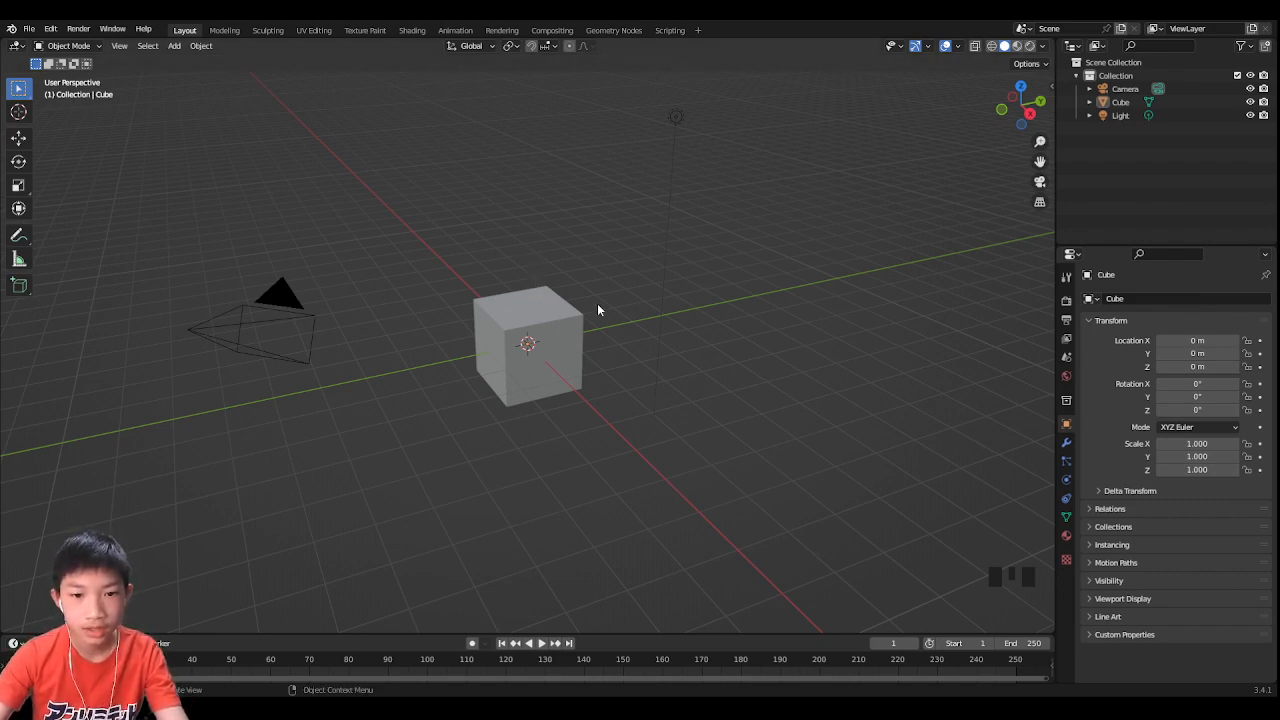
Step: Add the dimensioned earbud blueprint as a reference image aligned to the front view
middle_click_drag(562, 262, 585, 267)
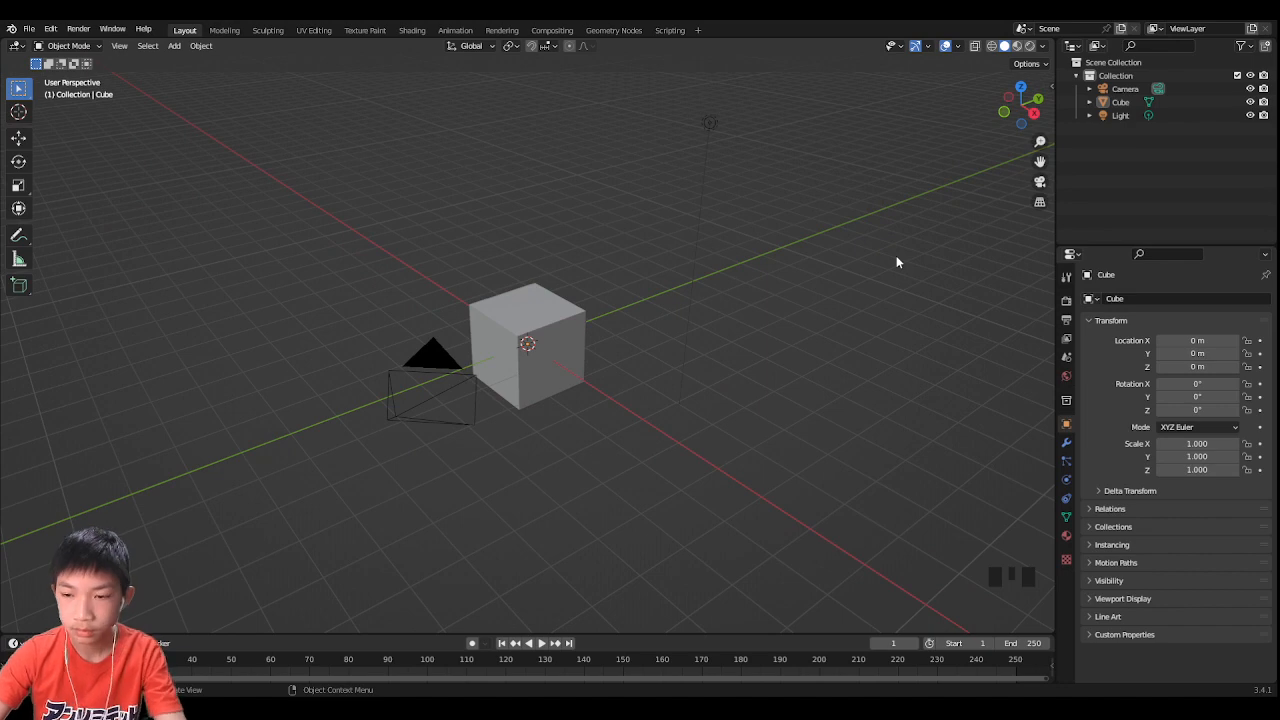
key("KP_1")
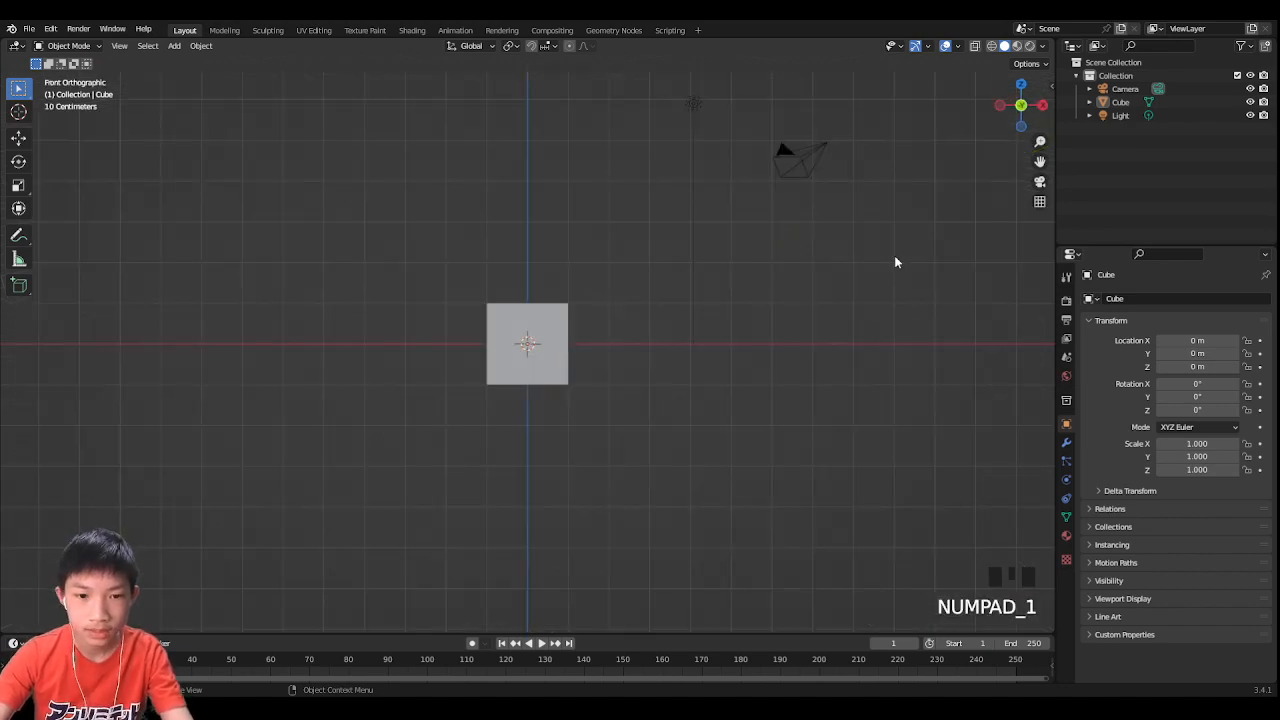
scroll(437, 437, "up", 2)
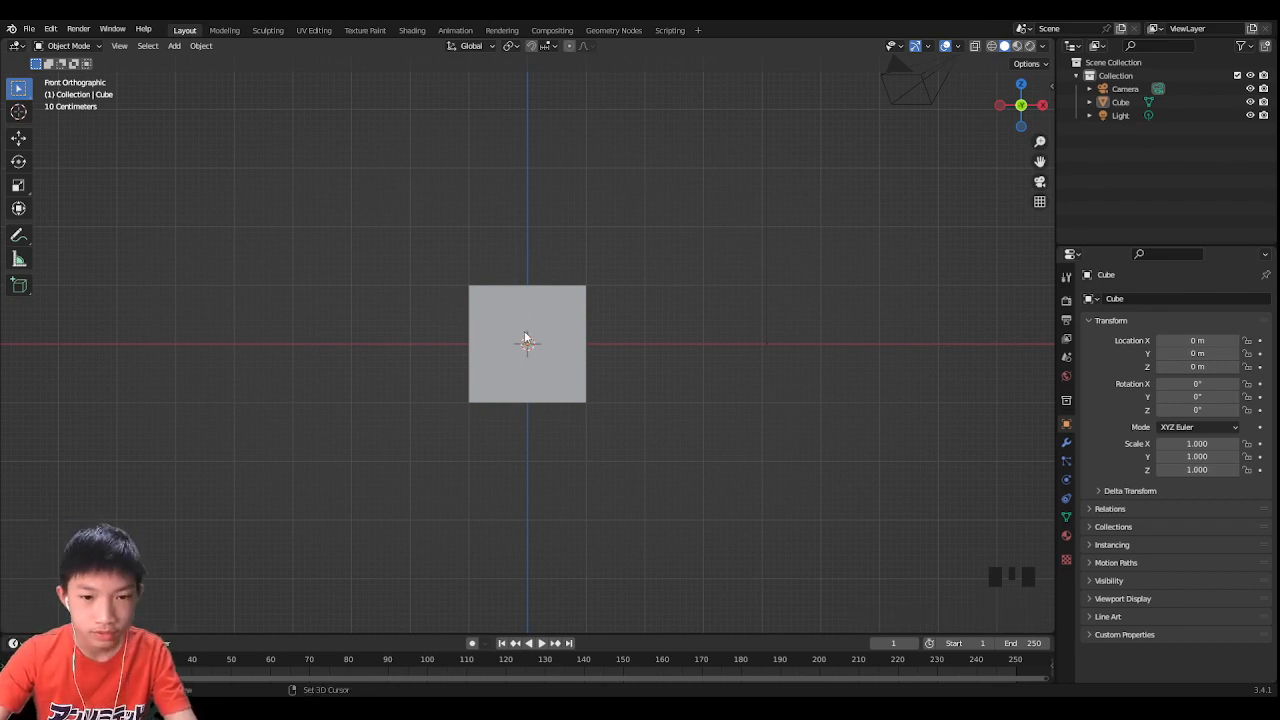
key("shift+a")
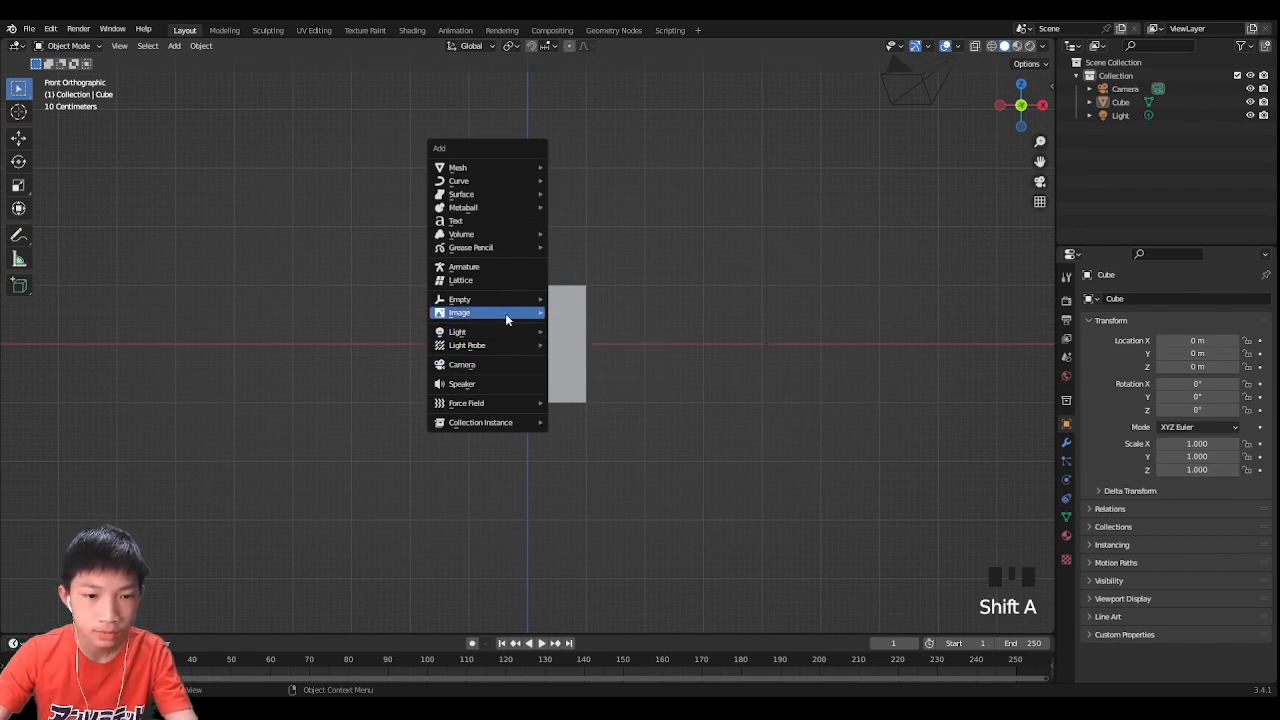
mouse_move(506, 316)
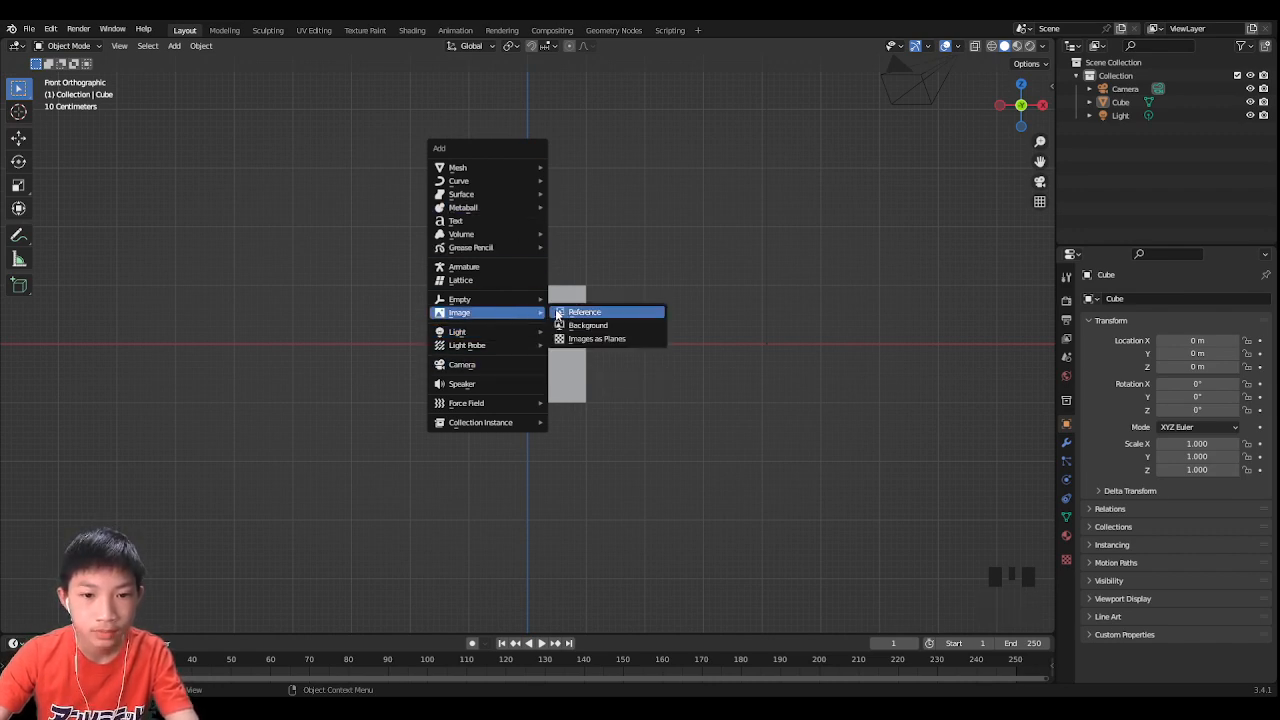
left_click(559, 312)
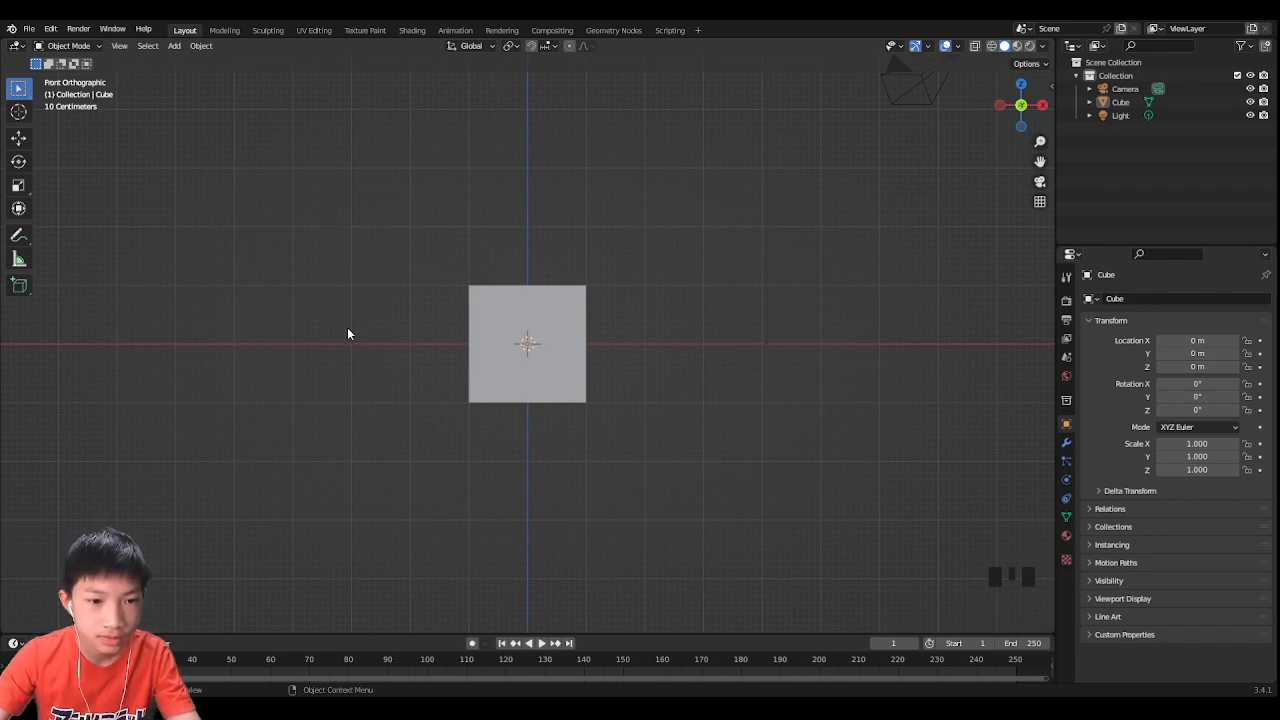
double_click(558, 246)
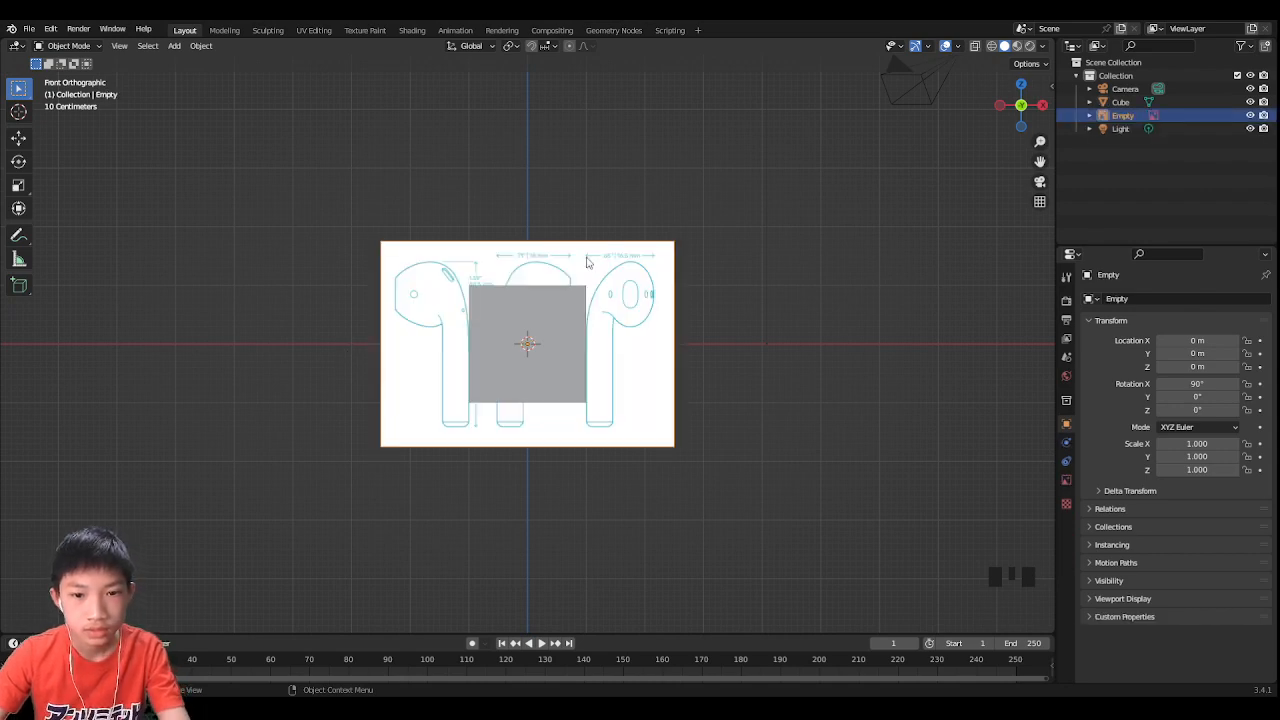
Step: Move the reference image about 2.6 m along the Y axis, behind the cube, and deselect it
middle_click_drag(587, 262, 675, 293)
left_click(675, 293)
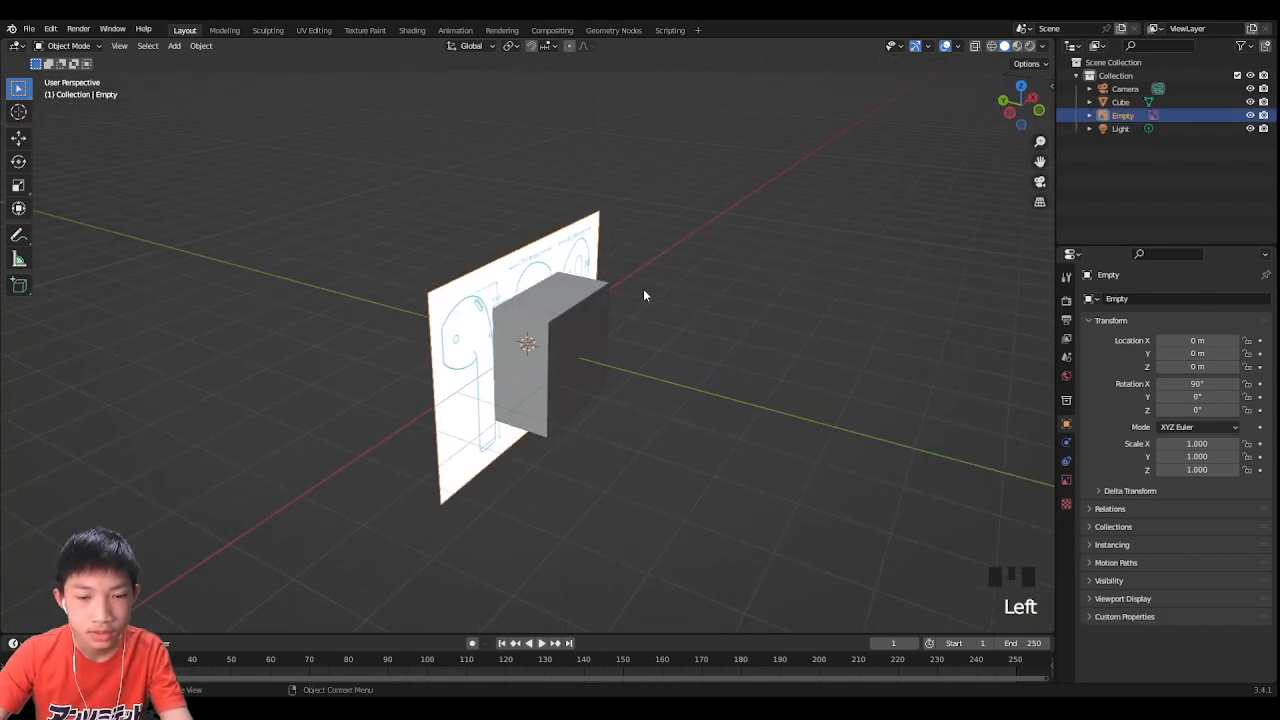
key("g")
key("y")
left_click(533, 221)
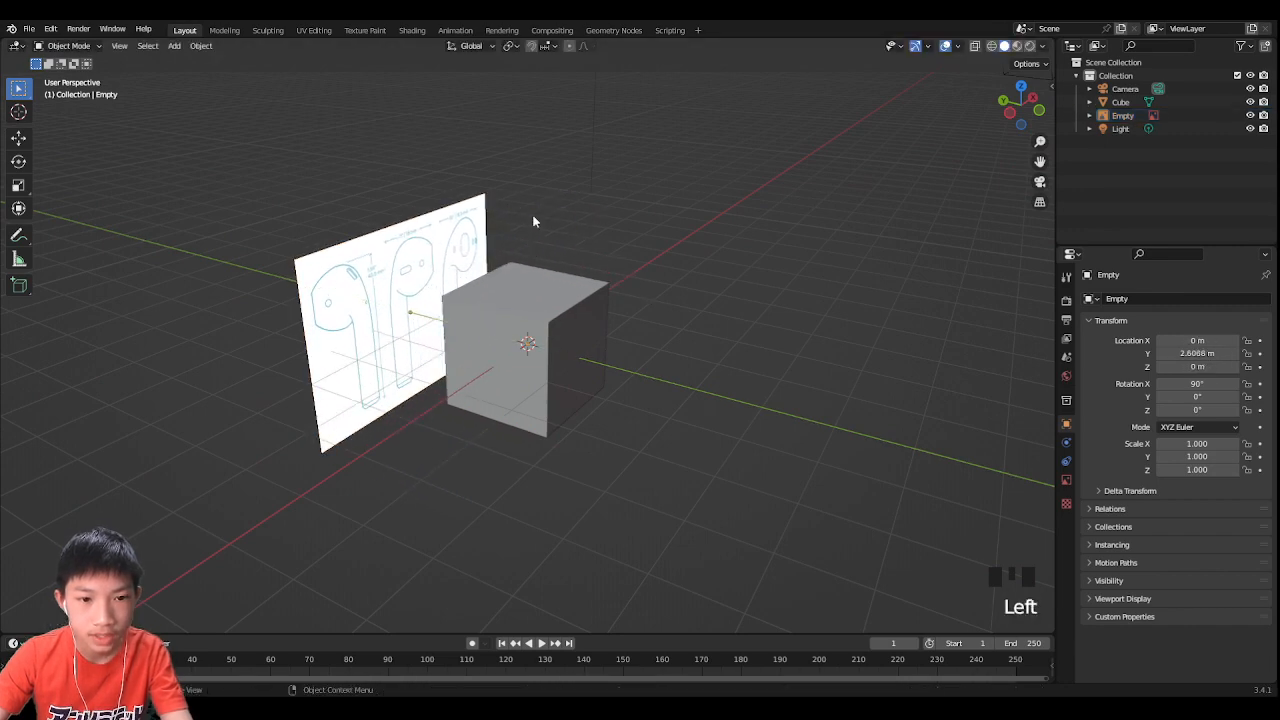
scroll(544, 238, "up", 2)
middle_click_drag(546, 240, 690, 200)
scroll(534, 246, "up", 2)
left_click(697, 189)
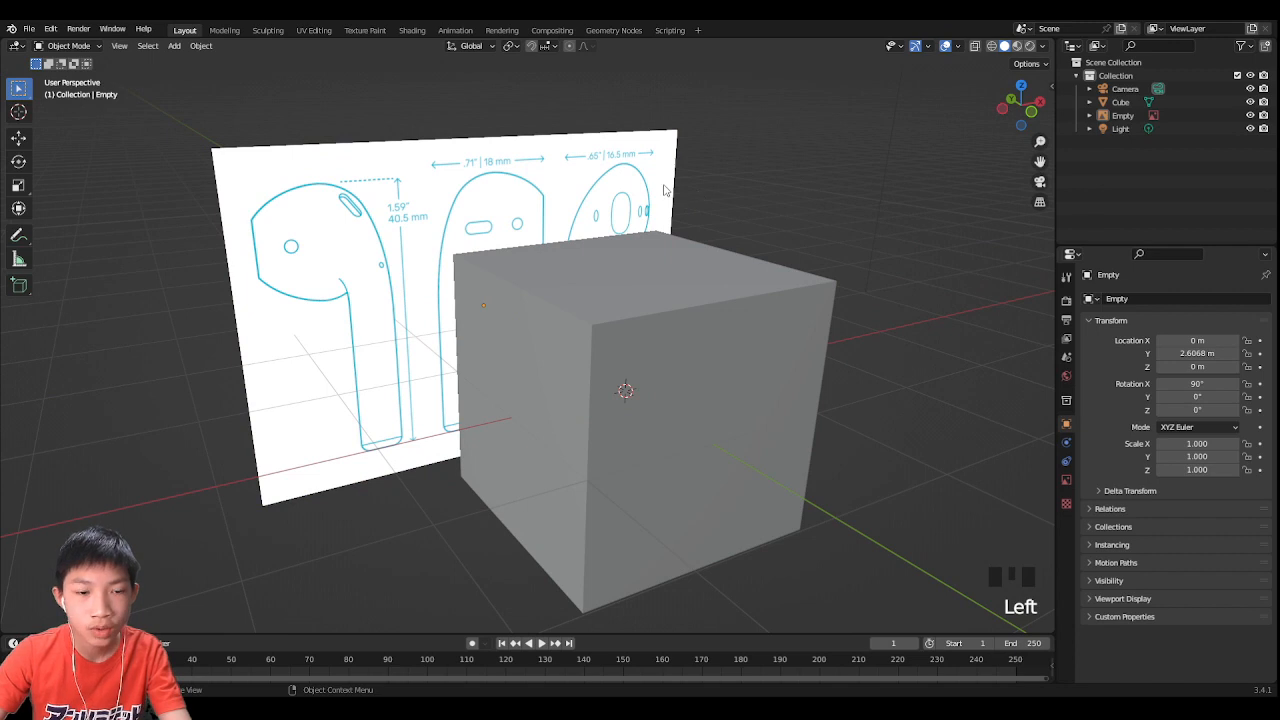
middle_click_drag(558, 207, 594, 340)
left_click(594, 337)
key("g")
right_click(596, 309)
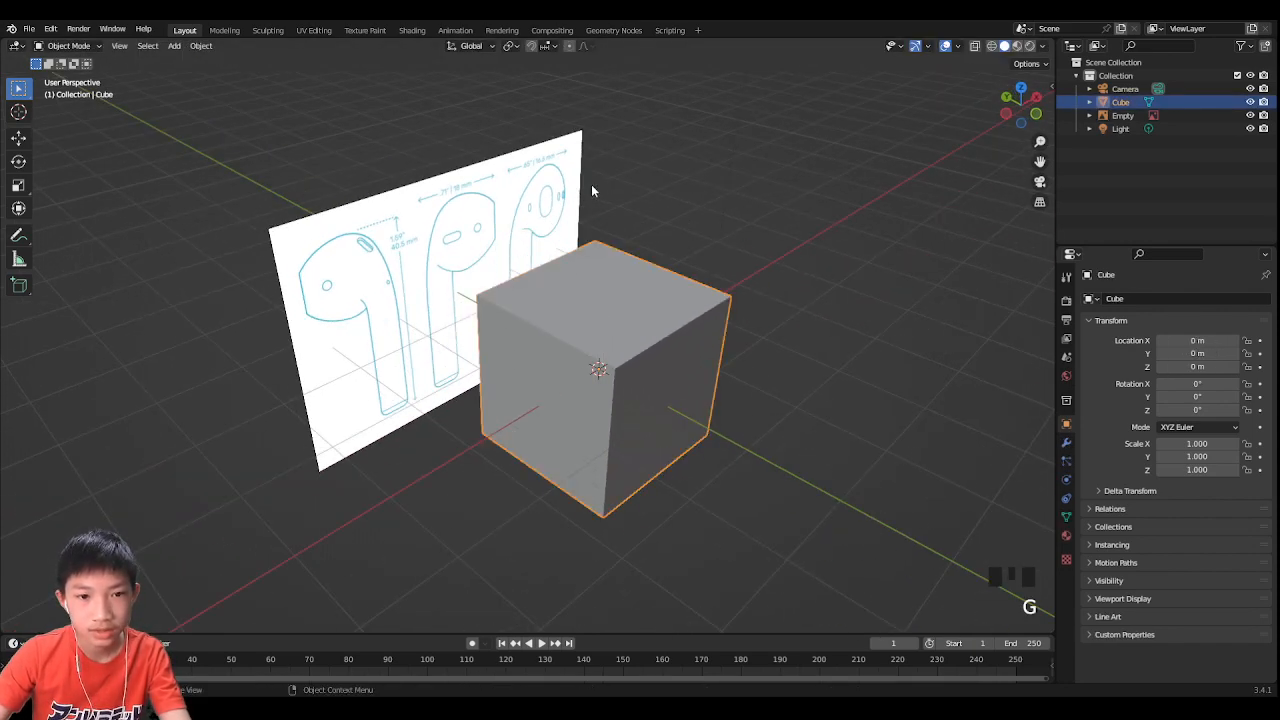
left_click(586, 232)
Step: Examine the height and width dimensions on the earbud blueprint from close up
scroll(585, 232, "up", 3)
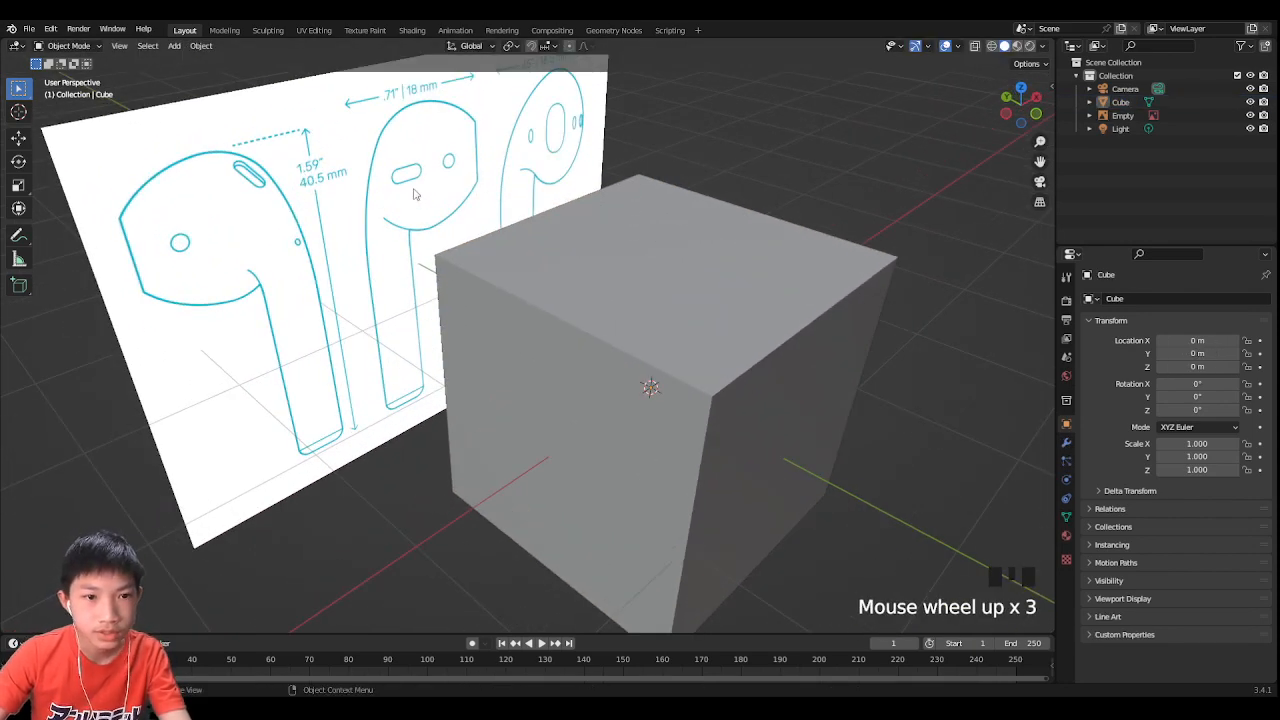
middle_click_drag(415, 193, 466, 331, "shift")
scroll(523, 274, "up", 2)
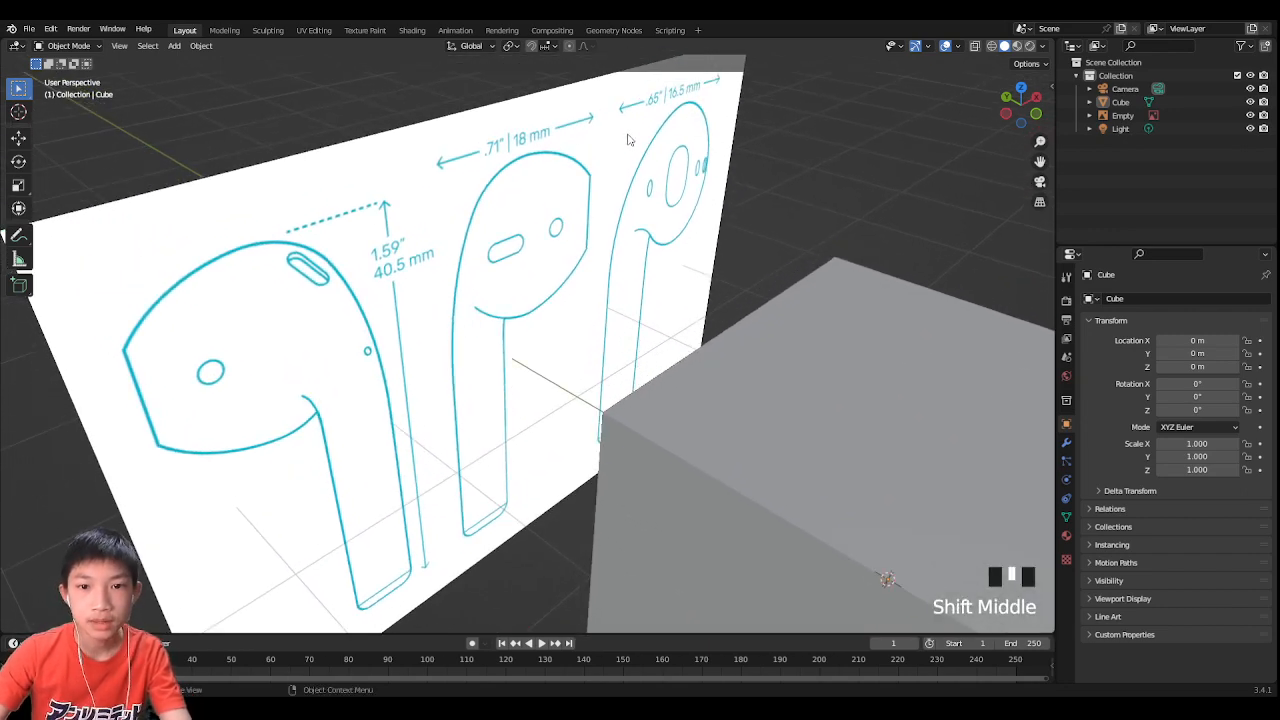
scroll(608, 143, "down", 2)
middle_click_drag(610, 148, 734, 270)
scroll(734, 270, "down", 1)
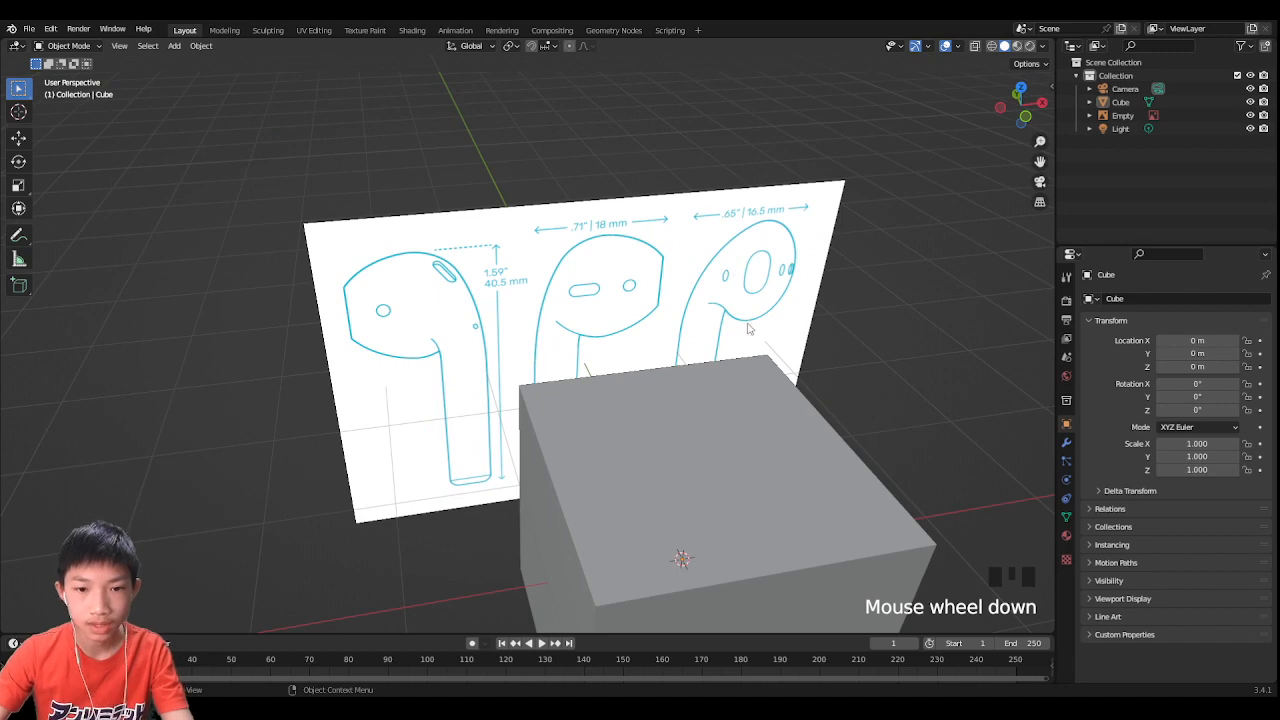
middle_click_drag(749, 326, 791, 320)
Step: Select the cube and set its Z scale to 0.0405
left_click(717, 388)
middle_click_drag(717, 388, 691, 374)
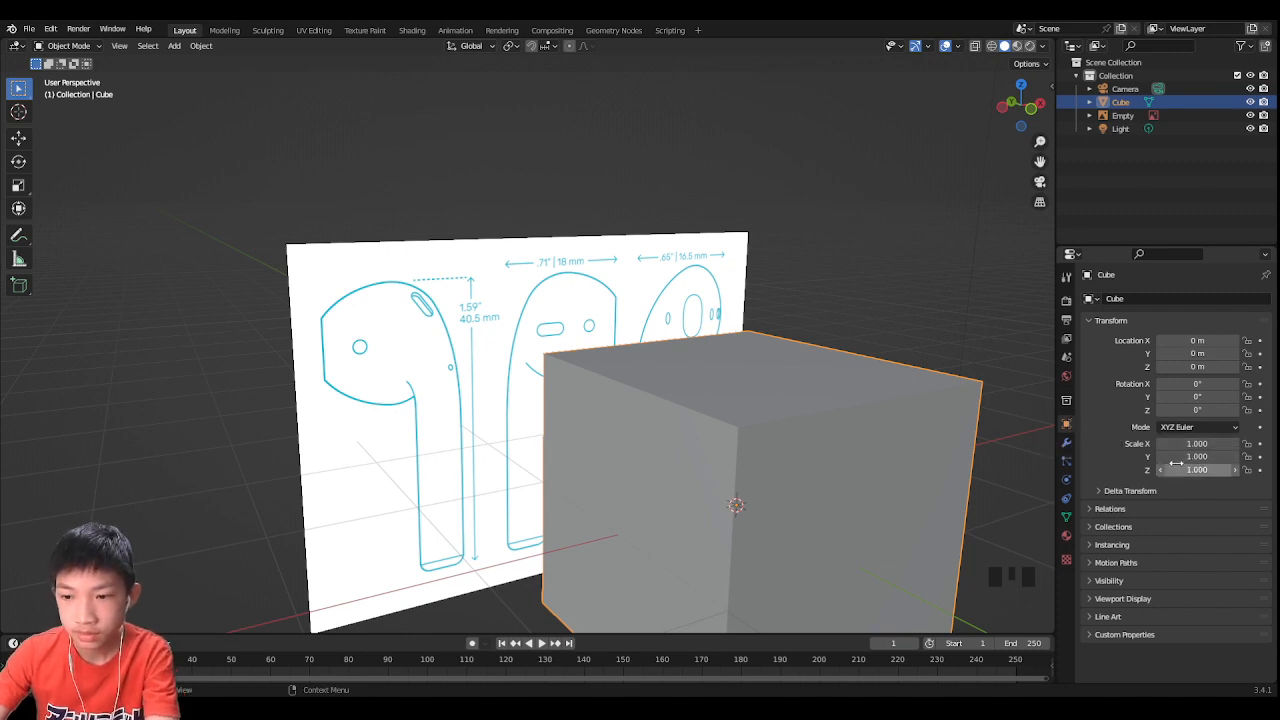
scroll(461, 332, "up", 2)
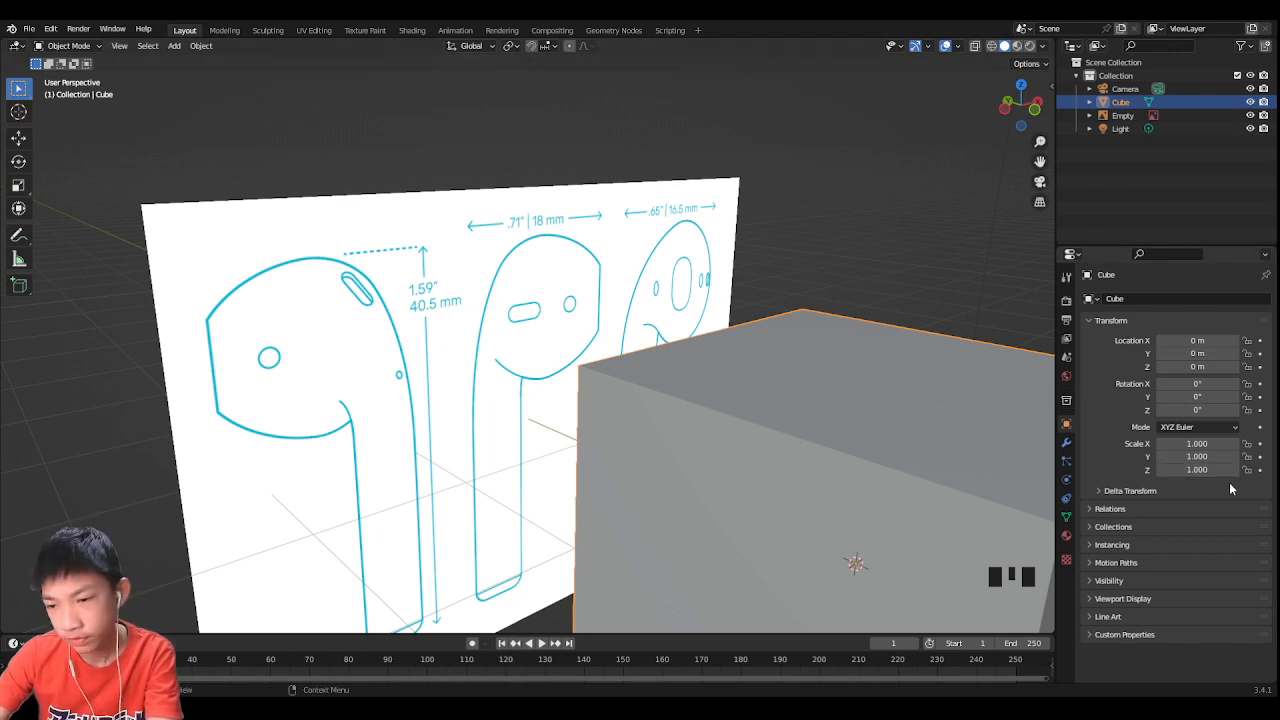
left_click(1199, 469)
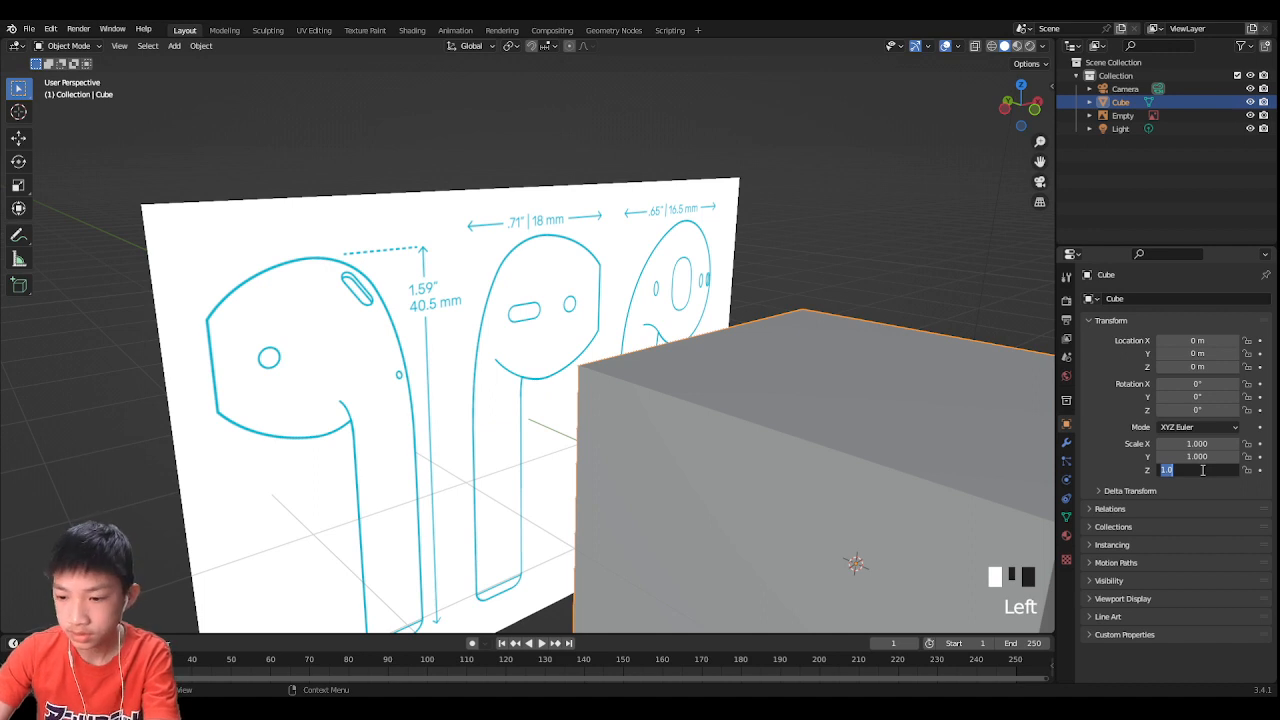
type("0.0")
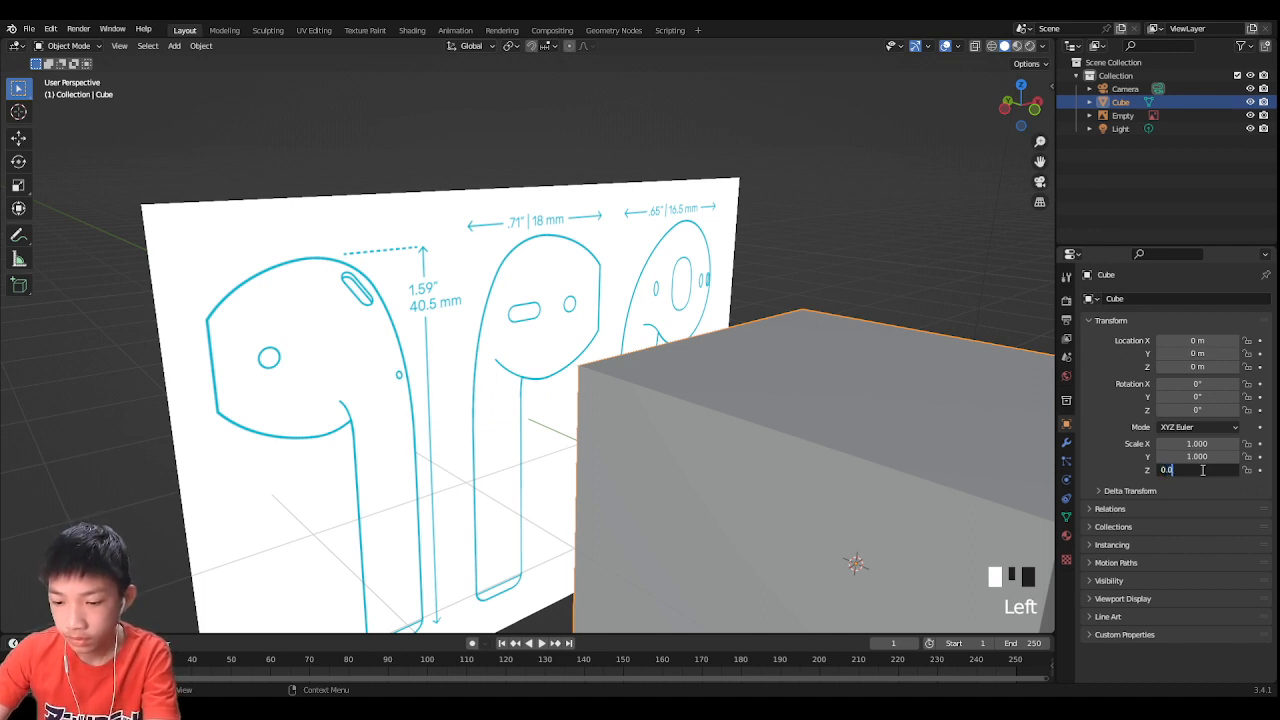
type("405")
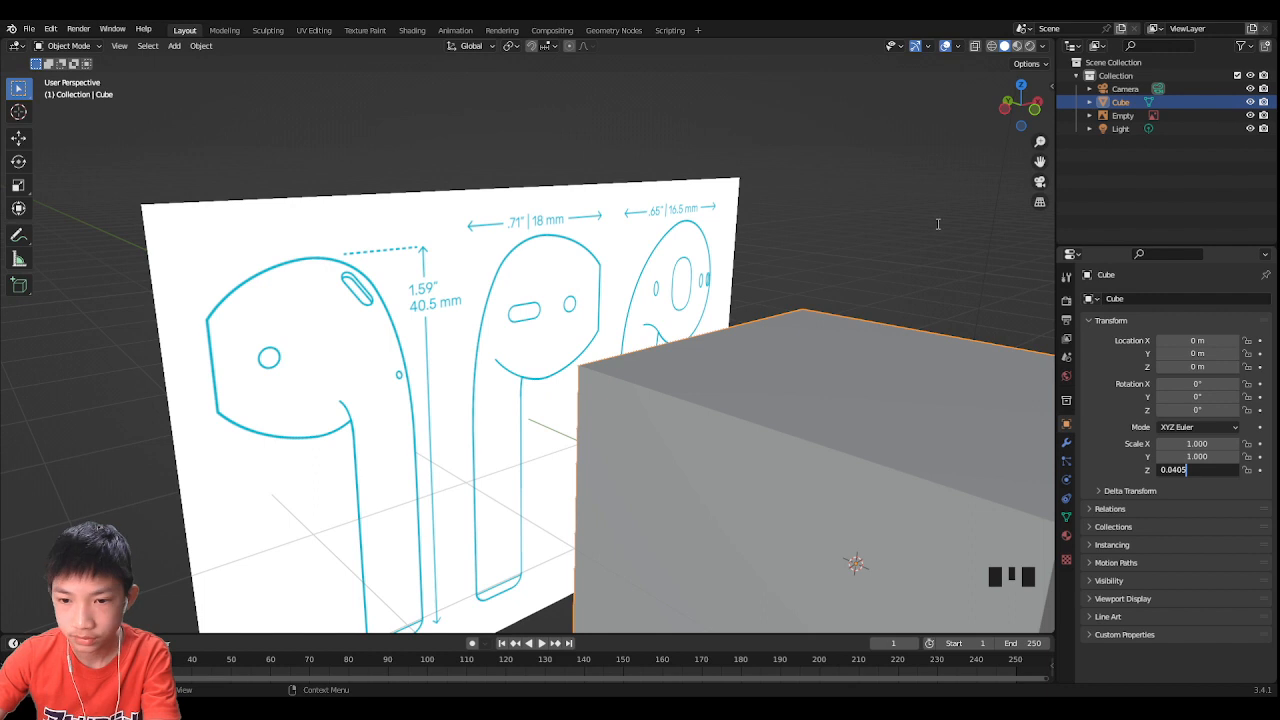
key("Return")
scroll(935, 222, "down", 2)
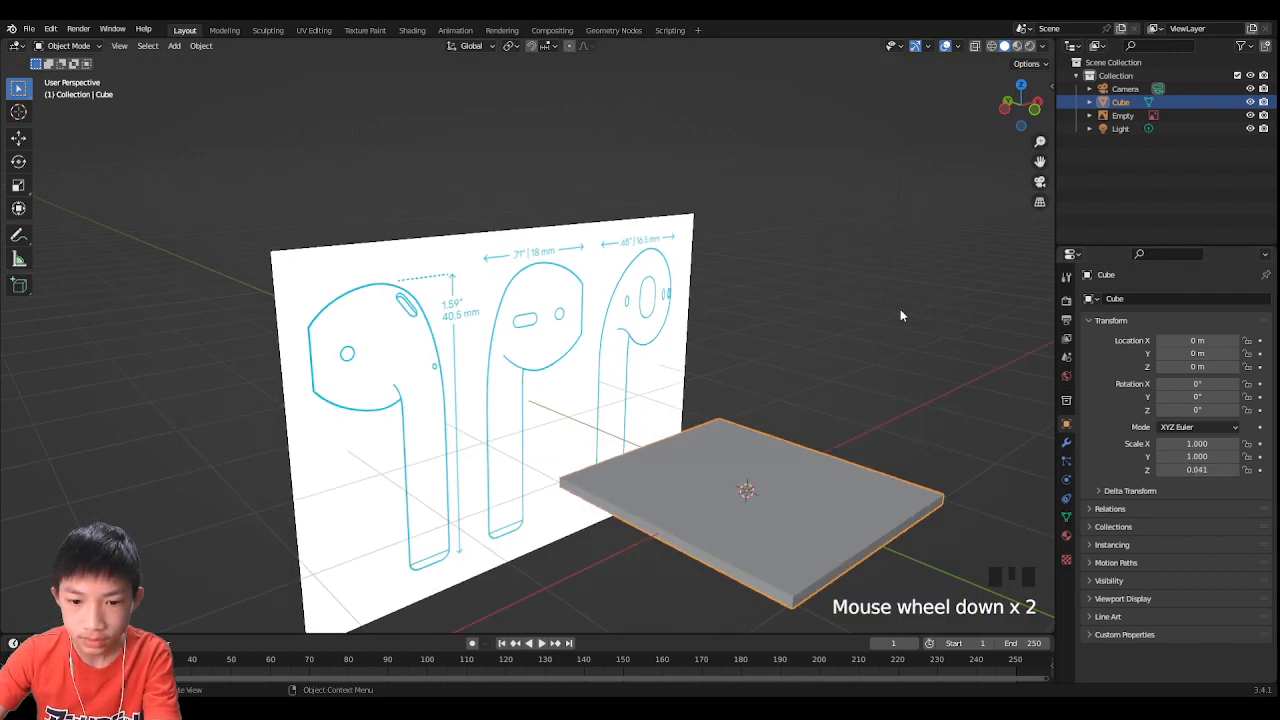
Step: Check the cube's Z scale value against the dimensions on the earbud blueprint
middle_click_drag(900, 309, 857, 306)
scroll(920, 399, "up", 1)
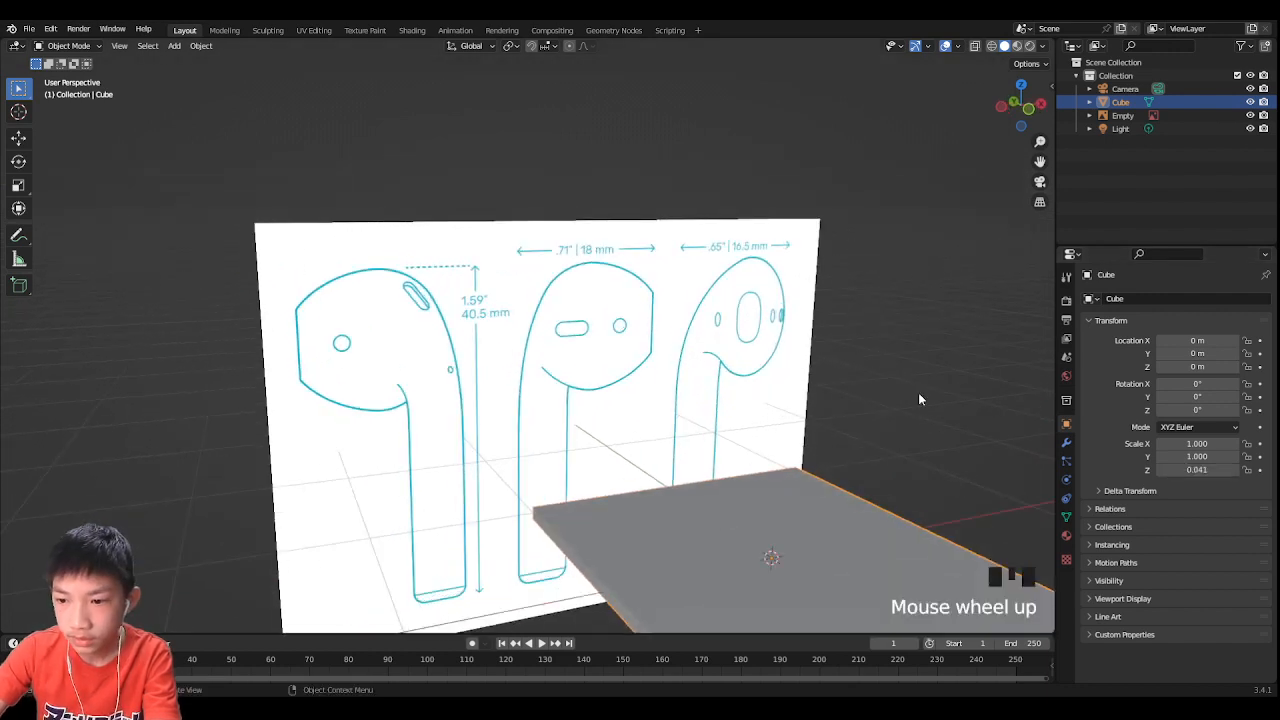
left_click(1195, 470)
left_click(1195, 470)
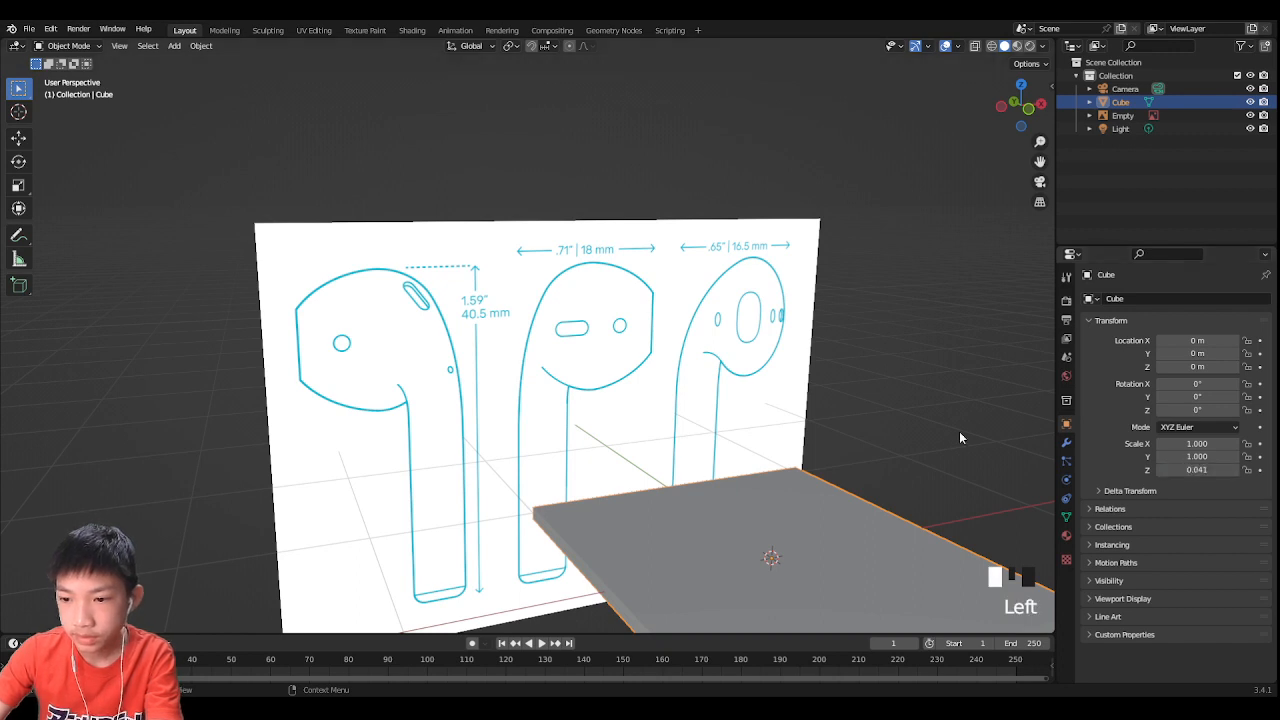
left_click(1196, 469)
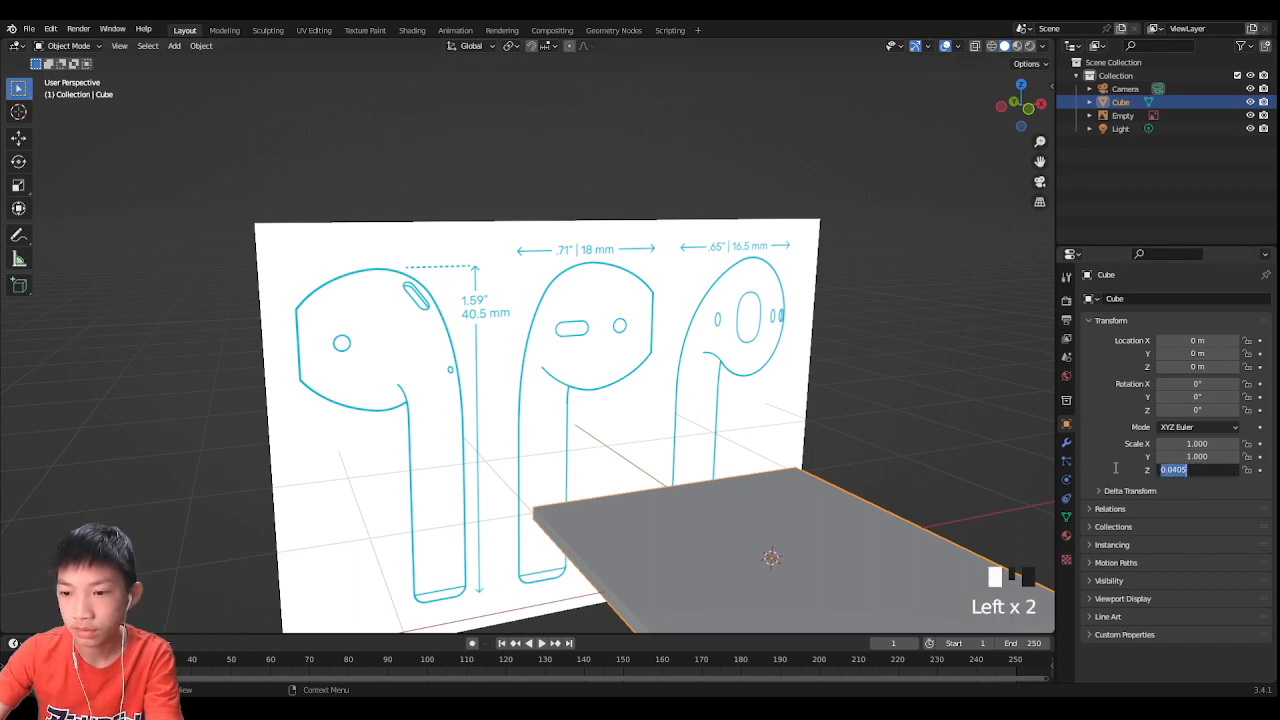
left_click(1191, 471)
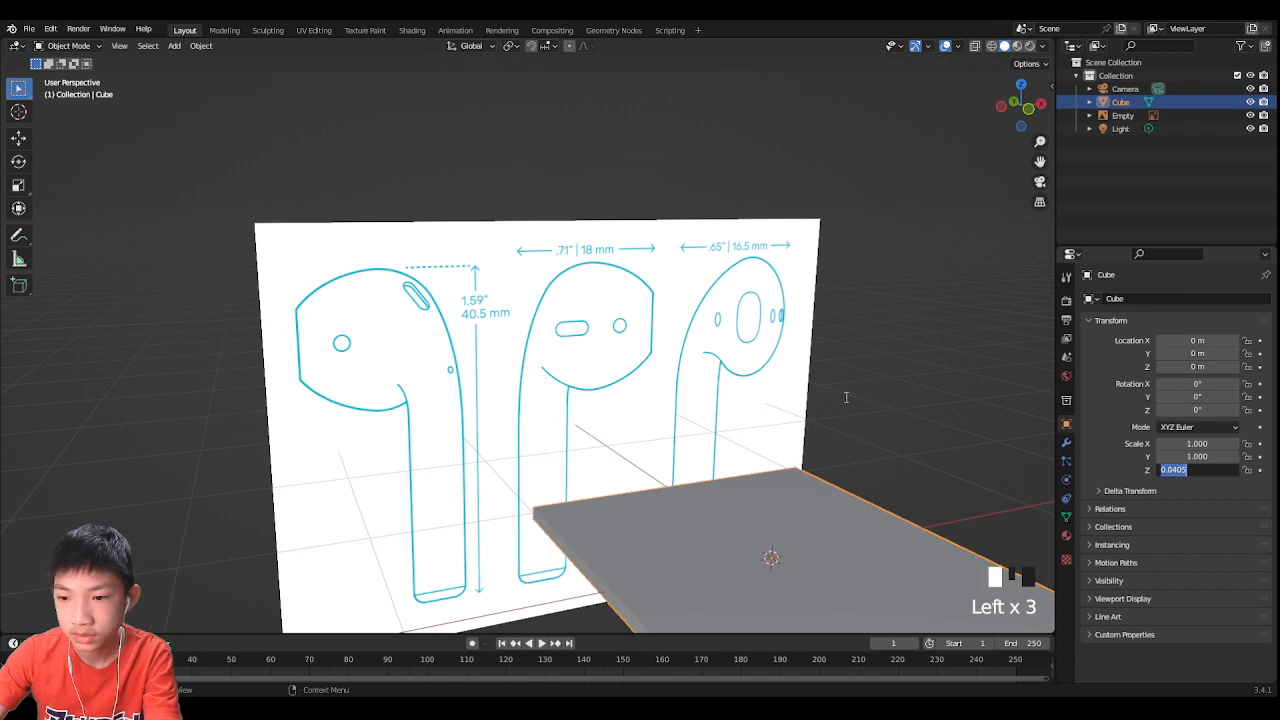
middle_click_drag(894, 406, 837, 390)
scroll(865, 398, "up", 3)
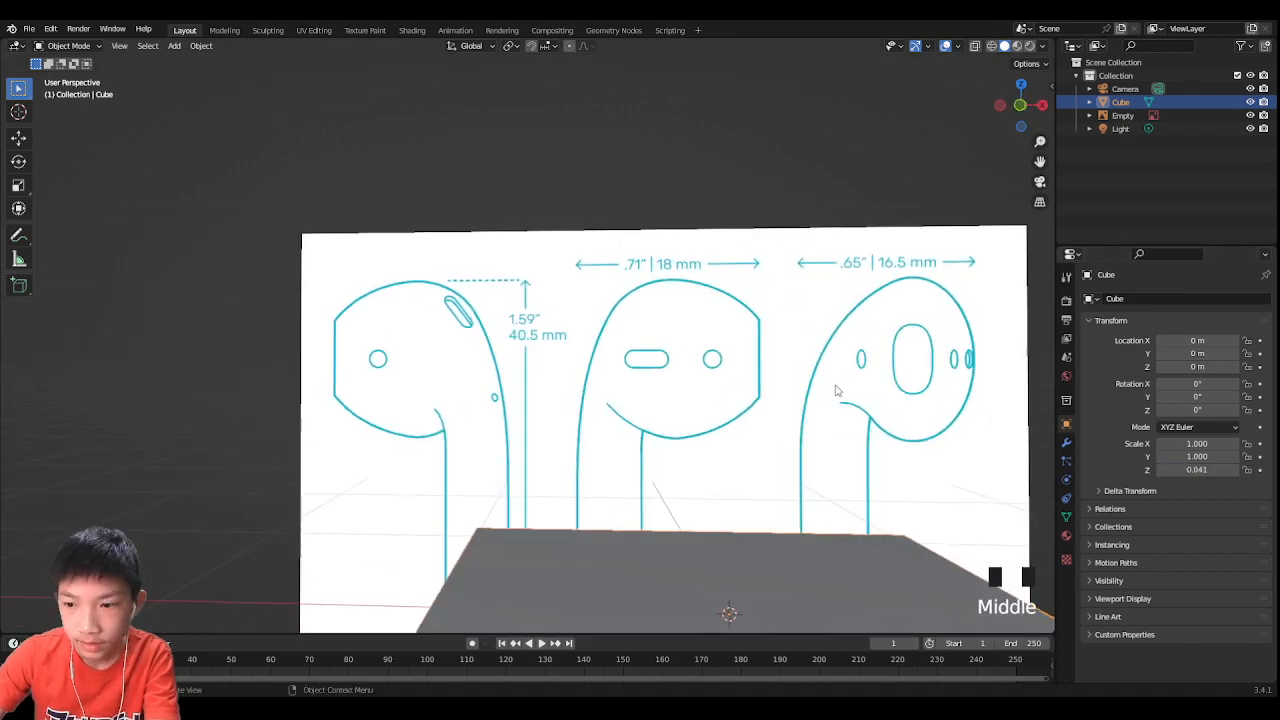
scroll(957, 396, "down", 2)
middle_click_drag(957, 396, 1036, 428)
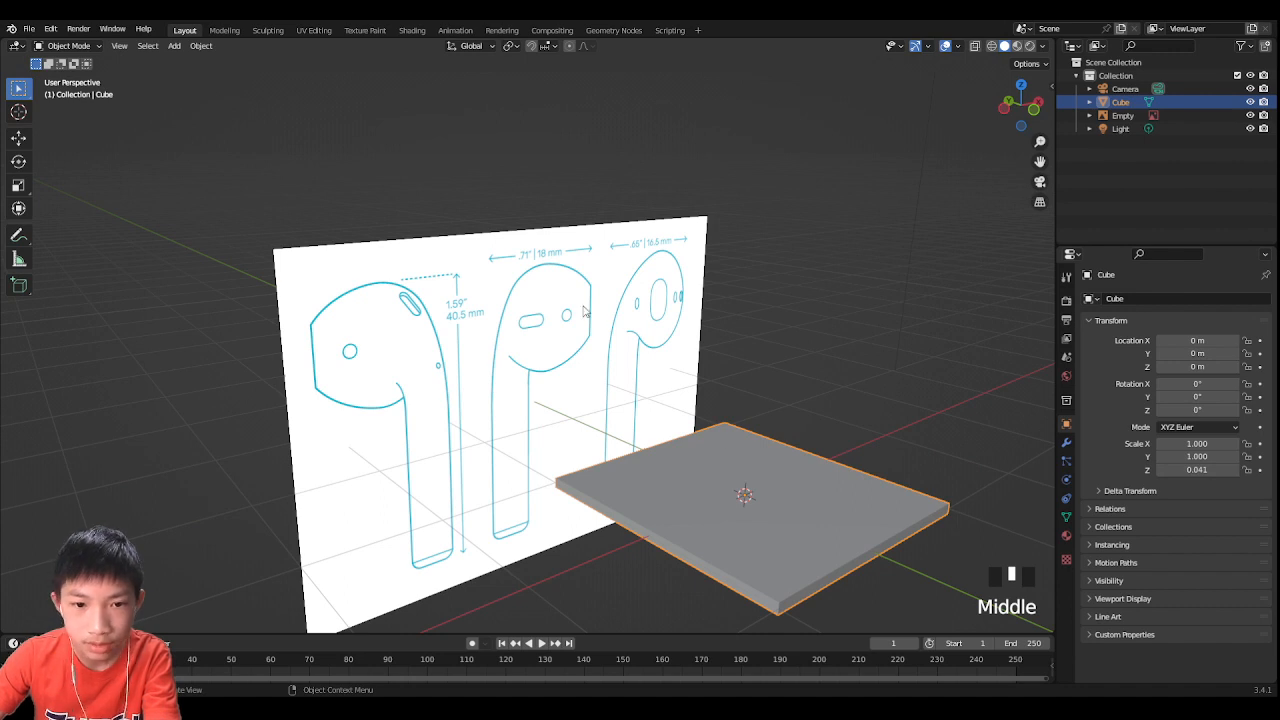
scroll(585, 311, "up", 1)
middle_click_drag(566, 317, 518, 304)
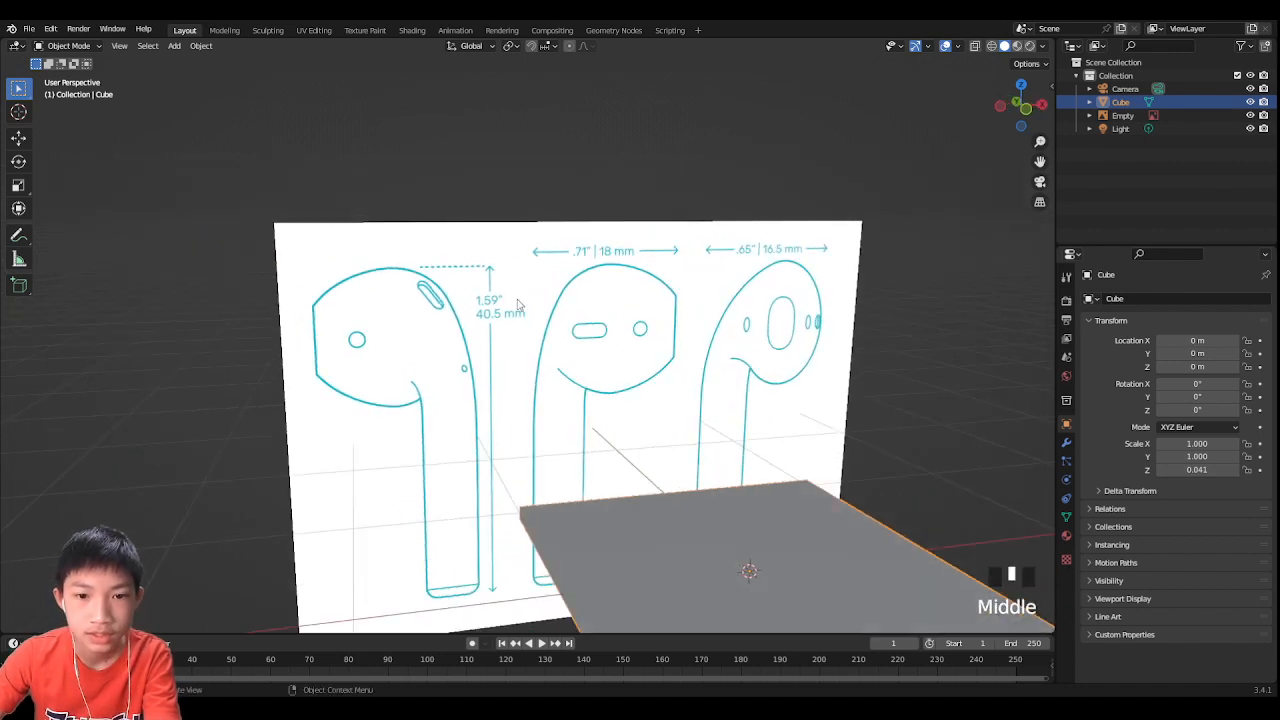
Step: Set the cube's Y scale to 0.018
left_click(1201, 456)
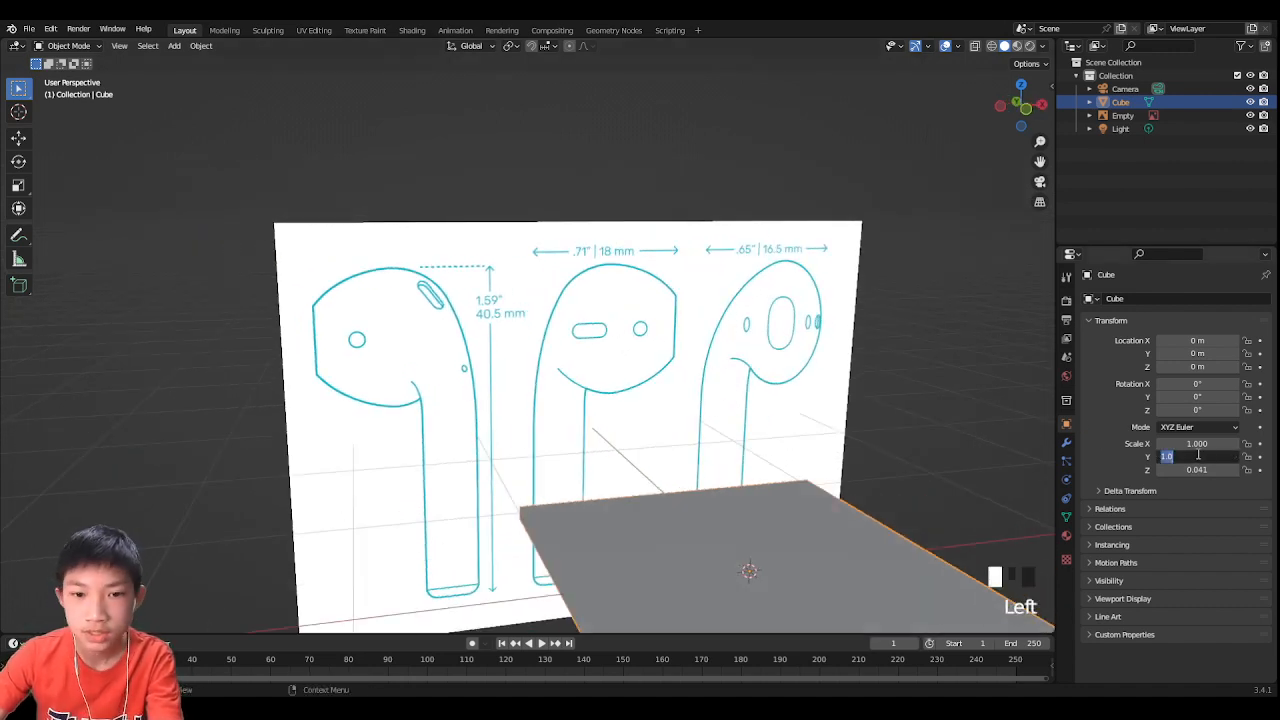
type("0.0")
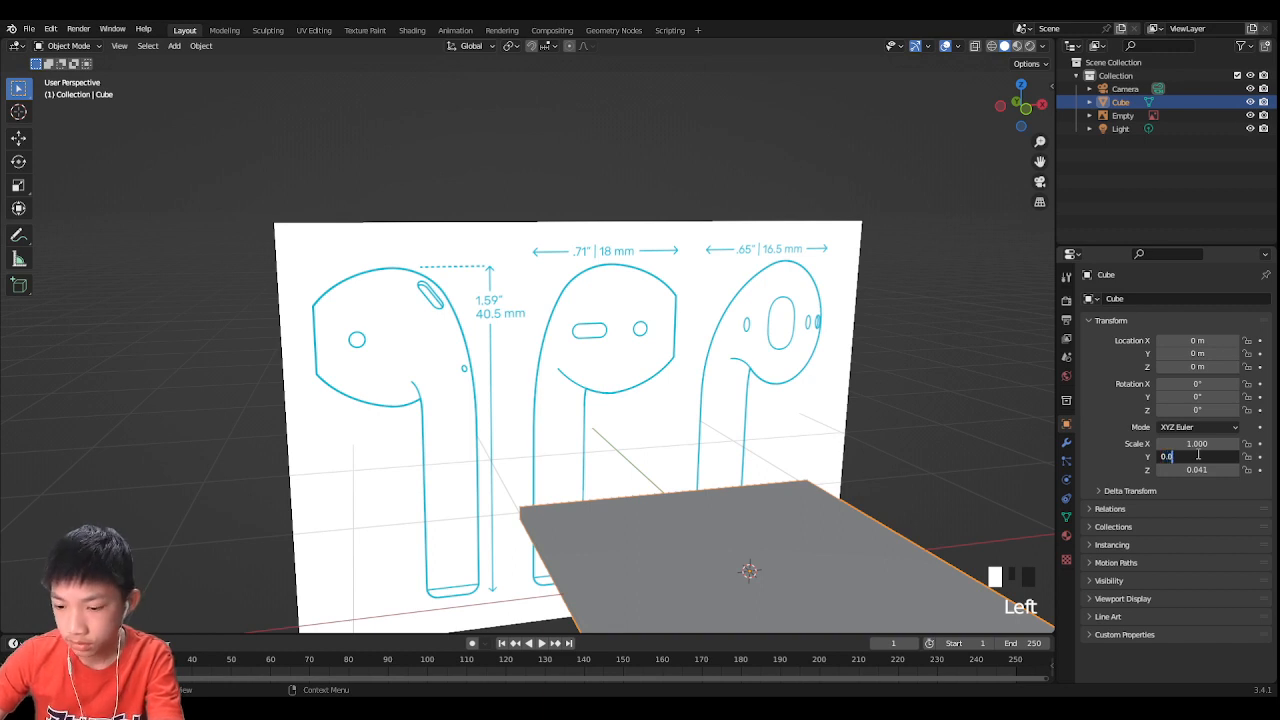
type("18")
key("Return")
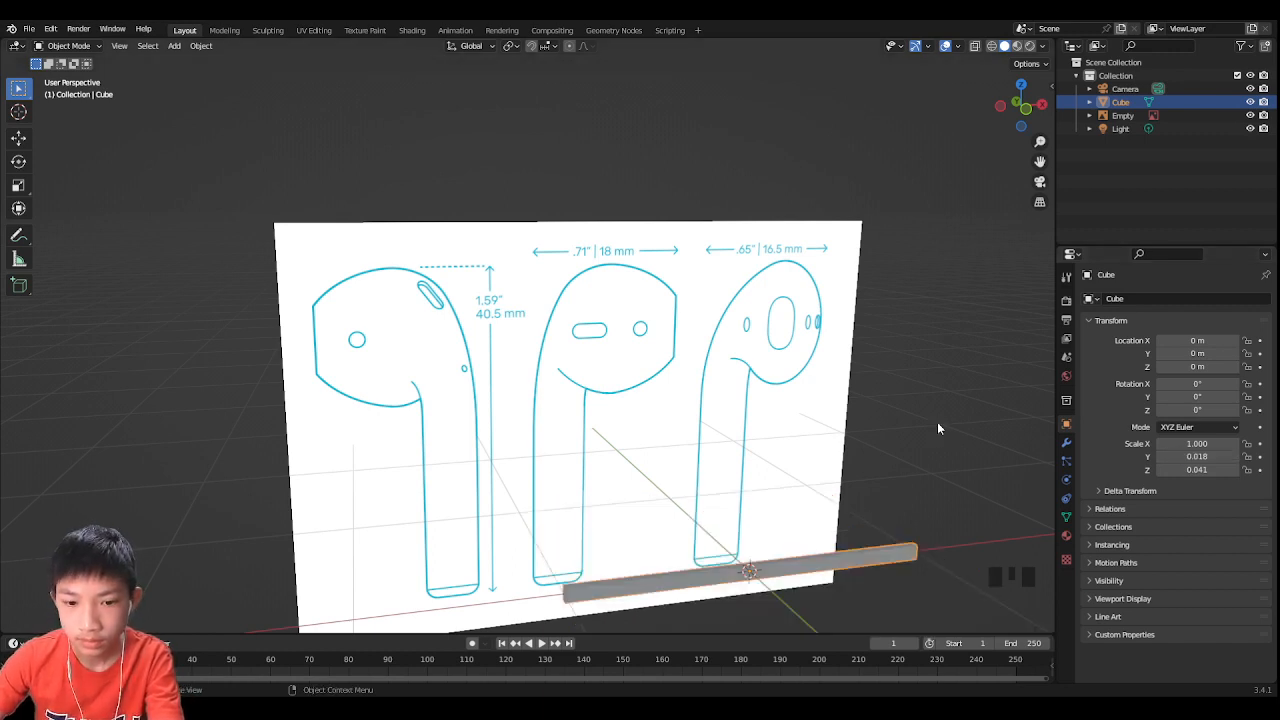
Step: Set the cube's X scale to 0.0165
mouse_move(937, 422)
middle_mouse_down()
mouse_move(992, 425)
mouse_move(912, 422)
middle_mouse_up()
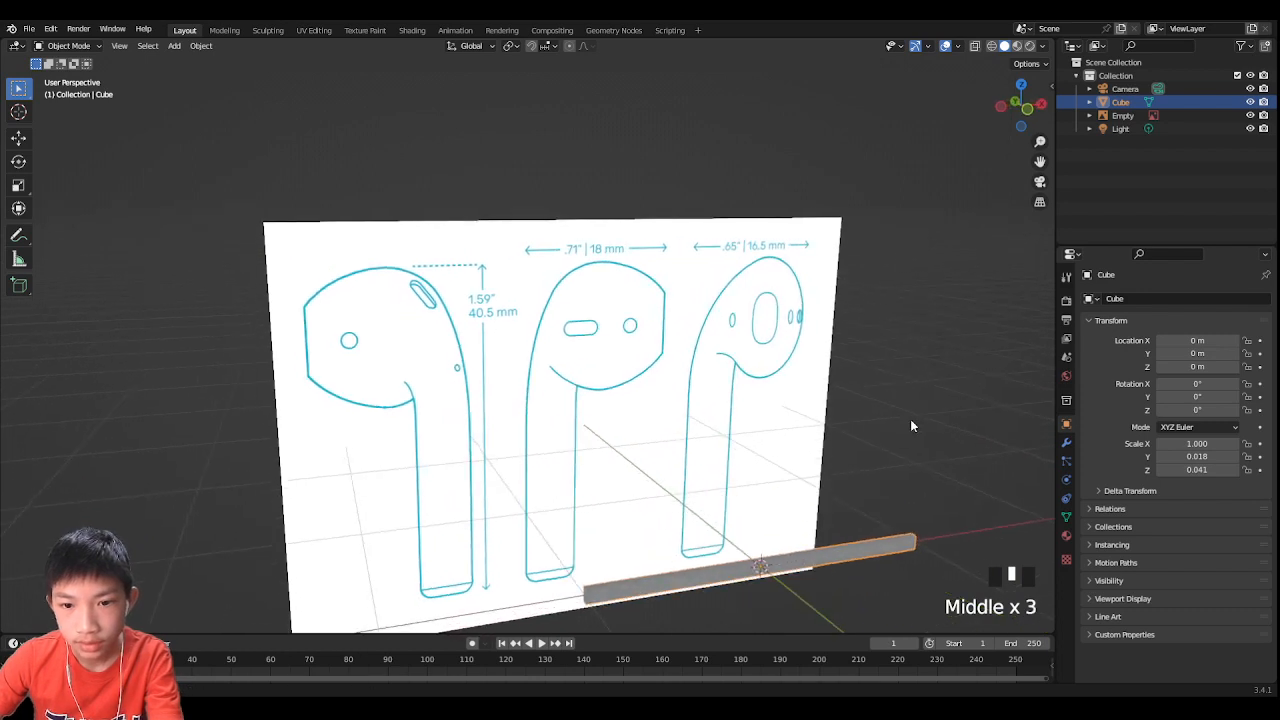
middle_click_drag(839, 398, 750, 413)
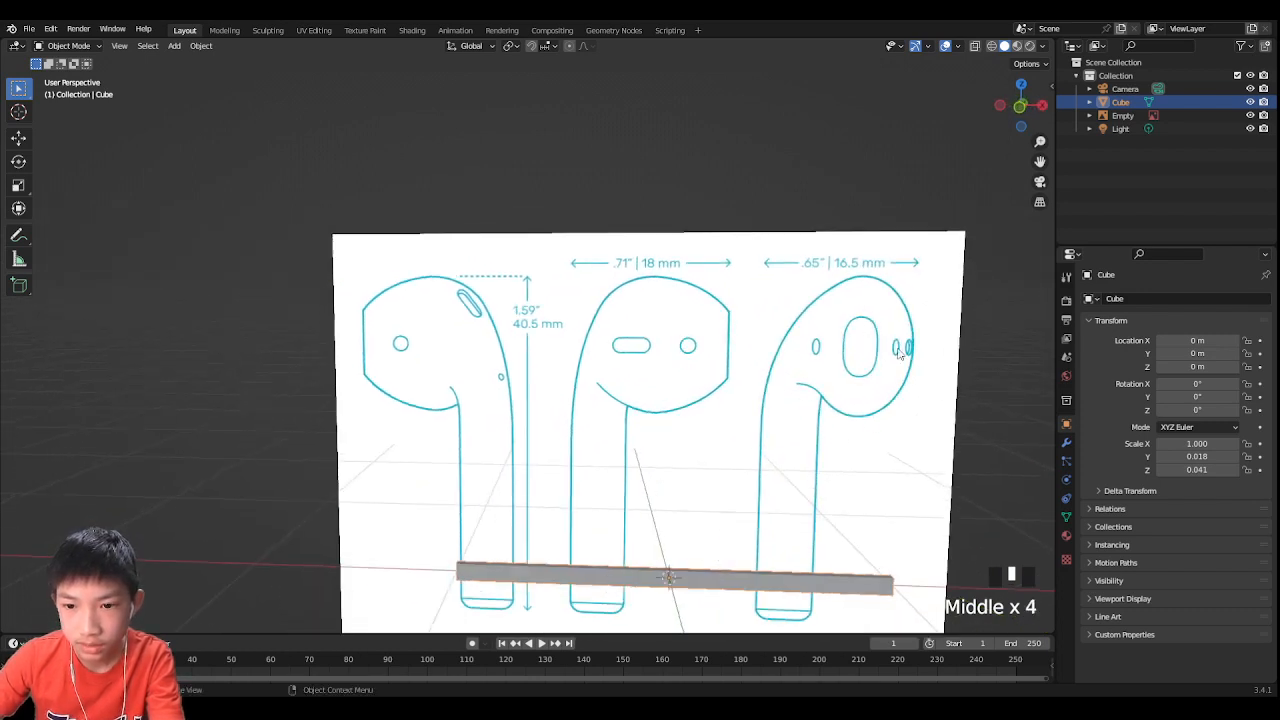
left_click(1204, 445)
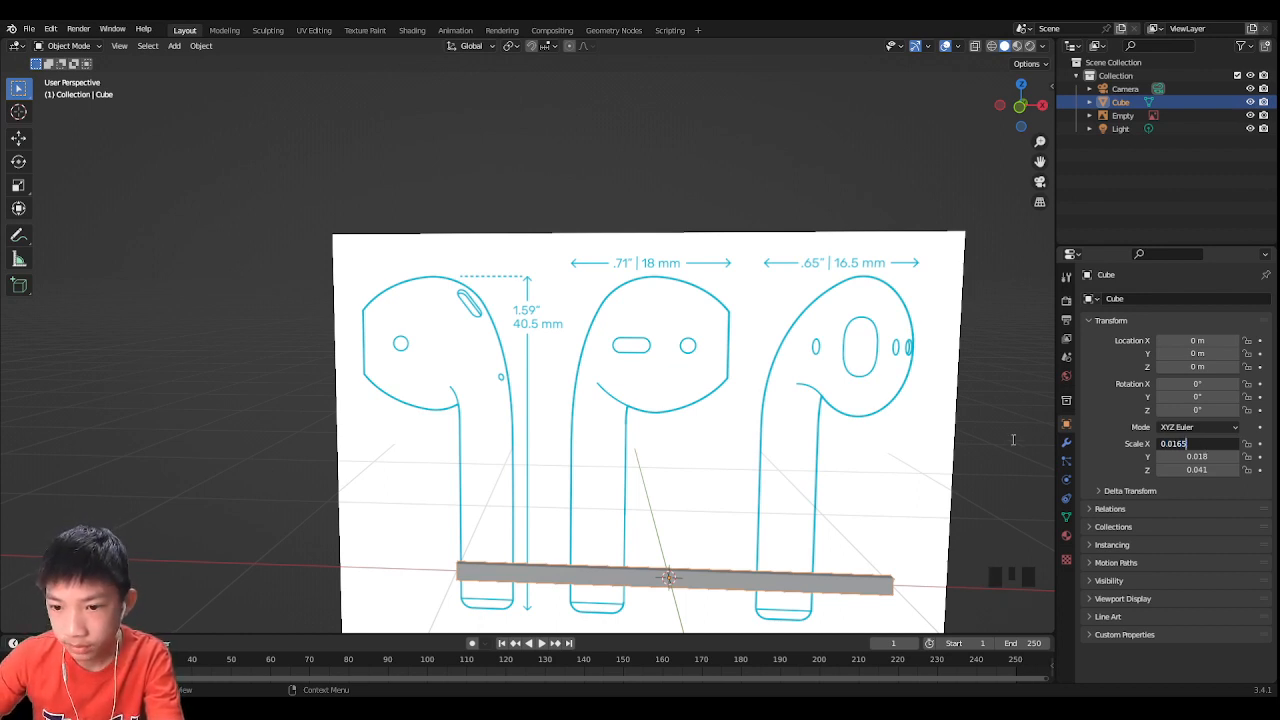
key("Return")
Step: Switch to a close front view to compare the scaled cube with the earbud blueprint
middle_click(812, 600)
middle_click_drag(812, 600, 663, 347)
scroll(676, 344, "up", 3)
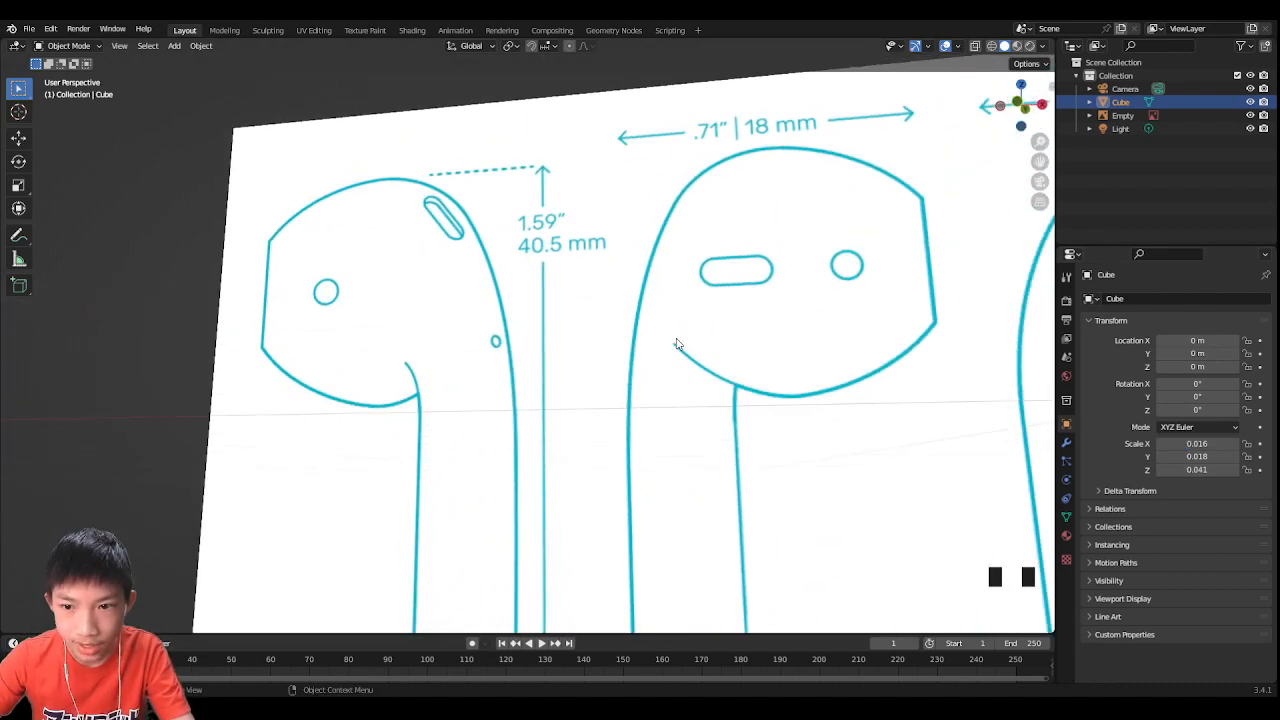
scroll(676, 344, "down", 2)
left_click(1014, 106)
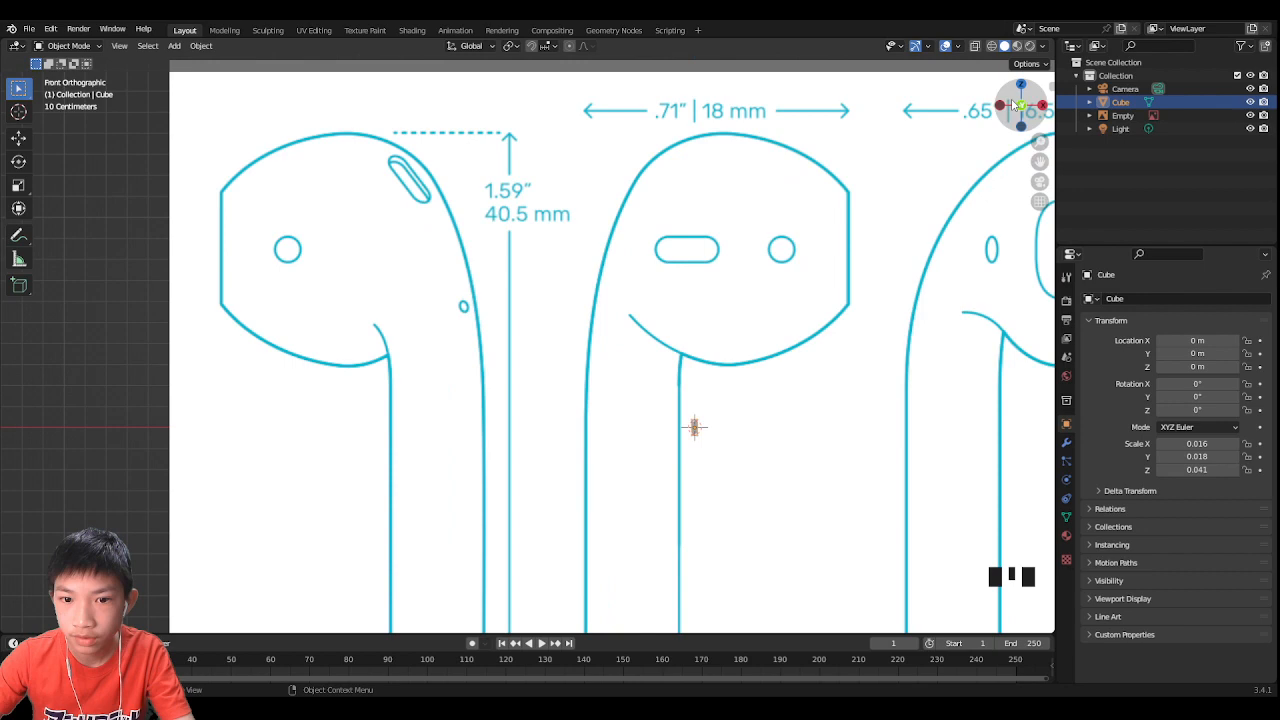
Step: Select the earbud blueprint image and scale it down uniformly to about 0.043
scroll(859, 364, "up", 1)
left_click(860, 365)
scroll(862, 364, "down", 2)
key("s")
left_click(771, 402)
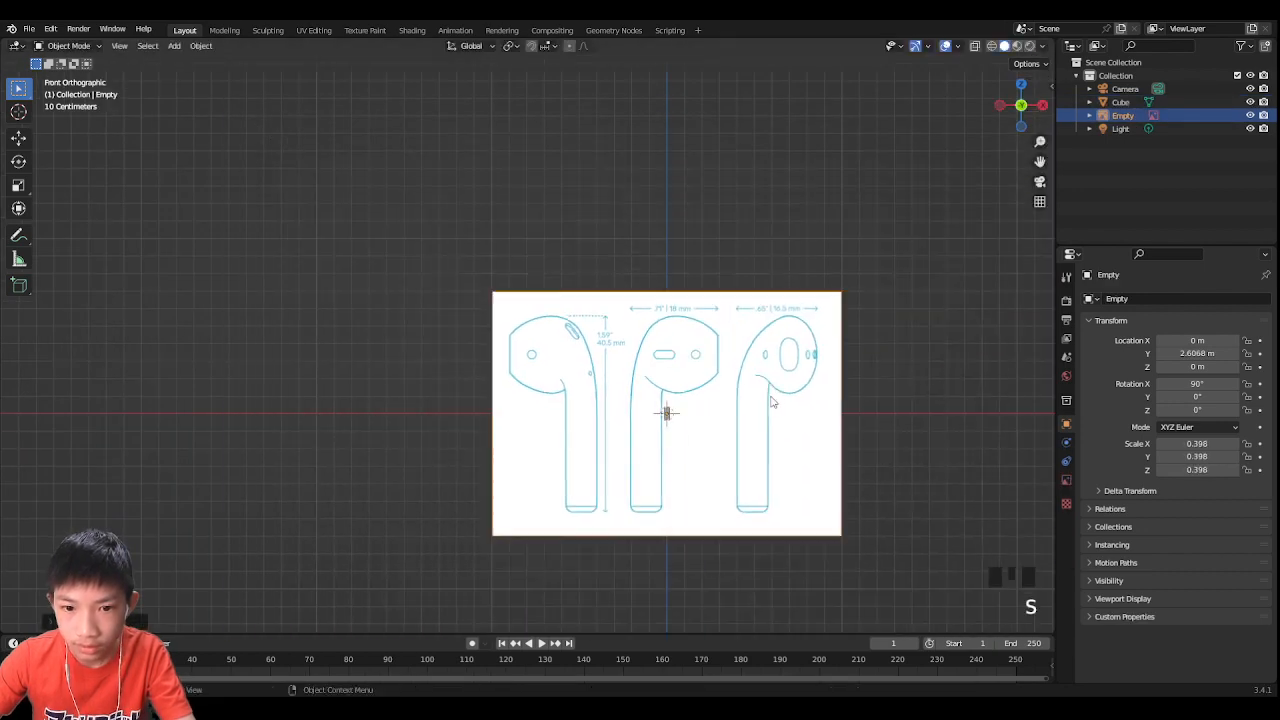
scroll(771, 402, "up", 2)
scroll(771, 402, "up", 2)
key("s")
left_click(790, 400)
scroll(795, 399, "up", 2)
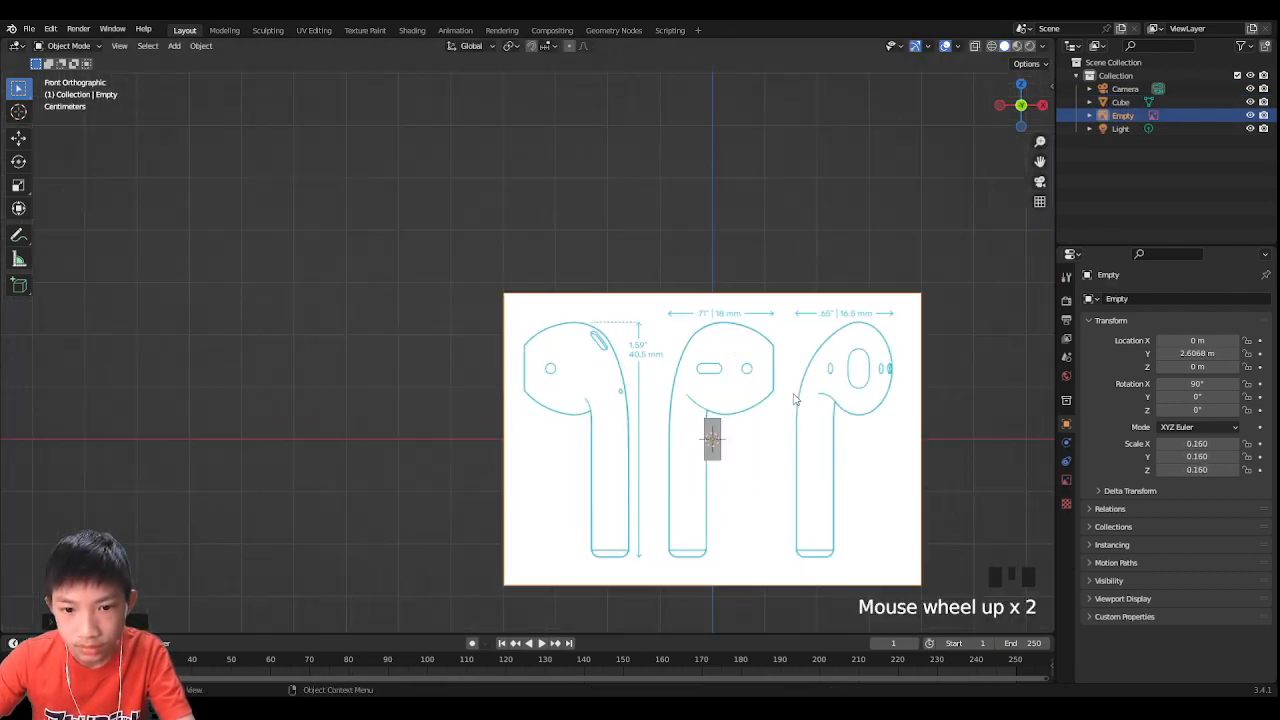
key("s")
left_click(745, 425)
Step: Scale the blueprint to about 0.031 so the earbud drawings approach the cube's height
scroll(760, 420, "up", 1)
middle_click_drag(761, 383, 723, 377, "shift")
scroll(865, 444, "up", 2)
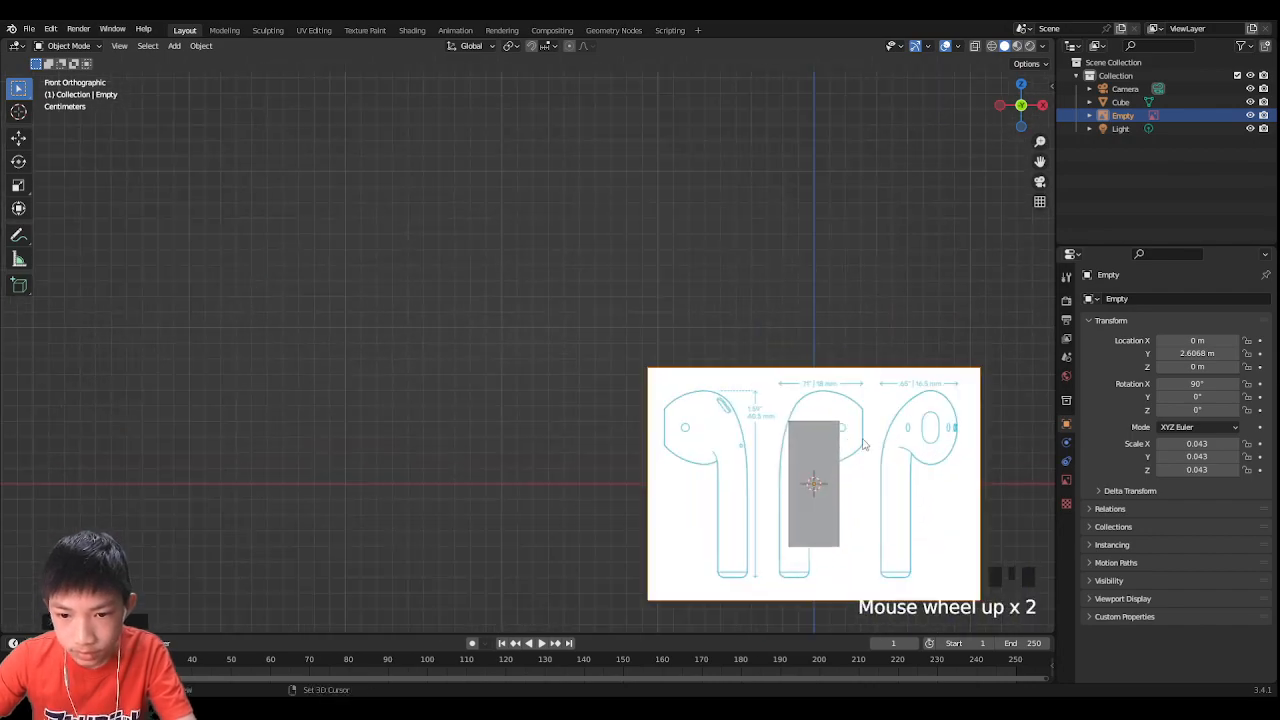
middle_click_drag(865, 444, 717, 363, "shift")
scroll(812, 395, "up", 2)
middle_click_drag(815, 397, 694, 362, "shift")
left_click(810, 320)
key("s")
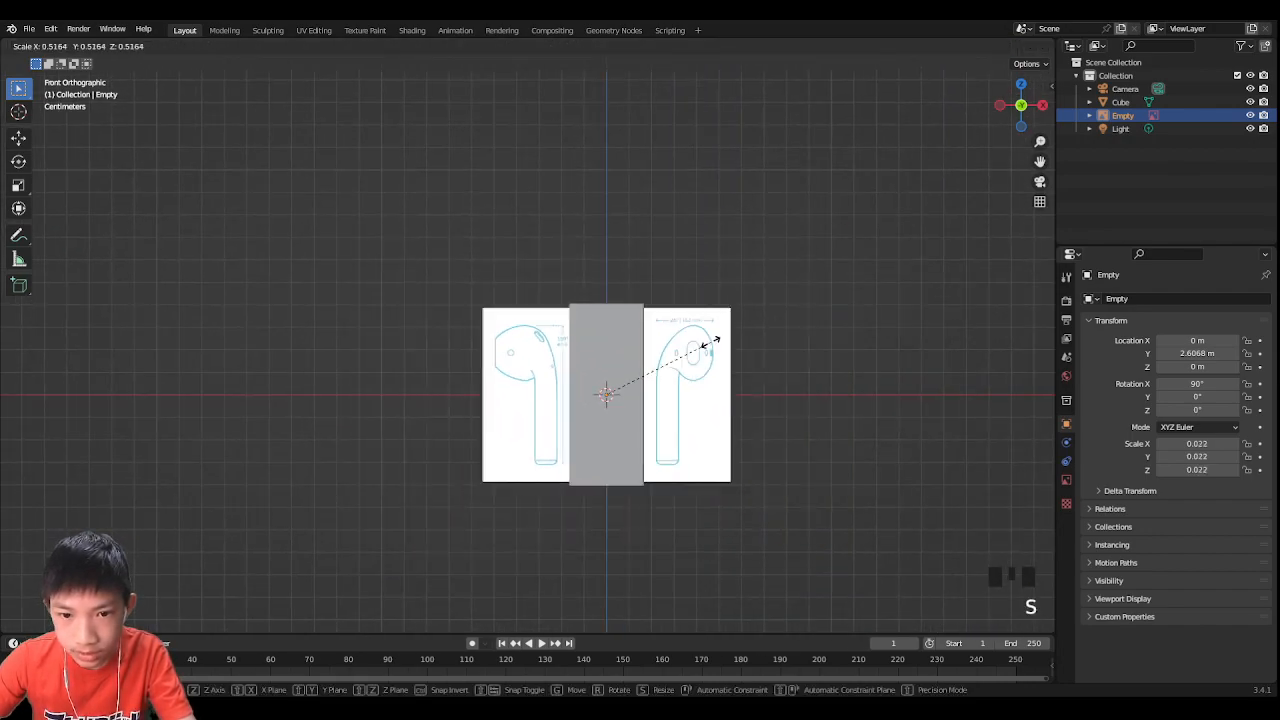
left_click(714, 340)
scroll(714, 340, "up", 3)
key("s")
left_click(857, 366)
Step: Move the blueprint along X to about -0.048 m and scale it to about 0.029 to bring the 16.5 mm view behind the cube
key("g")
key("x")
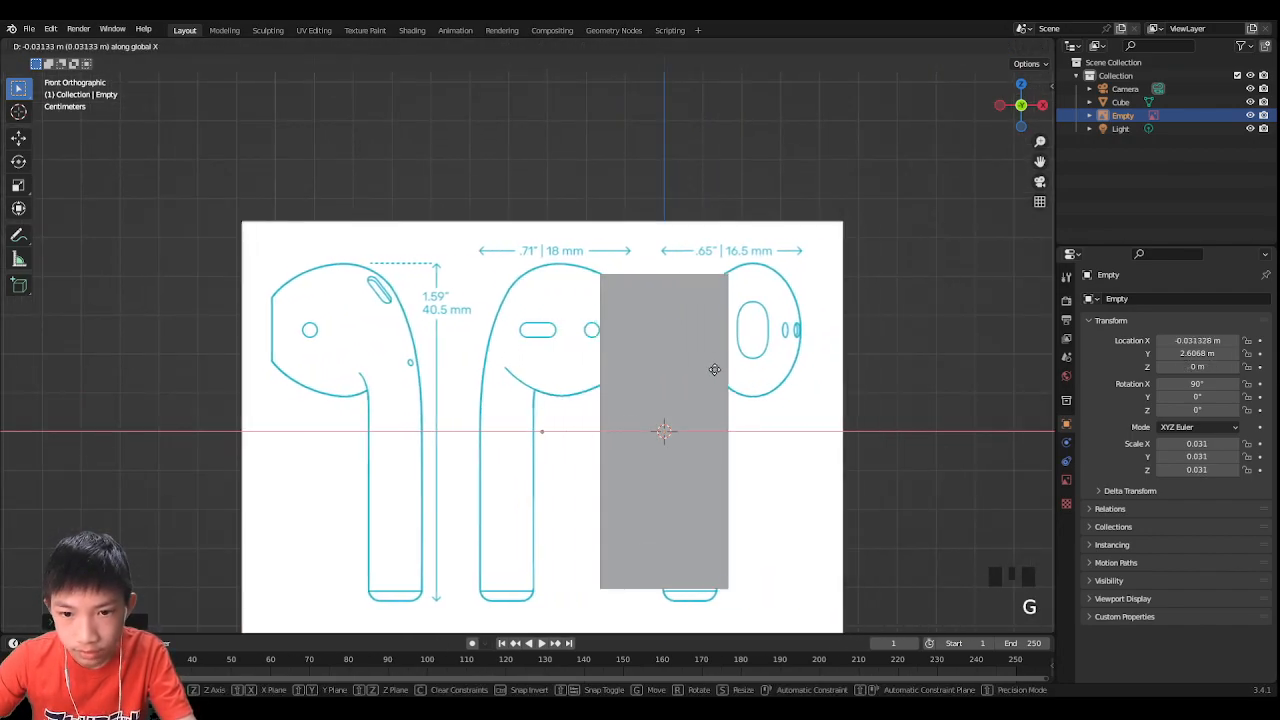
left_click(646, 372)
scroll(854, 297, "up", 2)
key("s")
left_click(934, 322)
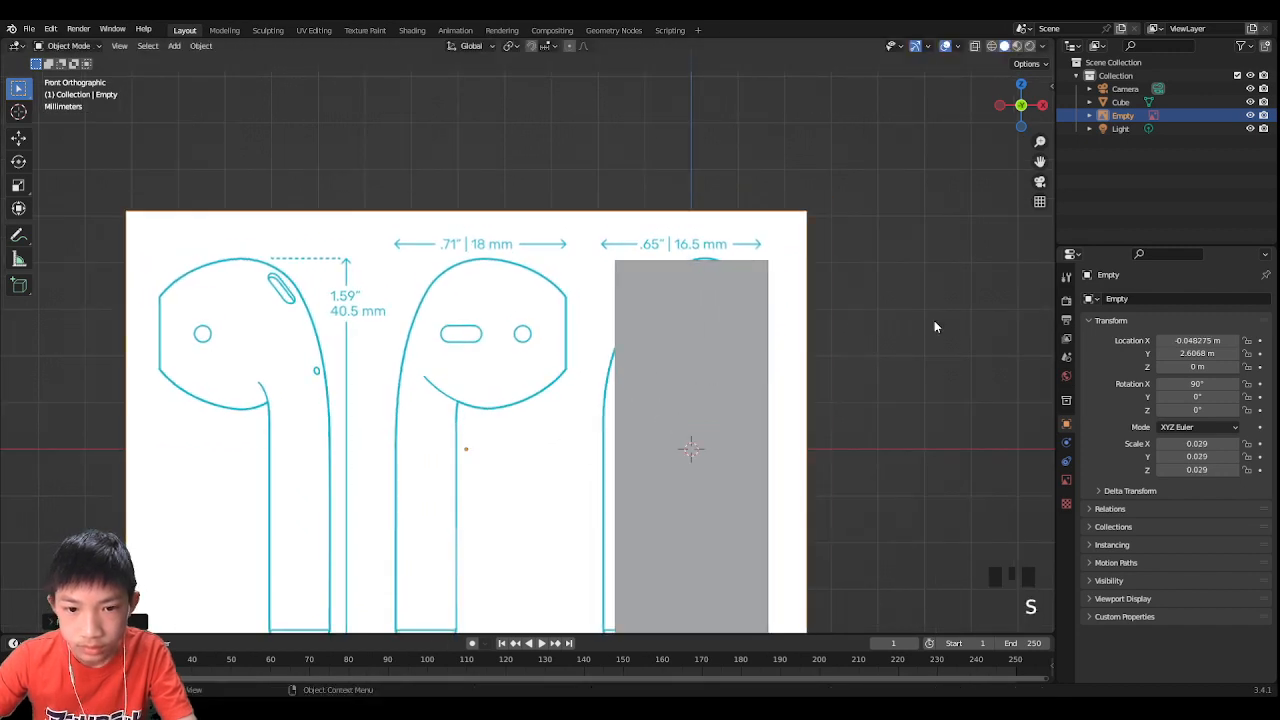
Step: Turn on X-ray display and move the blueprint to about X -0.041 m, Z 0.0017 m
scroll(902, 323, "down", 2)
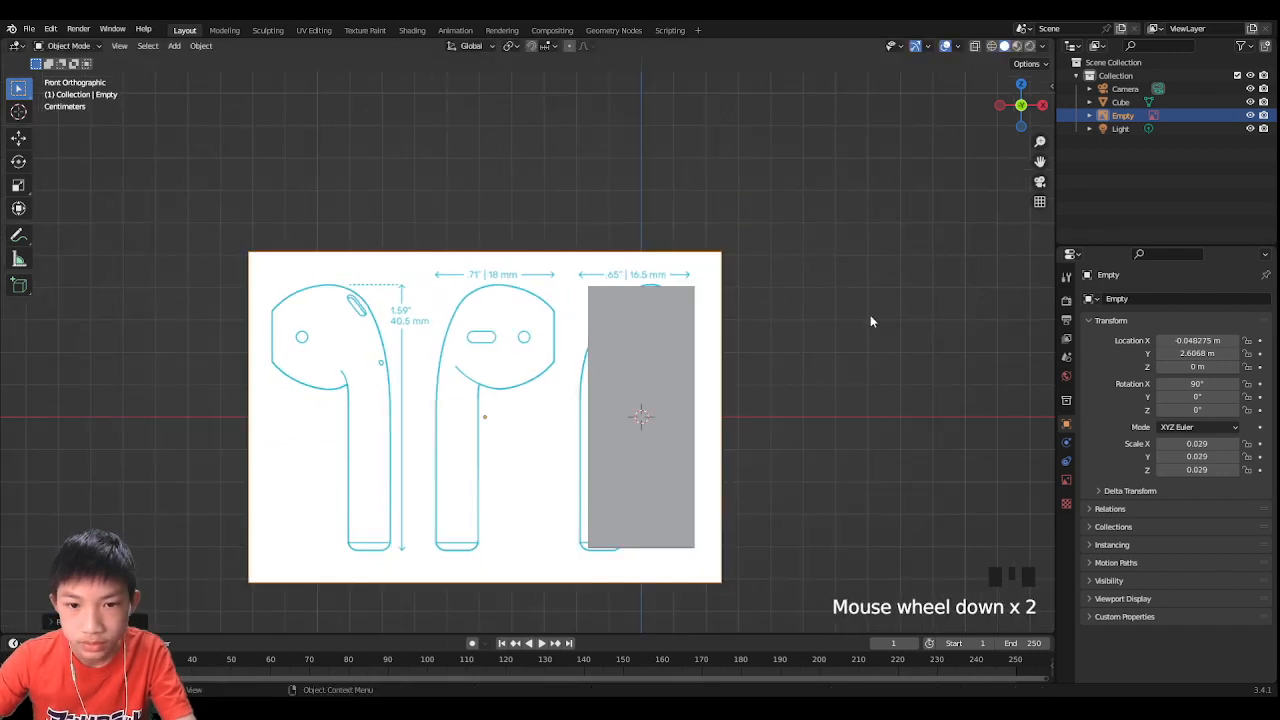
left_click(972, 49)
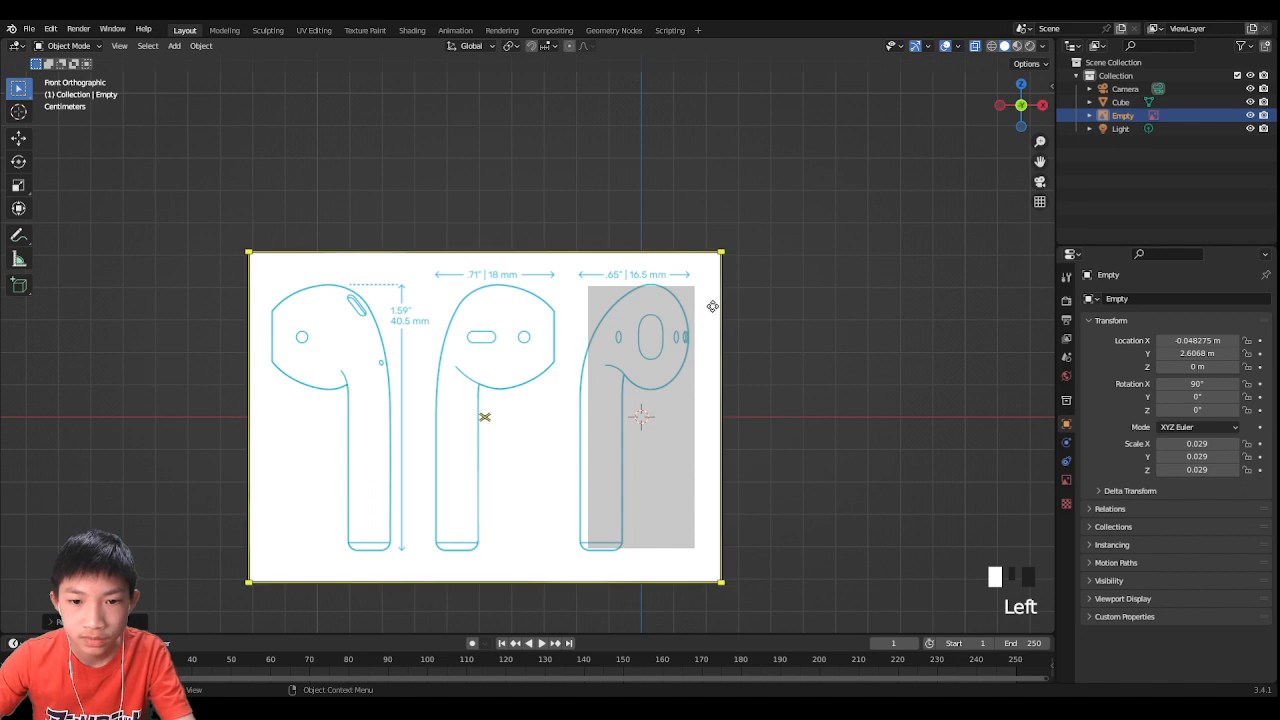
scroll(530, 400, "up", 2)
key("g")
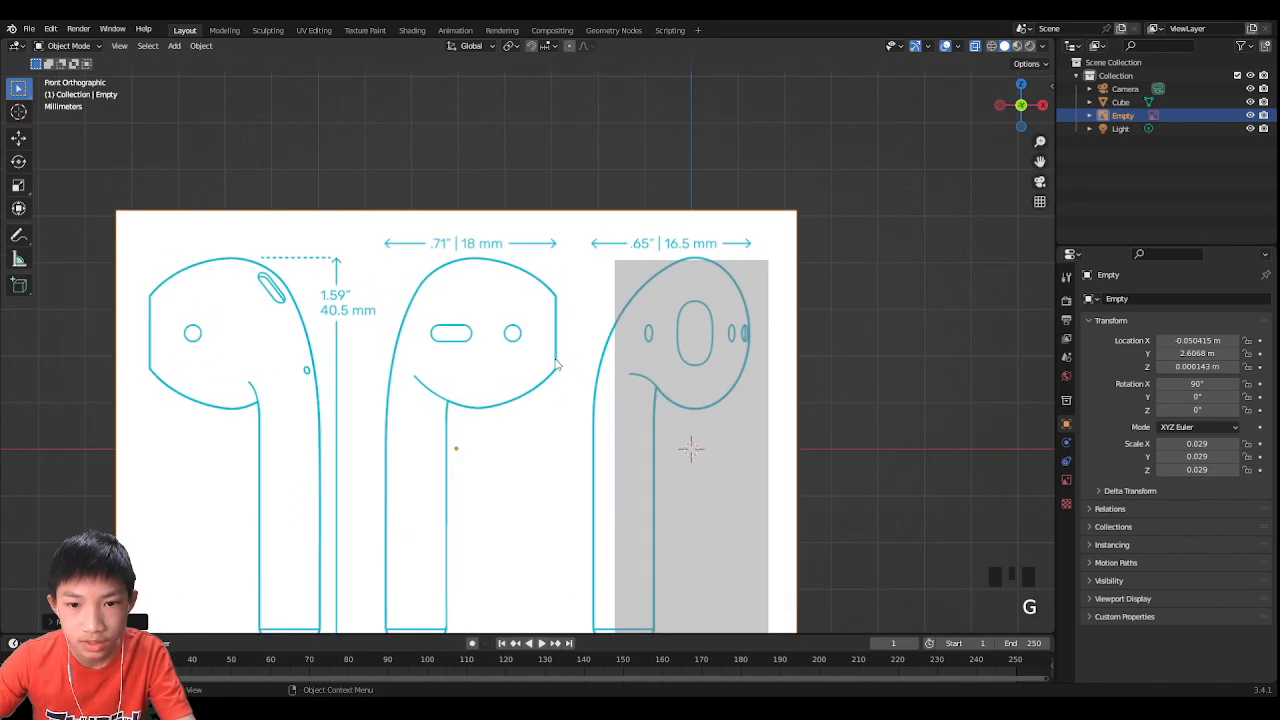
key("g")
left_click(647, 340)
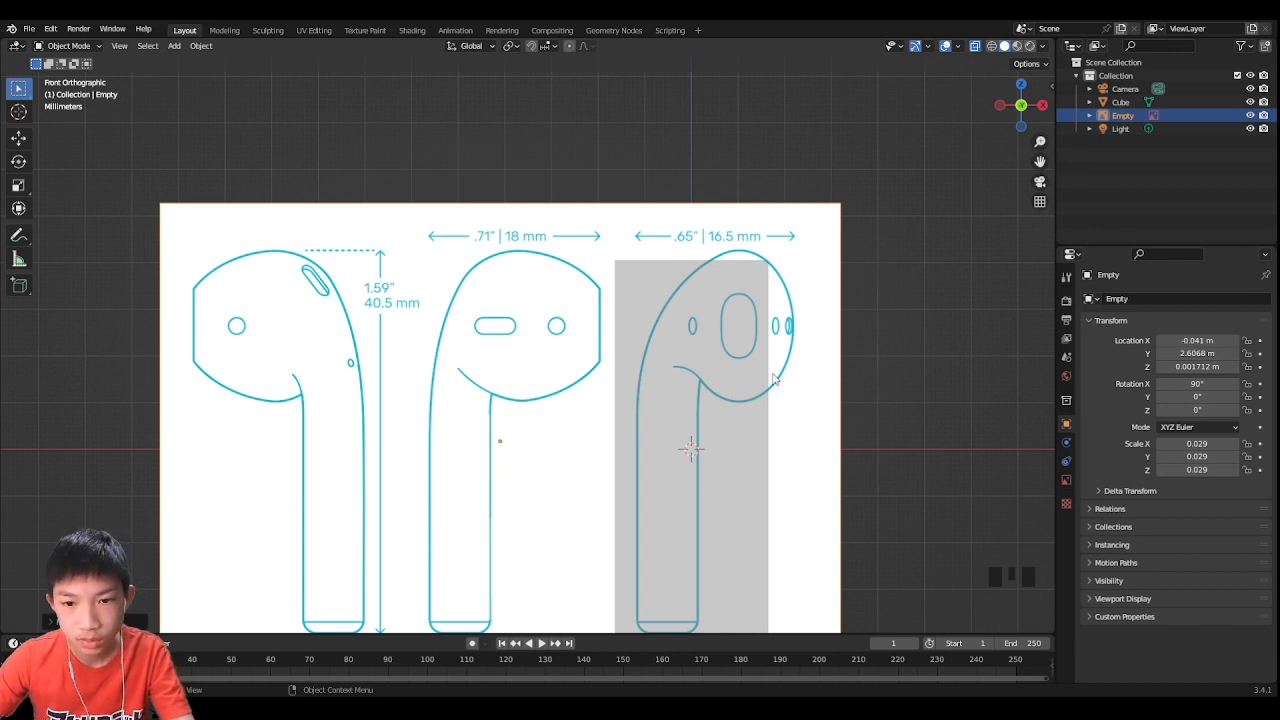
Step: Align the blueprint's 16.5 mm earbud view with the cube's top and sides, at about X -0.0461 m, Z -0.0008 m
scroll(861, 258, "up", 3)
middle_click_drag(861, 258, 748, 280, "shift")
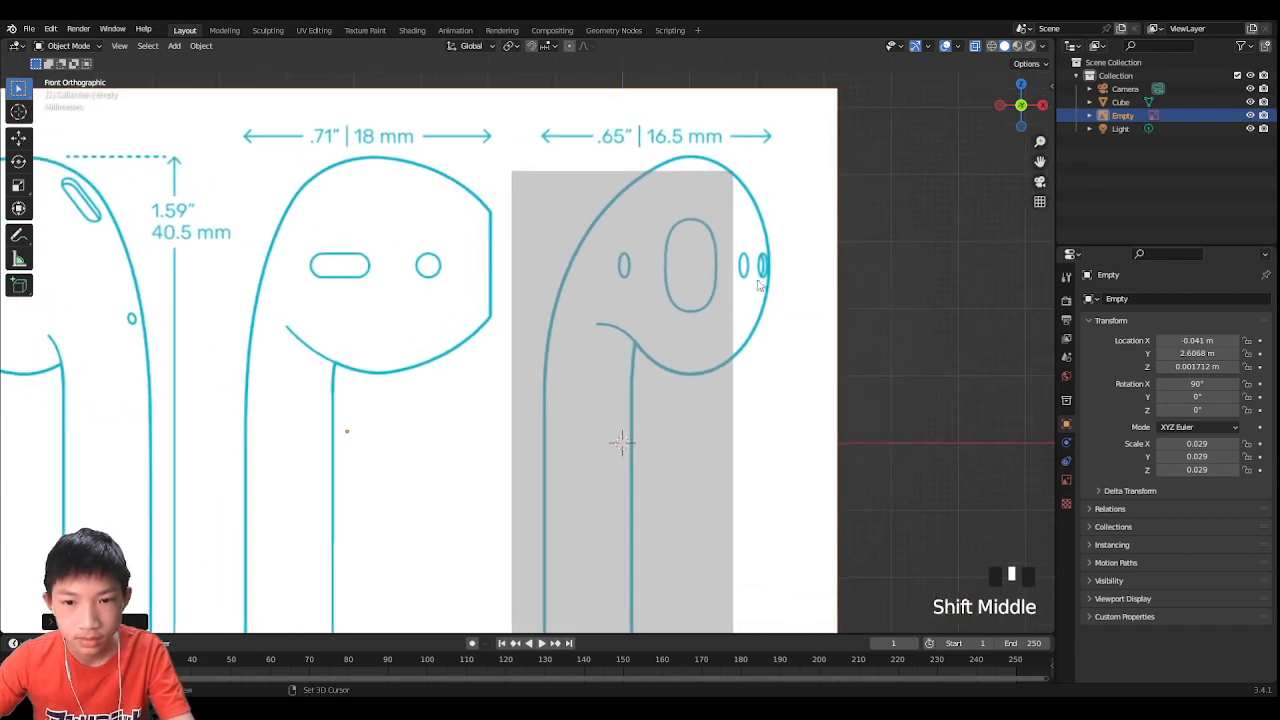
key("g")
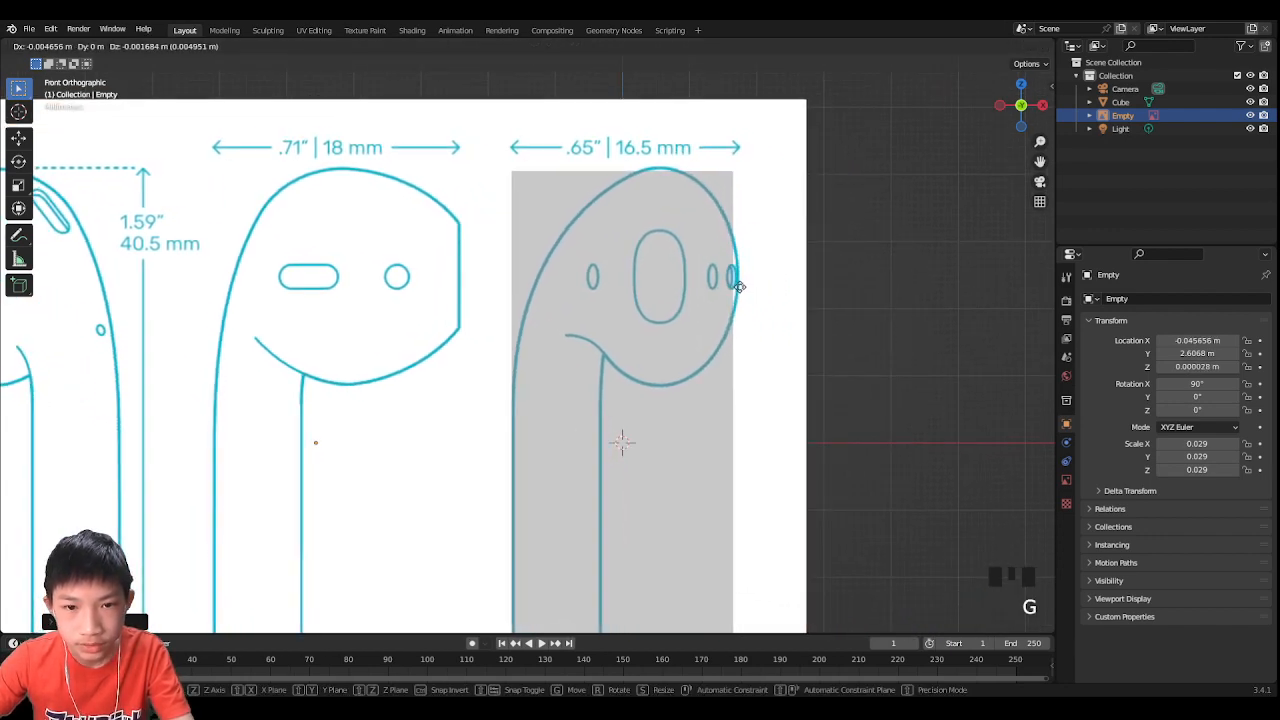
left_click(737, 296)
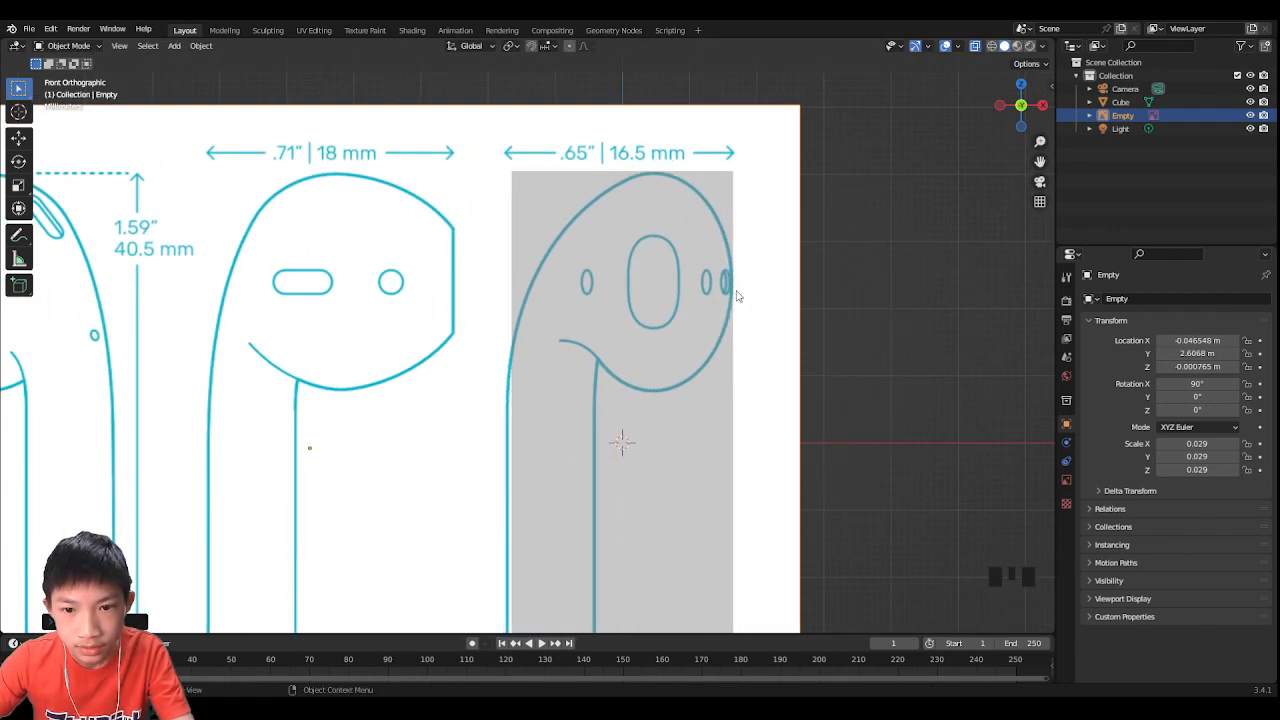
key("g")
key("x")
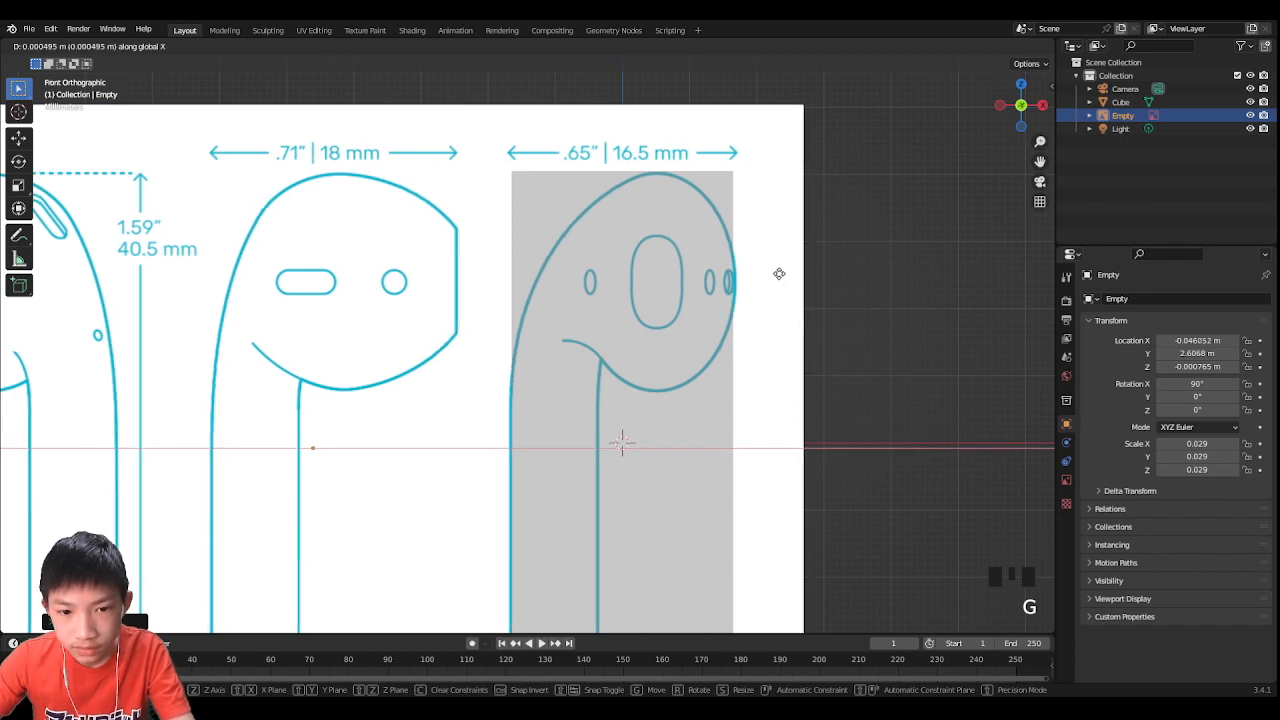
left_click(779, 273)
Step: Nudge the blueprint up, scale it to about 0.028 and shift it along X to about -0.0448 m
scroll(779, 273, "down", 5)
scroll(746, 329, "up", 2)
scroll(734, 288, "up", 1)
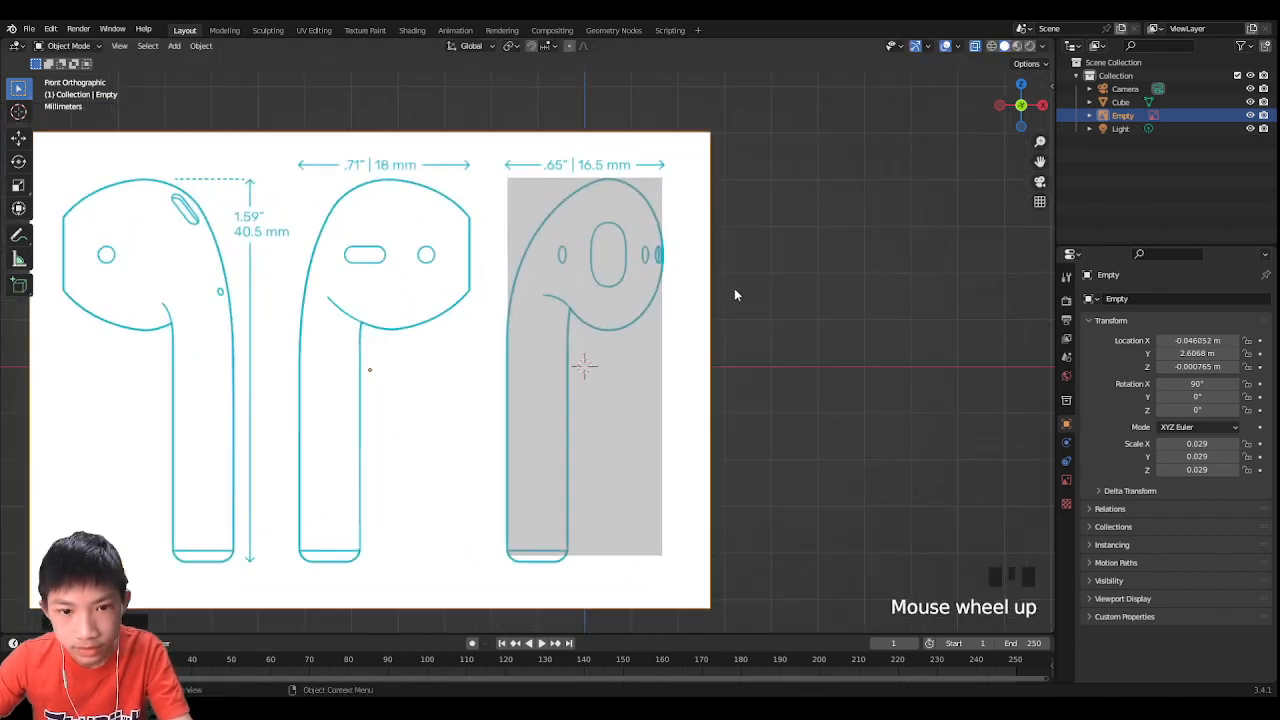
key("s")
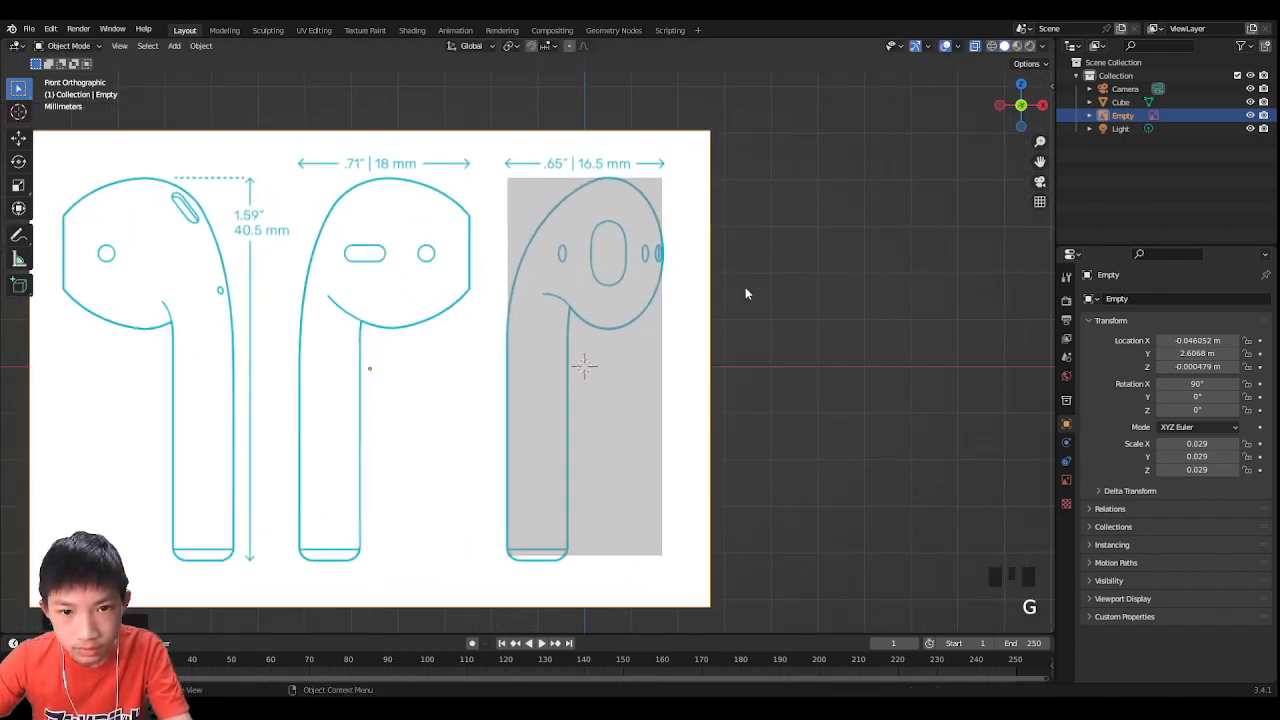
left_click(731, 283)
key("g")
key("x")
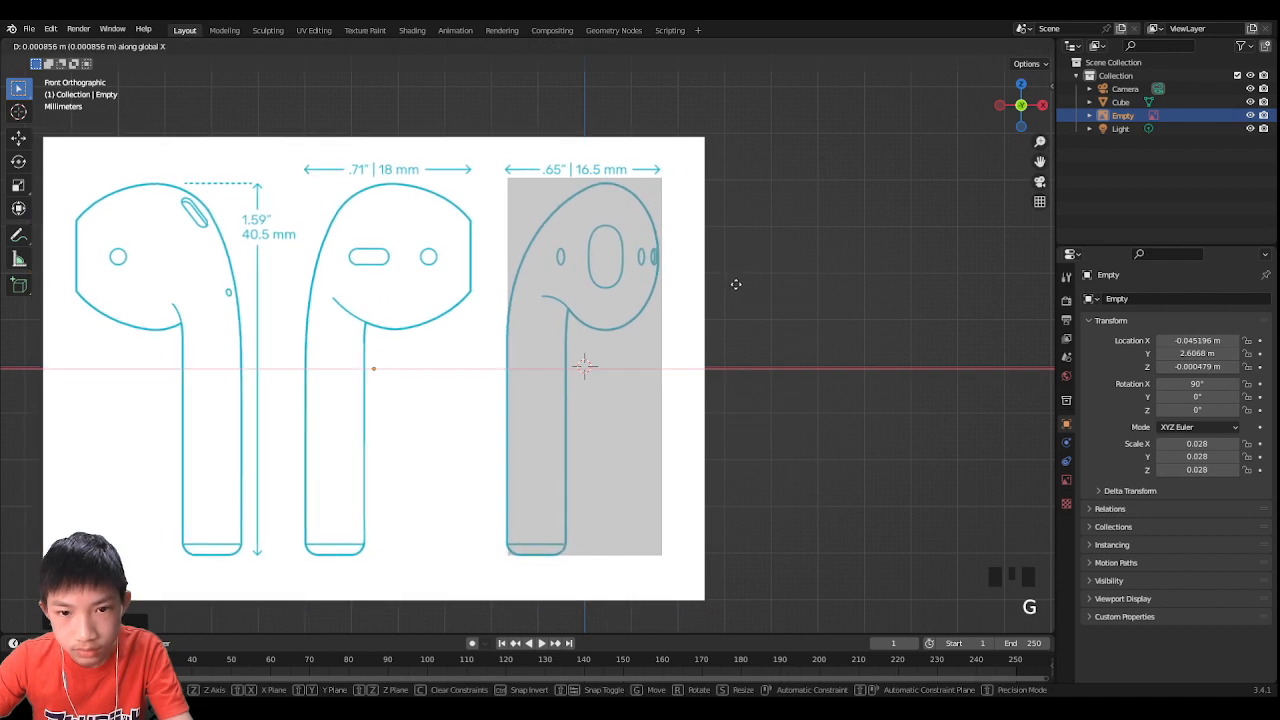
left_click(737, 283)
Step: Fine-tune the blueprint to scale 0.029, X about -0.0452 m and Z about 0.0001 m so the 16.5 mm view fits the cube
key("g")
middle_click_drag(714, 251, 704, 230)
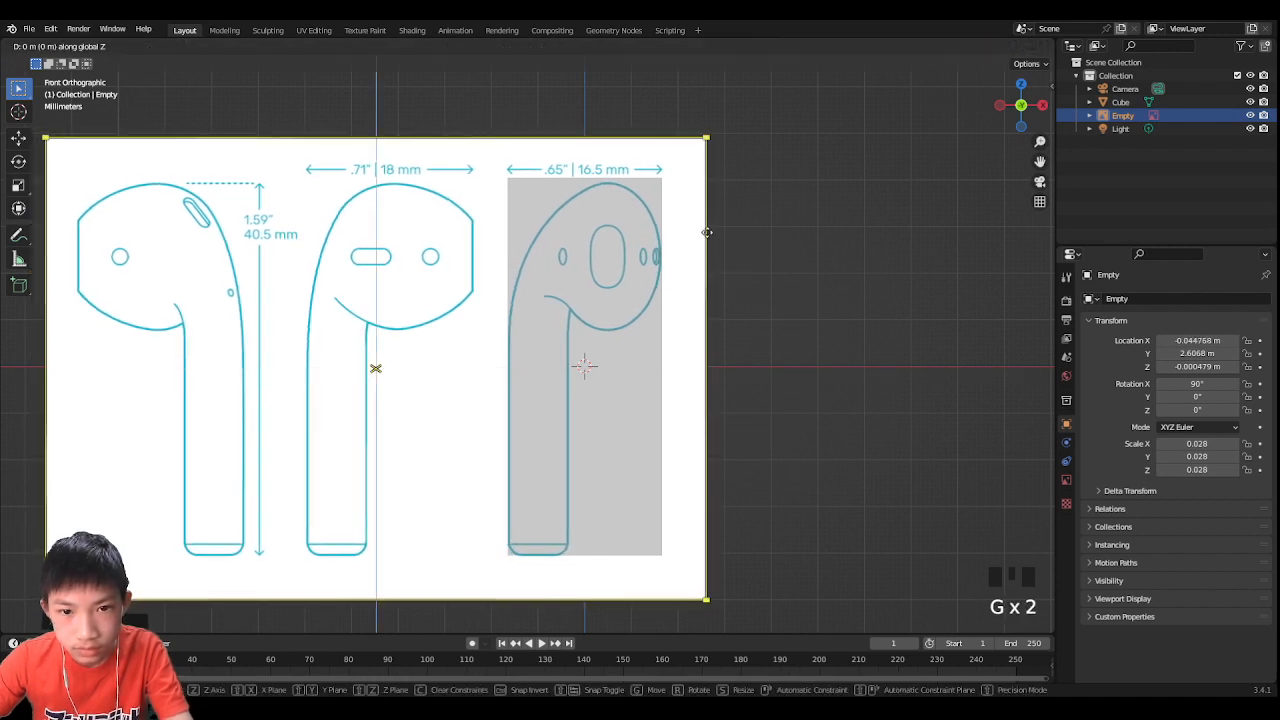
left_click(707, 231)
key("g")
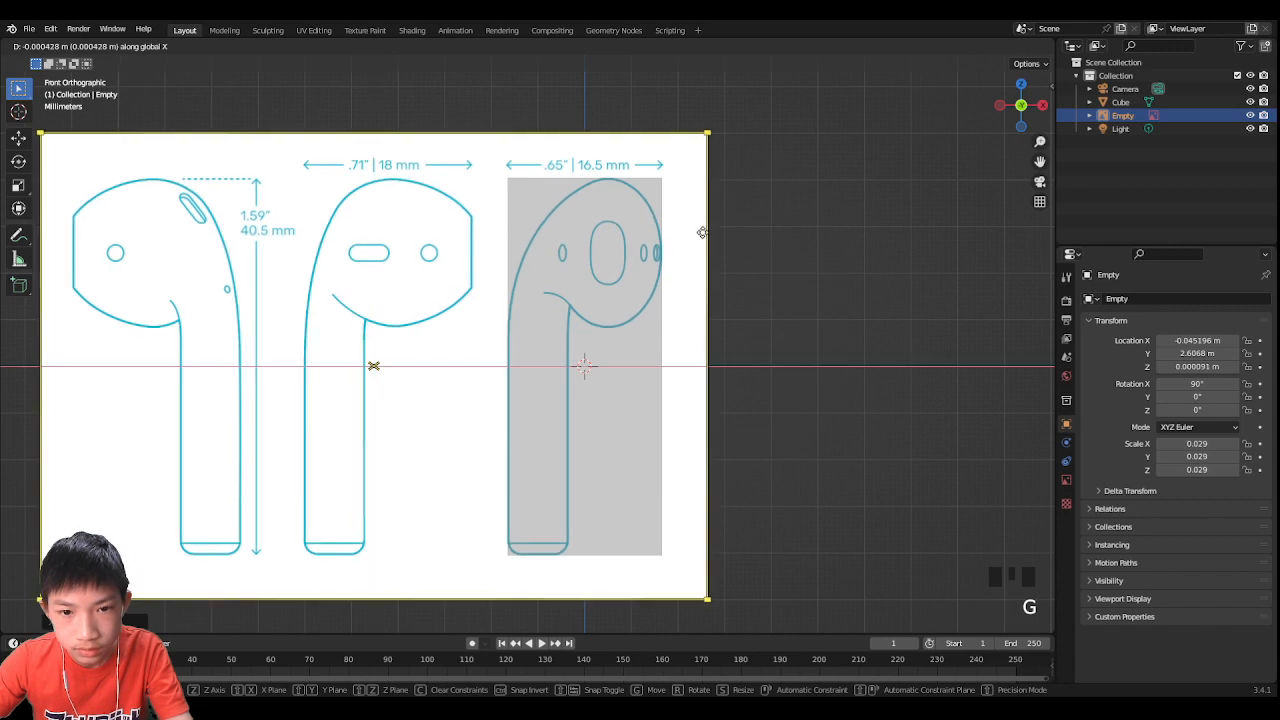
left_click(786, 188)
Step: Move the blueprint image along Y to about 0.37 m, closer behind the cube
scroll(786, 188, "up", 1)
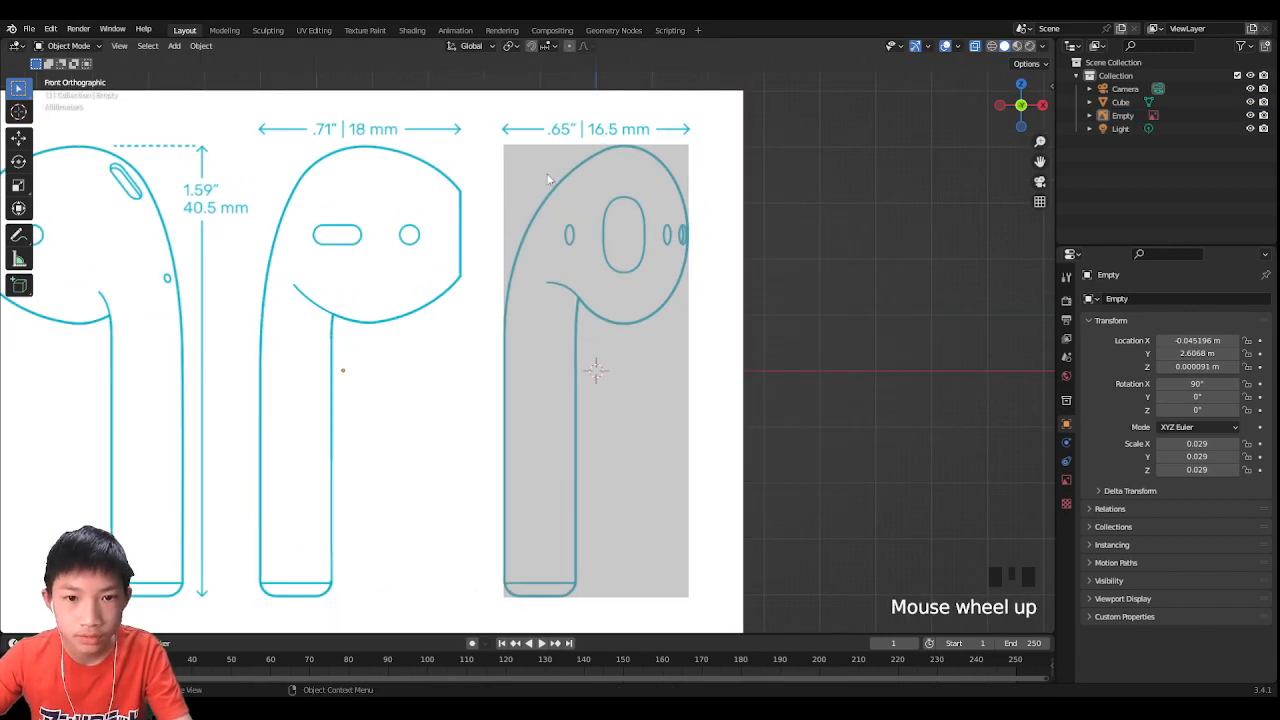
scroll(670, 240, "up", 1)
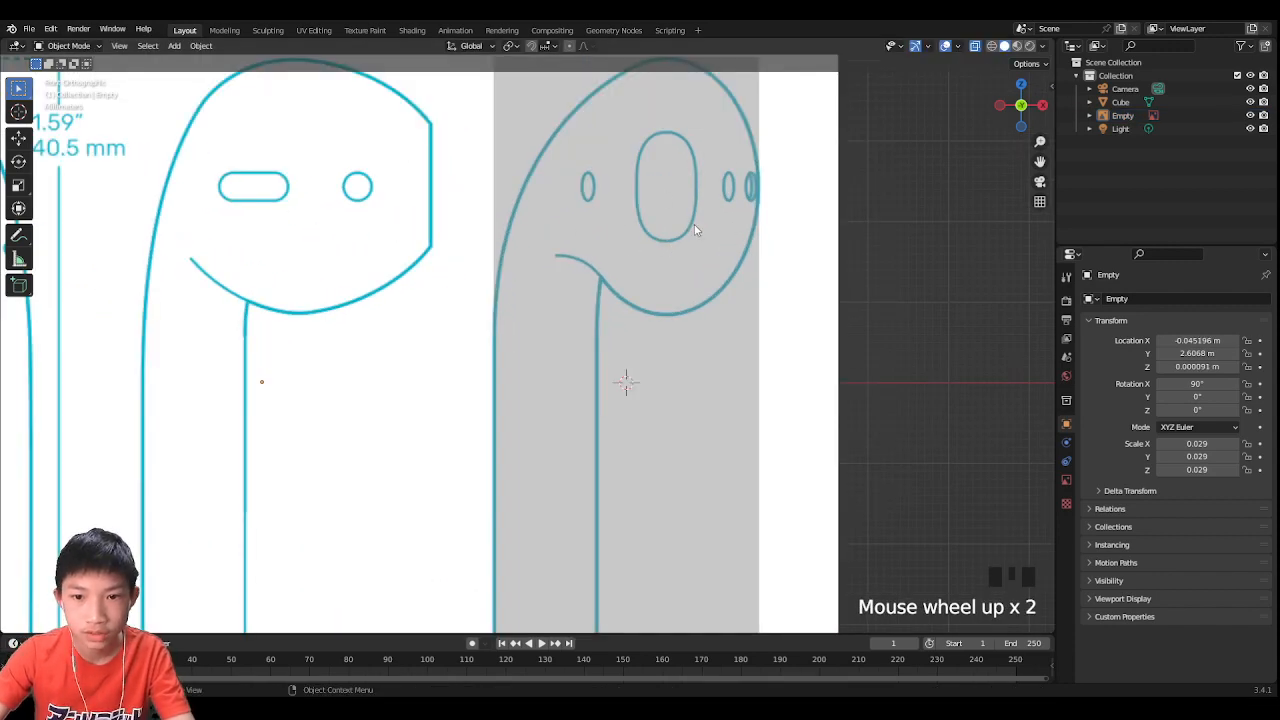
scroll(608, 314, "down", 2)
scroll(600, 318, "down", 2)
scroll(595, 322, "up", 2)
middle_click_drag(594, 322, 677, 351)
scroll(677, 351, "down", 12)
scroll(424, 336, "up", 3)
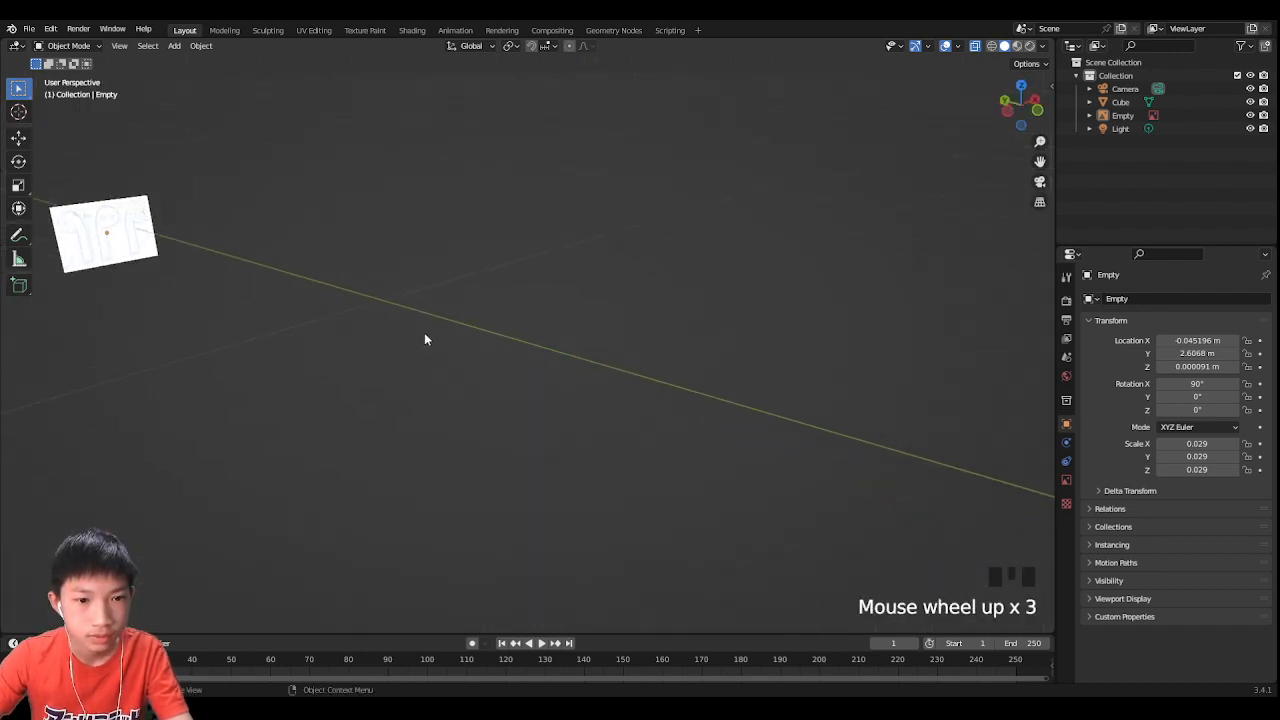
scroll(429, 347, "down", 3)
left_click(232, 266)
scroll(241, 277, "down", 5)
scroll(241, 277, "down", 4)
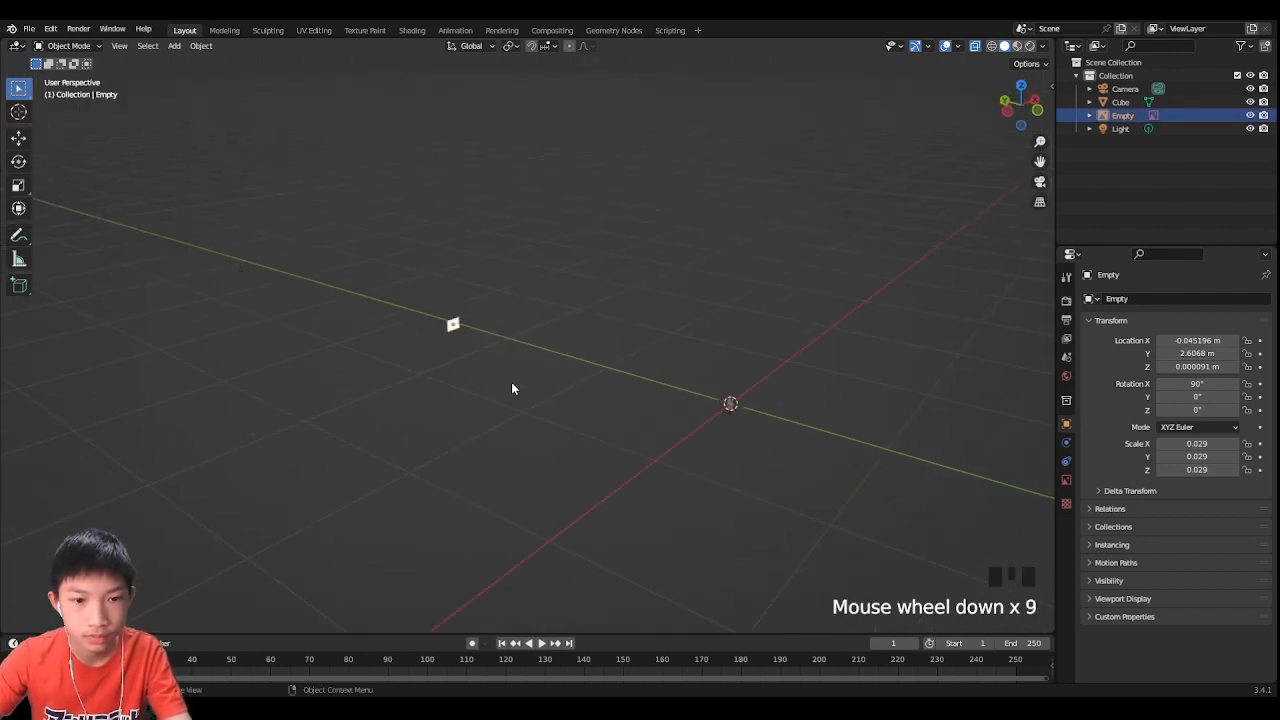
key("g")
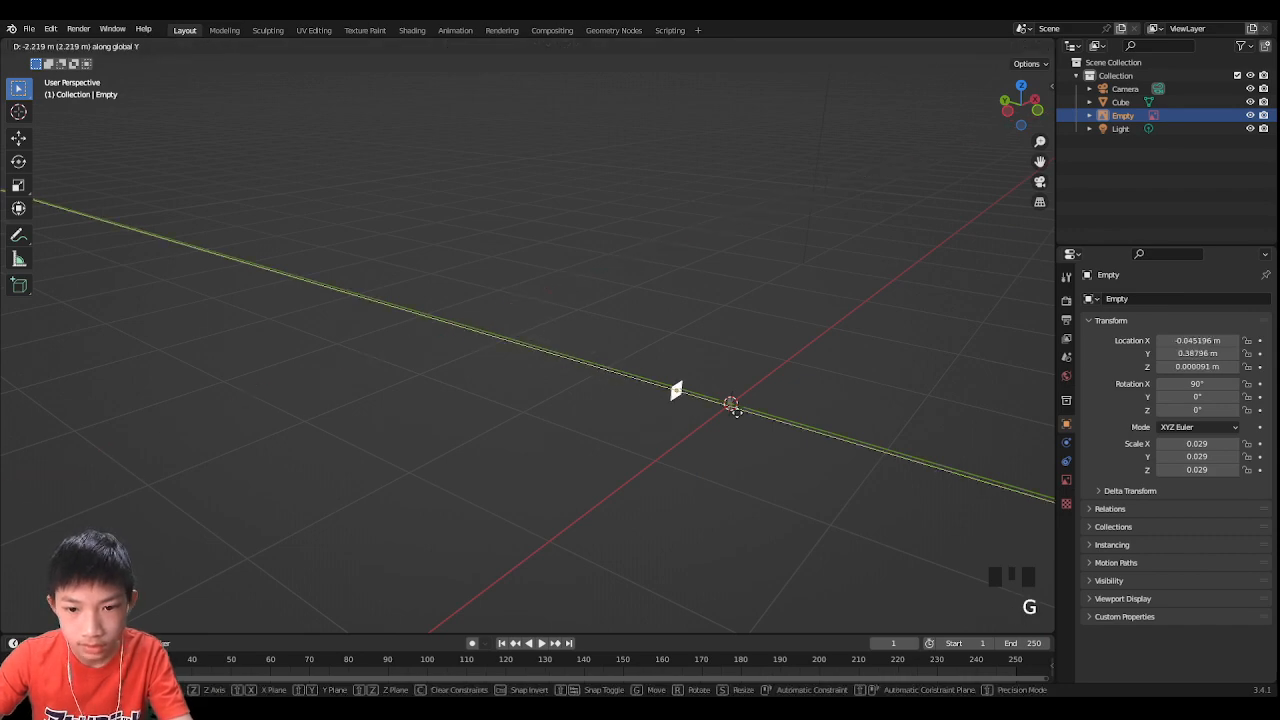
left_click(690, 390)
left_click(757, 371)
scroll(757, 371, "up", 3)
middle_click_drag(1016, 368, 876, 311, "shift")
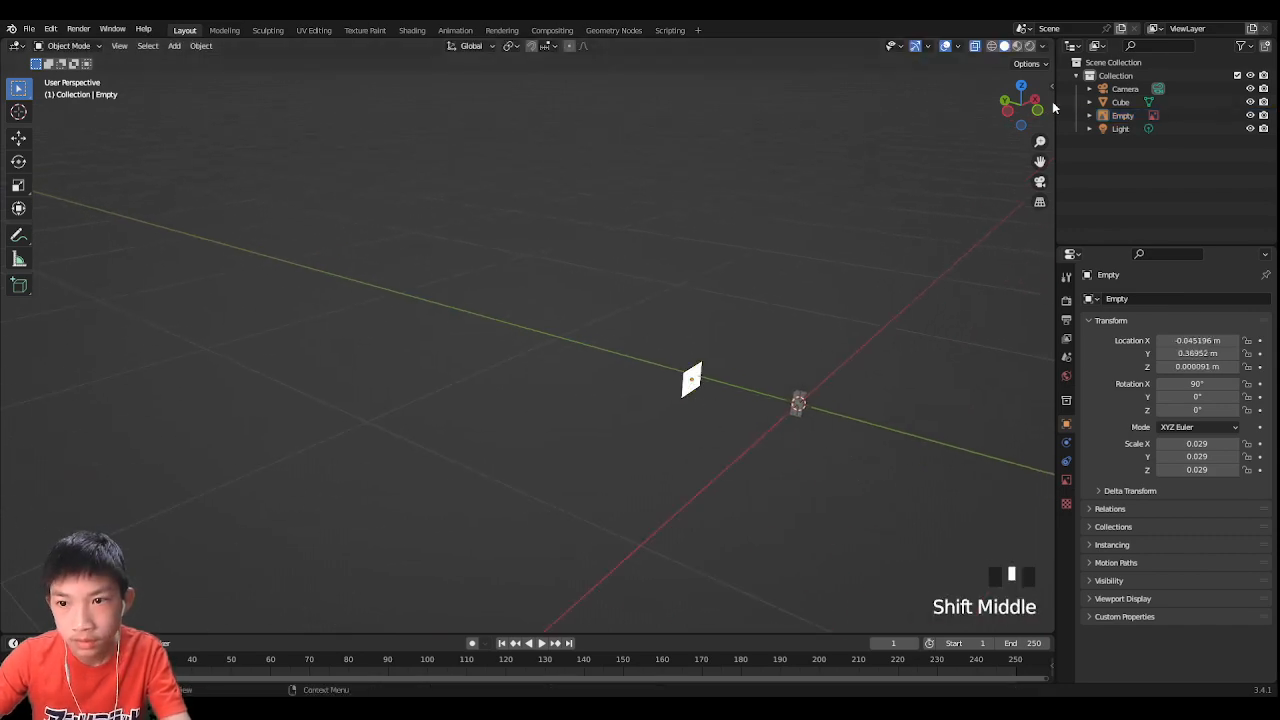
Step: Delete the scaled reference cube in the front view
left_click(1004, 108)
scroll(589, 270, "up", 4)
scroll(534, 332, "up", 4)
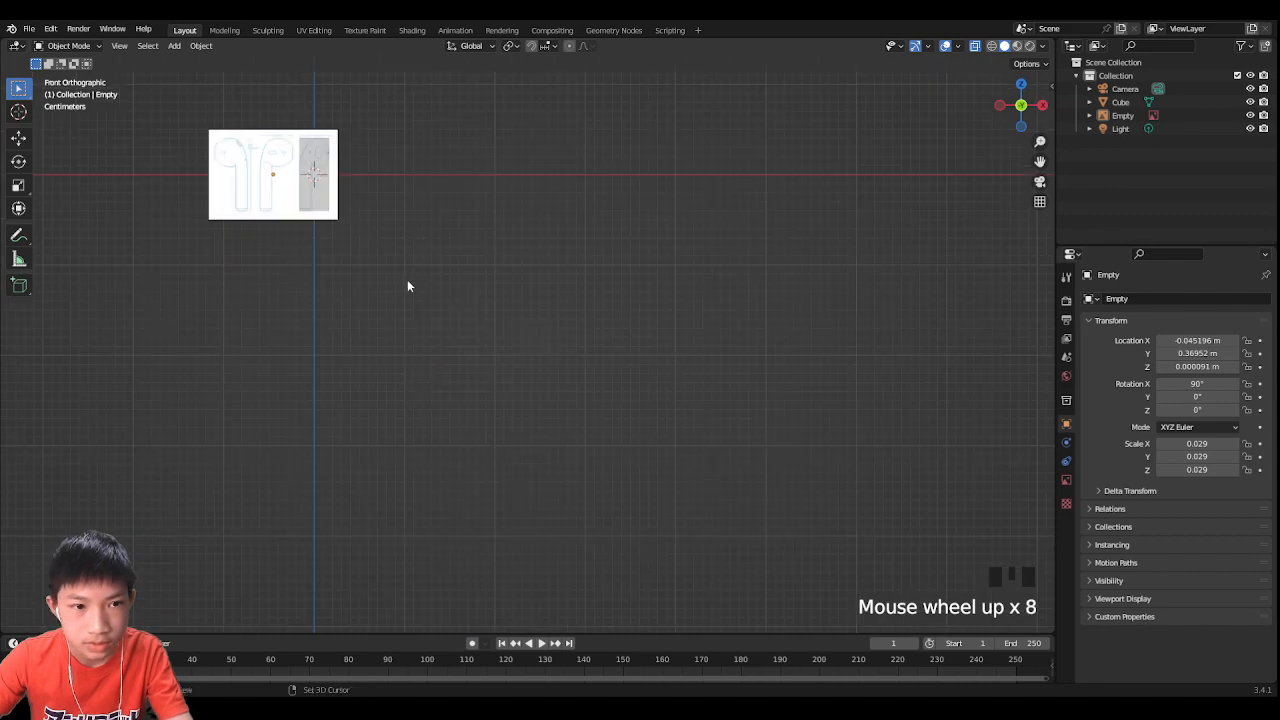
scroll(608, 423, "up", 6)
left_click(508, 238)
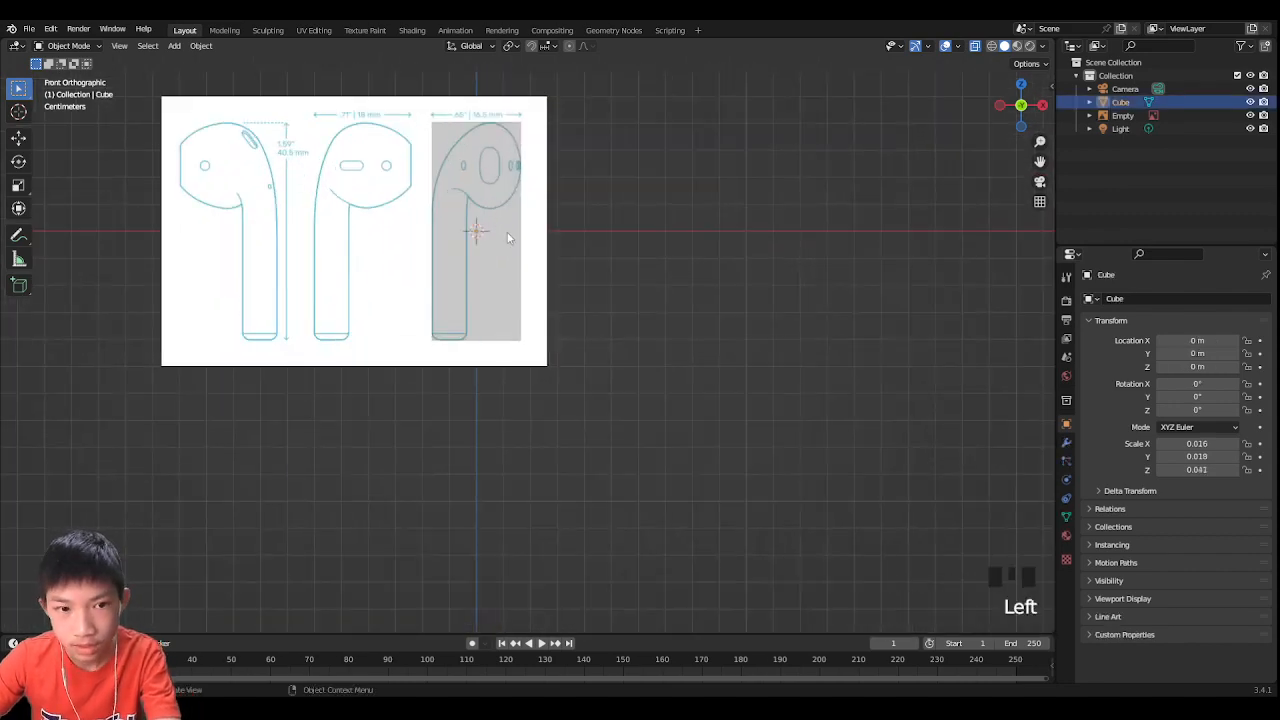
key("Delete")
scroll(508, 238, "down", 2)
middle_click_drag(509, 243, 602, 343, "shift")
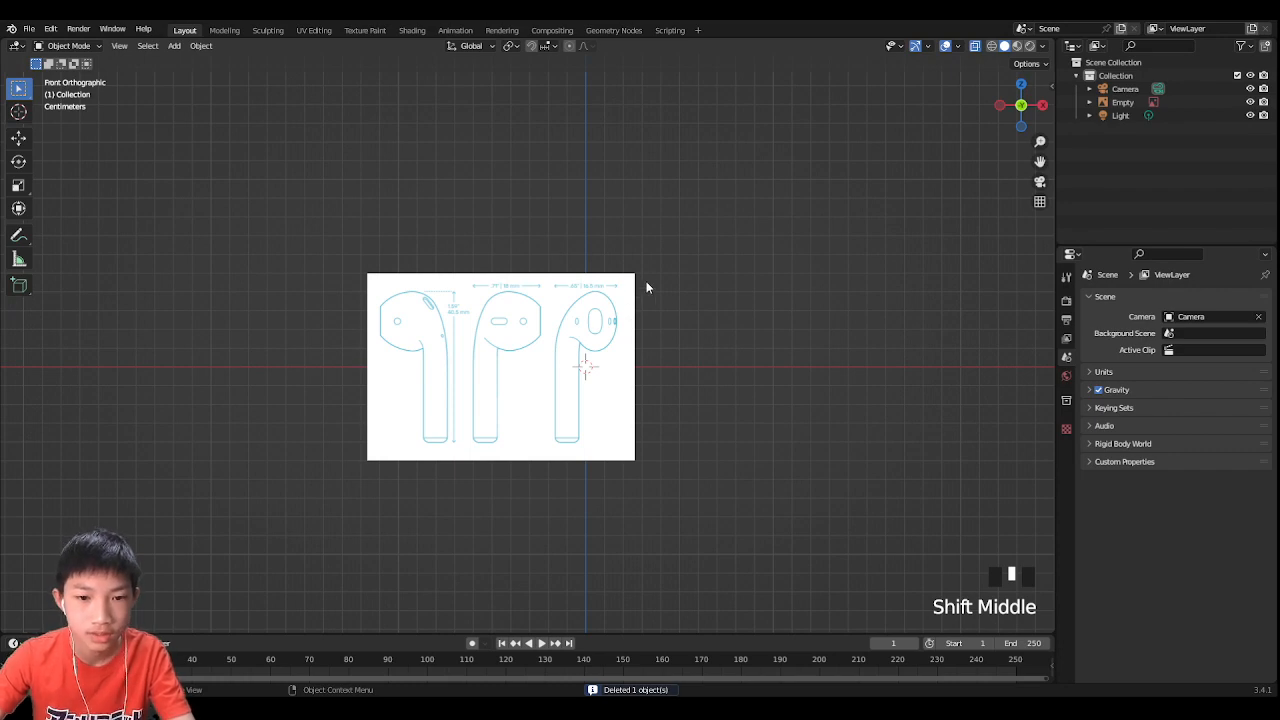
Step: Add a UV sphere and scale it down uniformly to about 0.139
scroll(600, 287, "up", 4)
key("shift+a")
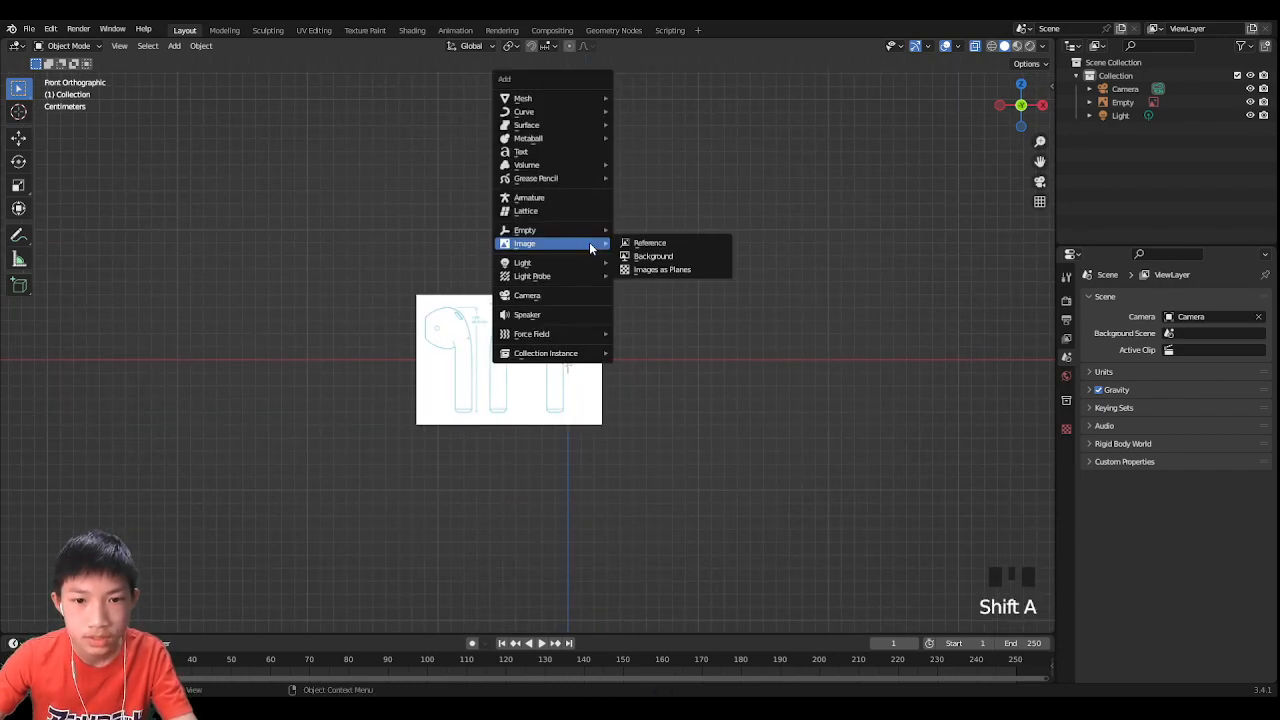
mouse_move(560, 98)
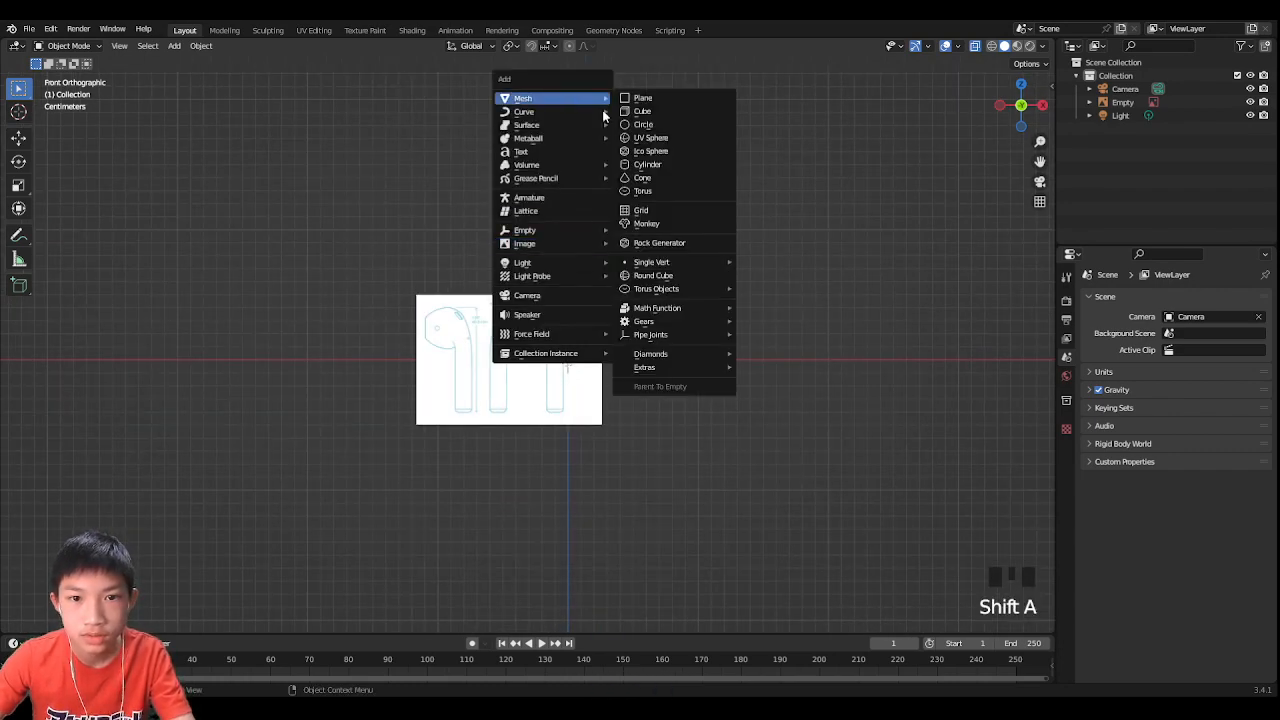
left_click(661, 142)
scroll(655, 233, "down", 11)
scroll(653, 240, "up", 3)
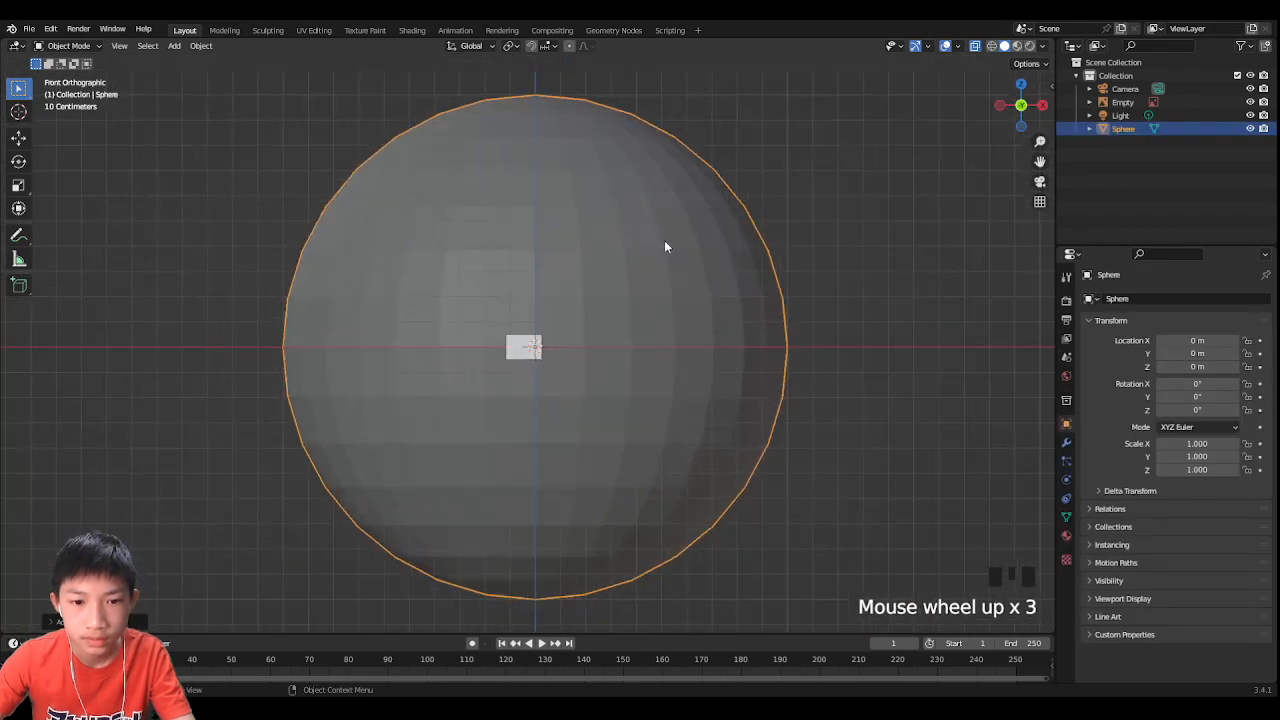
key("s")
left_click(580, 337)
scroll(672, 337, "up", 4)
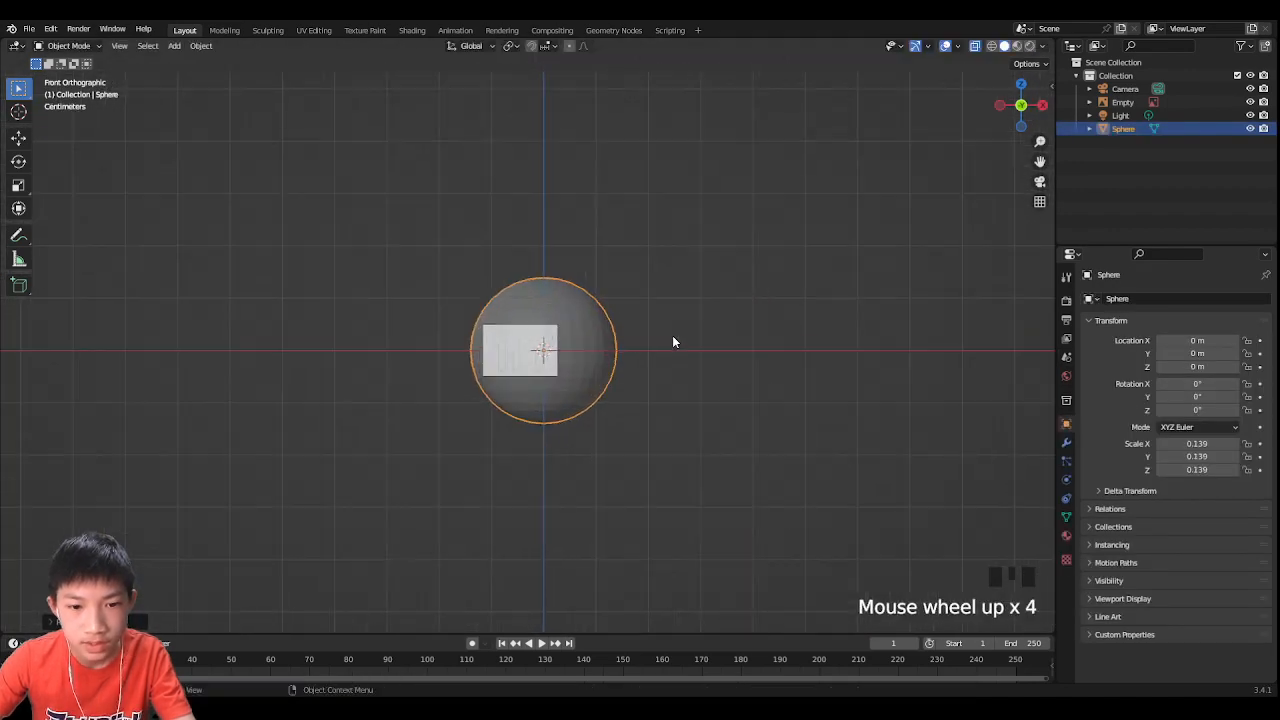
Step: Shrink the sphere further to a scale of about 0.013, close to the size of the earbud head
key("s")
left_click(590, 354)
scroll(623, 358, "up", 3)
key("s")
left_click(630, 360)
scroll(626, 358, "up", 4)
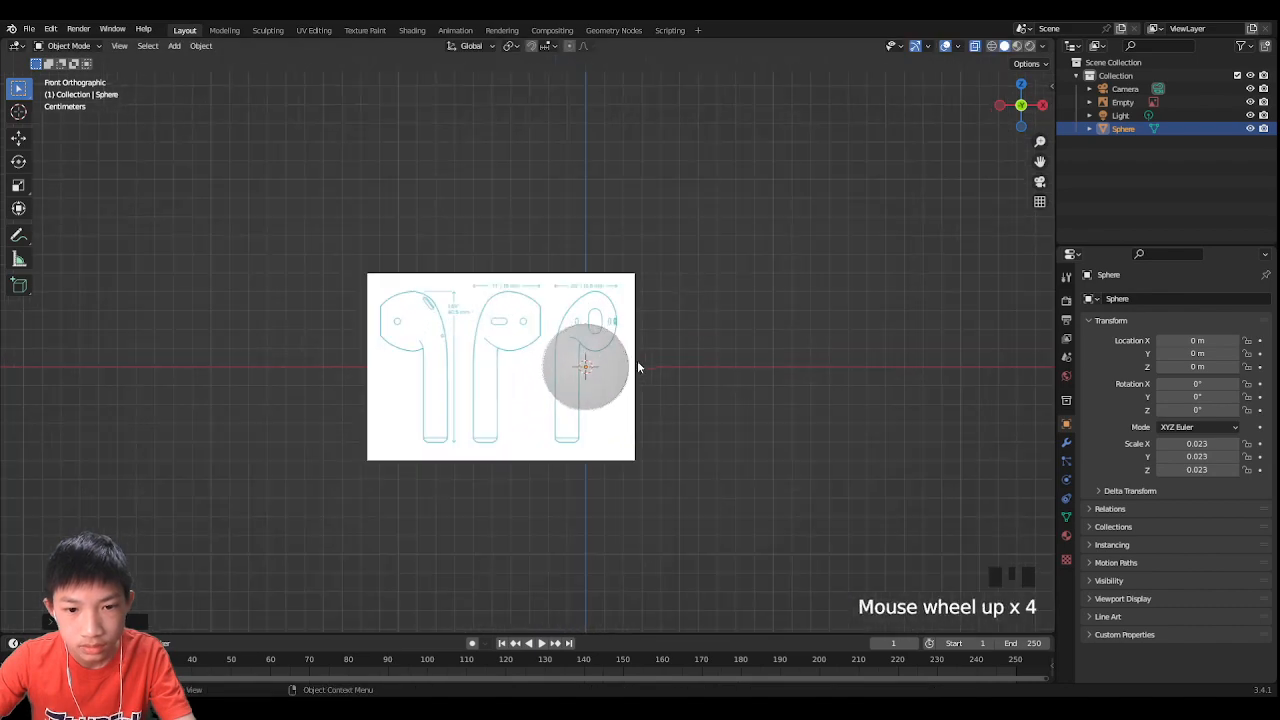
key("s")
left_click(626, 358)
Step: Move the sphere over the earbud head in the 16.5 mm view, at about X 0.0045 m, Z 0.0247 m
scroll(626, 358, "up", 3)
scroll(550, 385, "up", 1)
key("g")
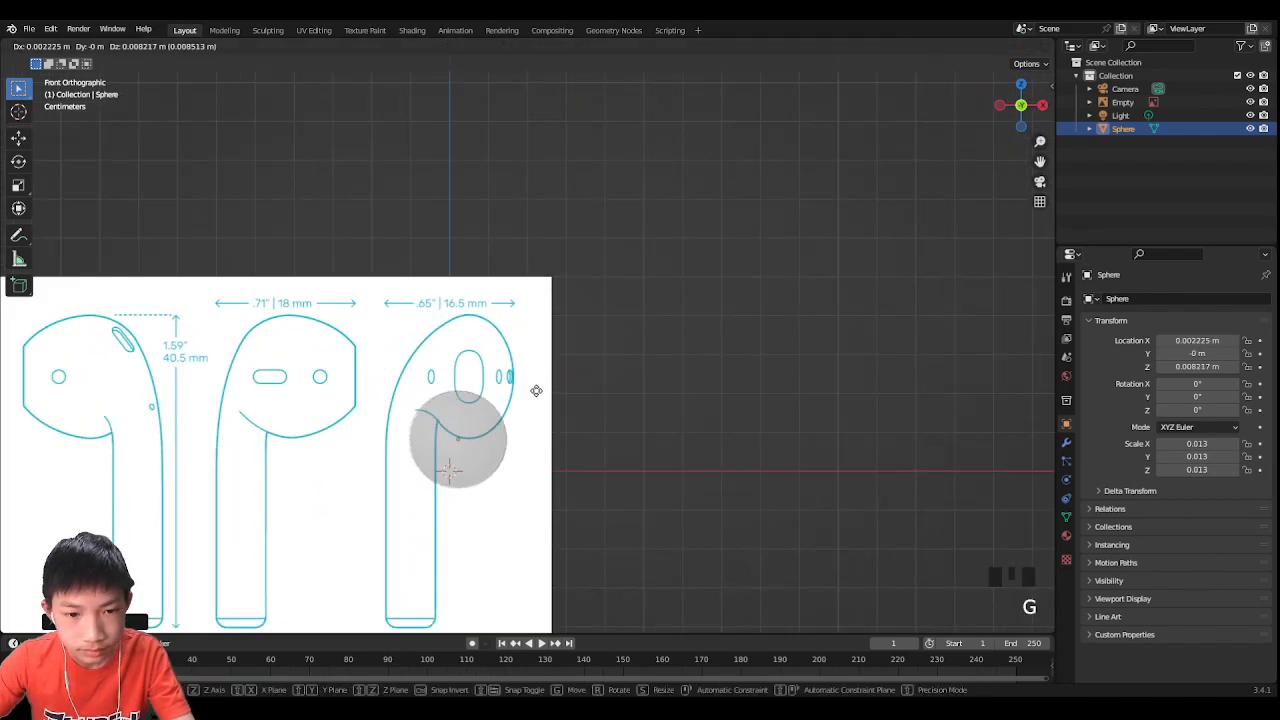
left_click(545, 337)
scroll(549, 330, "up", 3)
middle_click_drag(549, 330, 677, 308, "shift")
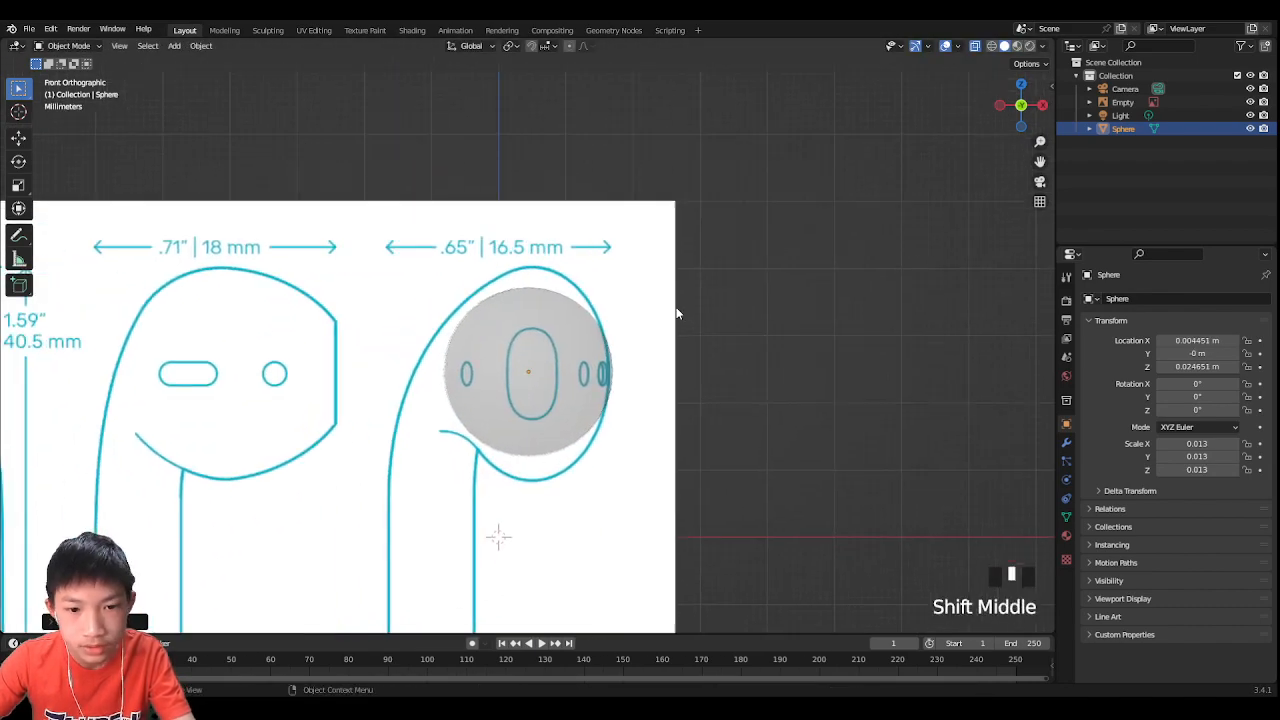
Step: Shrink the sphere to a scale of about 0.011 and reposition it in the 16.5 mm head outline, at about X 0.0050 m, Z 0.0242 m
key("s")
left_click(670, 313)
key("g")
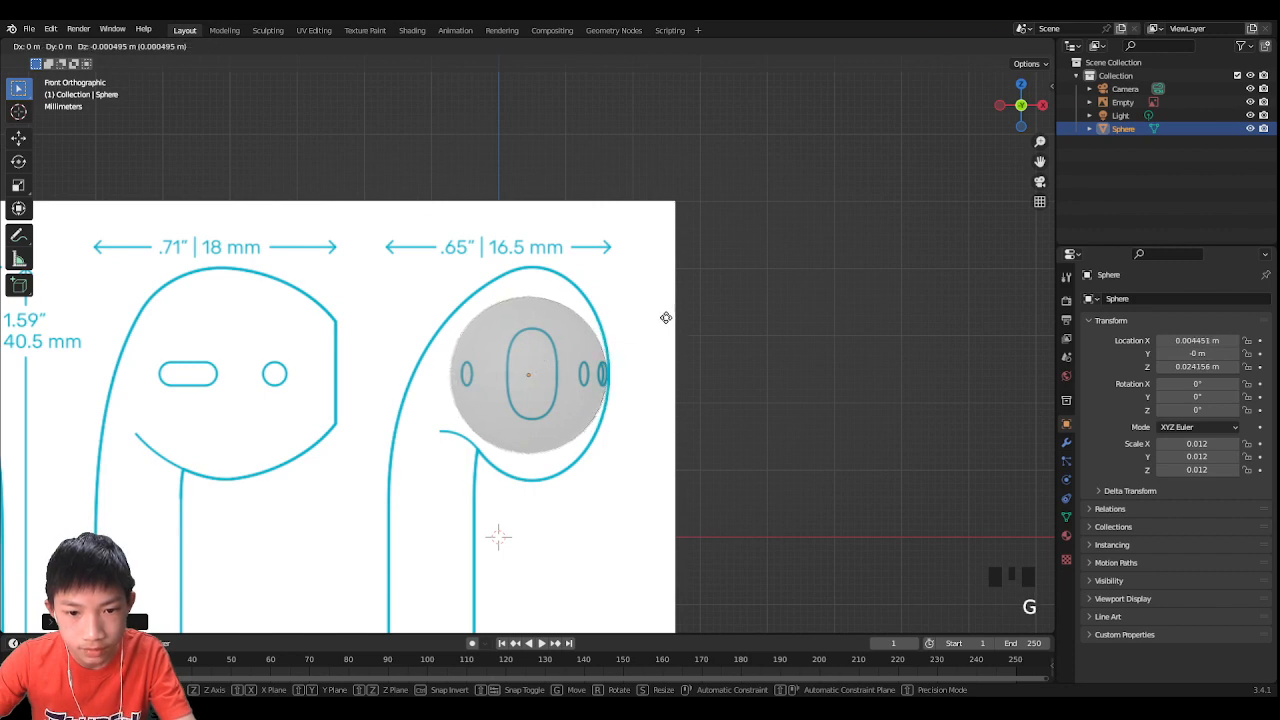
left_click(668, 317)
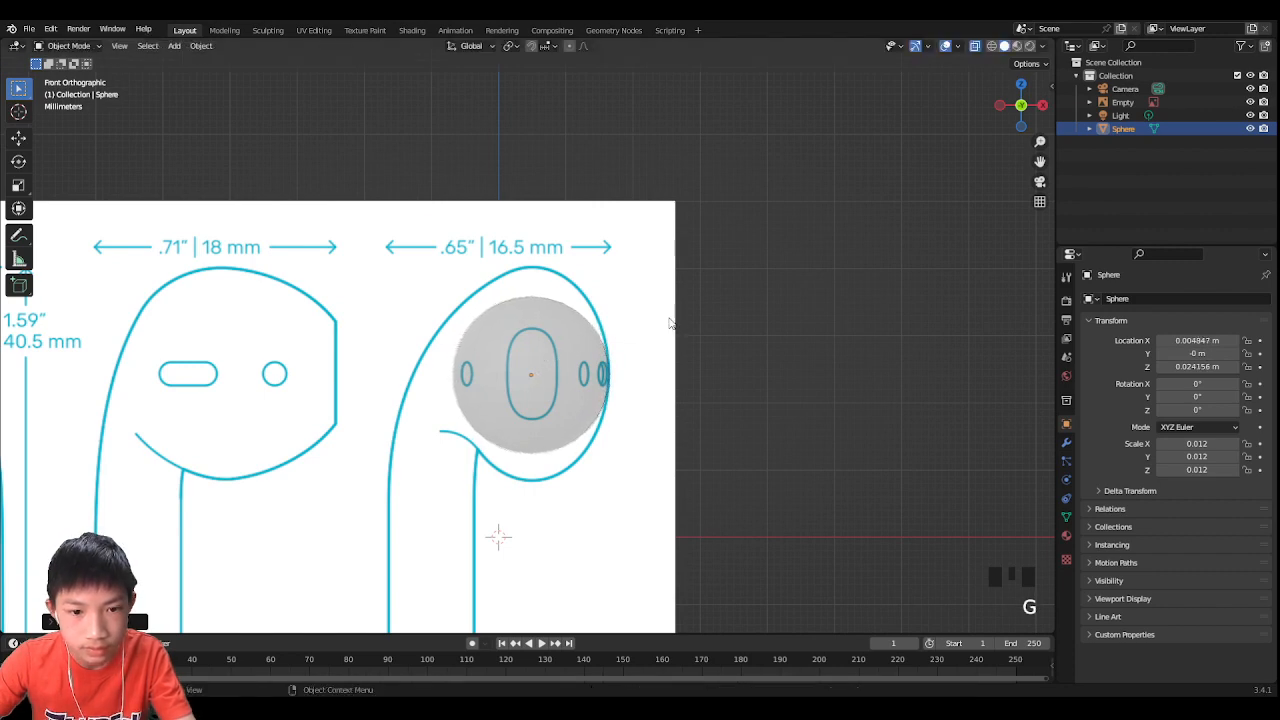
key("s")
left_click(661, 317)
key("g")
key("x")
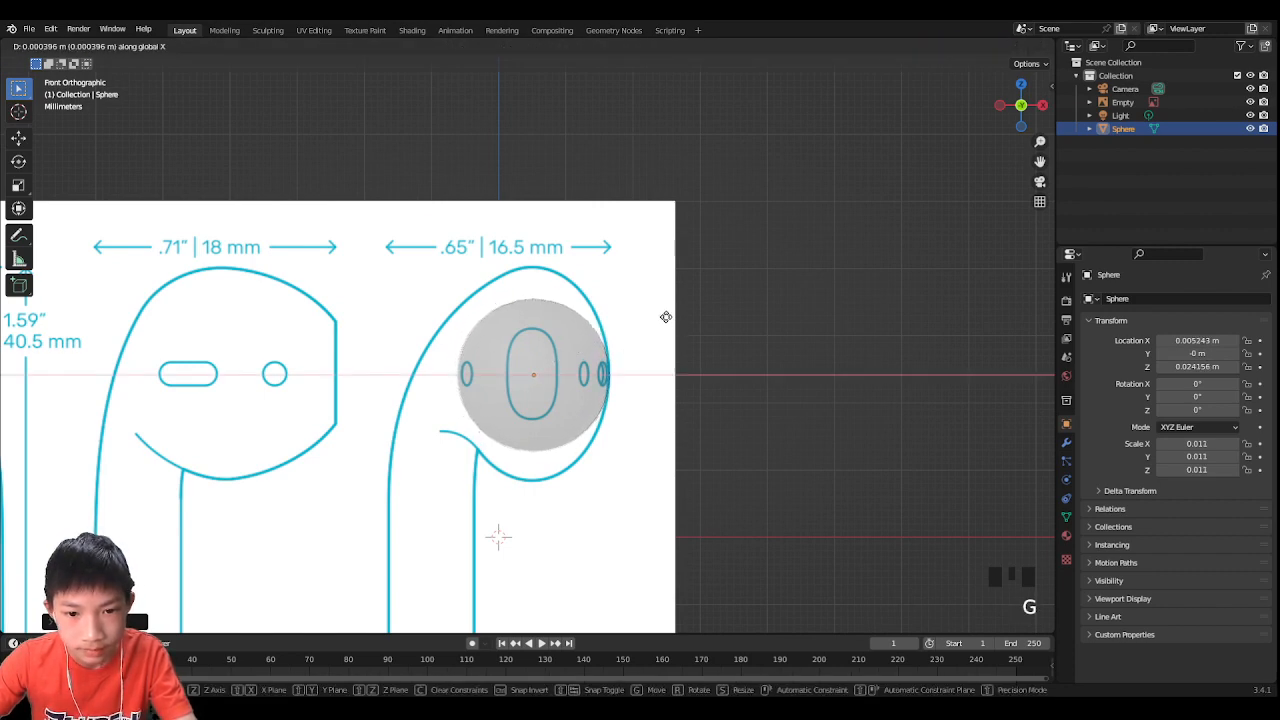
left_click(666, 317)
key("s")
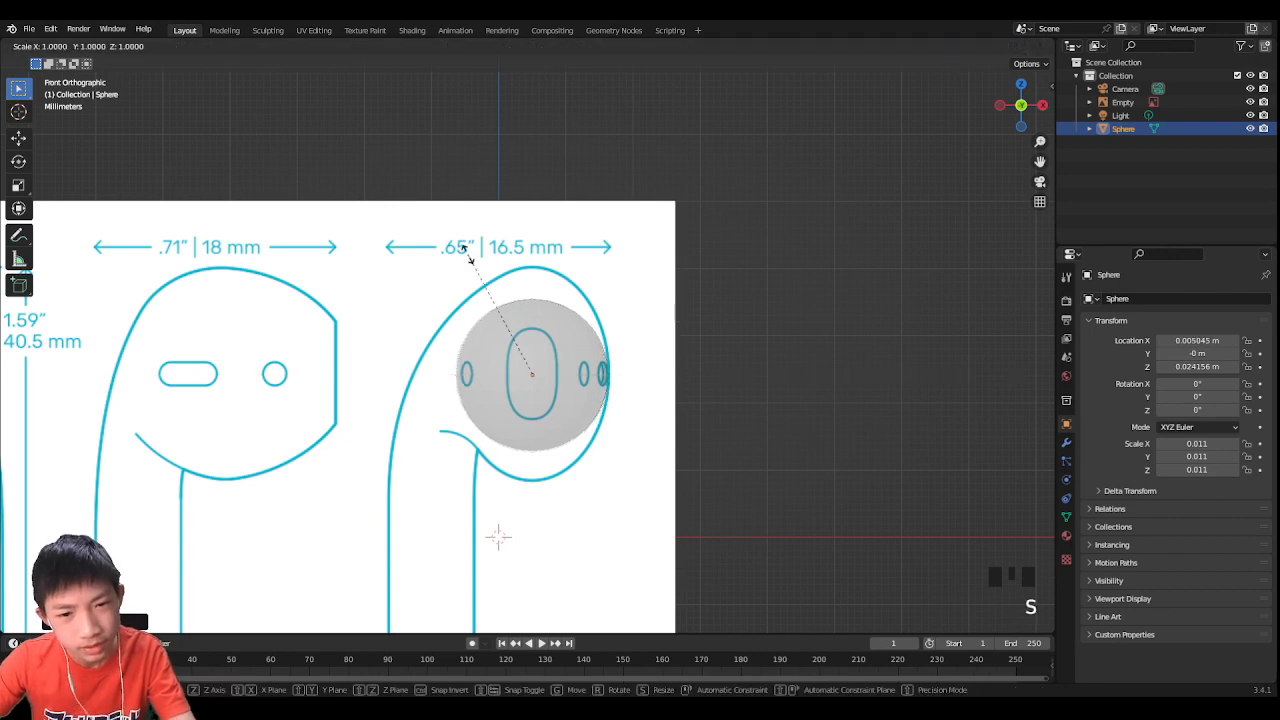
key("z")
right_click(538, 252)
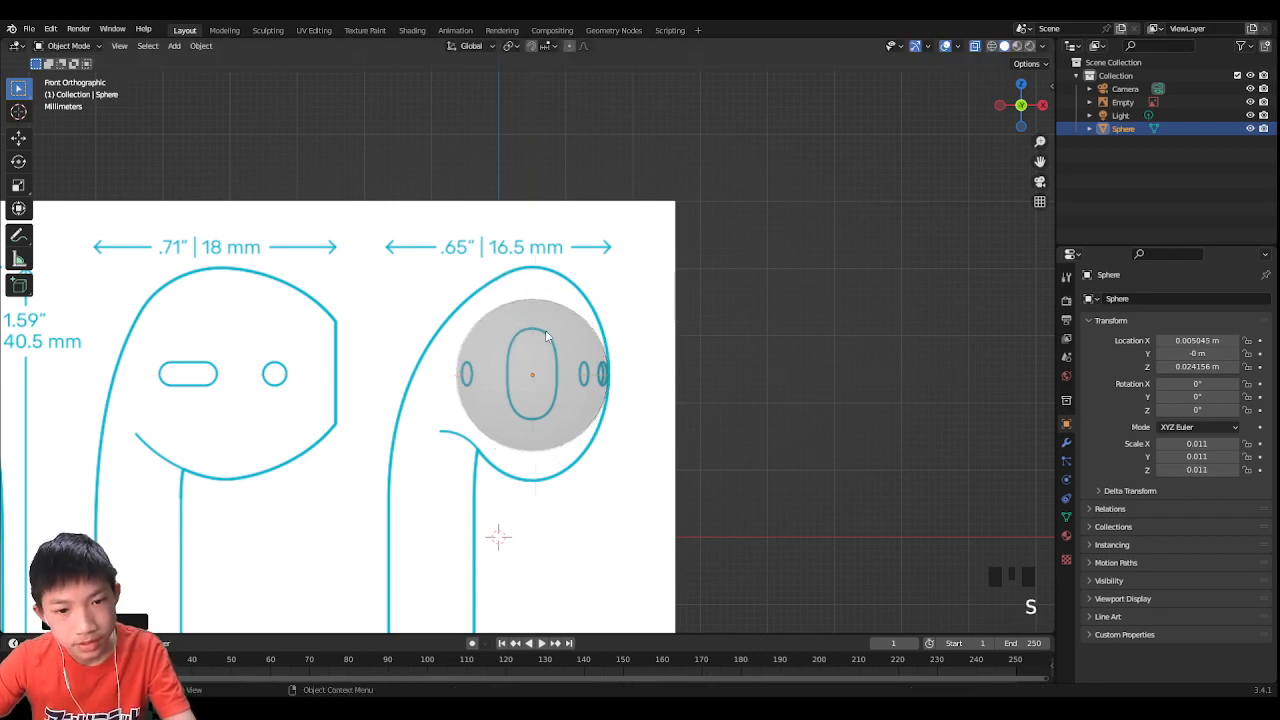
Step: In the front view, stretch the sphere along Z to a scale of about 0.016 to fit the 16.5 mm head outline's height
middle_click_drag(546, 336, 588, 353)
left_click(1029, 114)
key("s")
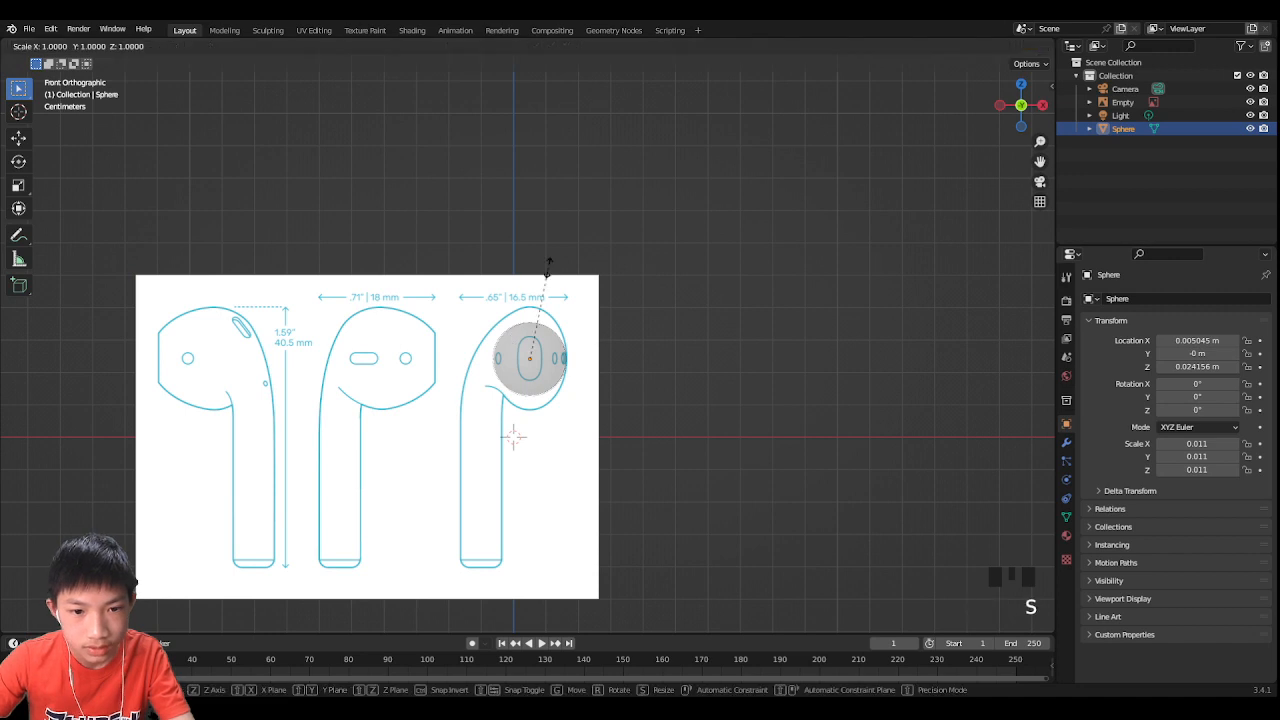
key("z")
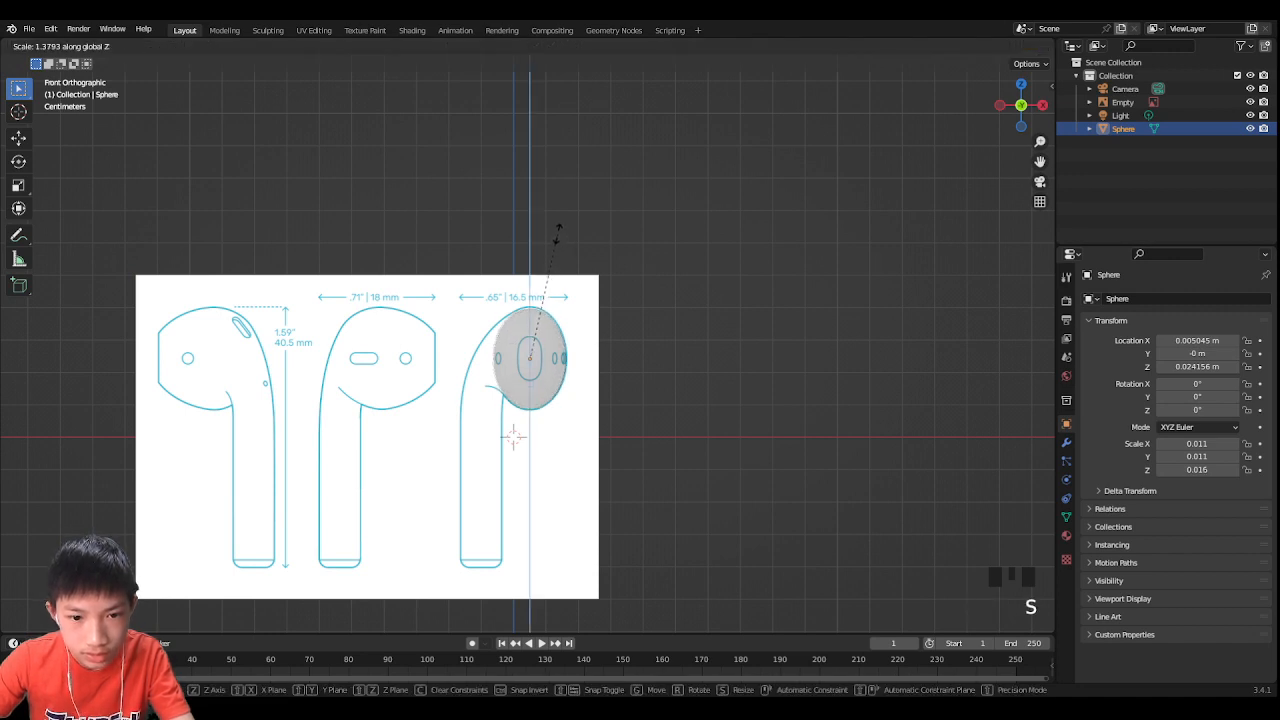
left_click(549, 228)
left_click(546, 200)
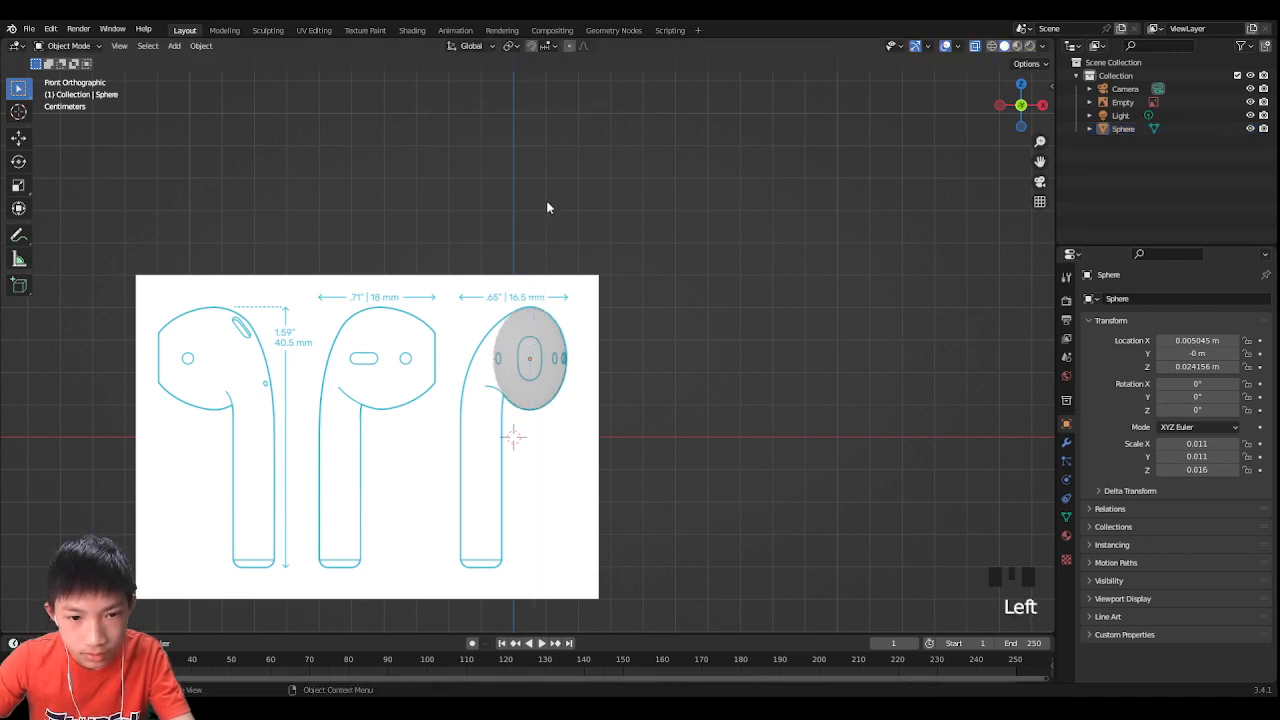
scroll(520, 314, "up", 4)
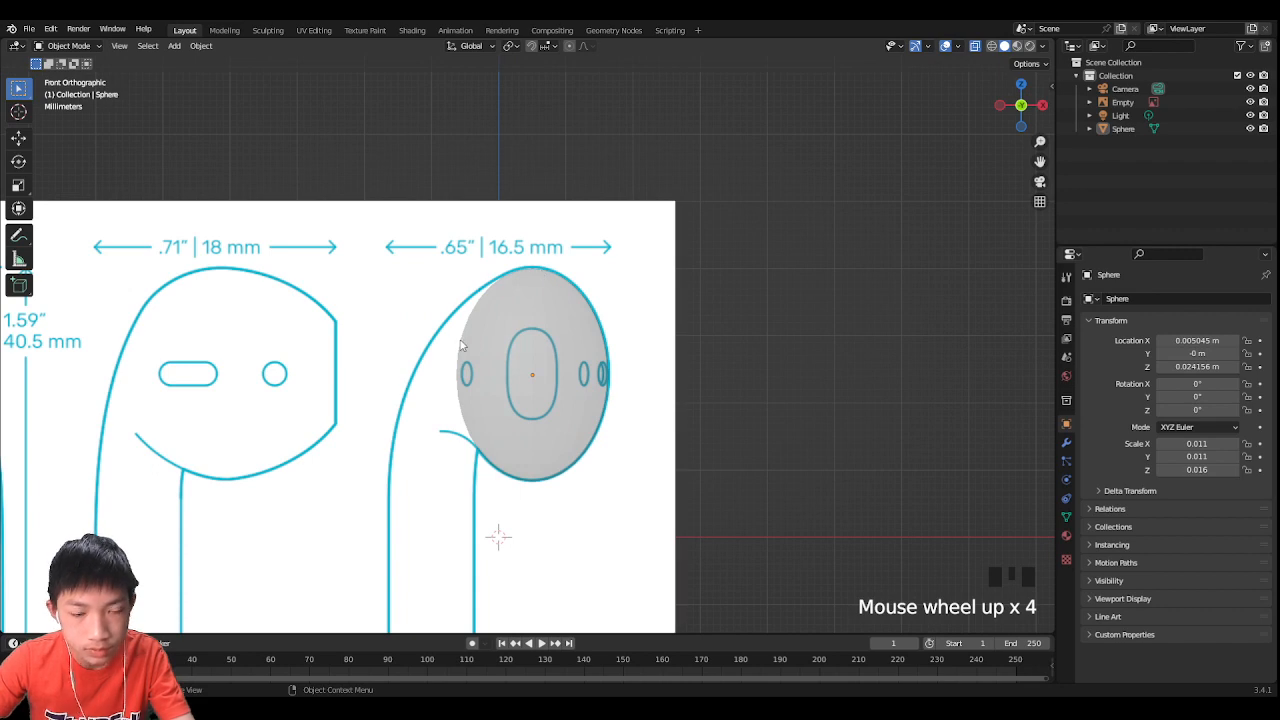
Step: Examine the stretched sphere and its position relative to the blueprint from several angles
middle_click_drag(480, 406, 517, 386)
left_click(517, 386)
scroll(785, 334, "down", 6)
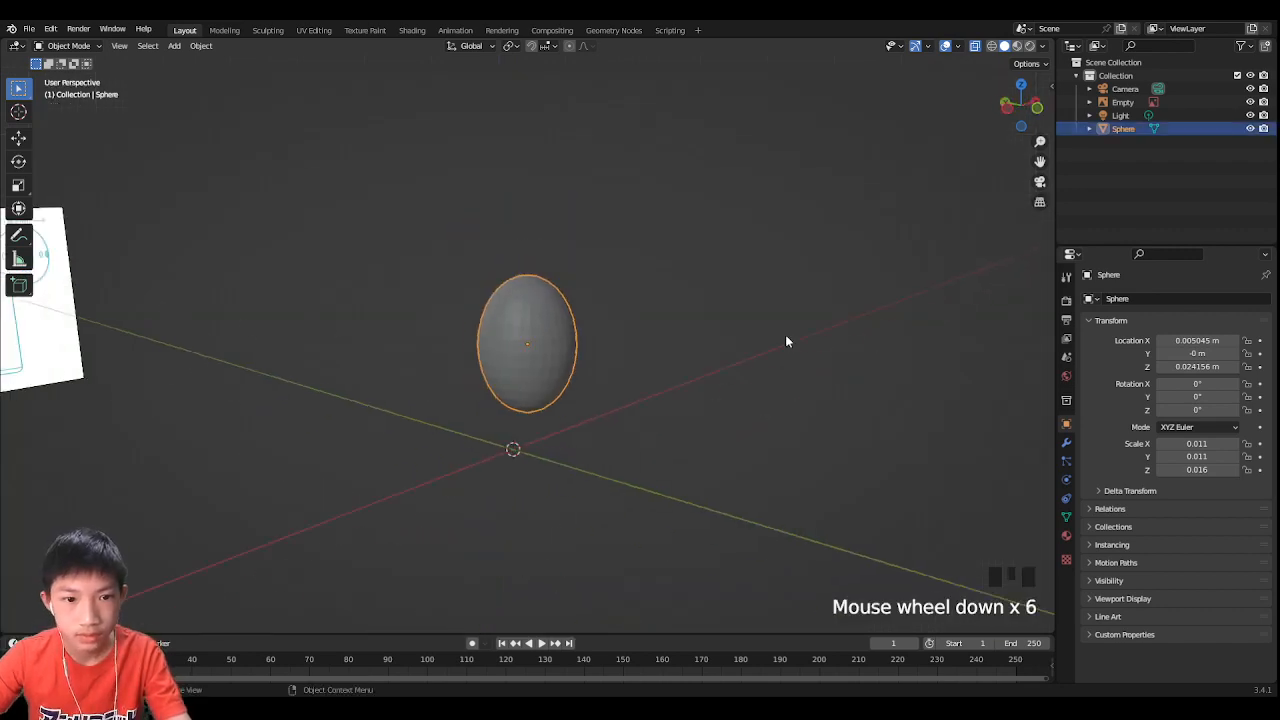
middle_click_drag(785, 334, 729, 354)
scroll(729, 354, "down", 2)
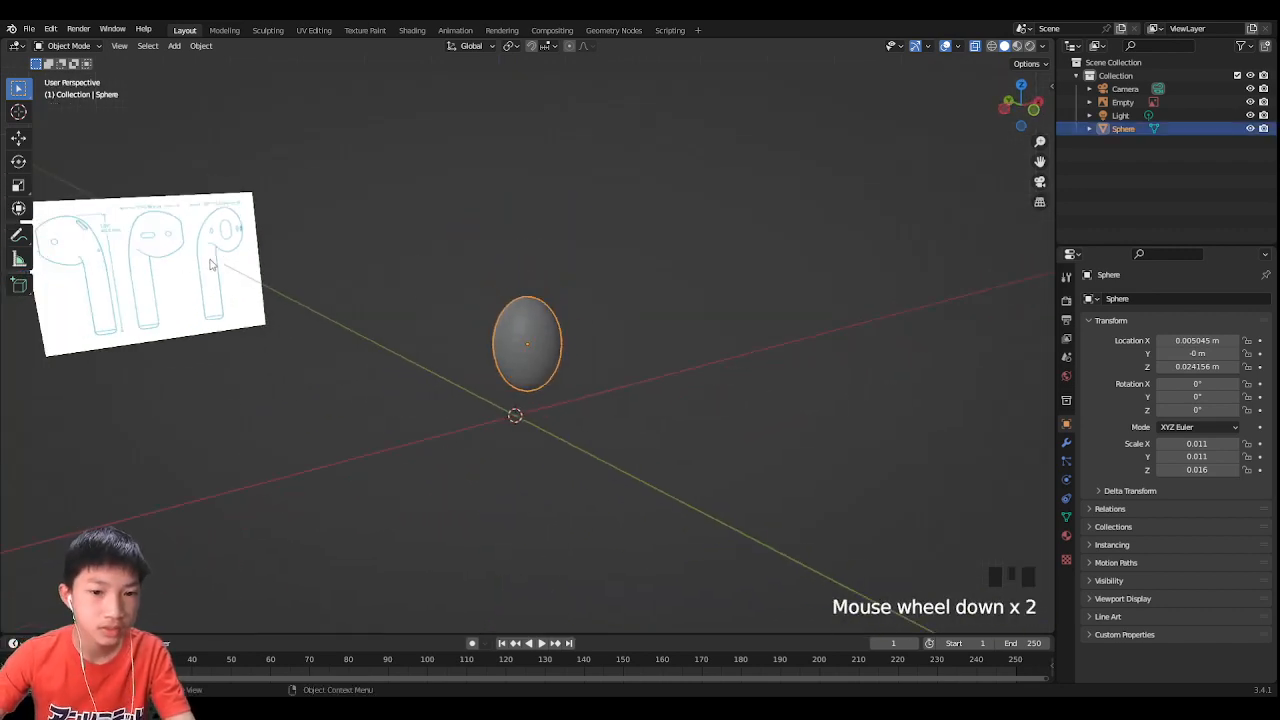
middle_click_drag(210, 263, 418, 314)
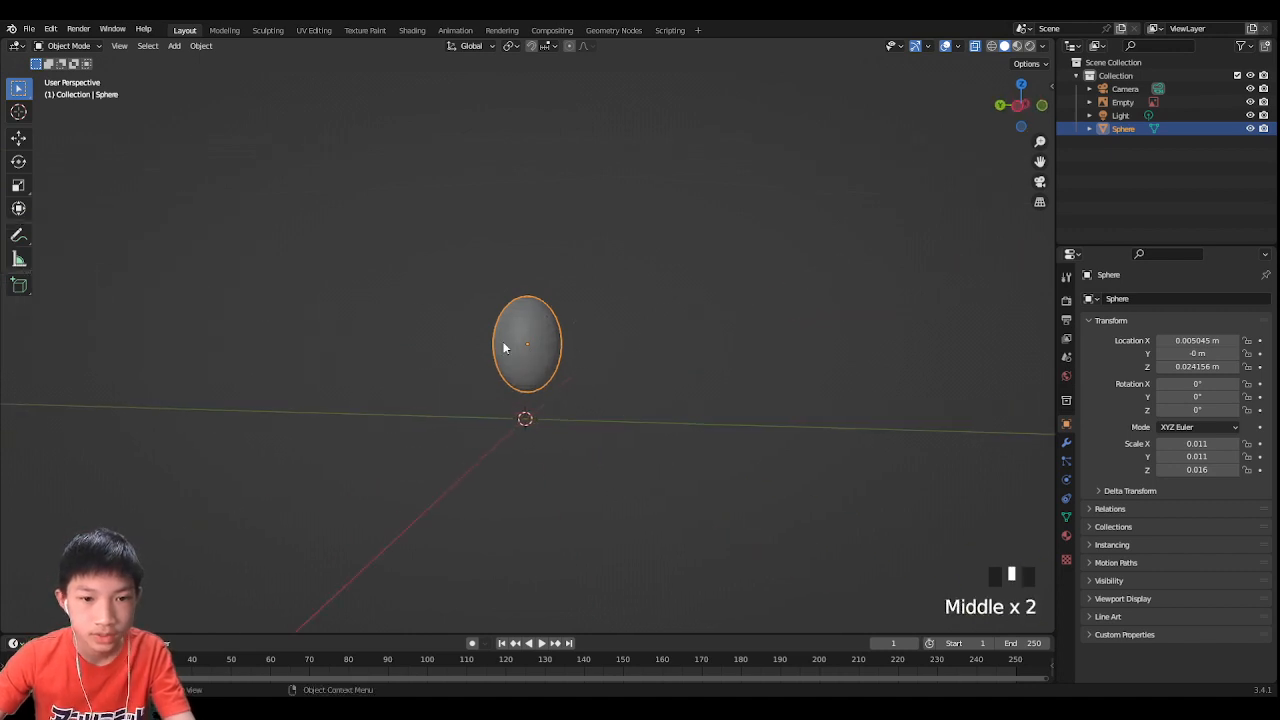
middle_click_drag(517, 366, 783, 377)
middle_click_drag(454, 369, 520, 366)
scroll(253, 297, "down", 1)
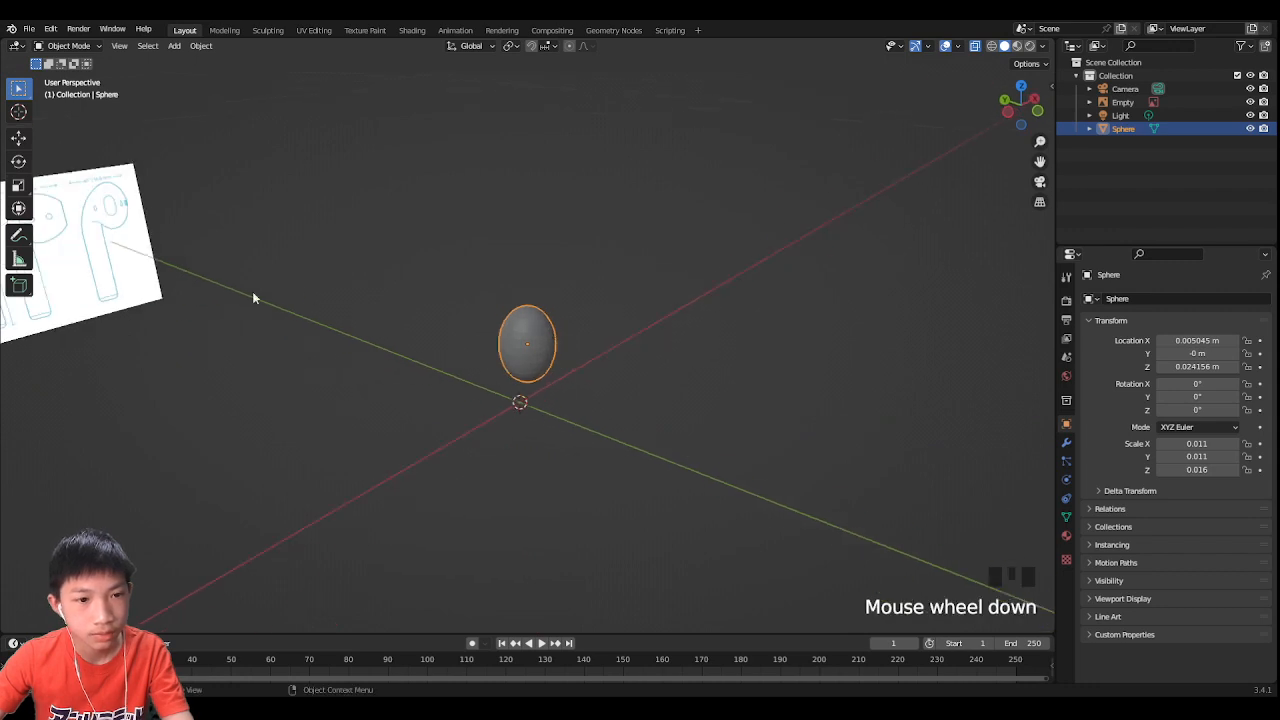
middle_click_drag(487, 305, 256, 246)
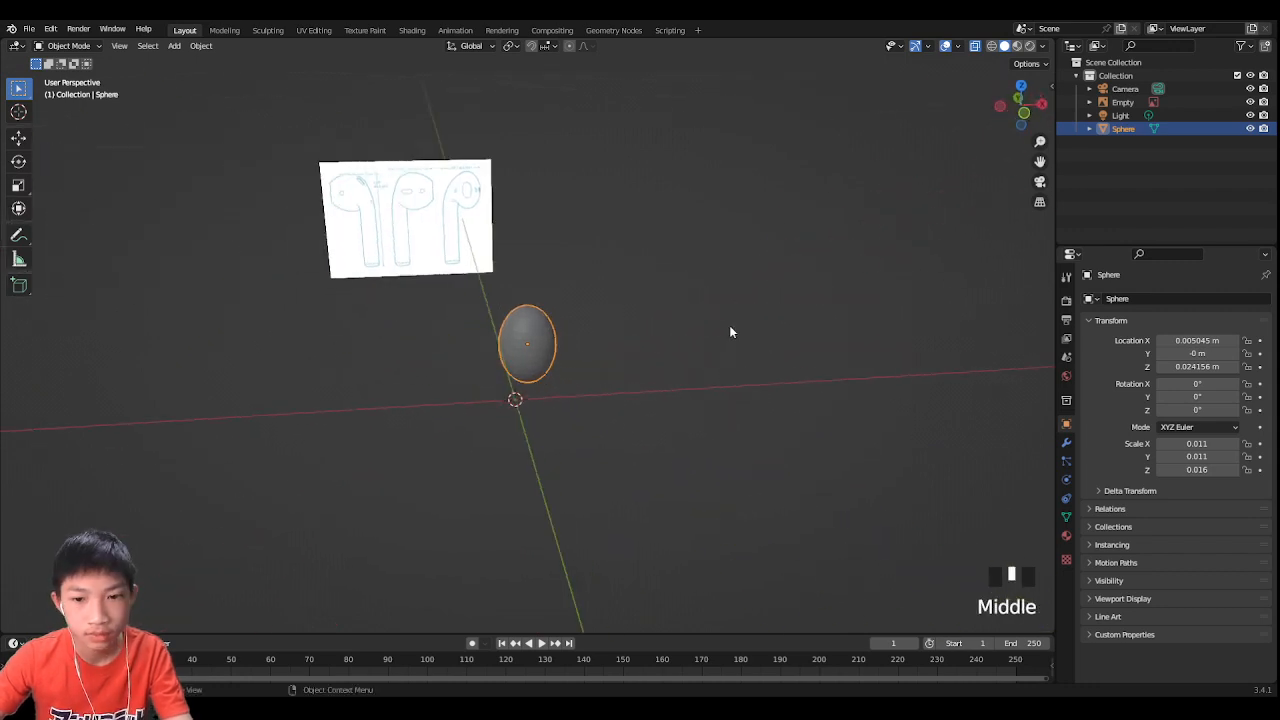
middle_click_drag(730, 332, 762, 343)
Step: Duplicate the blueprint image and place the copy beside the sphere in the ground plane, at about X 0.216 m, Y 0.023 m
left_click(198, 300)
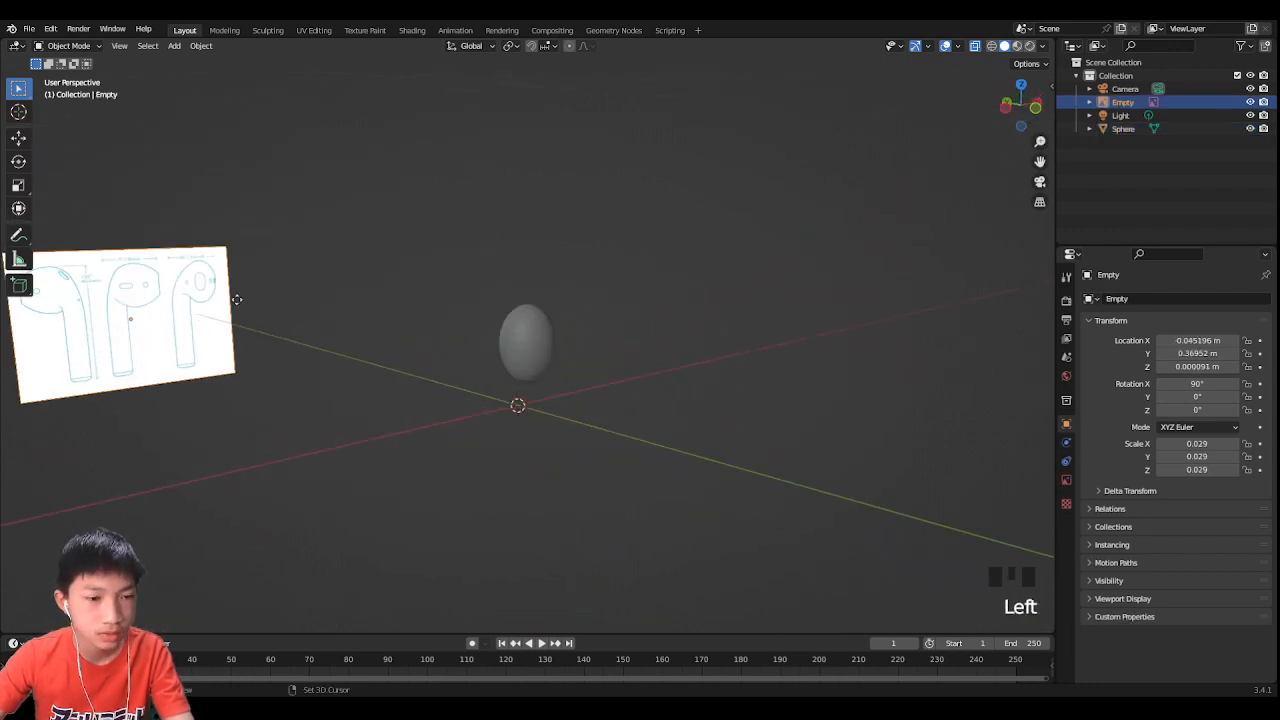
key("shift+d")
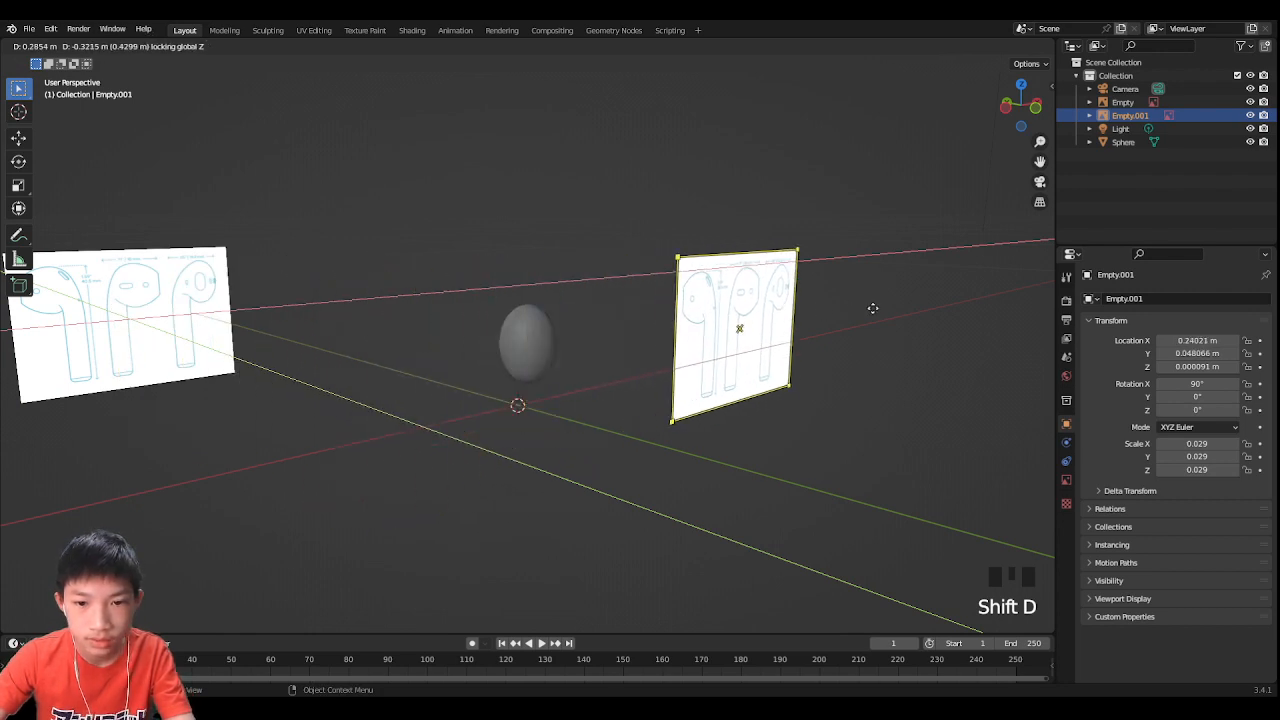
left_click(878, 312)
Step: Rotate the blueprint copy 90° about the global Z axis so it stands perpendicular to the original
middle_click_drag(883, 316, 760, 316)
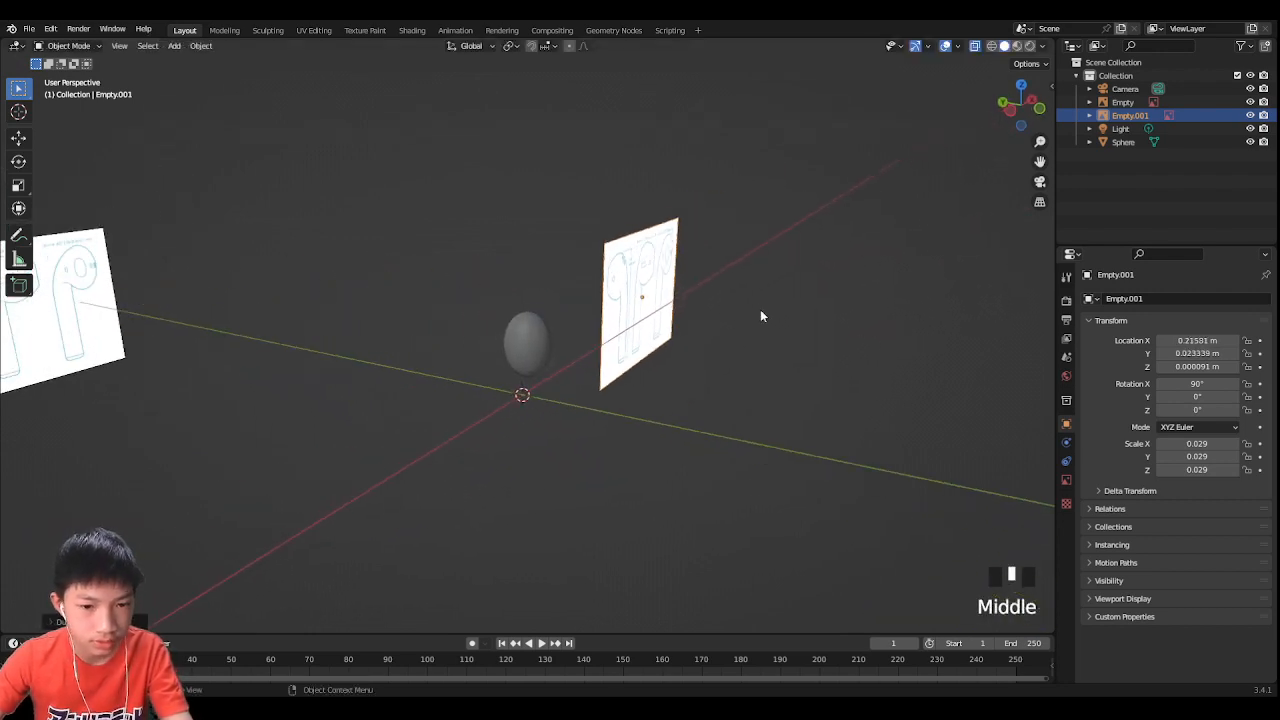
left_click(680, 303)
type("rz")
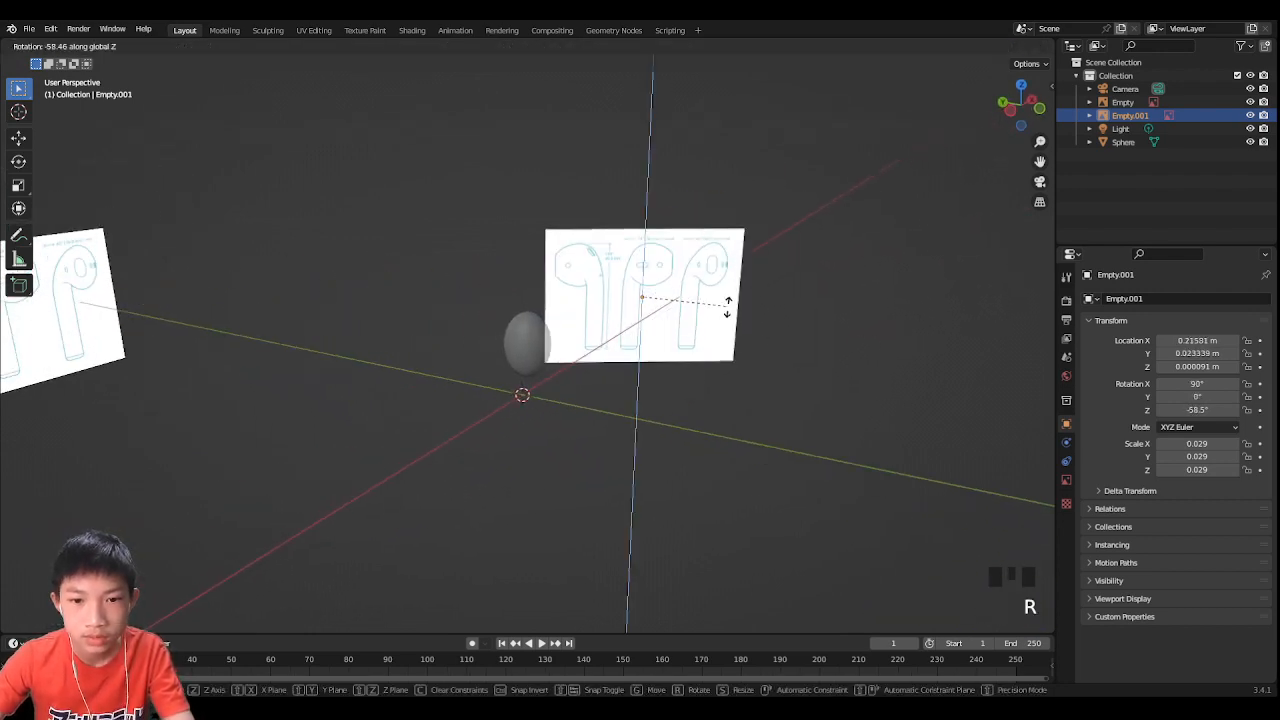
type("90")
key("Return")
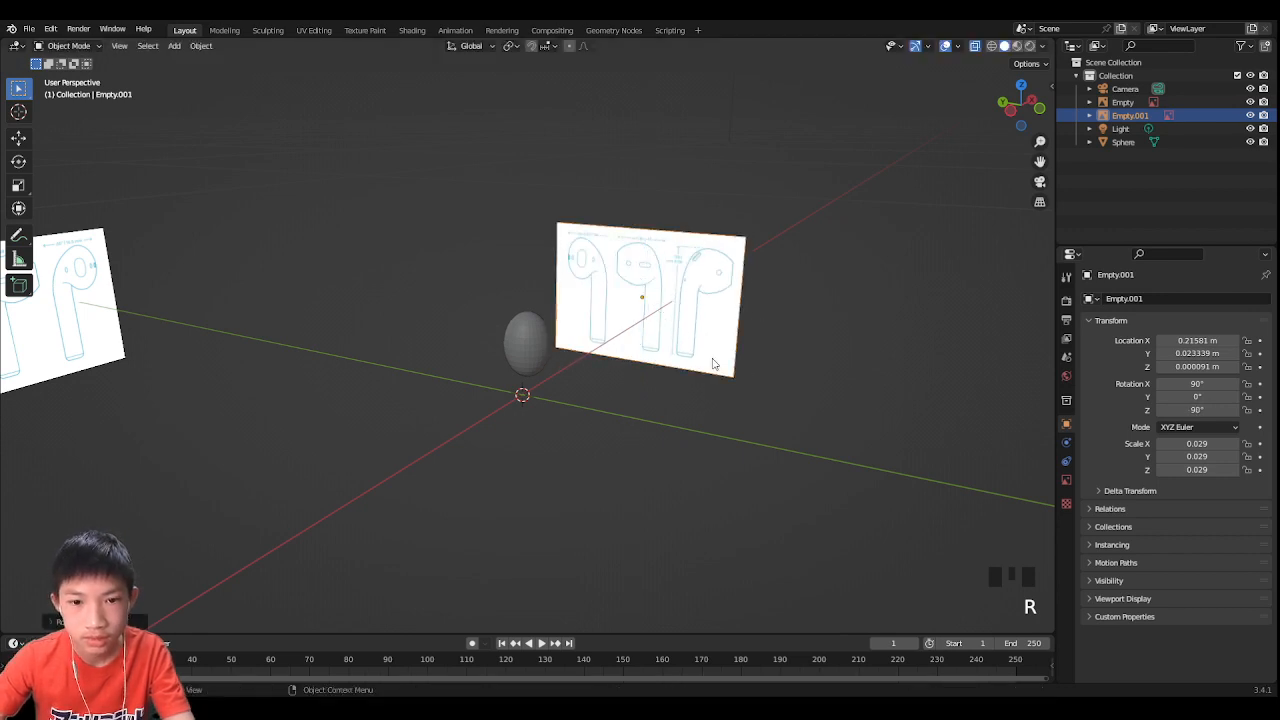
Step: Turn the blueprint copy around the Z axis to a Z rotation of 270° so its drawings are not mirrored
middle_click_drag(627, 385, 443, 340)
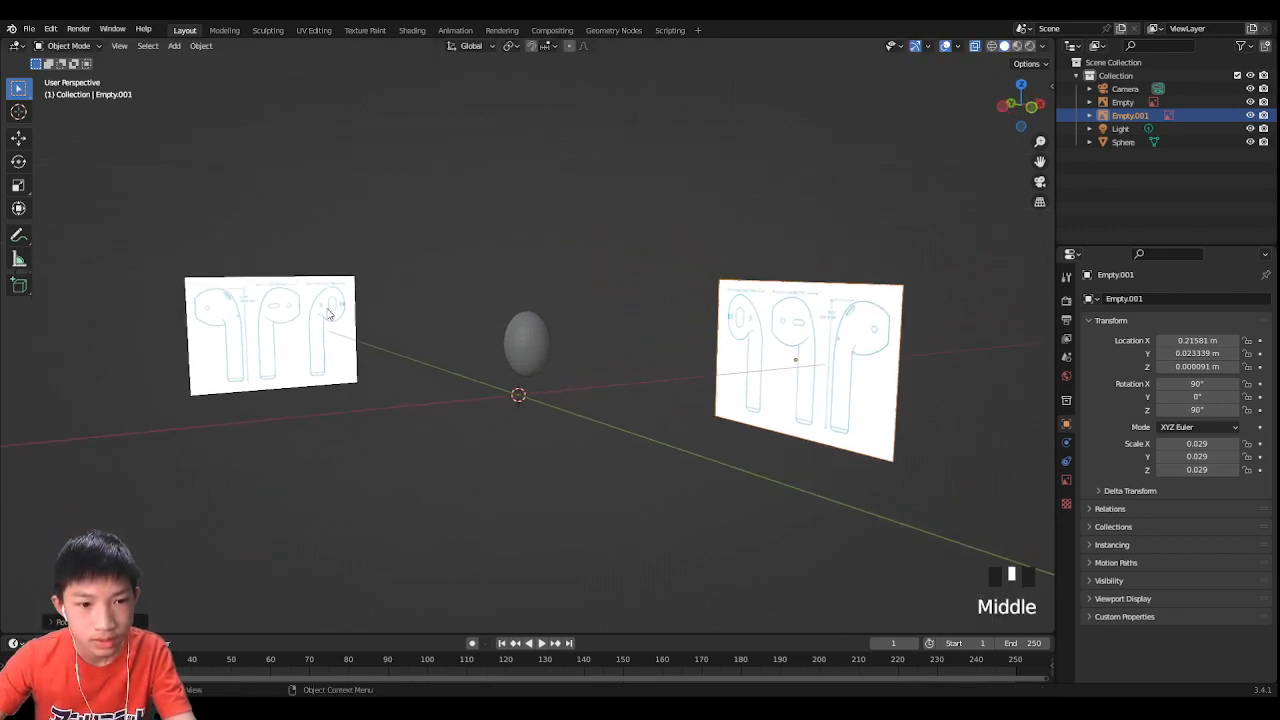
middle_click_drag(333, 307, 365, 307)
middle_click_drag(214, 316, 297, 317)
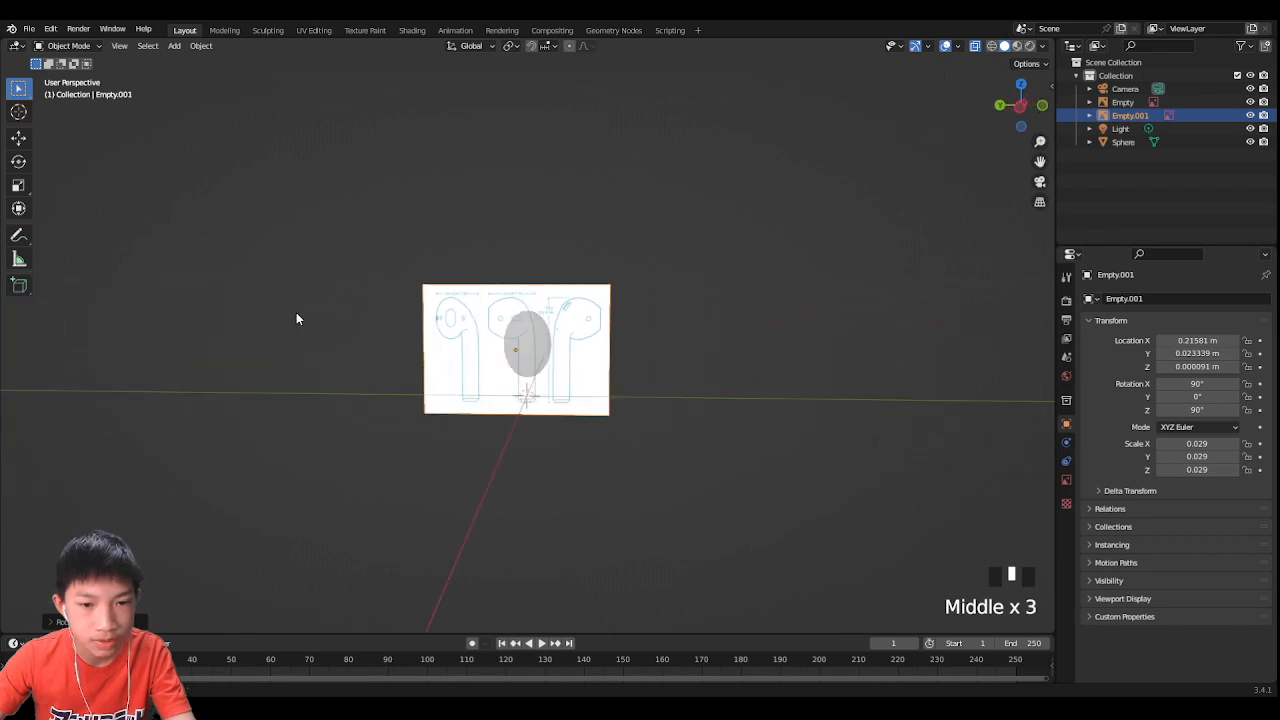
left_click(561, 307)
middle_click_drag(561, 307, 577, 338)
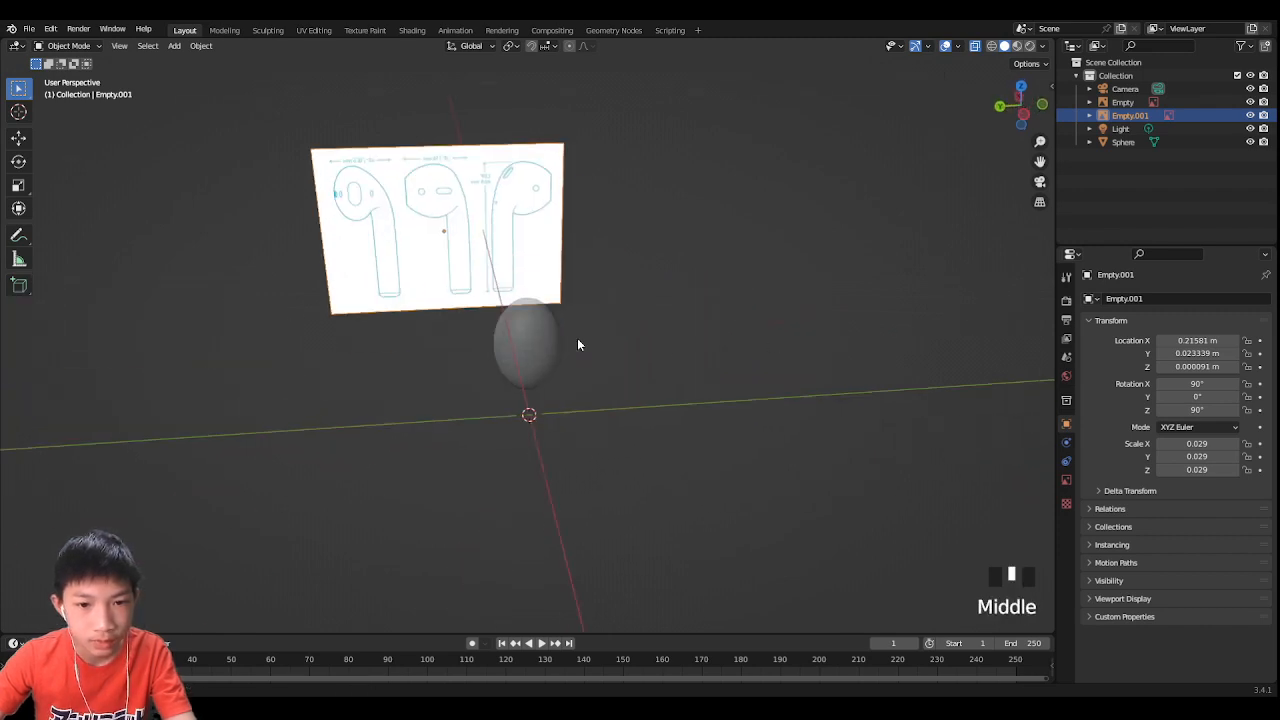
left_click(418, 197)
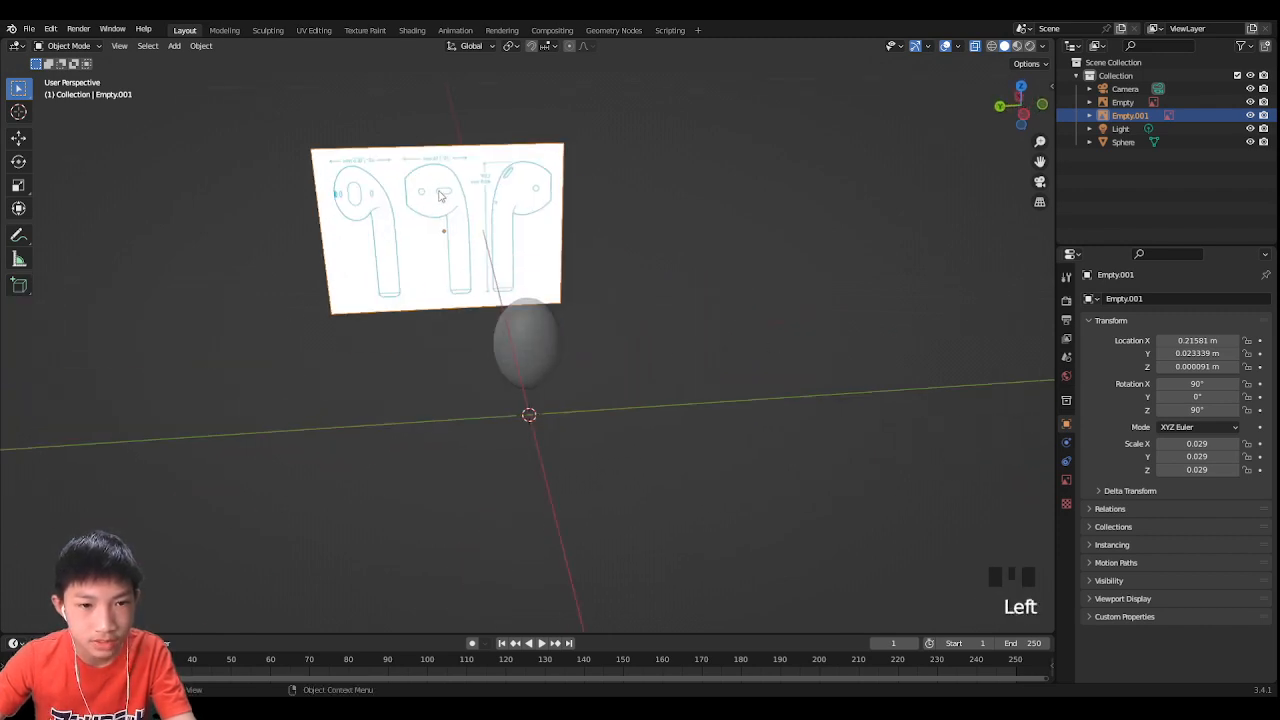
scroll(440, 196, "down", 2)
key("r")
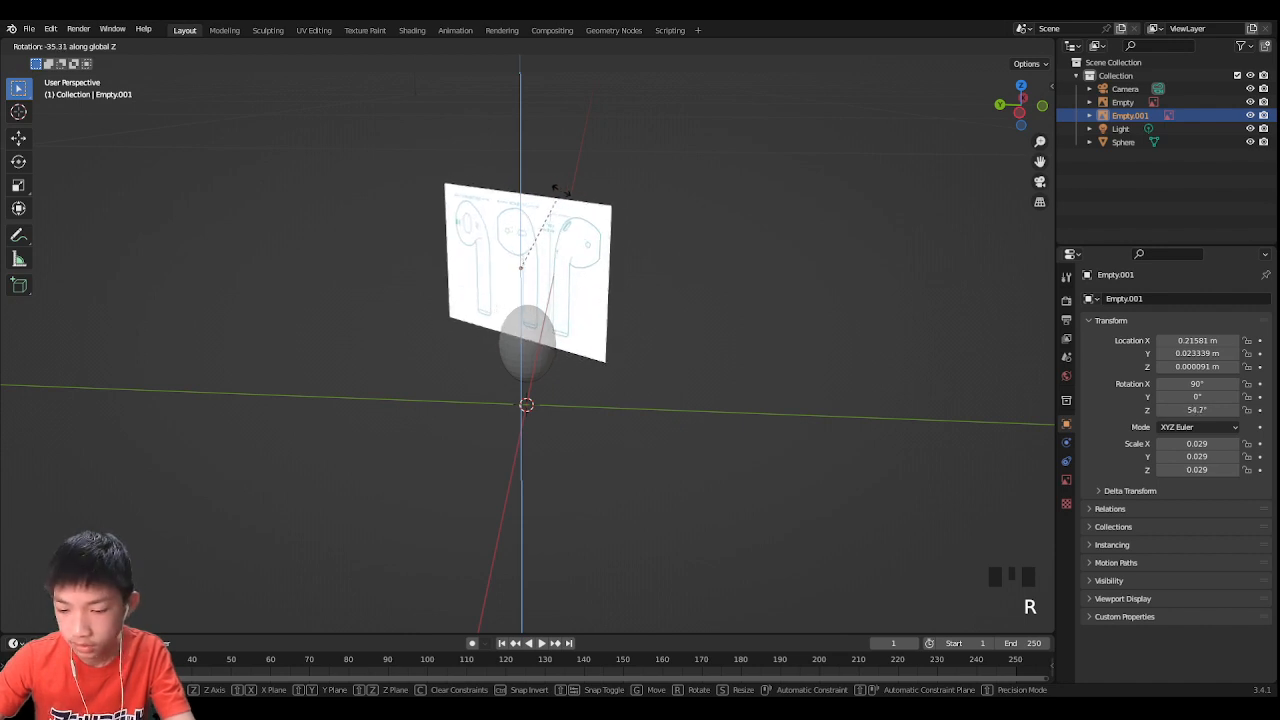
left_click(563, 193)
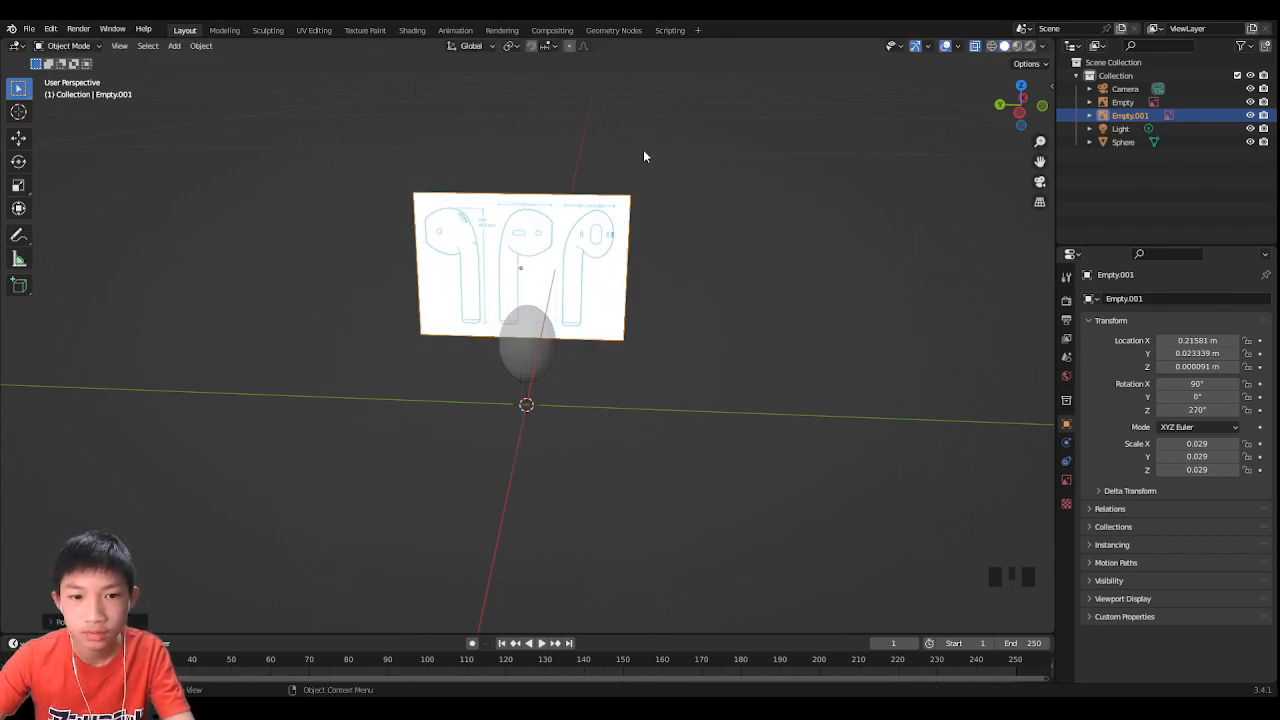
Step: In the left view, move the blueprint copy along Y to about 0.0041 m, centring its 18 mm head on the sphere
middle_click_drag(563, 193, 782, 282)
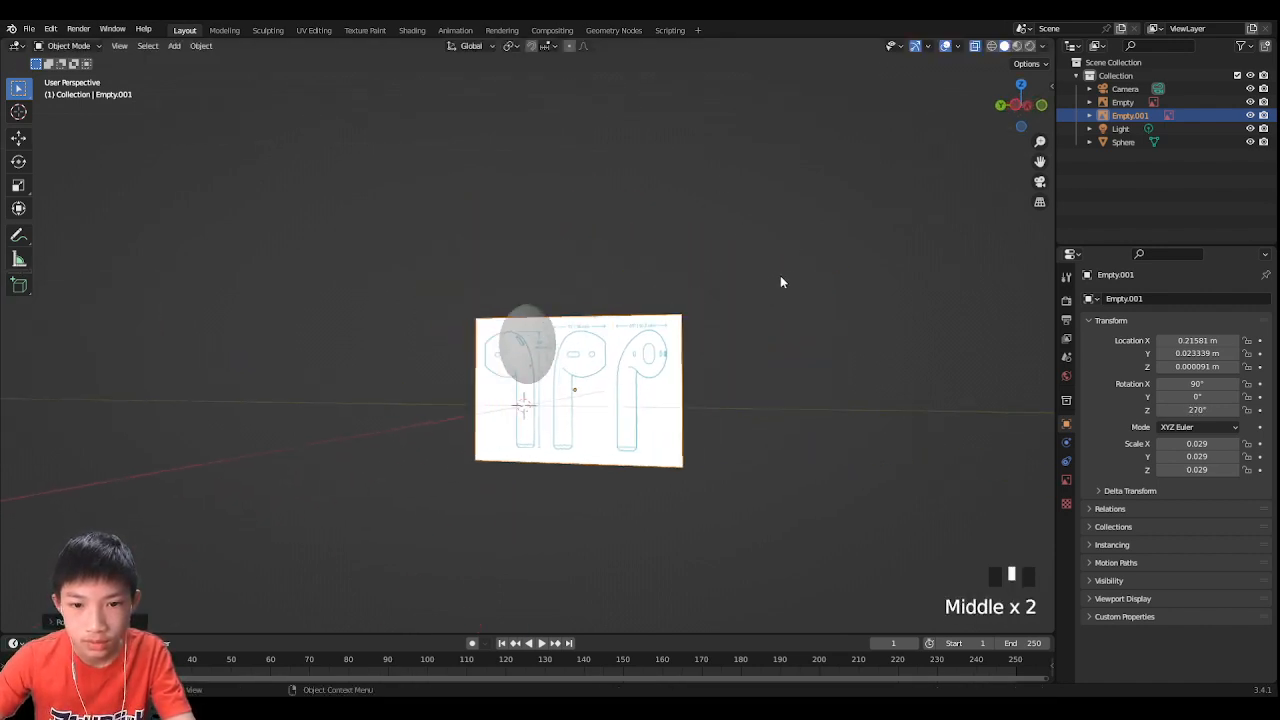
left_click(1018, 106)
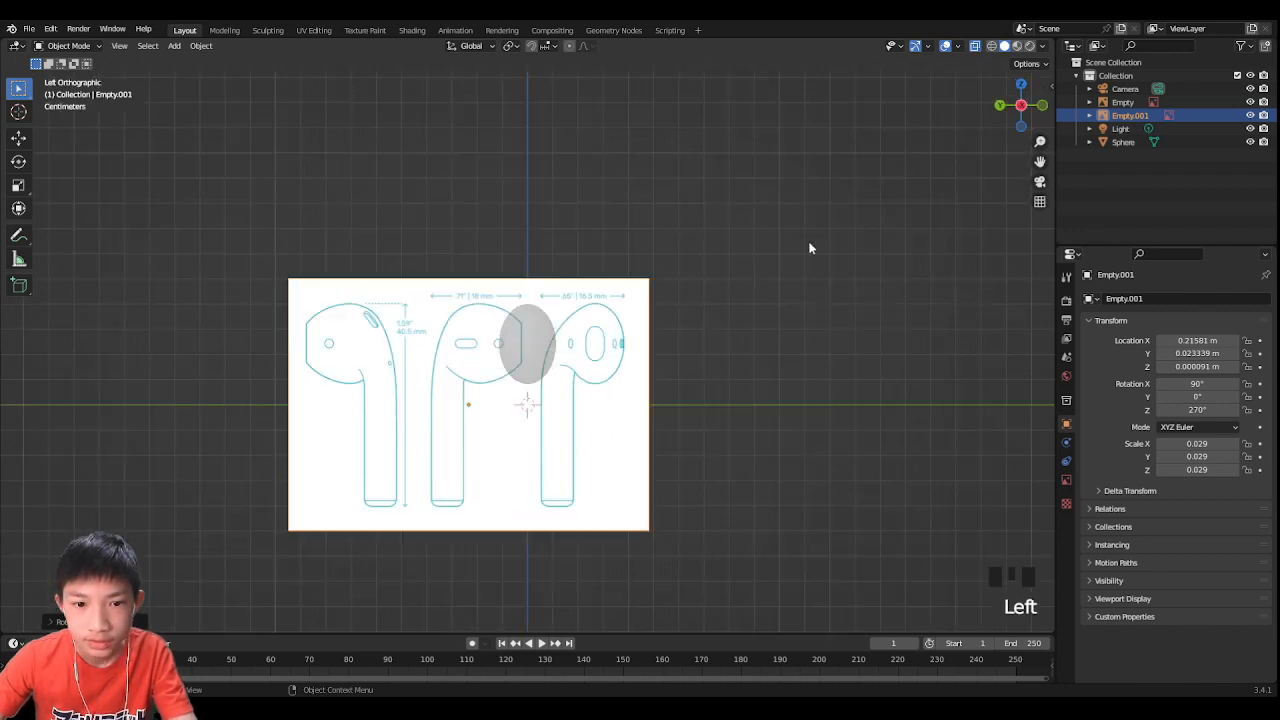
scroll(700, 350, "up", 3)
key("g")
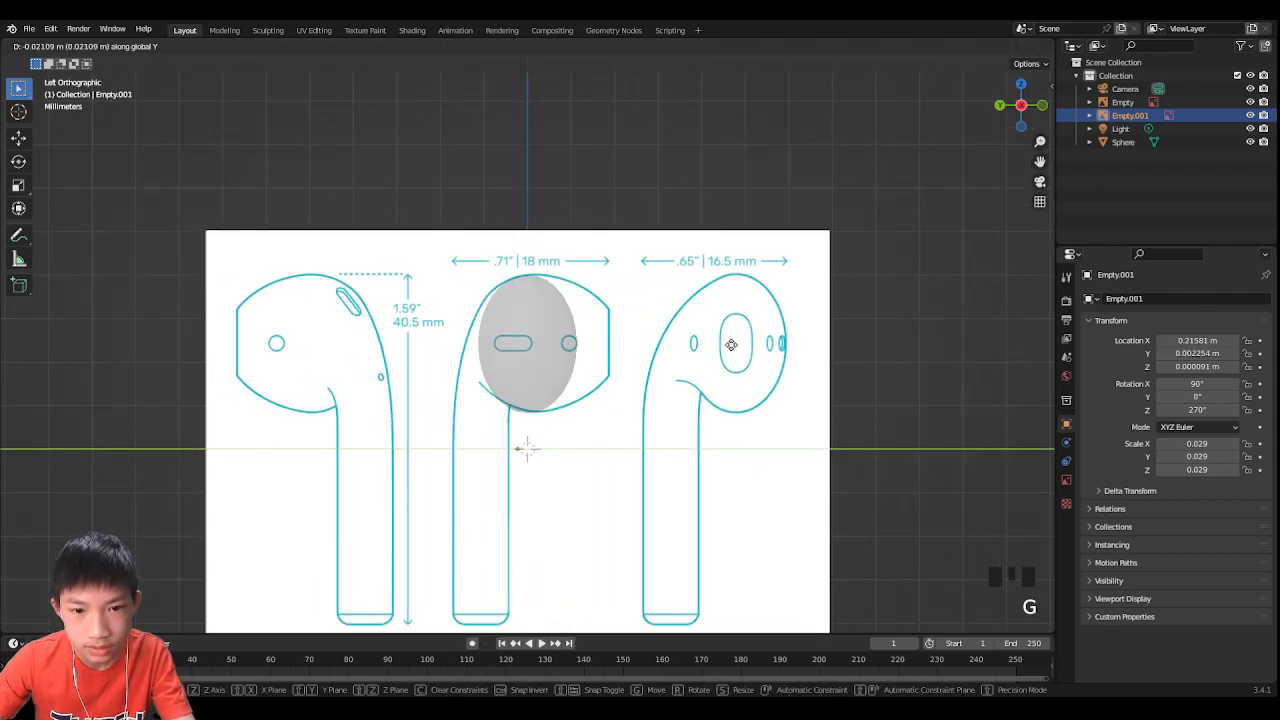
left_click(720, 349)
Step: Check the sphere's alignment with both blueprint images in perspective and against the 18 mm head in the left view
middle_click_drag(720, 349, 190, 348)
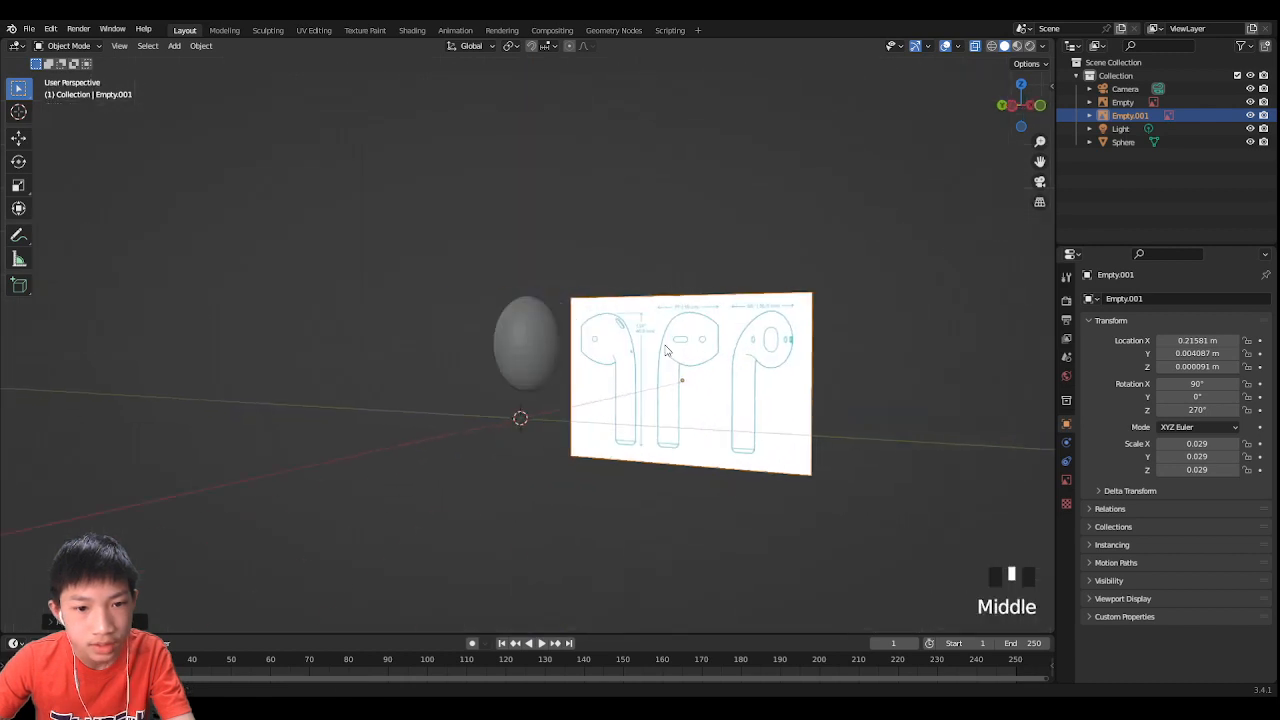
scroll(190, 348, "down", 3)
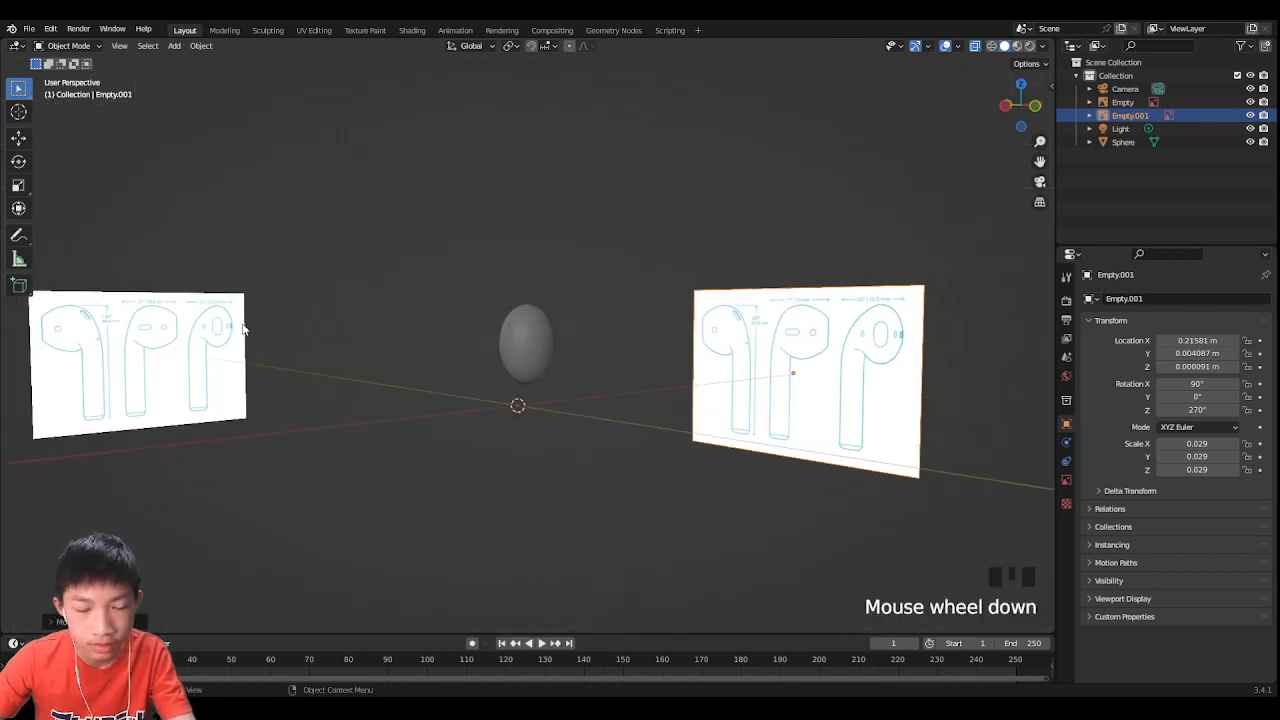
left_click(1004, 106)
scroll(524, 415, "up", 4)
left_click(586, 330)
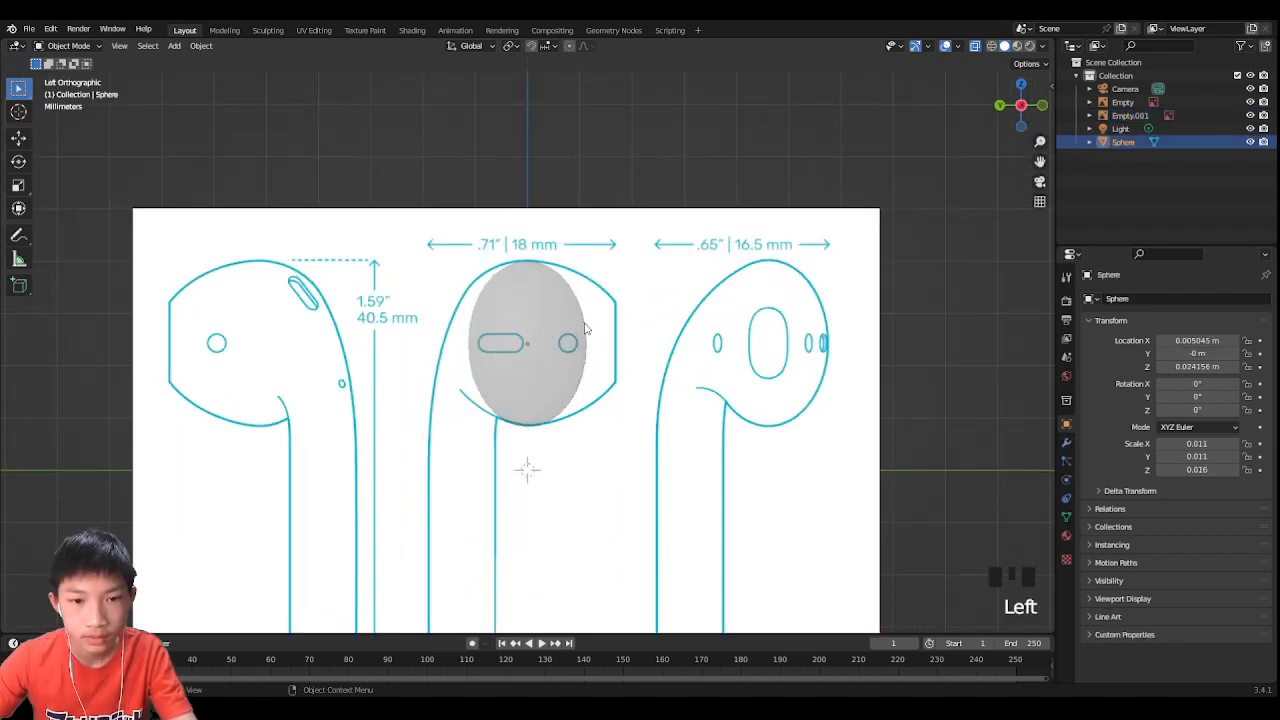
middle_click_drag(651, 301, 700, 290)
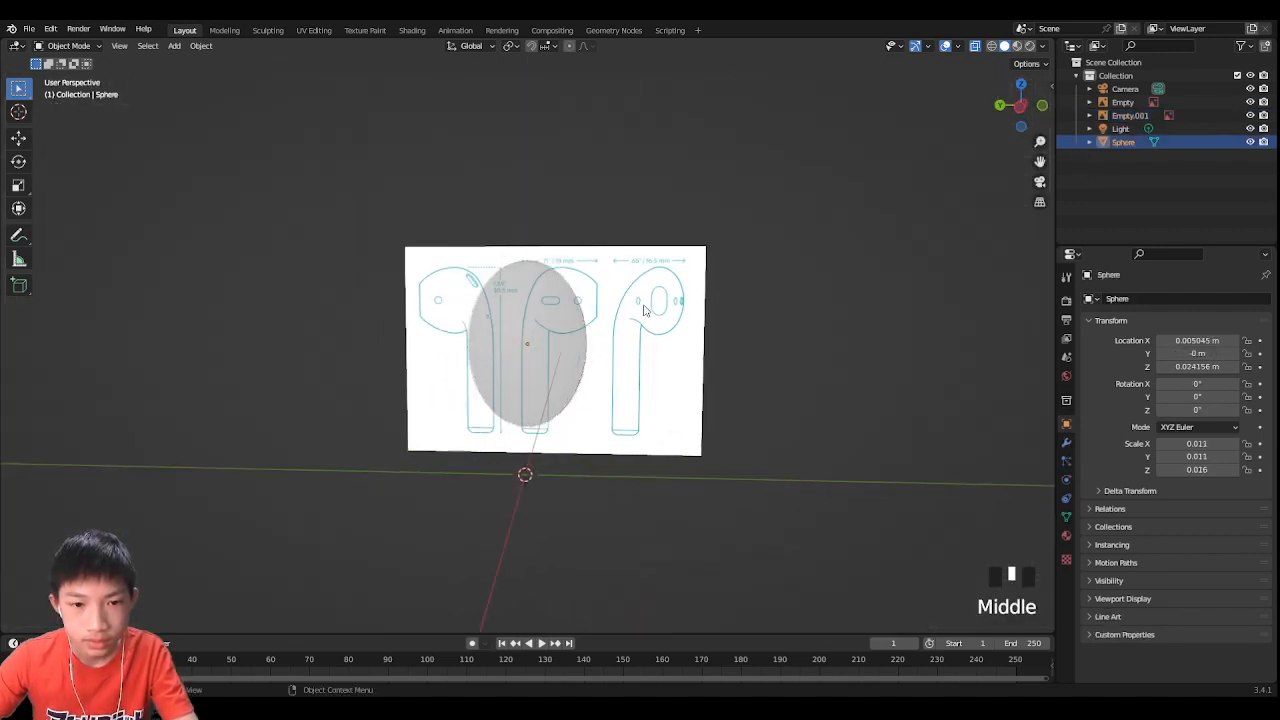
left_click(1022, 107)
middle_click_drag(1024, 110, 882, 240)
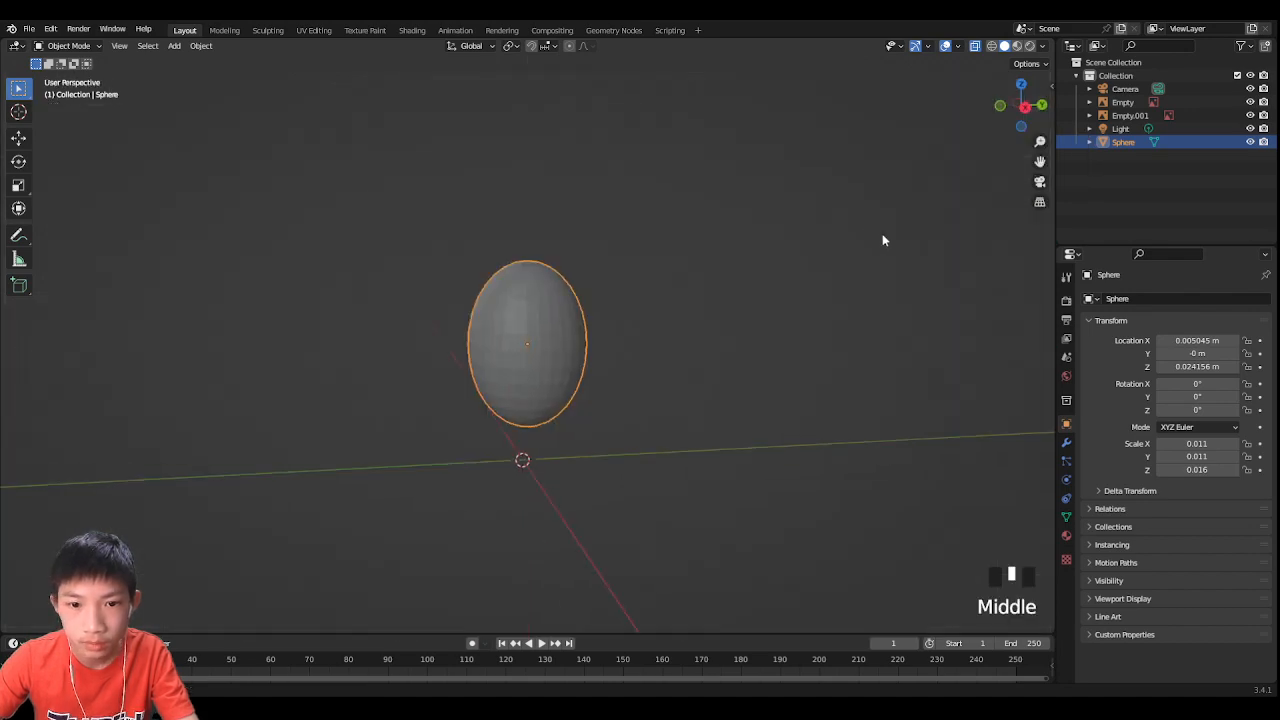
scroll(646, 257, "down", 3)
middle_click_drag(646, 257, 895, 255)
left_click(1016, 120)
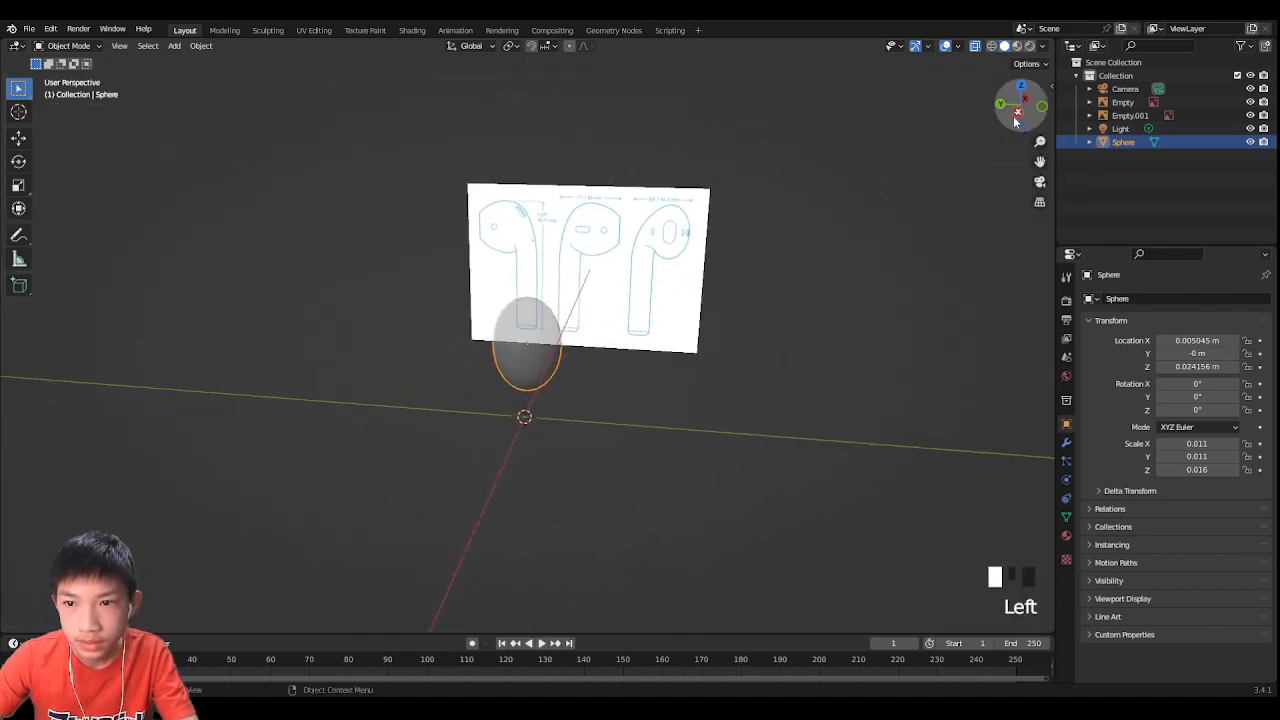
key("r")
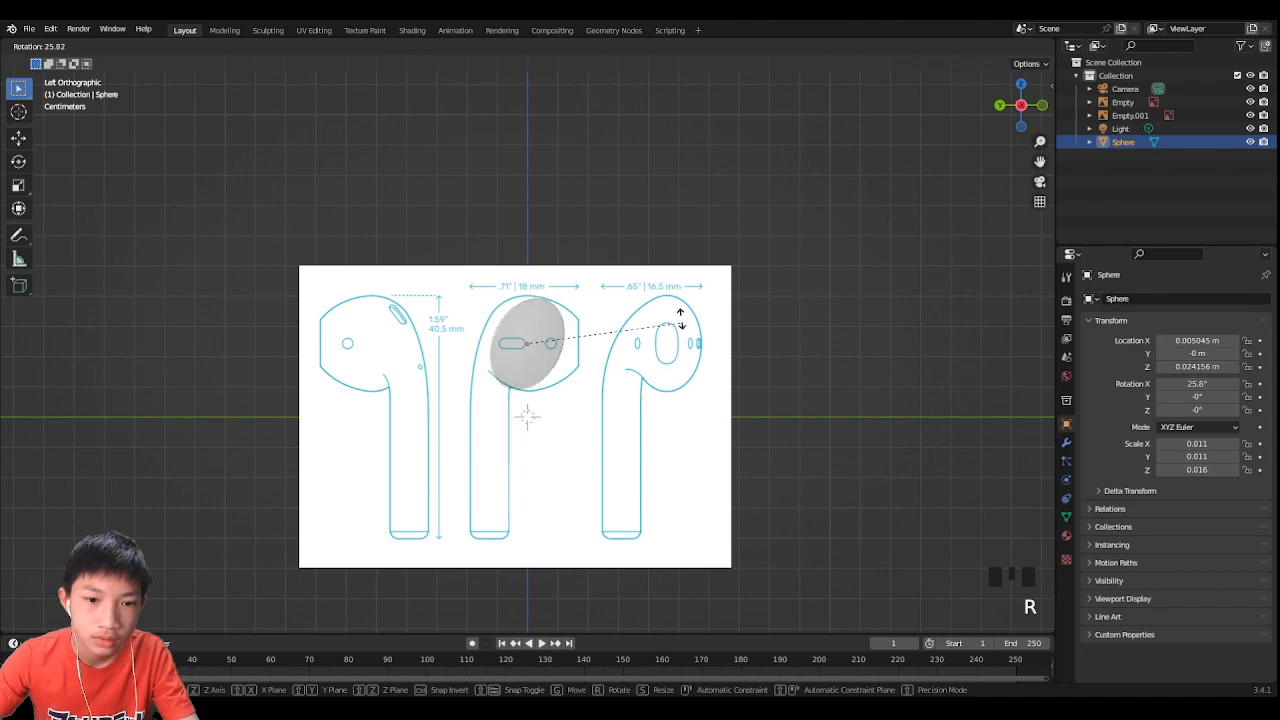
right_click(680, 318)
middle_click_drag(680, 318, 618, 322)
scroll(618, 322, "down", 2)
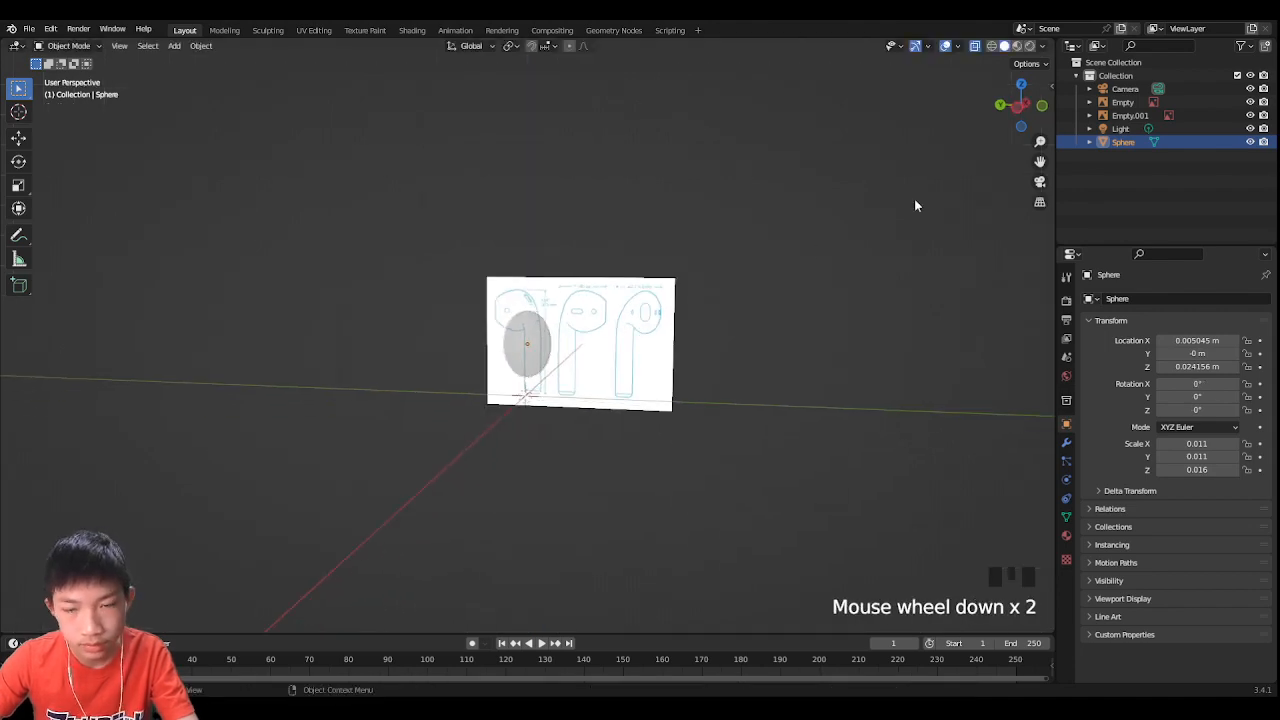
left_click(1022, 122)
scroll(823, 231, "up", 4)
left_click(561, 357)
key("r")
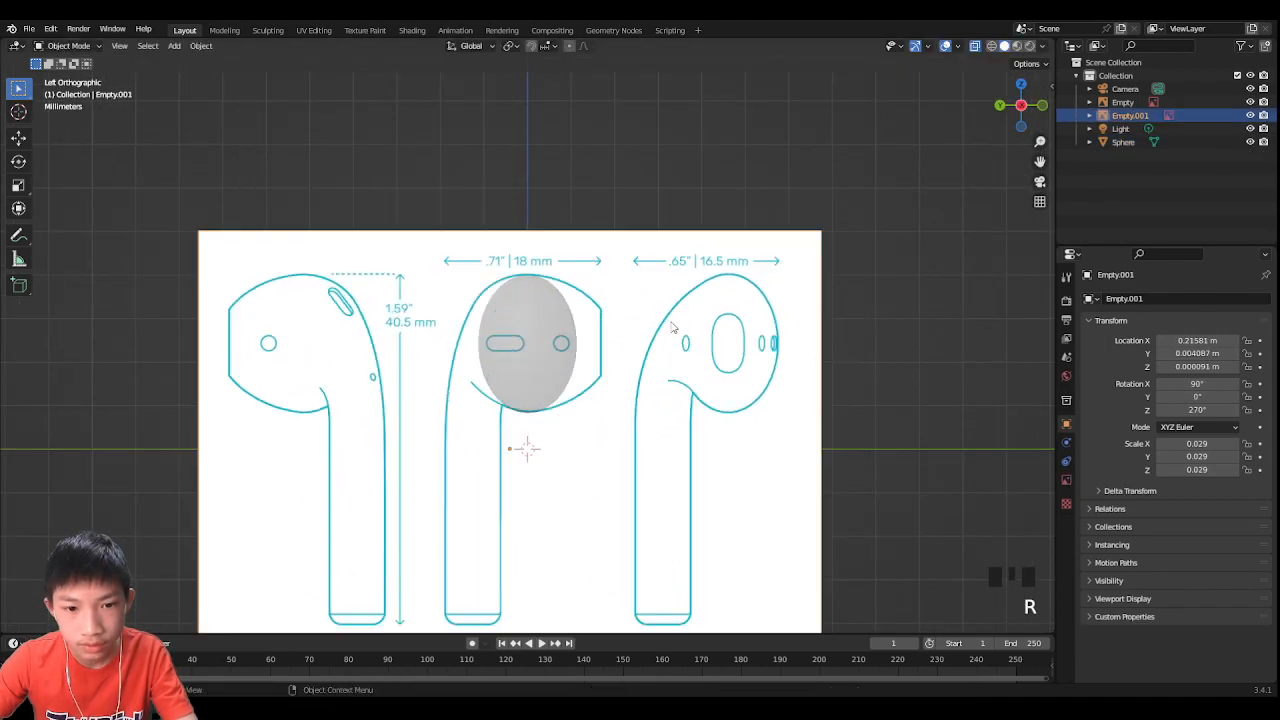
Step: Rotate the sphere 90° about the global X axis so its poles point along Y
left_click(566, 345)
key("r")
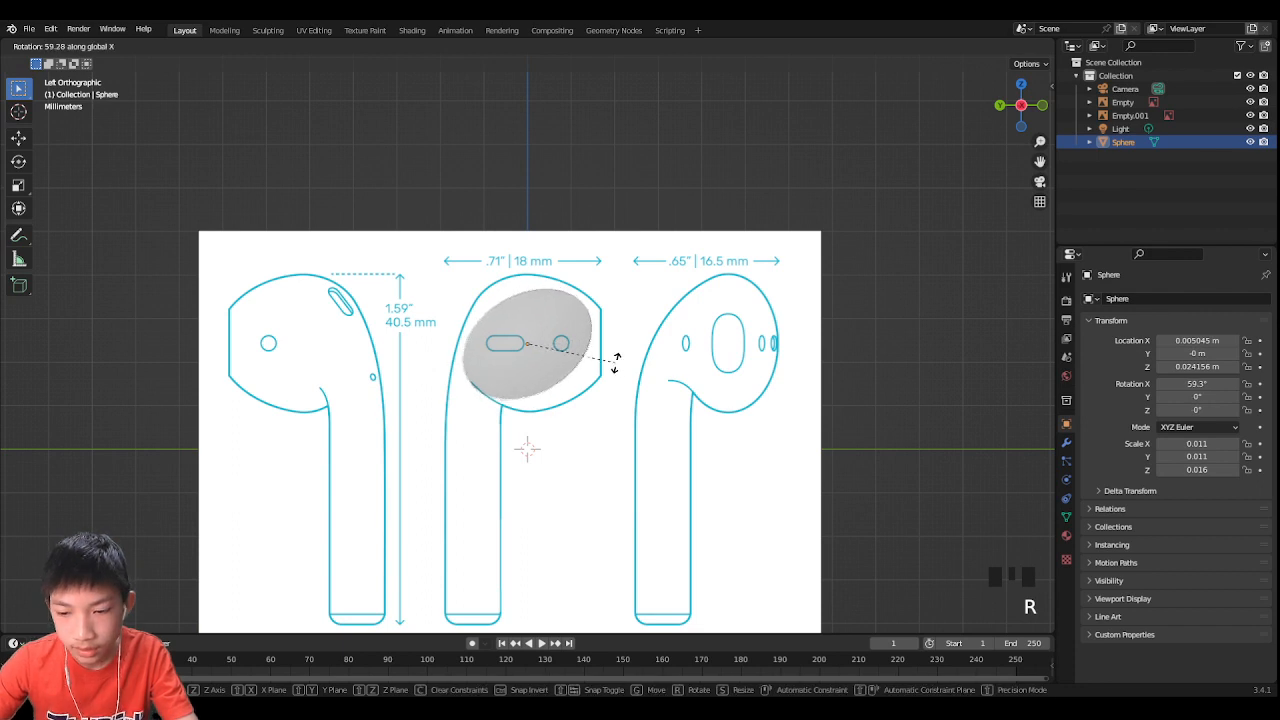
left_click(618, 362)
middle_click_drag(618, 362, 547, 367)
left_click(572, 282)
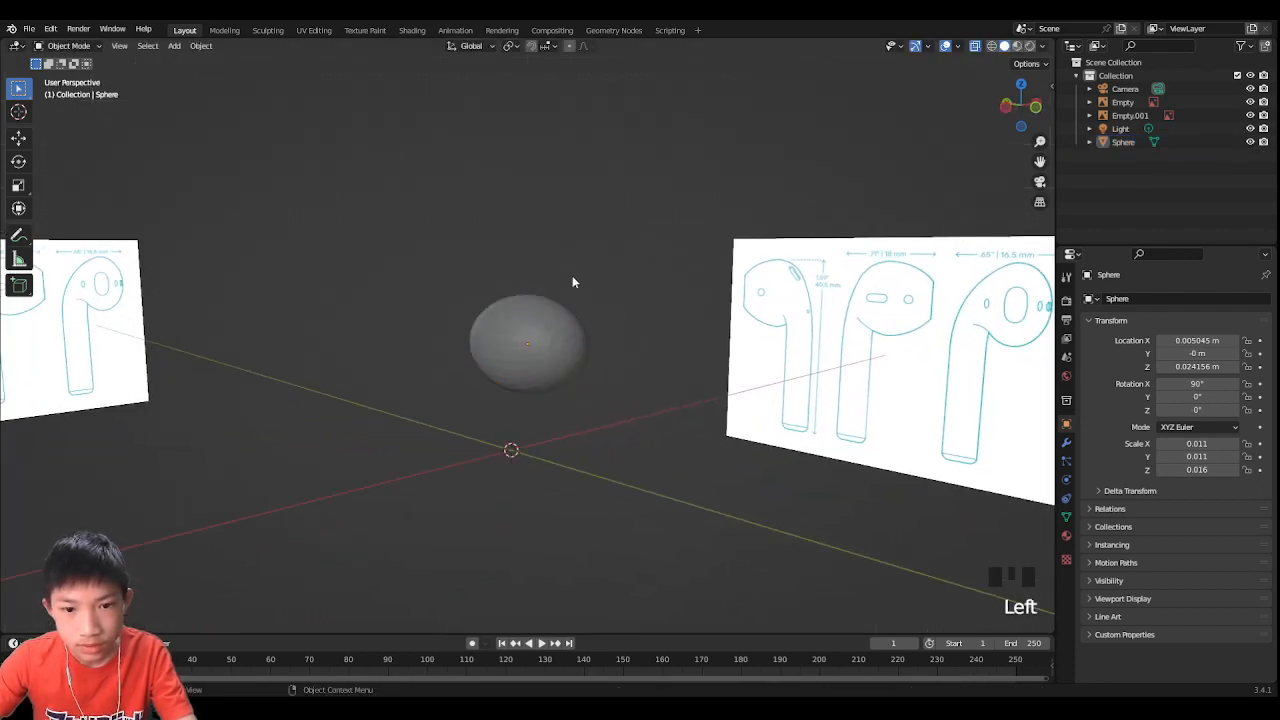
Step: Examine the sphere's pole faces up close with X-ray display off and compare them with the blueprint's flat head end, restoring X-ray when done
scroll(669, 371, "up", 7)
mouse_move(669, 375)
middle_mouse_down("shift")
mouse_move(666, 409)
mouse_move(655, 389)
middle_mouse_up("shift")
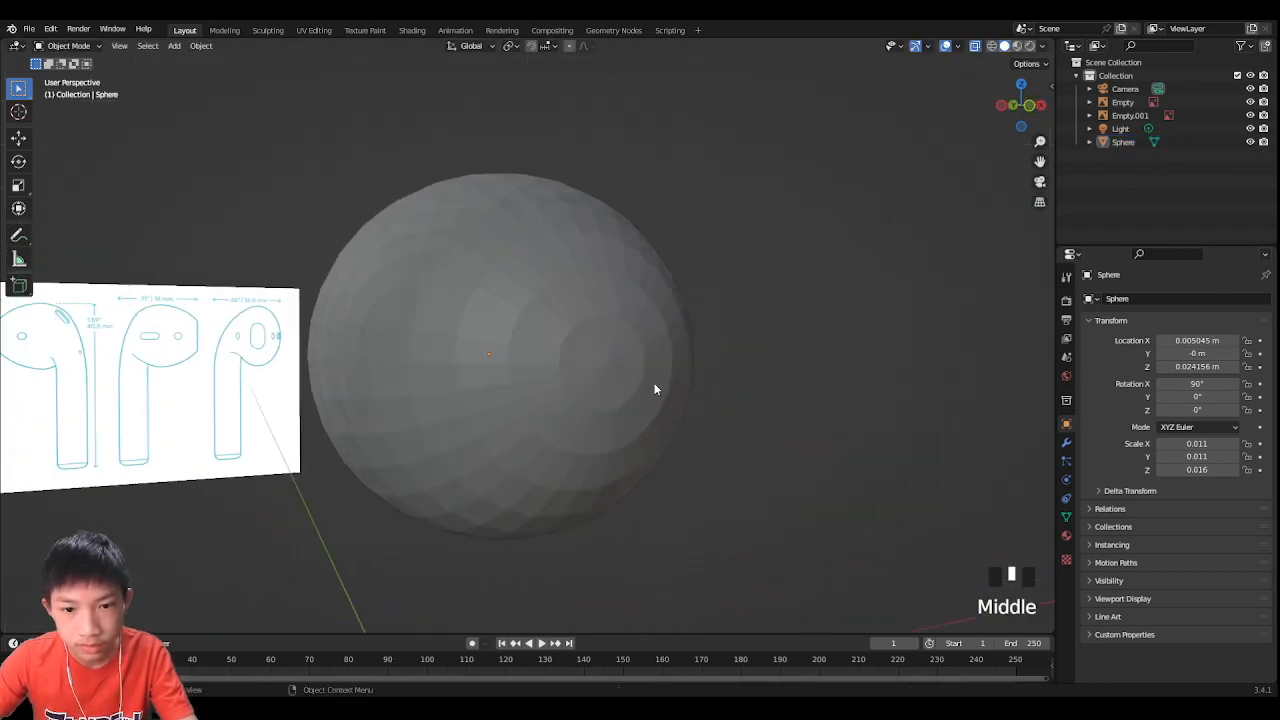
left_click(620, 363)
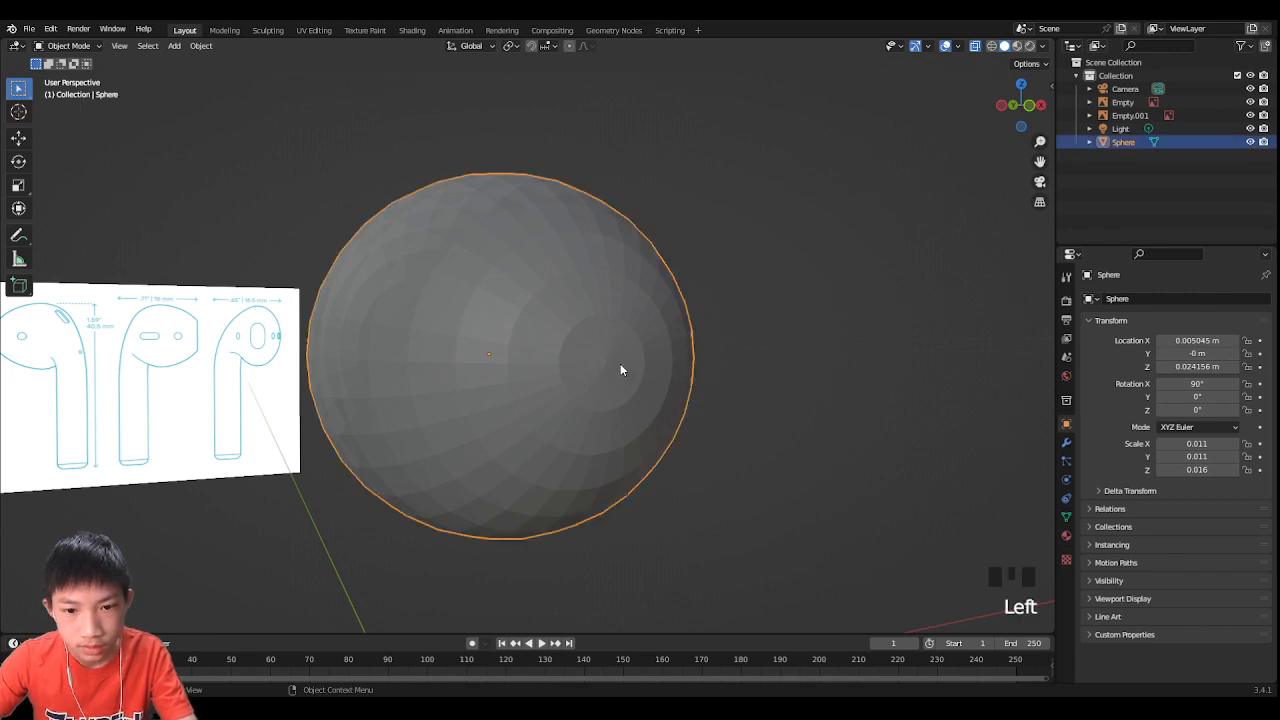
key("Tab")
key("Tab")
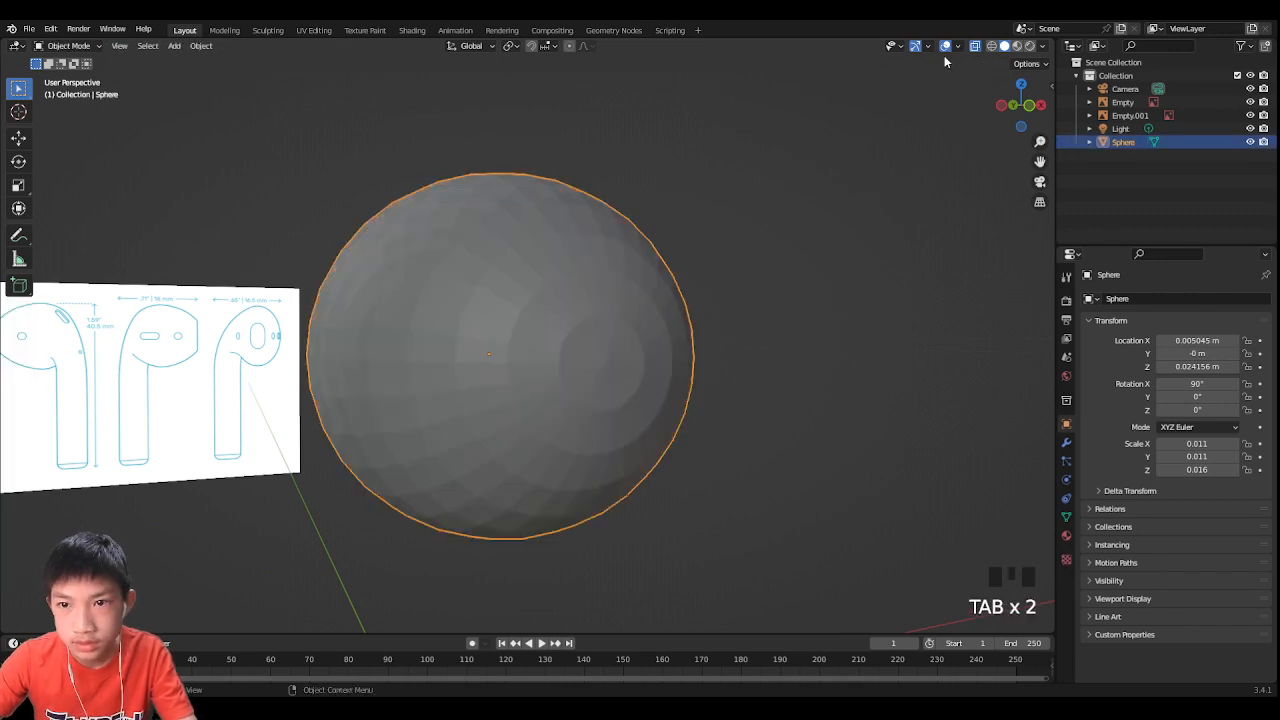
left_click(975, 47)
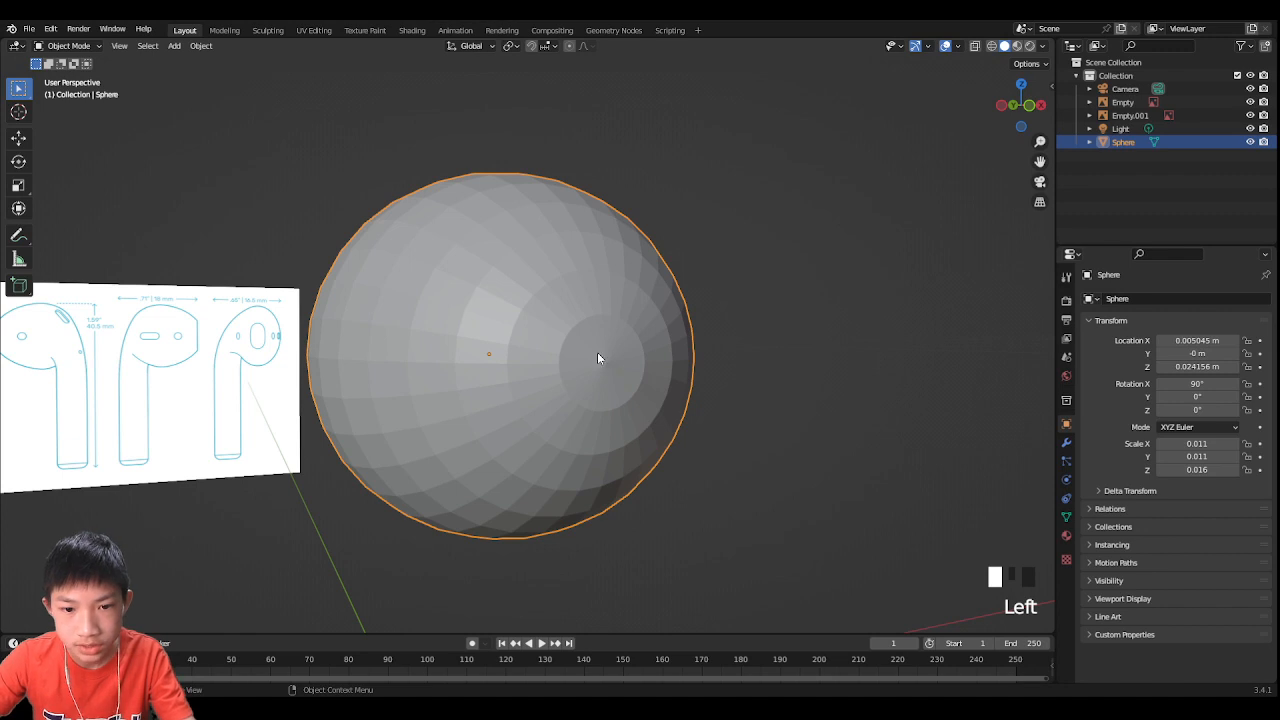
middle_click_drag(623, 368, 556, 449)
scroll(556, 449, "down", 3)
middle_click_drag(960, 345, 748, 360, "shift")
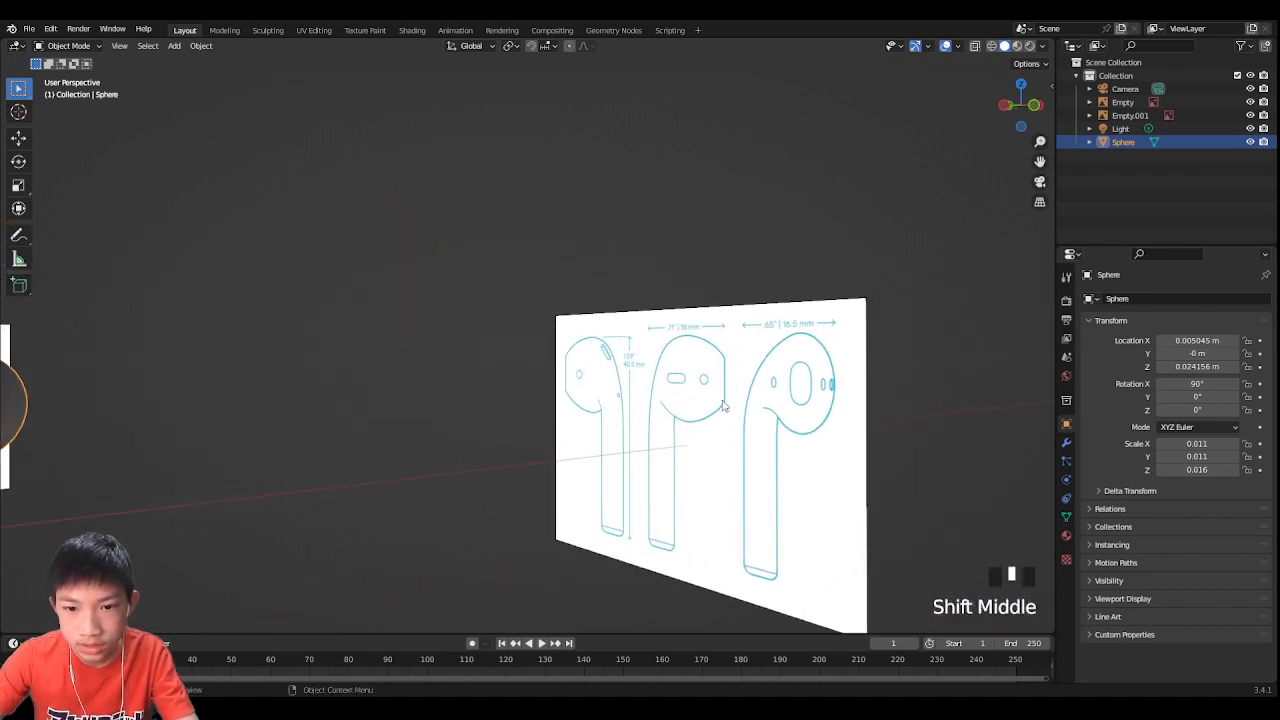
scroll(722, 418, "down", 2)
middle_click_drag(623, 443, 778, 450)
scroll(671, 449, "down", 3)
left_click(974, 46)
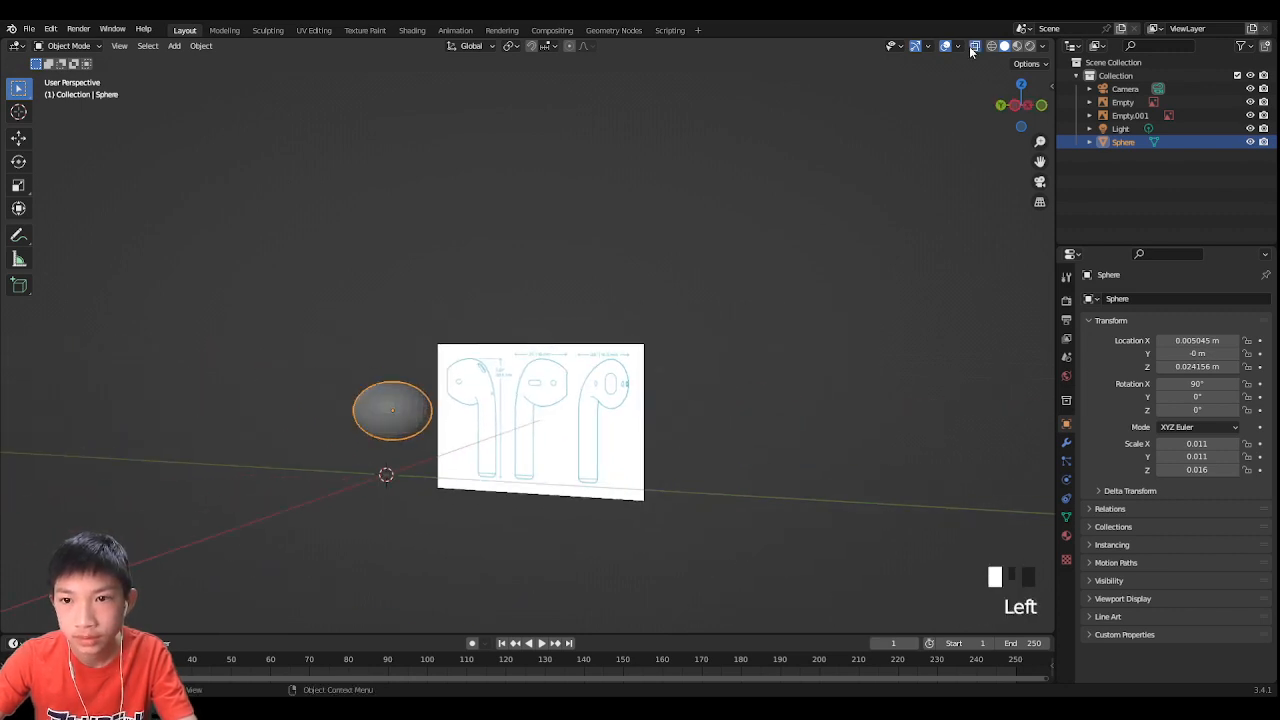
Step: In the front view, scale the sphere along Z by about 1.4 to match the height of the 16.5 mm head
scroll(774, 237, "up", 3)
middle_click_drag(774, 237, 797, 406, "shift")
scroll(797, 406, "up", 1)
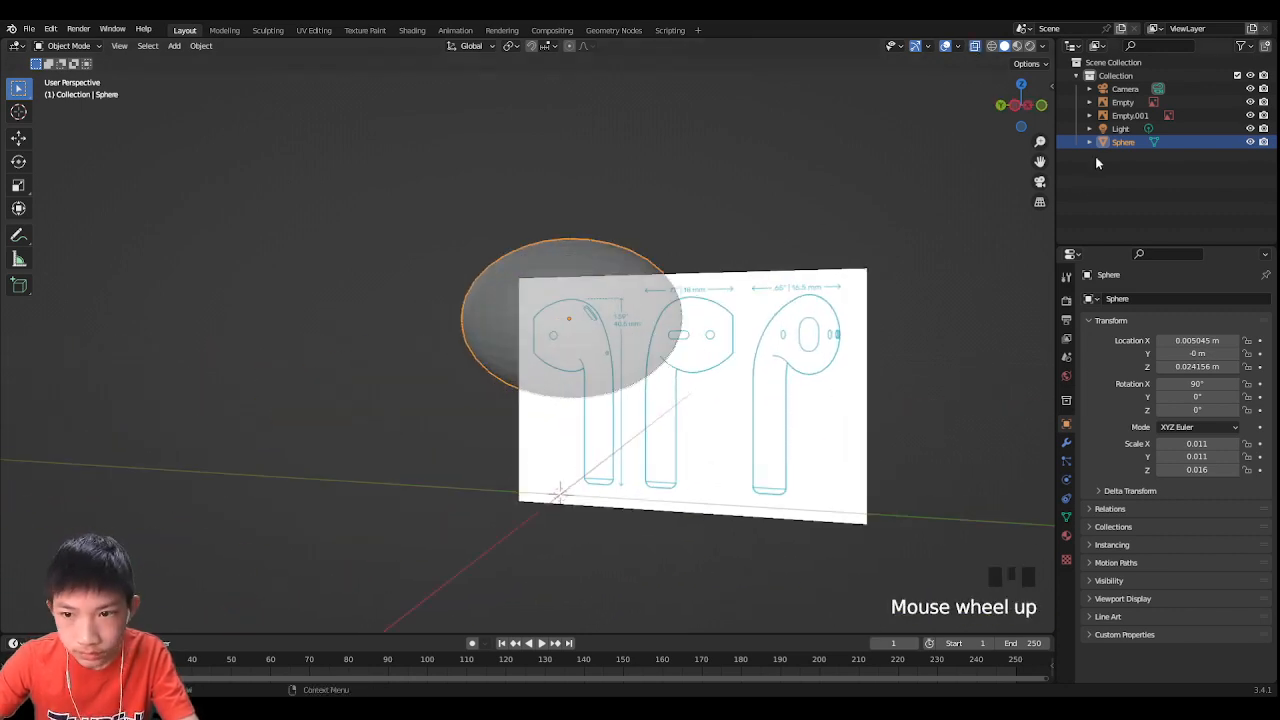
left_click(1040, 110)
scroll(738, 183, "up", 3)
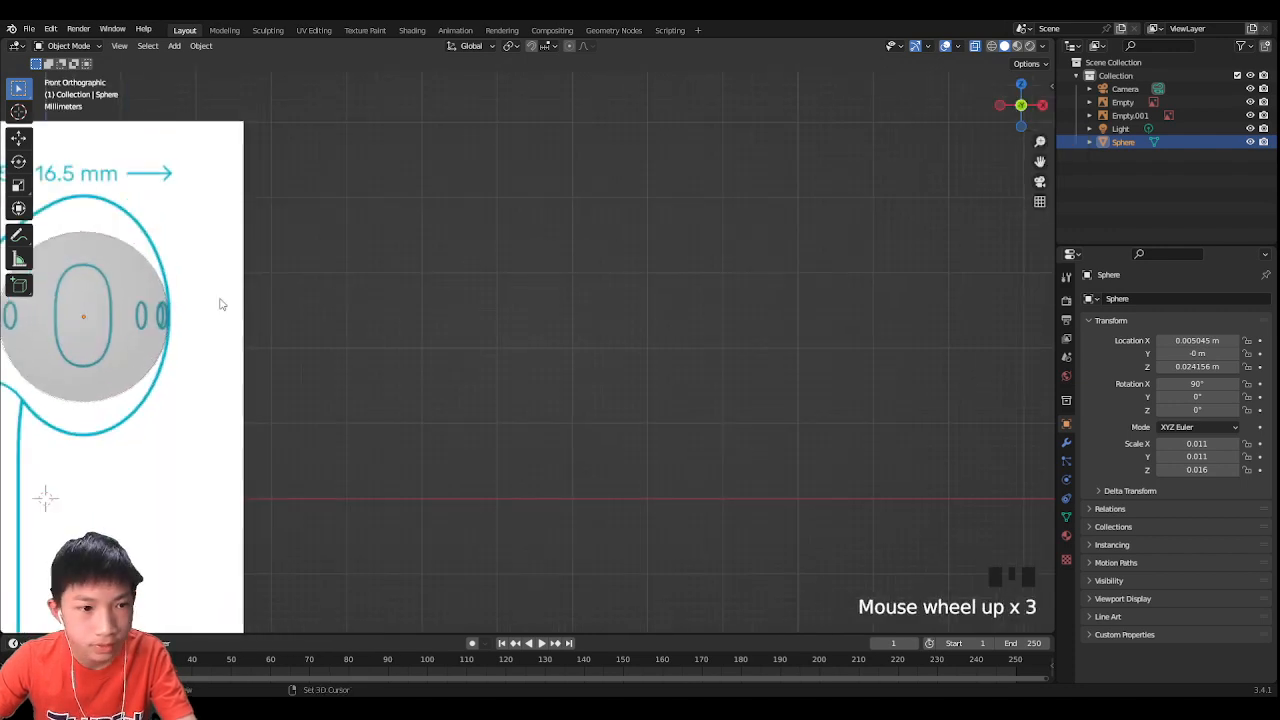
middle_click_drag(220, 297, 605, 357, "shift")
left_click(459, 337)
key("s")
left_click(497, 296)
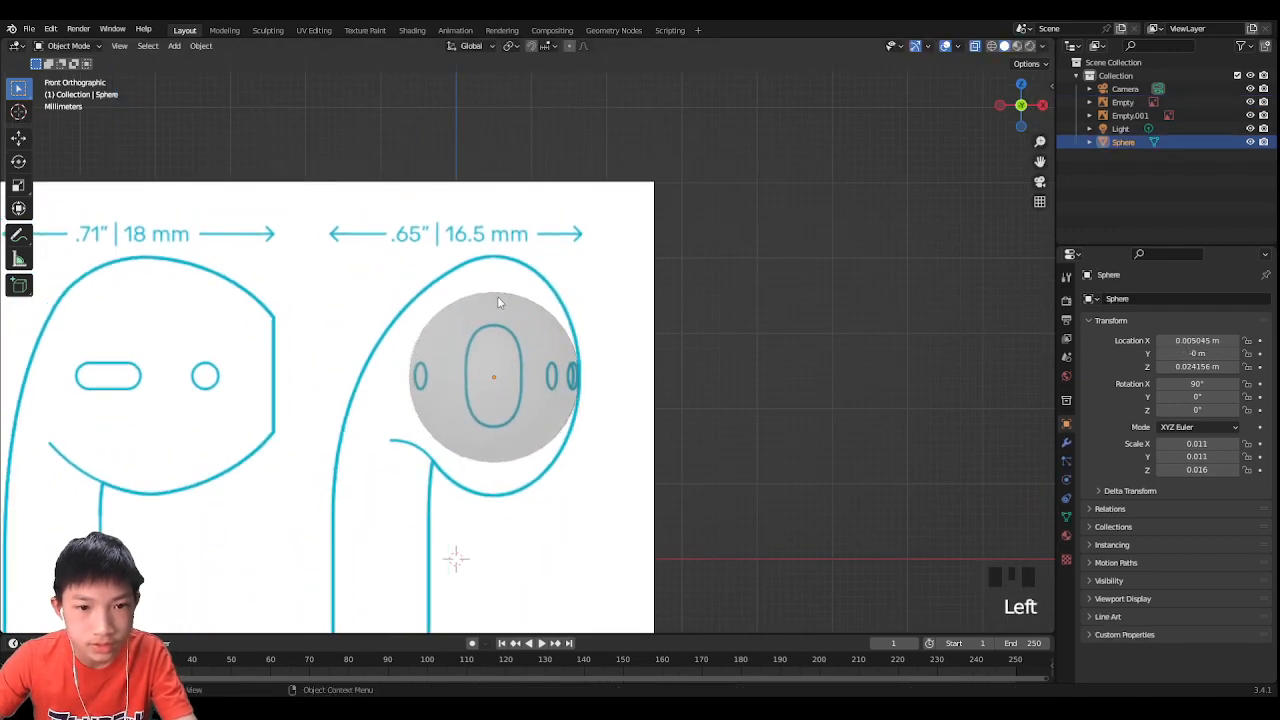
key("s")
key("z")
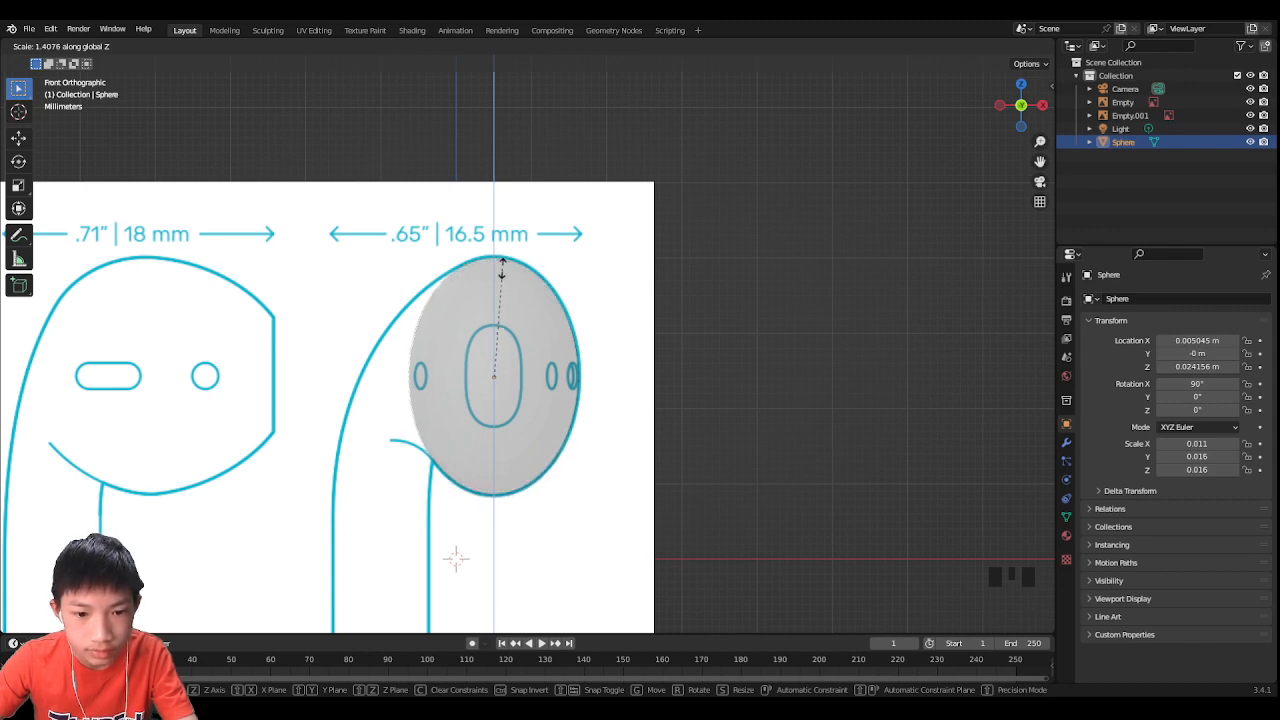
left_click(508, 272)
key("s")
key("z")
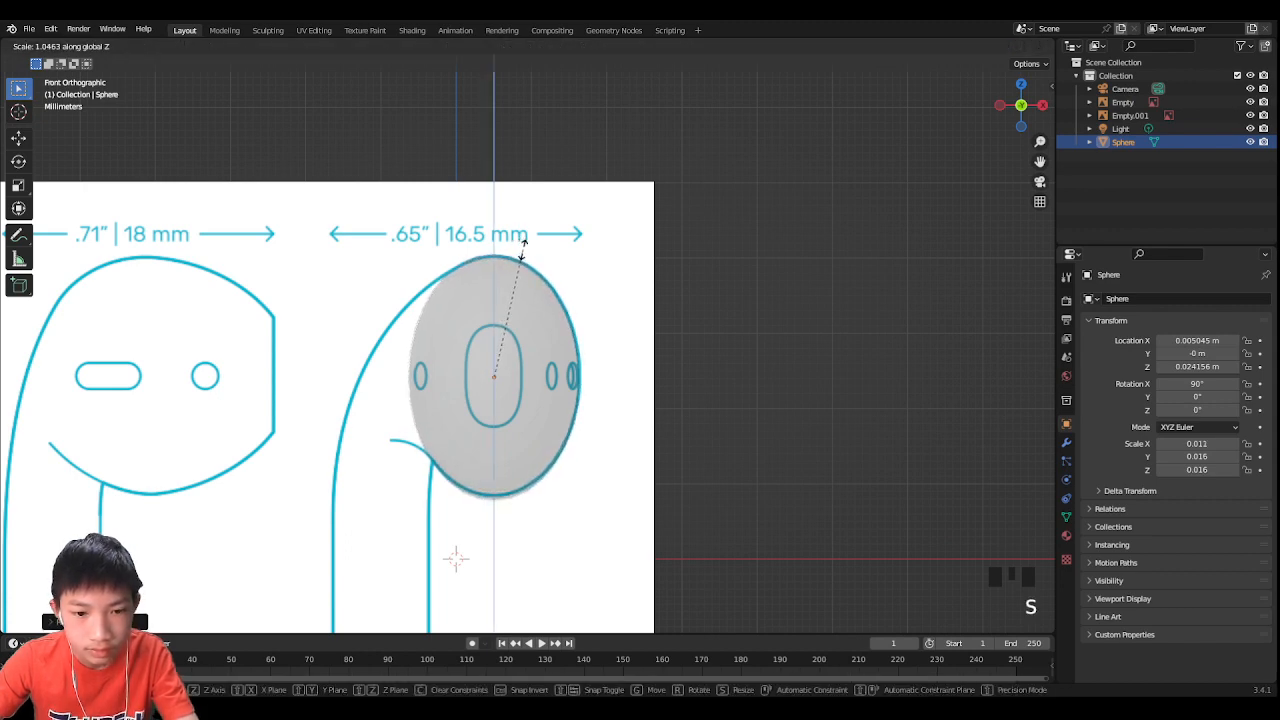
left_click(528, 255)
left_click(690, 254)
Step: In the left view, move the sphere along Y to about -0.0004 m, fitting it within the 18 mm head outline
middle_click_drag(690, 254, 862, 258)
scroll(862, 258, "down", 4)
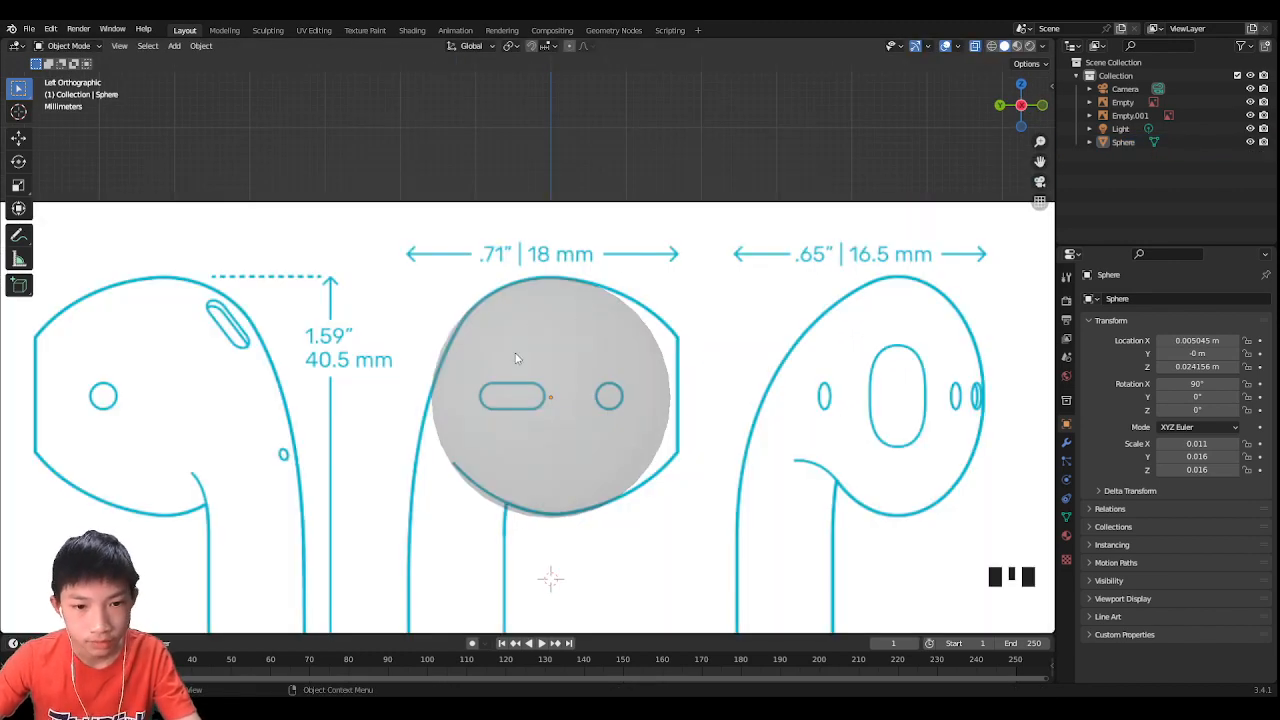
left_click(517, 358)
key("g")
key("y")
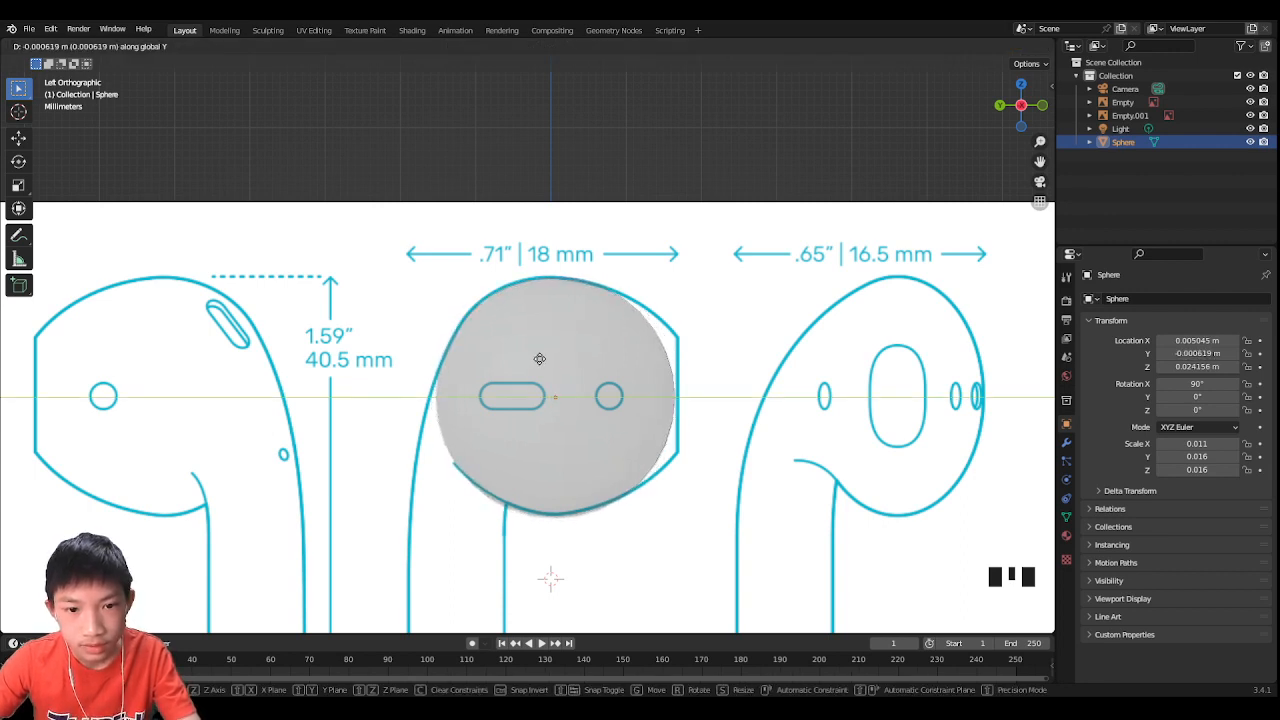
left_click(559, 359)
Step: In Edit Mode, move the sphere's pole vertex beside the head's flat edge along Y onto that blueprint line
scroll(560, 359, "up", 1)
middle_click_drag(638, 387, 569, 383, "shift")
scroll(637, 388, "up", 2)
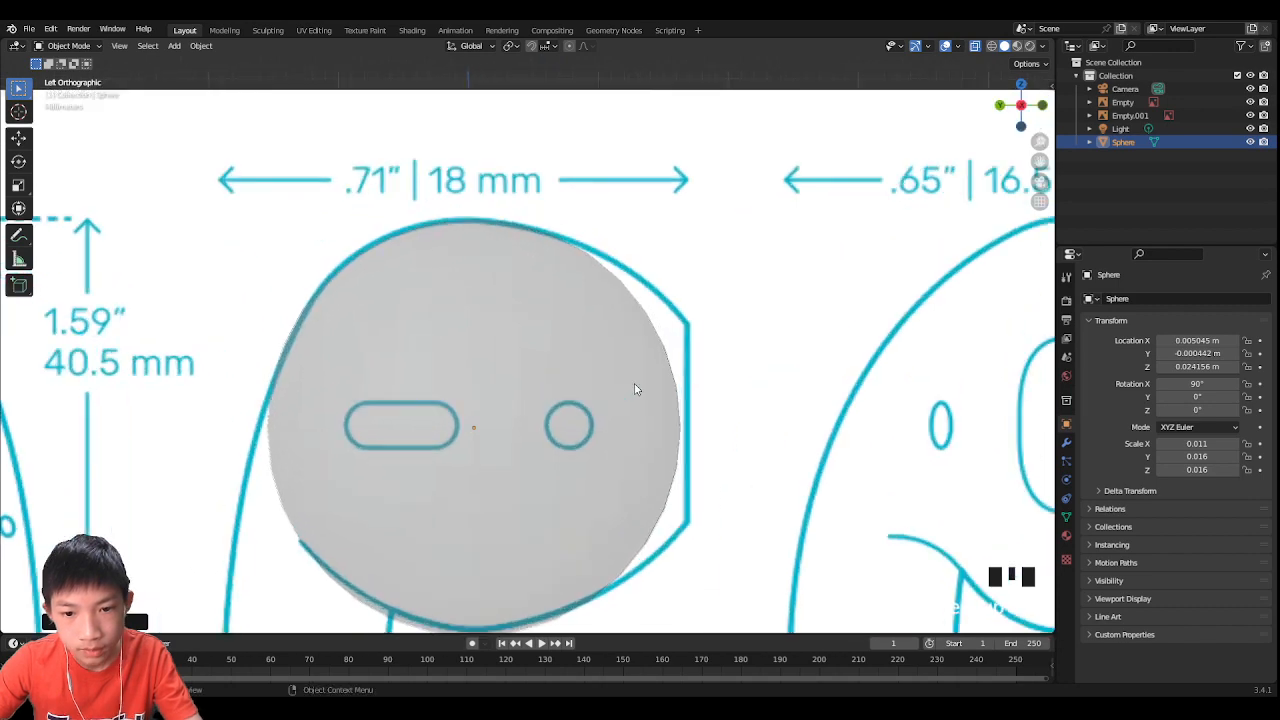
middle_click_drag(763, 431, 698, 413, "shift")
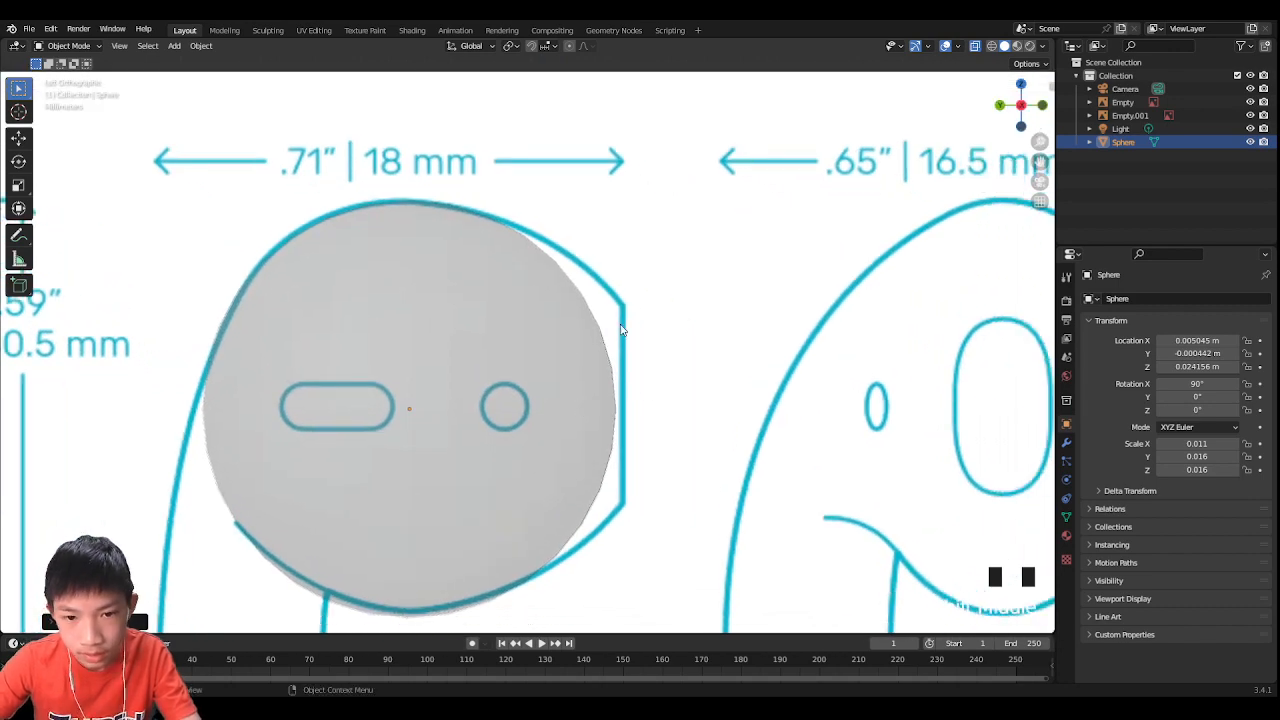
key("Tab")
scroll(622, 416, "up", 1)
left_click(637, 417)
scroll(637, 417, "up", 1)
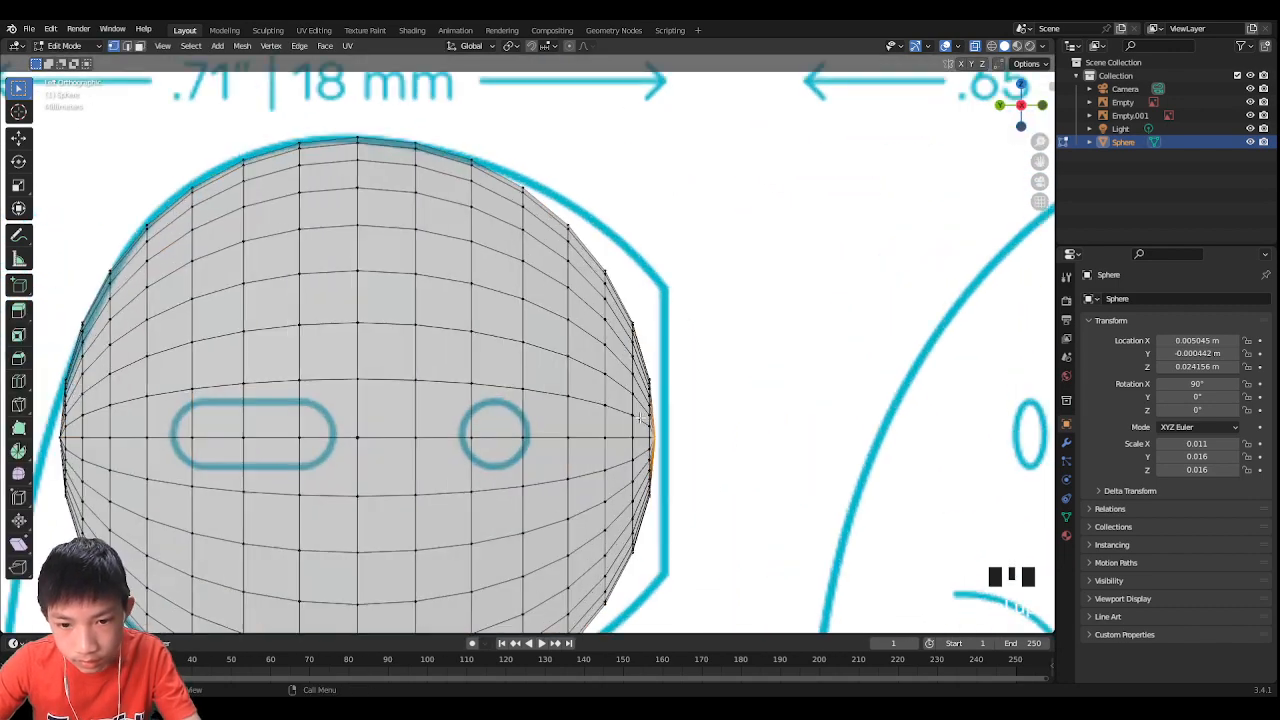
middle_click_drag(688, 428, 343, 378, "shift")
scroll(536, 396, "down", 1)
scroll(343, 378, "down", 2)
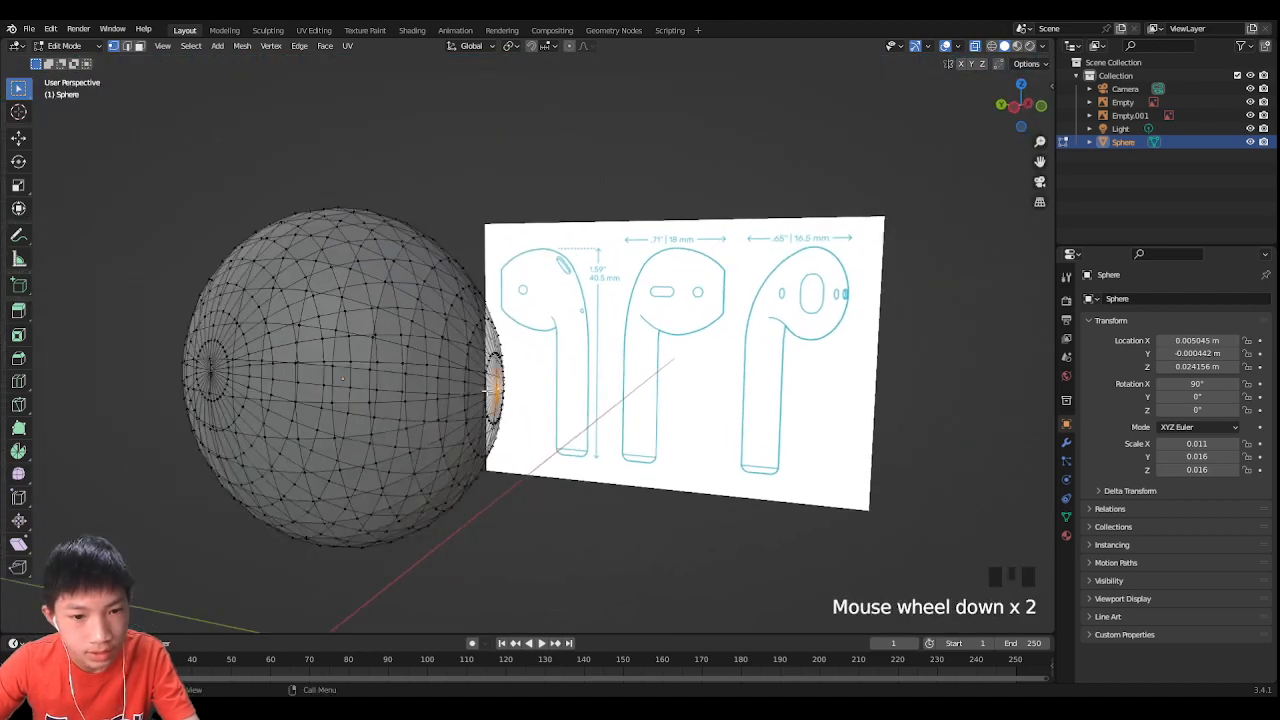
left_click(1020, 106)
scroll(677, 317, "up", 5)
key("g")
key("y")
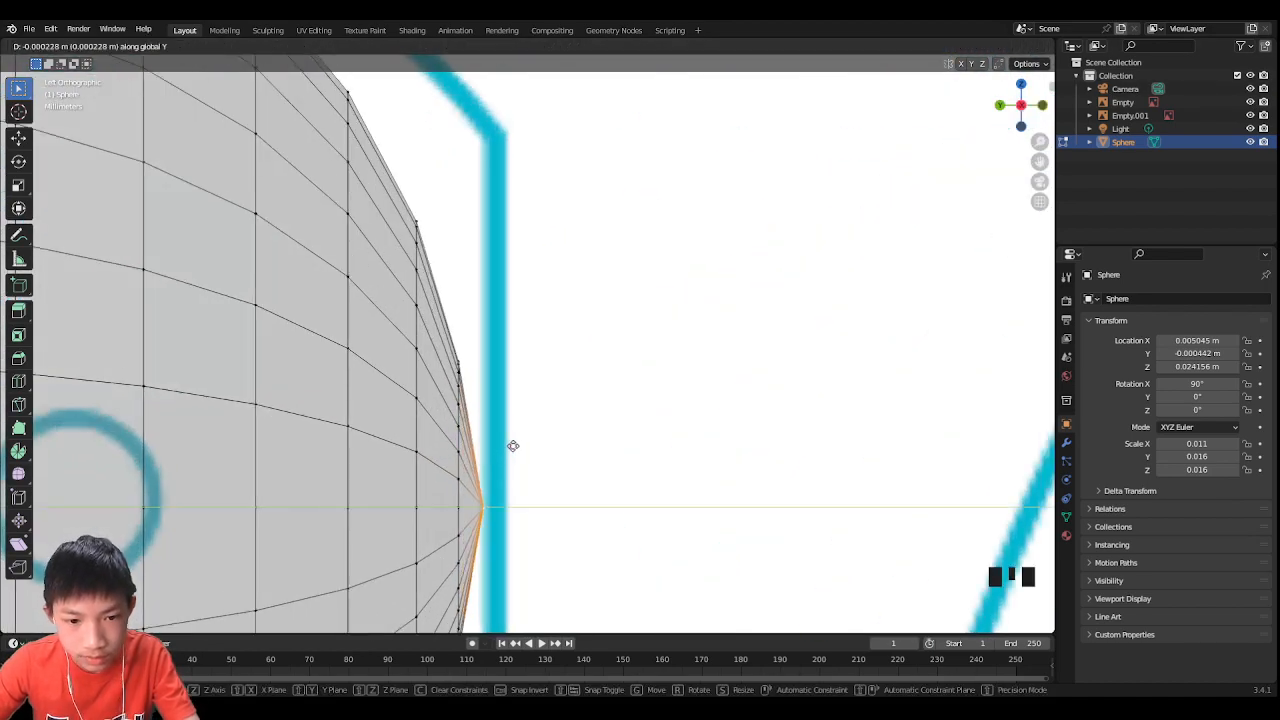
left_click(524, 450)
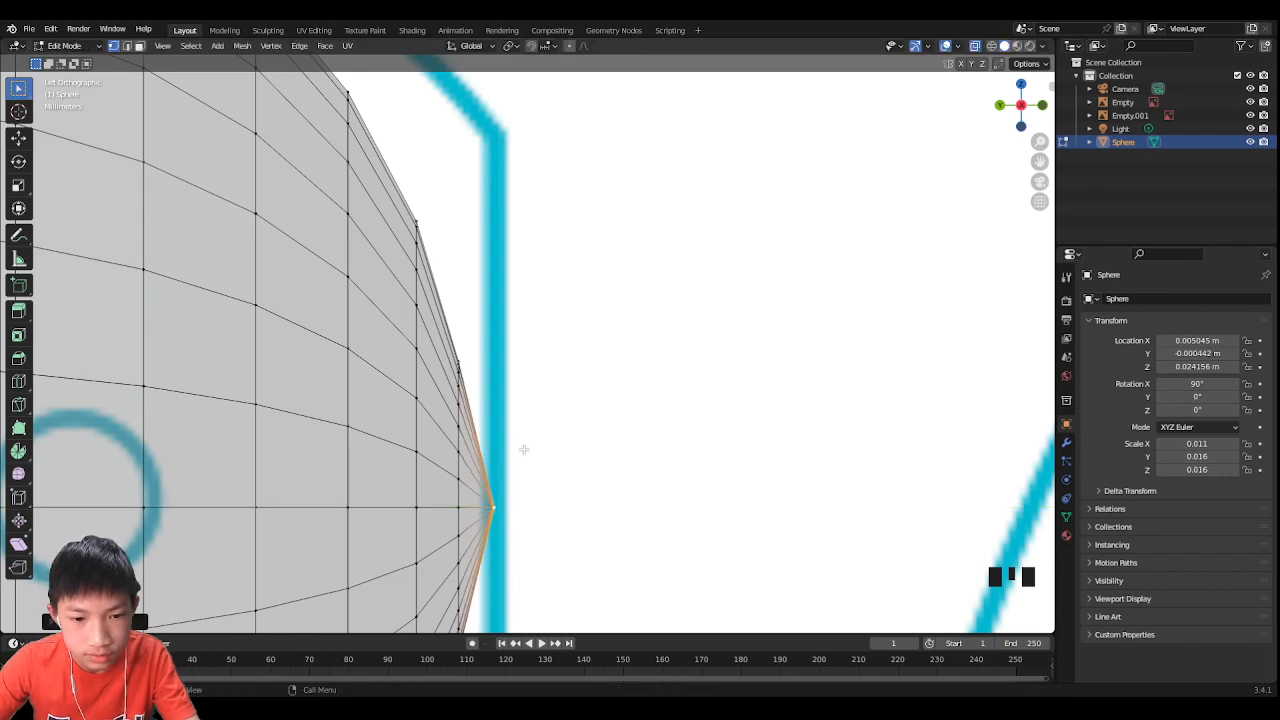
Step: Select the first edge loop around that pole and move it along Y onto the head's flat edge
key("2")
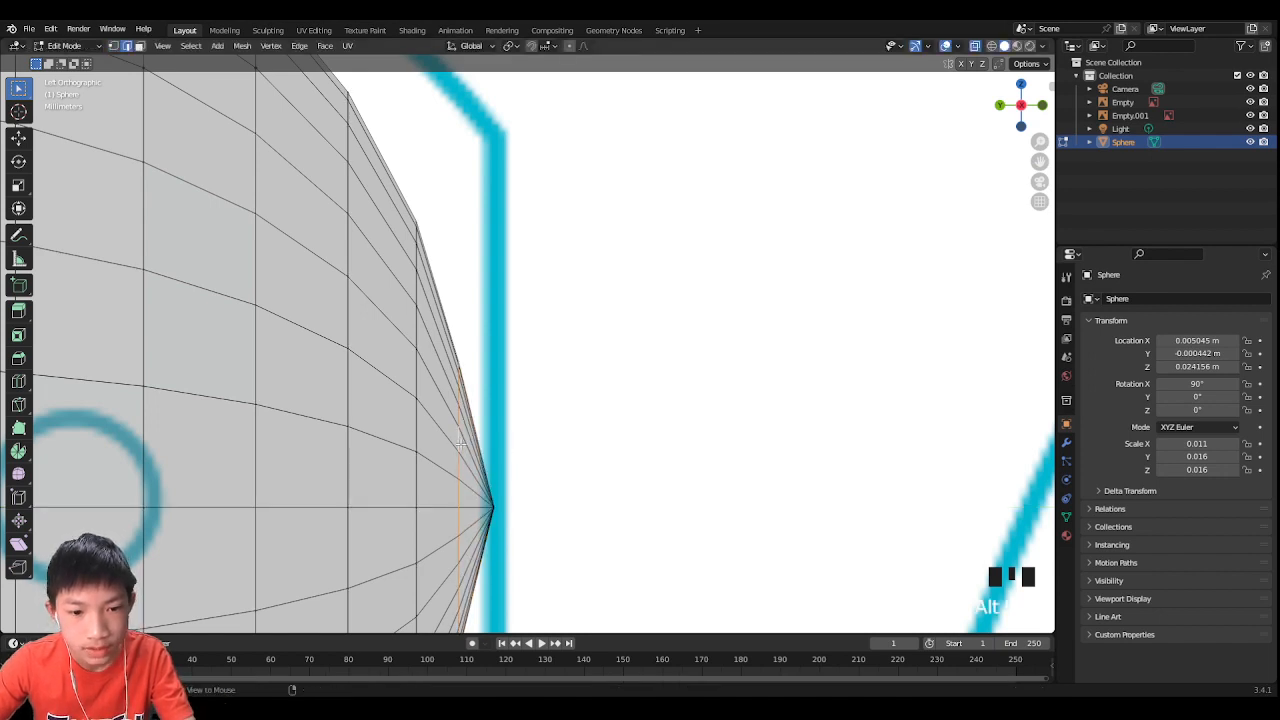
key("g")
key("y")
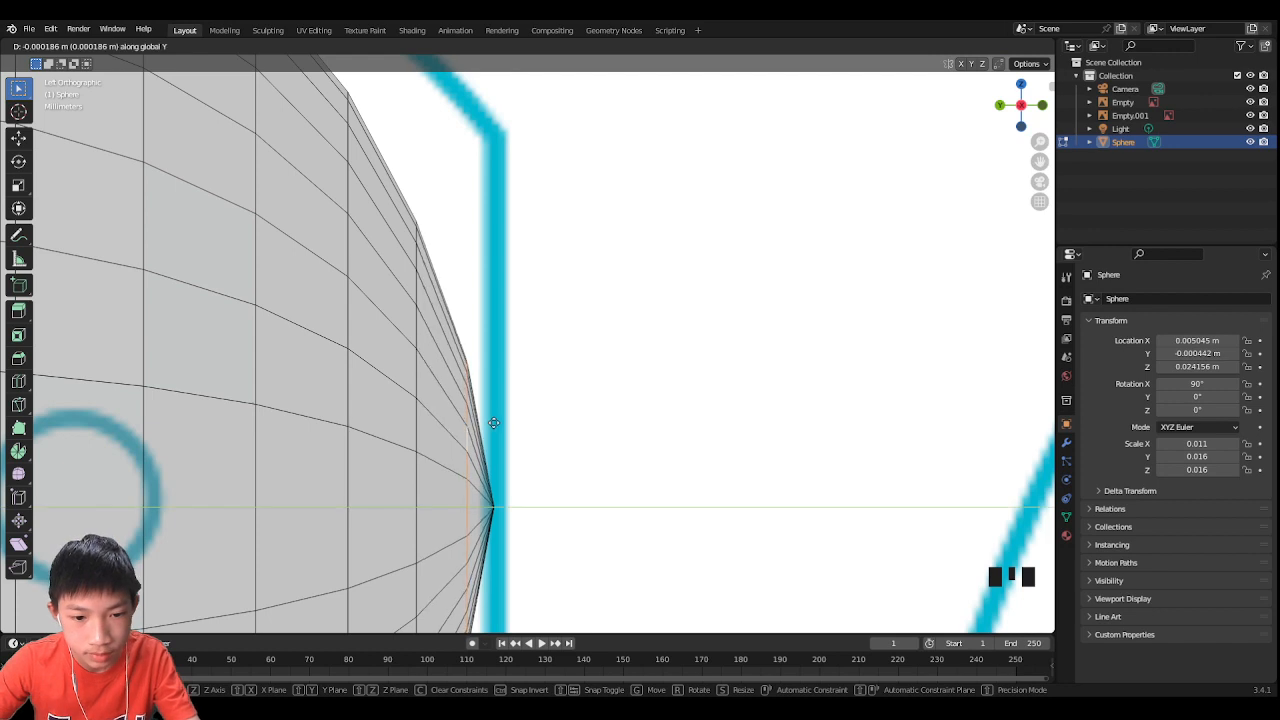
left_click(521, 434)
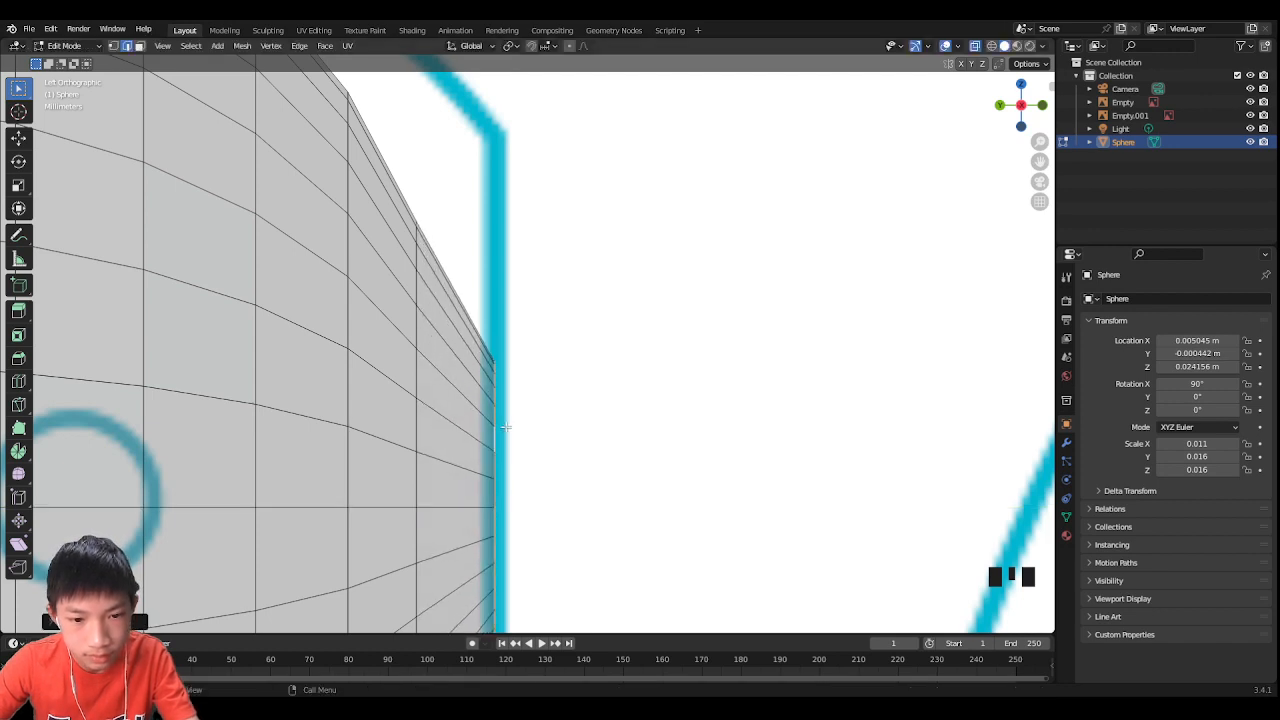
Step: Select the second edge loop from the pole and move it along Y by about -0.0018 m onto the head's flat edge
scroll(500, 425, "down", 2)
left_click(464, 386, "alt")
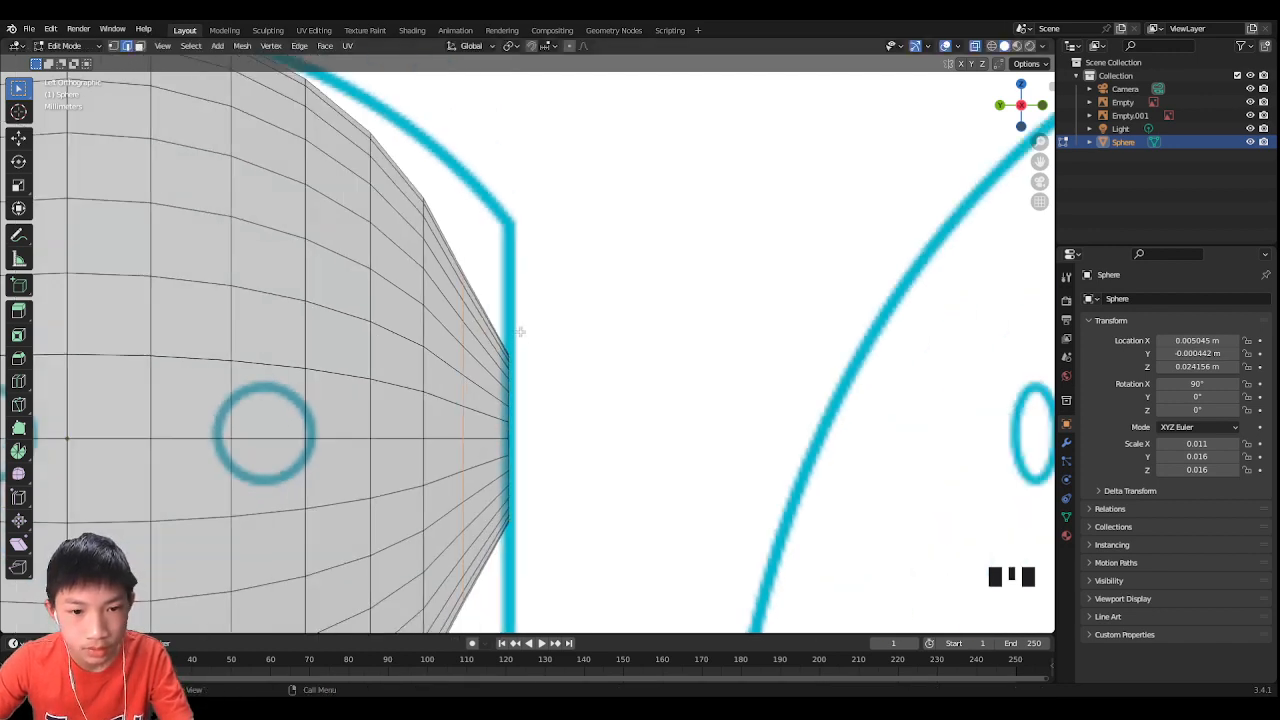
key("g")
key("y")
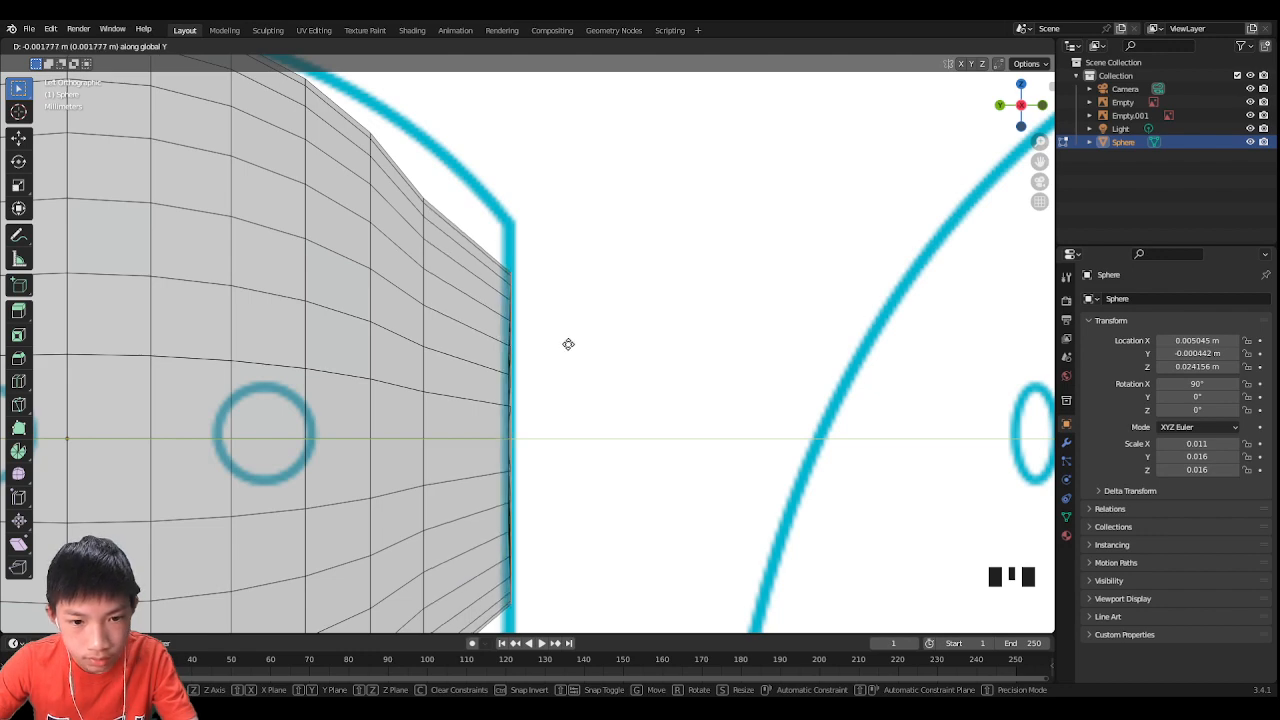
left_click(576, 348)
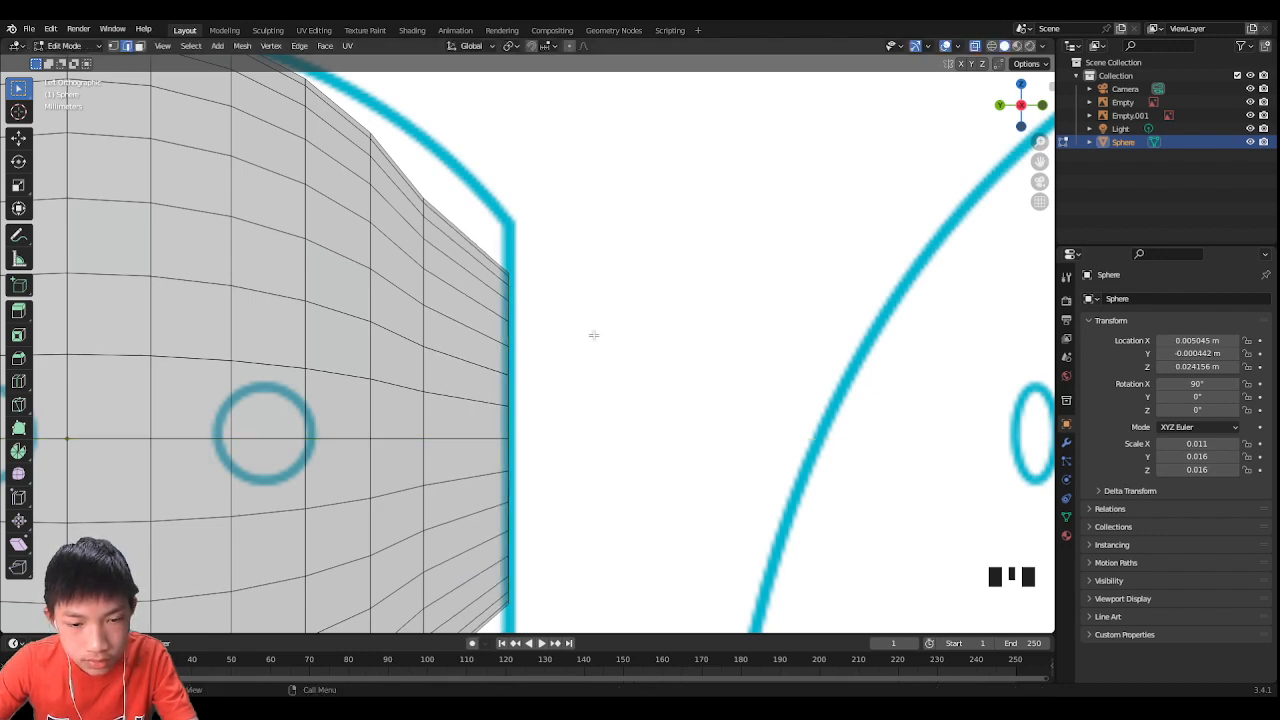
Step: In vertex select mode, select the pole vertex of the flattened end and grow the selection three times to cover the flat cap
middle_click_drag(594, 335, 493, 341)
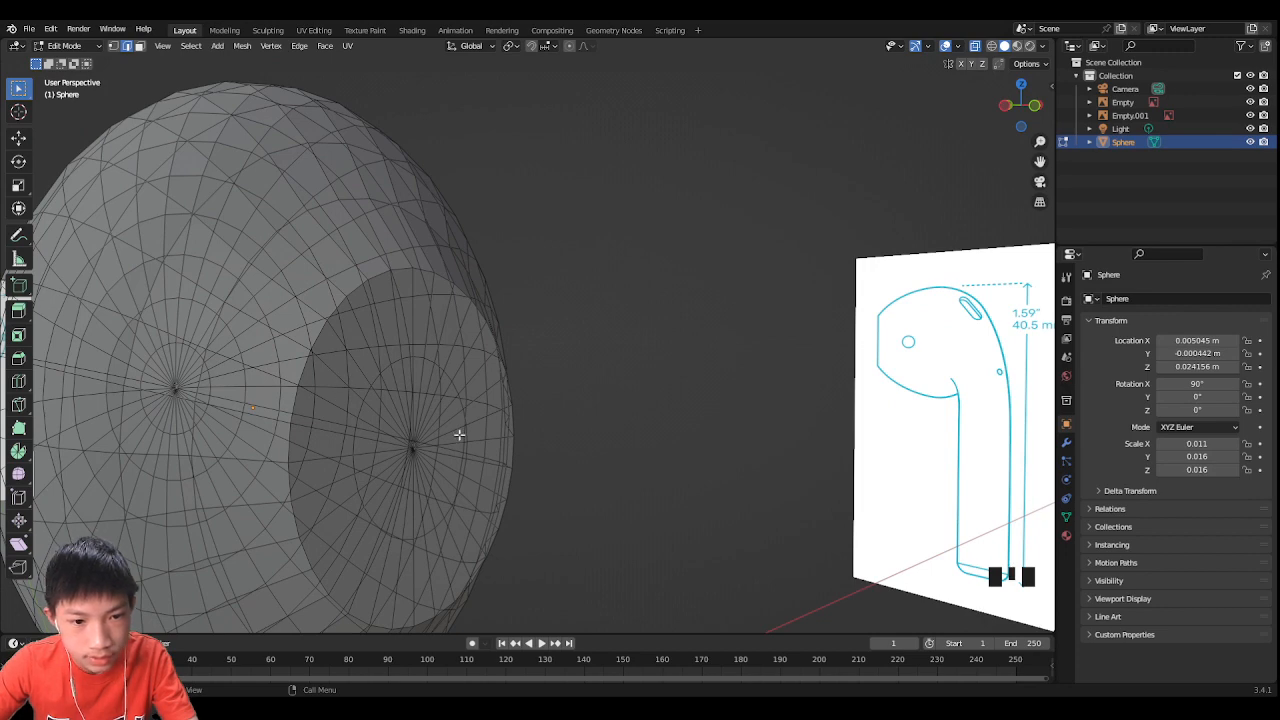
left_click(405, 439)
scroll(560, 290, "down", 2)
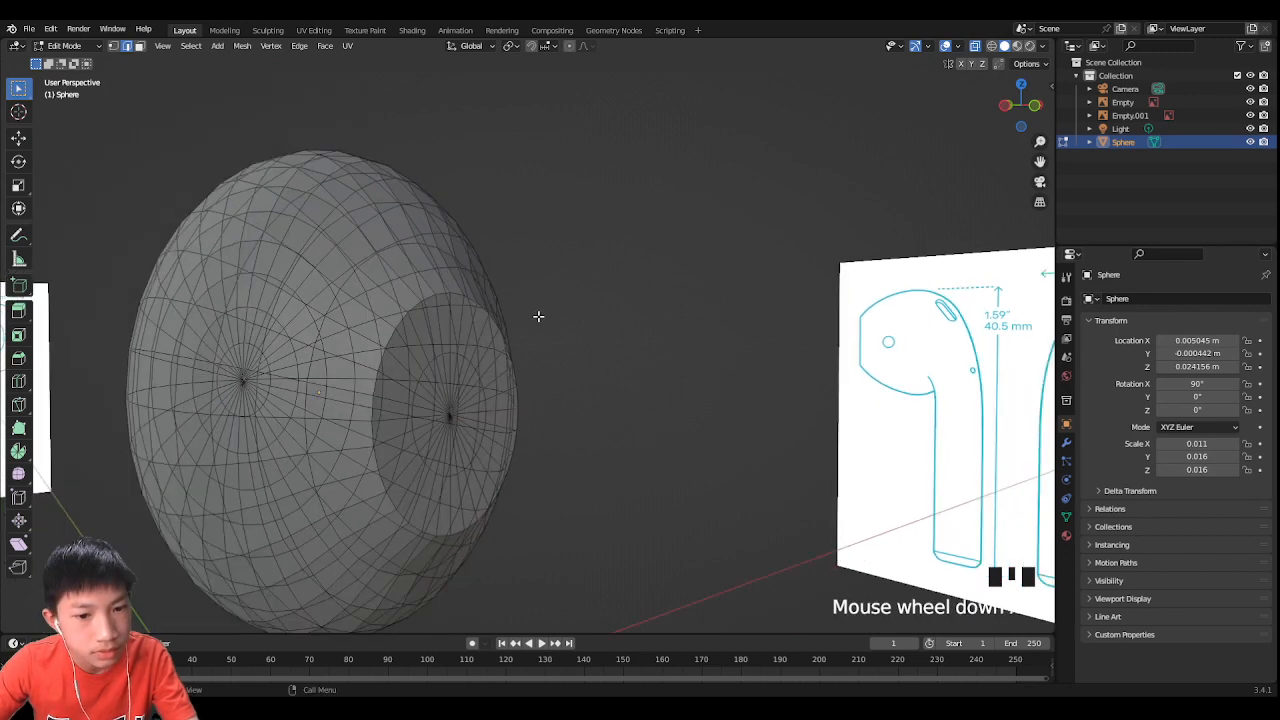
middle_click_drag(537, 317, 920, 149)
left_click(1024, 107)
middle_click_drag(1020, 109, 543, 371)
key("1")
left_click(451, 415)
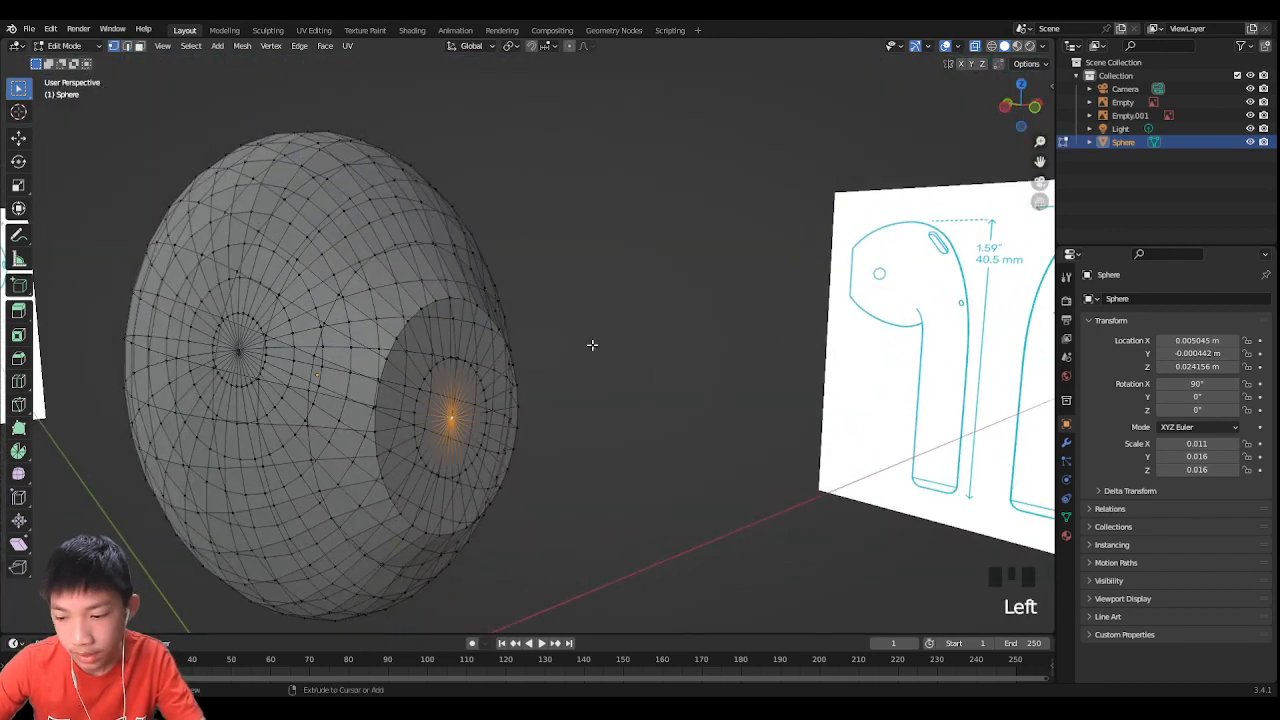
key("ctrl+KP_Add")
key("ctrl+KP_Add")
key("ctrl+KP_Add")
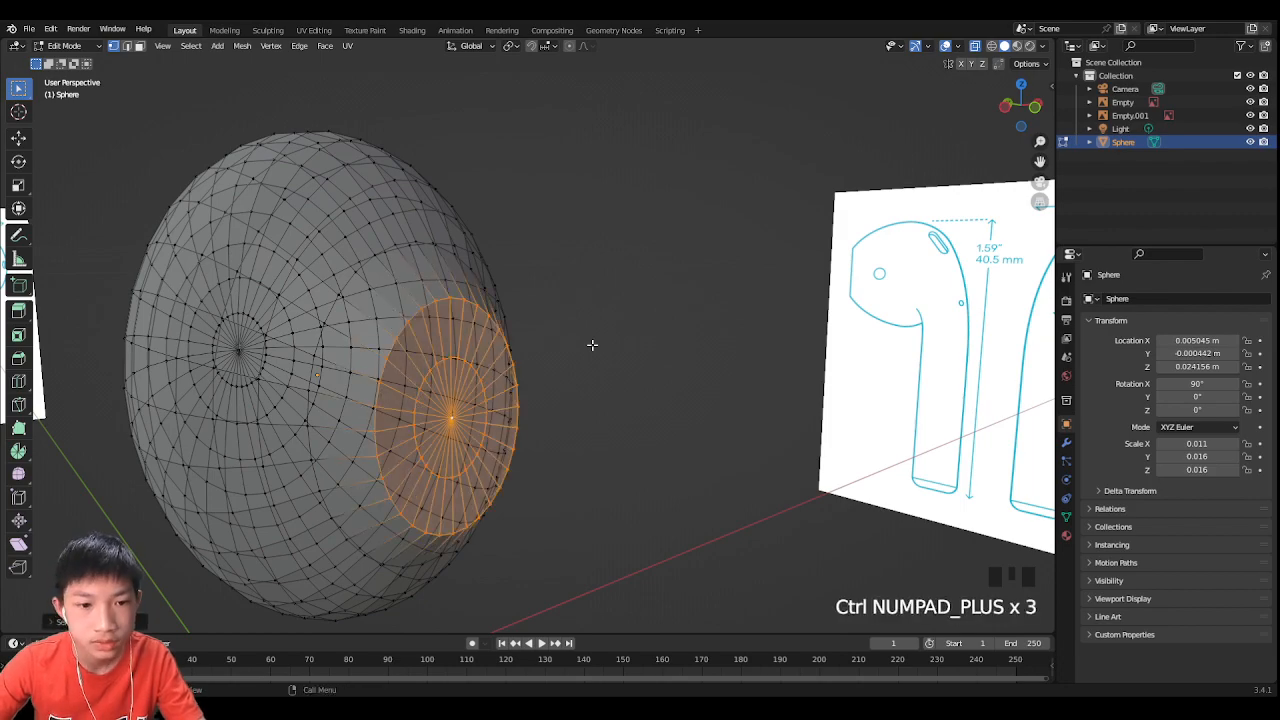
Step: In the left view, scale the flat cap by about 1.22 with smooth proportional editing, using an influence radius of about 0.009 m
left_click(1009, 107)
left_click(1022, 108)
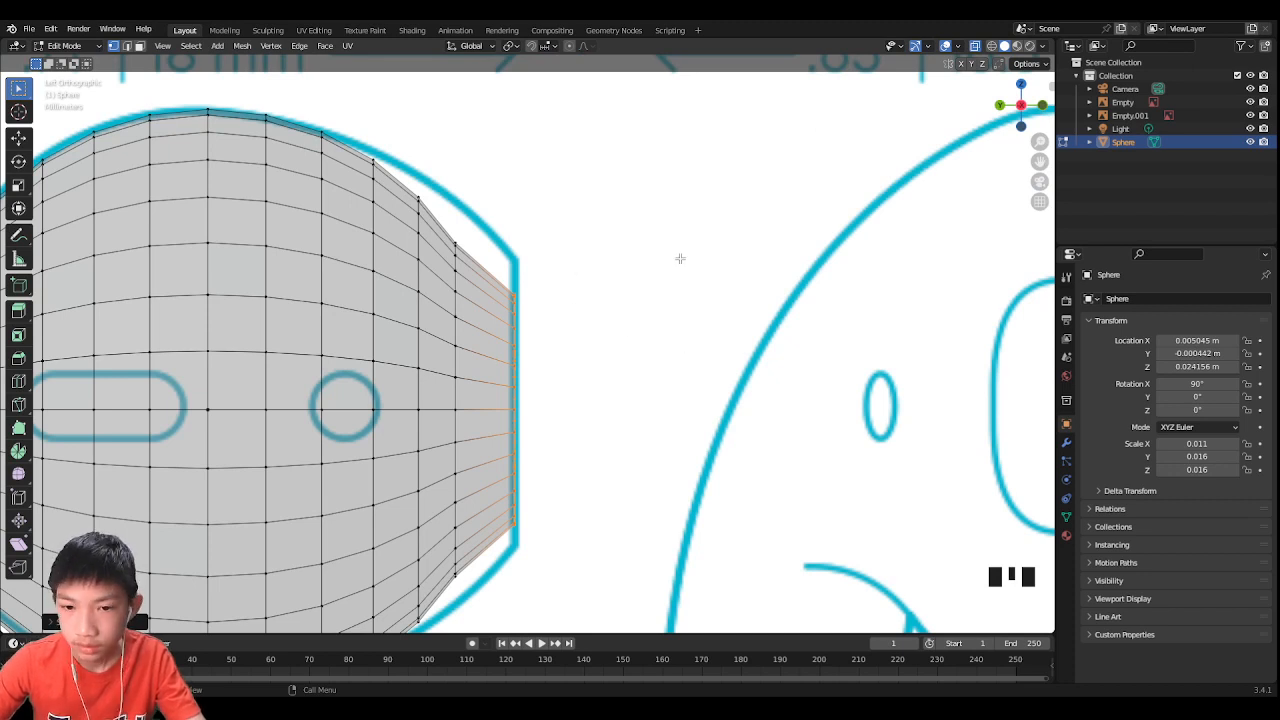
key("s")
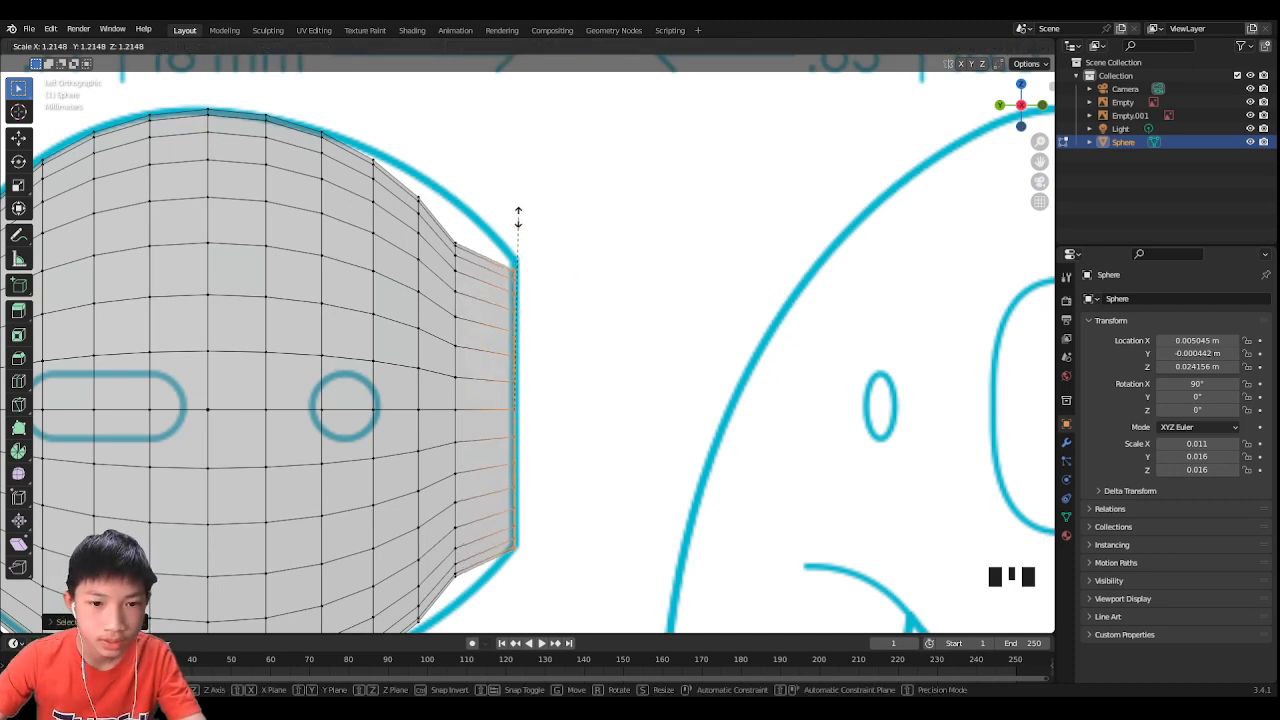
left_click(426, 207)
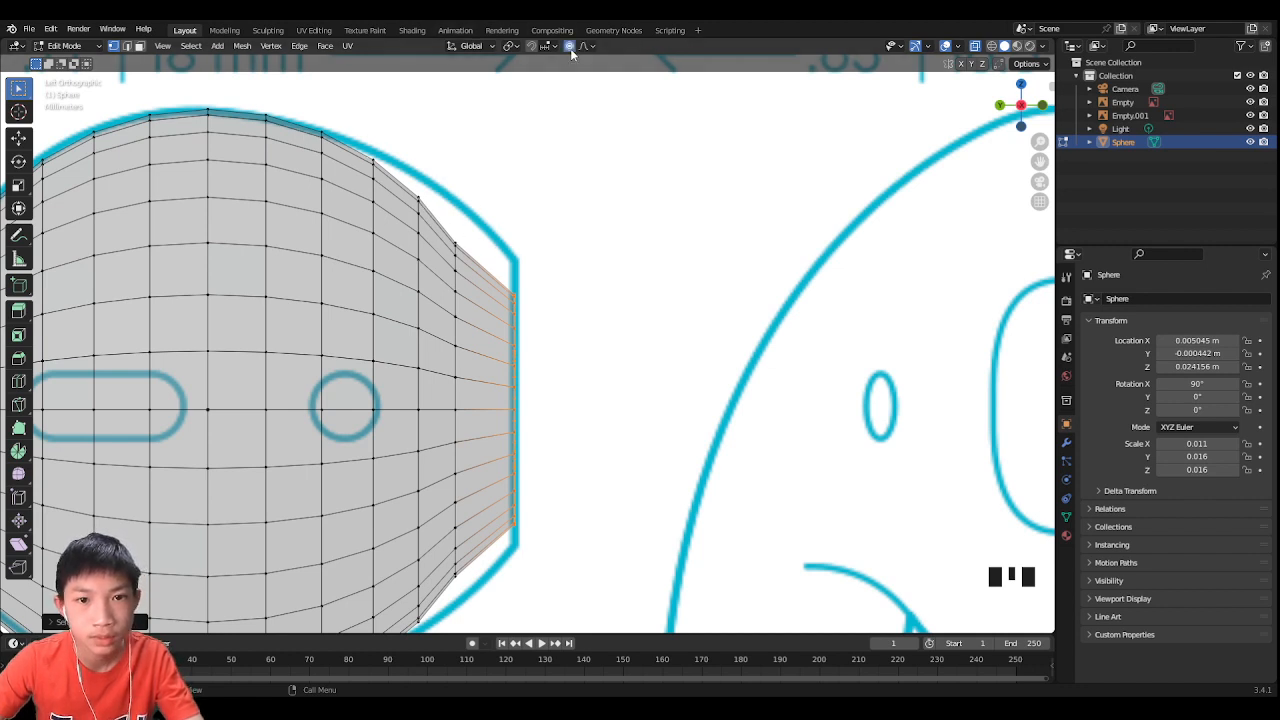
key("s")
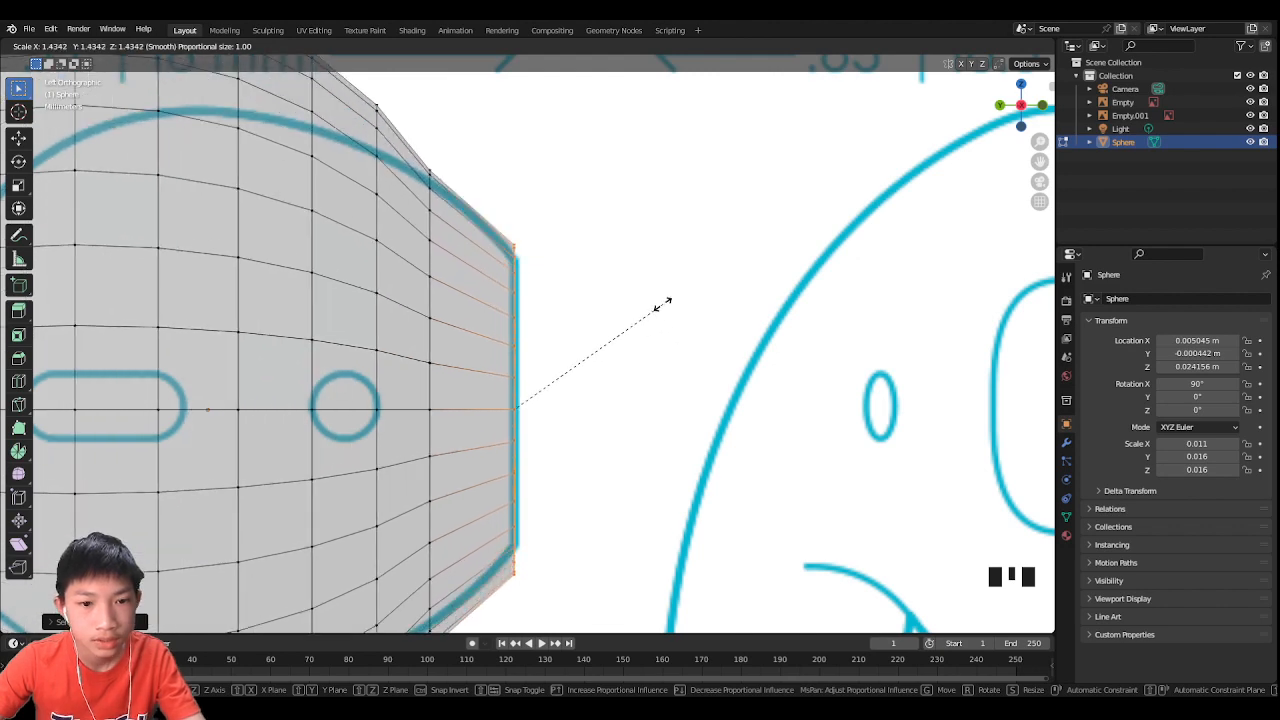
scroll(655, 339, "up", 20)
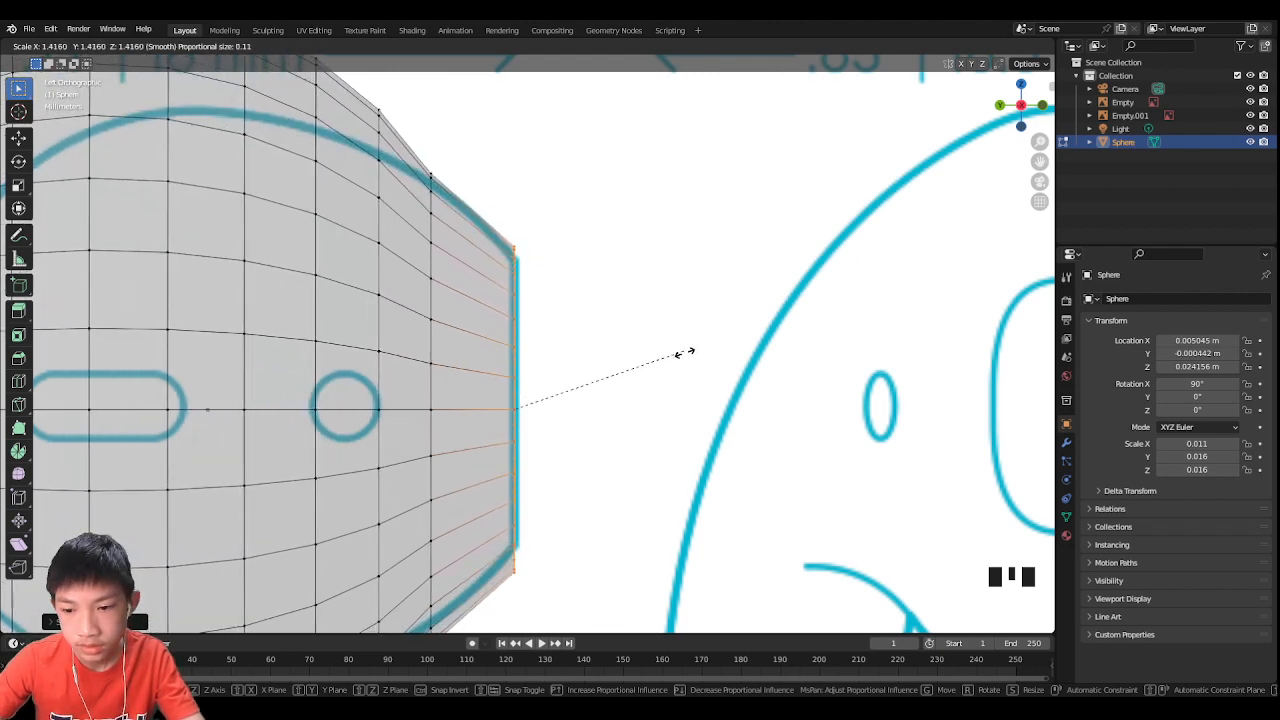
scroll(680, 340, "down", 5)
scroll(680, 342, "up", 3)
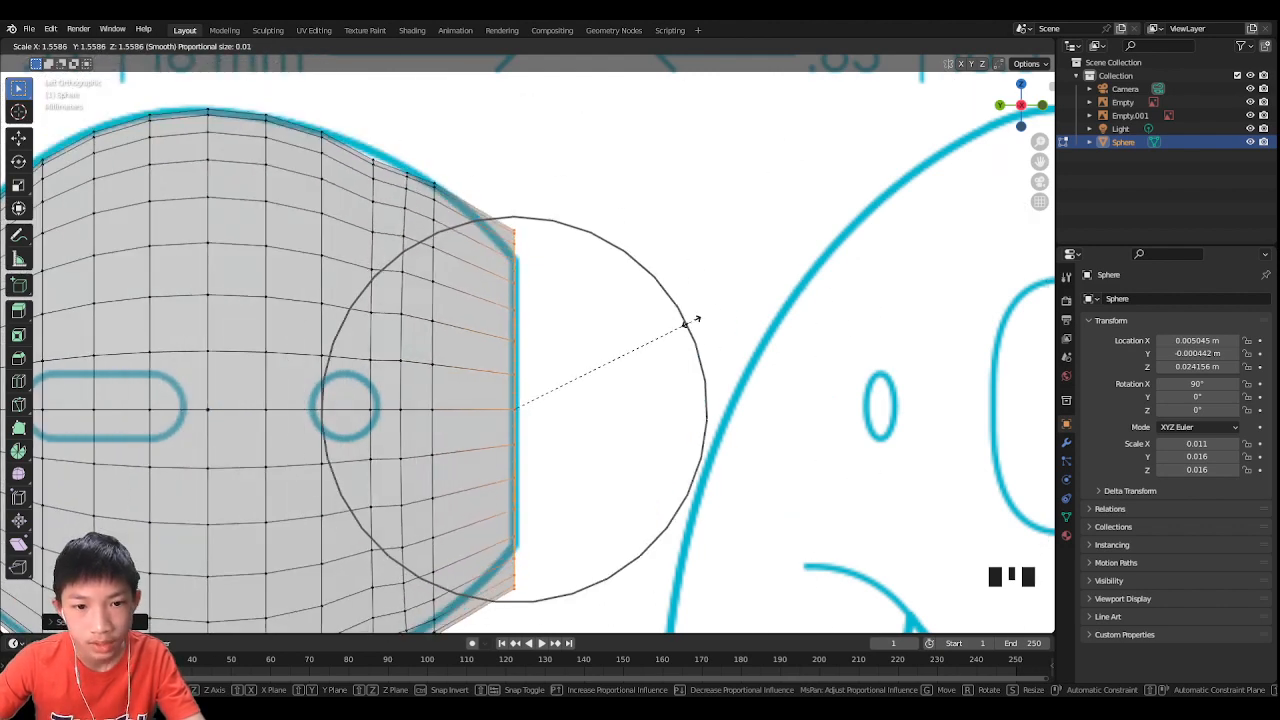
scroll(668, 310, "up", 3)
scroll(672, 312, "down", 2)
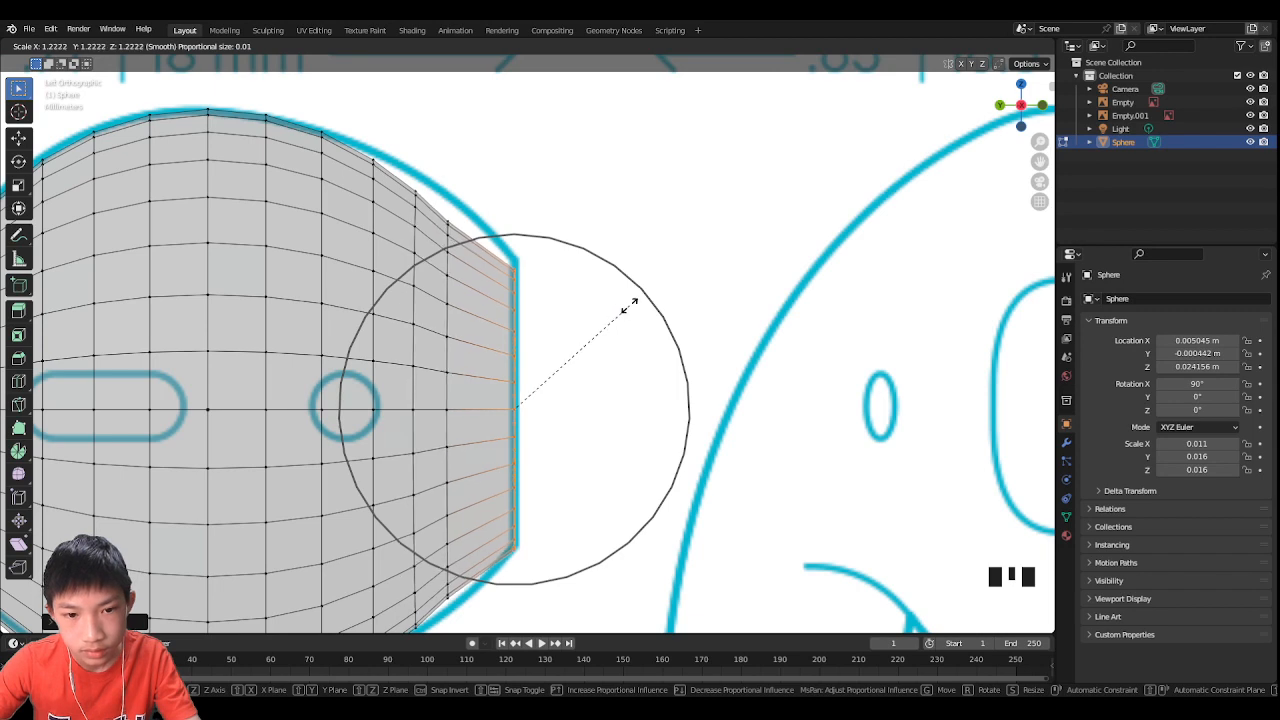
left_click(634, 305)
Step: Move the flat cap up along Z by about 0.0002 m to line up with the blueprint's flat edge
key("g")
key("z")
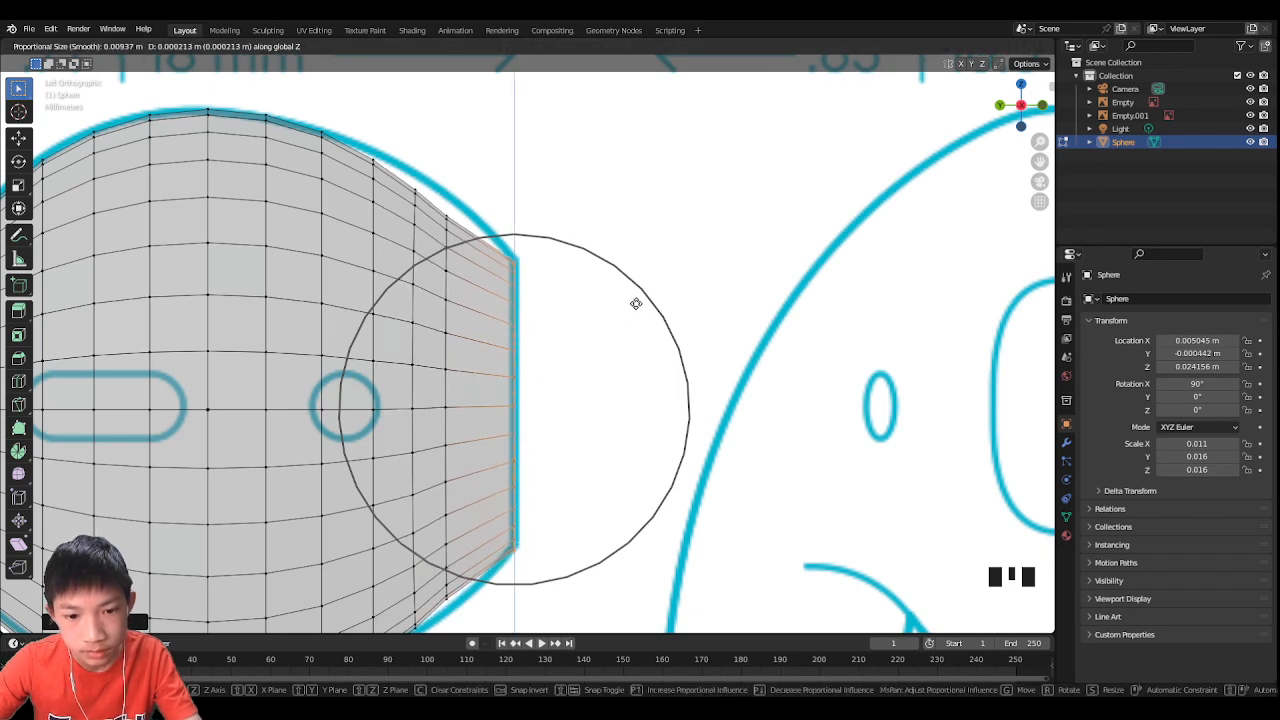
left_click(635, 302)
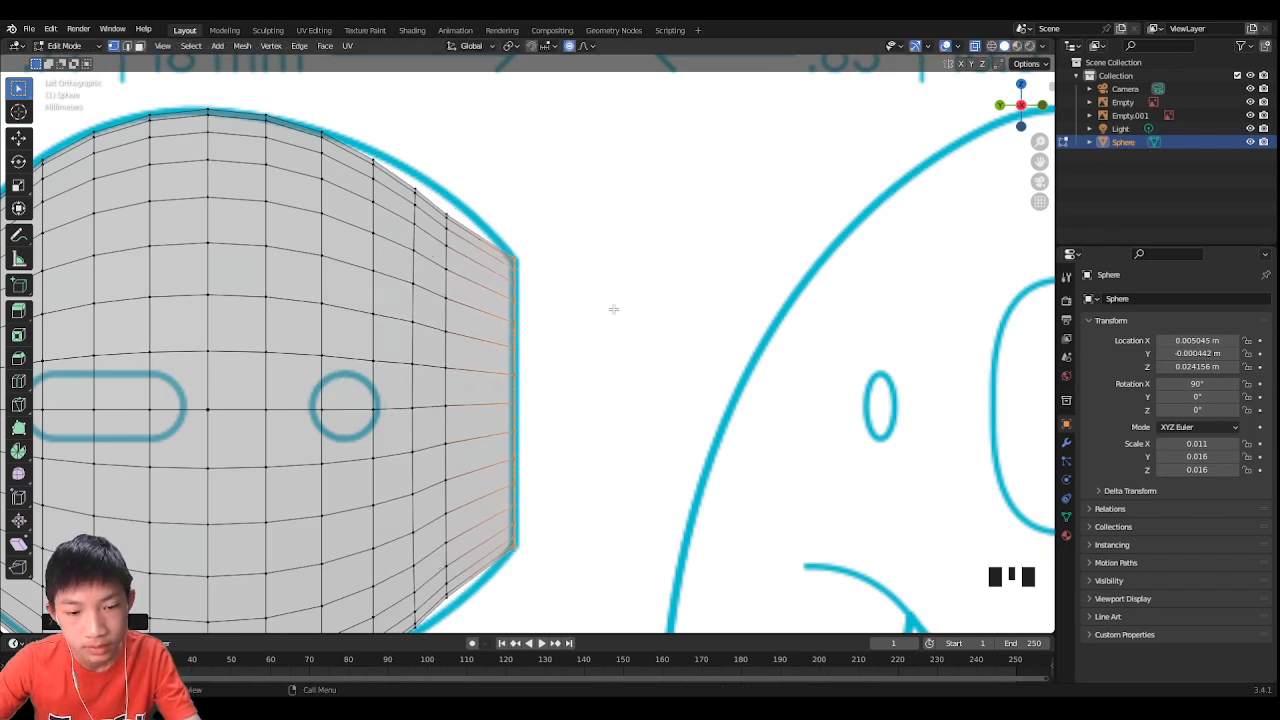
Step: Scale the edge loop beside the flat cap by about 1.06 with a smaller influence radius, and raise it about 0.0002 m along Z
scroll(612, 309, "down", 3)
scroll(600, 314, "up", 3)
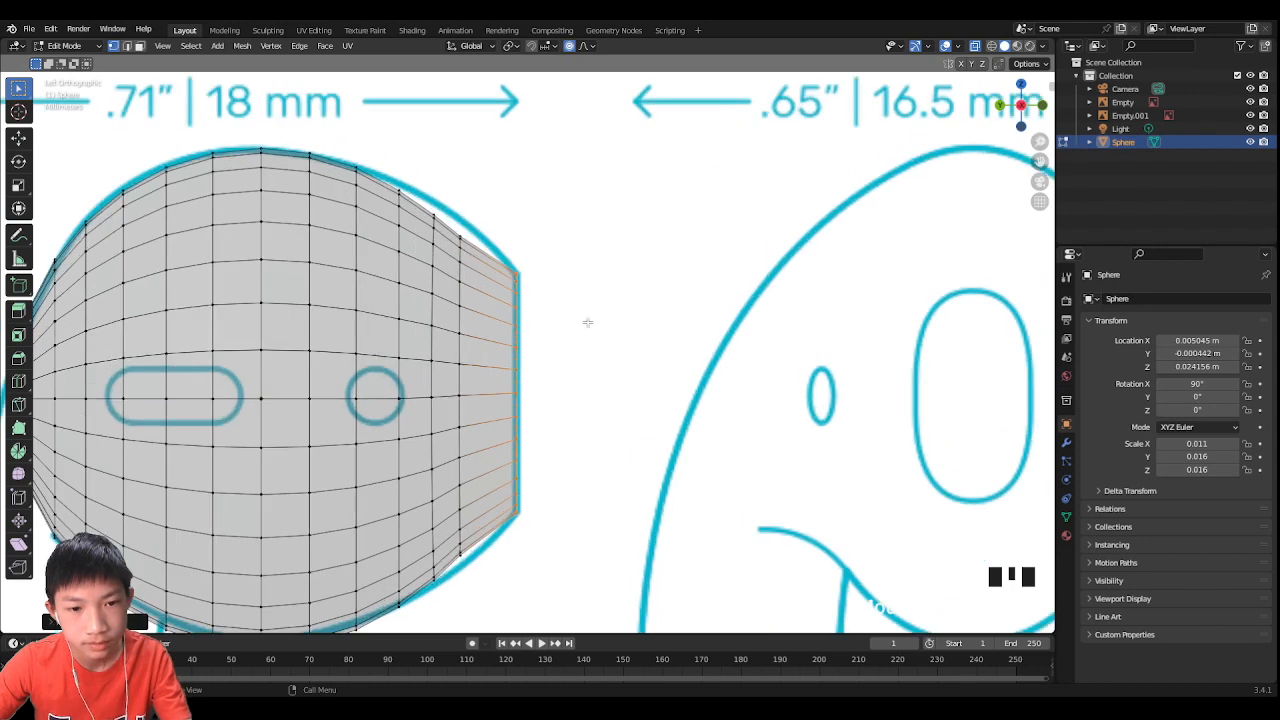
left_click(460, 323, "alt+shift")
key("s")
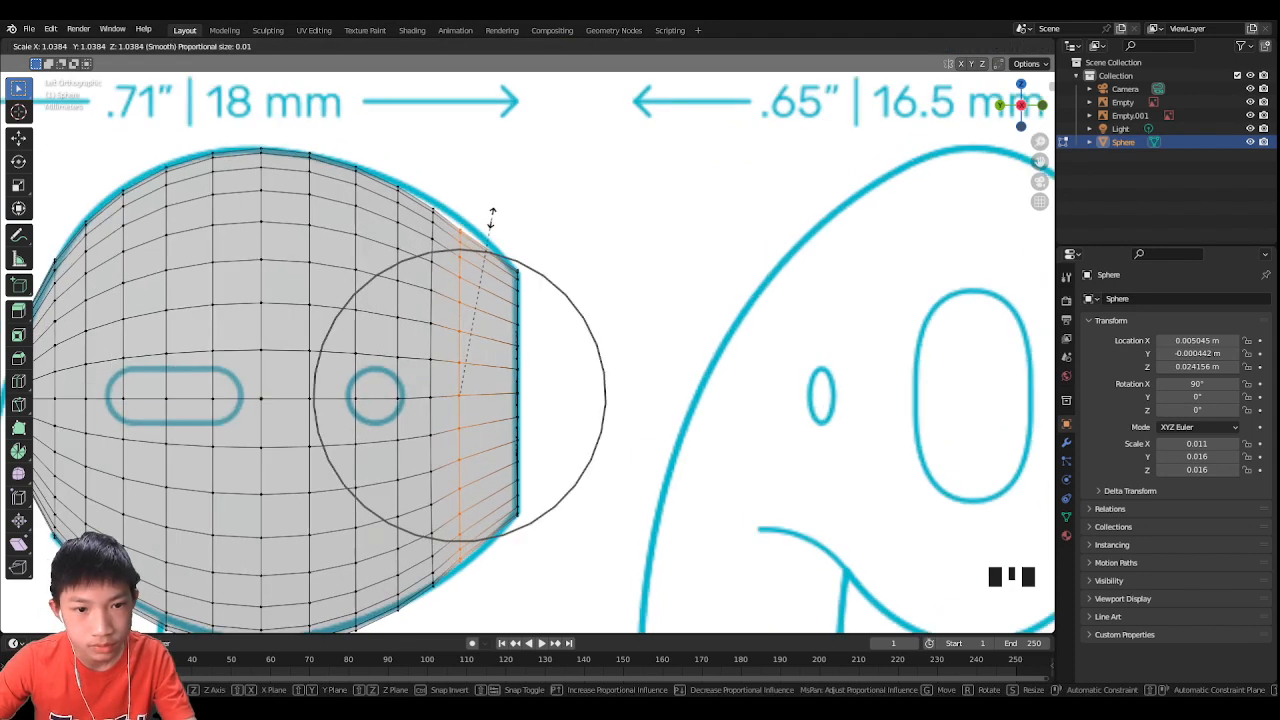
scroll(489, 212, "up", 5)
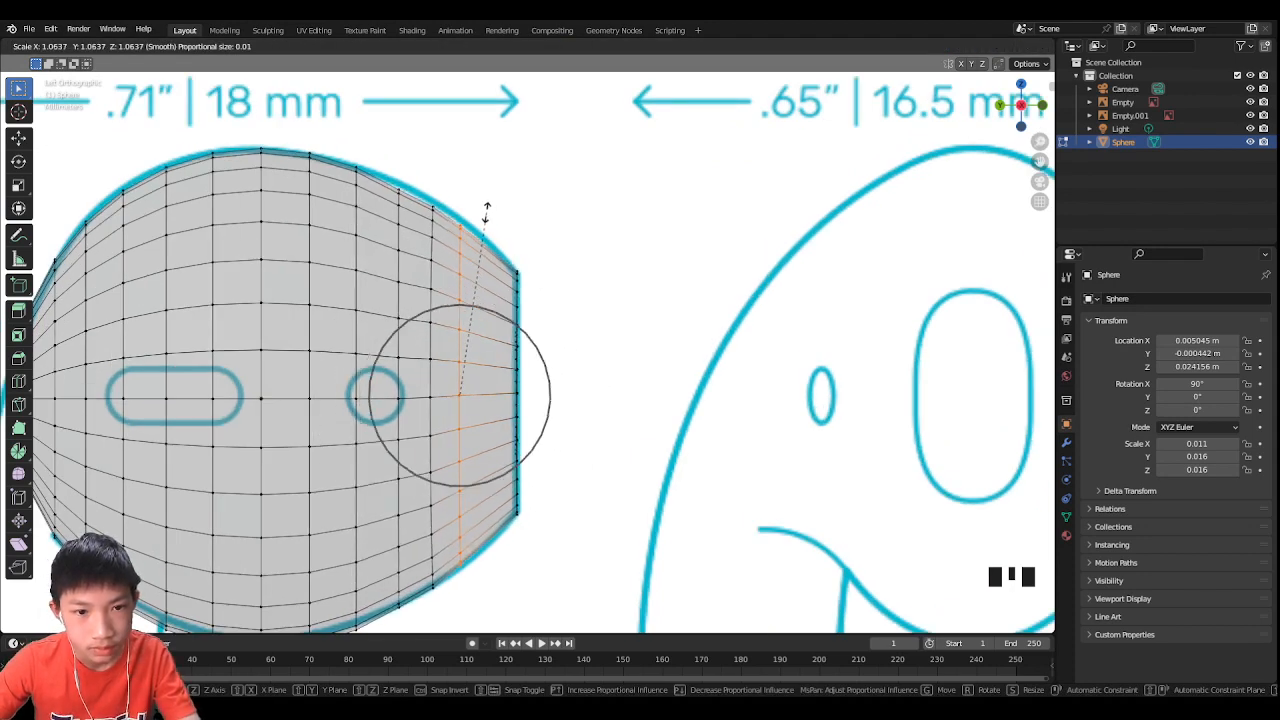
scroll(489, 210, "up", 4)
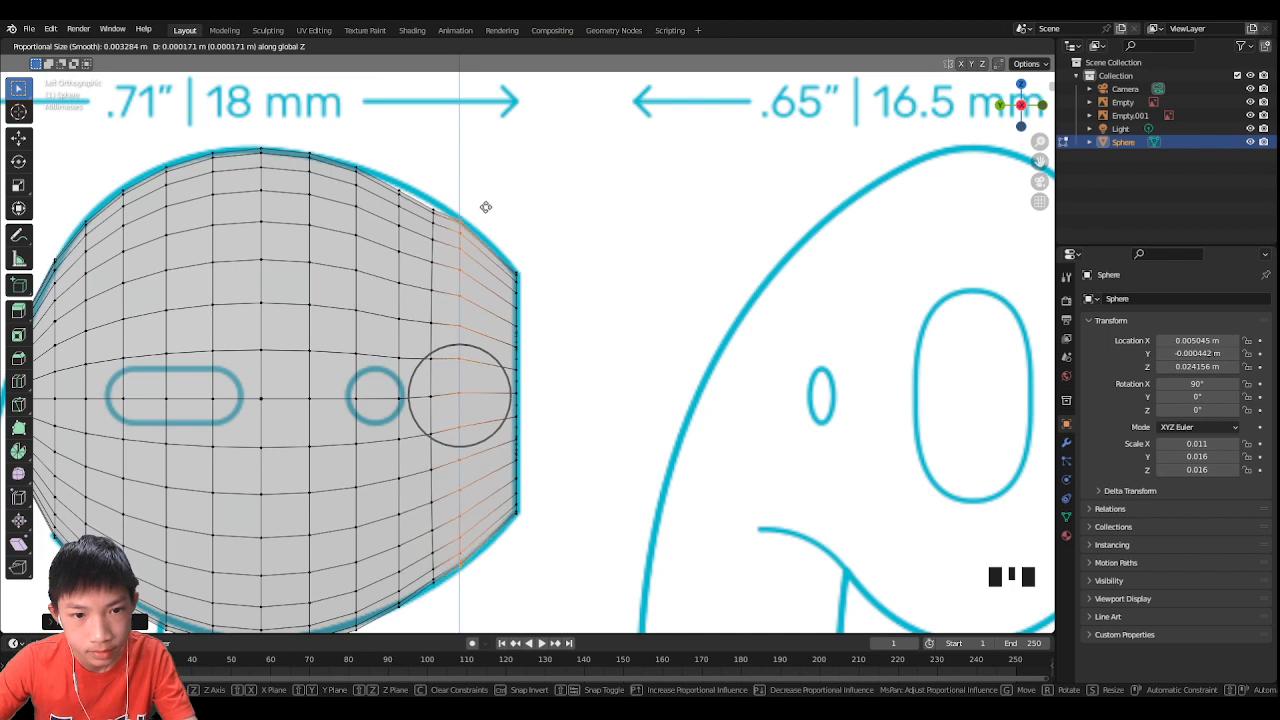
left_click(485, 205)
Step: Scale the next edge loop inward by about 1.04 and again by about 1.01, and raise it about 0.0002 m along Z
left_click(432, 255, "alt")
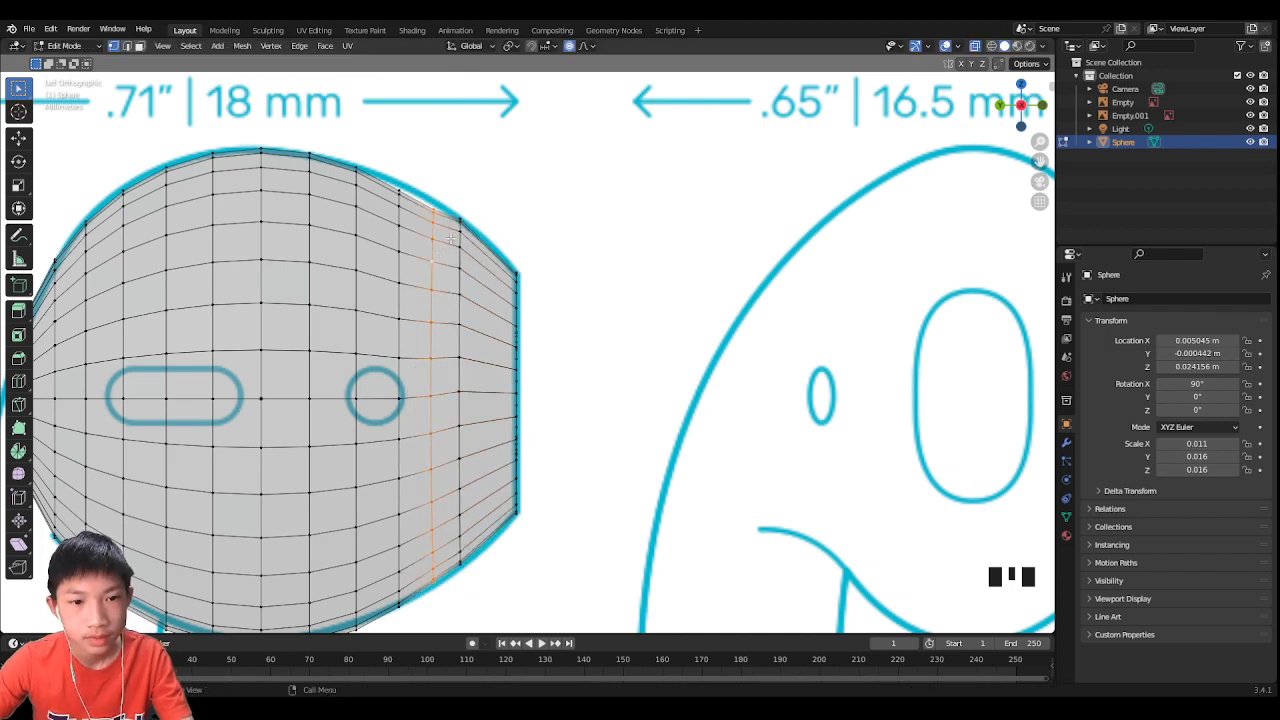
key("s")
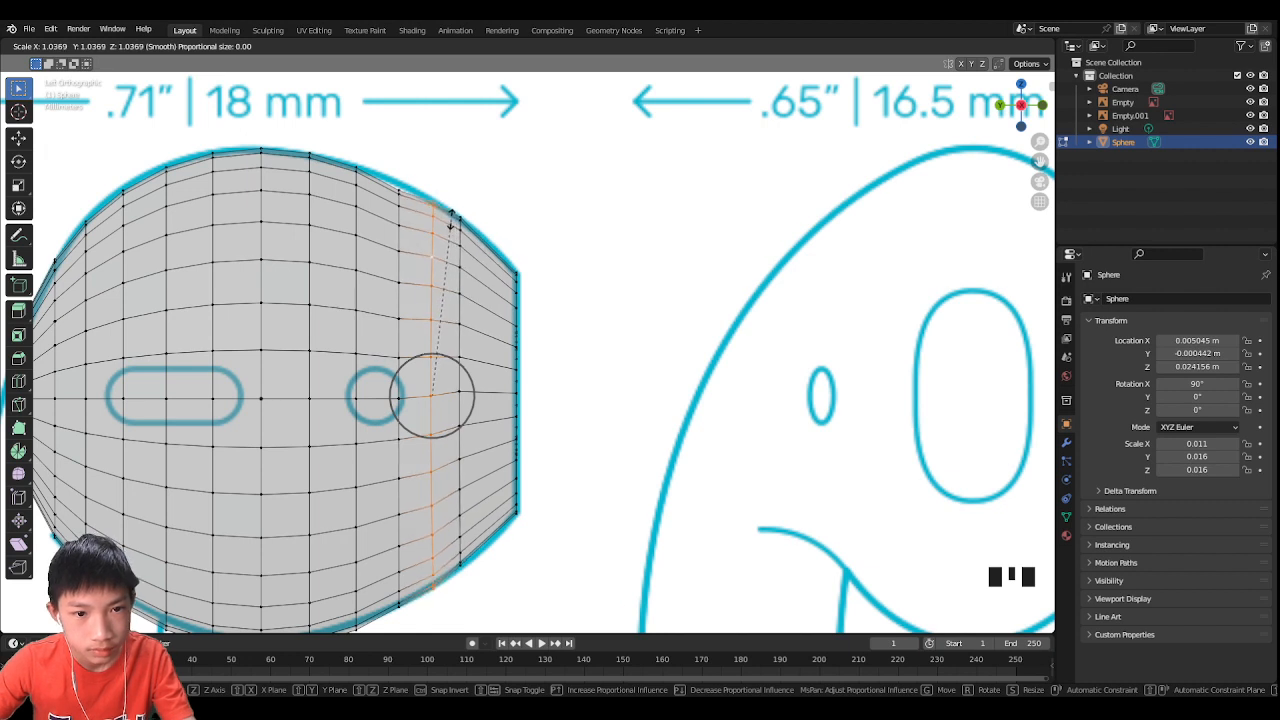
left_click(450, 222)
key("g")
key("z")
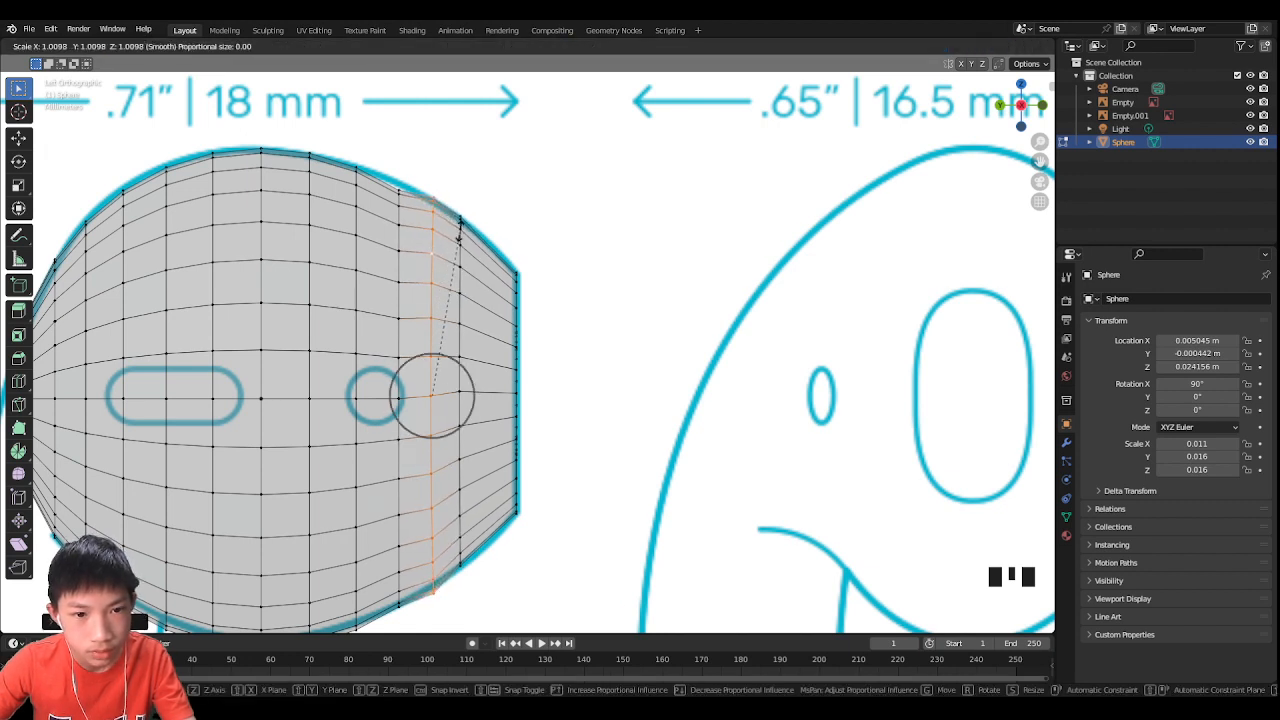
left_click(452, 231)
key("g")
key("z")
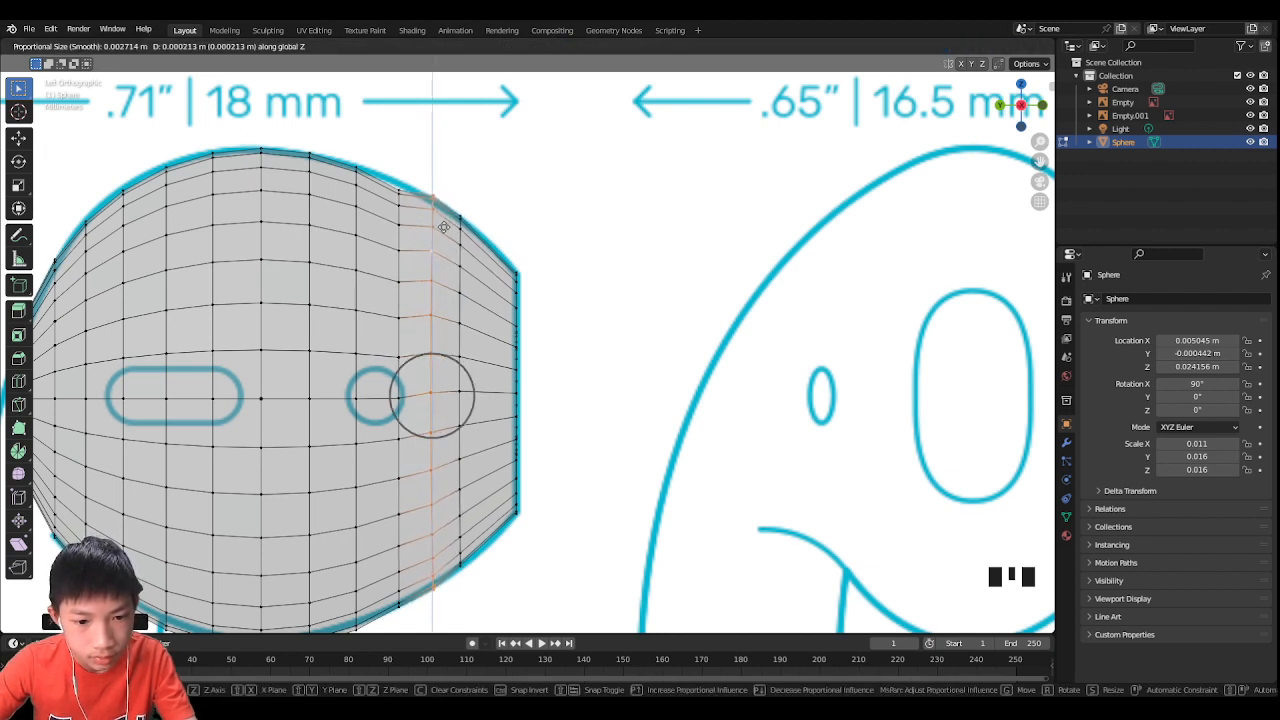
left_click(444, 224)
Step: Lower the same edge loop along Z by about 0.0001 m so its top edge follows the head outline
middle_click_drag(460, 279, 591, 166, "shift")
middle_click_drag(595, 117, 579, 174, "shift")
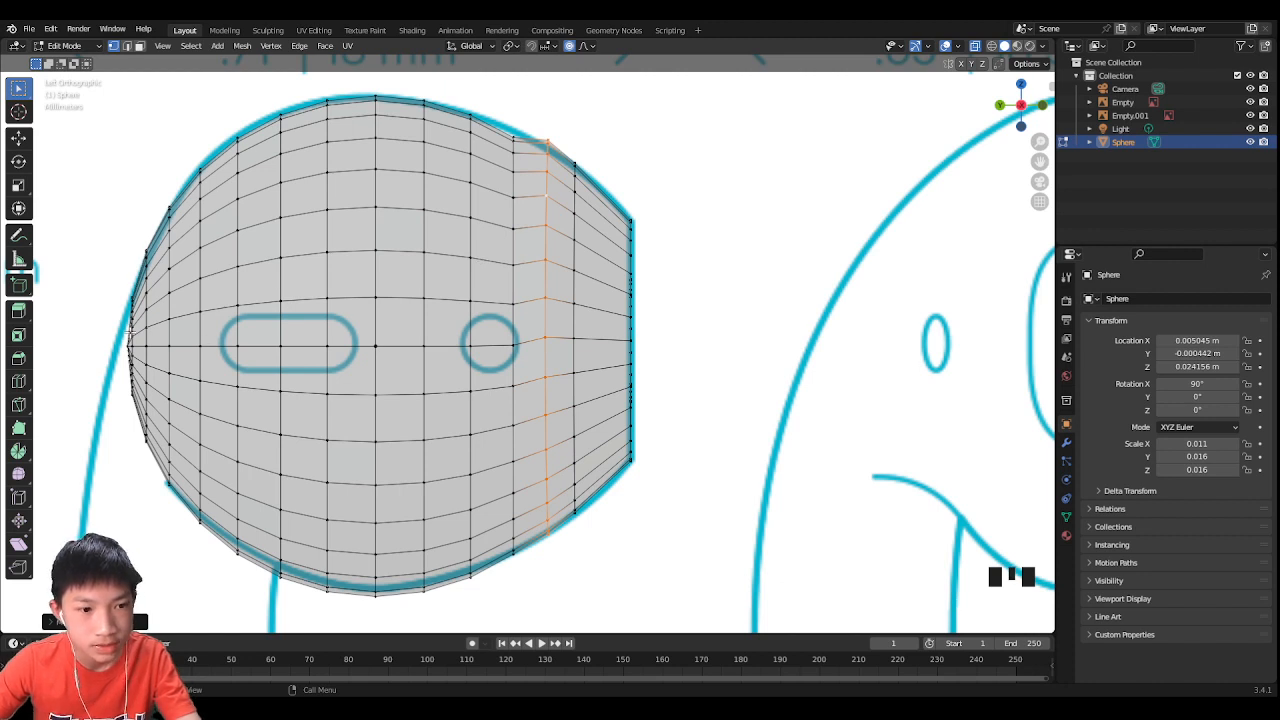
scroll(637, 328, "up", 1)
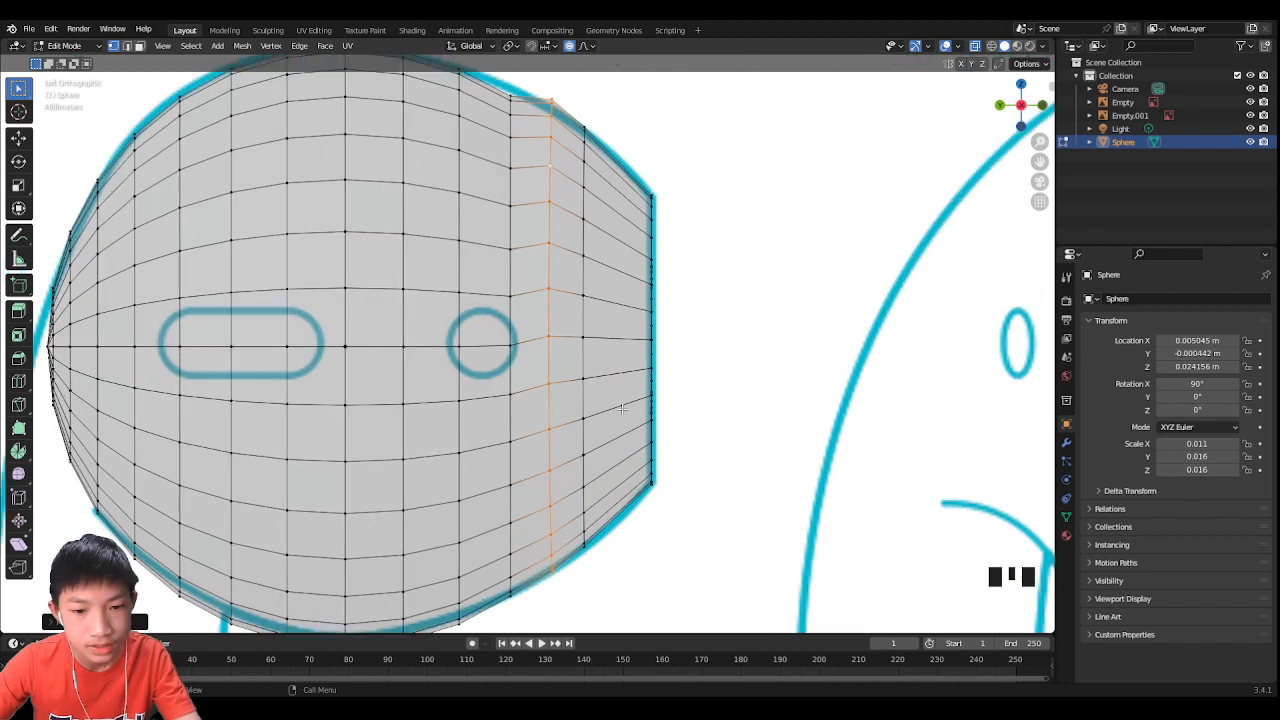
key("s")
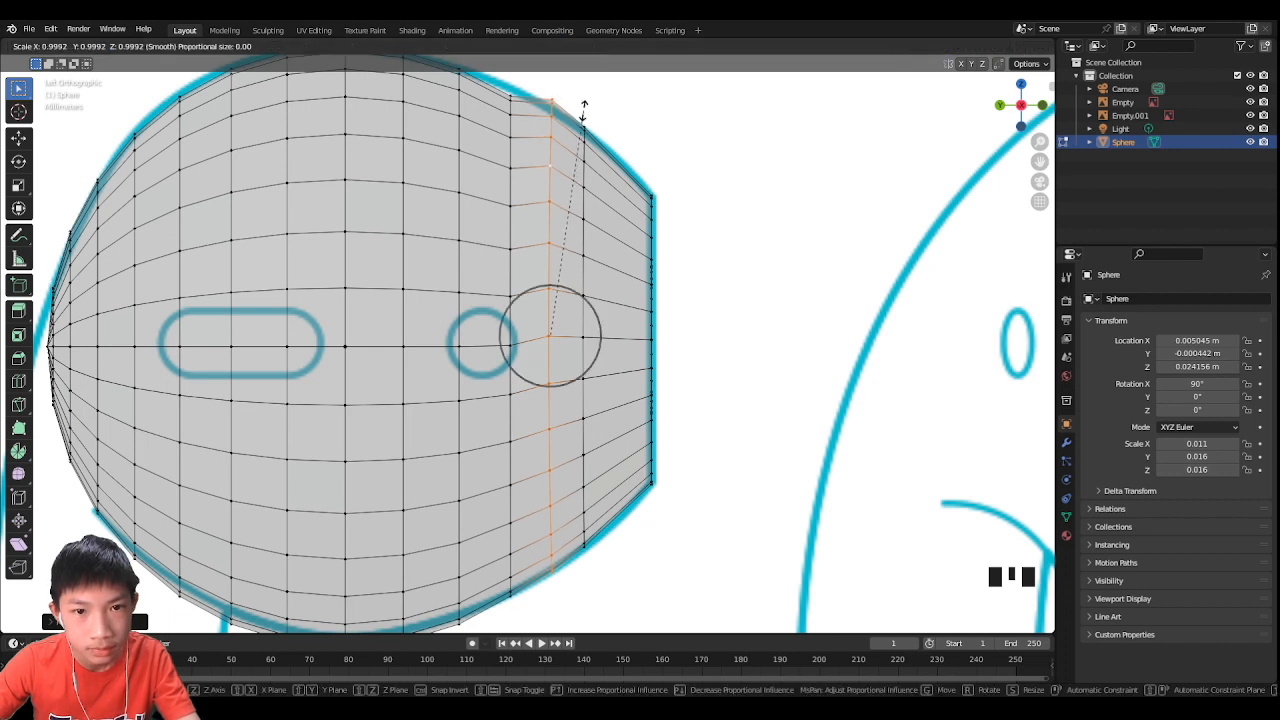
key("g")
key("z")
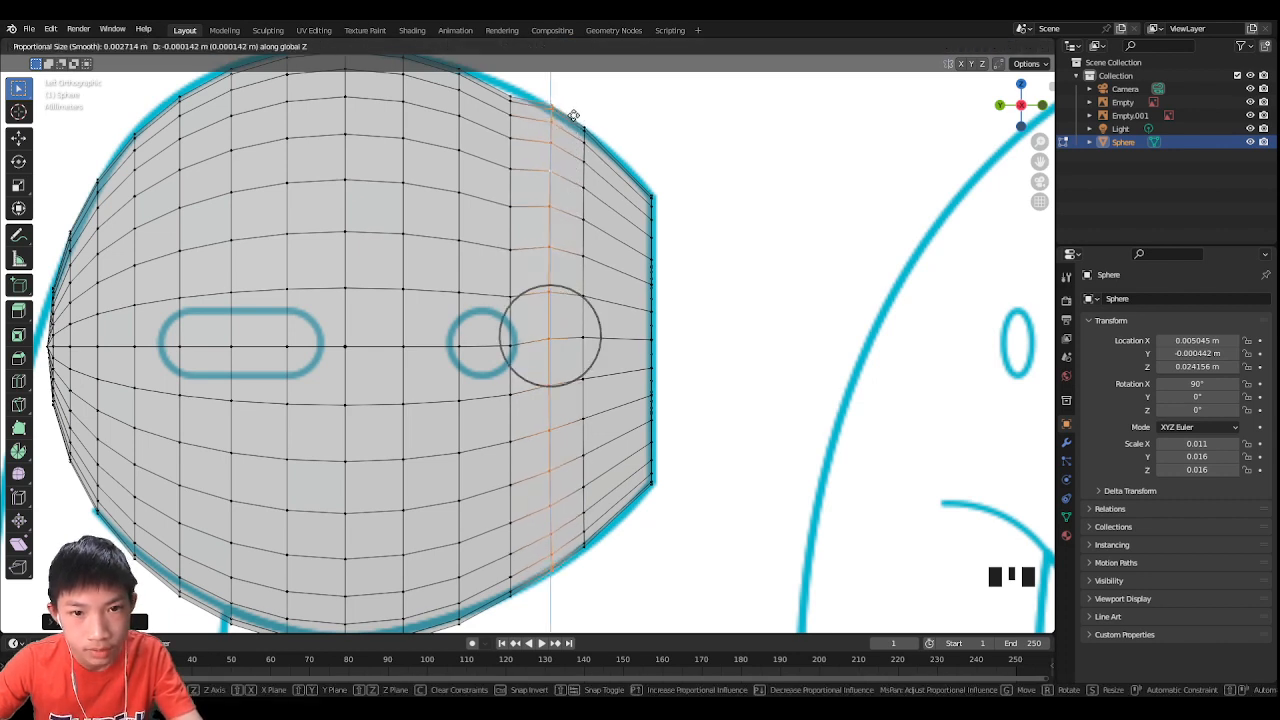
key("Escape")
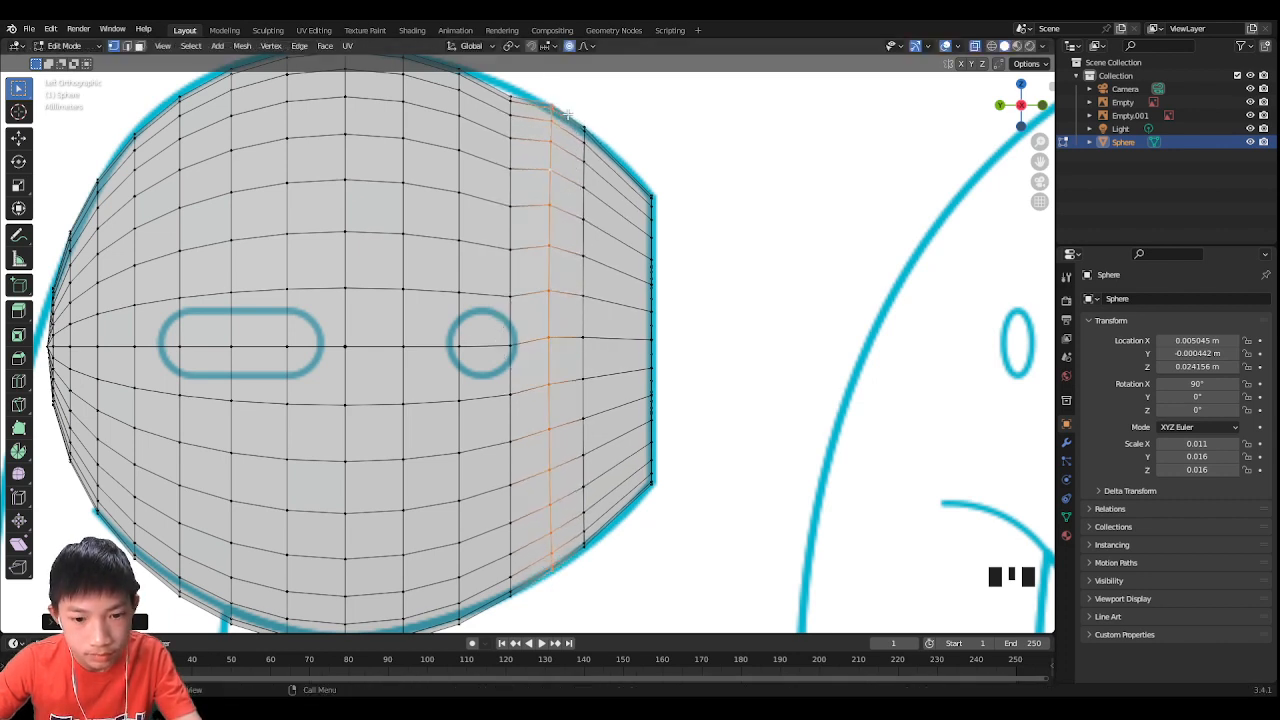
key("s")
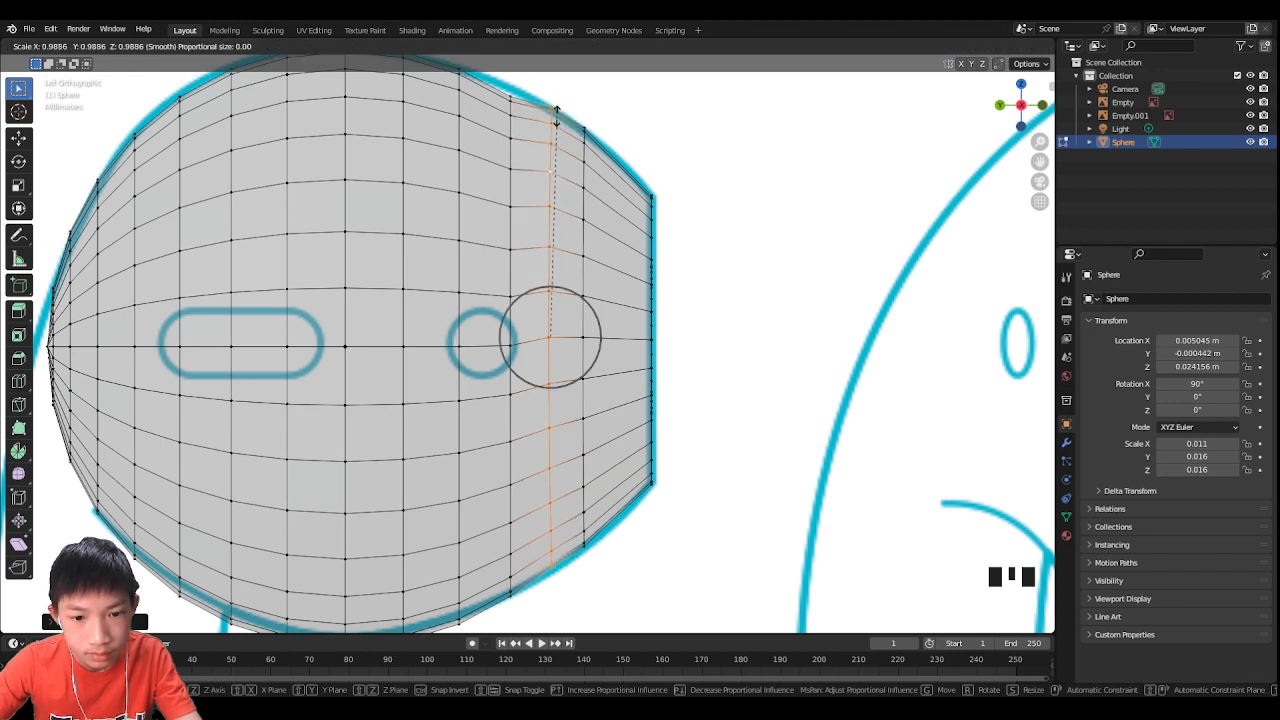
left_click(529, 118)
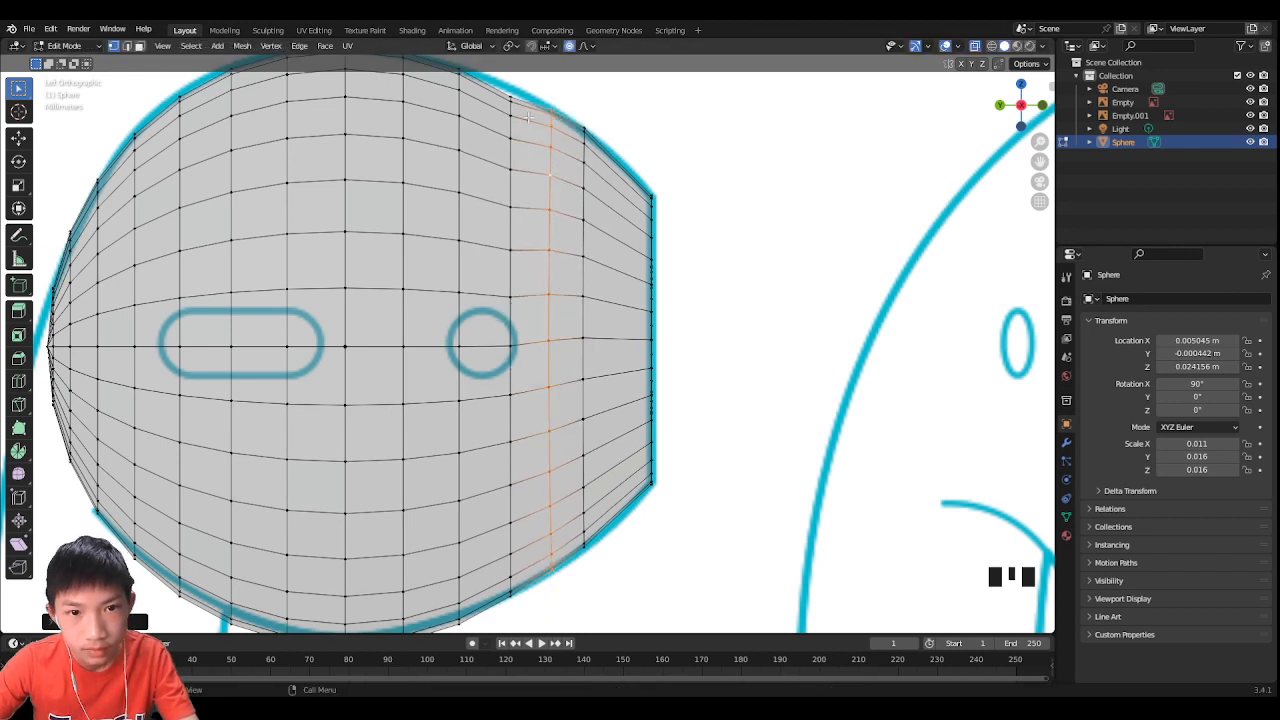
key("ctrl+z")
Step: Fit the next edge loop inward to the head outline, moving it up about 0.00009 m along Z
scroll(529, 118, "down", 2)
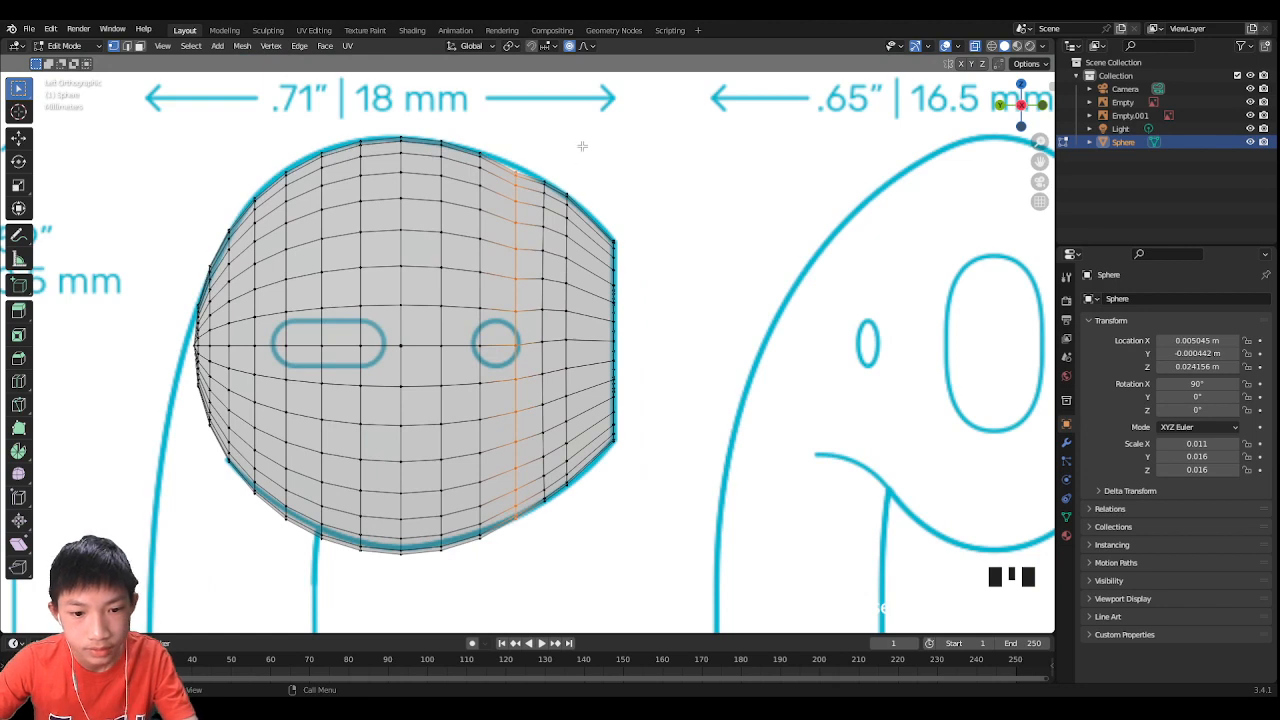
scroll(582, 146, "up", 2)
key("g")
key("z")
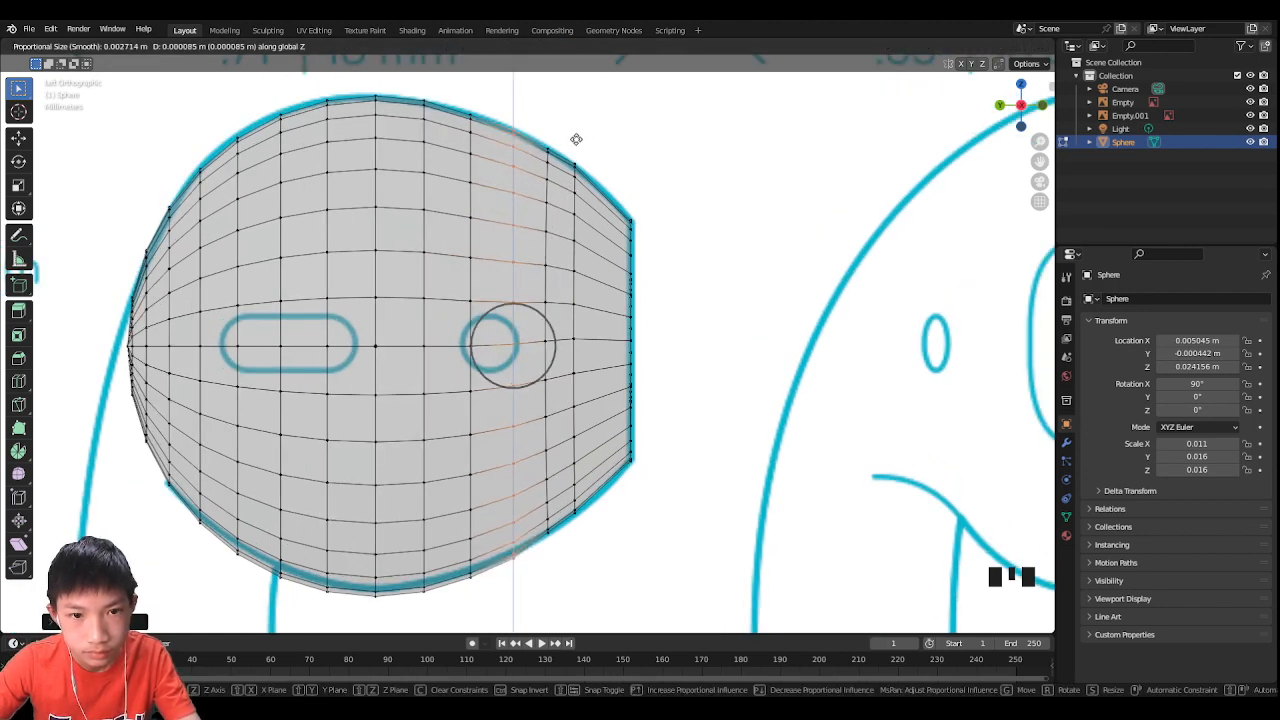
left_click(574, 137)
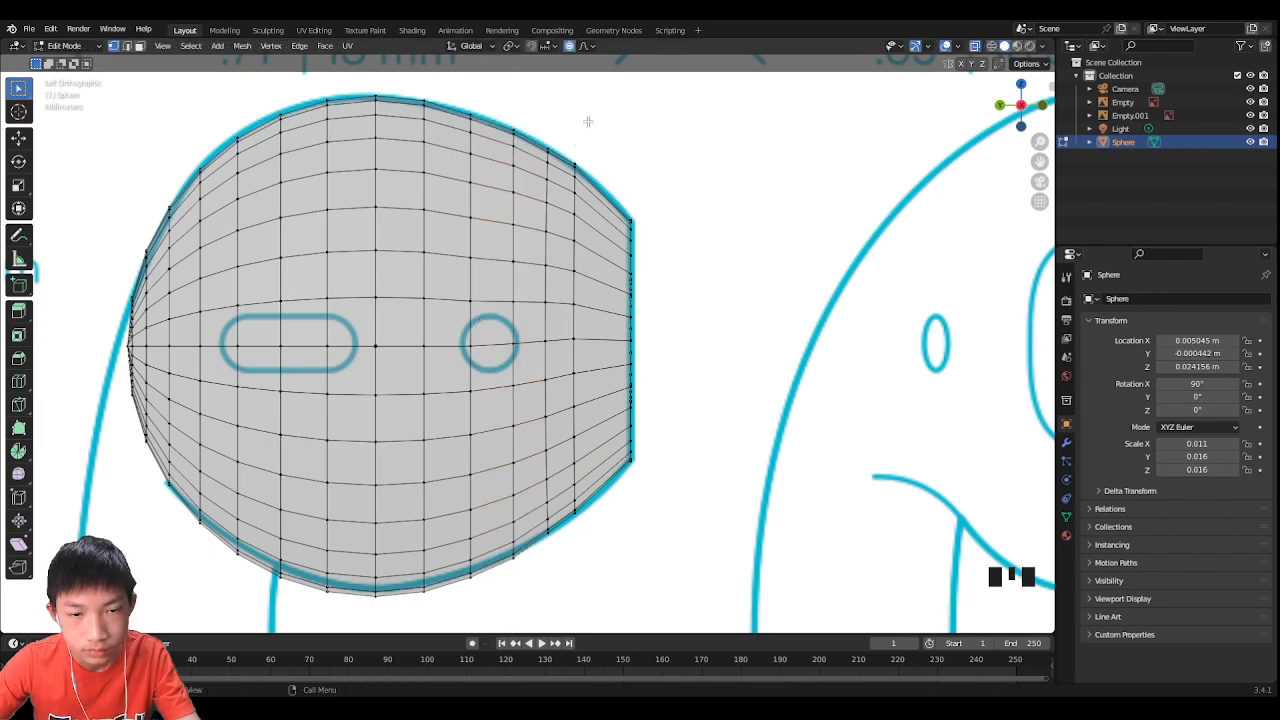
Step: Return to Object Mode and inspect the shaped earbud head in perspective
key("Tab")
scroll(586, 123, "down", 3)
middle_click_drag(586, 130, 552, 170)
key("Tab")
scroll(540, 185, "down", 2)
key("Tab")
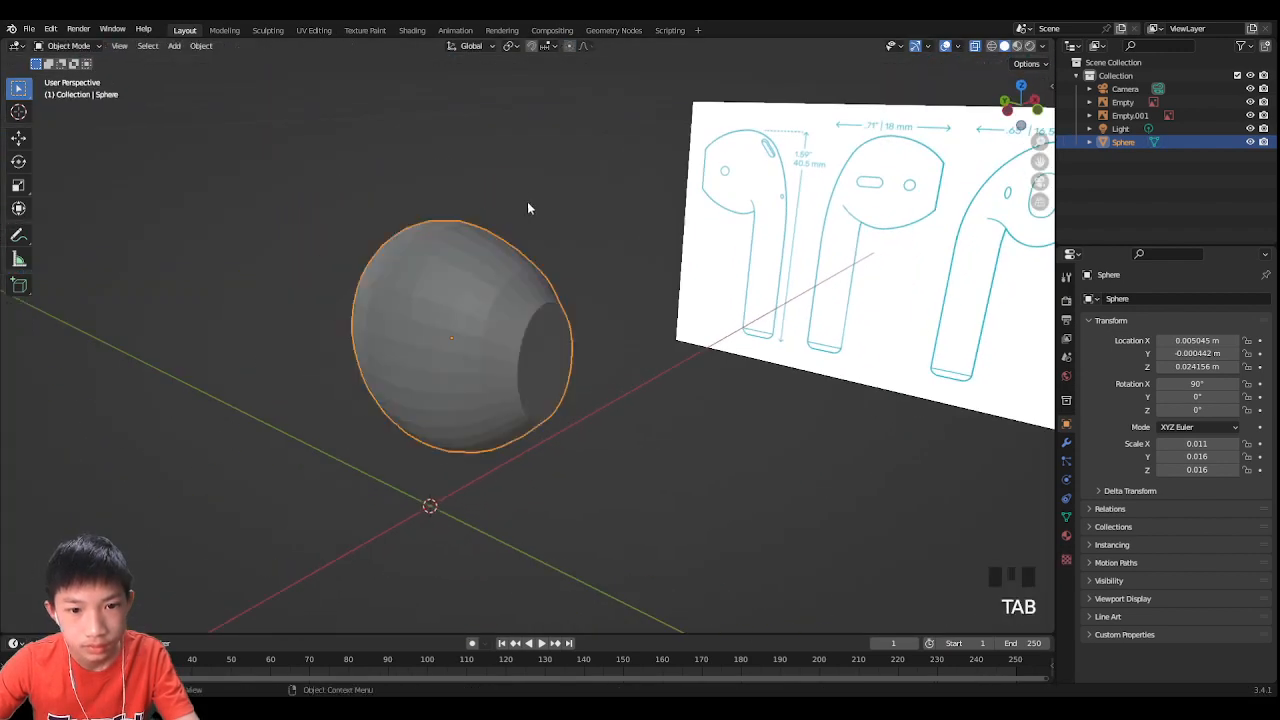
Step: Examine the earbud head's surface and flattened end from several angles
scroll(535, 223, "up", 2)
key("Tab")
key("Tab")
scroll(535, 242, "up", 3)
middle_click_drag(535, 242, 668, 206)
scroll(640, 222, "down", 2)
key("Tab")
key("Tab")
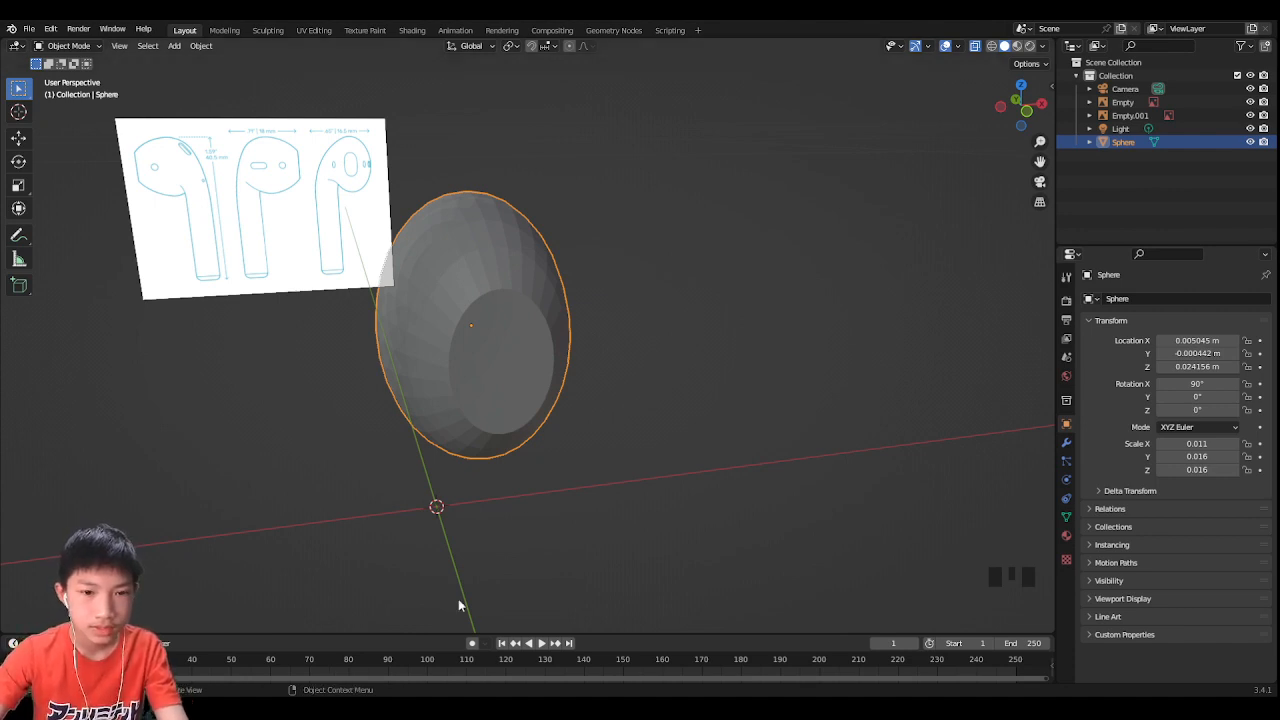
scroll(576, 345, "up", 3)
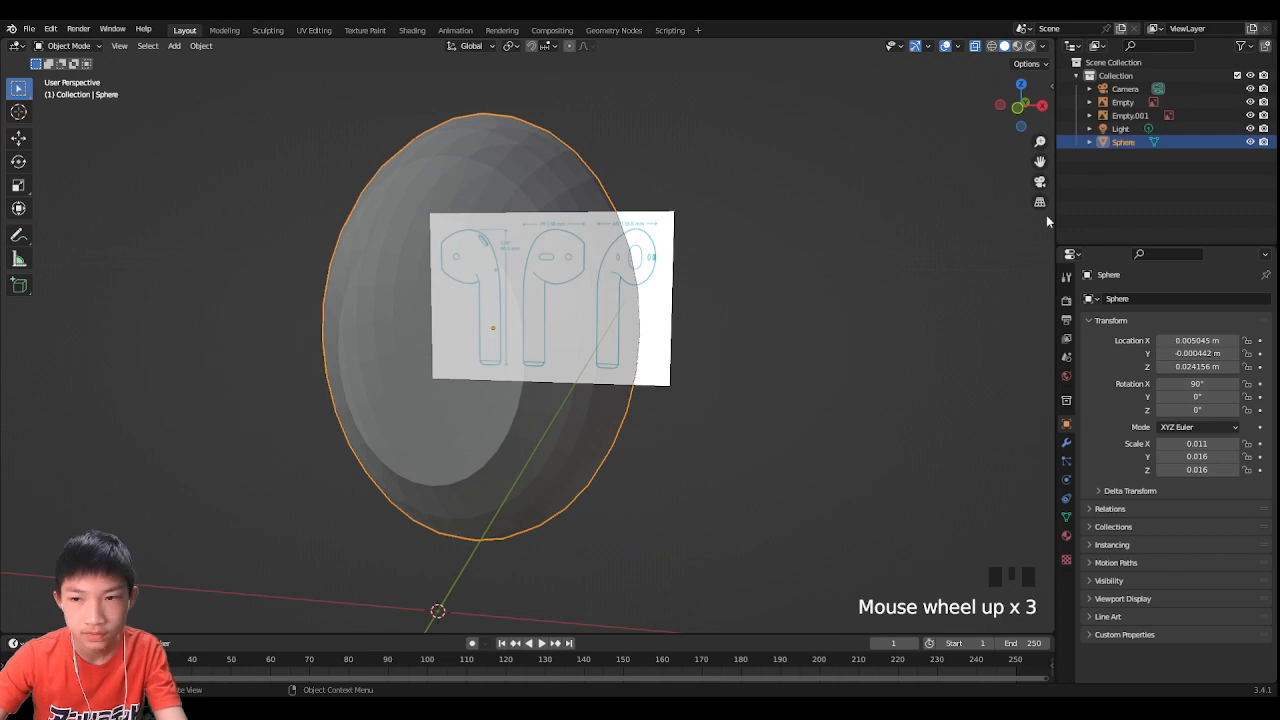
Step: Align to the front view, turn off X-ray and open the sphere in Edit Mode
left_click(1019, 107)
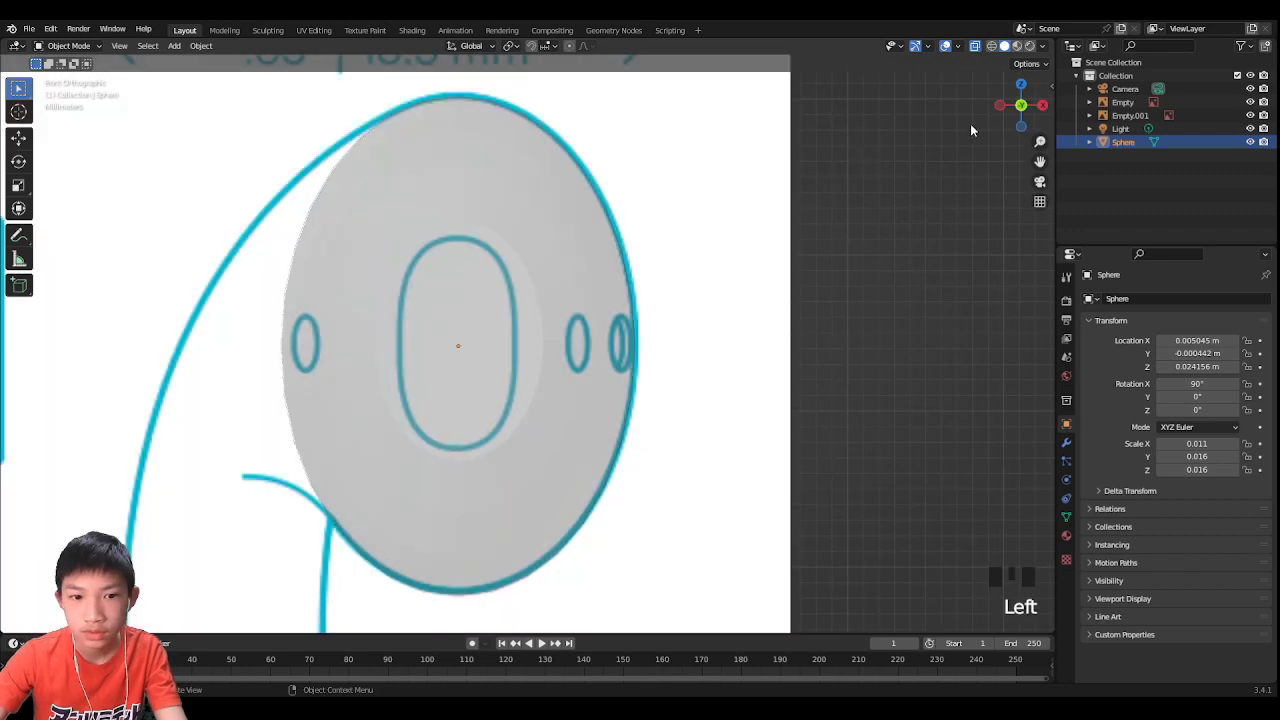
left_click(975, 47)
key("Tab")
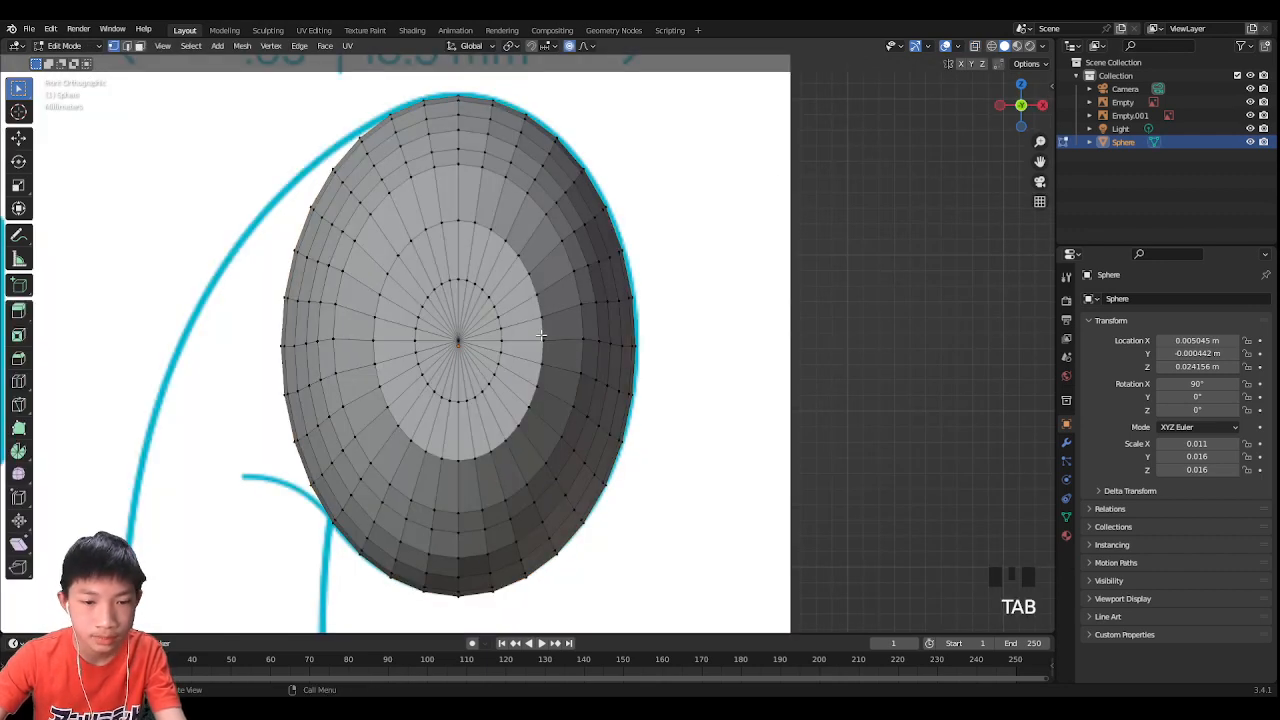
Step: Select the middle edges on both sides of the flattened face's rim and scale them inward to about 0.886 with a reduced proportional radius
left_click(541, 335)
key("1")
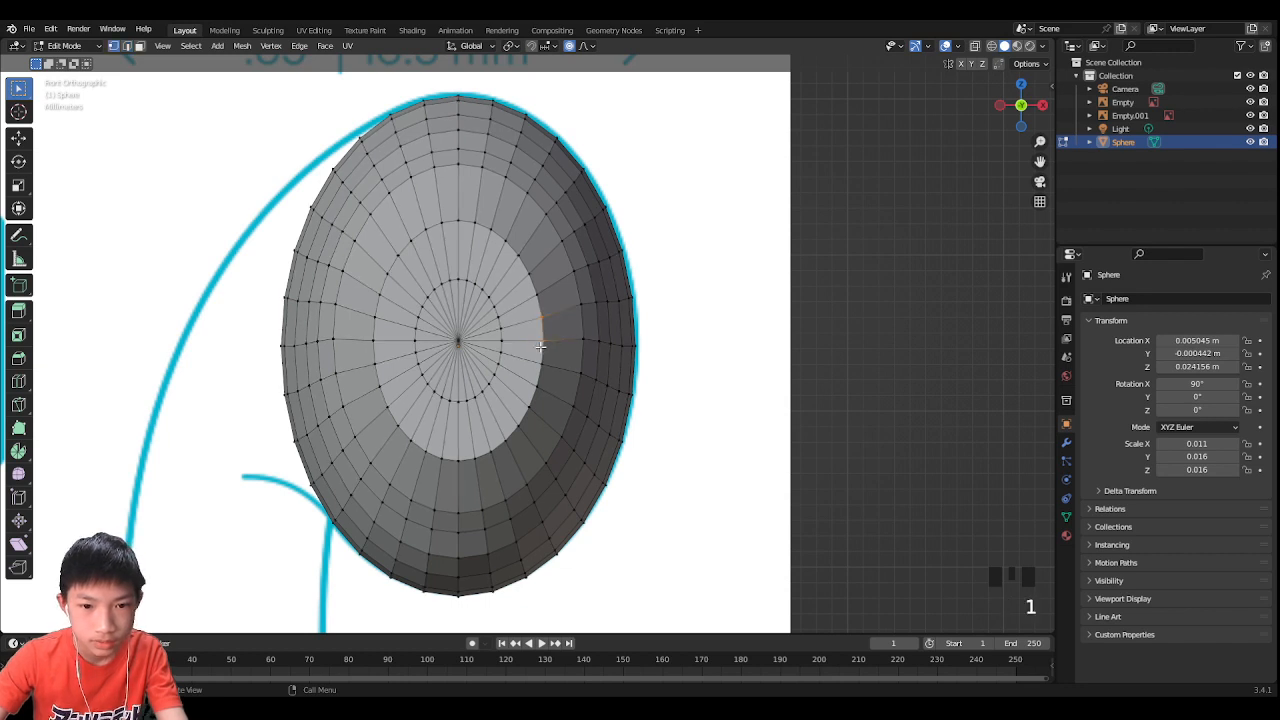
left_click(545, 348)
left_click(544, 351, "shift")
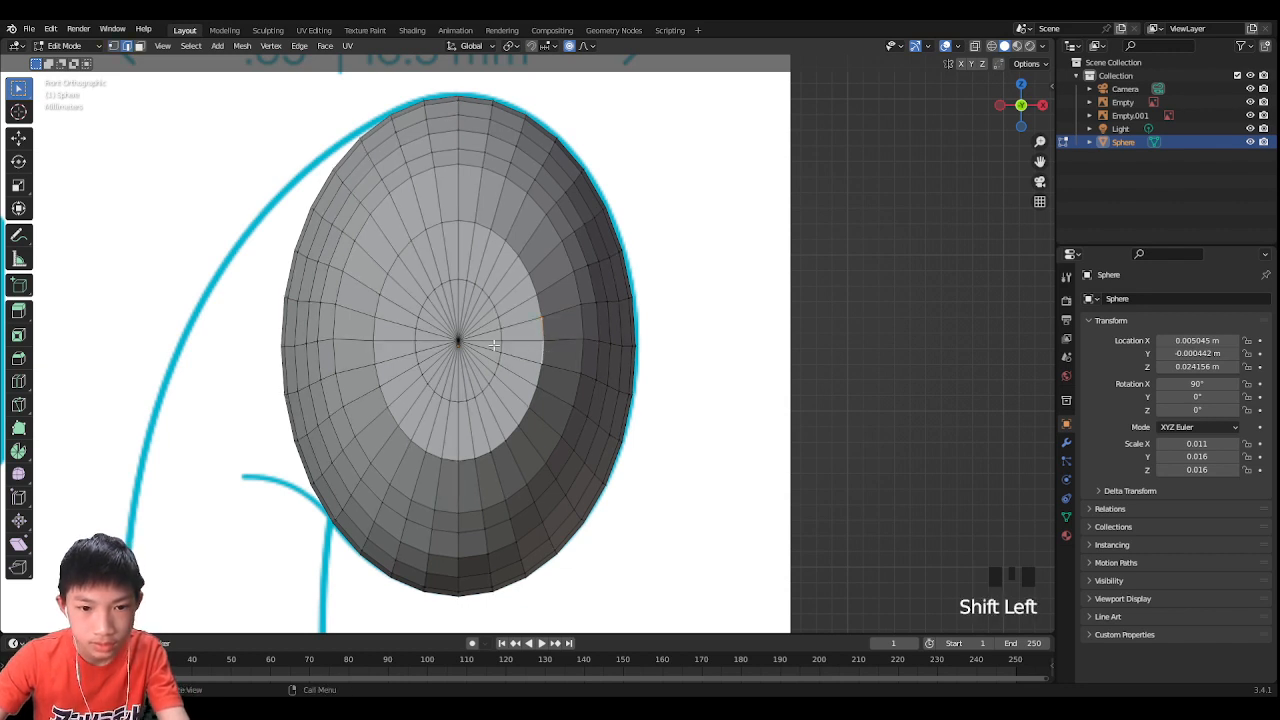
left_click(376, 348, "shift")
left_click(376, 348, "shift")
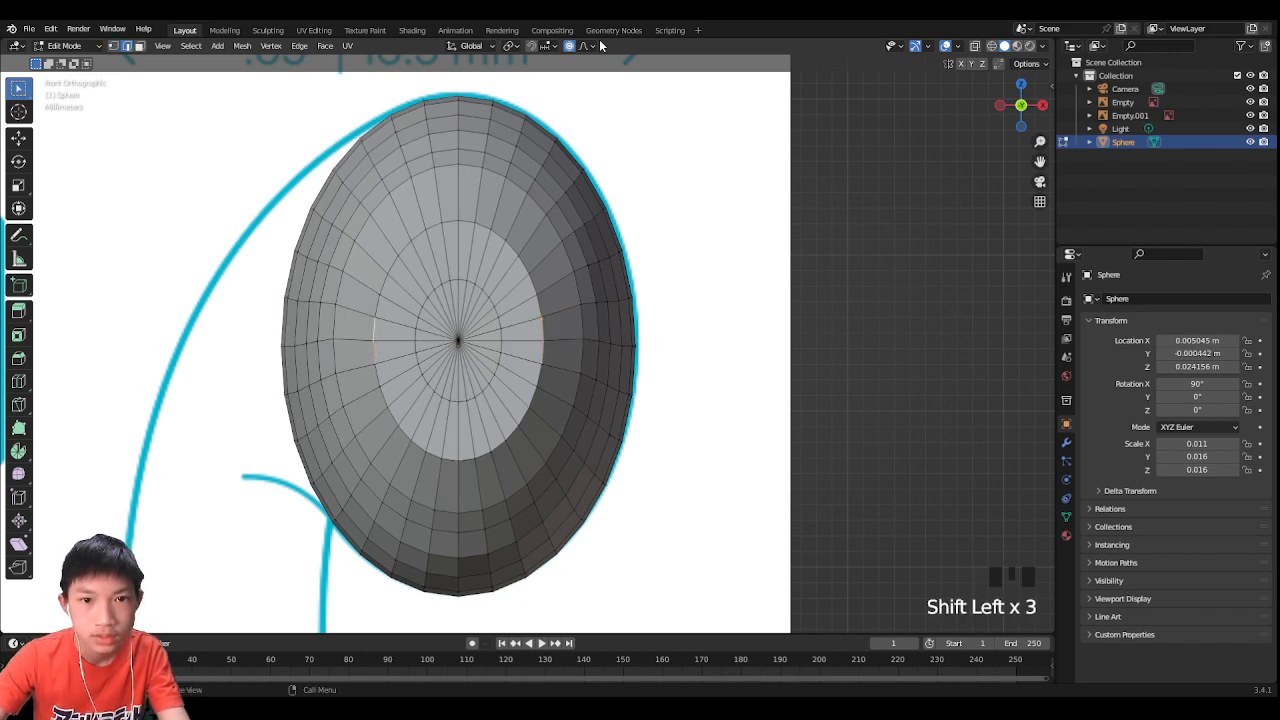
key("s")
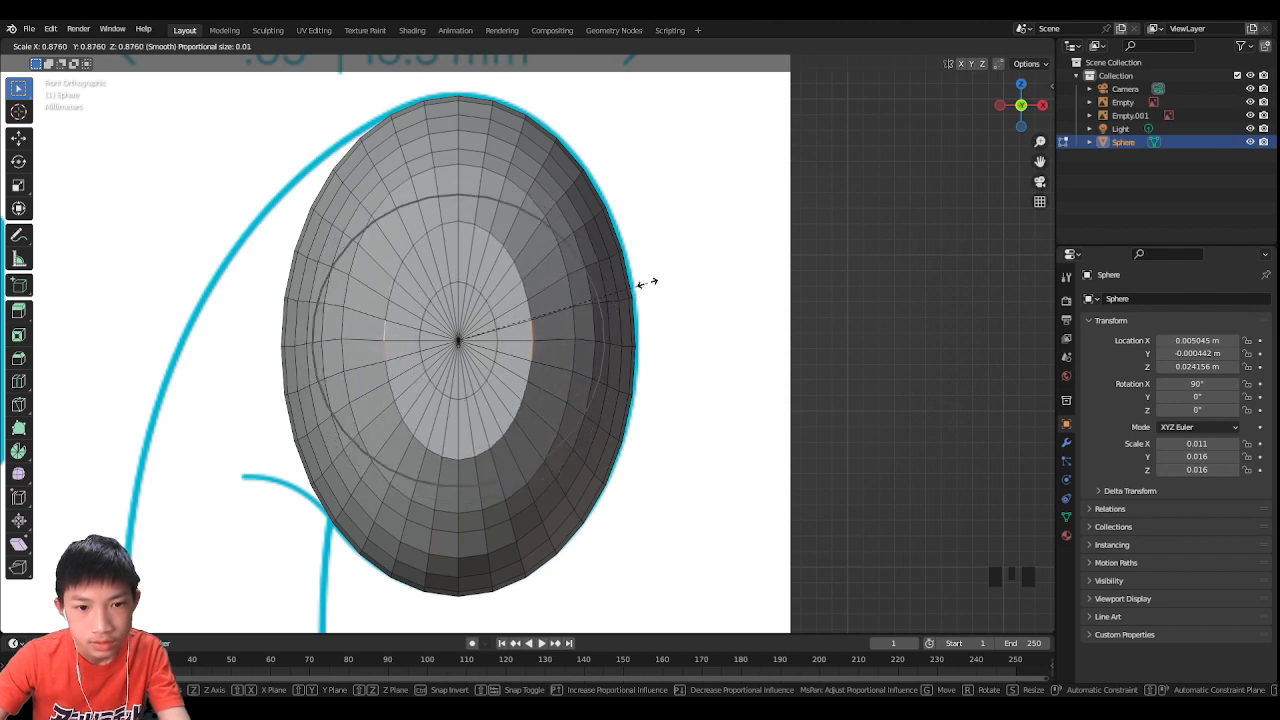
scroll(648, 284, "down", 8)
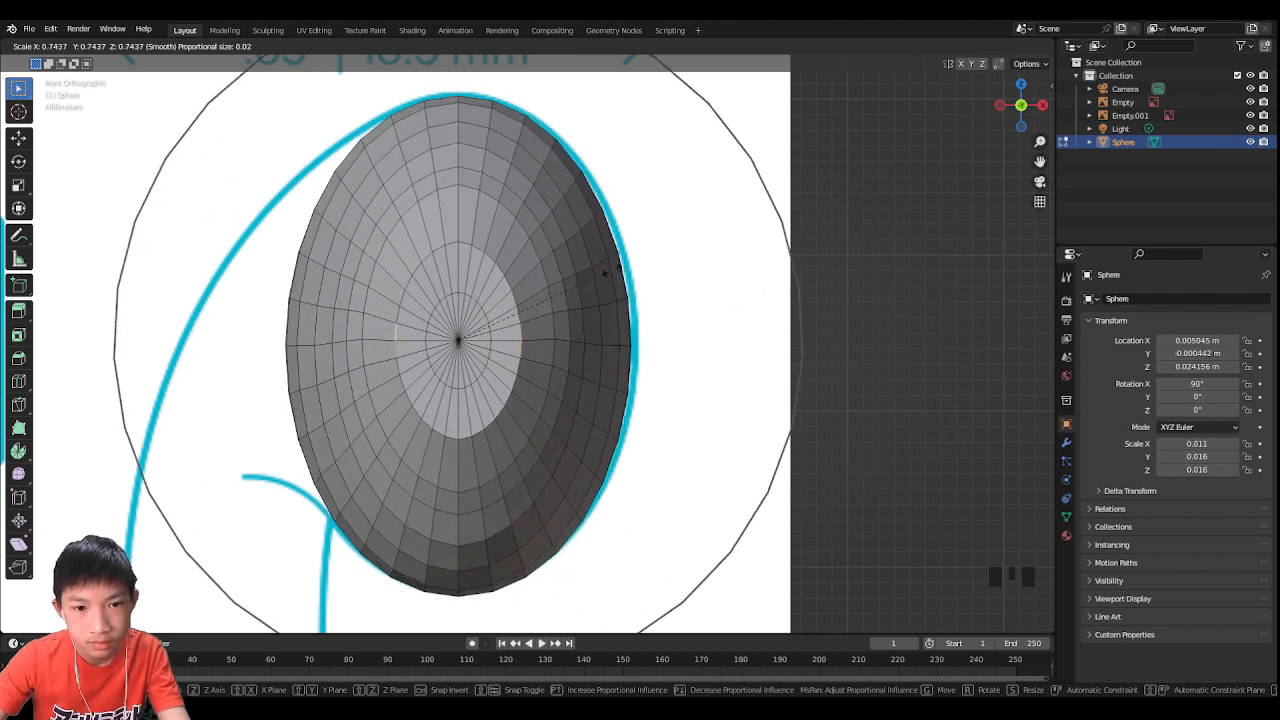
scroll(685, 262, "up", 6)
scroll(680, 262, "up", 3)
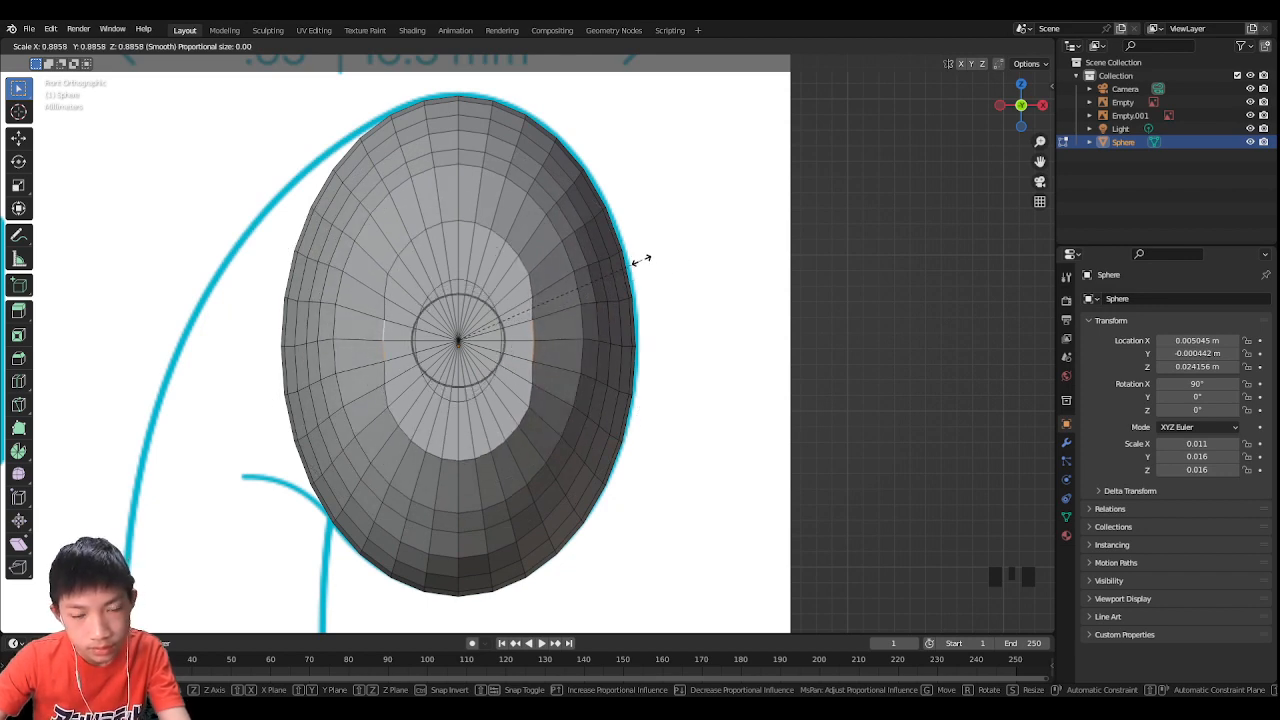
left_click(640, 260)
Step: Select the middle vertex on each side of the face's rim and scale the pair to about 0.977 with a smaller proportional radius
scroll(552, 303, "up", 2)
key("1")
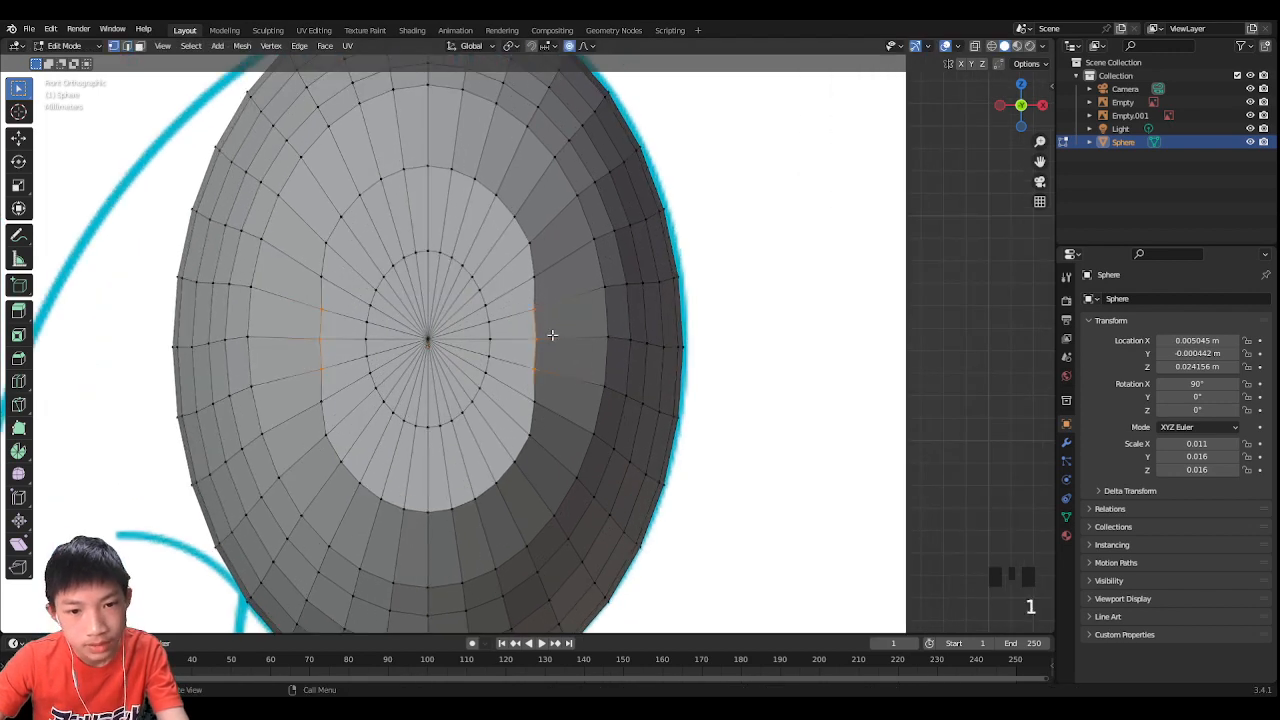
left_click(535, 336)
left_click(325, 340, "shift")
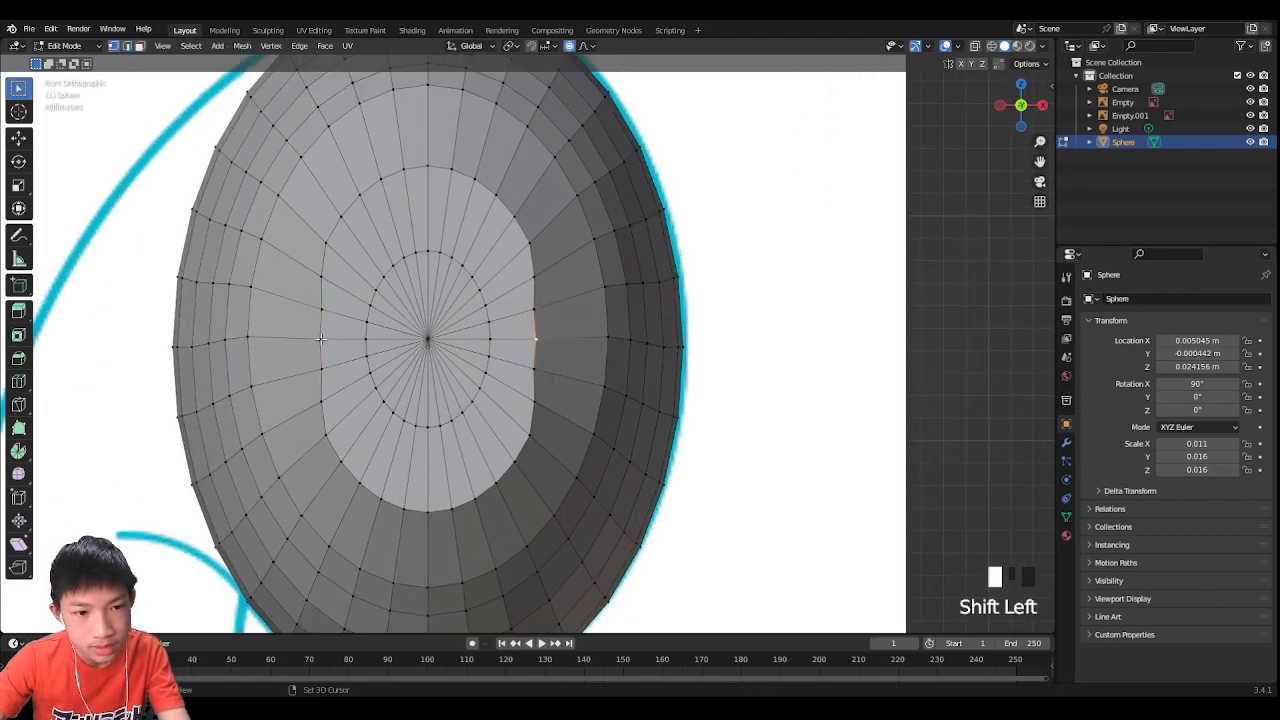
key("s")
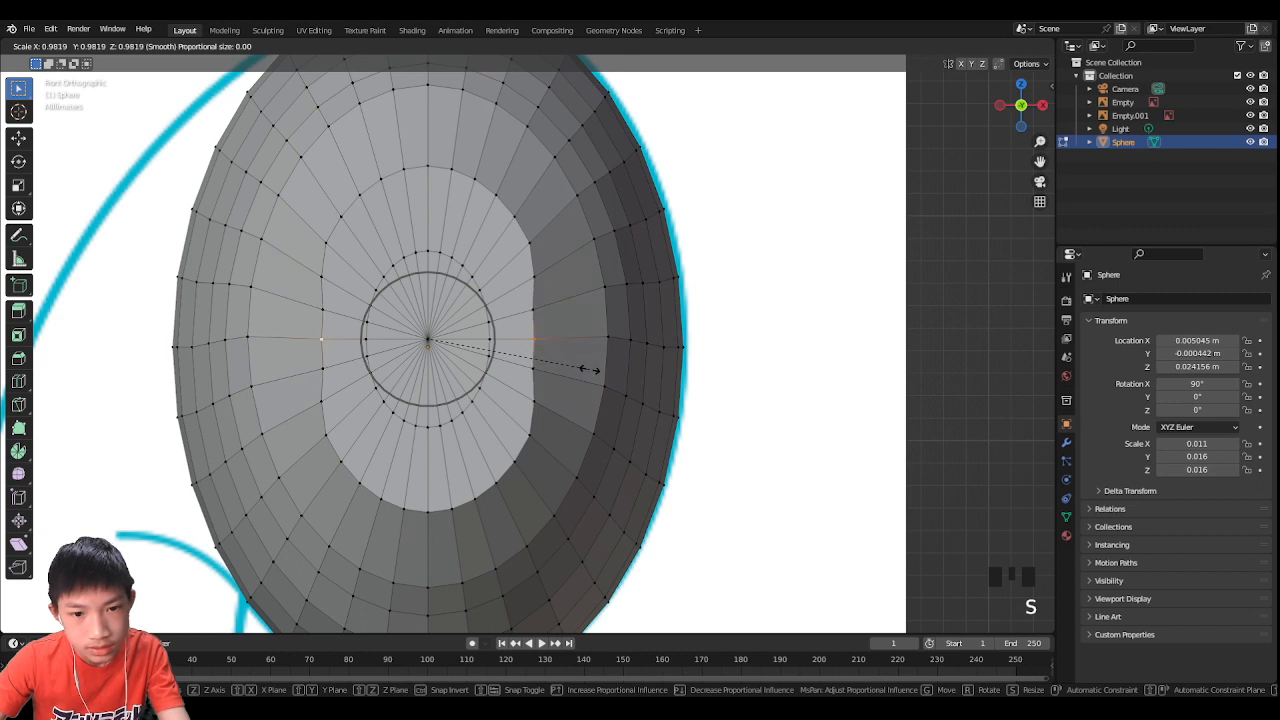
scroll(588, 370, "up", 2)
scroll(590, 371, "up", 2)
scroll(590, 371, "up", 3)
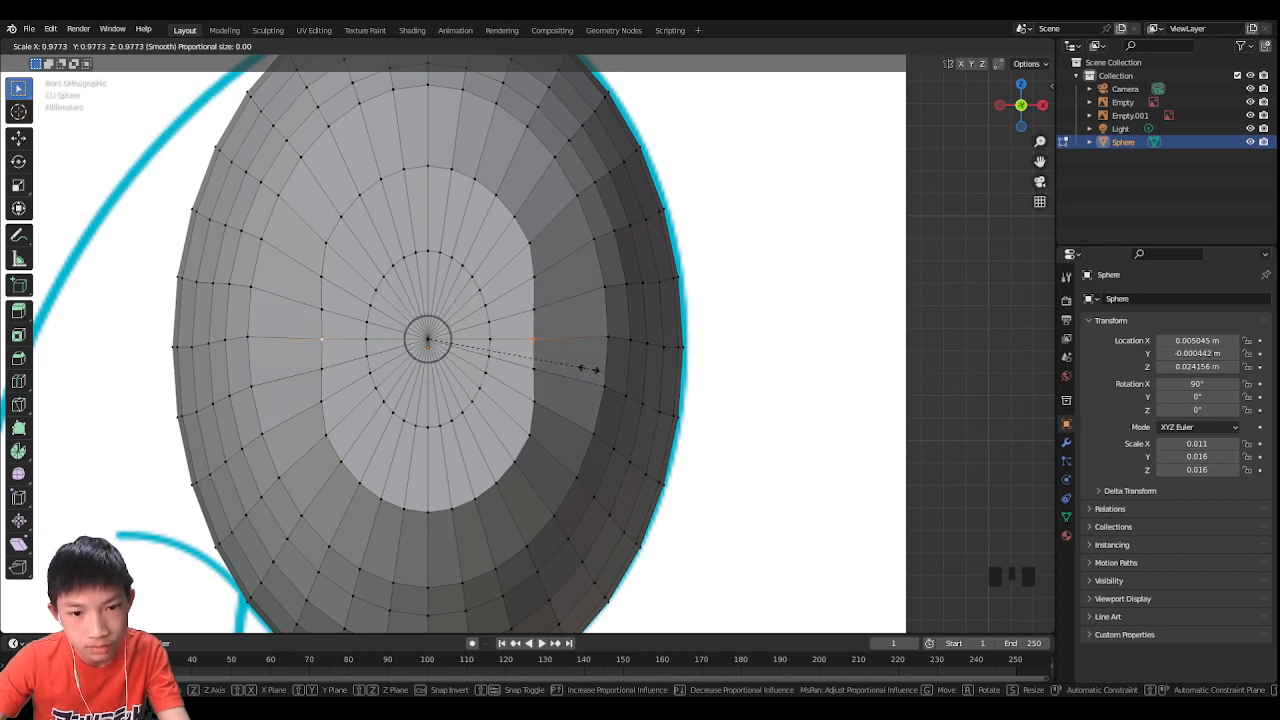
left_click(588, 370)
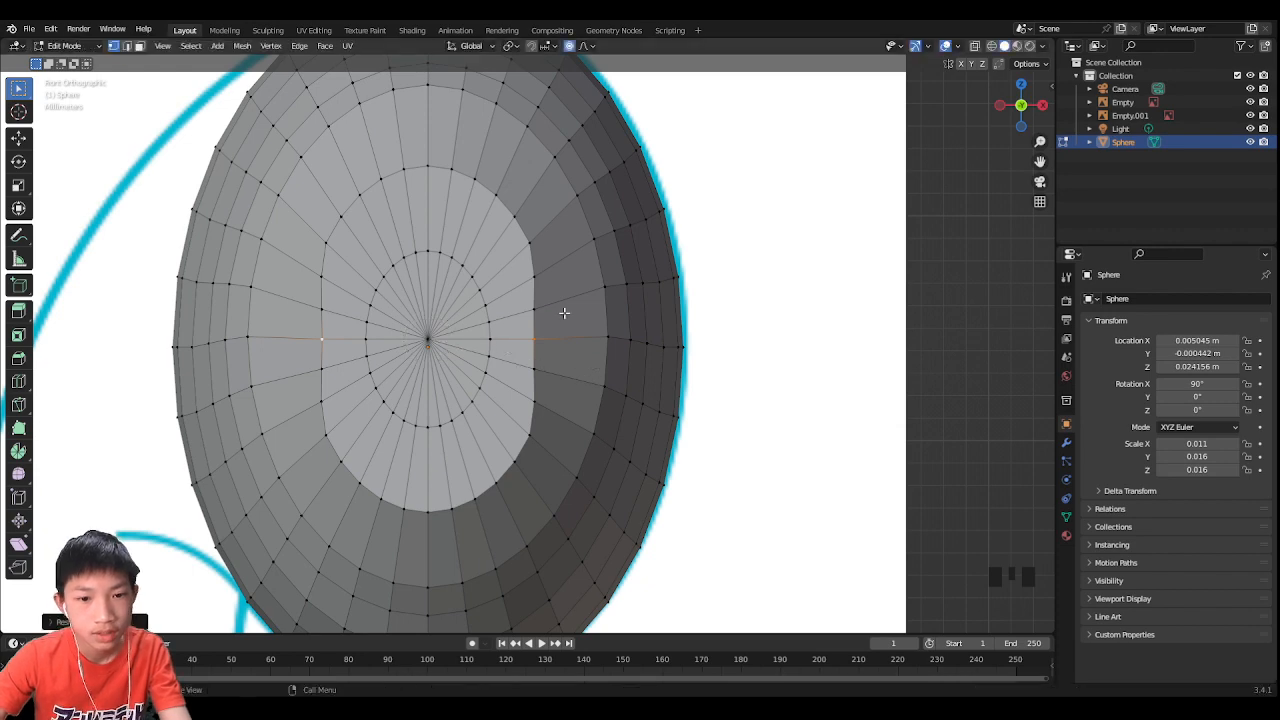
Step: Select the two middle edges on each side of the face's rim and scale them outward by about 1.01
scroll(540, 314, "up", 2)
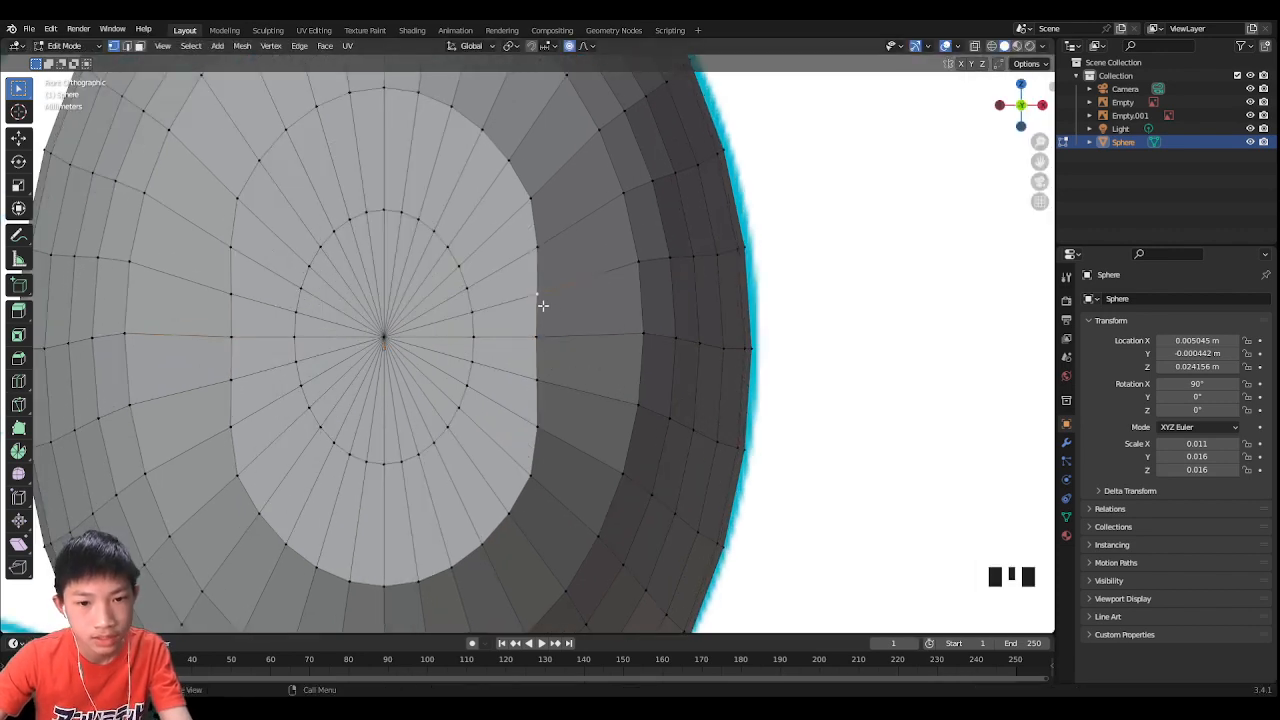
key("2")
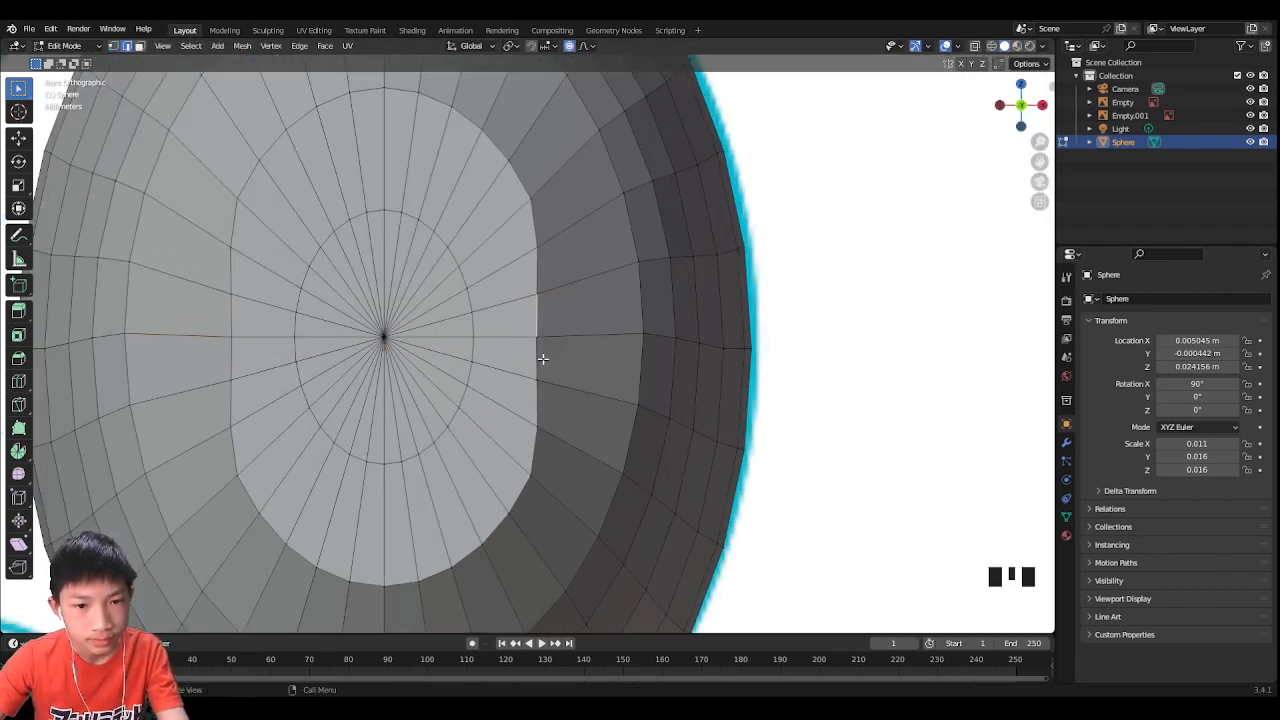
scroll(534, 314, "up", 1)
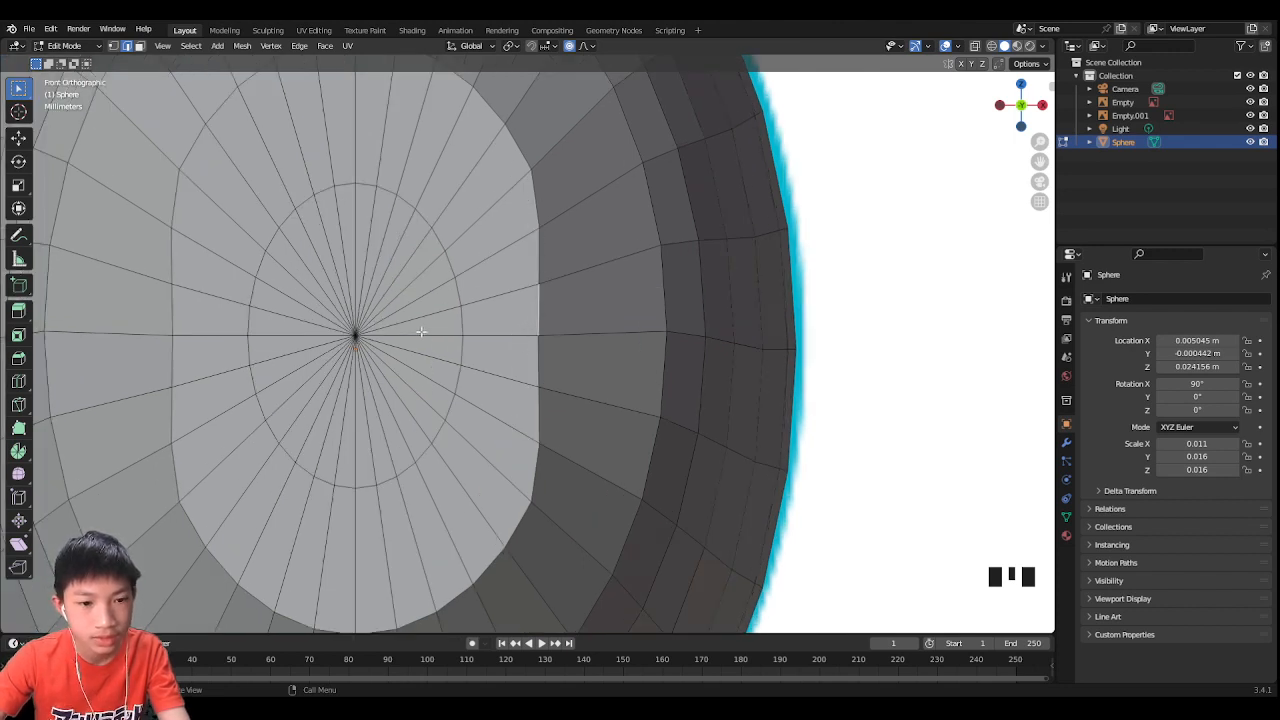
left_click(532, 360, "shift")
scroll(530, 356, "down", 1)
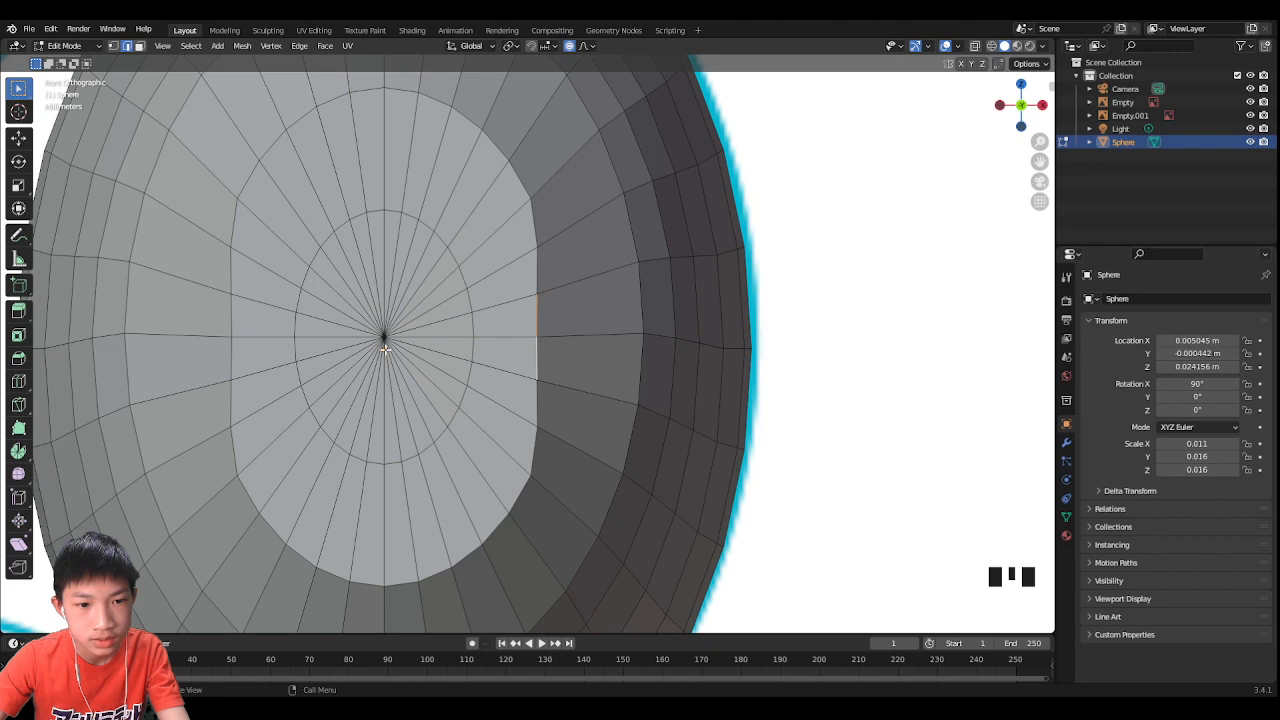
left_click(226, 357, "shift")
left_click(229, 314, "shift")
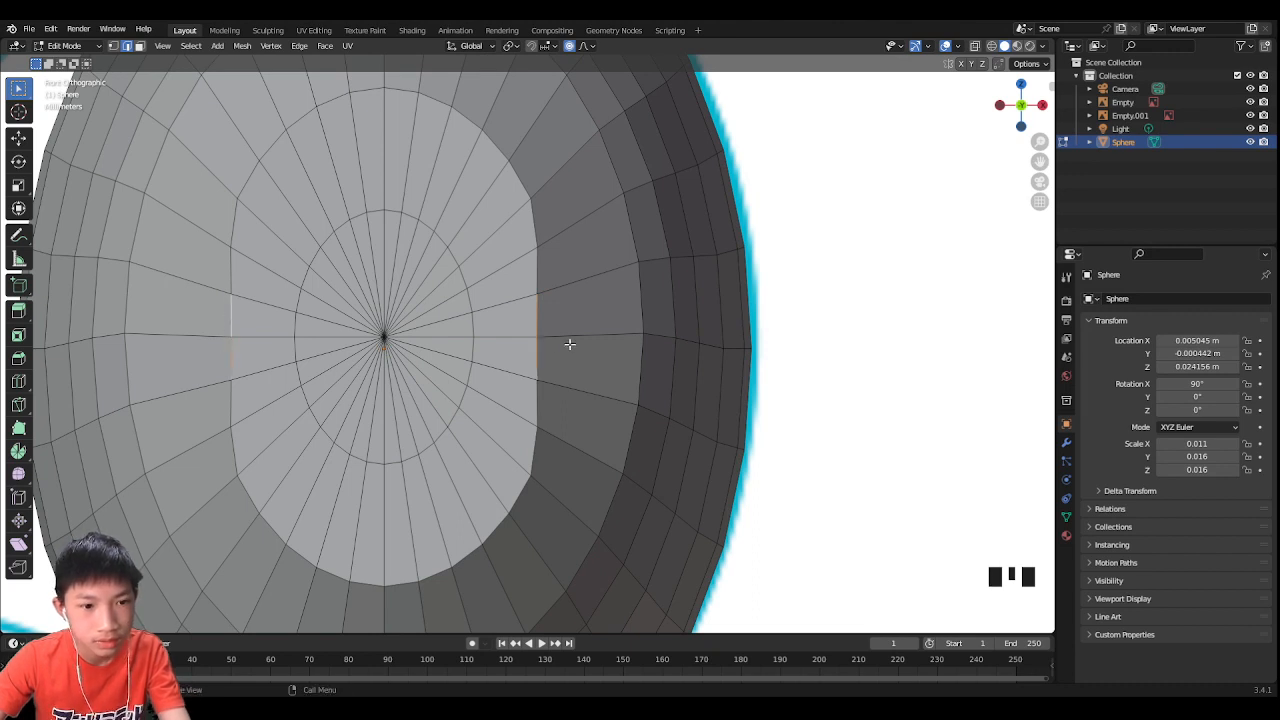
key("s")
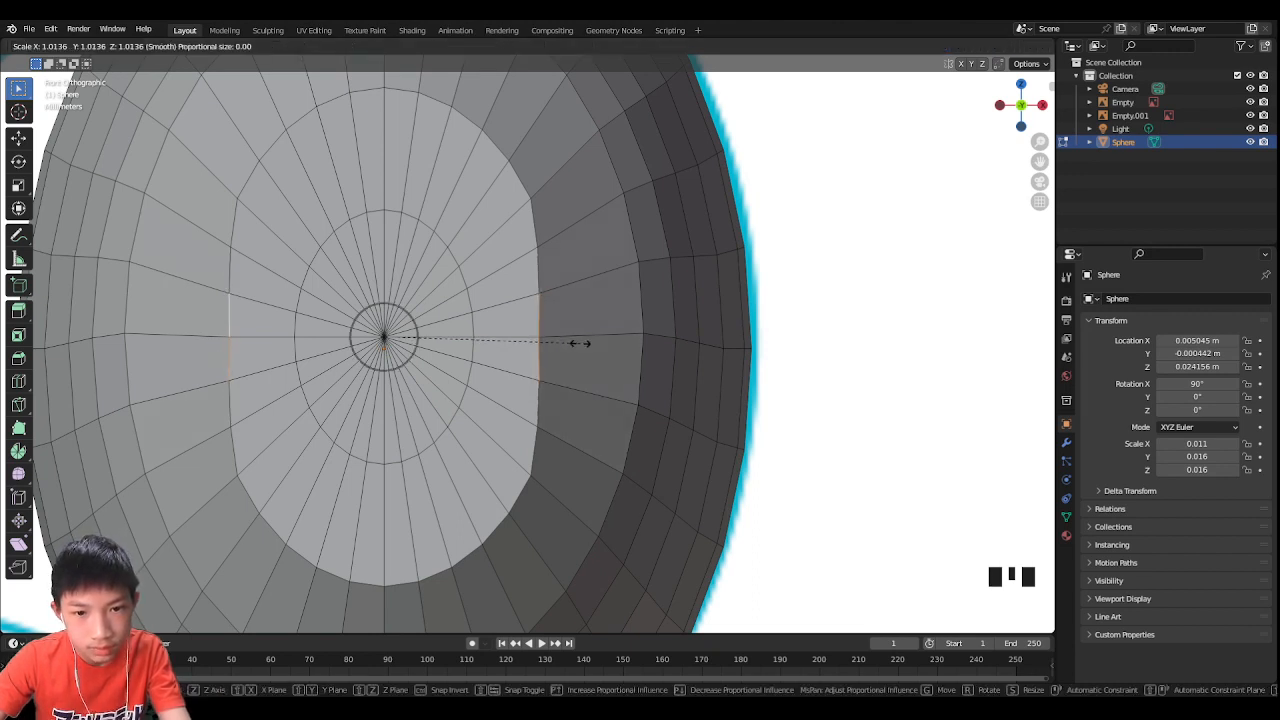
left_click(580, 344)
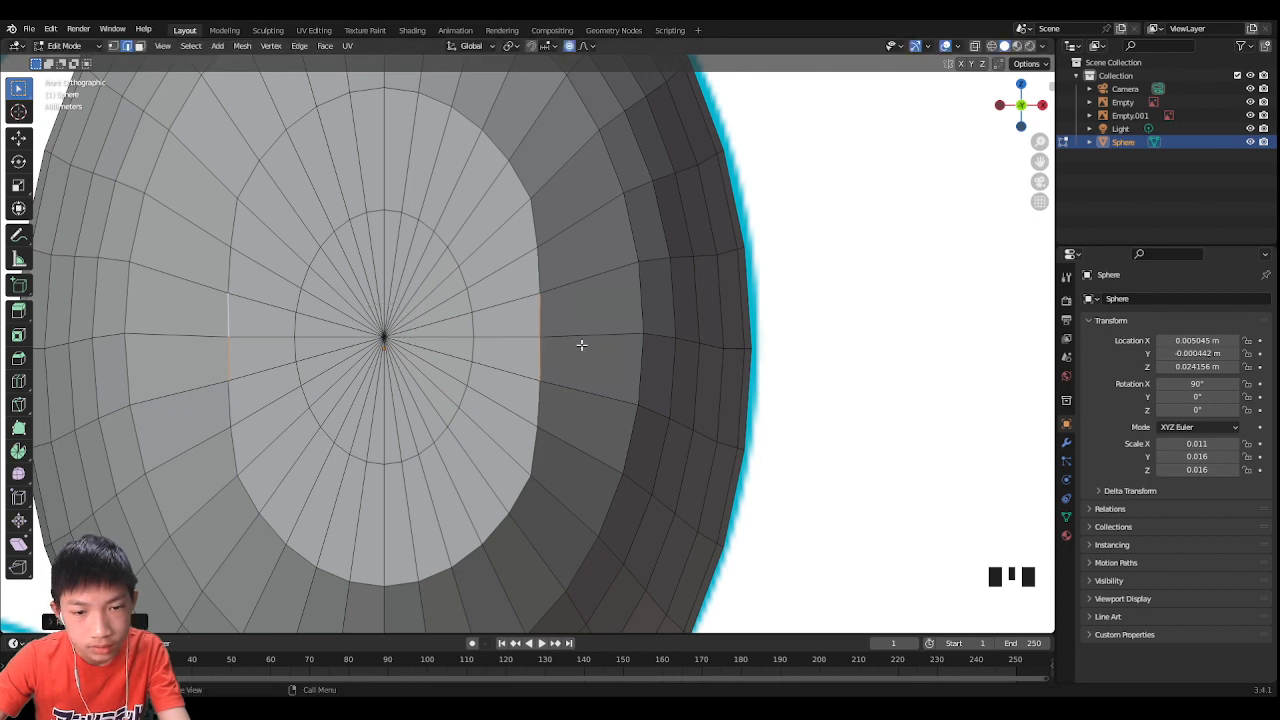
Step: Check the reshaped face in Object Mode, return to the front view and reopen the sphere in Edit Mode
key("Tab")
middle_click_drag(580, 346, 723, 203)
left_click(701, 350)
key("Tab")
left_click(1041, 105)
key("3")
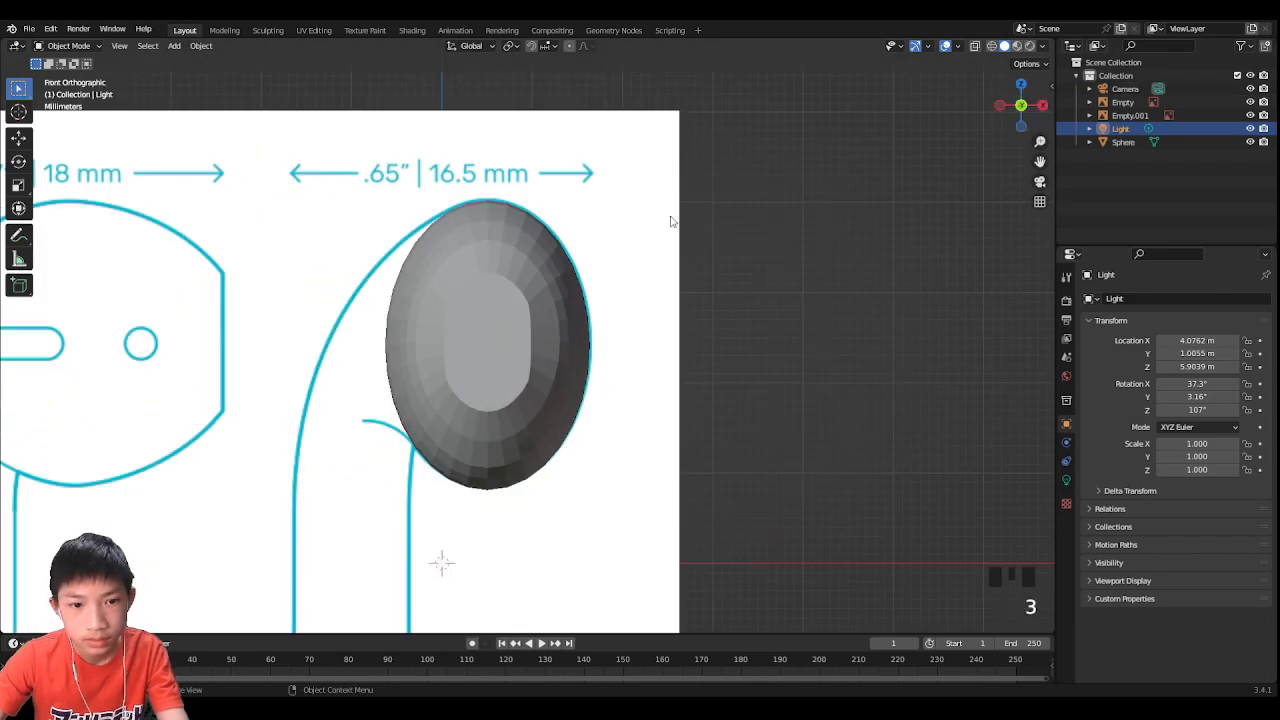
scroll(568, 242, "up", 2)
key("Tab")
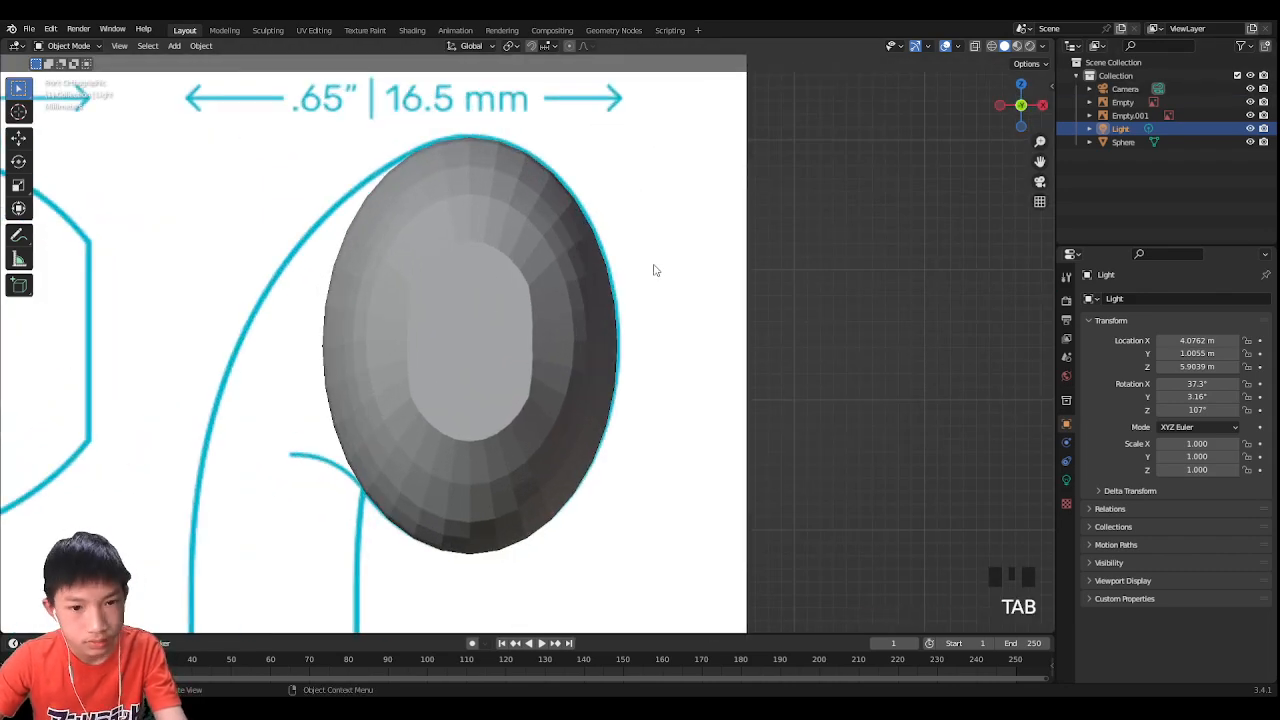
left_click(558, 289)
key("Tab")
scroll(557, 295, "up", 1)
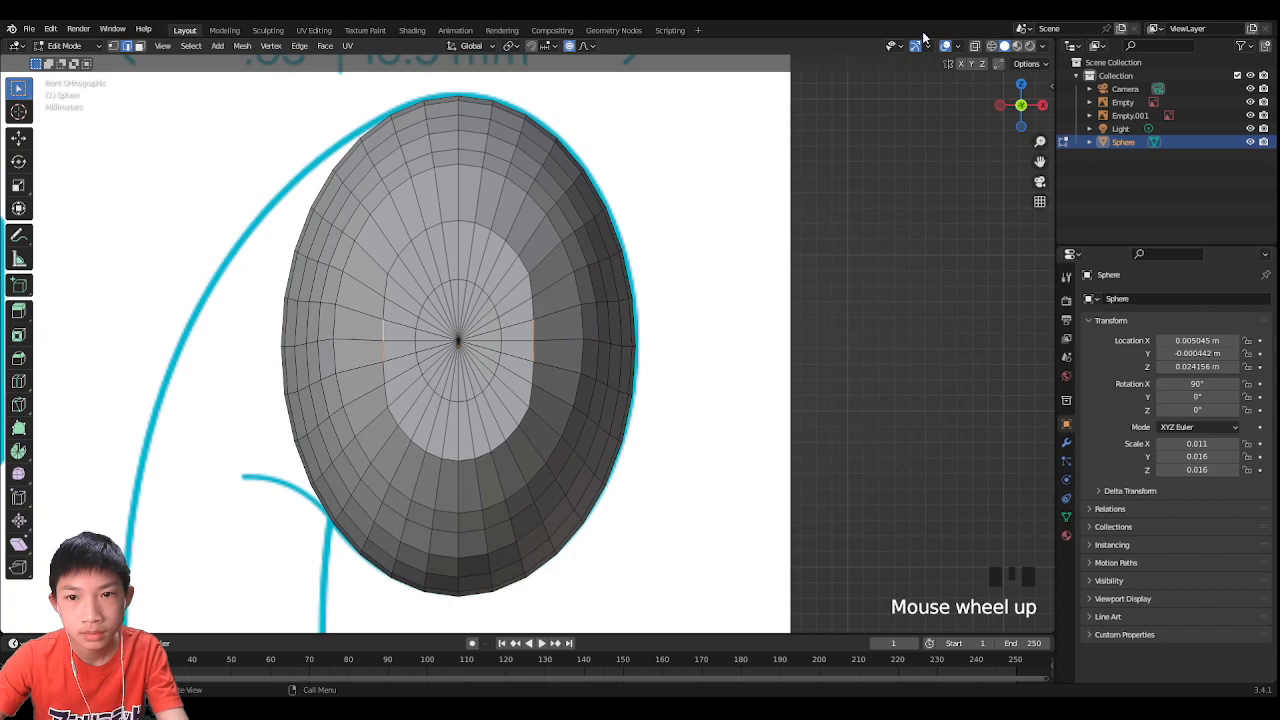
Step: Turn on X-ray and compare the face's rim with the oval on the front blueprint
left_click(975, 46)
scroll(487, 336, "up", 3)
scroll(487, 336, "down", 1)
scroll(487, 334, "down", 3)
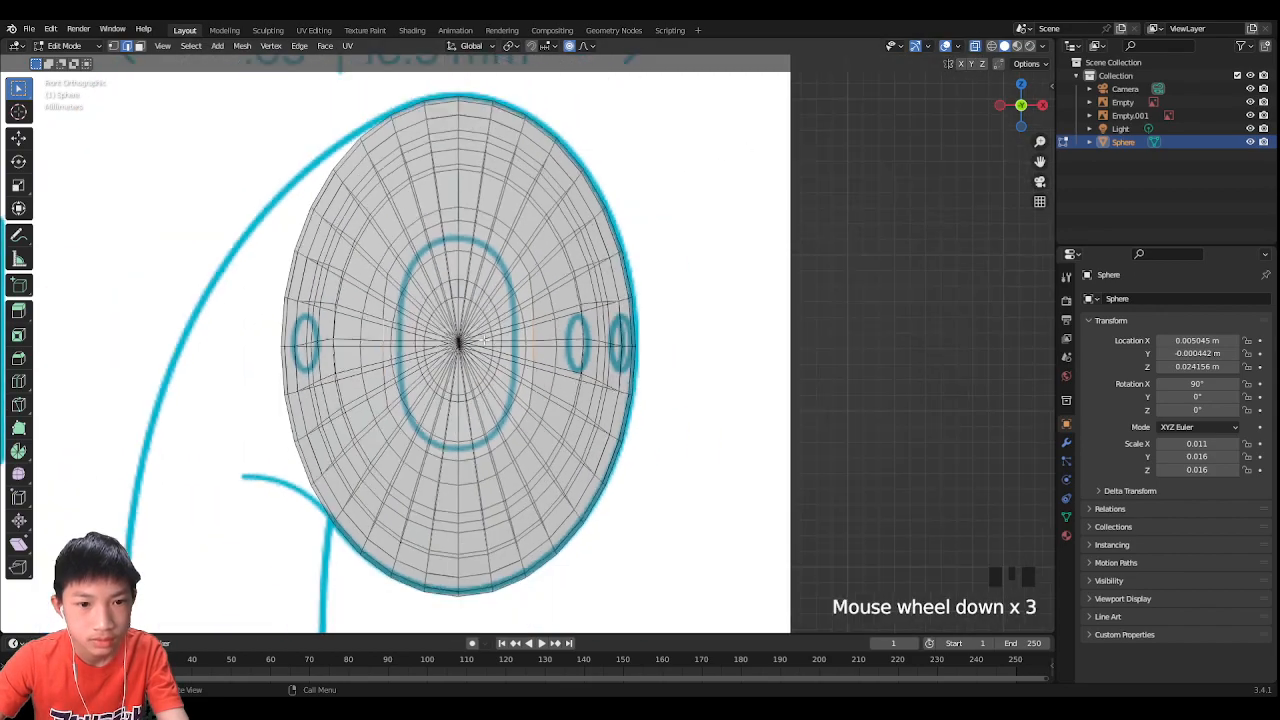
Step: Return to Object Mode, deselect the sphere and examine the earbud head from all around
middle_click_drag(487, 334, 531, 357)
key("Tab")
left_click(706, 306)
middle_click_drag(706, 306, 571, 357)
scroll(440, 349, "up", 2)
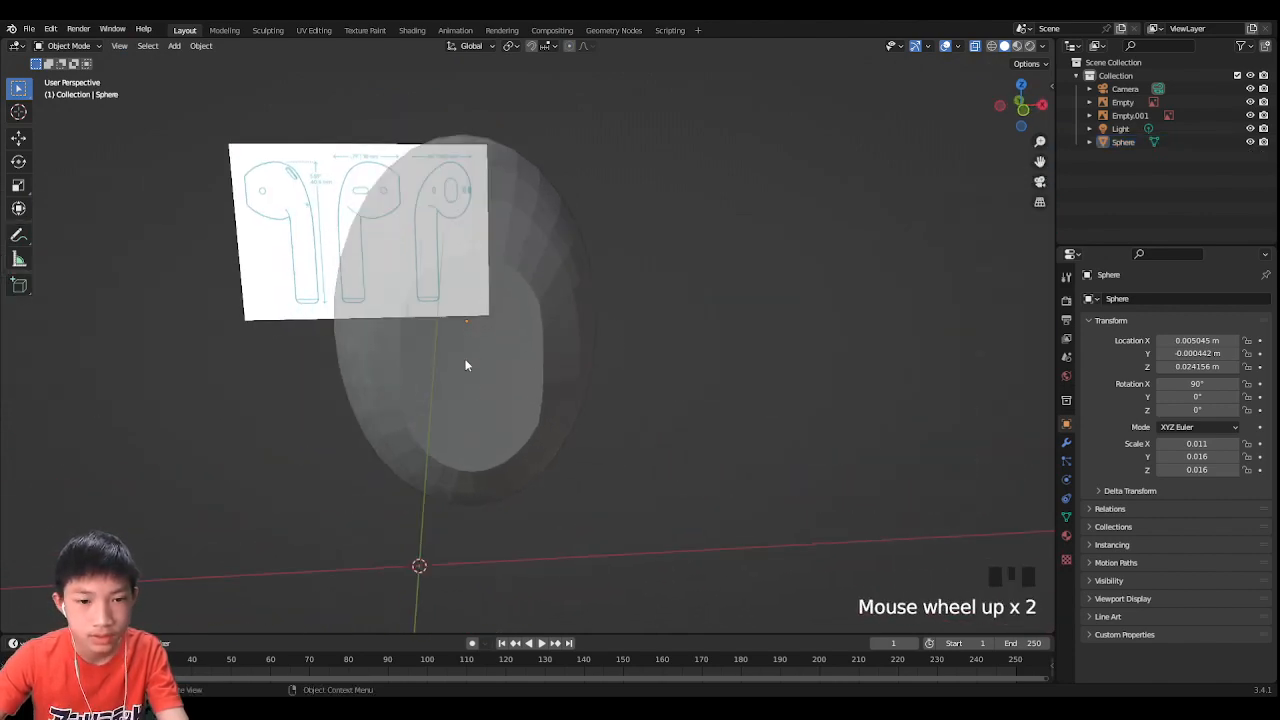
middle_click_drag(465, 365, 618, 338)
scroll(590, 330, "down", 2)
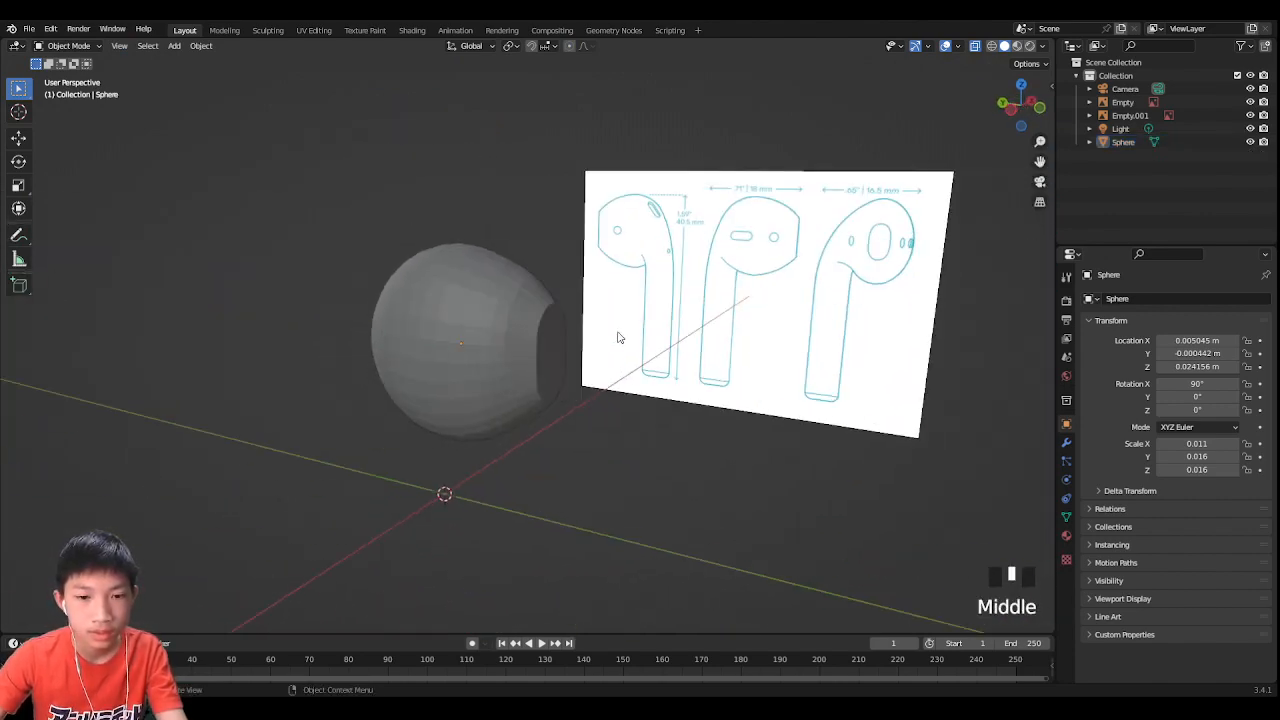
middle_click_drag(472, 319, 472, 313)
middle_click_drag(393, 470, 930, 278)
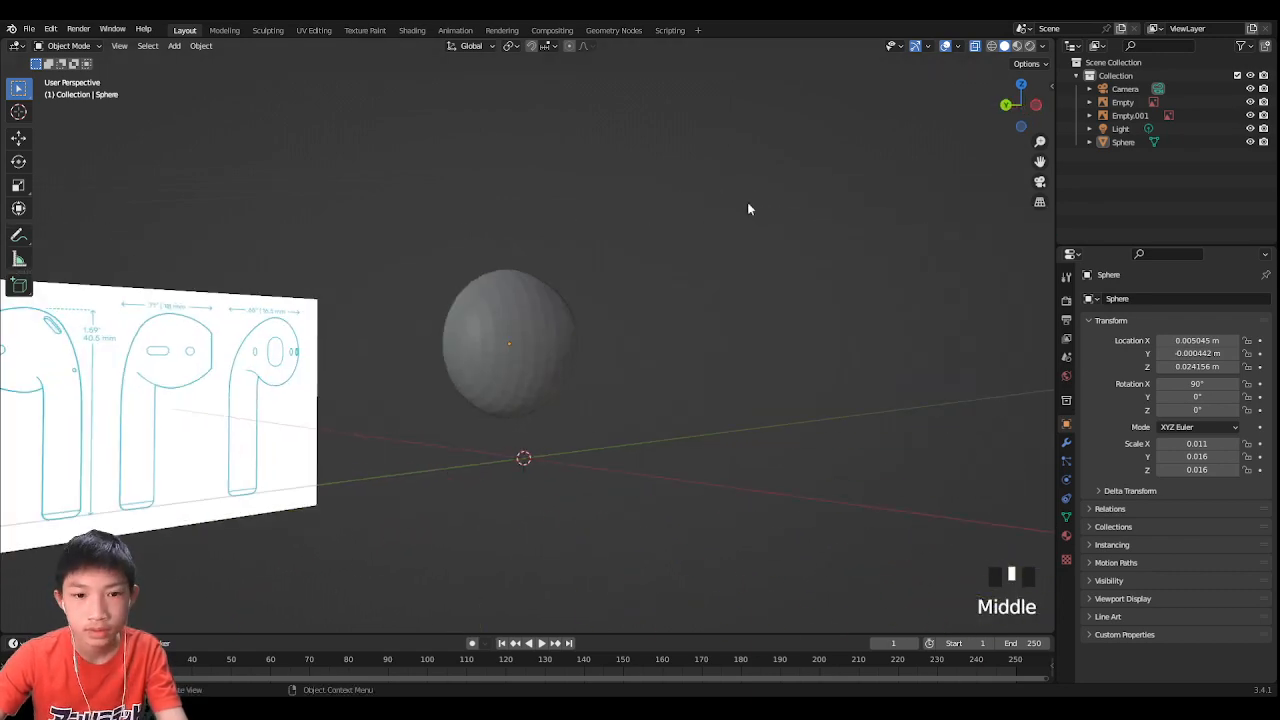
scroll(557, 248, "down", 1)
middle_click_drag(748, 209, 600, 306)
scroll(557, 248, "up", 5)
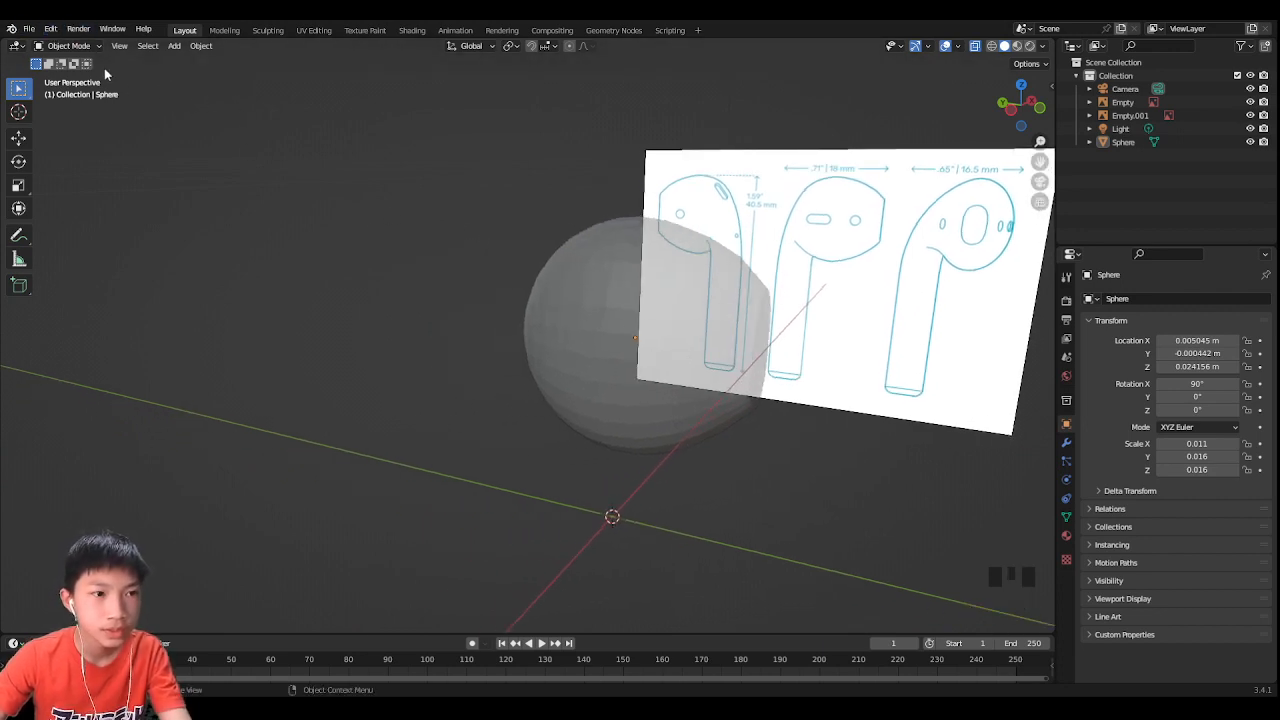
Step: Open the program preferences
left_click(50, 28)
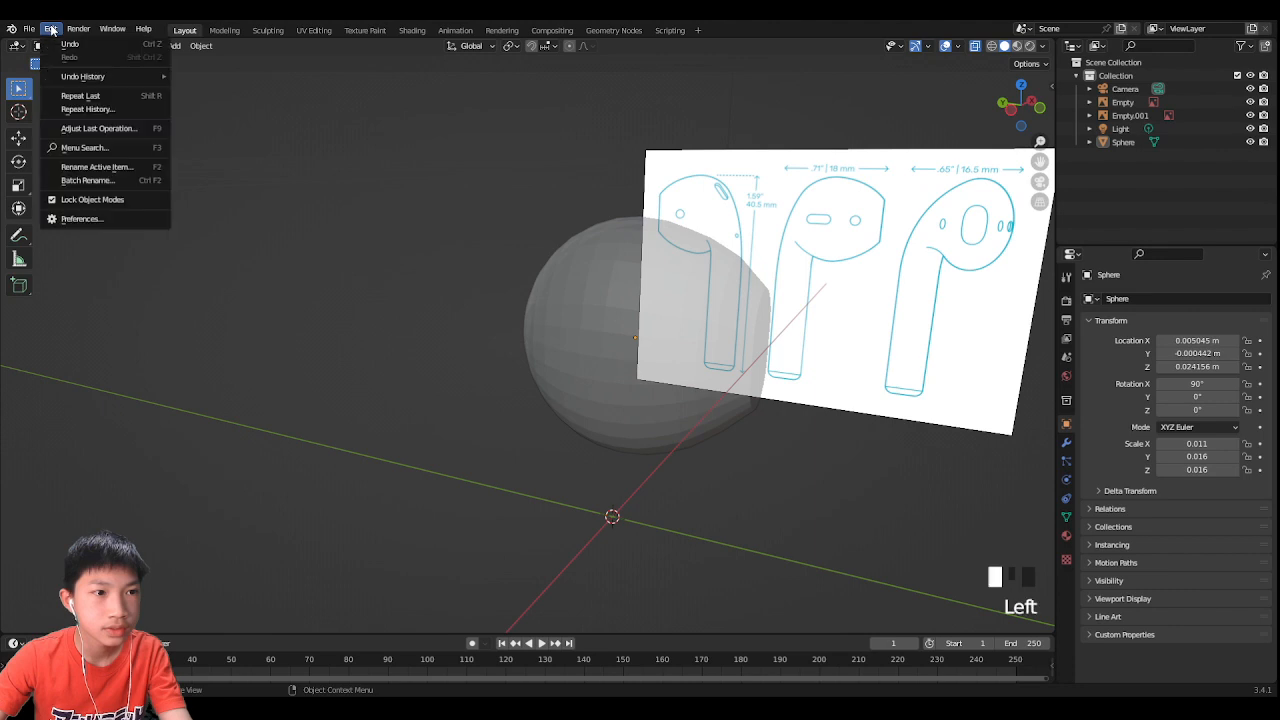
left_click(86, 220)
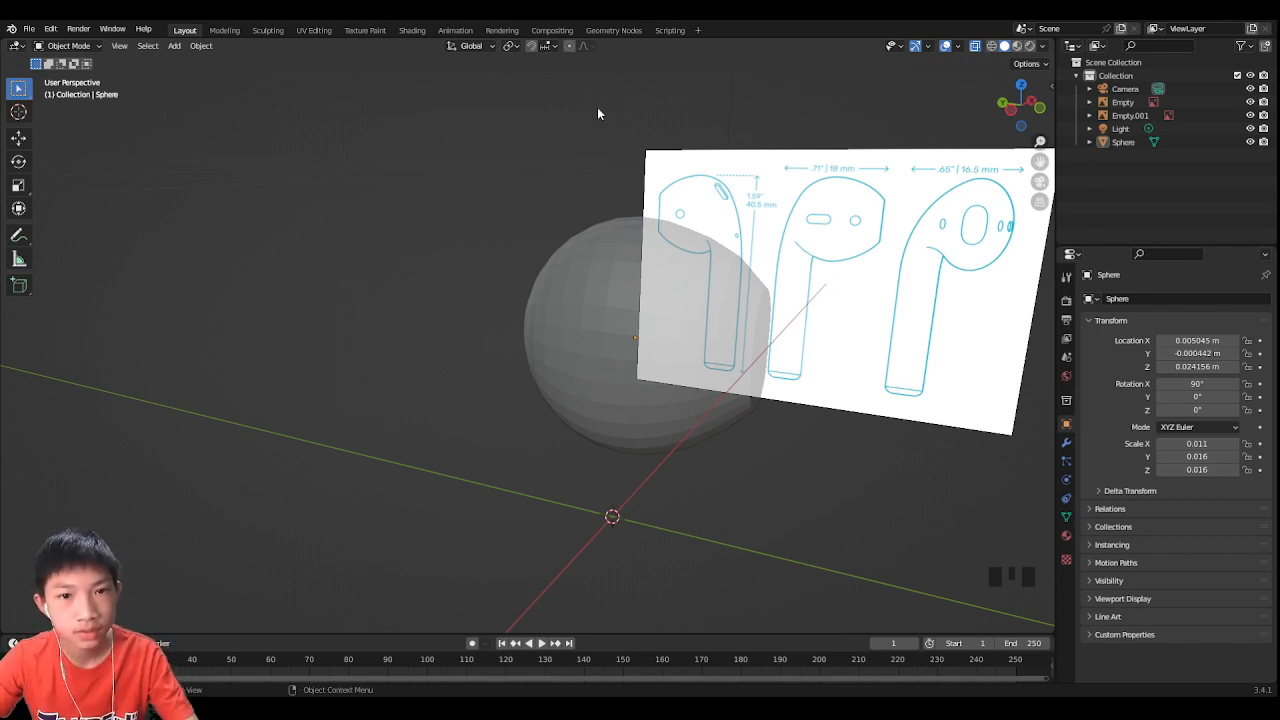
Step: View the head solid with X-ray off, and compare it with the side blueprint in left view with X-ray on
left_click(977, 47)
middle_click_drag(560, 300, 486, 312)
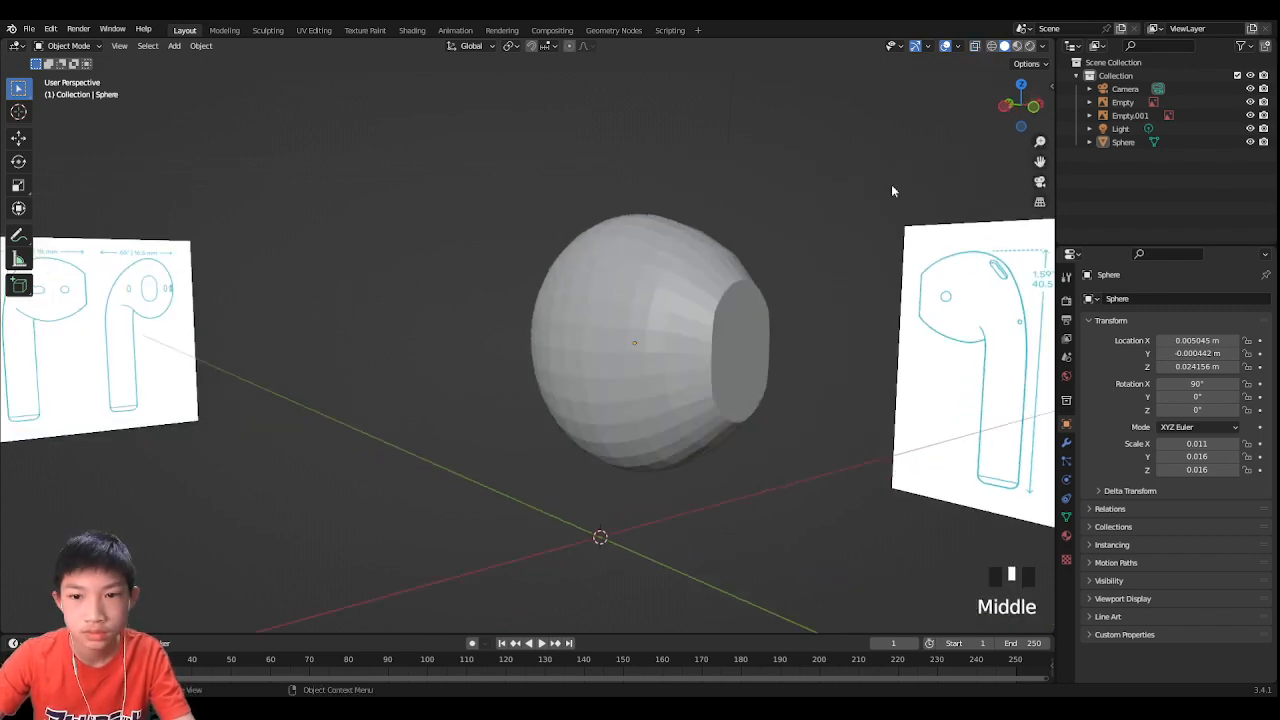
left_click(1002, 110)
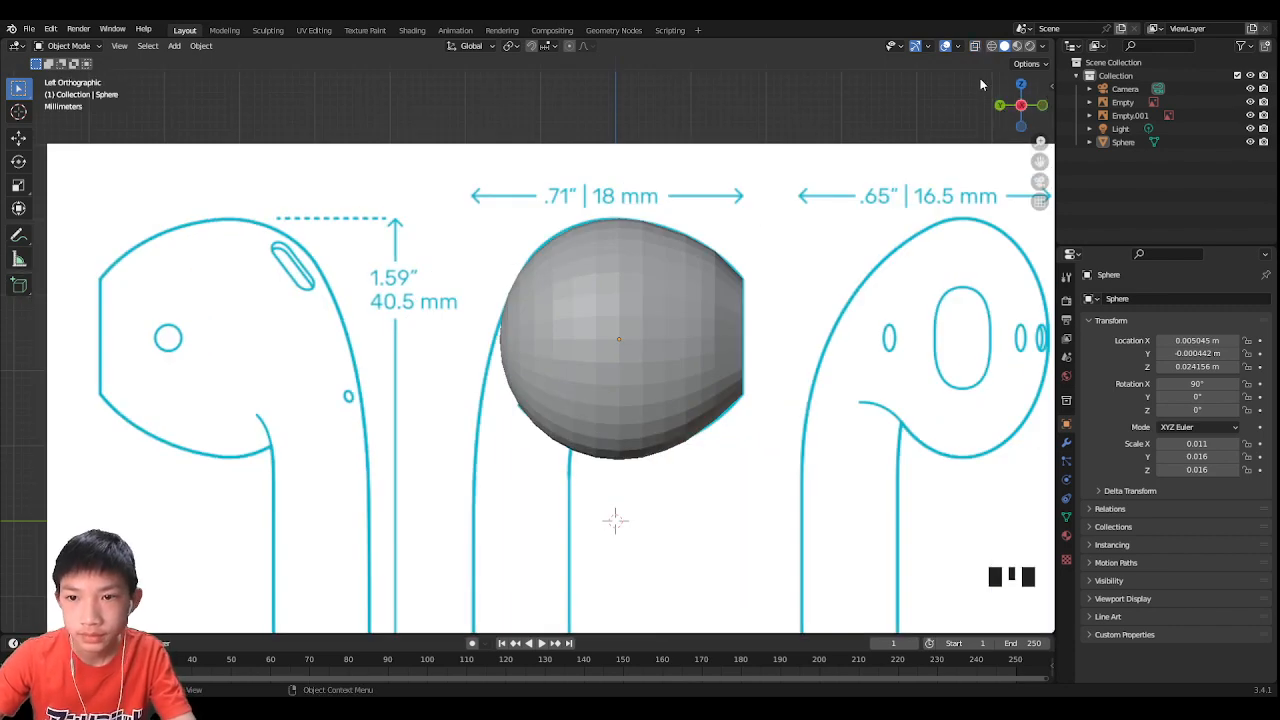
key("alt+z")
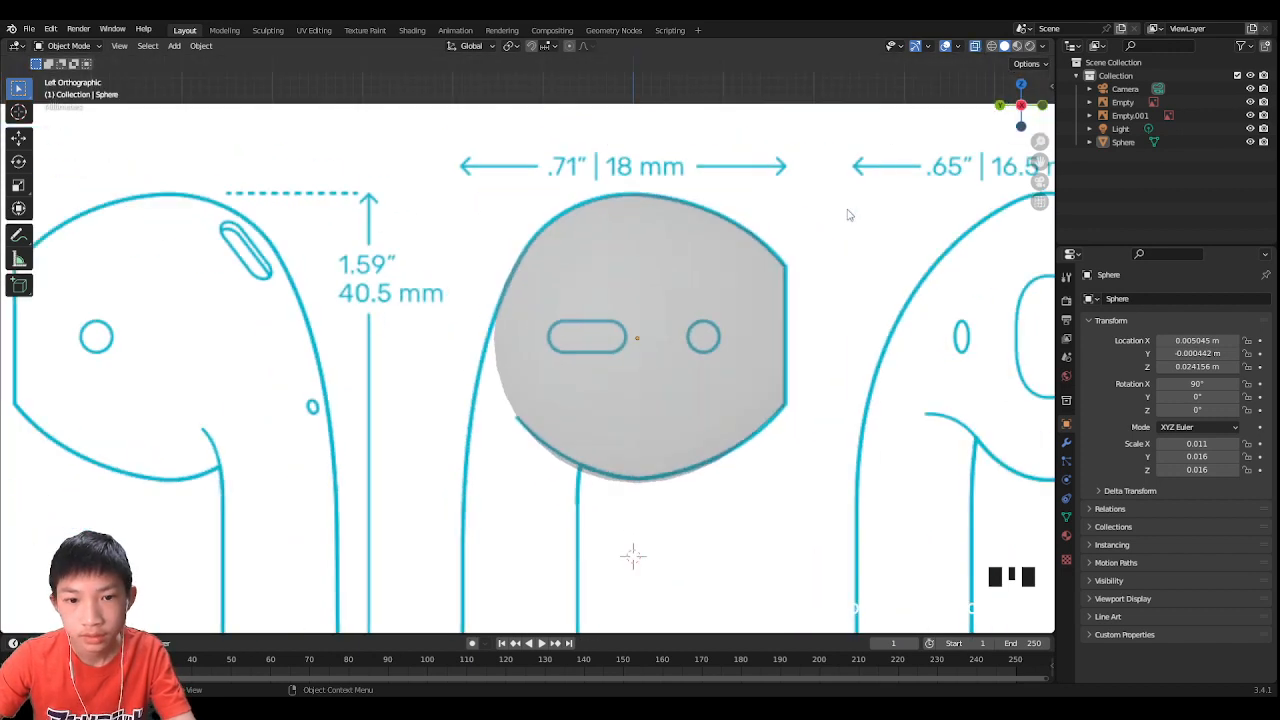
Step: Turn X-ray off, select the sphere and enter Edit Mode
left_click(977, 47)
middle_click_drag(860, 200, 760, 230)
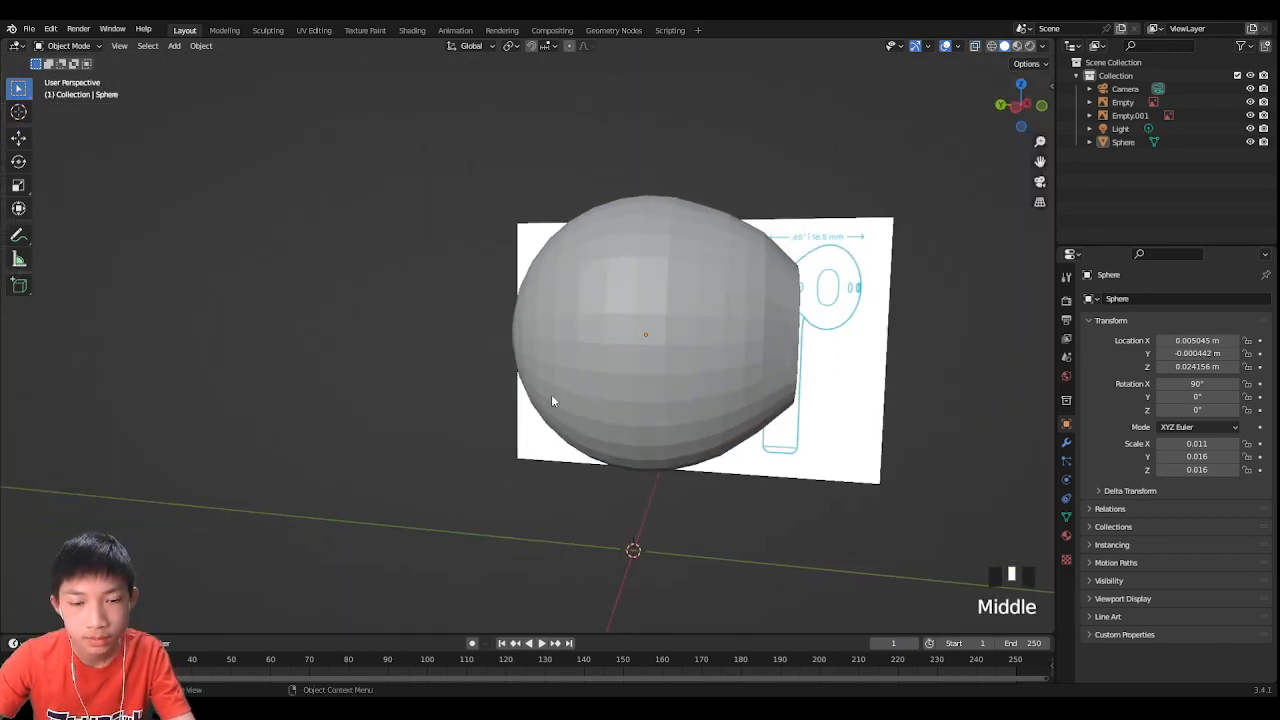
left_click(666, 360)
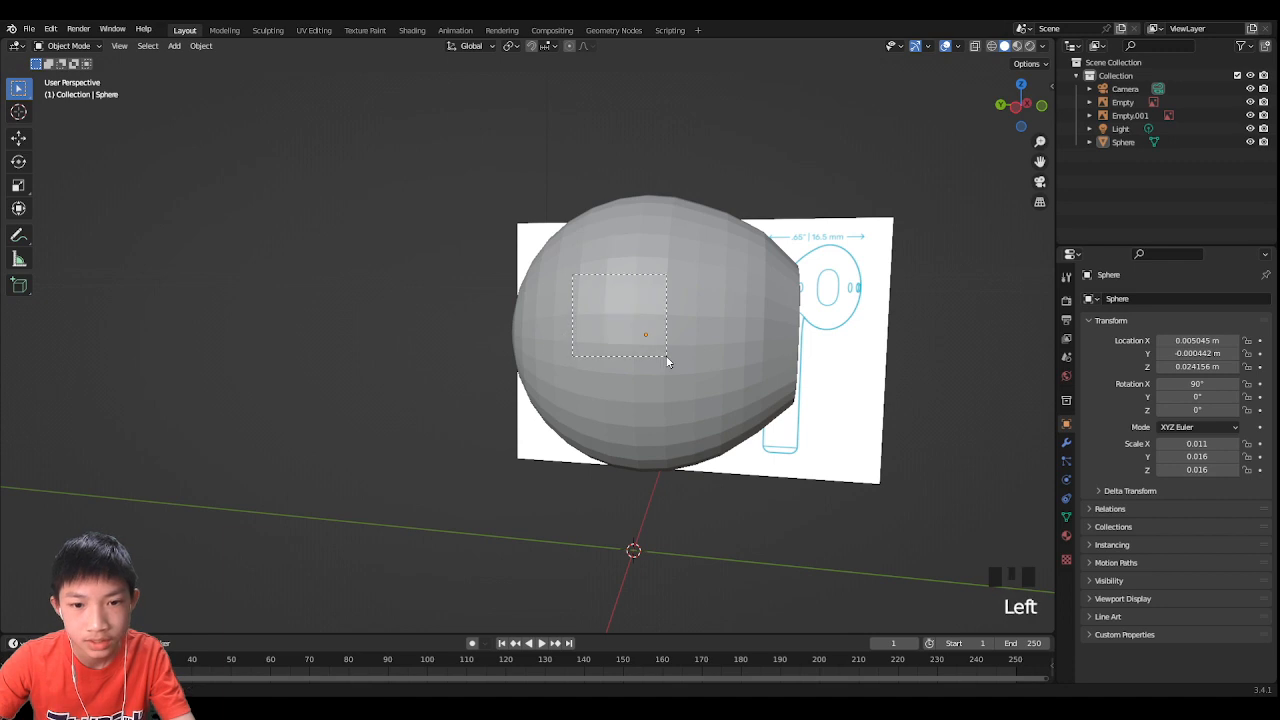
left_click(503, 289)
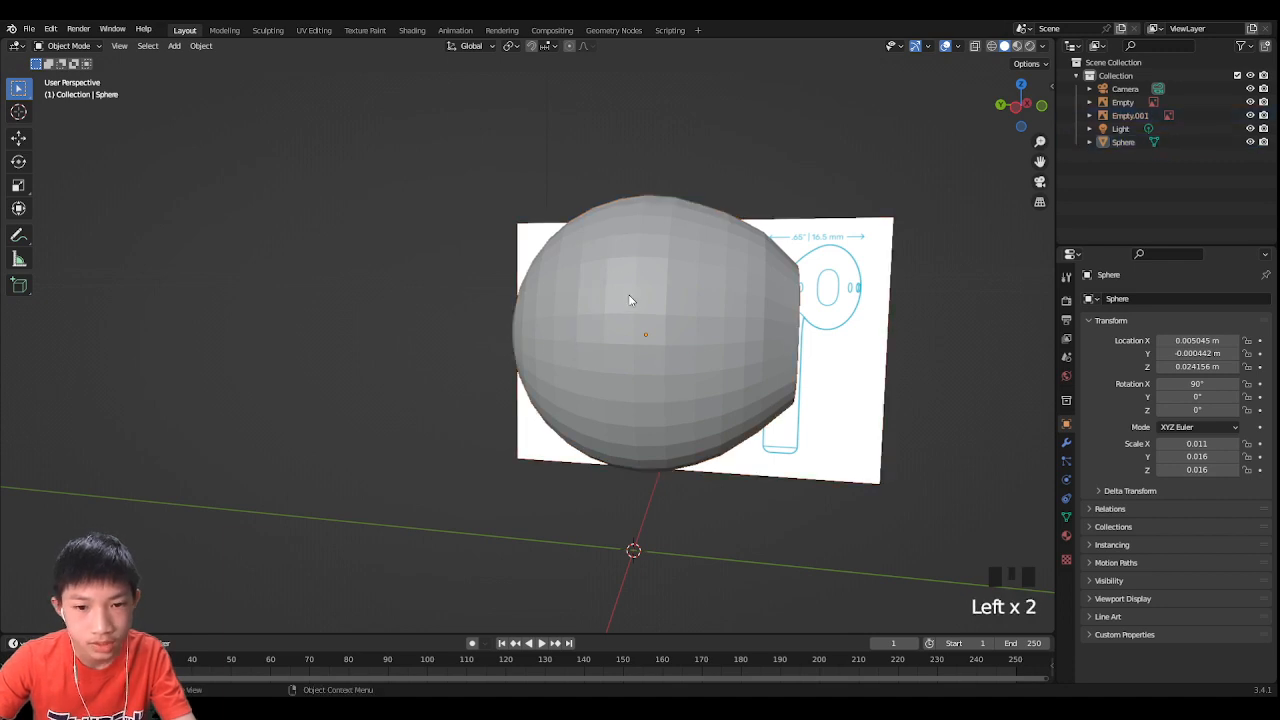
middle_click_drag(630, 299, 622, 271)
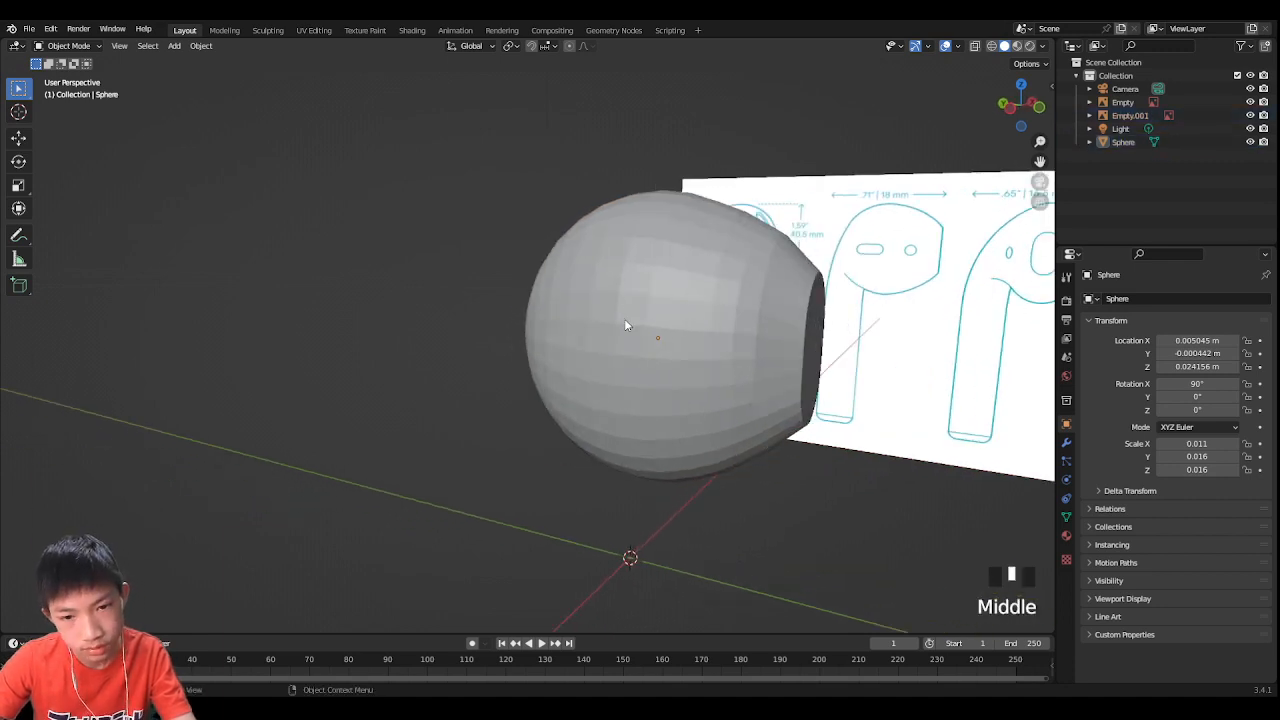
key("Tab")
middle_click_drag(624, 325, 722, 297)
left_click(1015, 122)
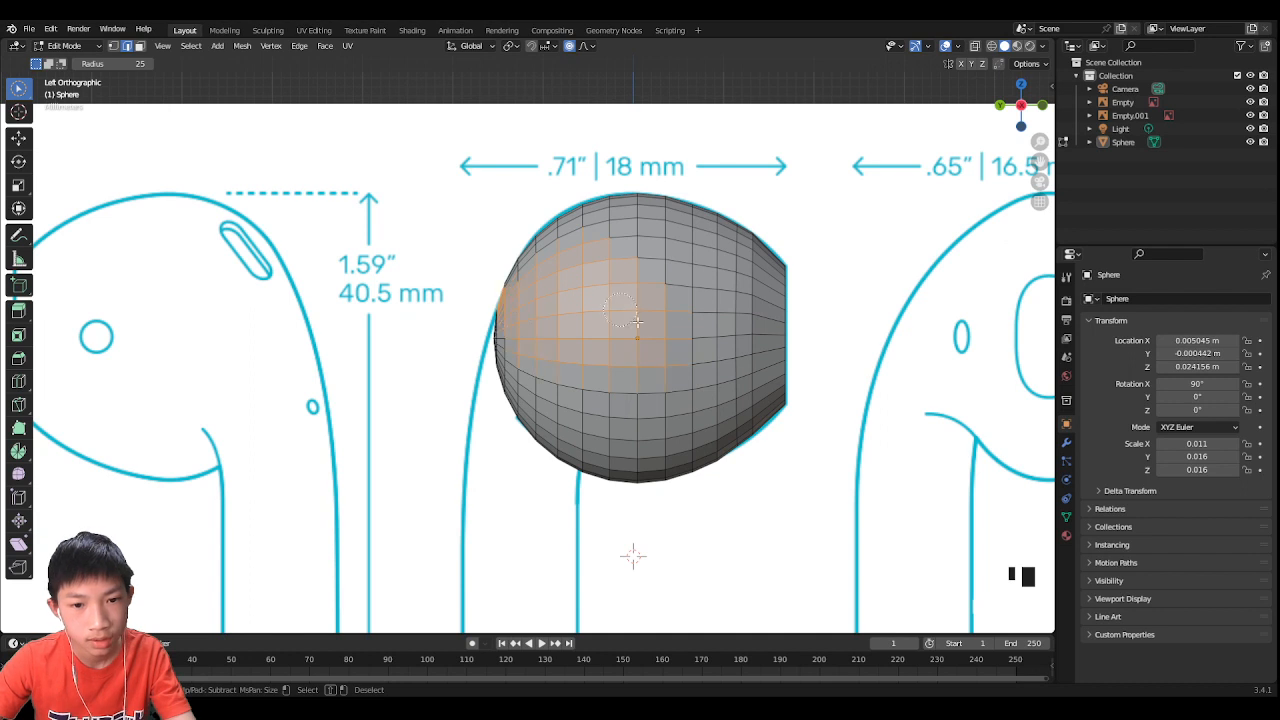
key("alt+a")
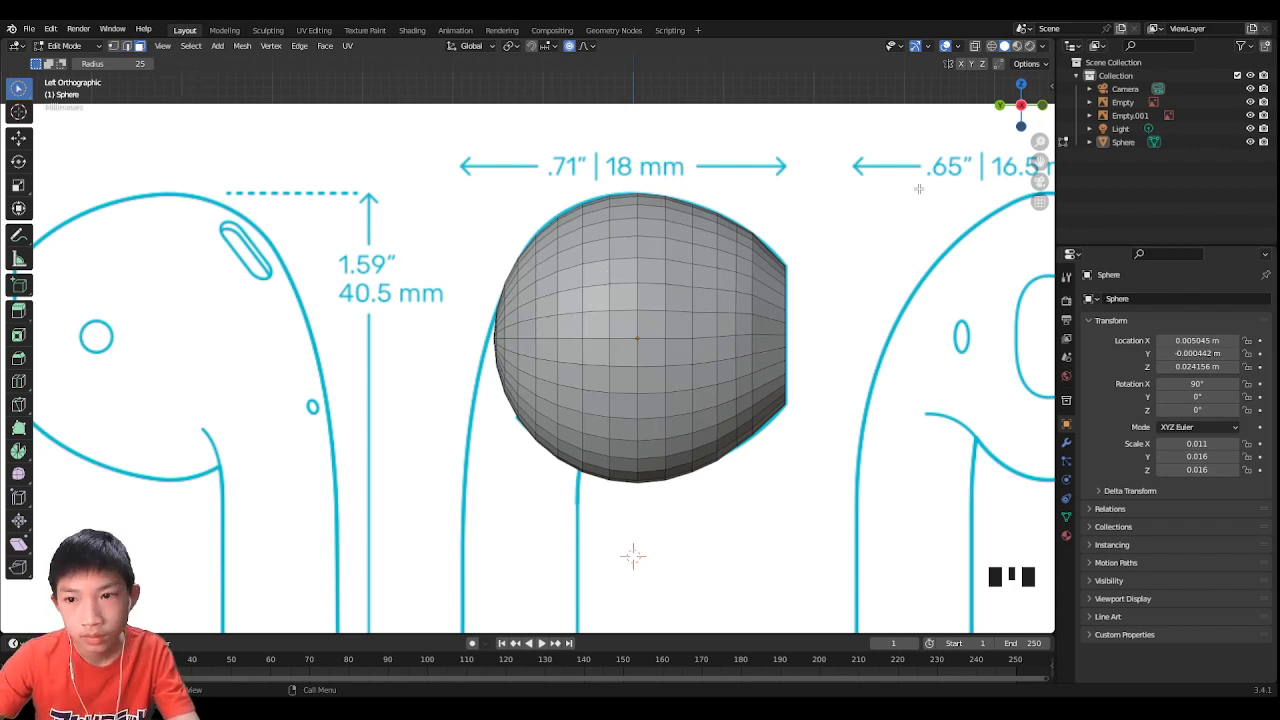
Step: Examine in front and left views where the stem outline meets the head, marking trial faces at its upper and lower joints
left_click(1043, 109)
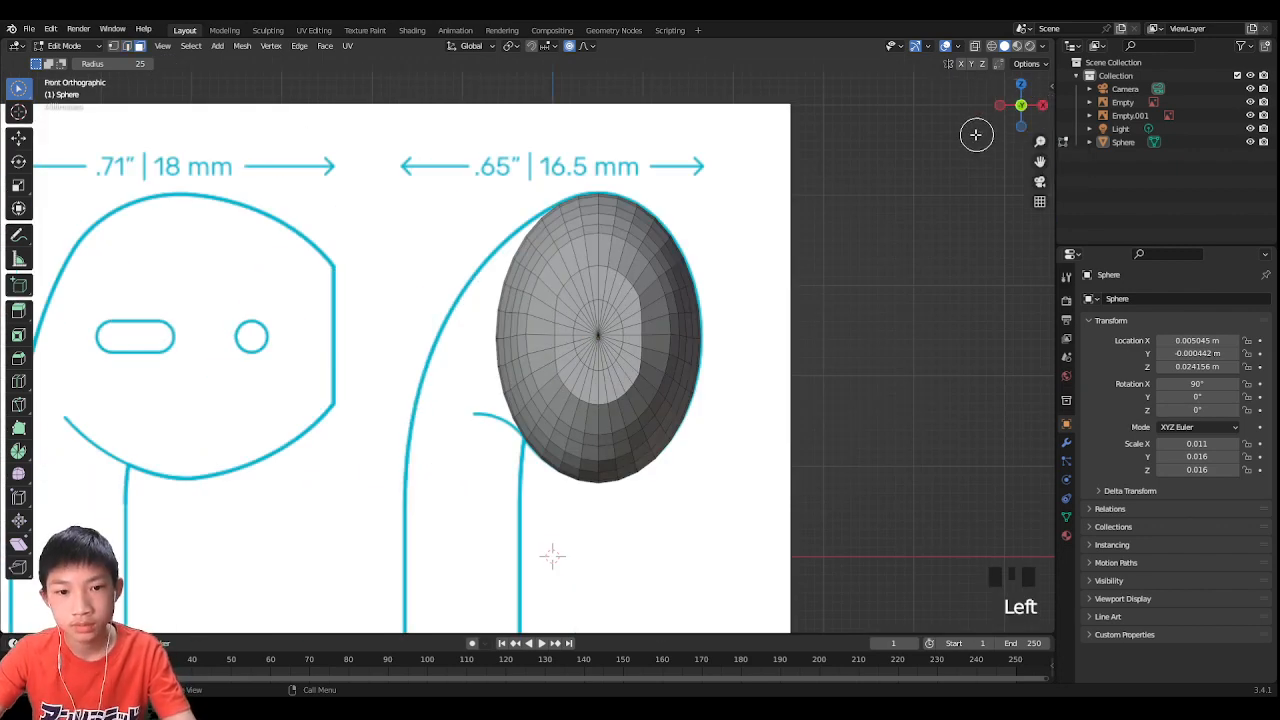
scroll(548, 387, "up", 4)
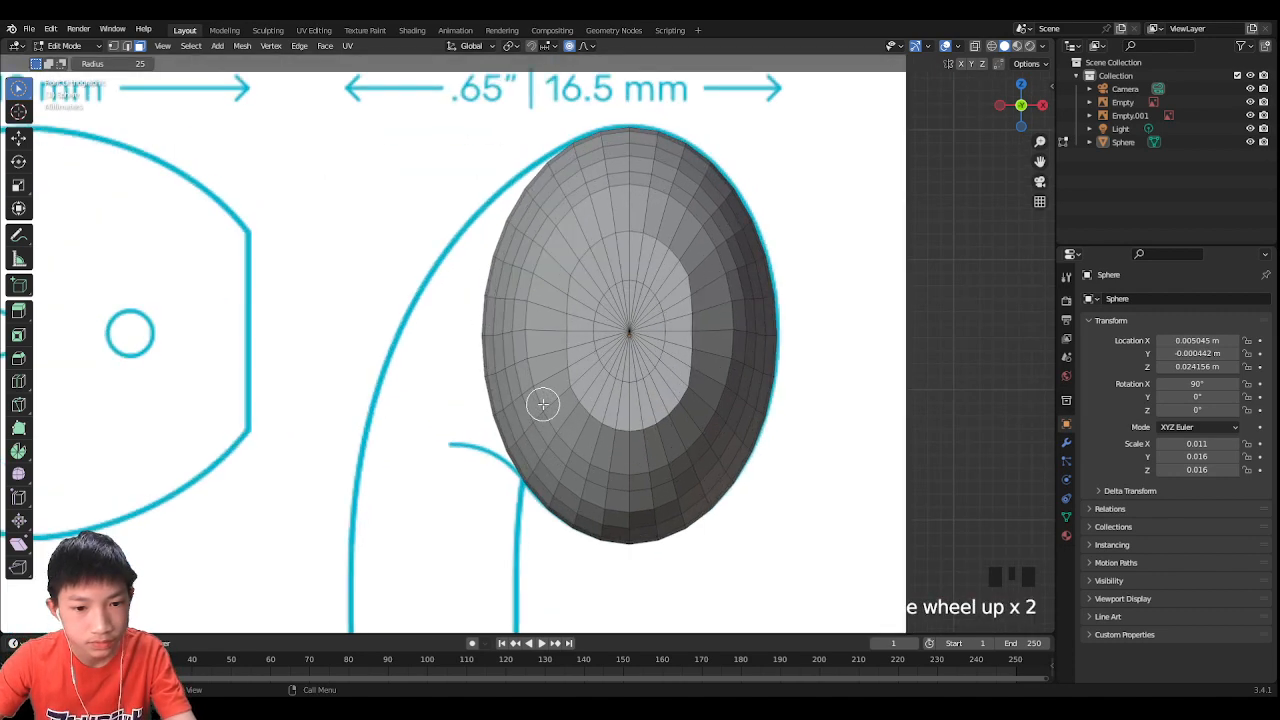
middle_click_drag(526, 443, 646, 437)
scroll(646, 437, "down", 4)
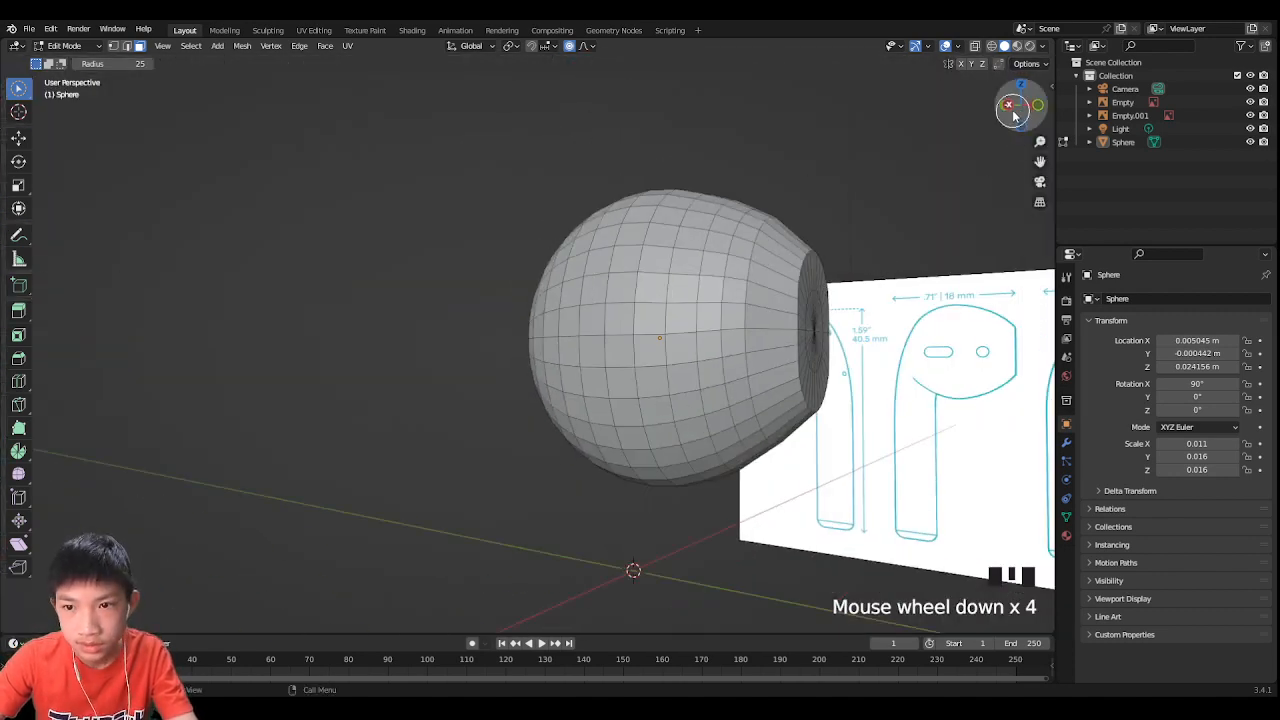
left_click(1012, 110)
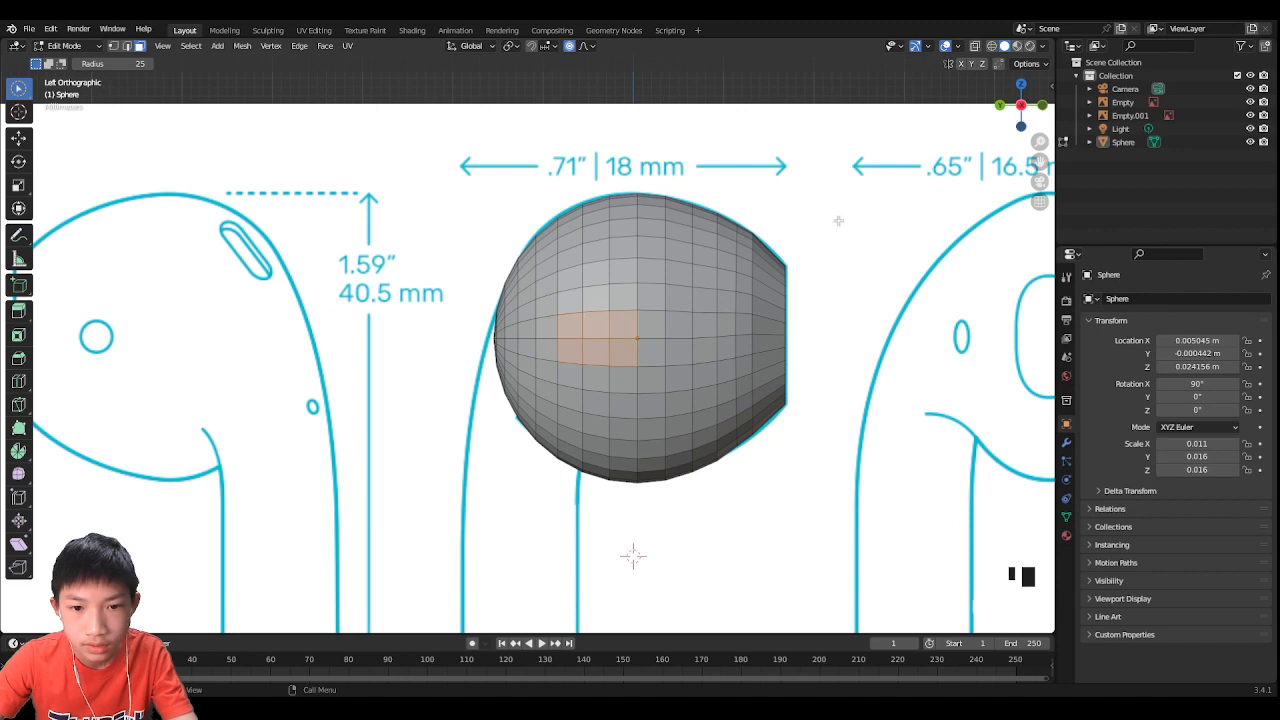
left_click(1042, 112)
scroll(443, 357, "up", 5)
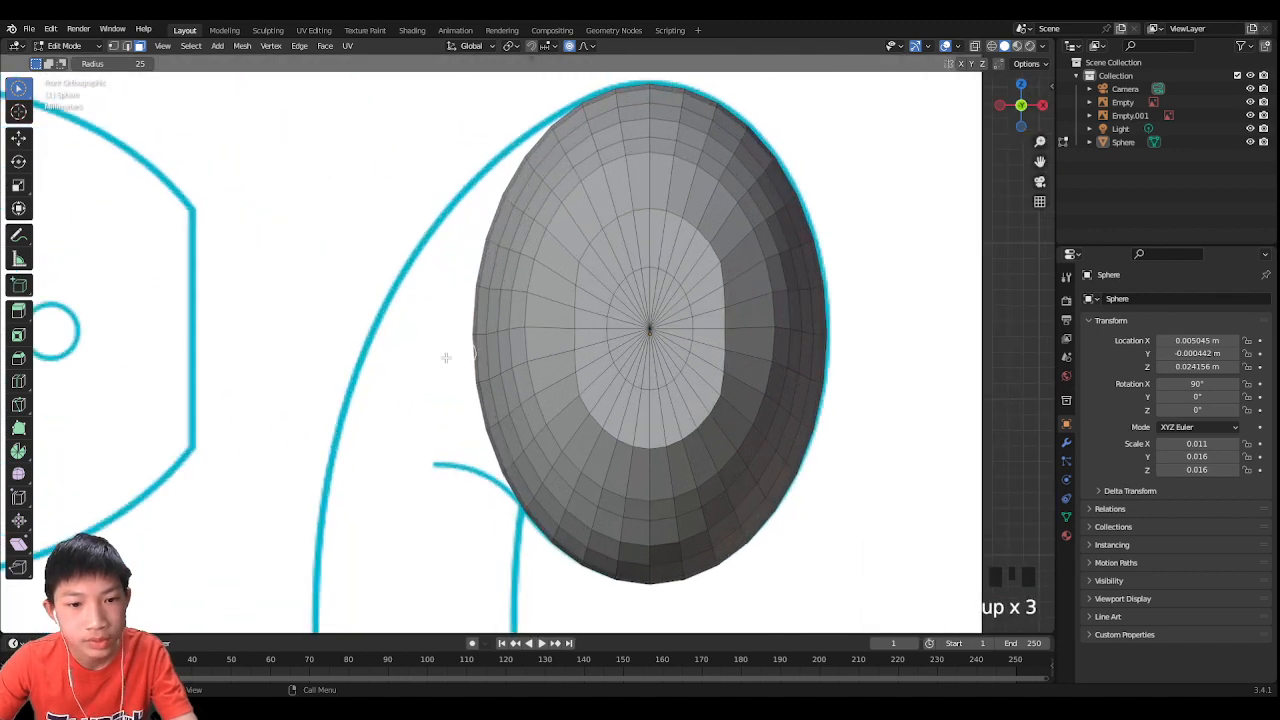
scroll(432, 362, "down", 2)
scroll(463, 330, "up", 1)
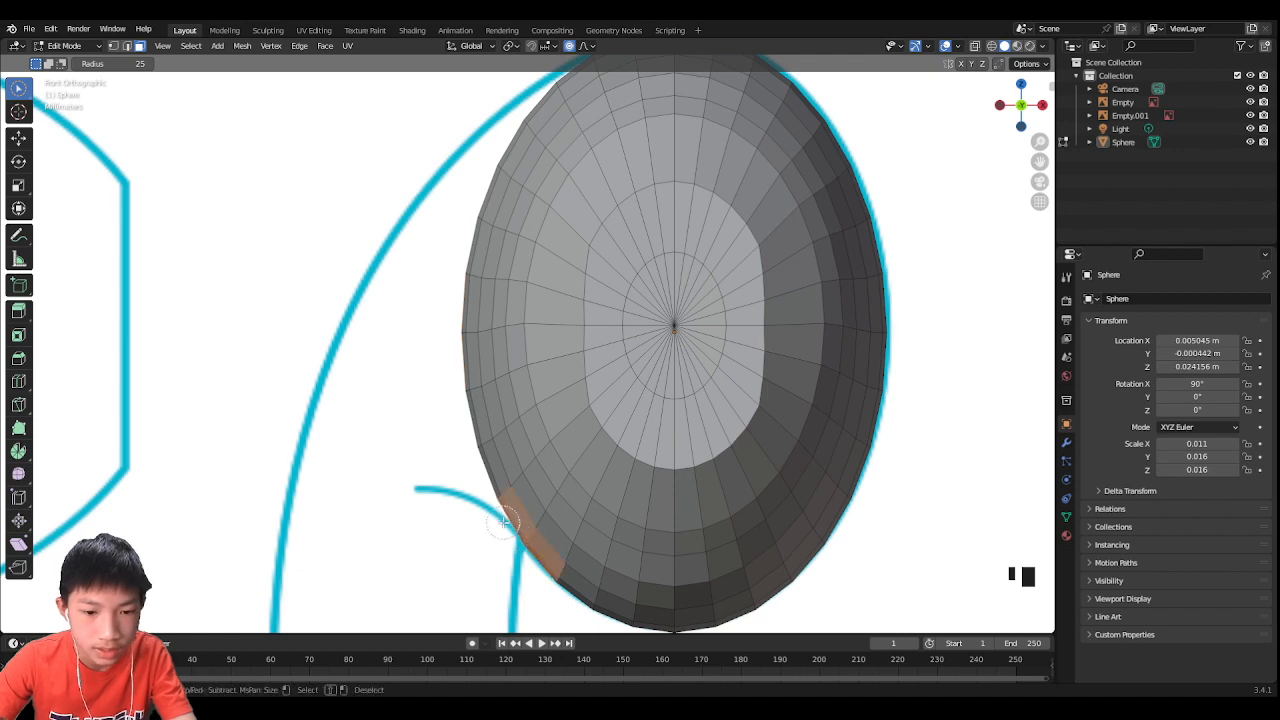
scroll(577, 92, "down", 2)
left_click(565, 143)
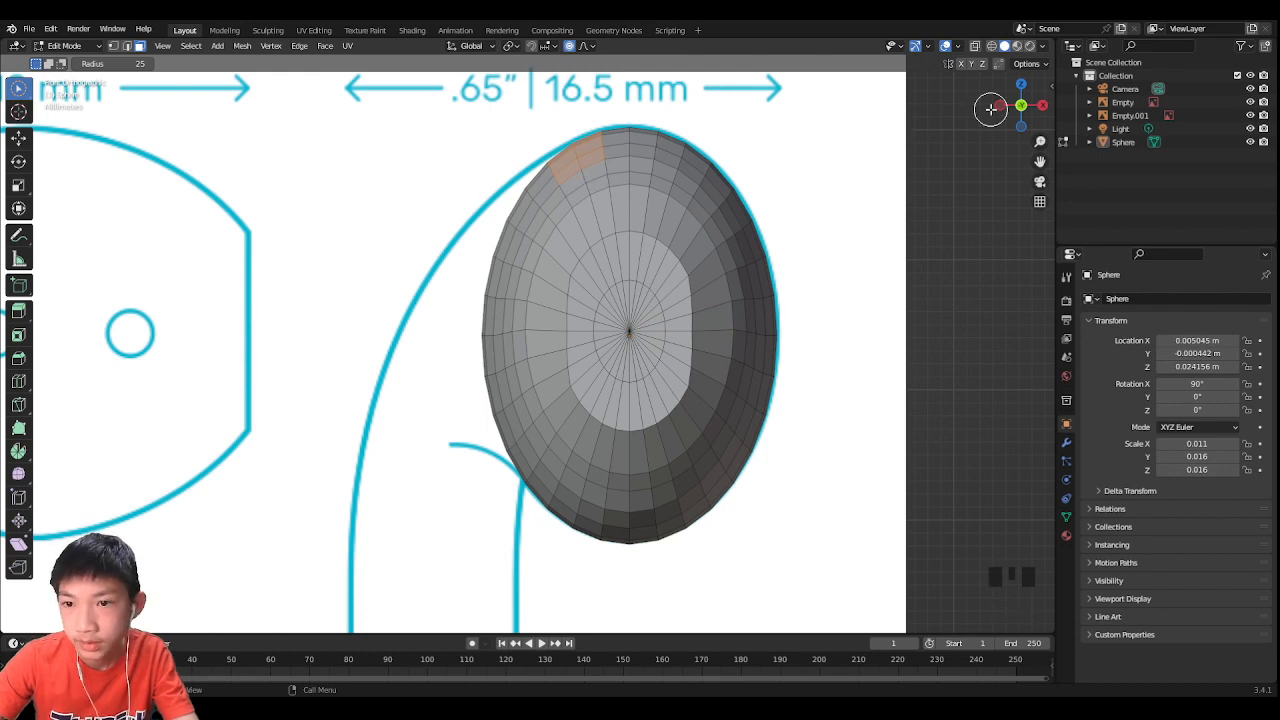
left_click(998, 106)
Step: Circle-select a large round patch of faces on the sphere's side in left view, using a radius of 225
scroll(543, 326, "up", 2)
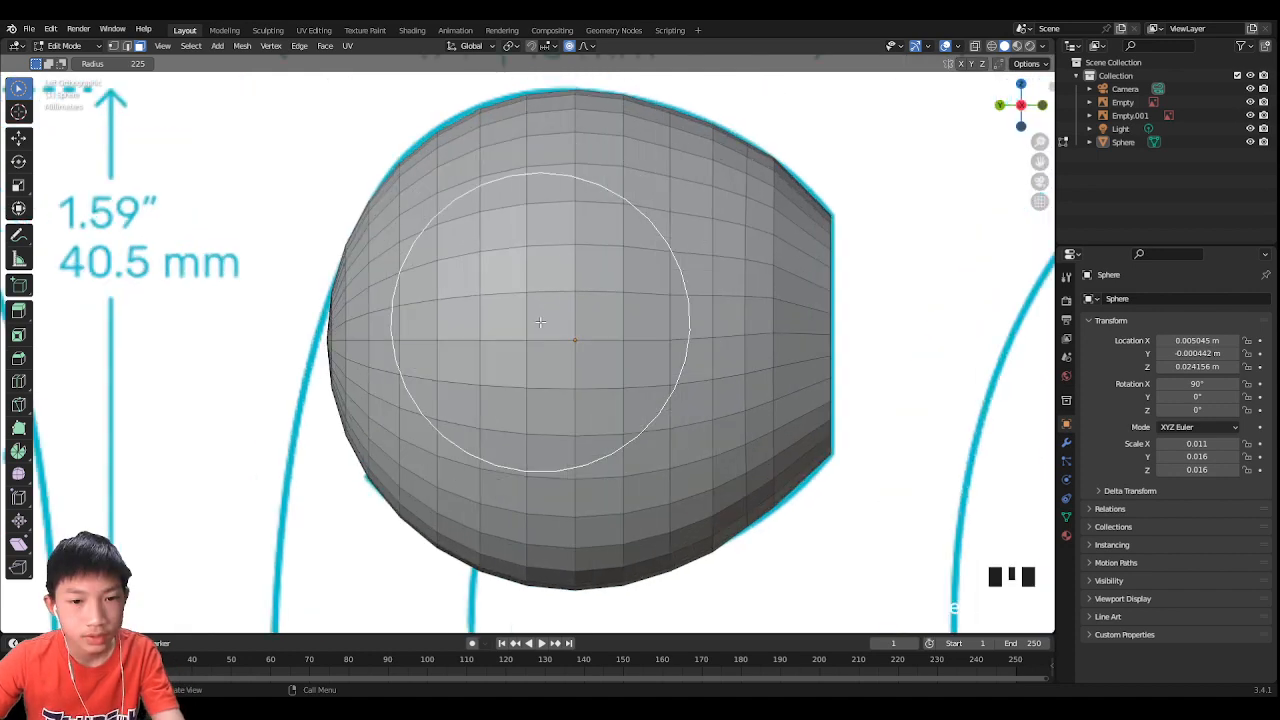
scroll(540, 323, "down", 3)
scroll(540, 323, "up", 1)
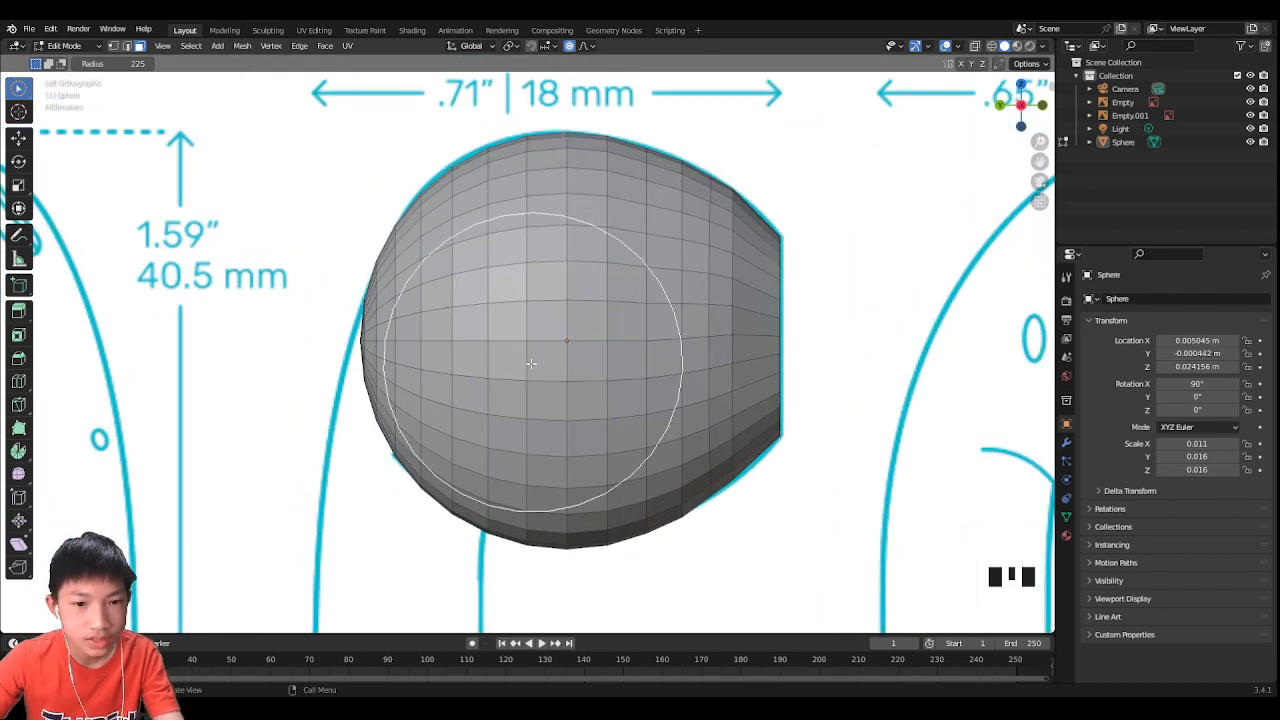
scroll(430, 264, "down", 3)
middle_click_drag(551, 560, 512, 359)
scroll(512, 359, "down", 3)
scroll(516, 354, "up", 2)
scroll(900, 149, "down", 1)
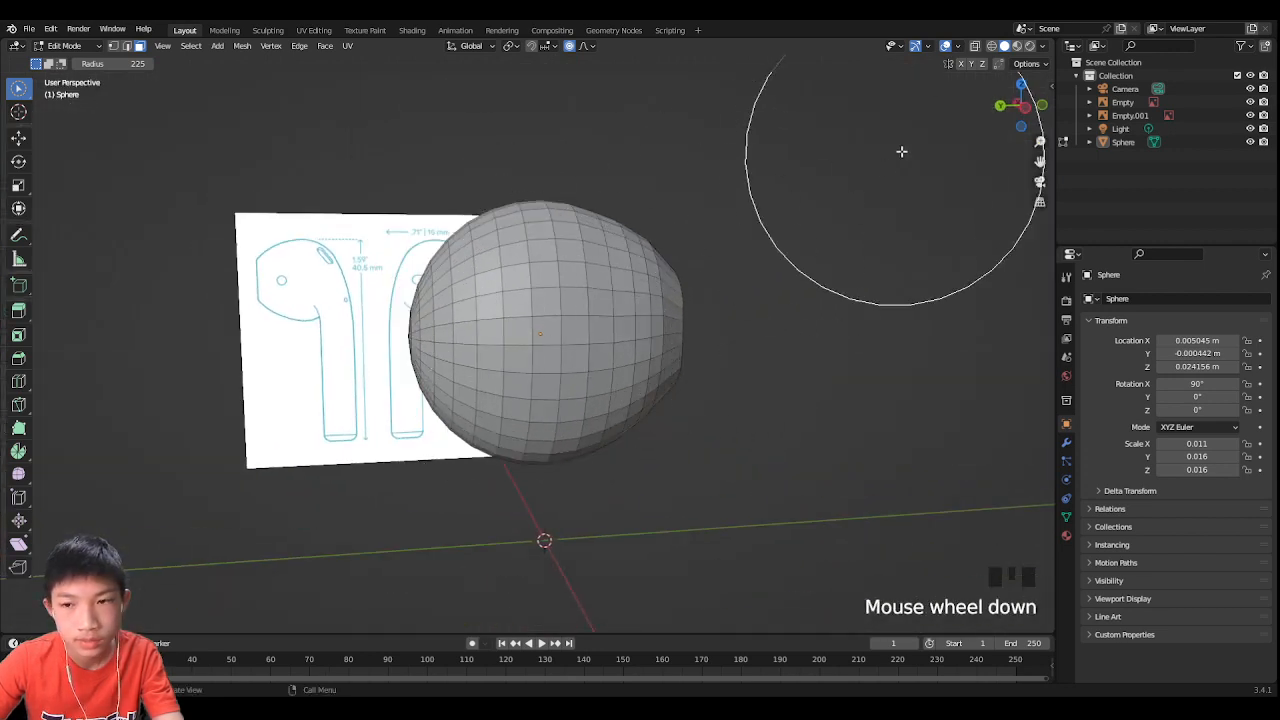
left_click(1023, 116)
scroll(620, 310, "up", 5)
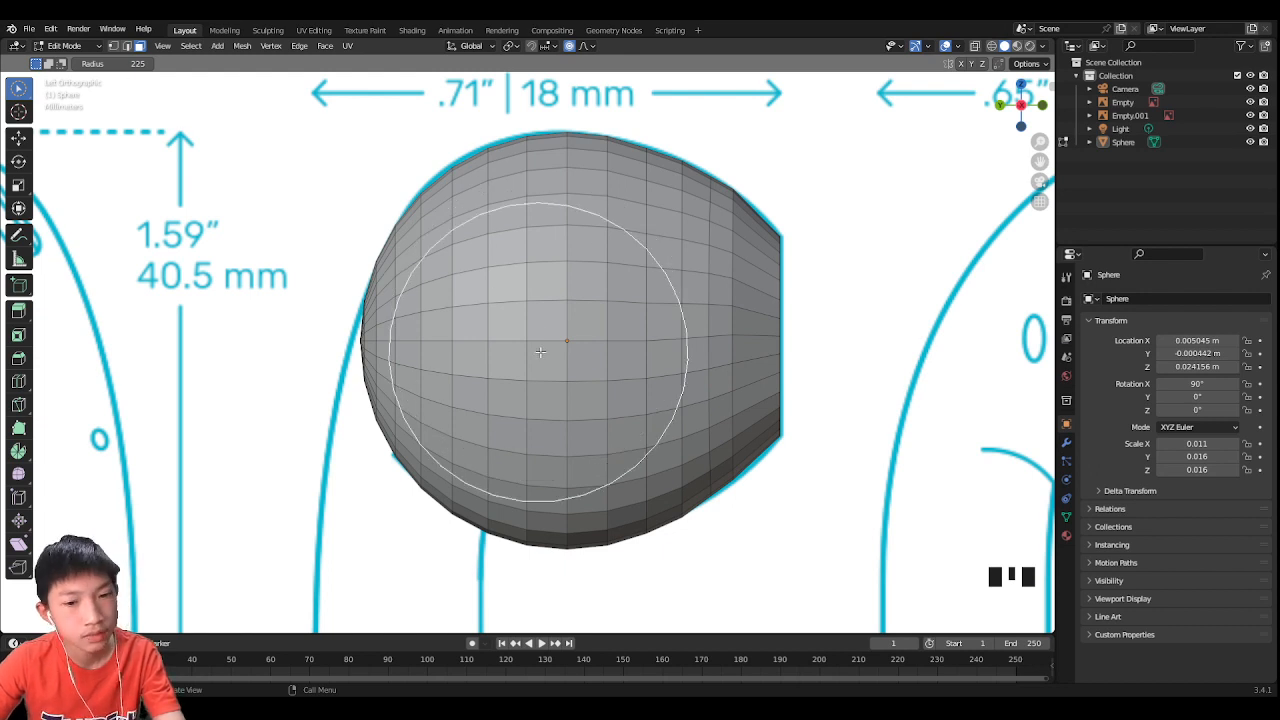
left_click(532, 332)
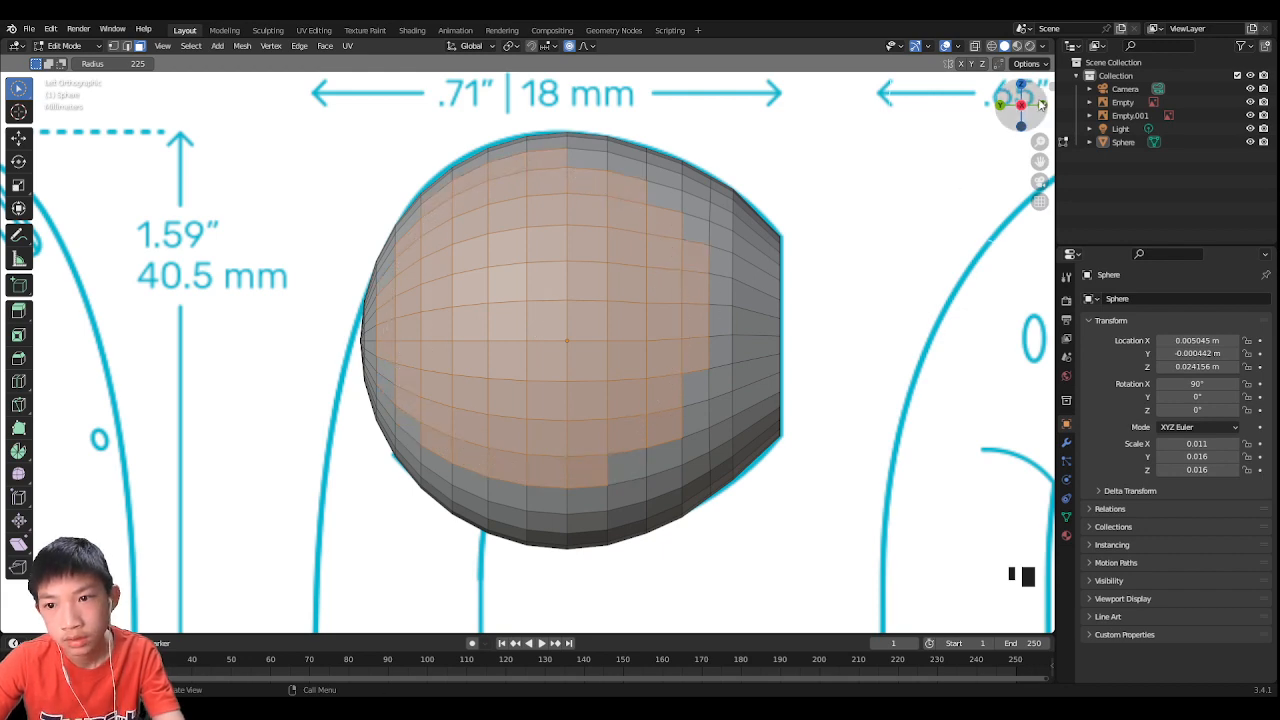
Step: Check the extent of the selected patch against the stem outline's upper and lower joints on the front blueprint
left_click(1040, 104)
scroll(620, 230, "up", 4)
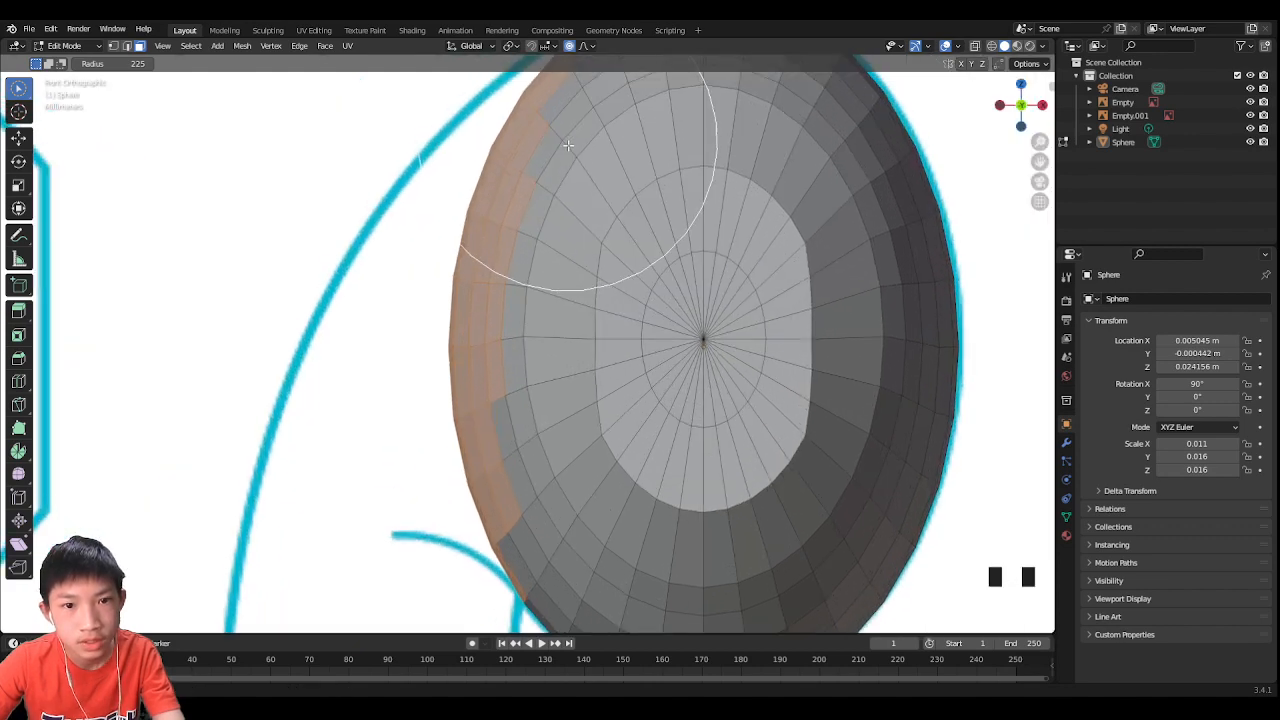
scroll(568, 145, "up", 5)
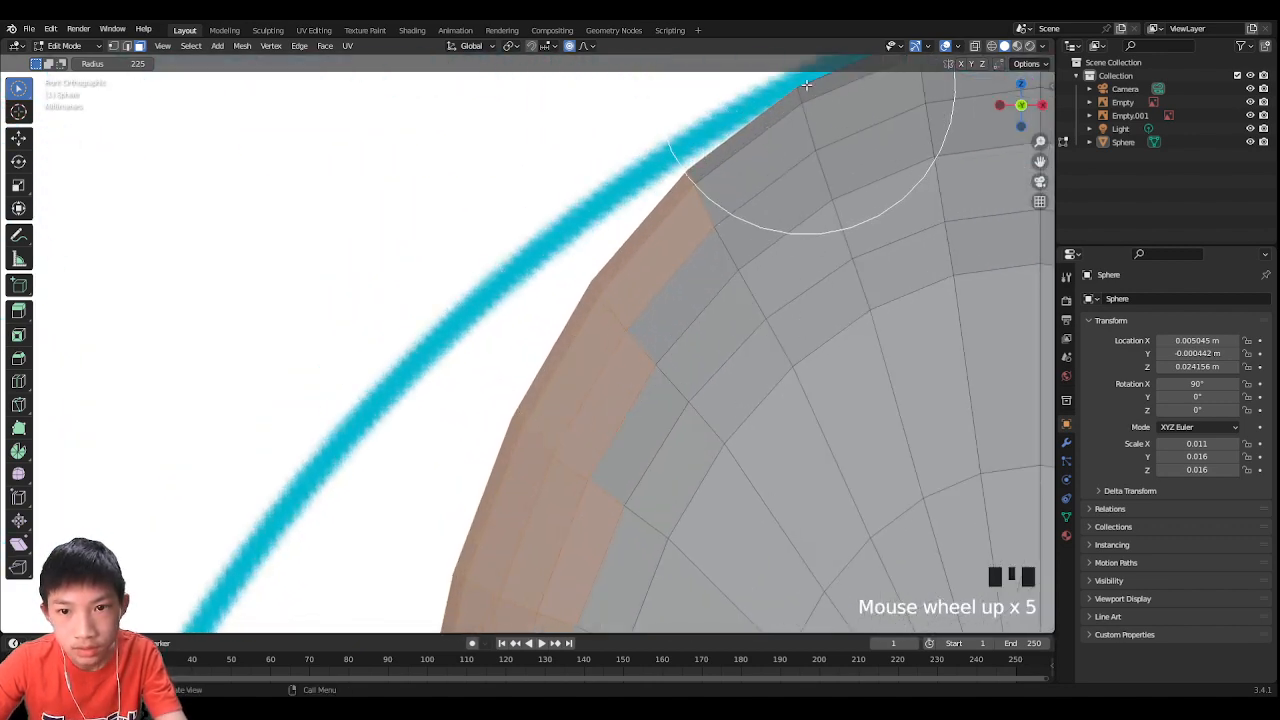
scroll(789, 95, "down", 6)
middle_click_drag(676, 340, 741, 54, "shift")
scroll(635, 541, "up", 2)
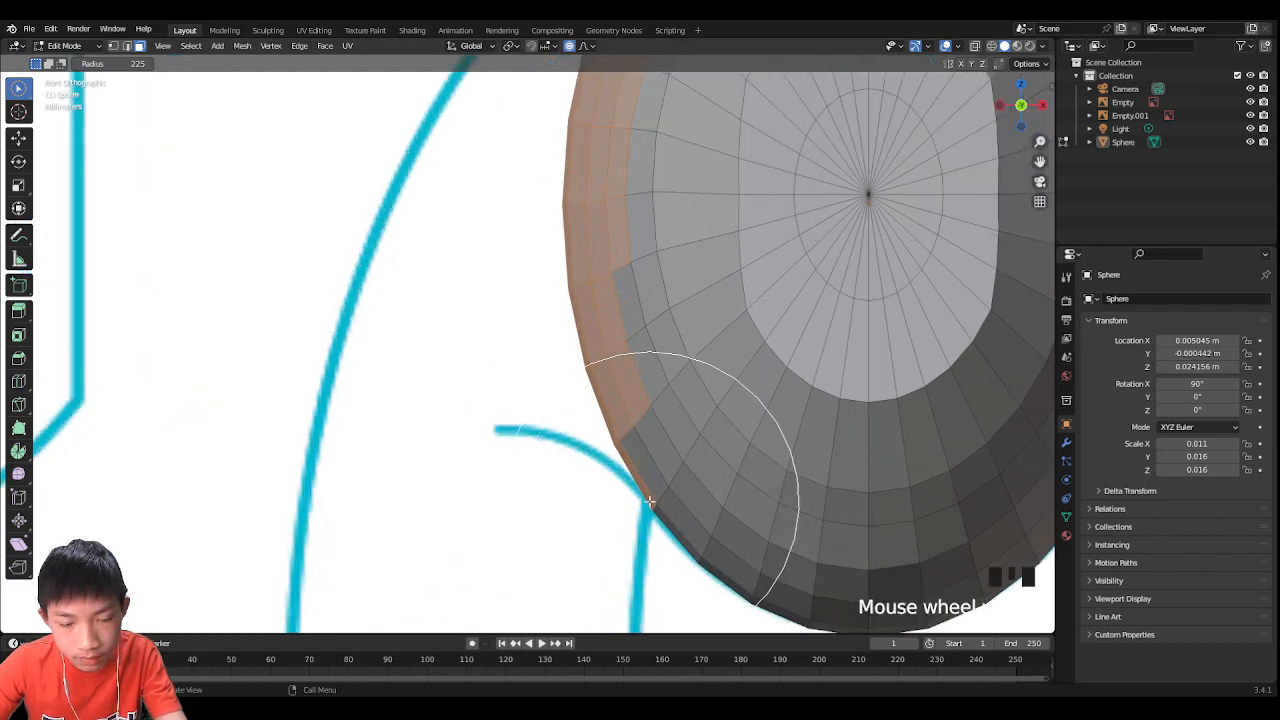
scroll(731, 491, "down", 5)
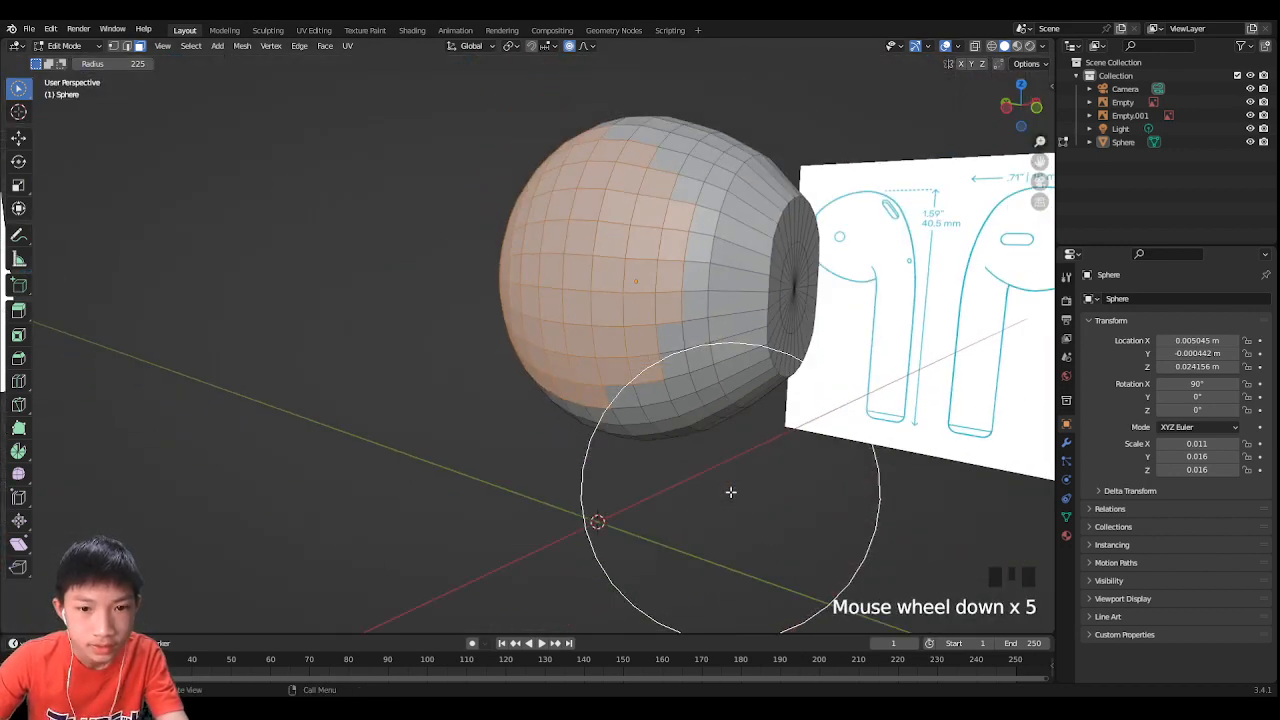
middle_click_drag(731, 491, 628, 334)
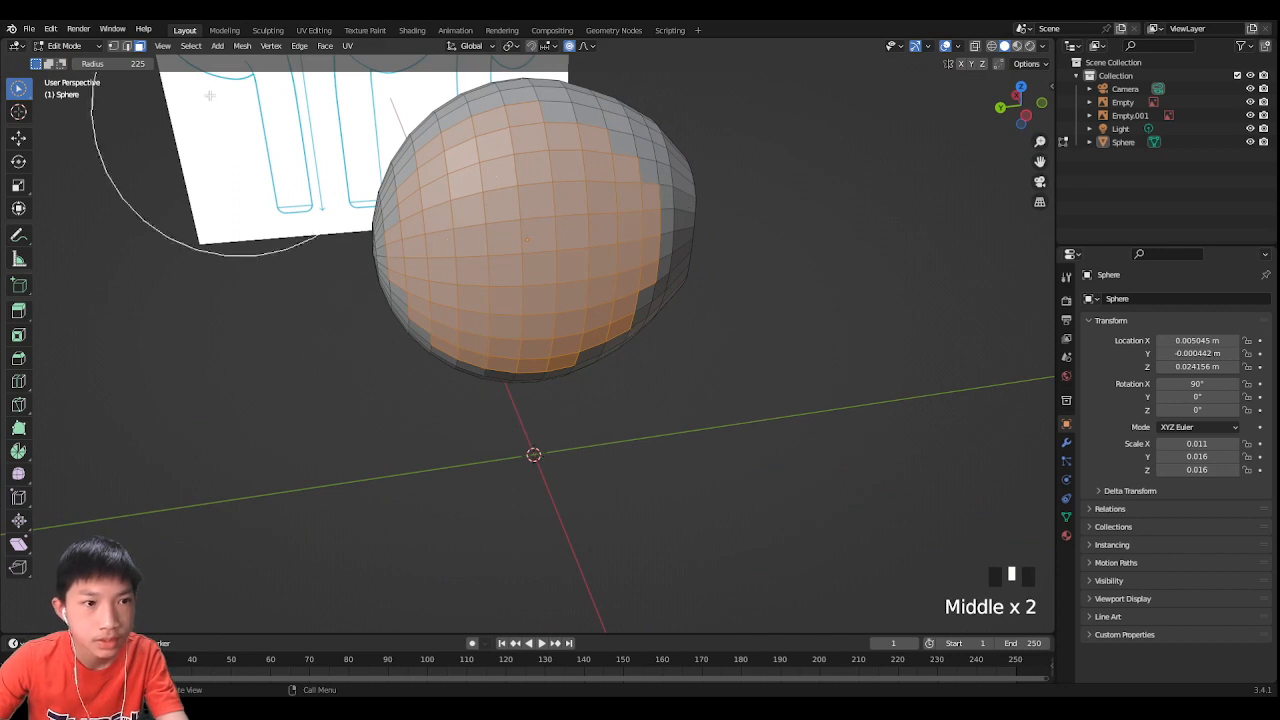
Step: Round the selected patch of faces with the LoopTools Circle operation and inspect its rim
right_click(491, 209)
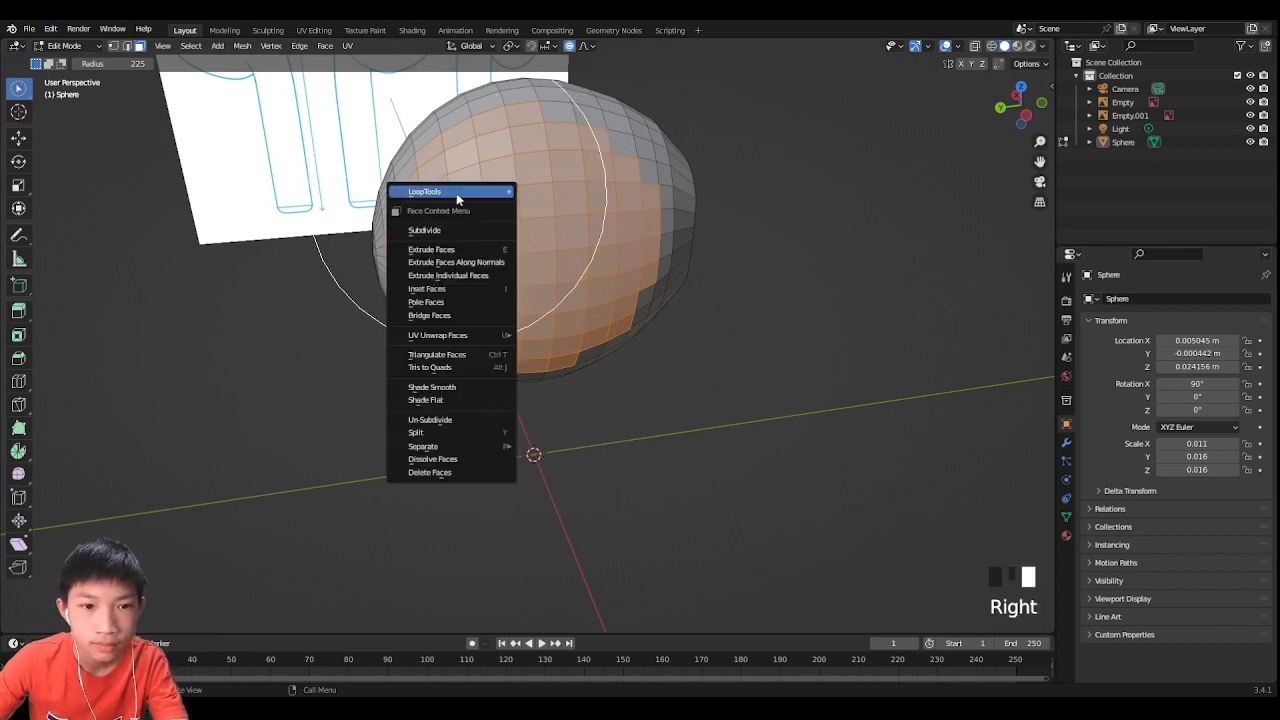
mouse_move(456, 193)
left_click(615, 210)
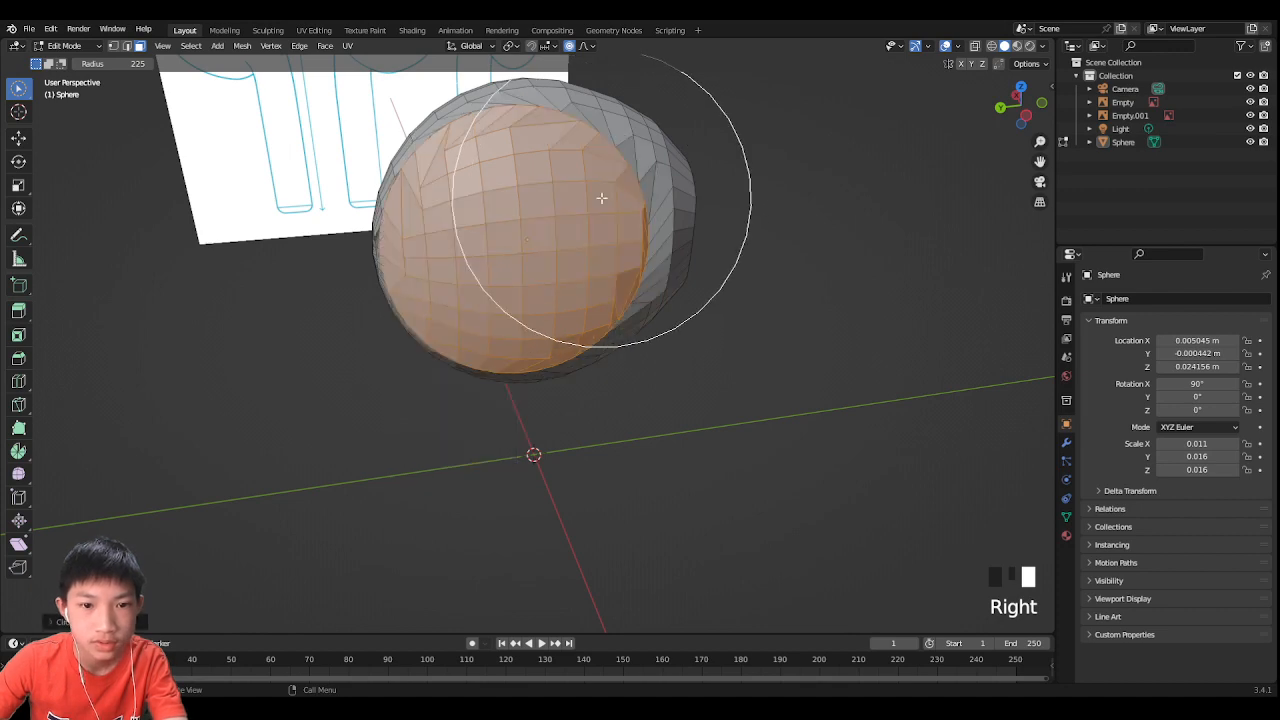
middle_click_drag(600, 194, 689, 191)
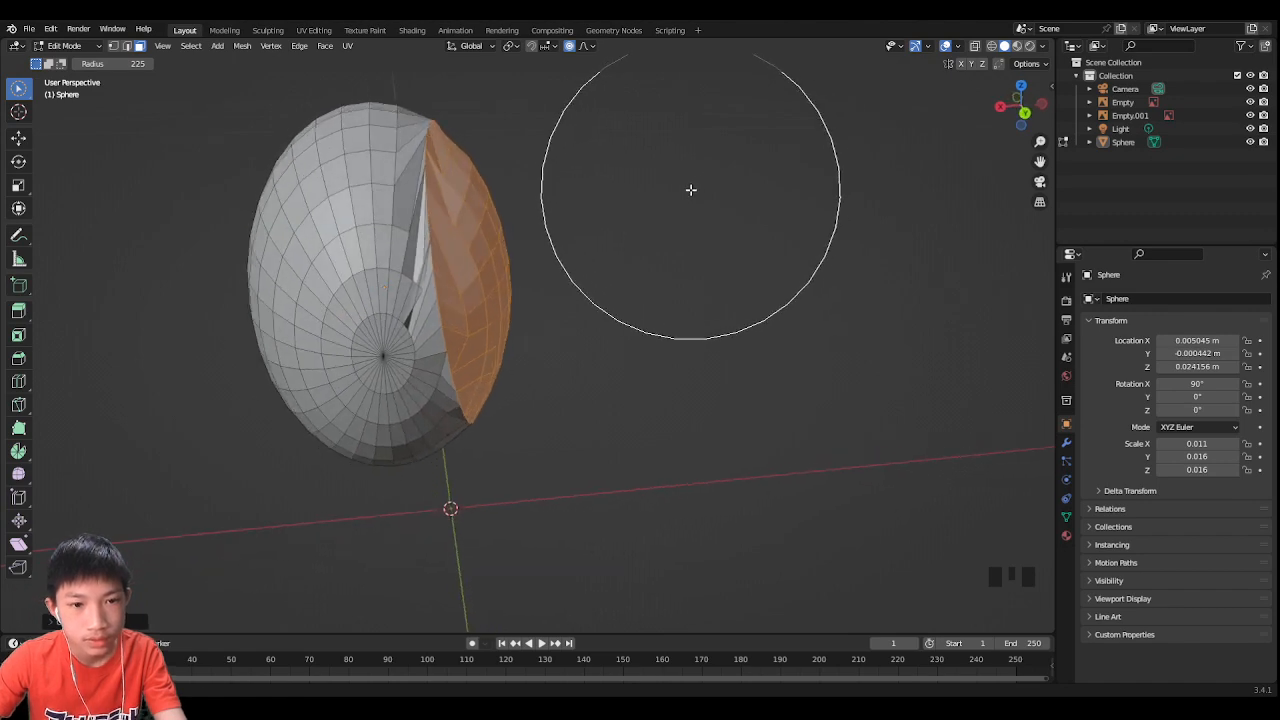
key("g")
right_click(700, 194)
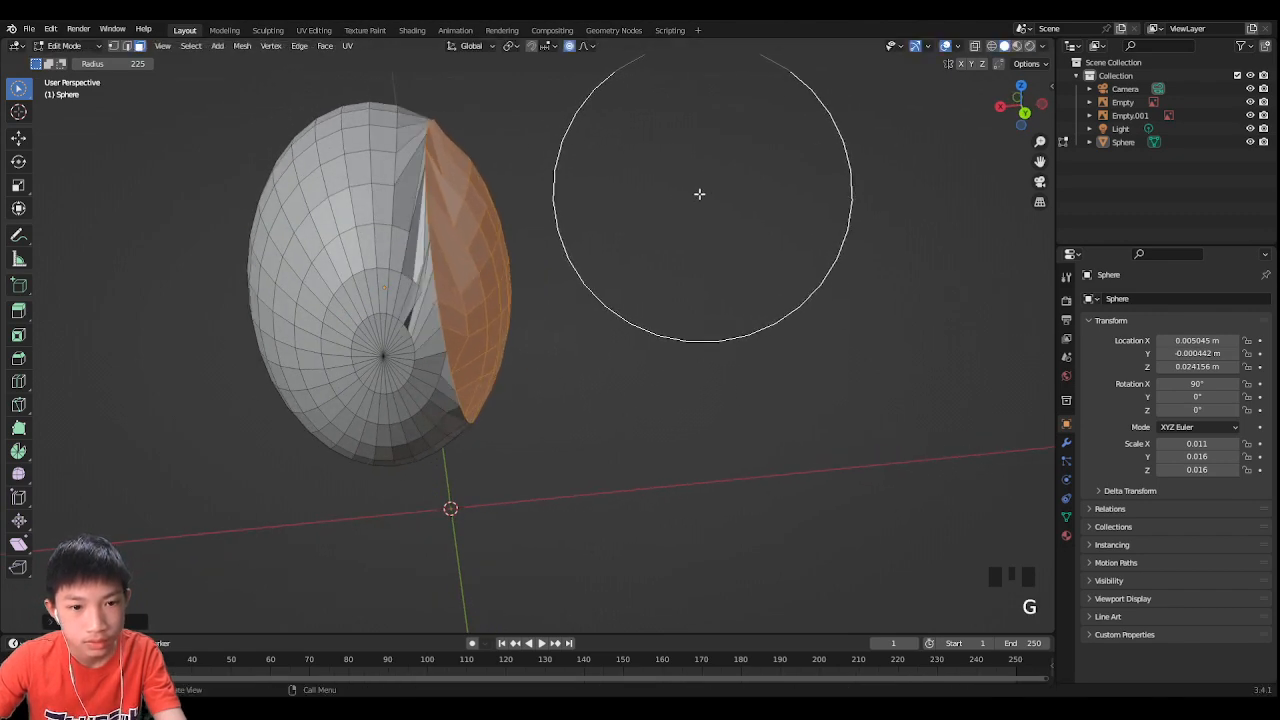
Step: Switch to box selection and delete the rounded patch's faces to open a hole in the head's side
middle_click_drag(613, 194, 230, 153)
key("w")
key("w")
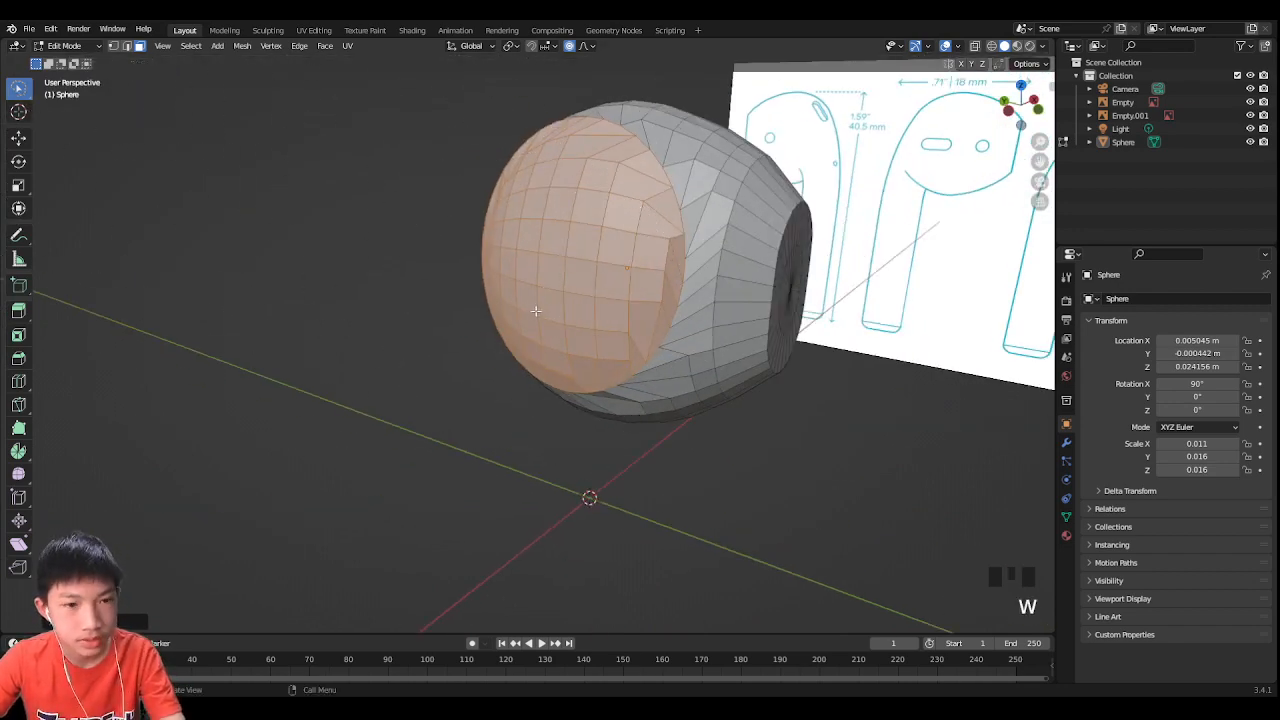
key("w")
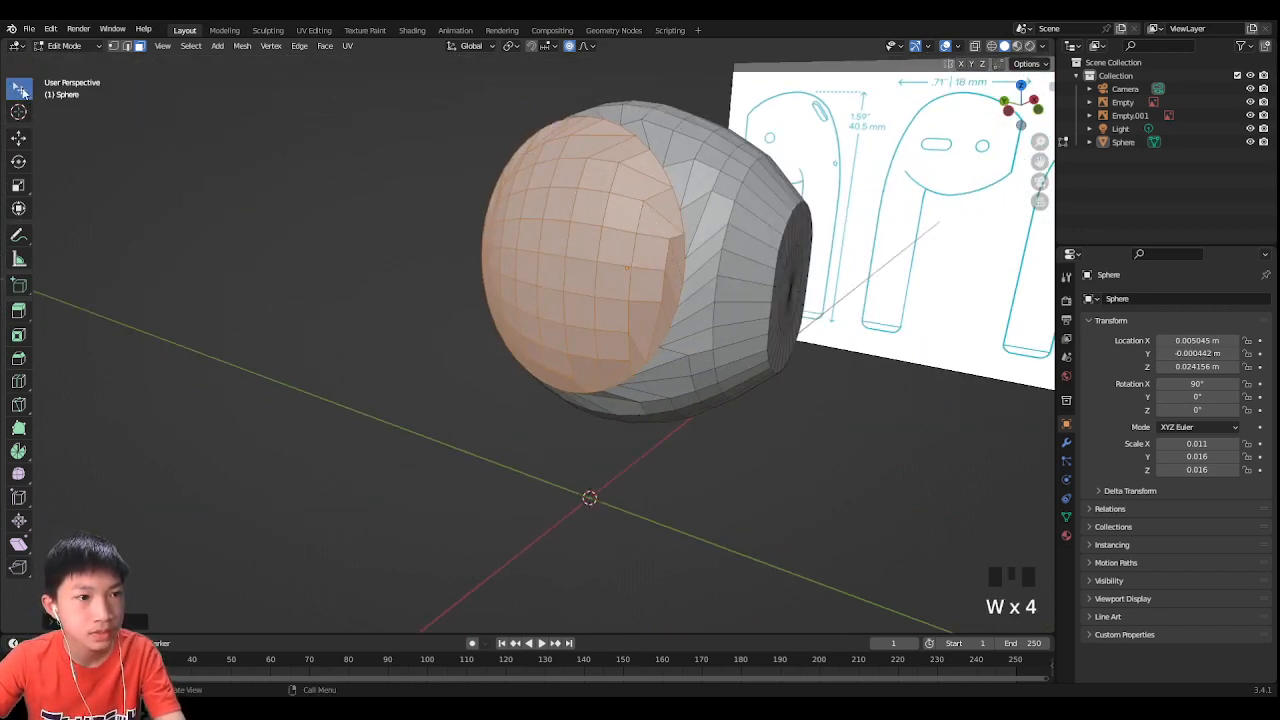
middle_click_drag(449, 177, 688, 243)
key("Delete")
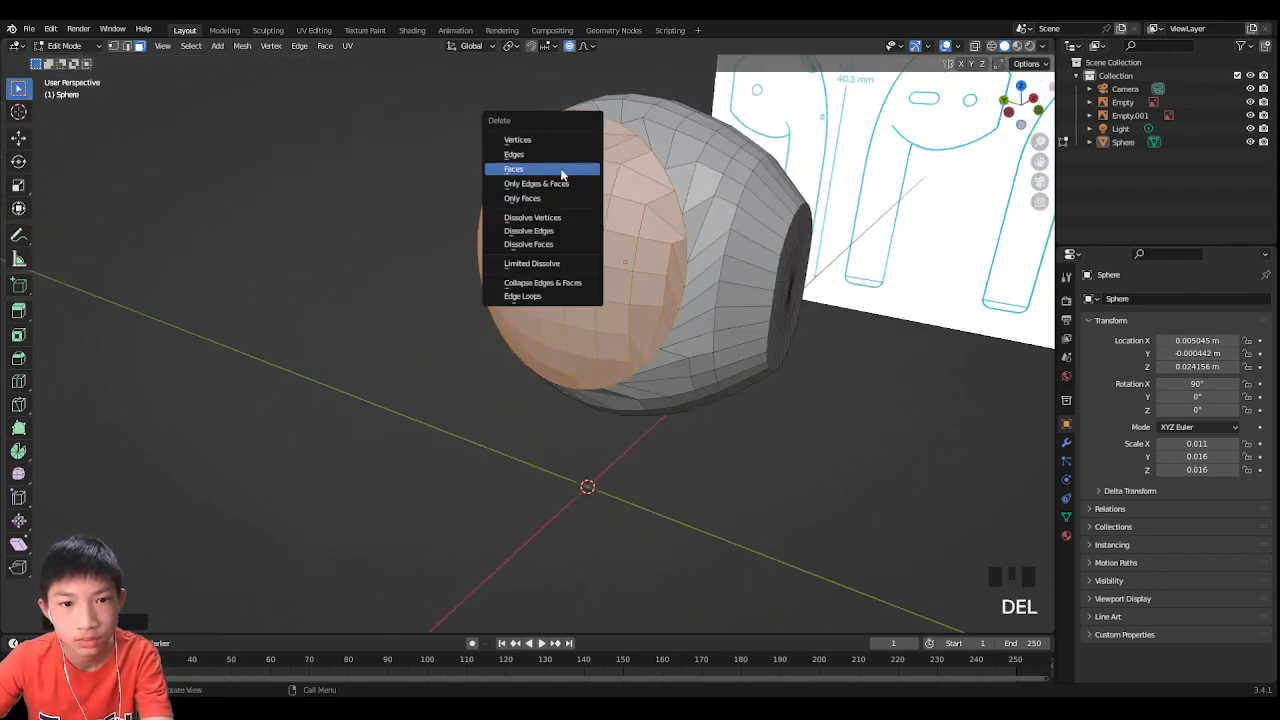
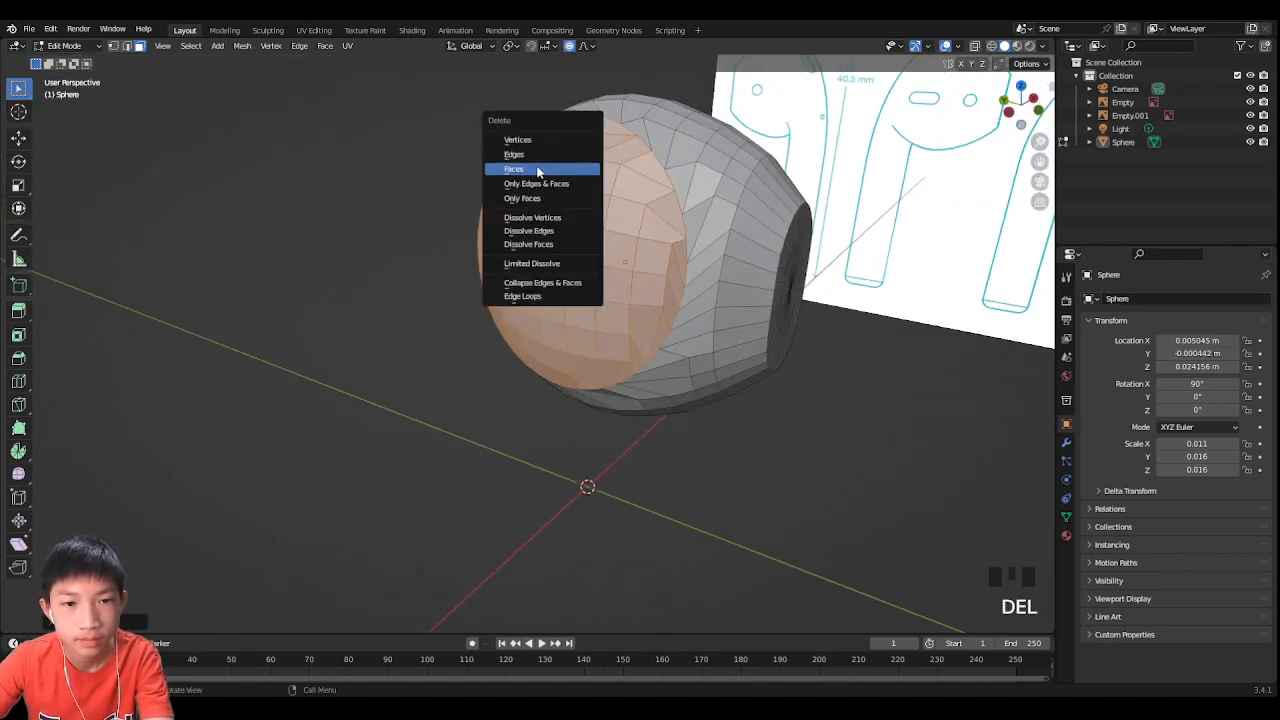
left_click(537, 170)
Step: Select the complete open edge loop around the rim of the hole in the head's side
middle_click_drag(534, 166, 582, 138)
scroll(608, 205, "up", 2)
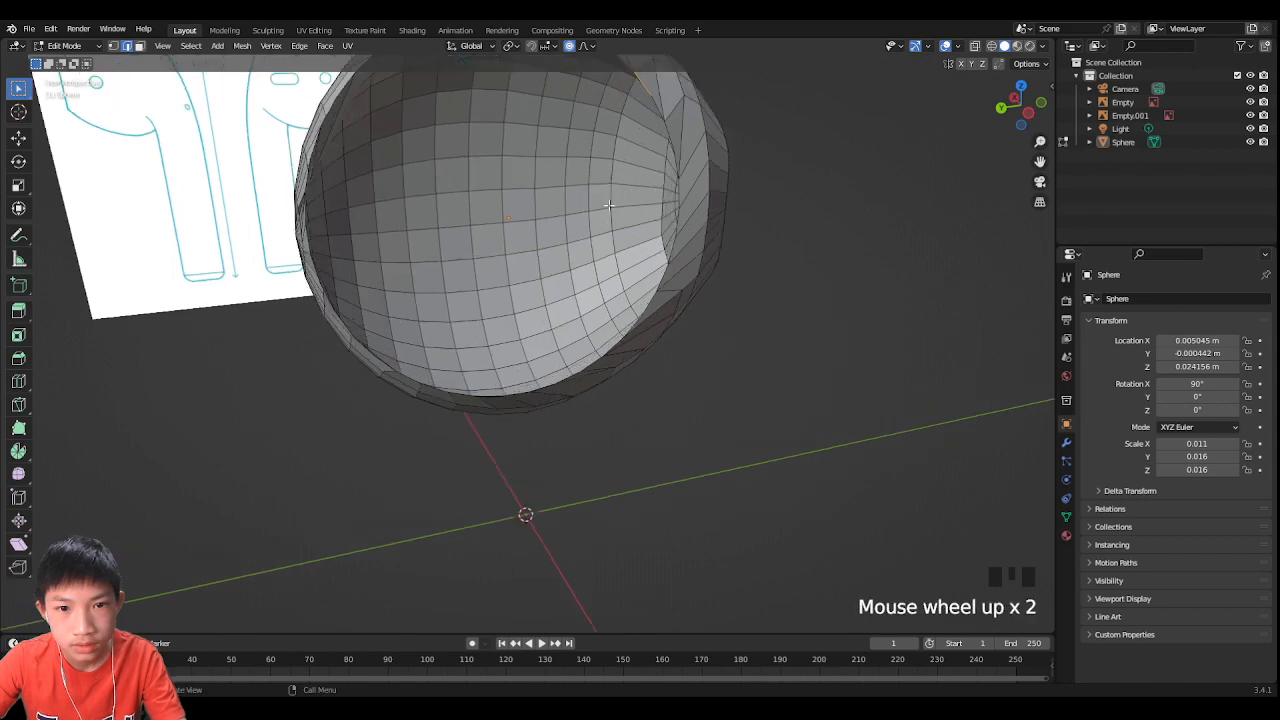
left_click(677, 213, "alt+shift")
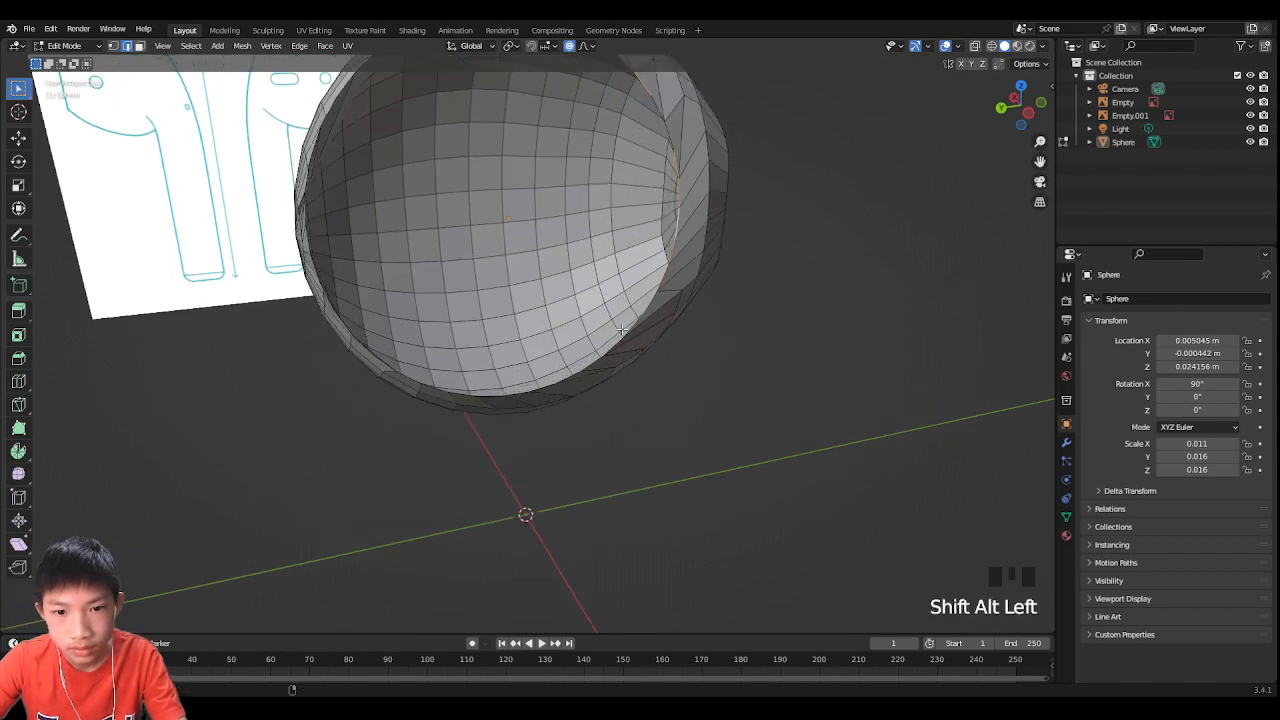
middle_click_drag(627, 328, 486, 319)
key("ctrl+z")
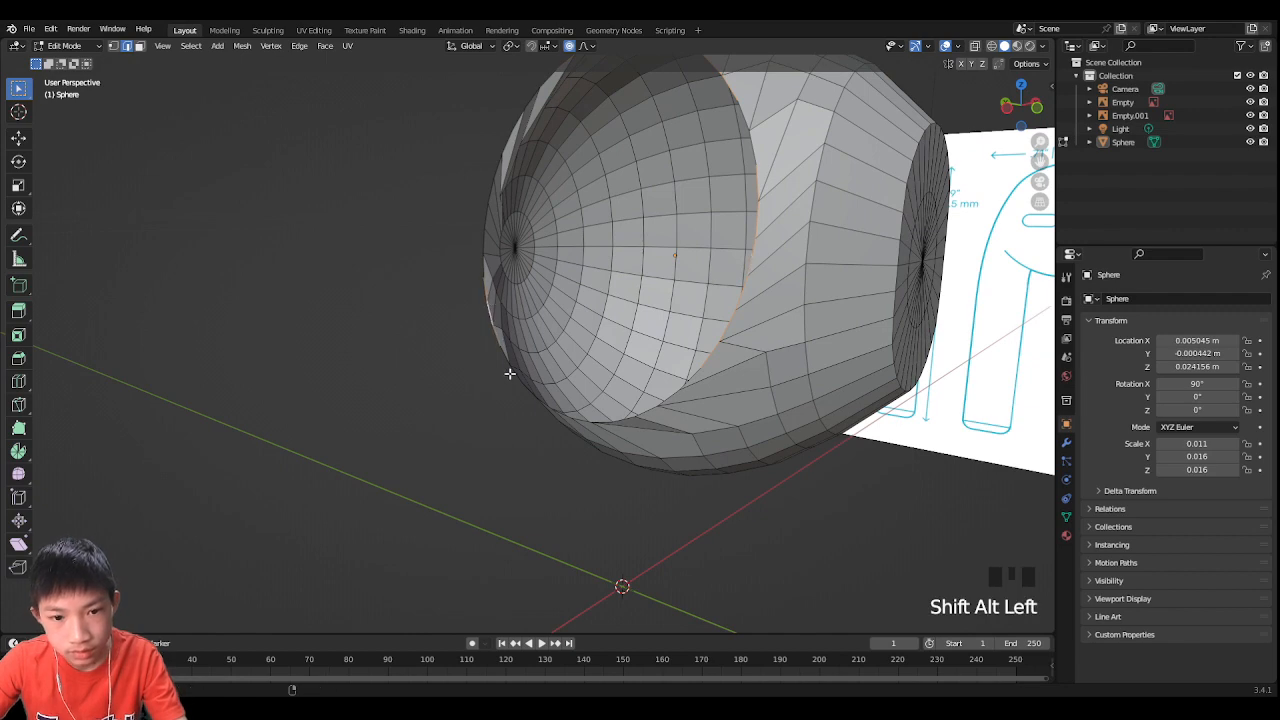
middle_click_drag(517, 372, 622, 386)
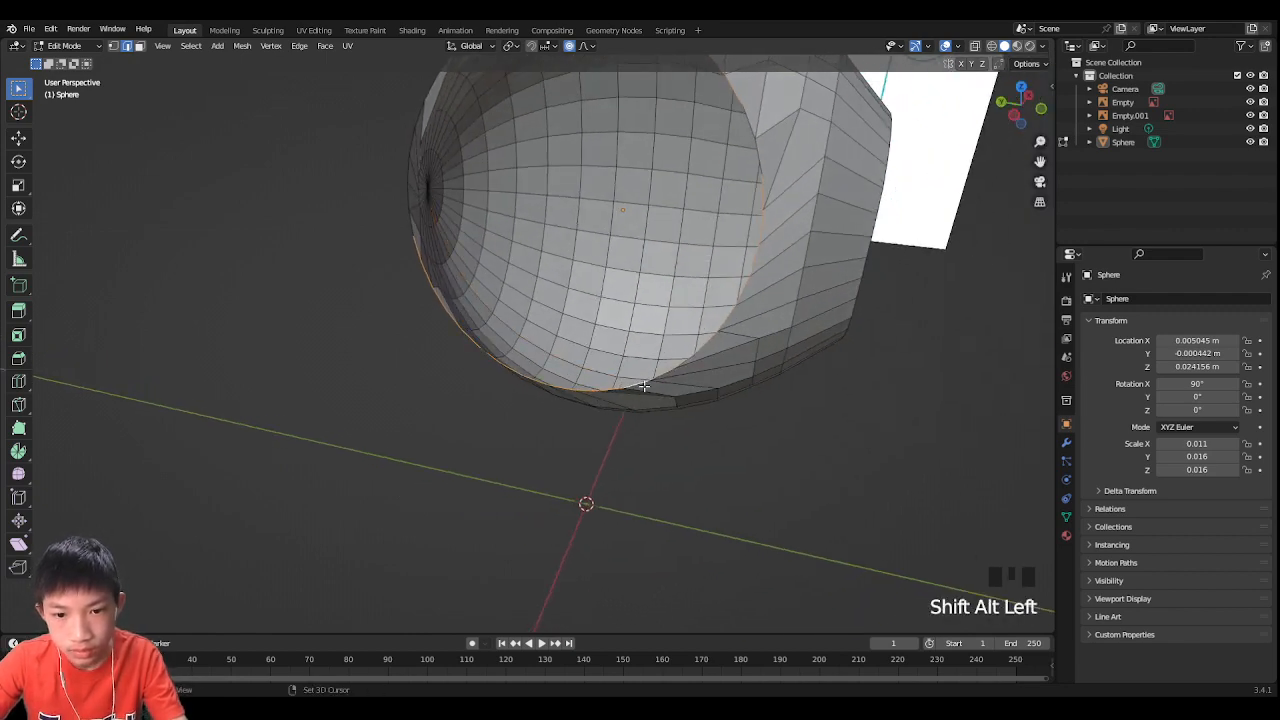
scroll(589, 343, "down", 2)
middle_click_drag(541, 347, 436, 292)
scroll(436, 292, "up", 4)
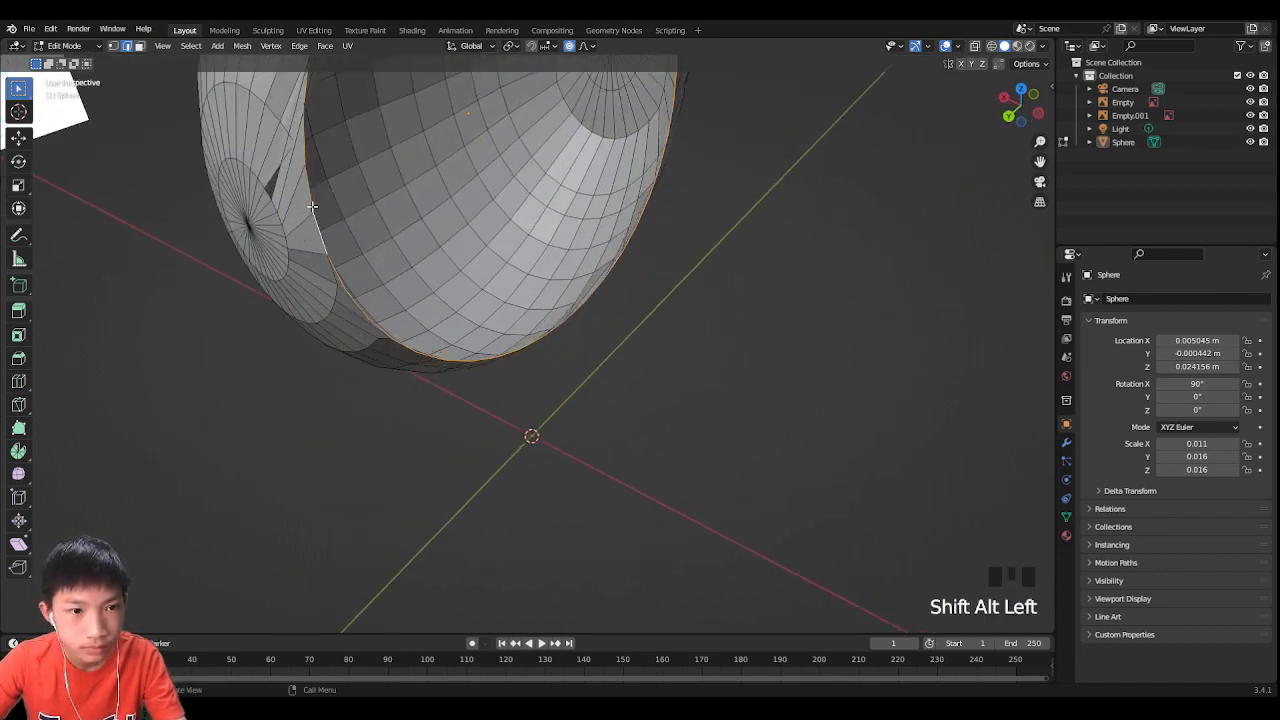
middle_click_drag(312, 206, 446, 212, "shift")
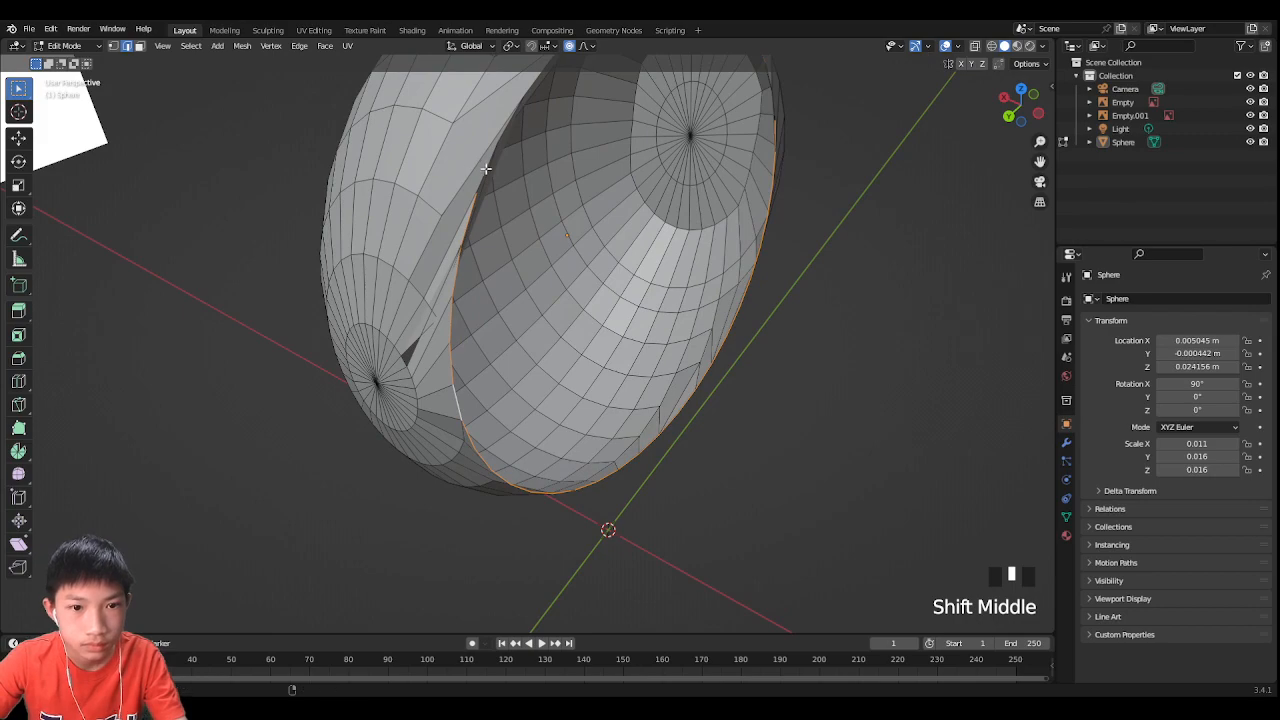
scroll(486, 169, "down", 2)
middle_click_drag(486, 169, 689, 157)
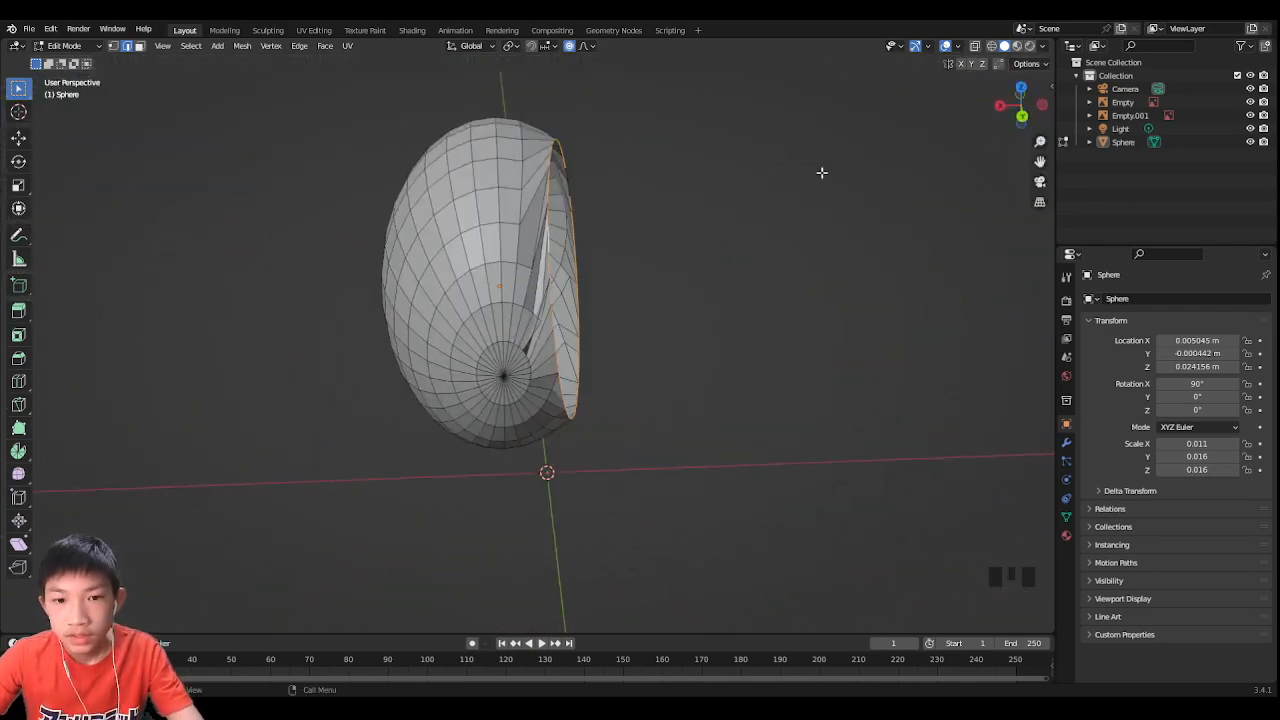
Step: Turn off proportional editing so that only the selected rim loop moves
key("g")
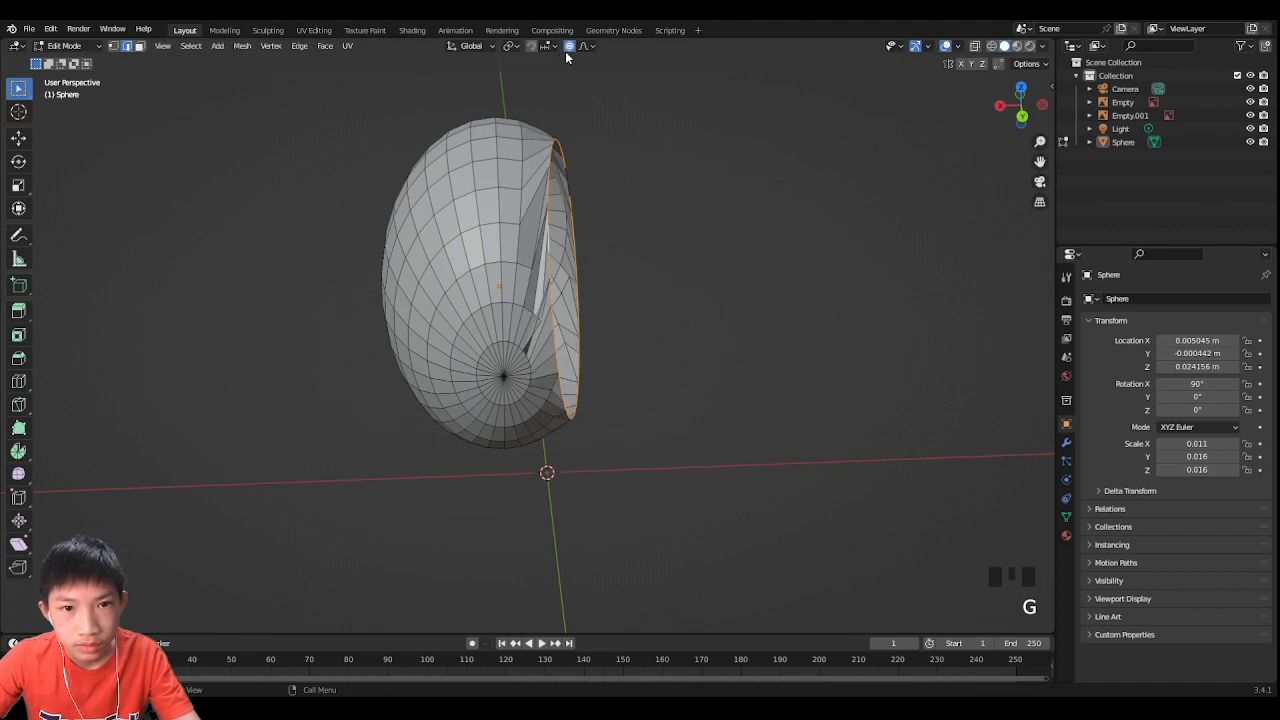
left_click(568, 46)
key("g")
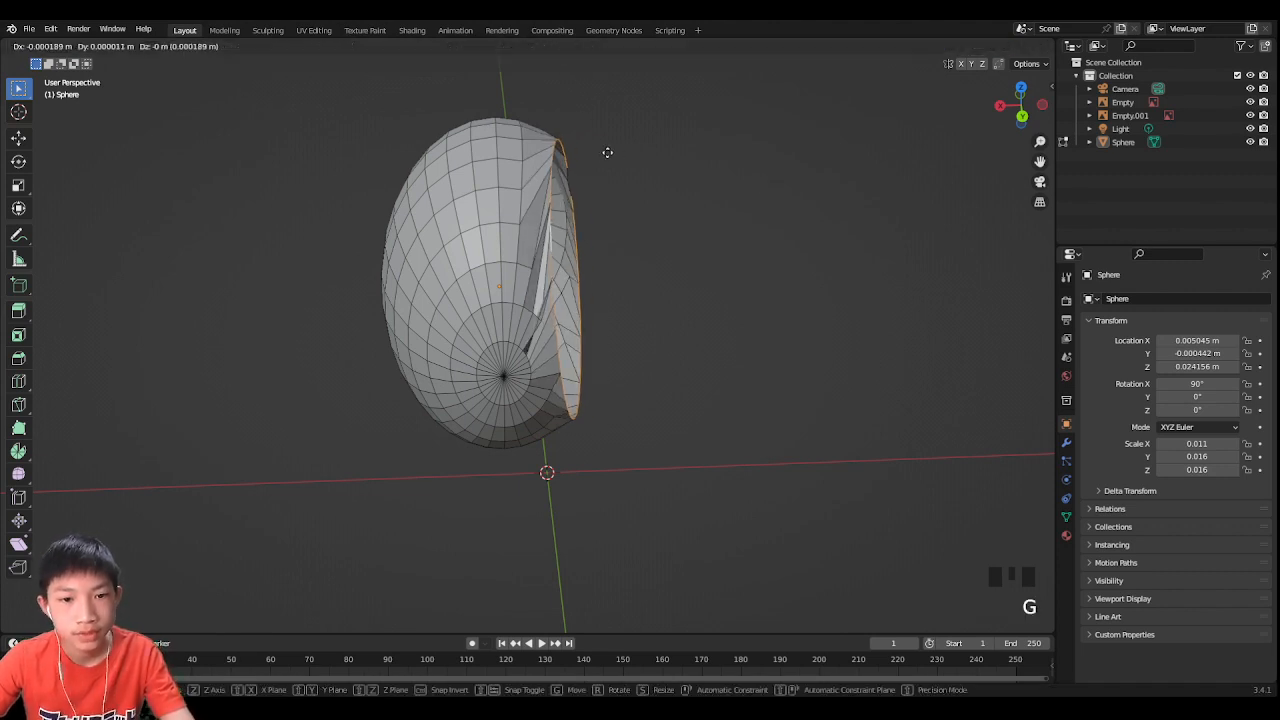
right_click(623, 155)
middle_click_drag(623, 154, 625, 225)
Step: Move the hole's rim loop outward along the X axis by about 0.0016 m
key("g")
key("x")
left_click(645, 122)
middle_click_drag(625, 225, 729, 226)
scroll(545, 245, "up", 2)
scroll(558, 206, "up", 2)
scroll(558, 206, "down", 1)
scroll(531, 222, "down", 1)
mouse_move(660, 248)
middle_mouse_down()
mouse_move(771, 260)
mouse_move(650, 265)
middle_mouse_up()
key("g")
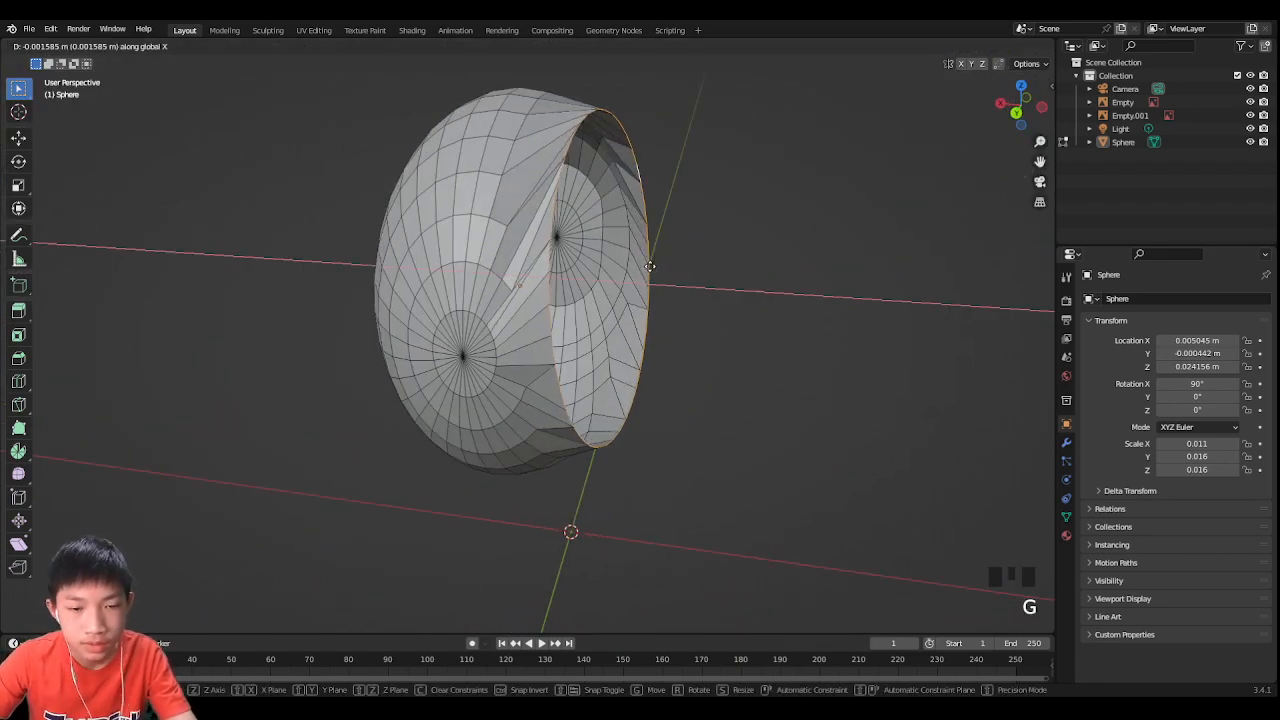
left_click(650, 265)
Step: Shrink the rim loop to about 0.89 and refine its scale against the head outline in front view
scroll(519, 289, "up", 2)
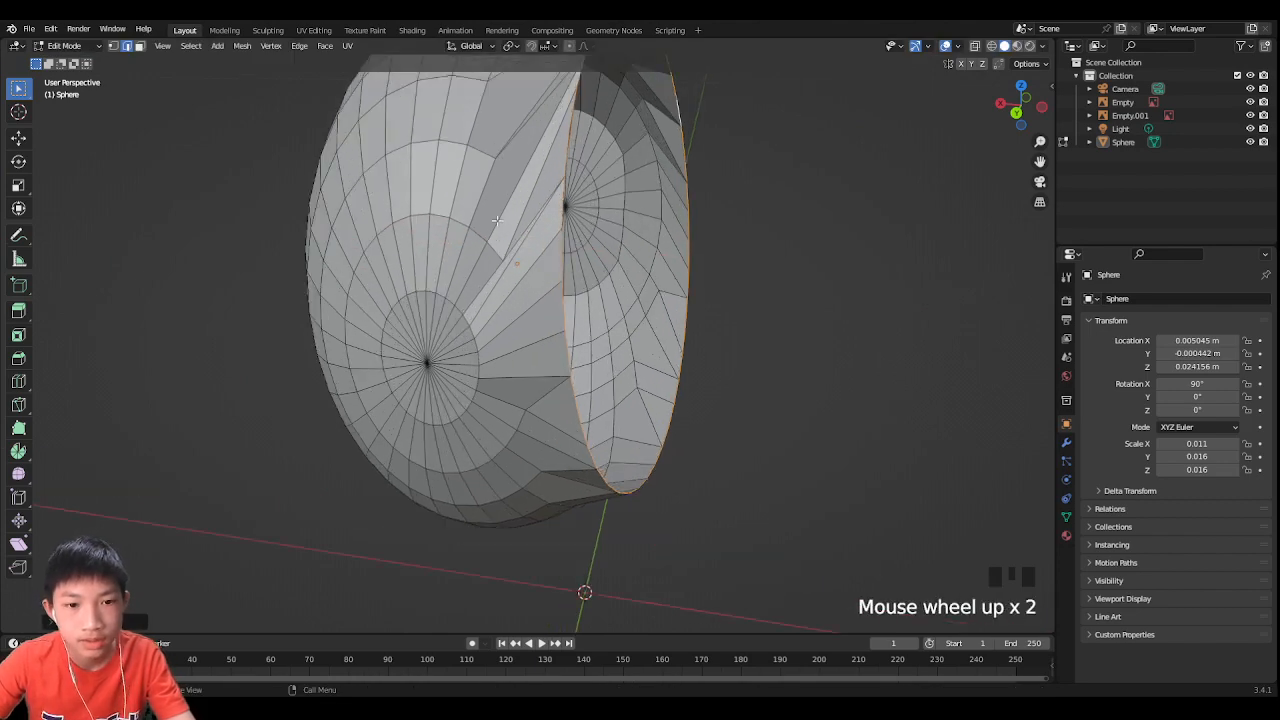
middle_click_drag(507, 153, 730, 150)
key("s")
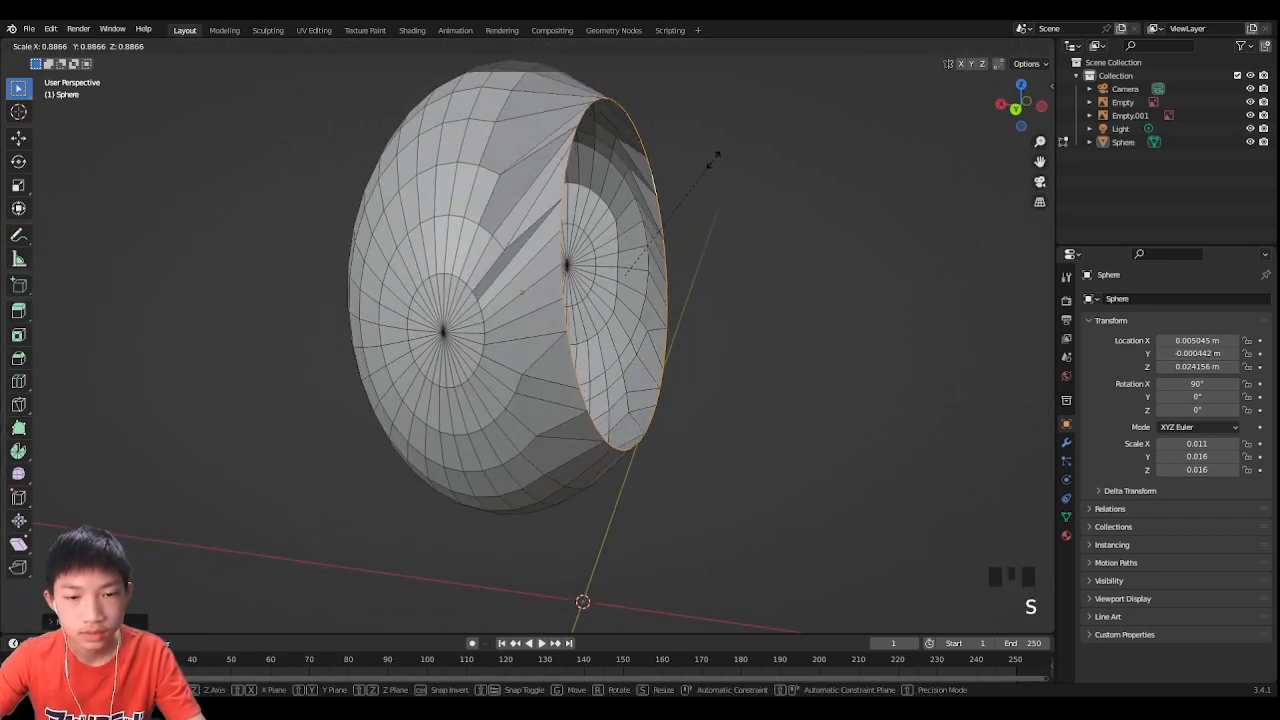
left_click(707, 165)
left_click(1036, 108)
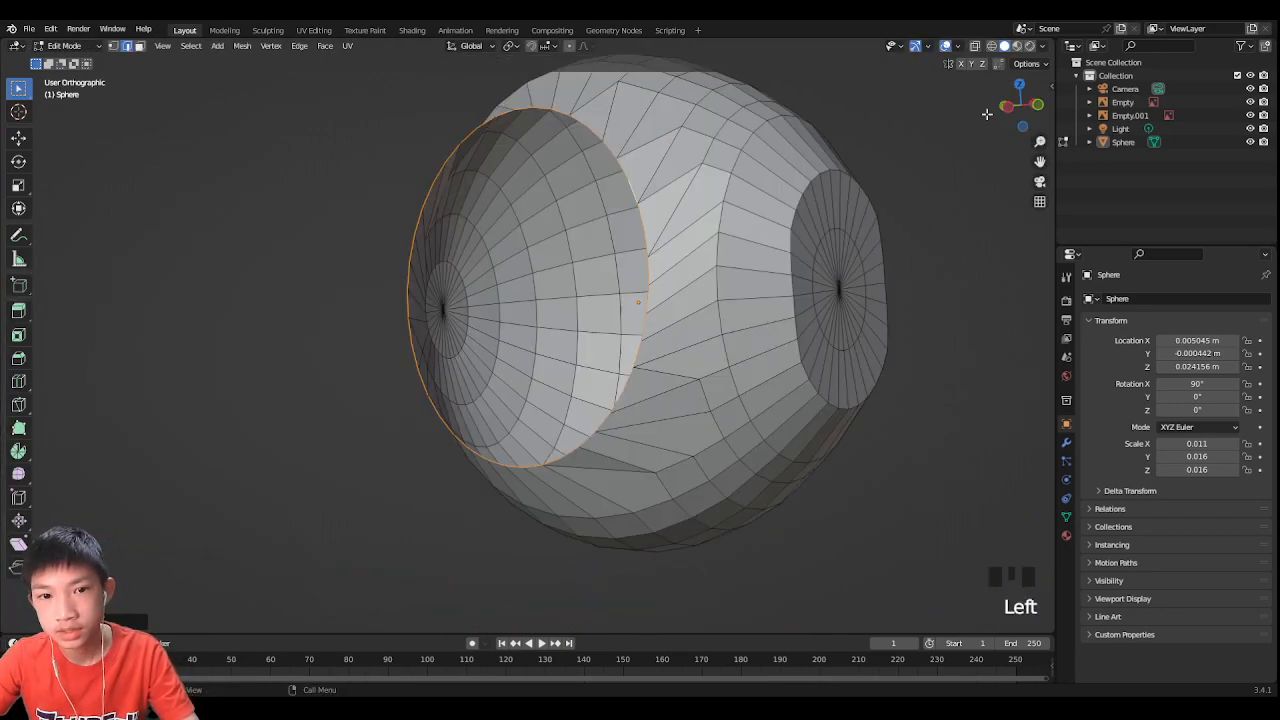
scroll(632, 115, "up", 4)
scroll(632, 115, "down", 1)
key("s")
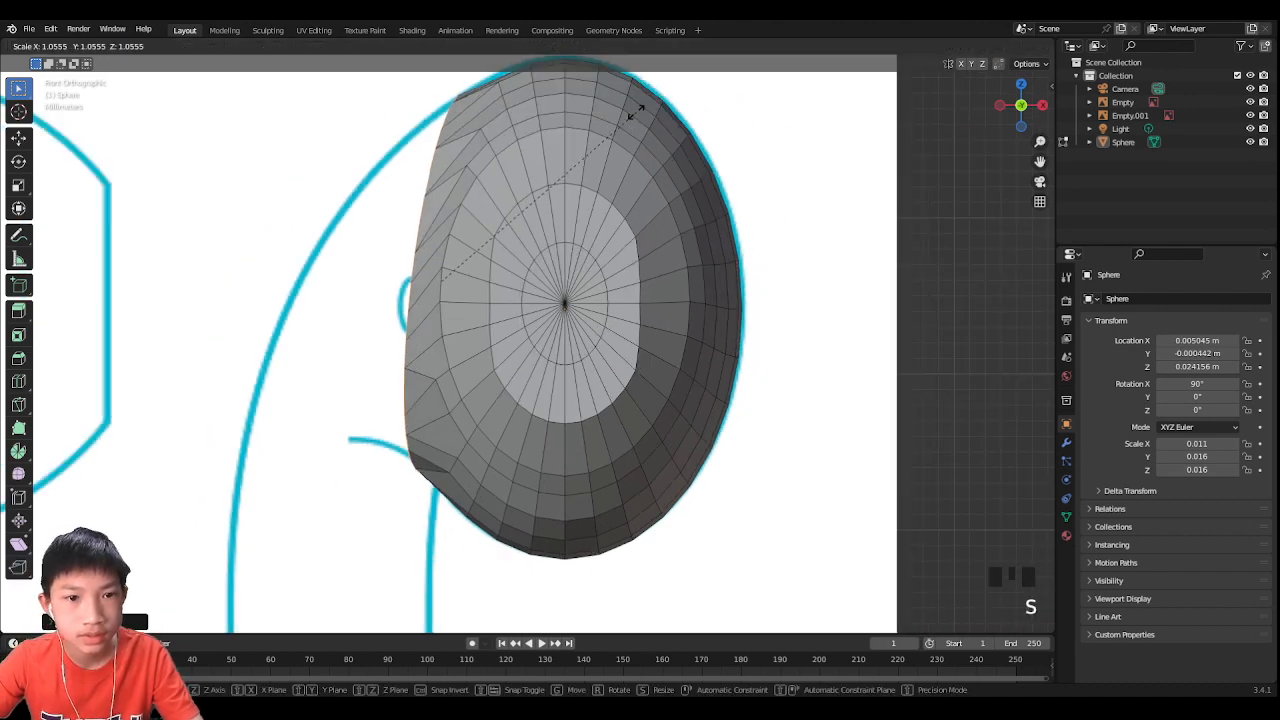
left_click(617, 106)
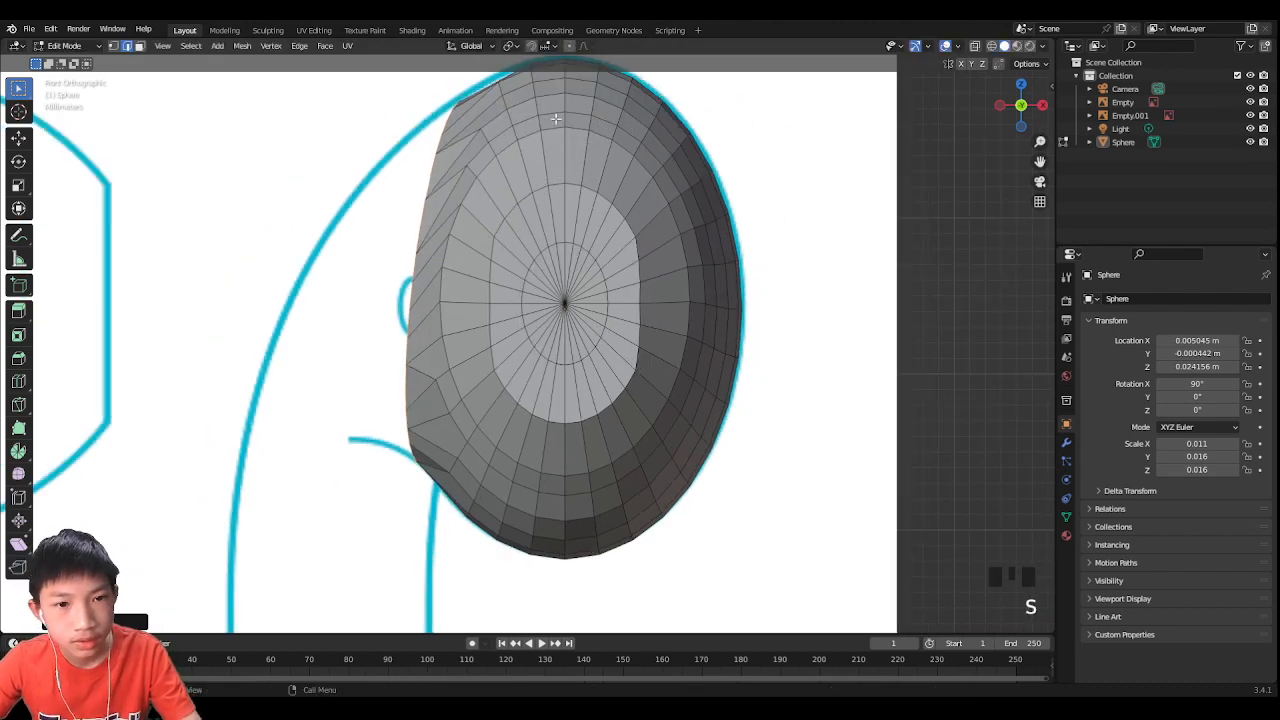
Step: Rotate the rim loop slightly and lower it about 1 mm to match the stem joint on the front blueprint
scroll(617, 106, "down", 4)
key("r")
key("g")
key("r")
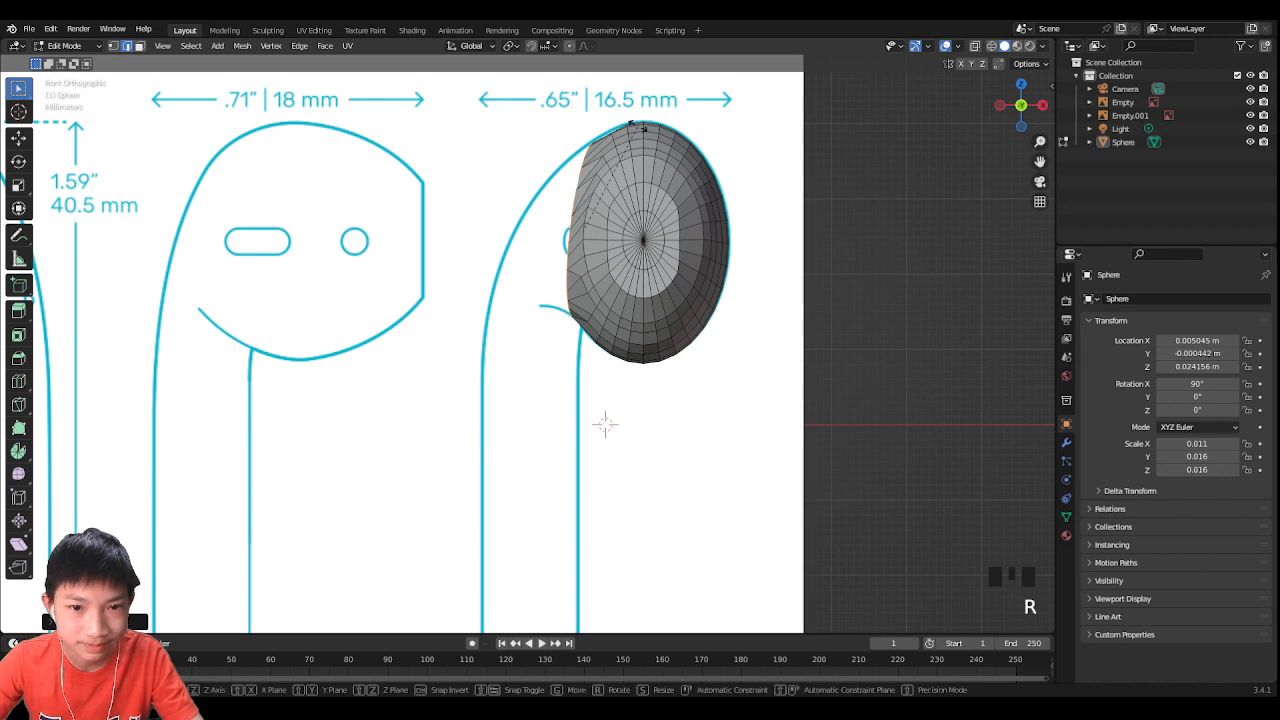
key("g")
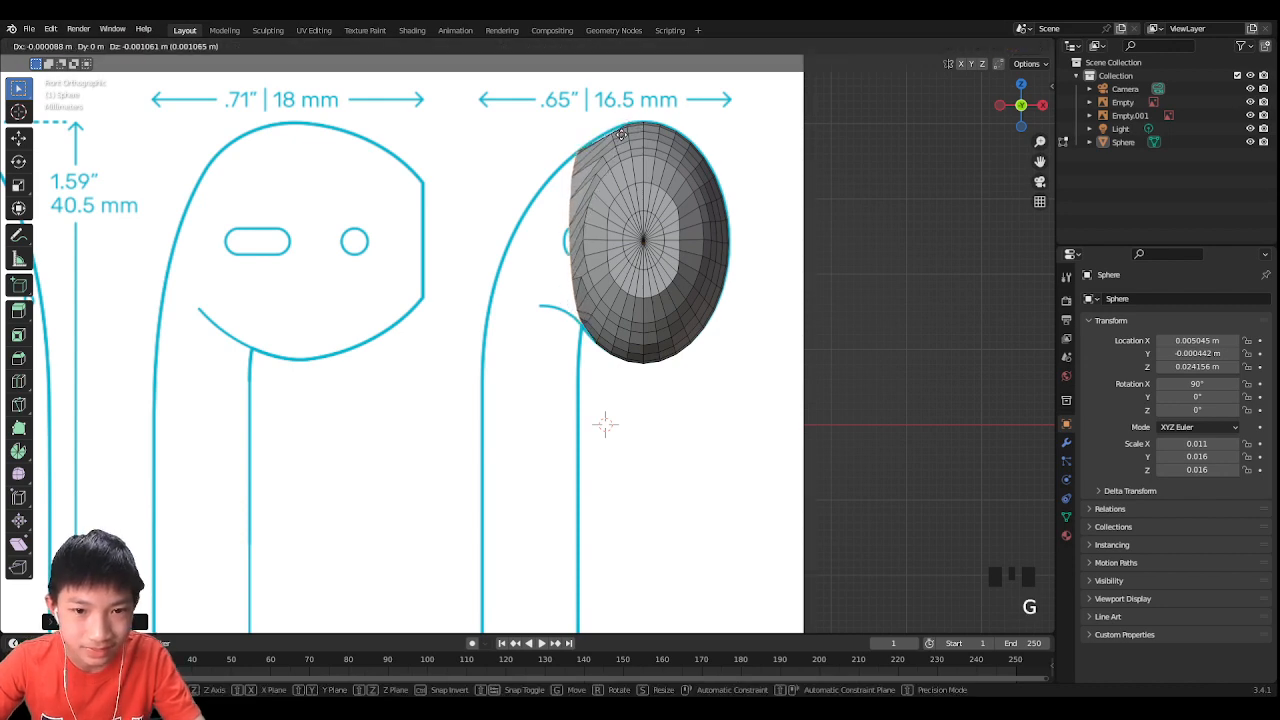
left_click(620, 134)
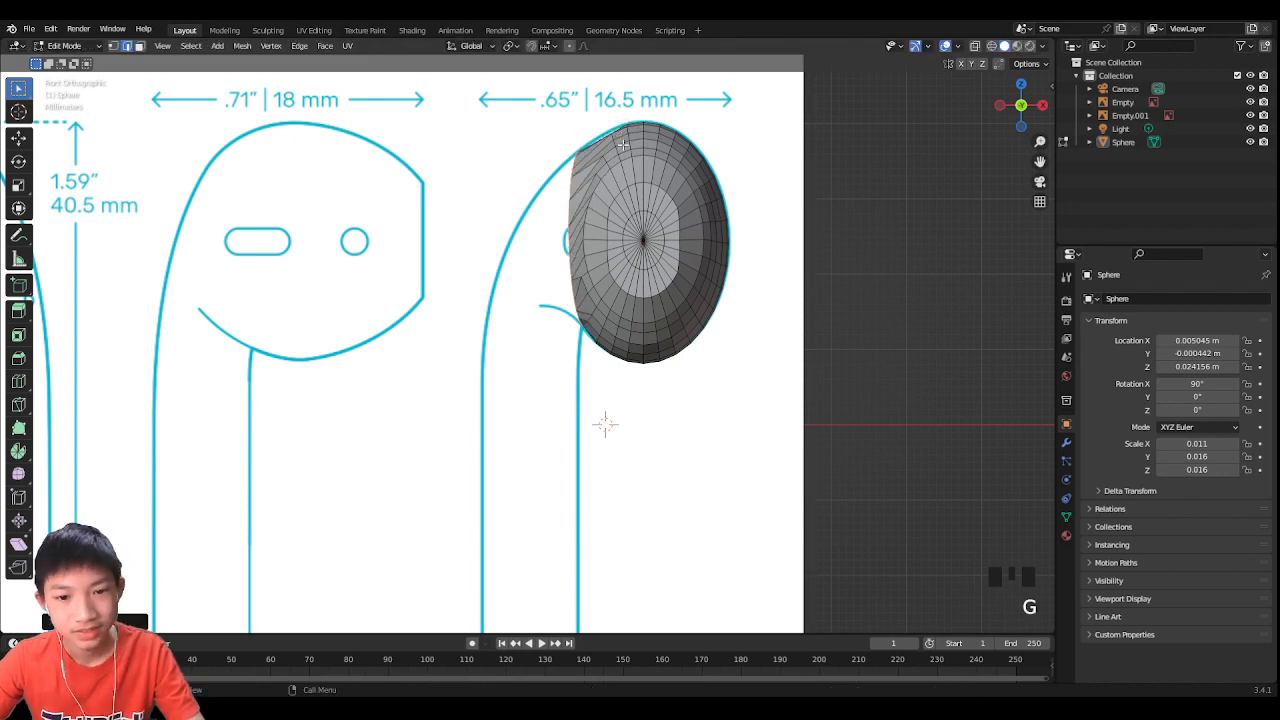
Step: Extrude the rim loop toward the stem, tilting, shrinking and moving the new ring to follow the blueprint's outer curve
scroll(620, 440, "up", 2)
middle_click_drag(637, 457, 649, 506, "shift")
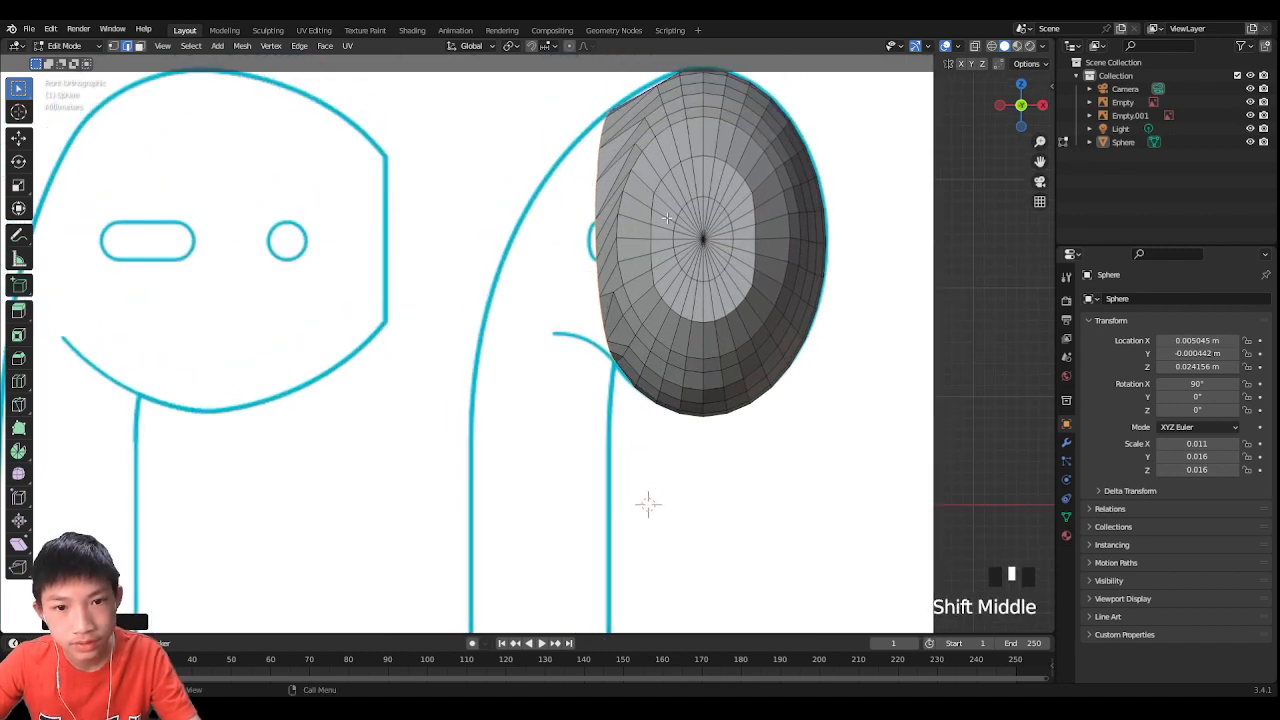
key("r")
right_click(695, 157)
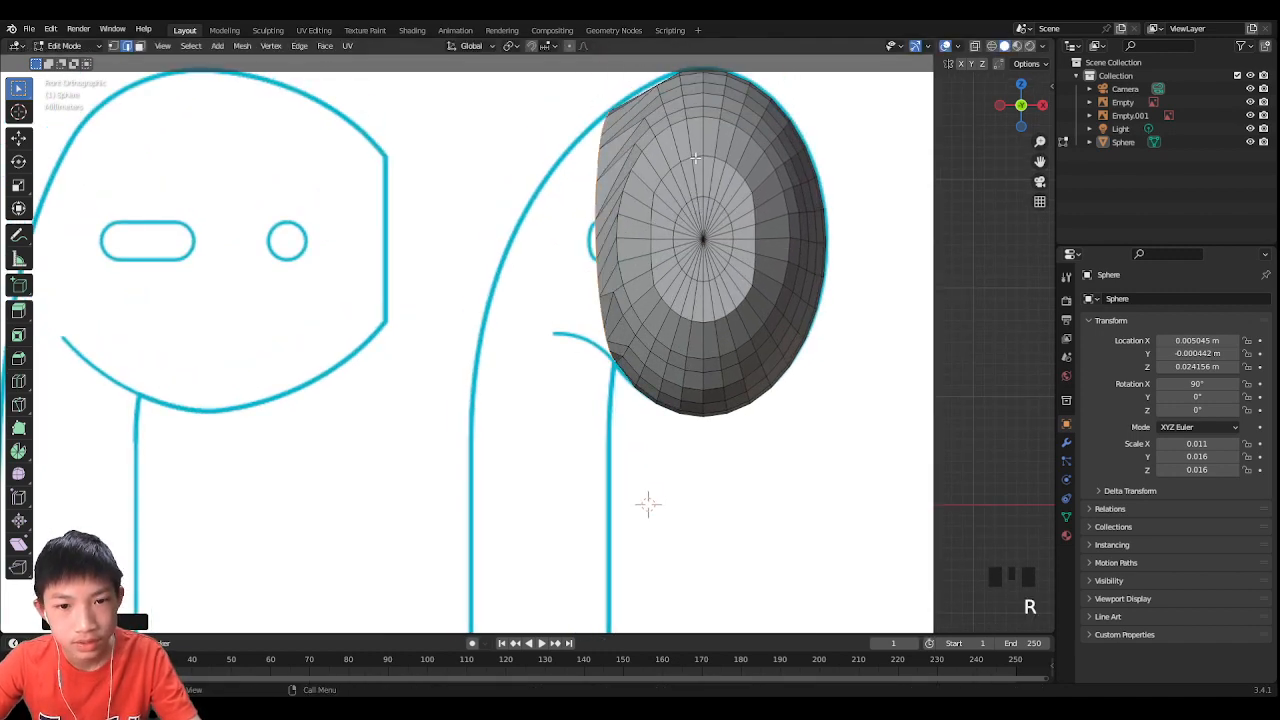
key("r")
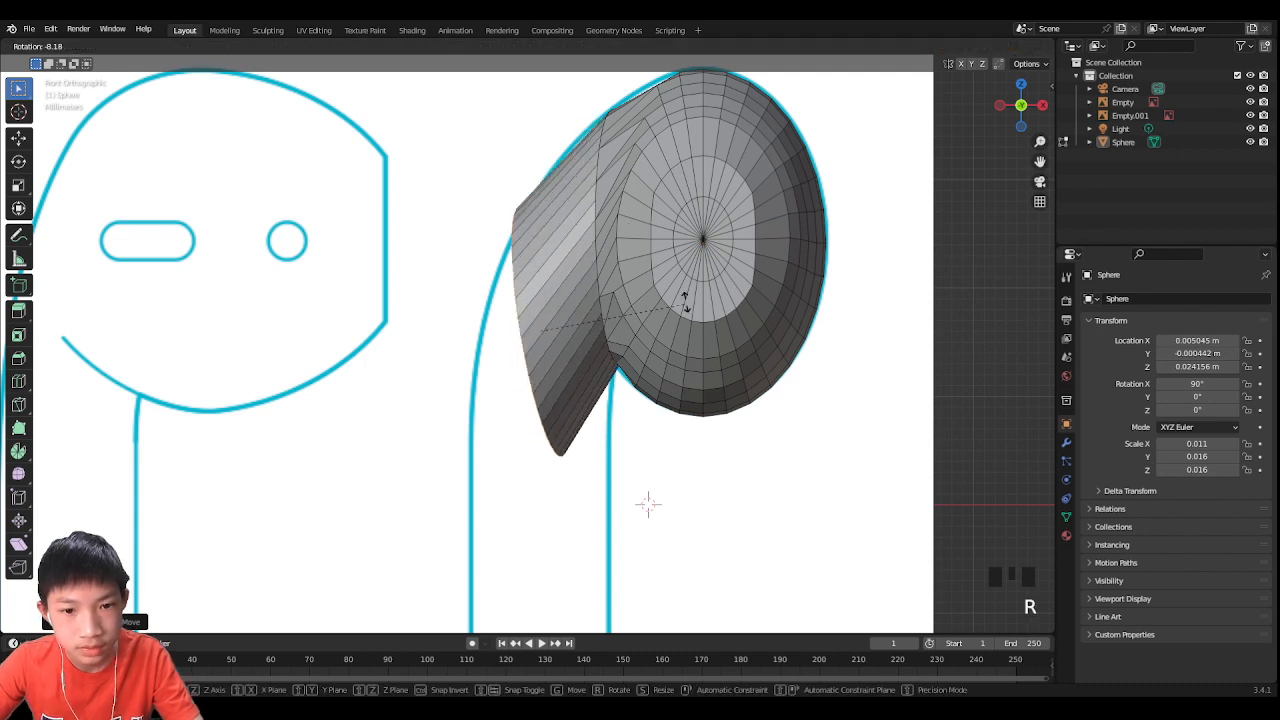
key("s")
key("g")
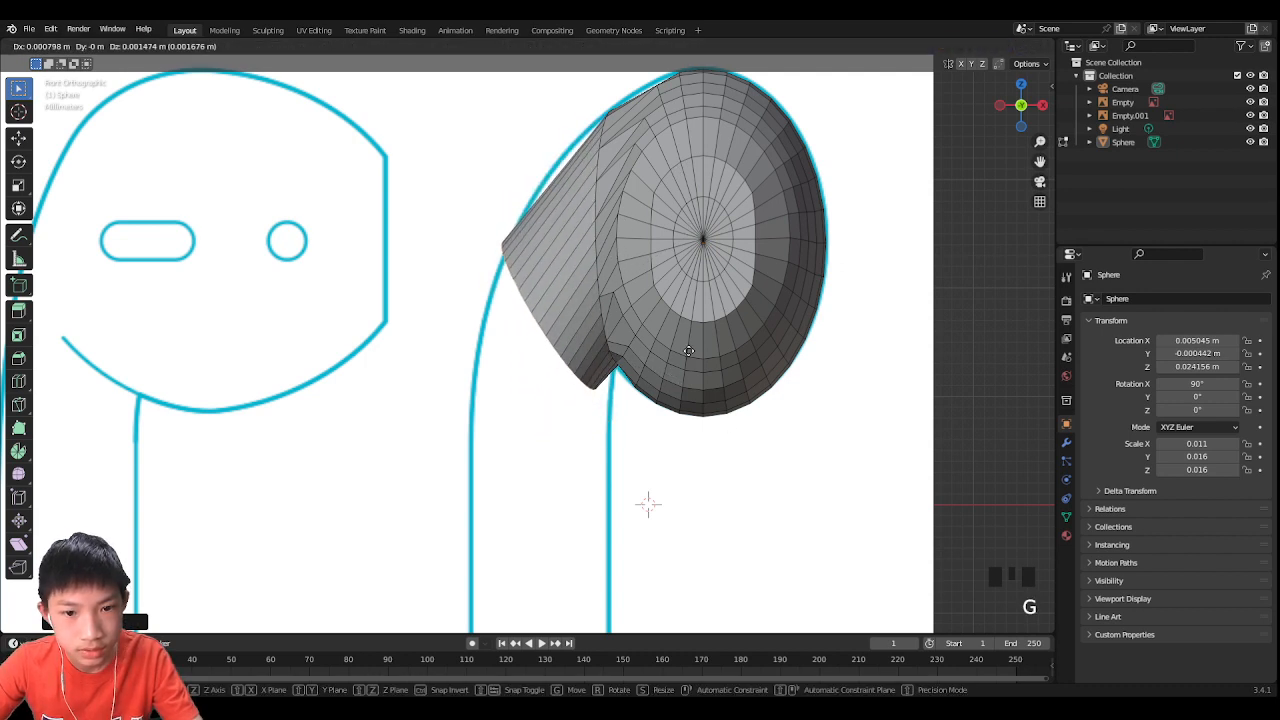
key("r")
key("s")
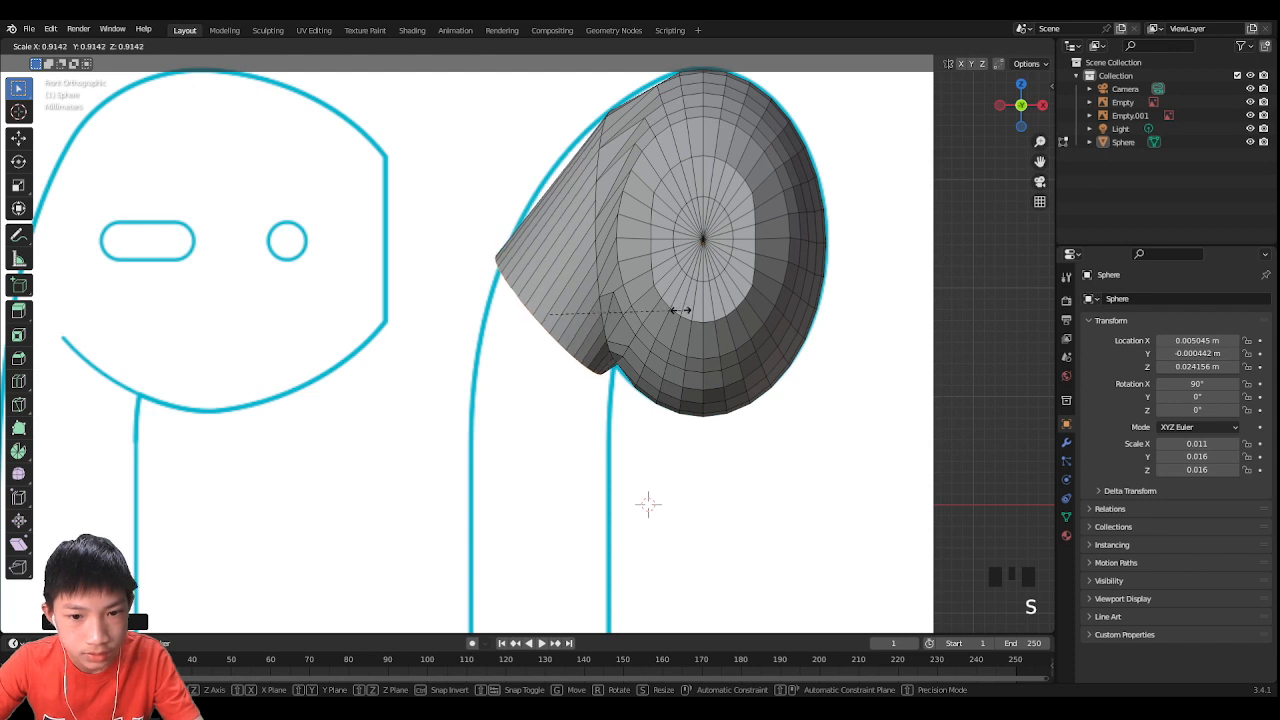
key("r")
key("g")
left_click(694, 358)
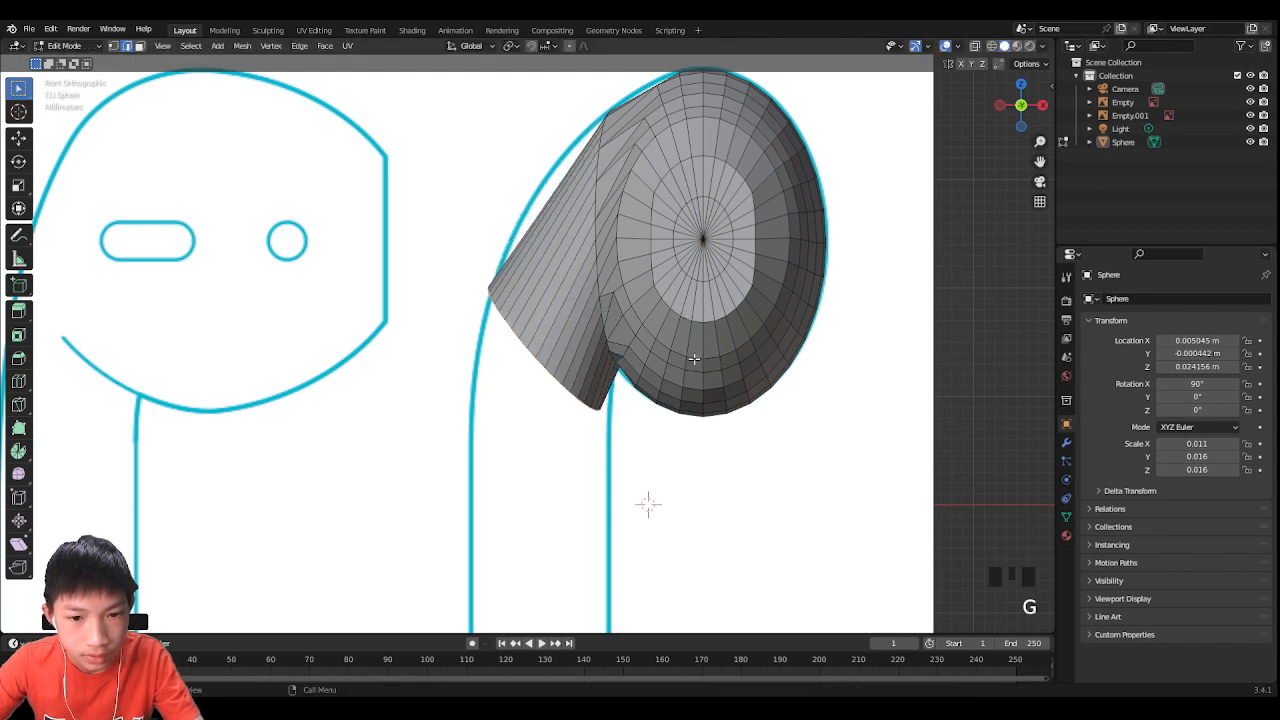
Step: Rotate the extruded ring closer to horizontal and scale it down to fit the width of the stem outline
key("r")
key("s")
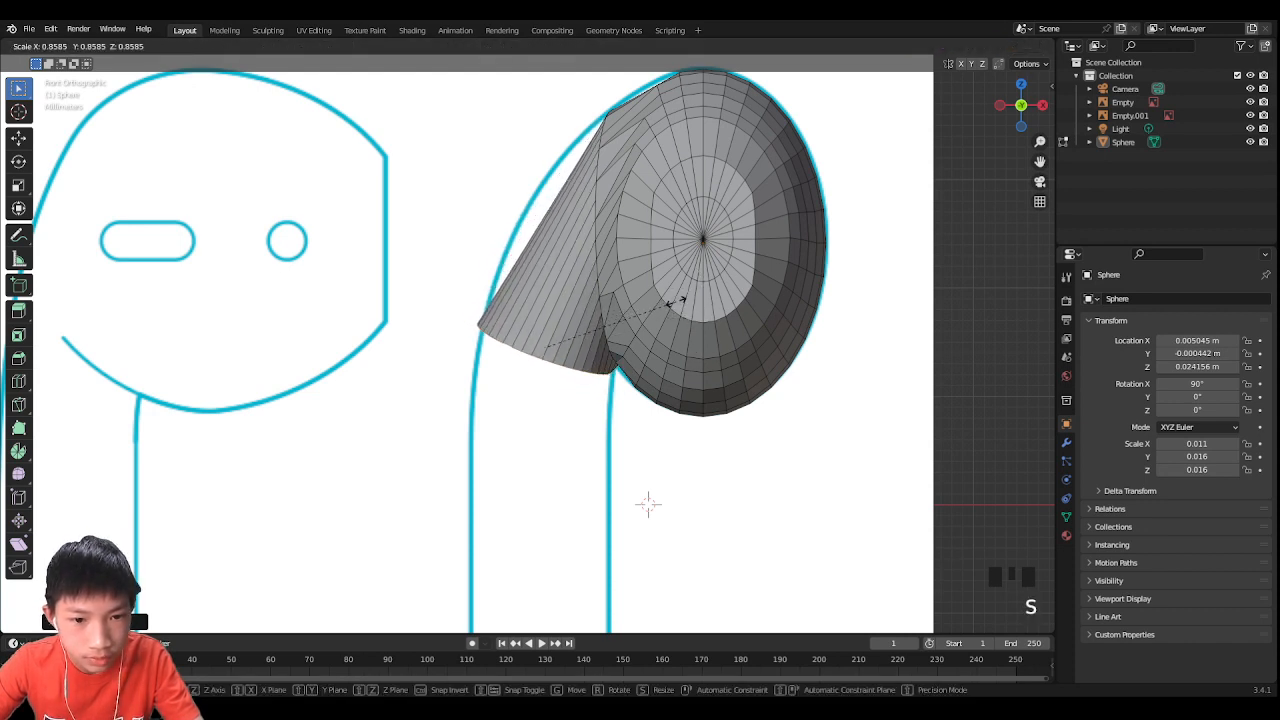
key("s")
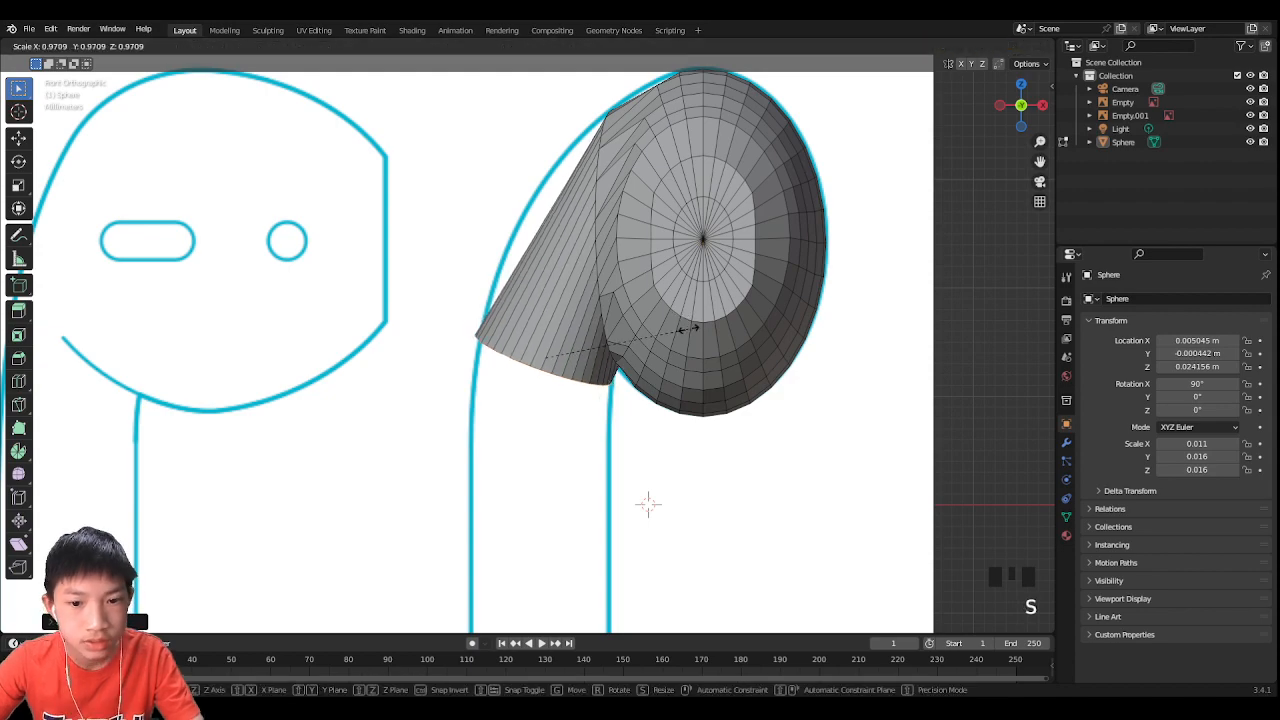
left_click(648, 503)
middle_click_drag(648, 503, 635, 297)
key("g")
left_click(631, 297)
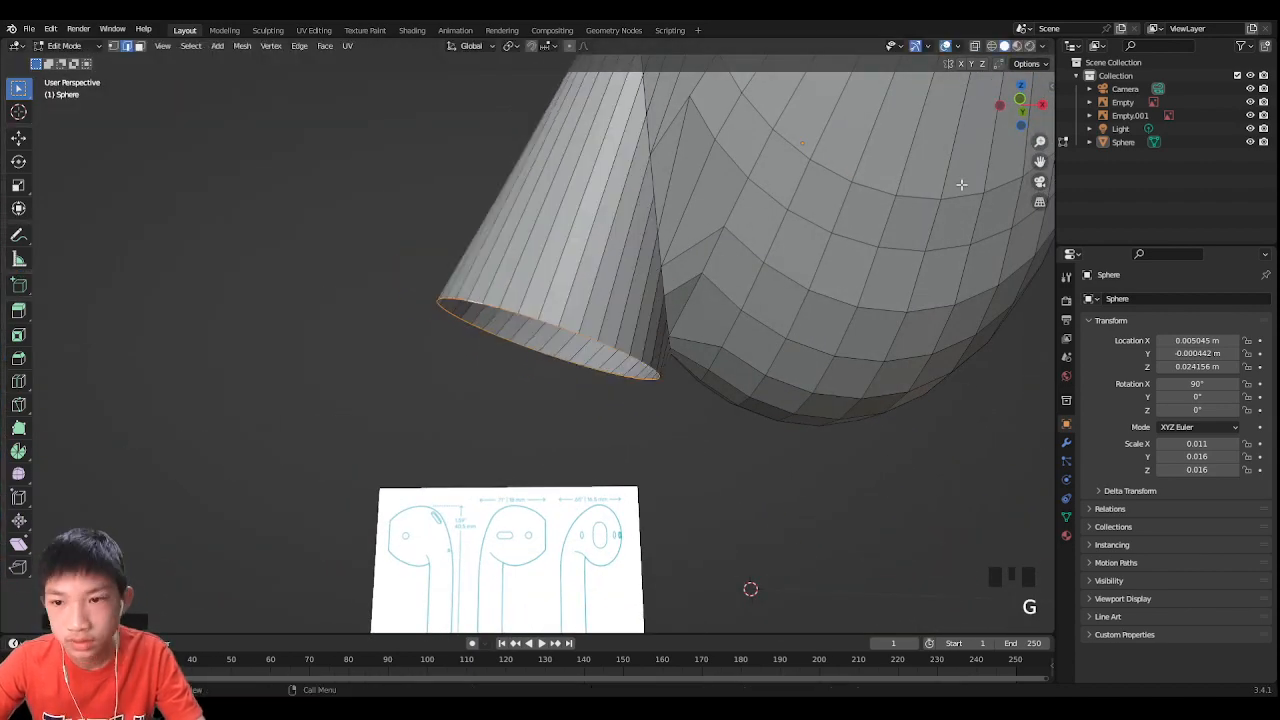
Step: Flatten the extruded ring level along Z and move it down to the start of the straight stem outline
key("KP_1")
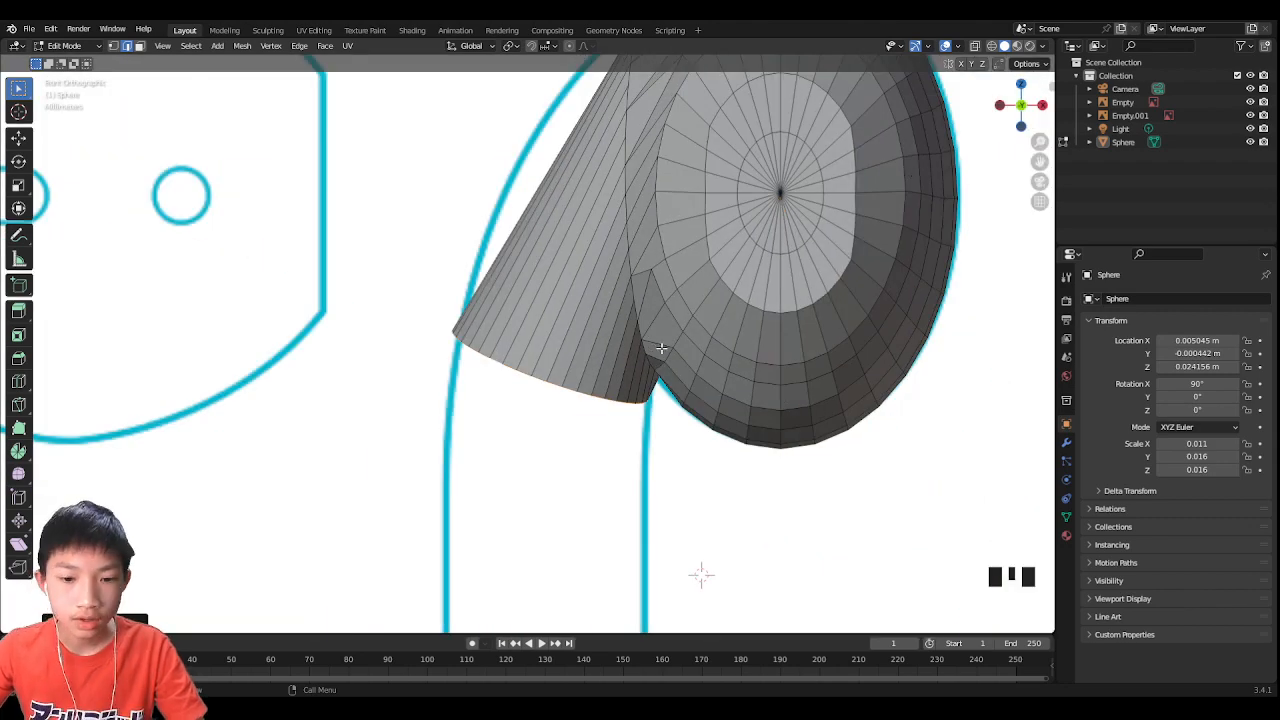
middle_click_drag(663, 349, 630, 354)
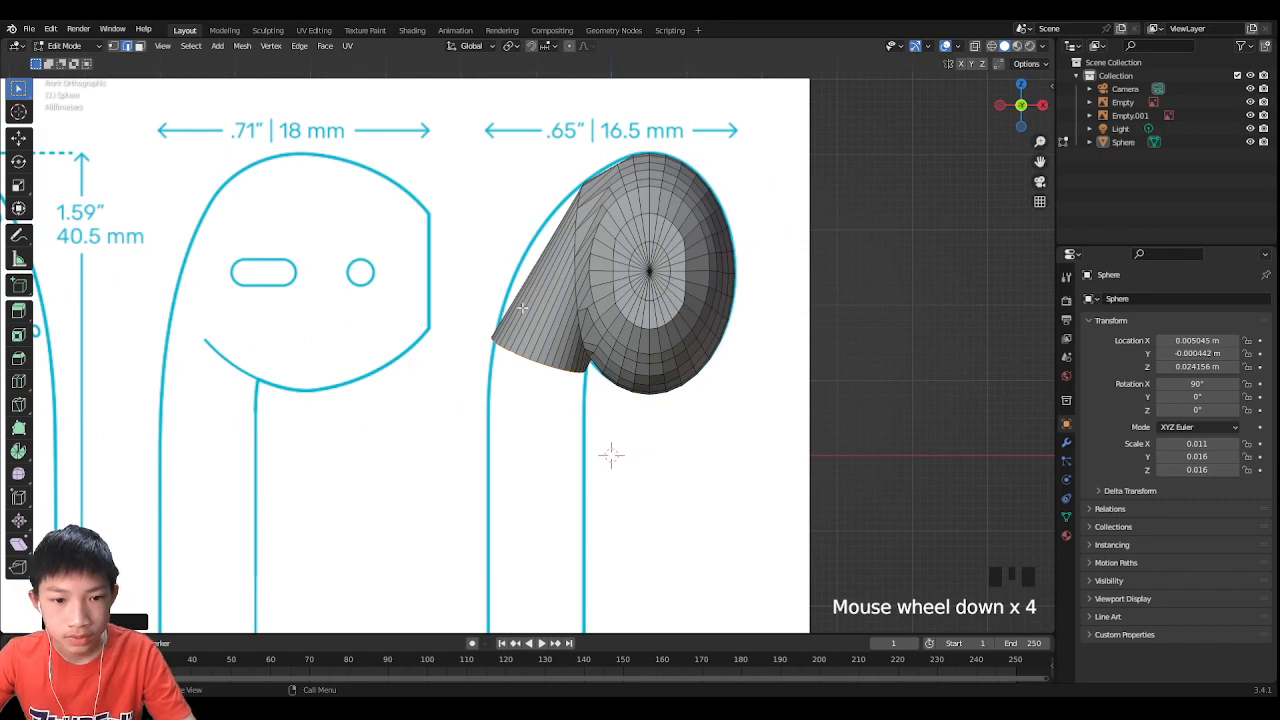
scroll(521, 308, "down", 4)
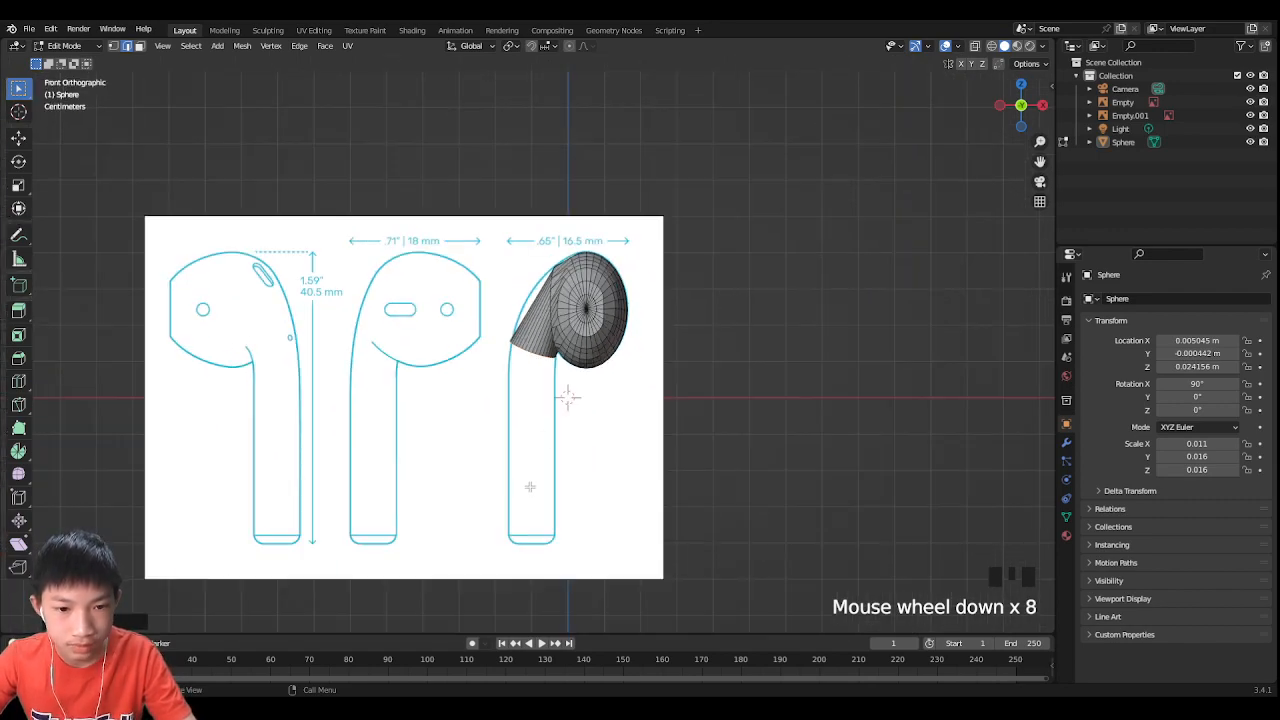
scroll(609, 451, "up", 7)
key("s")
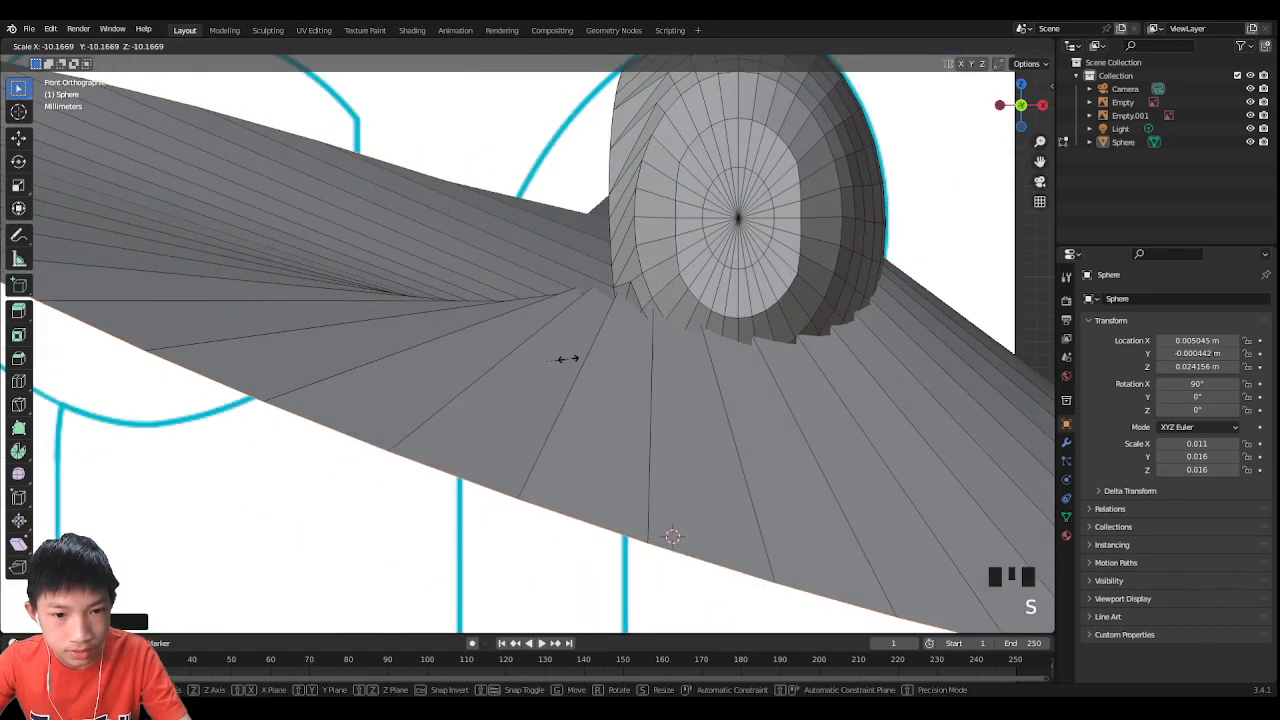
key("z")
key("z")
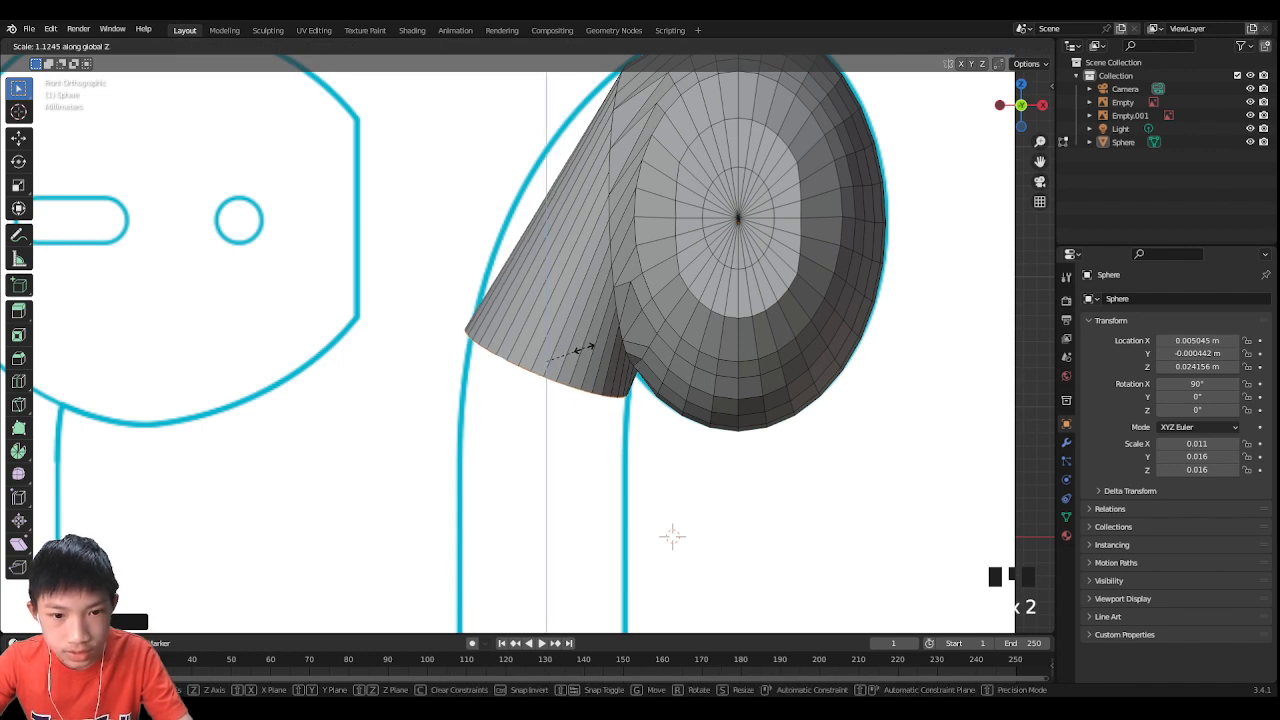
left_click(578, 350)
key("g")
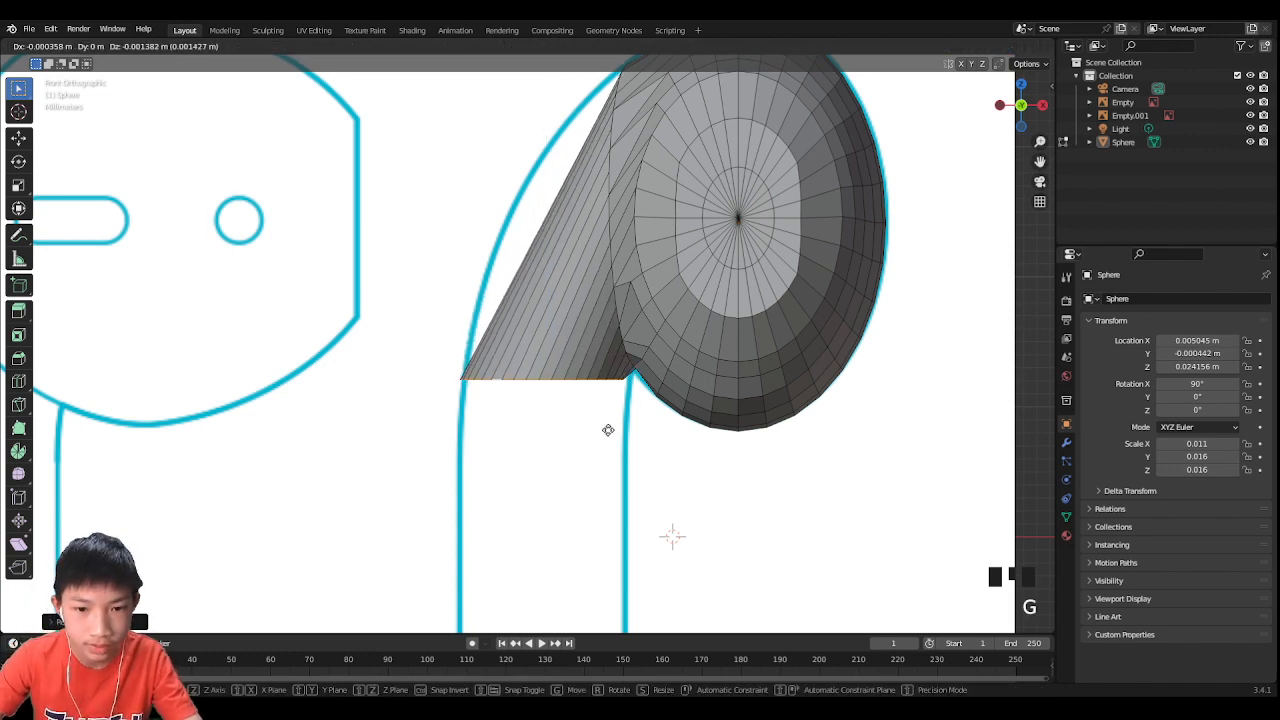
left_click(610, 456)
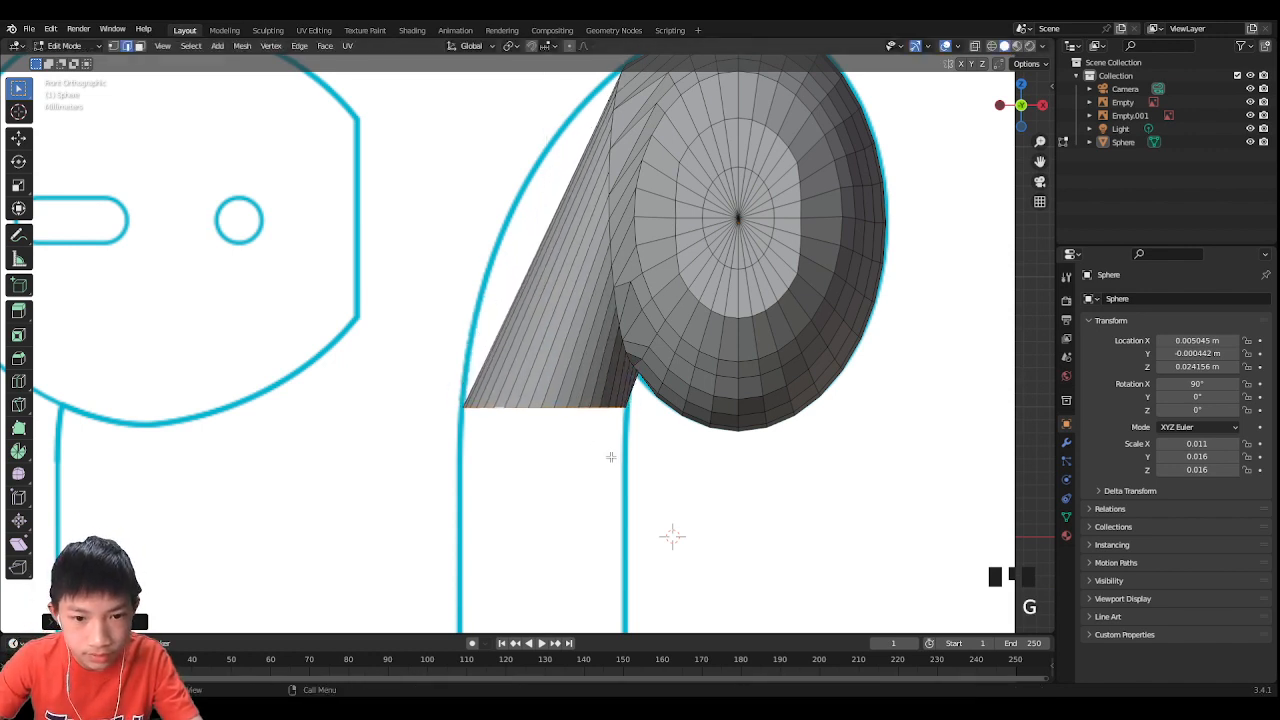
Step: Insert an edge loop around the neck between the head and the stem start, and move it toward the outer curve
key("ctrl+r")
left_click(571, 322)
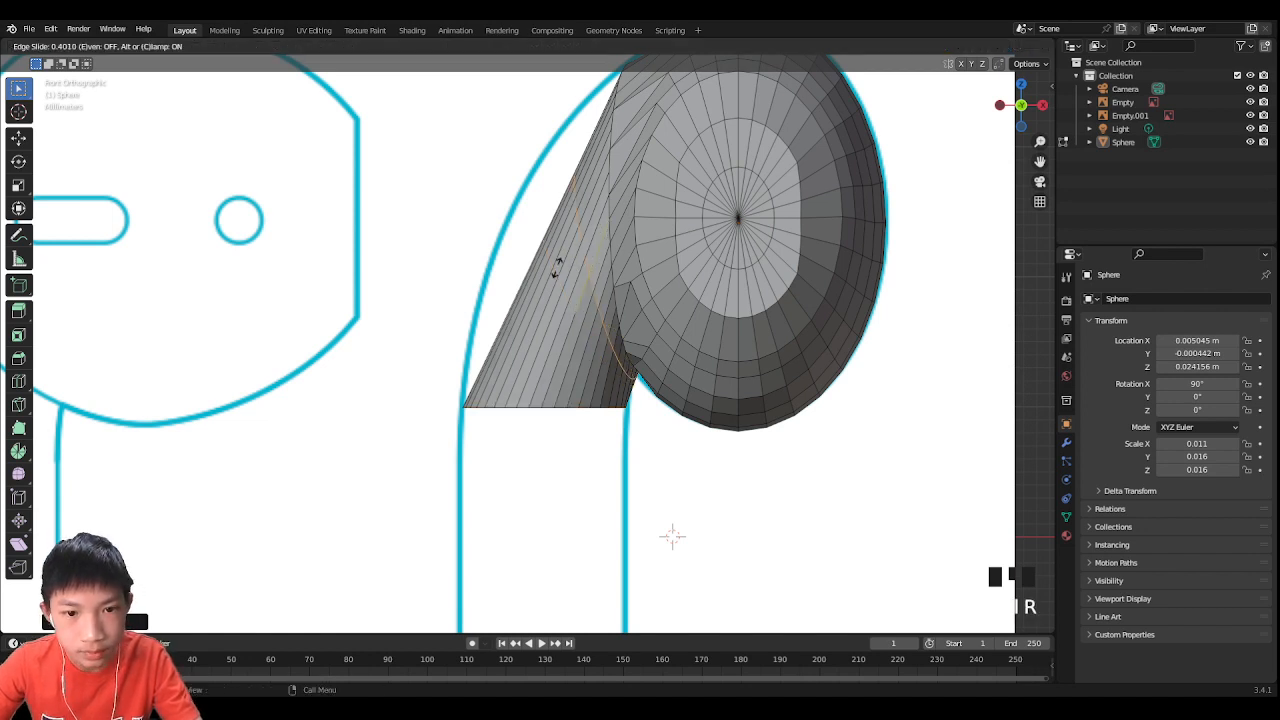
left_click(557, 269)
key("g")
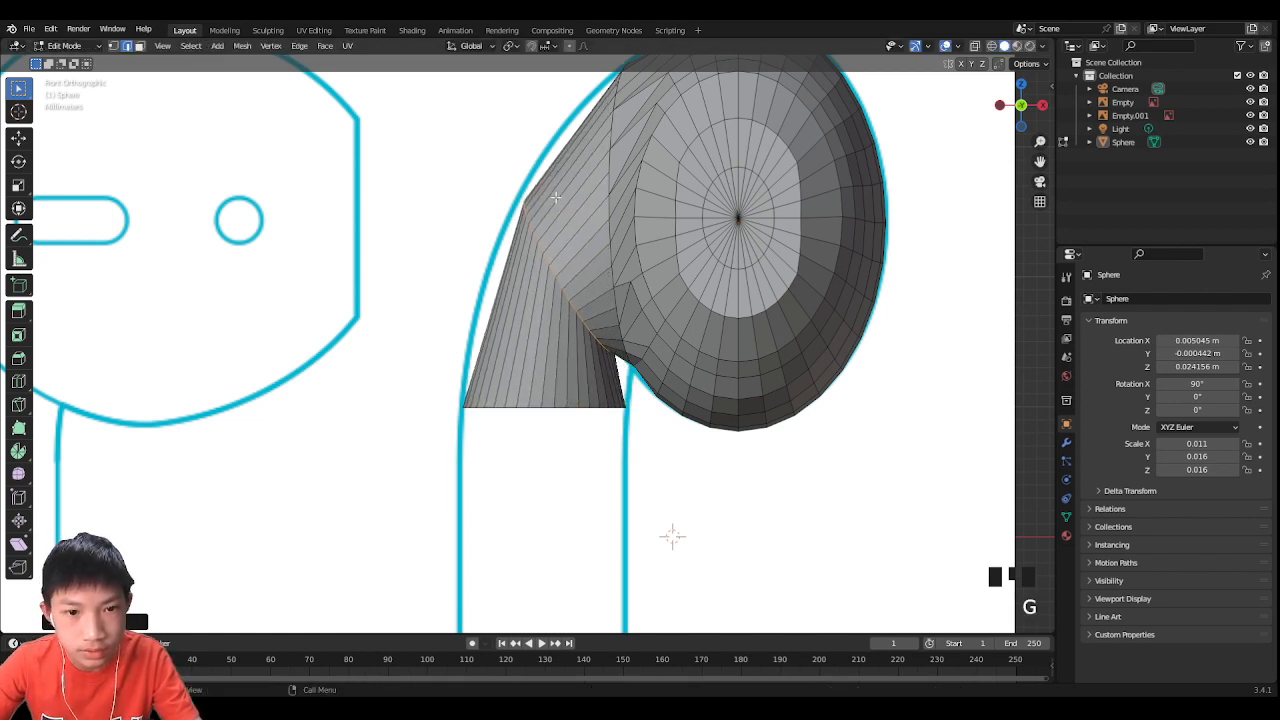
Step: Scale and rotate the new neck loop and lower it toward the inner joint of the front blueprint
key("s")
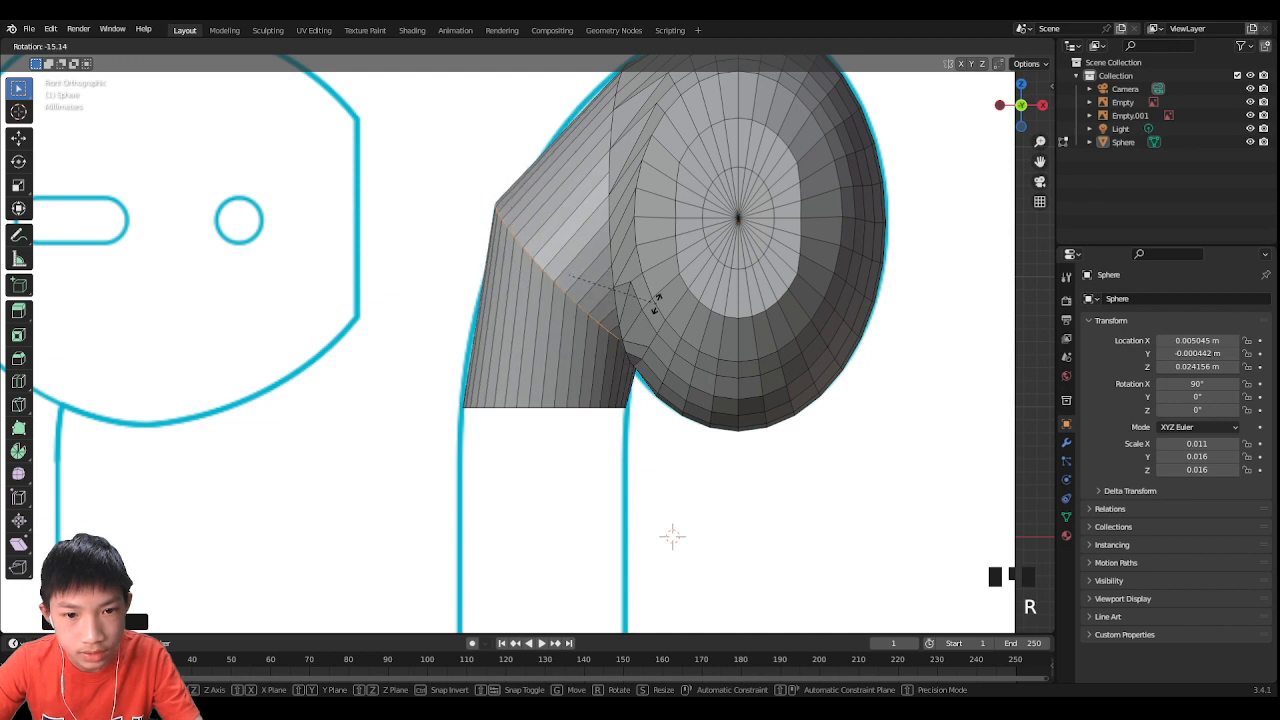
key("x")
key("s")
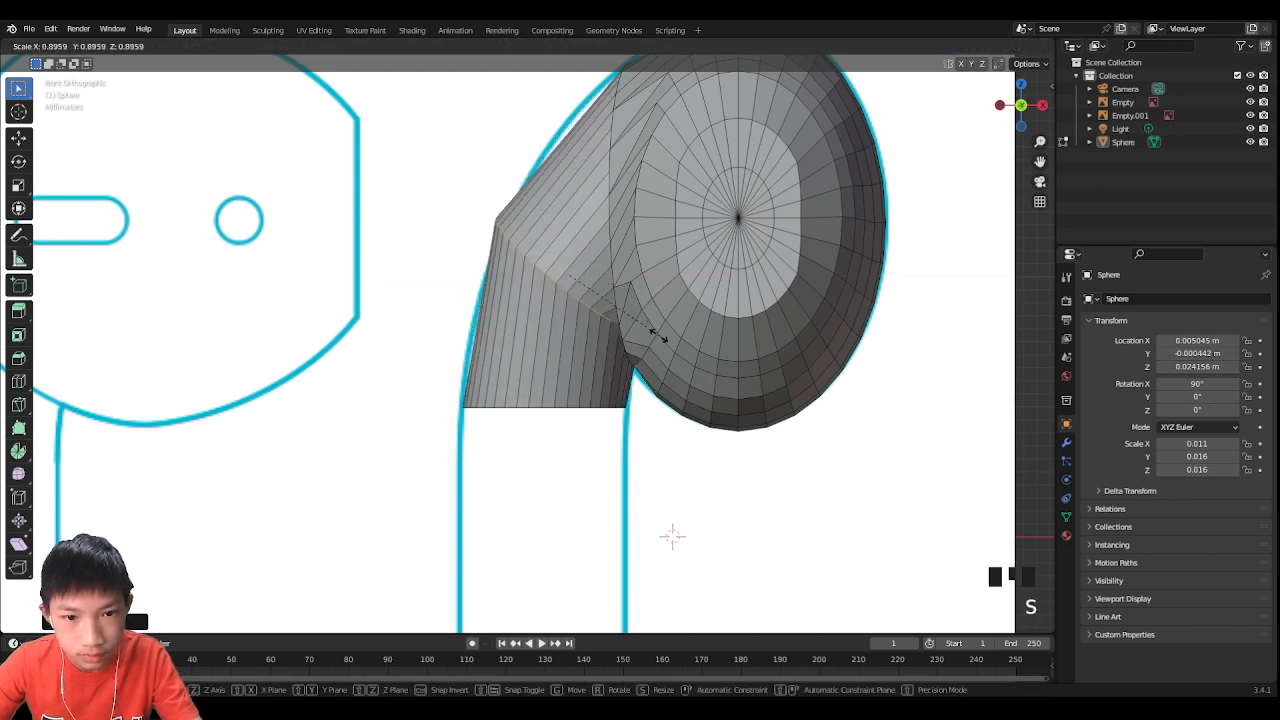
key("g")
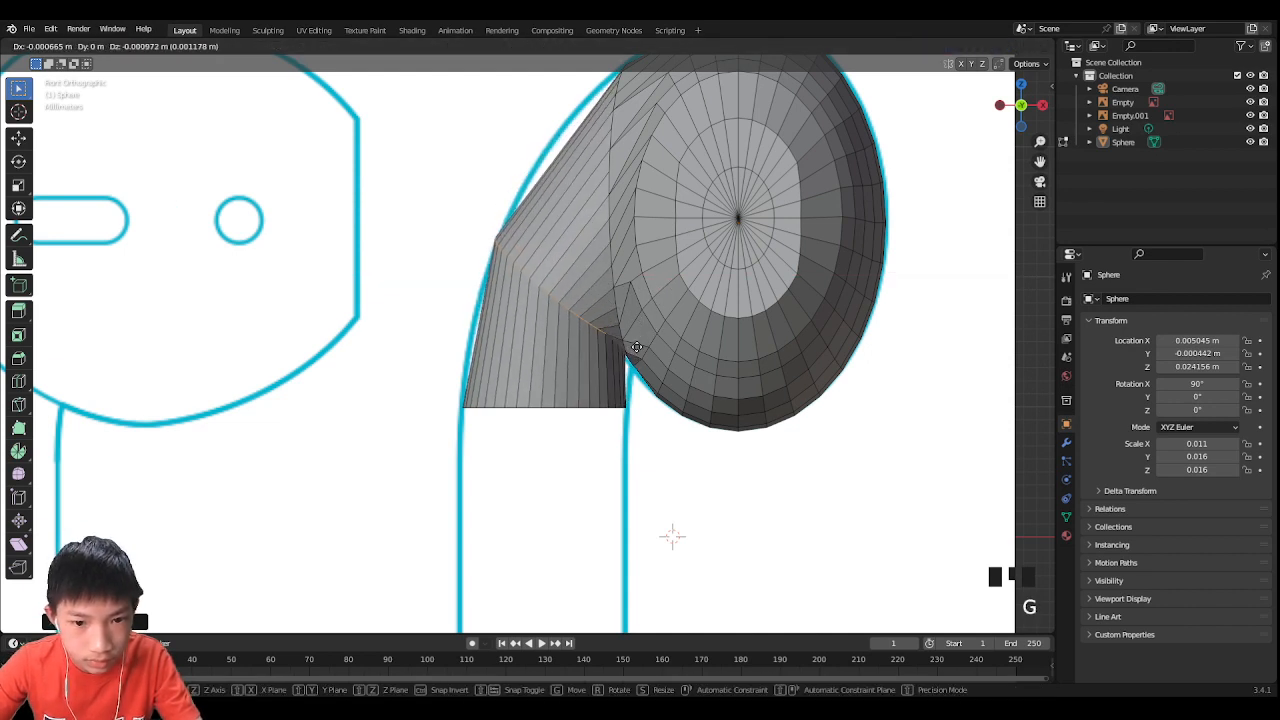
left_click(634, 374)
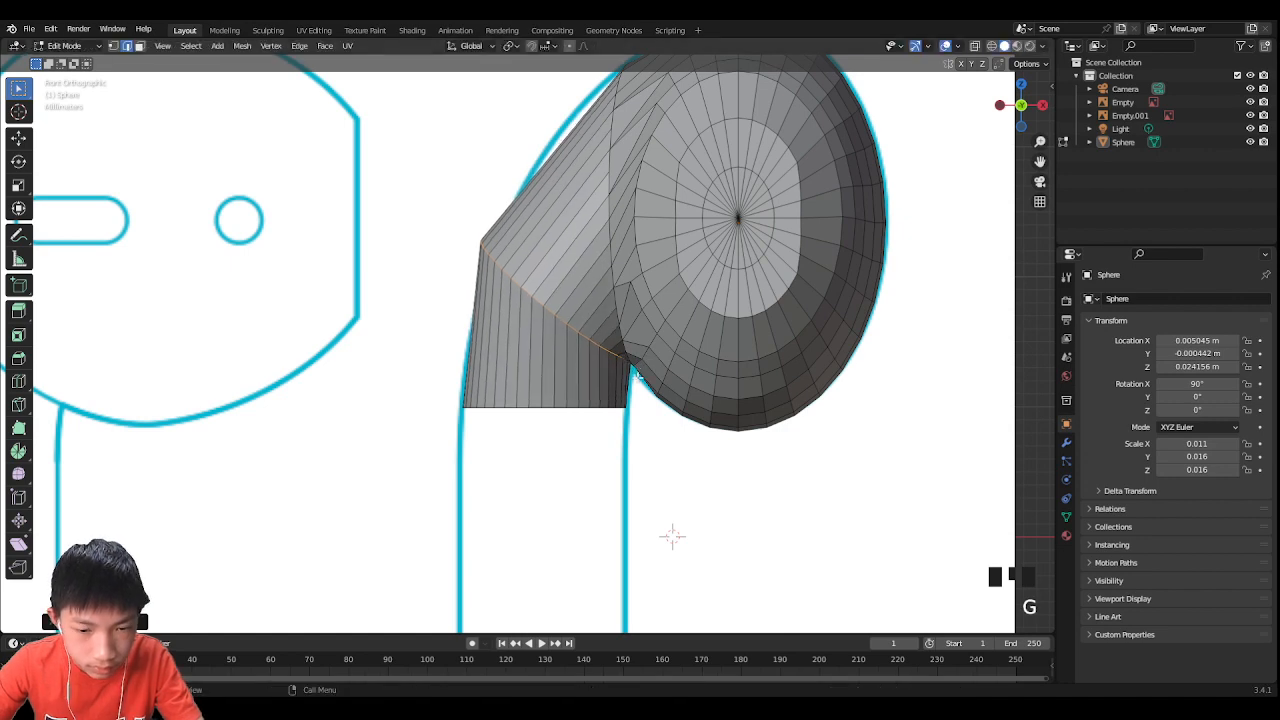
Step: Tilt the neck loop more steeply and resize and shift it between the outer curve and the inner joint
key("r")
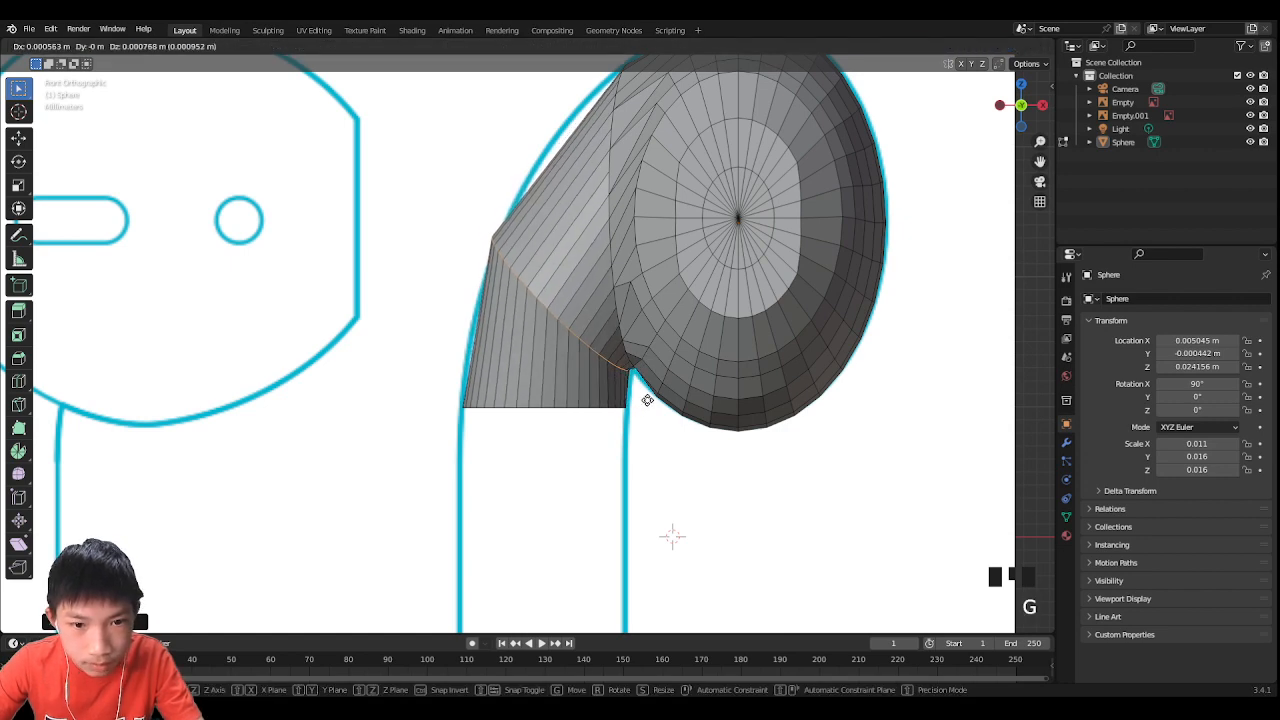
key("s")
key("r")
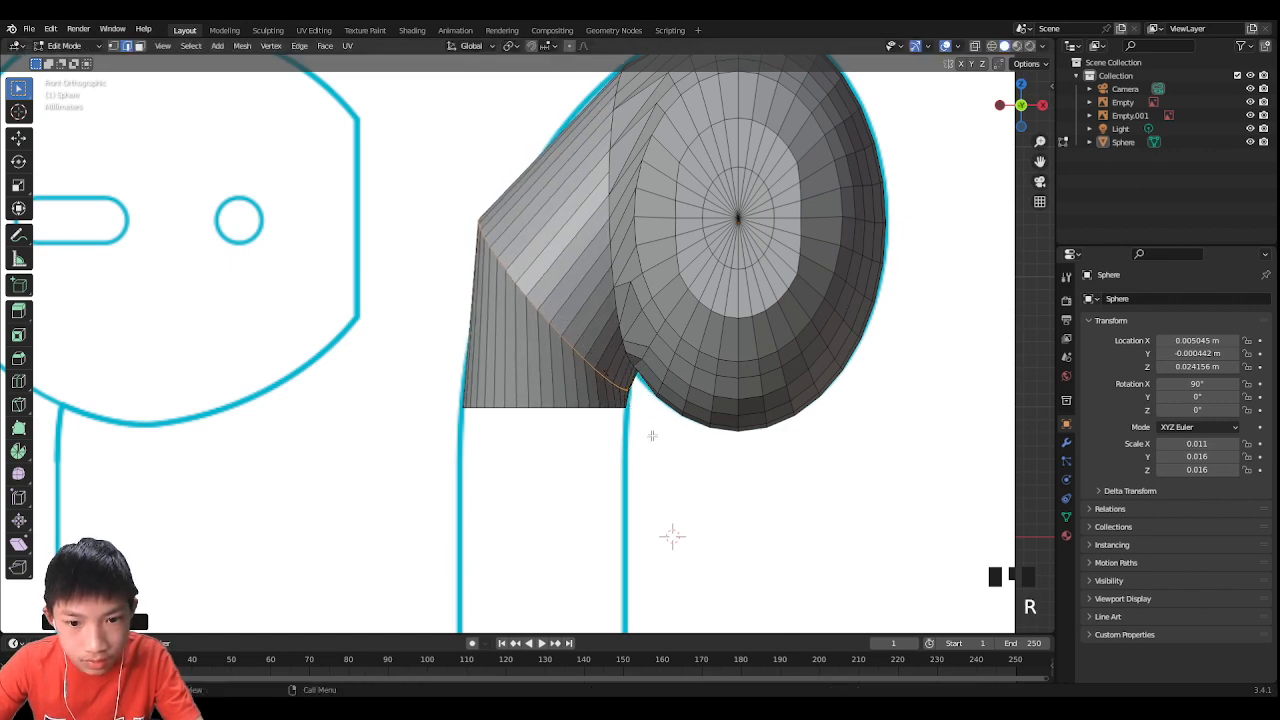
key("s")
key("g")
key("s")
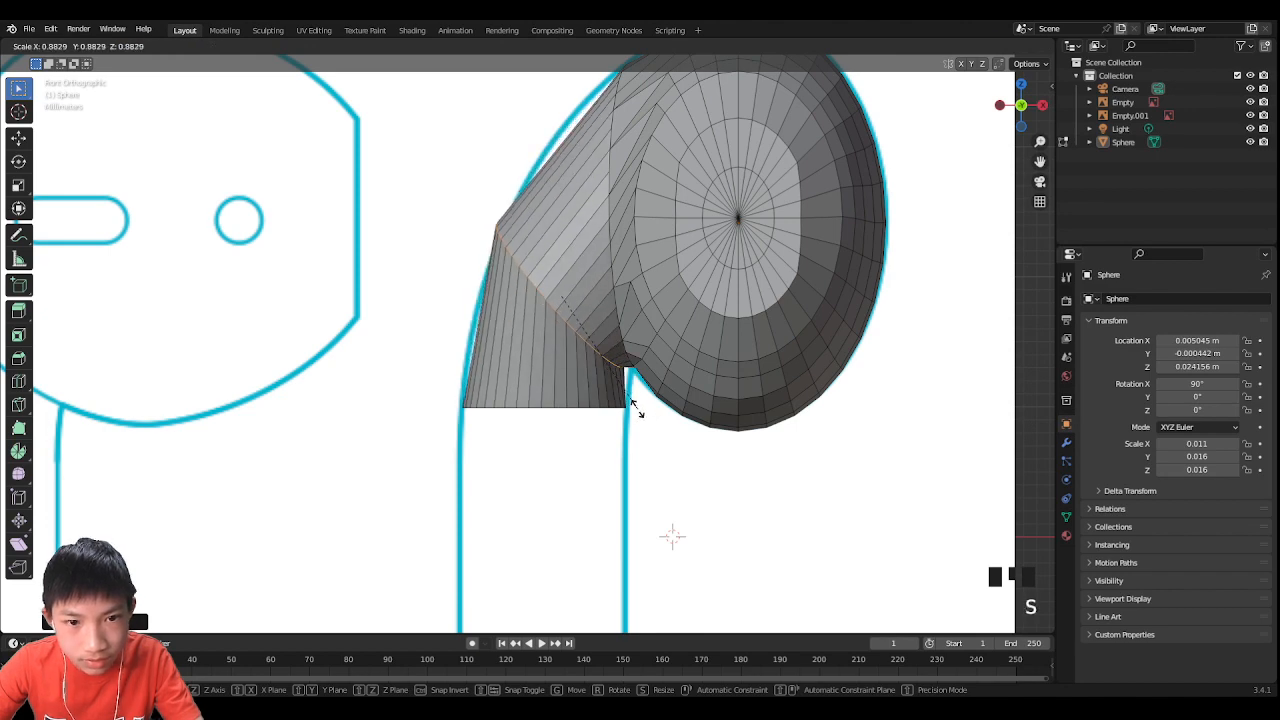
left_click(639, 410)
key("g")
left_click(649, 417)
key("r")
left_click(624, 445)
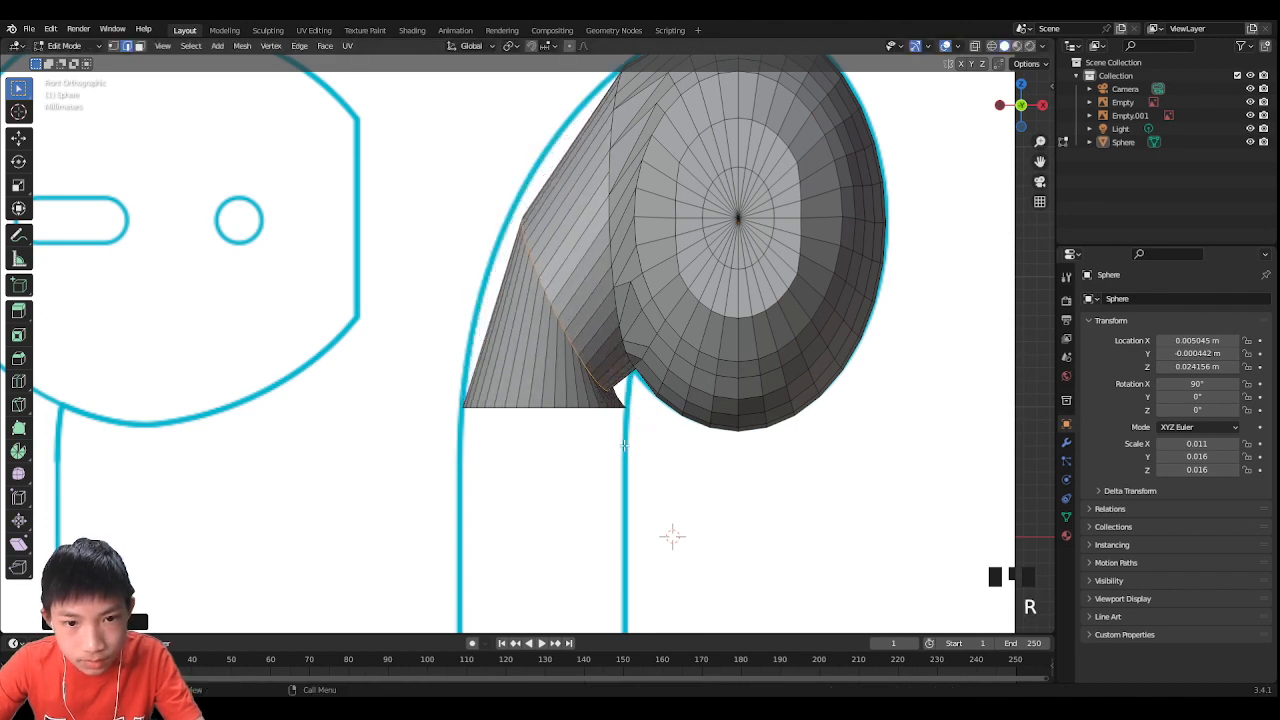
Step: Enlarge, reposition and slightly rotate the neck loop to meet the blueprint's outer curve, checking its shape from the side
key("g")
key("s")
key("g")
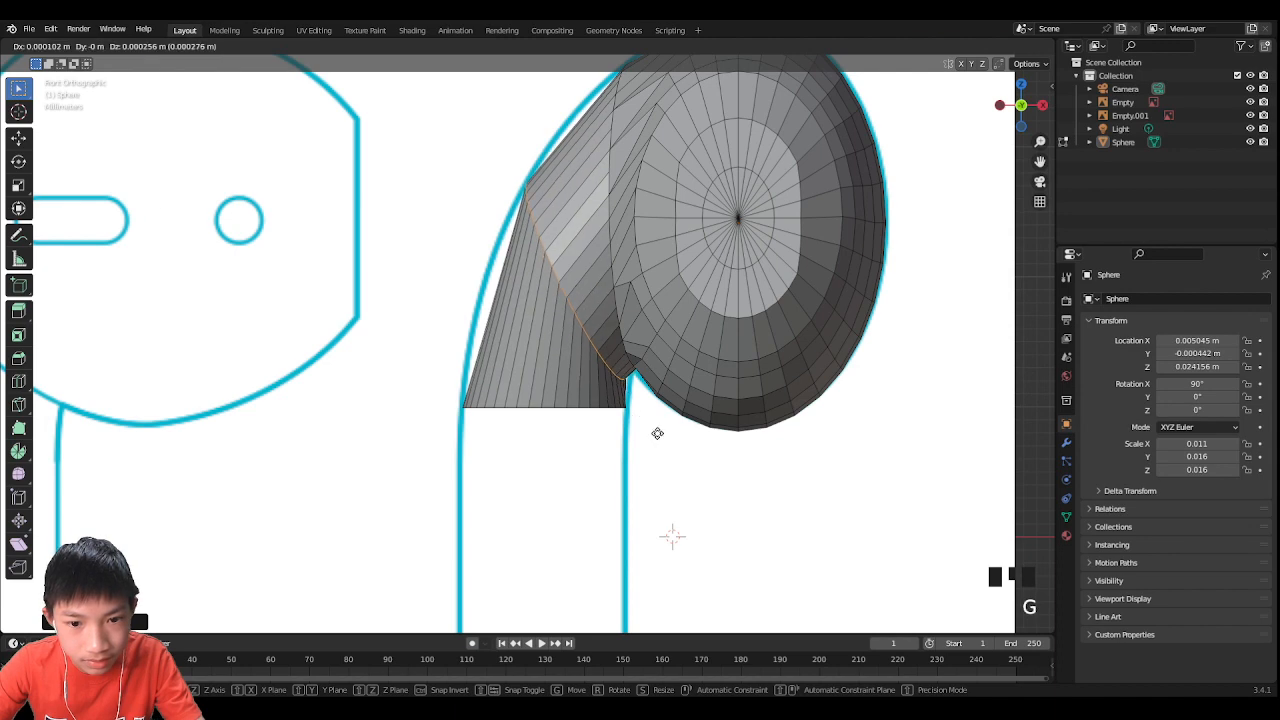
key("r")
left_click(669, 417)
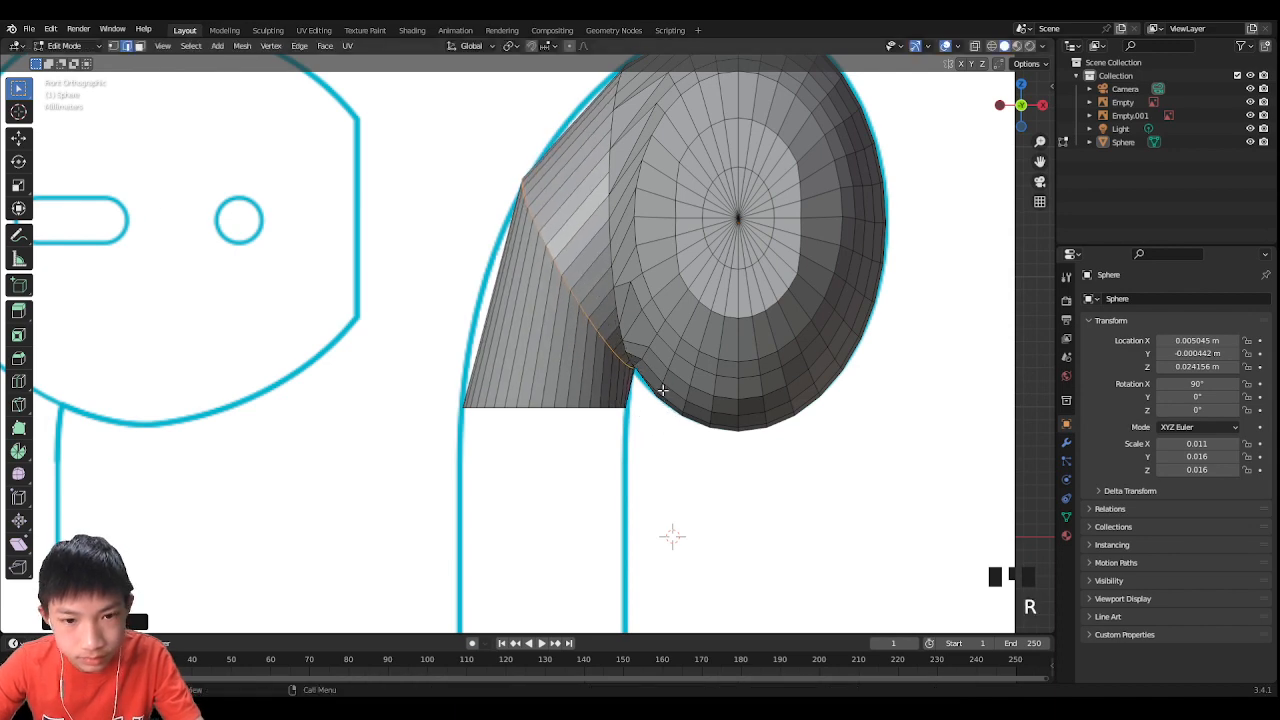
middle_click_drag(644, 358, 909, 171)
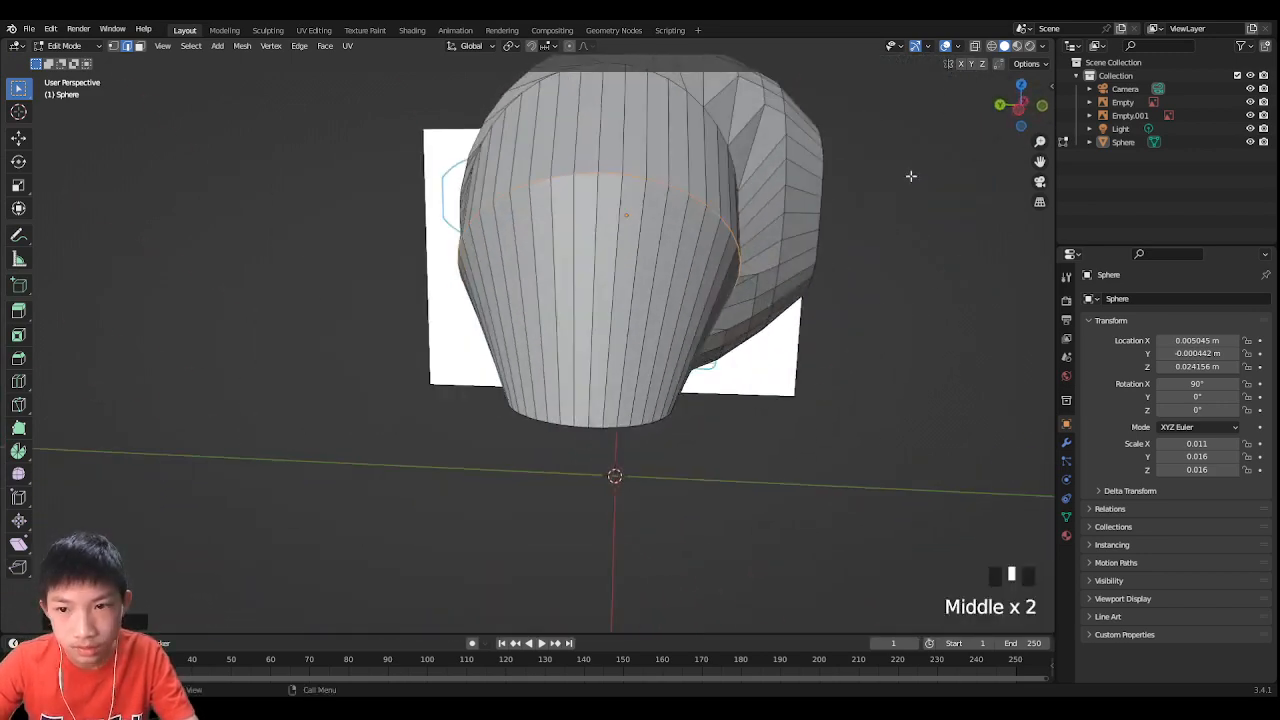
left_click(1020, 106)
Step: Scale the neck loop down, flatten it along Z, and tilt it back to a diagonal across the neck
key("s")
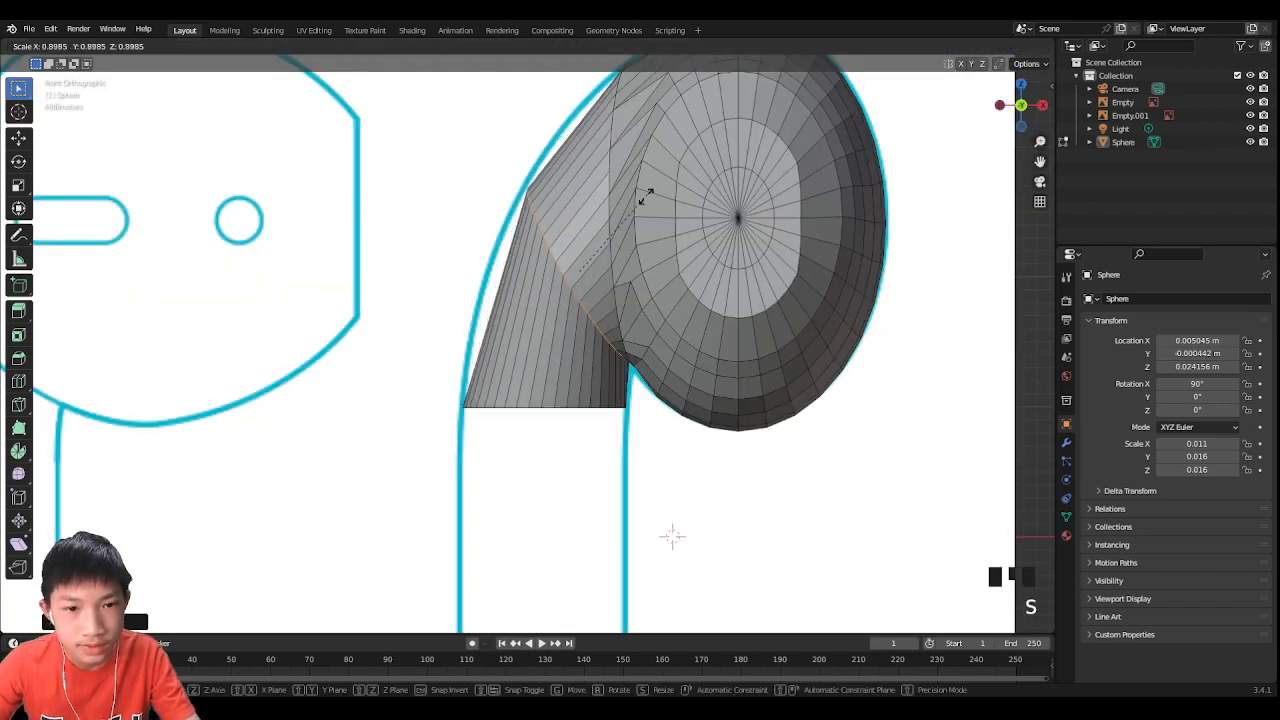
key("z")
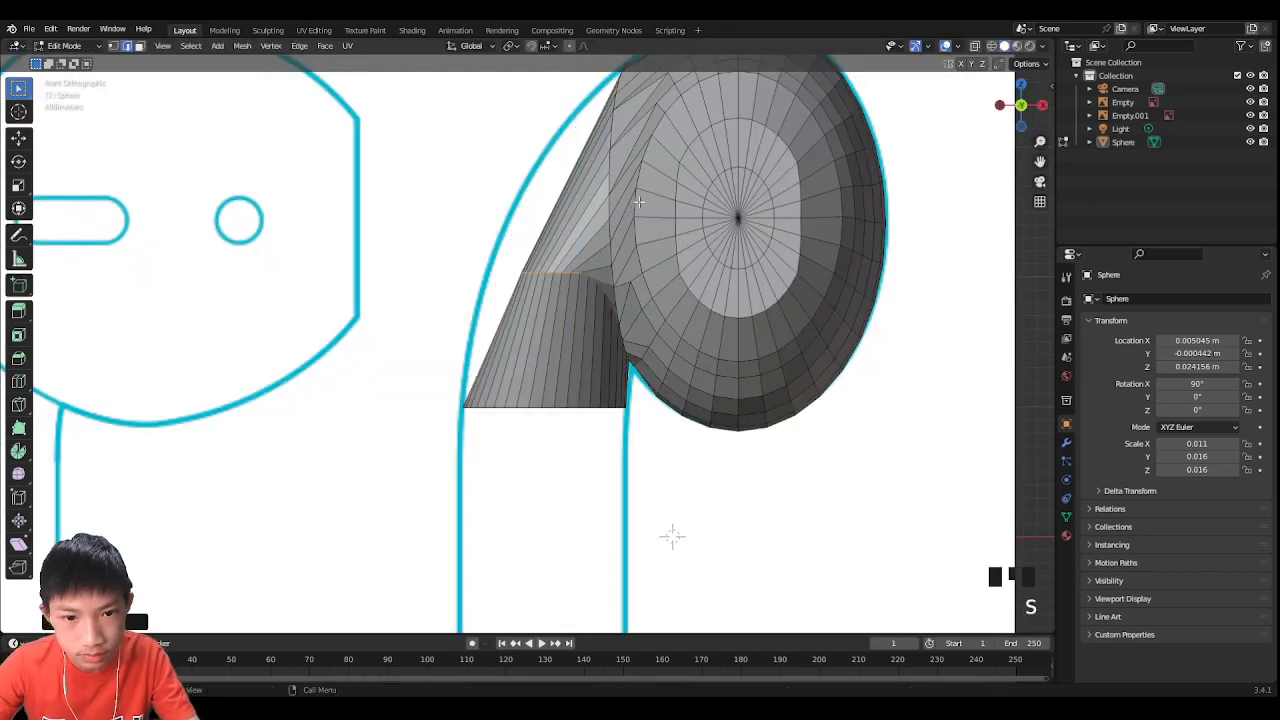
key("r")
key("g")
key("r")
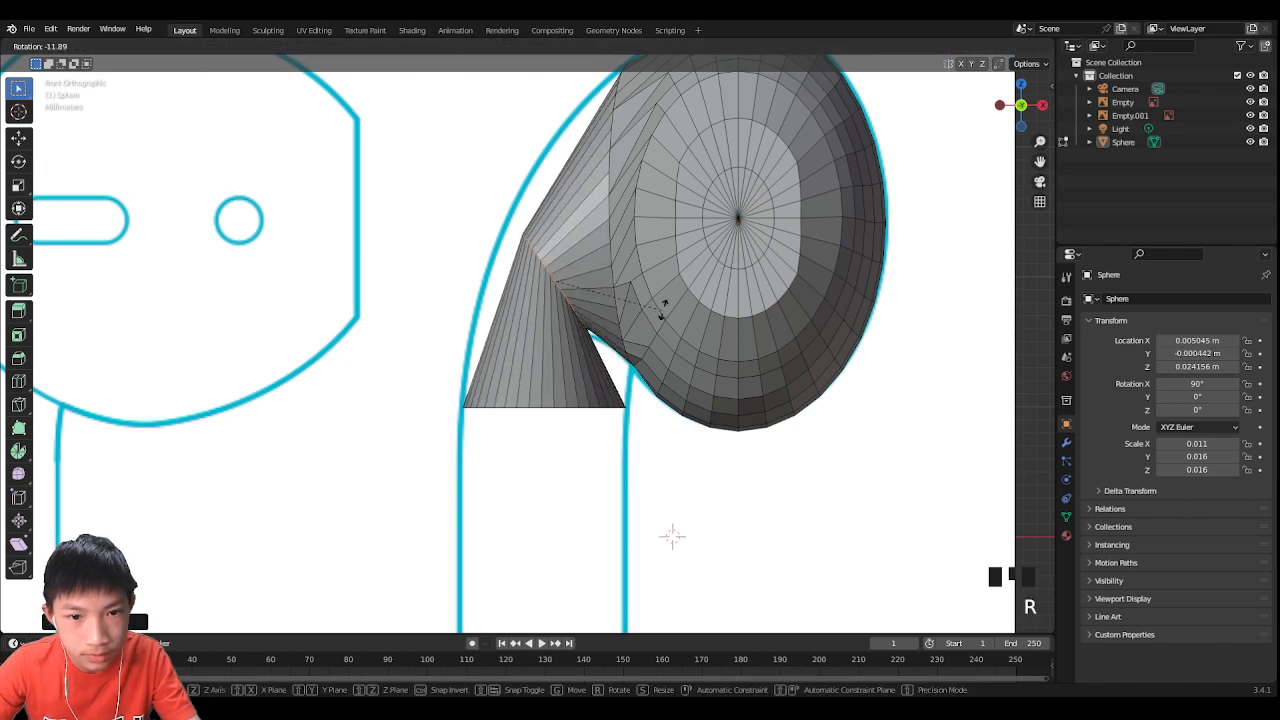
Step: Scale, rotate and move the flattened neck loop so its ends reach the outer curve and the inner joint
key("s")
key("g")
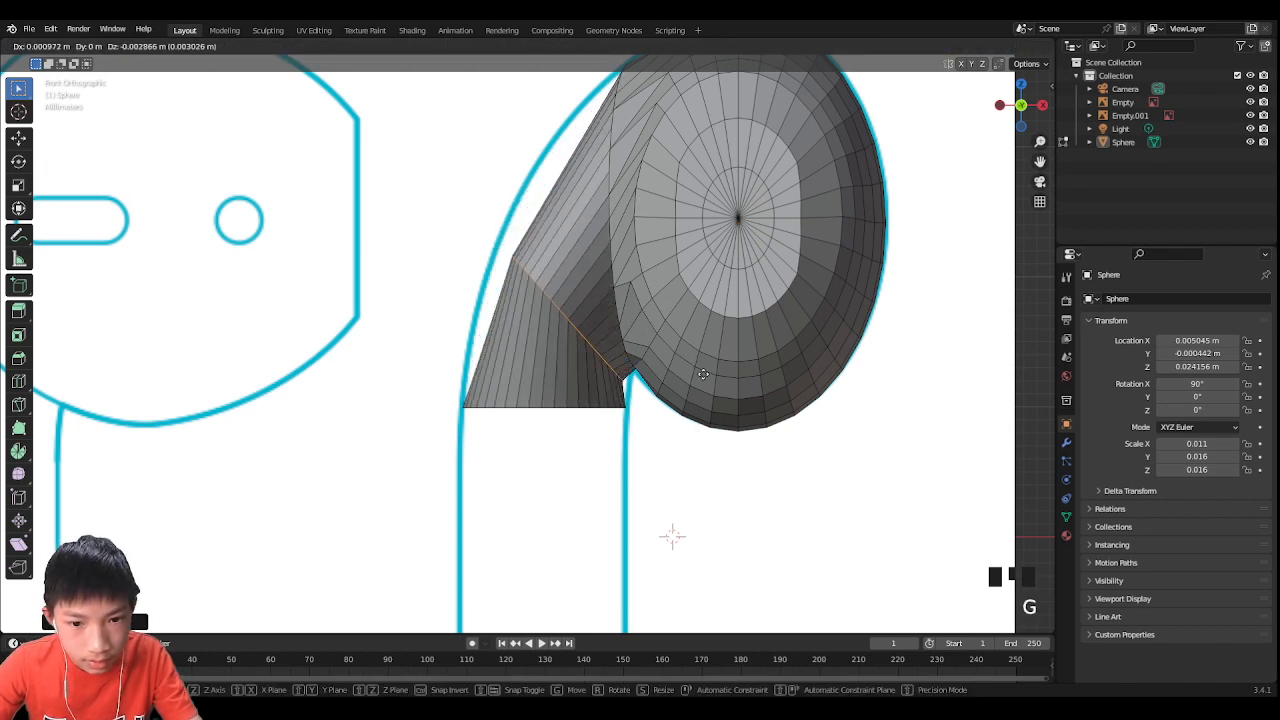
key("r")
key("g")
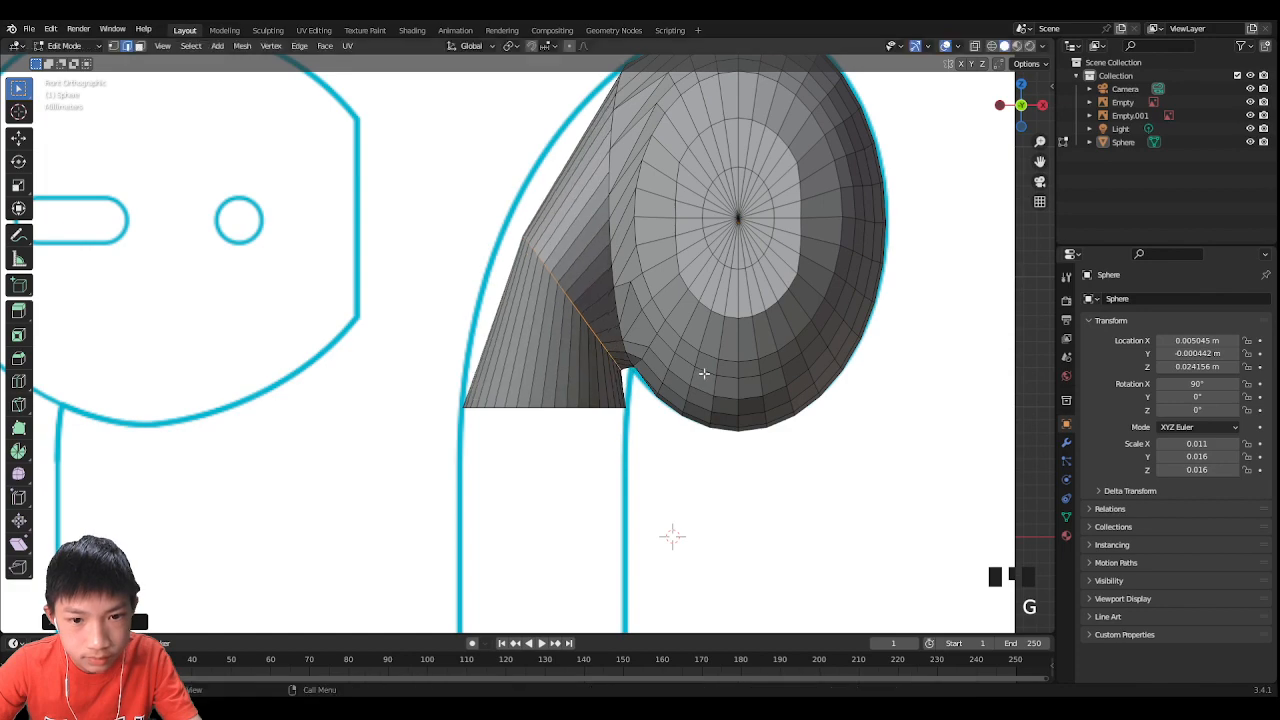
key("s")
key("g")
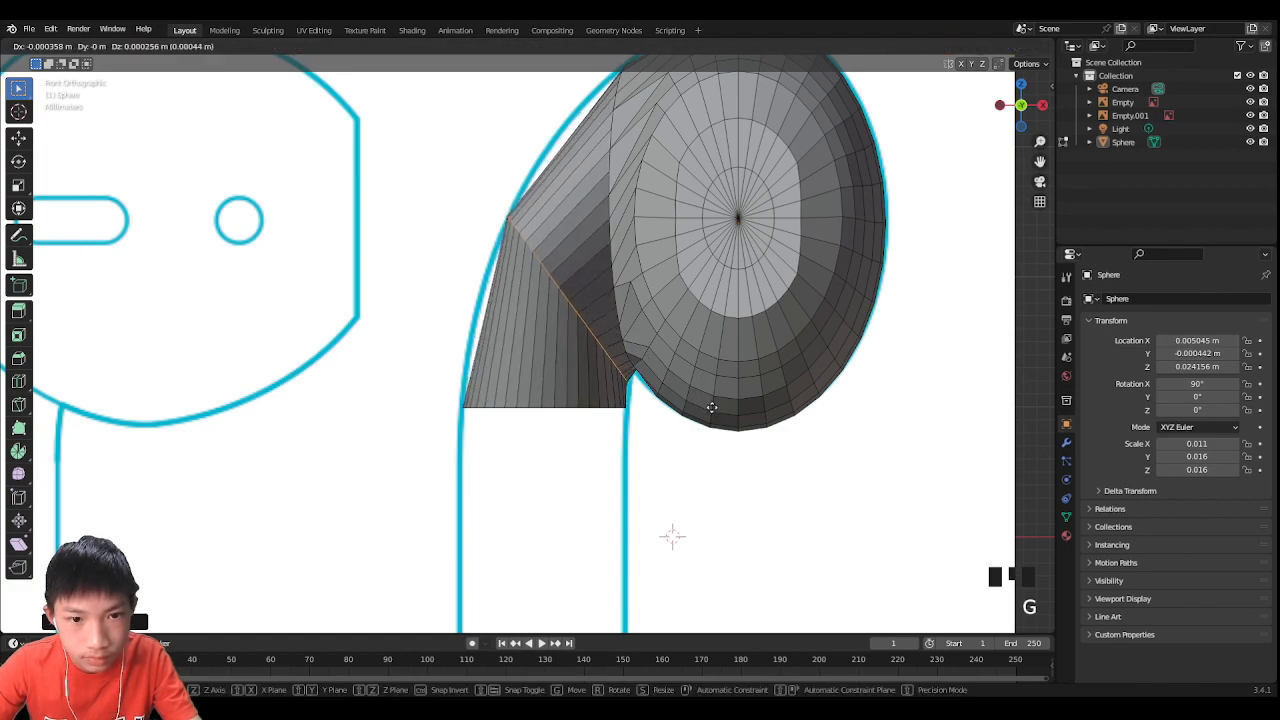
left_click(711, 409)
Step: Narrow the neck loop along the global Y axis to about 0.37 so it lines up with the stem opening
middle_click_drag(688, 430, 771, 342)
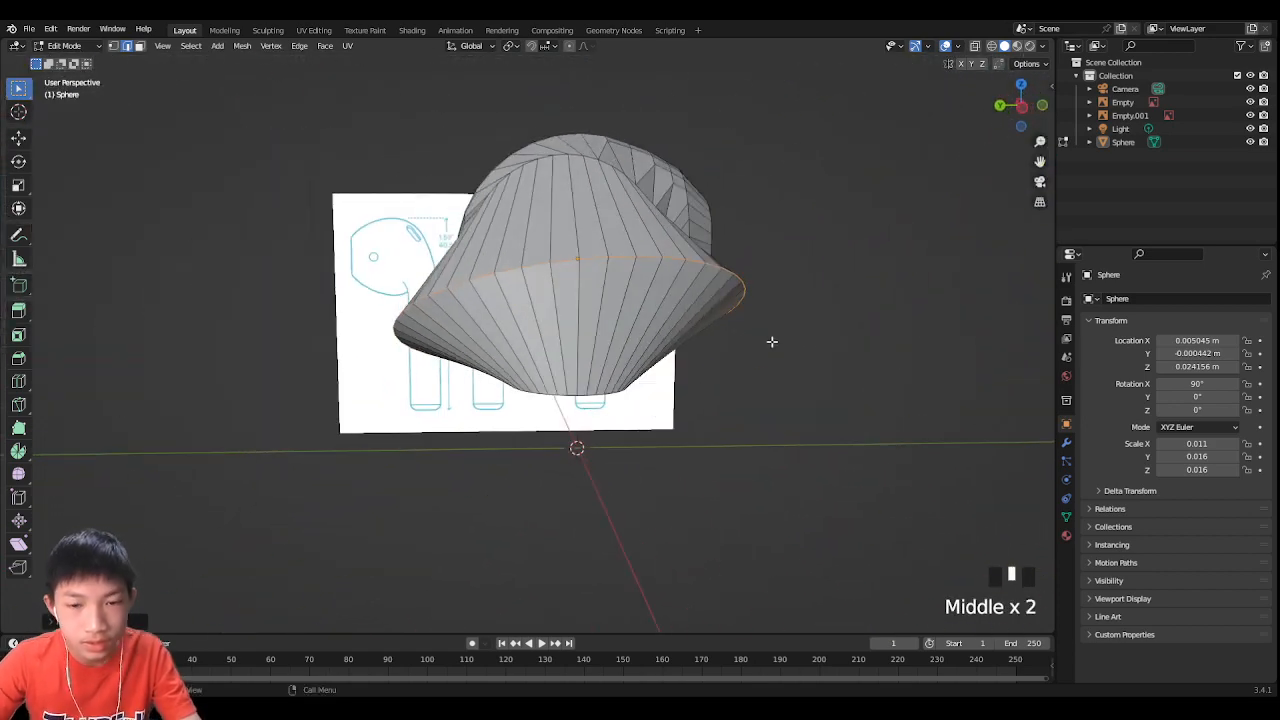
key("s")
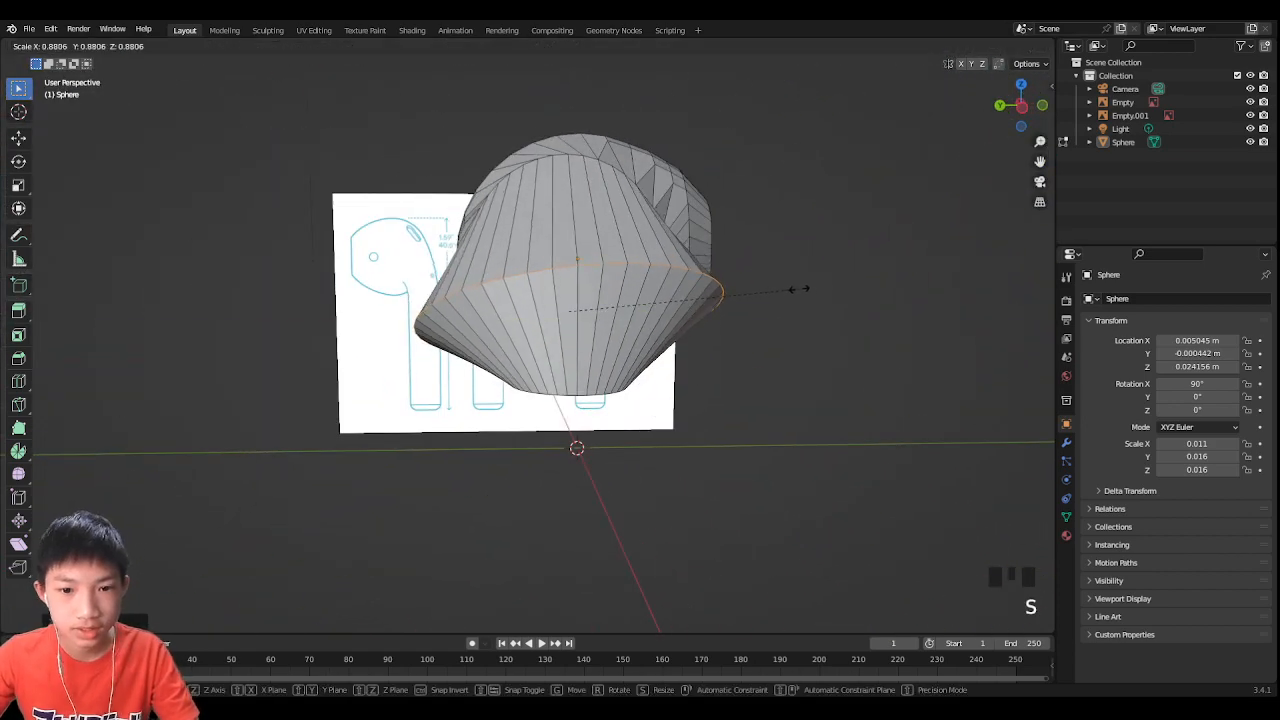
key("y")
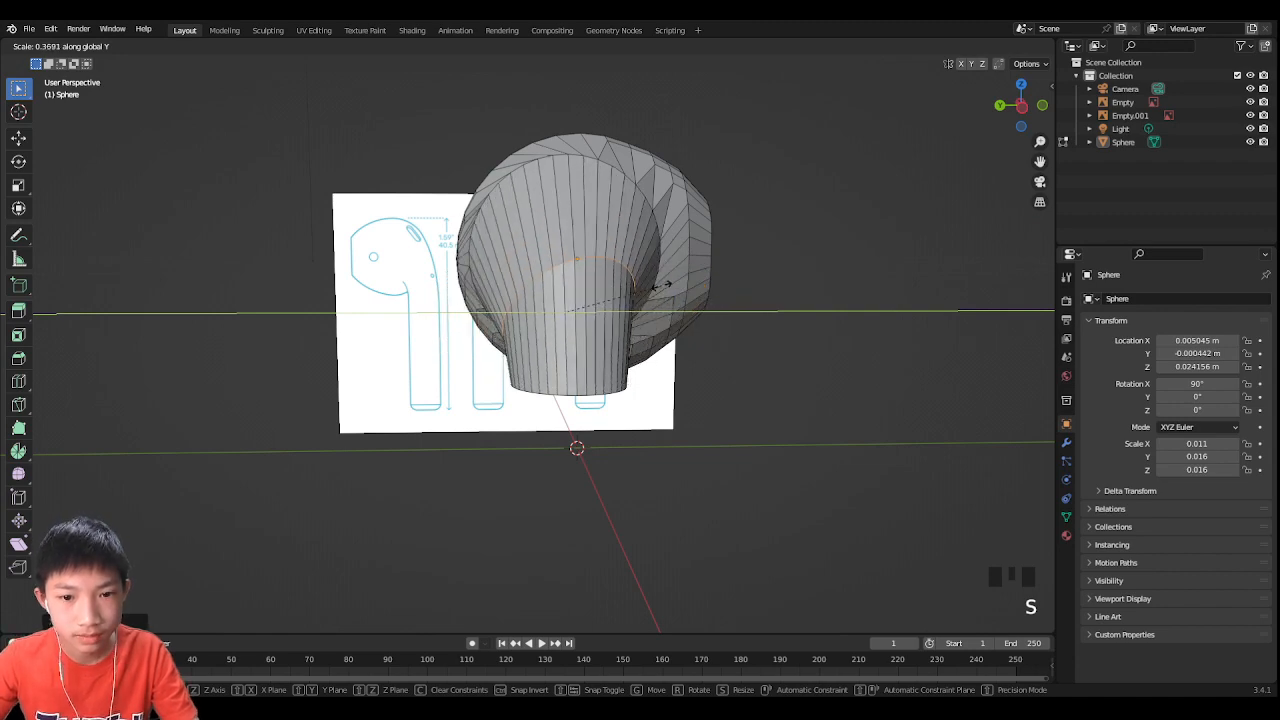
left_click(660, 285)
Step: Select the neck's open bottom edge loop and extrude it straight down to the cap line near the stem's end on the front blueprint
middle_click_drag(739, 271, 477, 286)
left_click(457, 323)
scroll(549, 305, "up", 2)
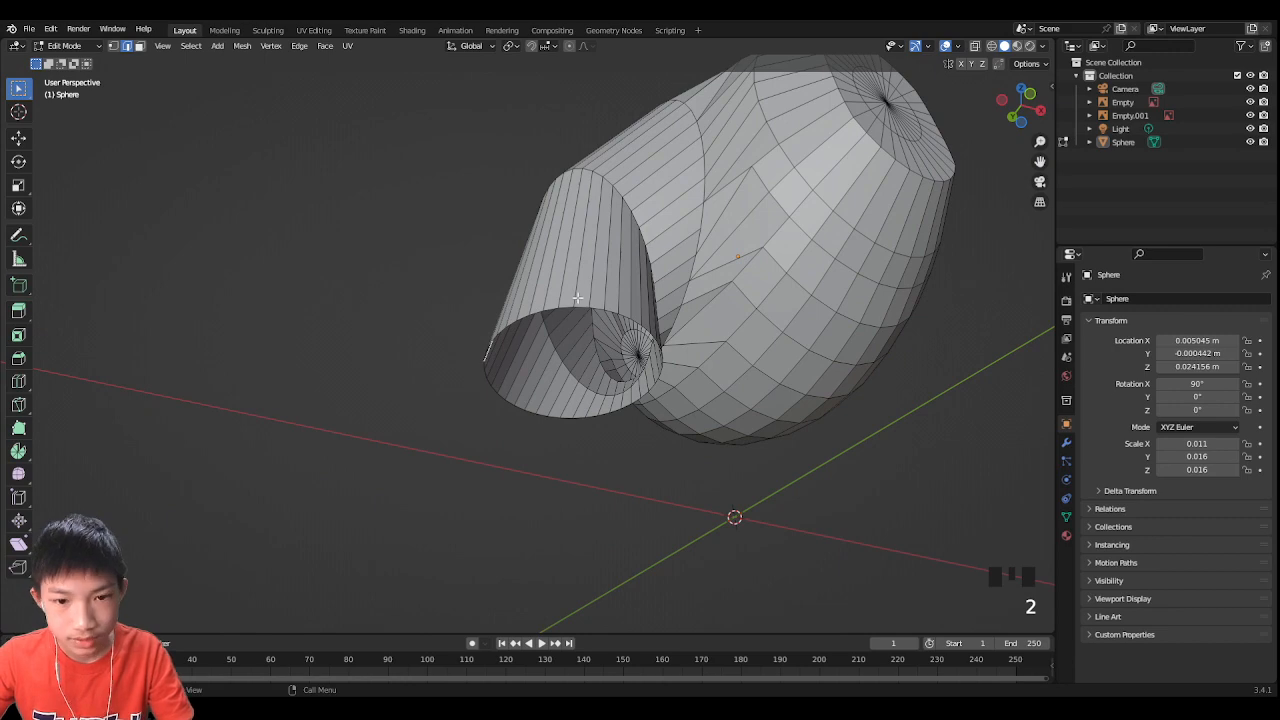
left_click(575, 303, "alt")
middle_click_drag(575, 303, 660, 355)
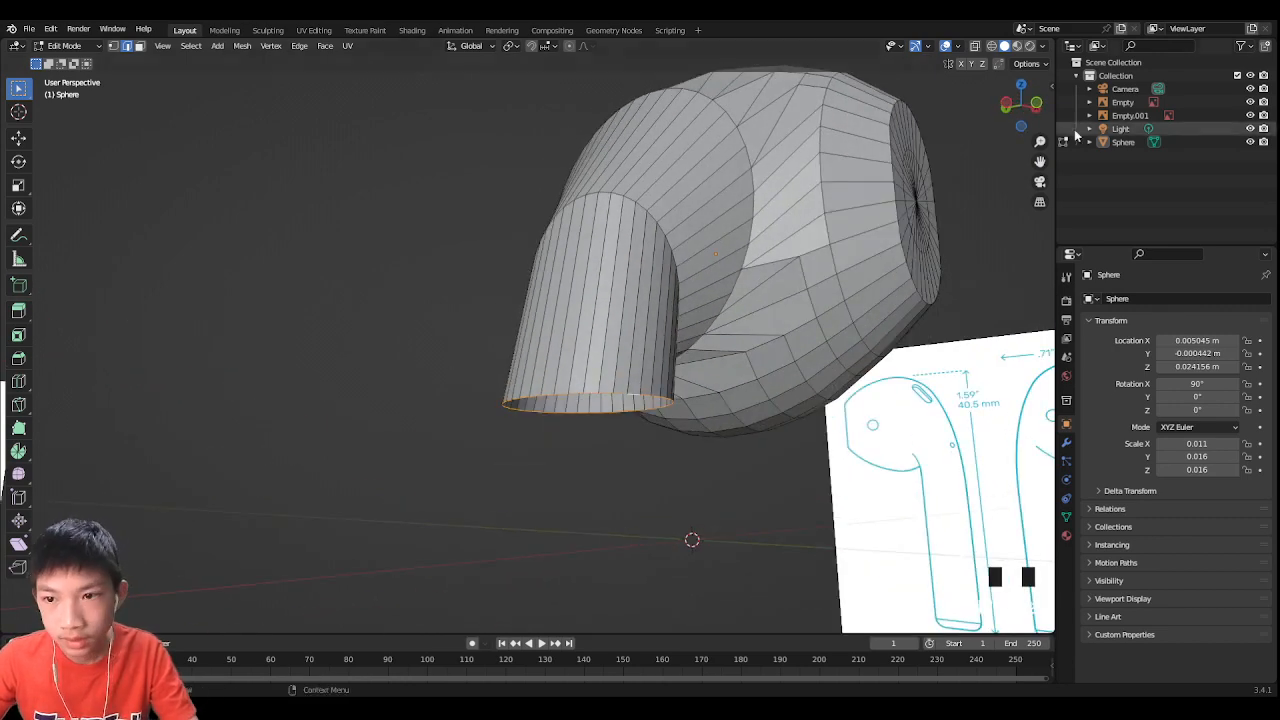
left_click(1036, 103)
scroll(597, 434, "down", 4)
scroll(571, 409, "down", 2)
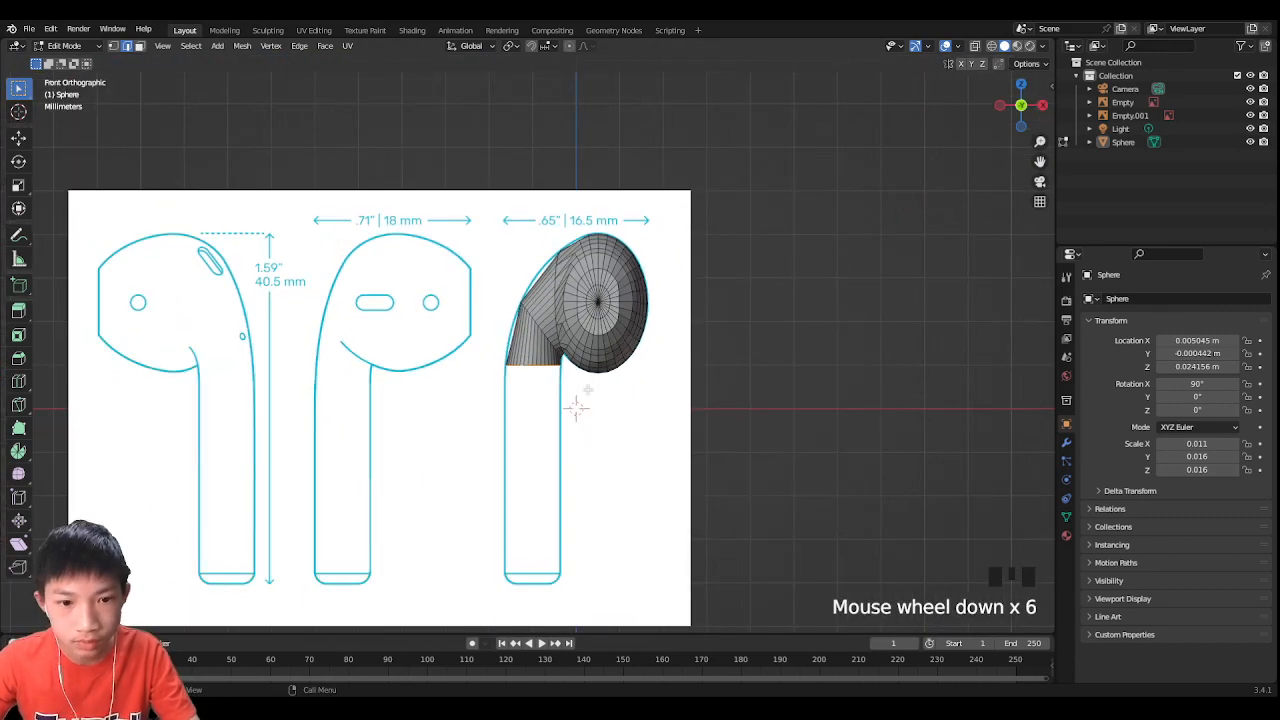
scroll(623, 266, "up", 1, "shift")
scroll(668, 227, "up", 2)
key("e")
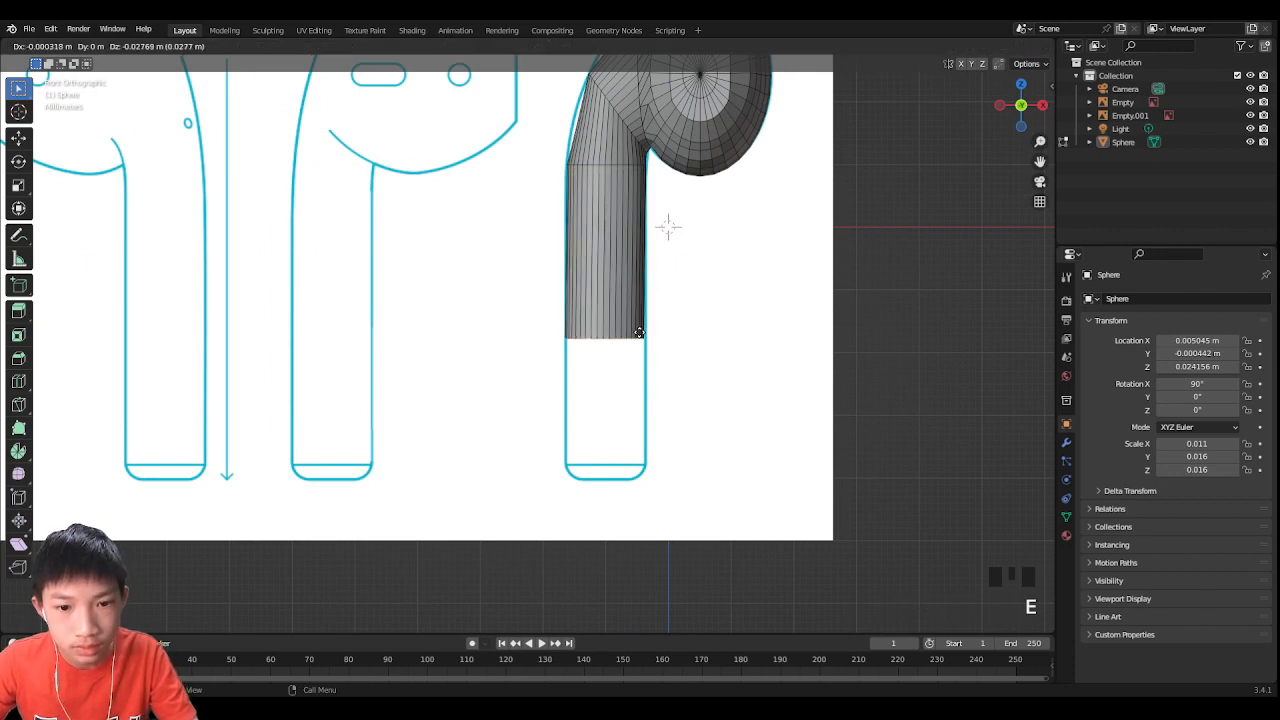
left_click(621, 458)
Step: Nudge the stem's bottom edge loop into line with the cap line and side outlines on the front blueprint
scroll(637, 449, "up", 4)
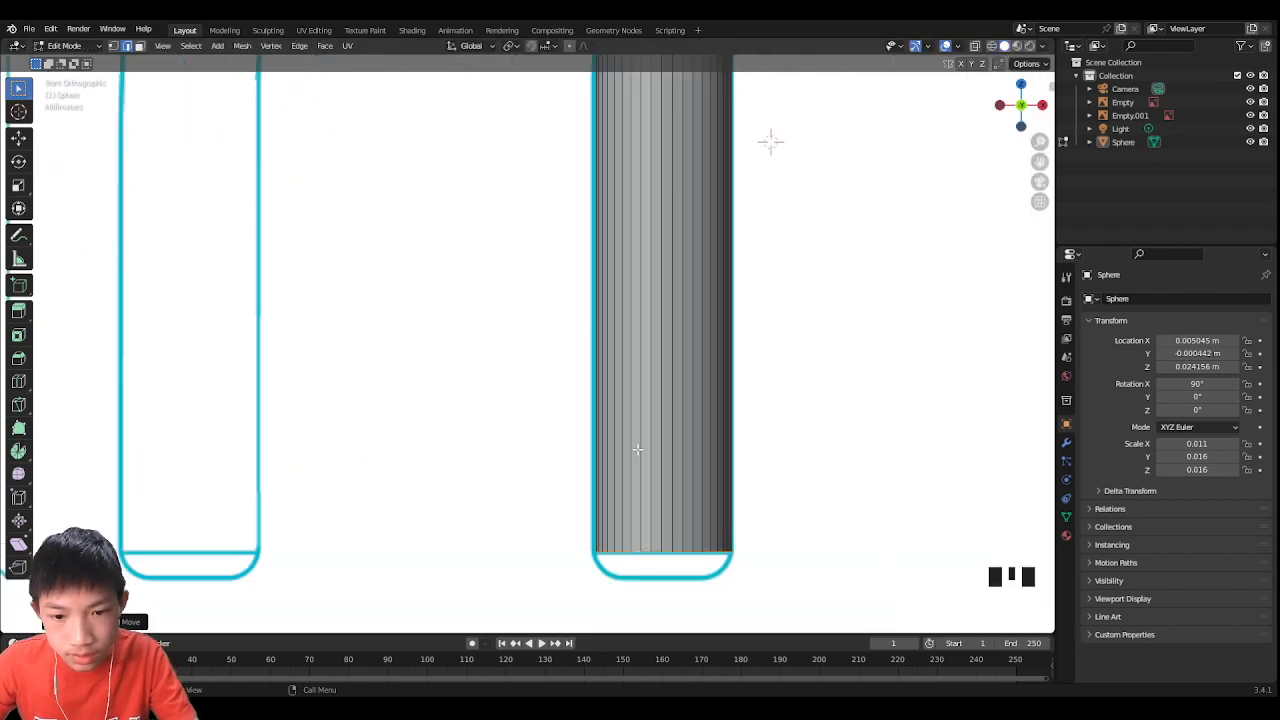
middle_click_drag(768, 479, 748, 301, "shift")
scroll(751, 314, "up", 3)
middle_click_drag(765, 385, 751, 373, "shift")
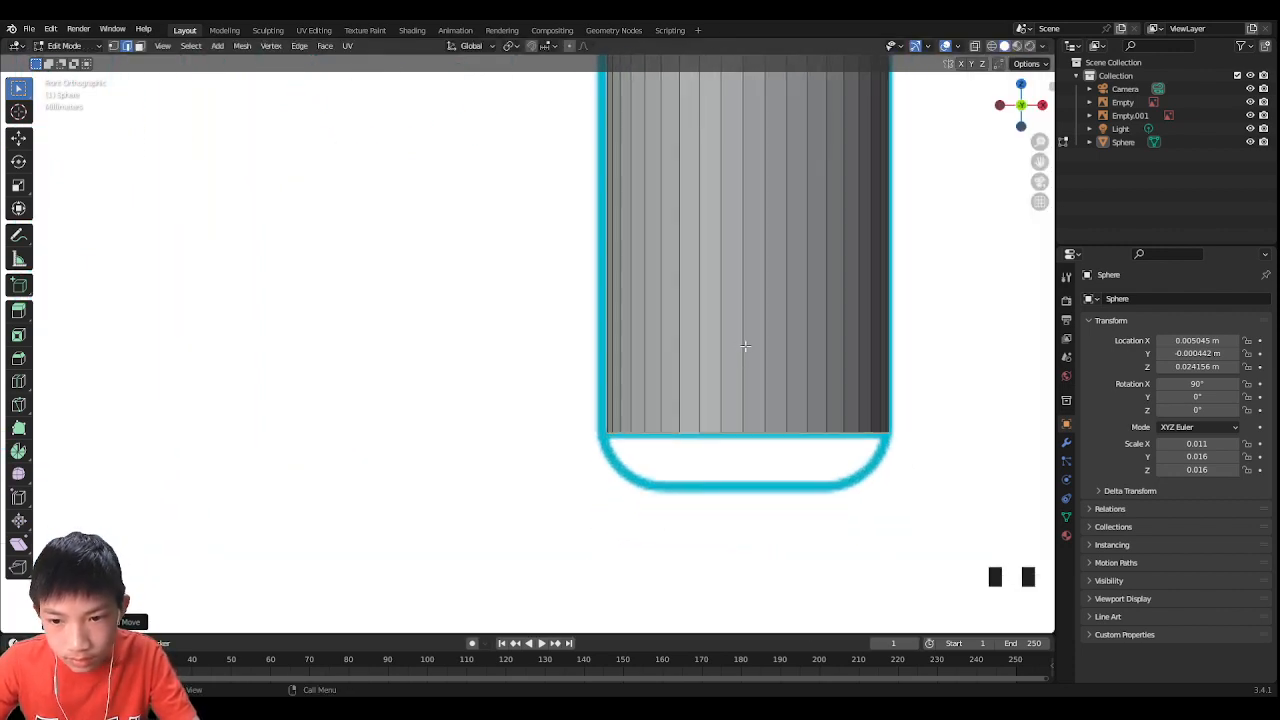
key("g")
left_click(744, 348)
scroll(760, 317, "down", 8)
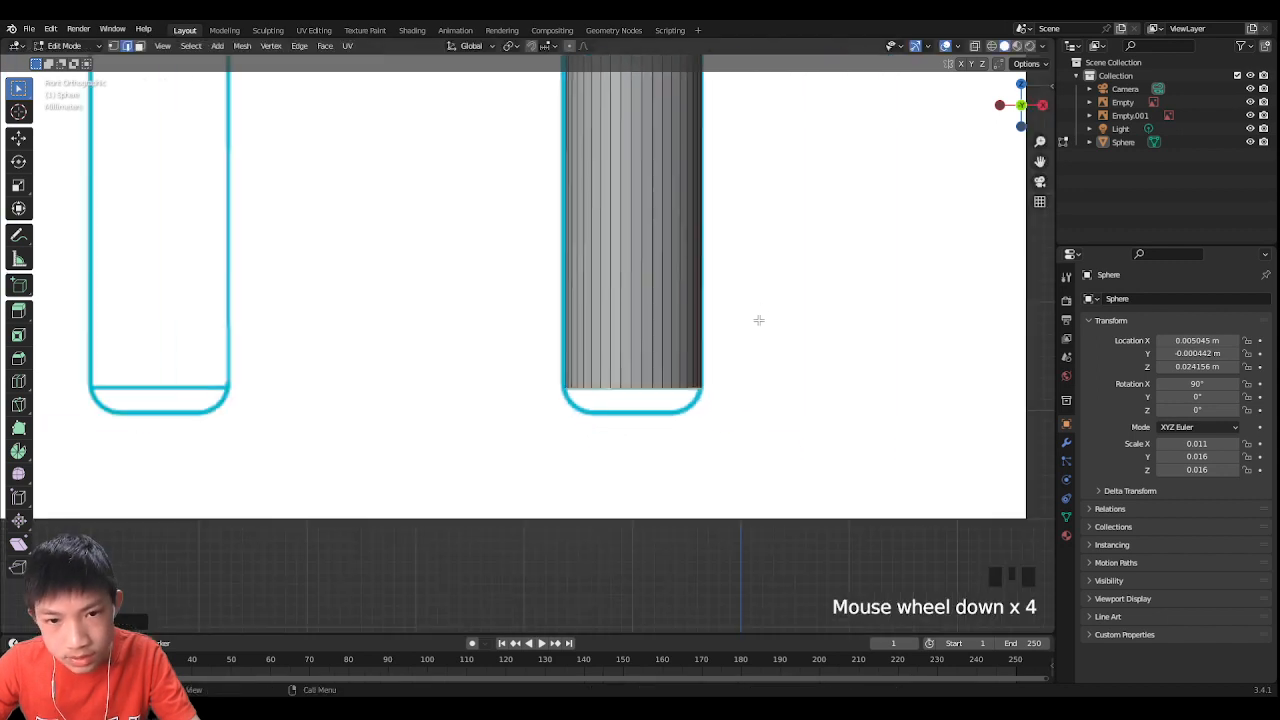
scroll(630, 290, "up", 6)
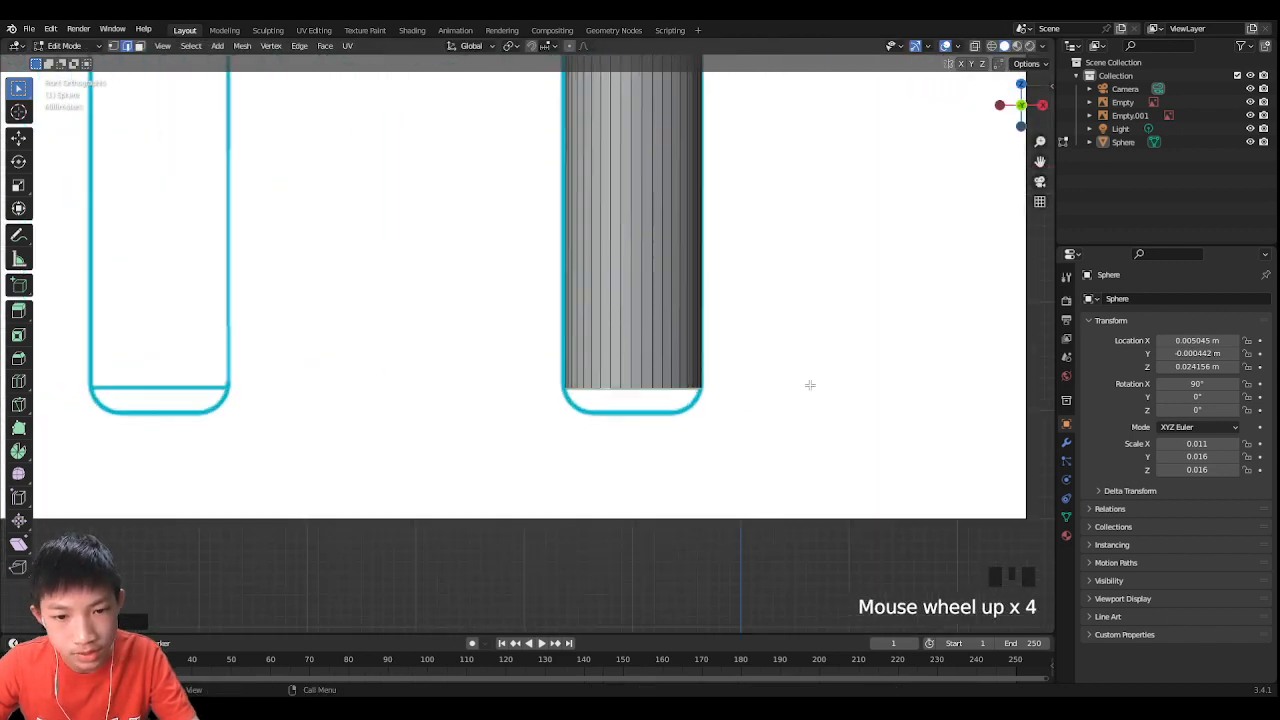
Step: Extend the open bottom edge loop of the stem downward about 2.5 mm along Z and fill it with a face
key("g")
key("z")
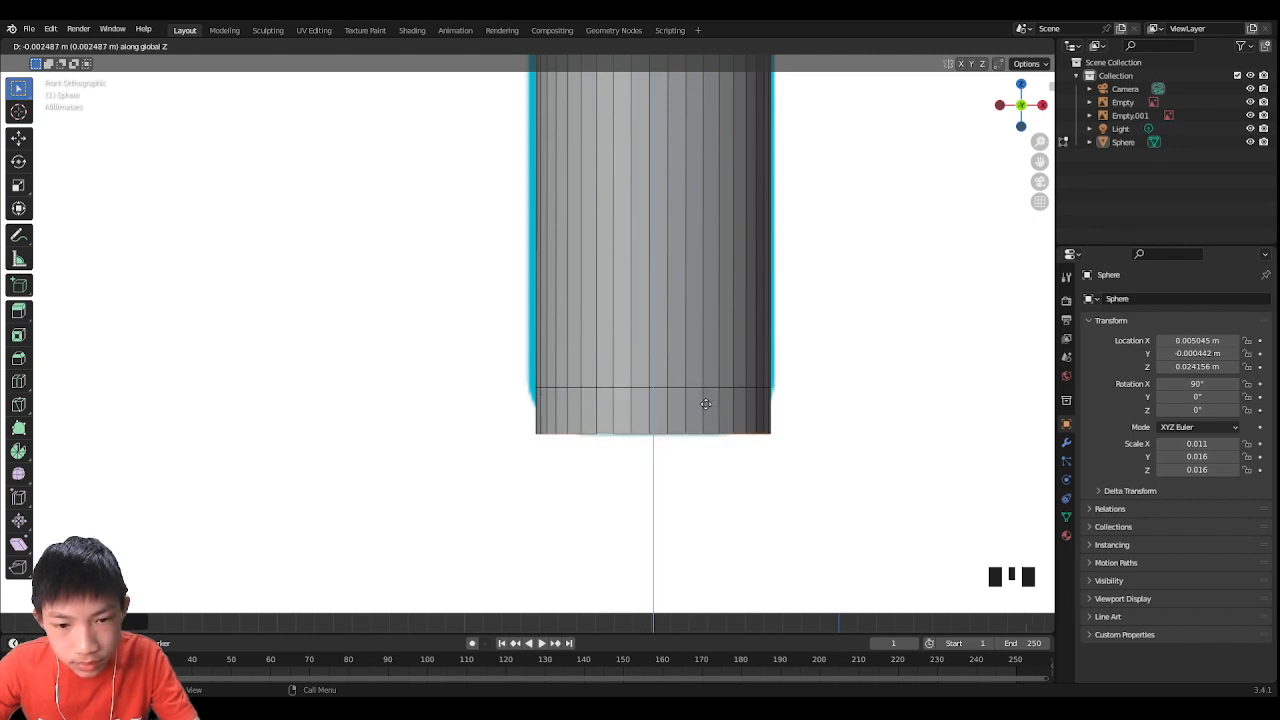
left_click(708, 401)
middle_click_drag(708, 401, 718, 329)
key("f")
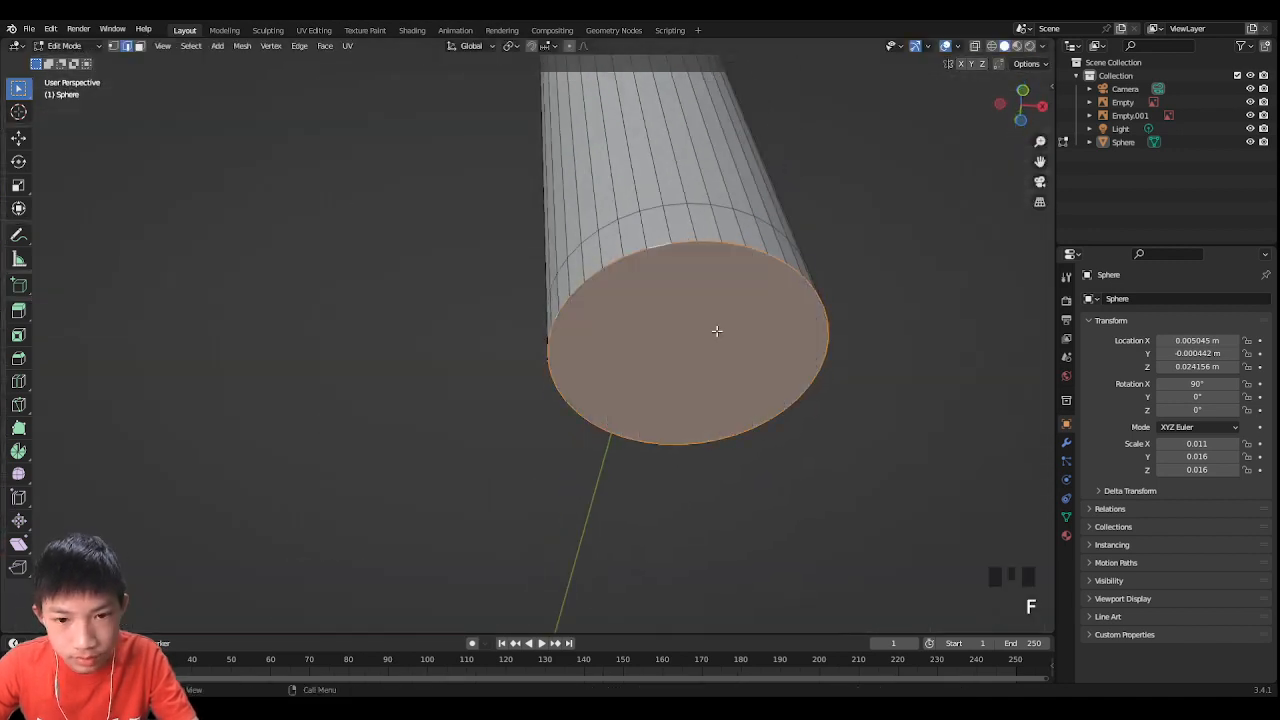
left_click(870, 272)
middle_click_drag(880, 257, 834, 334)
Step: Return to Object Mode, select the earbud, and apply its scale
key("Tab")
middle_click_drag(685, 288, 674, 340)
scroll(620, 280, "down", 3)
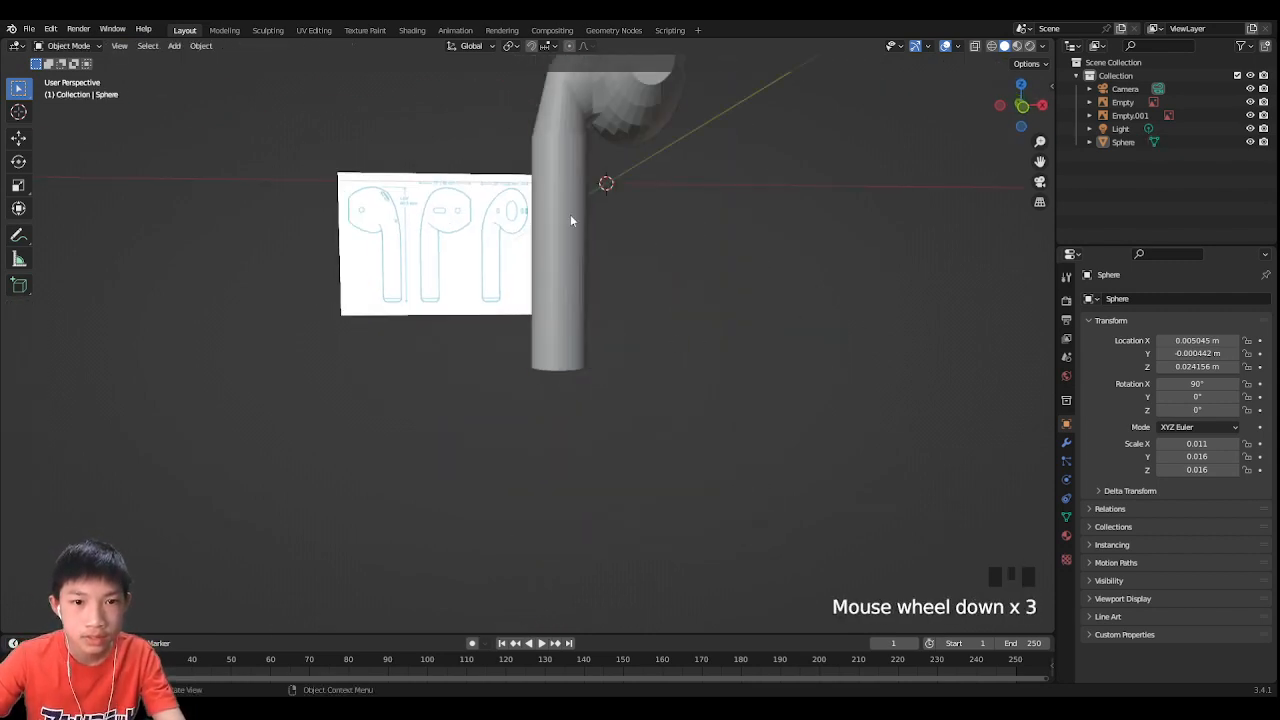
left_click(571, 216)
scroll(580, 224, "down", 3)
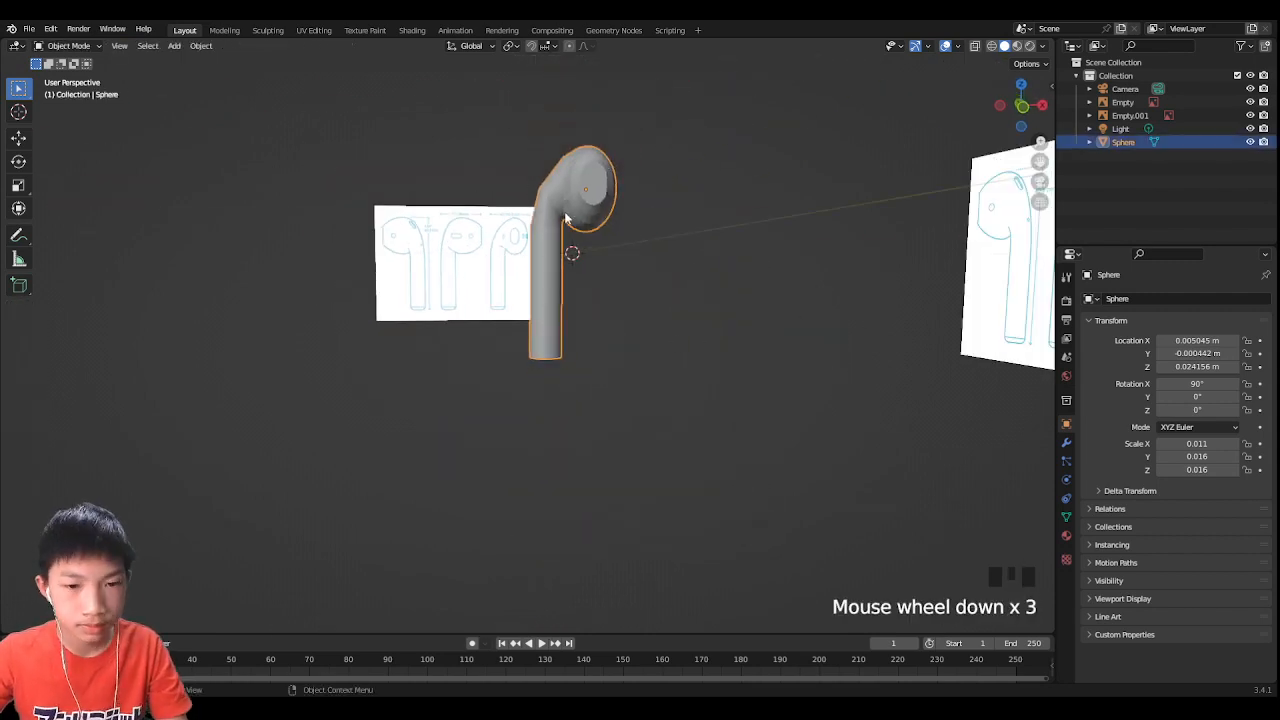
key("ctrl+a")
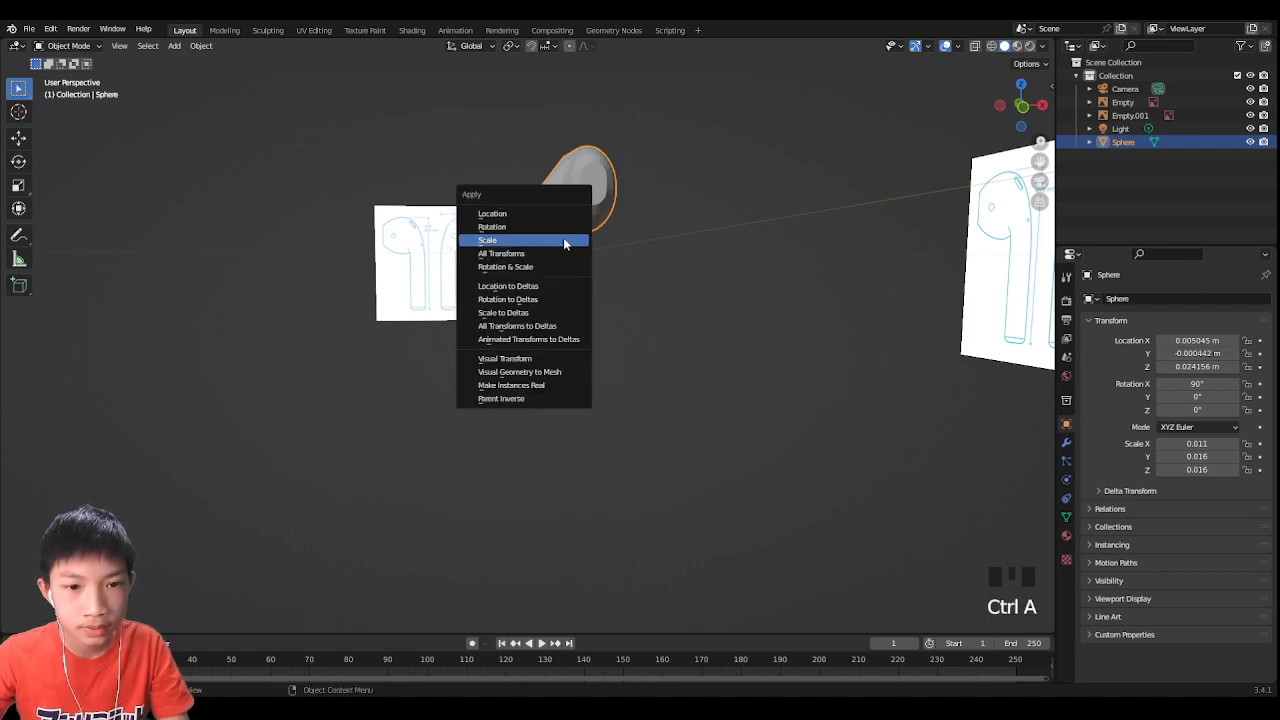
left_click(565, 243)
scroll(565, 243, "up", 6)
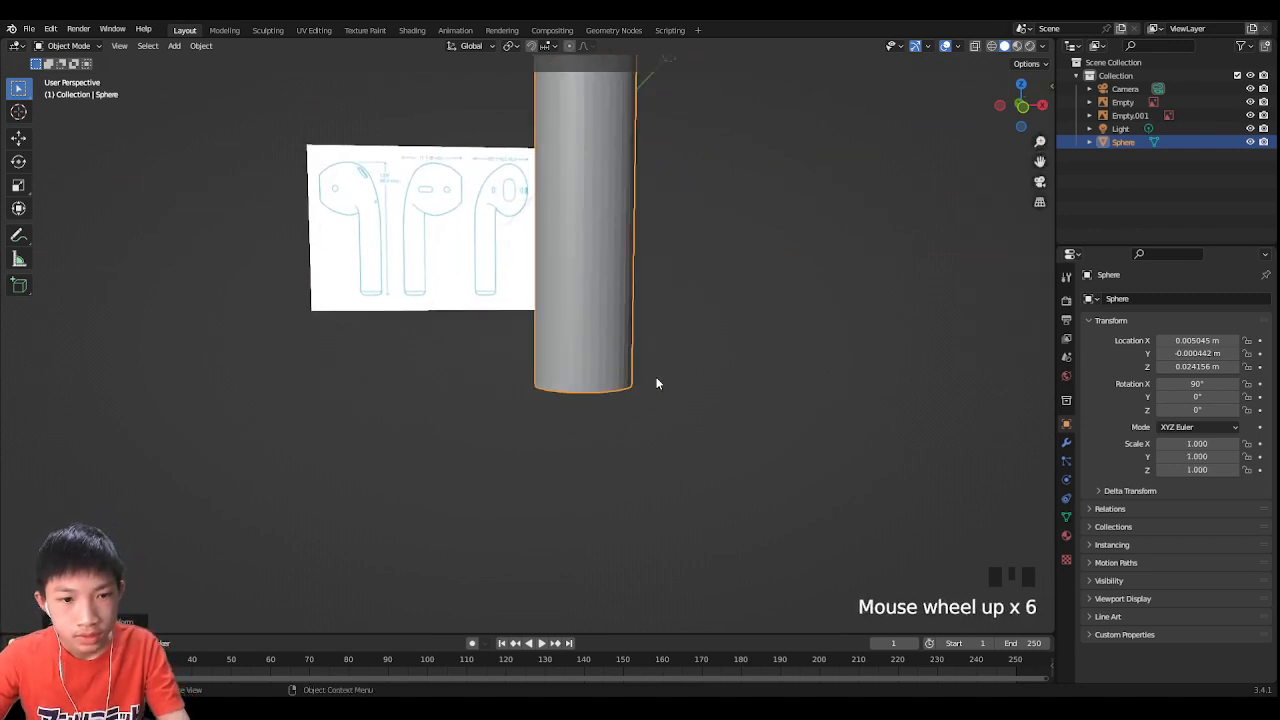
Step: Bevel the bottom face of the stem about 2.2 mm wide with 3 segments to match the rounded end in the front reference
key("Tab")
middle_click_drag(646, 371, 649, 323)
scroll(649, 323, "up", 2)
key("3")
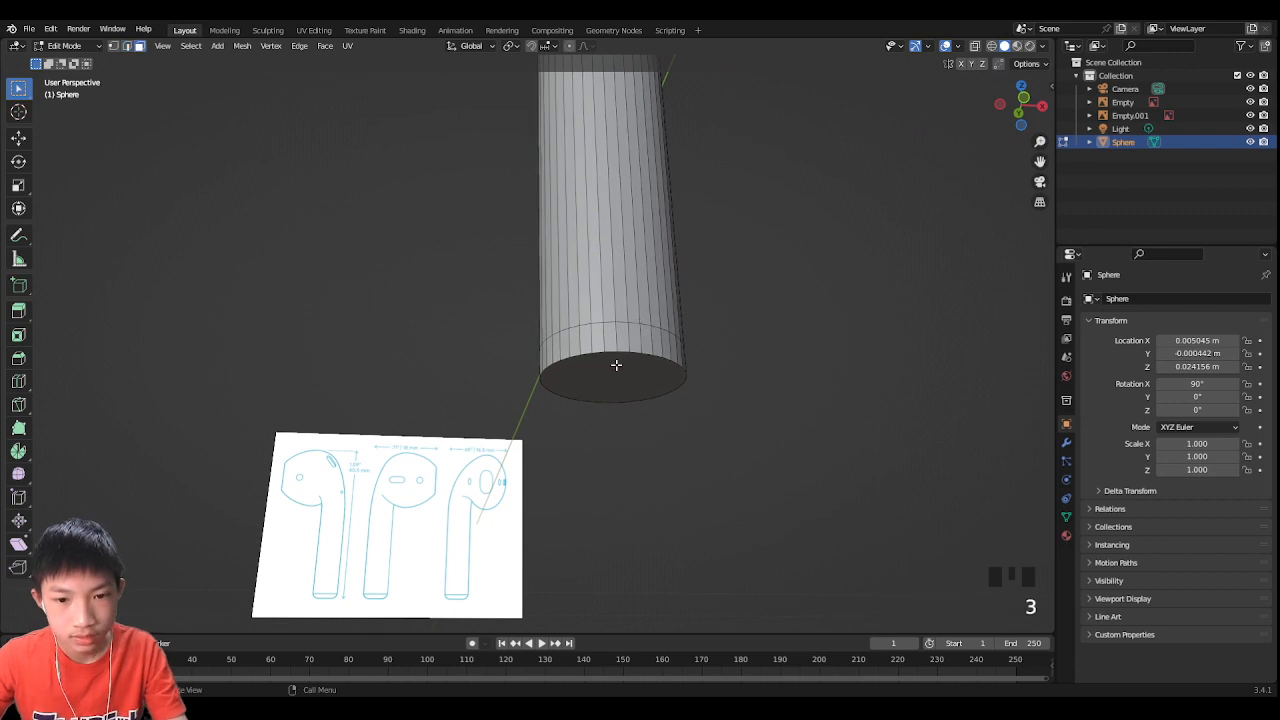
left_click(616, 364)
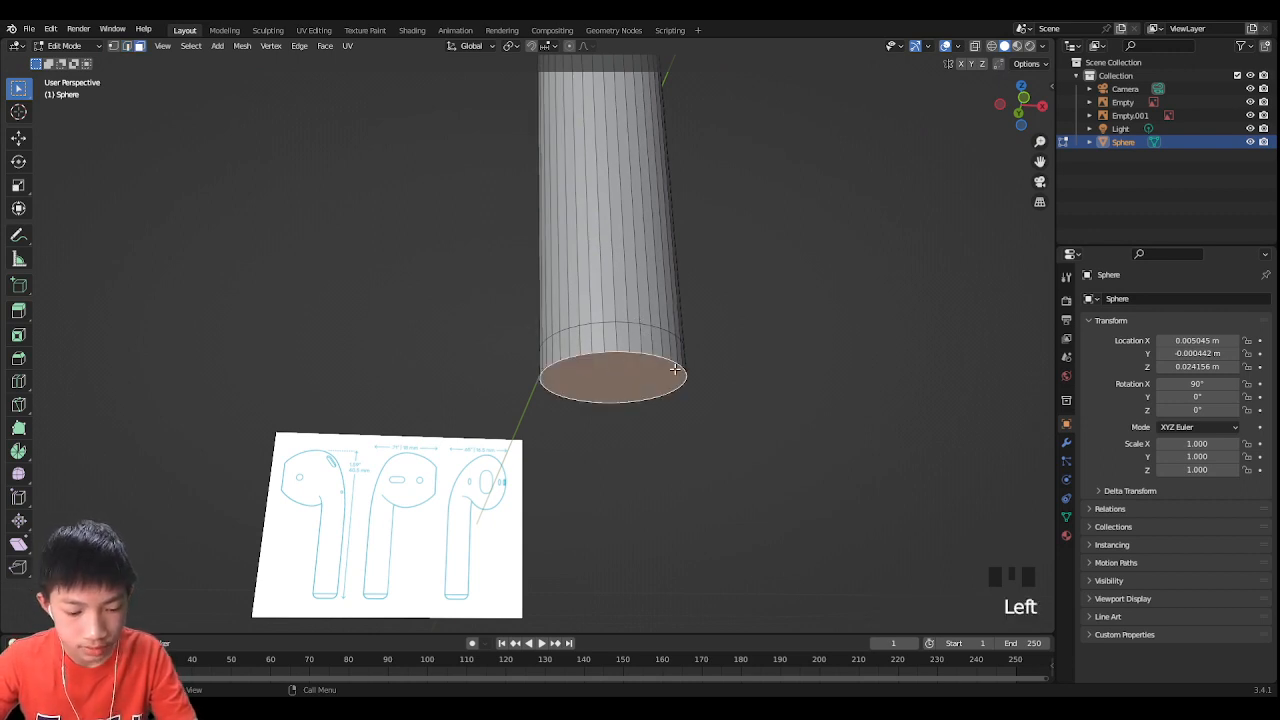
key("ctrl+b")
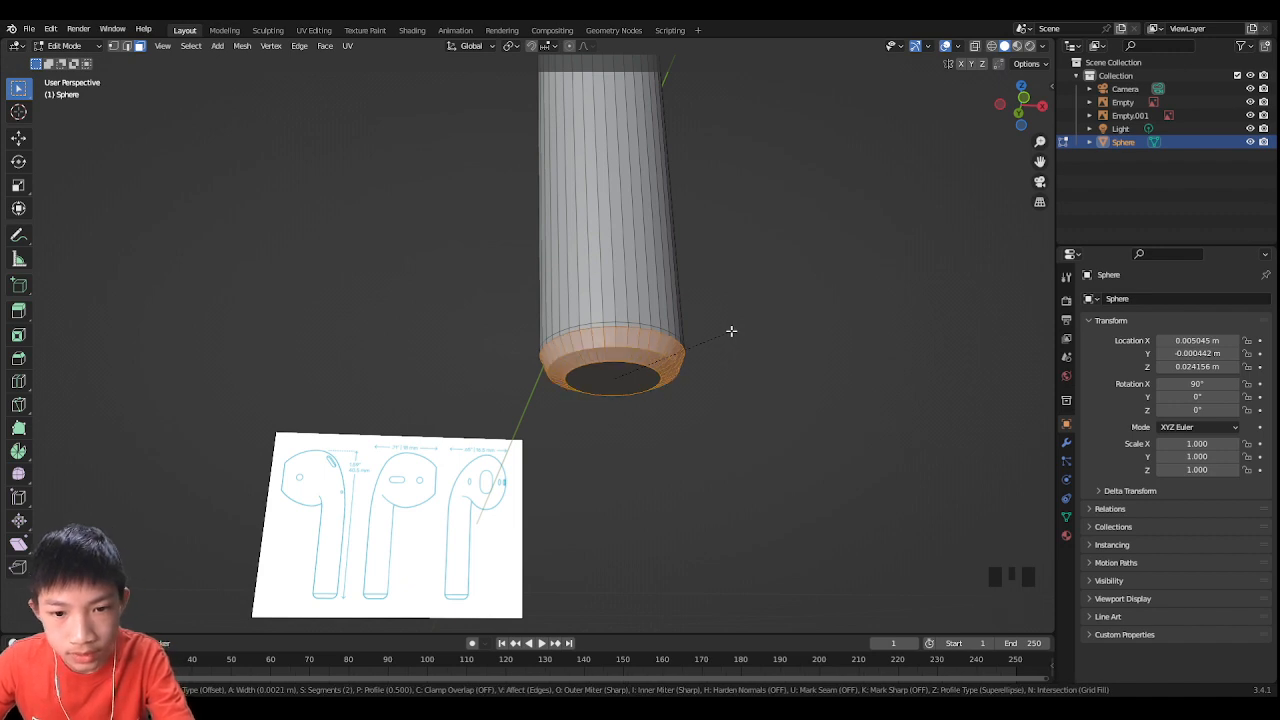
scroll(724, 336, "up", 1)
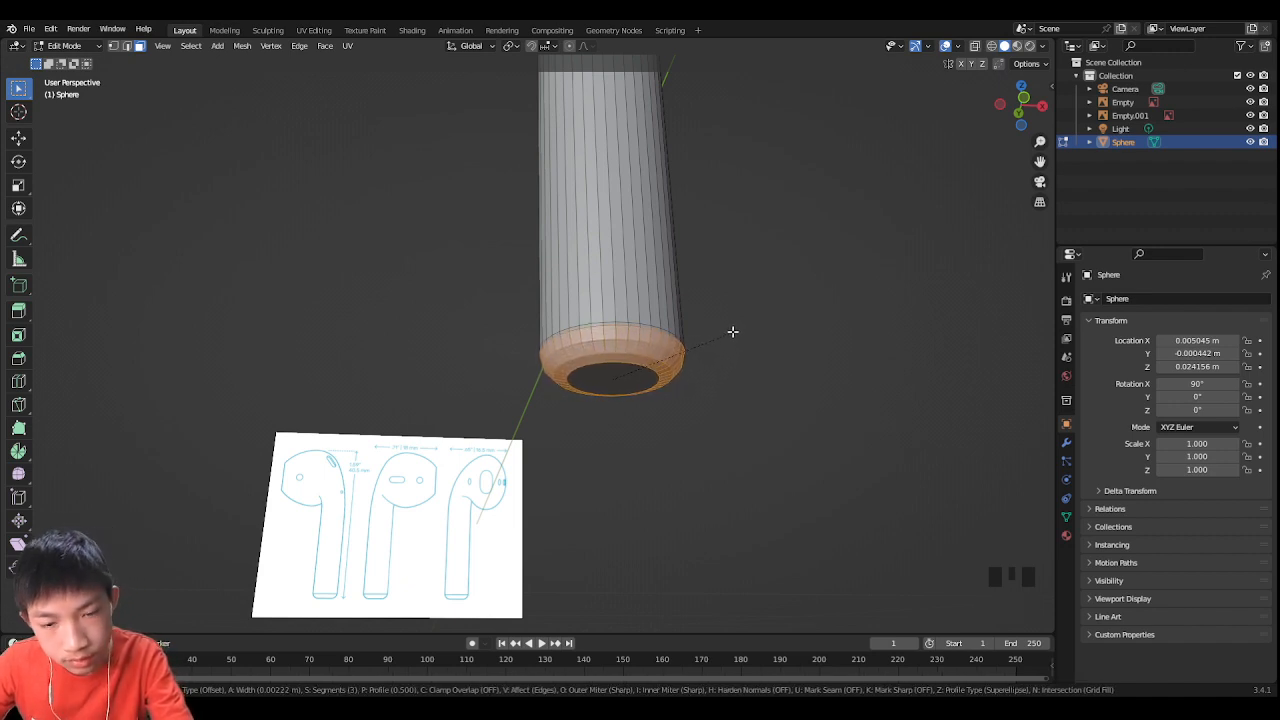
scroll(730, 331, "up", 1)
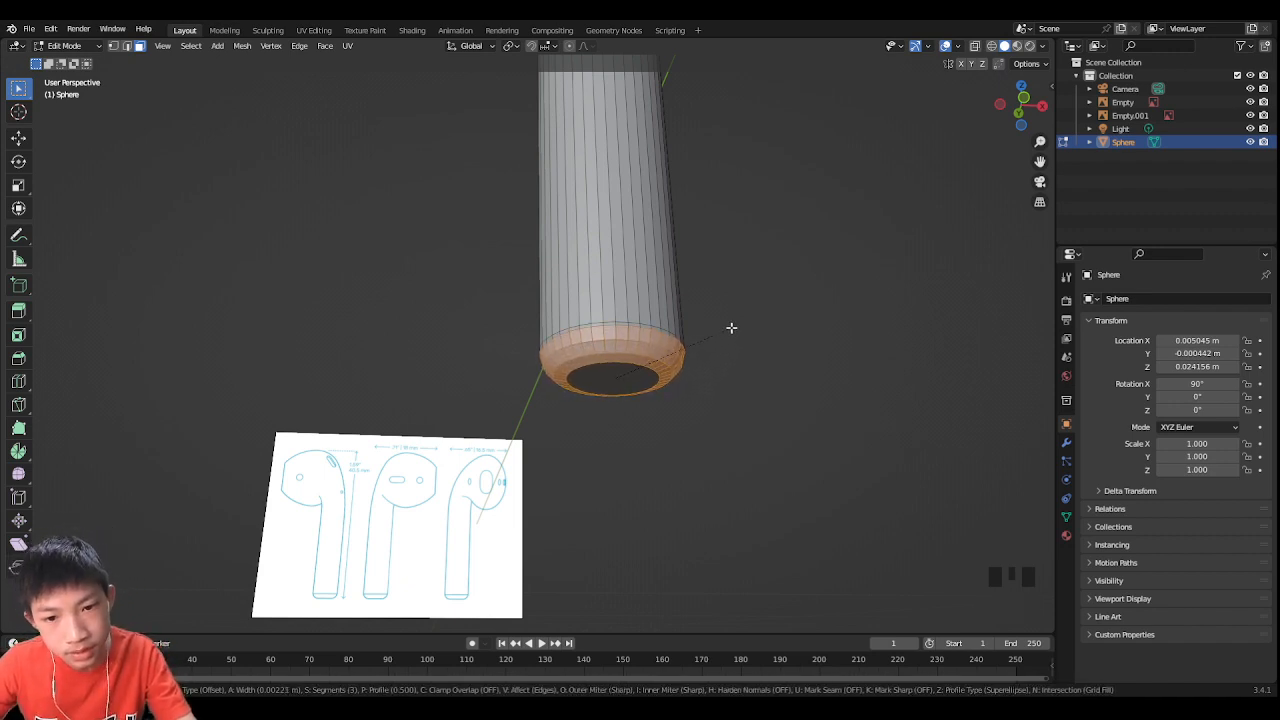
left_click(749, 300)
middle_click_drag(749, 300, 786, 199)
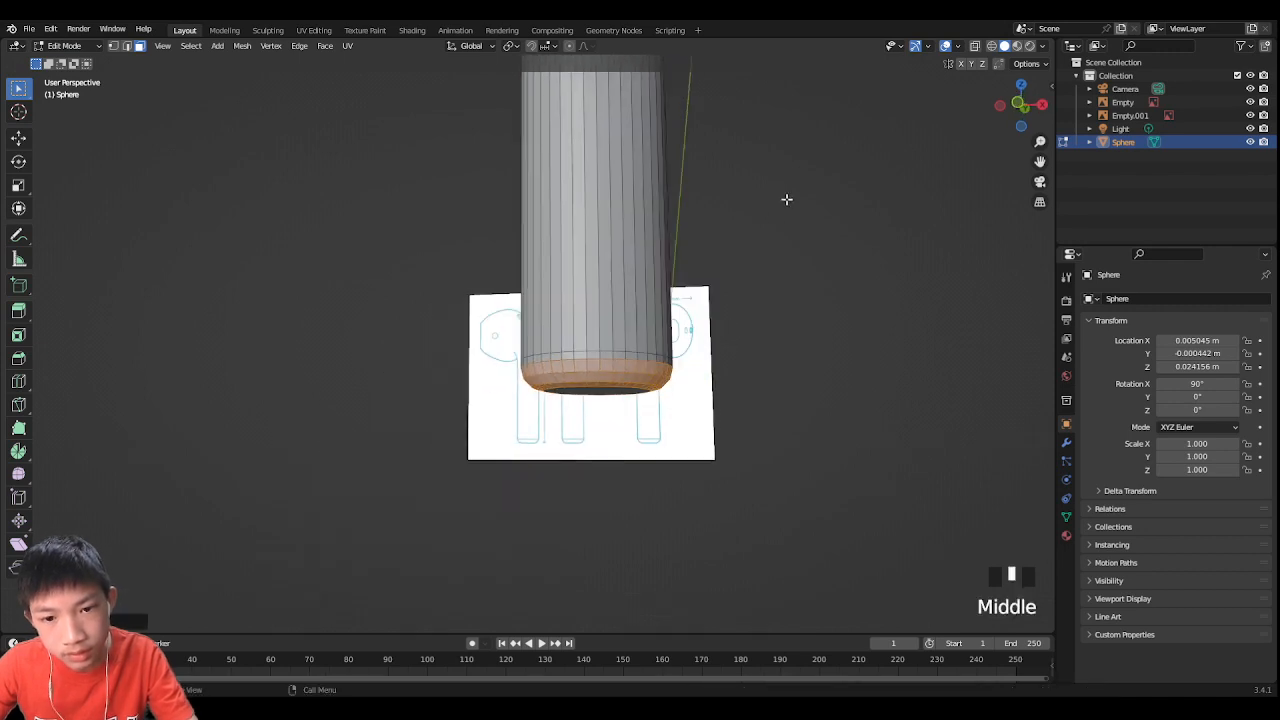
left_click(1020, 105)
scroll(864, 178, "up", 3)
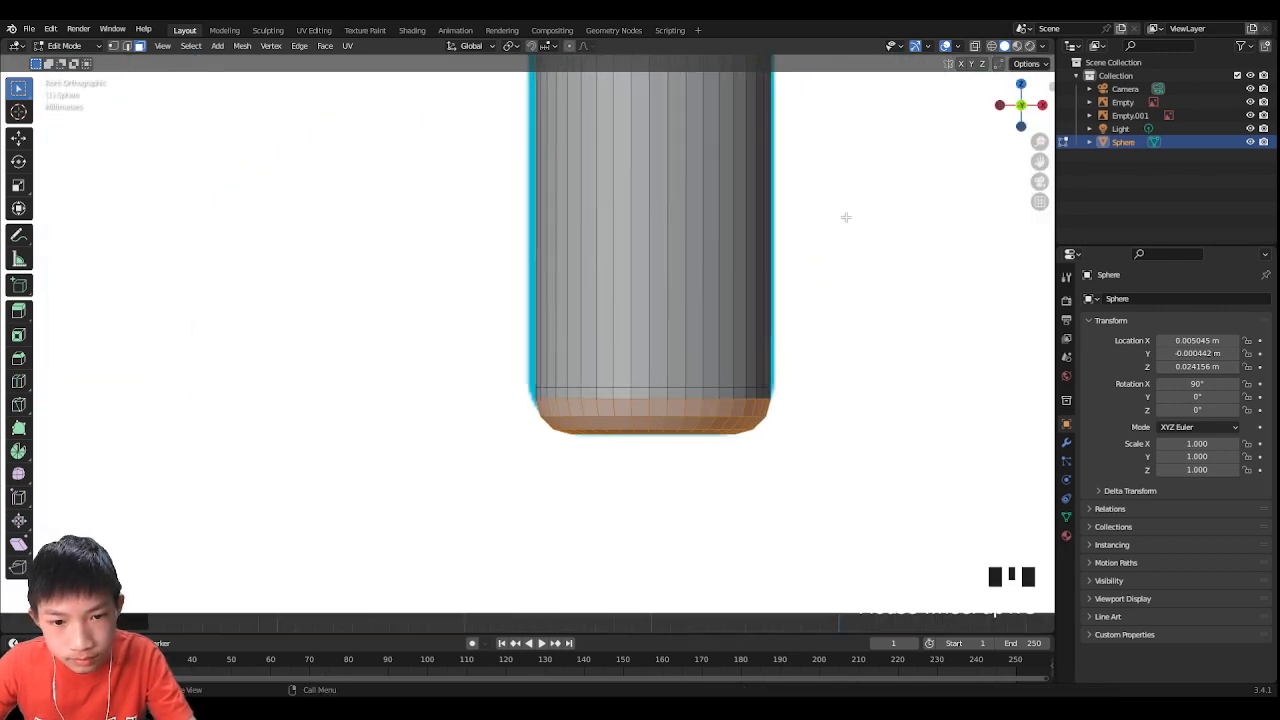
left_click(877, 203)
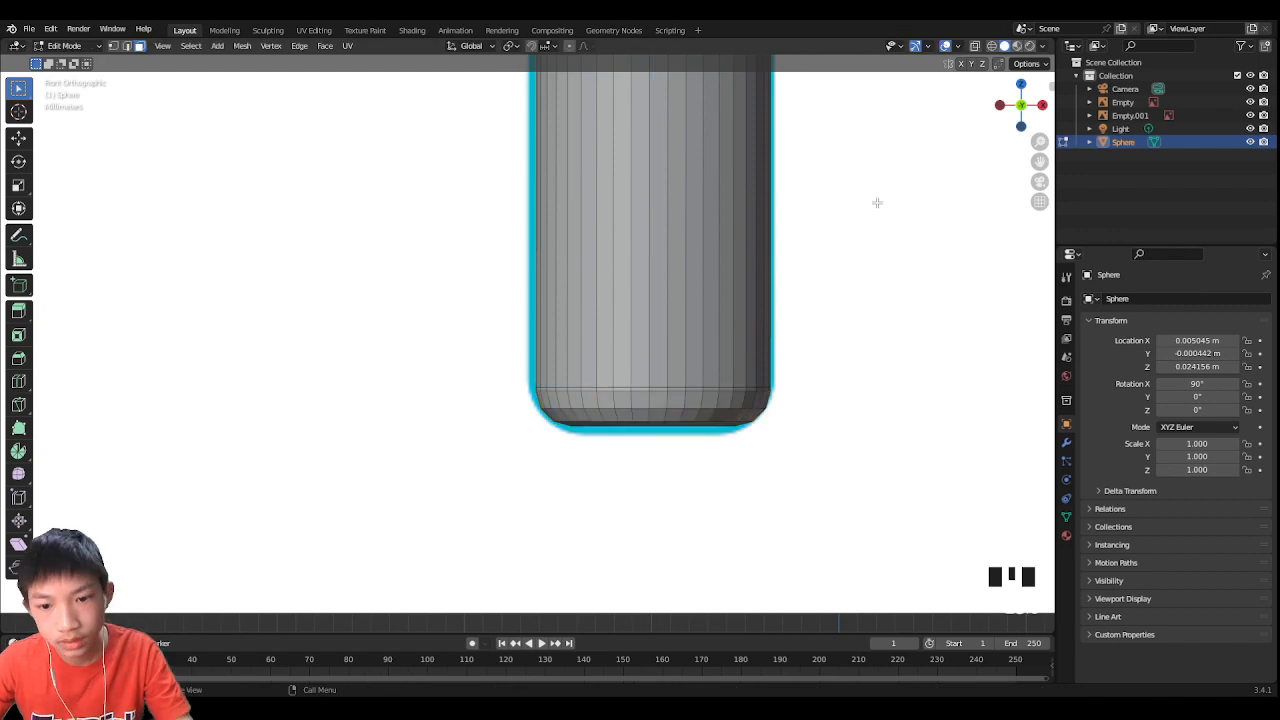
Step: Leave Edit Mode and add a Subdivision Surface modifier to the earbud
scroll(877, 203, "down", 9)
key("Tab")
middle_click_drag(857, 209, 928, 289)
scroll(871, 257, "up", 5)
middle_click_drag(871, 257, 850, 400, "shift")
left_click(1066, 443)
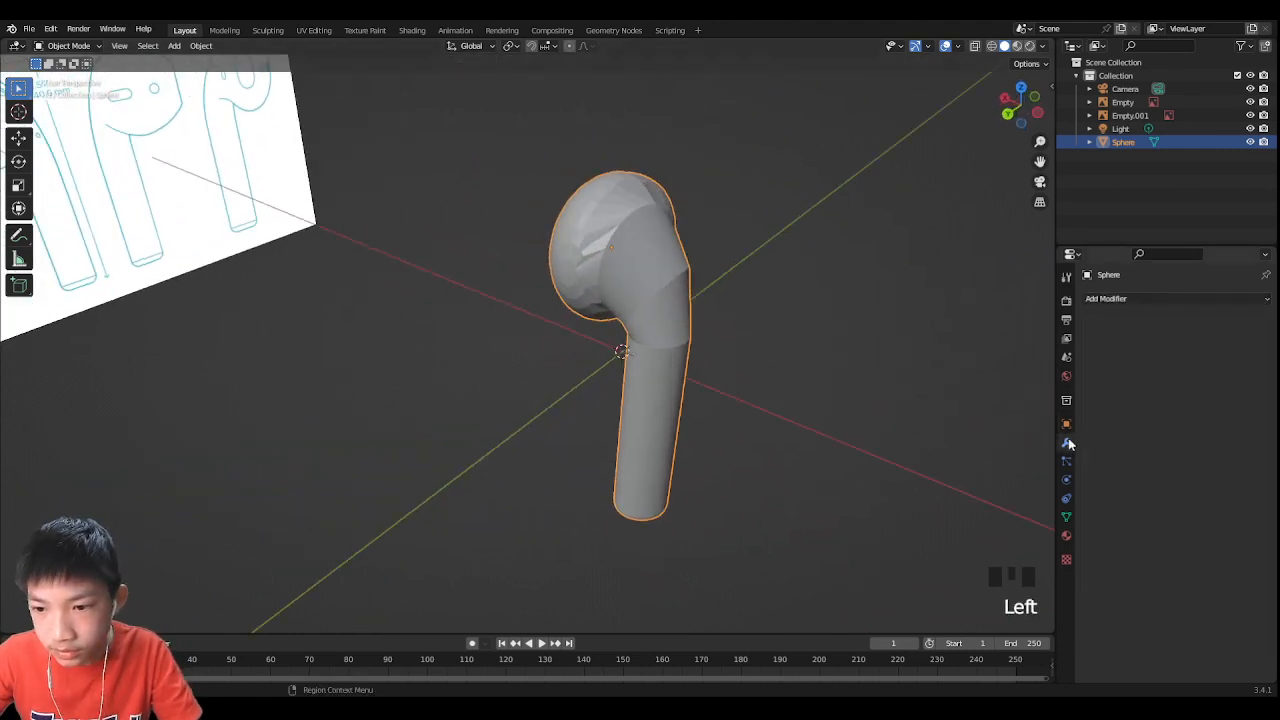
left_click(1102, 298)
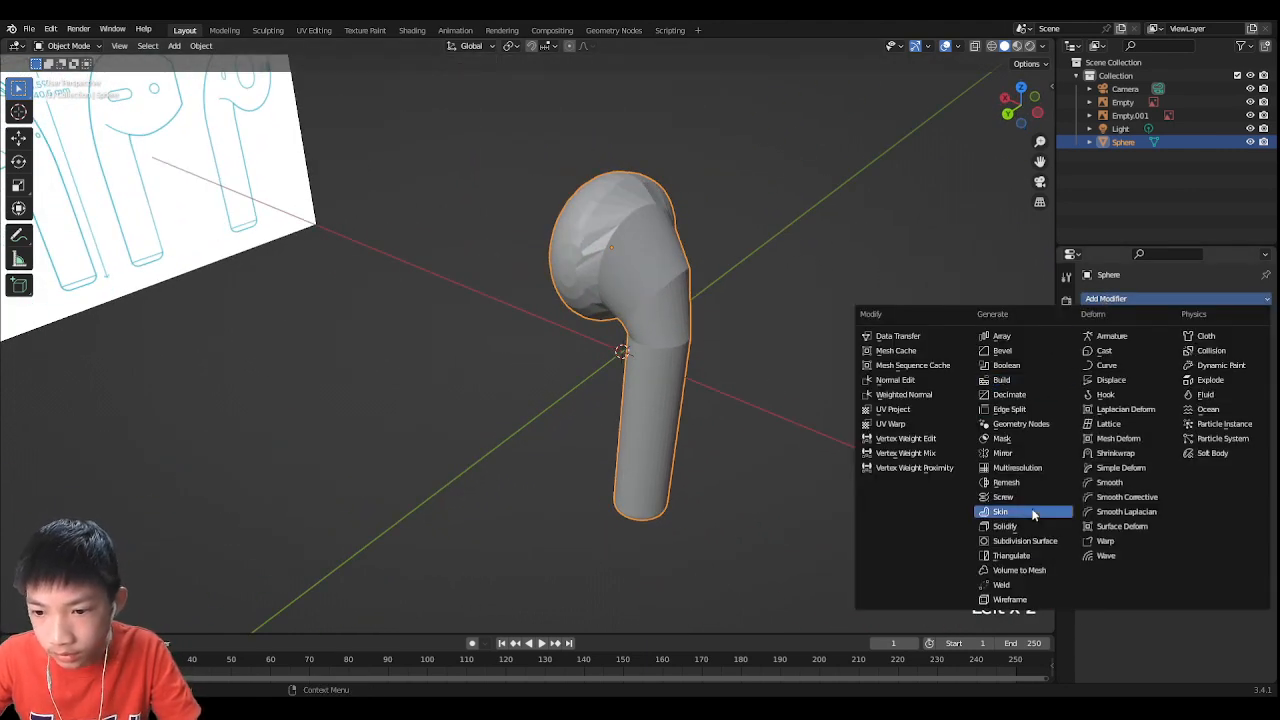
left_click(1020, 541)
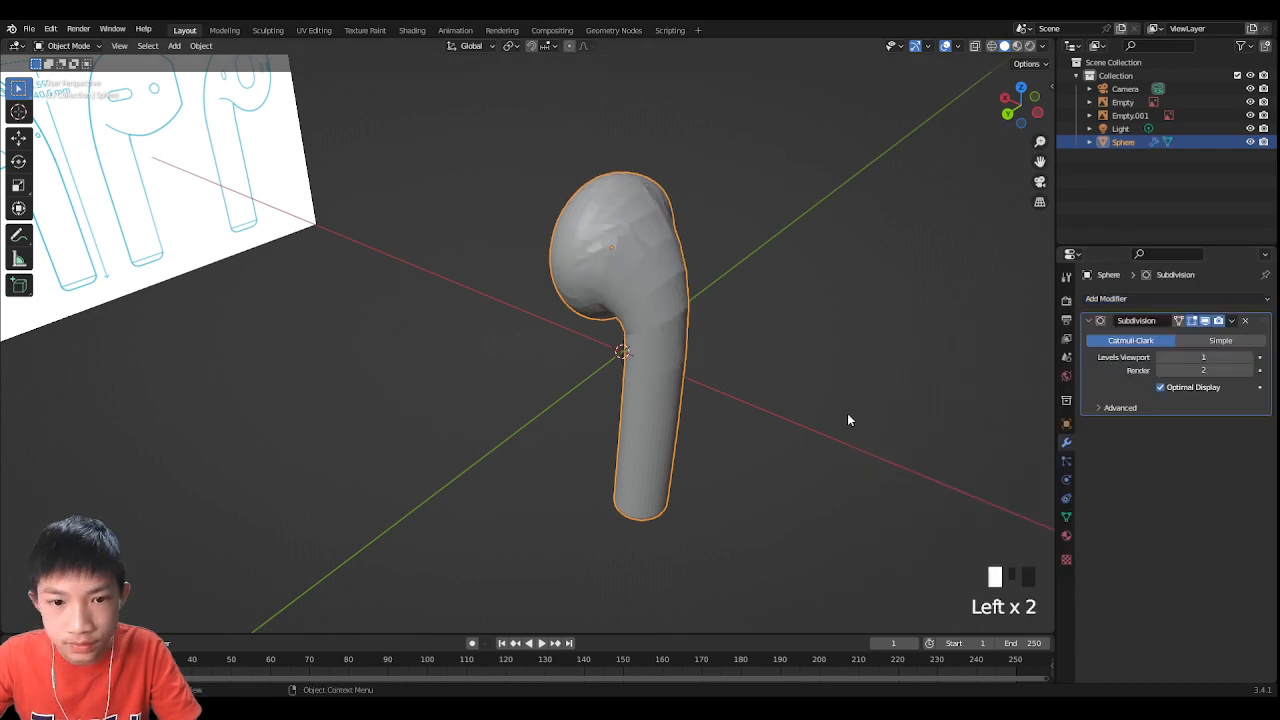
Step: Apply Shade Auto Smooth to the earbud
left_click(801, 342)
middle_click_drag(801, 342, 701, 253)
left_click(701, 253)
right_click(701, 254)
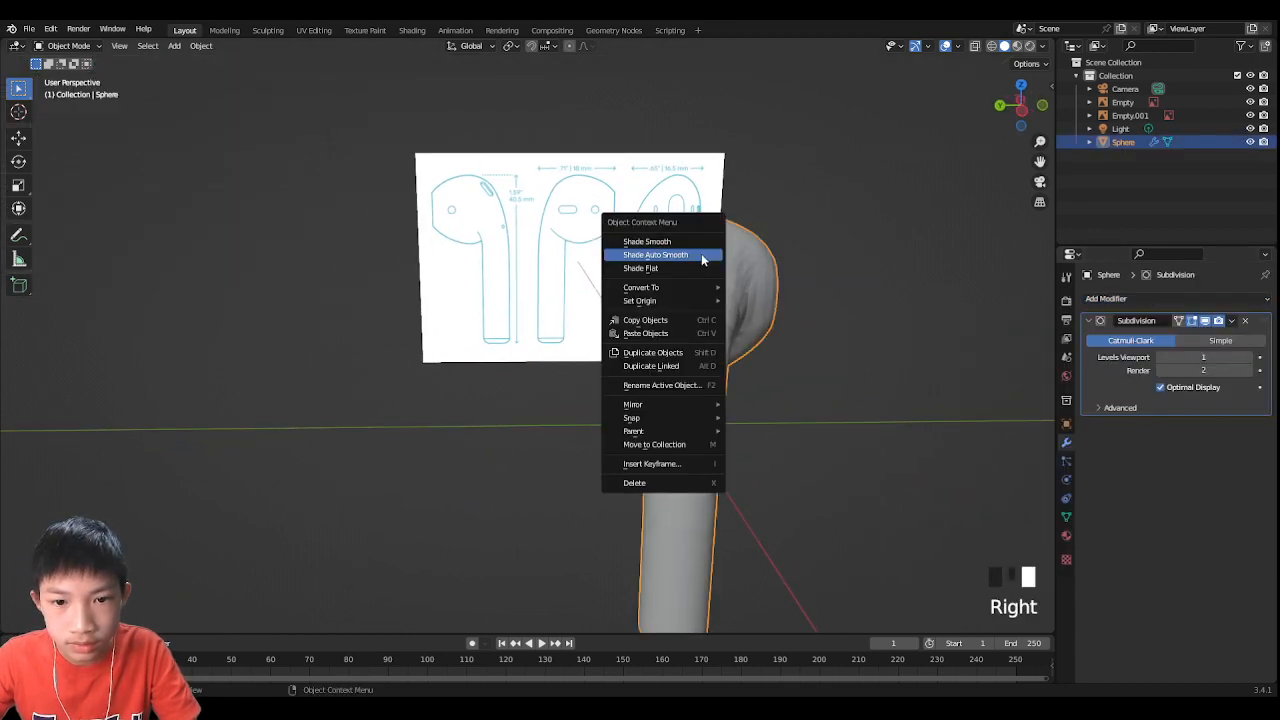
left_click(700, 255)
left_click(803, 217)
middle_click_drag(803, 217, 748, 224)
scroll(700, 235, "down", 3)
middle_click_drag(668, 245, 617, 243)
middle_click_drag(510, 333, 536, 336)
scroll(531, 337, "up", 3)
Step: Duplicate the earbud, place the copy beside the original, and hide the copy
right_click(531, 337)
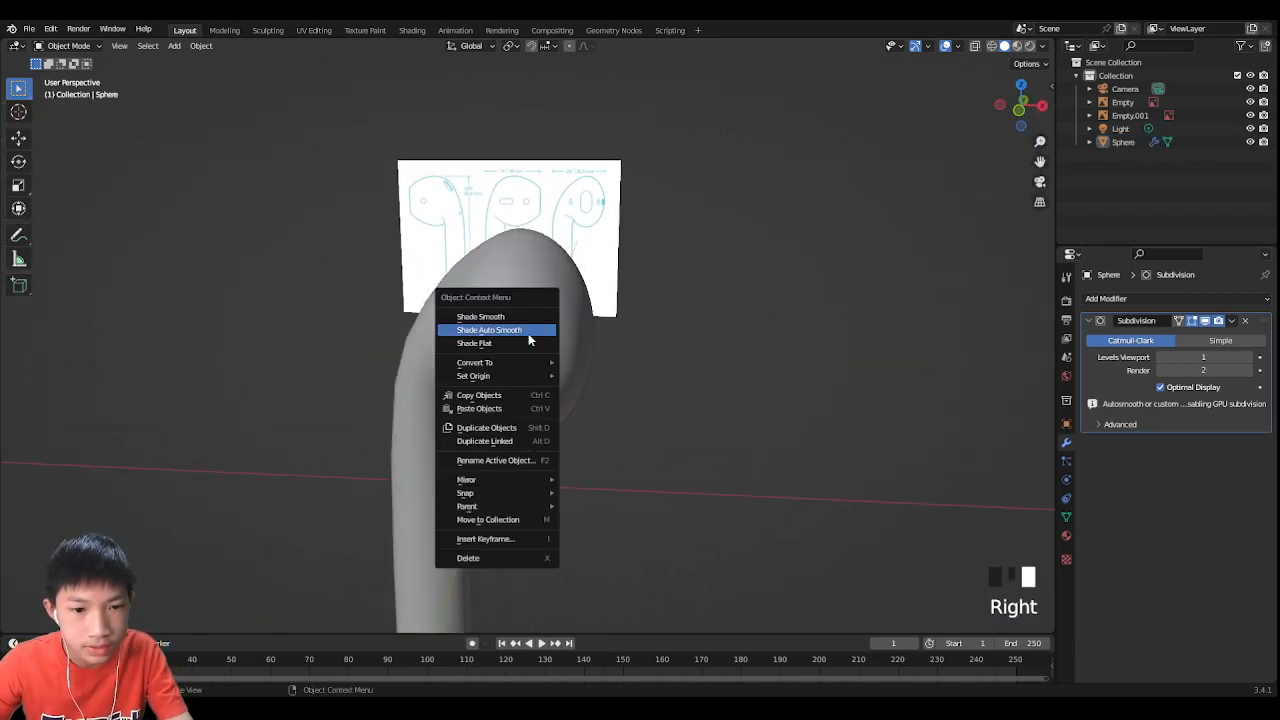
left_click(646, 234)
left_click(530, 336)
scroll(530, 336, "down", 3)
middle_click_drag(543, 349, 583, 349)
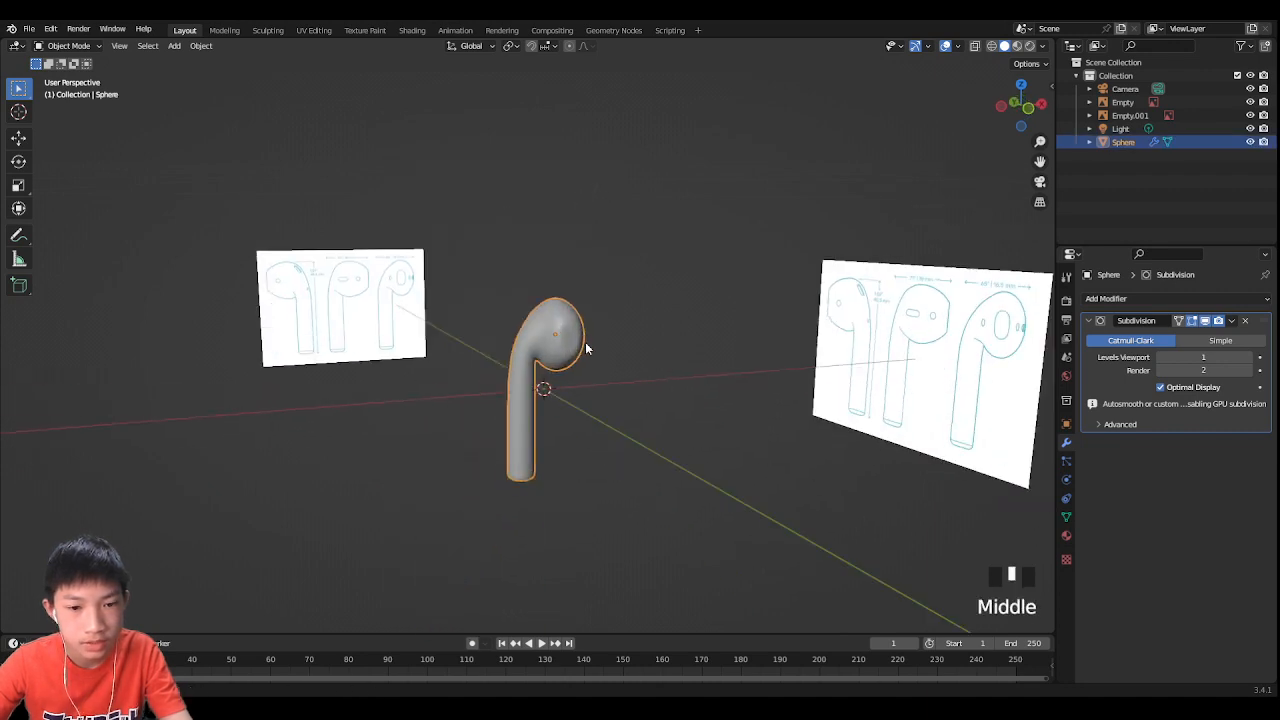
key("shift+d")
left_click(851, 324)
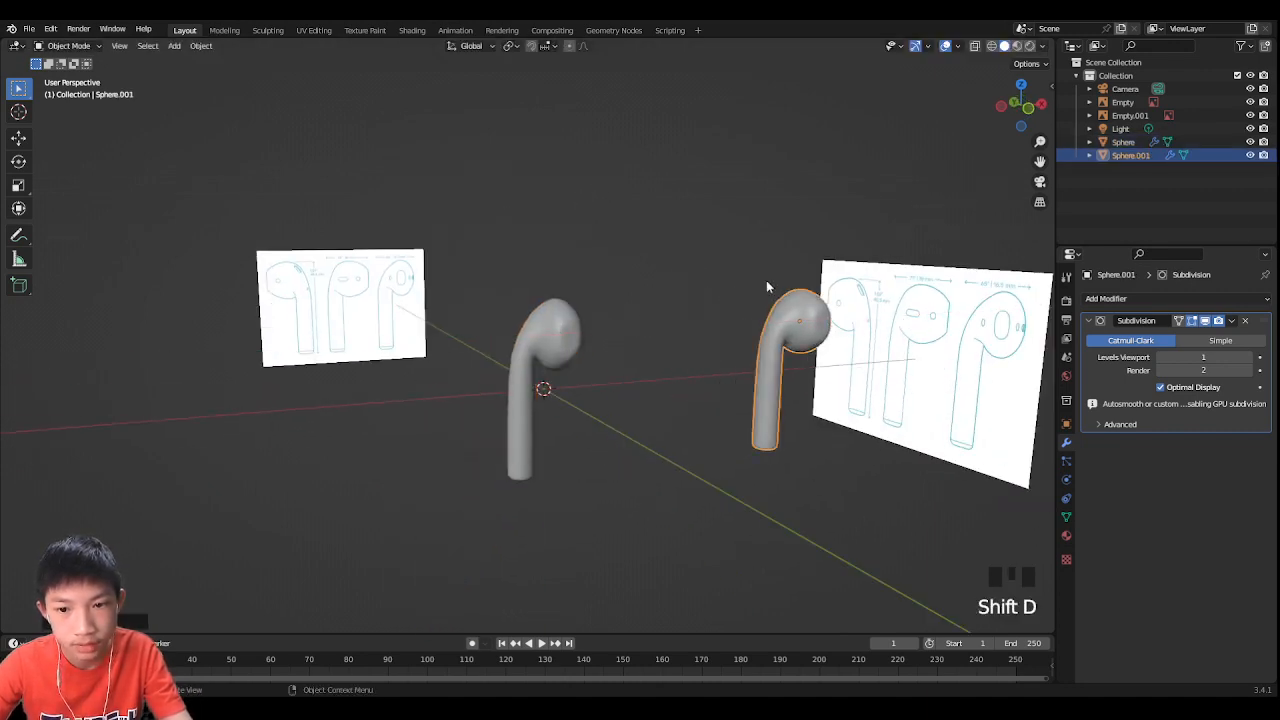
middle_click_drag(796, 302, 739, 317)
key("h")
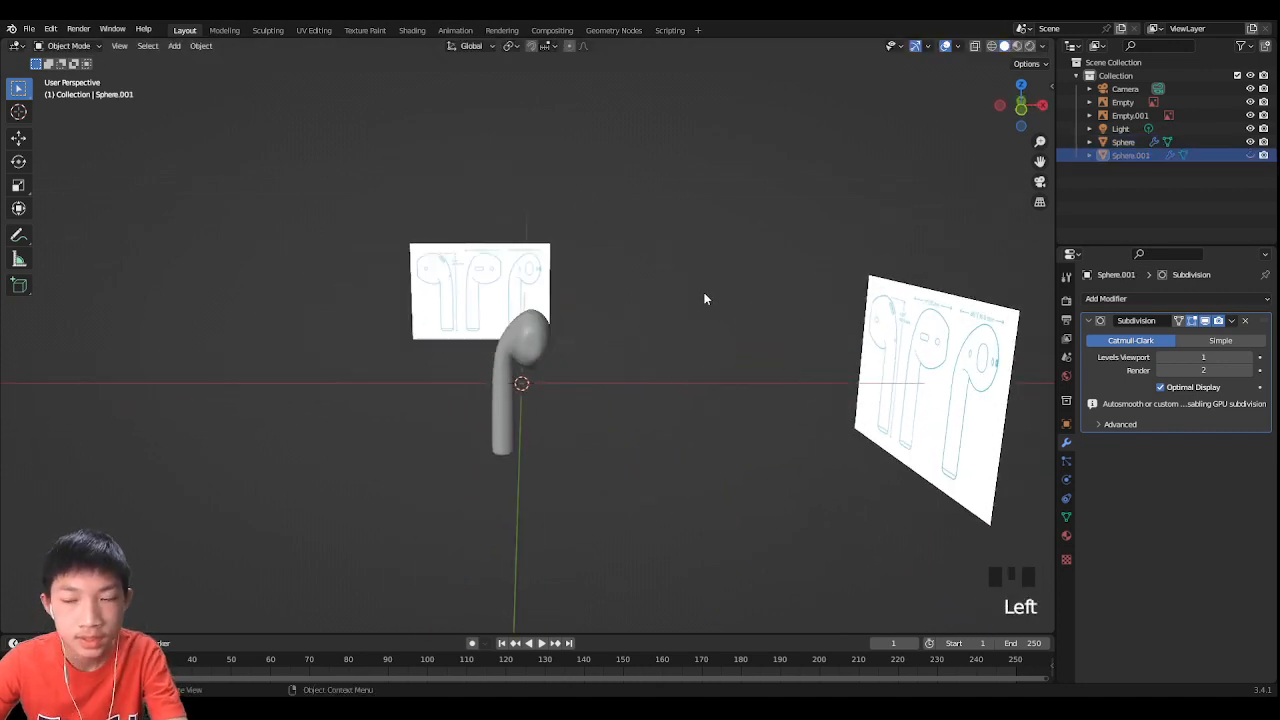
Step: Examine the reference drawing for the shapes and positions of the earbud's sensor and speaker openings
scroll(721, 270, "up", 2)
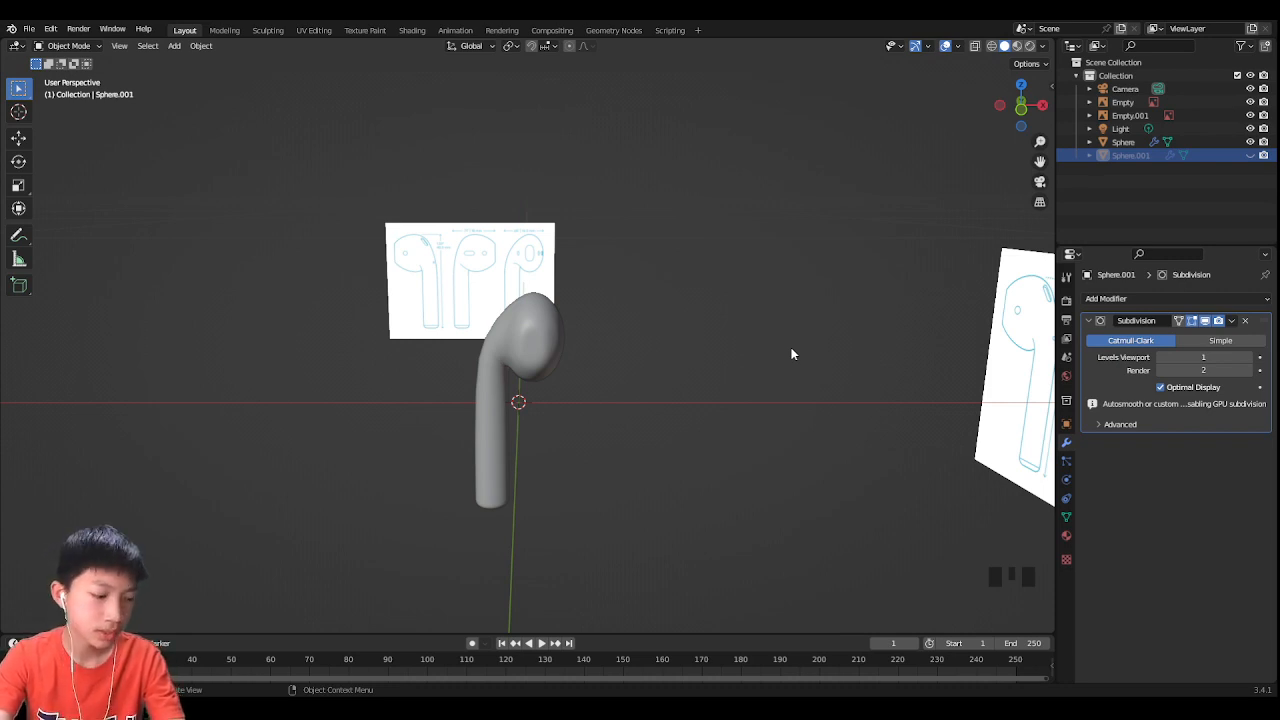
scroll(549, 328, "up", 1)
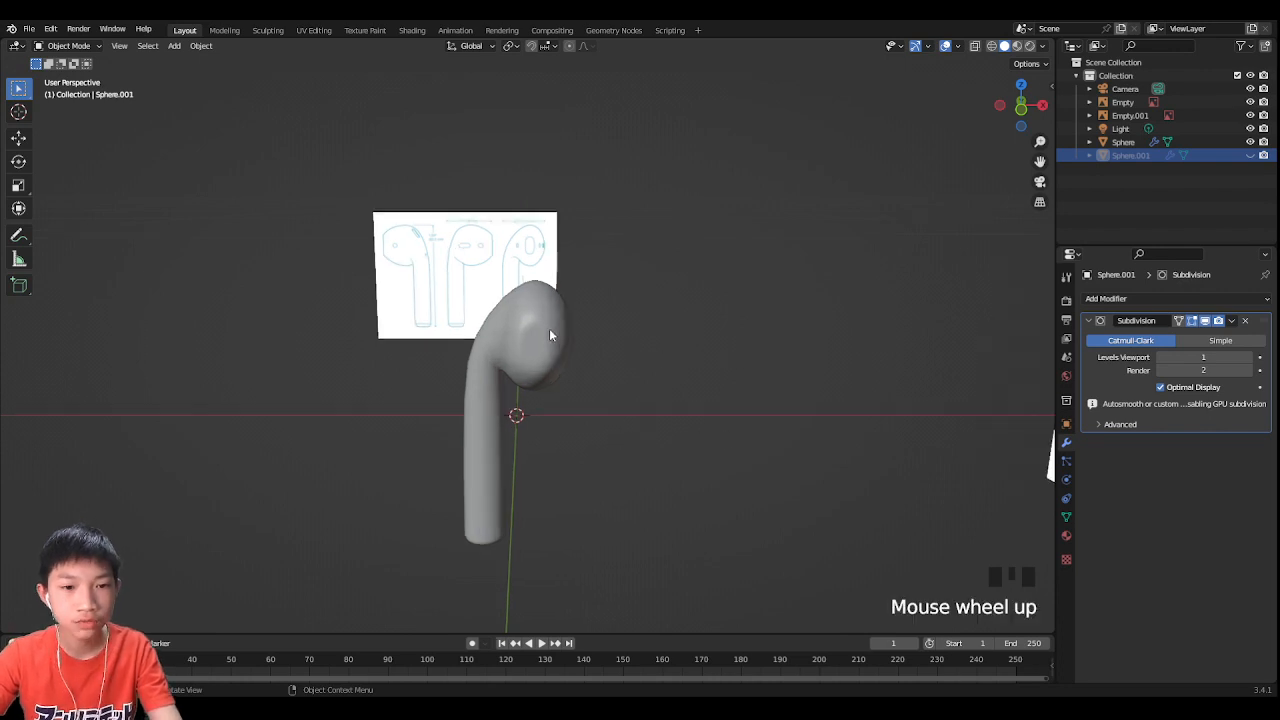
scroll(564, 310, "down", 5)
middle_click_drag(564, 310, 575, 370, "shift")
scroll(575, 370, "up", 4)
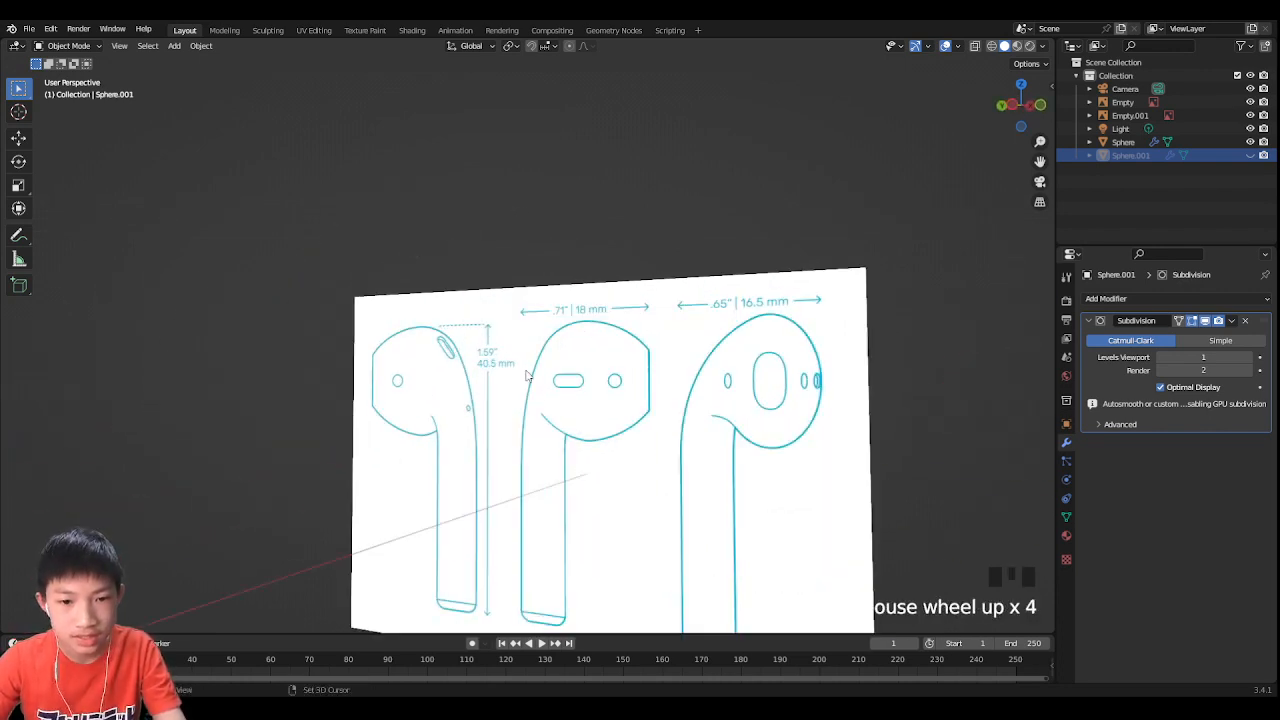
scroll(632, 401, "up", 1)
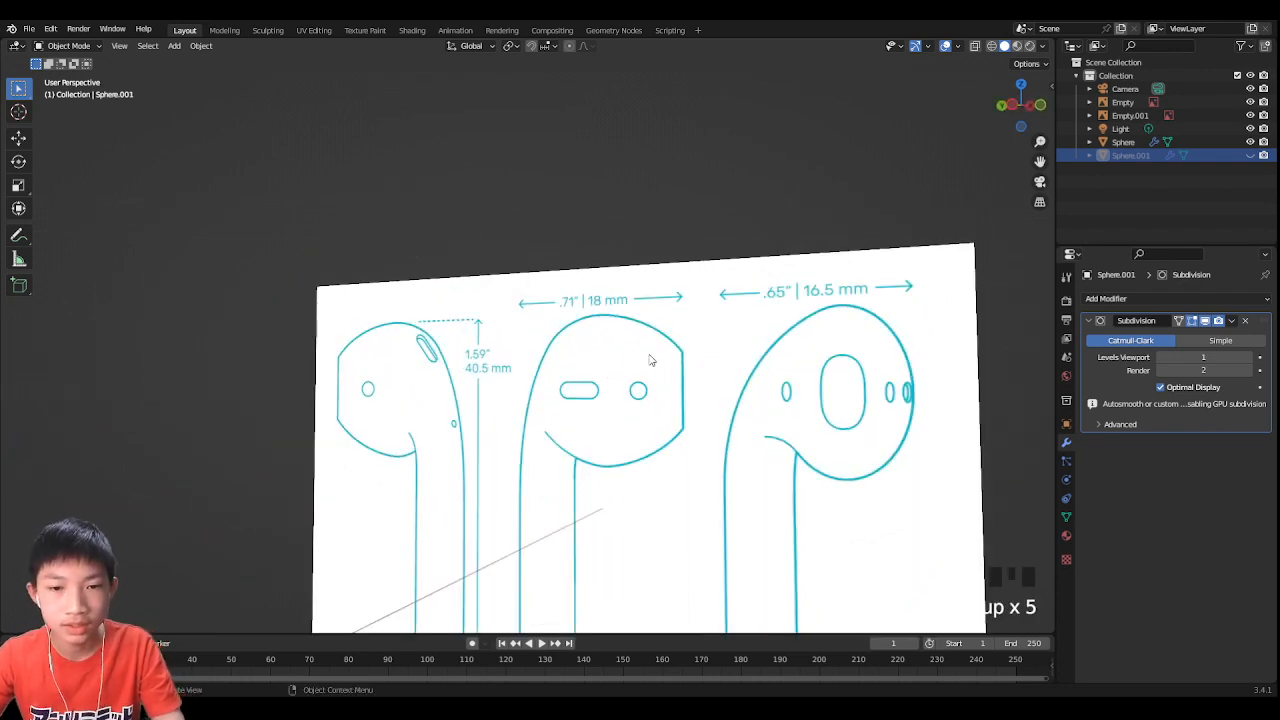
scroll(826, 416, "up", 5)
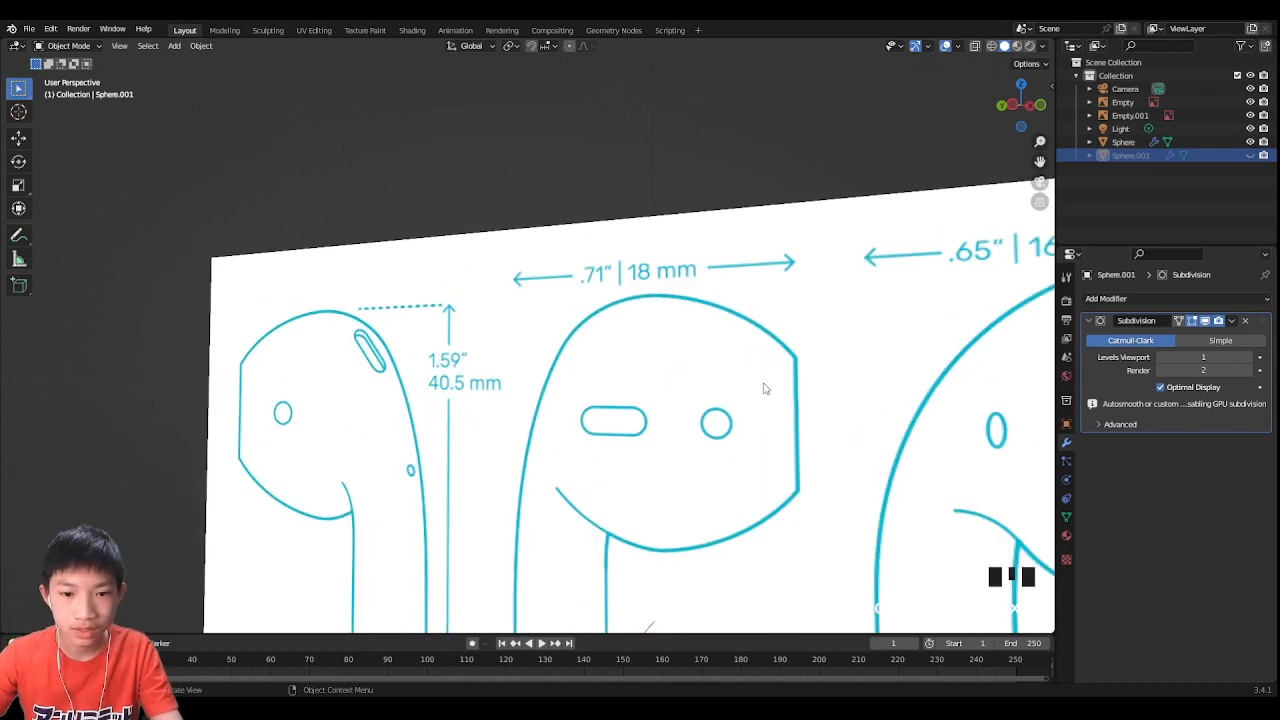
scroll(604, 456, "down", 5)
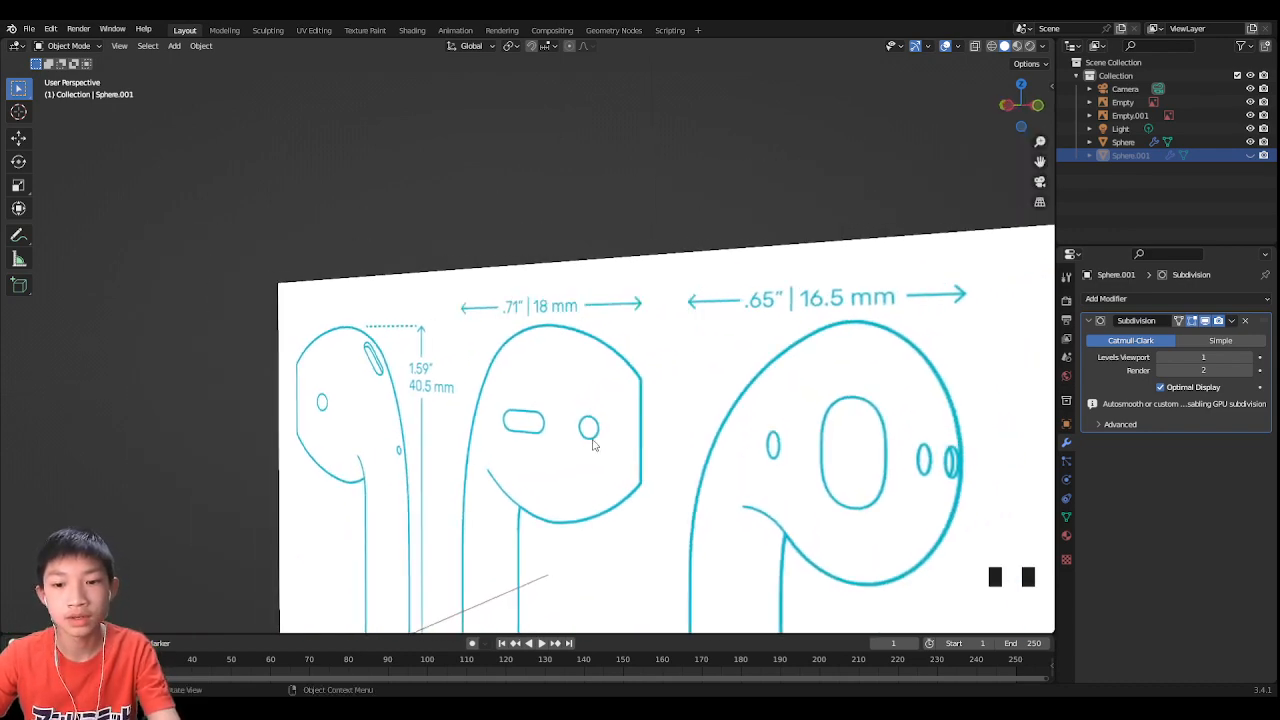
middle_click_drag(596, 433, 560, 437)
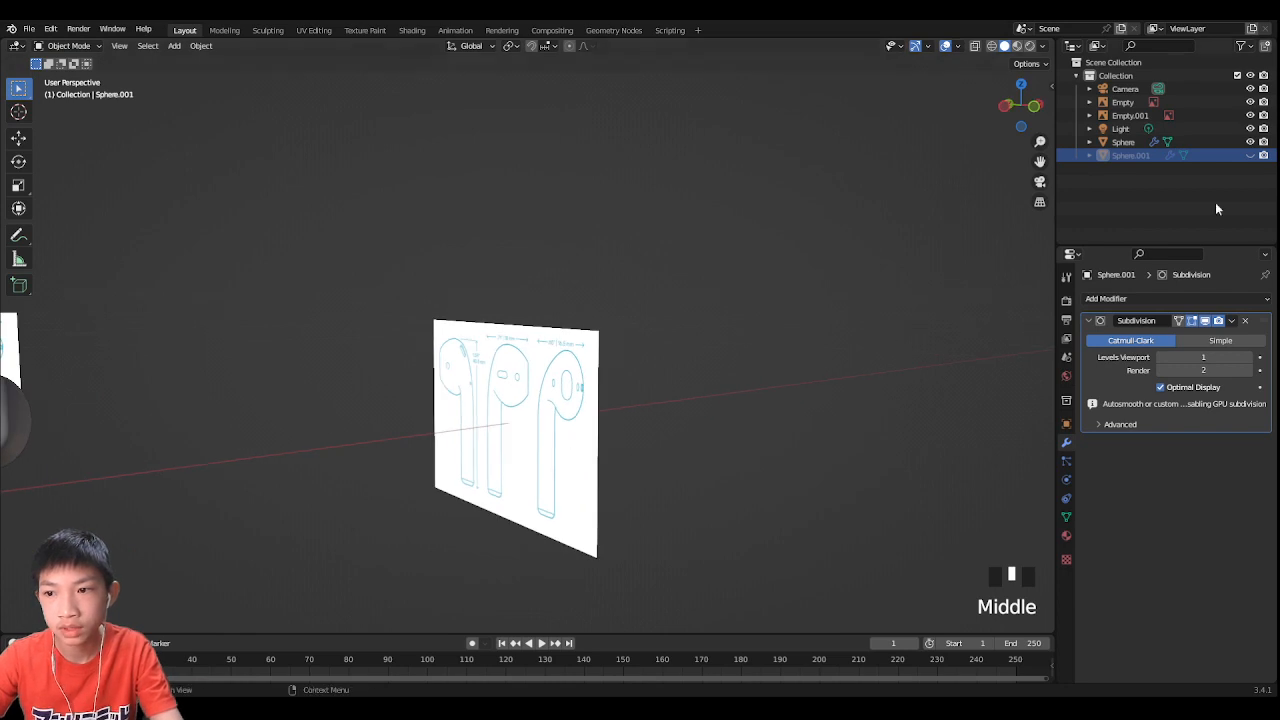
Step: Show the hidden duplicate earbud to check it and hide it again
left_click(1249, 155)
triple_click(1249, 155)
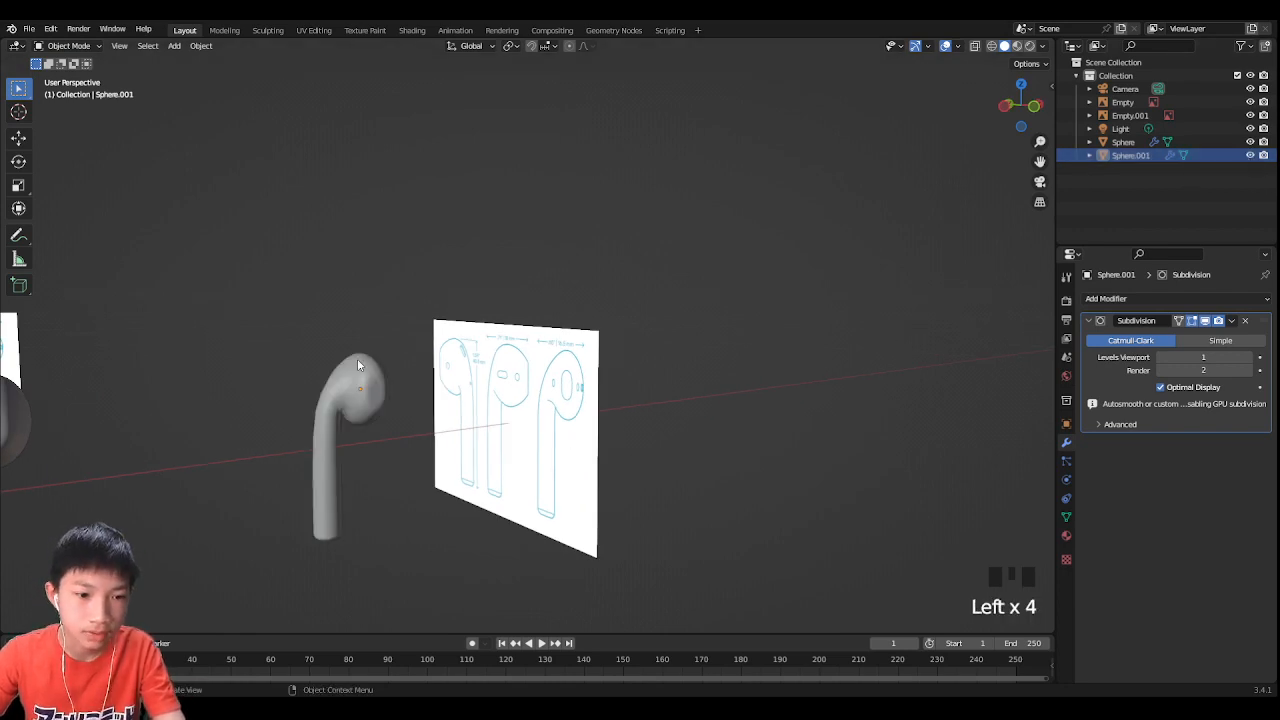
left_click(1249, 155)
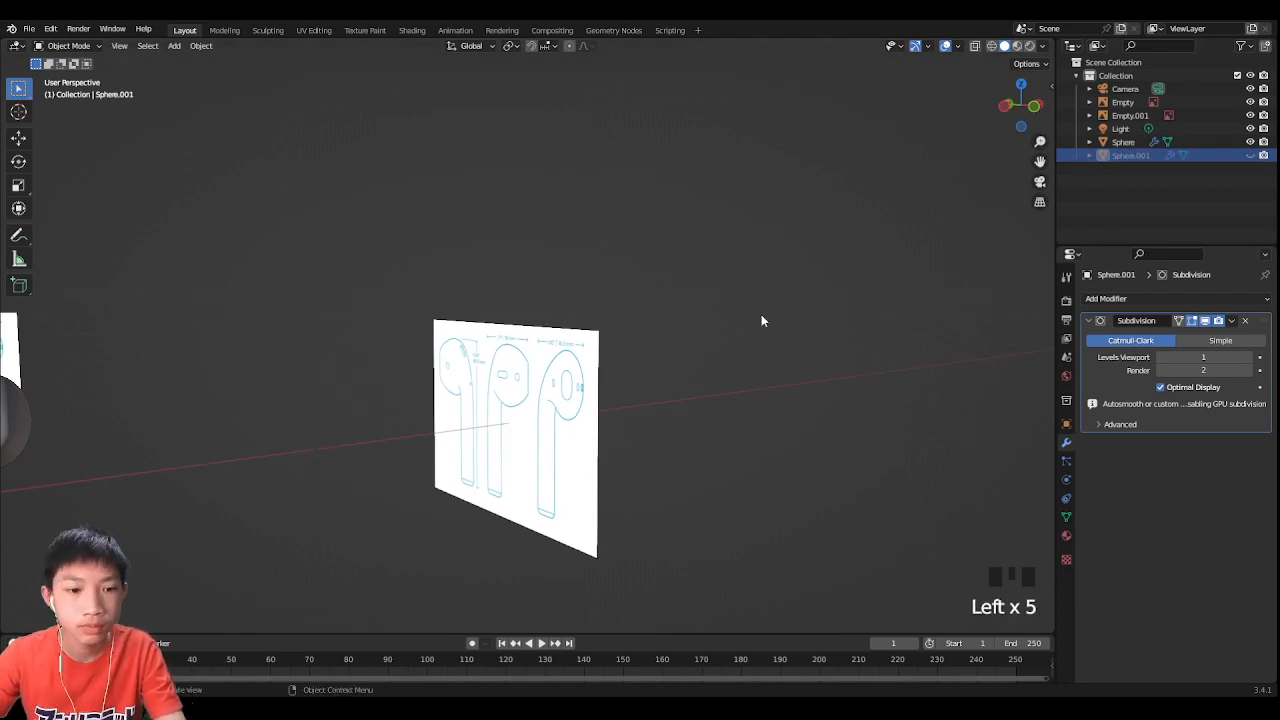
Step: Select the original earbud and view it in front orthographic against the reference drawing
middle_click_drag(618, 314, 559, 358, "shift")
scroll(598, 323, "up", 2)
key("Tab")
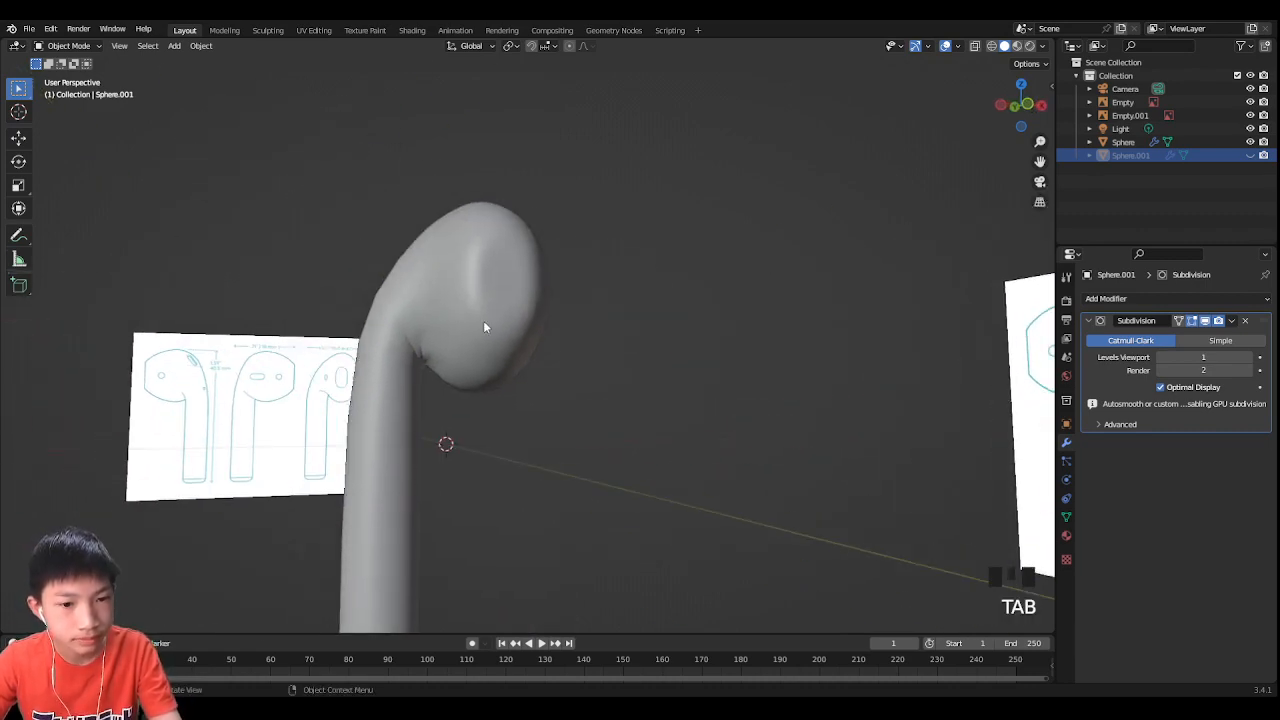
left_click(483, 320)
mouse_move(483, 320)
middle_mouse_down()
mouse_move(489, 303)
mouse_move(489, 317)
middle_mouse_up()
scroll(502, 360, "down", 2)
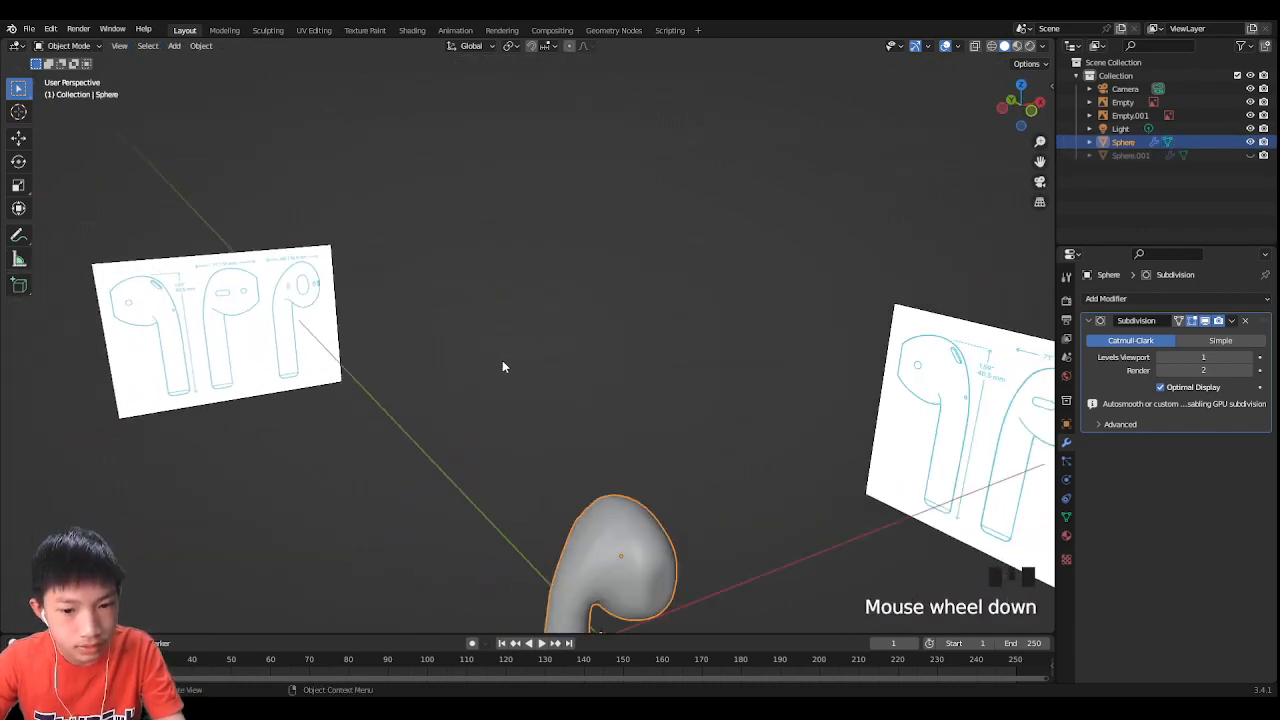
middle_click_drag(502, 360, 489, 341)
scroll(571, 340, "up", 2)
middle_click_drag(571, 340, 632, 340, "shift")
left_click(1005, 104)
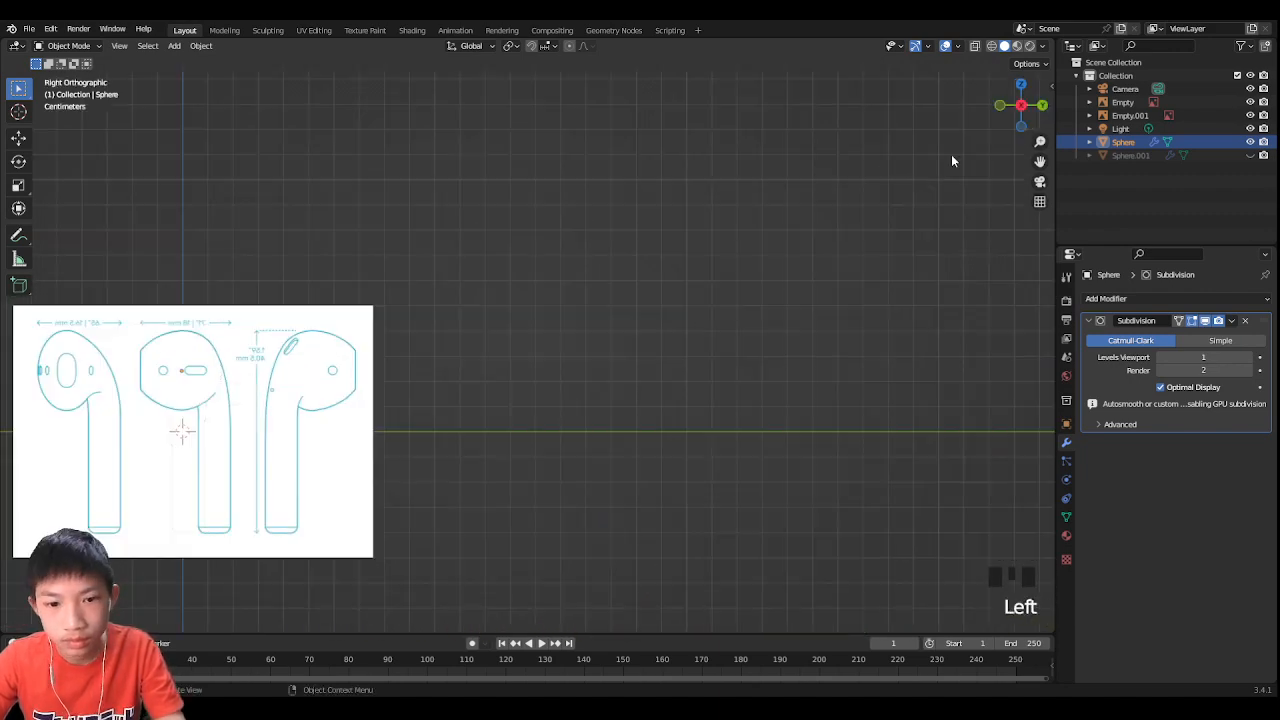
scroll(815, 176, "up", 2)
left_click(998, 105)
scroll(680, 289, "up", 1)
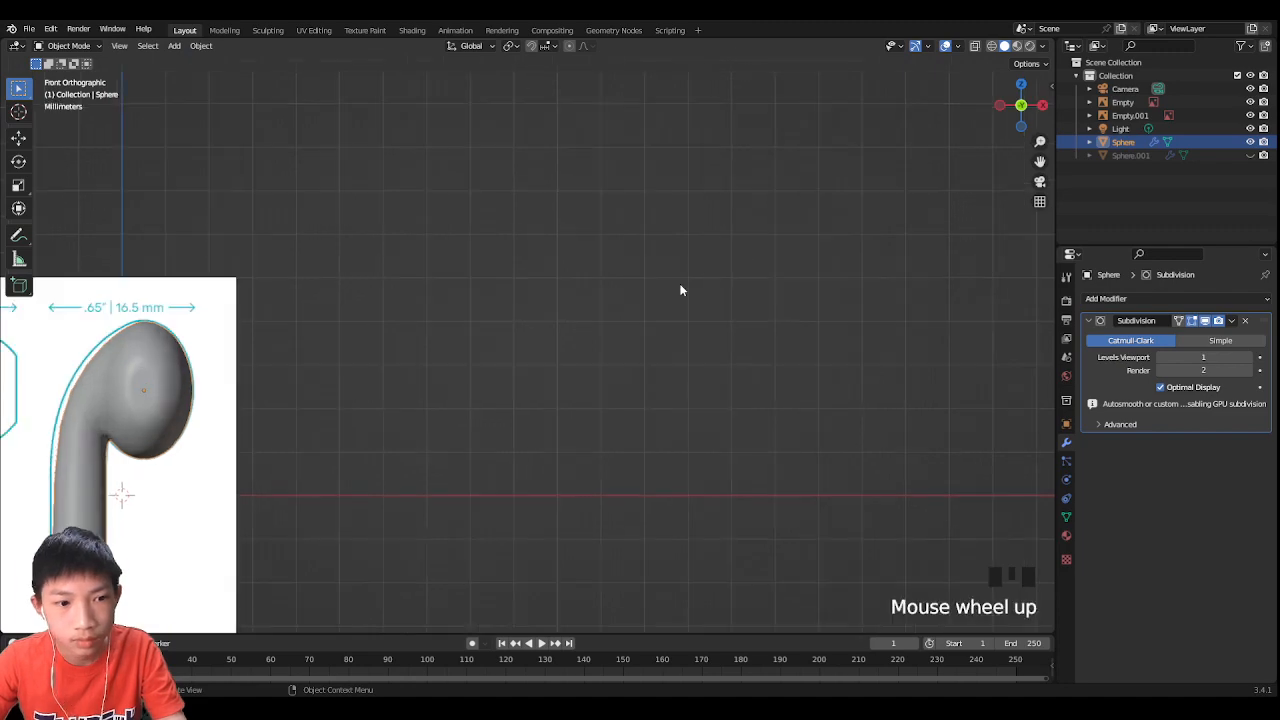
Step: Enter Edit Mode on the earbud and scale the two side vertices of the tip's inner ring slightly inward
middle_click_drag(285, 320, 658, 297, "shift")
scroll(550, 332, "up", 1)
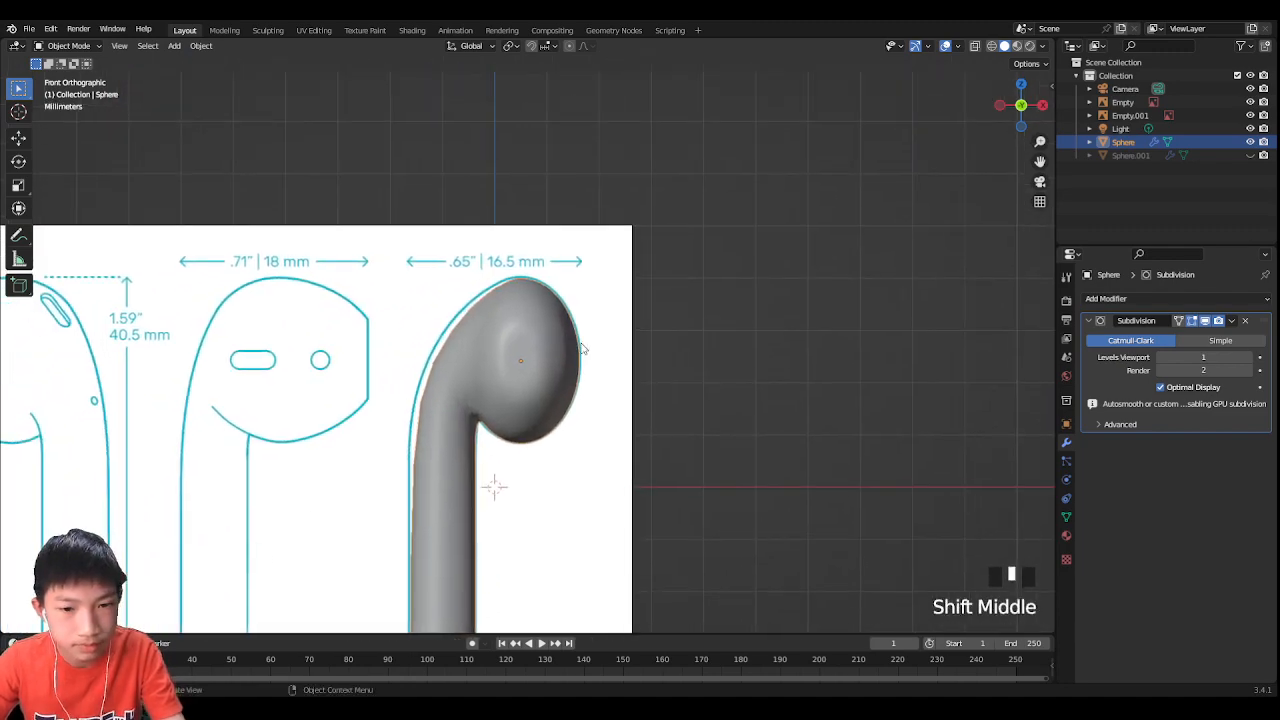
key("Tab")
scroll(463, 378, "up", 5)
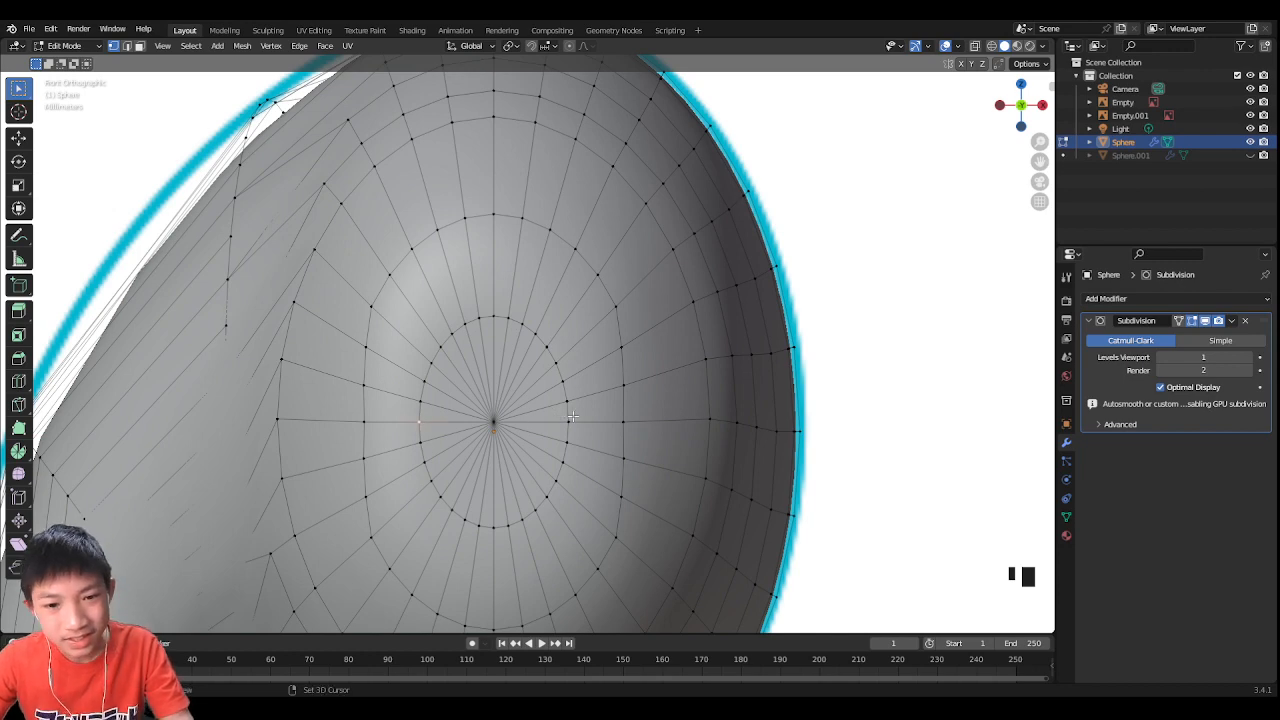
key("s")
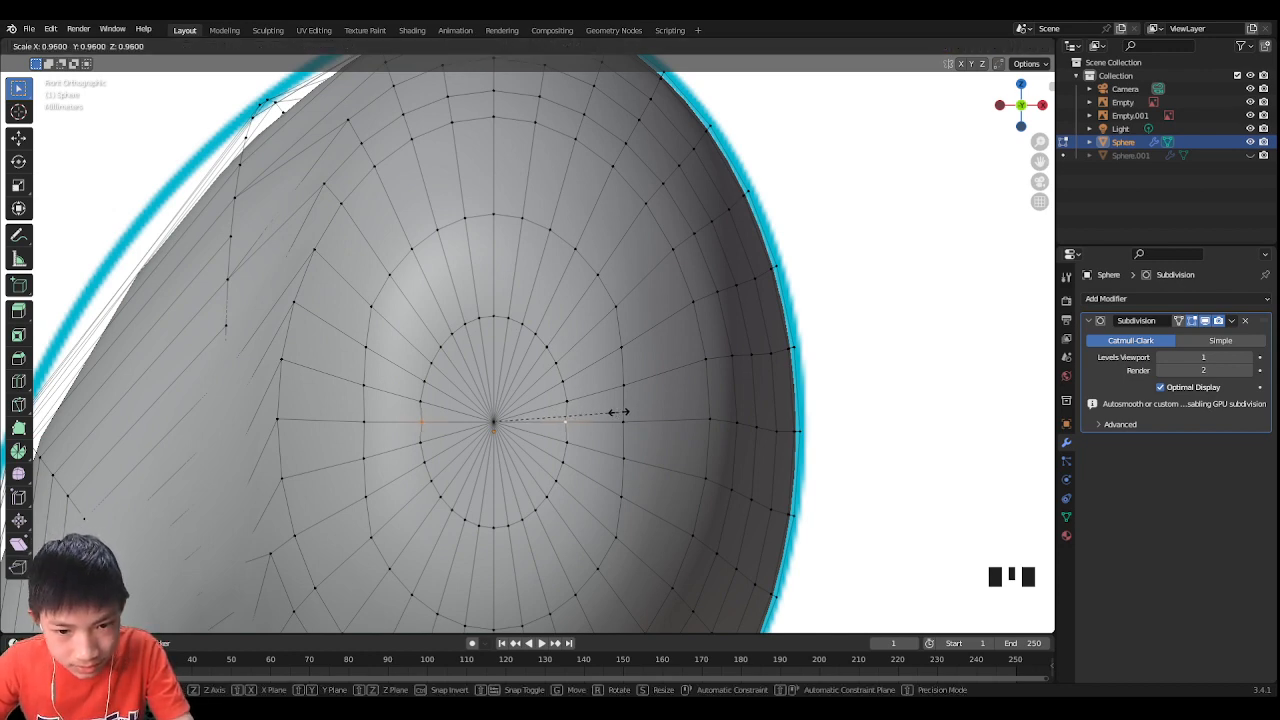
left_click(621, 412)
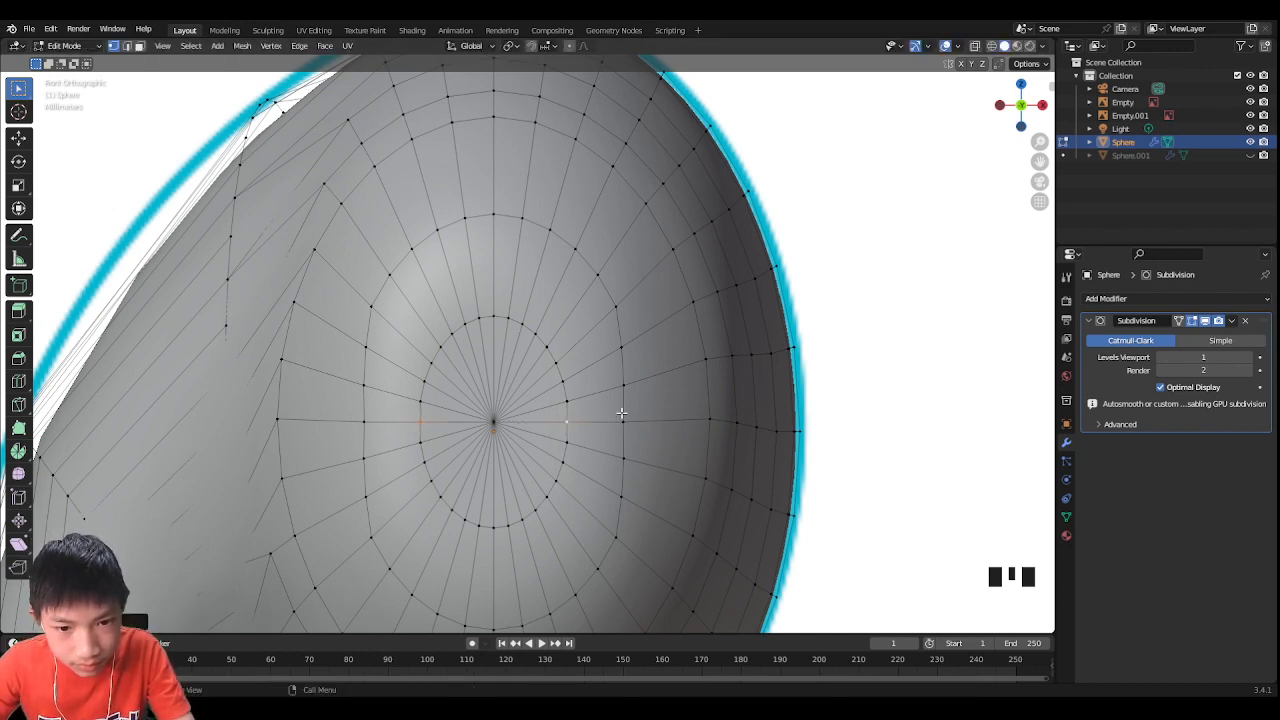
Step: Select the short side edges of the tip's inner ring and scale them along X to about 0.95
key("2")
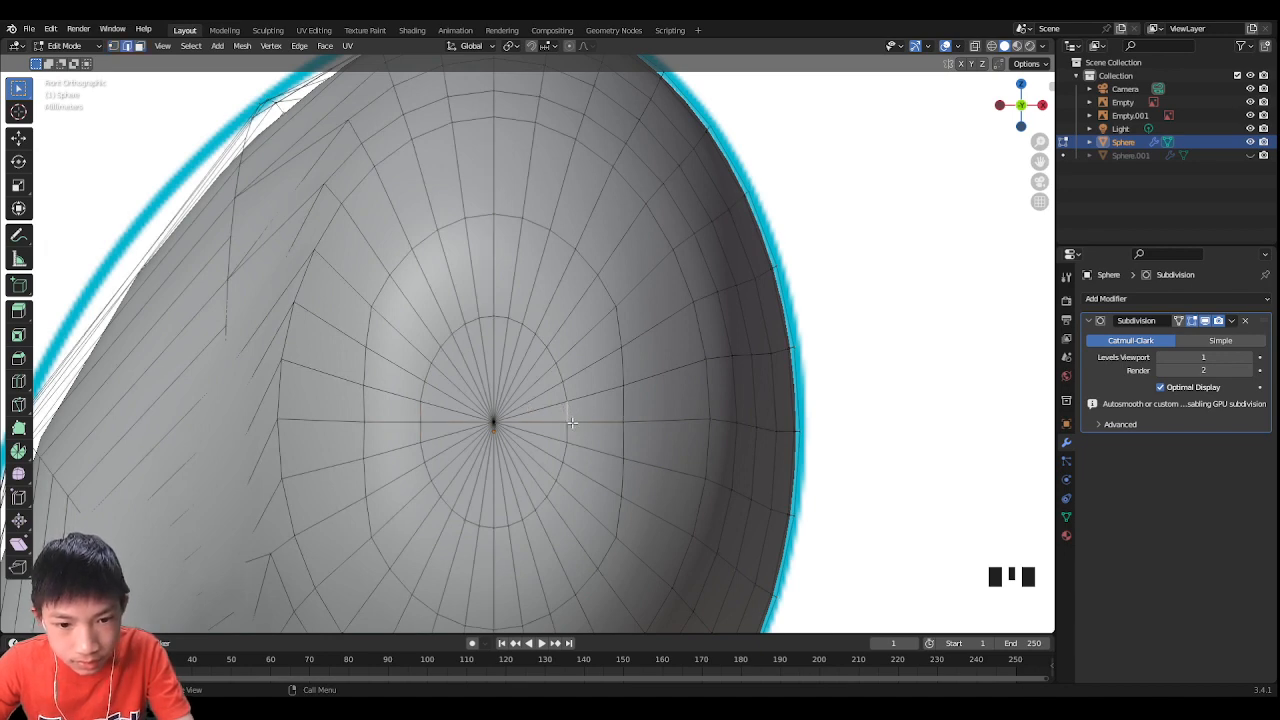
left_click(571, 423, "shift")
left_click(566, 434, "shift")
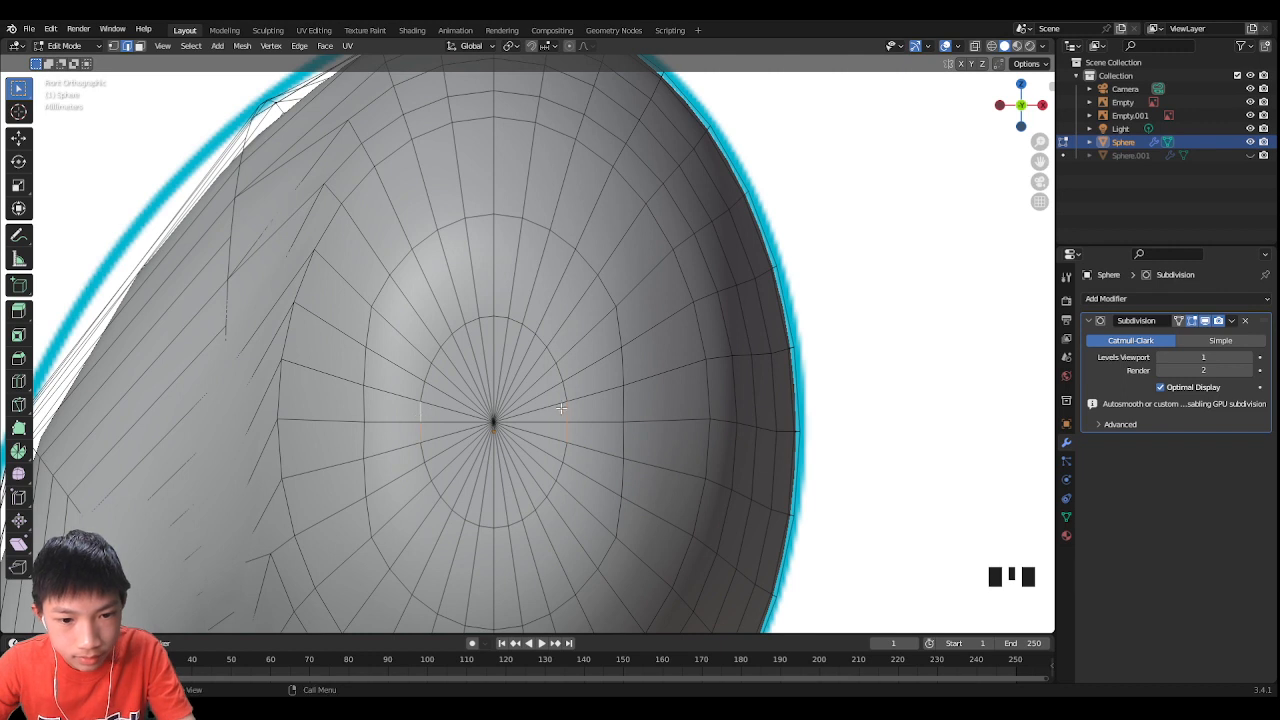
key("s")
key("x")
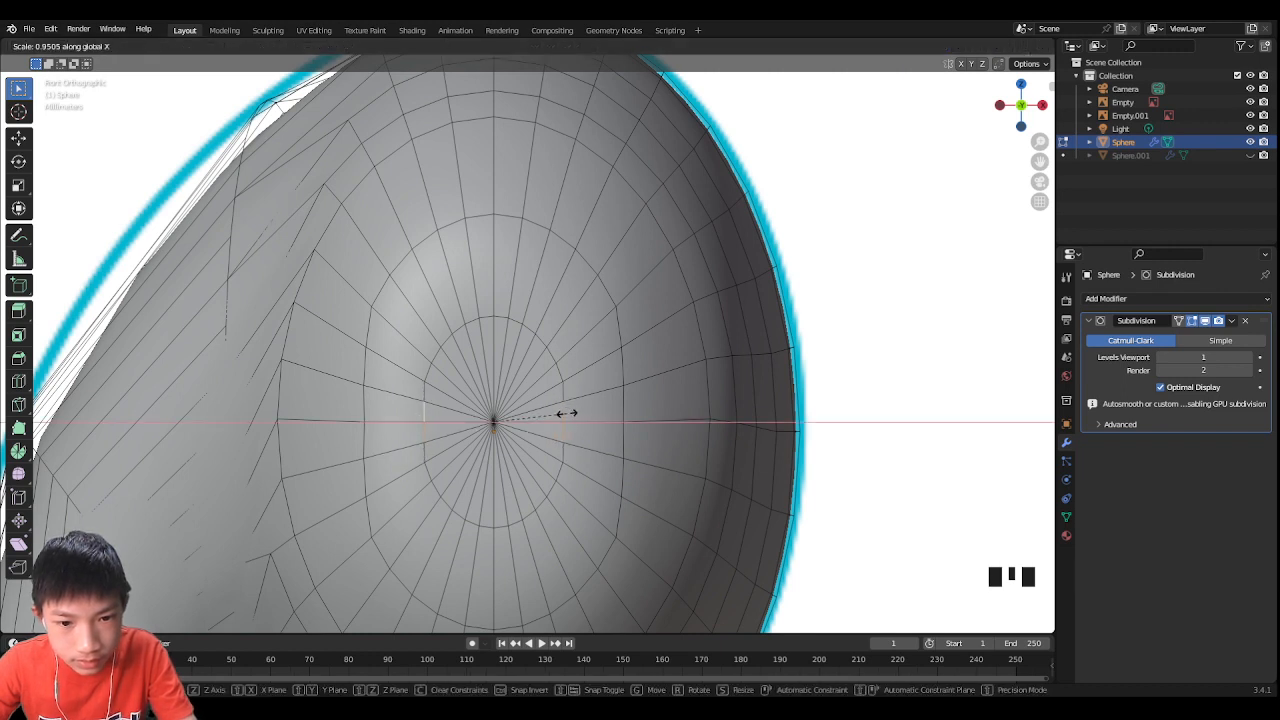
left_click(566, 412)
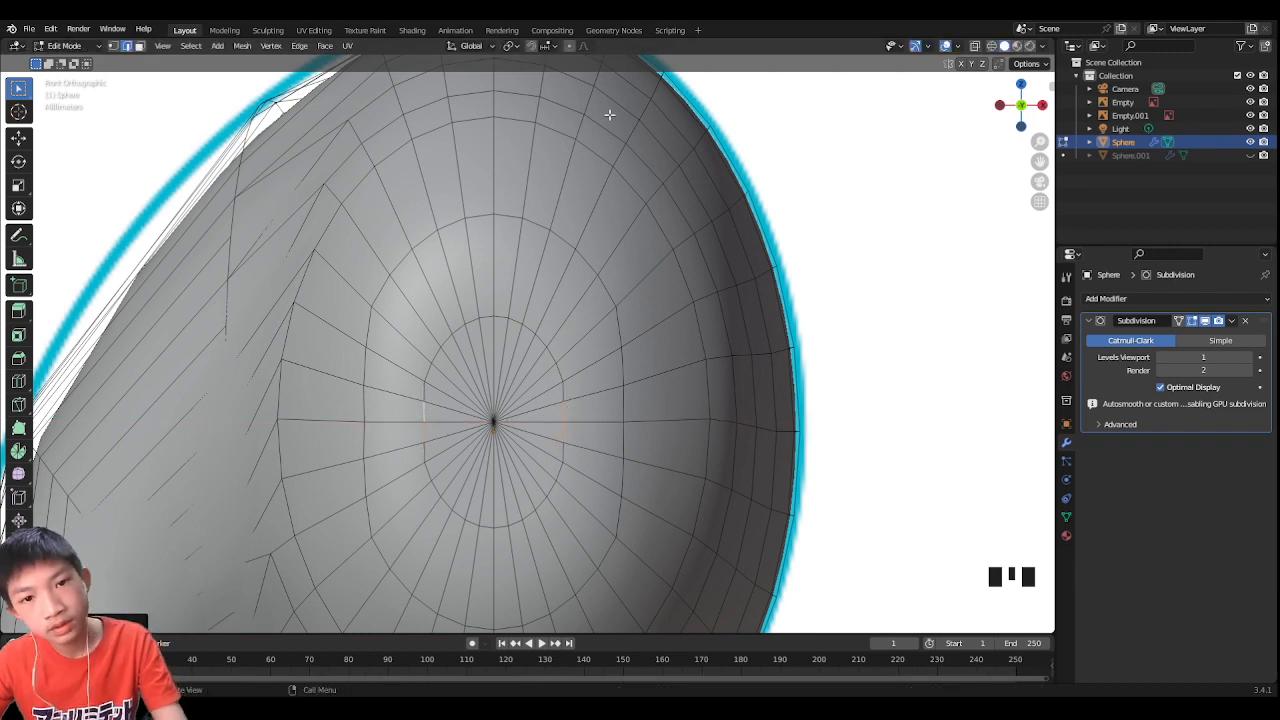
Step: Inspect the earbud head's mesh and inner ring from several angles, comparing them with the reference drawing
scroll(602, 272, "down", 3)
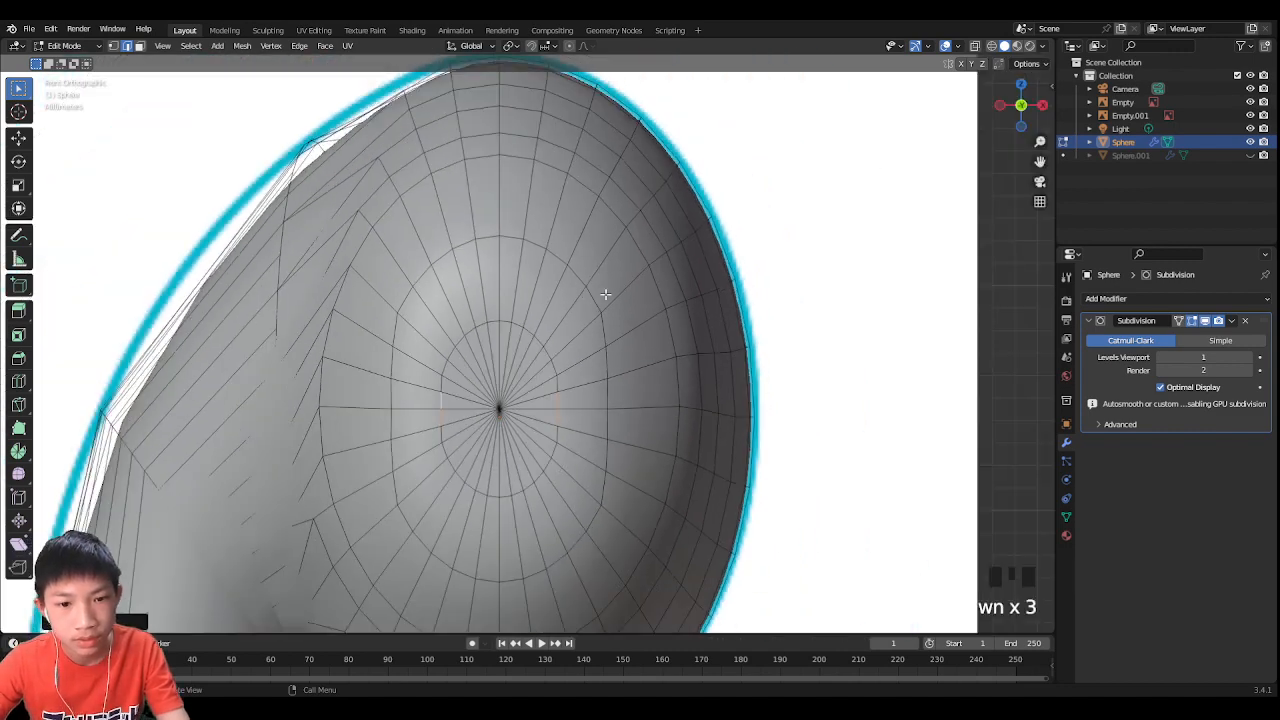
middle_click_drag(605, 293, 617, 298)
scroll(624, 301, "down", 10)
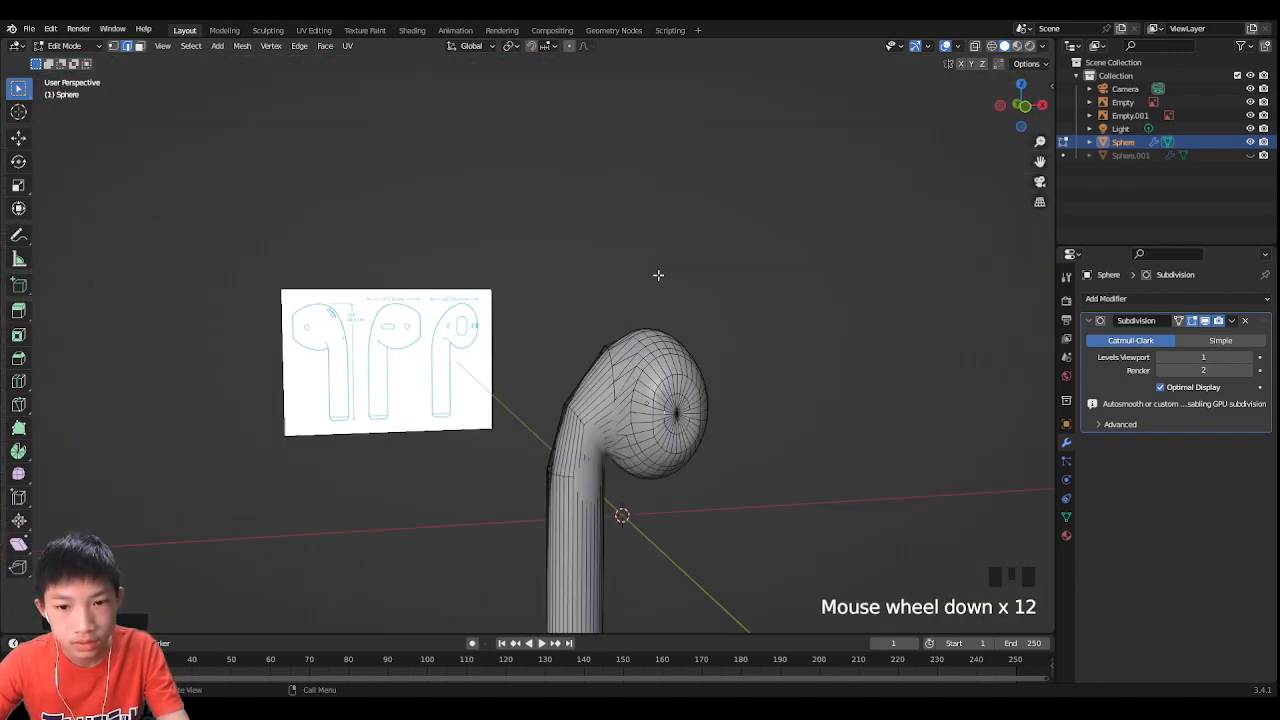
scroll(657, 277, "down", 3)
middle_click_drag(657, 277, 625, 273)
left_click(625, 273)
scroll(564, 318, "up", 2)
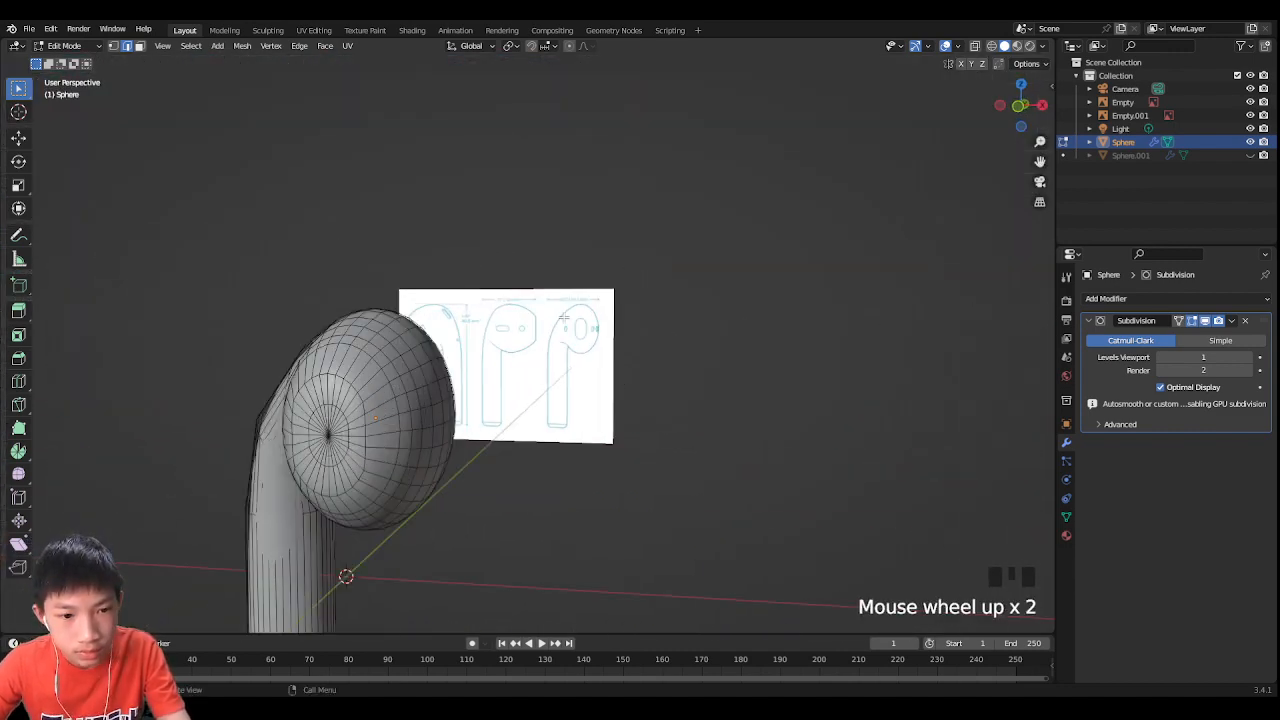
middle_click_drag(564, 318, 589, 323)
scroll(610, 320, "up", 2)
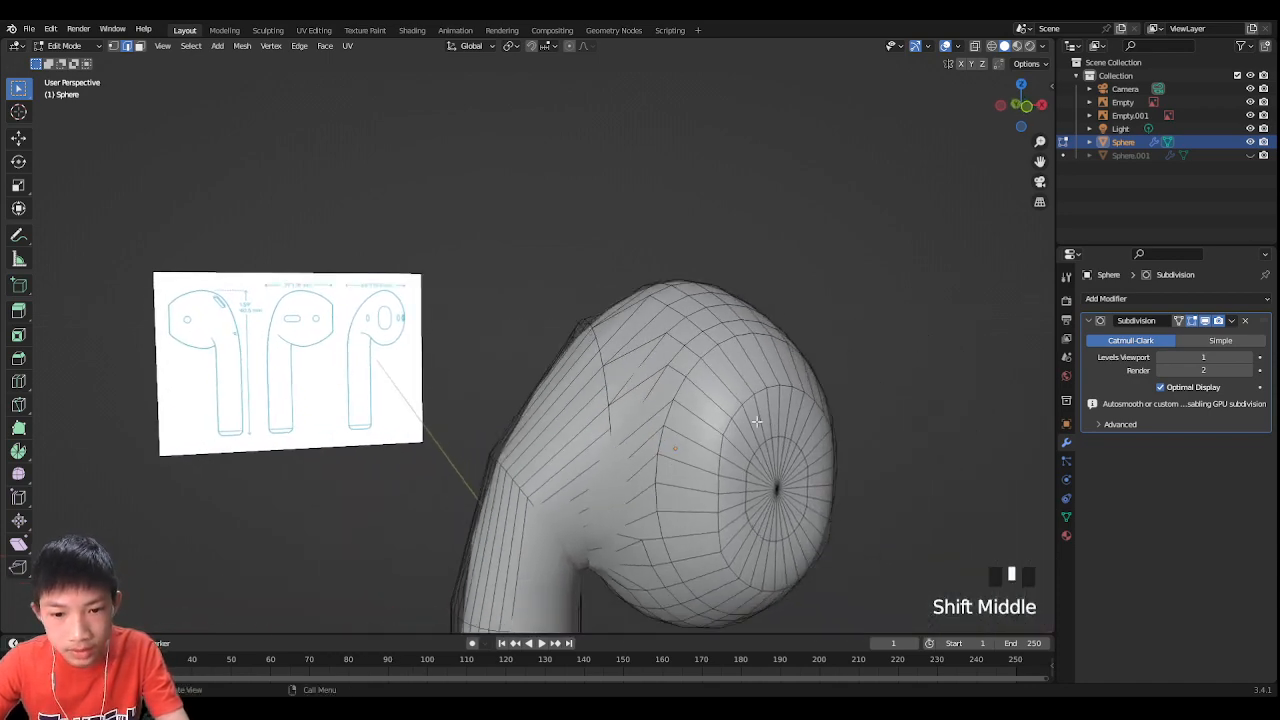
scroll(757, 422, "down", 2)
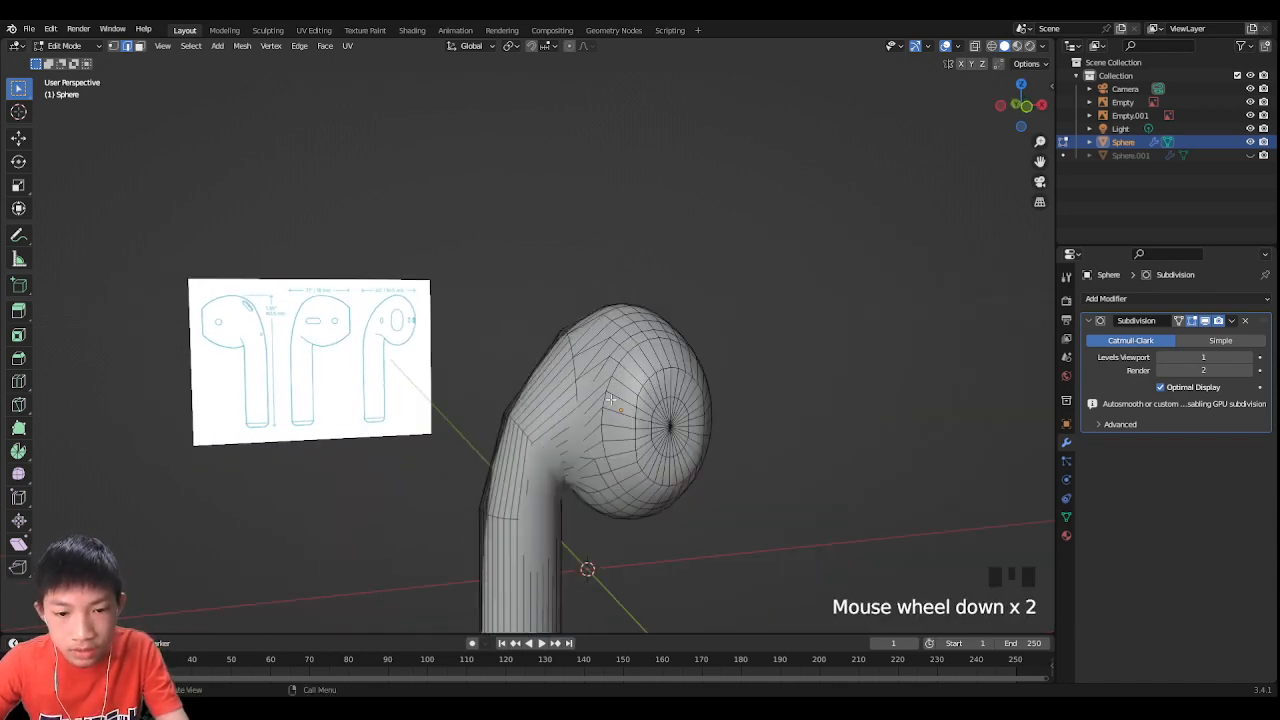
scroll(719, 442, "up", 2)
scroll(754, 454, "down", 1)
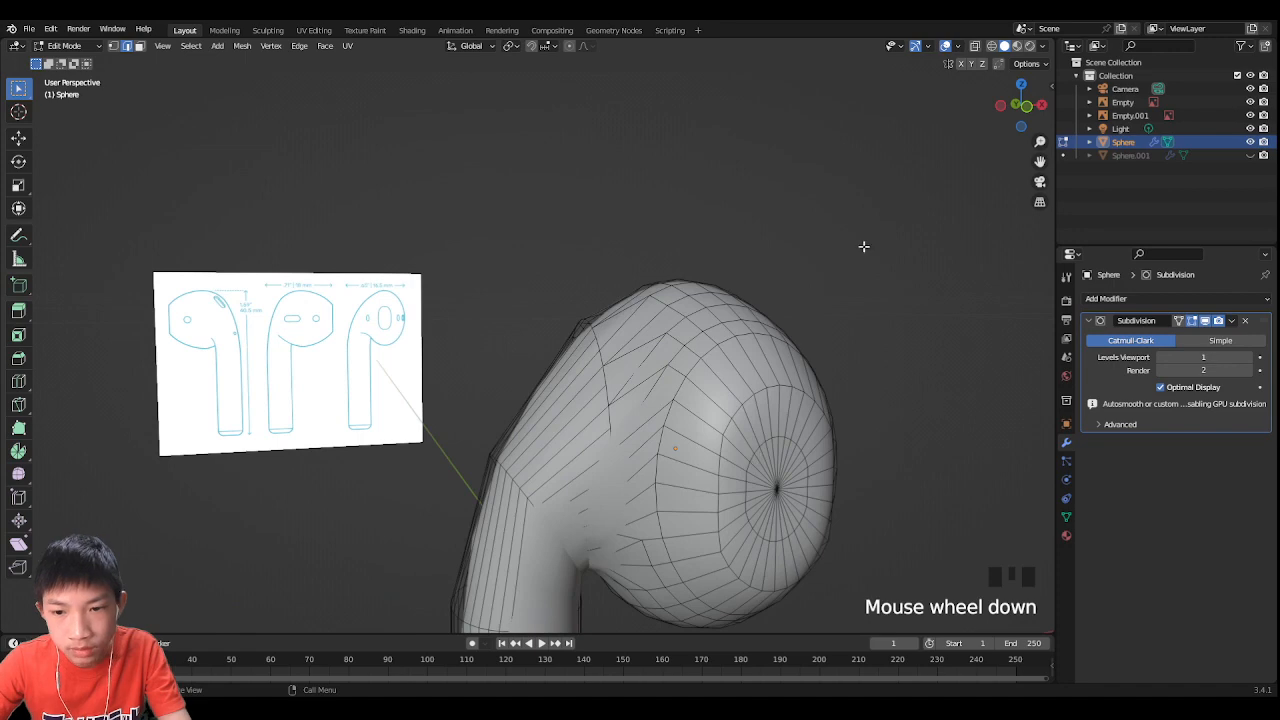
Step: Select the faces inside the tip's inner ring and, with X-ray on, scale them to fit the reference's oval speaker outline
left_click(1021, 105)
scroll(363, 500, "up", 4)
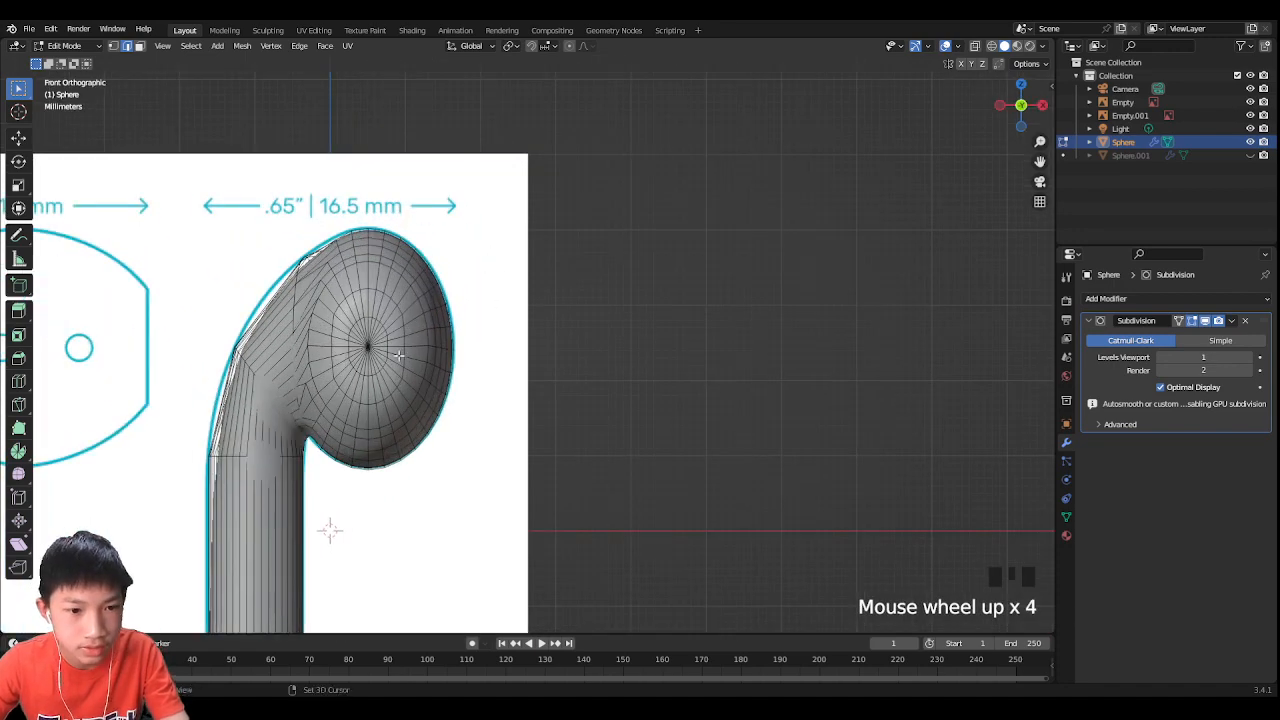
scroll(398, 355, "up", 2)
scroll(482, 413, "up", 1)
left_click(510, 450)
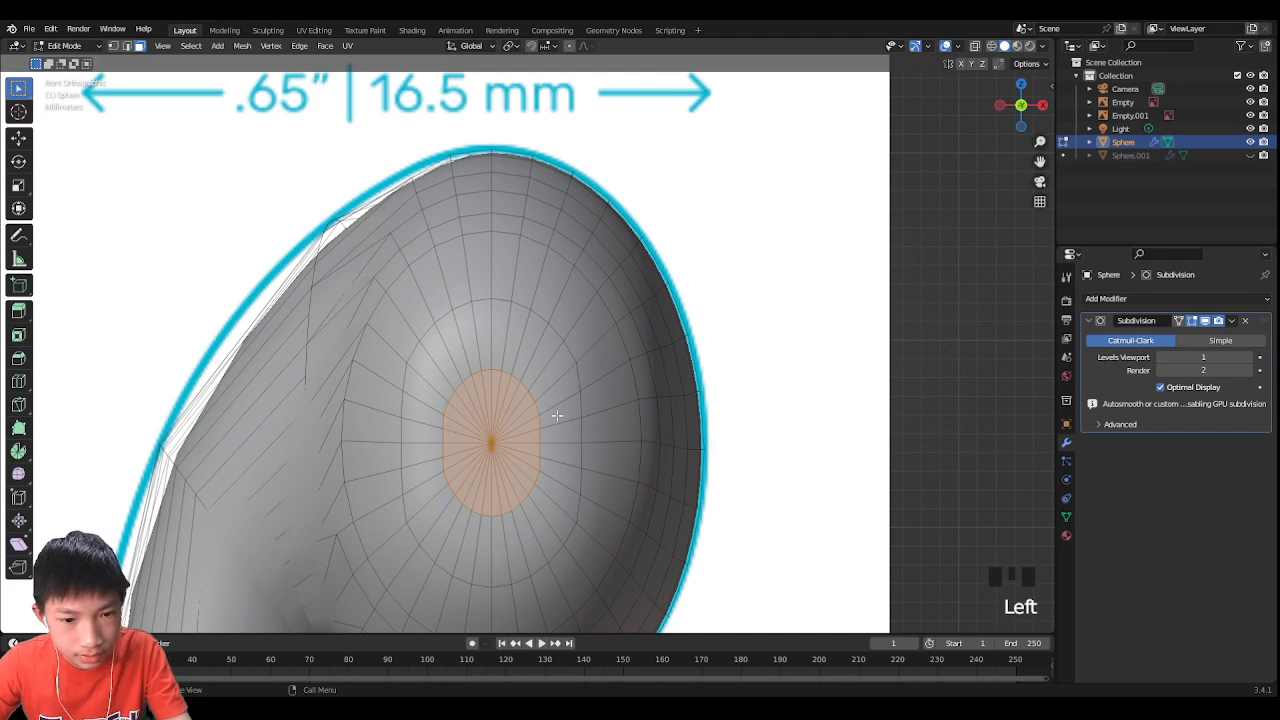
scroll(557, 415, "up", 1)
scroll(580, 385, "down", 2)
left_click(976, 46)
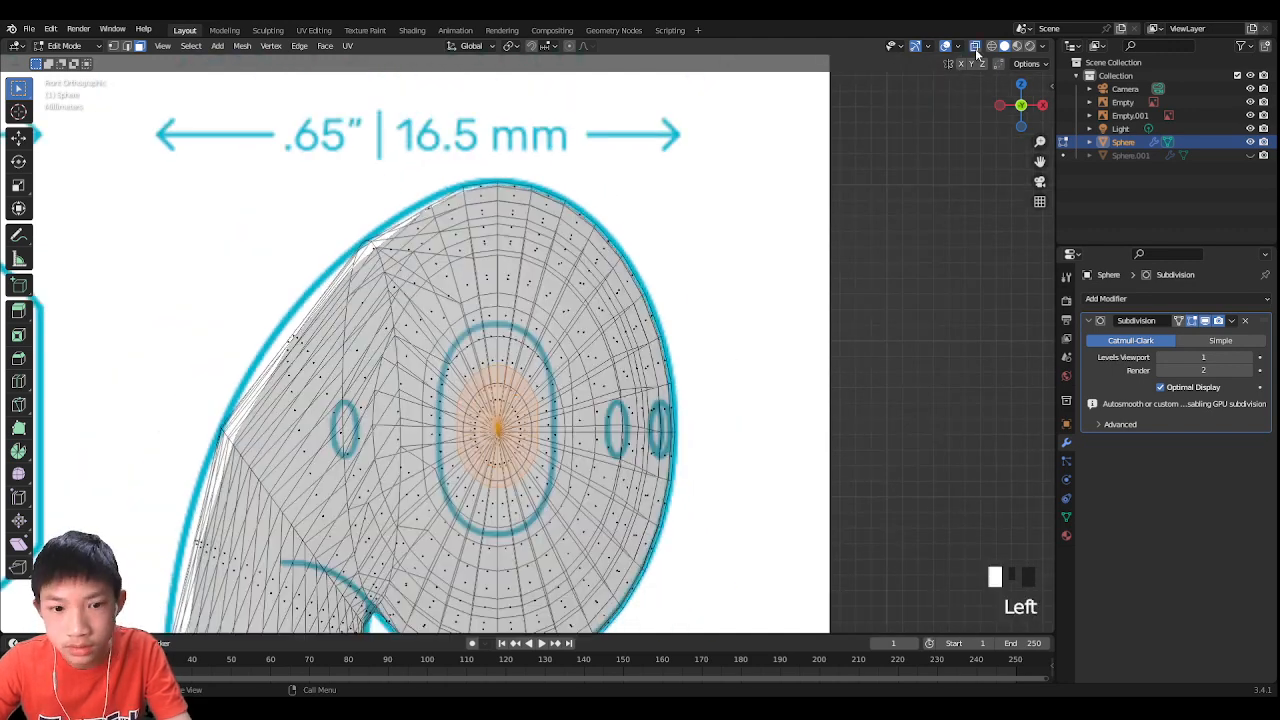
scroll(527, 251, "up", 1)
key("s")
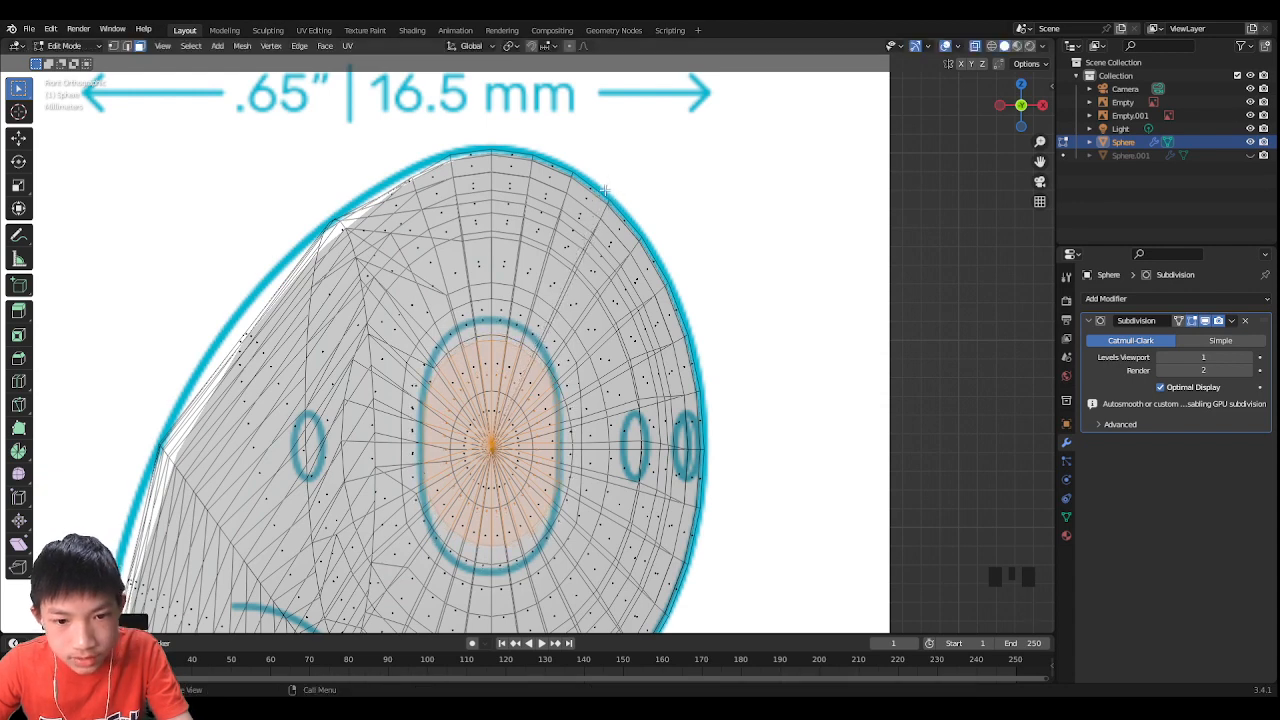
key("z")
left_click(549, 137)
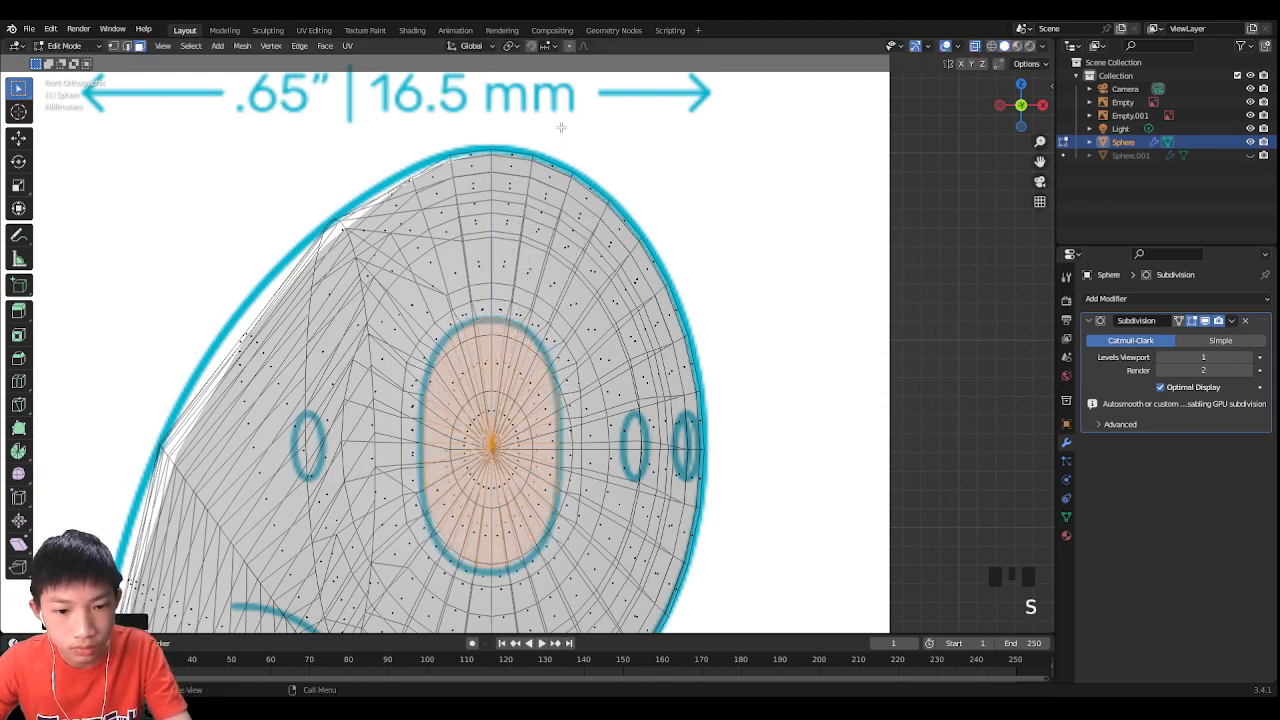
Step: Fine-tune the uniform scale of the oval faces against the reference outline in front orthographic view
middle_click_drag(525, 360, 514, 351)
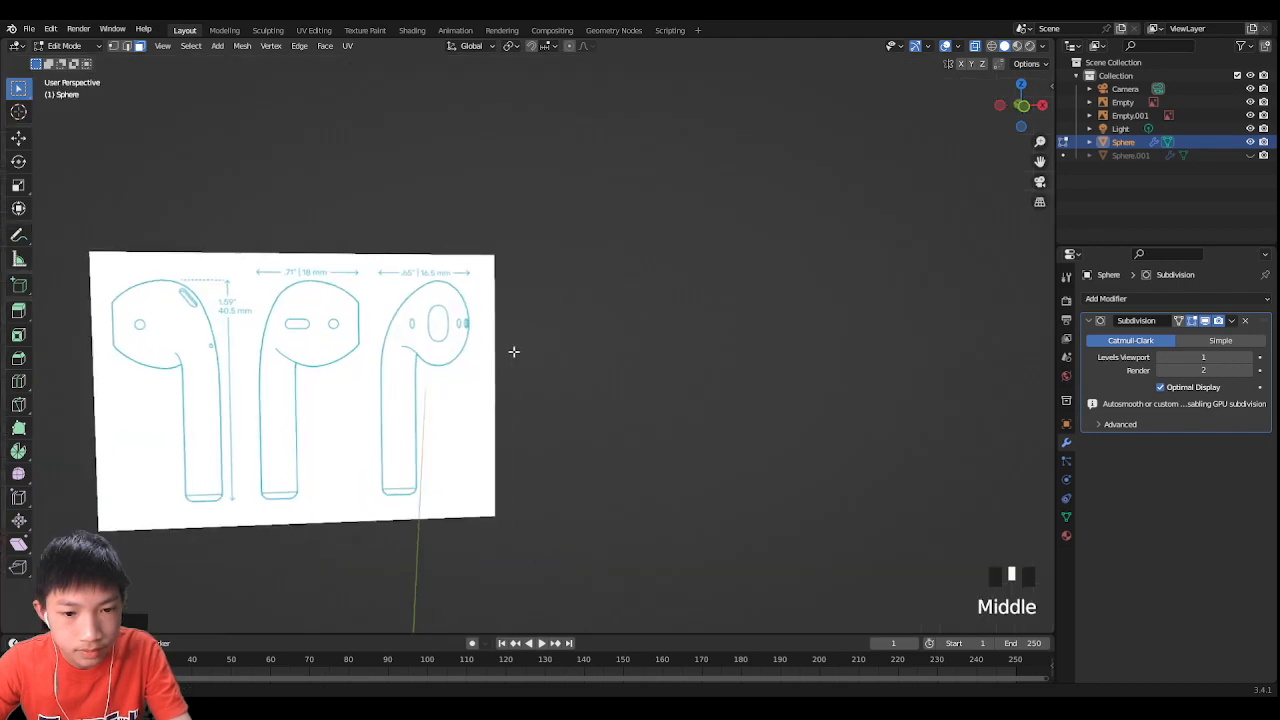
scroll(360, 270, "down", 3)
scroll(399, 303, "up", 2)
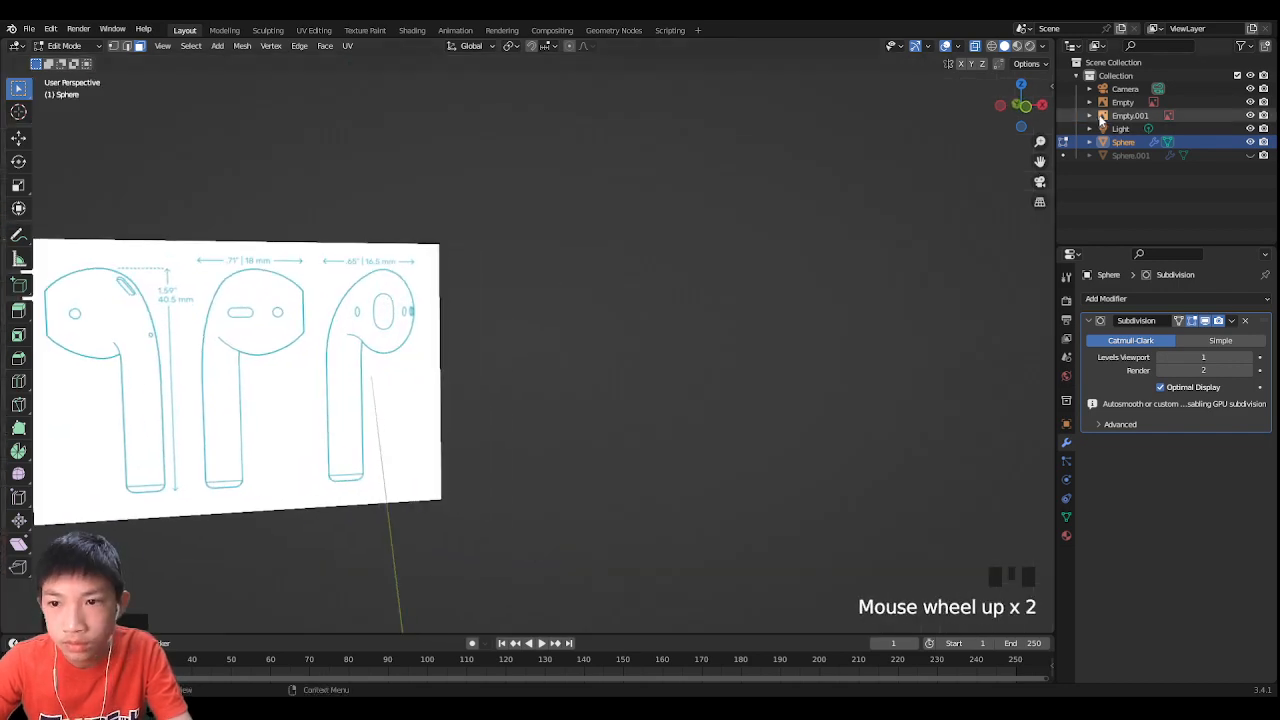
left_click(1028, 123)
scroll(767, 238, "up", 2)
key("s")
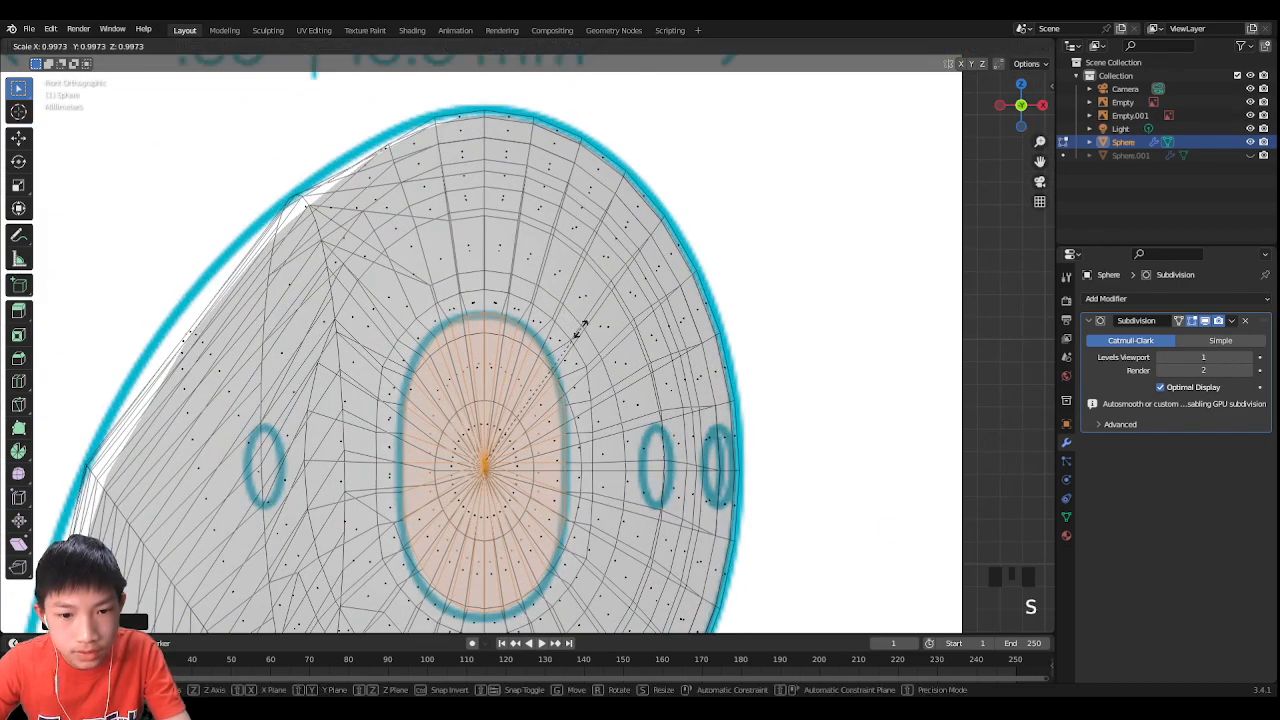
left_click(571, 320)
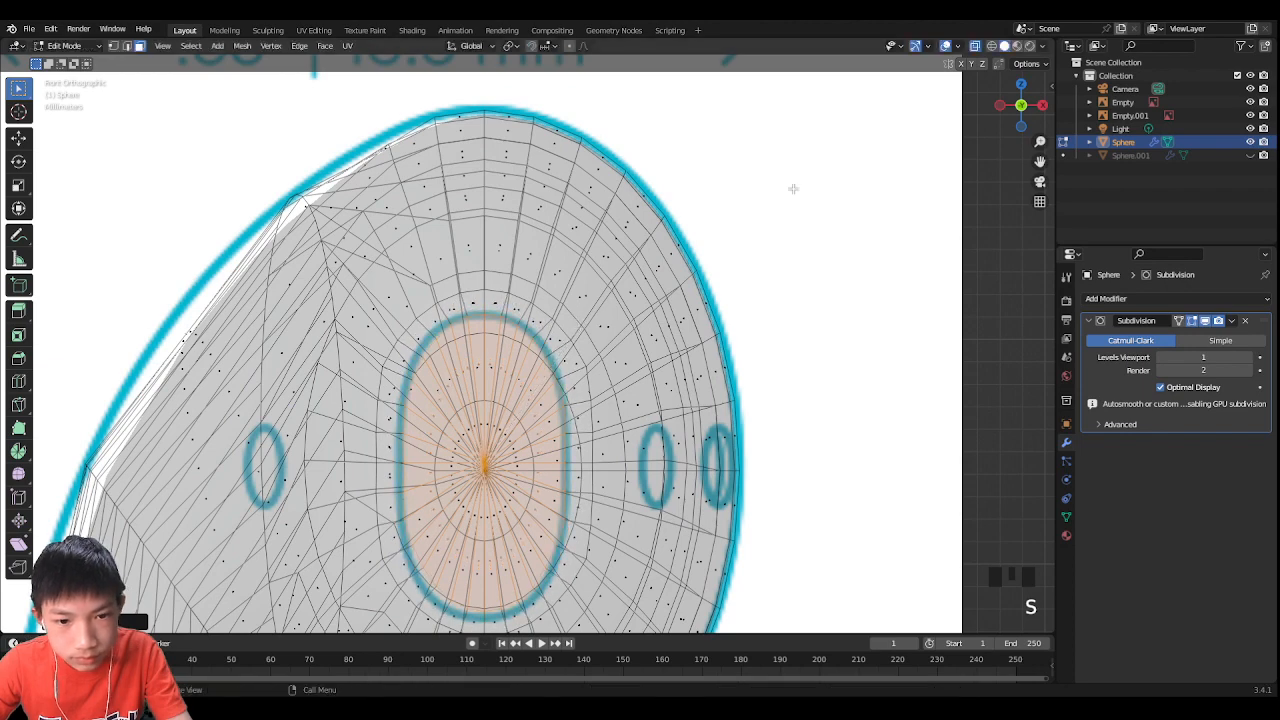
Step: Turn off X-ray display, clear the face selection and check the oval on the earbud's tip in perspective
middle_click_drag(791, 189, 997, 68)
left_click(997, 68)
scroll(897, 87, "down", 4)
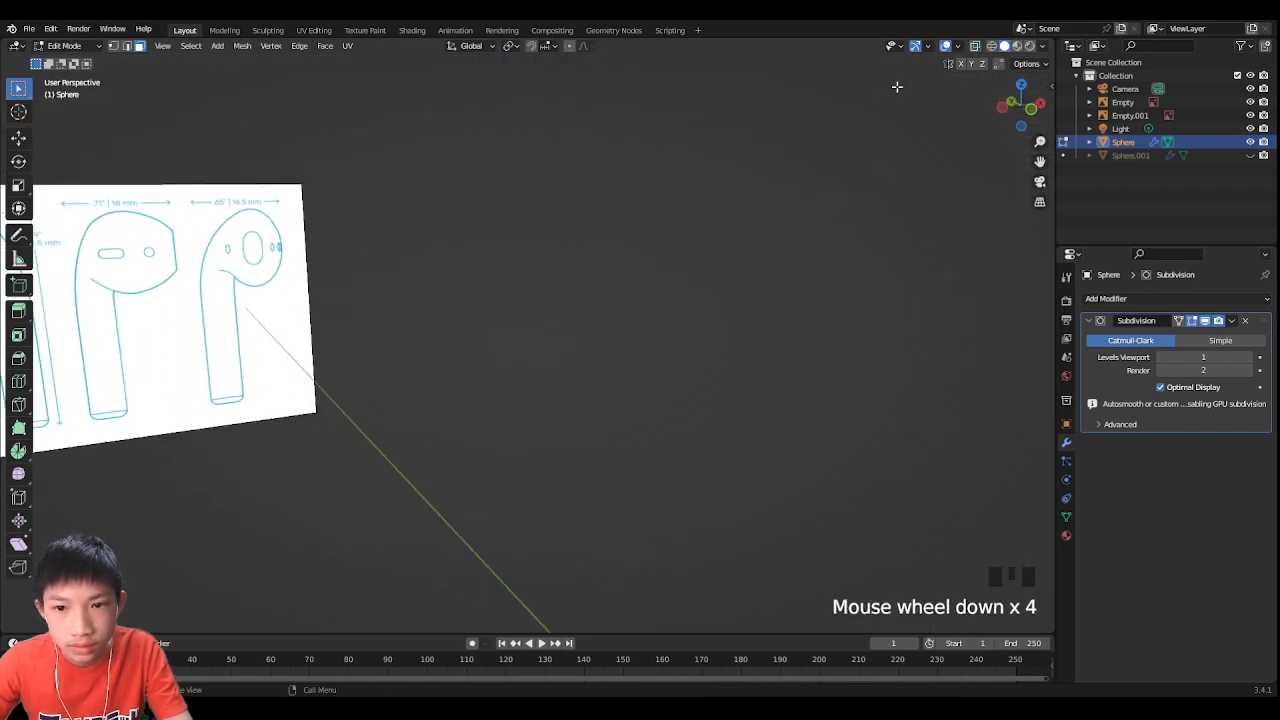
scroll(797, 226, "down", 9)
scroll(731, 263, "up", 1)
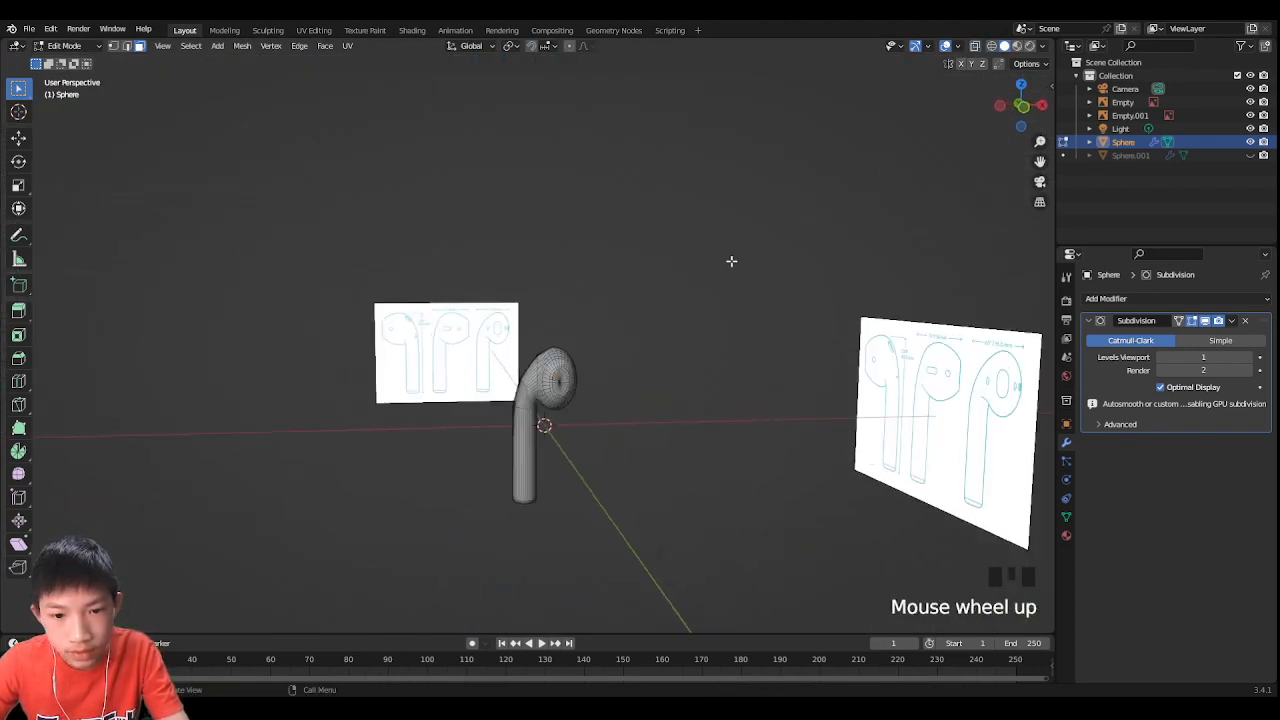
left_click(731, 291)
scroll(780, 357, "up", 3)
middle_click_drag(780, 357, 606, 351)
Step: Scale the edge loop surrounding the oval along X to about 0.90 and check the smoothed earbud in Object Mode
key("2")
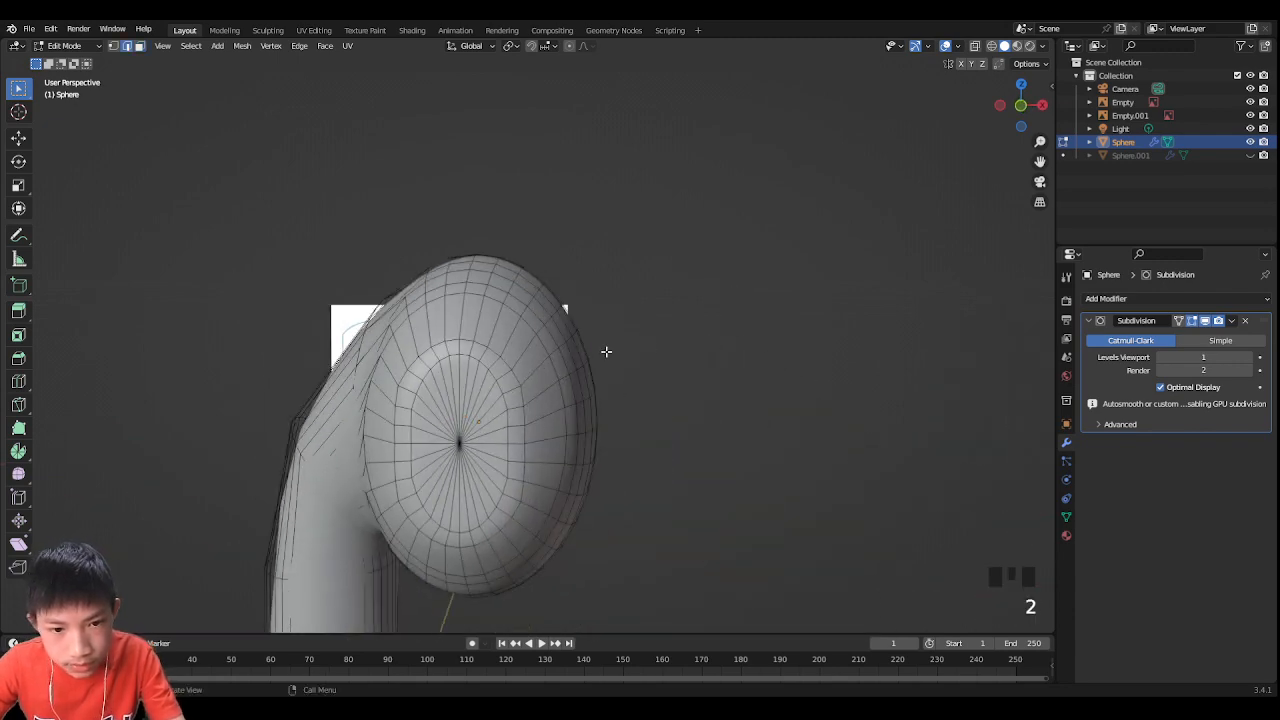
left_click(516, 372, "alt")
middle_click_drag(516, 372, 554, 372)
middle_click_drag(681, 263, 766, 337, "shift")
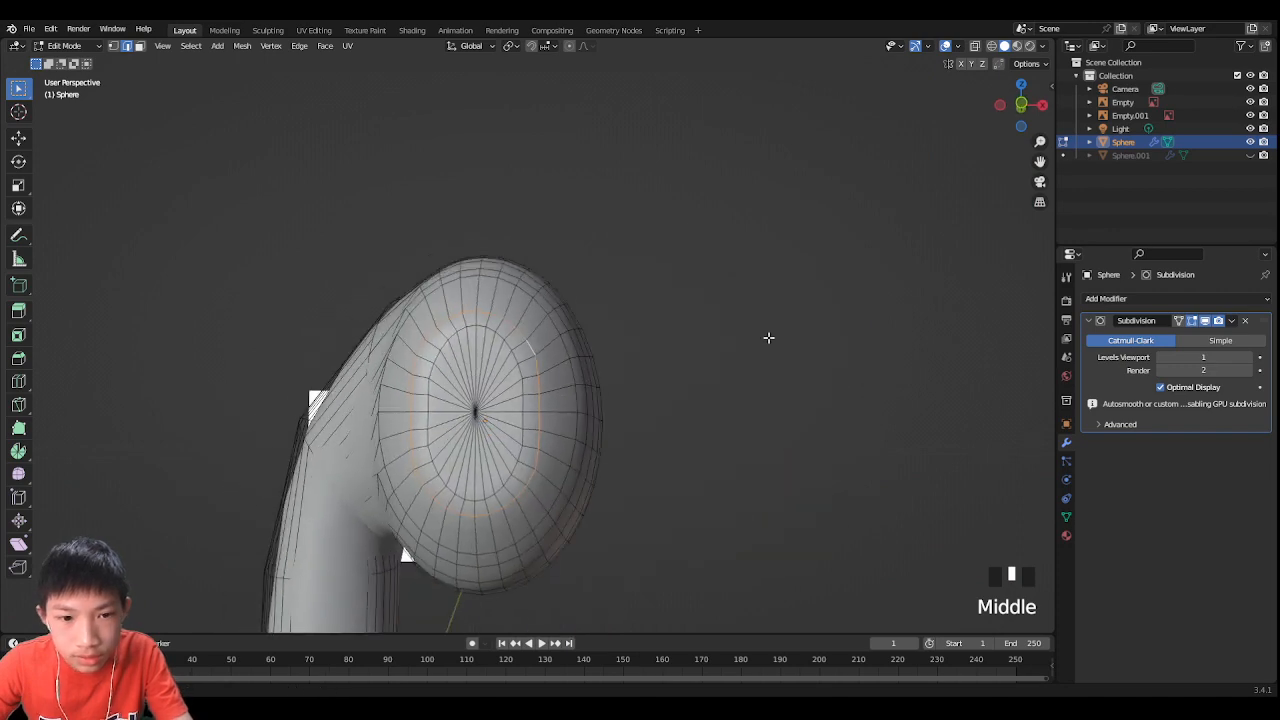
key("s")
key("x")
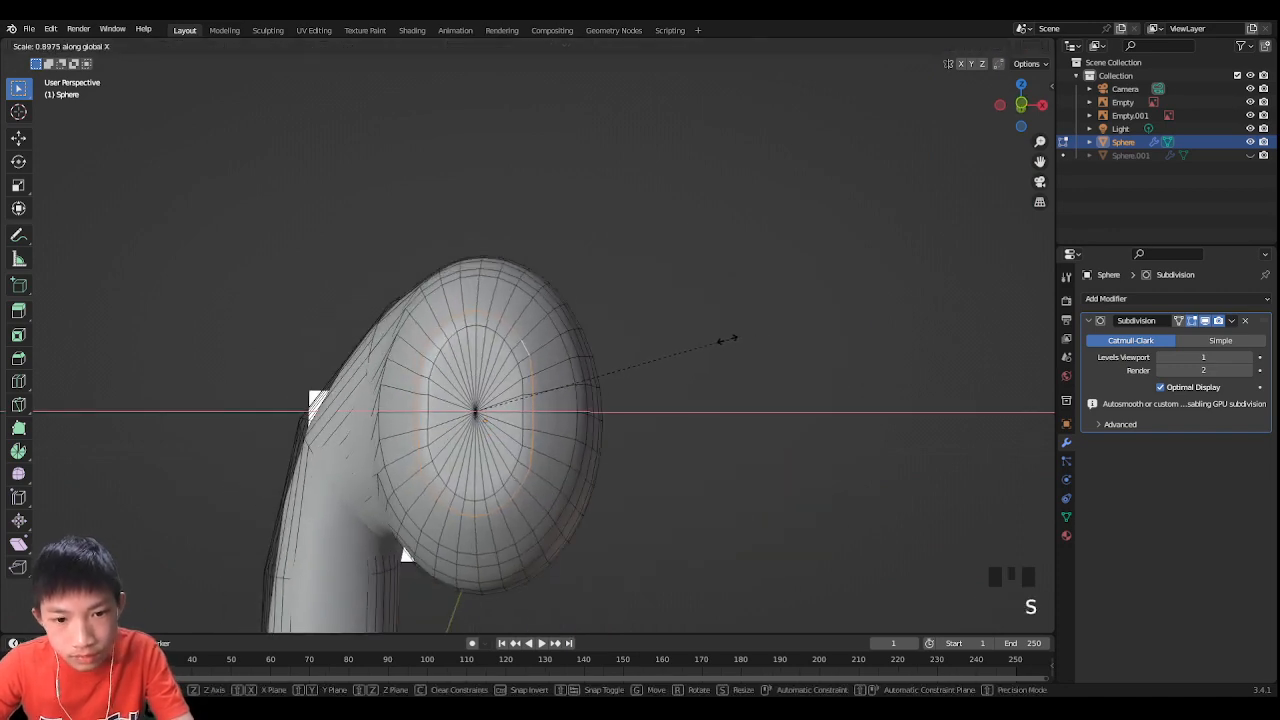
left_click(723, 336)
middle_click_drag(723, 334, 643, 349)
left_click(751, 390)
scroll(751, 390, "down", 2)
key("Tab")
key("KP_Decimal")
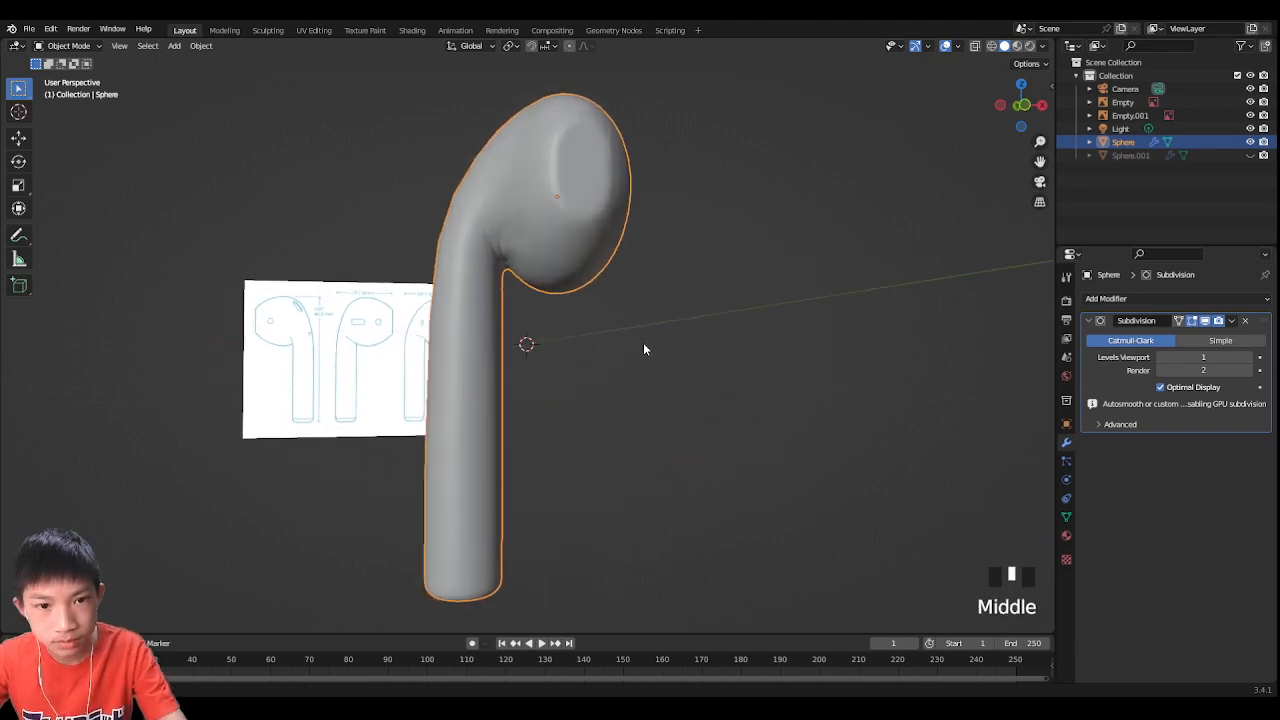
Step: Select the oval disc of faces on the earbud's tip and extrude it inward as a recess for the speaker opening
key("Tab")
scroll(607, 276, "up", 2)
middle_click_drag(607, 276, 572, 360, "shift")
key("3")
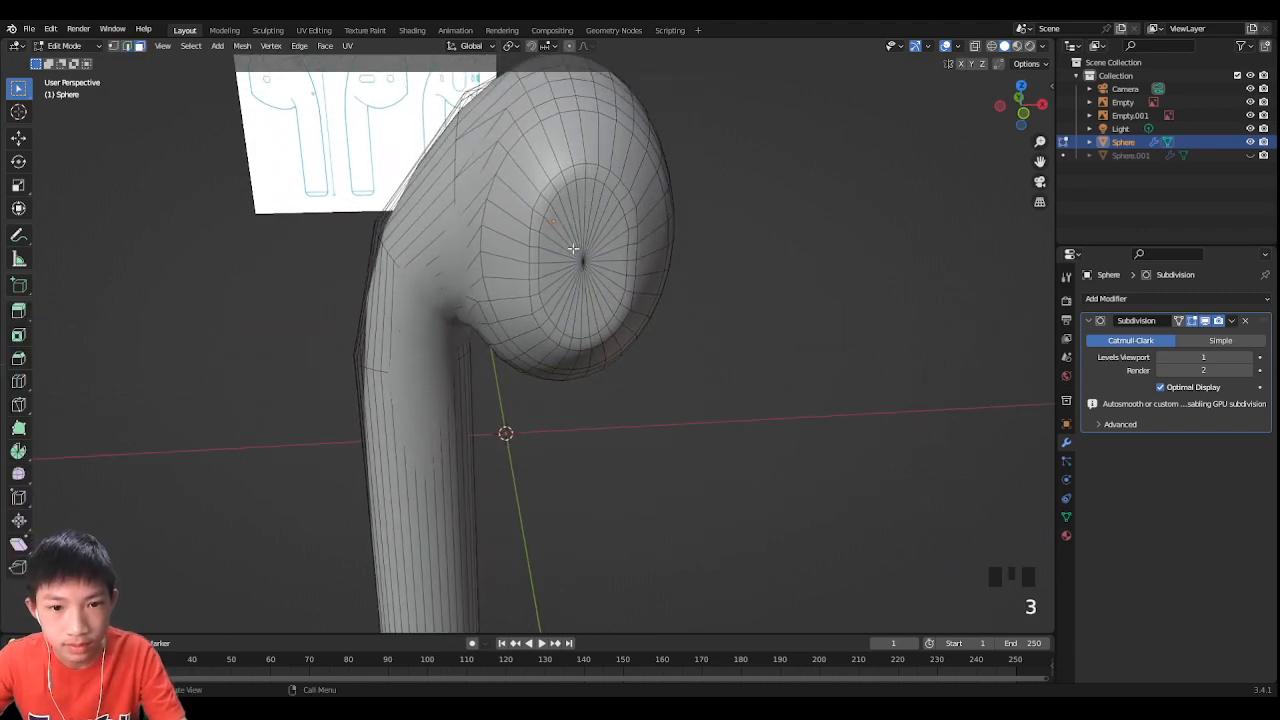
left_click(592, 266)
middle_click_drag(598, 272, 769, 284)
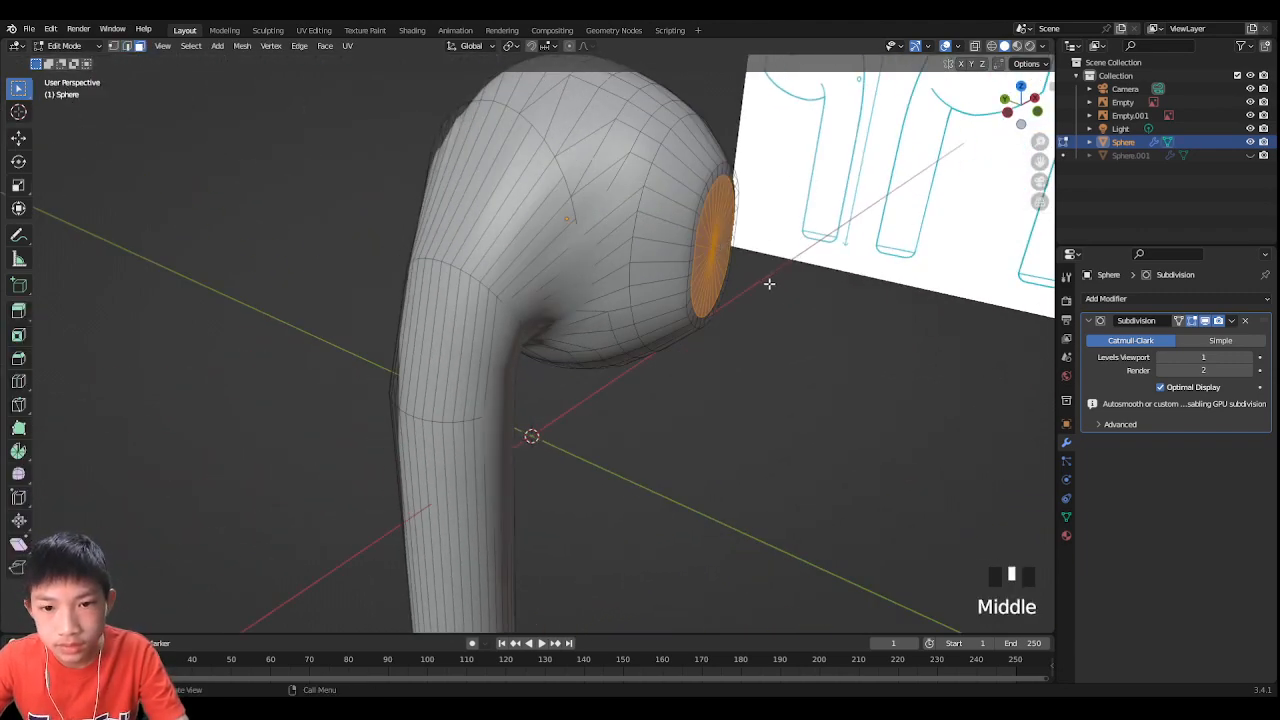
key("e")
left_click(754, 278)
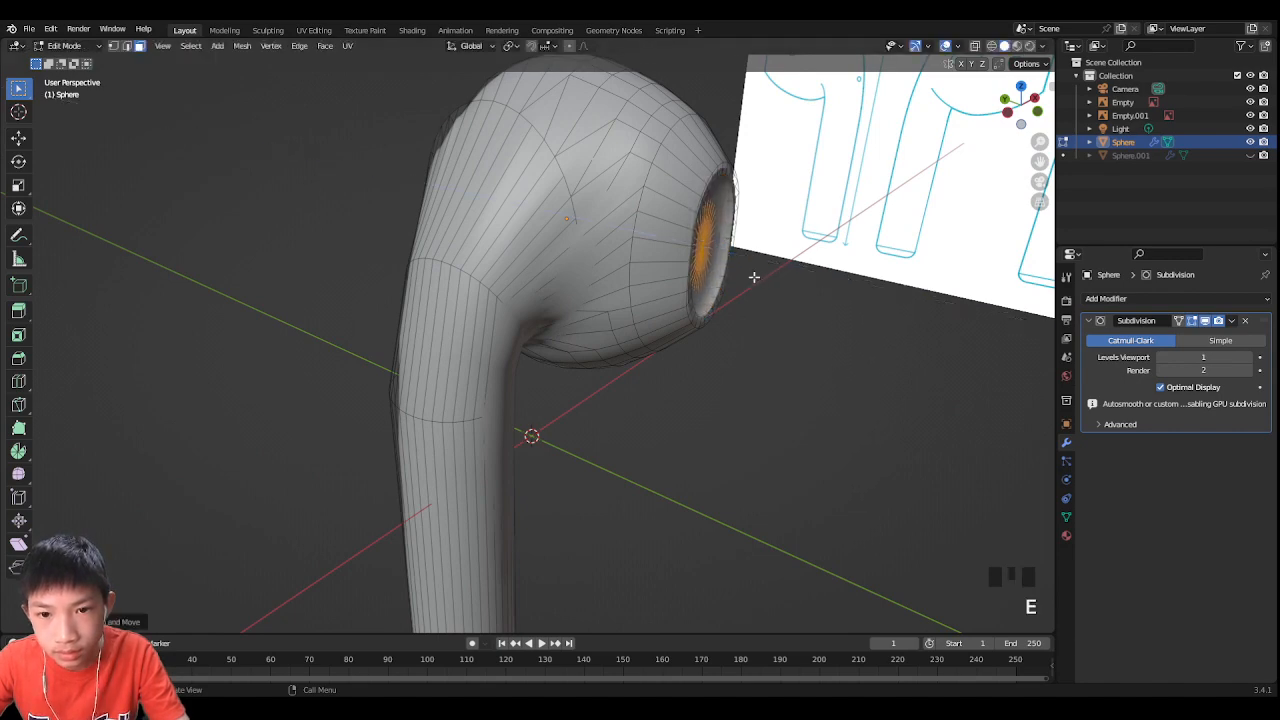
Step: Extrude the recessed disc back outward about 0.0006 m, scale it inside the opening's rim, and check the smoothed result
key("e")
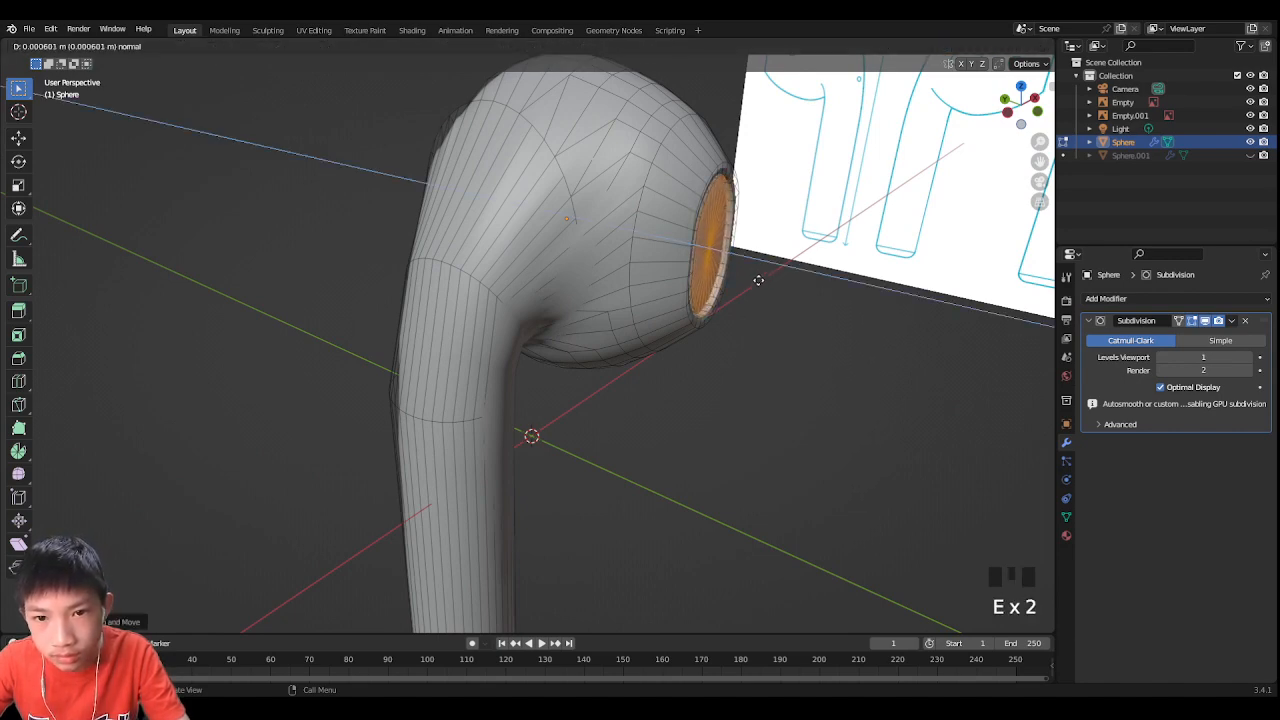
left_click(757, 279)
middle_click_drag(745, 296, 671, 254)
key("s")
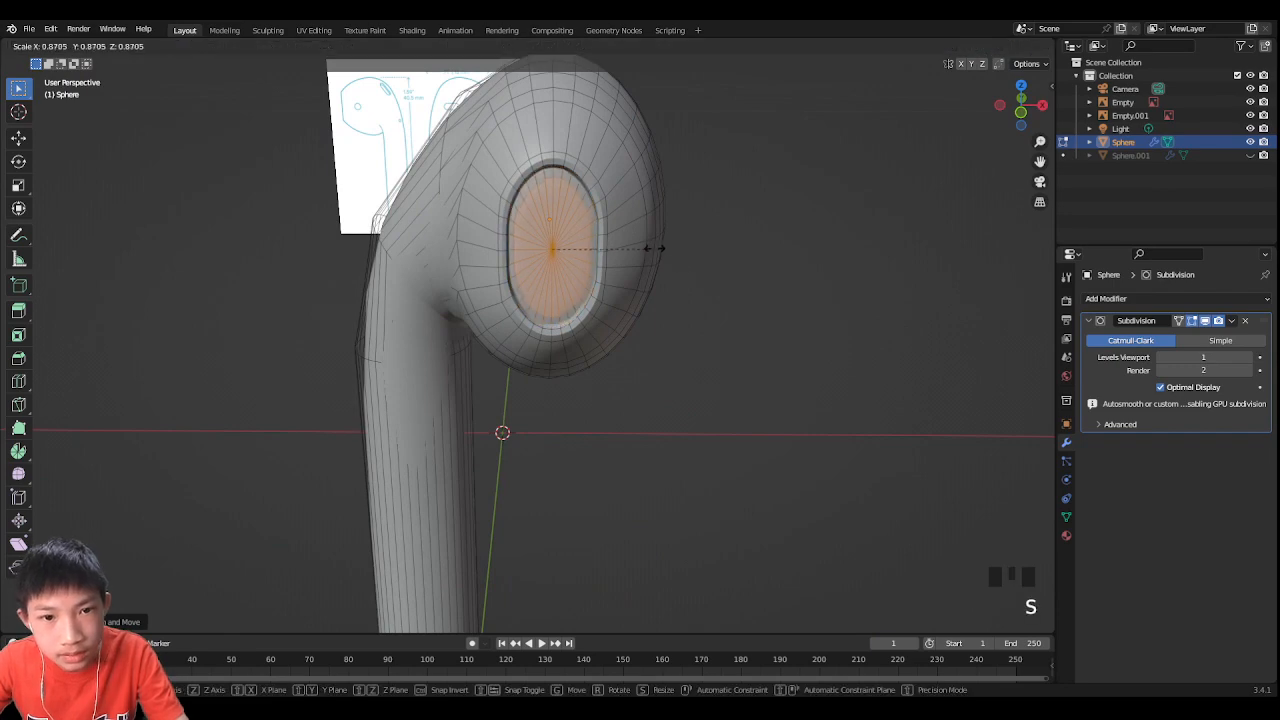
left_click(731, 214)
key("Tab")
mouse_move(731, 214)
middle_mouse_down()
mouse_move(805, 200)
mouse_move(789, 189)
mouse_move(752, 220)
middle_mouse_up()
key("Tab")
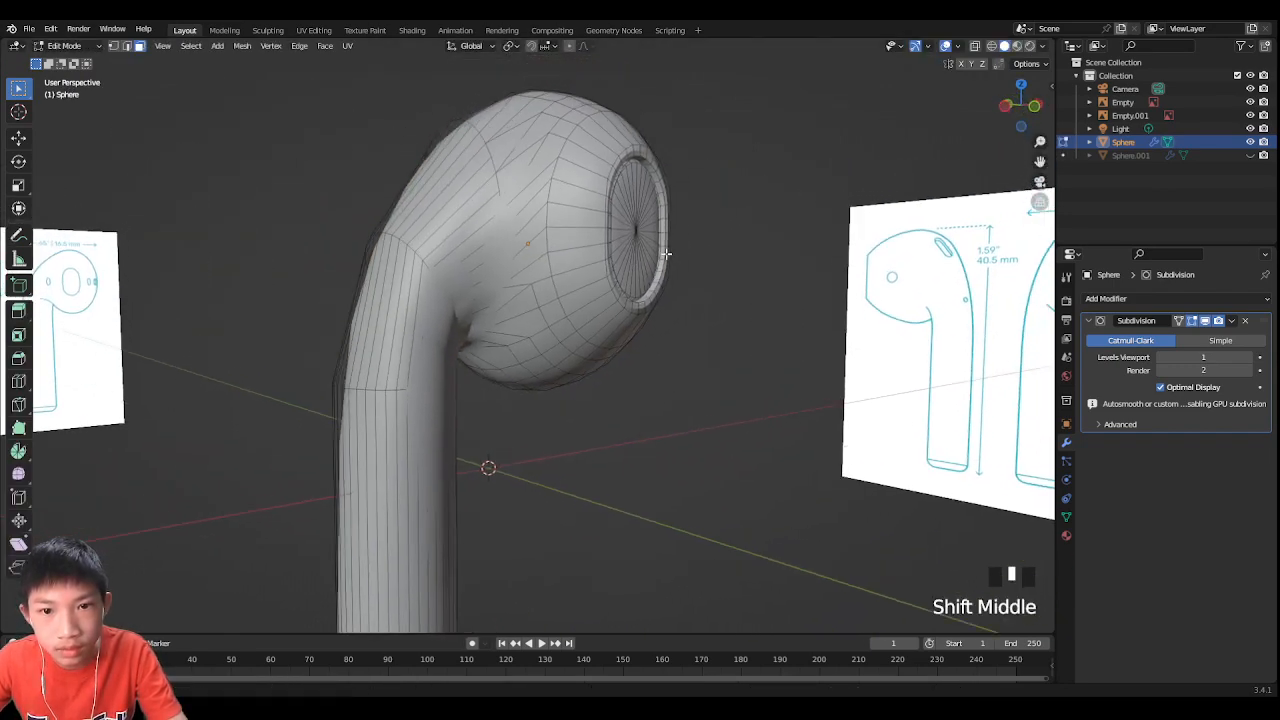
scroll(591, 249, "up", 2)
middle_click_drag(594, 176, 589, 183, "shift")
scroll(600, 210, "up", 2)
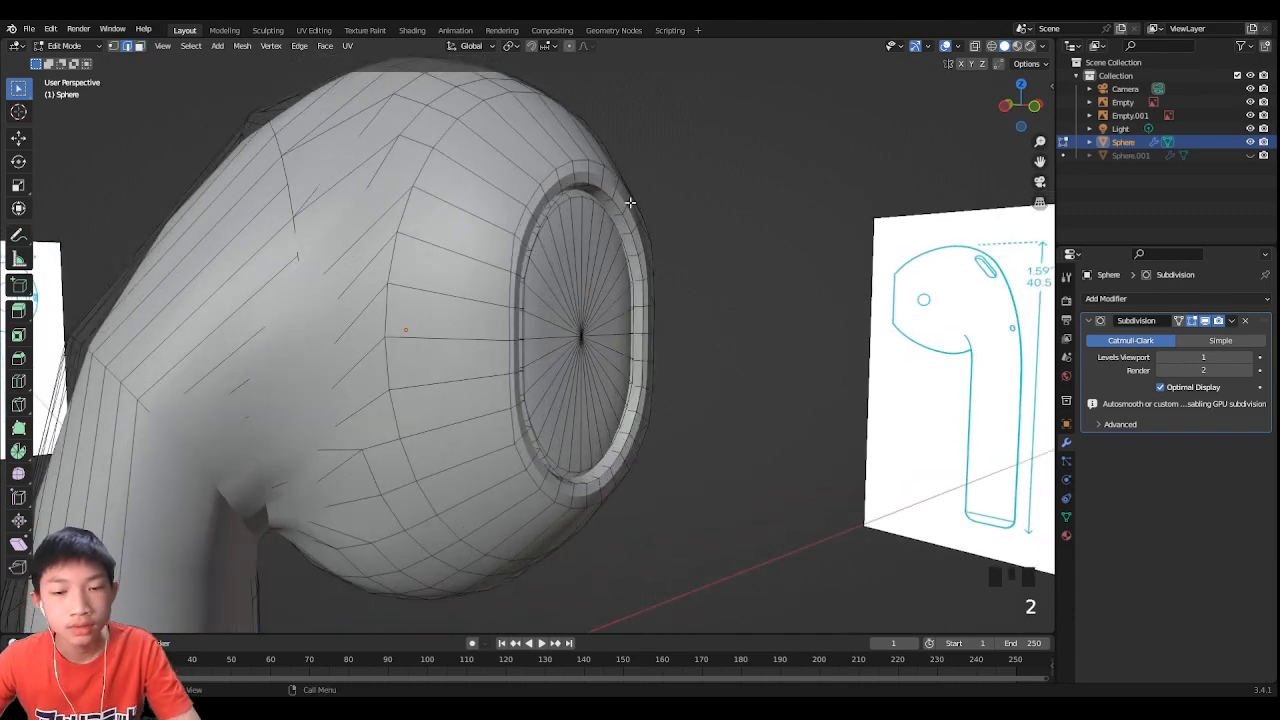
key("ctrl+r")
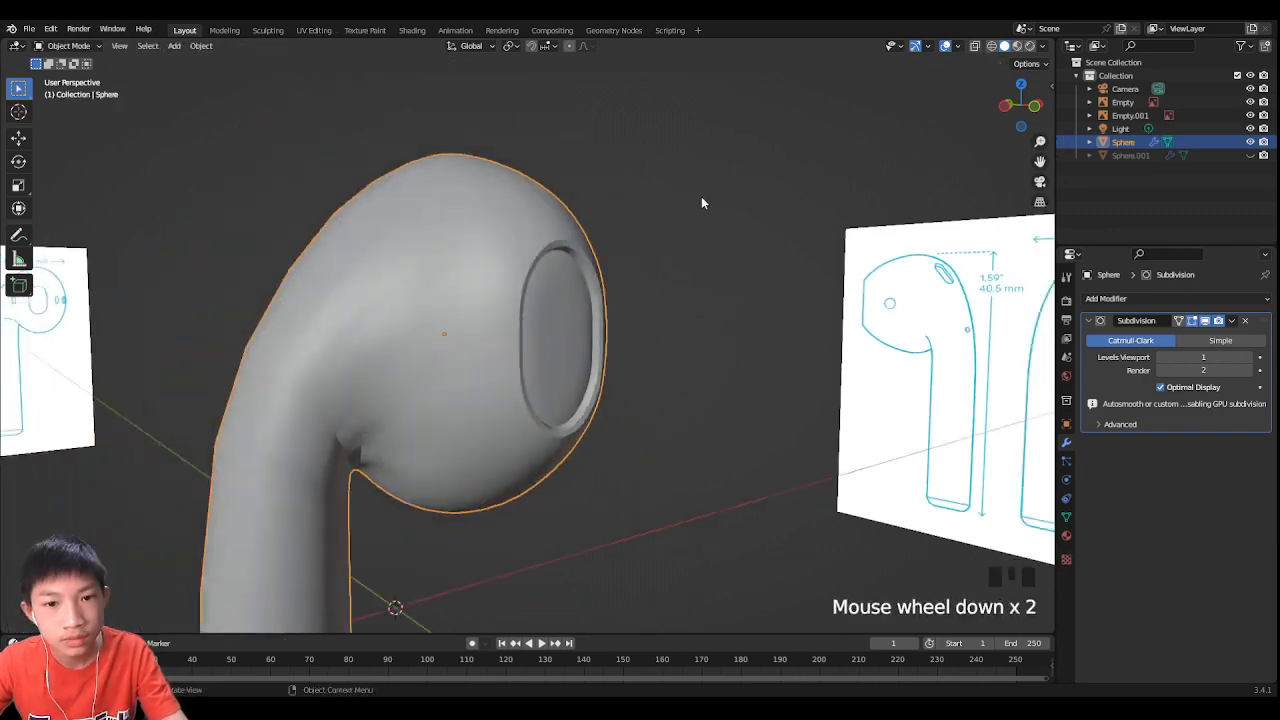
scroll(651, 197, "up", 3)
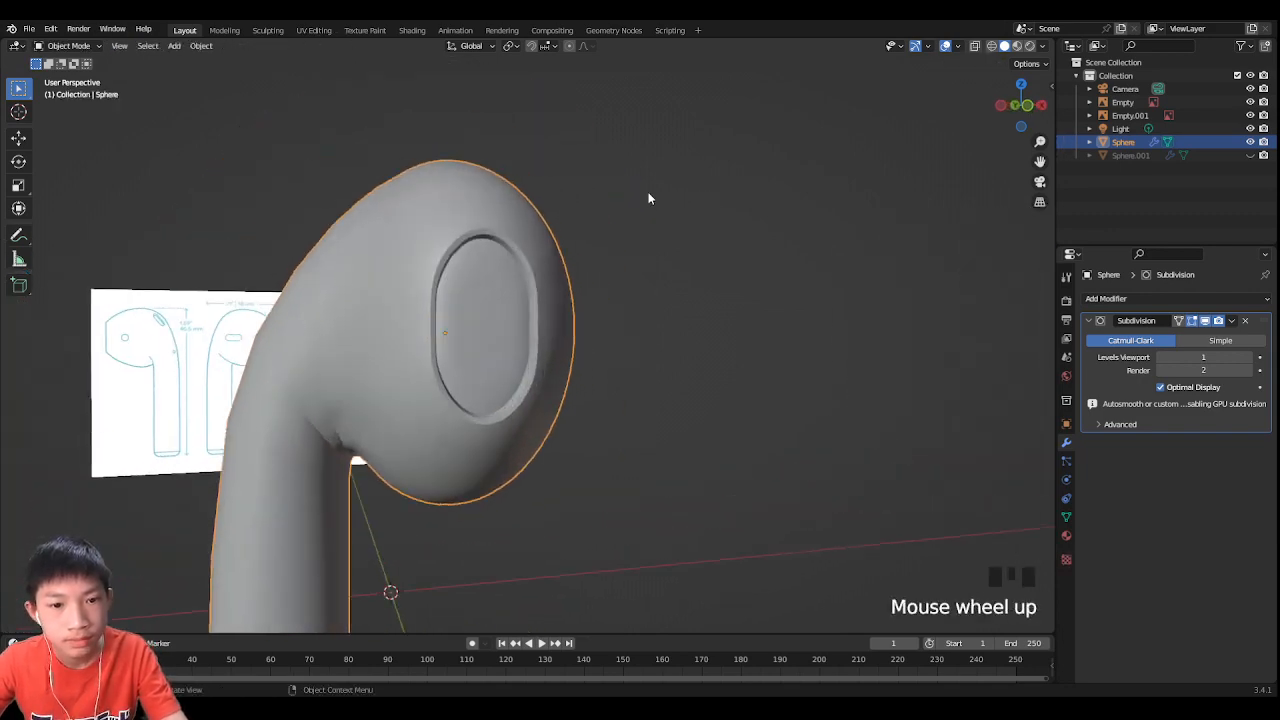
Step: Crease the rim edge loop around the recessed oval speaker opening and check the smoothed earbud in Object Mode
key("Tab")
middle_click_drag(631, 203, 652, 221)
key("2")
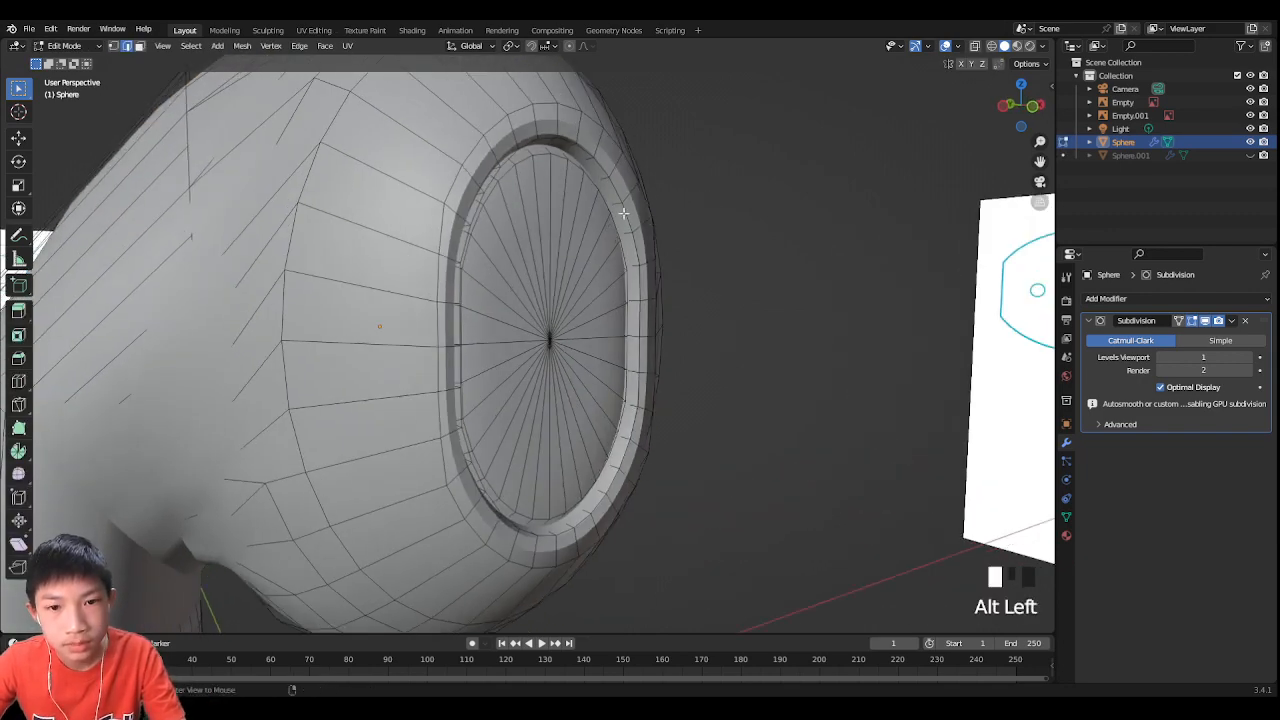
left_click(590, 160, "alt")
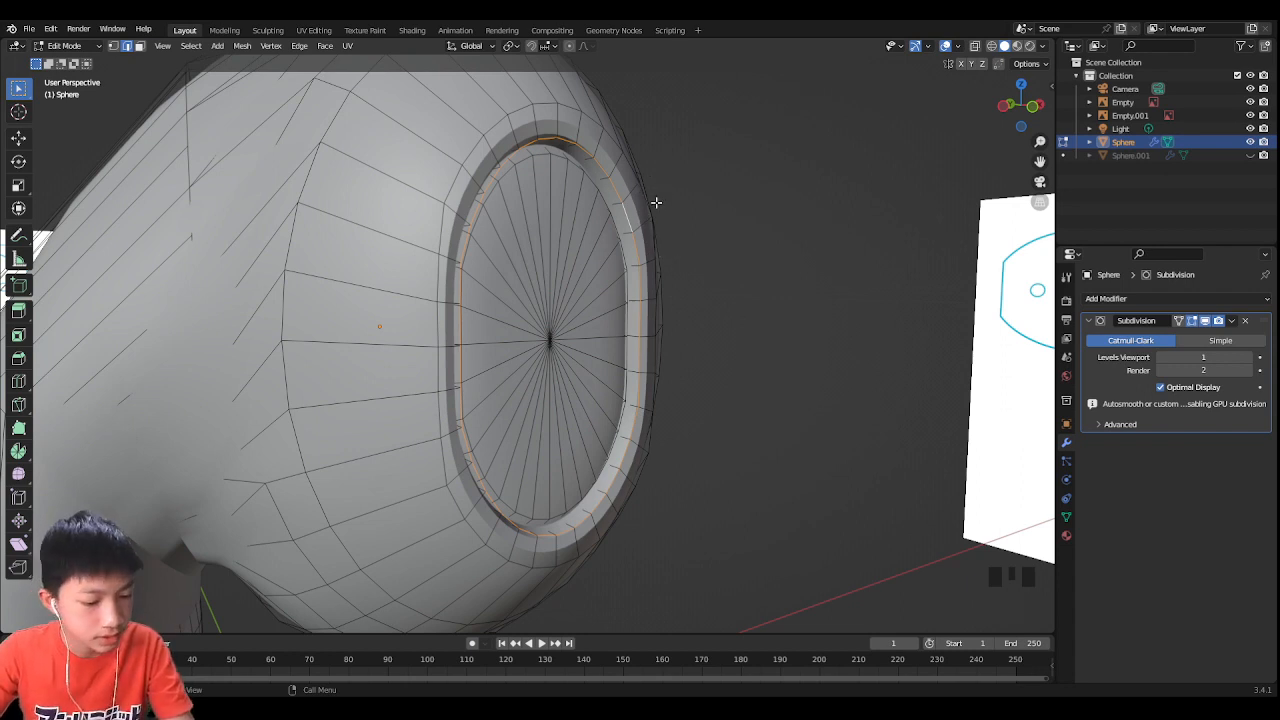
key("shift+e")
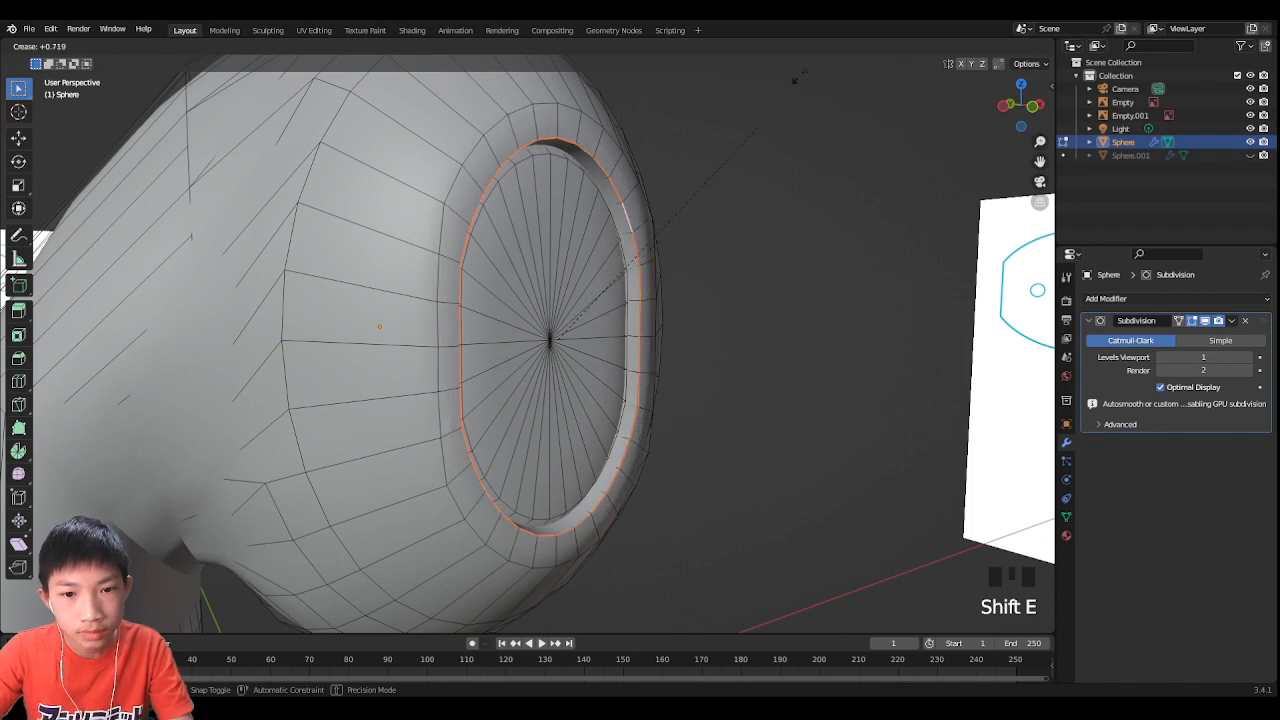
left_click(921, 460)
key("Tab")
scroll(922, 468, "down", 4)
mouse_move(922, 468)
middle_mouse_down()
mouse_move(769, 457)
mouse_move(829, 491)
mouse_move(908, 471)
middle_mouse_up()
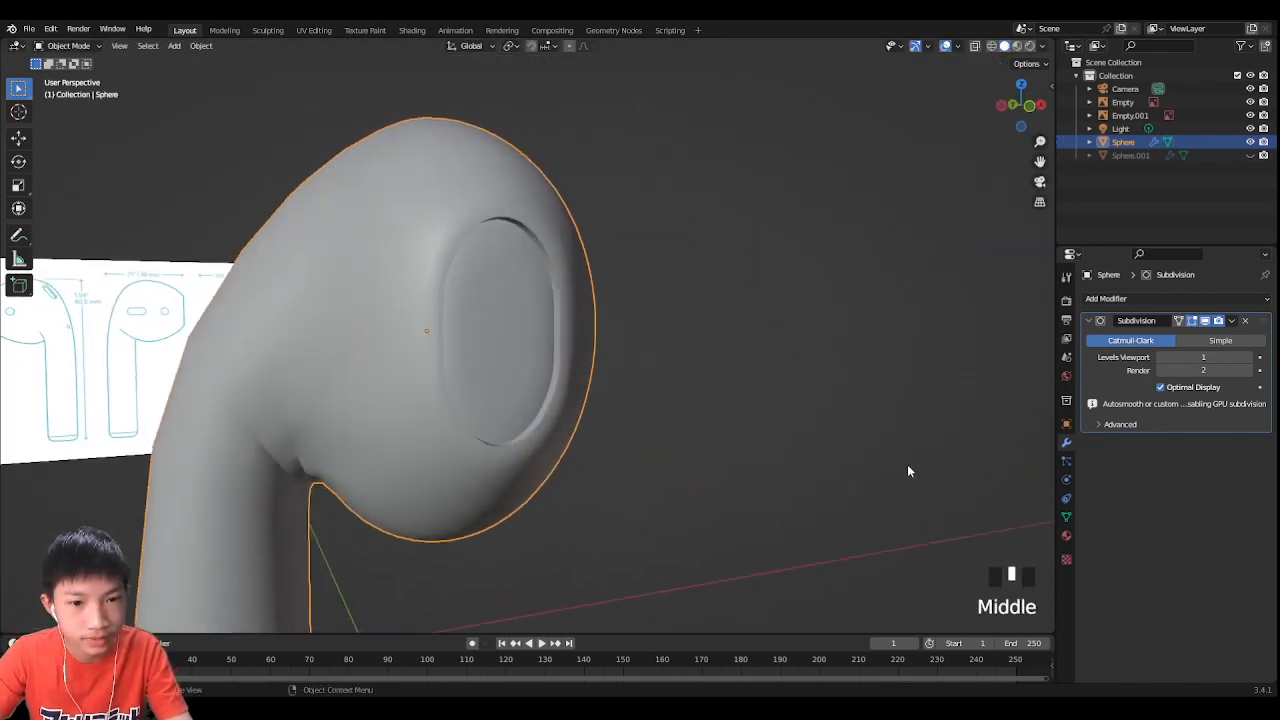
key("Tab")
key("Tab")
middle_click_drag(637, 409, 731, 386)
right_click(731, 386)
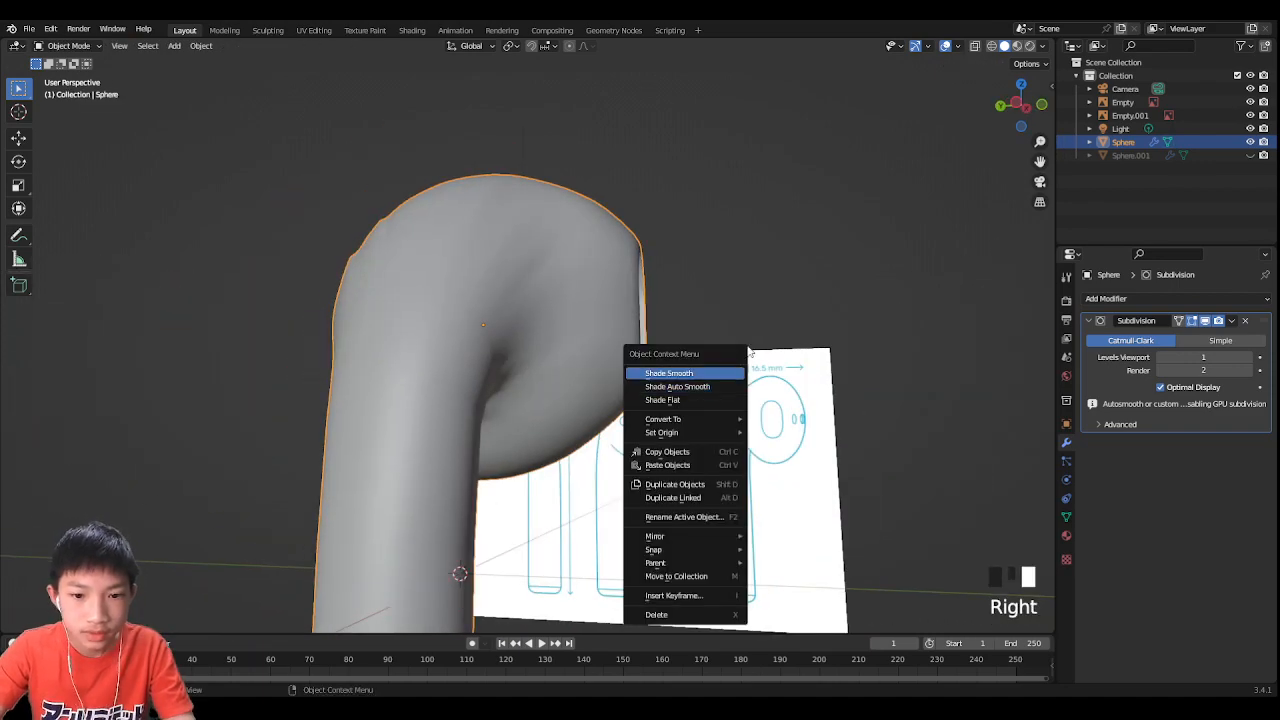
left_click(766, 251)
middle_click_drag(766, 251, 545, 322)
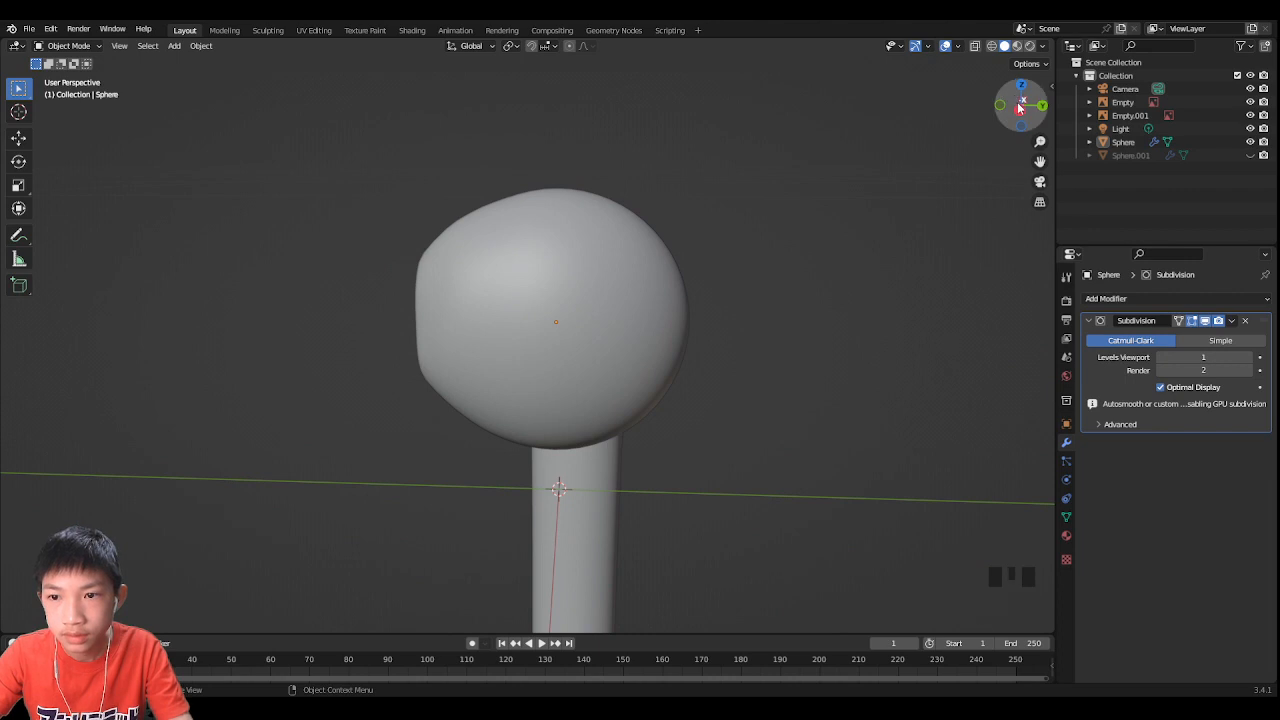
Step: Move the side reference image along X to about -0.169 m, on the other side of the earbud, and switch to the right view
scroll(805, 290, "down", 10)
middle_click_drag(805, 290, 904, 319)
left_click(770, 435)
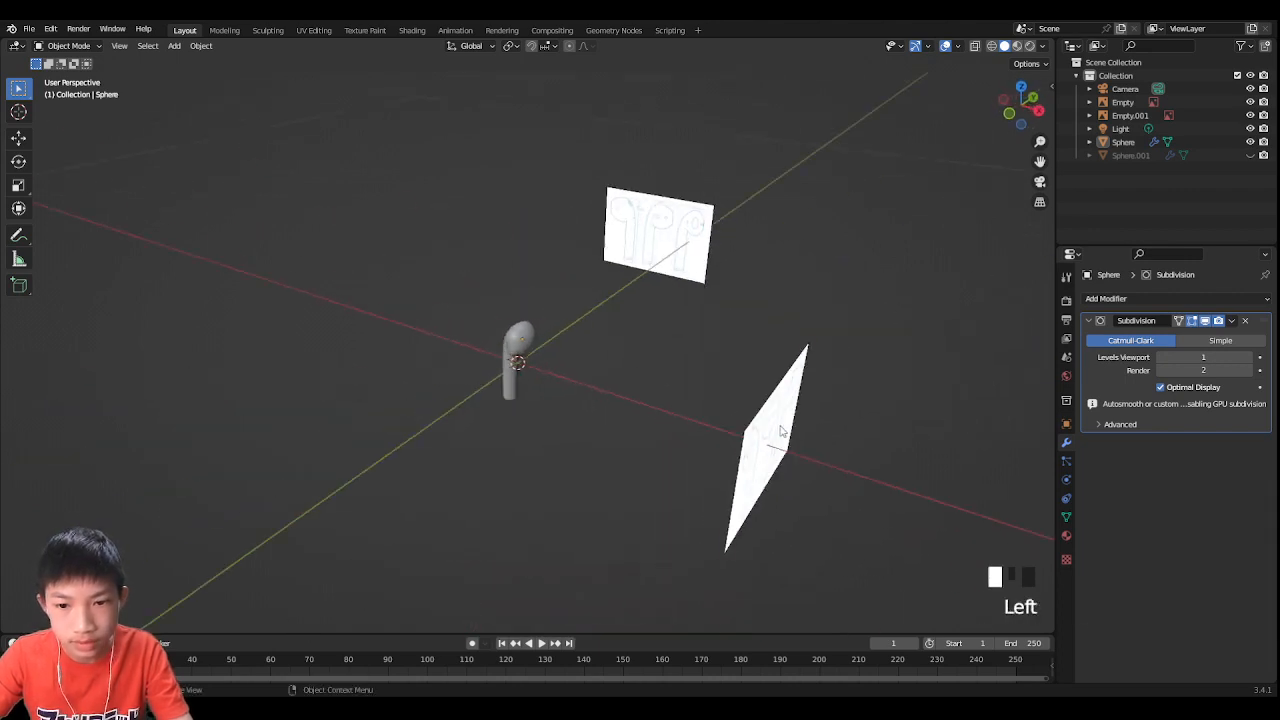
key("g")
key("x")
left_click(353, 316)
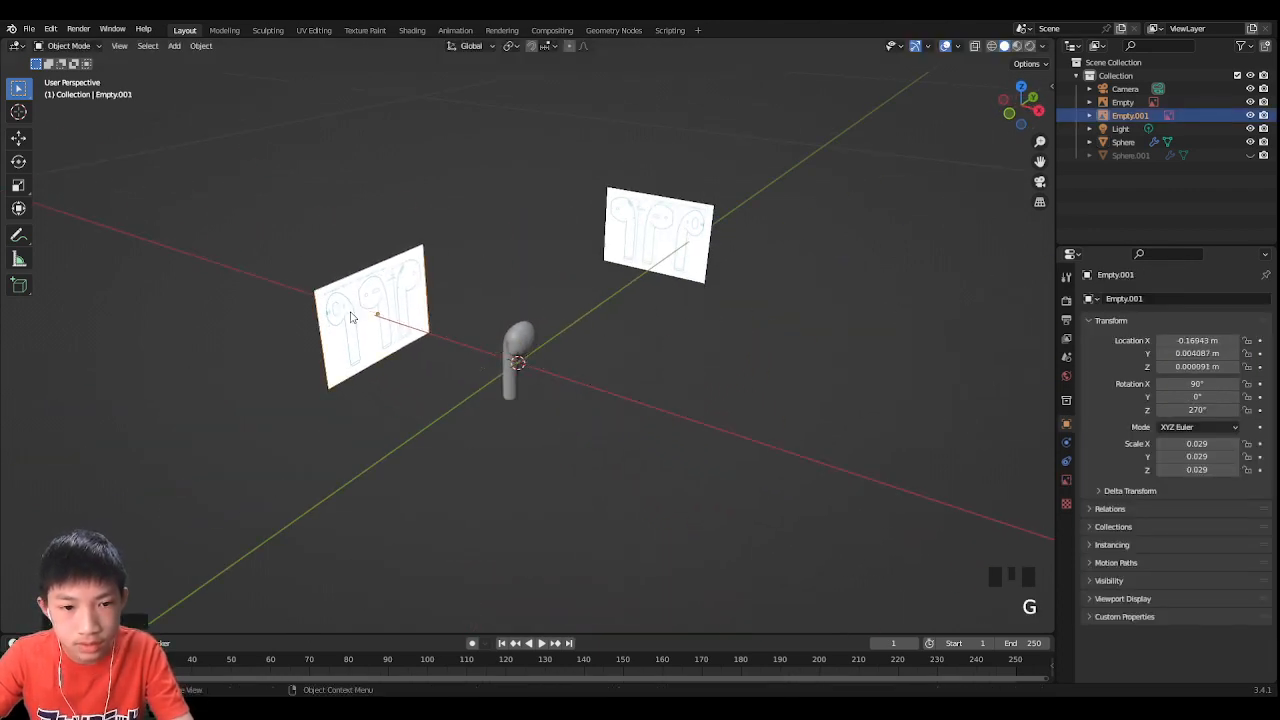
left_click(1039, 110)
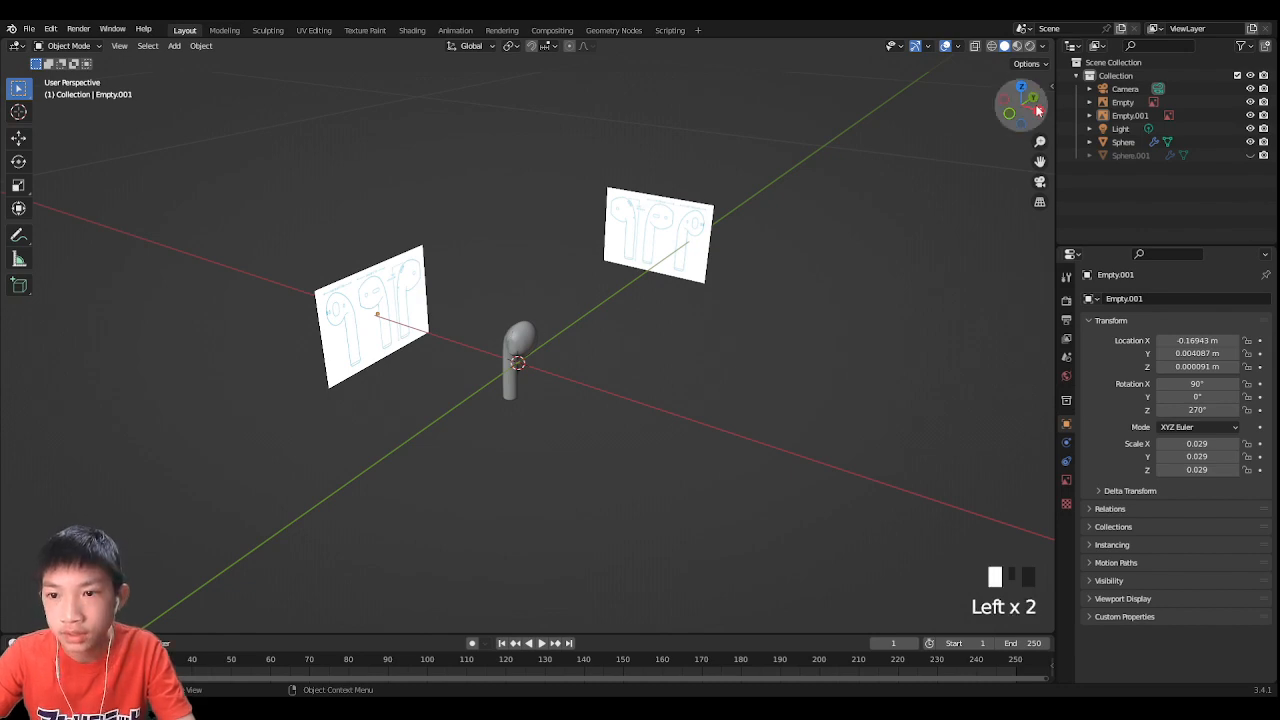
Step: Undo the move of the side reference image
scroll(747, 232, "up", 9)
scroll(716, 283, "down", 3)
middle_click_drag(716, 283, 437, 309)
key("ctrl+z")
key("ctrl+z")
key("ctrl+z")
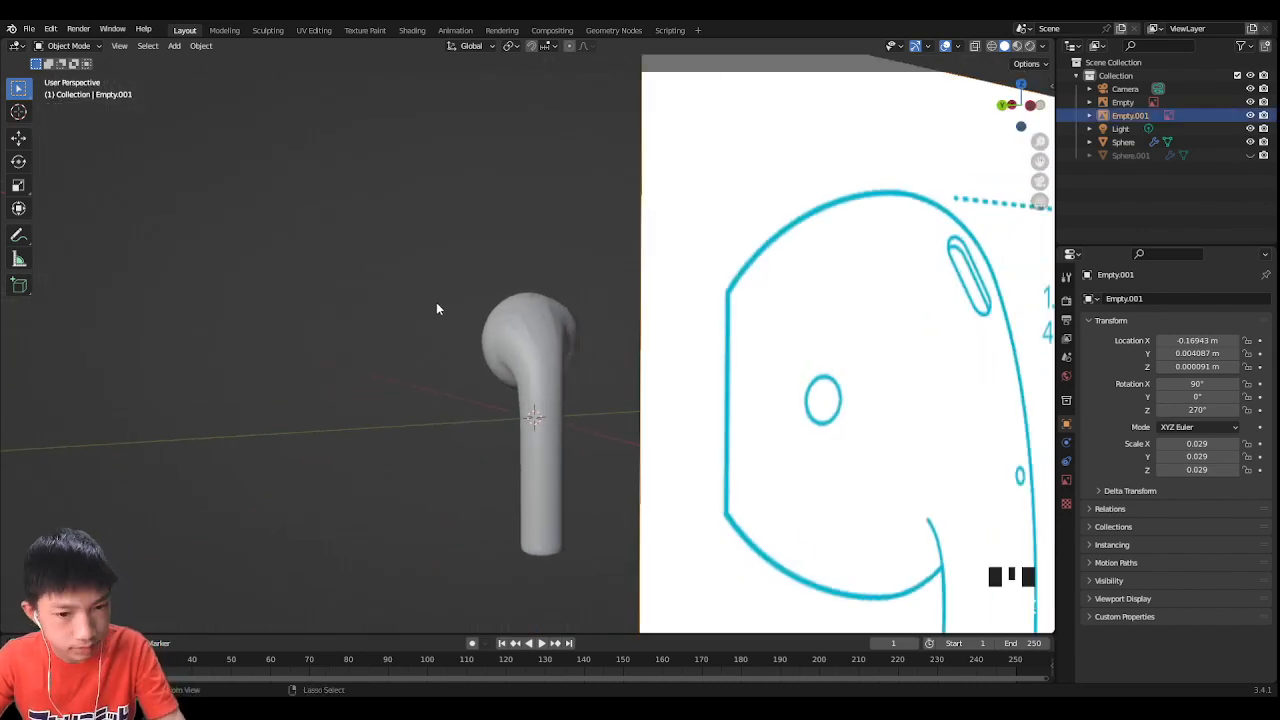
Step: Select the earbud and show its stem against the reference drawing in the left orthographic view
left_click(497, 332)
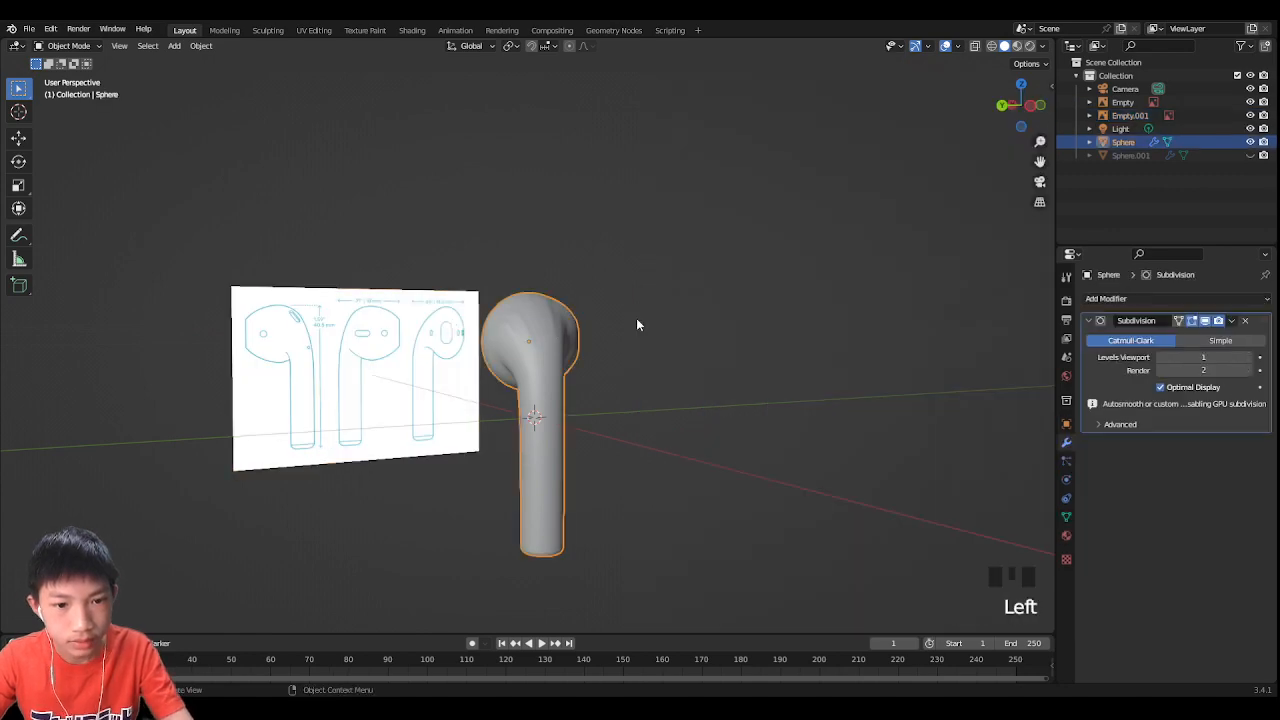
left_click(1031, 107)
scroll(629, 404, "up", 4)
middle_click_drag(629, 404, 640, 364, "shift")
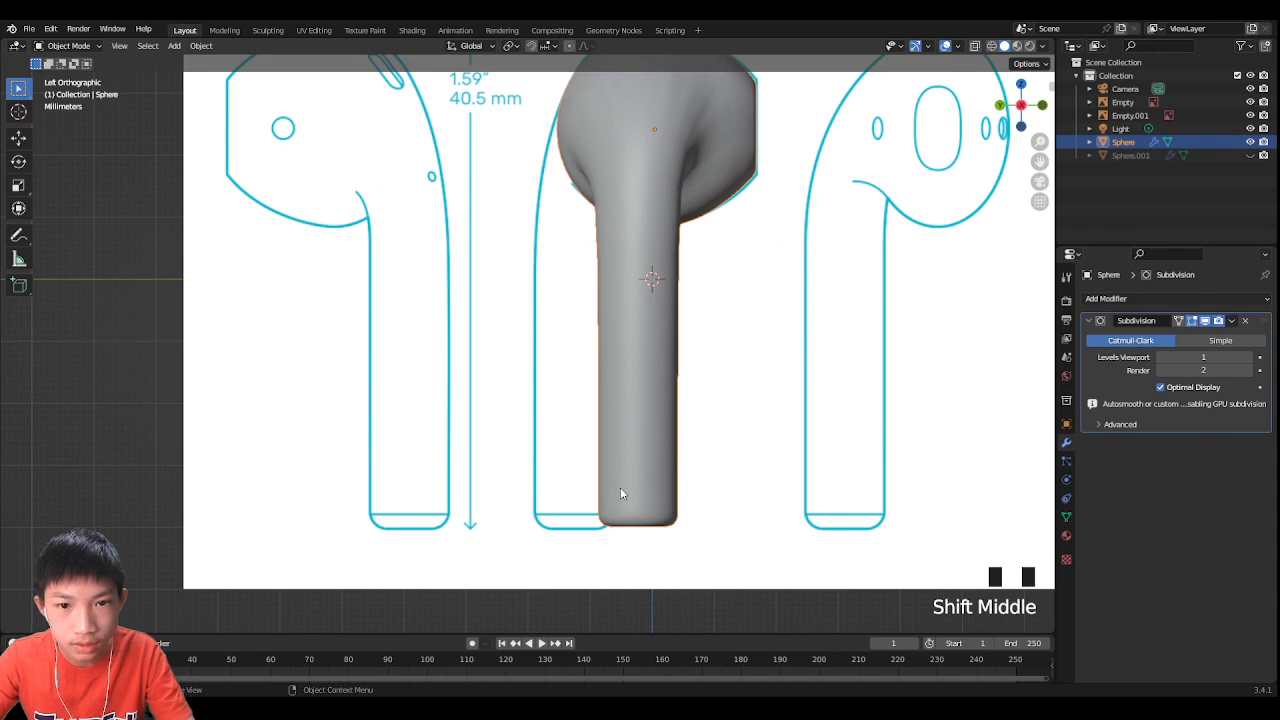
Step: Select the stem's faces from its end cap upward and move them along Y about 0.0098 m onto the middle drawing's stem outline
key("Tab")
middle_click_drag(621, 392, 667, 393)
key("3")
left_click(665, 392)
key("ctrl+KP_Add")
key("ctrl+KP_Add")
key("ctrl+KP_Add")
key("ctrl+KP_Add")
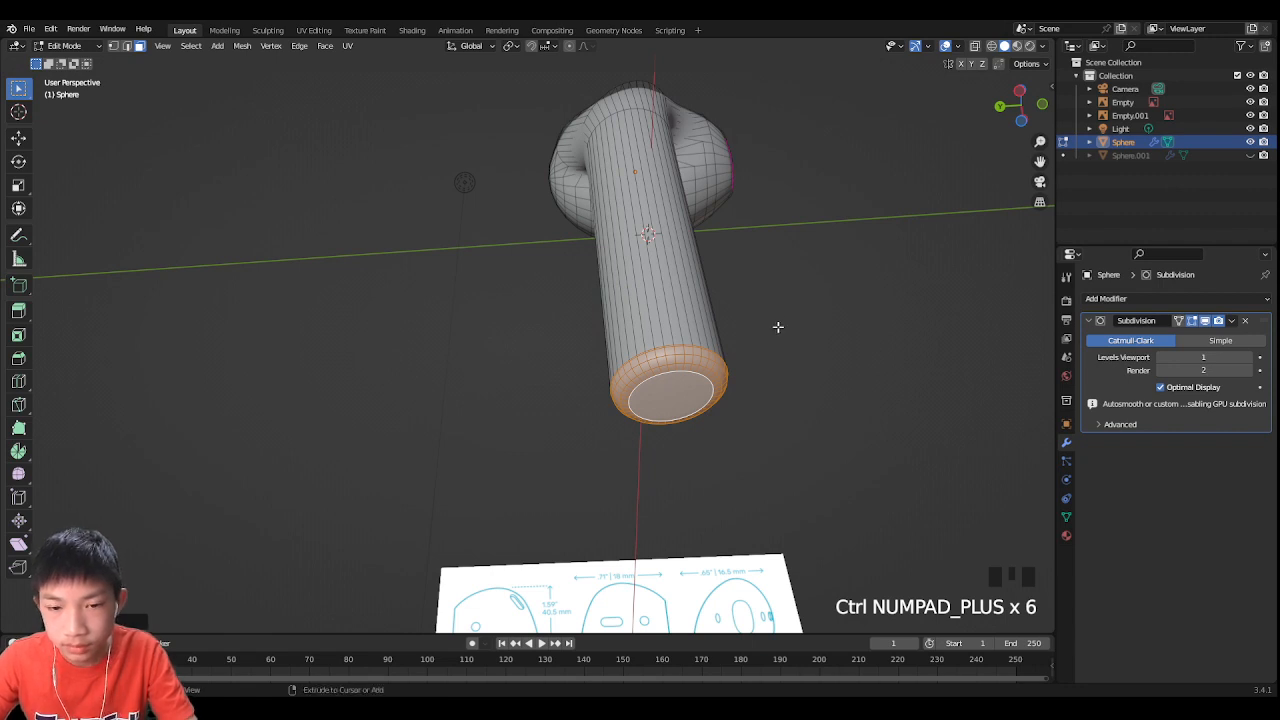
key("ctrl+KP_Add")
left_click(1020, 93)
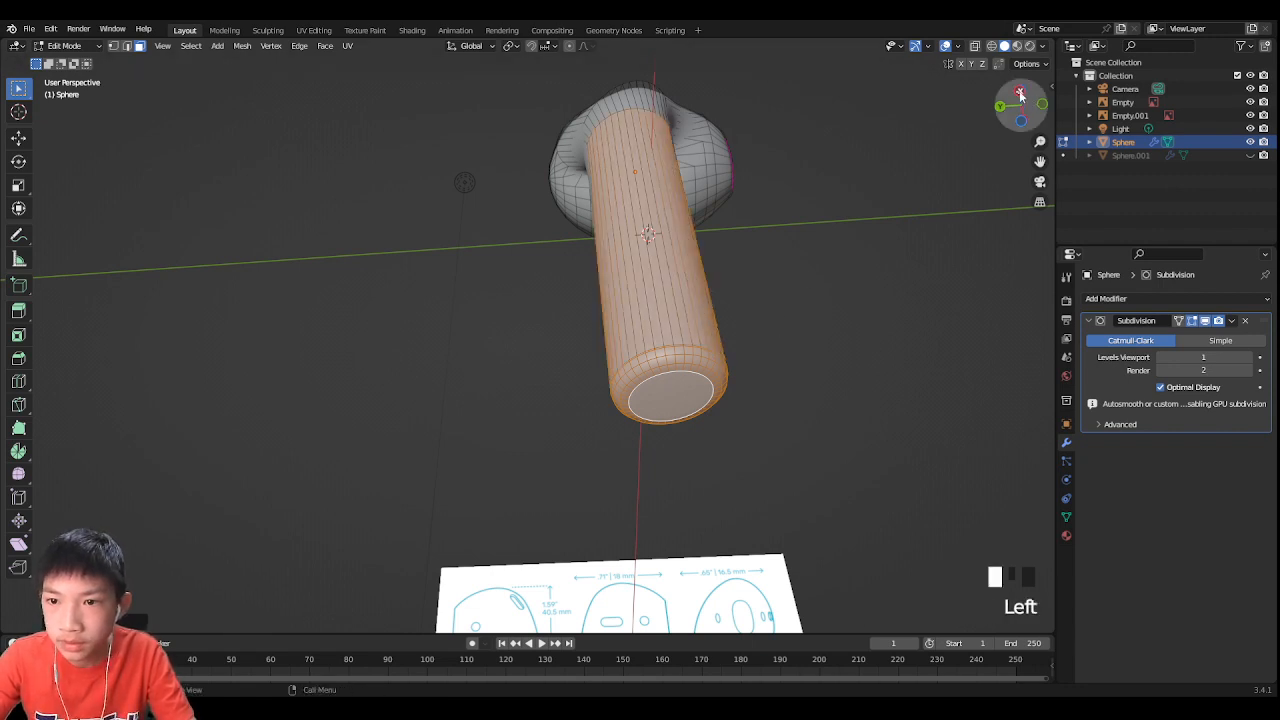
key("g")
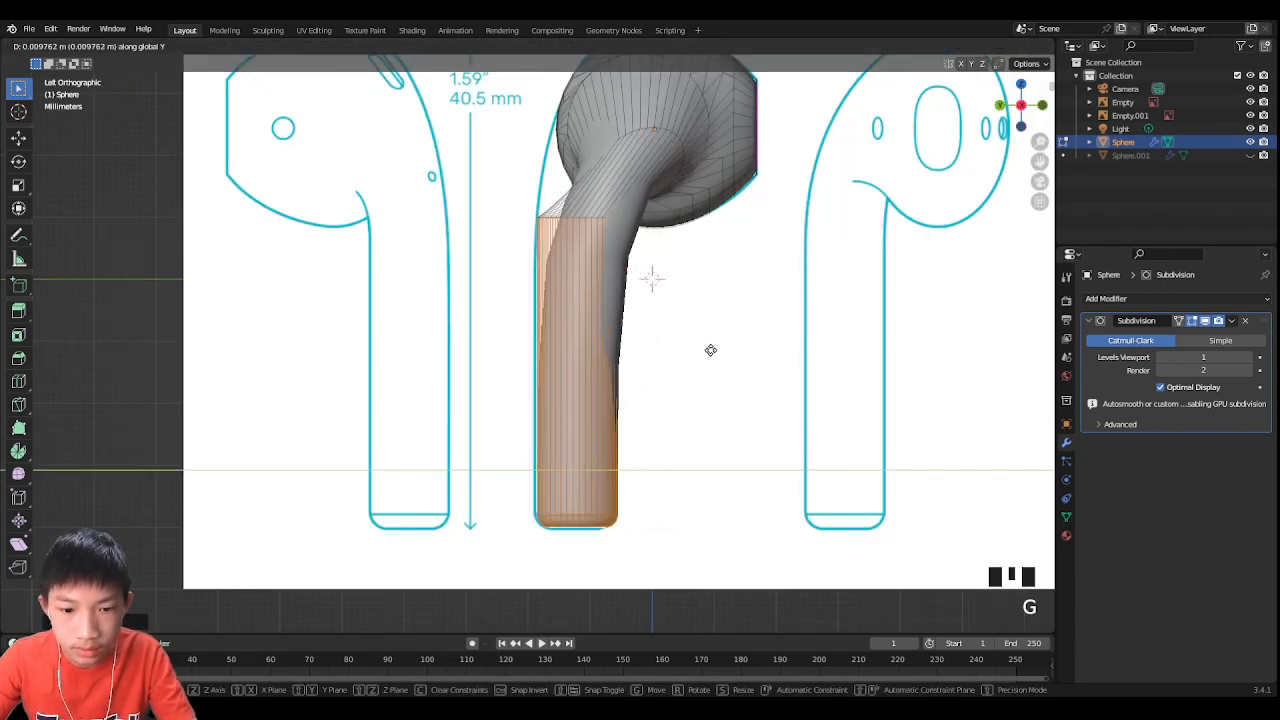
left_click(706, 356)
Step: Move the edge loop joining stem and head along Y about 0.0083 m to follow the drawing's curve, and check it in Object Mode
middle_click_drag(706, 357, 680, 479, "shift")
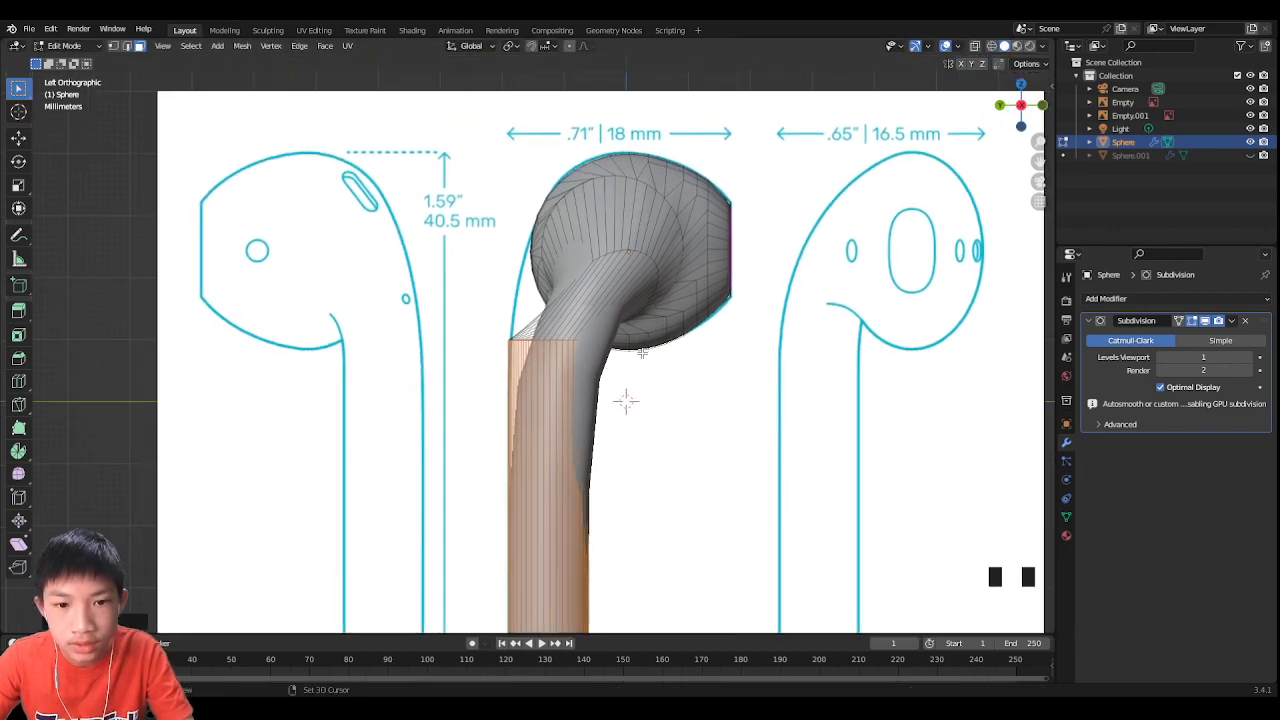
scroll(642, 352, "up", 2)
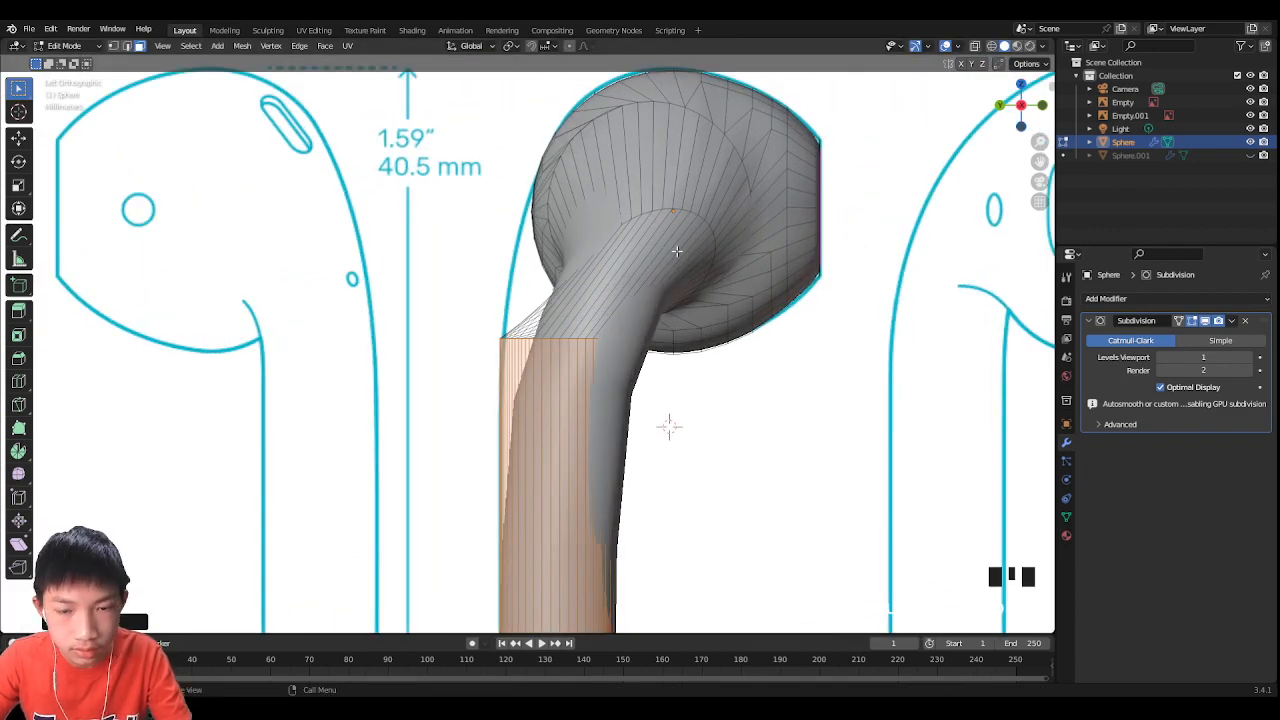
left_click(688, 210, "alt")
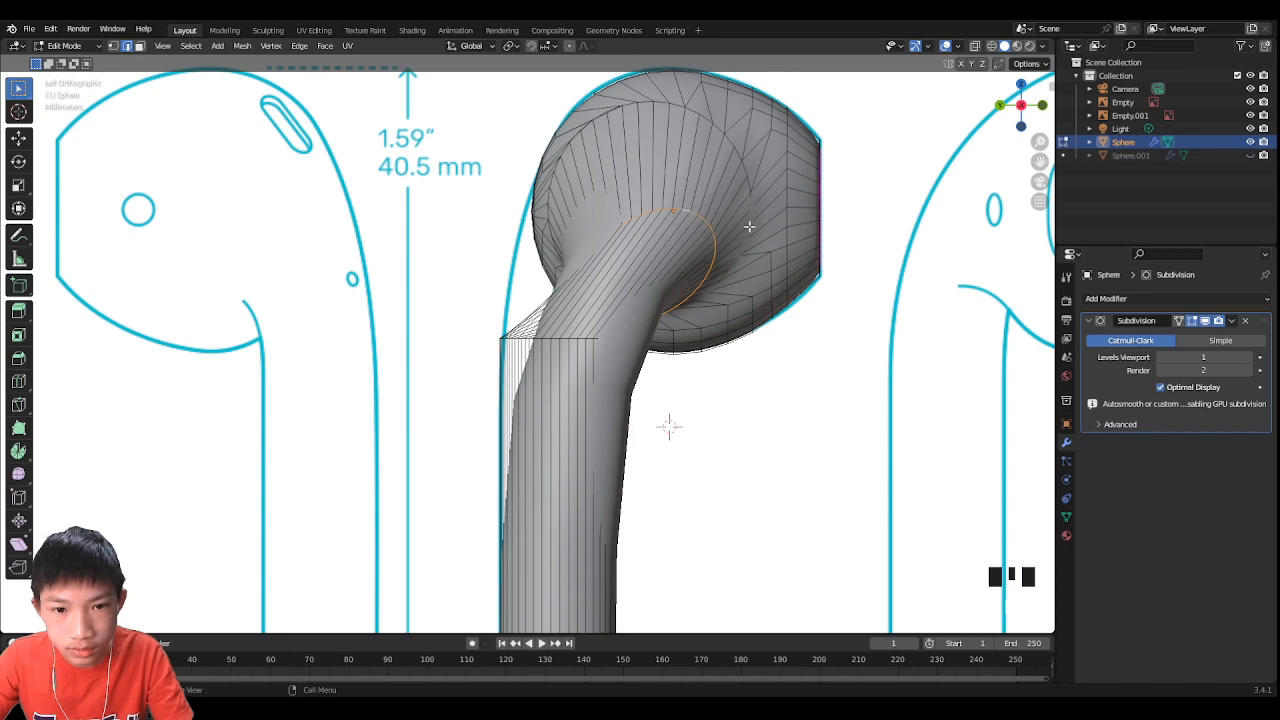
key("g")
key("y")
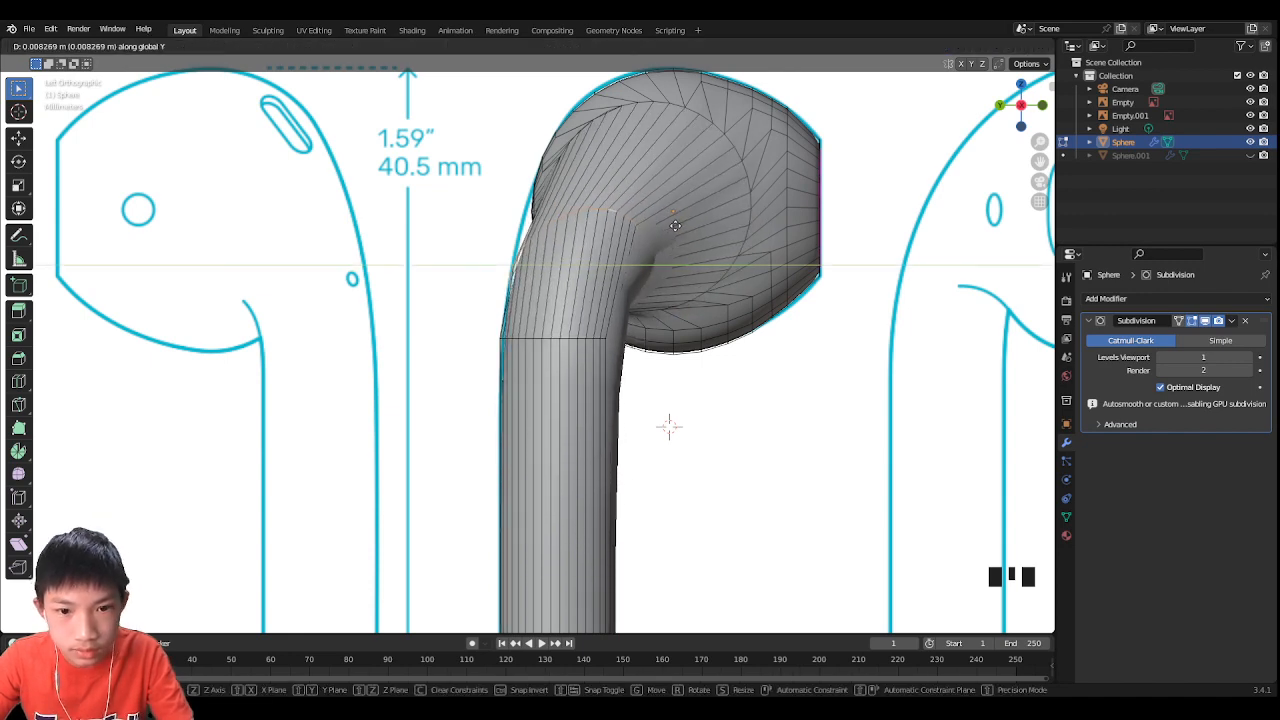
left_click(670, 227)
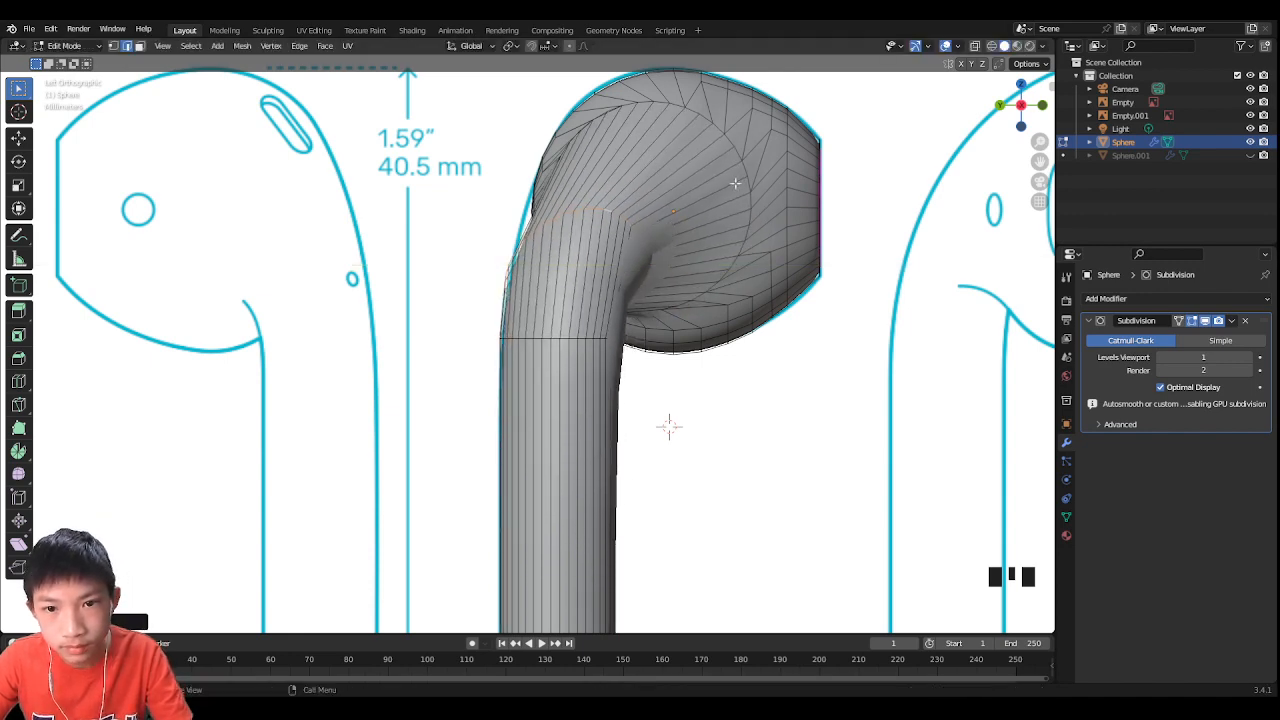
middle_click_drag(735, 183, 771, 206)
scroll(871, 220, "down", 2)
key("Tab")
middle_click_drag(871, 220, 722, 295)
Step: Move the side reference image along X to about -0.141 m, behind the earbud as seen in the right orthographic view
scroll(787, 266, "down", 10)
left_click(668, 378)
key("g")
left_click(784, 295)
scroll(722, 295, "up", 3)
left_click(1033, 115)
scroll(760, 240, "up", 4)
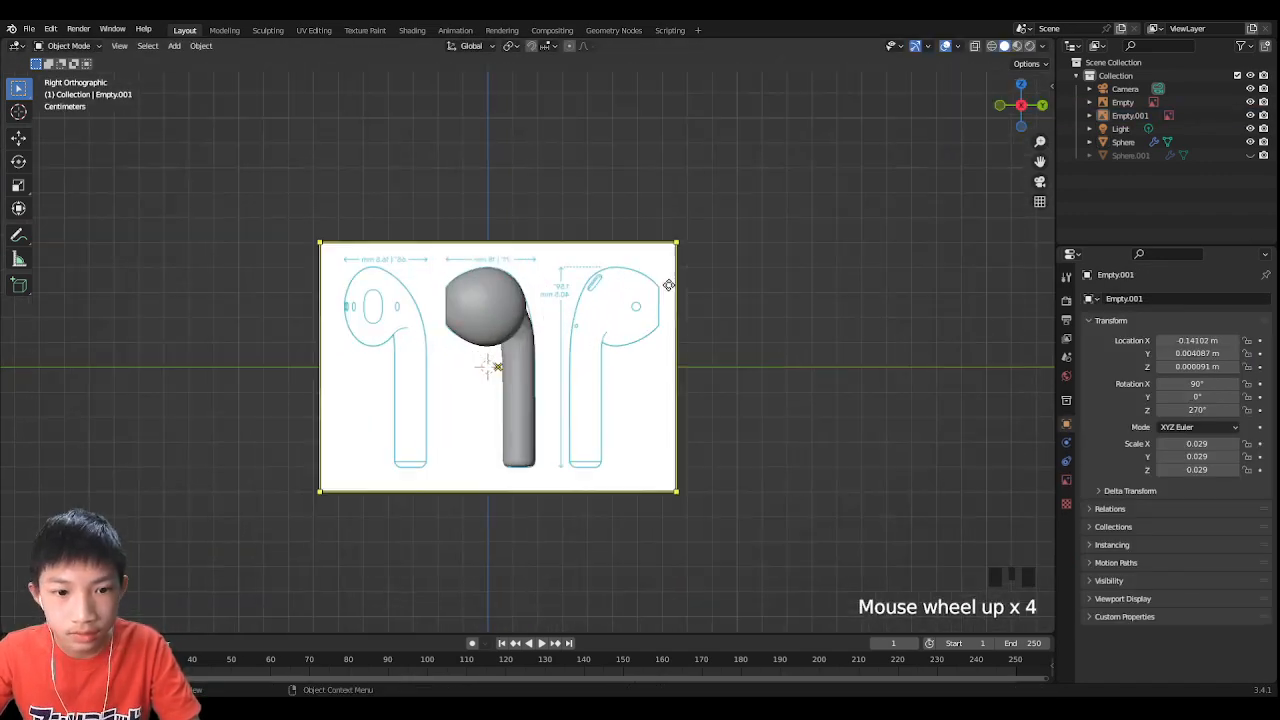
Step: Turn on X-ray display and compare the earbud's mesh with the reference outline in Edit Mode
scroll(668, 285, "up", 6)
left_click(975, 46)
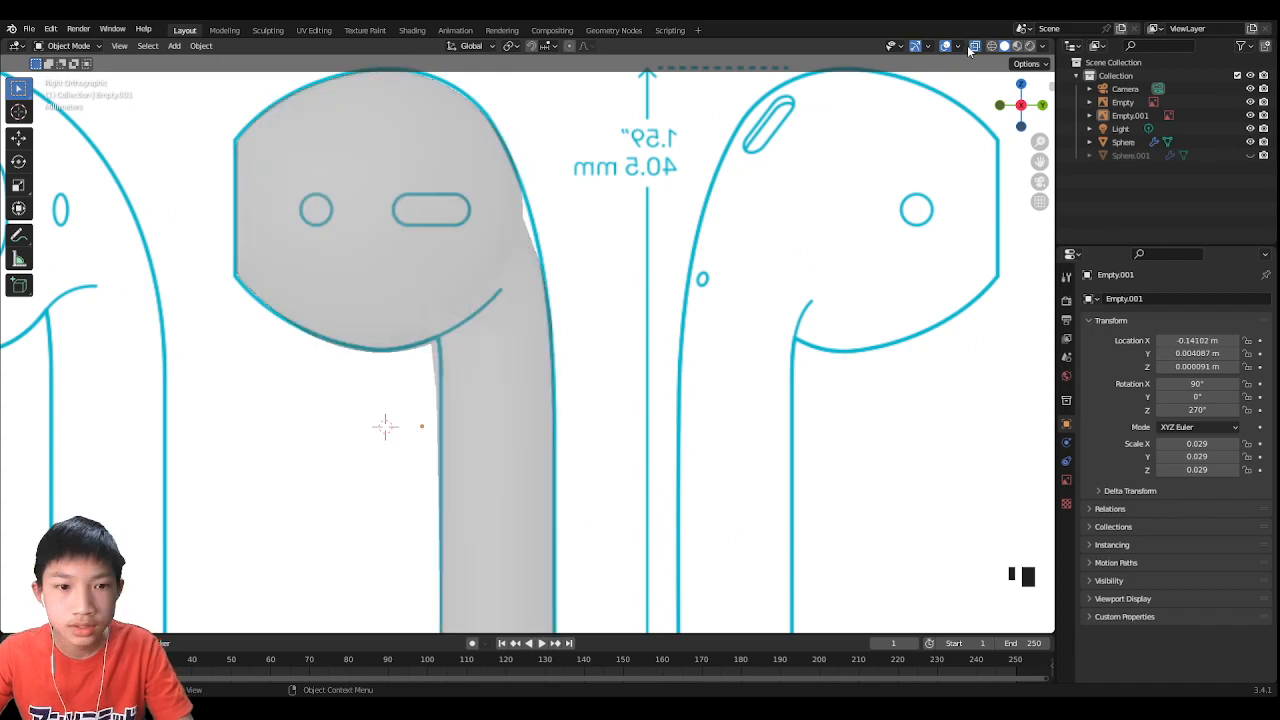
scroll(223, 300, "up", 3)
middle_click_drag(260, 256, 471, 390, "shift")
left_click(471, 390)
scroll(476, 382, "down", 3)
key("Tab")
scroll(476, 388, "up", 2)
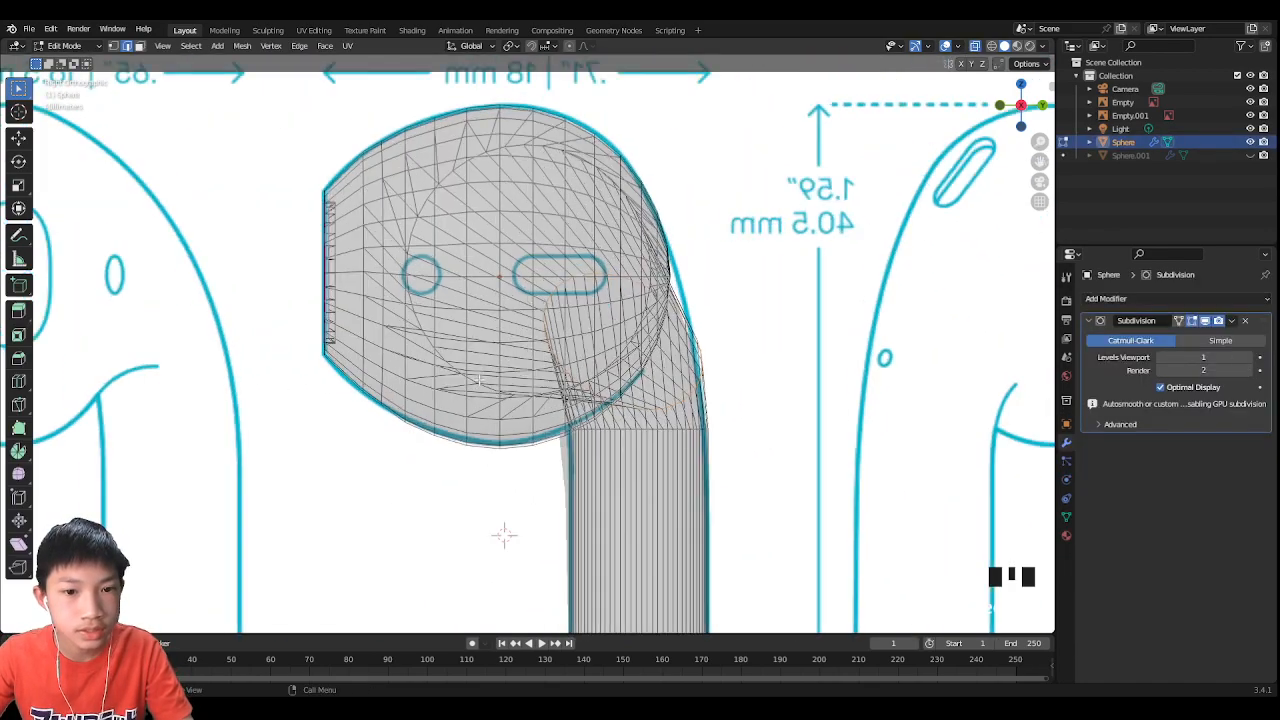
middle_click_drag(725, 196, 721, 270, "shift")
Step: Turn off X-ray display, switch to face selection and select a face near the middle of the head in the right orthographic view
scroll(744, 234, "down", 2)
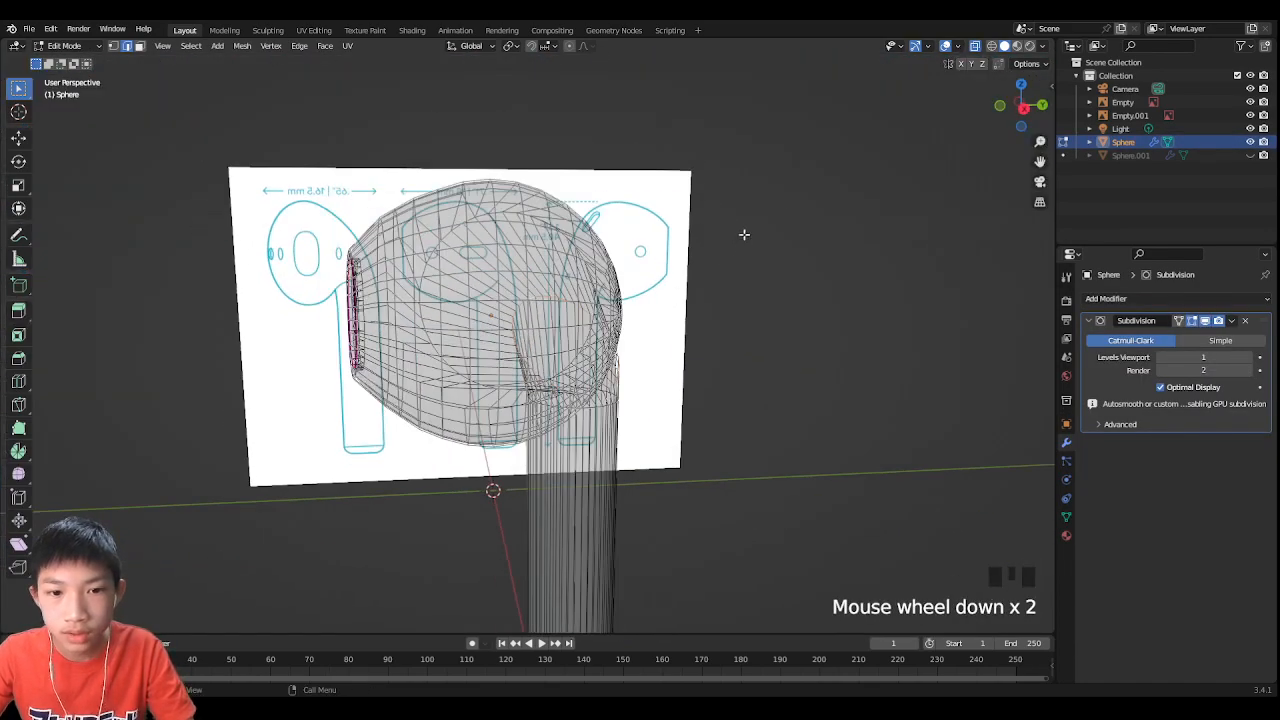
left_click(982, 45)
left_click(975, 46)
left_click(800, 233)
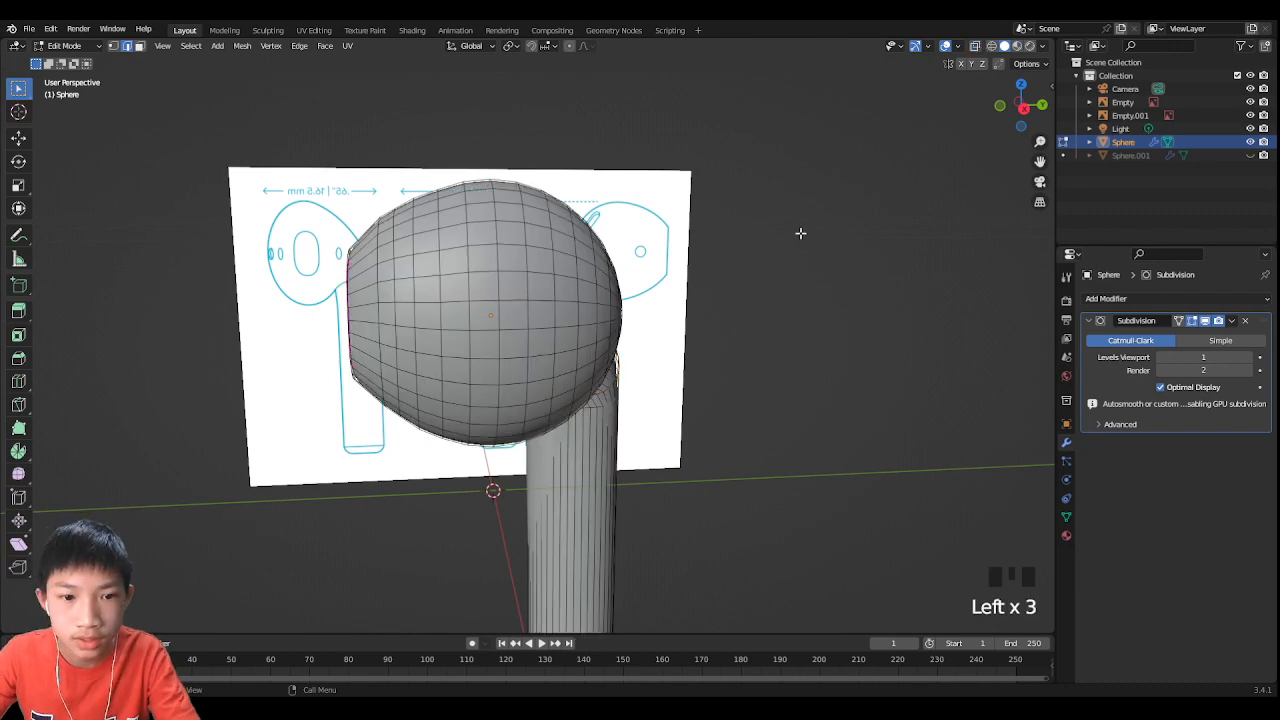
left_click(514, 302)
left_click(514, 305)
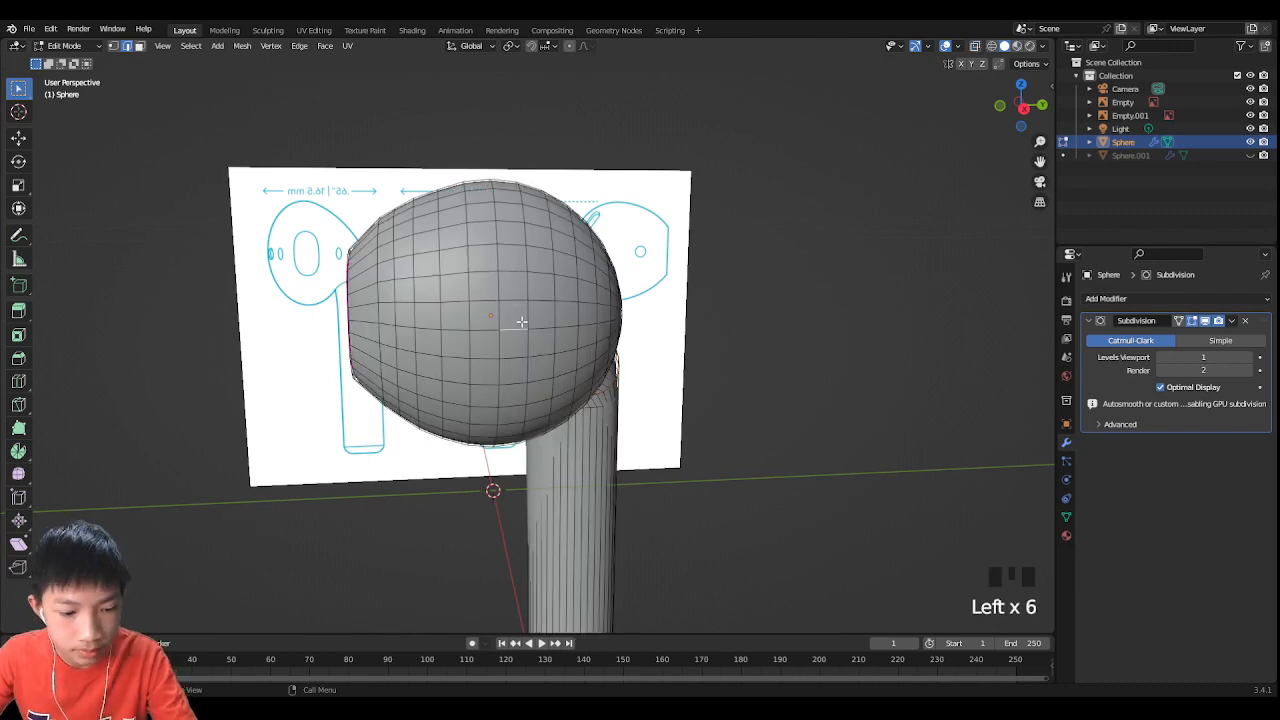
key("3")
left_click(514, 311)
left_click(514, 311)
middle_click_drag(514, 311, 688, 328)
middle_click_drag(572, 354, 320, 350)
left_click(1019, 109)
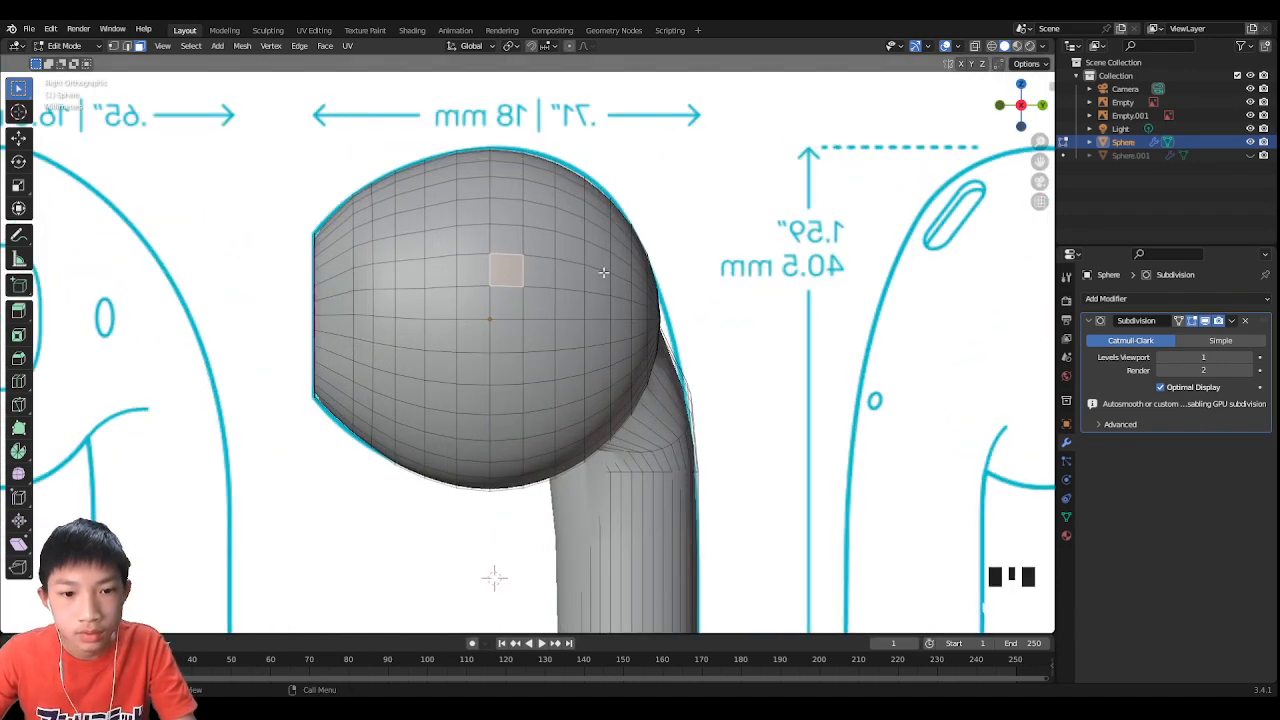
left_click(520, 295)
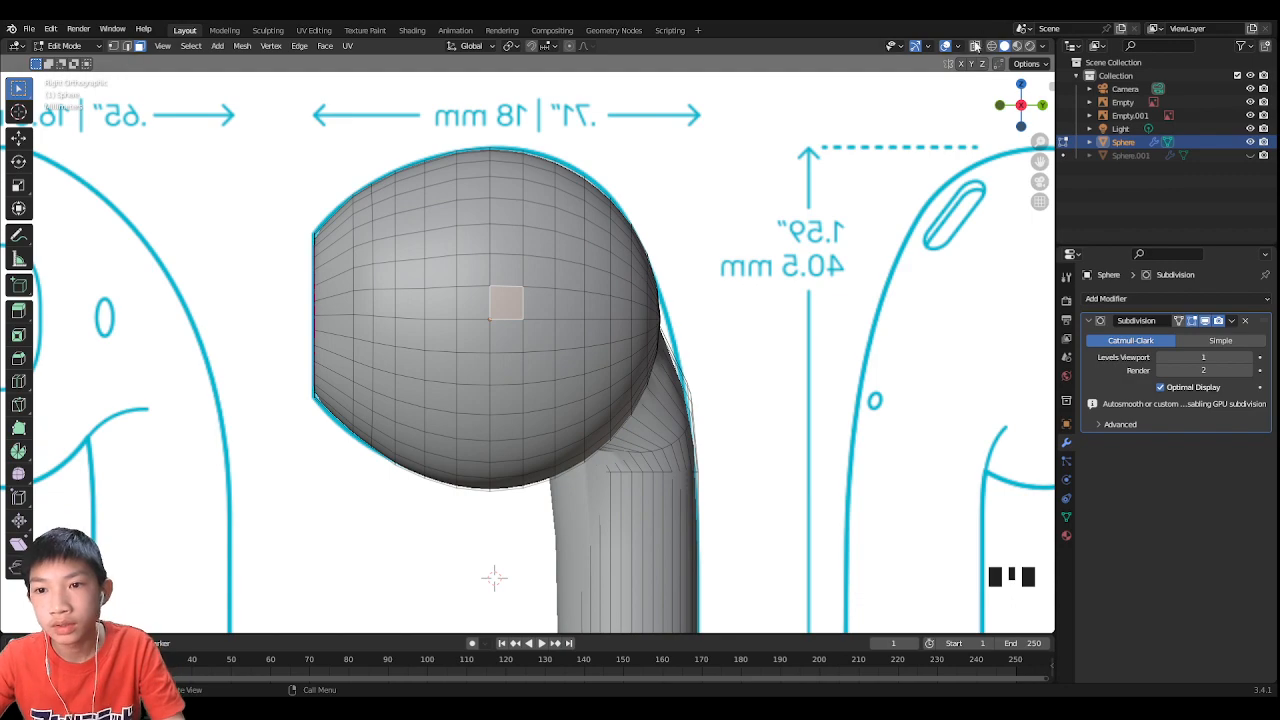
Step: With X-ray display on, select the two-by-four block of faces around the drawing's rounded slot and inset it about 0.0008 m
key("alt+z")
scroll(570, 248, "up", 6)
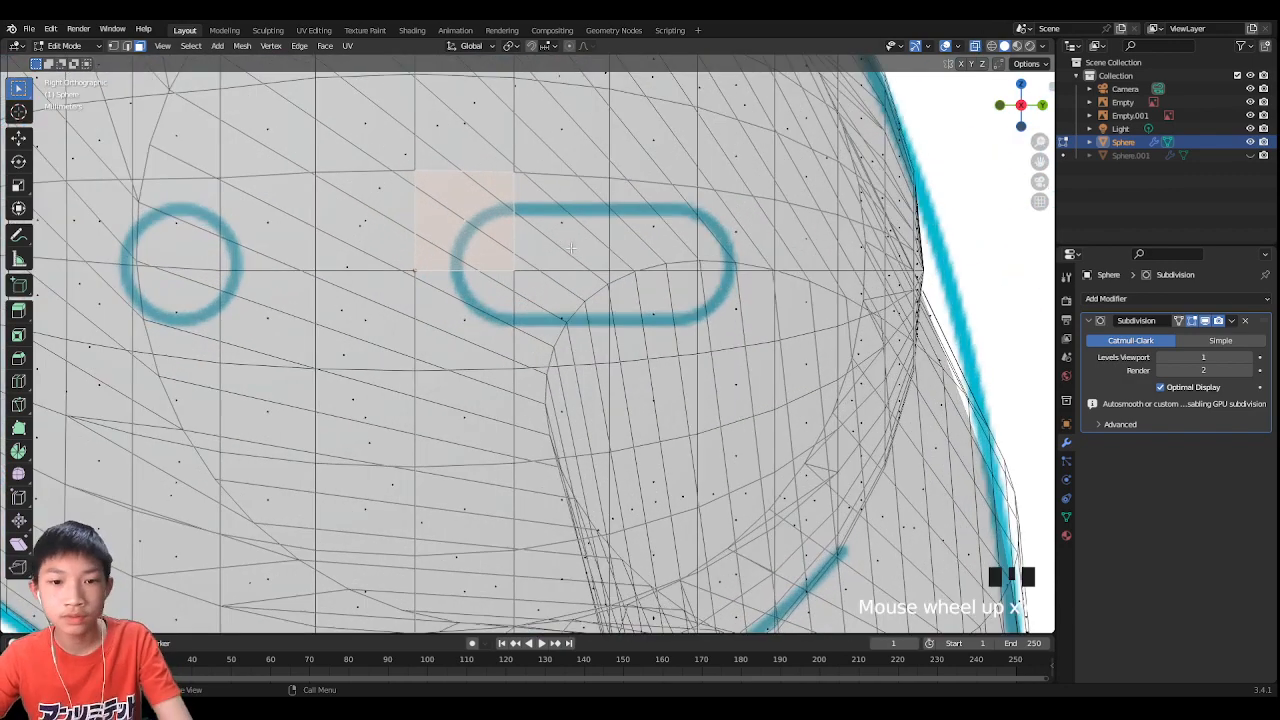
right_click(560, 216)
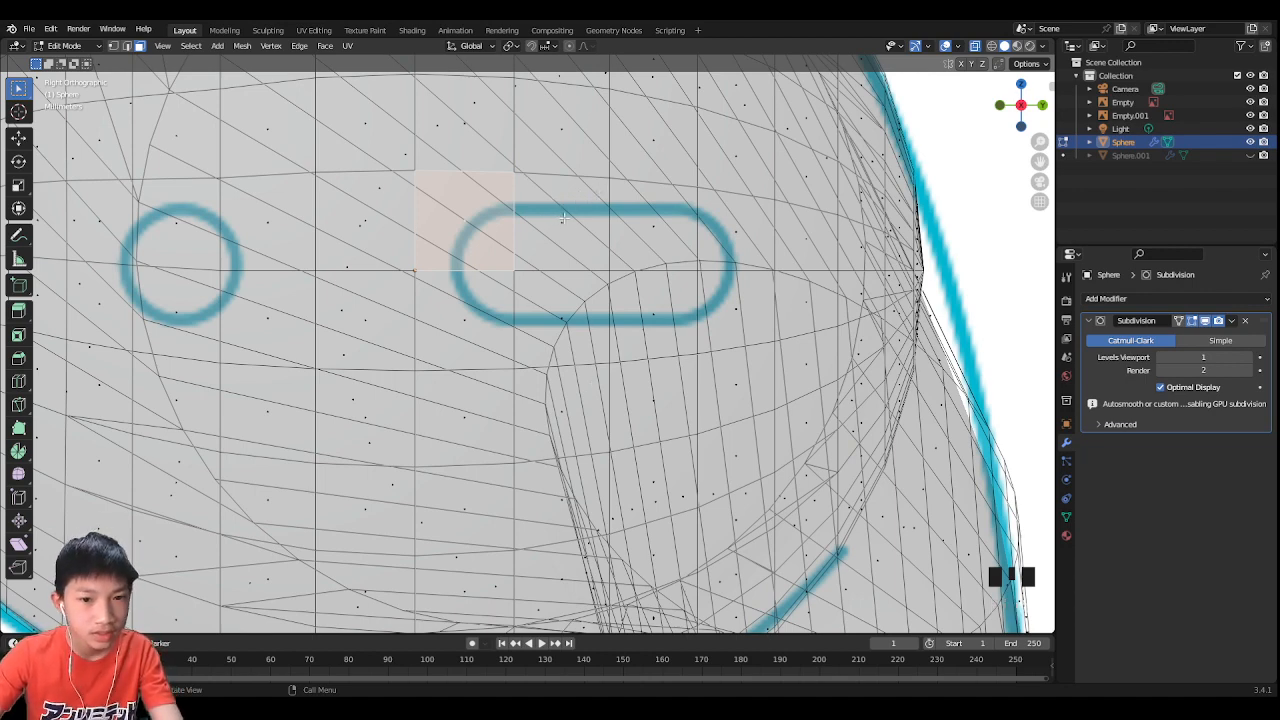
left_click(564, 217)
left_click(460, 224)
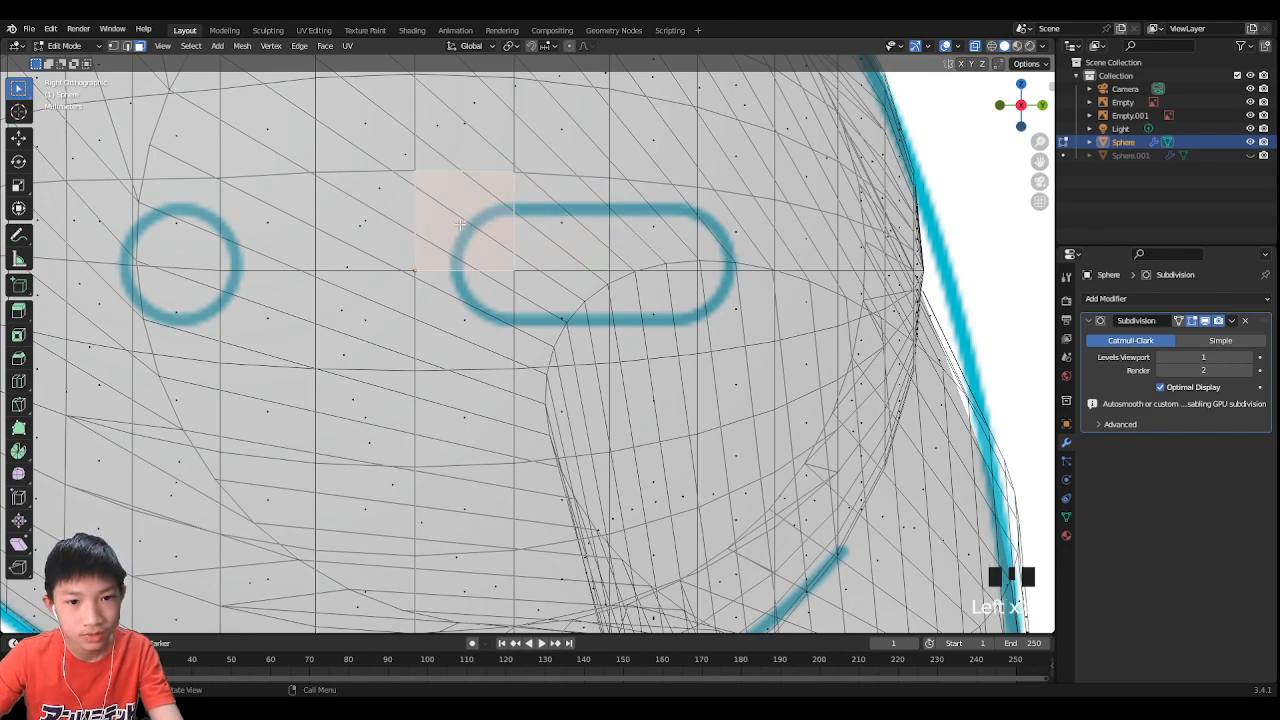
left_click(565, 220)
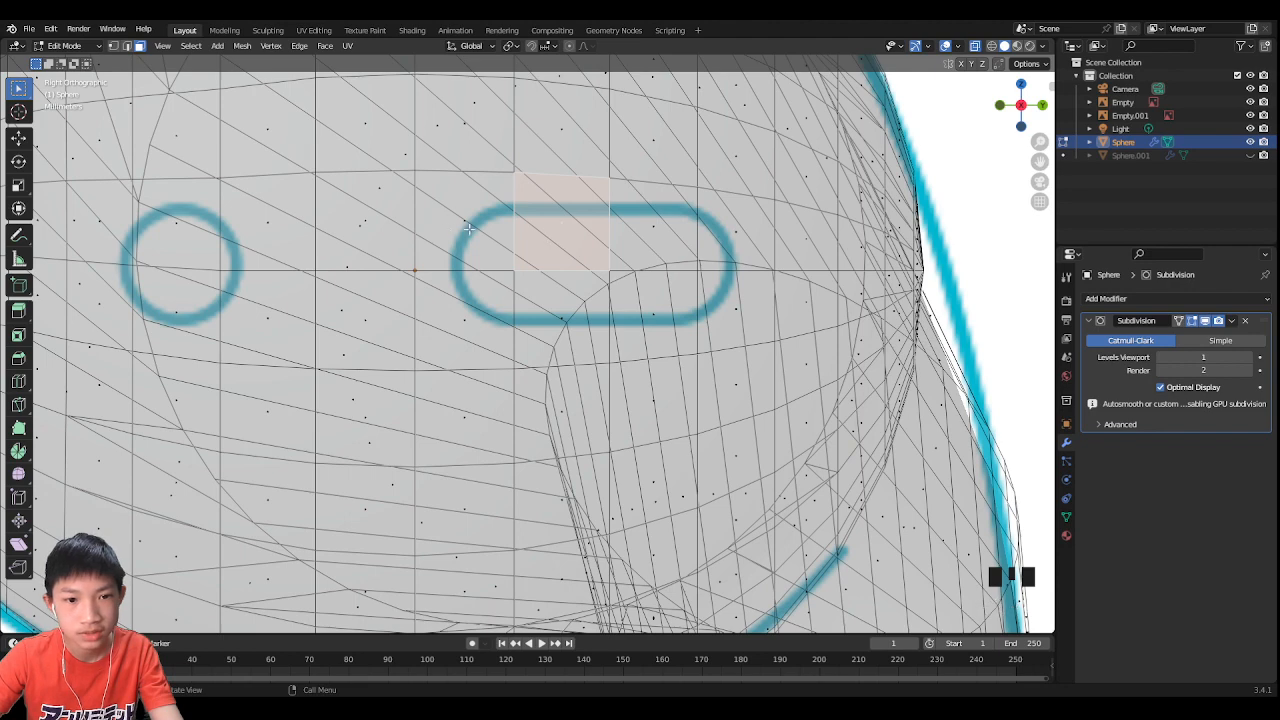
left_click(498, 222)
left_click(582, 228, "shift")
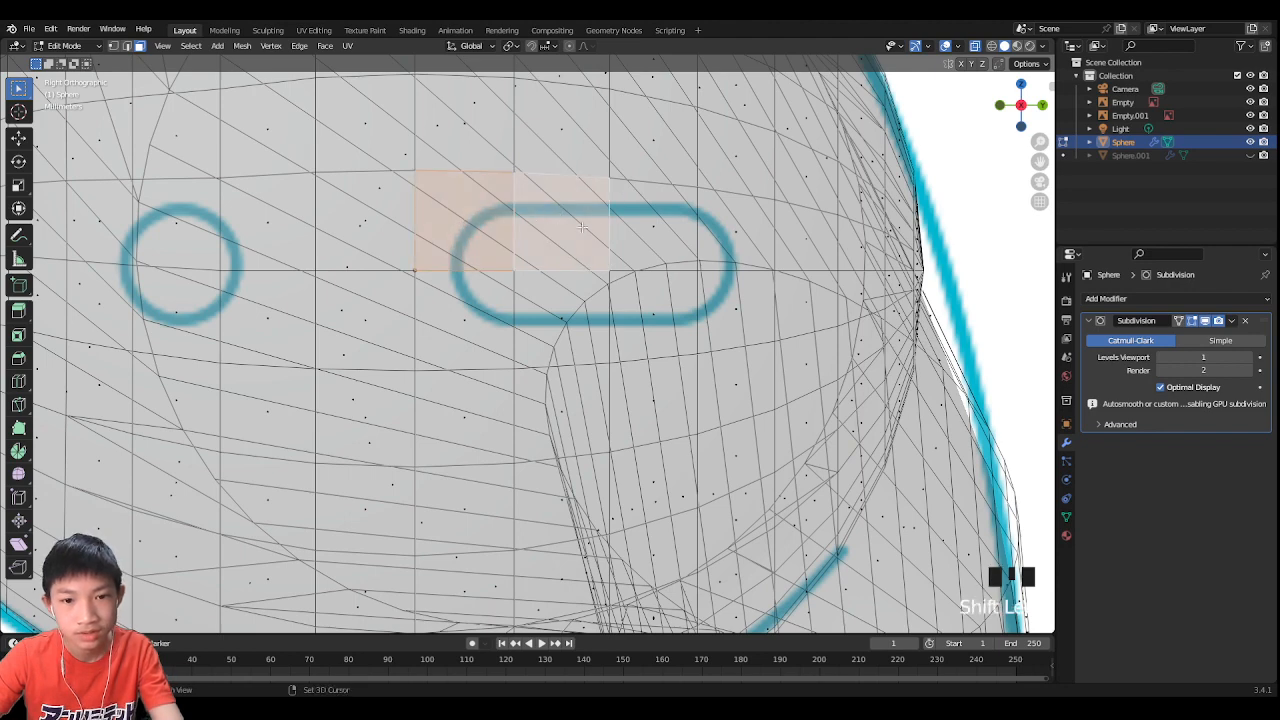
left_click(660, 226, "shift")
left_click(747, 235, "shift")
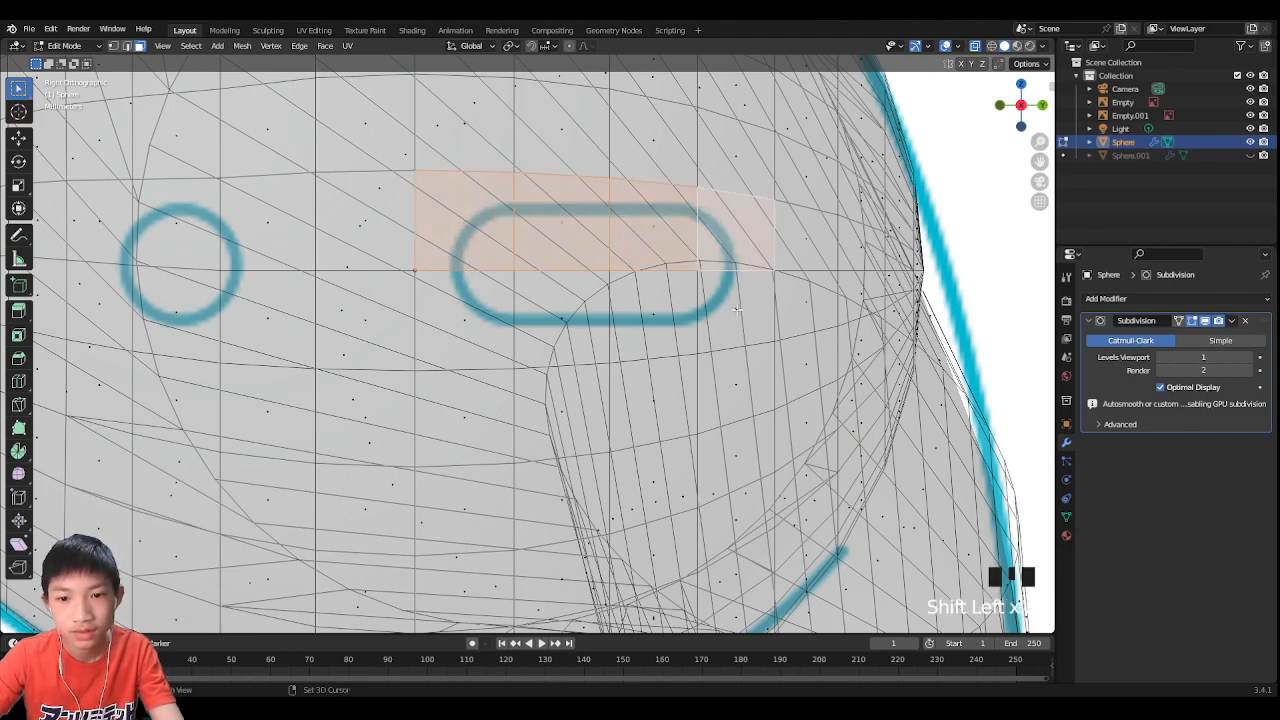
left_click(737, 310, "shift")
left_click(655, 316, "shift")
left_click(544, 313, "shift")
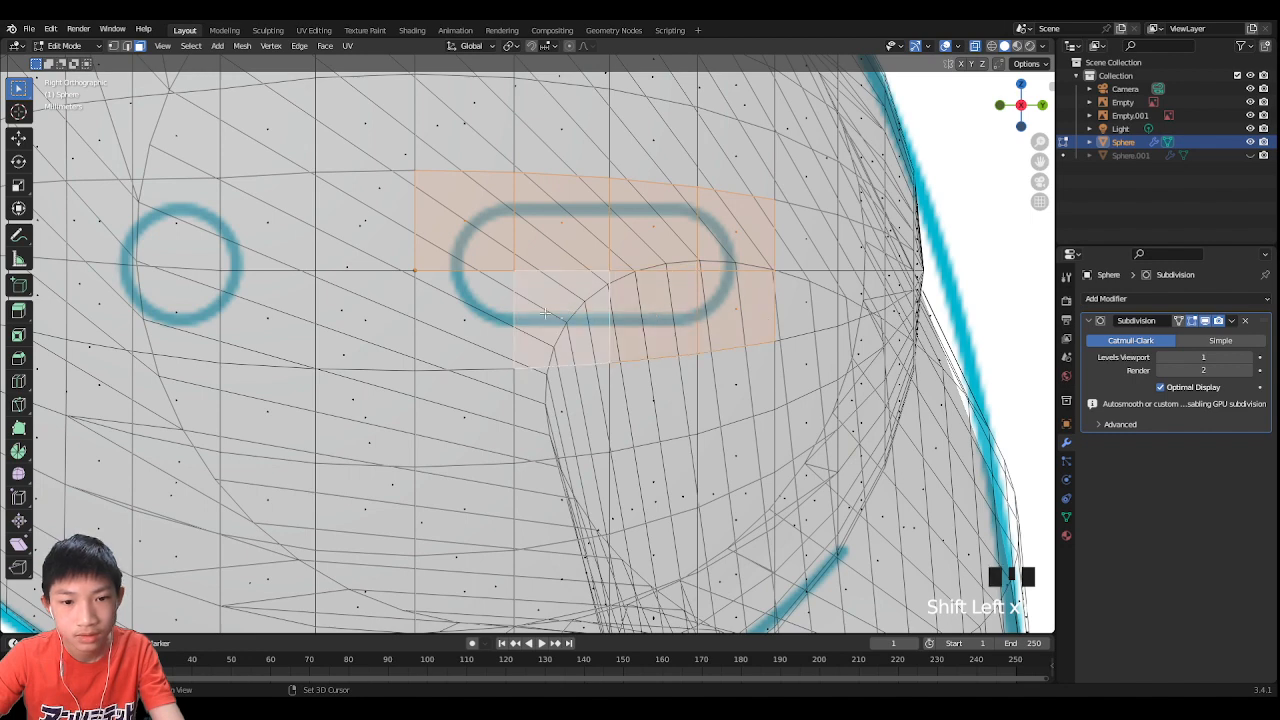
left_click(460, 323, "shift")
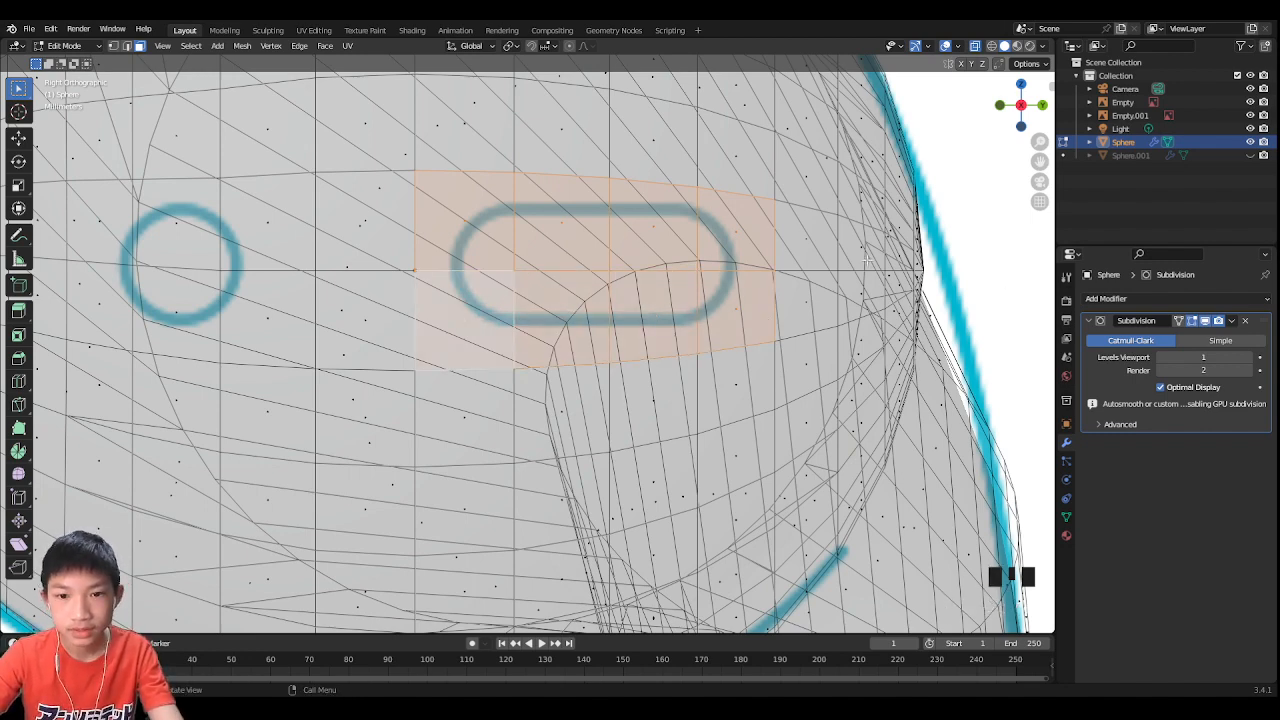
key("i")
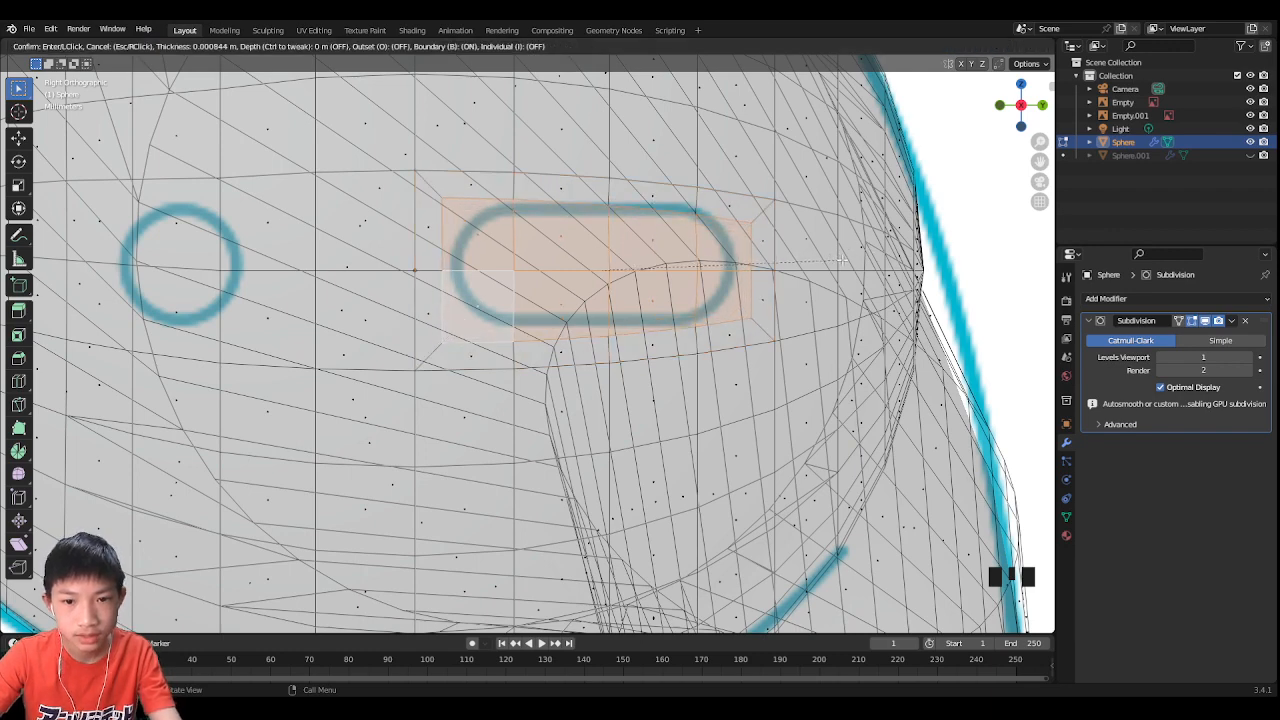
left_click(843, 258)
Step: Flatten the inset's upper row of edges along Z, shorten it and move it onto the slot outline's upper line
left_click(490, 193)
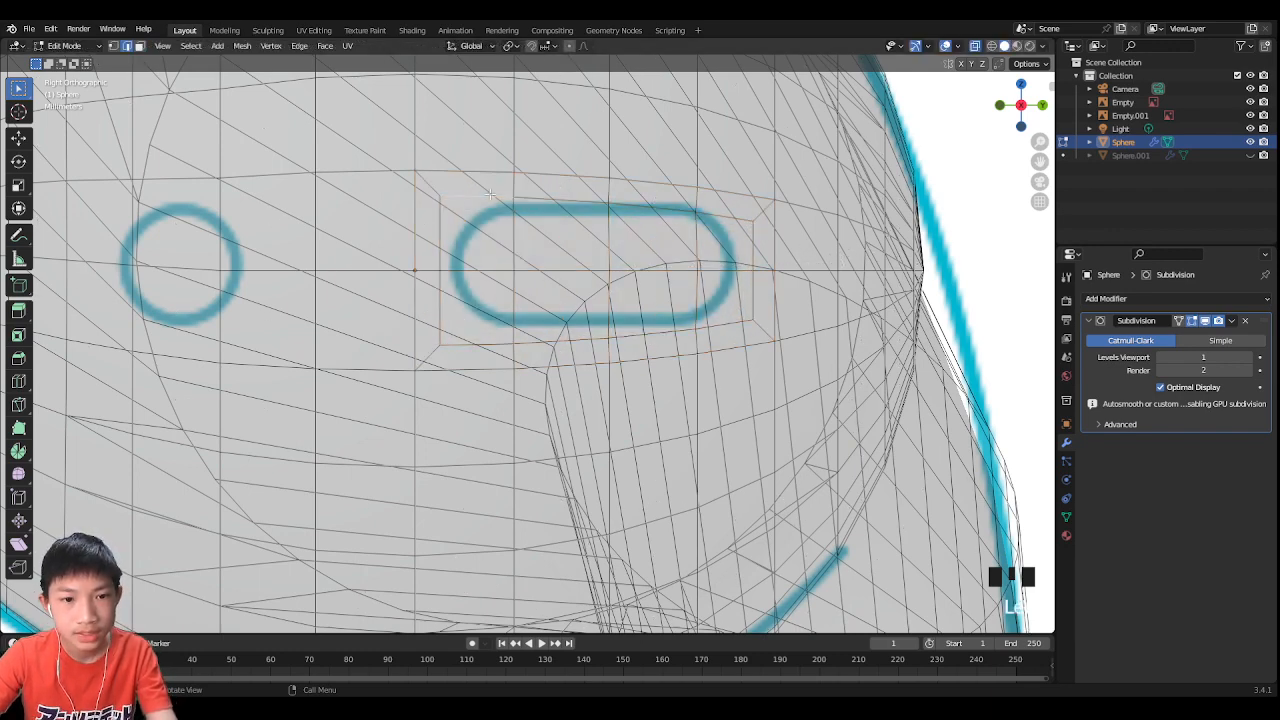
left_click(543, 199, "shift")
scroll(600, 251, "up", 1)
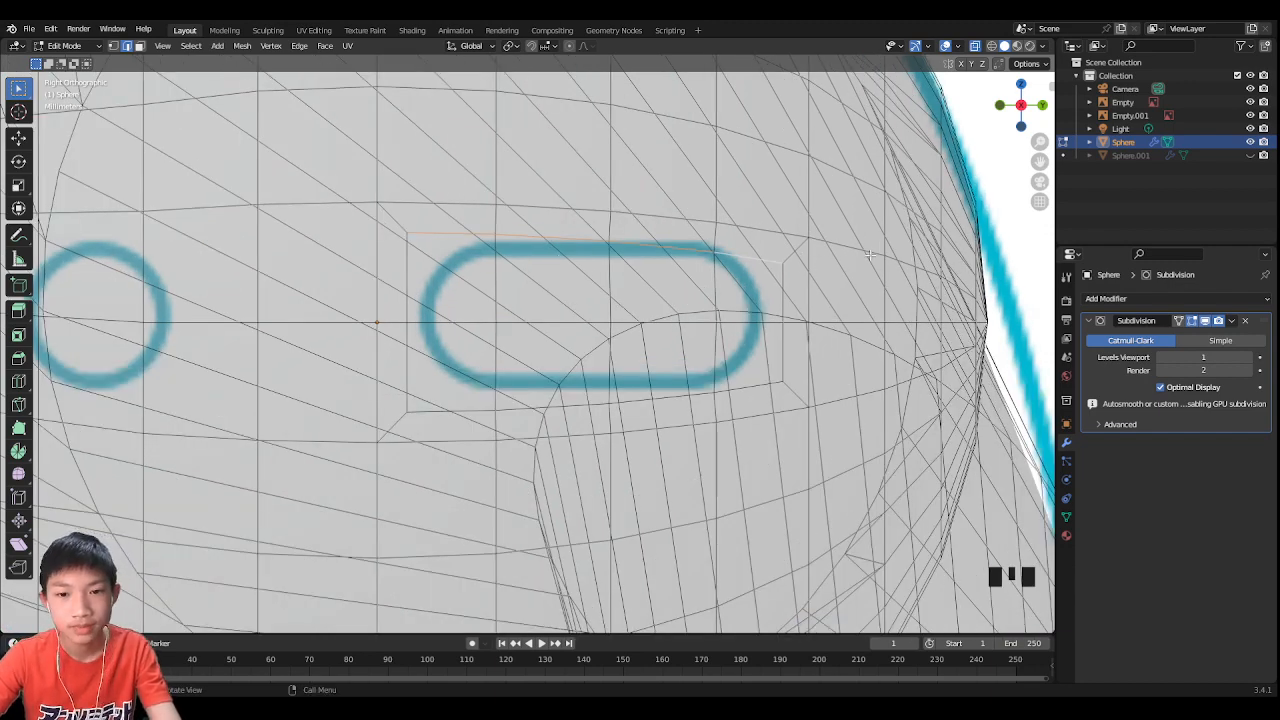
key("s")
key("z")
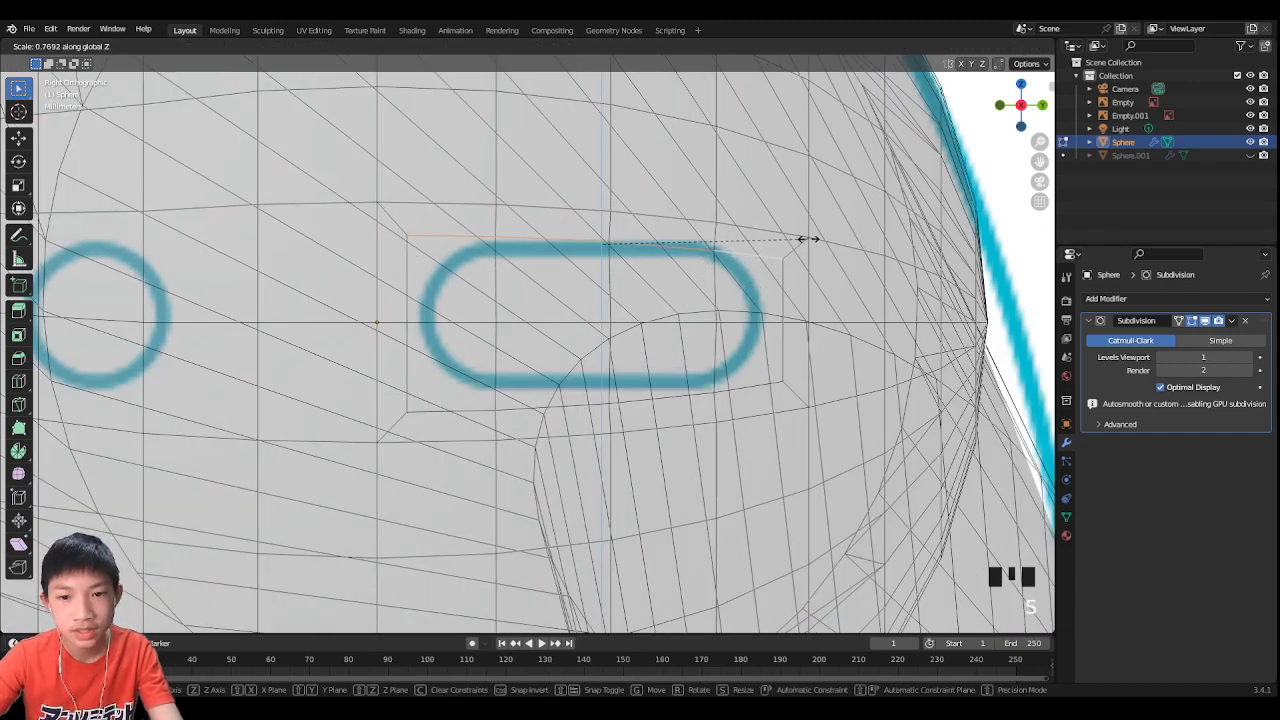
key("Escape")
key("s")
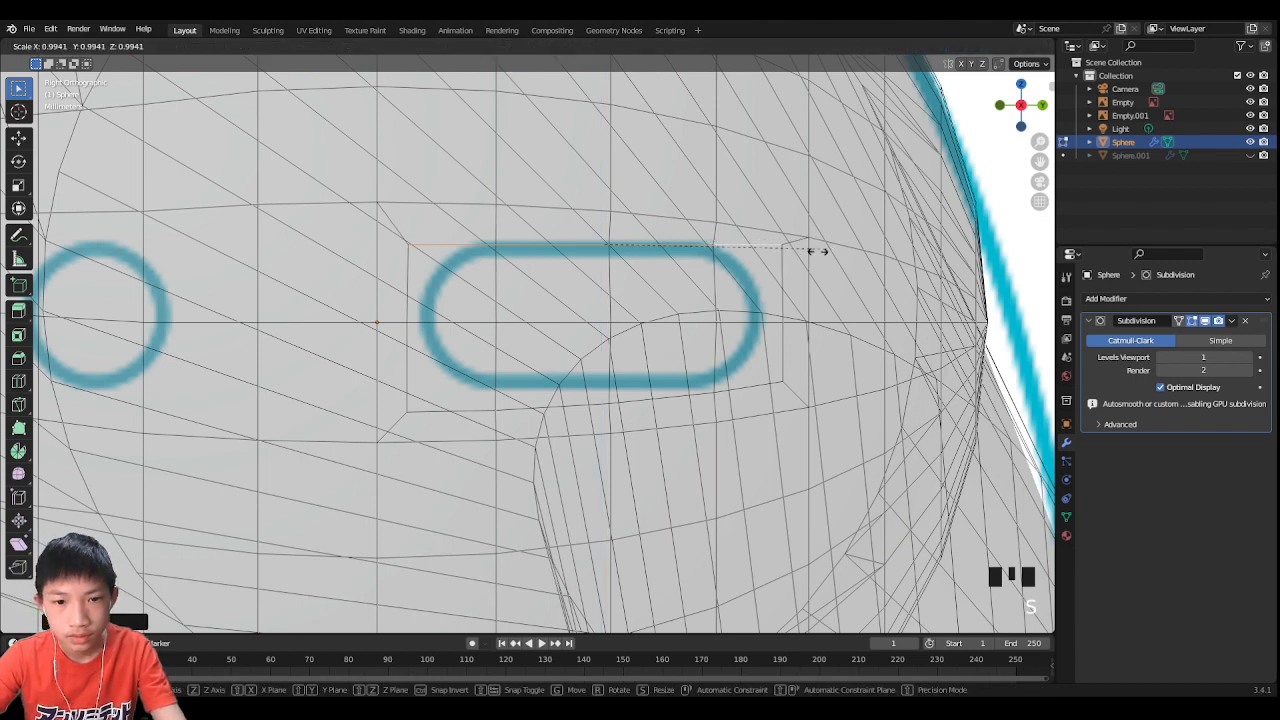
key("Escape")
key("g")
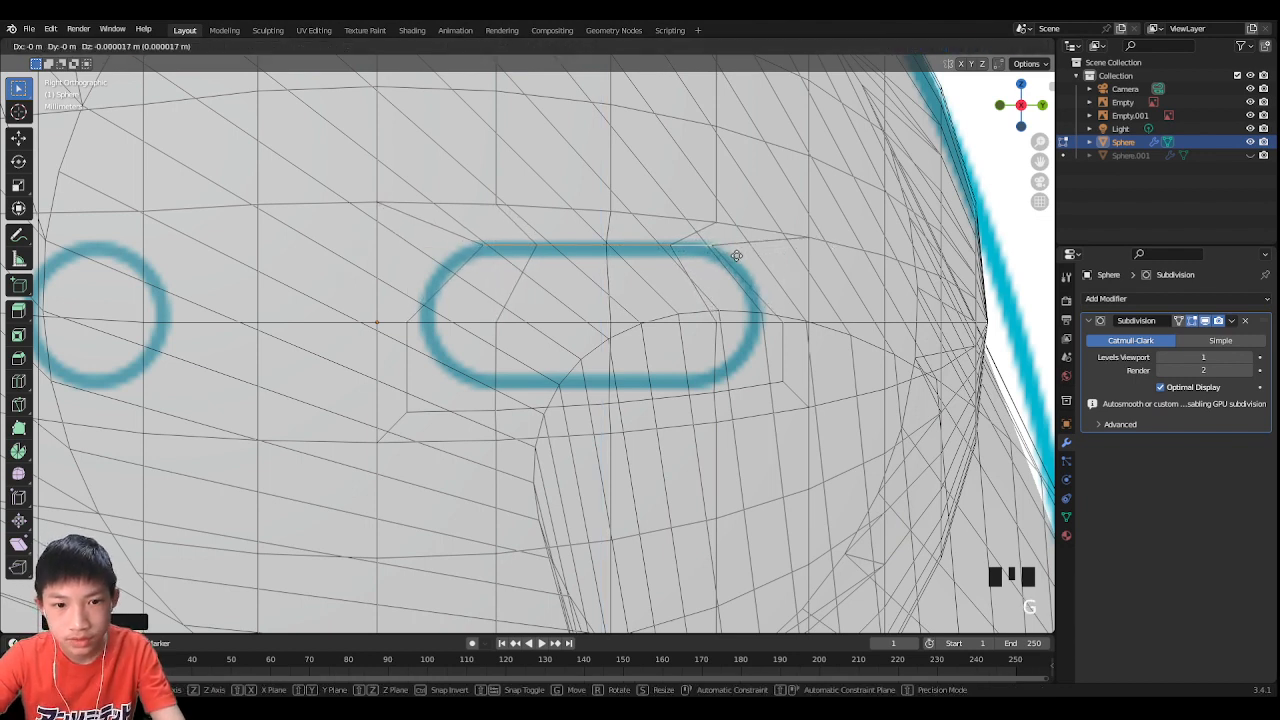
left_click(734, 259)
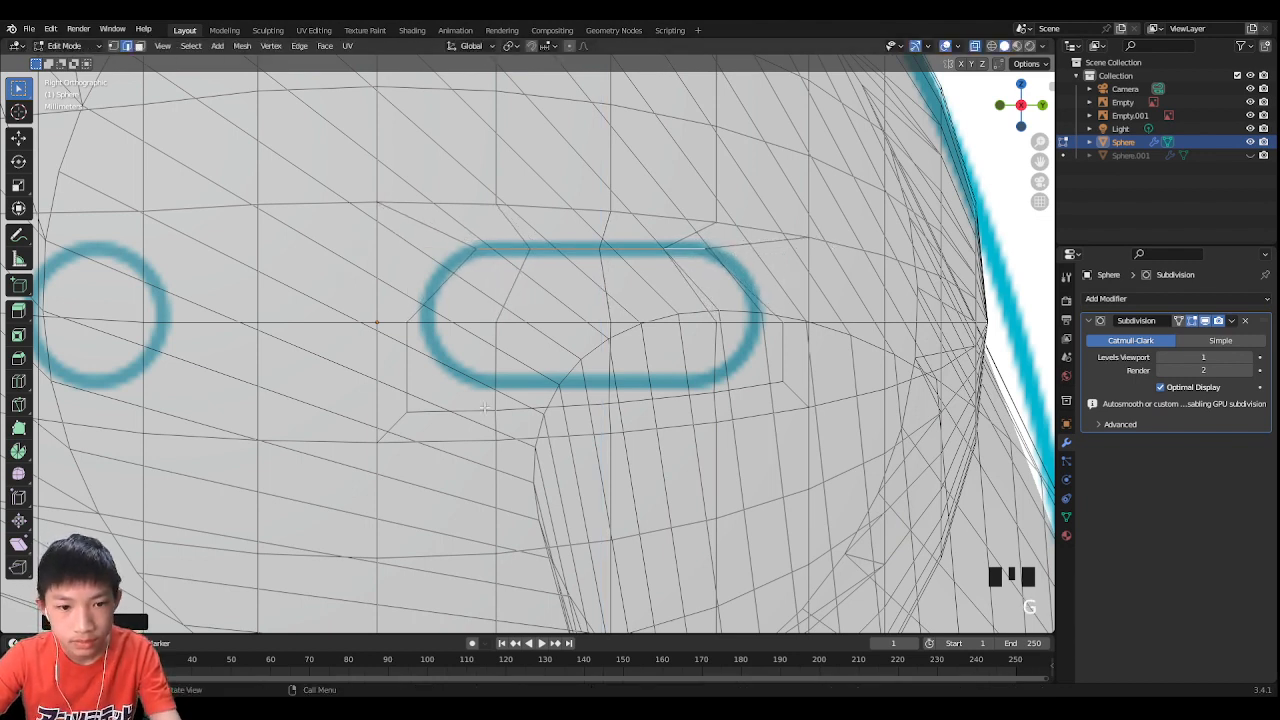
Step: Flatten the inset's lower row of edges along Z to scale 0, shorten it and align it with the slot outline's lower line
left_click(531, 402)
left_click(578, 402, "shift")
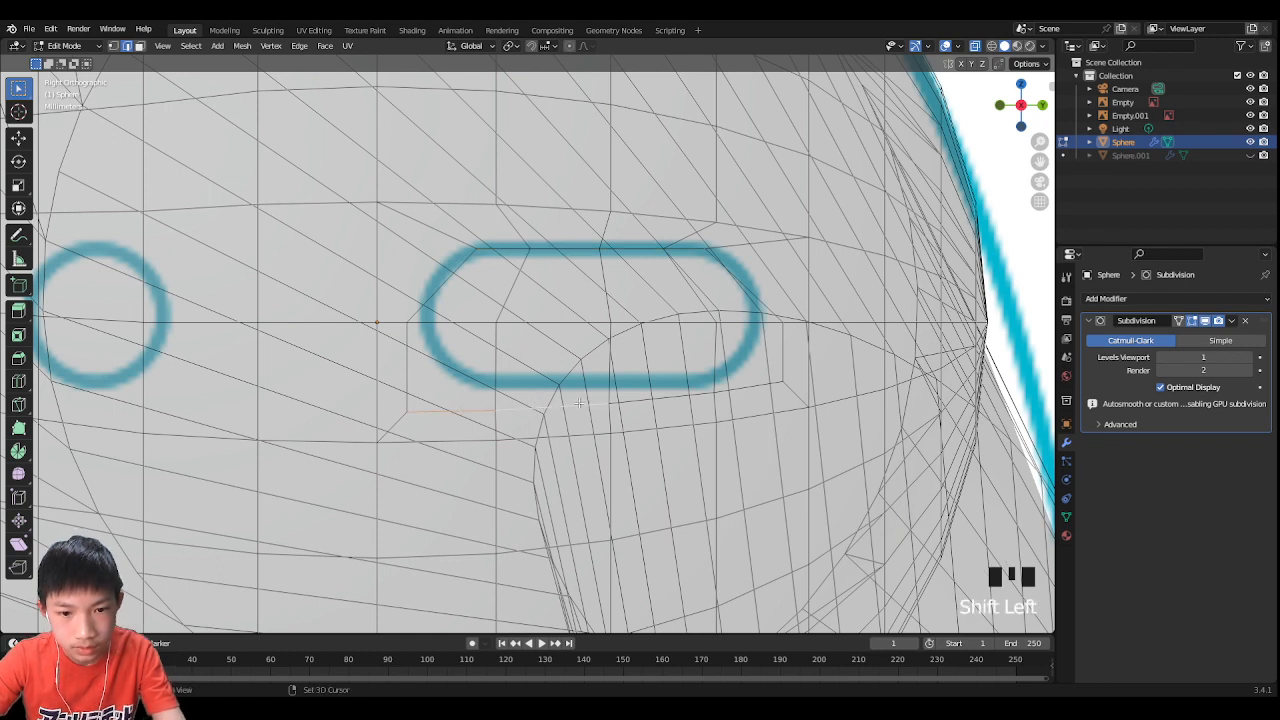
left_click(674, 396, "shift")
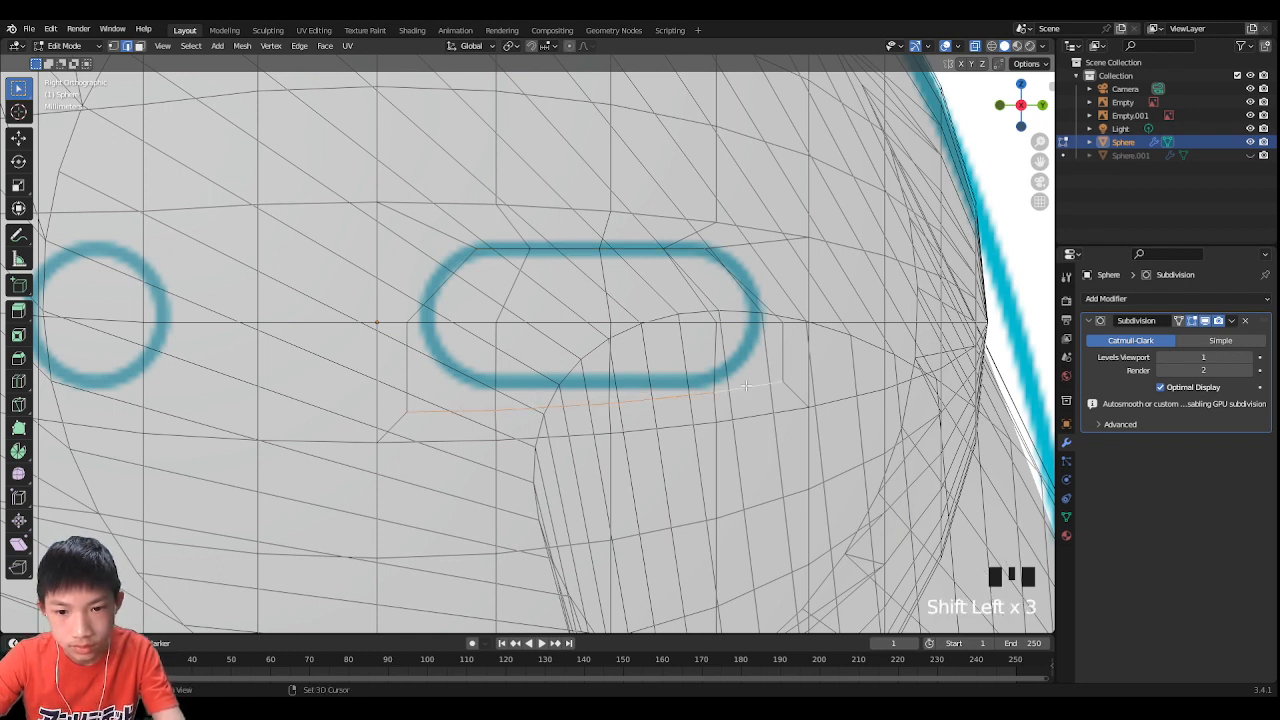
key("s")
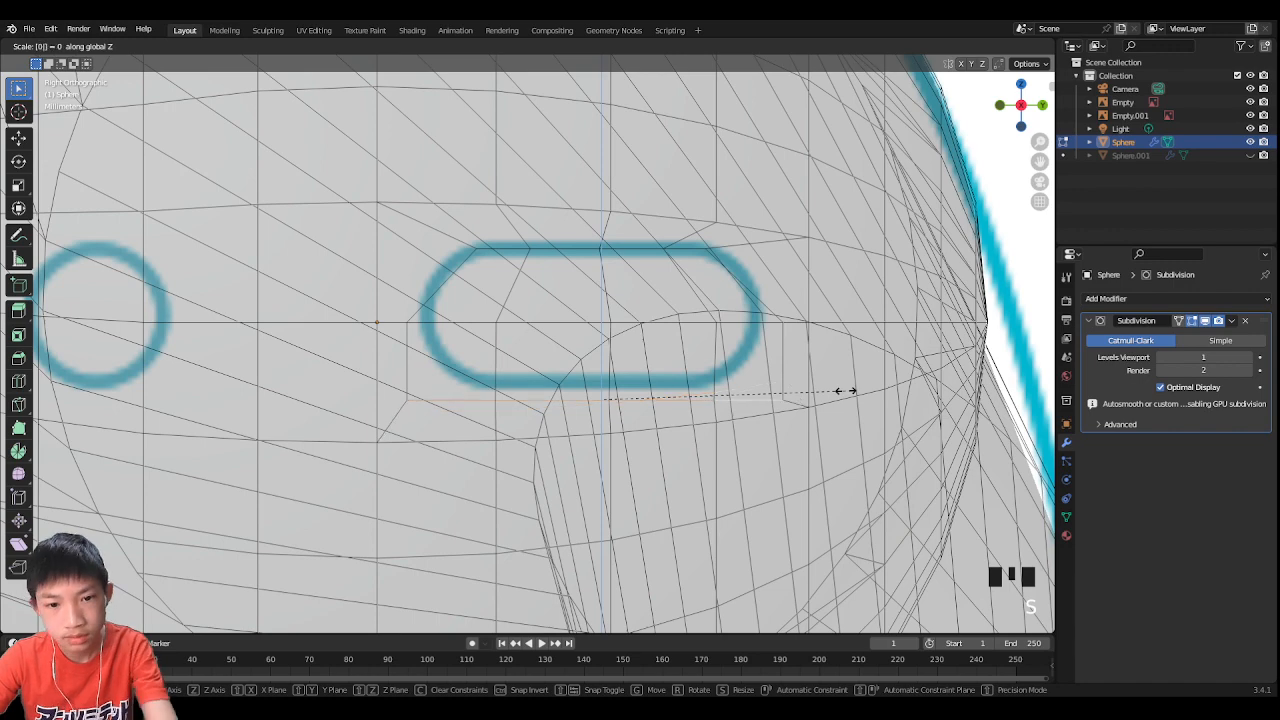
key("s")
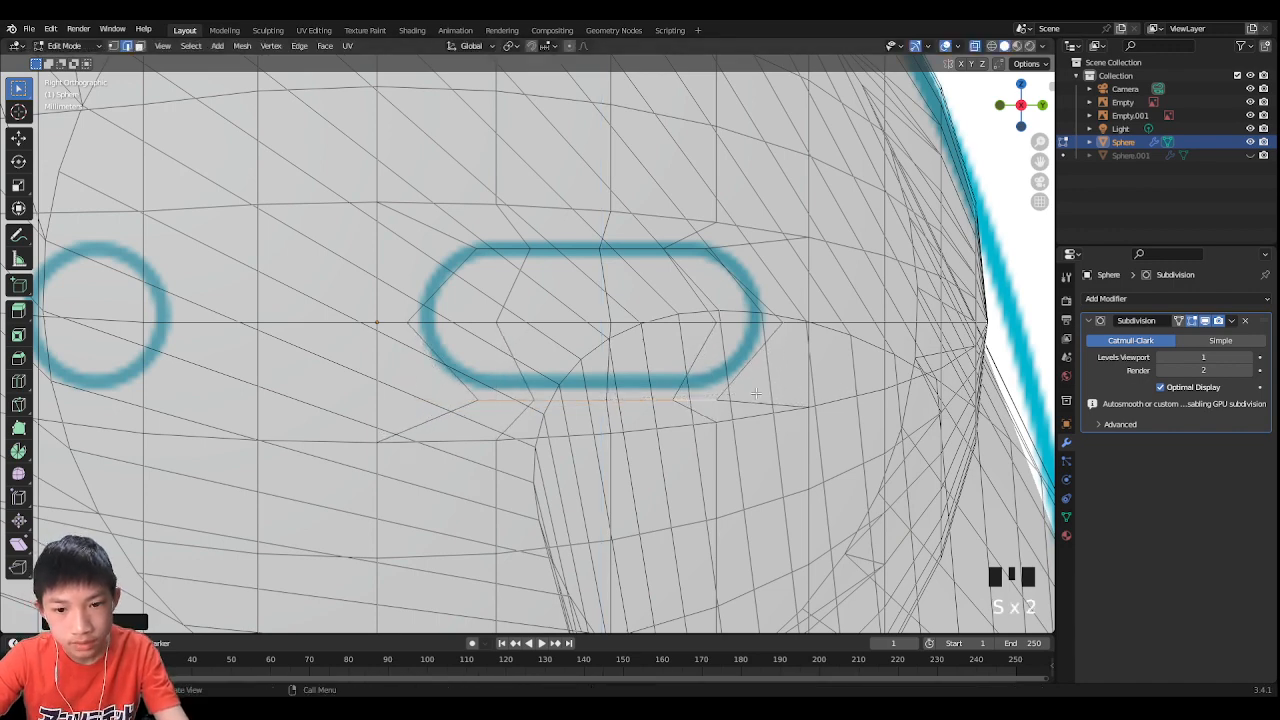
left_click(756, 373)
key("s")
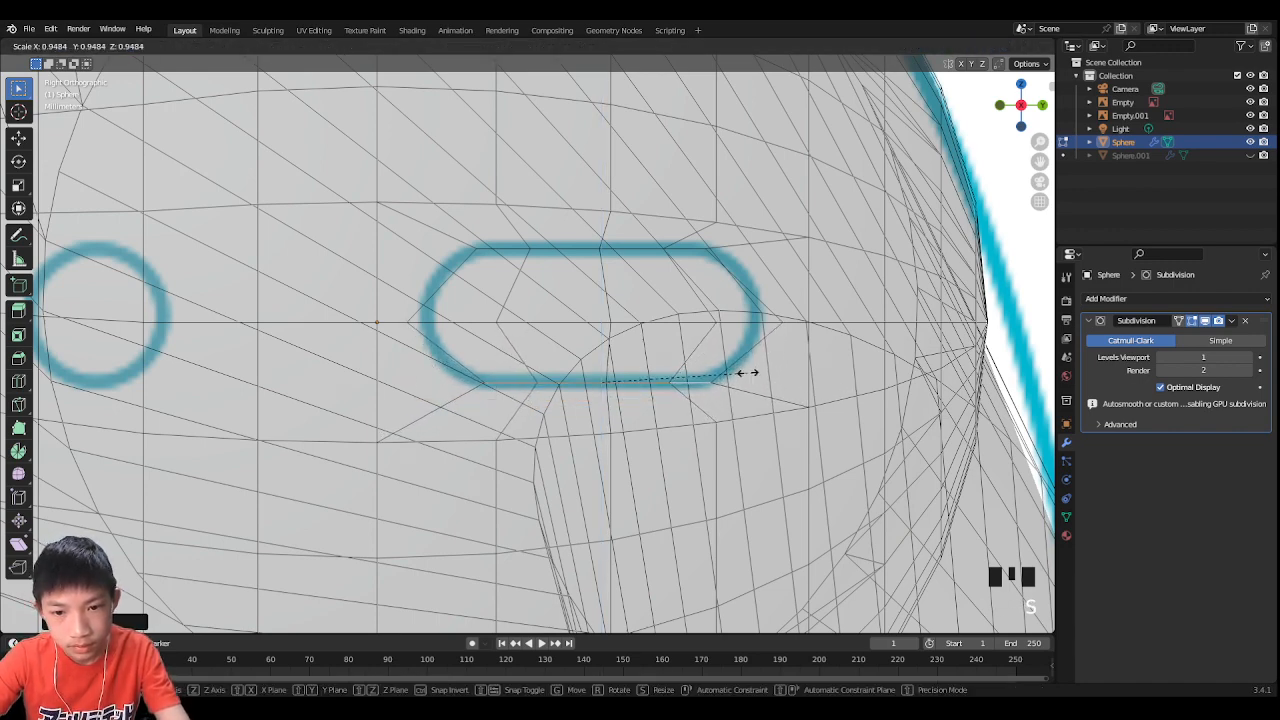
left_click(739, 371)
Step: Move the middle vertices at both ends of the inset onto the rounded ends of the slot outline
left_click(785, 333)
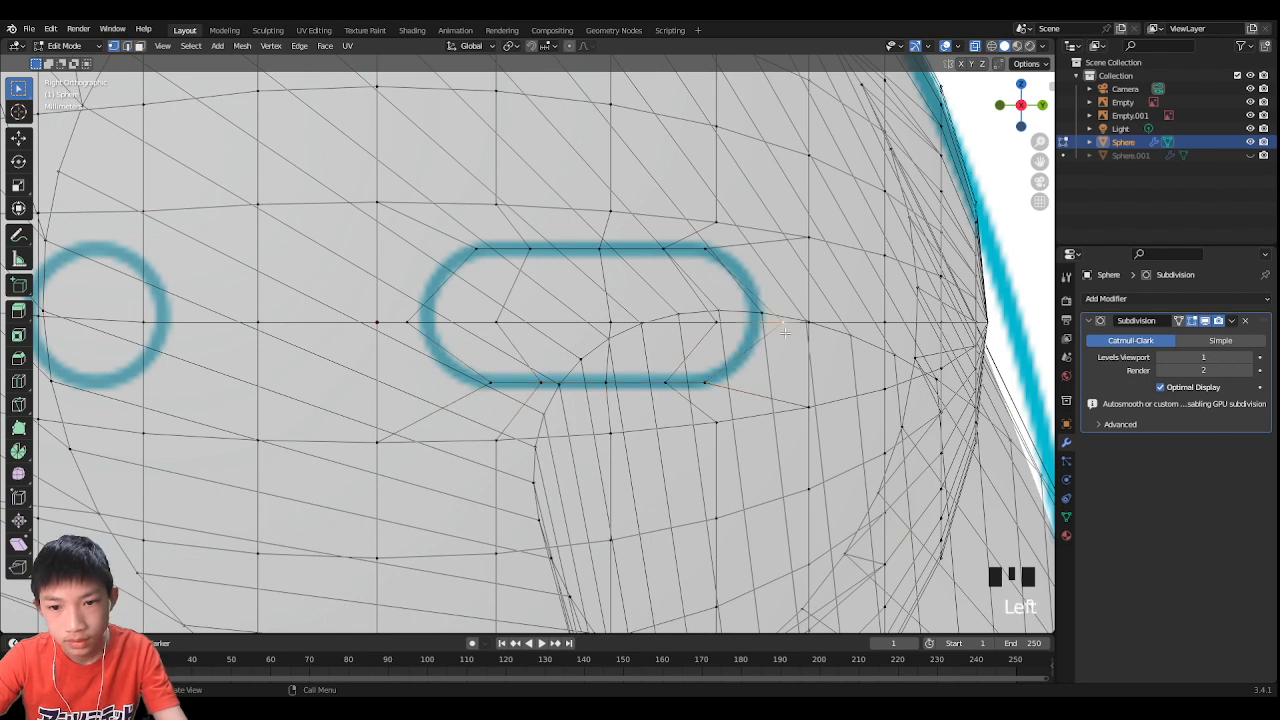
key("g")
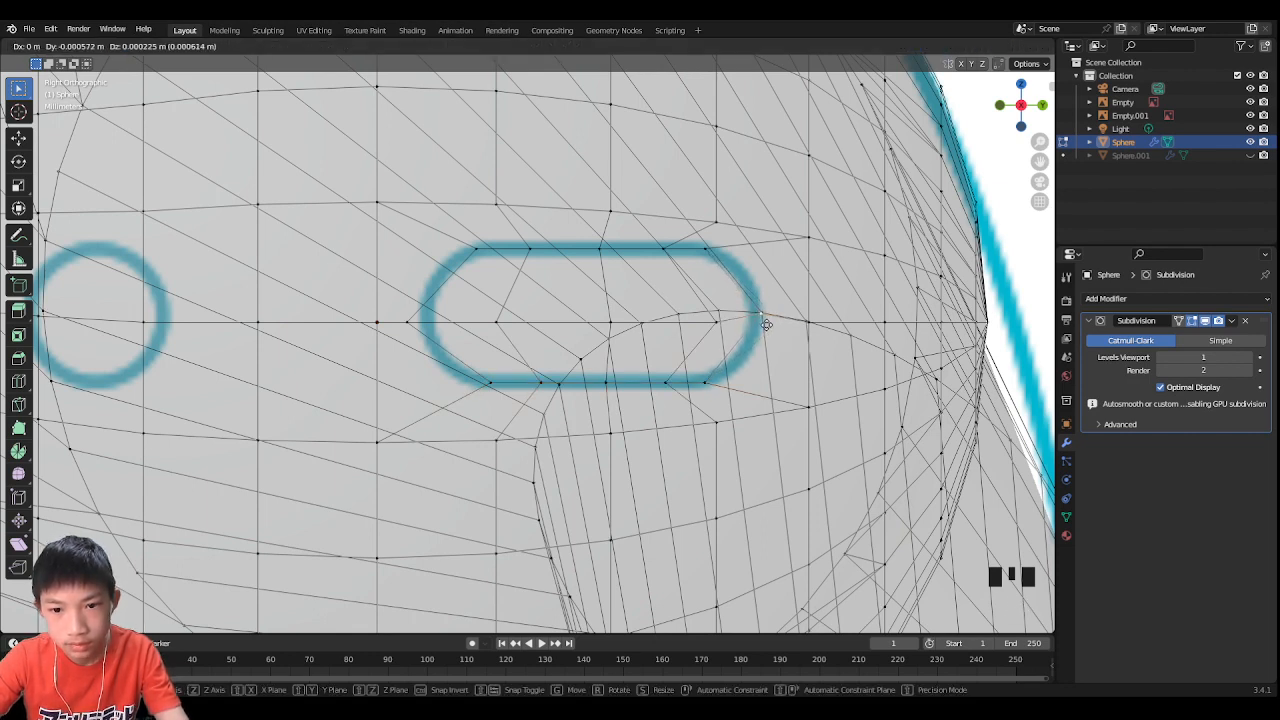
left_click(762, 324)
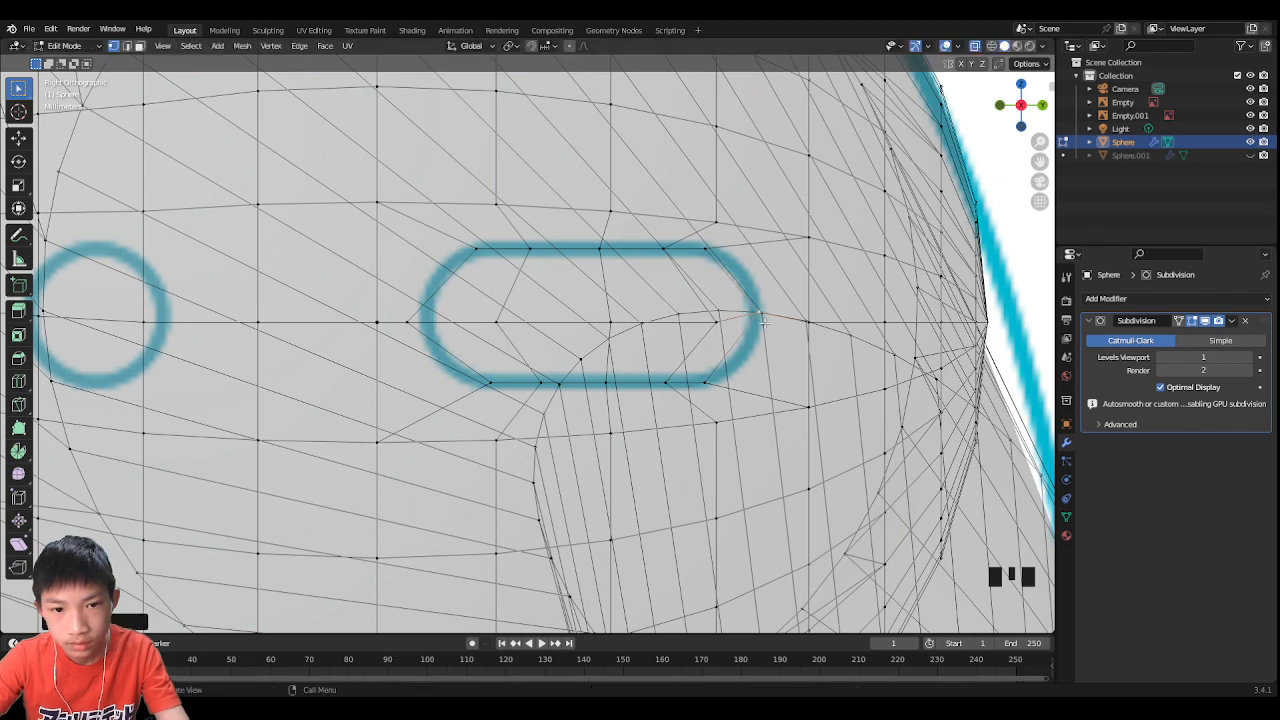
key("g")
left_click(432, 315)
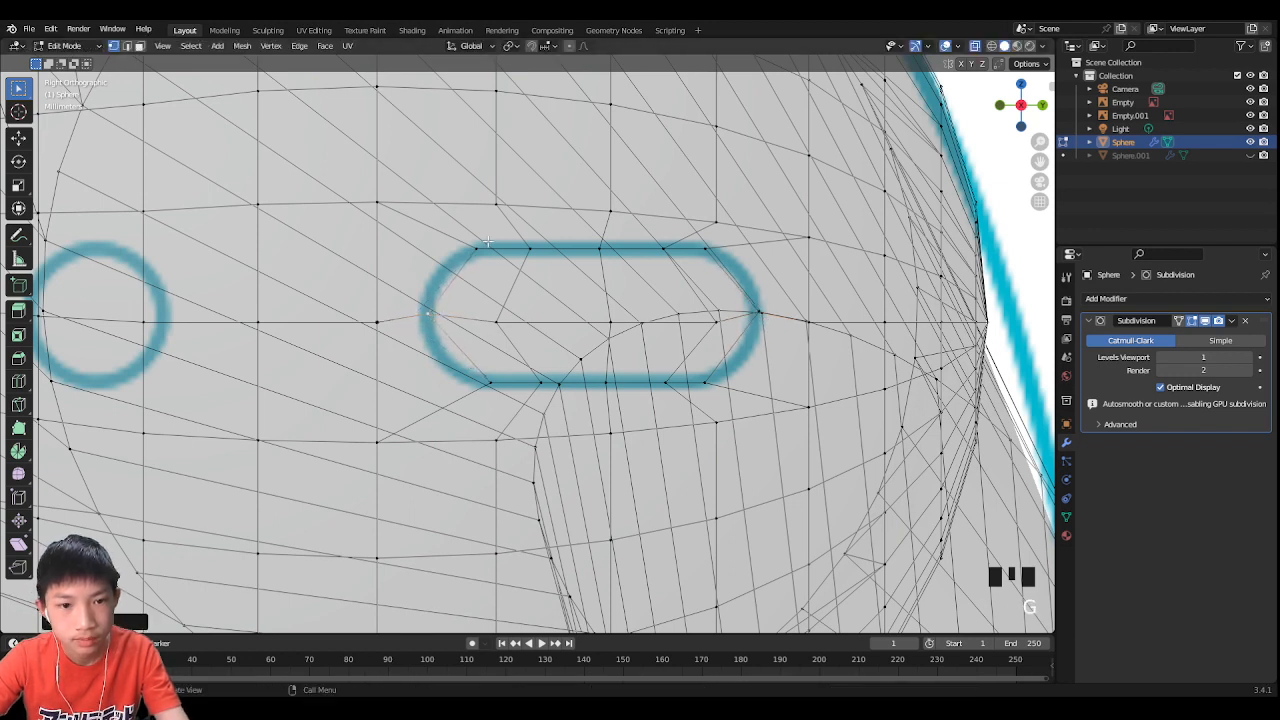
Step: Move the inset's four corner vertices onto the slot outline's curved corners
key("g")
key("g")
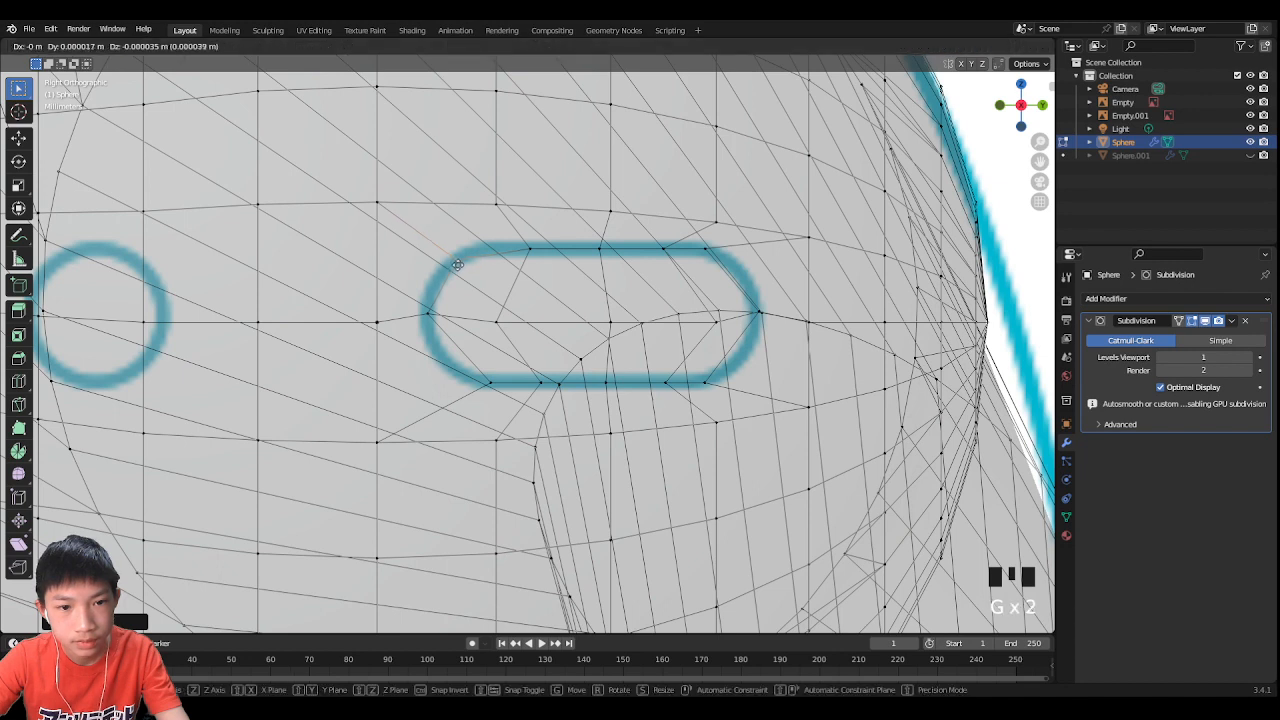
left_click(461, 264)
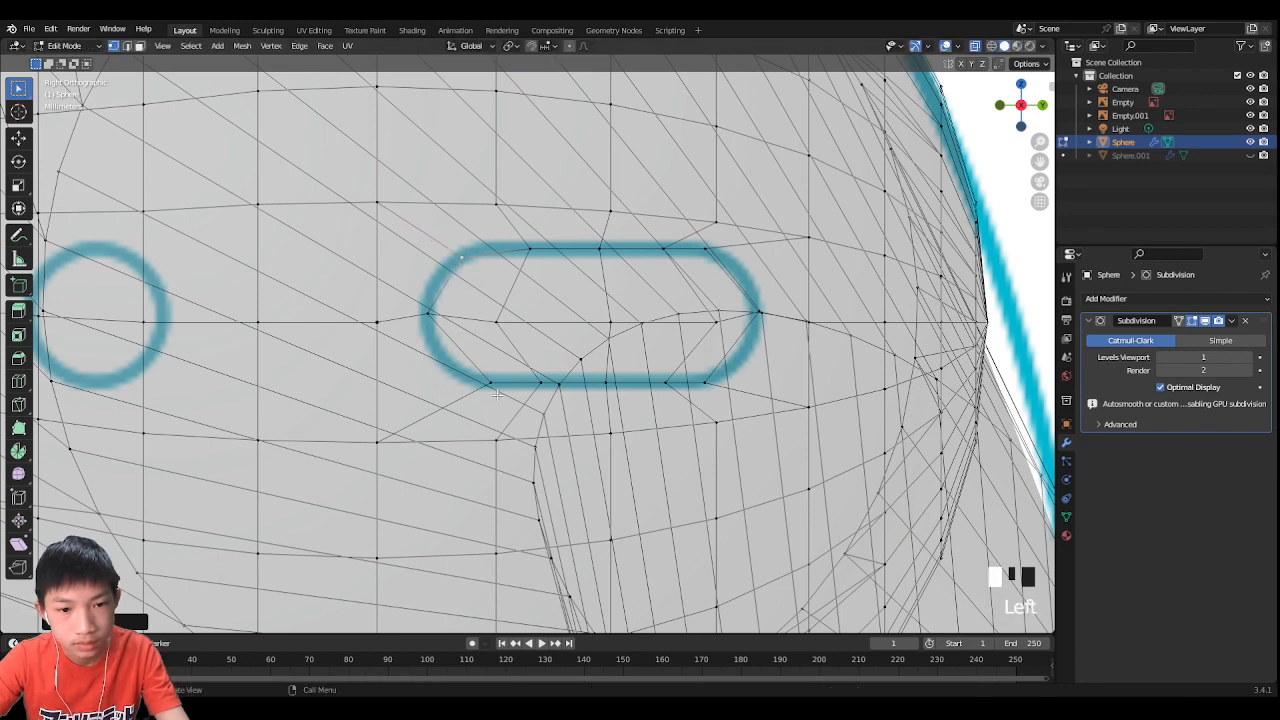
key("g")
left_click(455, 365)
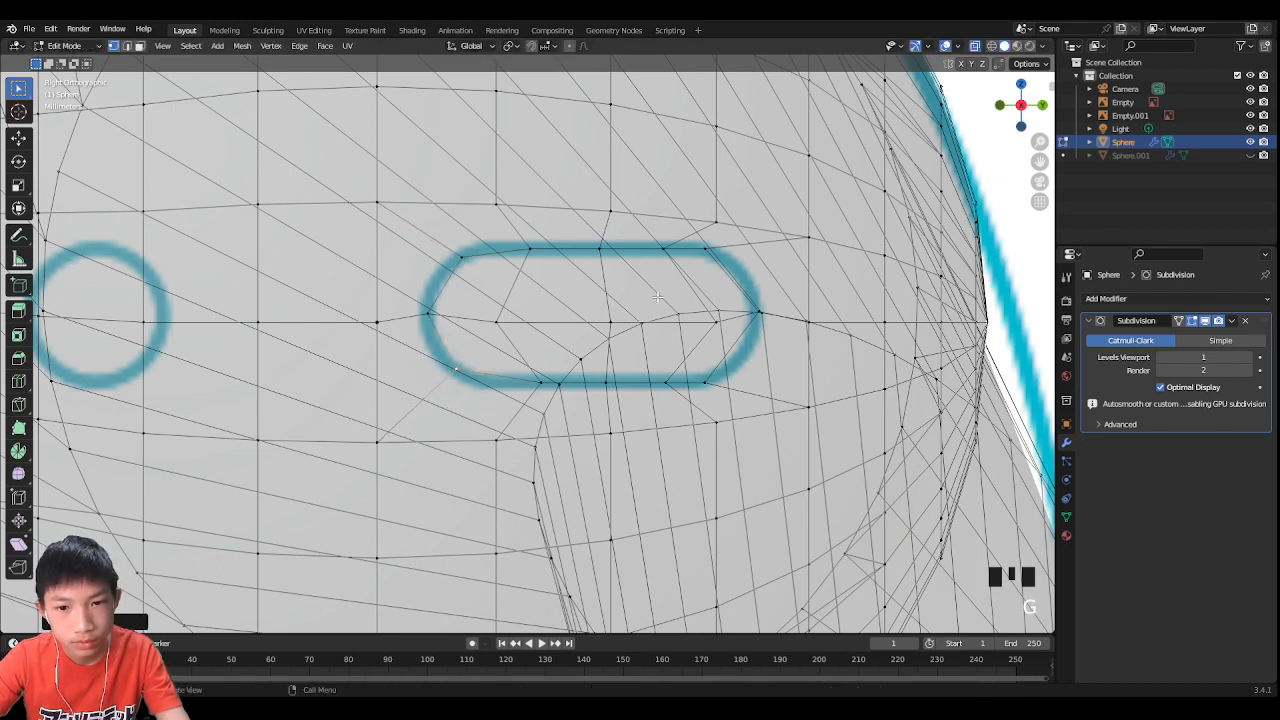
key("g")
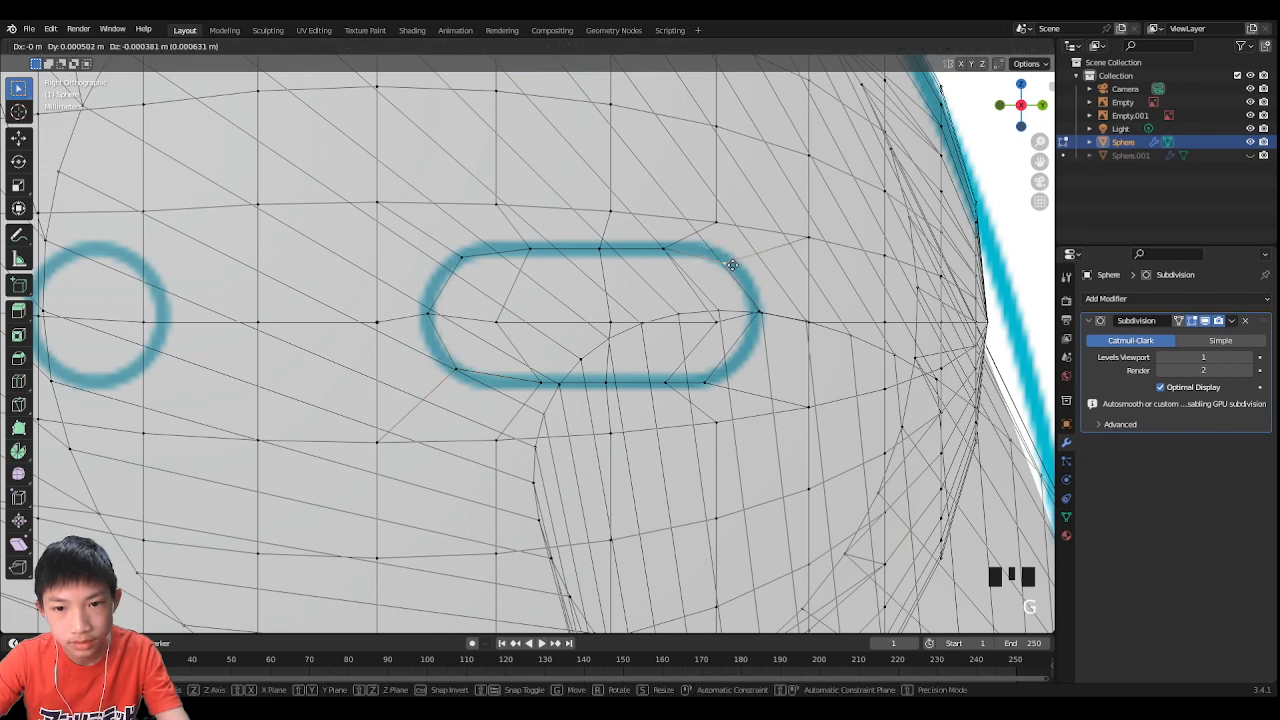
left_click(732, 261)
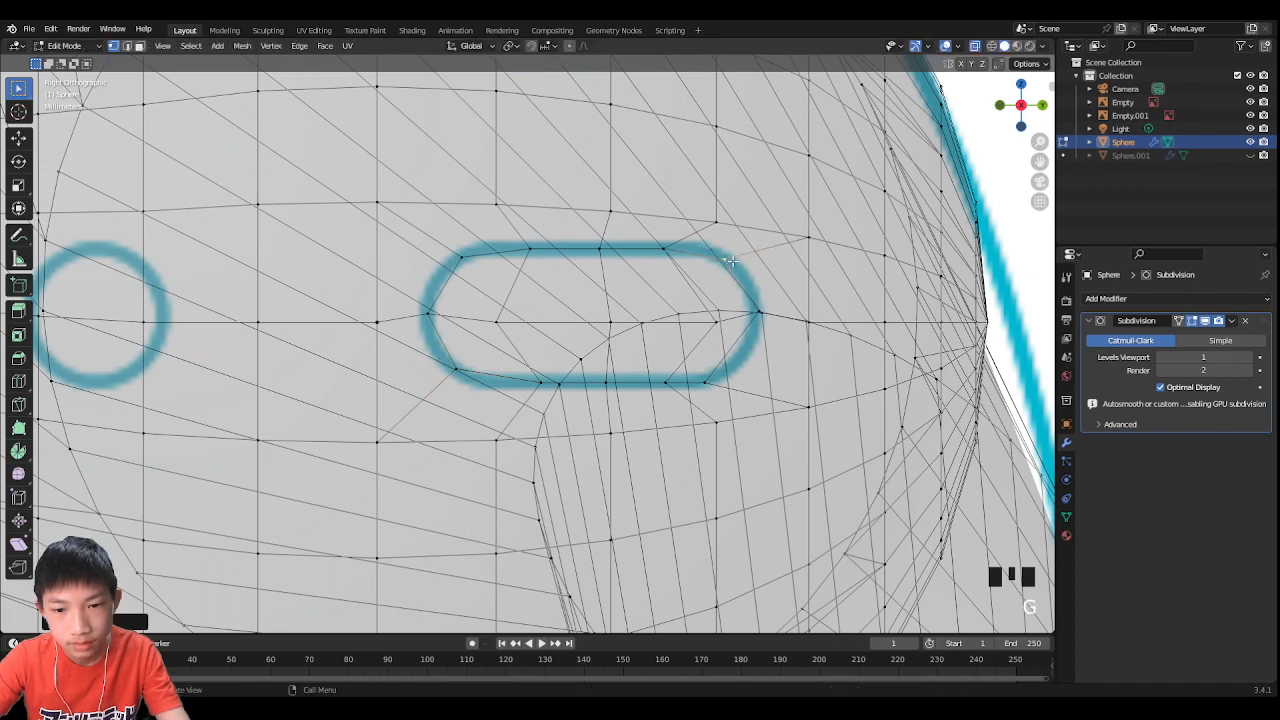
key("g")
left_click(718, 372)
key("g")
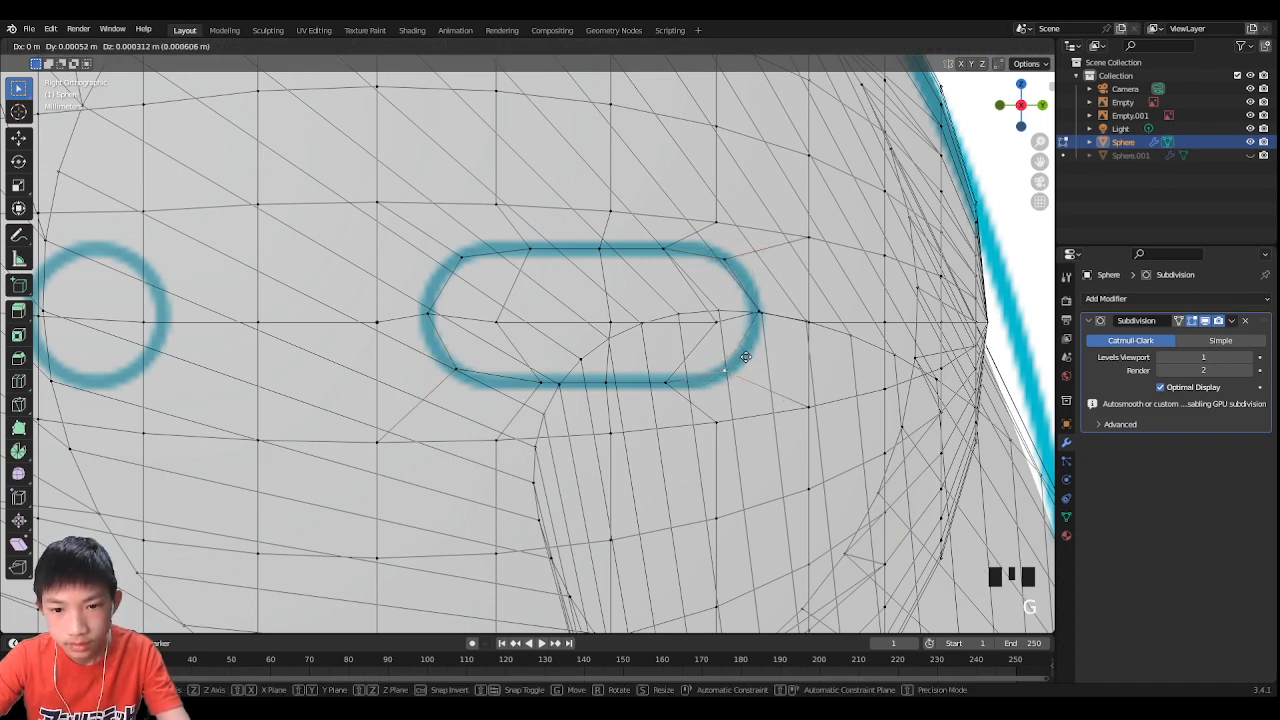
left_click(749, 358)
Step: Check the earbud in Object Mode, return to Edit Mode and turn off X-ray display
key("Tab")
middle_click_drag(755, 358, 774, 354)
scroll(785, 325, "down", 7)
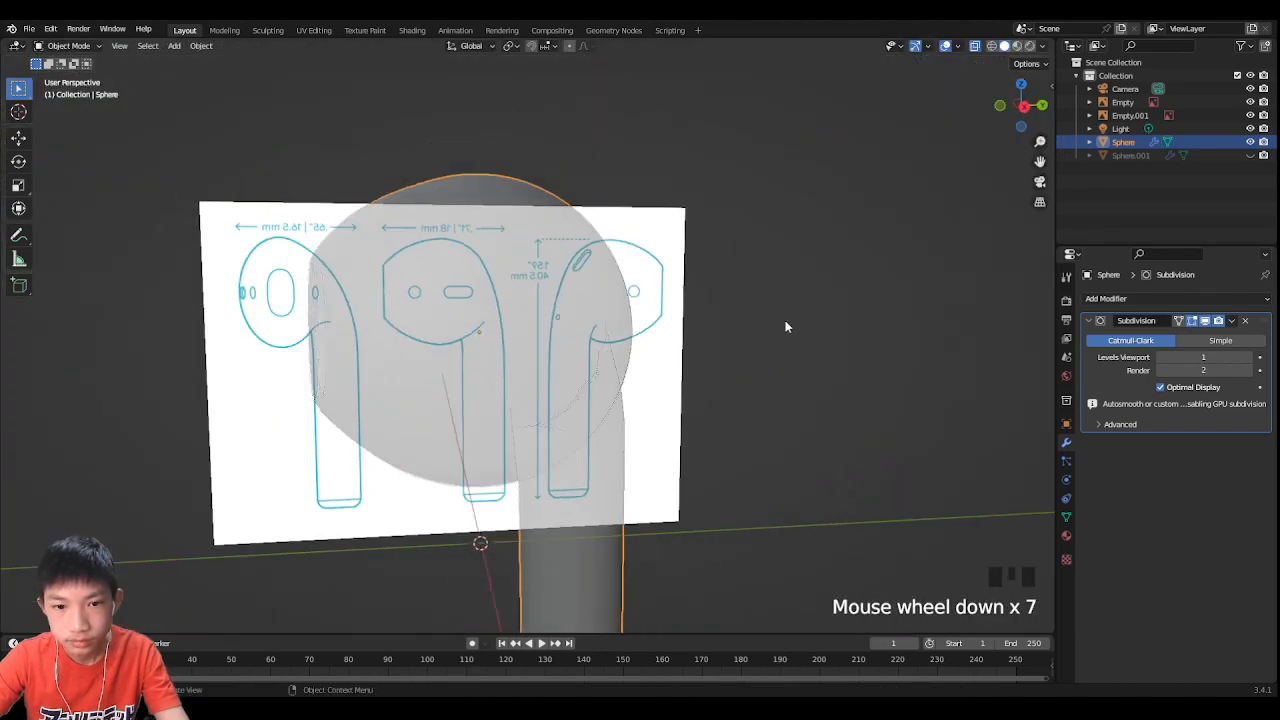
key("Tab")
scroll(774, 318, "up", 4)
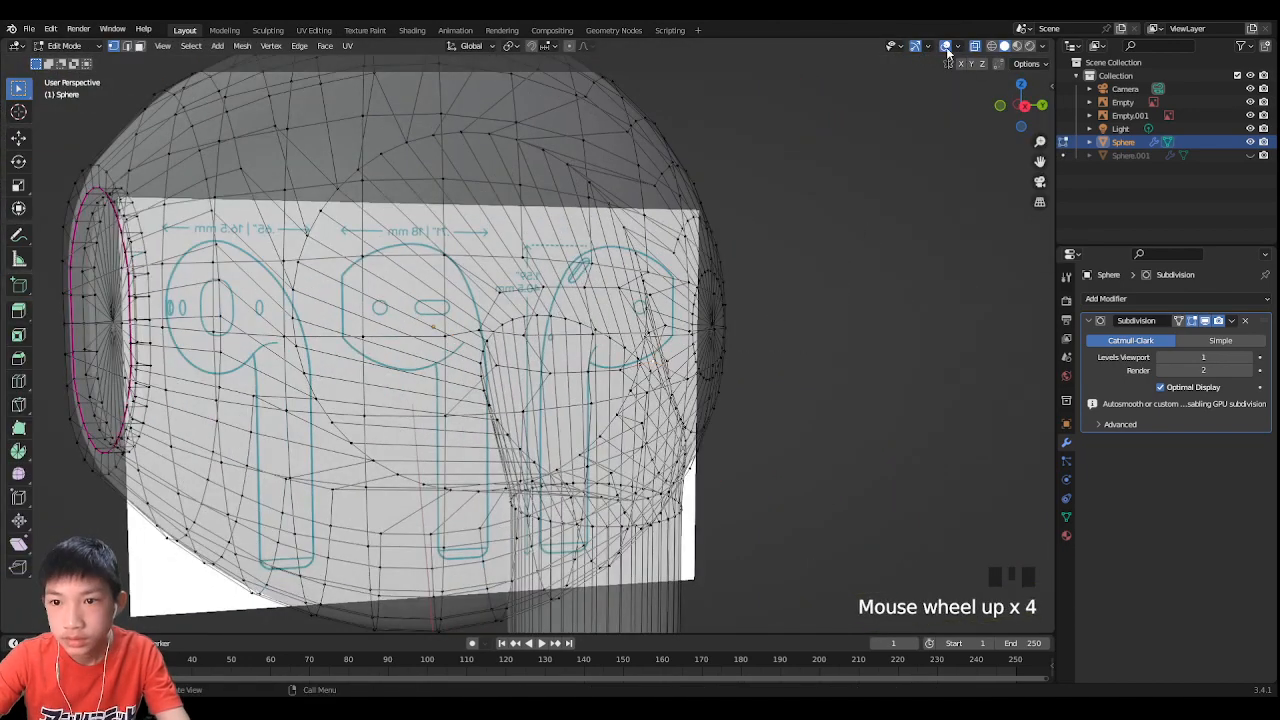
left_click(974, 46)
Step: Select all the faces inside the slot's inset and move them slightly outward along the X axis
scroll(540, 306, "up", 3)
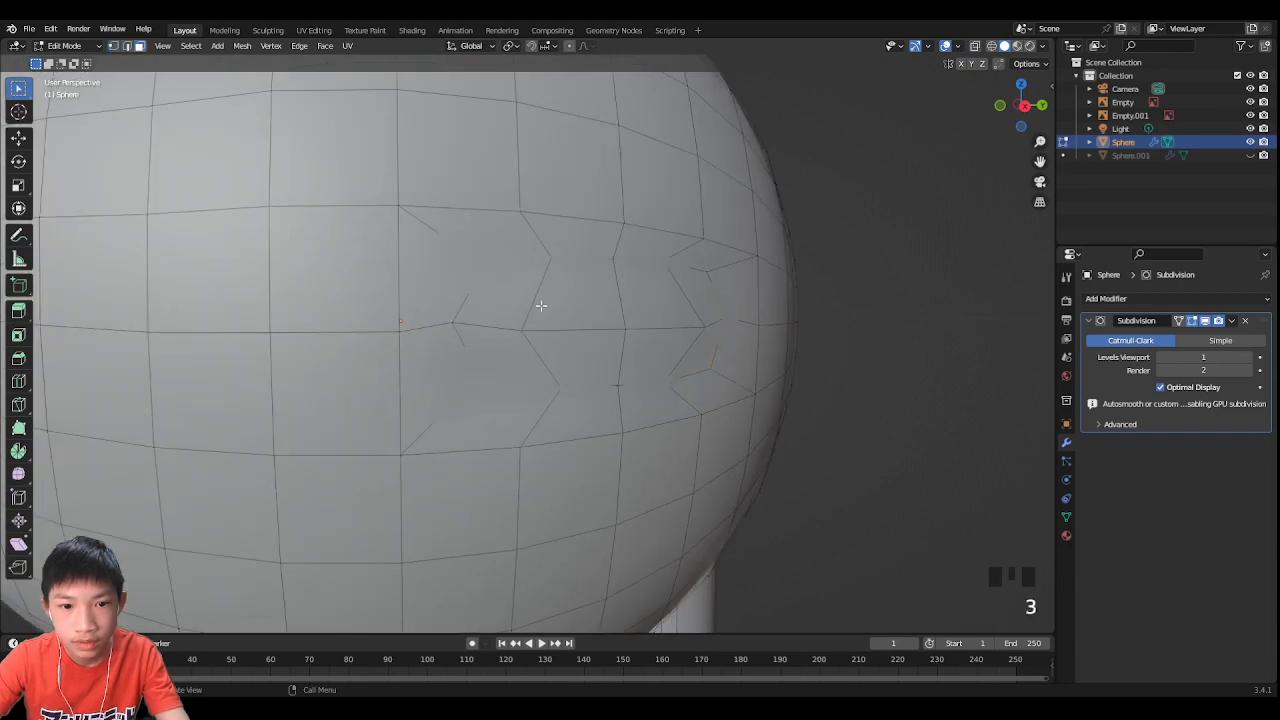
left_click(502, 325)
left_click(505, 346, "shift")
left_click(584, 358, "shift")
left_click(575, 295, "shift")
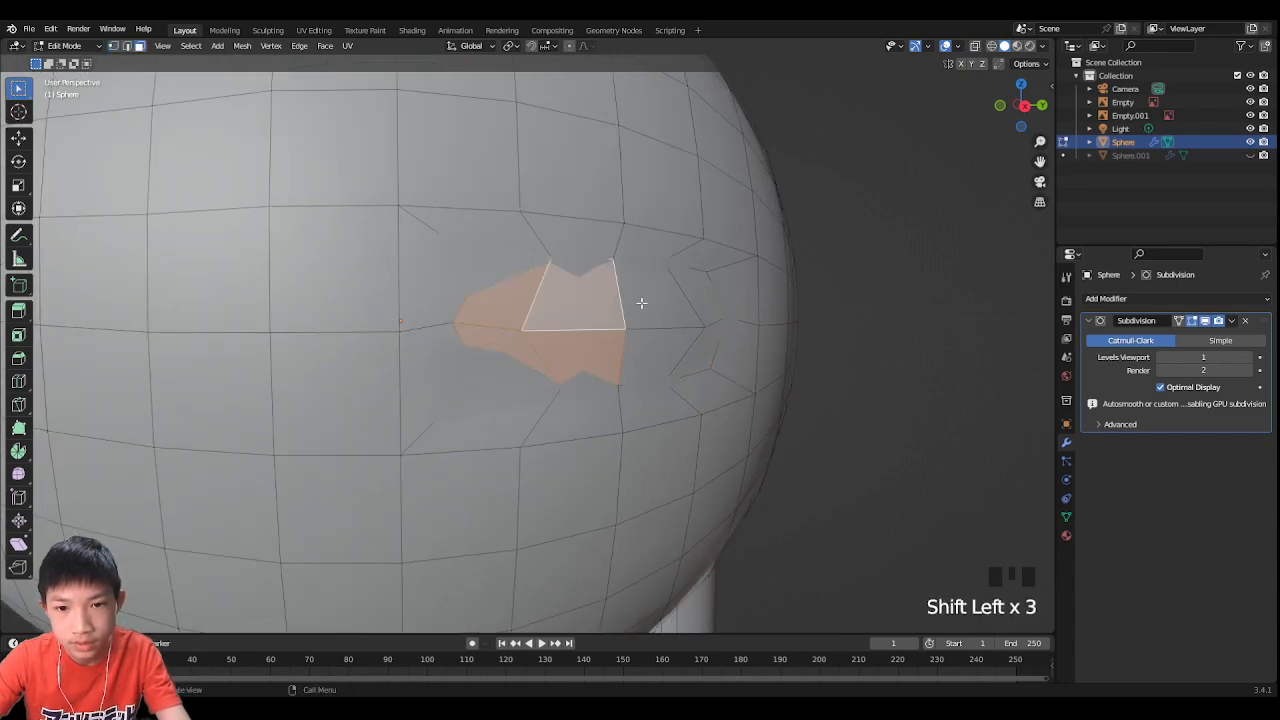
left_click(640, 300, "shift")
left_click(662, 352, "shift")
left_click(690, 350, "shift")
left_click(690, 290, "shift")
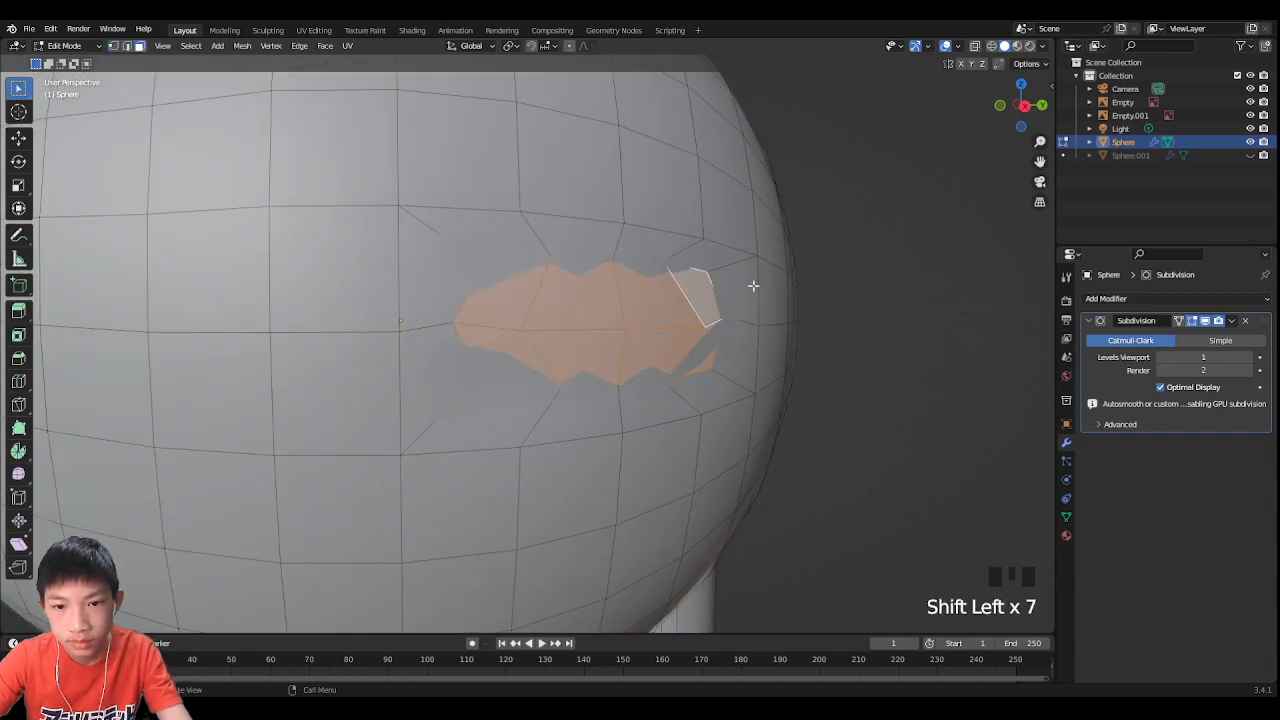
middle_click_drag(751, 286, 855, 286)
key("g")
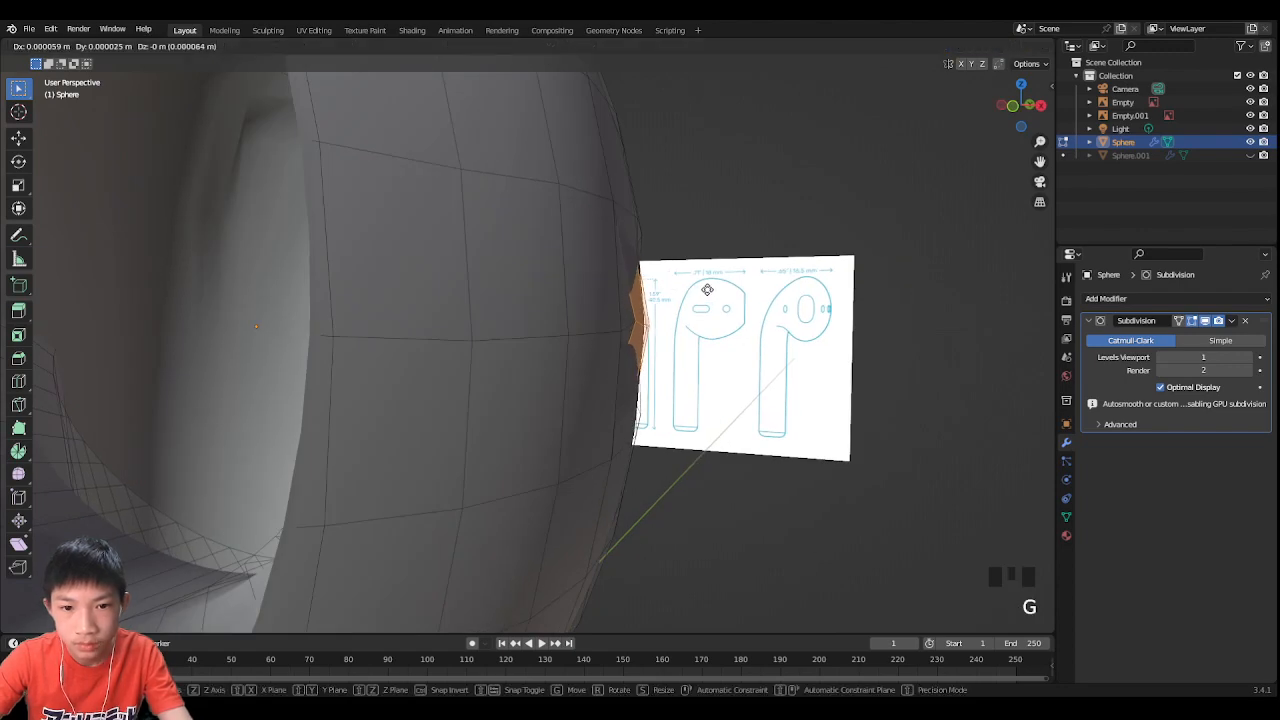
key("x")
left_click(714, 292)
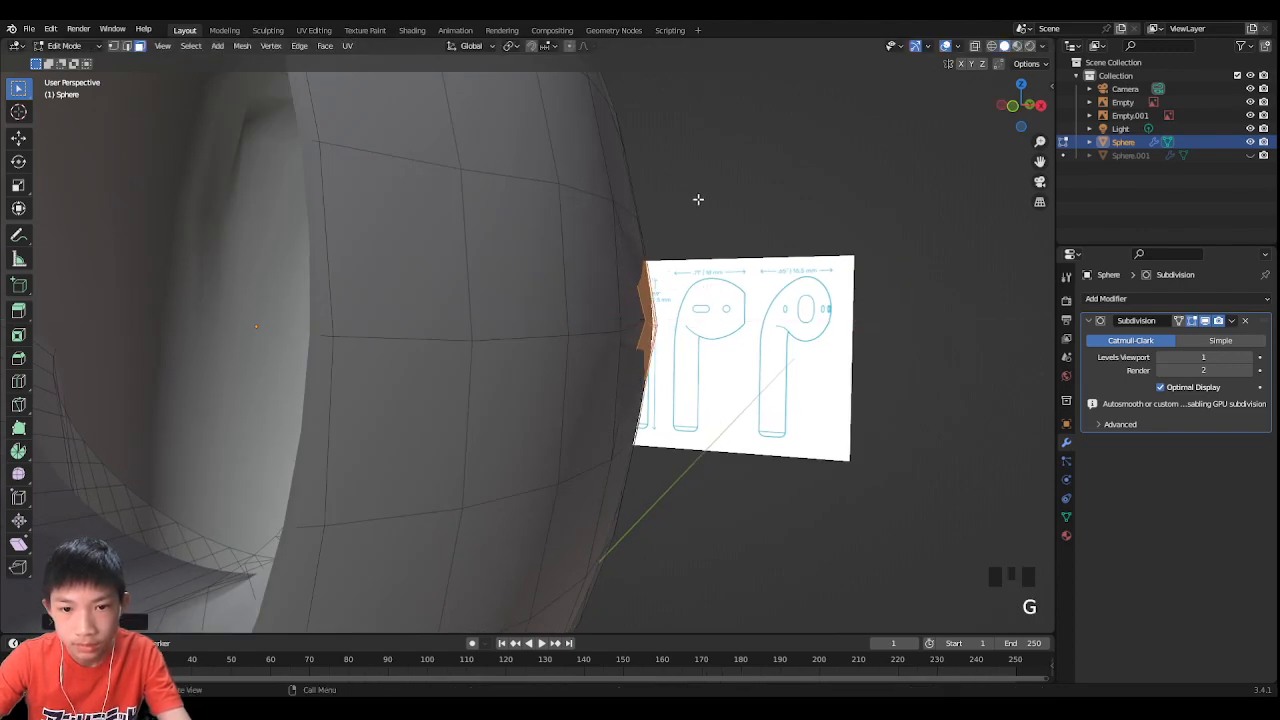
Step: Deselect the slot faces and check the head's surface in Object Mode before returning to Edit Mode
left_click(697, 200)
mouse_move(697, 200)
middle_mouse_down()
mouse_move(680, 220)
mouse_move(634, 209)
mouse_move(683, 212)
middle_mouse_up()
key("Tab")
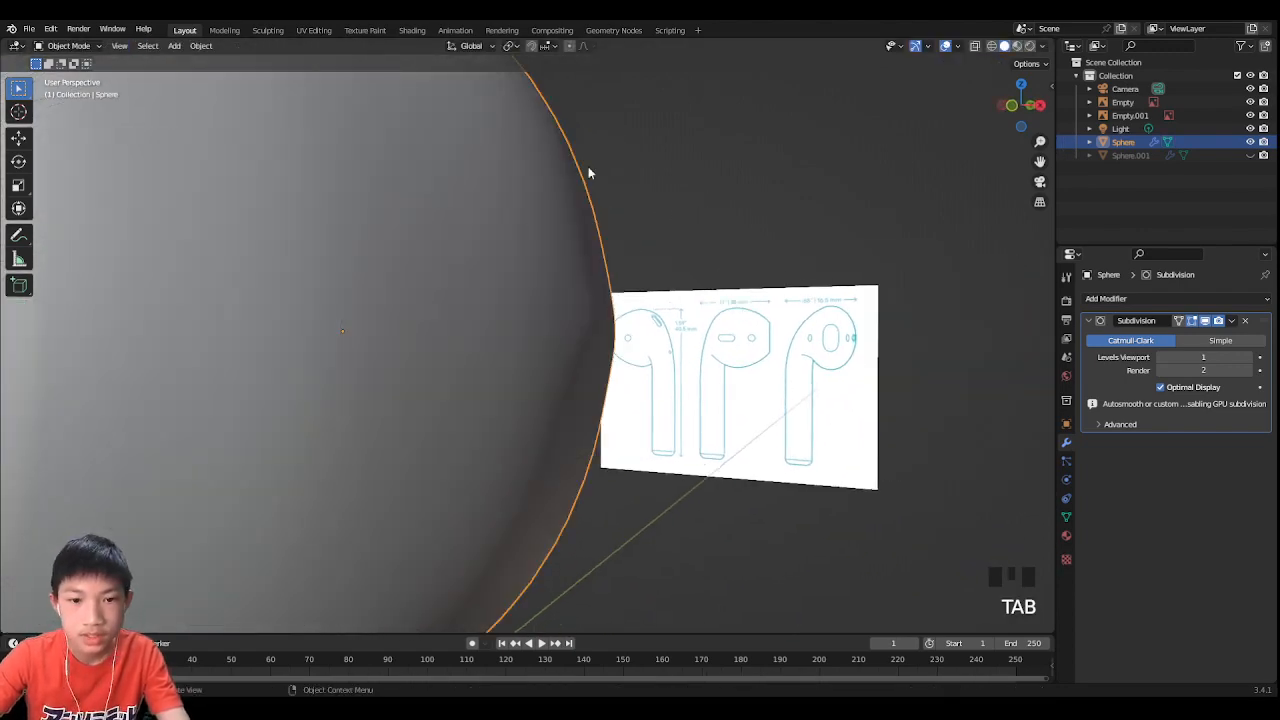
key("Tab")
middle_click_drag(573, 249, 560, 216)
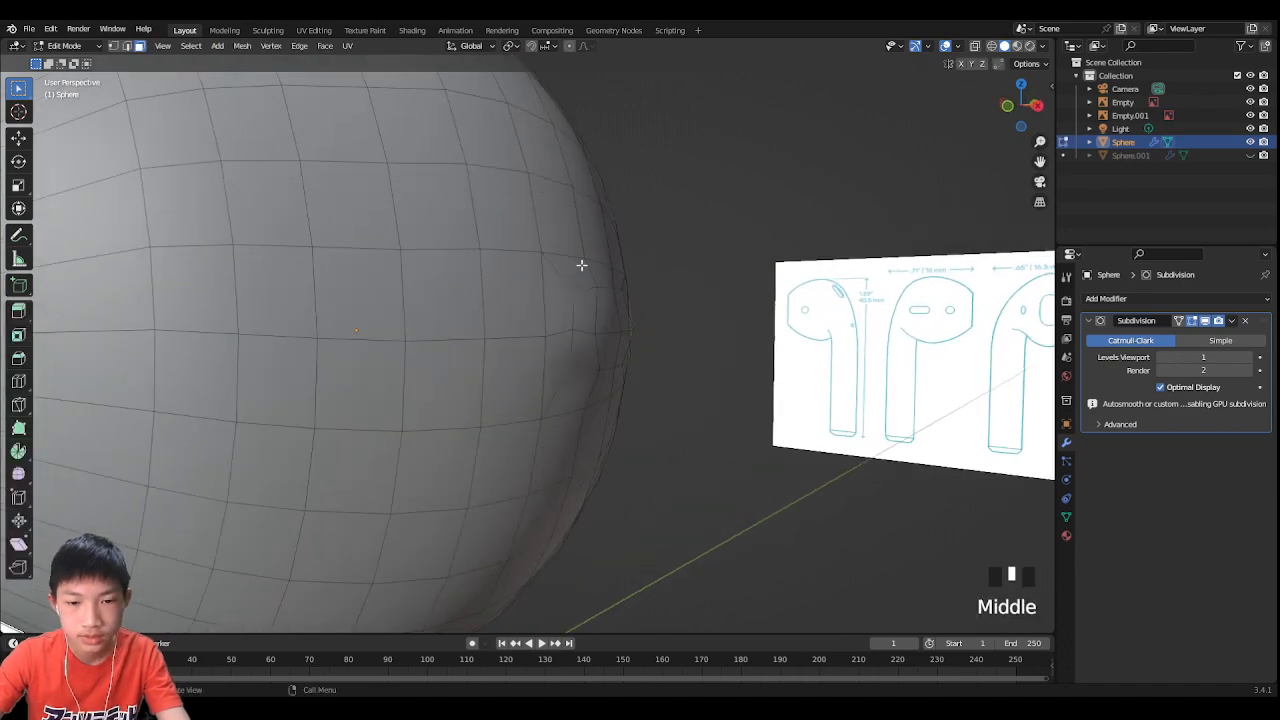
middle_click_drag(581, 265, 518, 316)
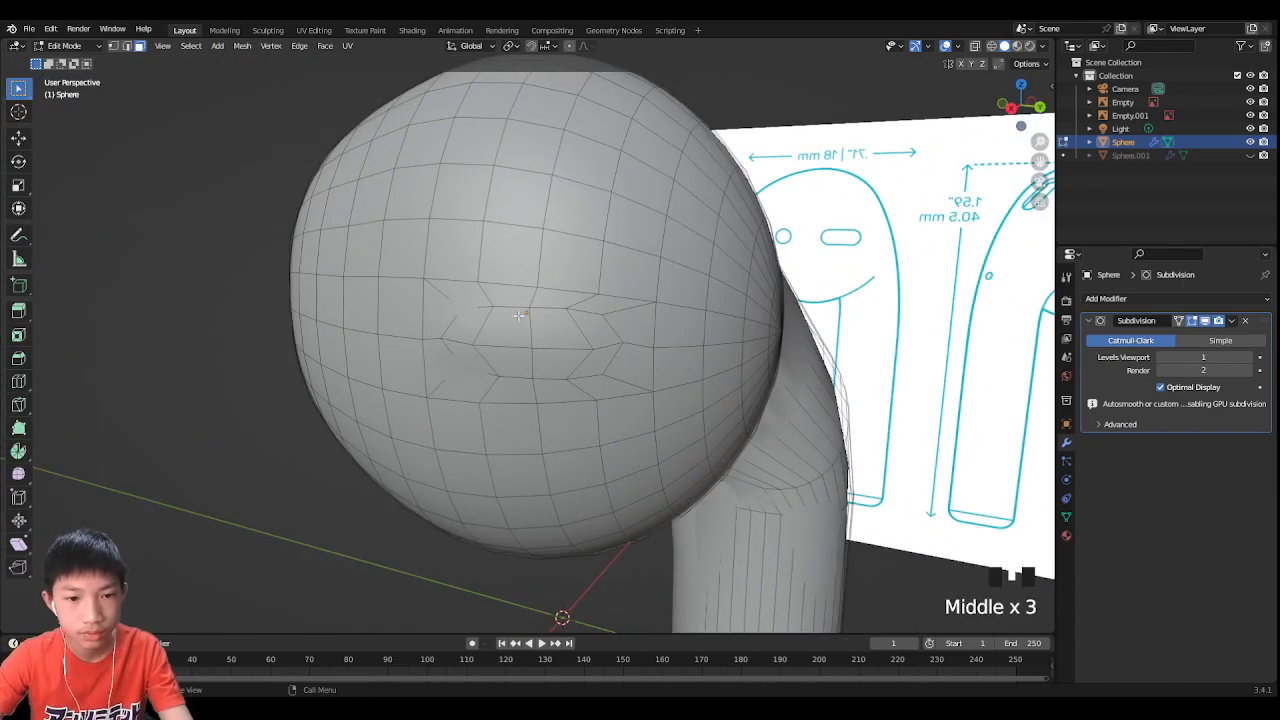
Step: Extrude all the faces of the rounded slot inward to recess them into the head
left_click(468, 326)
left_click(490, 352, "shift")
left_click(505, 350, "shift")
left_click(520, 346, "shift")
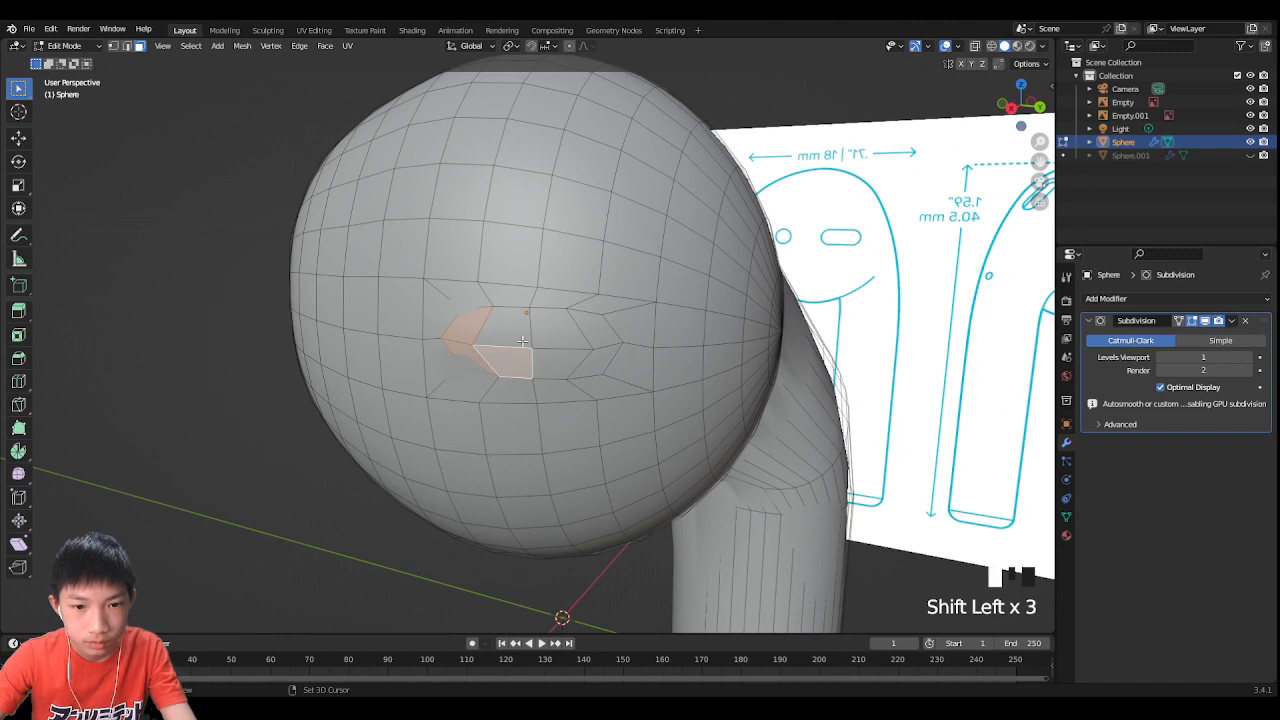
left_click(548, 332, "shift")
left_click(567, 360, "shift")
left_click(600, 332, "shift")
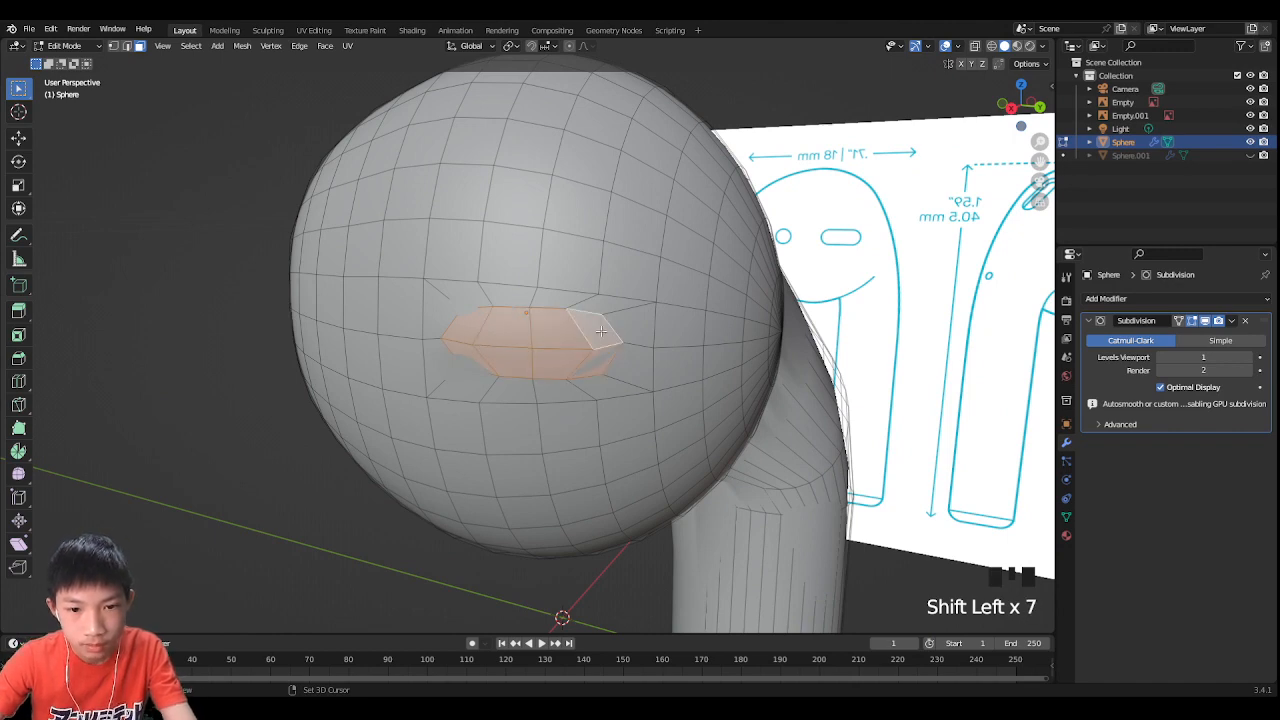
middle_click_drag(600, 332, 693, 341)
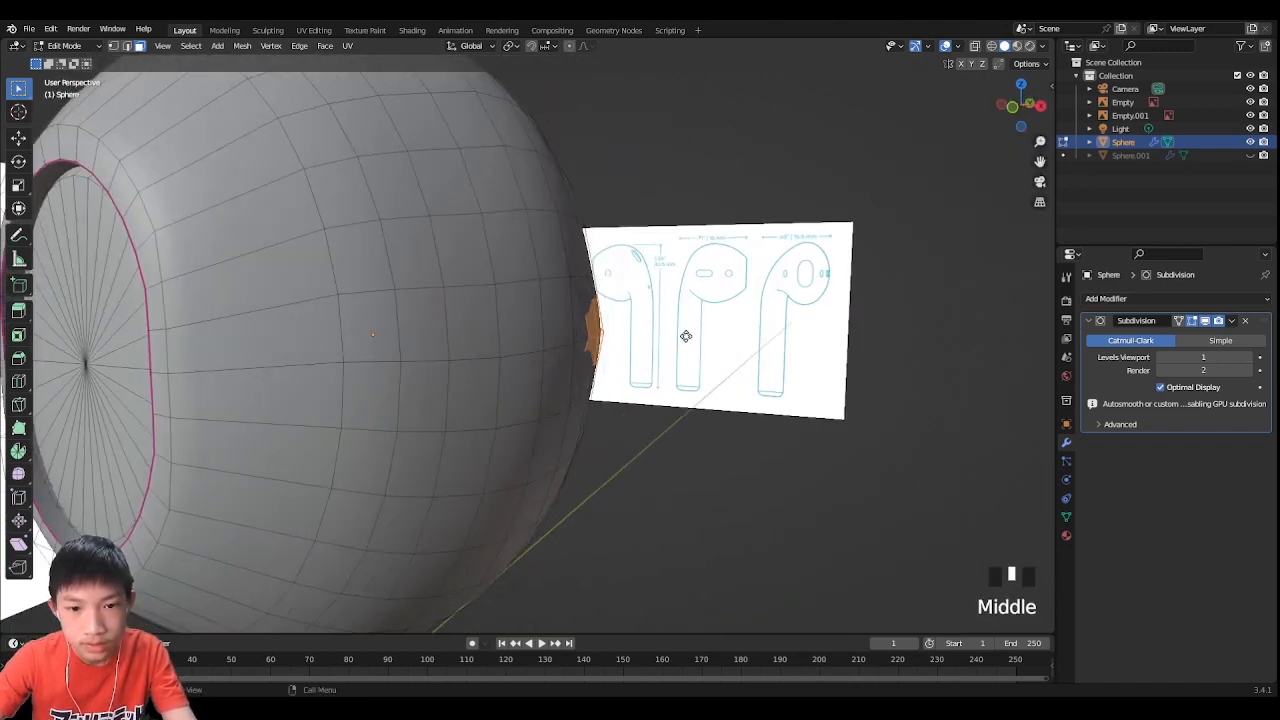
key("e")
left_click(669, 326)
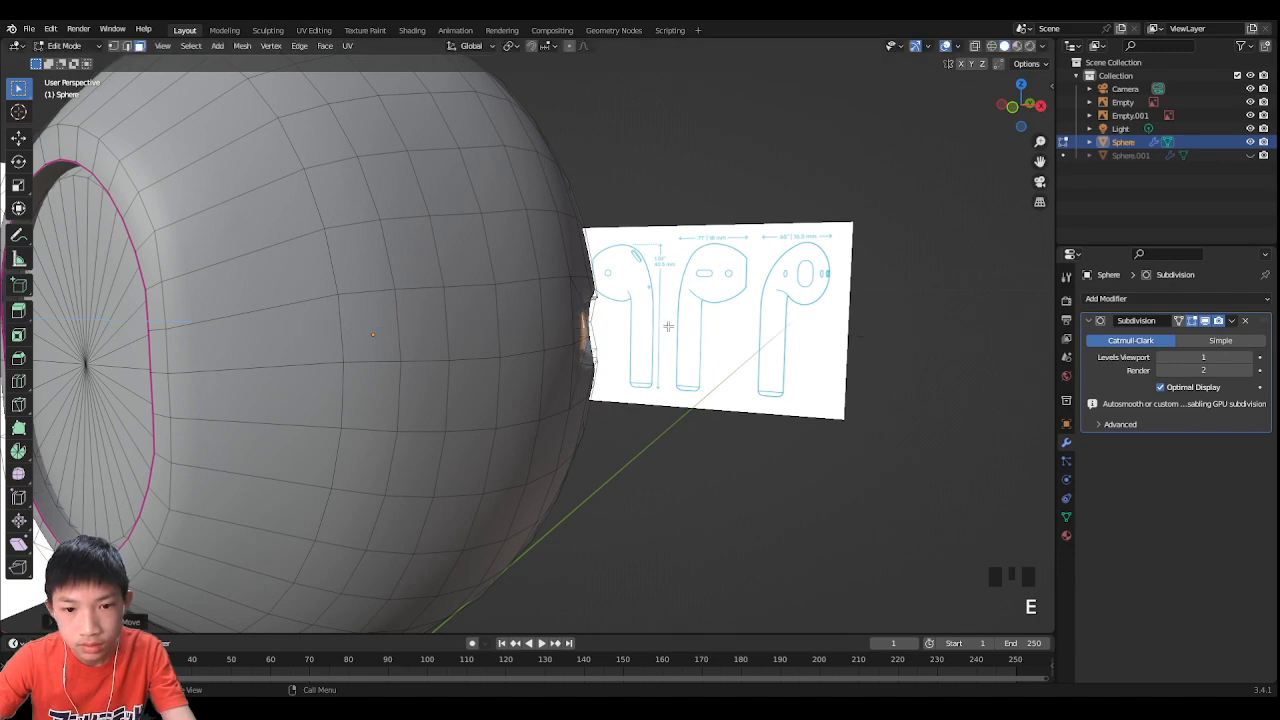
Step: Extrude the recessed slot faces a second time, toward the slot opening
middle_click_drag(669, 326, 603, 320)
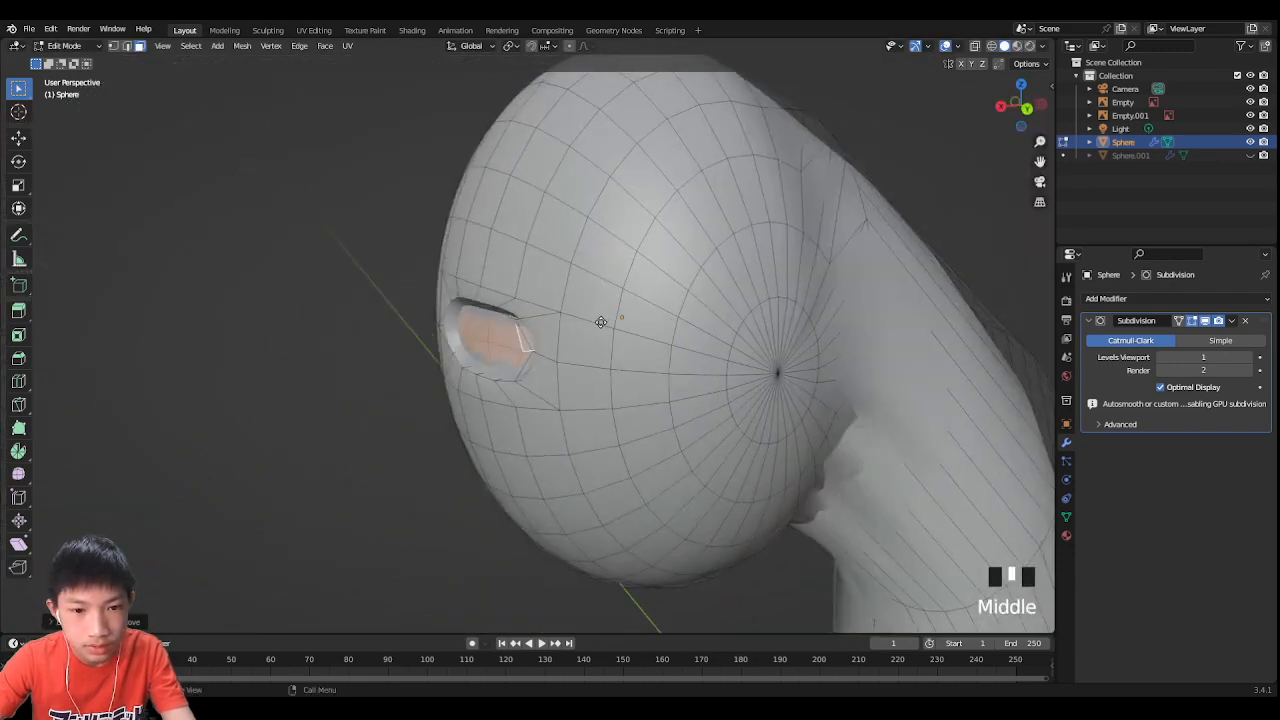
key("e")
left_click(597, 326)
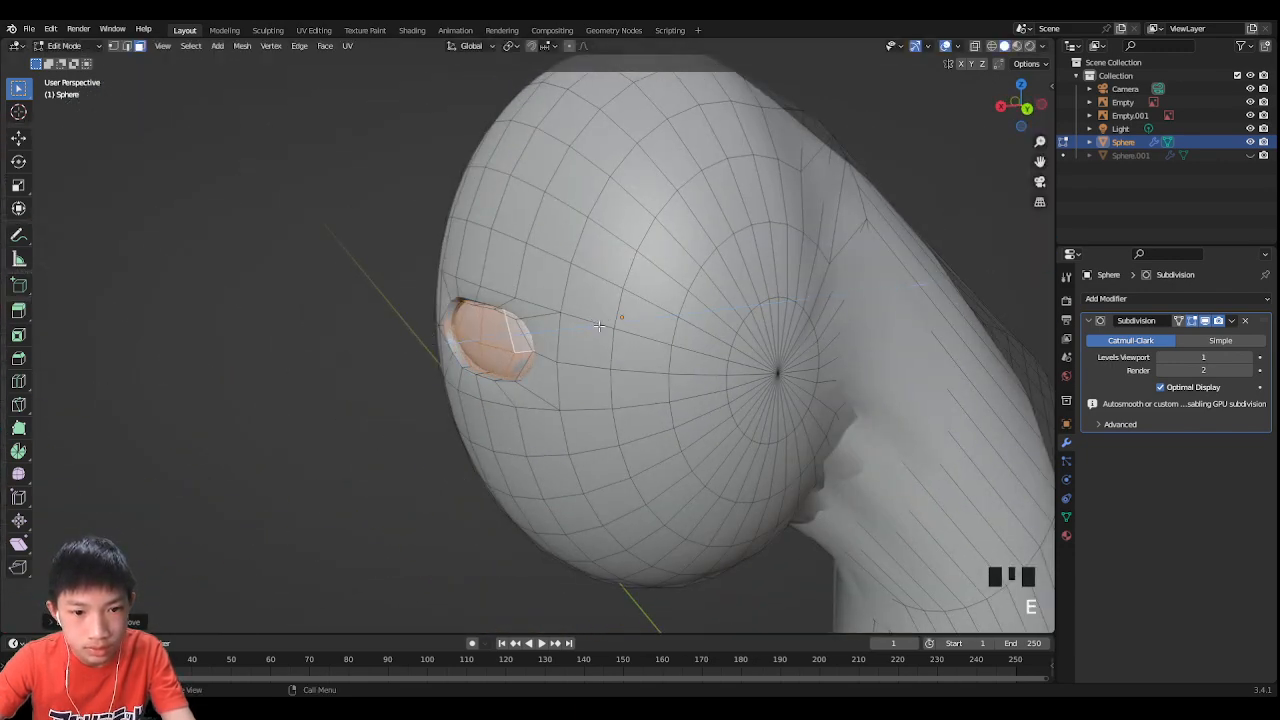
Step: Crease the edge loop around the slot's rim to 1.000 and check the recess in Object Mode
middle_click_drag(555, 316, 590, 275)
key("2")
left_click(575, 275, "alt")
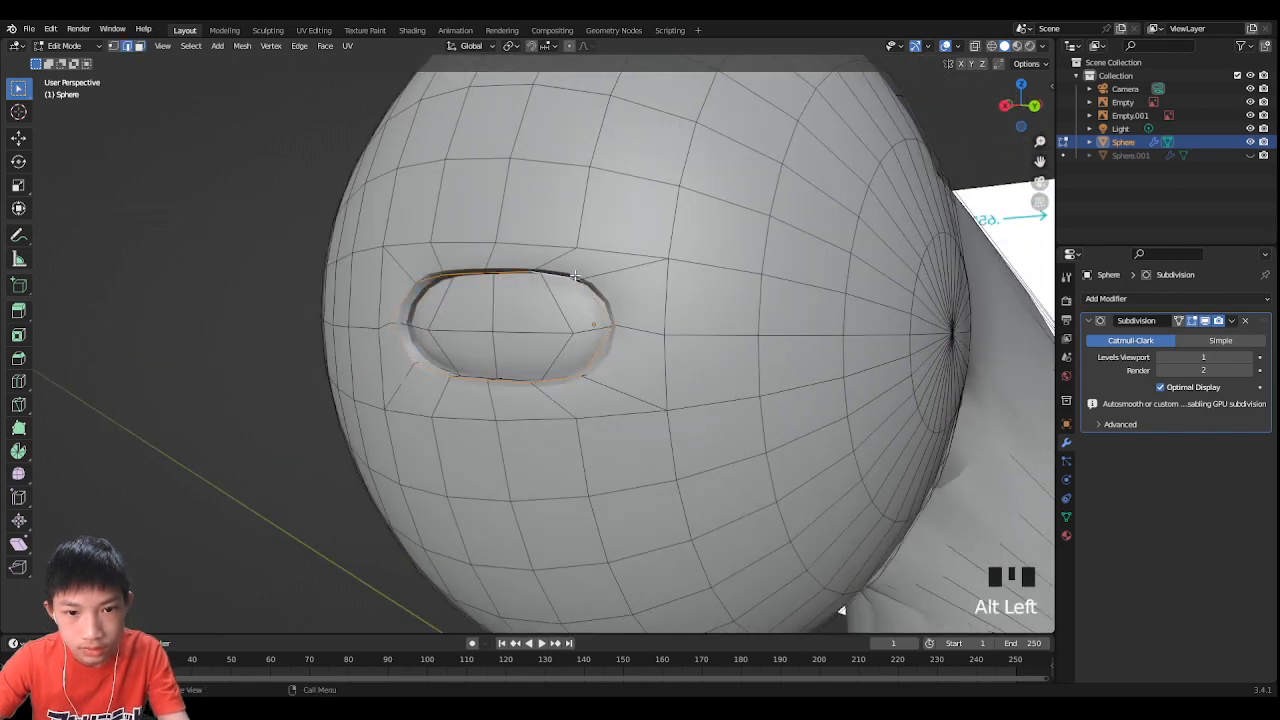
key("shift+e")
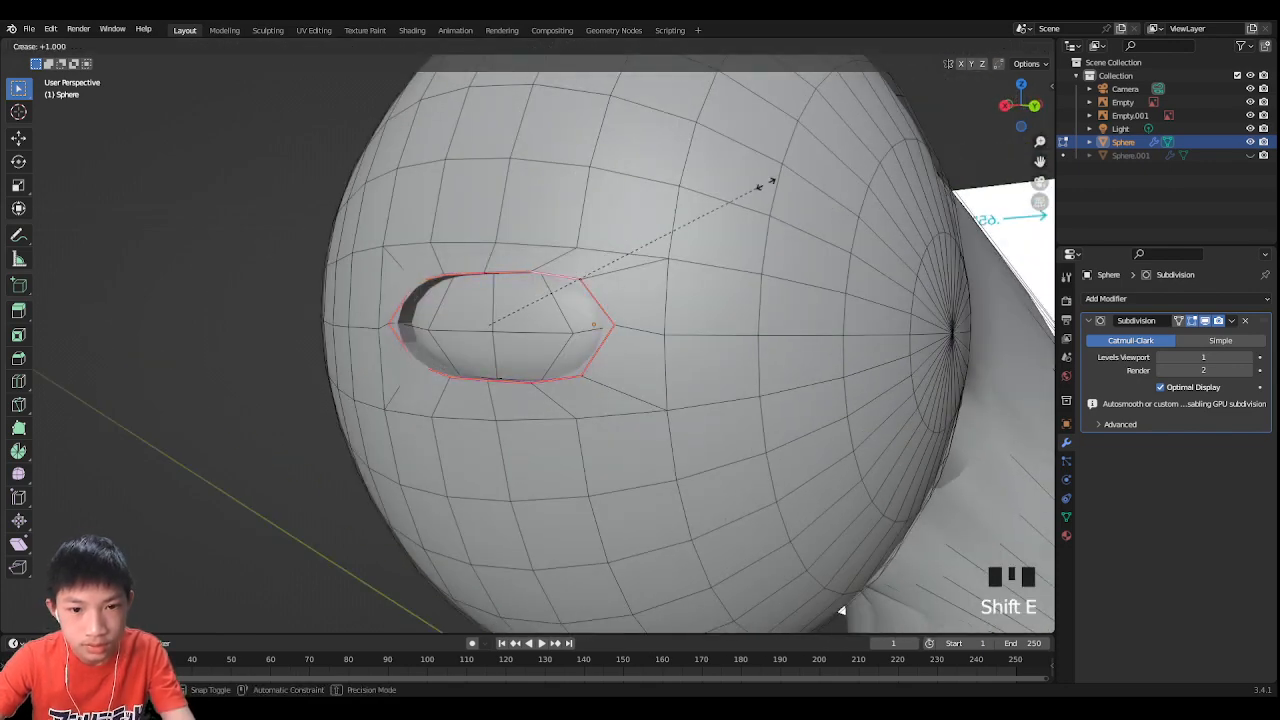
left_click(760, 184)
key("Tab")
middle_click_drag(755, 187, 537, 363)
key("Tab")
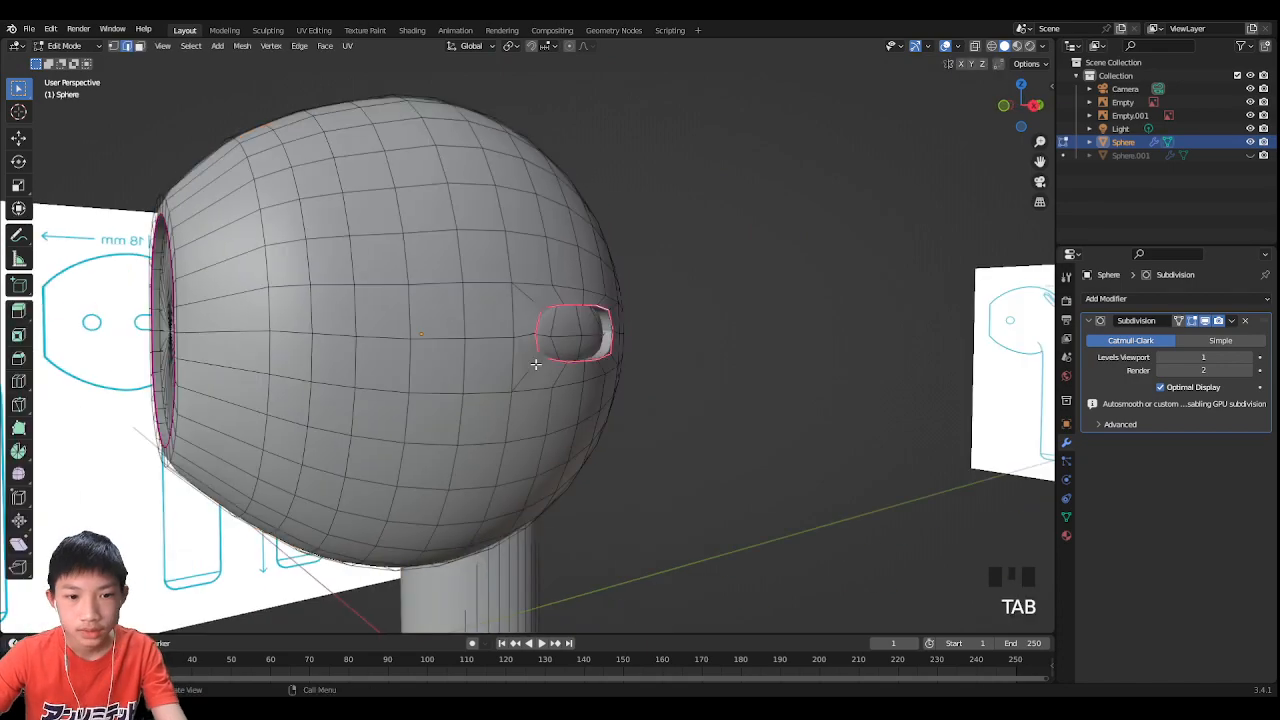
Step: Show the head in right orthographic view with X-ray display on to expose the small circle outline
left_click(1040, 106)
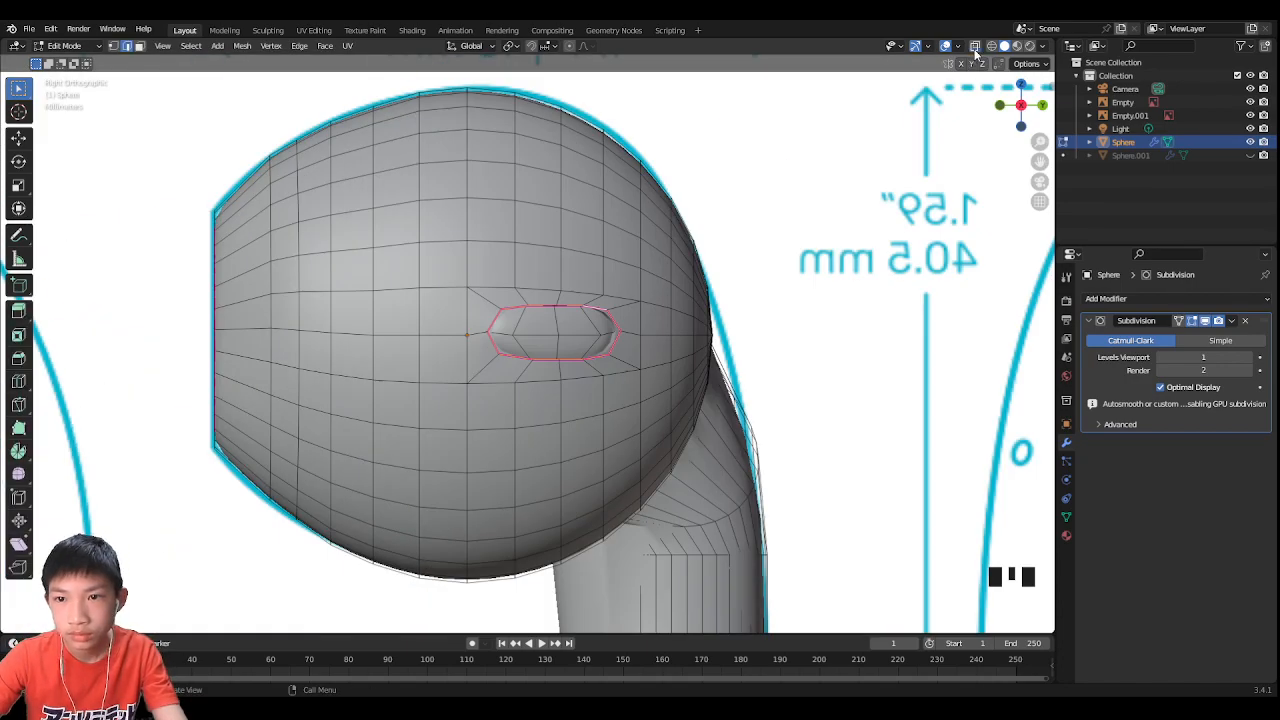
key("alt+z")
scroll(171, 239, "up", 4)
scroll(171, 239, "up", 1)
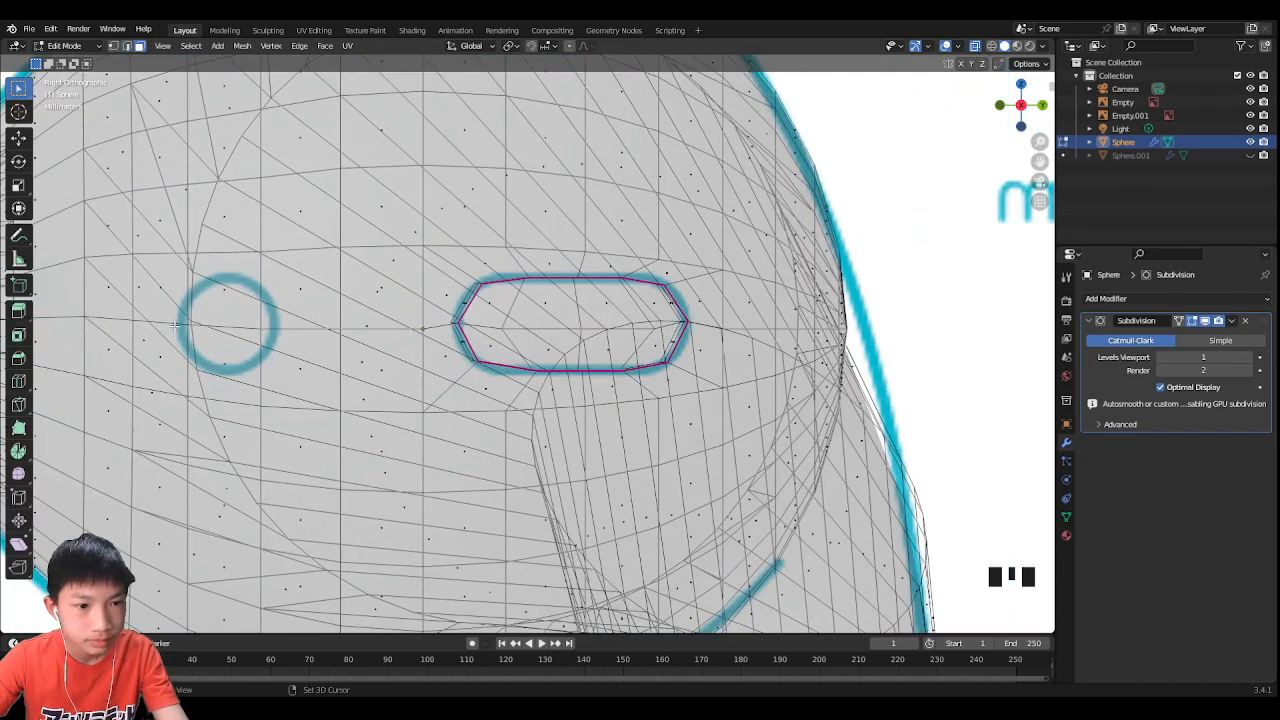
middle_click_drag(175, 324, 262, 324, "shift")
scroll(407, 290, "up", 1)
Step: Inset the block of six faces surrounding the small circle outline beside the slot
left_click(325, 270)
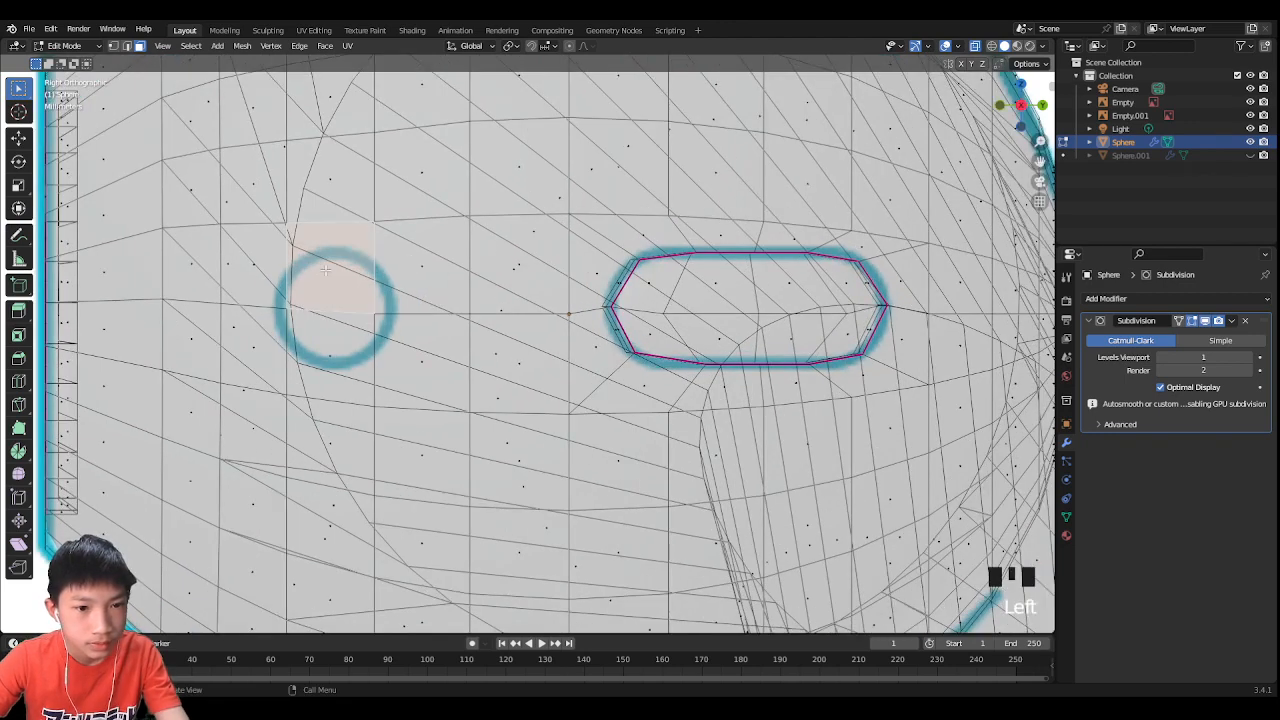
left_click(408, 268, "shift")
left_click(420, 365, "shift")
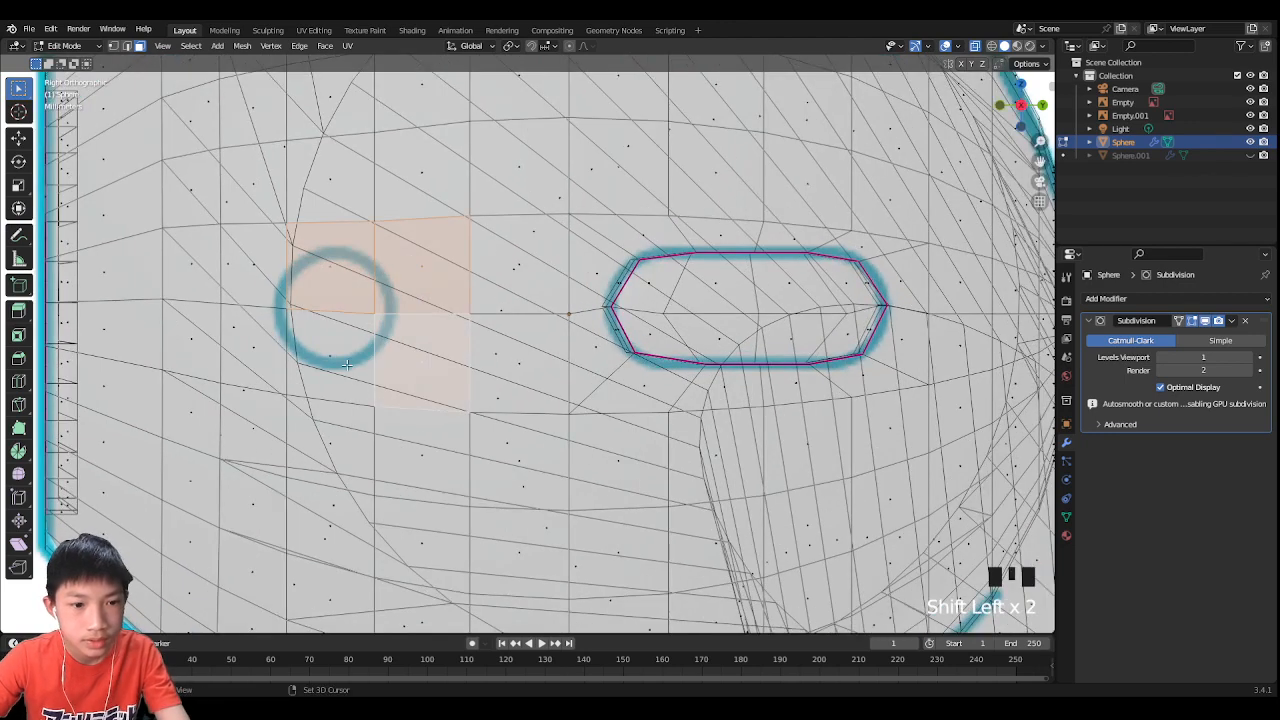
left_click(311, 352, "shift")
left_click(254, 339, "shift")
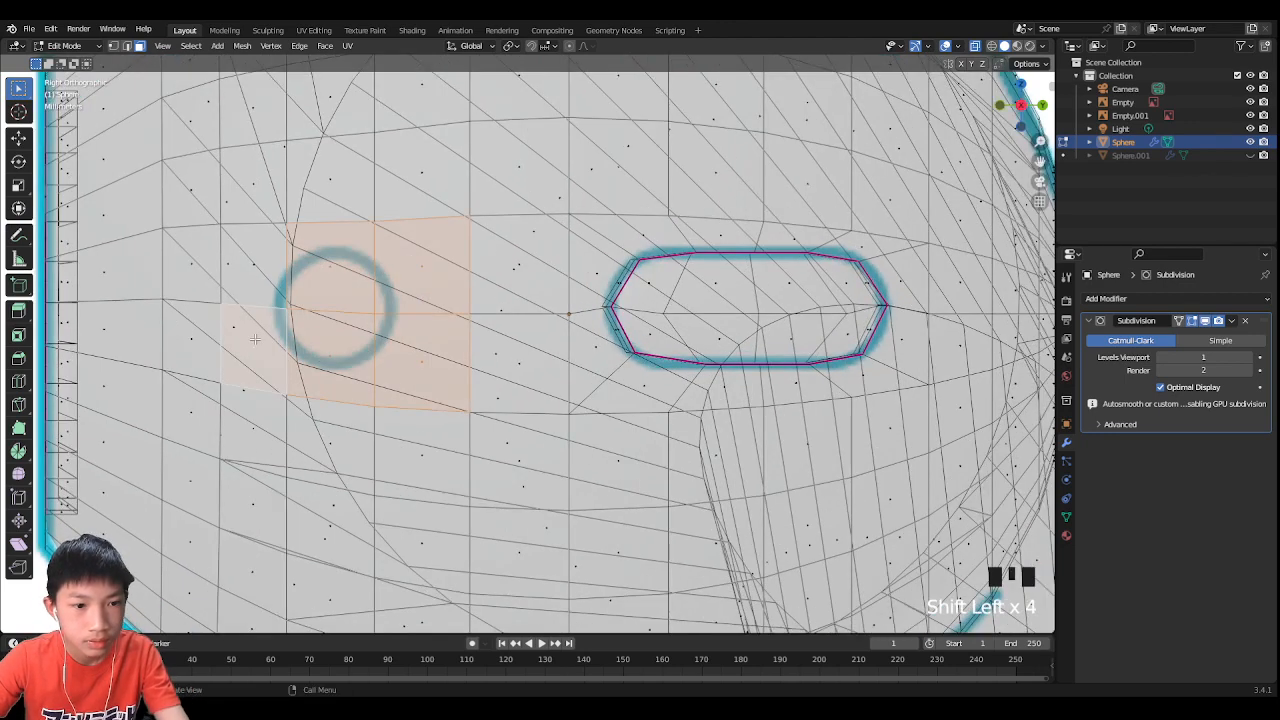
left_click(258, 272, "shift")
scroll(252, 290, "up", 1)
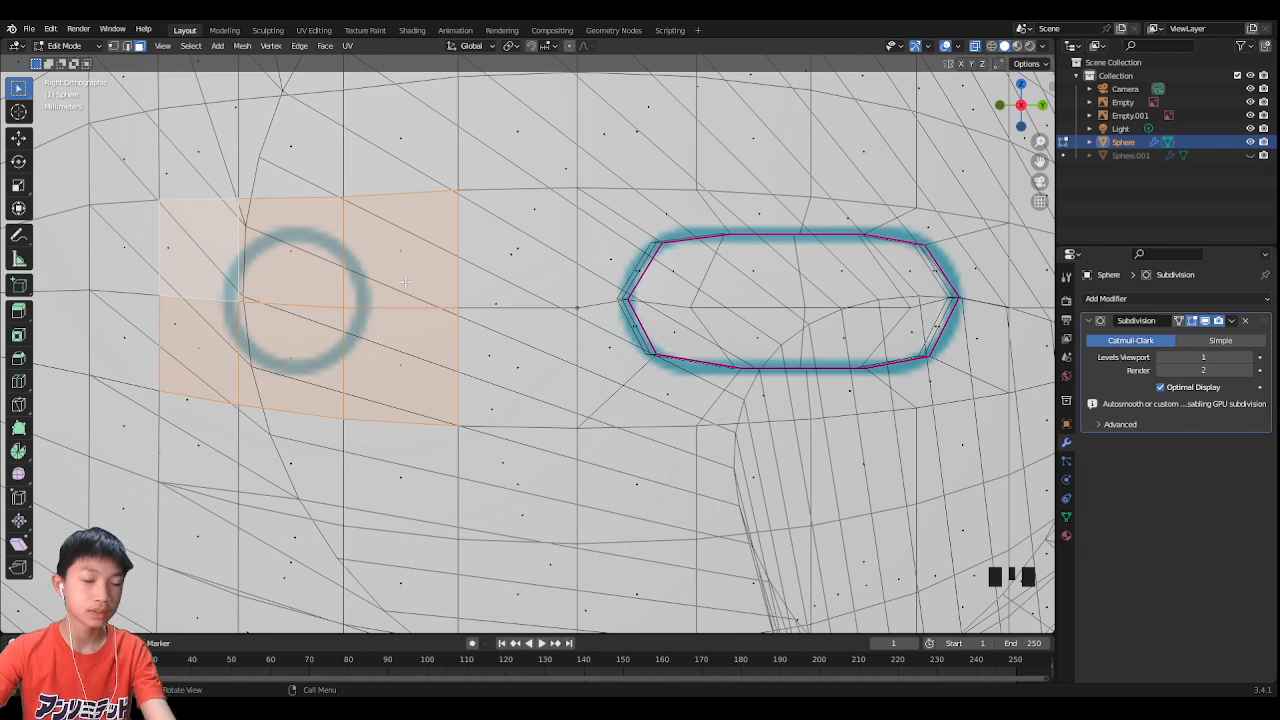
key("s")
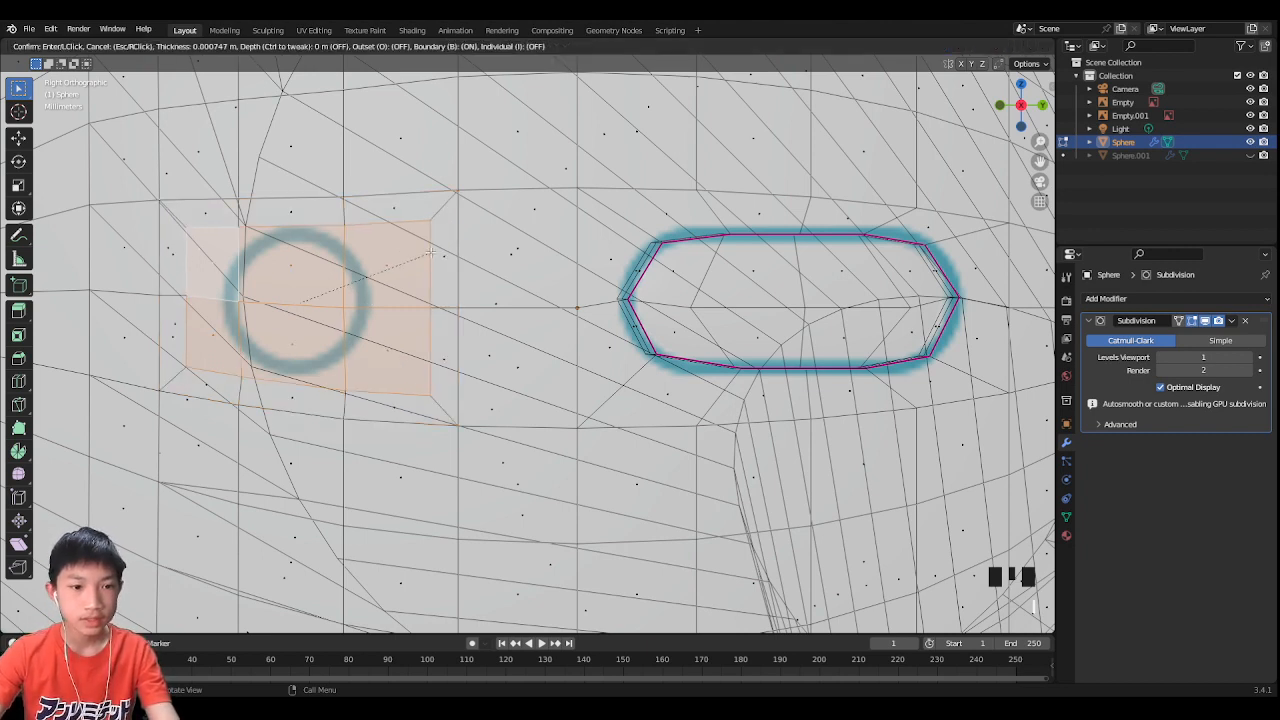
left_click(422, 254)
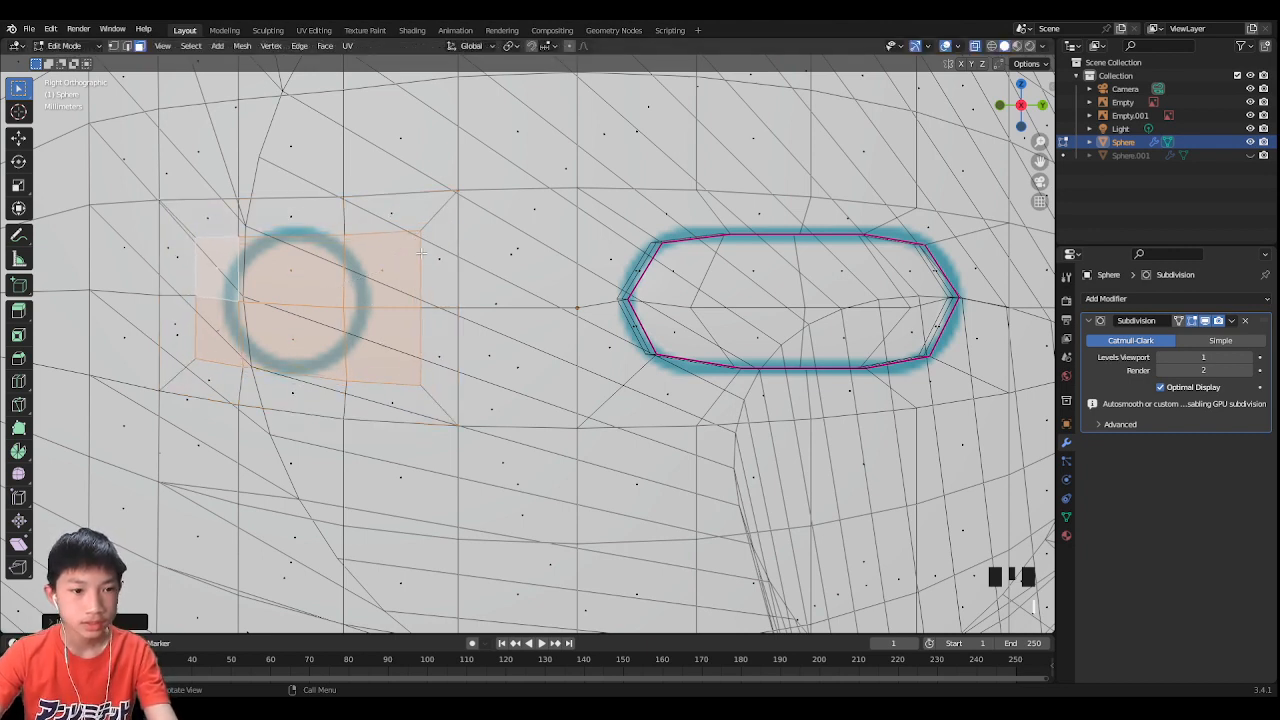
Step: Flatten the new inset's upper row of edges along Z by scaling it to 0
left_click(317, 228)
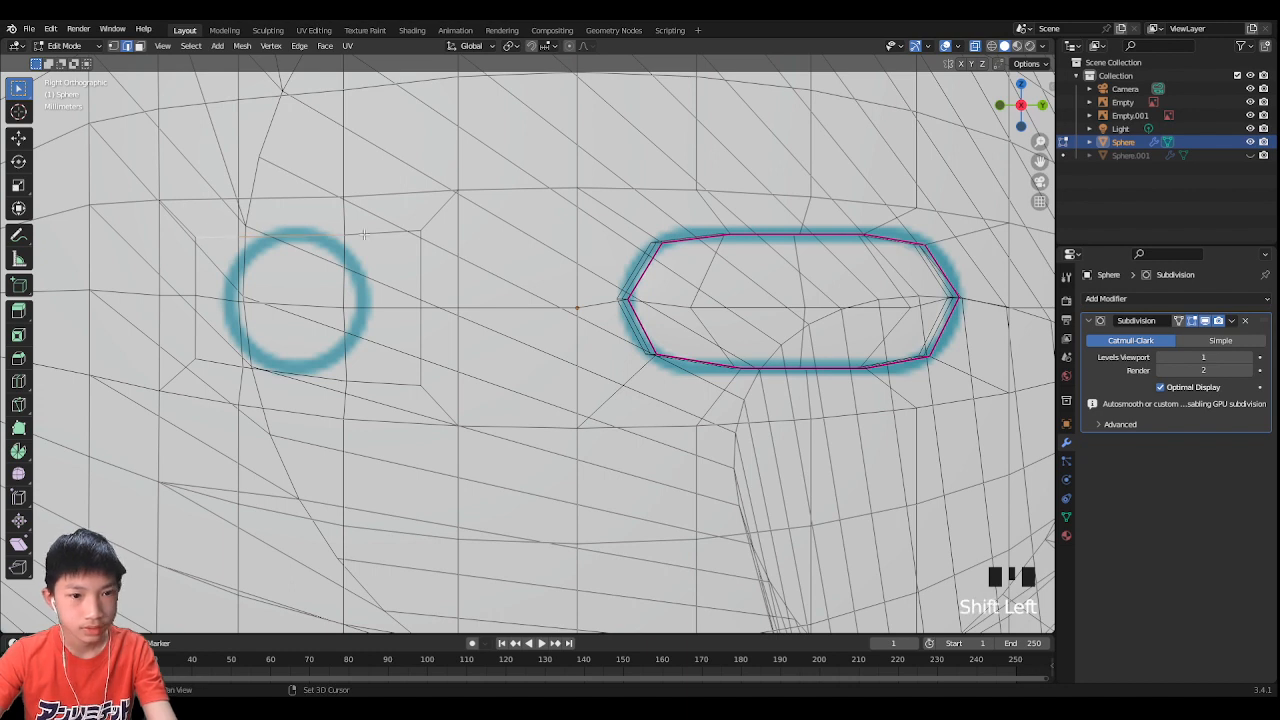
left_click(364, 234, "shift")
key("s")
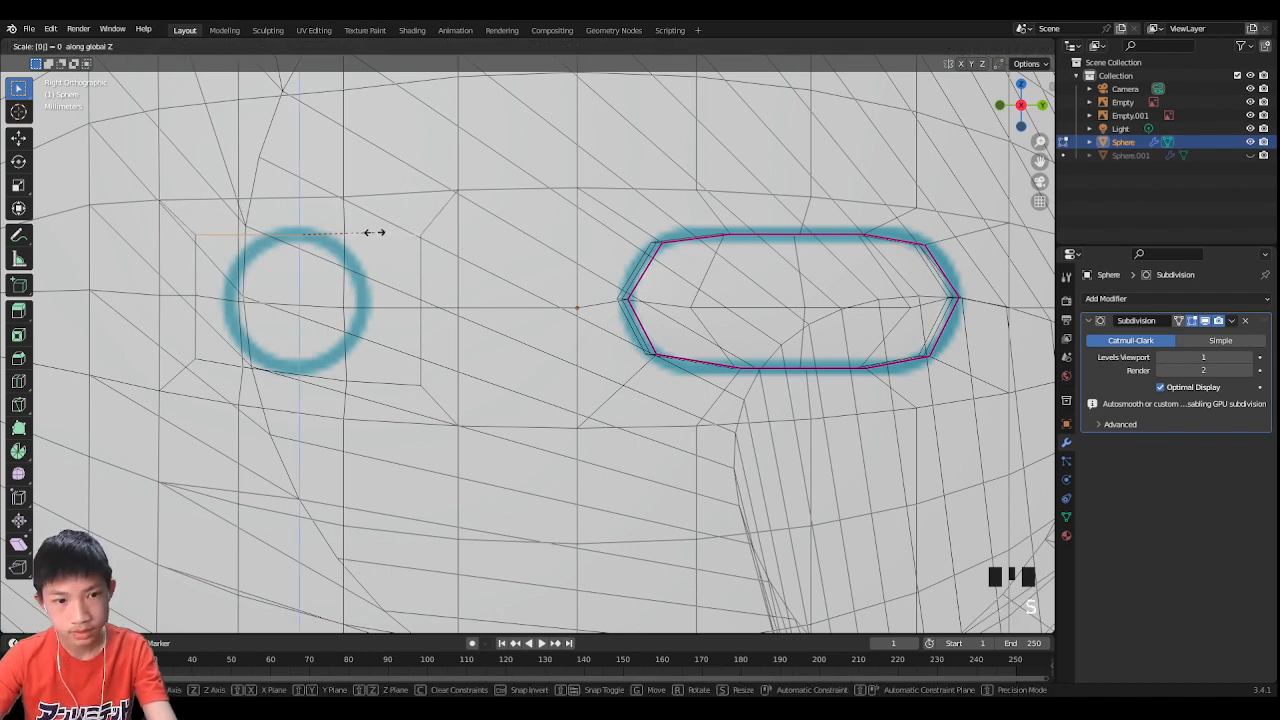
left_click(389, 224)
Step: Flatten the new inset's lower row of edges along Z by scaling it to 0
left_click(224, 367)
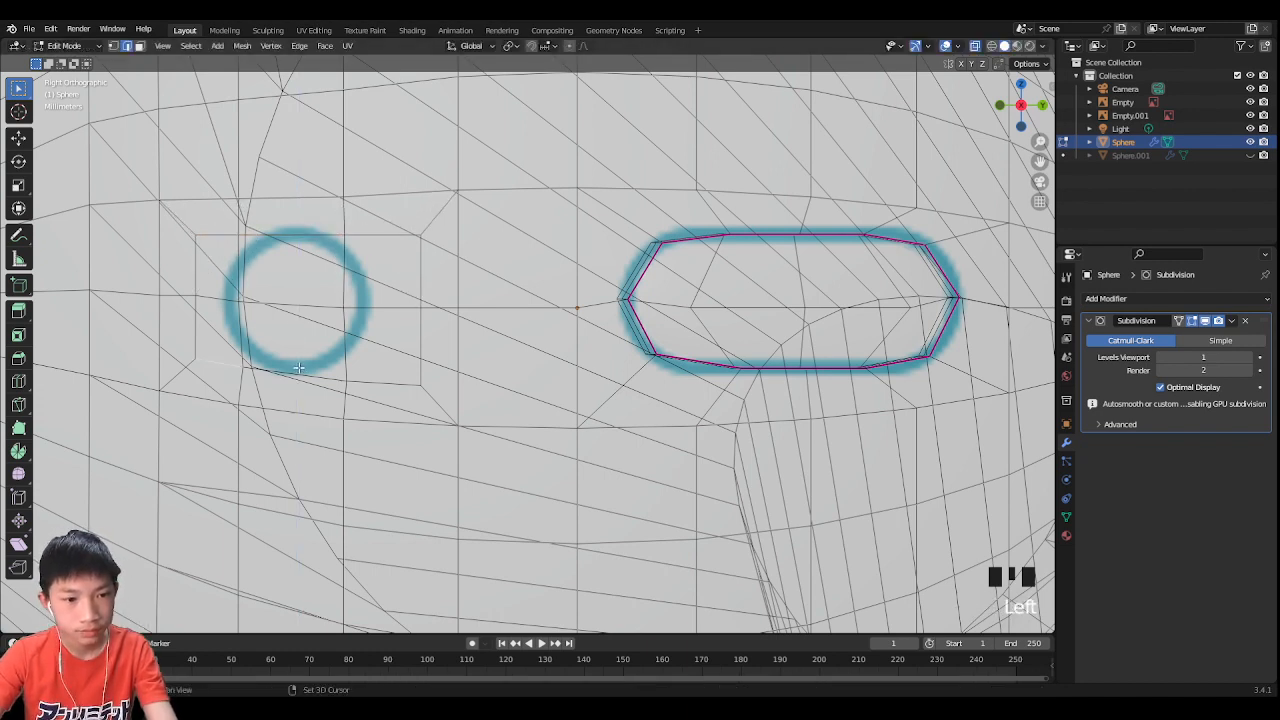
left_click(323, 369, "shift")
key("s")
key("z")
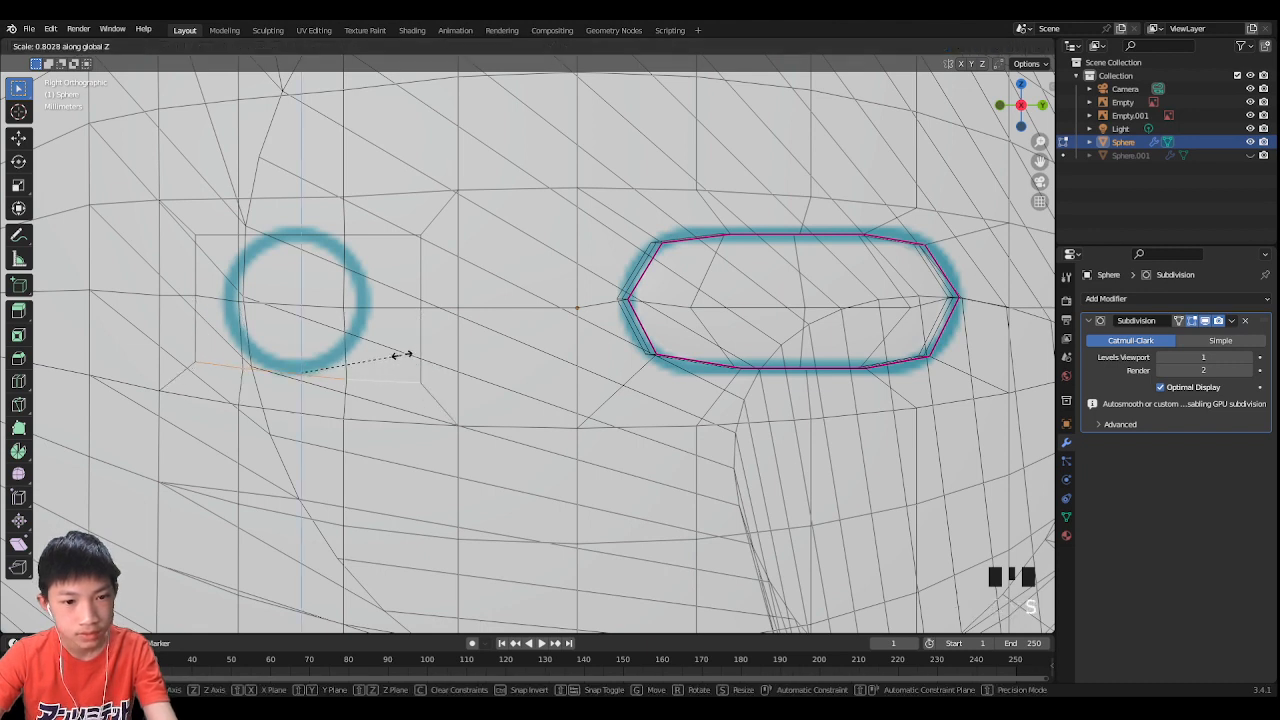
key("0")
left_click(401, 355)
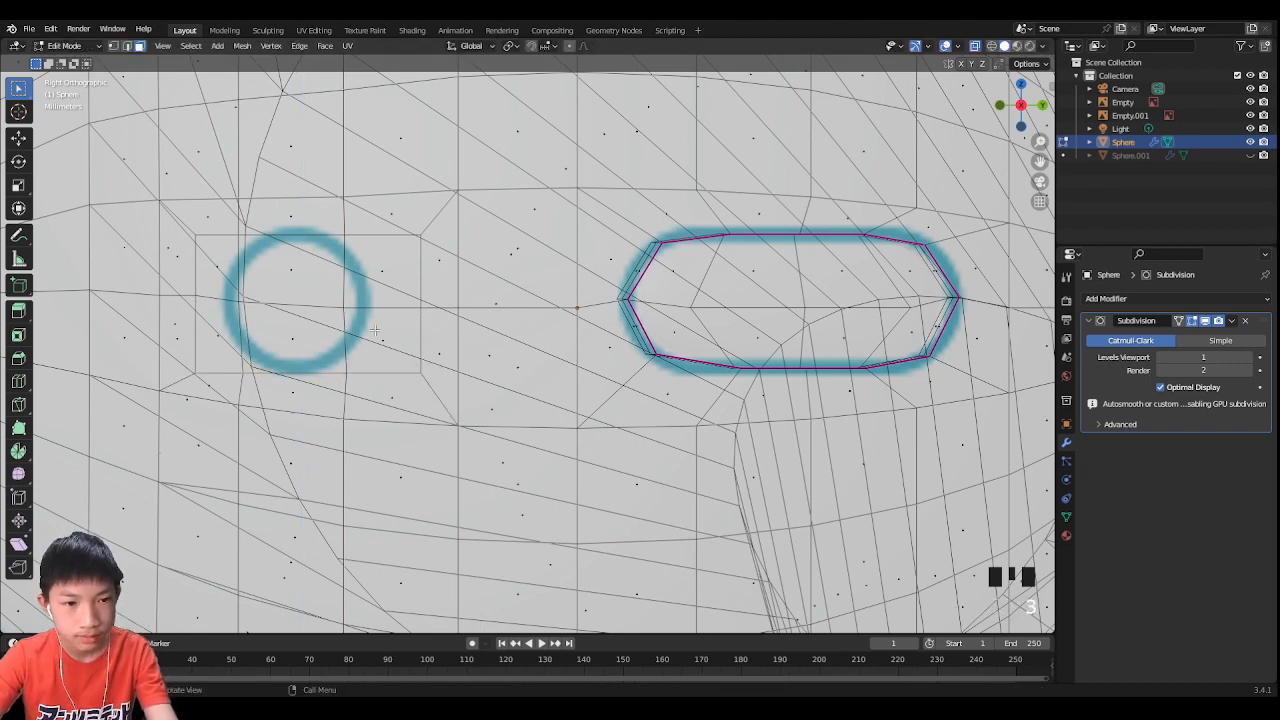
Step: Select the six inset faces over the circle outline, turn off X-ray display and move them slightly outward along X
left_click(275, 271)
left_click(219, 270, "shift")
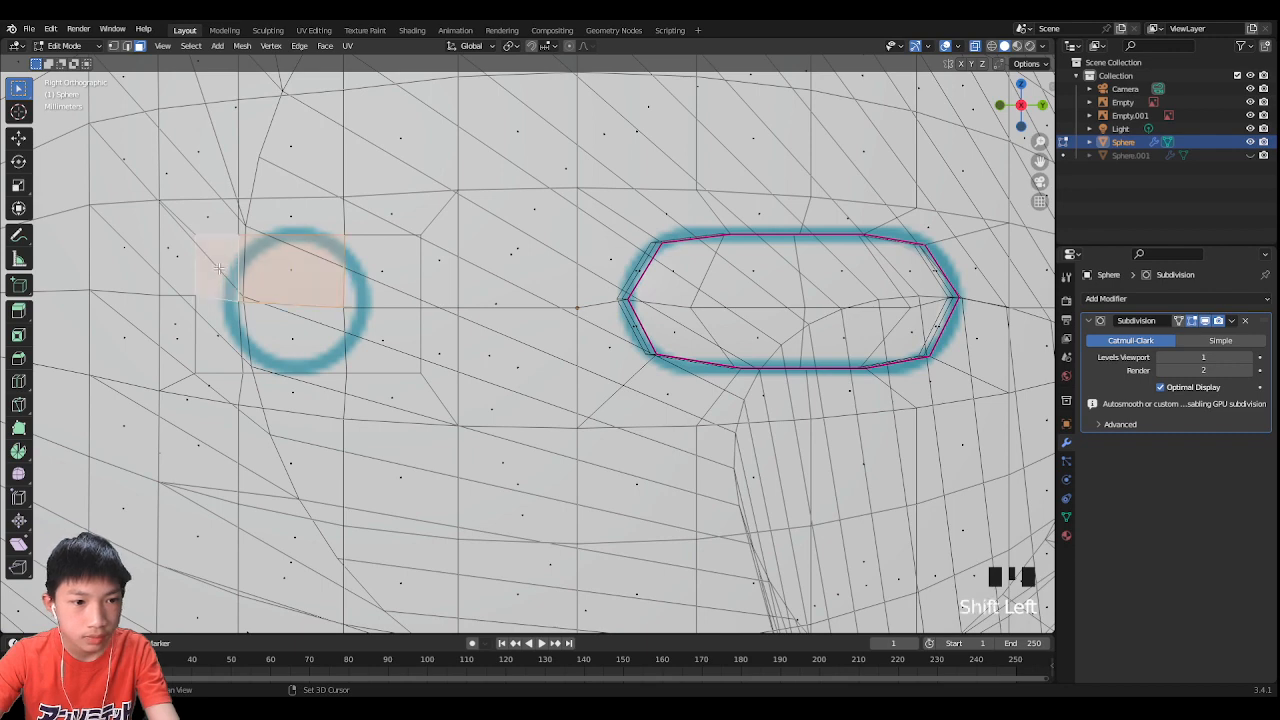
left_click(211, 345, "shift")
left_click(297, 345, "shift")
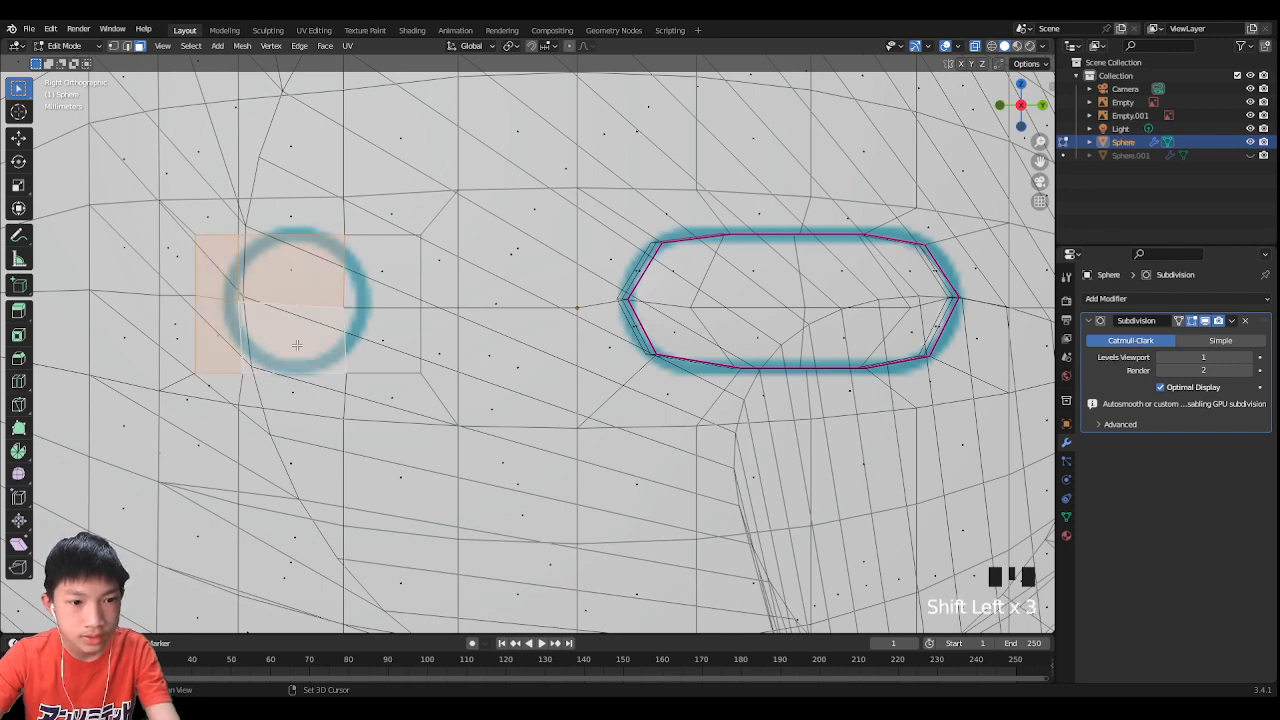
left_click(374, 341, "shift")
left_click(395, 266, "shift")
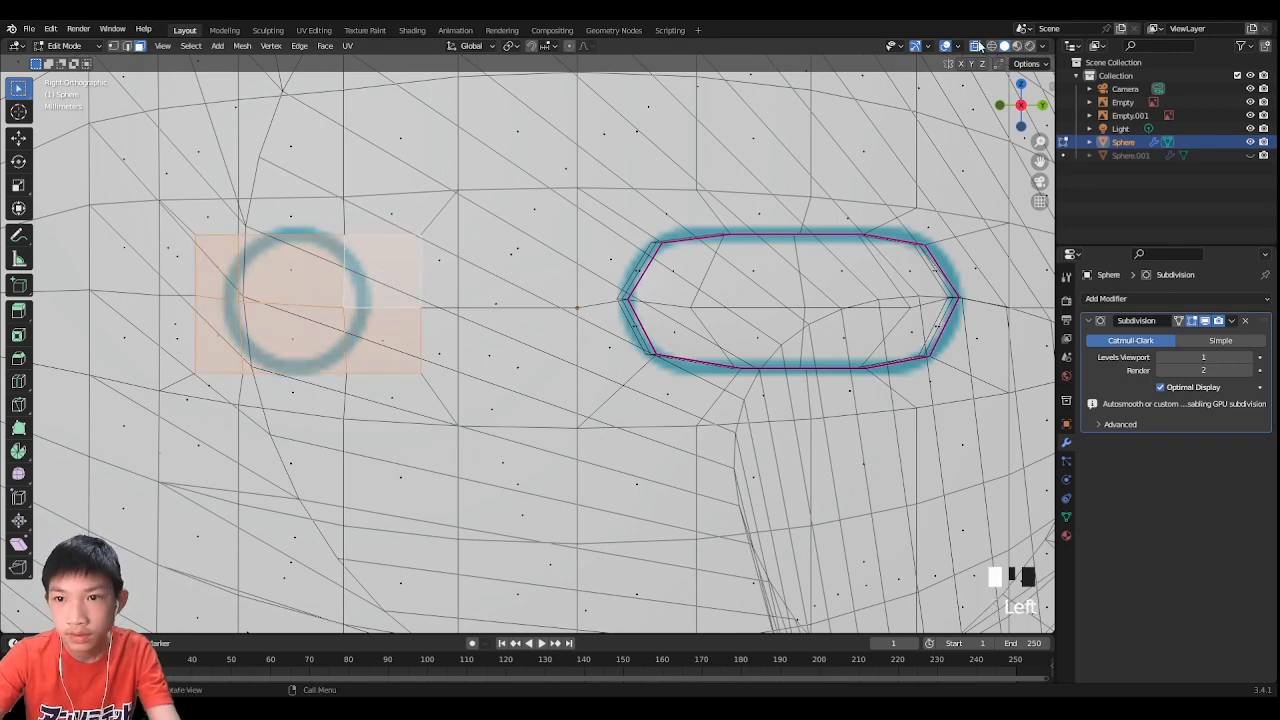
middle_click_drag(800, 170, 903, 160)
scroll(870, 172, "down", 2)
key("g")
key("x")
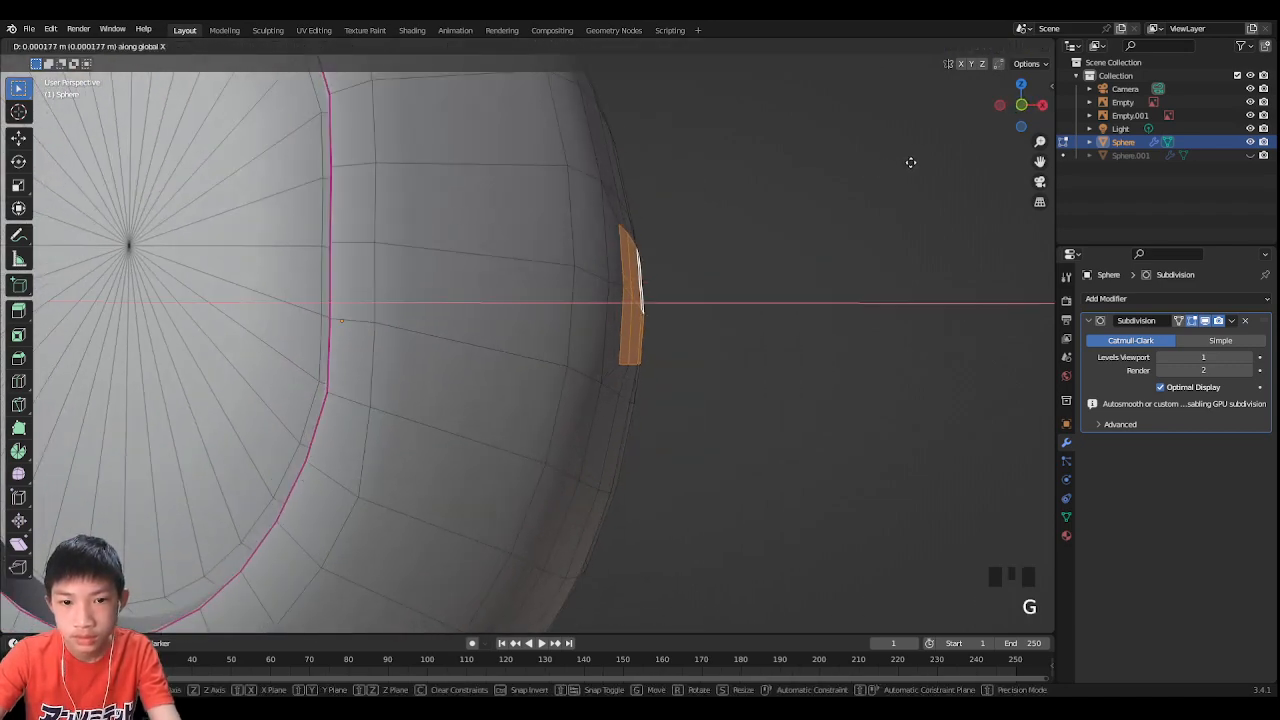
left_click(906, 165)
middle_click_drag(897, 171, 954, 92)
left_click_drag(335, 371, 462, 318)
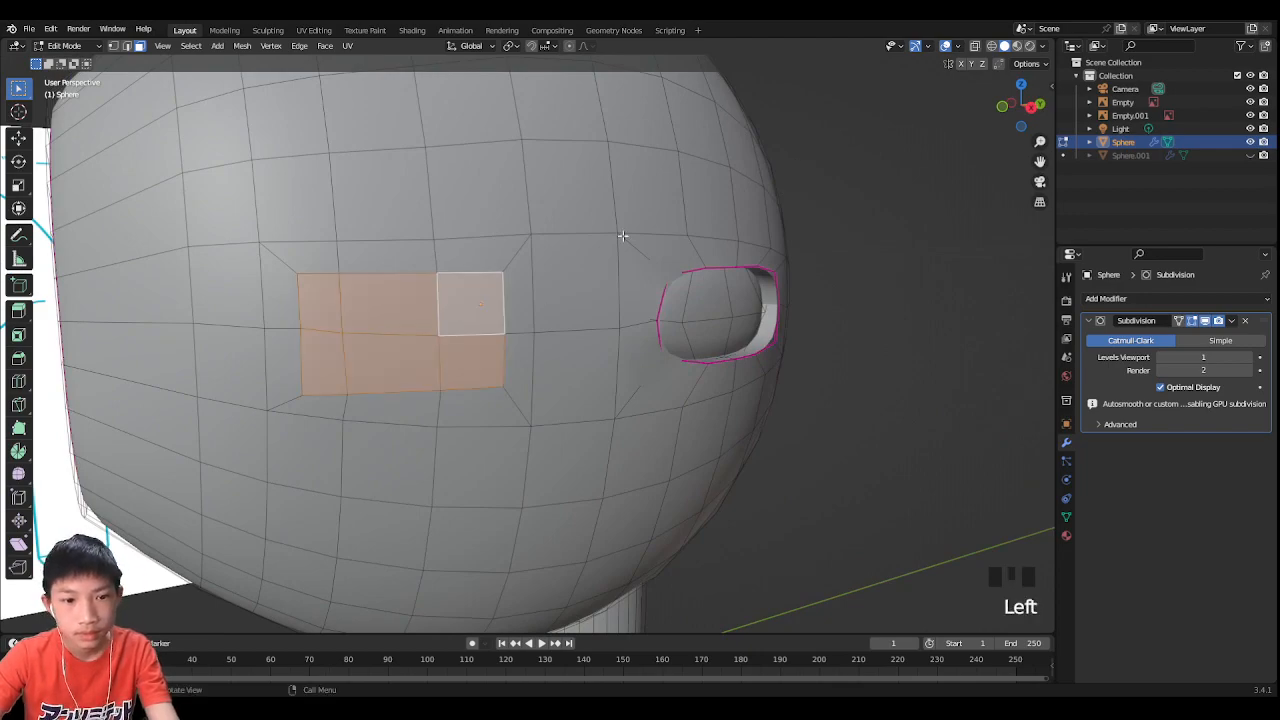
Step: Turn on X-ray display and scale and move the six selected faces along Z to match the circle outline's height in the right view
left_click(976, 47)
left_click(1032, 107)
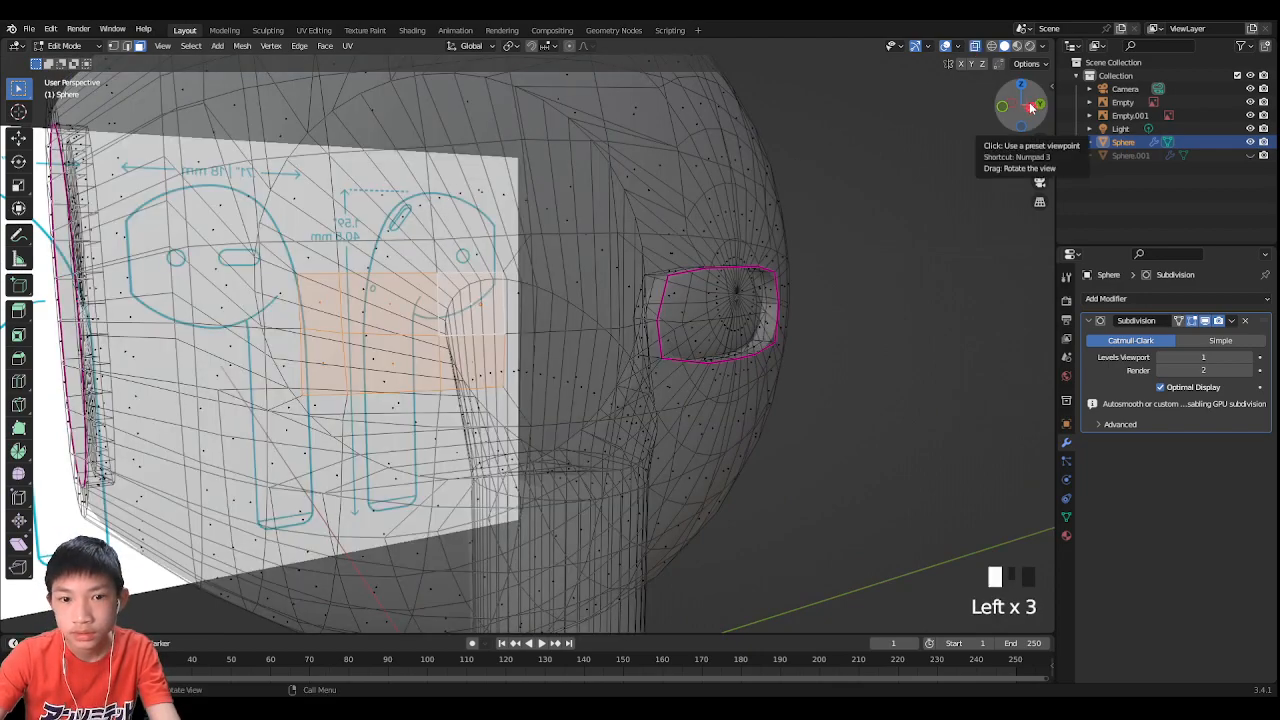
scroll(523, 208, "up", 3)
middle_click_drag(523, 208, 639, 260, "shift")
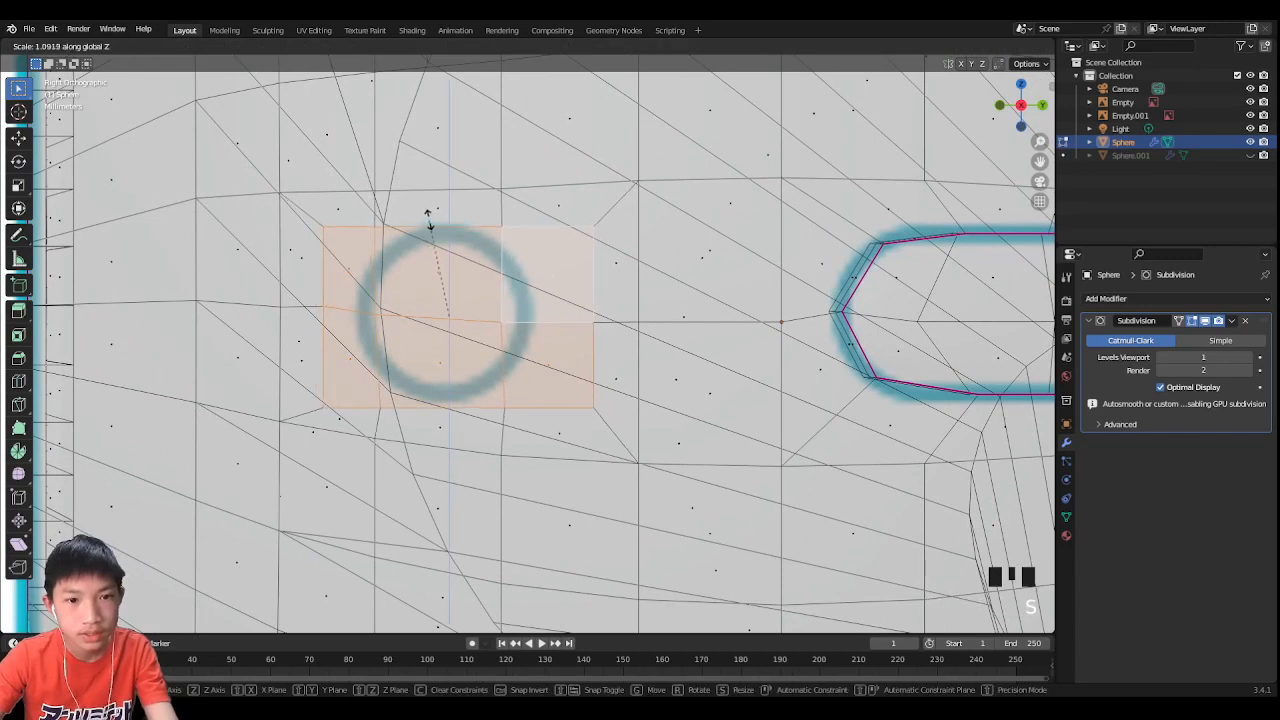
key("g")
key("z")
Step: Narrow the six faces along Y and shift them along Y to fit the circle outline's width
key("s")
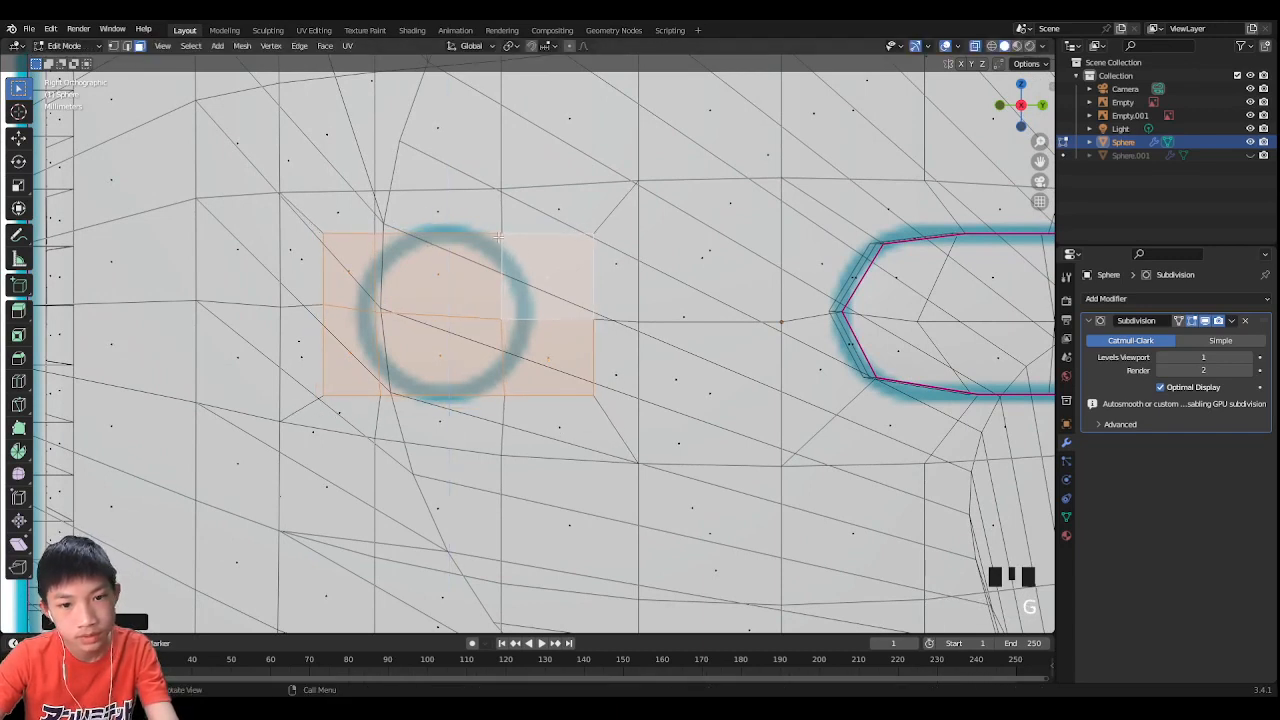
key("y")
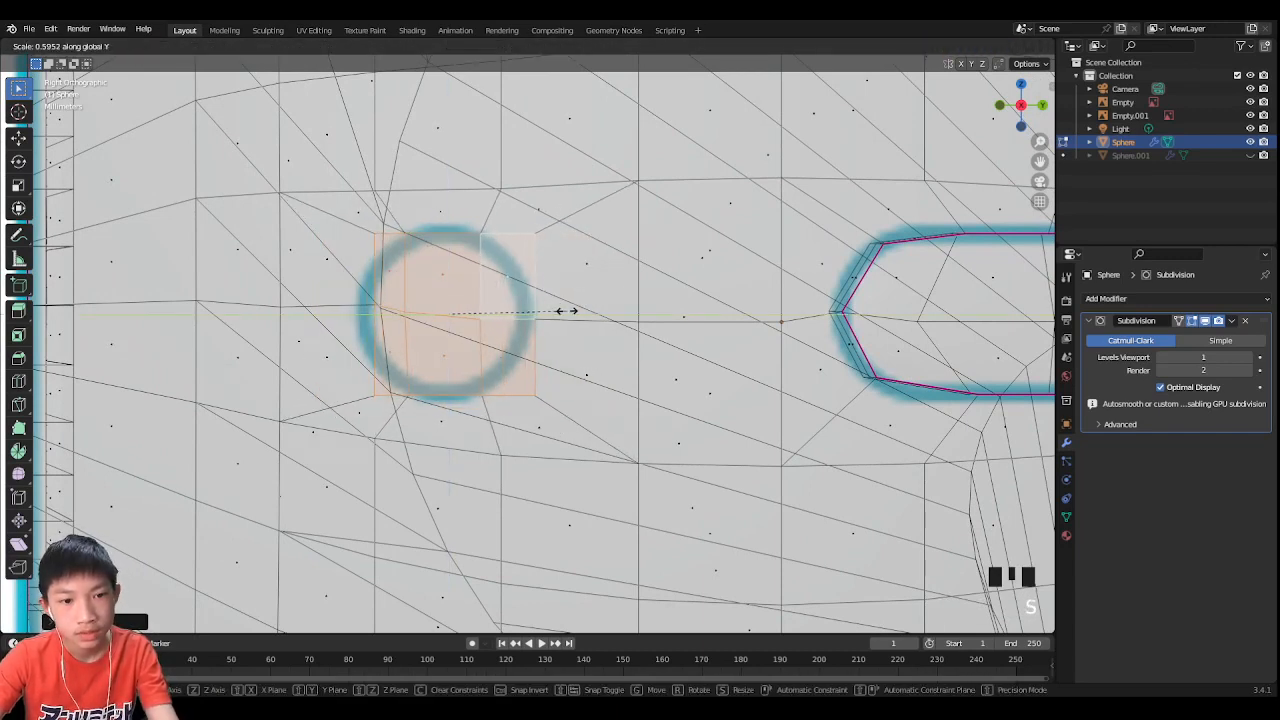
left_click(566, 306)
key("g")
key("y")
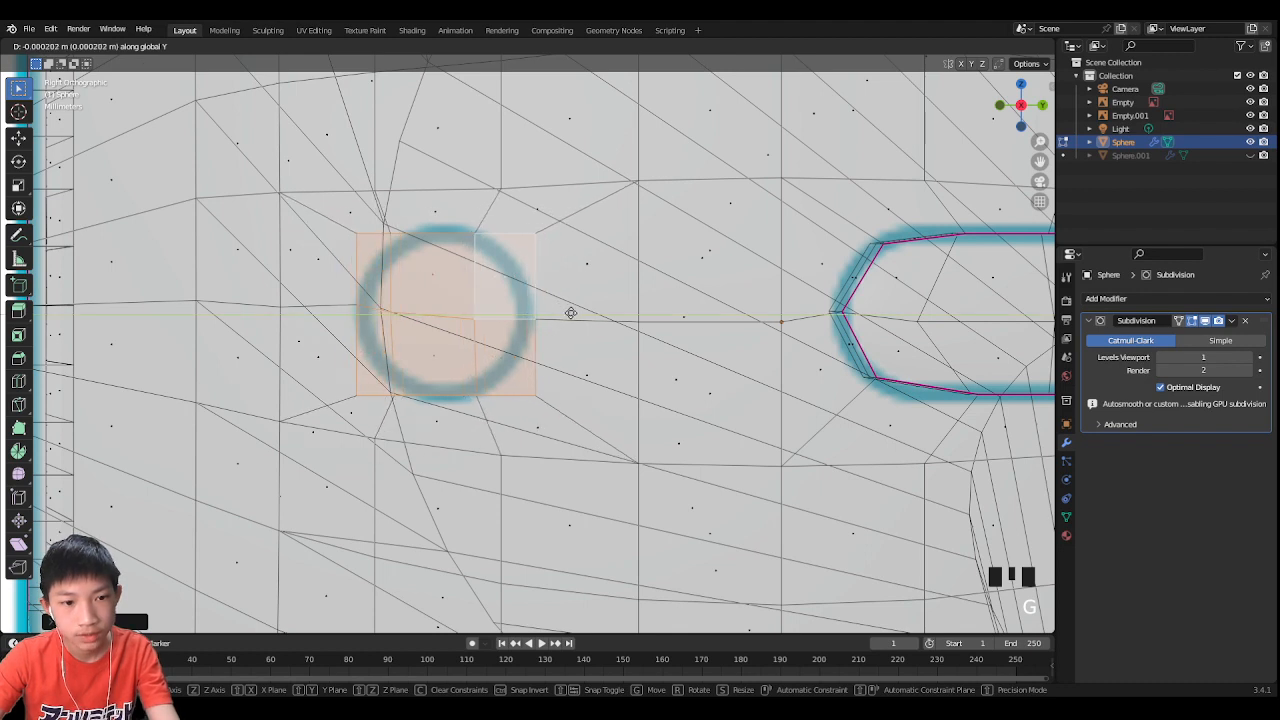
left_click(562, 311)
key("s")
left_click(558, 310)
key("s")
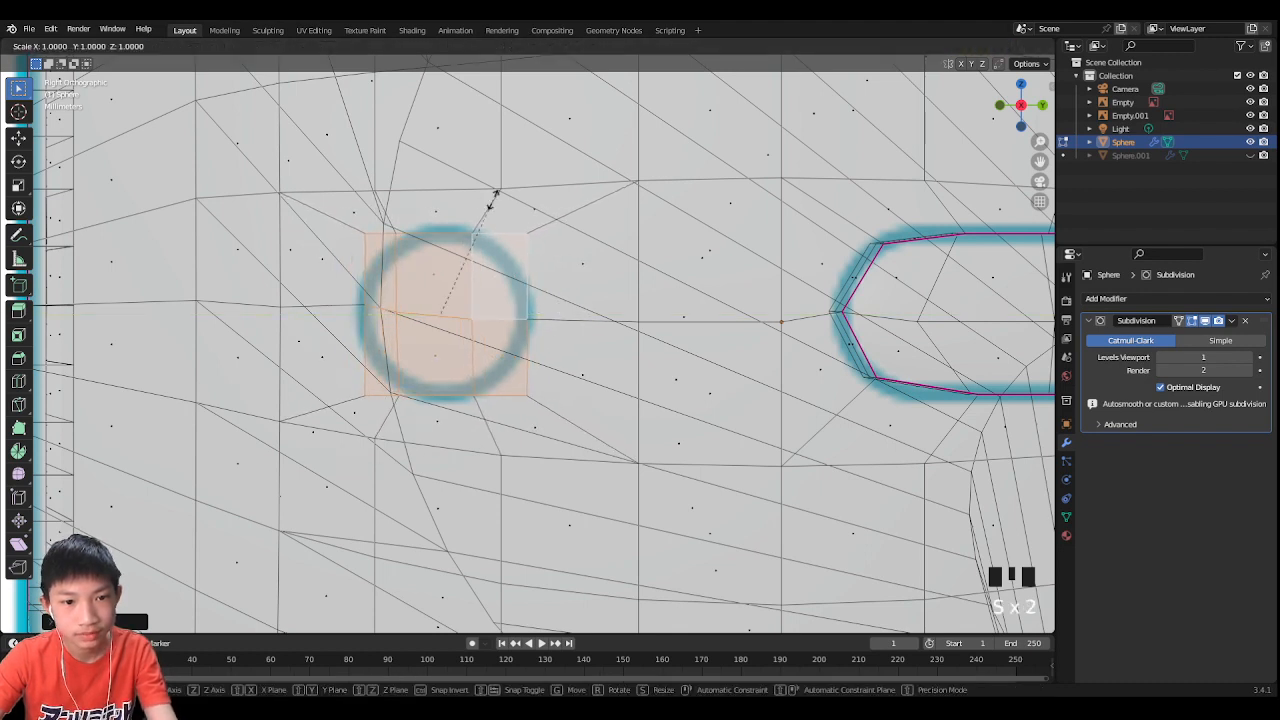
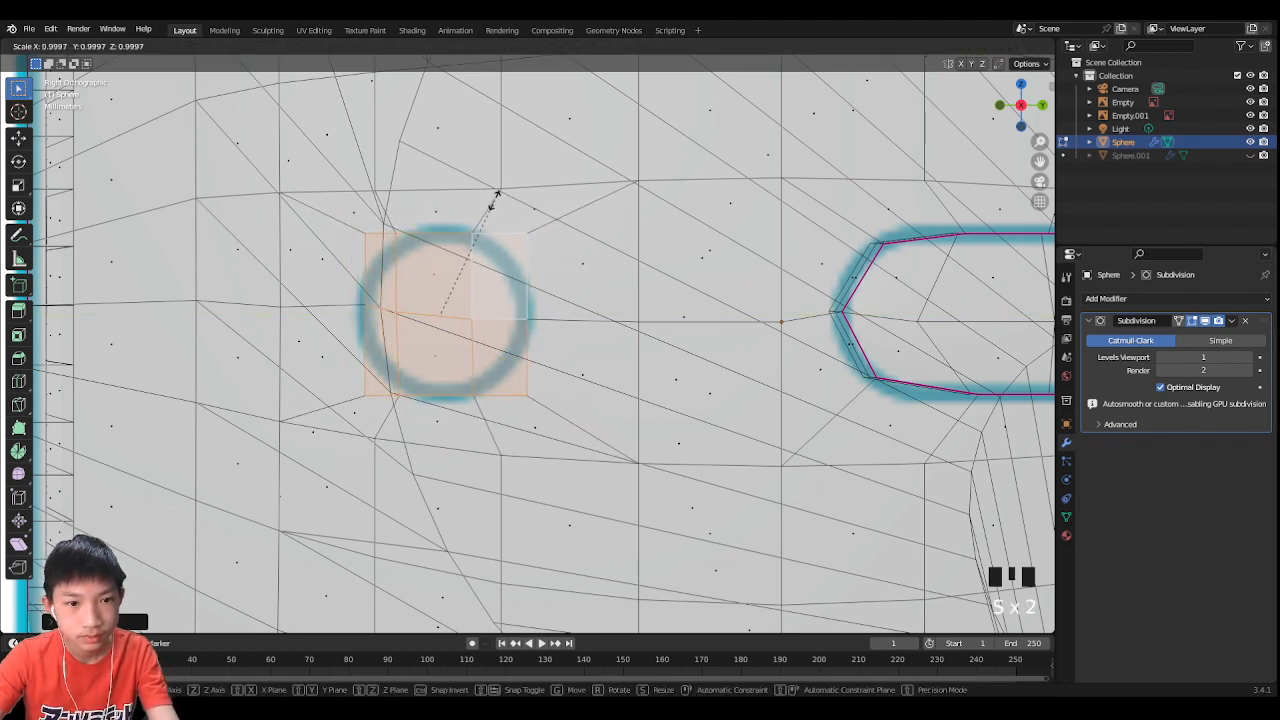
left_click(491, 200)
Step: In vertex mode, move the upper and middle vertices of the block's left inner column toward the circle's centre
key("1")
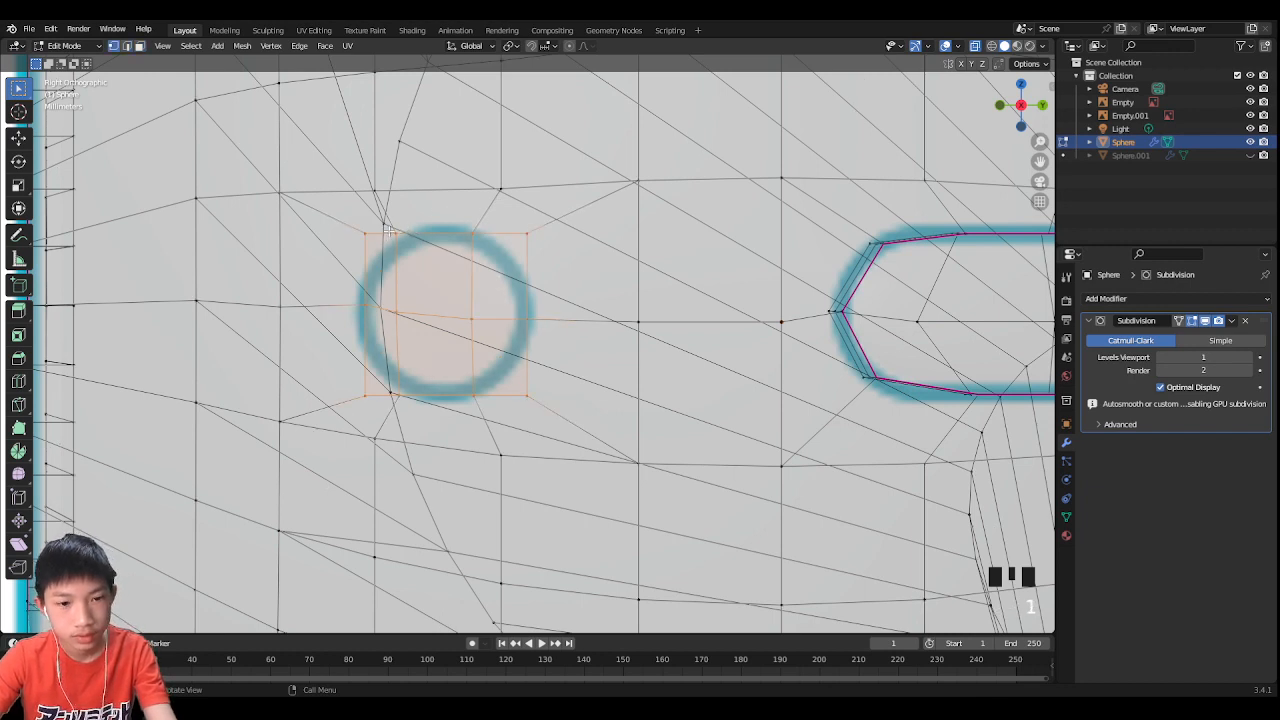
left_click(385, 224)
key("g")
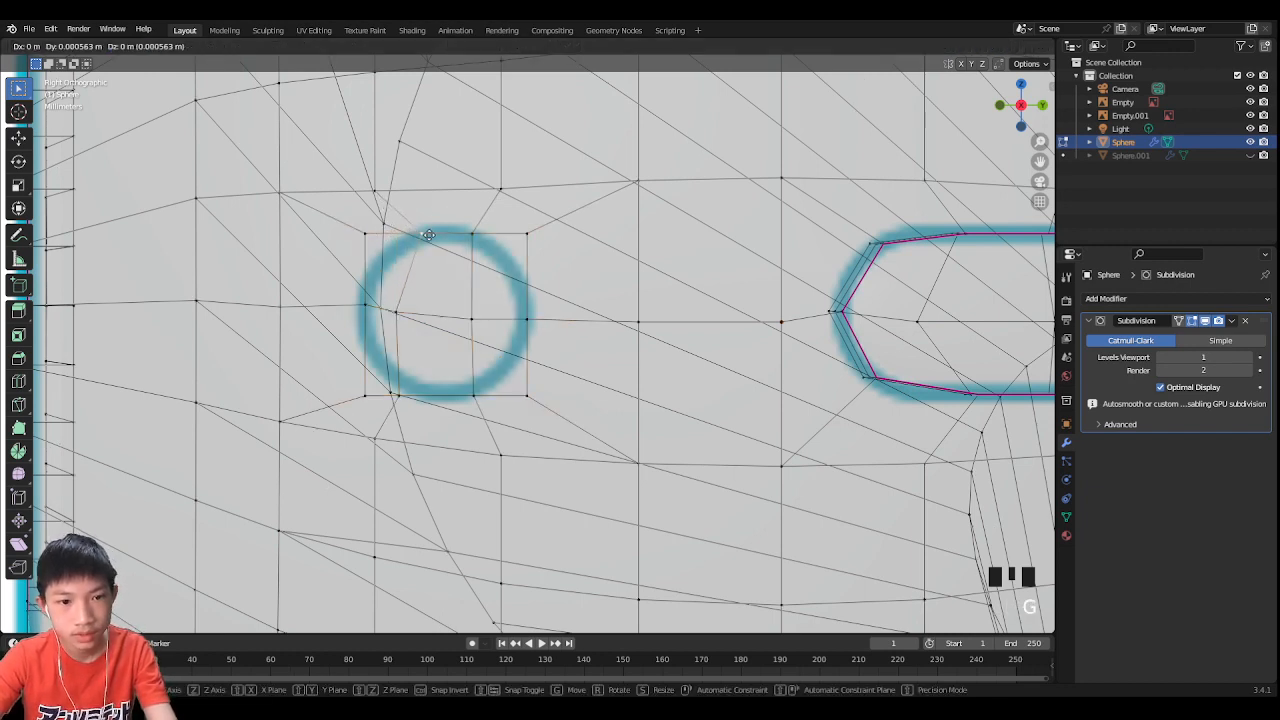
left_click(398, 312)
key("g")
left_click(414, 310)
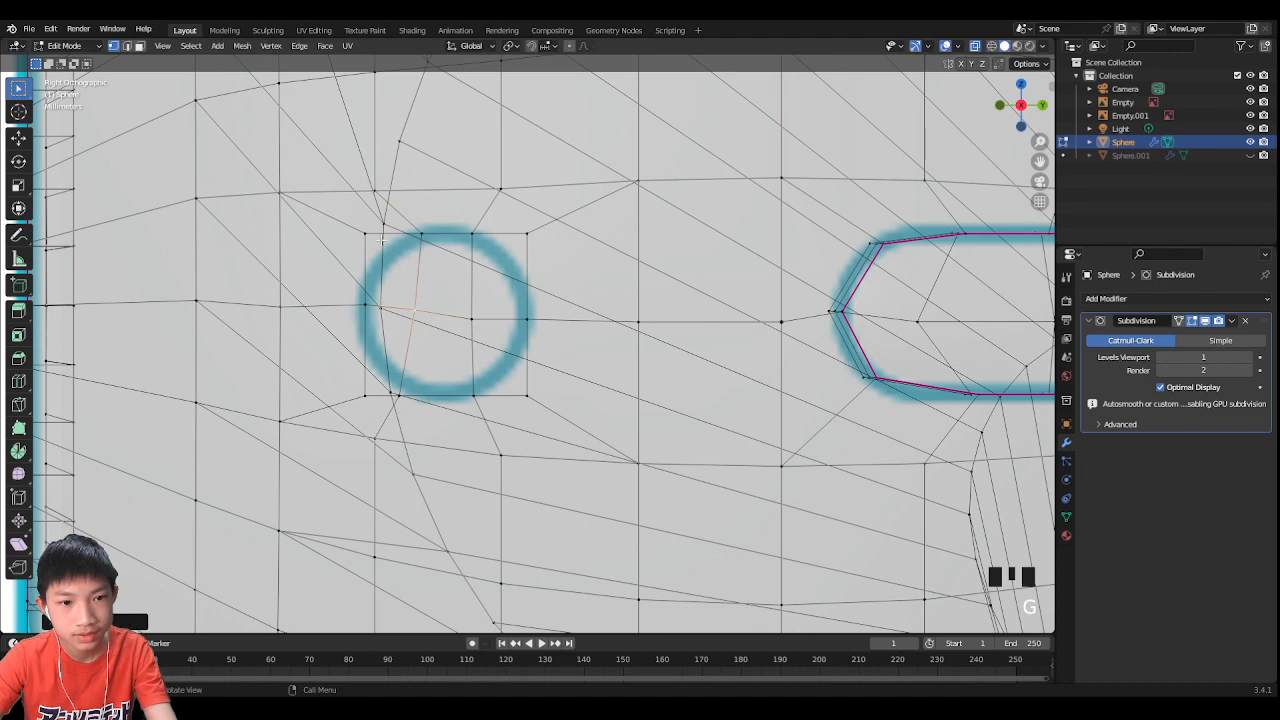
Step: Pull both upper corner vertices in onto the circle outline and adjust the upper-right inner vertex to match the curve
left_click(359, 234)
key("g")
left_click(382, 258)
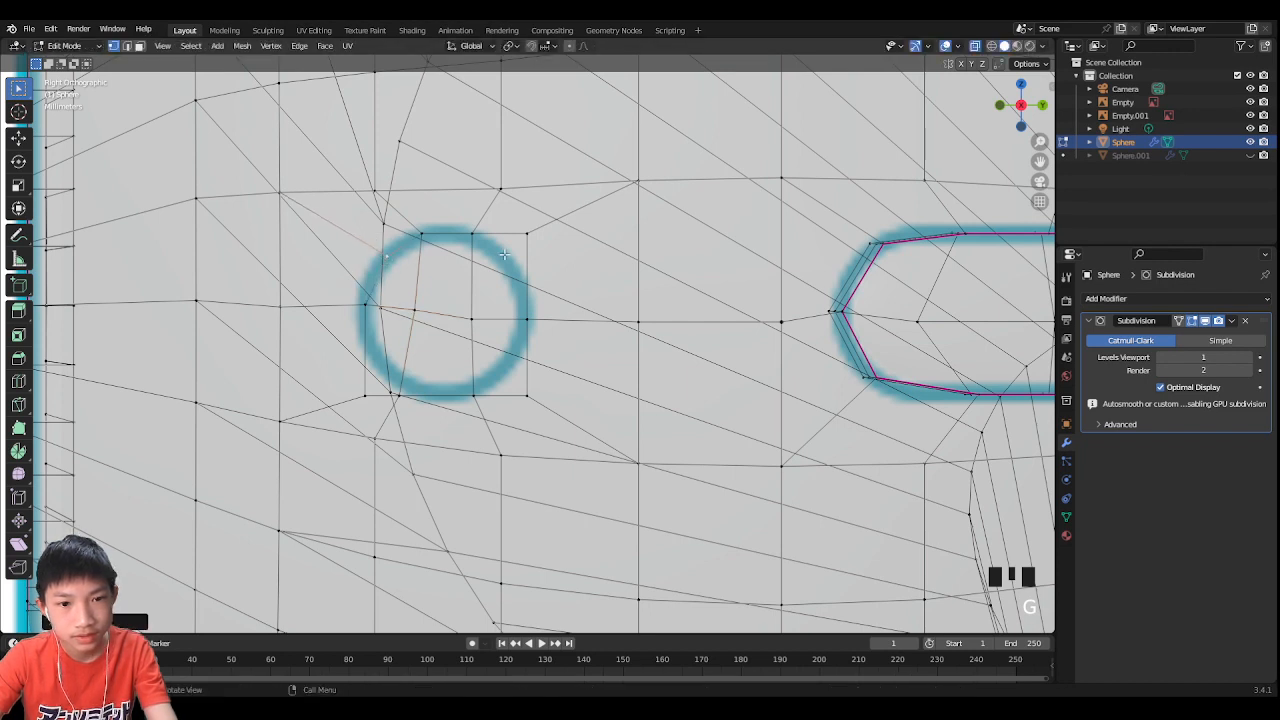
left_click(526, 234)
key("g")
left_click(508, 266)
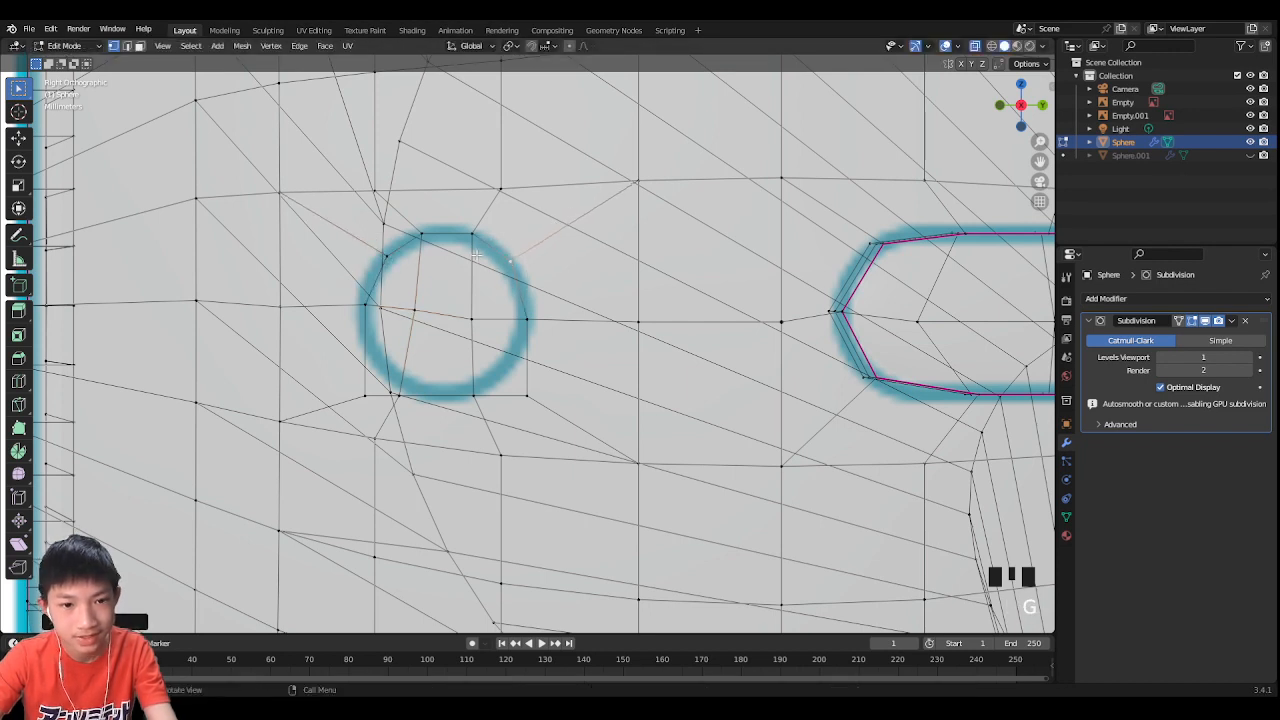
key("g")
left_click(471, 242)
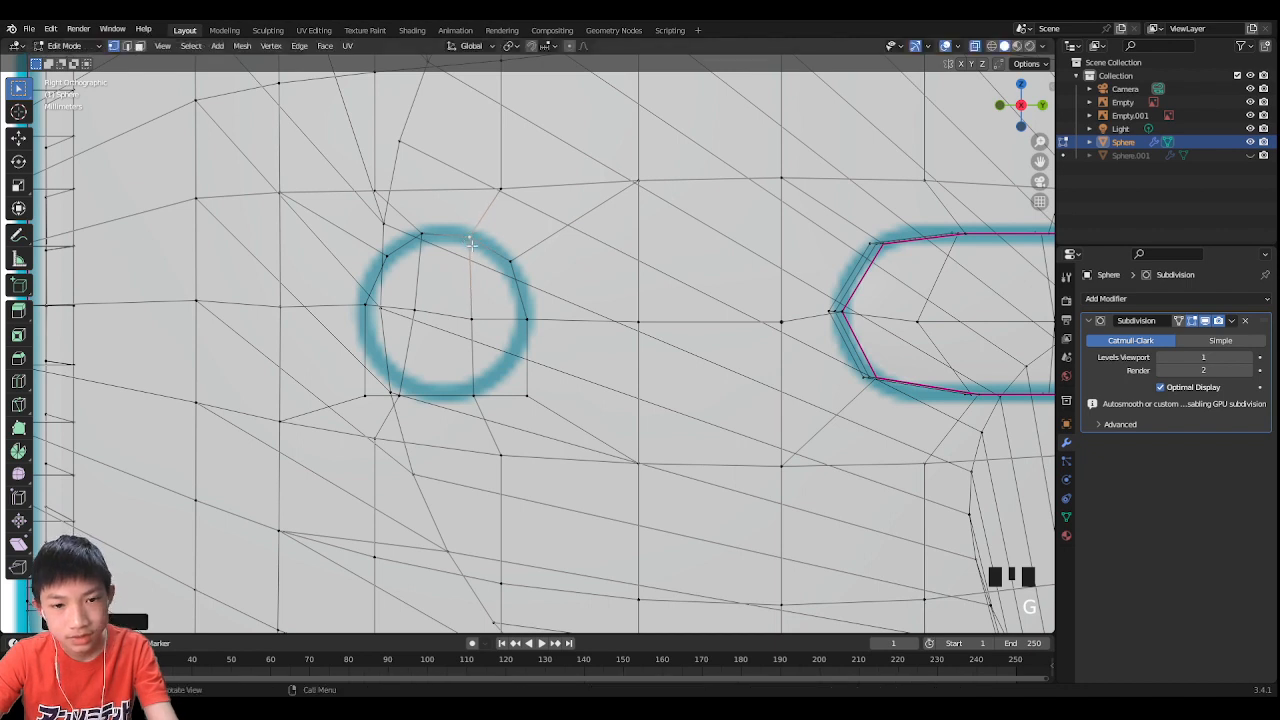
Step: Pull both lower corner vertices of the face block in onto the circle outline
left_click(523, 397)
key("g")
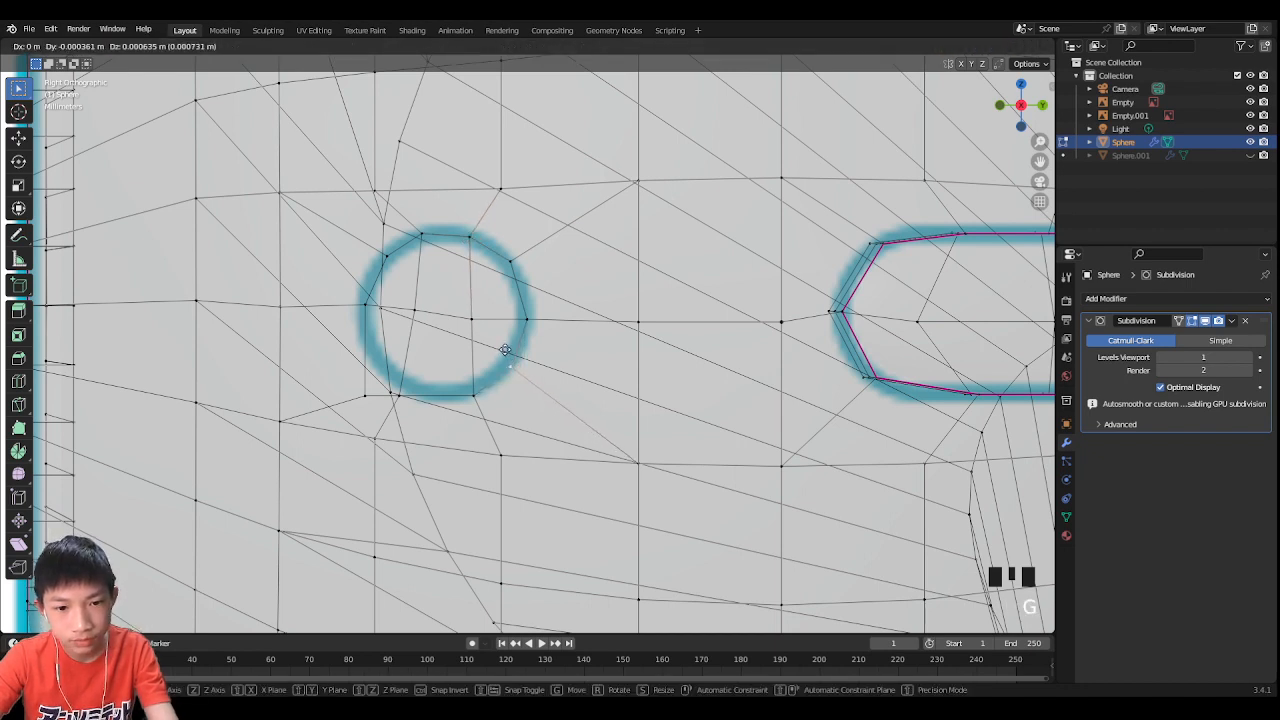
left_click(505, 350)
left_click(366, 398)
key("g")
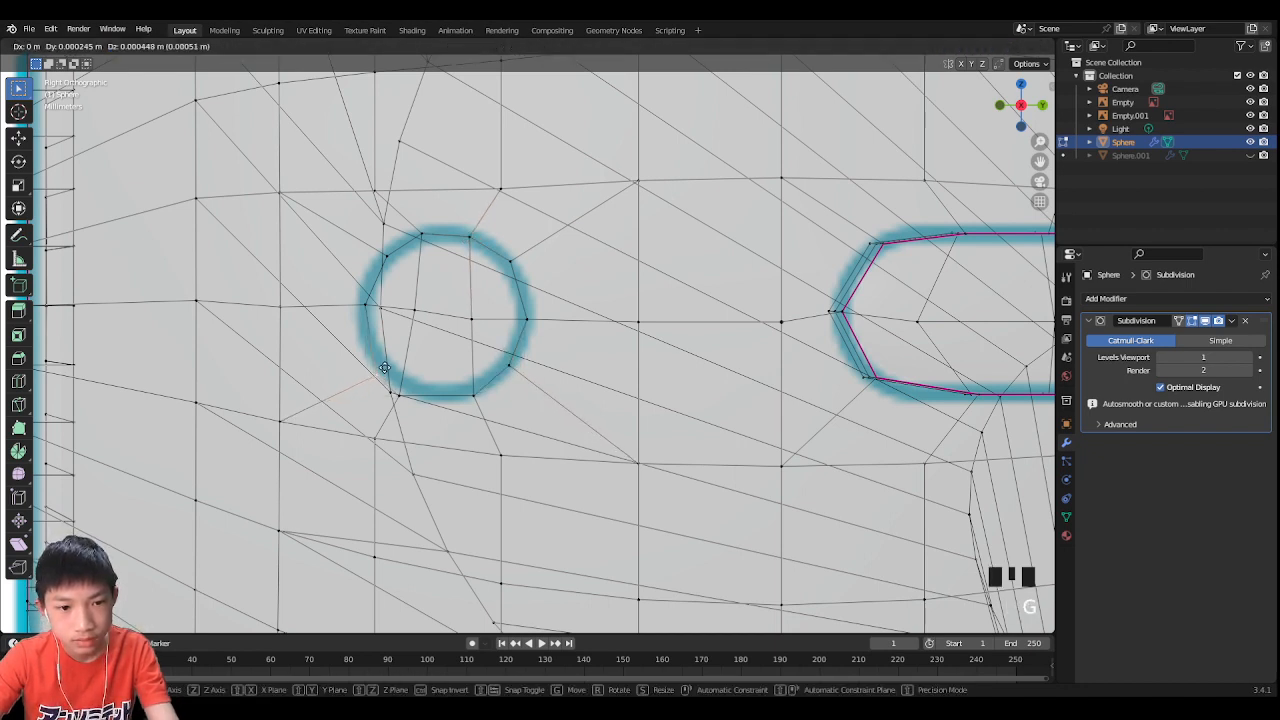
left_click(384, 358)
key("g")
left_click(395, 378)
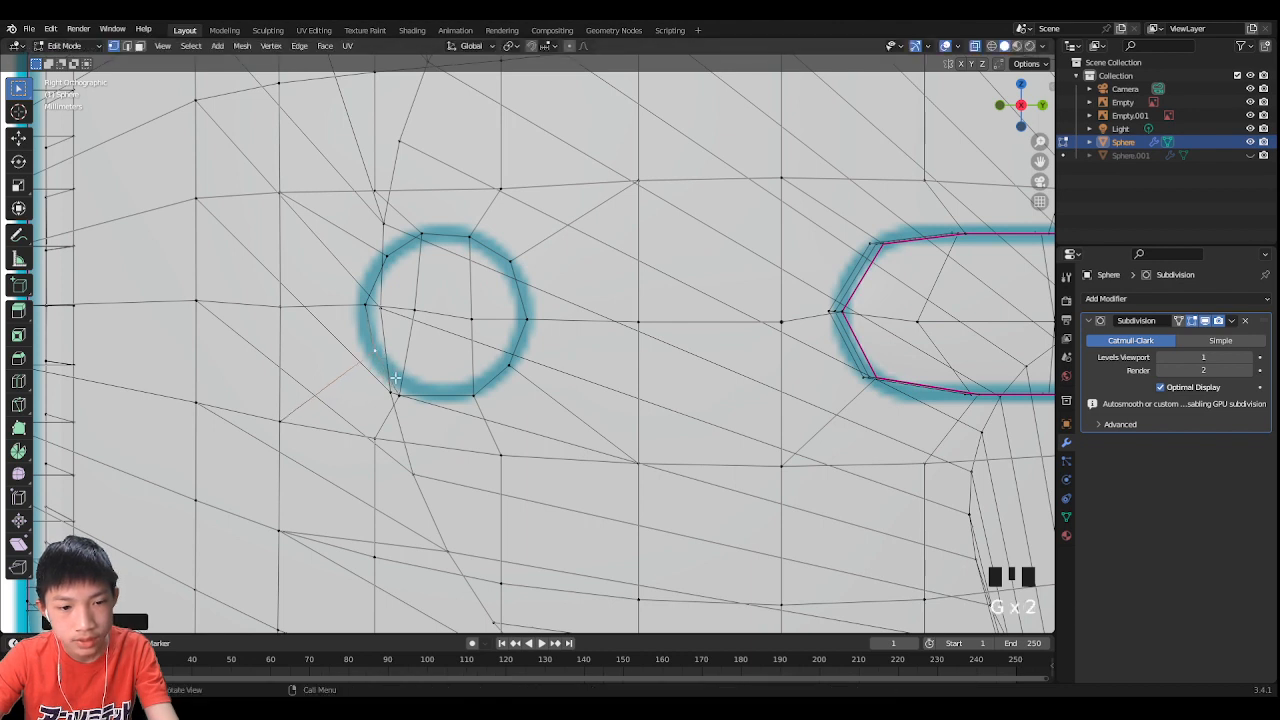
left_click(388, 395)
key("g")
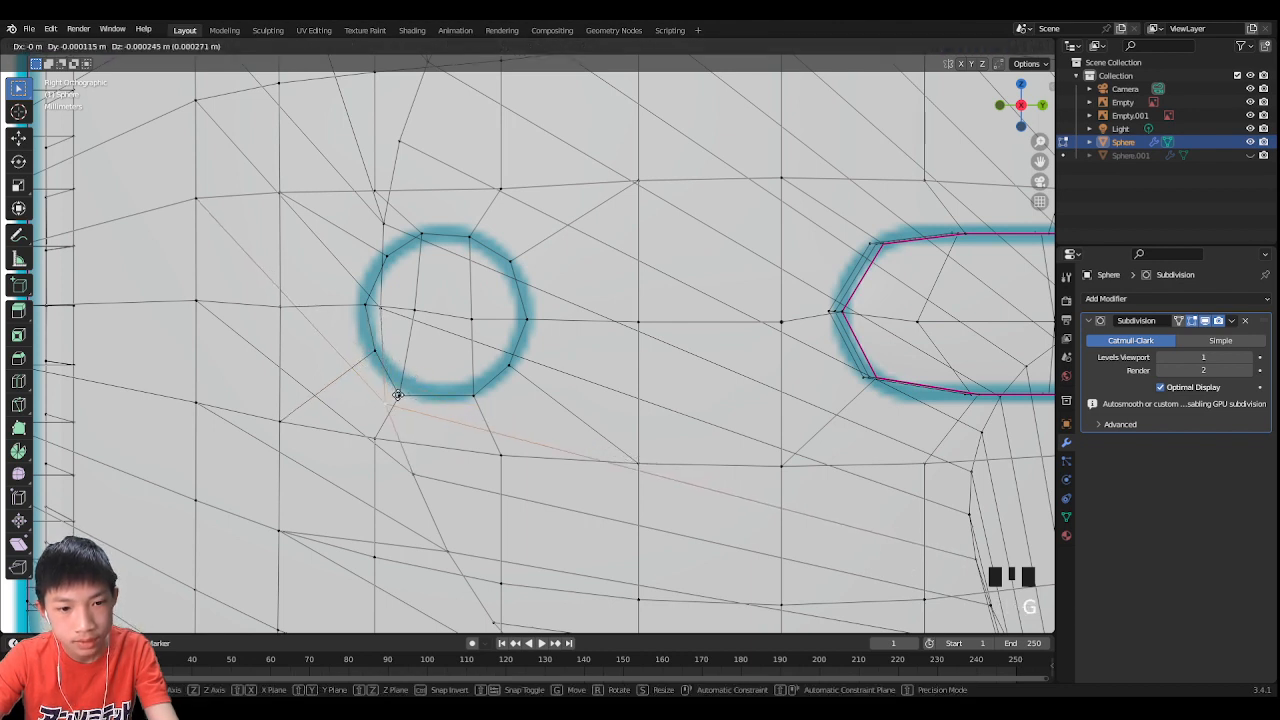
left_click(398, 395)
Step: Move the lower-left inner vertex of the block onto the circle outline
left_click(392, 392)
key("g")
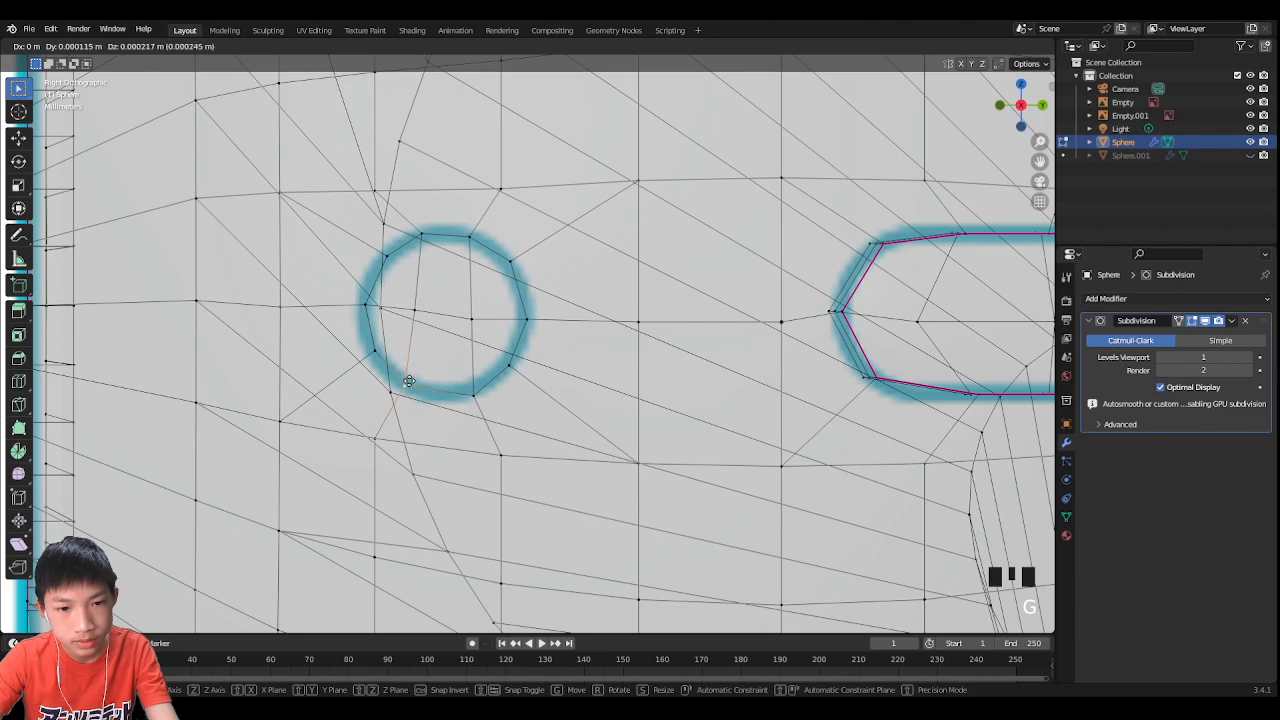
left_click(409, 381)
Step: Turn off X-ray display, select the faces inside the circle in face mode and rotate them about Z to follow the head surface
key("Tab")
middle_click_drag(430, 290, 855, 110)
key("Tab")
left_click(974, 40)
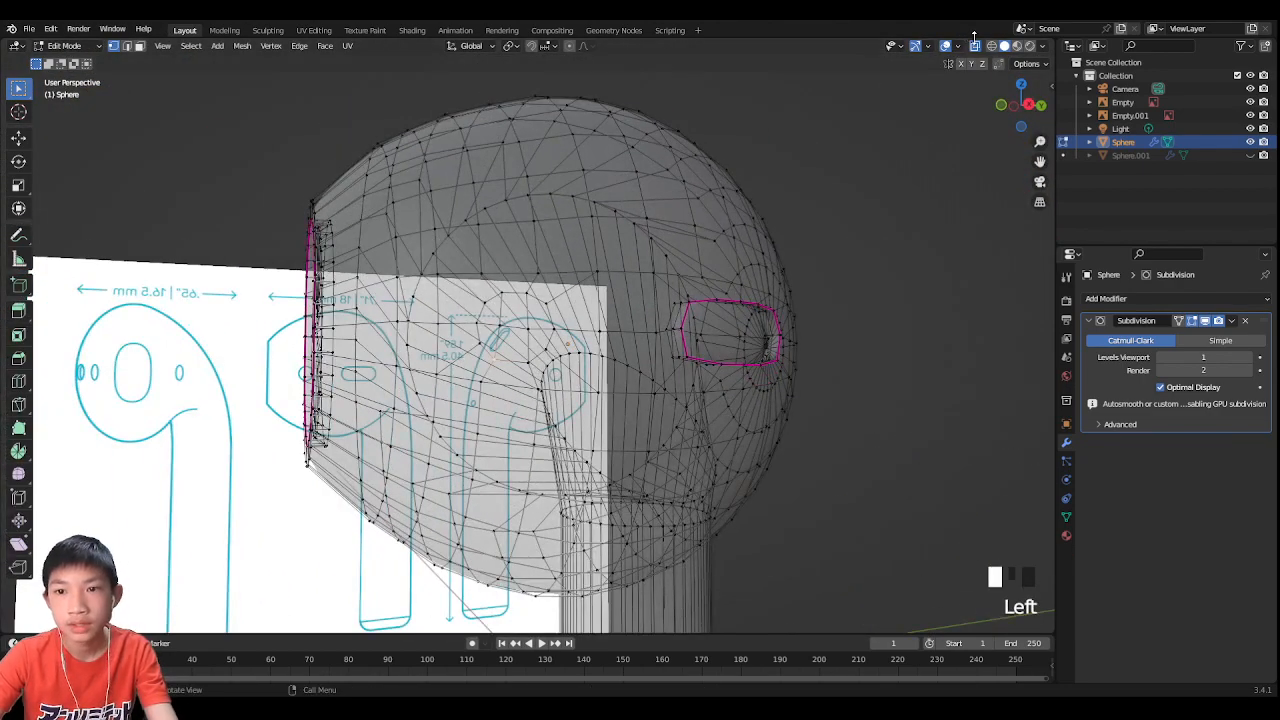
left_click(977, 46)
scroll(582, 297, "up", 2)
key("3")
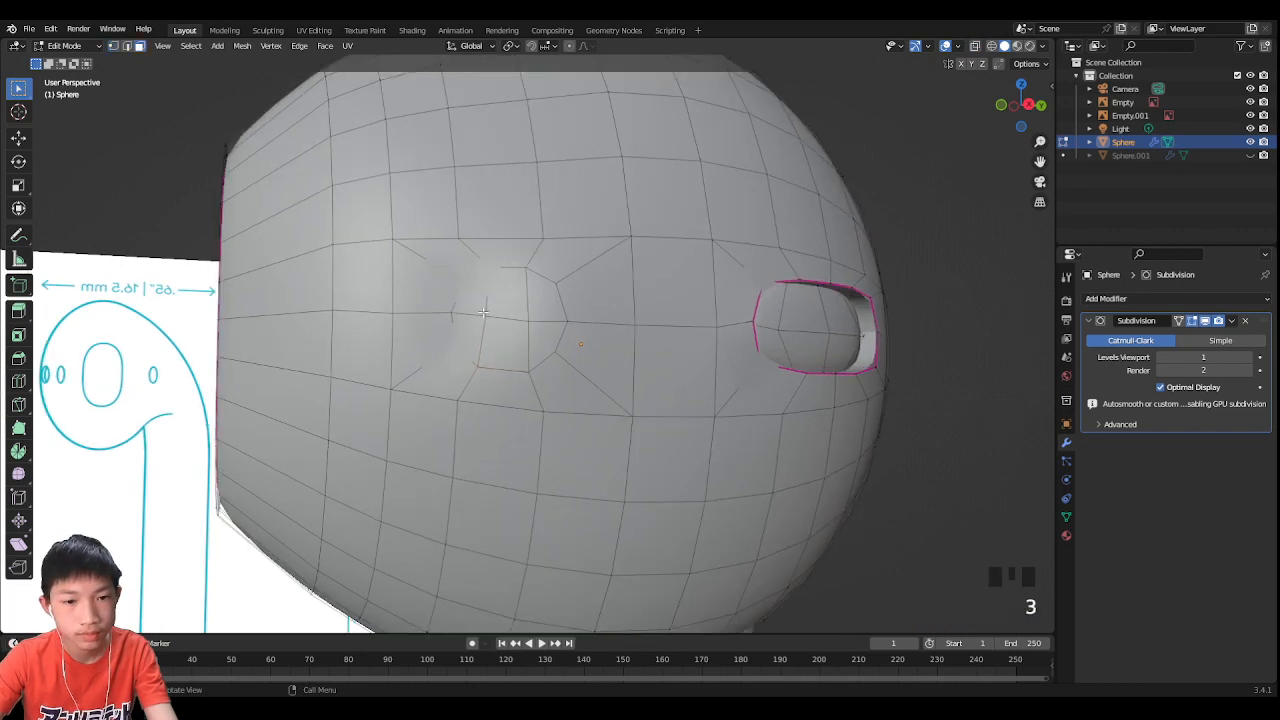
left_click(476, 304)
left_click(477, 310)
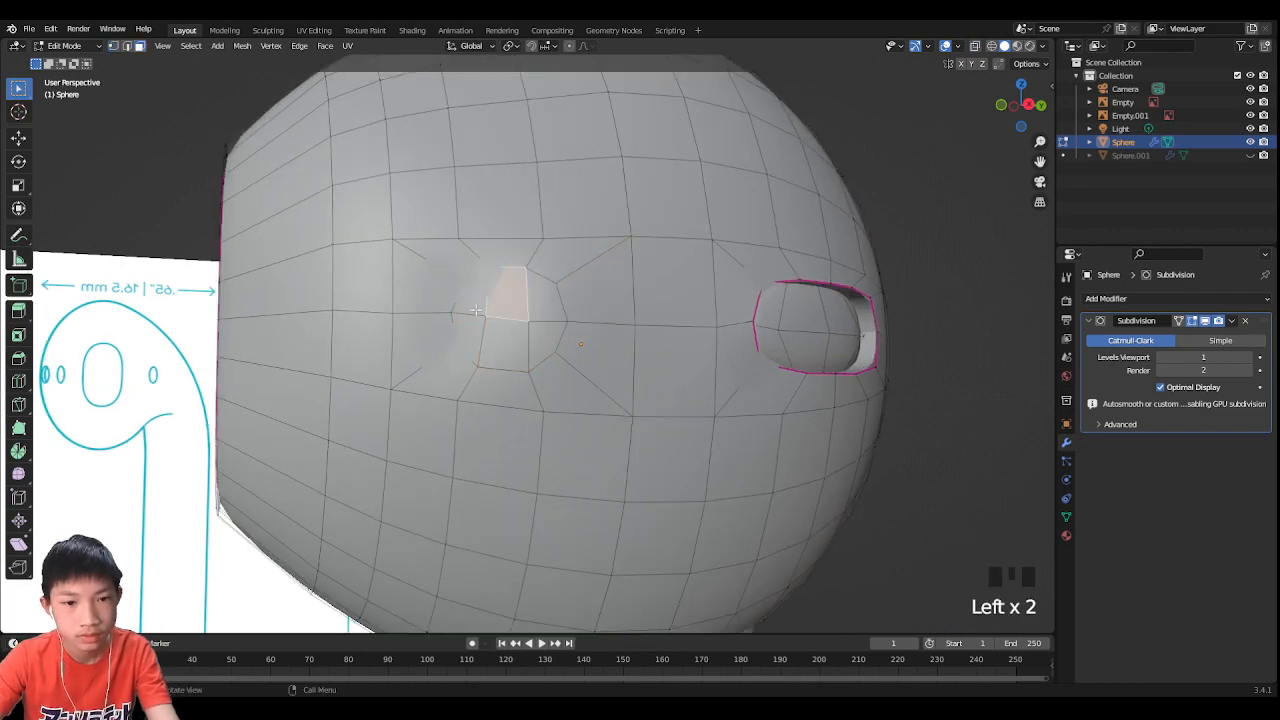
middle_click_drag(541, 330, 671, 331)
key("r")
key("z")
left_click(658, 354)
Step: Extrude the circular faces twice along their normals to form the recess, and crease the edge loop around the hole's rim
key("e")
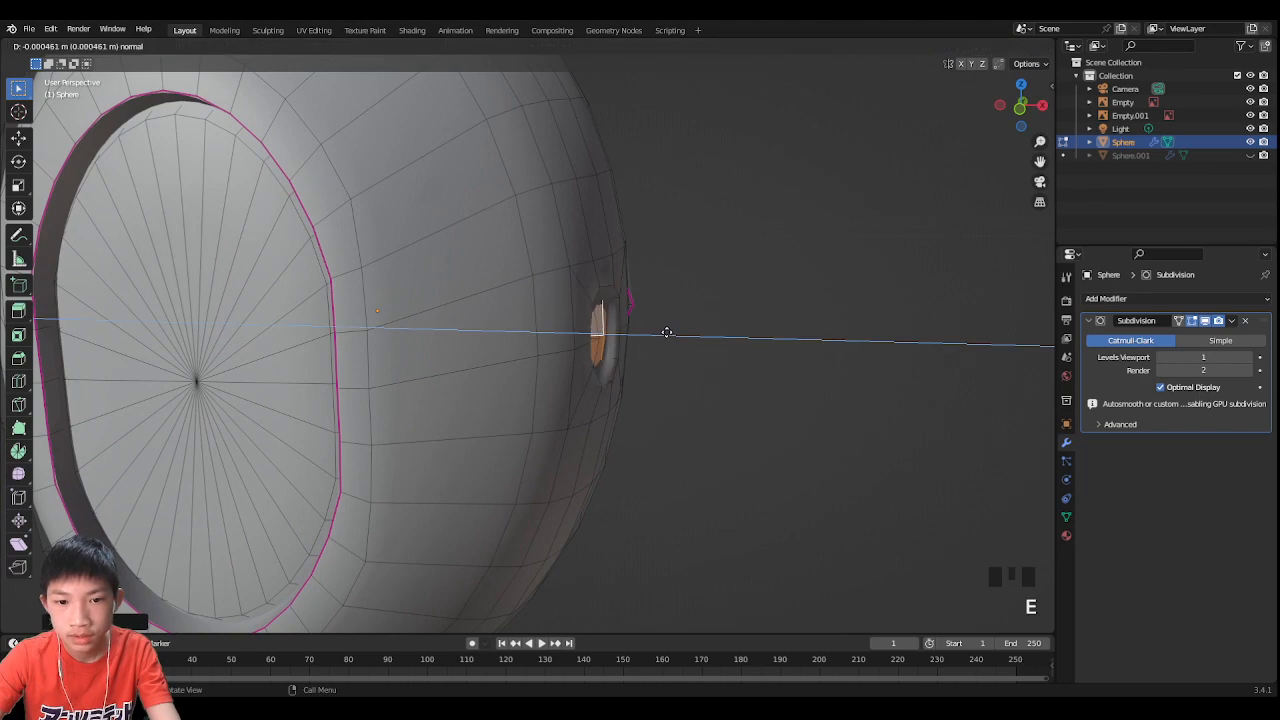
key("e")
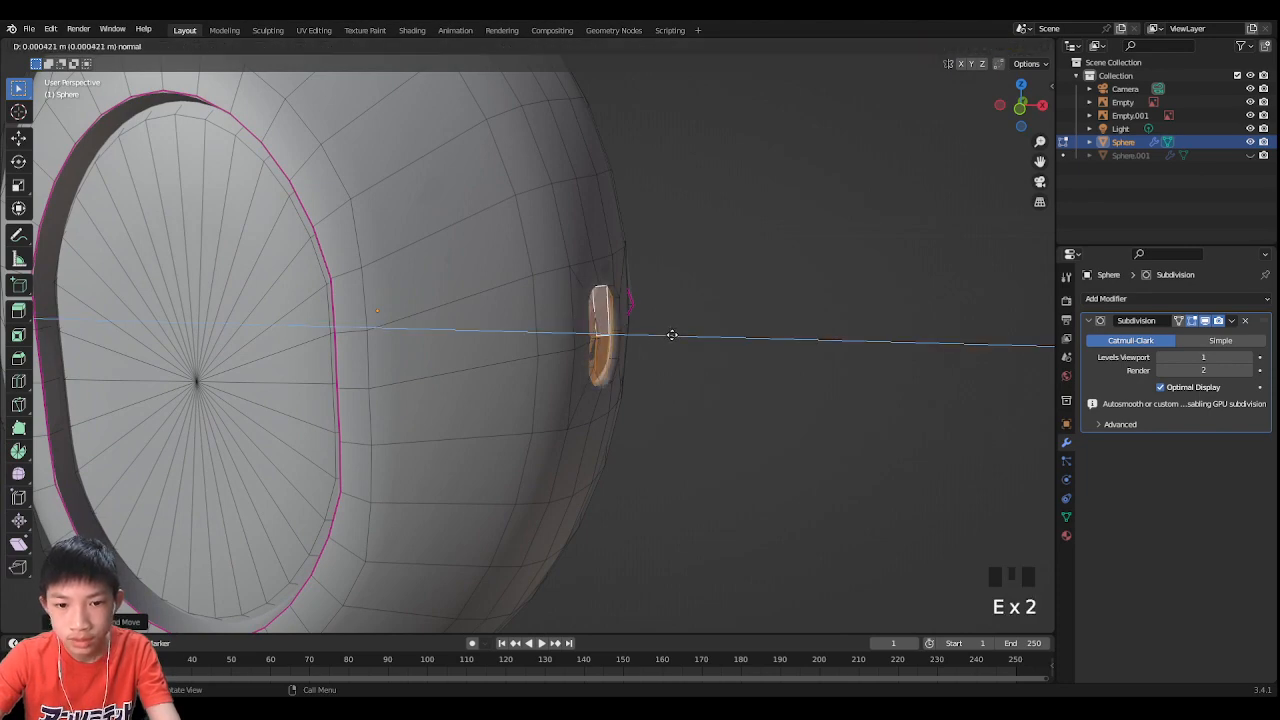
middle_click_drag(654, 314, 585, 266)
left_click(527, 289, "alt")
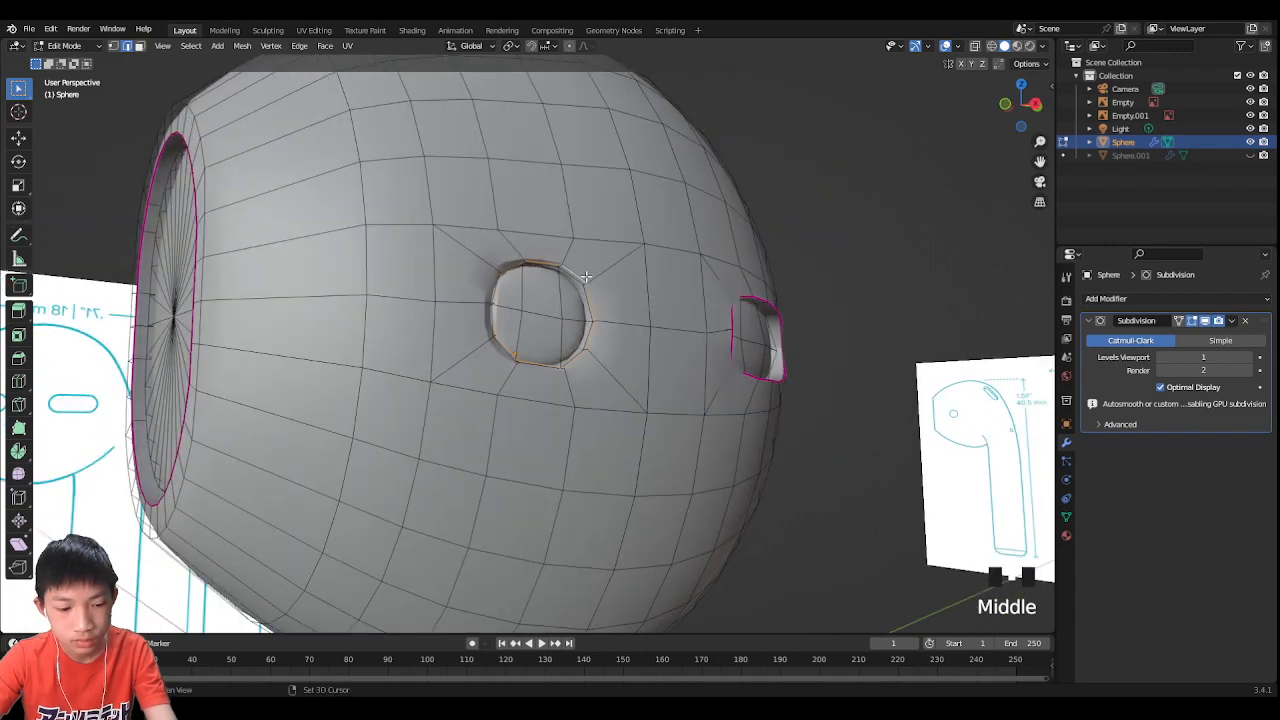
key("shift+e")
left_click(716, 213)
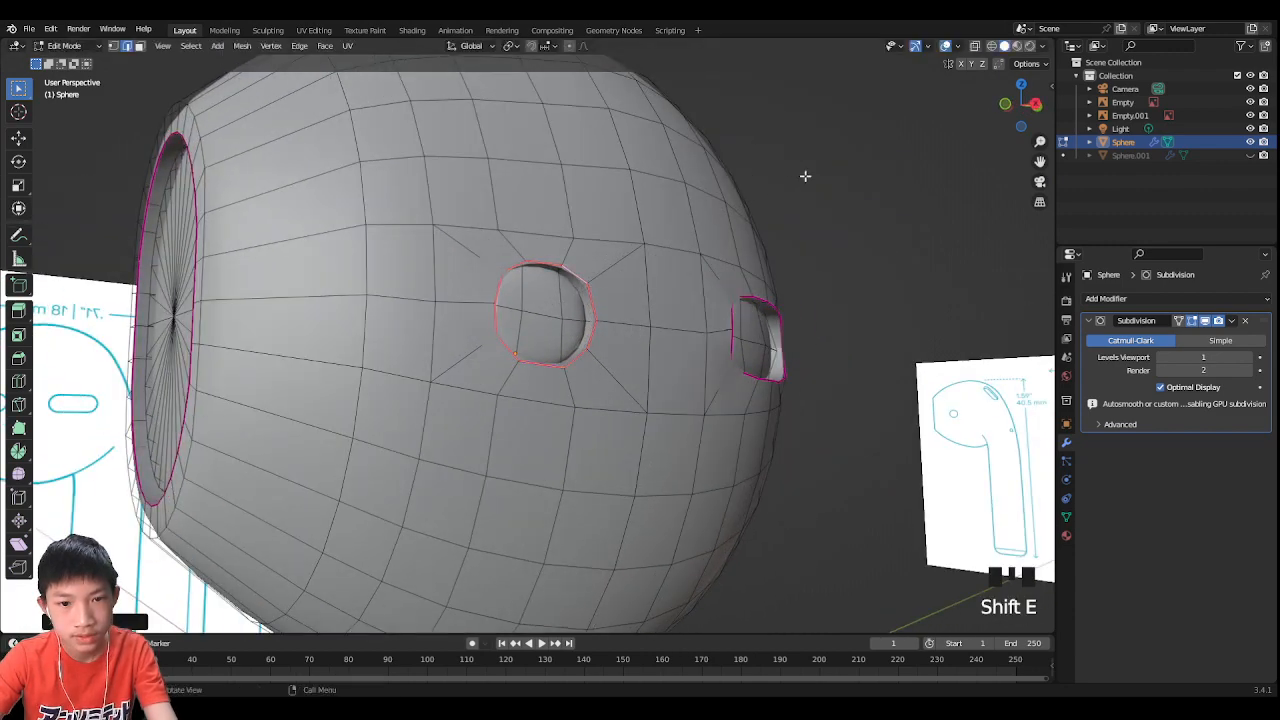
Step: Leave Edit Mode and inspect the new hole and the overall earbud against the reference drawings from the front and side
key("Tab")
middle_click_drag(811, 172, 837, 234)
scroll(636, 238, "down", 6)
scroll(594, 257, "up", 3)
left_click(1014, 111)
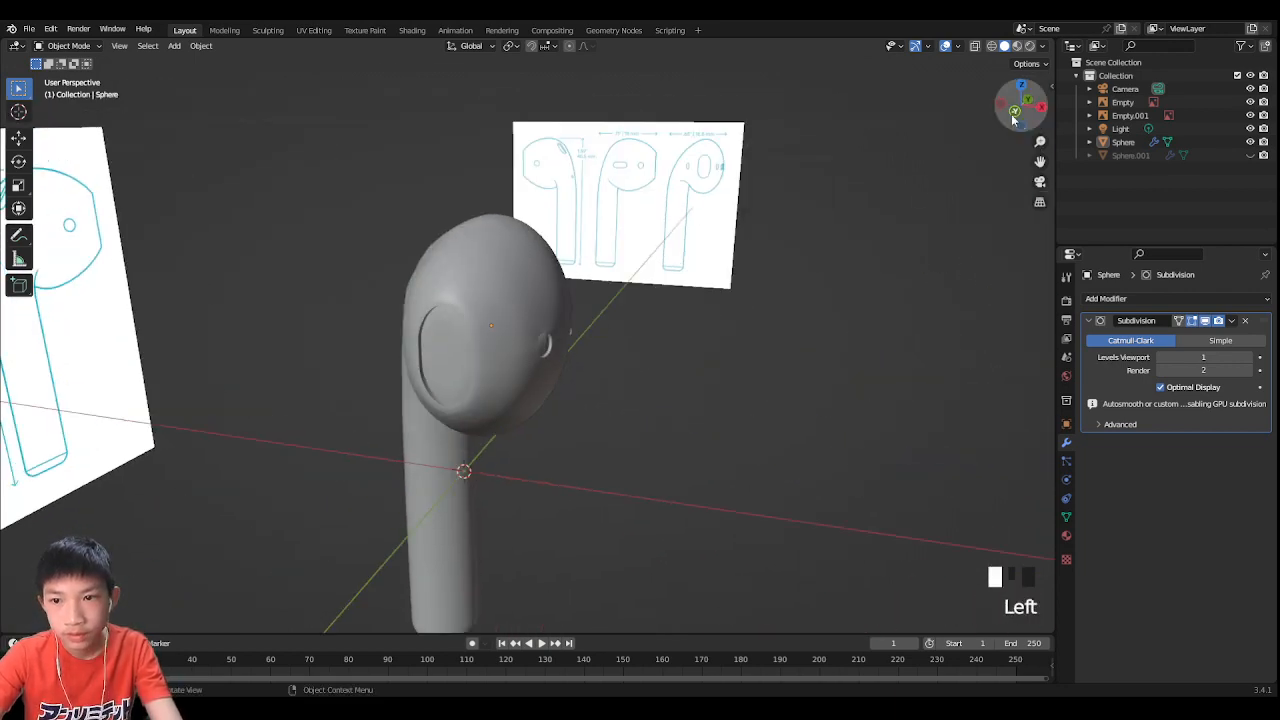
scroll(654, 320, "up", 5)
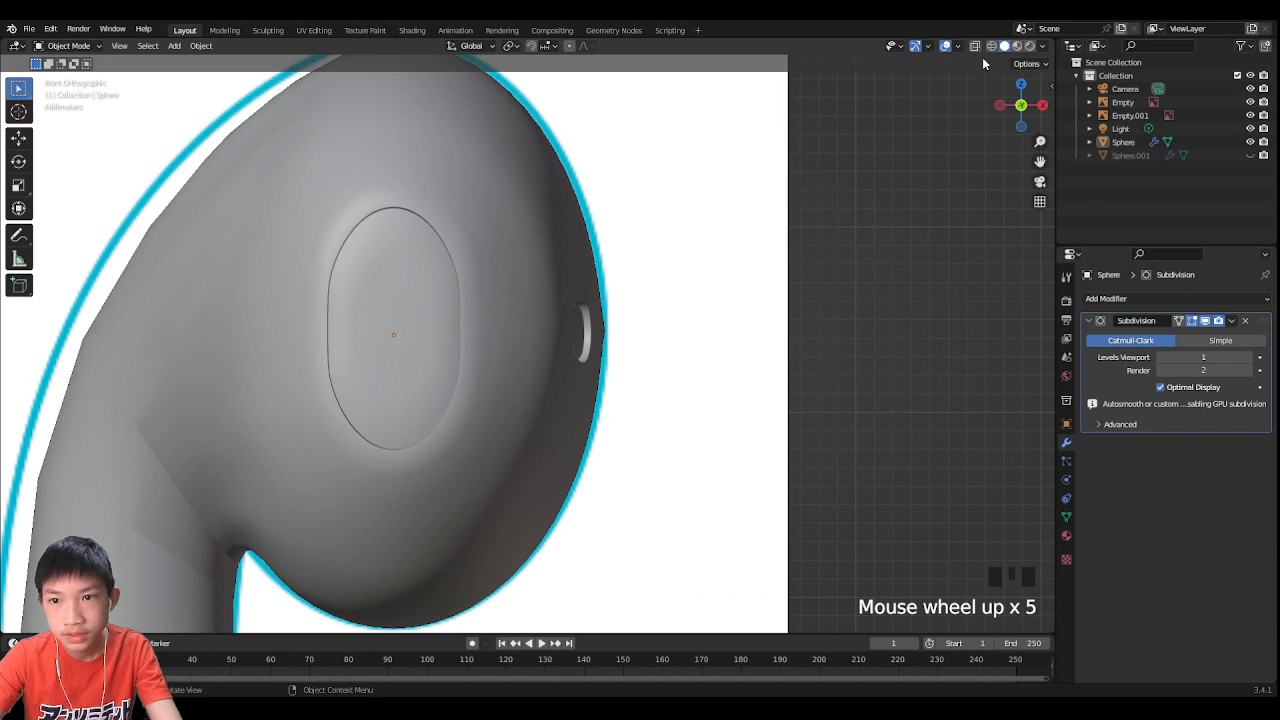
left_click(982, 57)
left_click(975, 46)
left_click(975, 46)
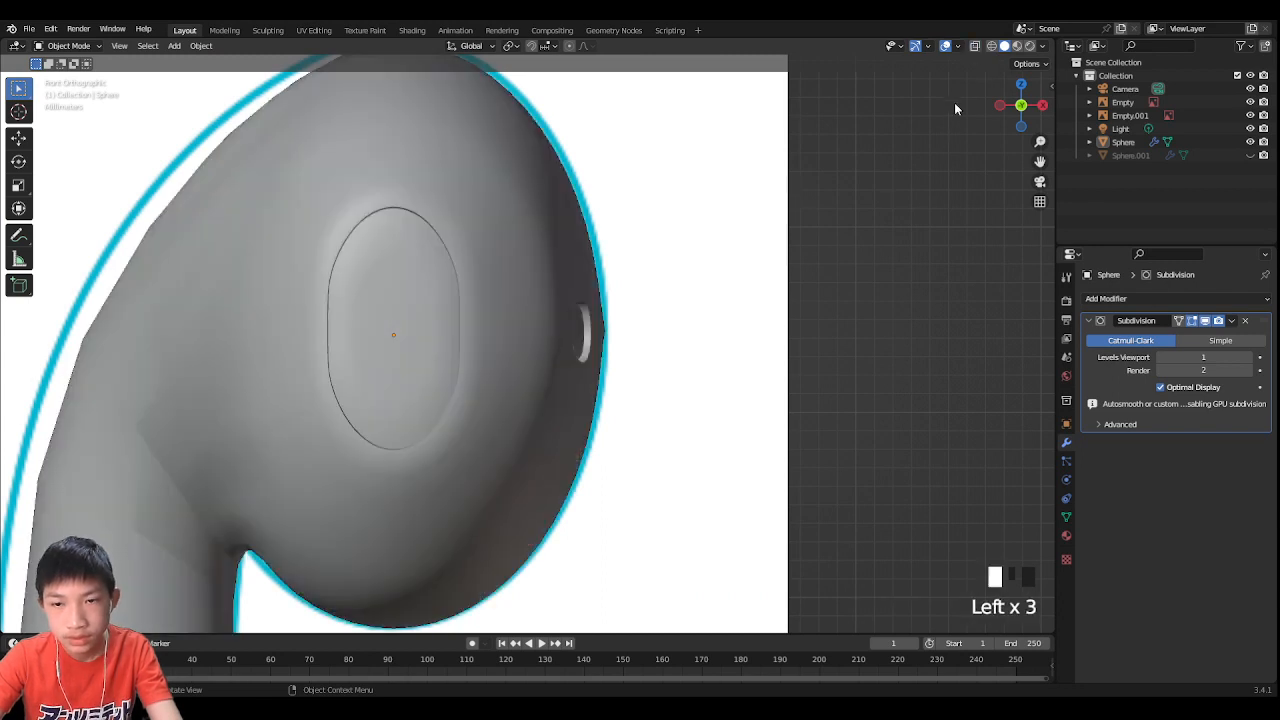
left_click(948, 45)
left_click(969, 51)
left_click(966, 51)
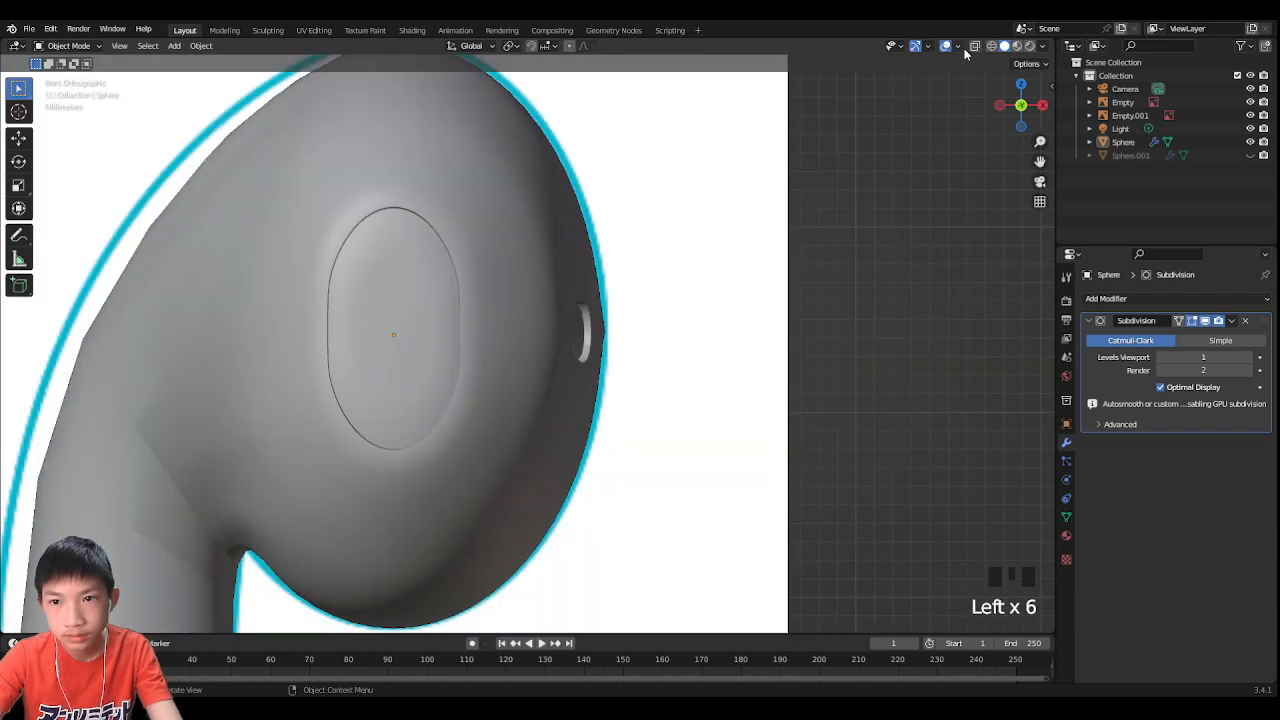
middle_click_drag(890, 190, 796, 211)
scroll(871, 153, "down", 4)
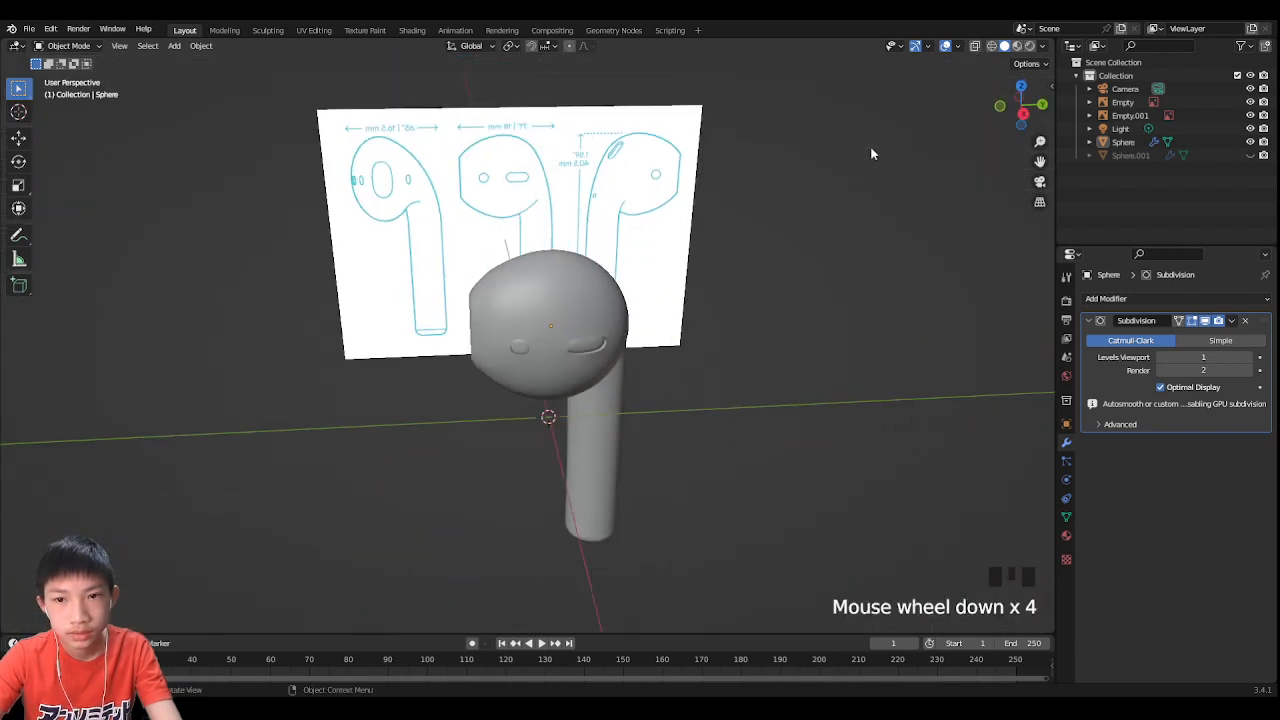
scroll(478, 150, "up", 2)
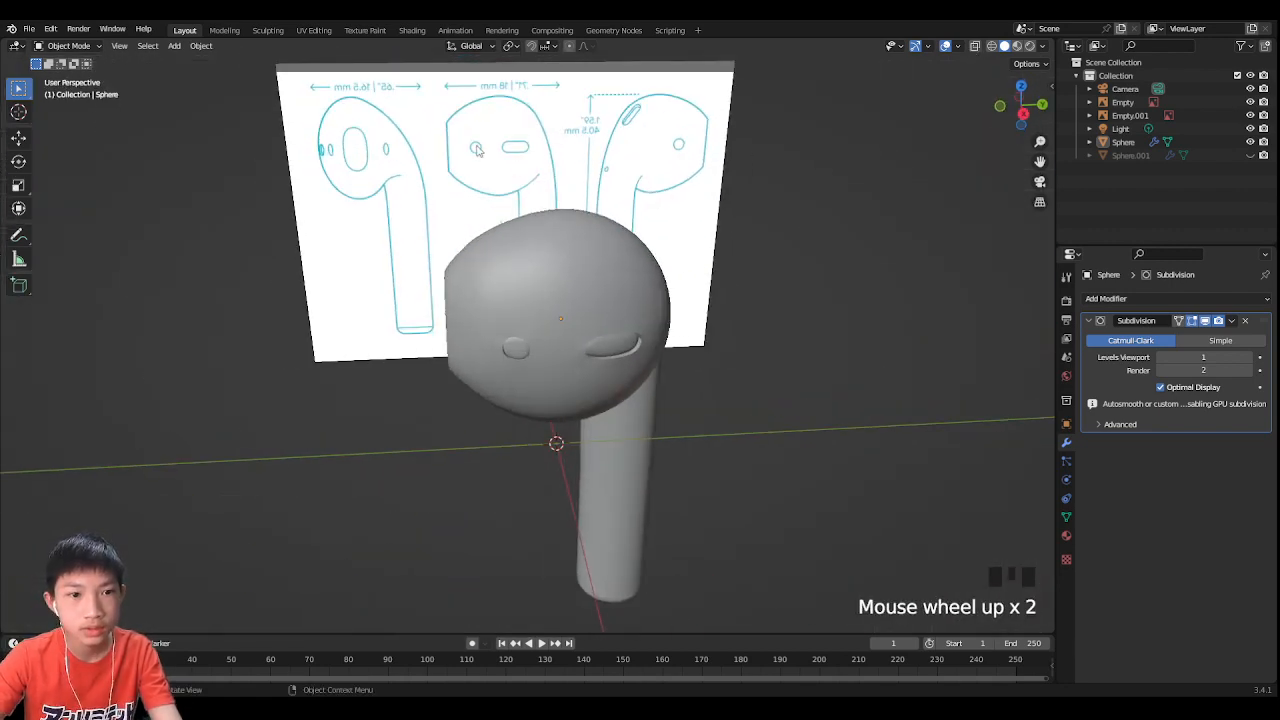
Step: Move the side reference image along X to the opposite side of the earbud, at about 0.074 m
middle_click_drag(478, 150, 370, 493, "shift")
scroll(666, 457, "down", 2)
left_click(300, 455)
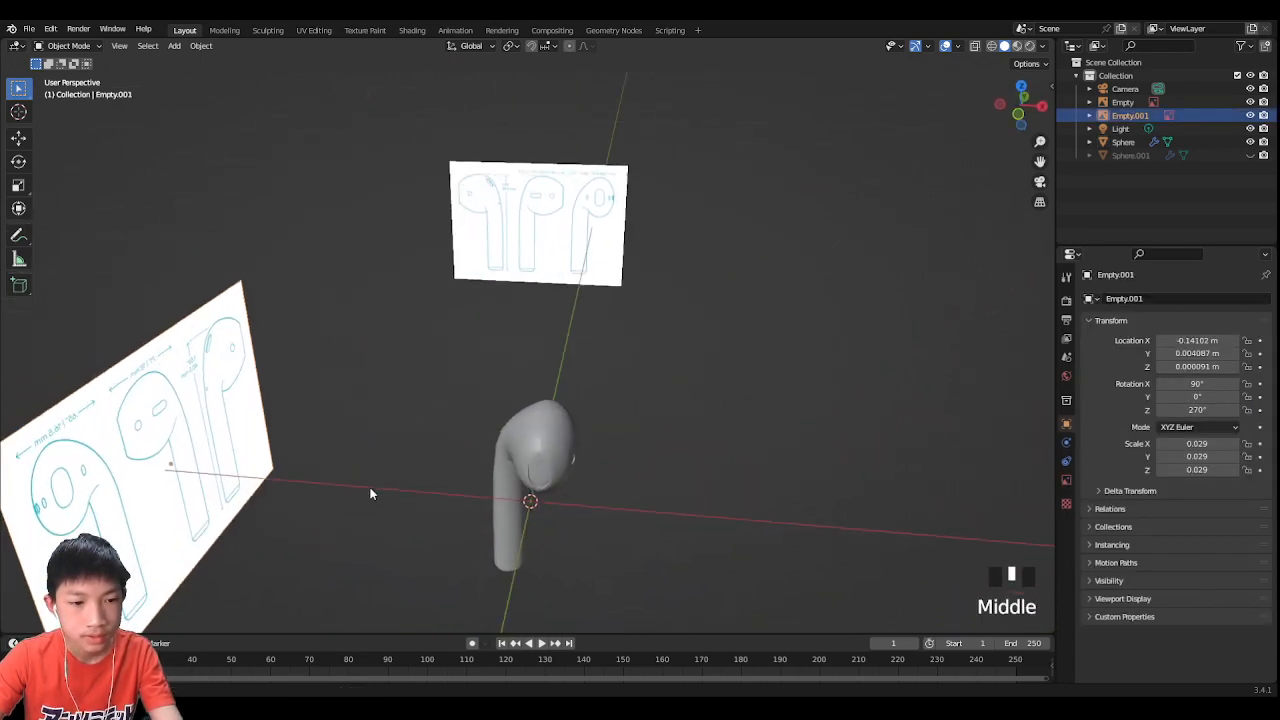
key("g")
key("x")
left_click(900, 534)
Step: Rotate the side reference image 180 degrees about Z and view it with the earbud from the left side
middle_click_drag(900, 534, 749, 480)
type("rz")
type("1")
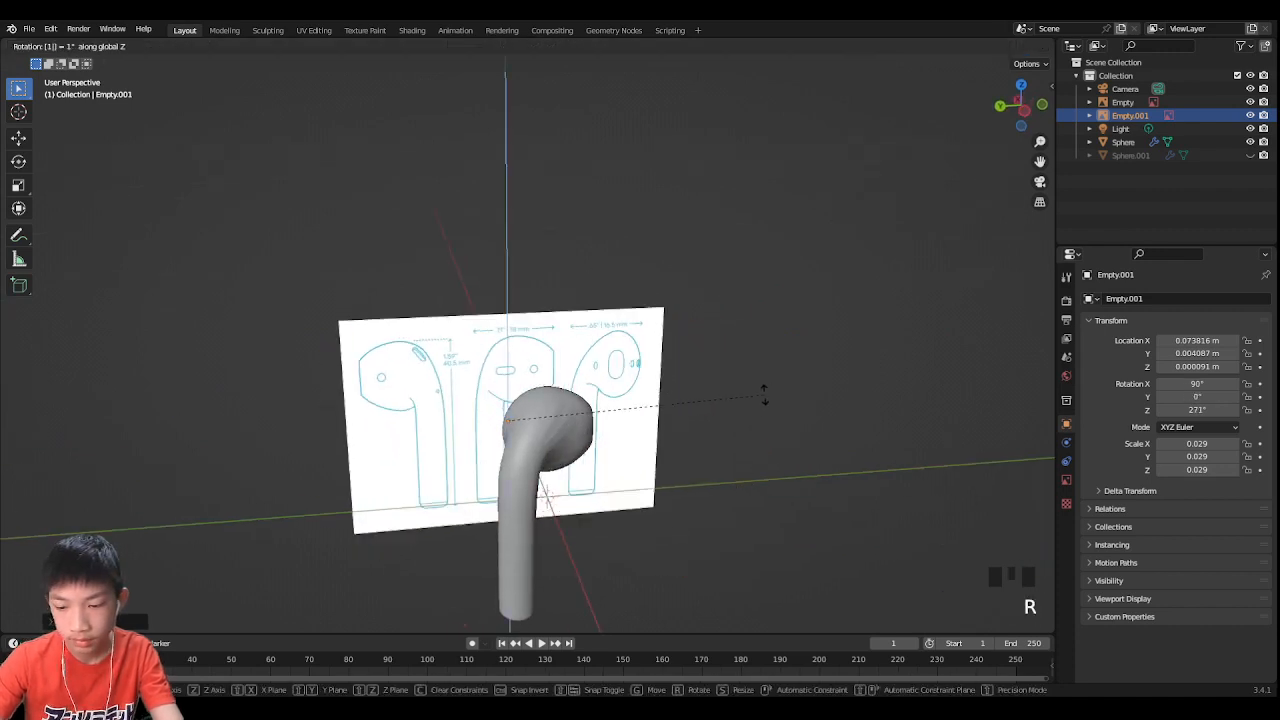
type("80")
key("Return")
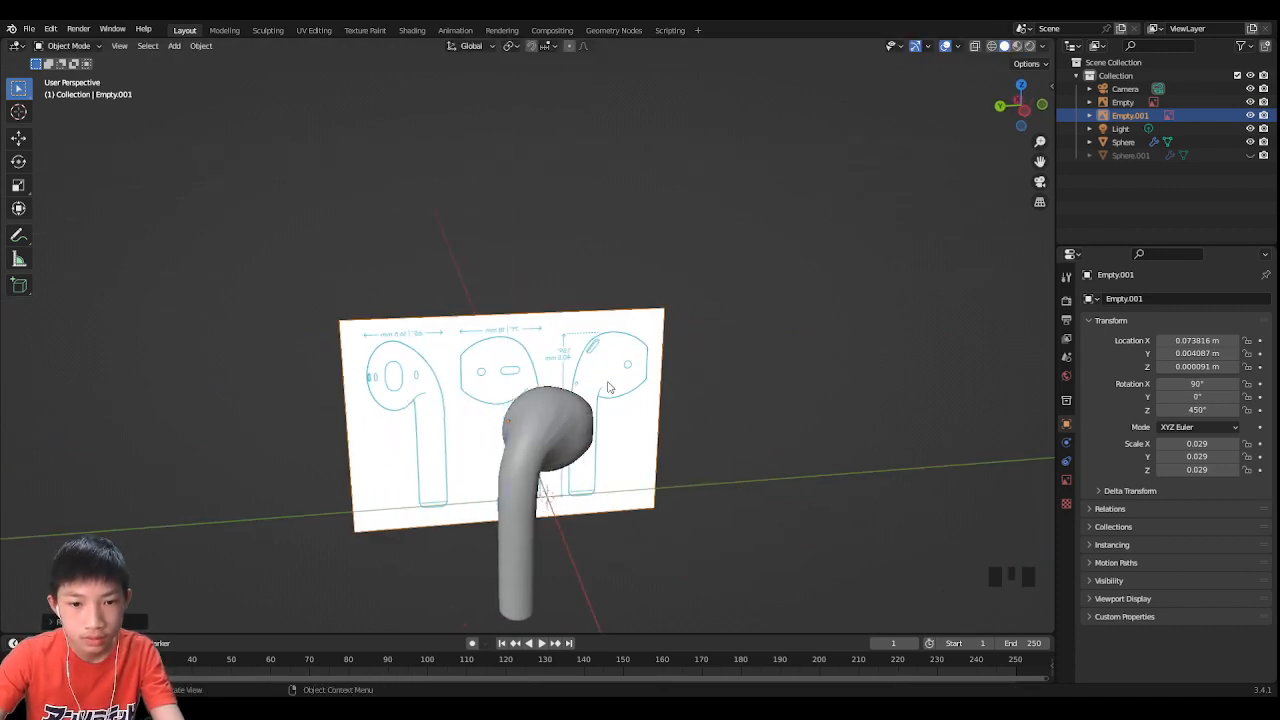
left_click(1021, 103)
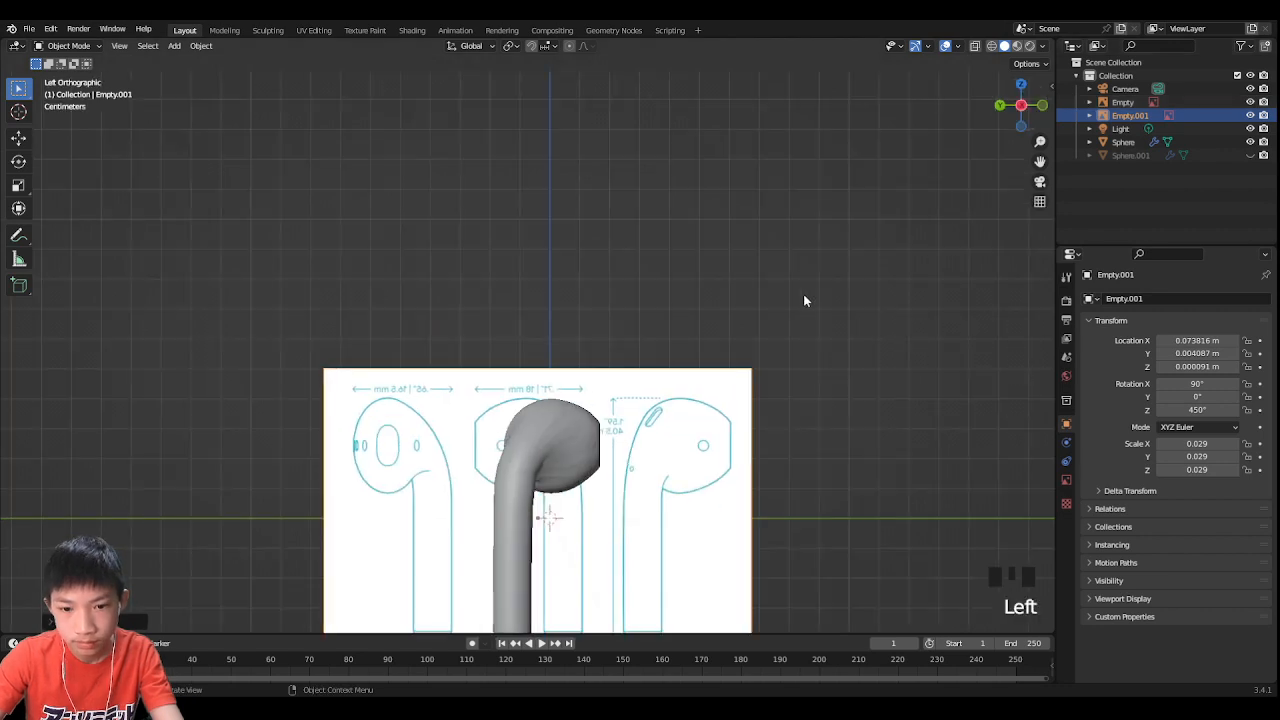
Step: Move the side reference image along Y to about 0.047 m so its outline lines up with the earbud, with X-ray on
key("g")
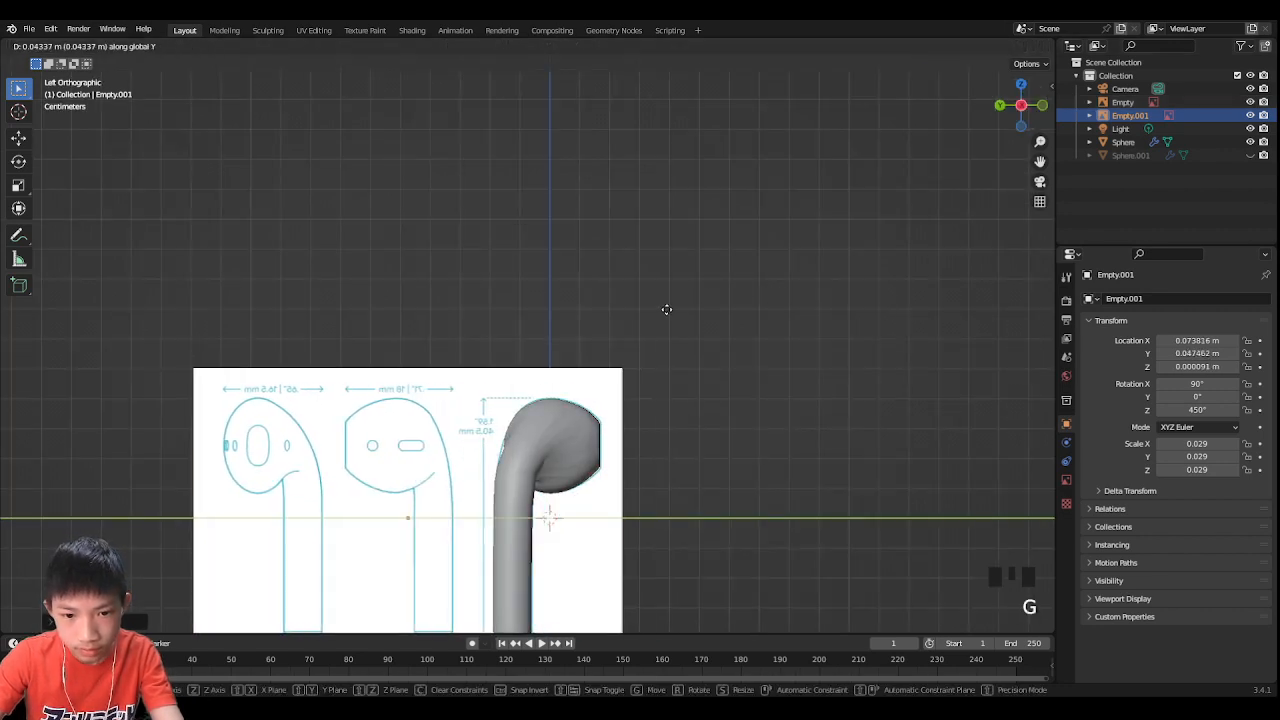
left_click(666, 309)
scroll(751, 446, "up", 3)
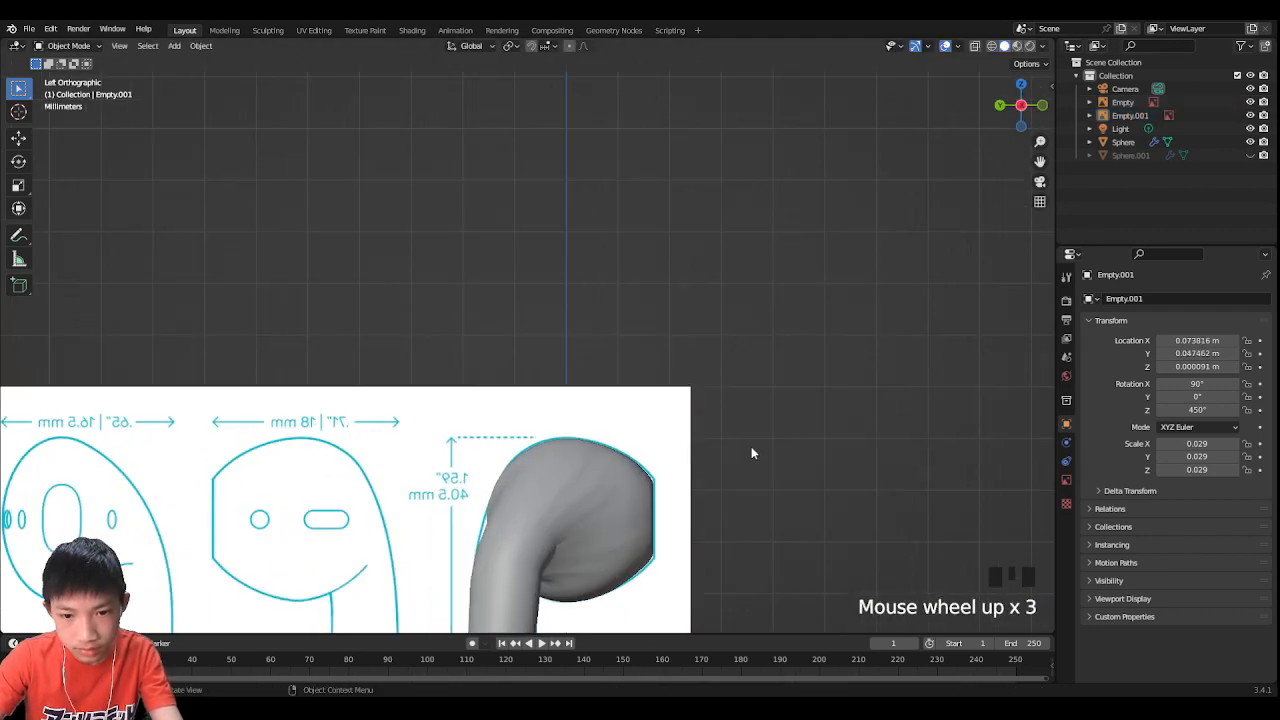
left_click(974, 46)
scroll(841, 351, "up", 3)
middle_click_drag(841, 351, 837, 220, "shift")
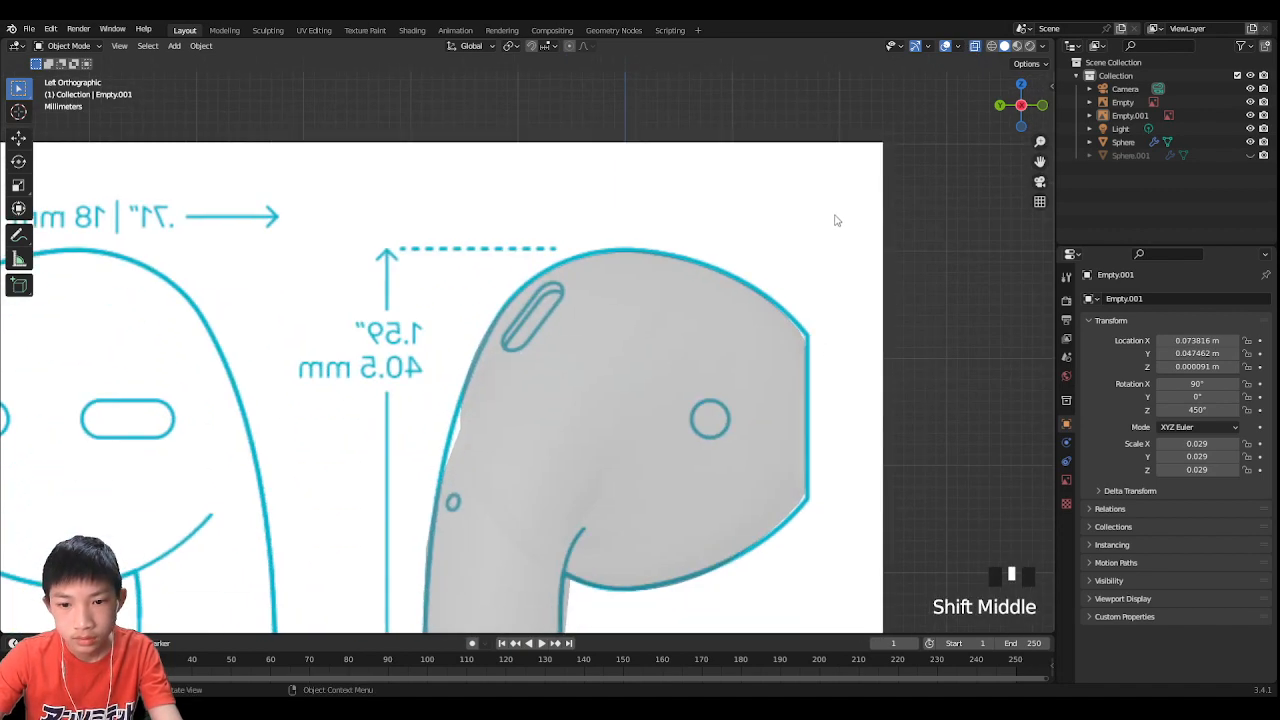
Step: Open the earbud's mesh in Edit Mode around the head's reference circle and turn X-ray off
left_click(796, 394)
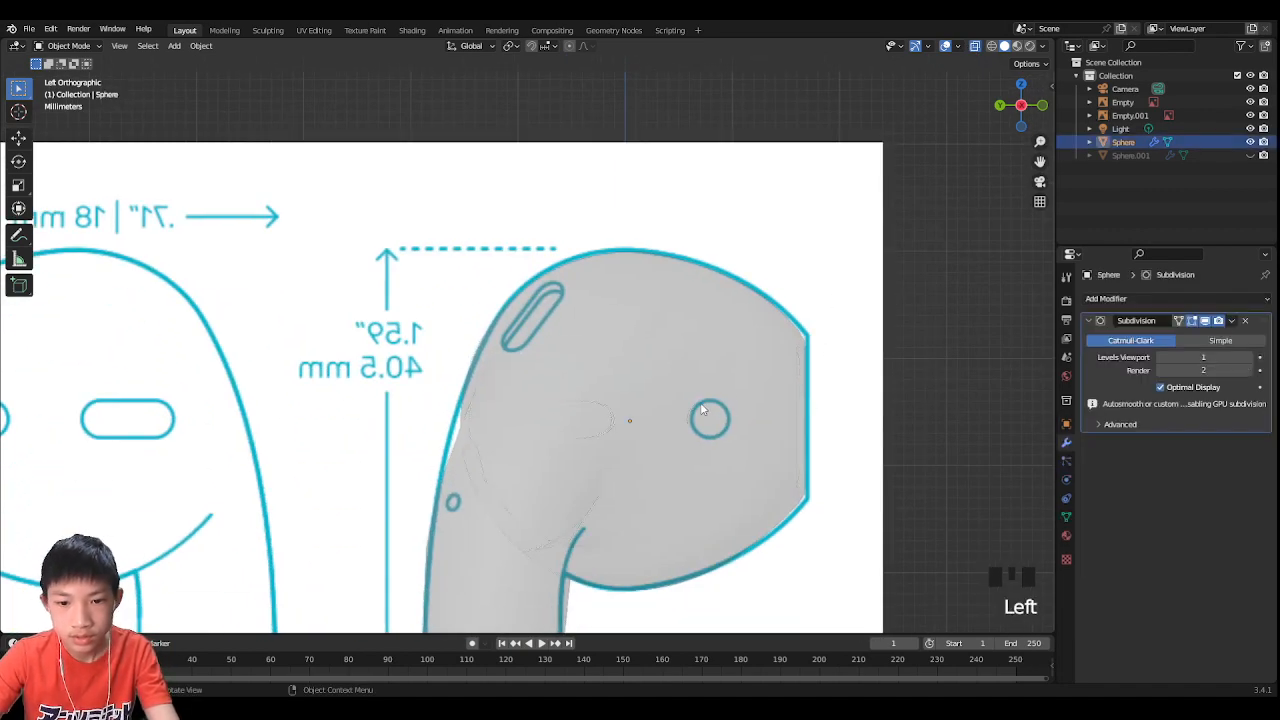
key("Tab")
scroll(745, 418, "up", 2)
middle_click_drag(745, 418, 576, 321, "shift")
scroll(640, 340, "up", 2)
left_click(974, 46)
Step: Examine the head's mesh at an angle, and against the reference circle in the left view with X-ray on
middle_click_drag(812, 158, 903, 409)
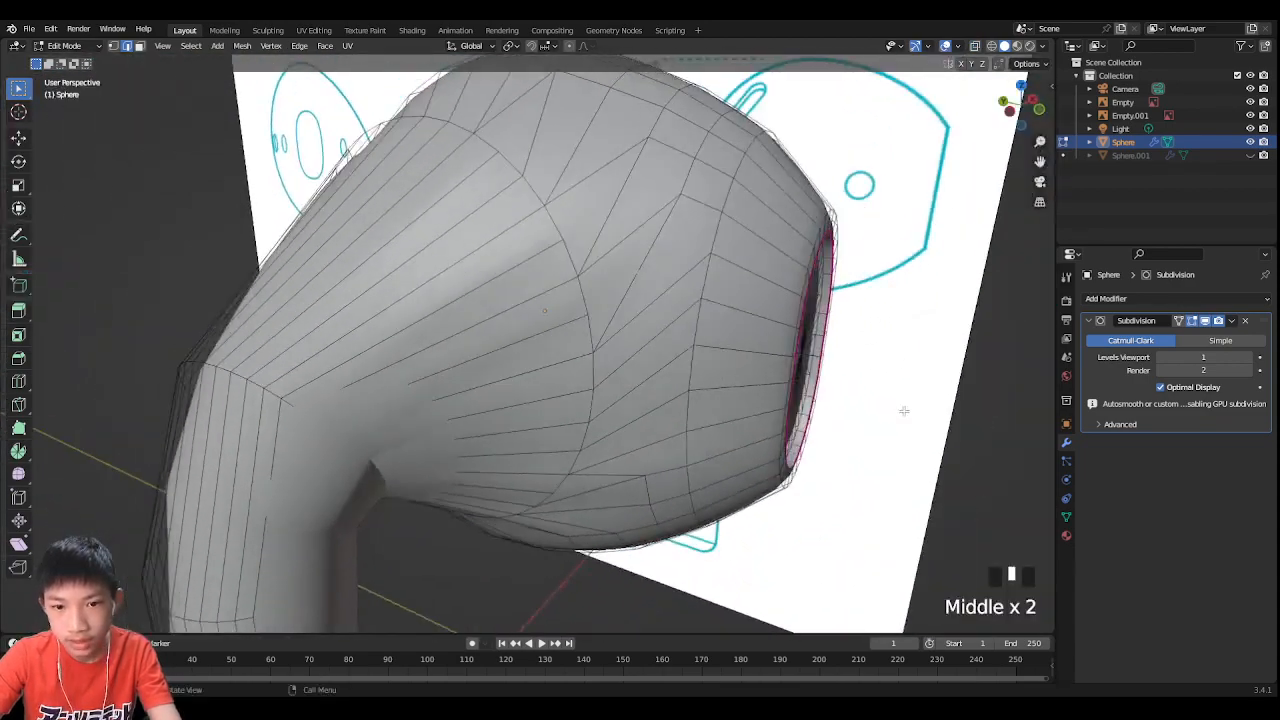
middle_click_drag(797, 401, 693, 338)
left_click(661, 352)
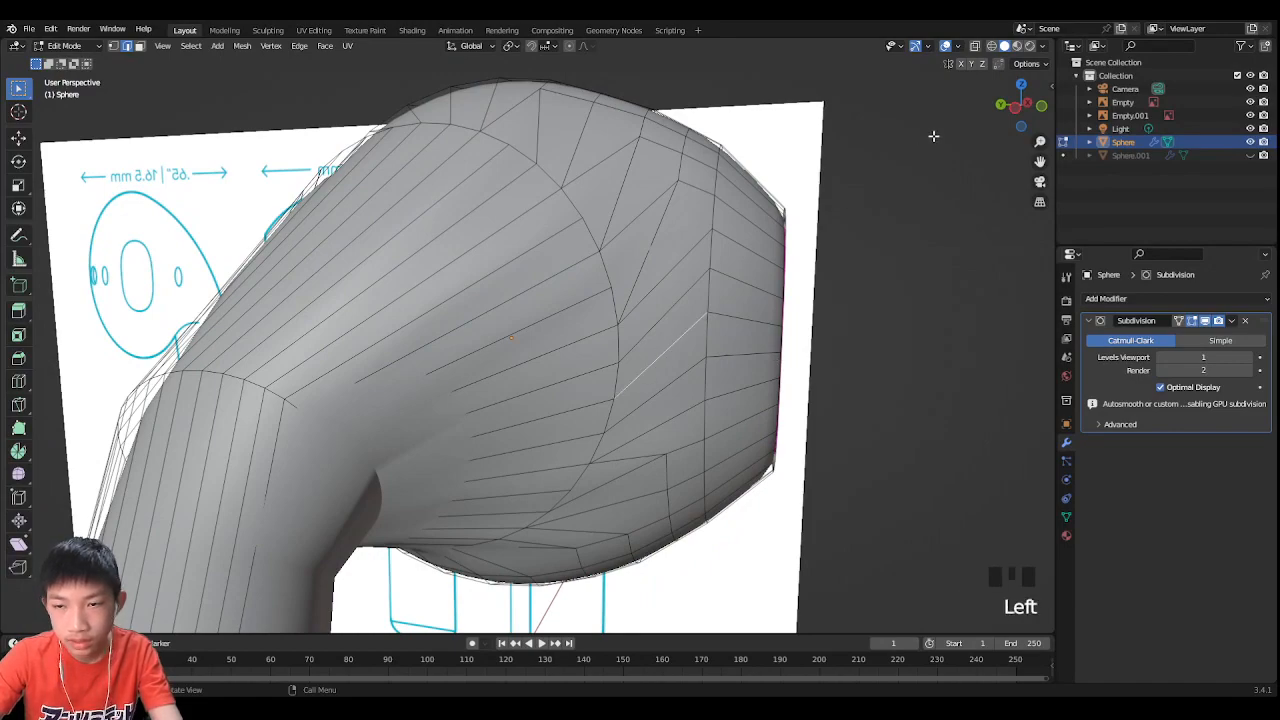
left_click(1021, 104)
left_click(974, 46)
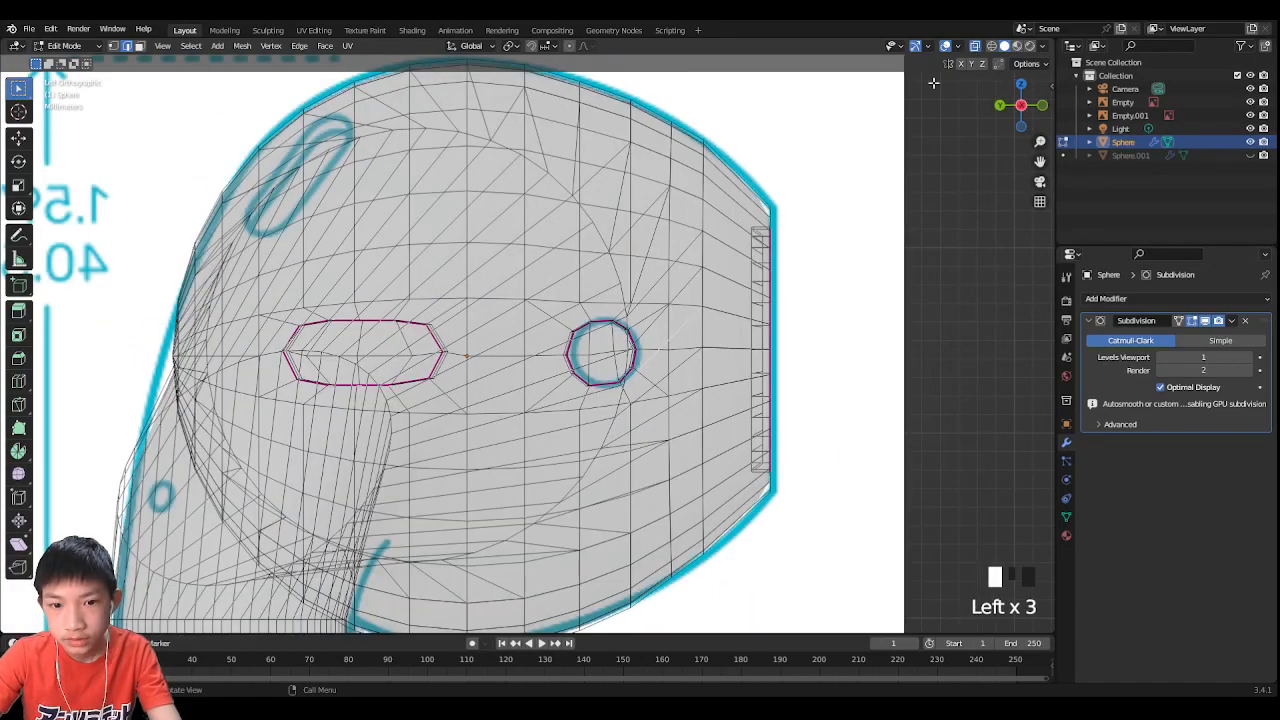
scroll(792, 212, "up", 4)
scroll(750, 218, "down", 2)
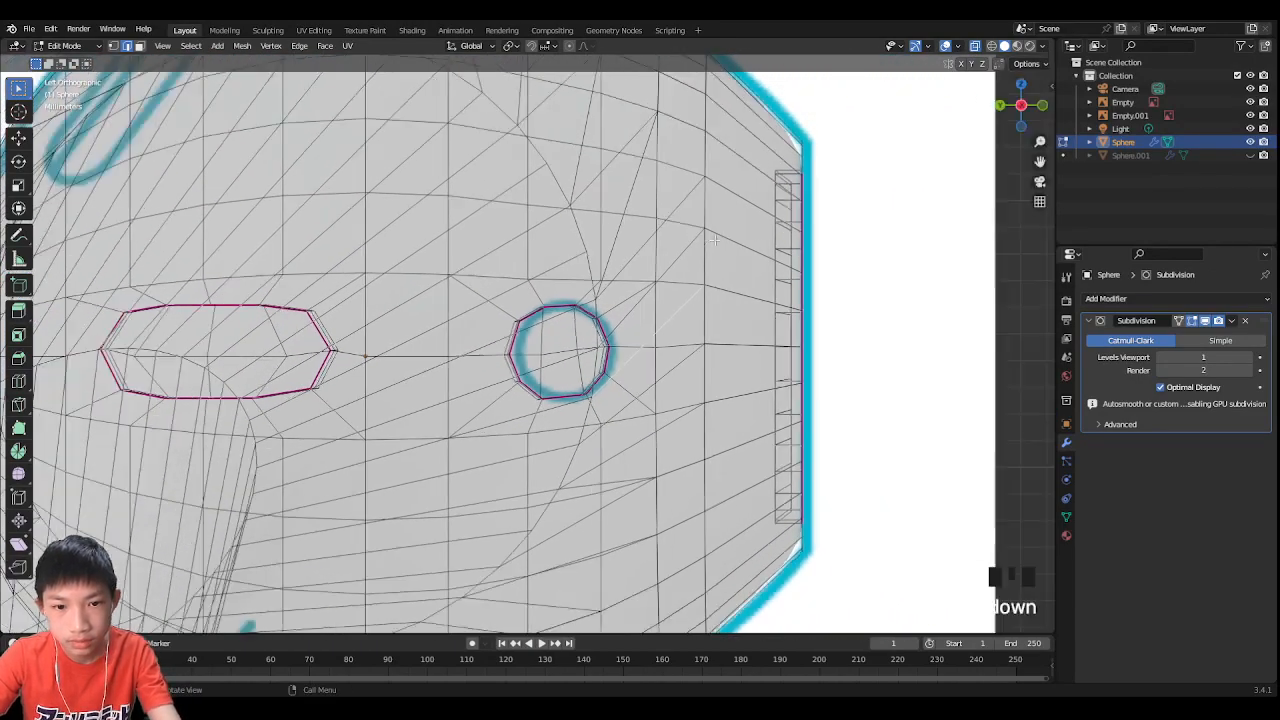
scroll(580, 300, "up", 2)
key("1")
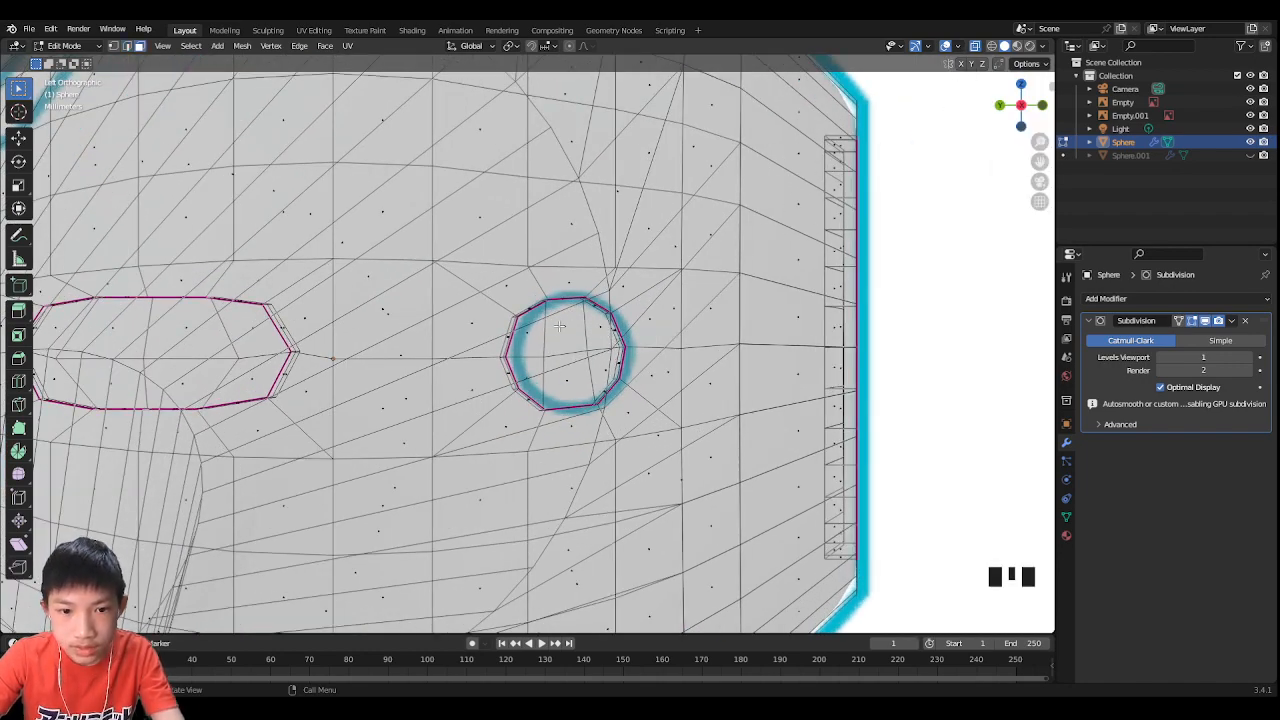
middle_click_drag(565, 327, 430, 334)
scroll(580, 343, "down", 1)
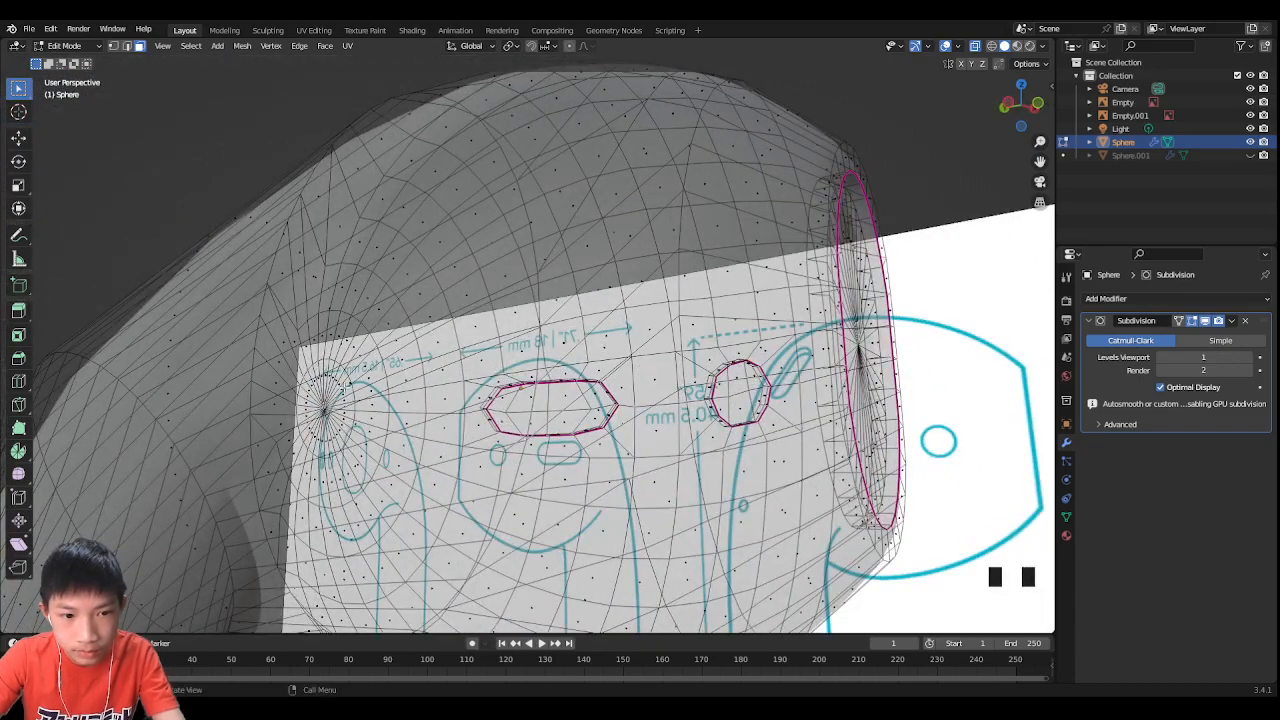
left_click(346, 384)
left_click(349, 352, "shift")
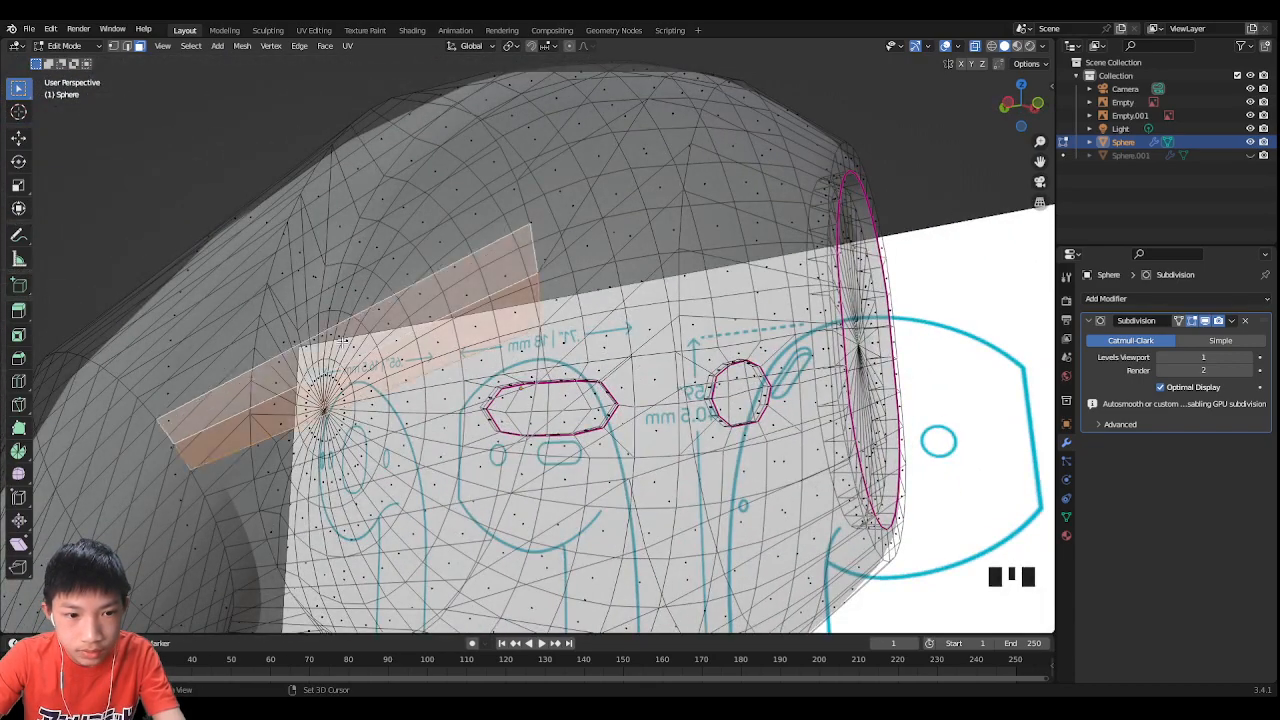
left_click(998, 100)
scroll(494, 430, "up", 4)
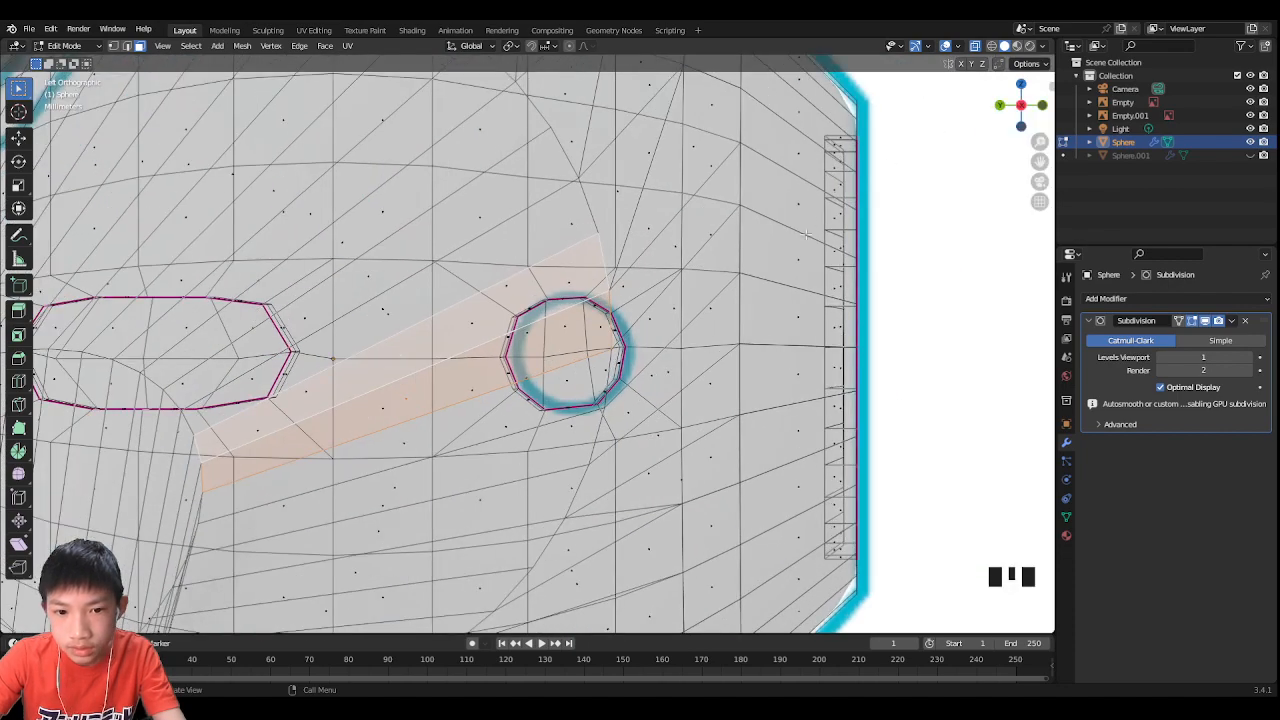
left_click(395, 456, "shift")
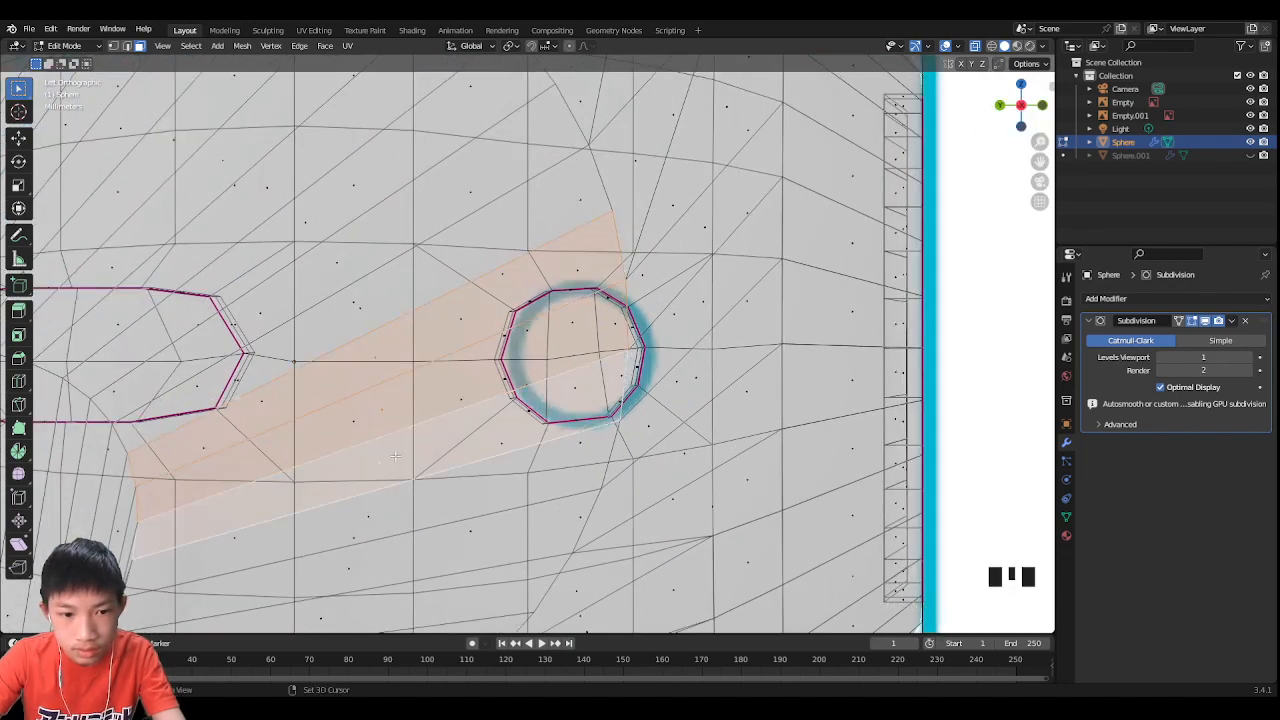
left_click(703, 303, "shift")
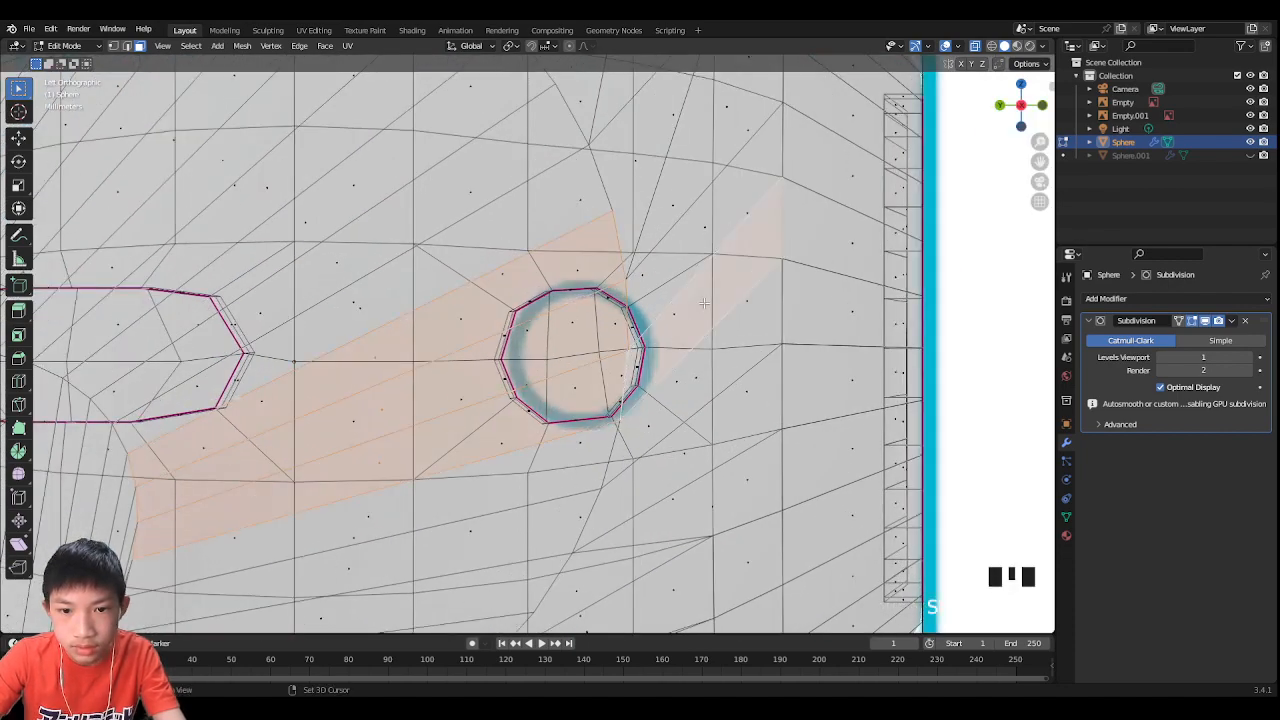
left_click(709, 227, "shift")
scroll(717, 172, "down", 2)
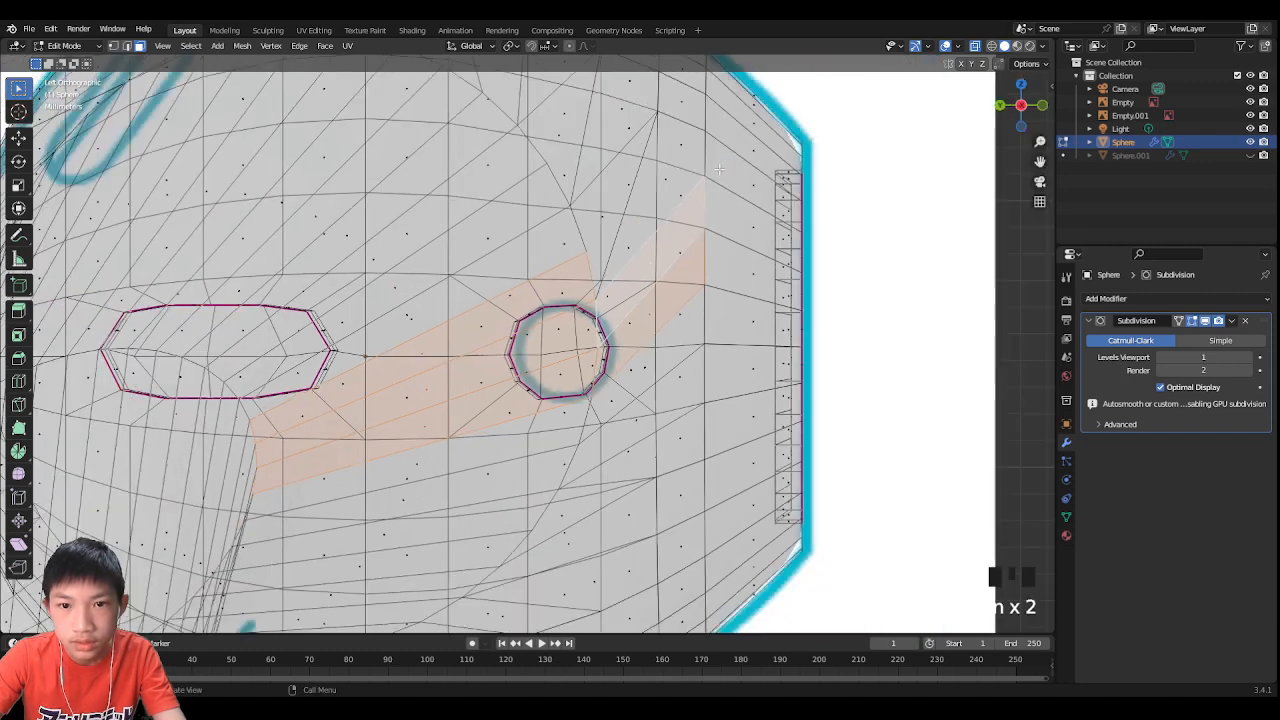
left_click(666, 179, "shift")
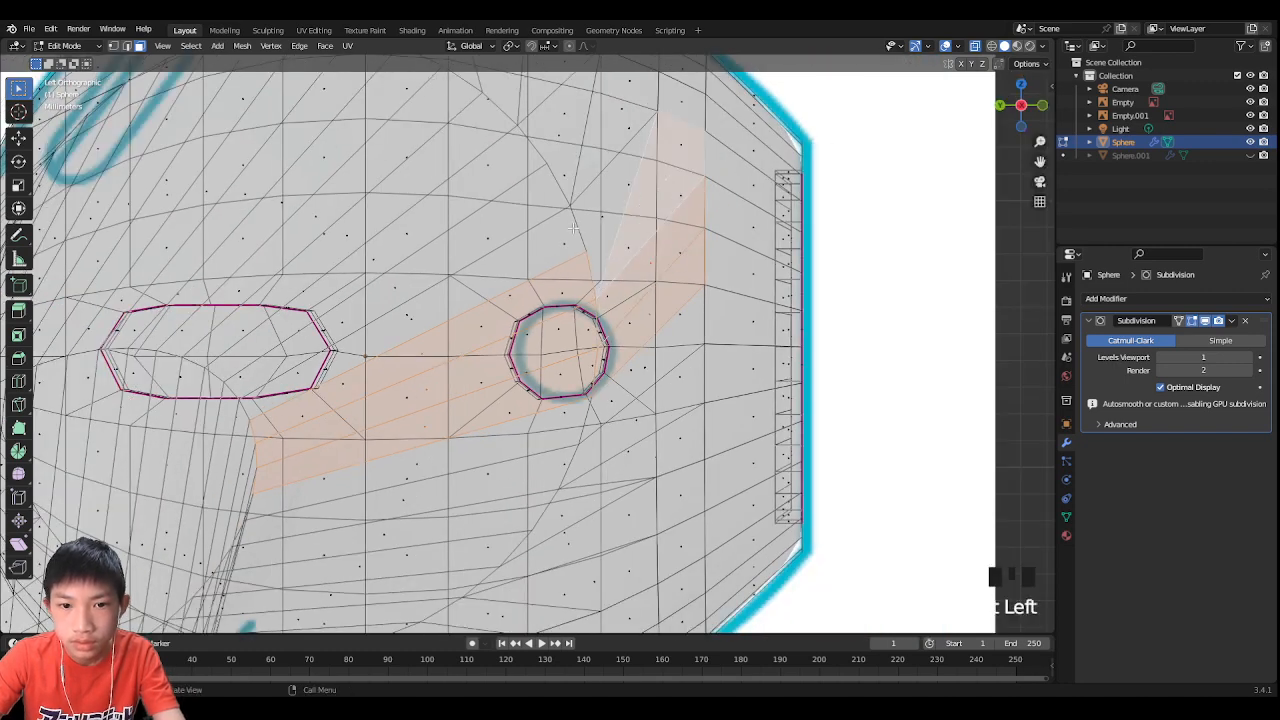
left_click(601, 213, "shift")
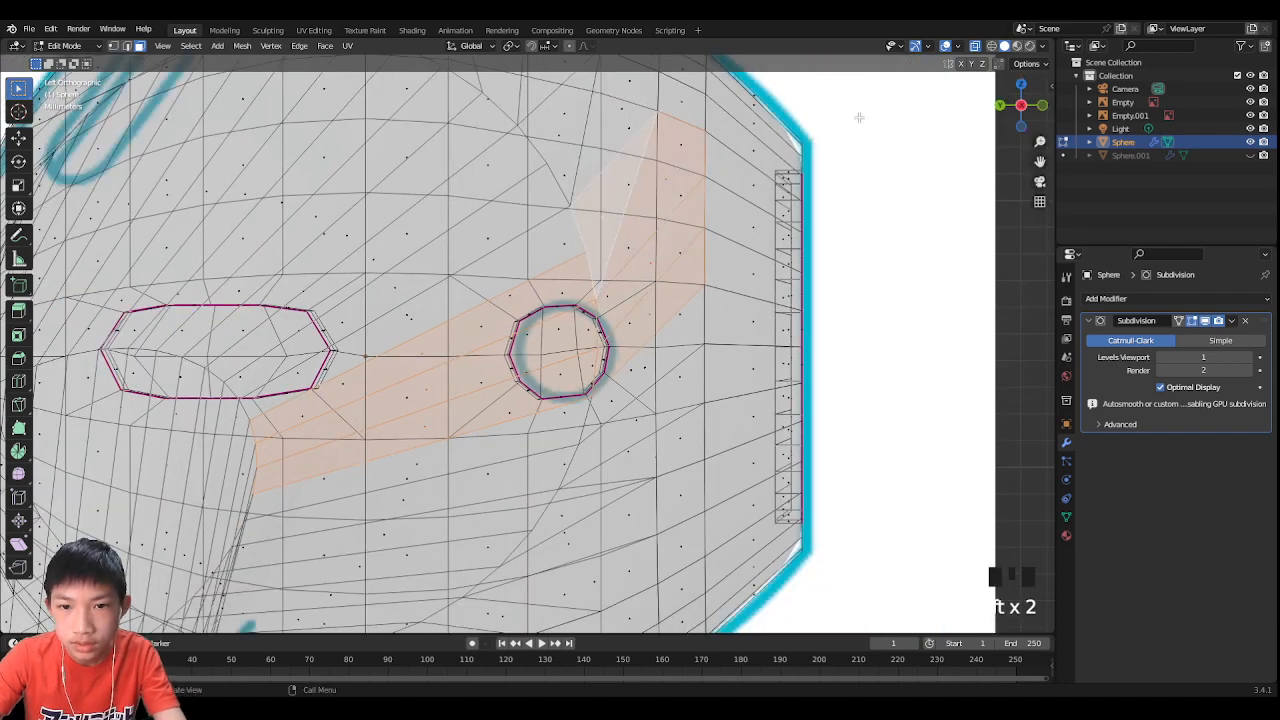
left_click(975, 46)
scroll(843, 169, "down", 2)
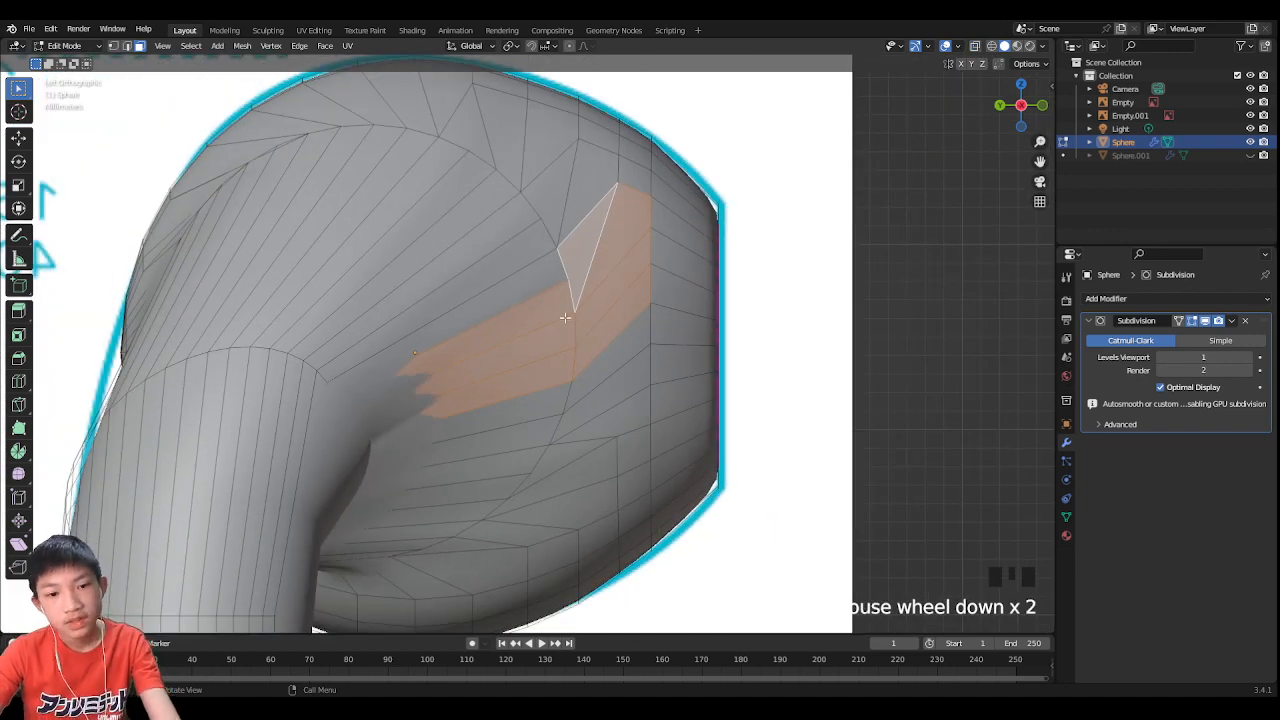
left_click(912, 232)
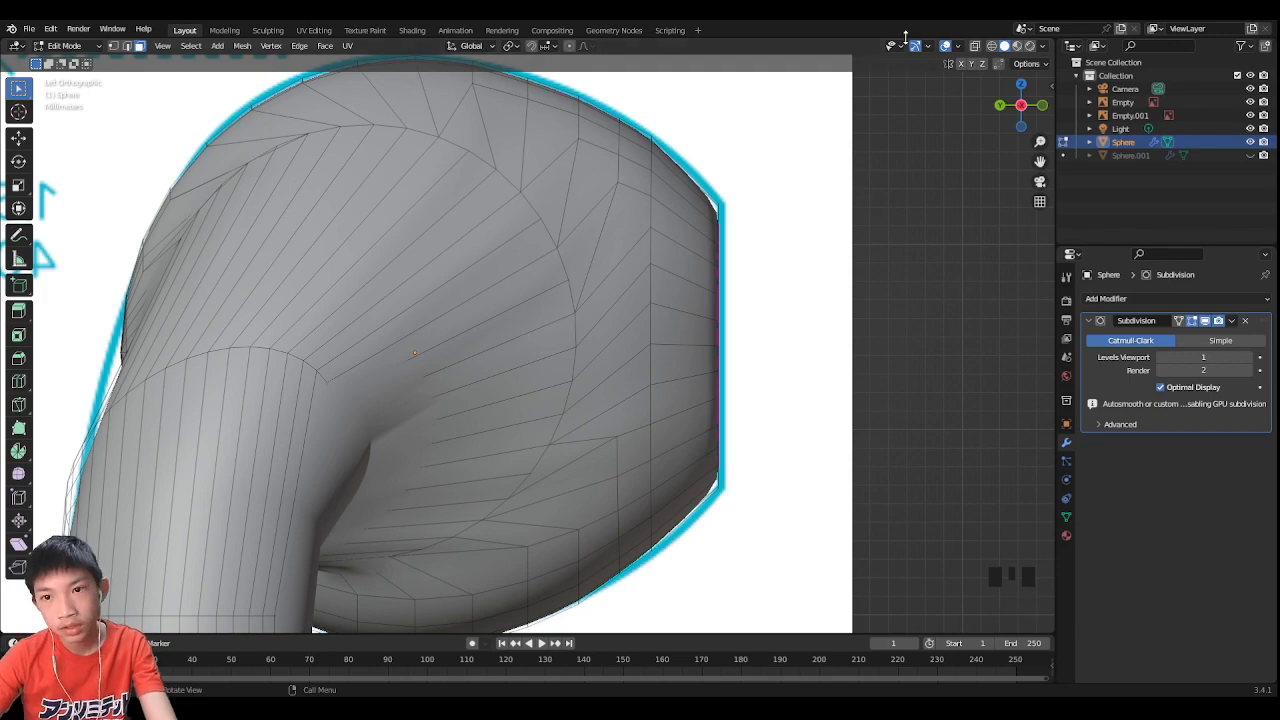
Step: Add a loop cut around the head just beside the reference circle, sliding it by a factor of about 0.52
left_click(983, 45)
scroll(716, 170, "up", 6)
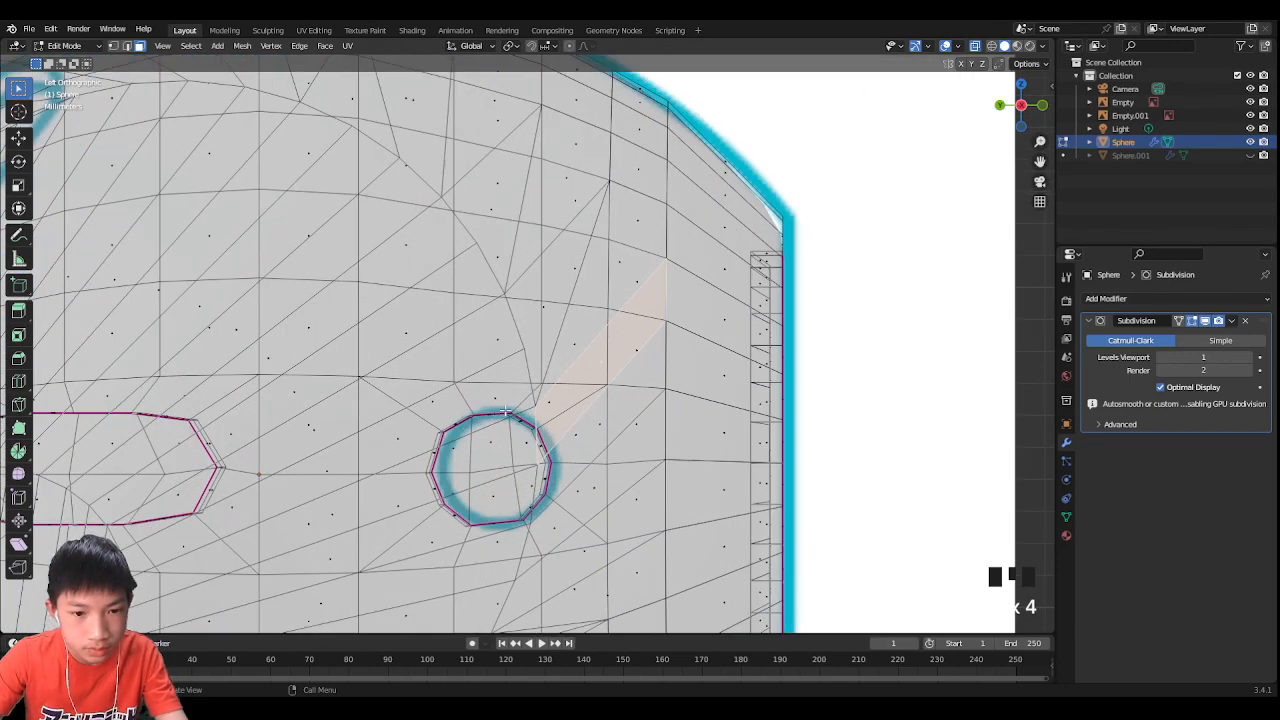
key("ctrl+r")
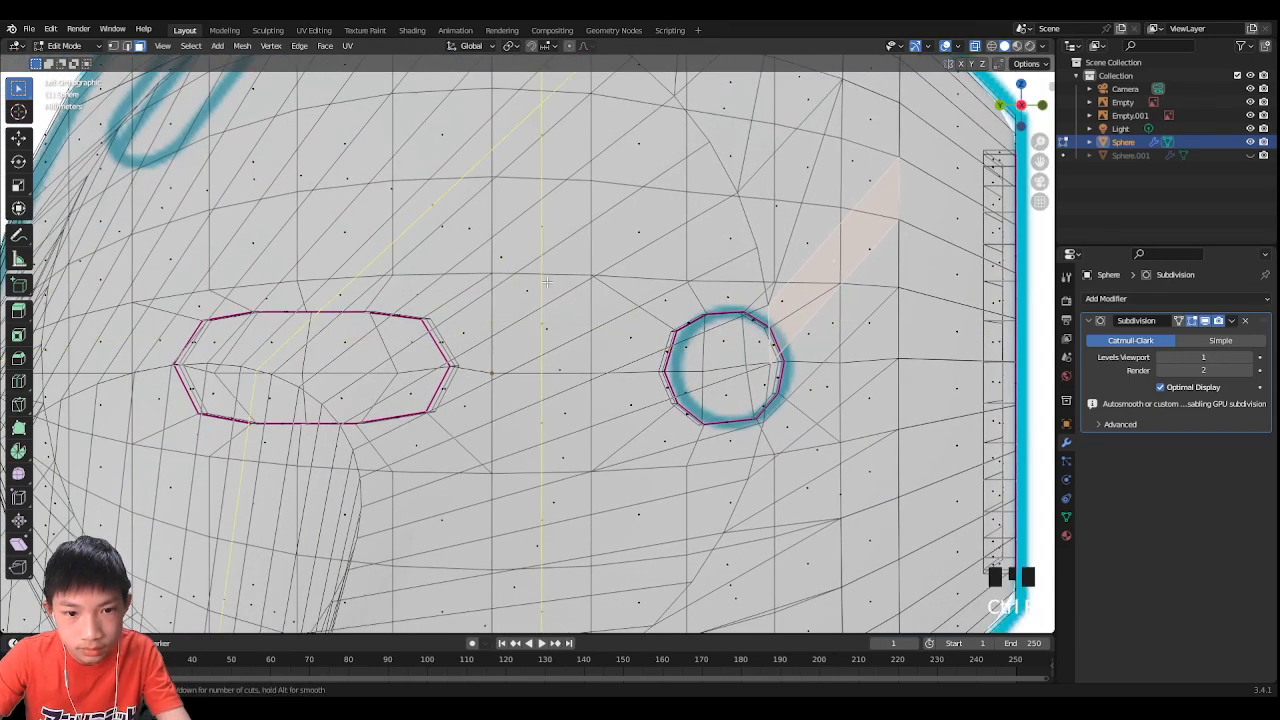
left_click(676, 287)
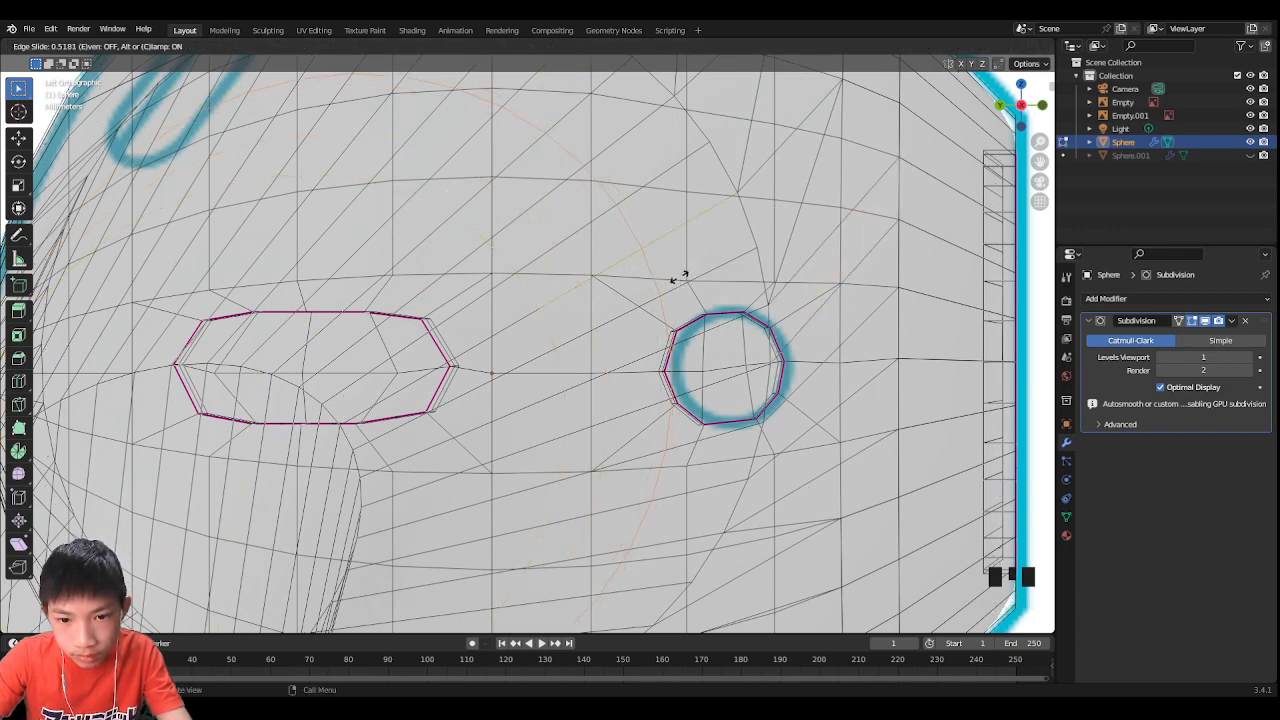
left_click(678, 277)
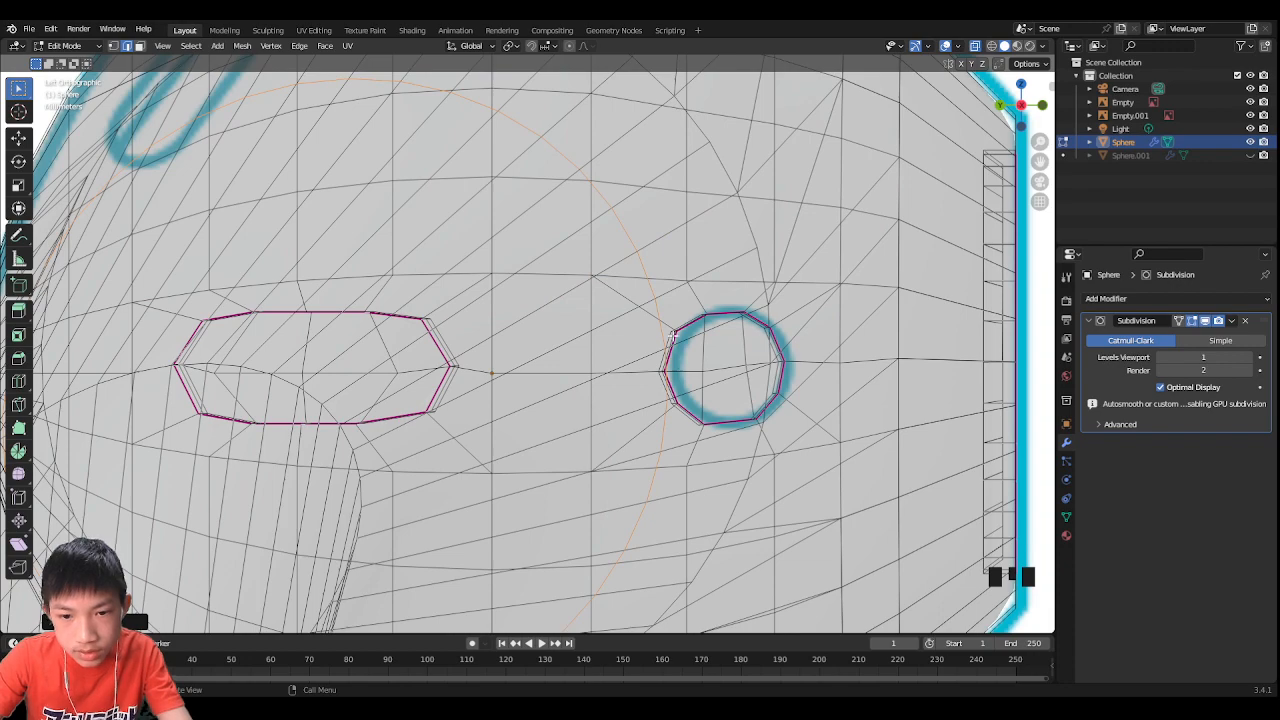
Step: Check the smoothed surface outside Edit Mode and the new loop's topology in wireframe and opaque solid shading
key("Tab")
key("Tab")
key("Tab")
key("Tab")
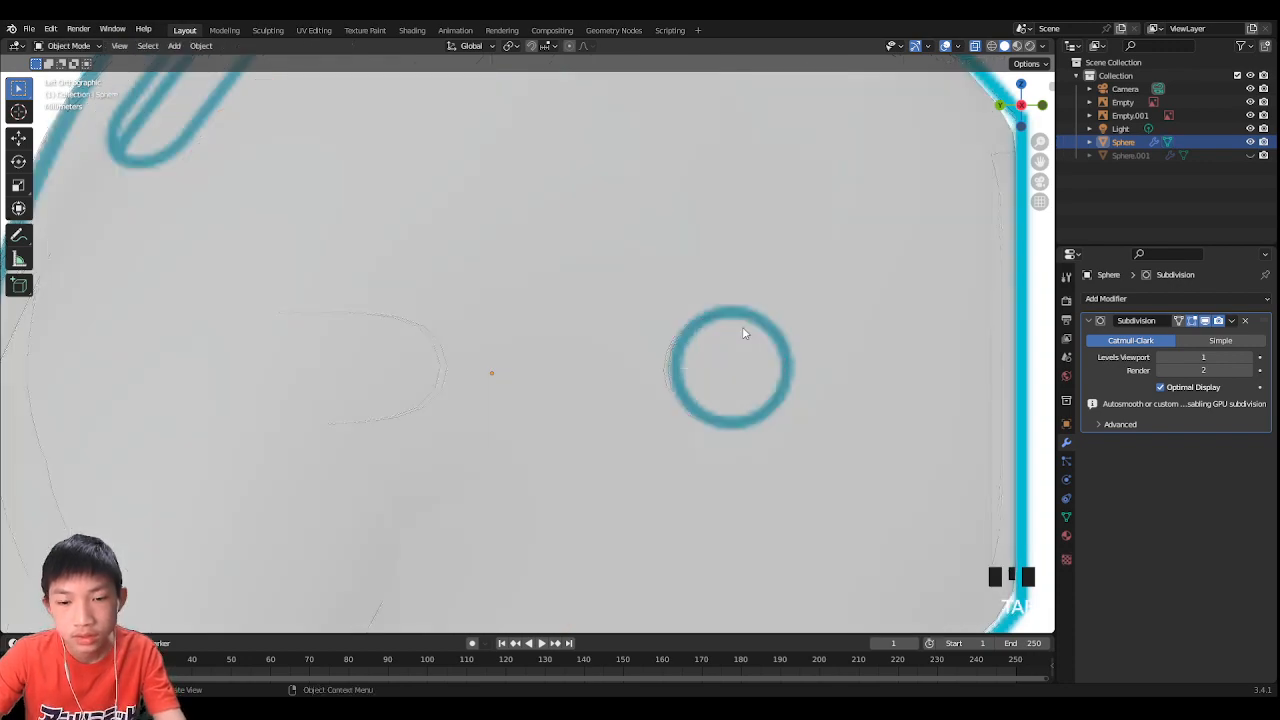
middle_click_drag(744, 289, 672, 356, "shift")
left_click(993, 47)
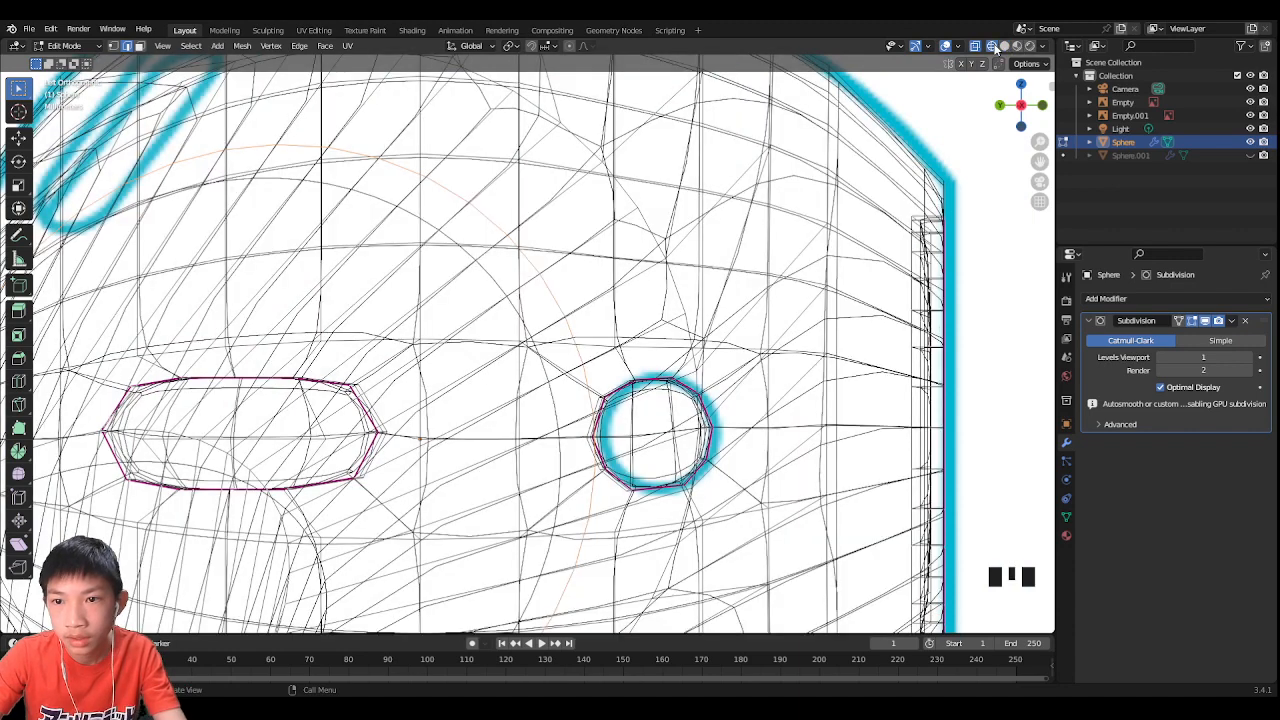
left_click(1004, 46)
left_click(976, 46)
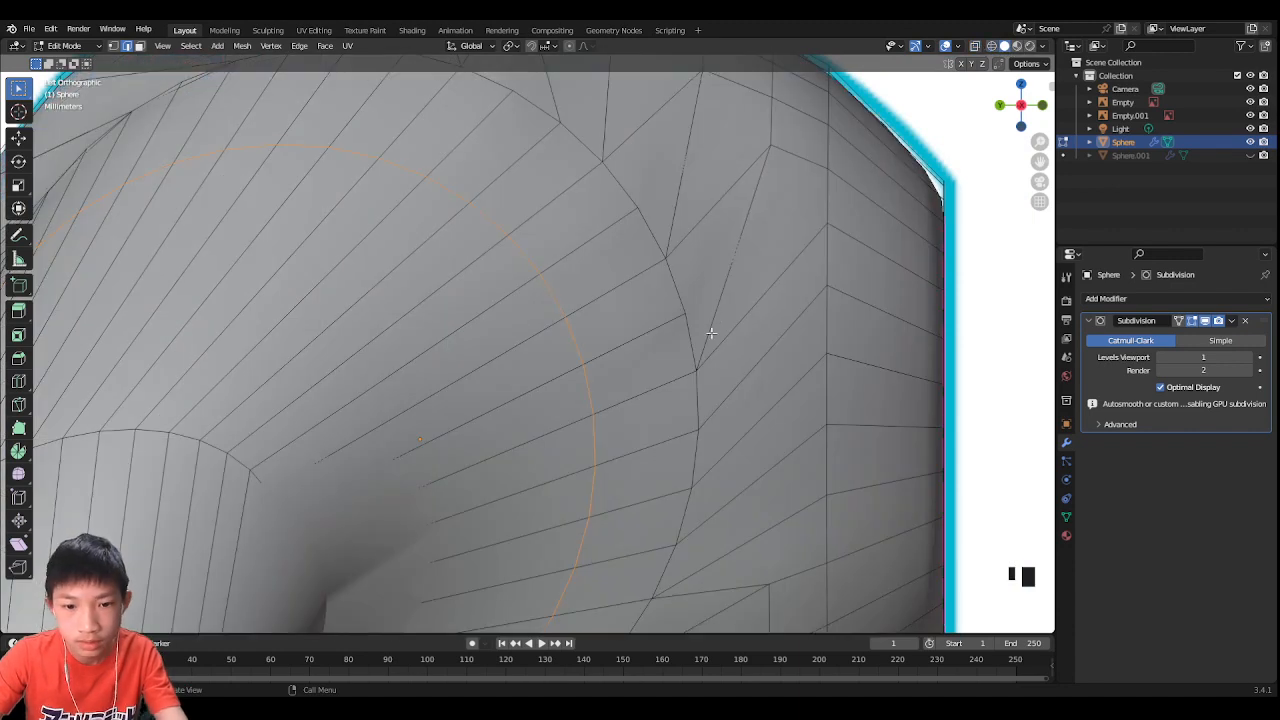
Step: Switch to face selection and pick through the faces near the circle's location, ending on the narrow triangular face
key("3")
left_click(650, 366)
left_click(646, 420)
left_click(646, 466)
middle_click_drag(765, 302, 543, 346, "shift")
scroll(636, 352, "up", 1)
scroll(684, 308, "up", 1)
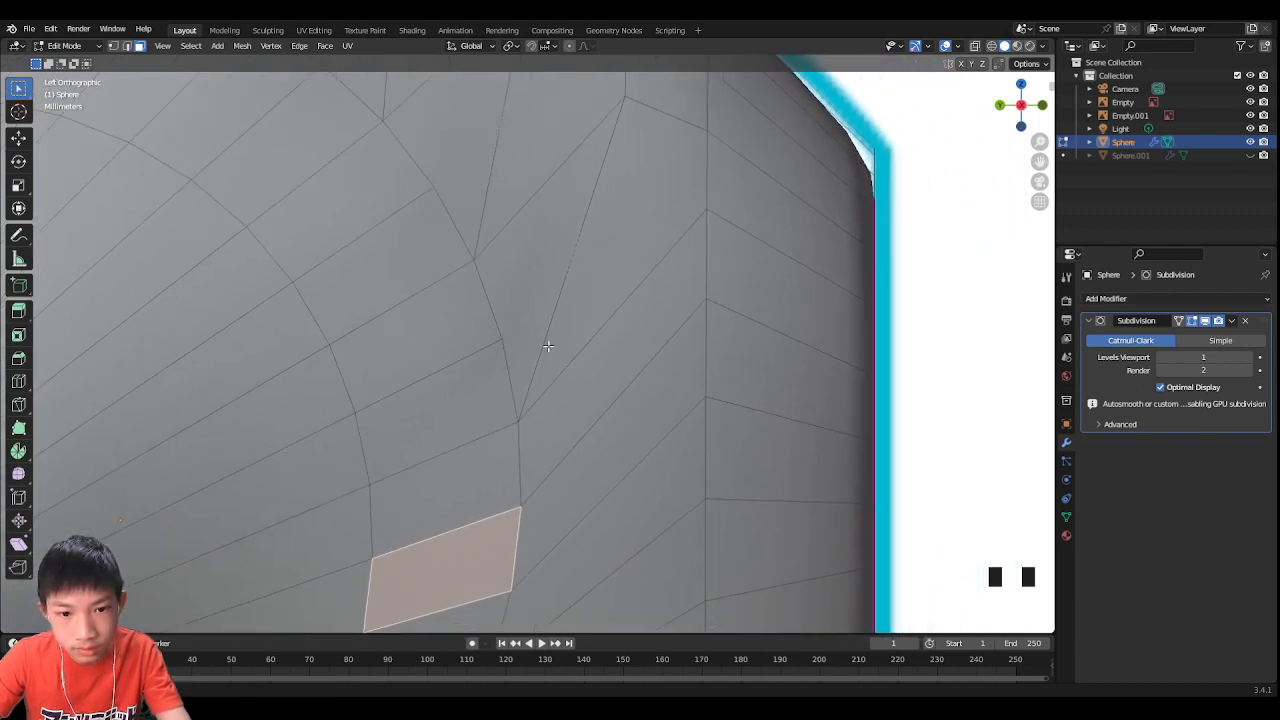
left_click(540, 355)
left_click(509, 342)
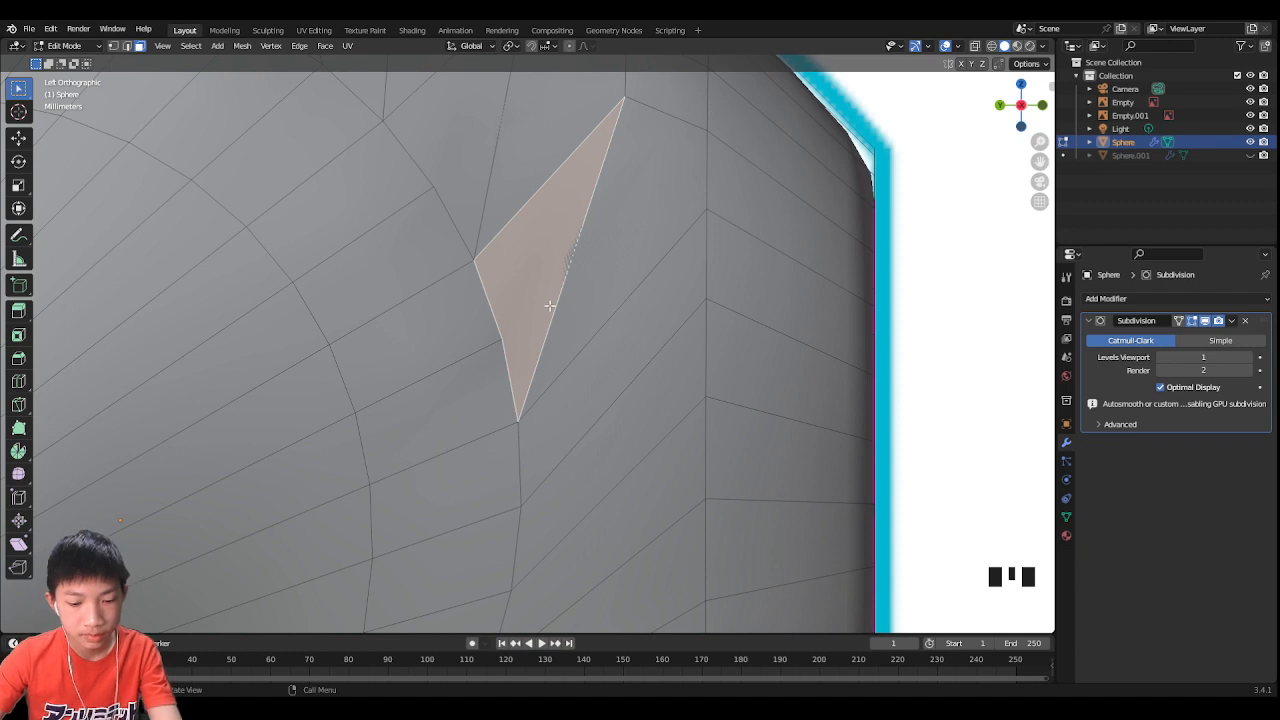
Step: Knife-cut from the vertex on the narrow face's inner edge across to the vertex on the straight edge line nearer the opening
key("k")
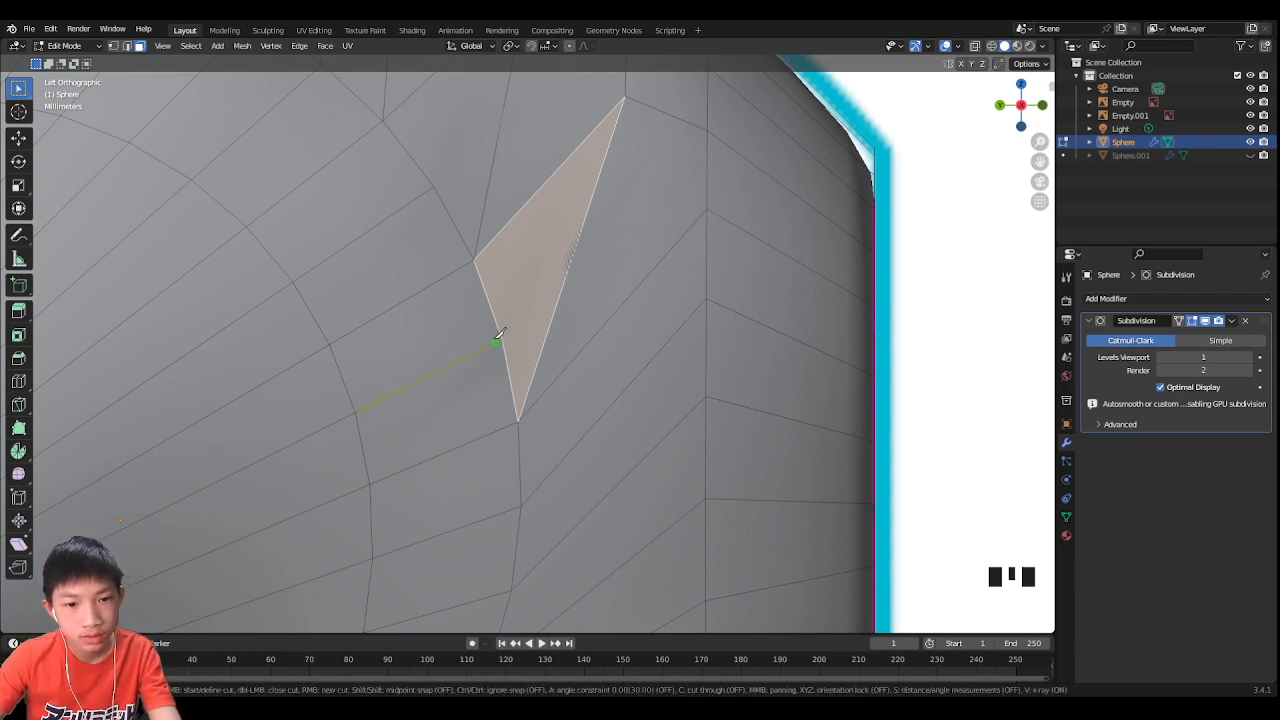
left_click(512, 323)
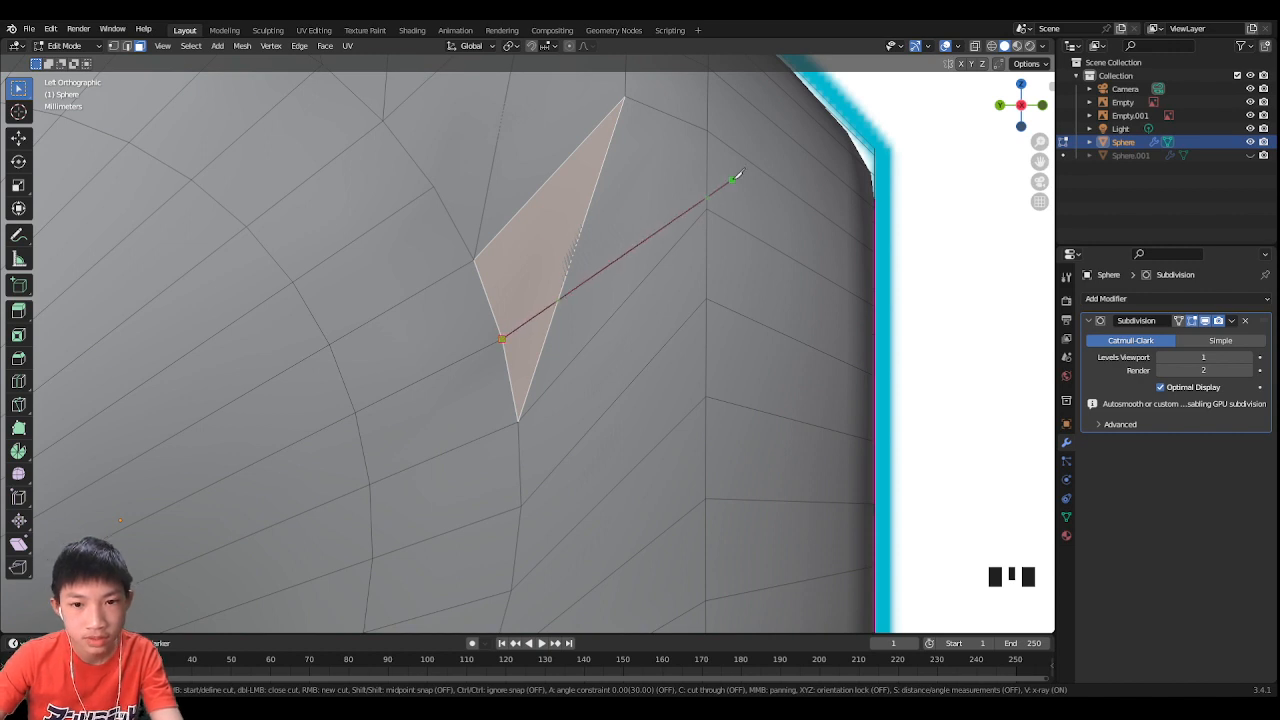
left_click(708, 207)
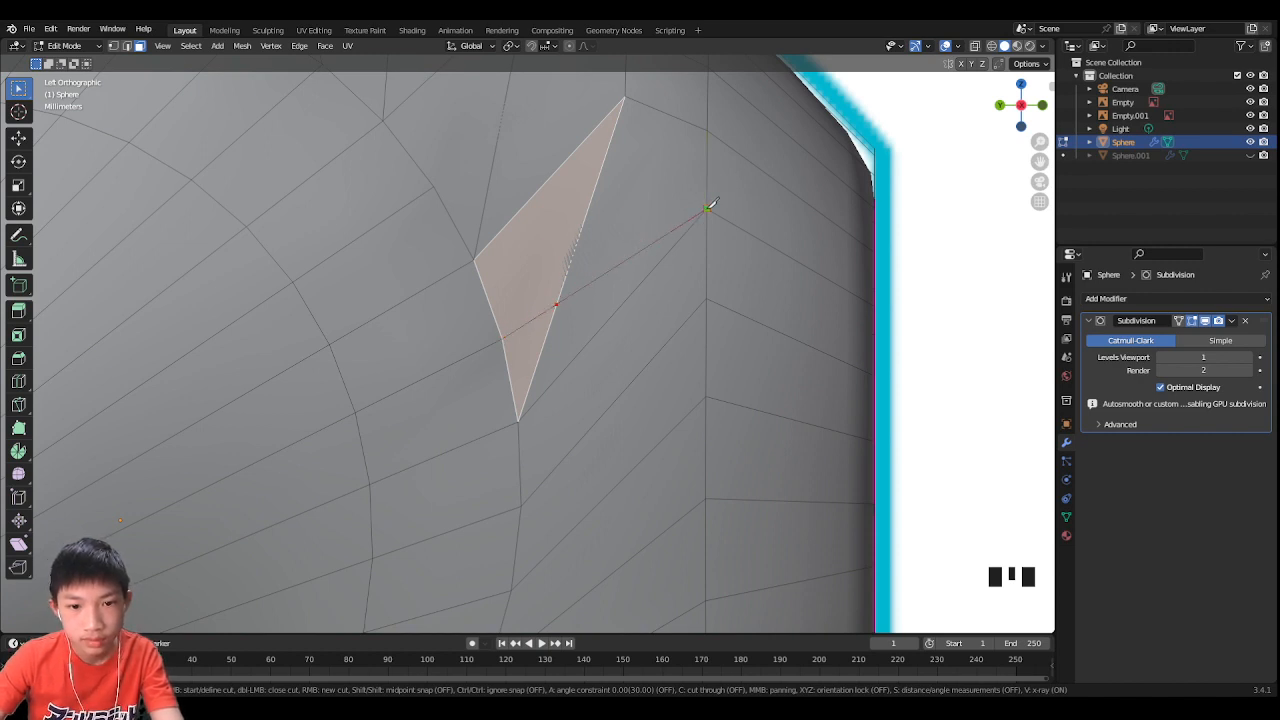
key("Return")
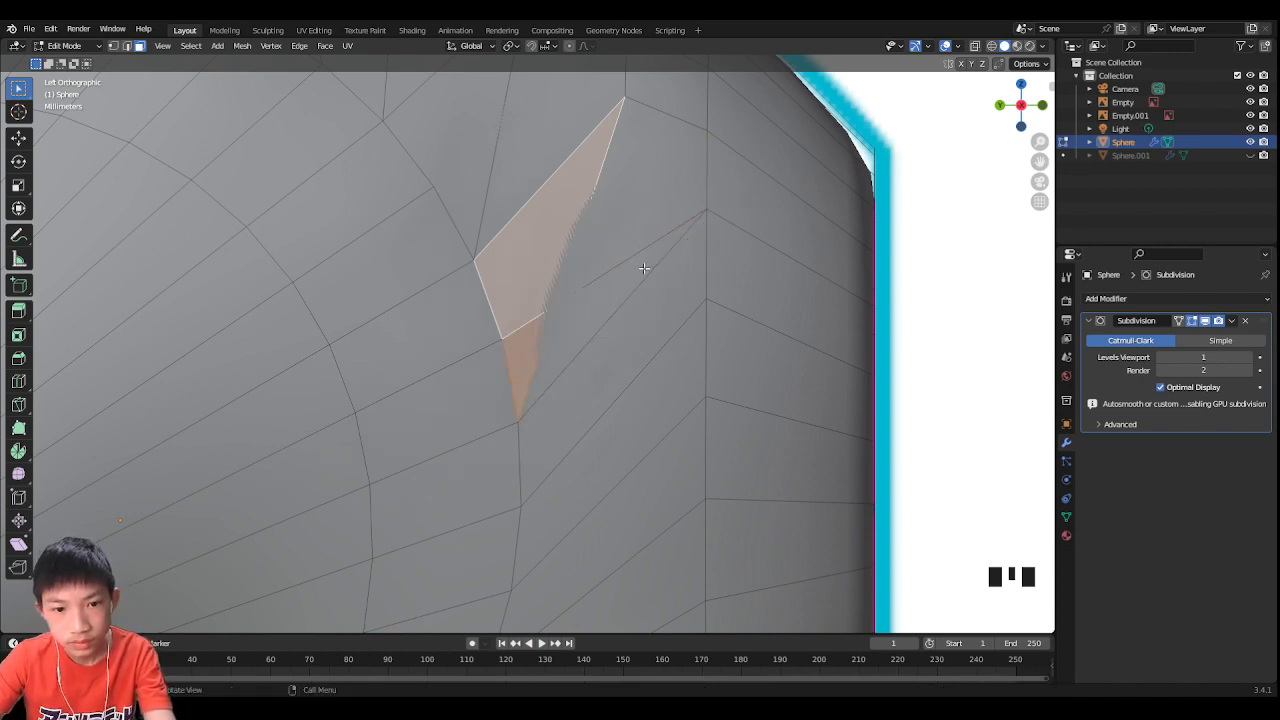
scroll(644, 268, "down", 3)
key("Tab")
key("Tab")
scroll(648, 276, "up", 3)
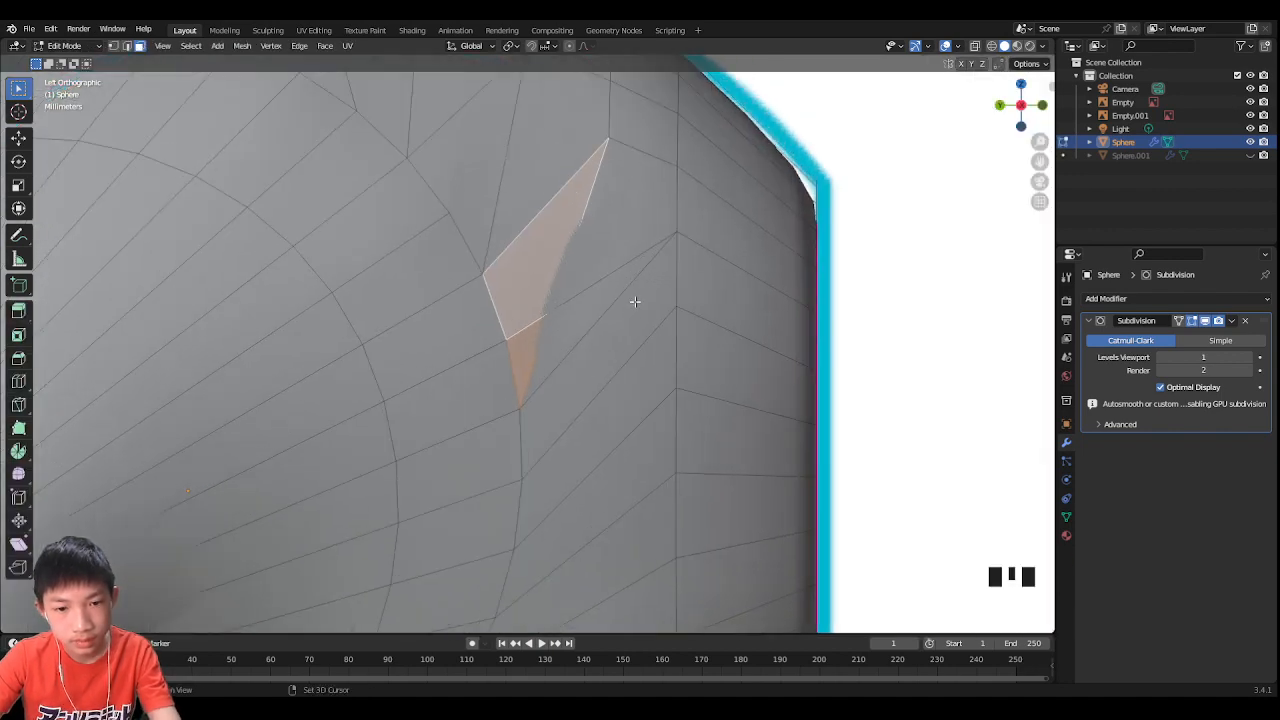
Step: Select the block of faces directly below the knife-cut area, on both sides of the added edge loop near the hole's location
middle_click_drag(635, 301, 691, 214, "shift")
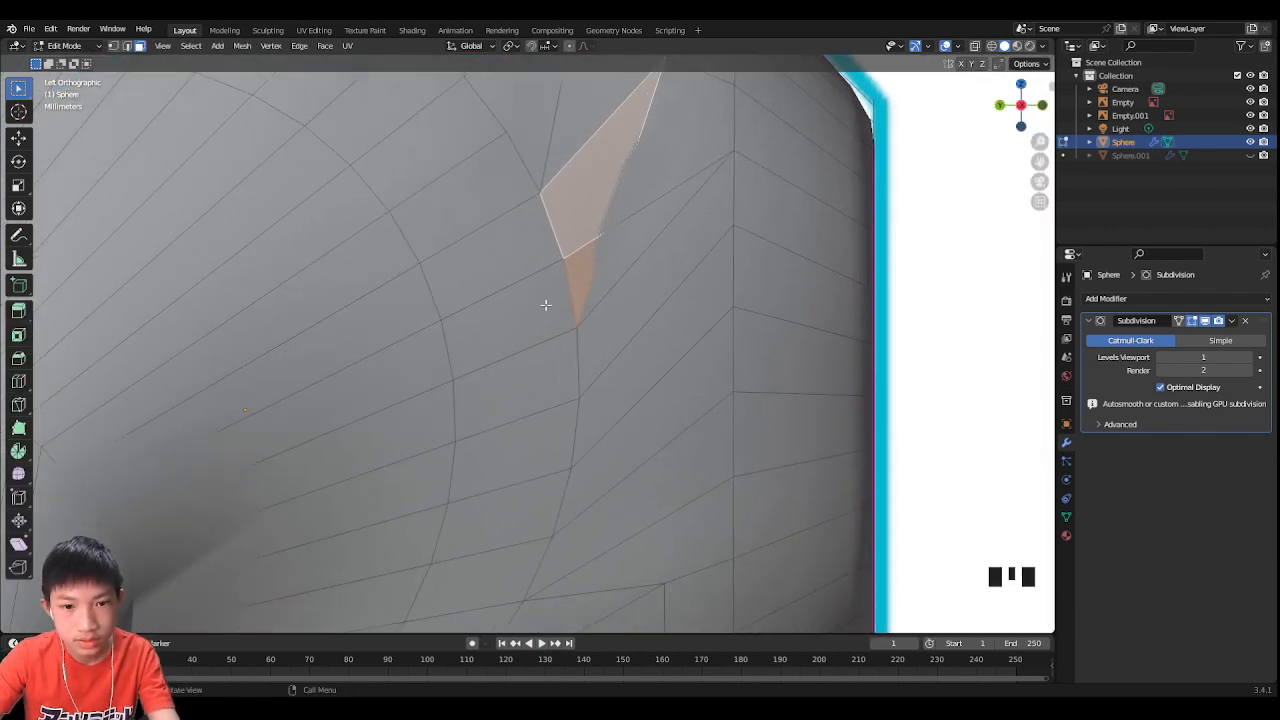
left_click_drag(545, 305, 602, 413)
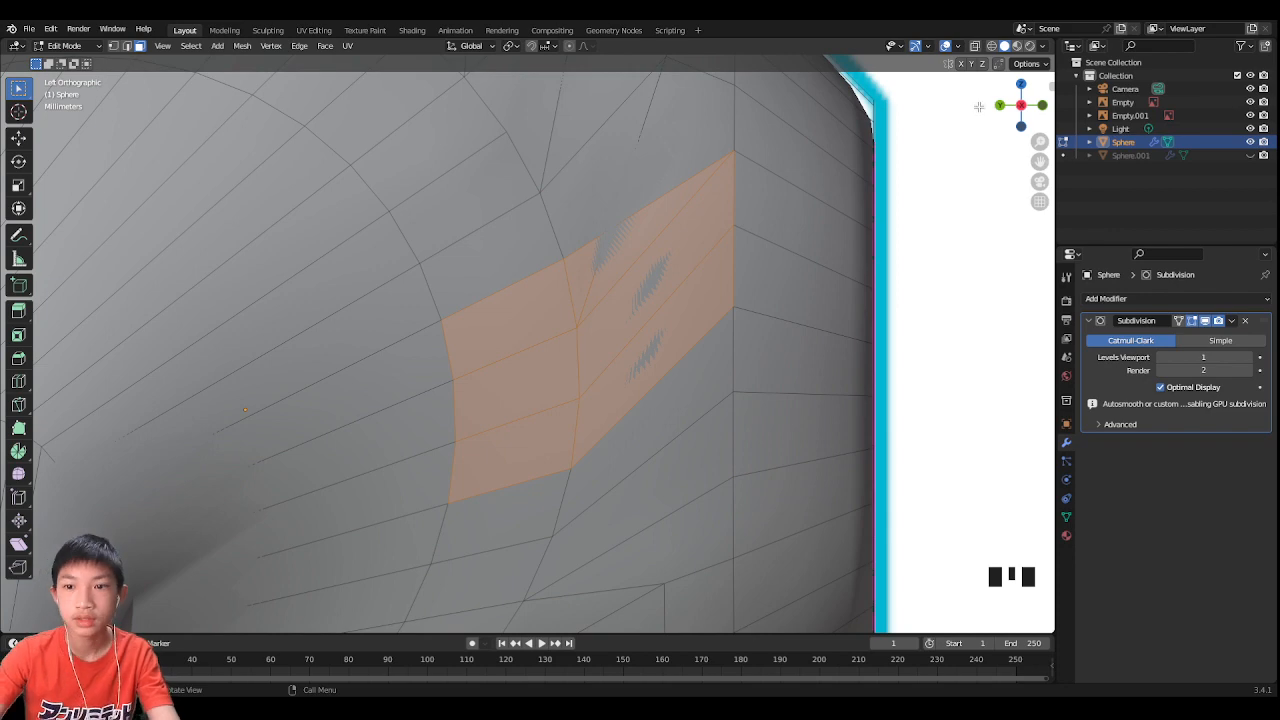
scroll(886, 123, "down", 2)
scroll(885, 128, "up", 1)
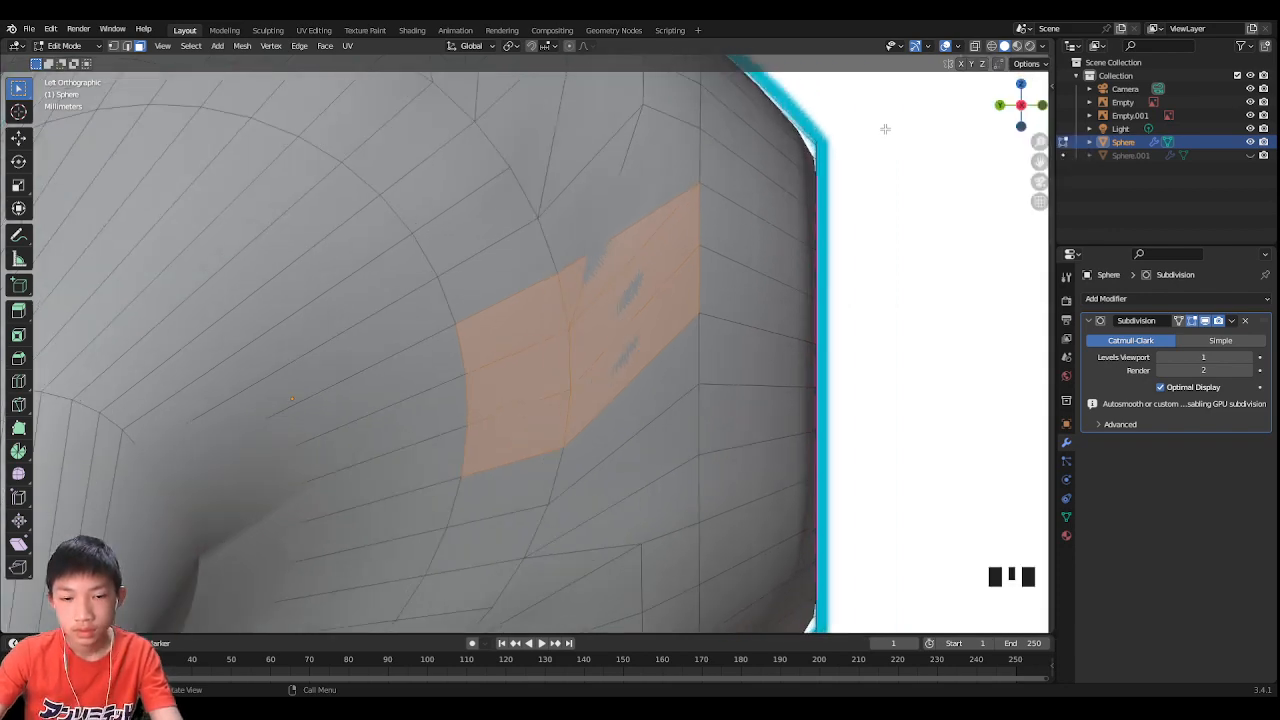
scroll(885, 128, "up", 4)
key("k")
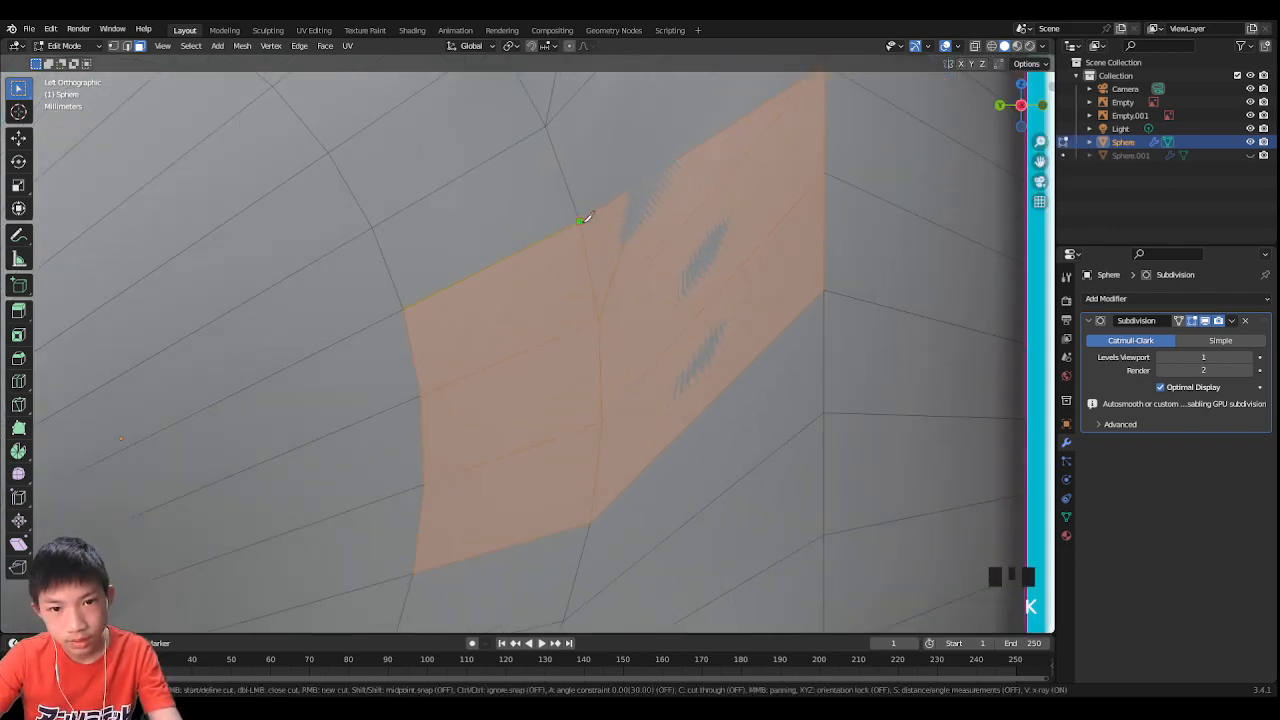
left_click(651, 262)
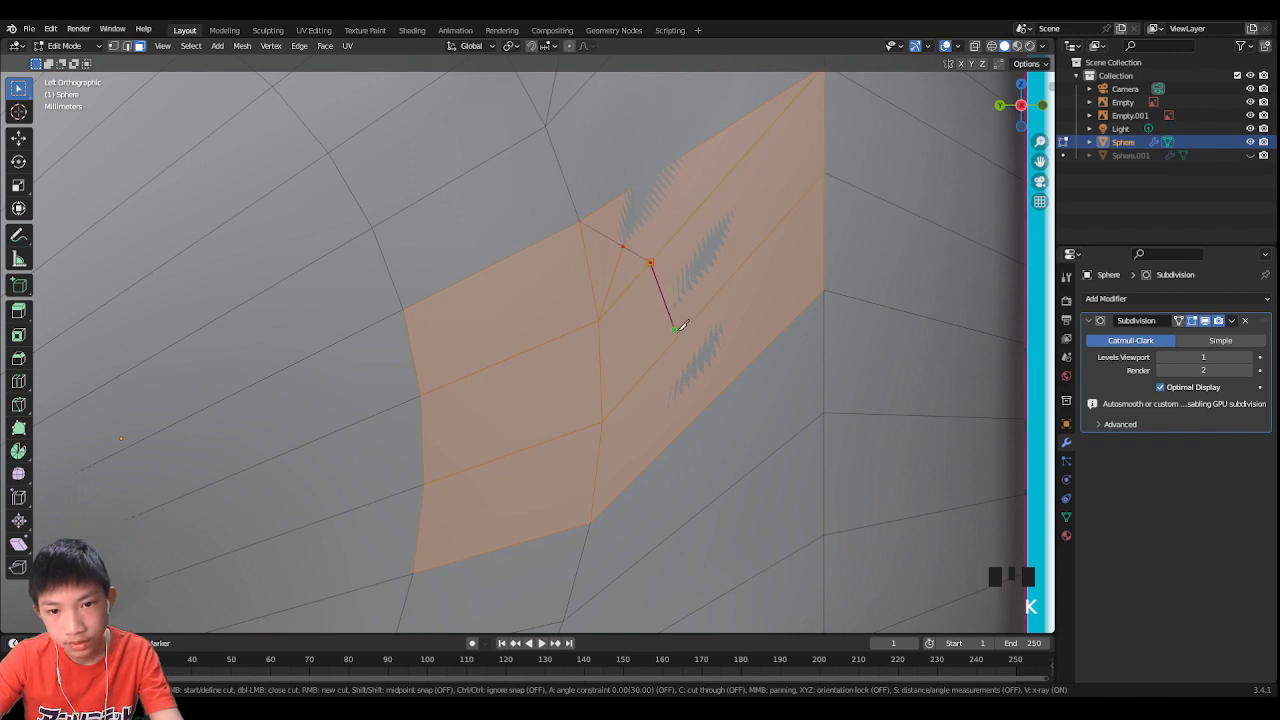
left_click(677, 338)
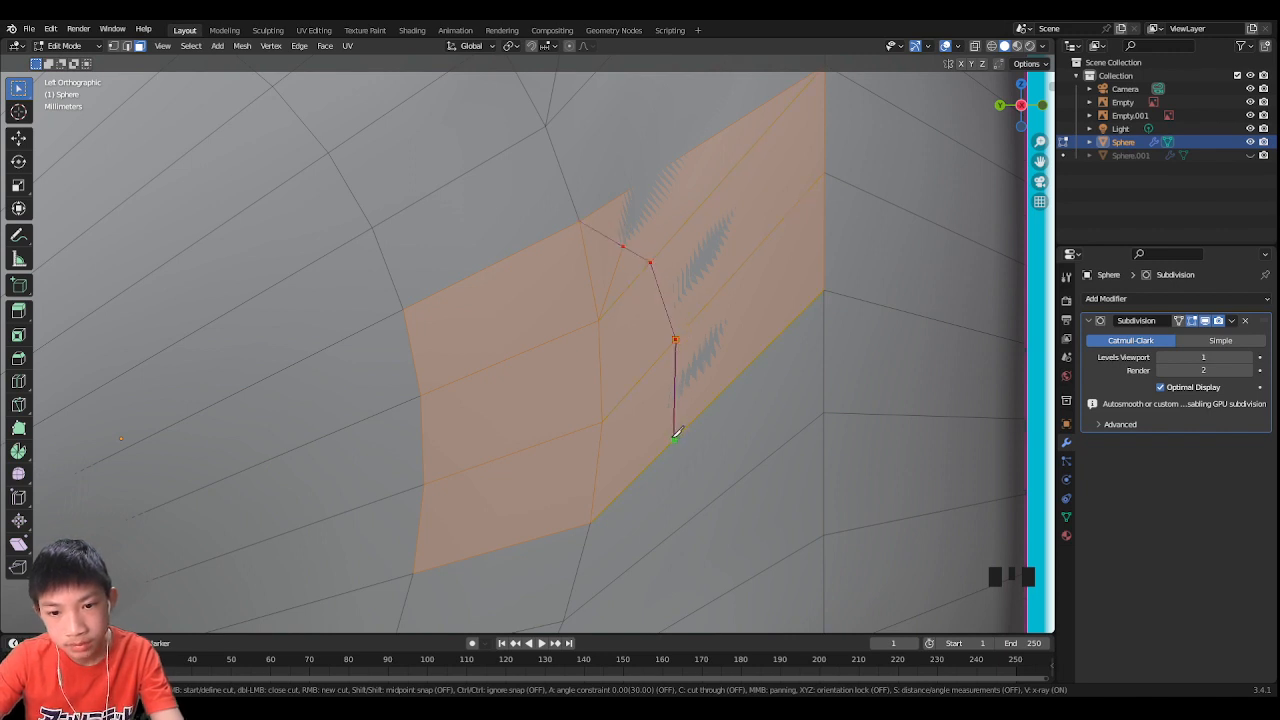
key("ctrl+z")
key("ctrl+z")
key("ctrl+z")
key("Escape")
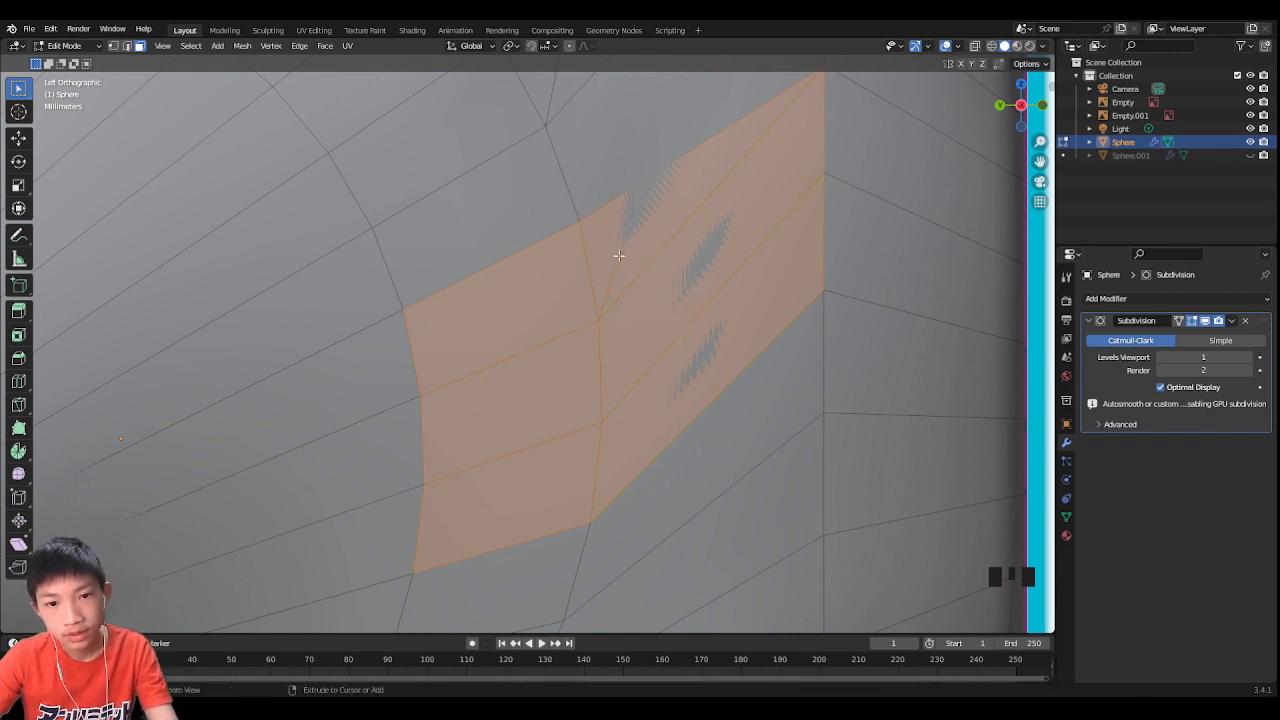
Step: In the see-through left view, inset the selected faces around the reference circle
scroll(529, 300, "down", 6)
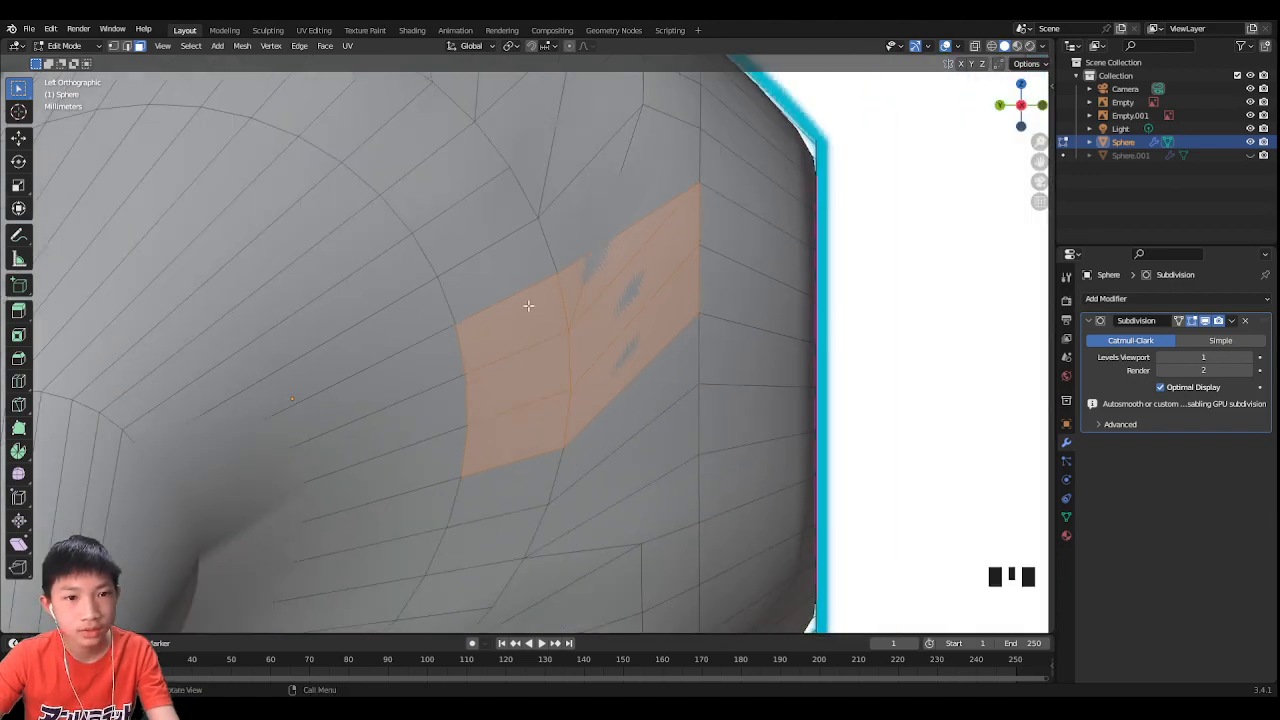
middle_click_drag(534, 334, 560, 322)
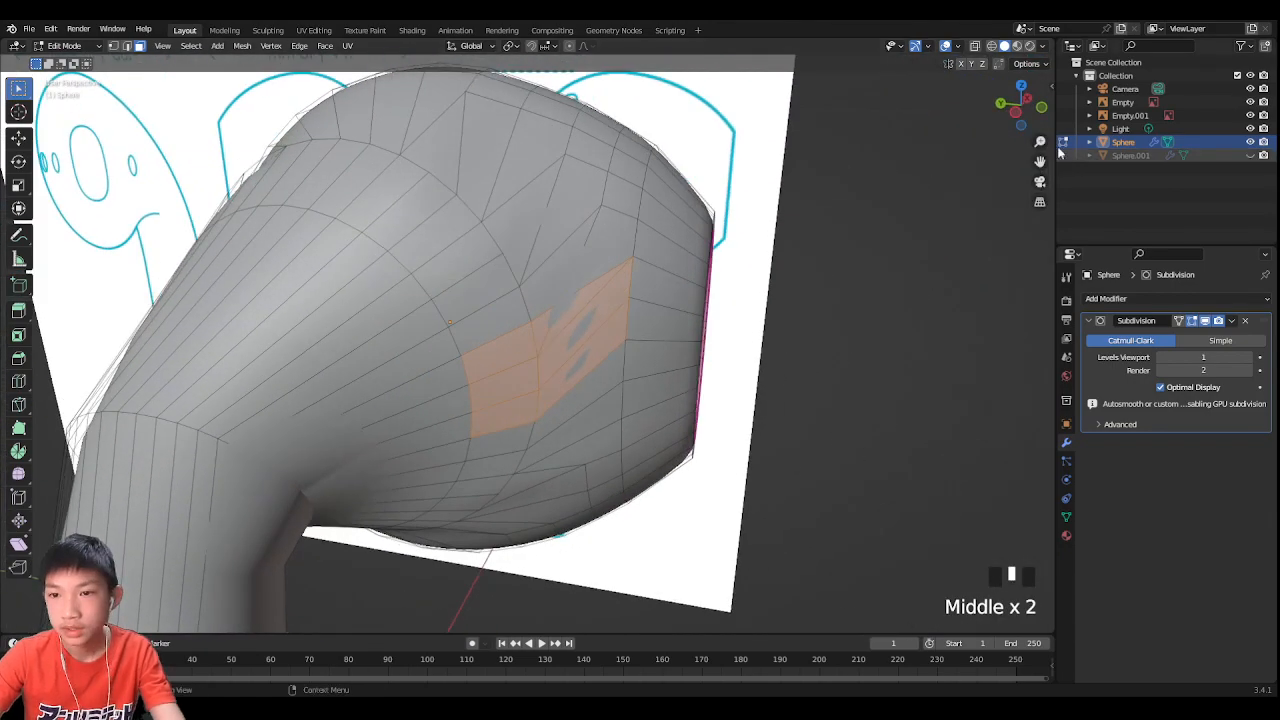
left_click(1012, 110)
left_click(975, 46)
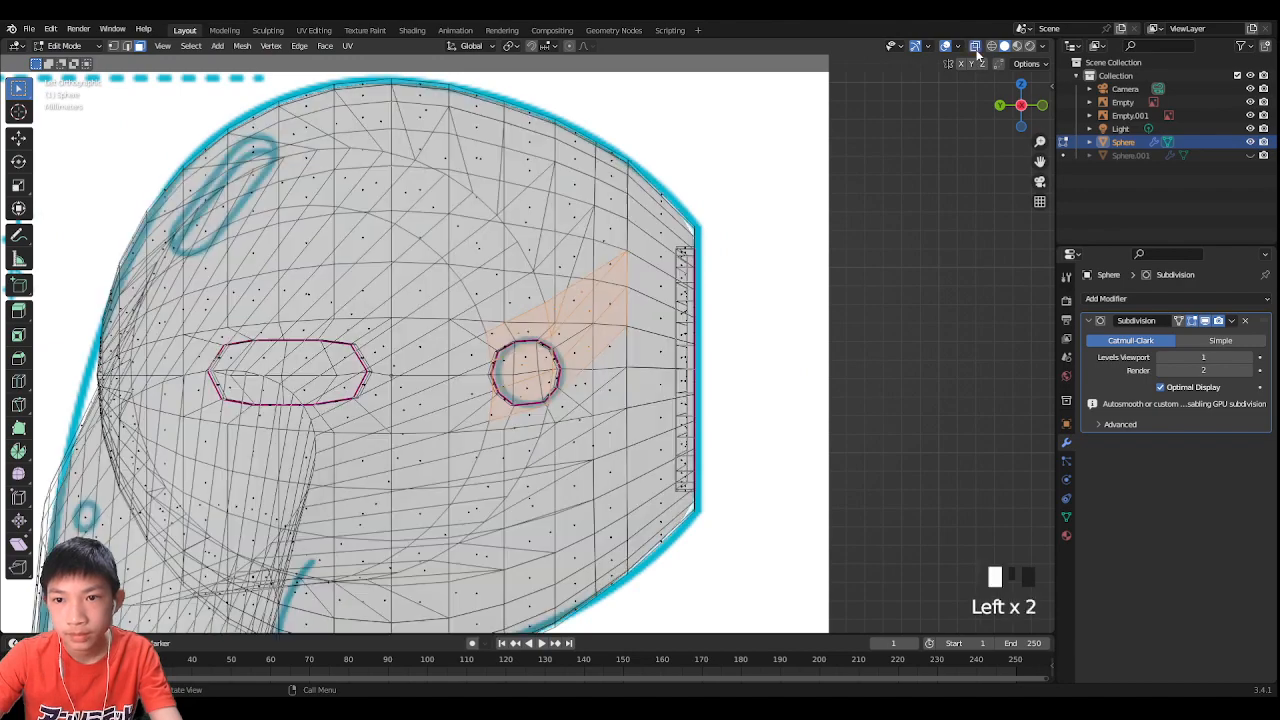
scroll(990, 70, "up", 2)
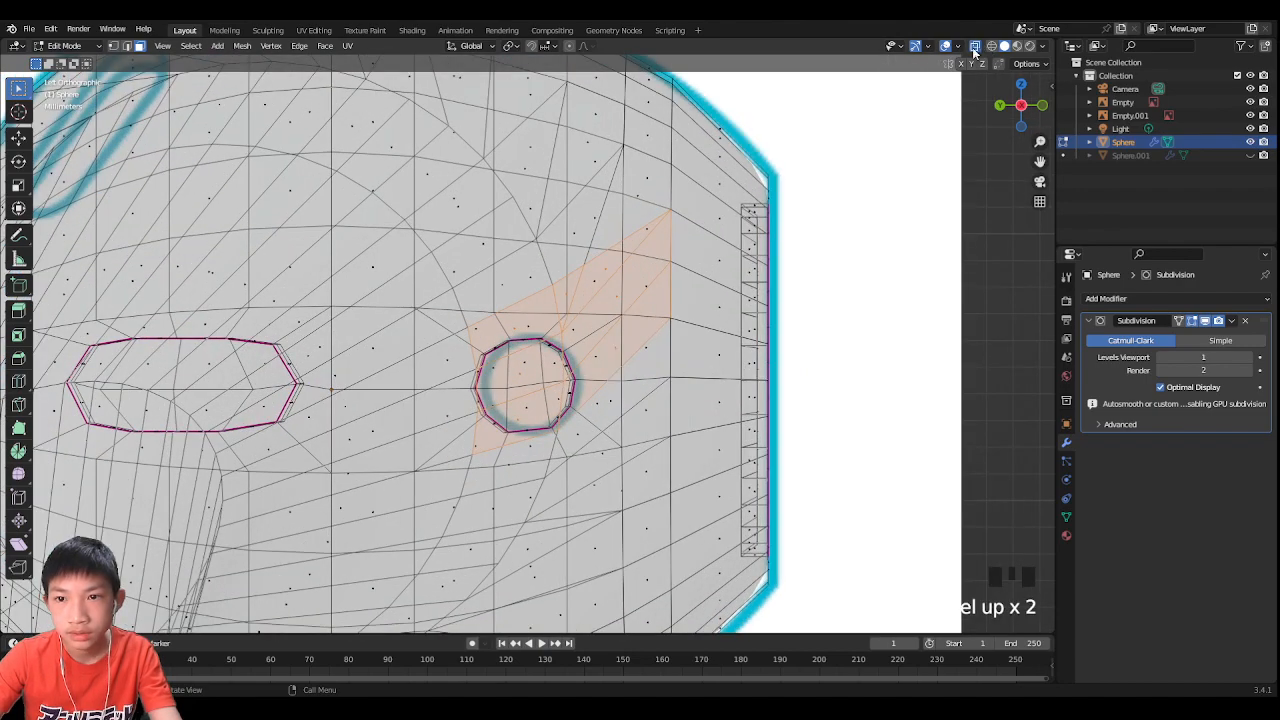
scroll(900, 150, "up", 3)
middle_click_drag(860, 200, 858, 166, "shift")
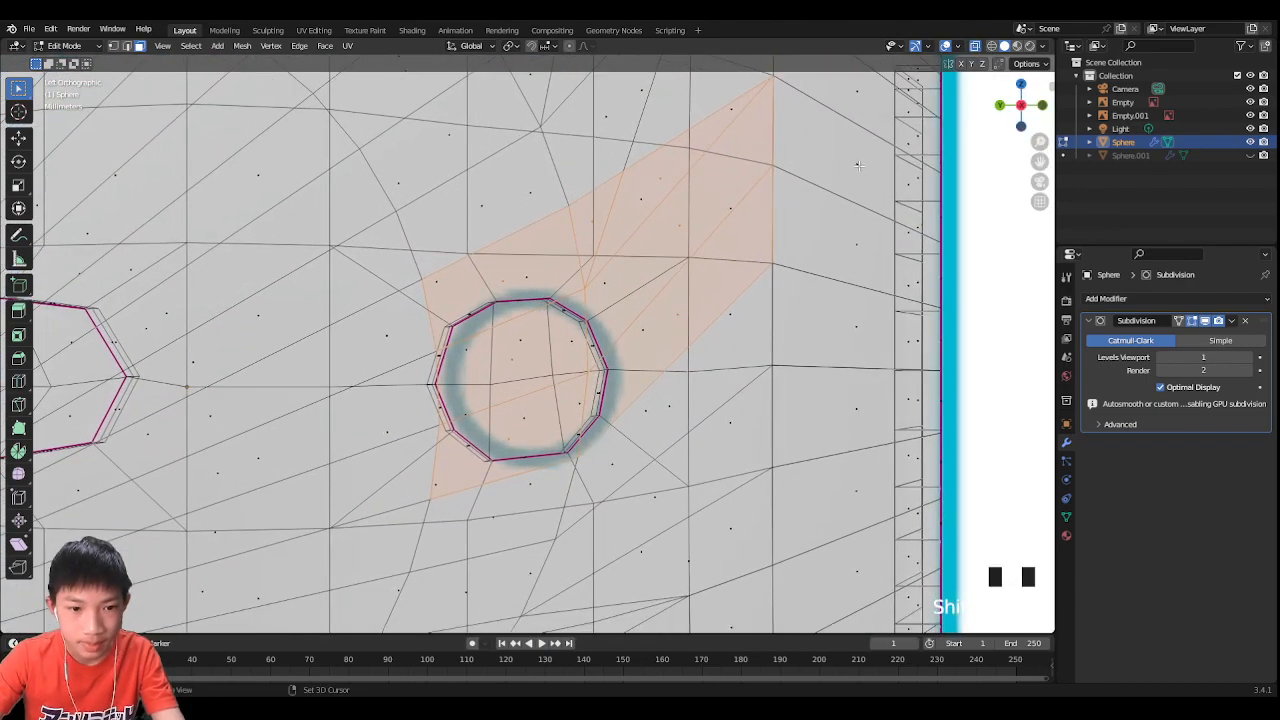
key("i")
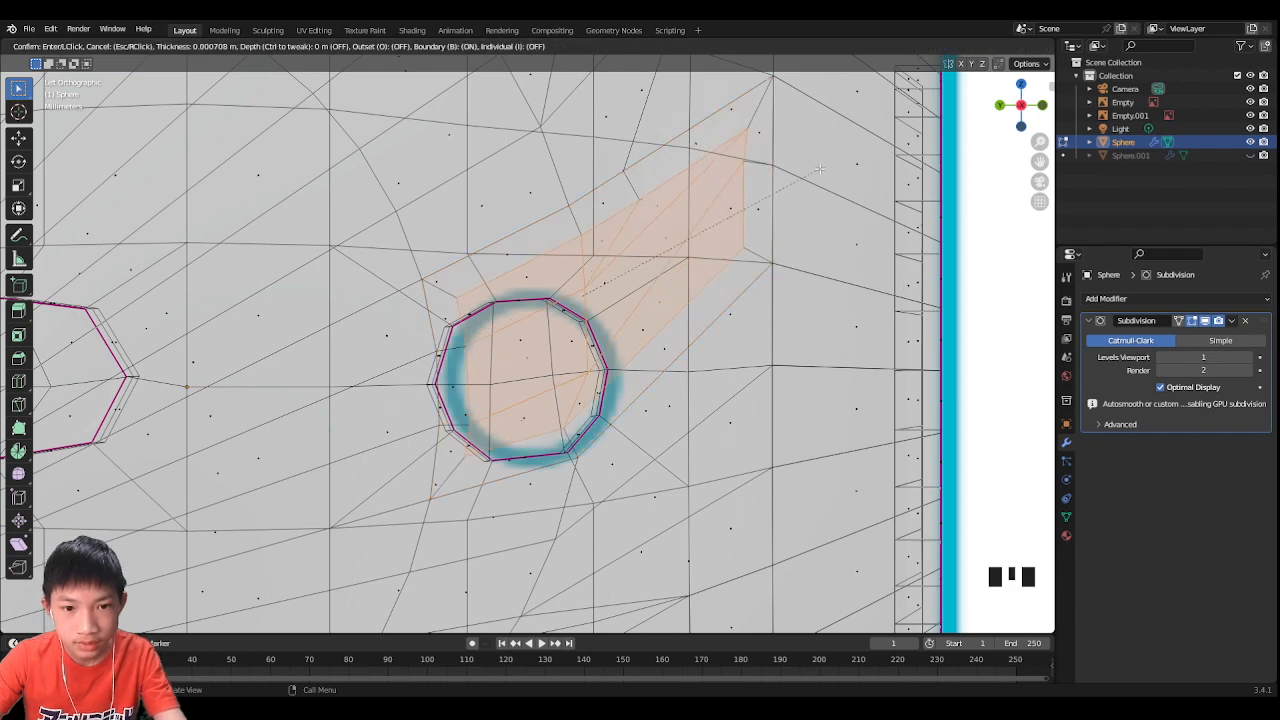
left_click(810, 195)
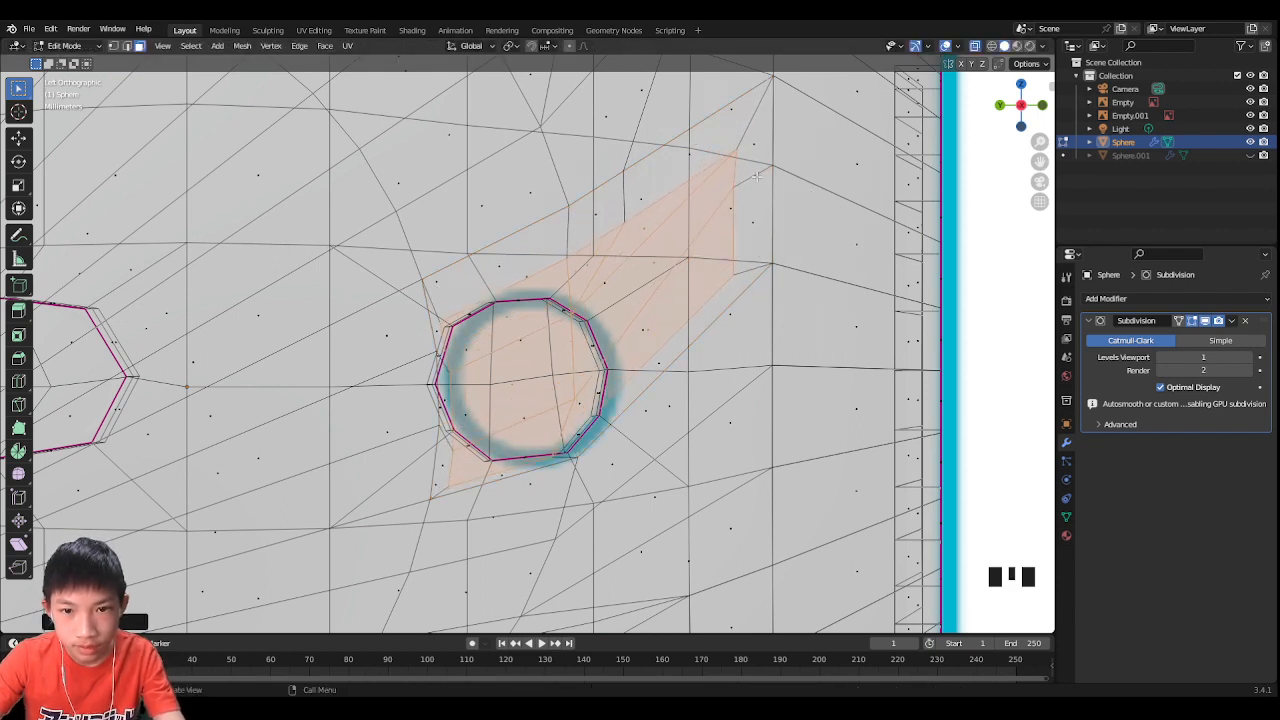
Step: Select the inset's upper row of edges in edge mode and flatten it along the Z axis
scroll(697, 190, "up", 1)
key("2")
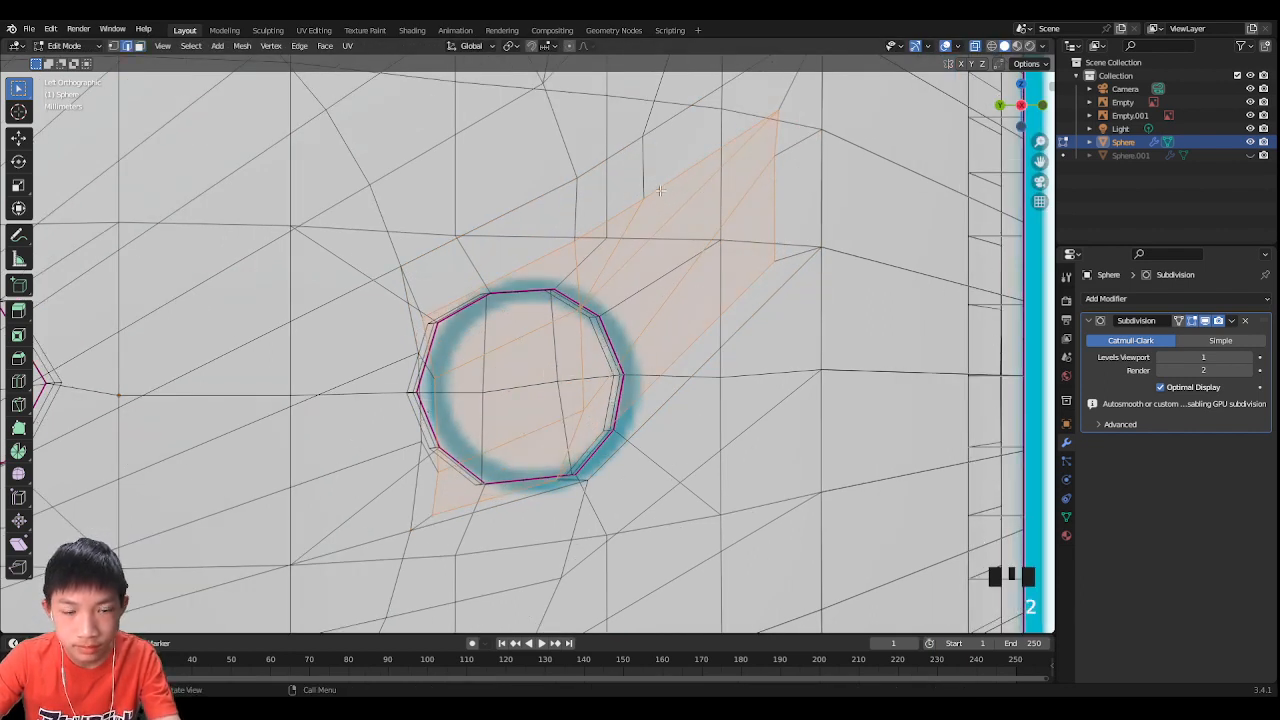
left_click(660, 190, "alt")
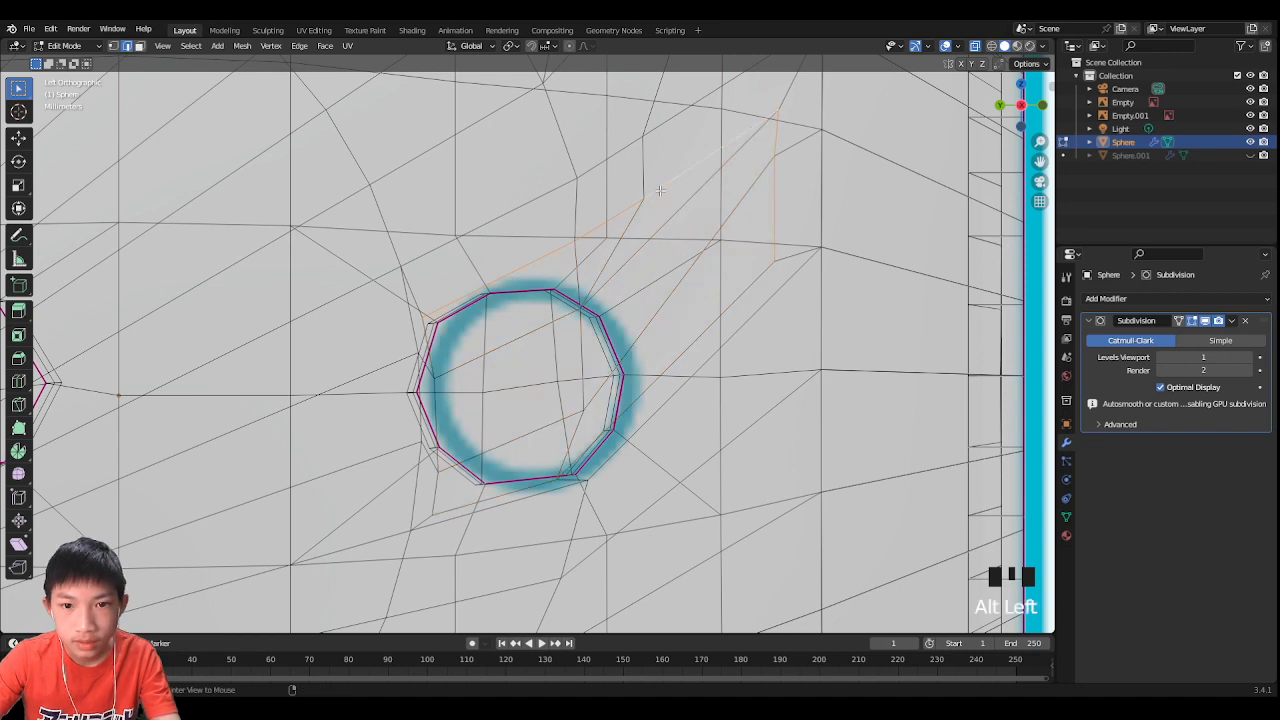
left_click(976, 47)
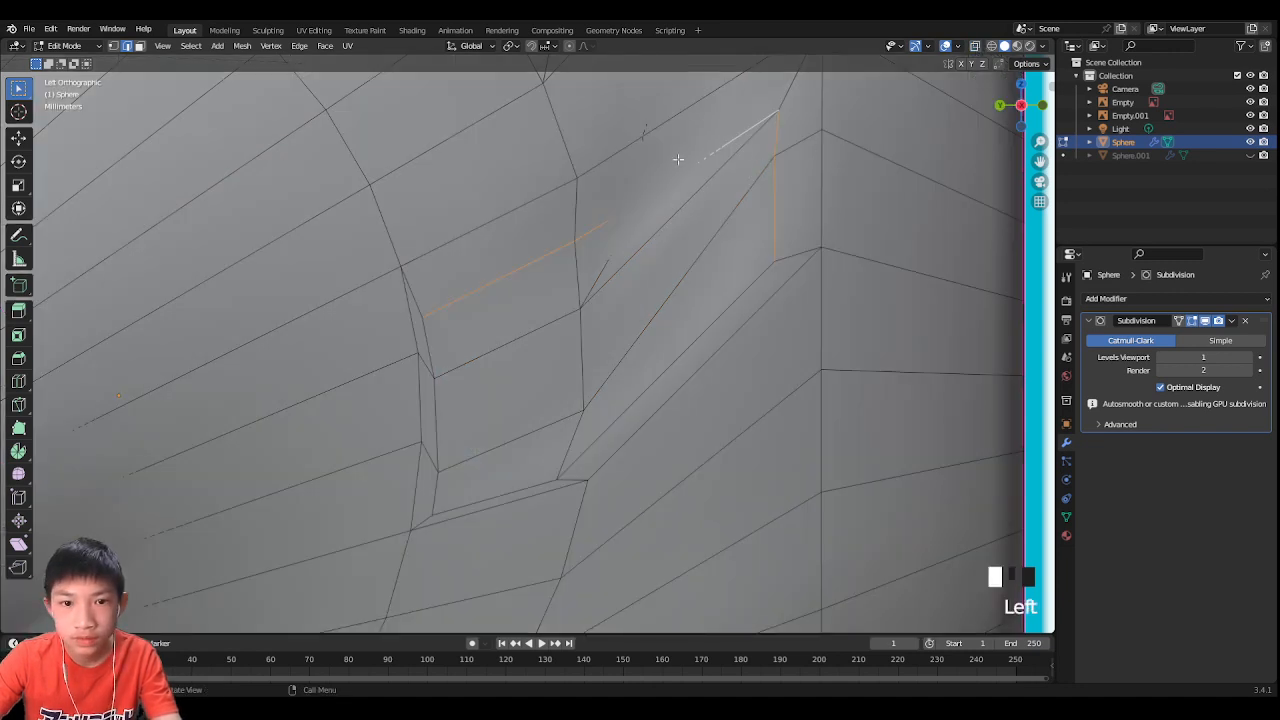
left_click(543, 248)
left_click(608, 214, "shift")
left_click(725, 168, "shift")
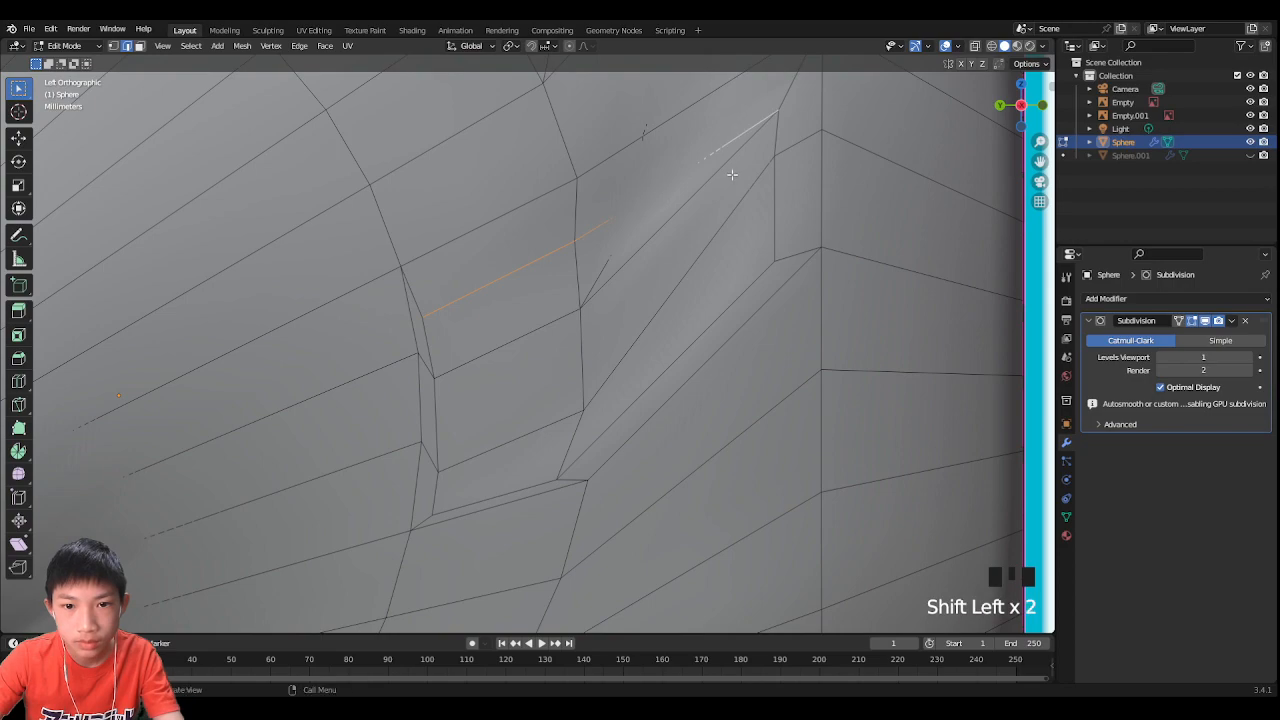
middle_click_drag(732, 174, 694, 200)
scroll(694, 180, "down", 3)
key("s")
key("z")
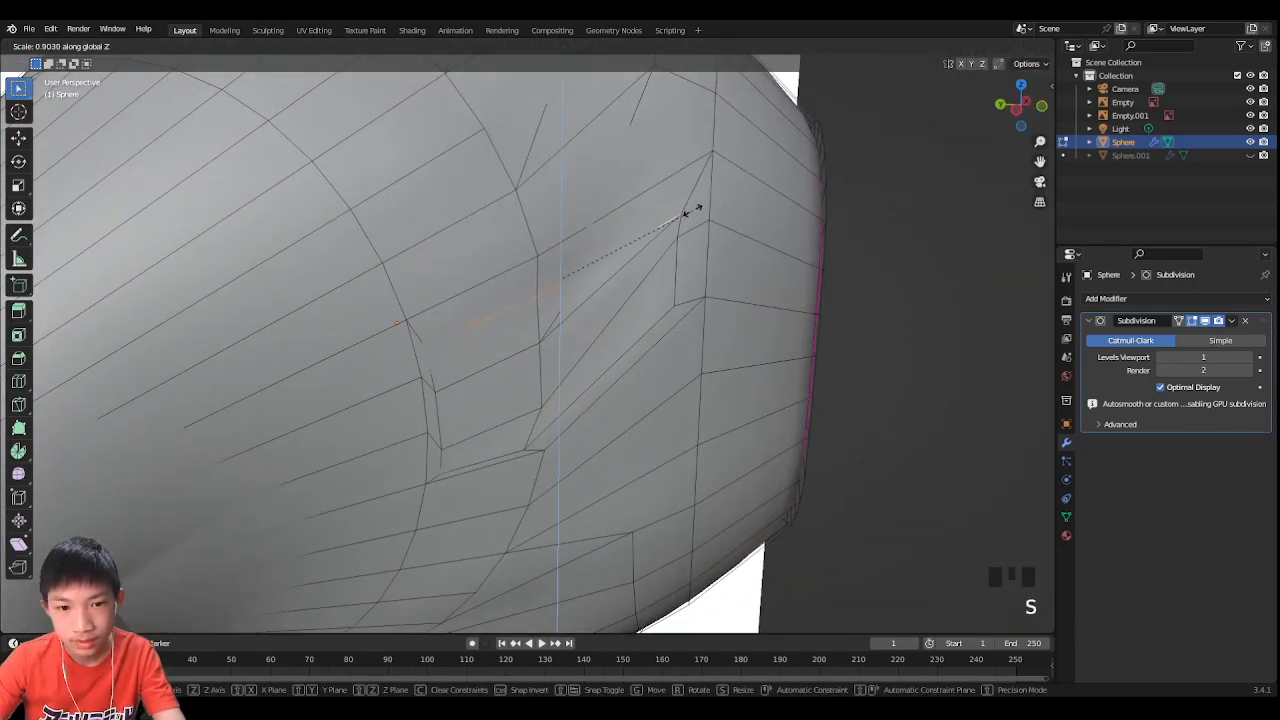
left_click(692, 210)
Step: Select the two edges of the row below inside the inset and scale them to 0 along the Z axis
left_click(489, 369)
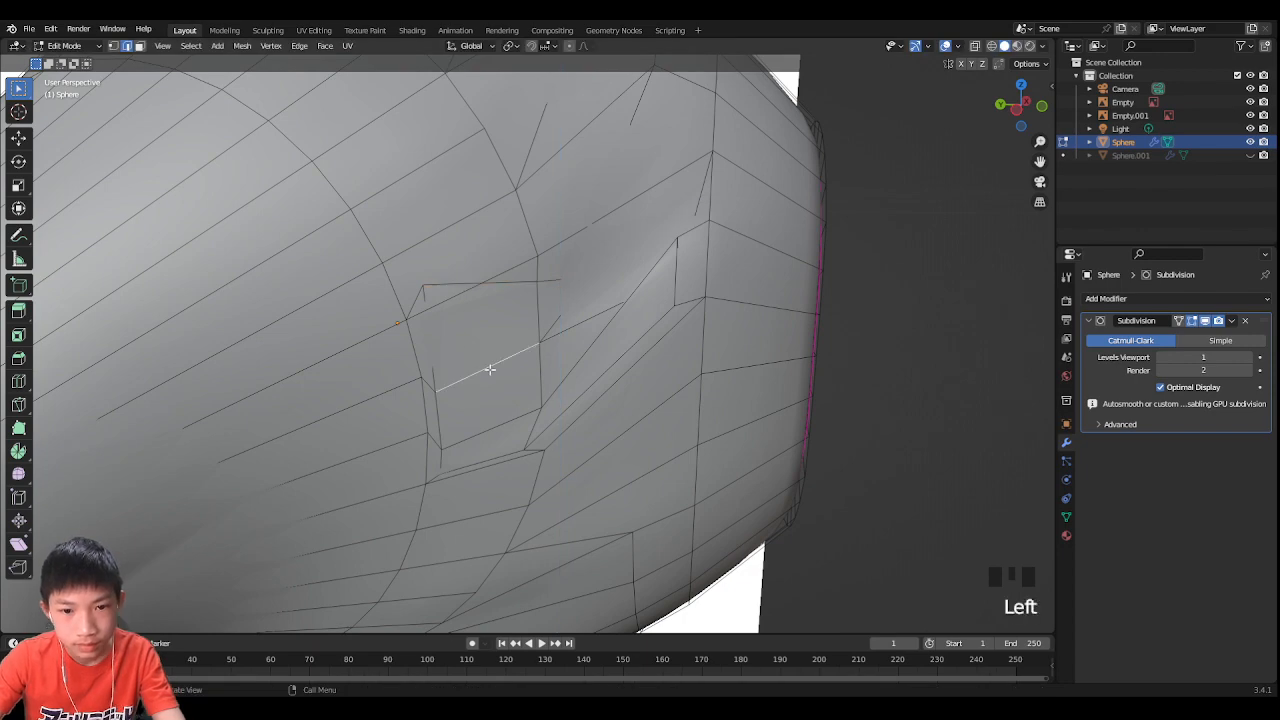
left_click(605, 320, "shift")
middle_click_drag(677, 286, 762, 288)
left_click(977, 46)
middle_click_drag(975, 62, 897, 64)
left_click(975, 46)
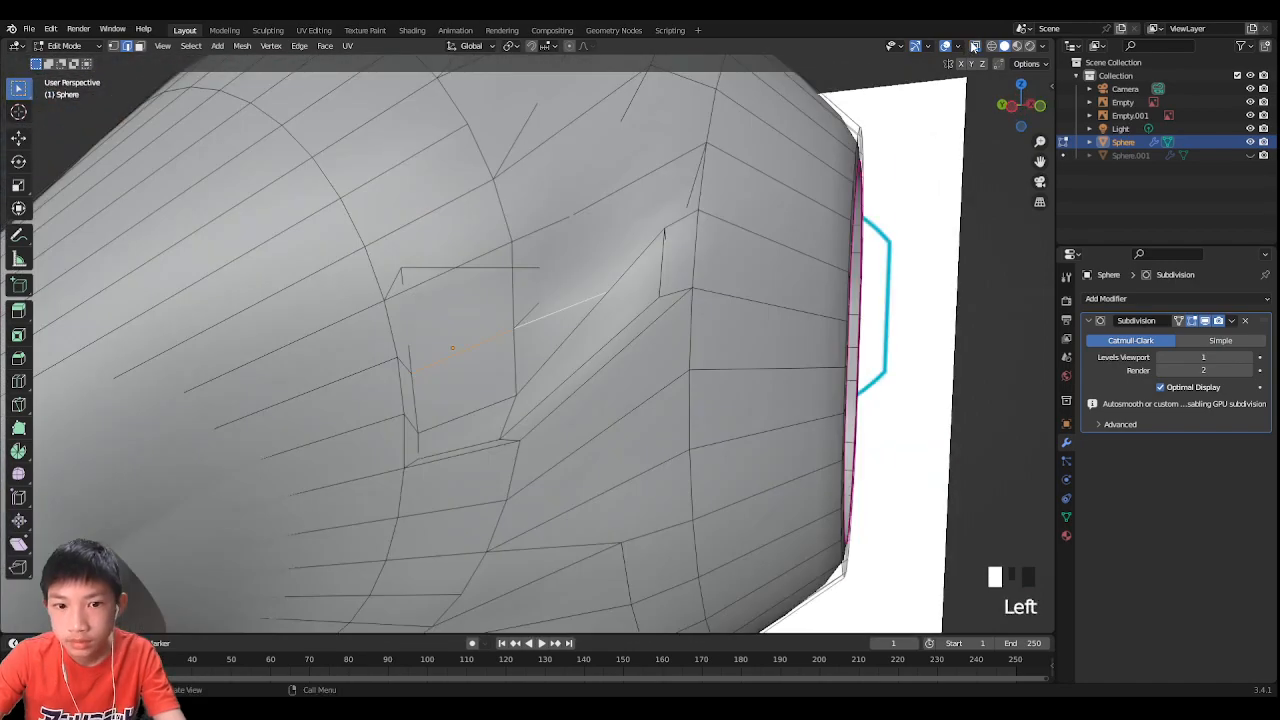
middle_click_drag(738, 194, 650, 277)
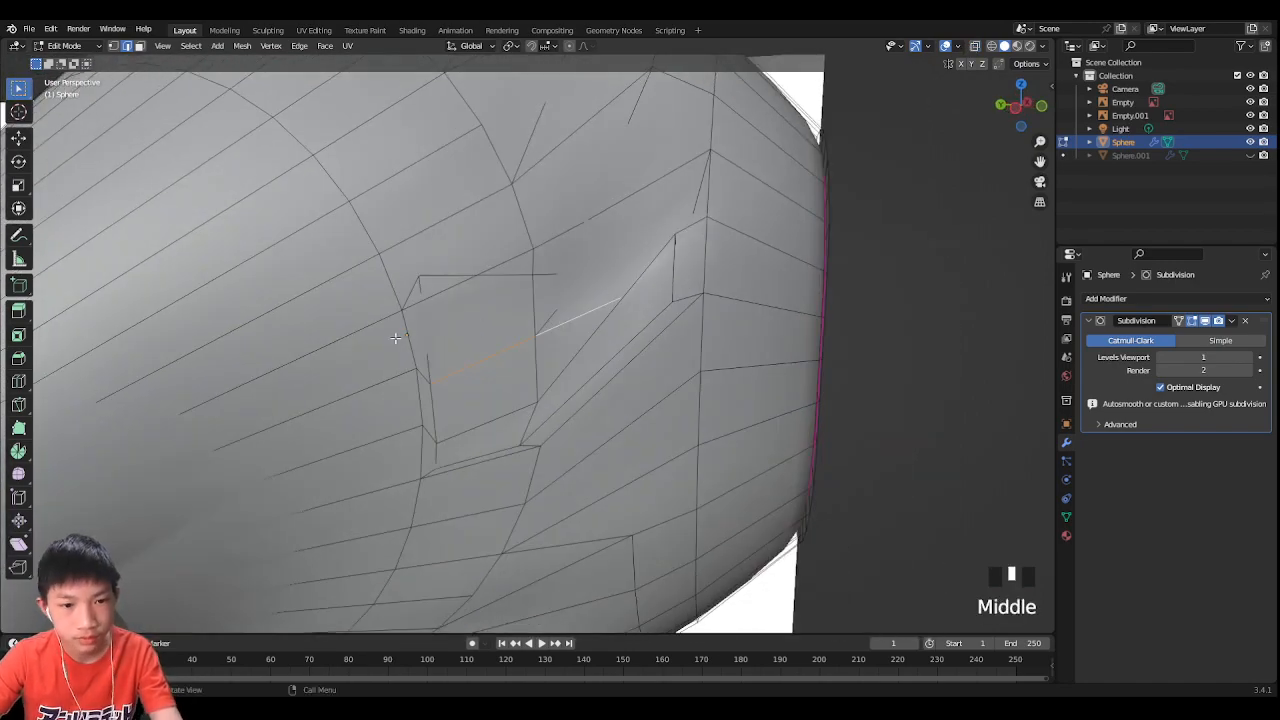
middle_click_drag(568, 296, 613, 289)
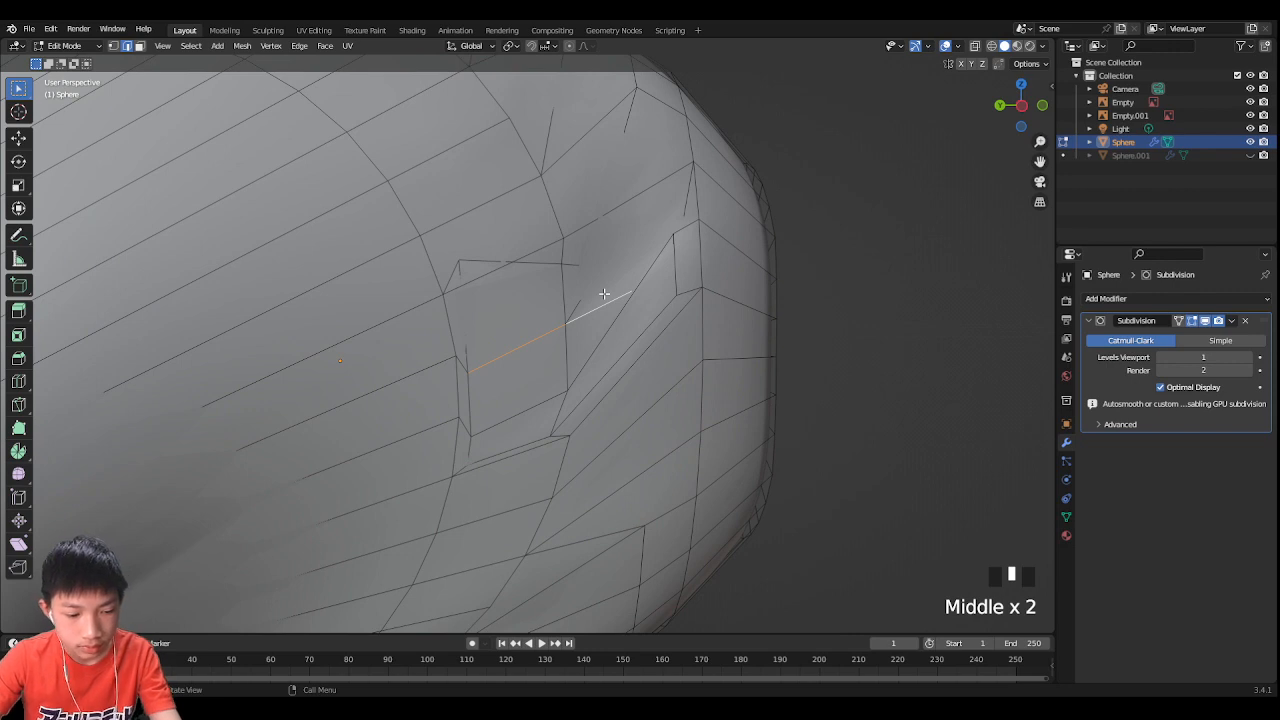
key("s")
key("z")
key("0")
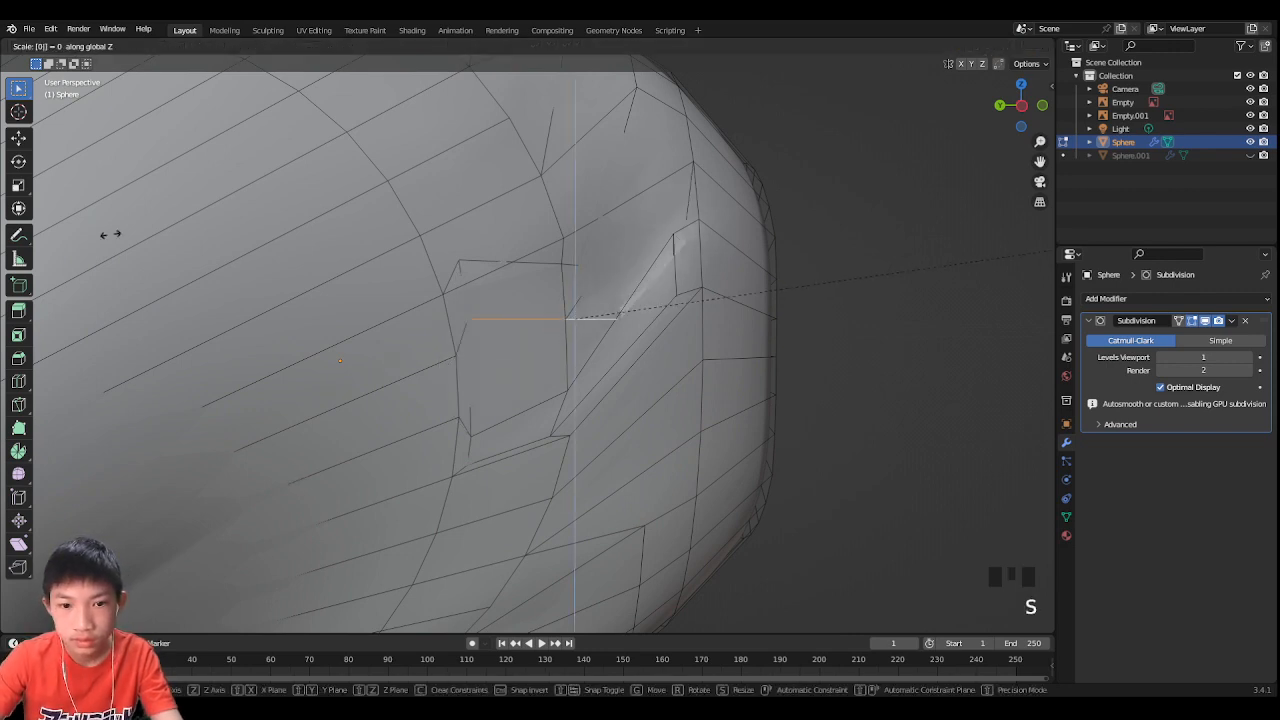
key("Return")
Step: Select the third row of edges inside the inset and scale it to 0 along the Z axis
left_click(541, 408)
left_click(582, 362, "shift")
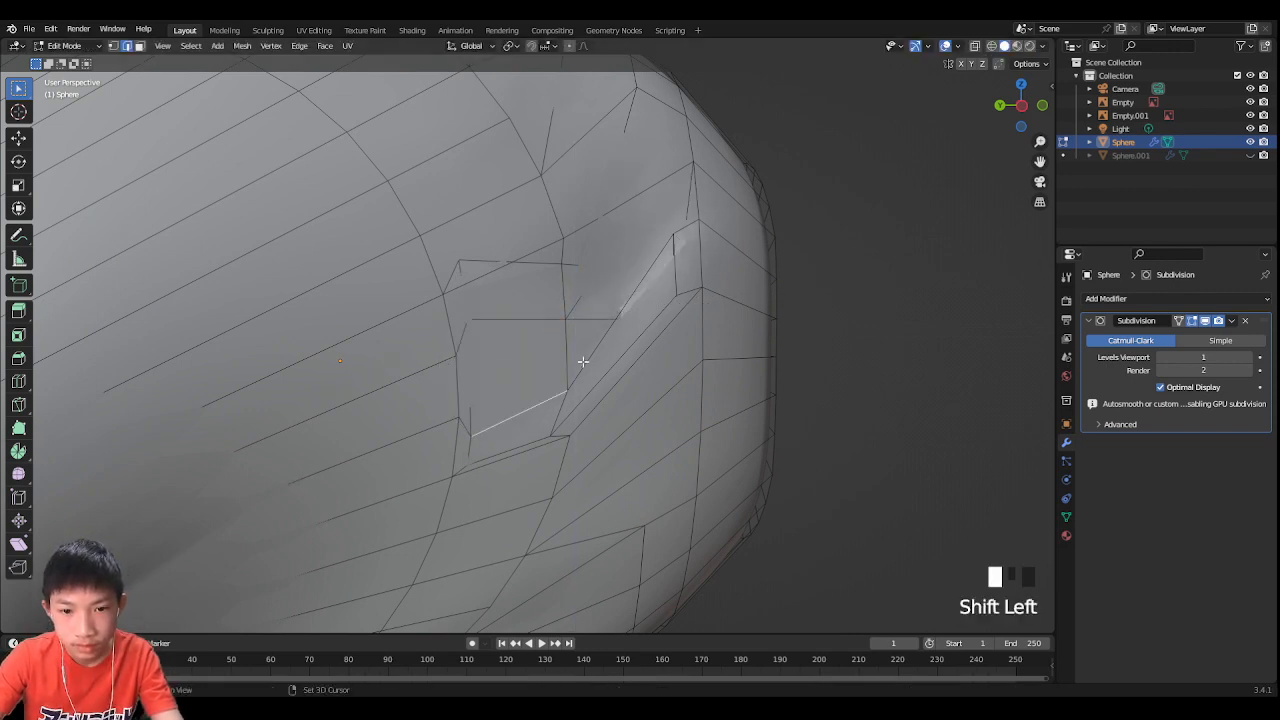
key("s")
key("z")
key("0")
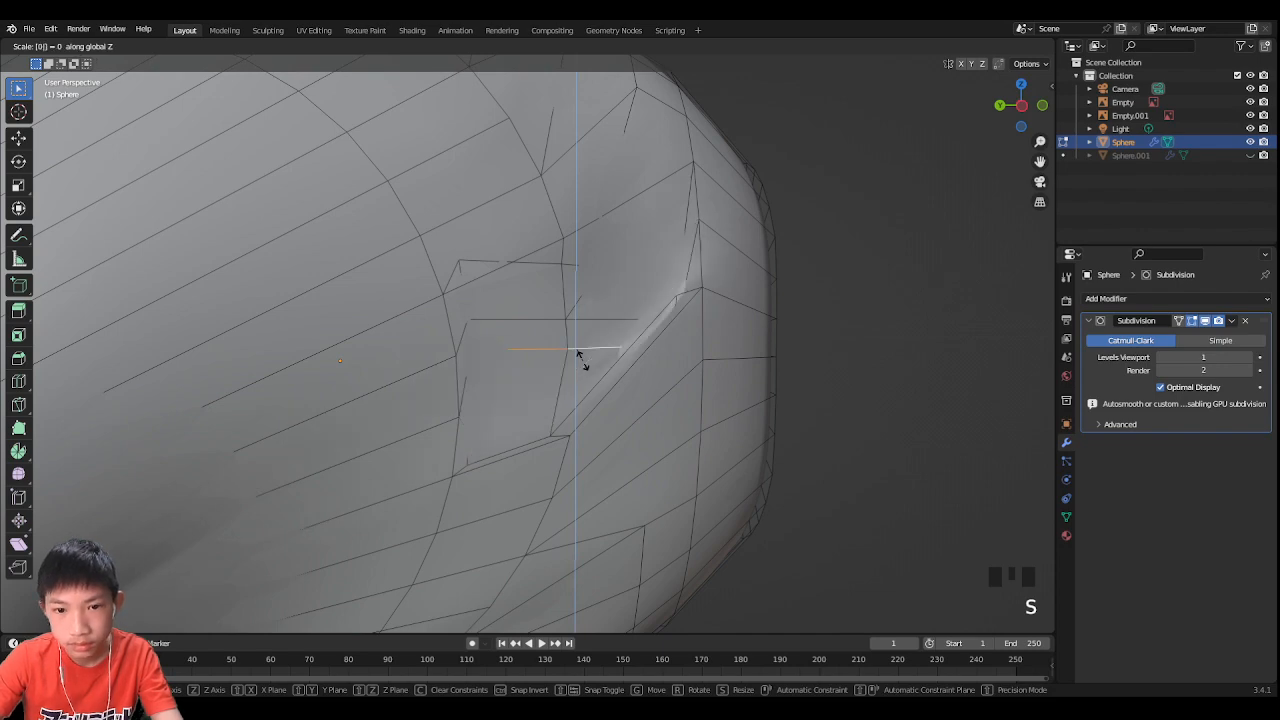
key("Return")
Step: In the see-through left view, select the three flattened edge rows and the slanted connecting edge, and move and scale them around the reference circle
left_click(1020, 105)
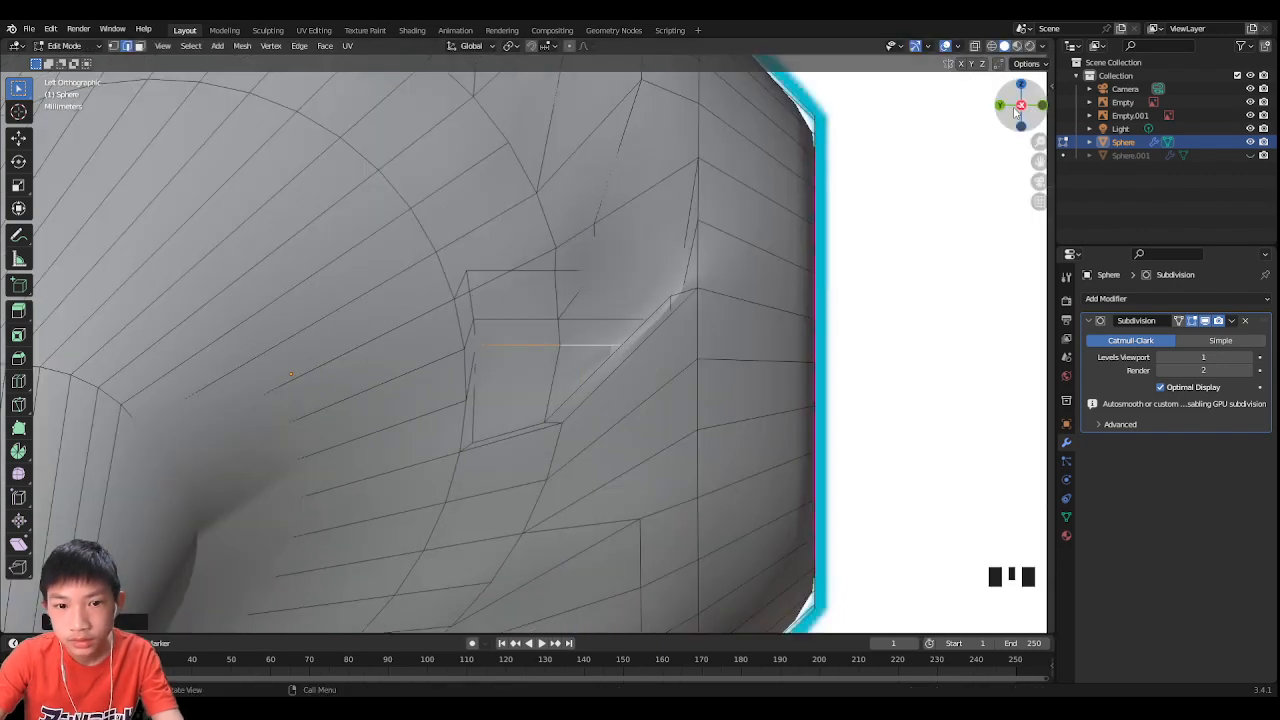
left_click(975, 47)
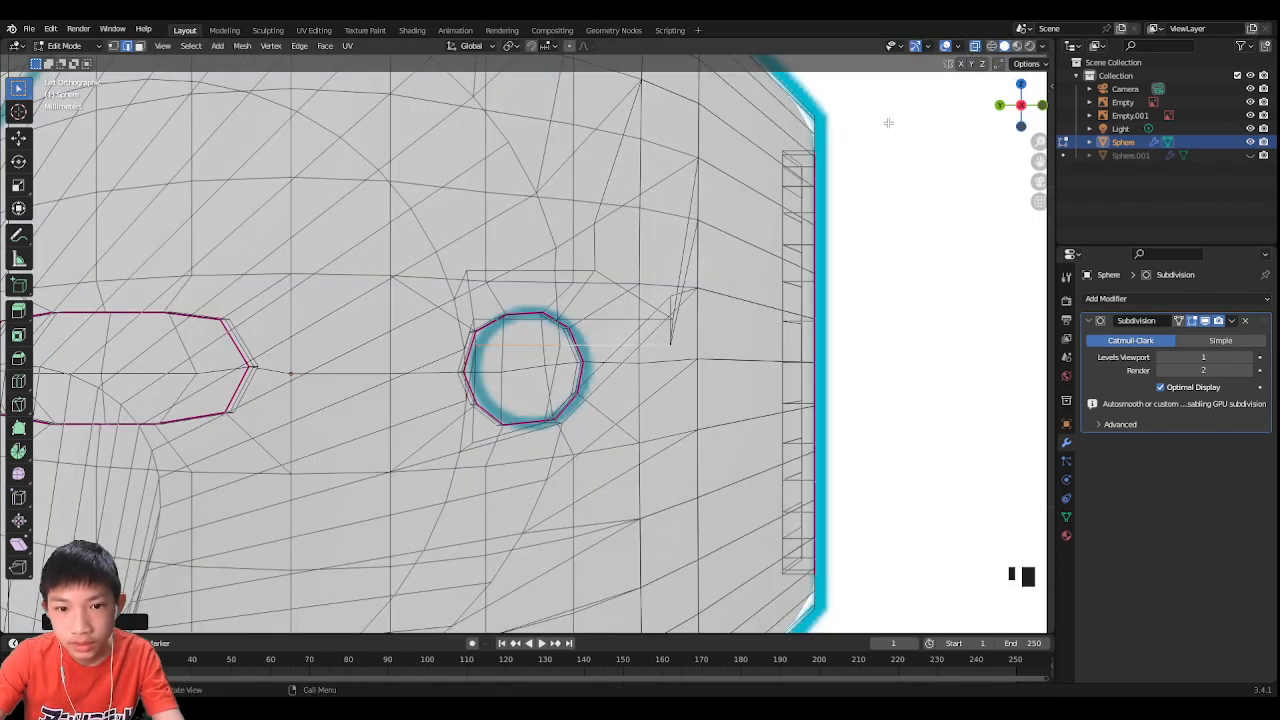
scroll(697, 243, "up", 3)
left_click(555, 302, "shift")
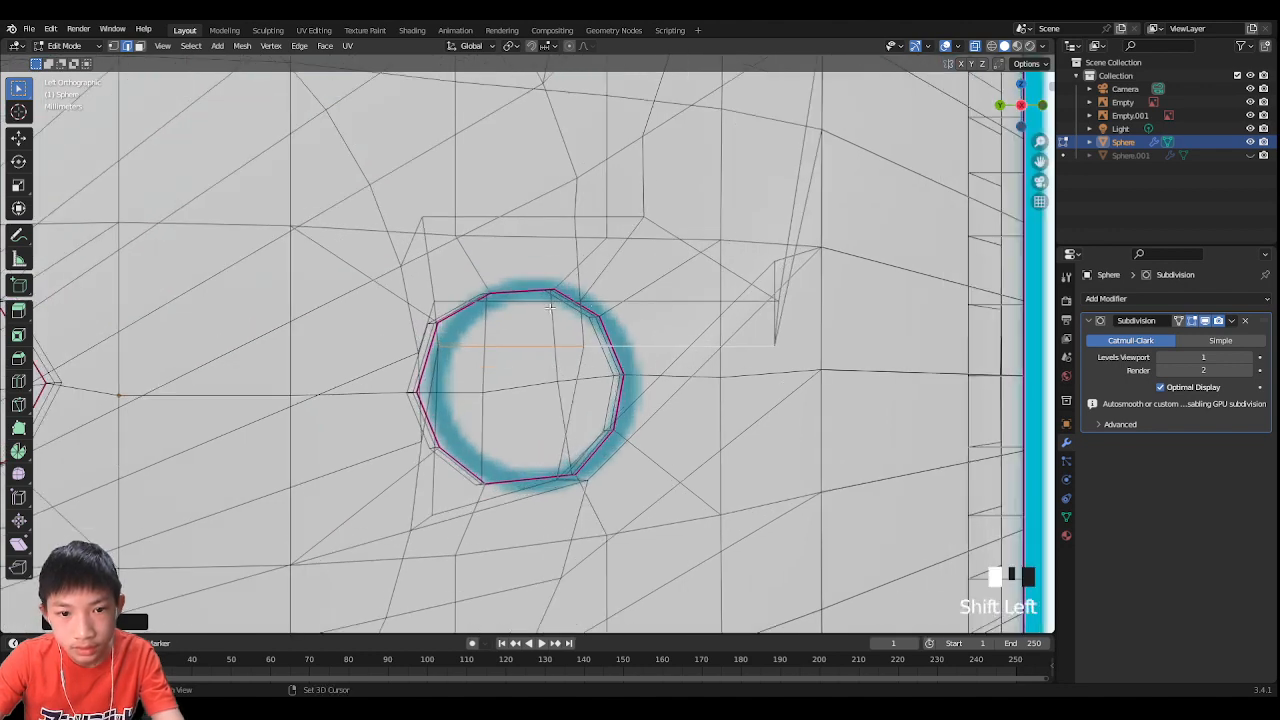
key("ctrl+z")
left_click(563, 297, "shift")
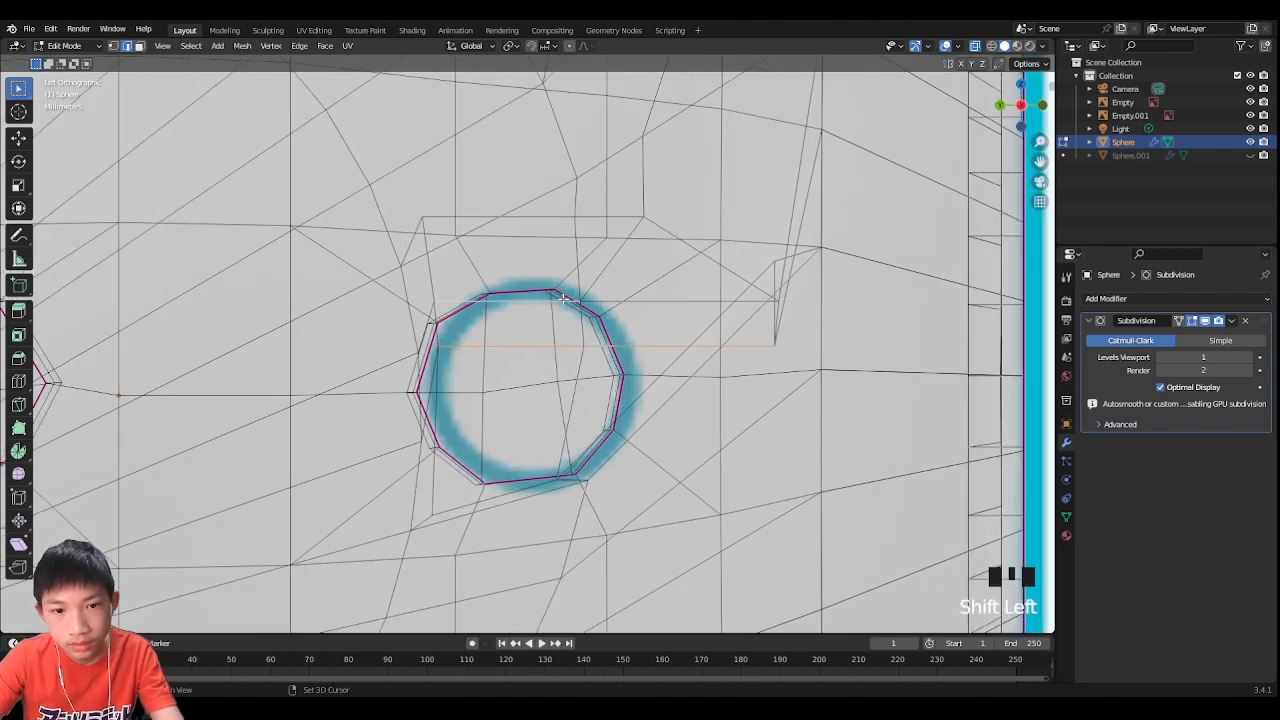
left_click(615, 290, "shift")
left_click(508, 216, "shift")
left_click(508, 216, "shift")
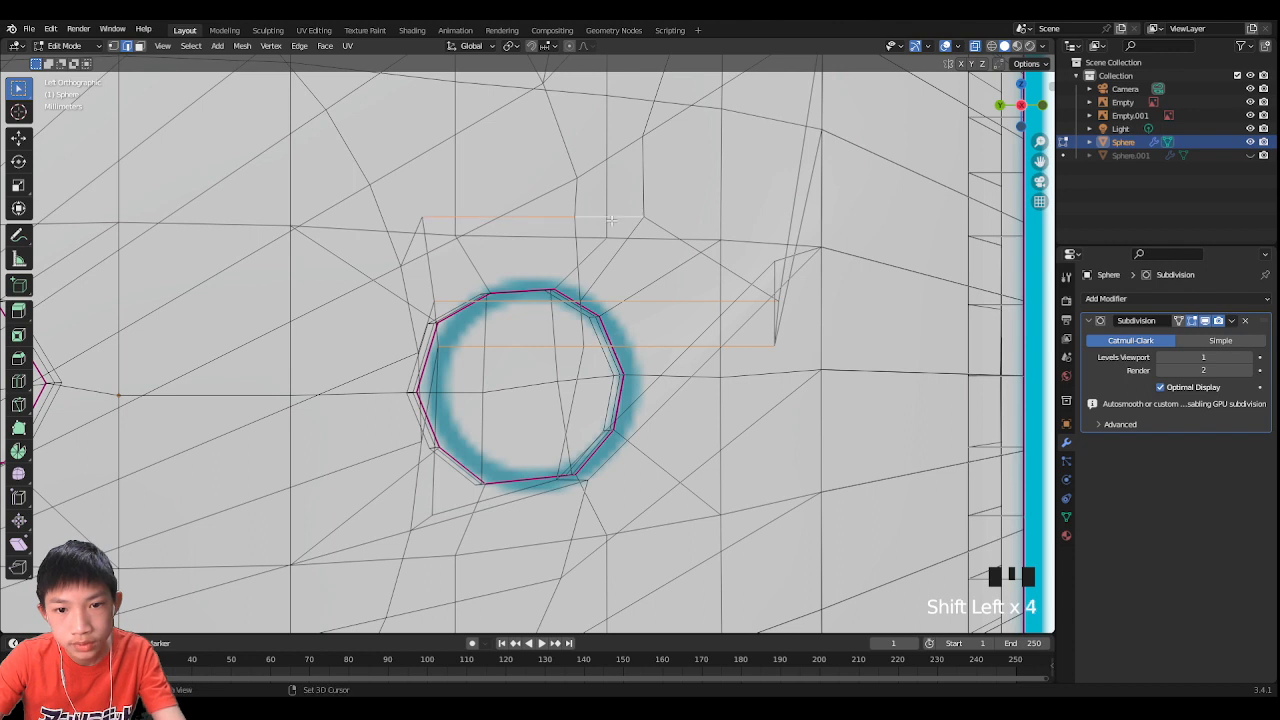
key("g")
right_click(624, 303)
left_click(707, 260, "shift")
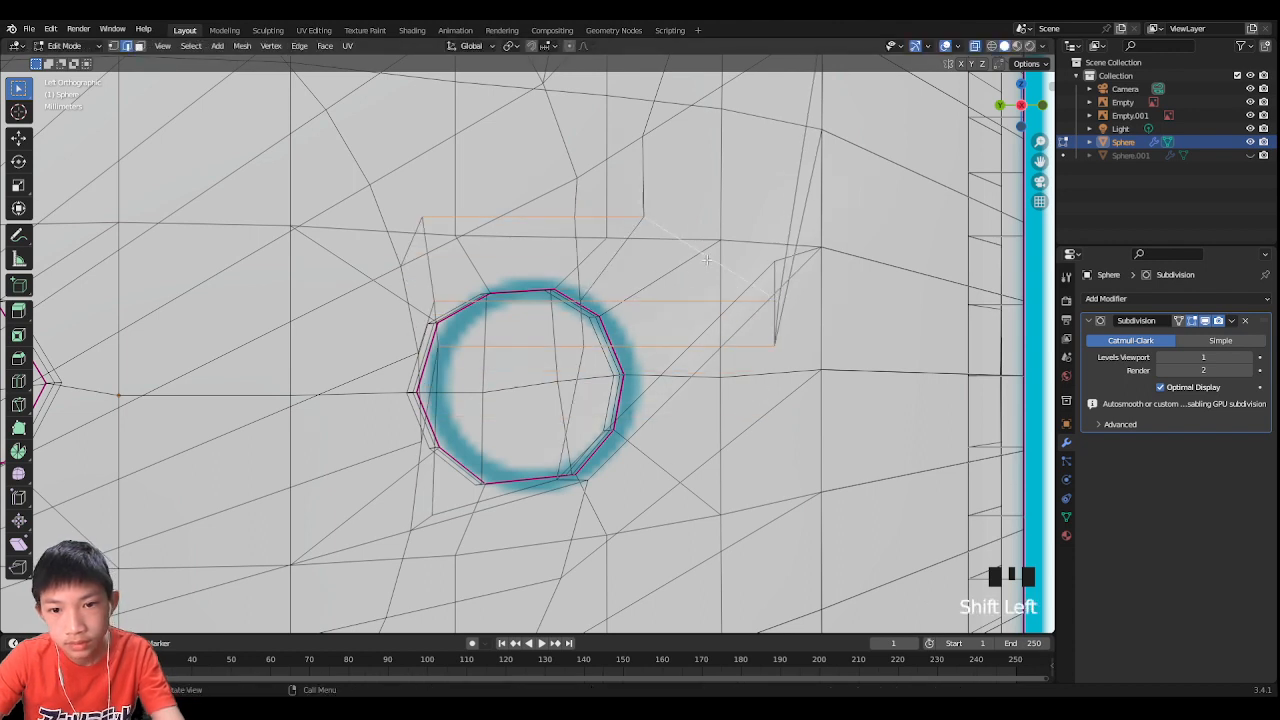
key("g")
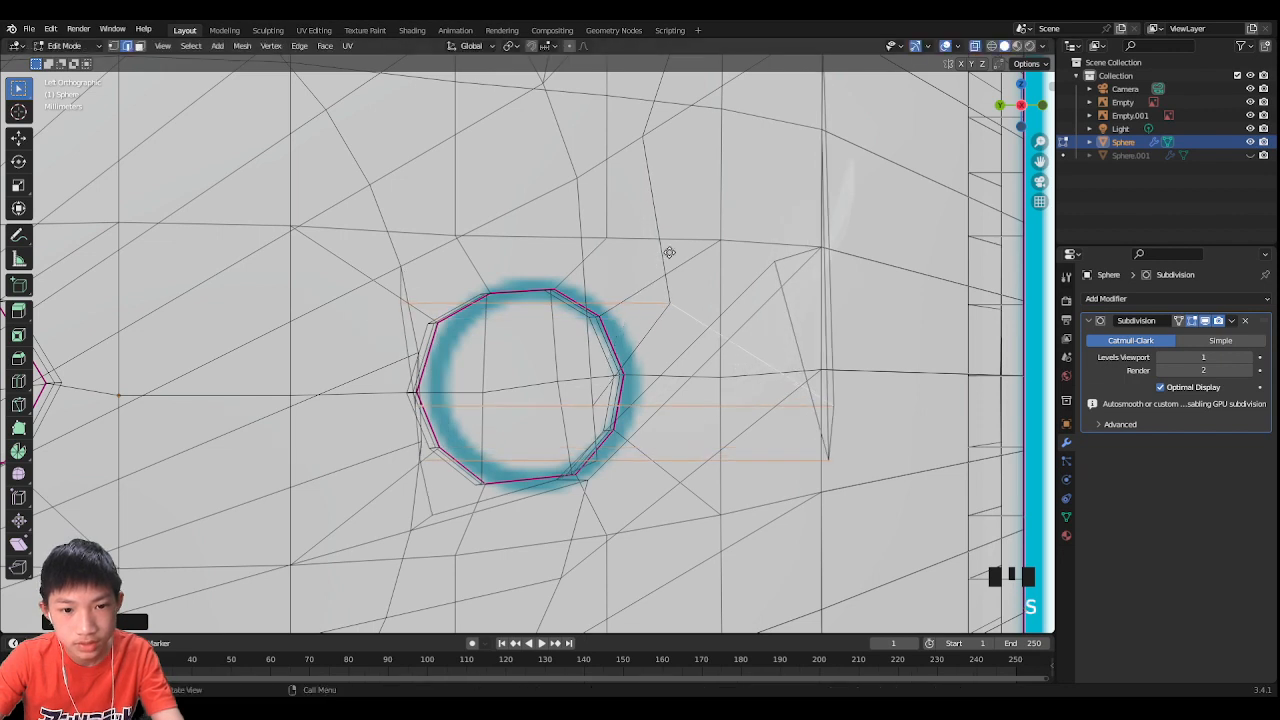
key("g")
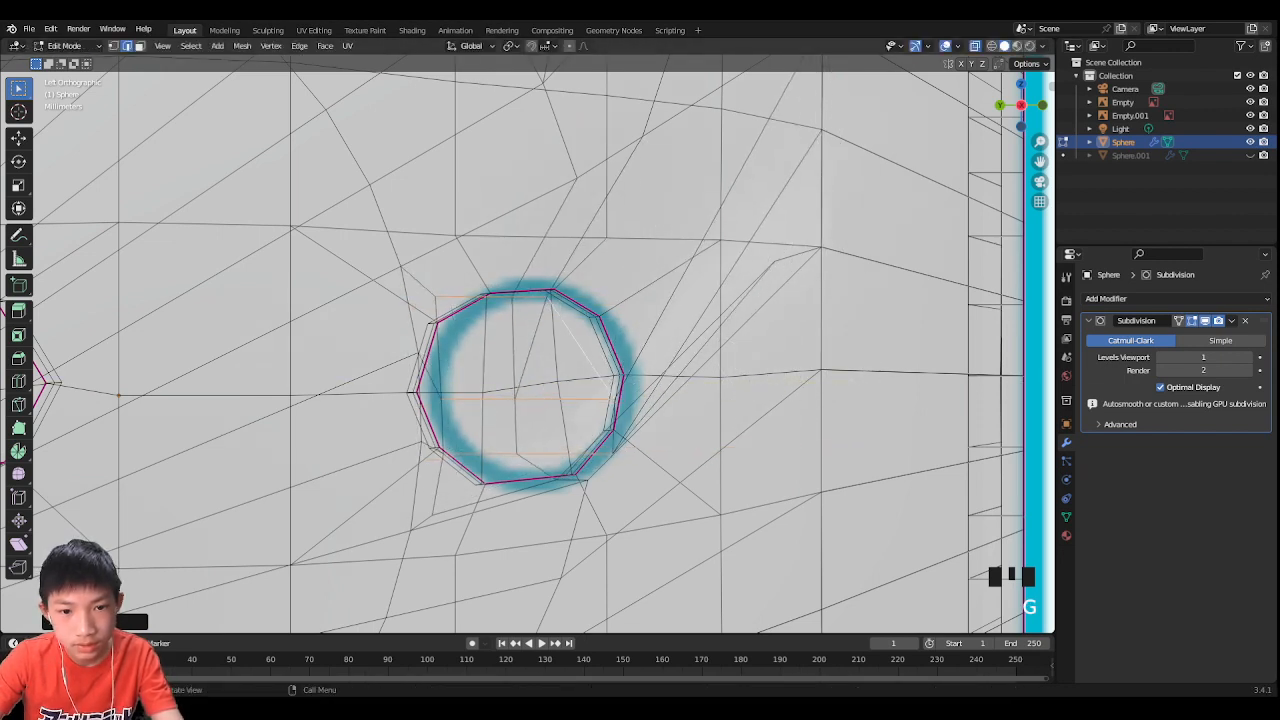
left_click(650, 390)
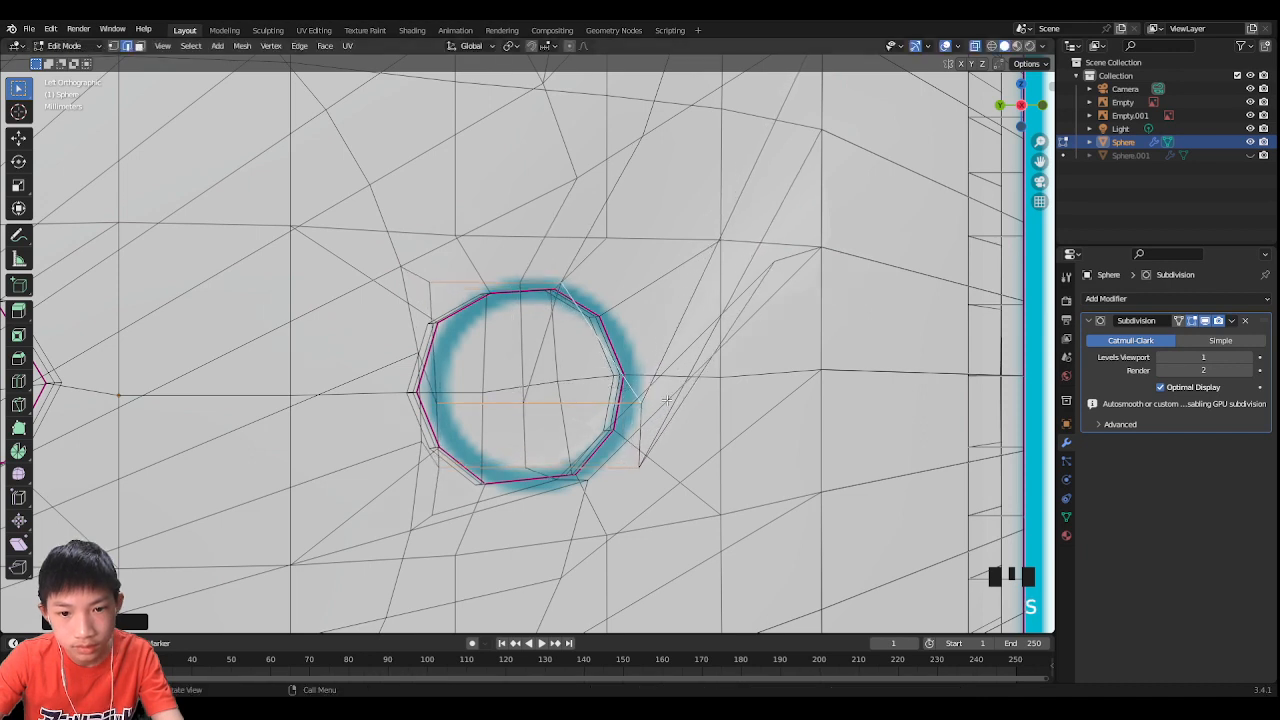
Step: Move the inset's upper-right and lower-right vertices onto the reference circle in the see-through left view
key("g")
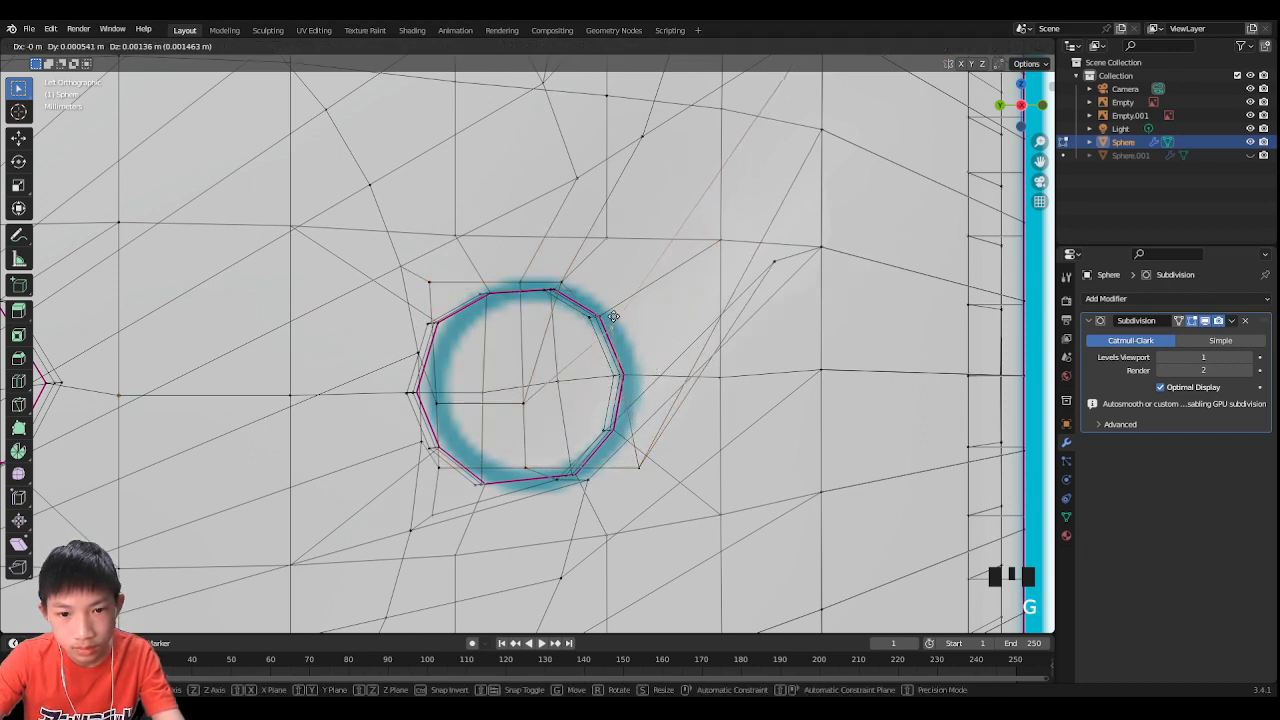
left_click(638, 467)
left_click(638, 467)
left_click(638, 467)
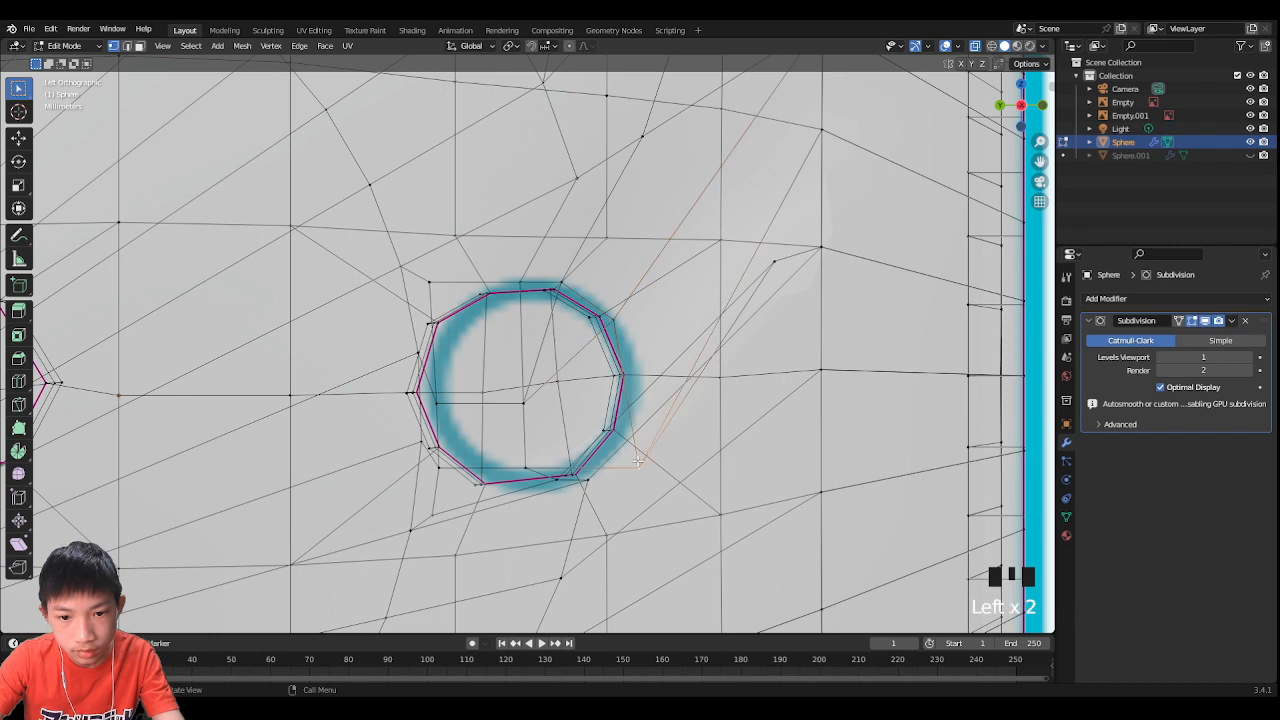
key("g")
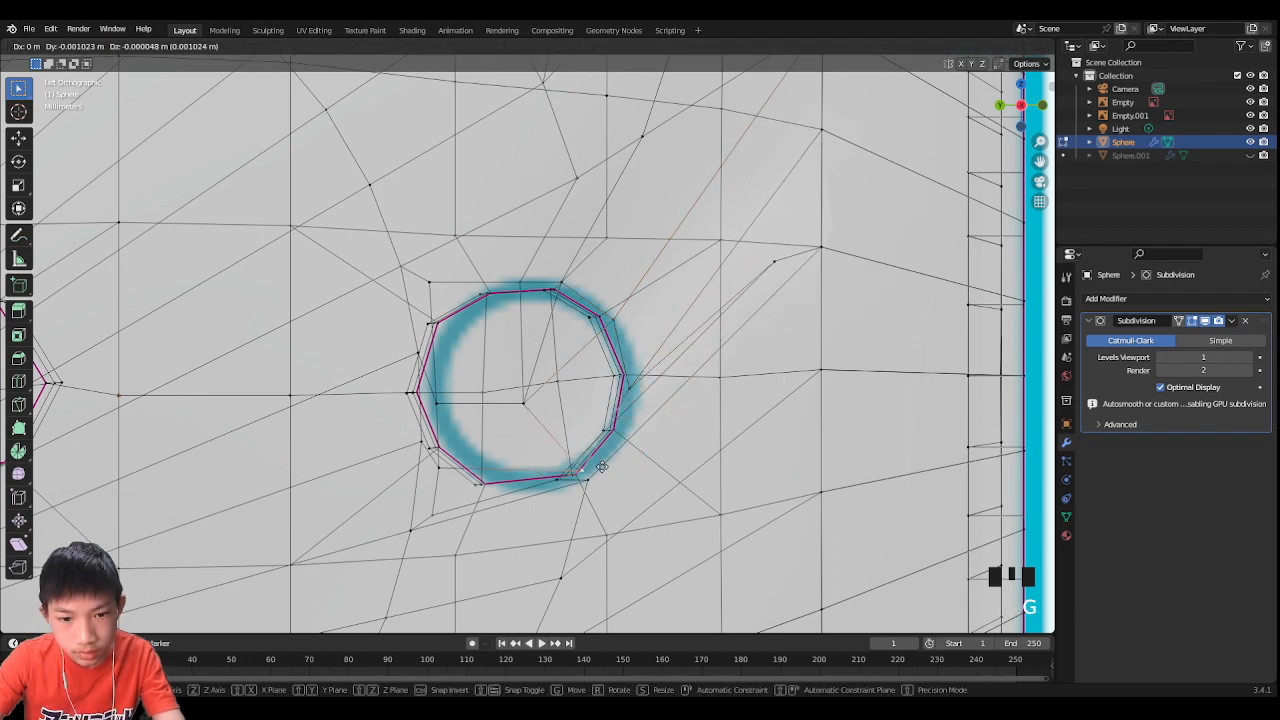
left_click(566, 476)
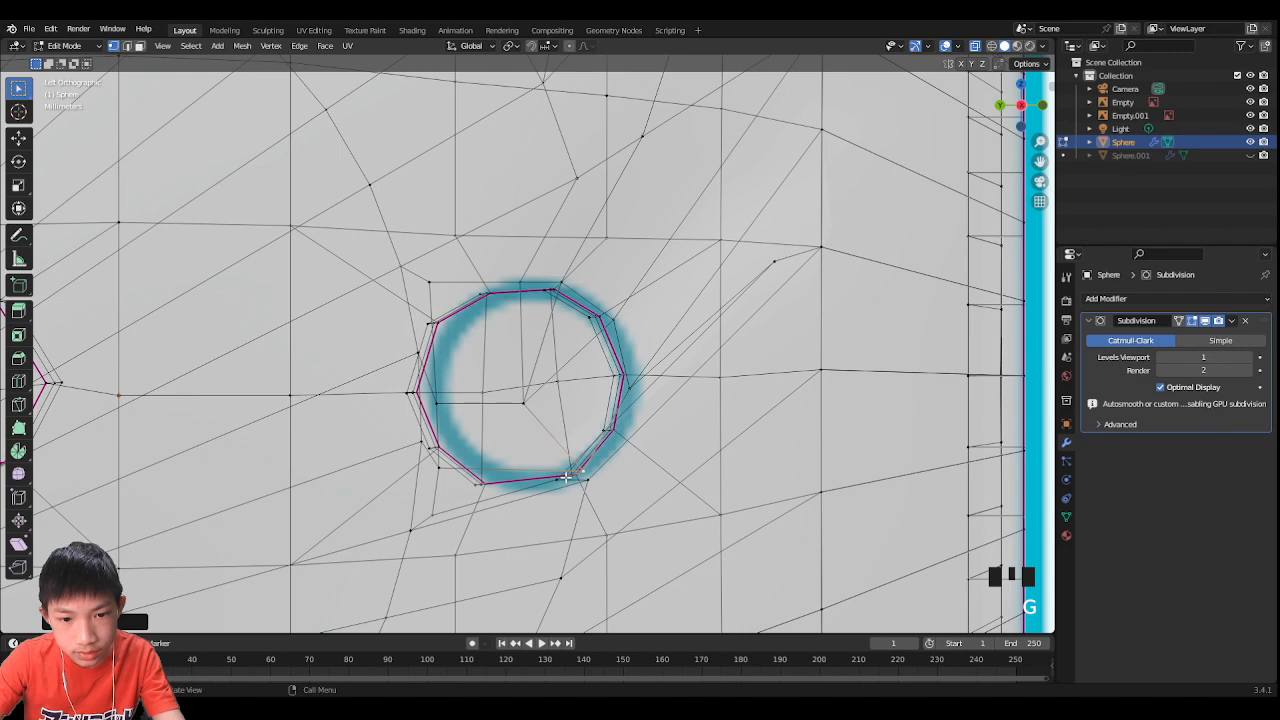
Step: Turn off the see-through display and shift the misplaced geometry on the inset's rim in depth relative to the head's surface
left_click(959, 47)
left_click(975, 46)
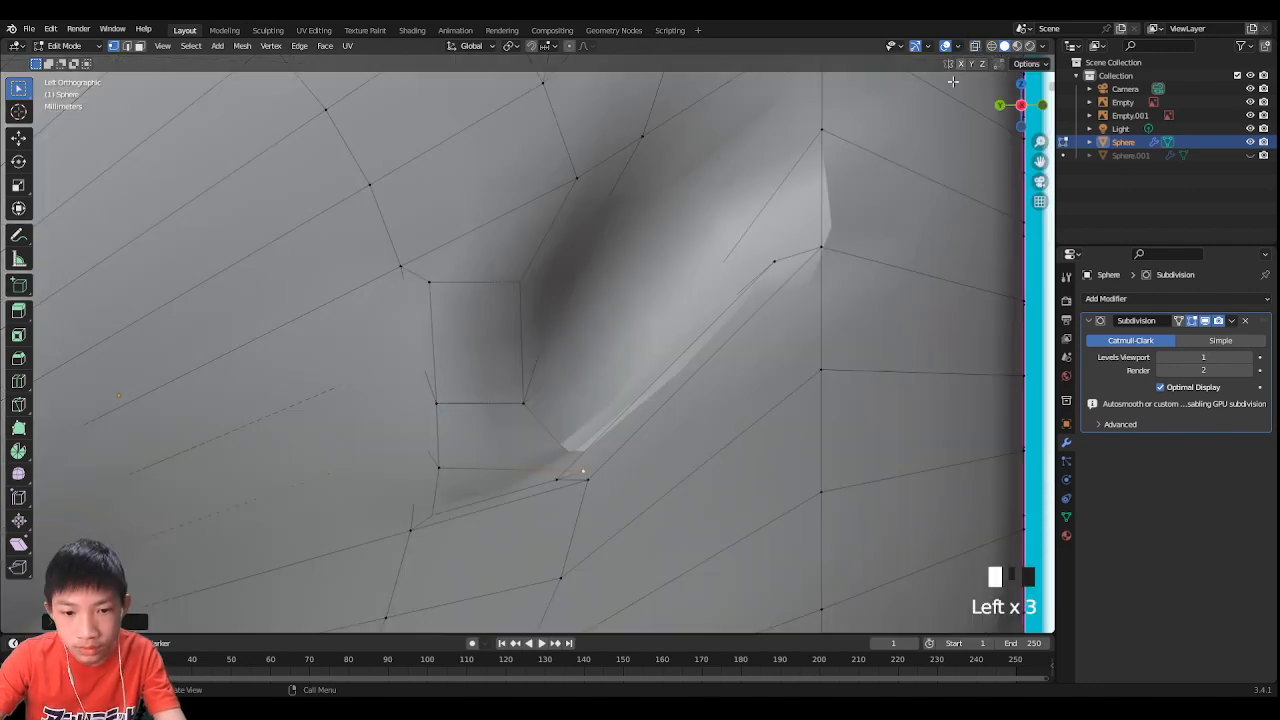
mouse_move(600, 380)
middle_mouse_down()
mouse_move(564, 420)
mouse_move(541, 494)
mouse_move(609, 463)
mouse_move(471, 457)
mouse_move(429, 480)
mouse_move(395, 463)
mouse_move(780, 250)
middle_mouse_up()
middle_click_drag(800, 140, 546, 200)
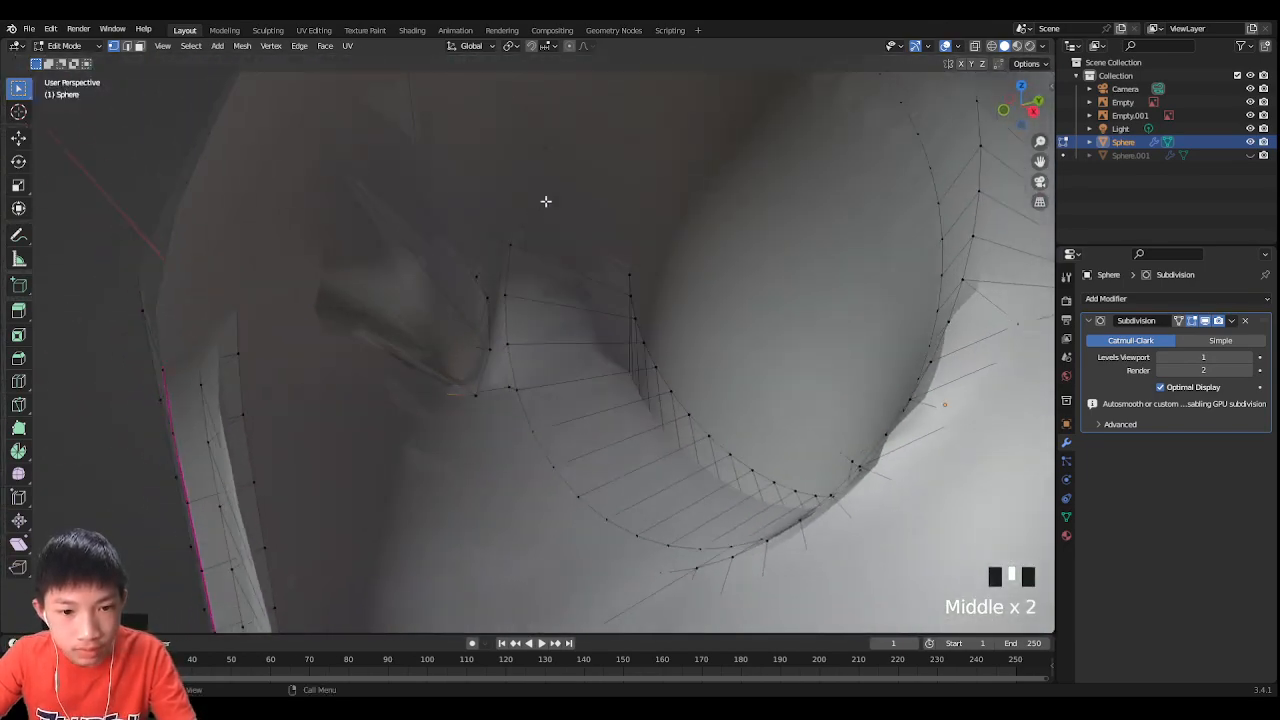
left_click(491, 349)
key("g")
key("x")
left_click(434, 289)
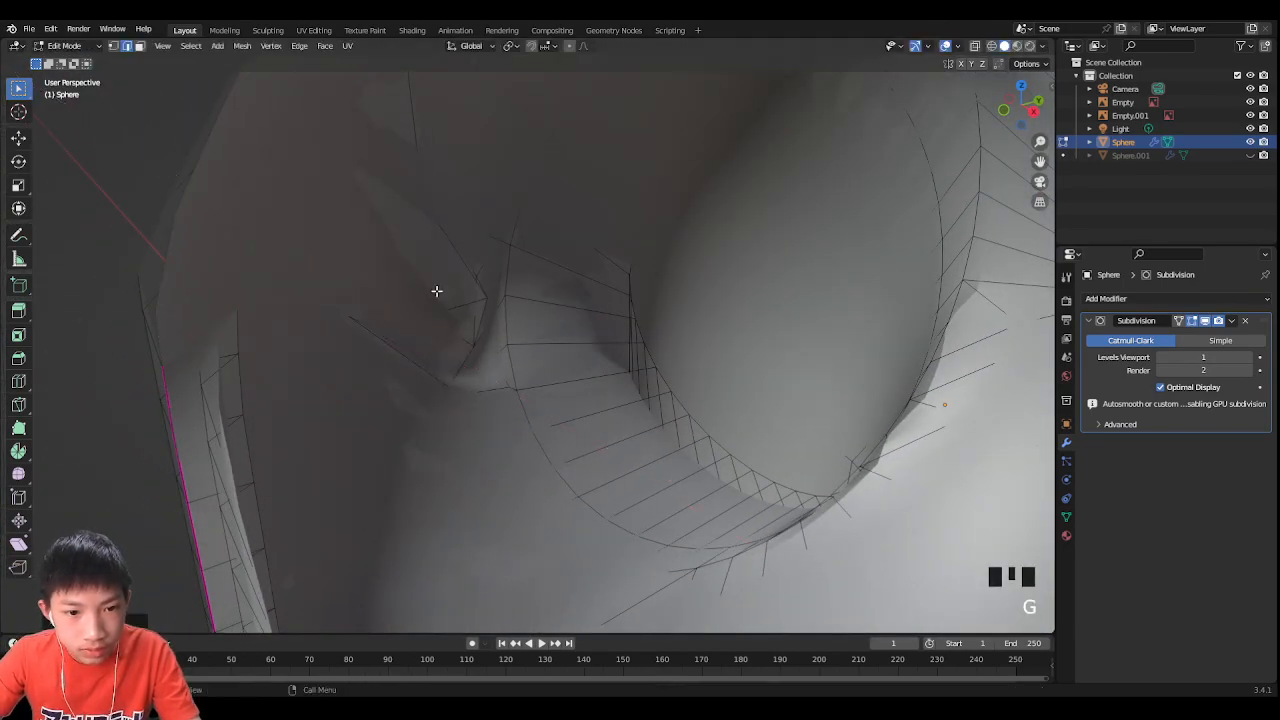
Step: Adjust the depth of further inset rim vertices, checking them from the front and the side of the head
middle_click_drag(434, 289, 637, 266)
key("g")
key("x")
left_click(471, 289)
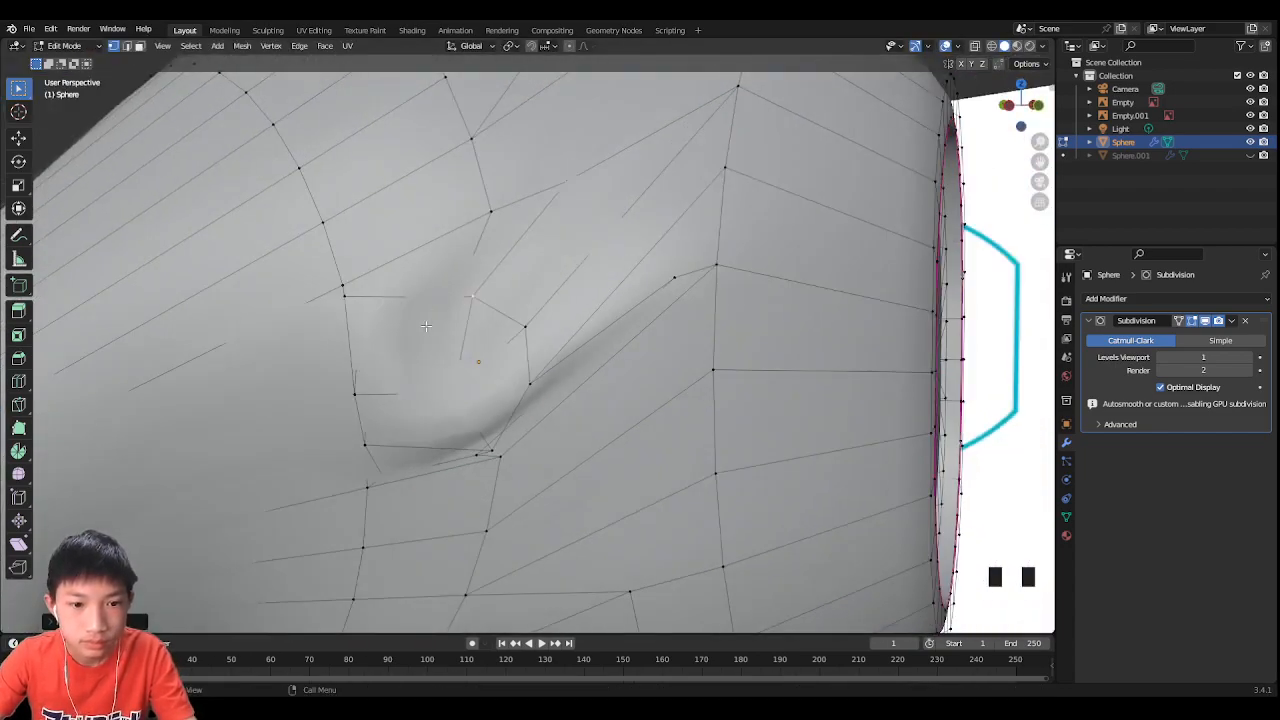
middle_click_drag(465, 369, 240, 386)
key("g")
key("x")
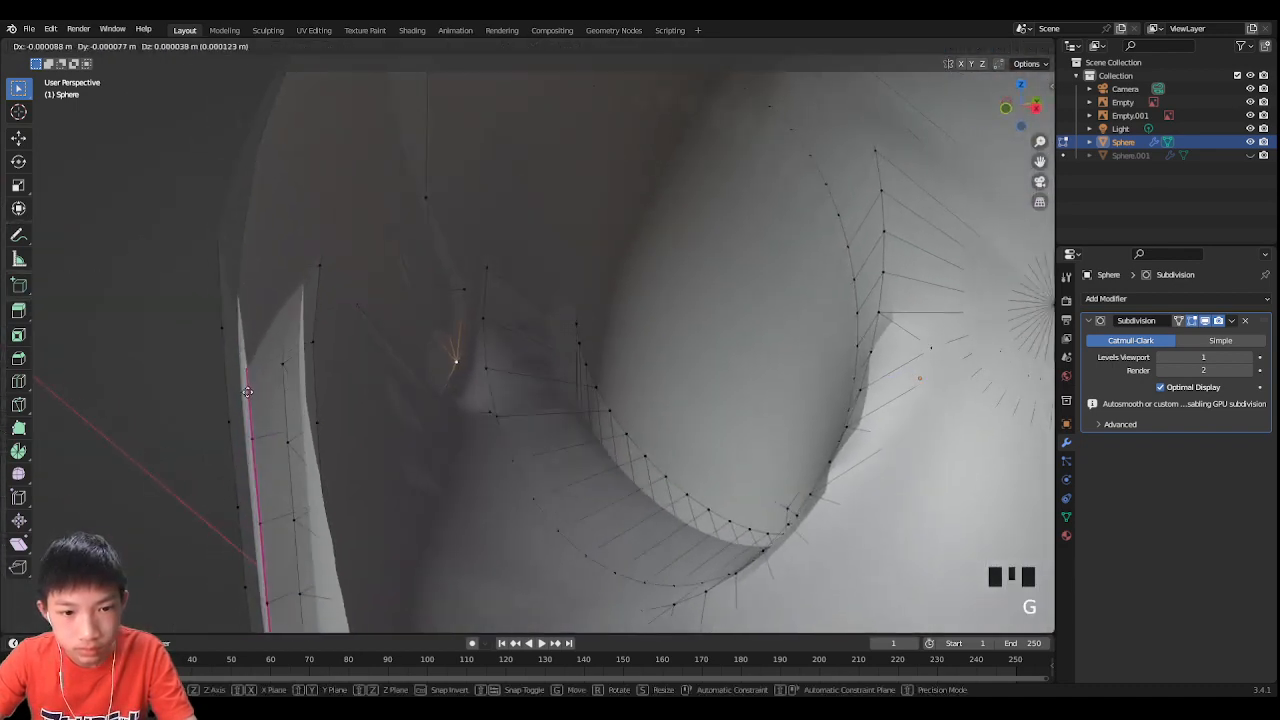
left_click(233, 387)
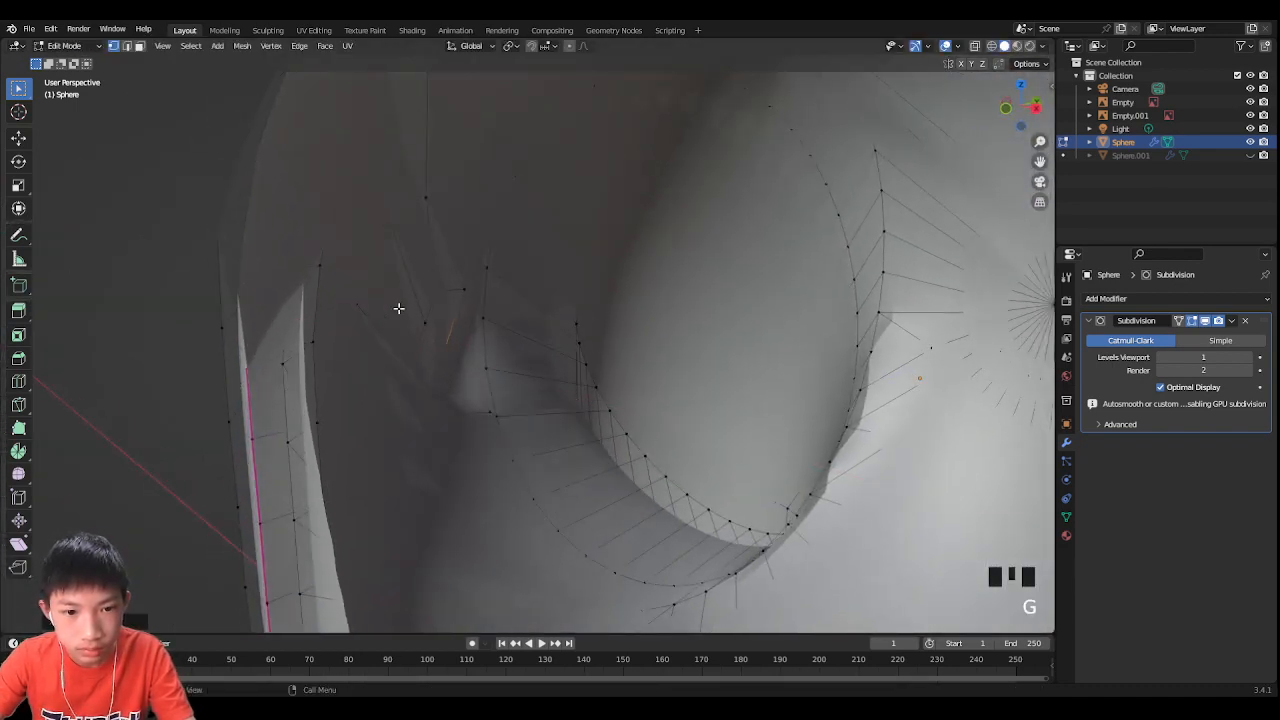
Step: Reposition the inset's upper-right rim vertex in depth so it follows the curvature of the head
left_click(474, 286)
key("g")
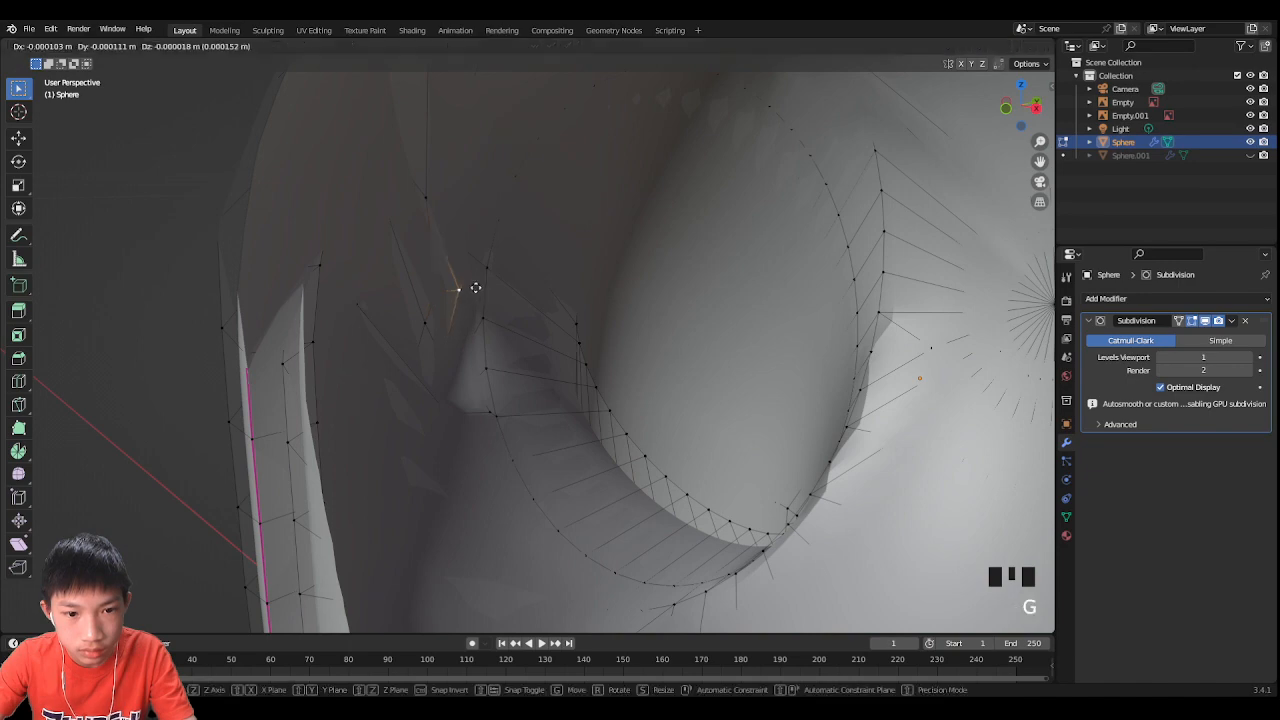
left_click(466, 289)
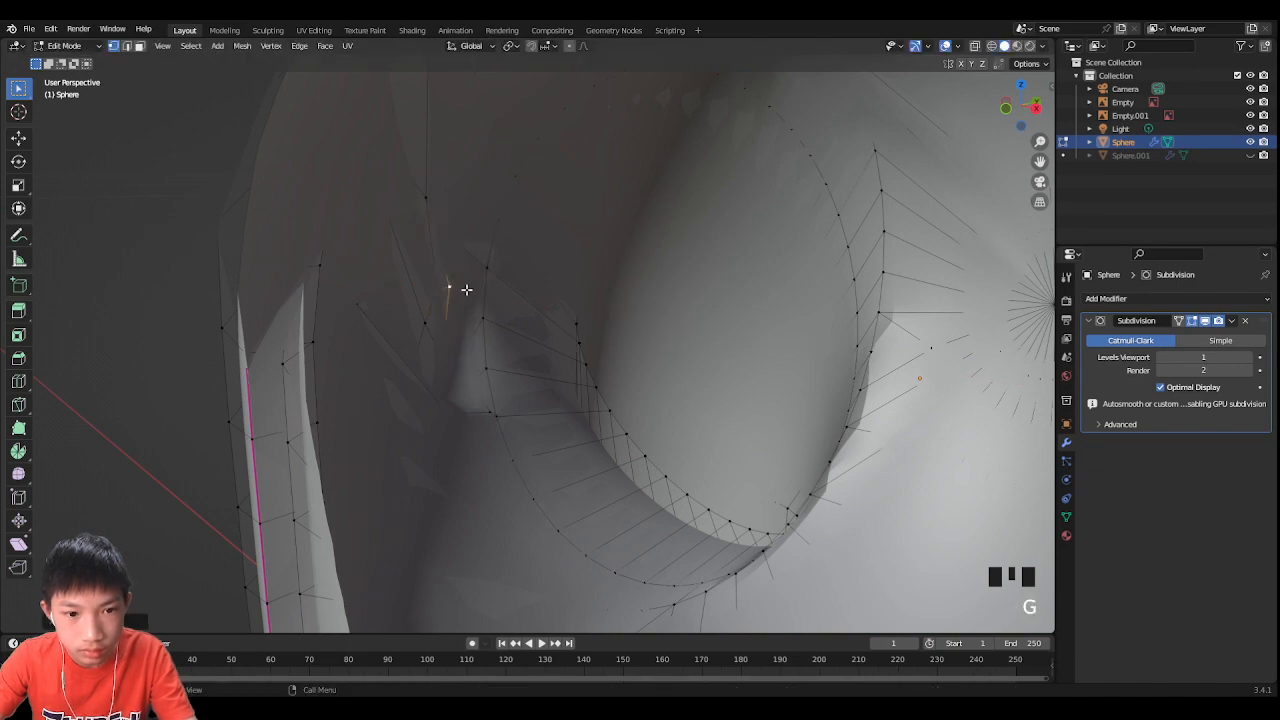
key("g")
left_click(403, 320)
middle_click_drag(403, 320, 574, 302)
Step: In the see-through left view, move the inset's upper-left and lower-left corner vertices onto the reference circle
left_click(1014, 109)
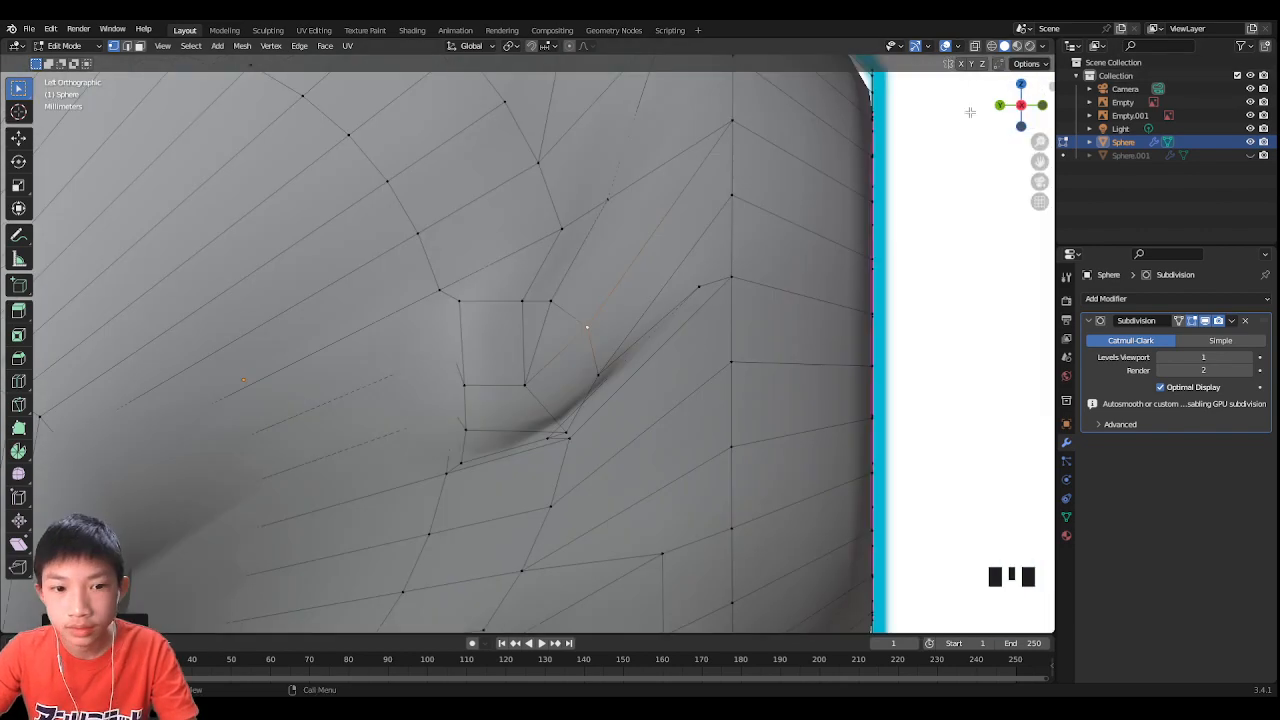
scroll(460, 294, "up", 2)
left_click(975, 47)
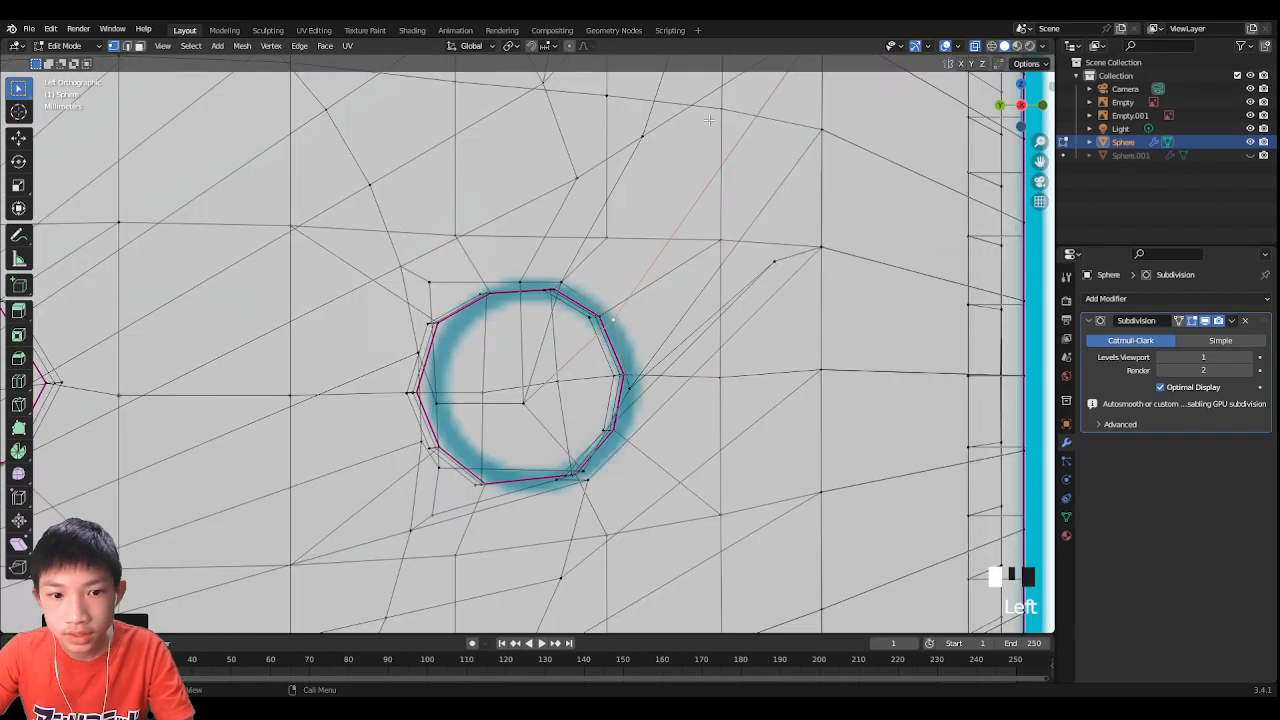
key("g")
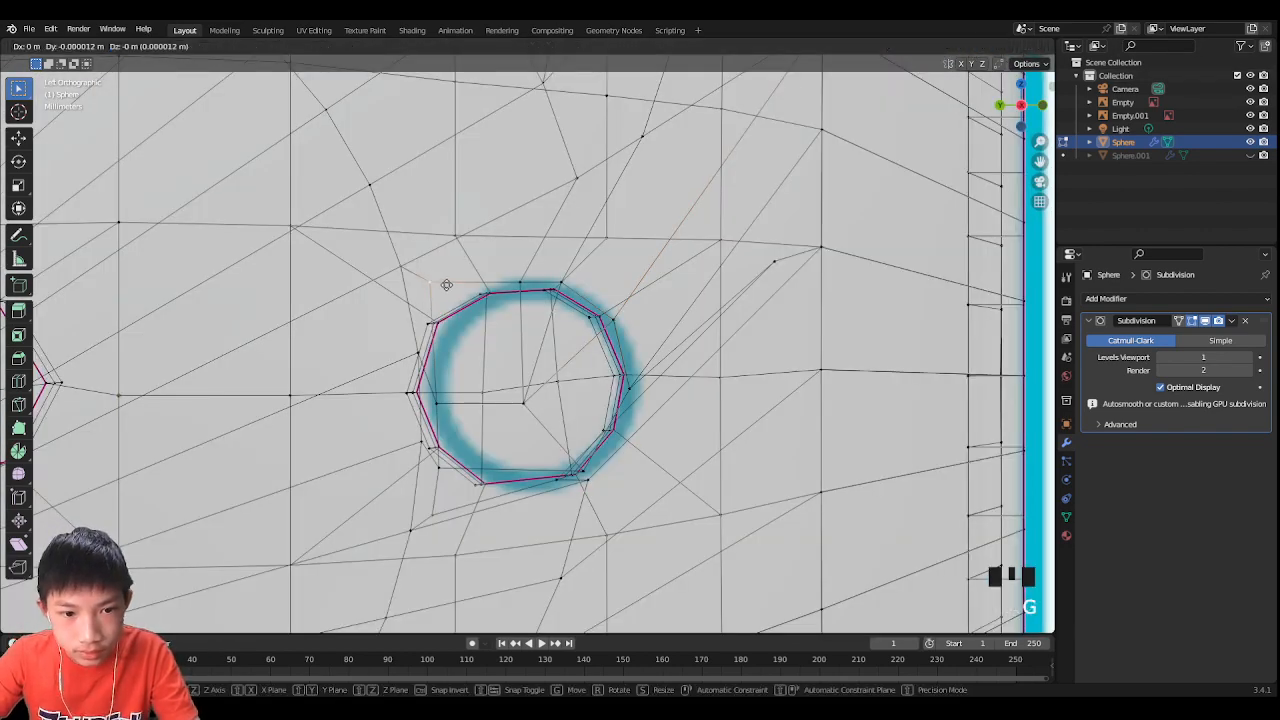
left_click(470, 311)
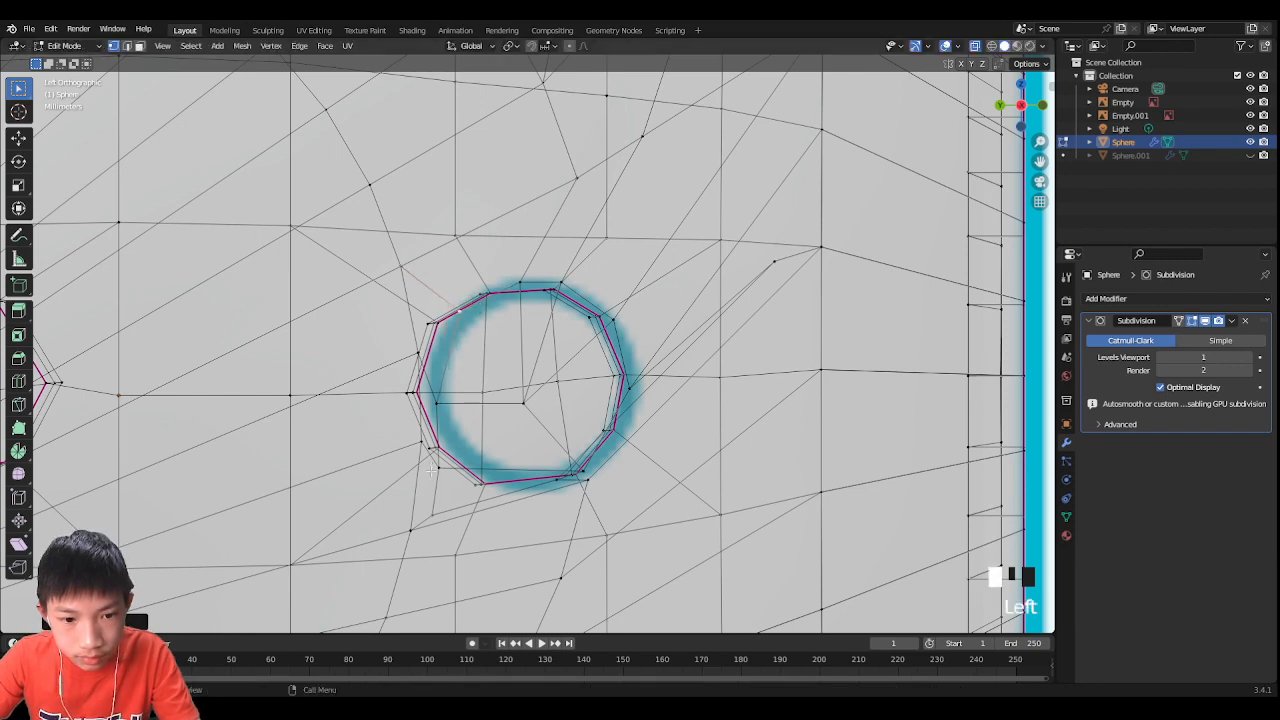
key("g")
left_click(470, 469)
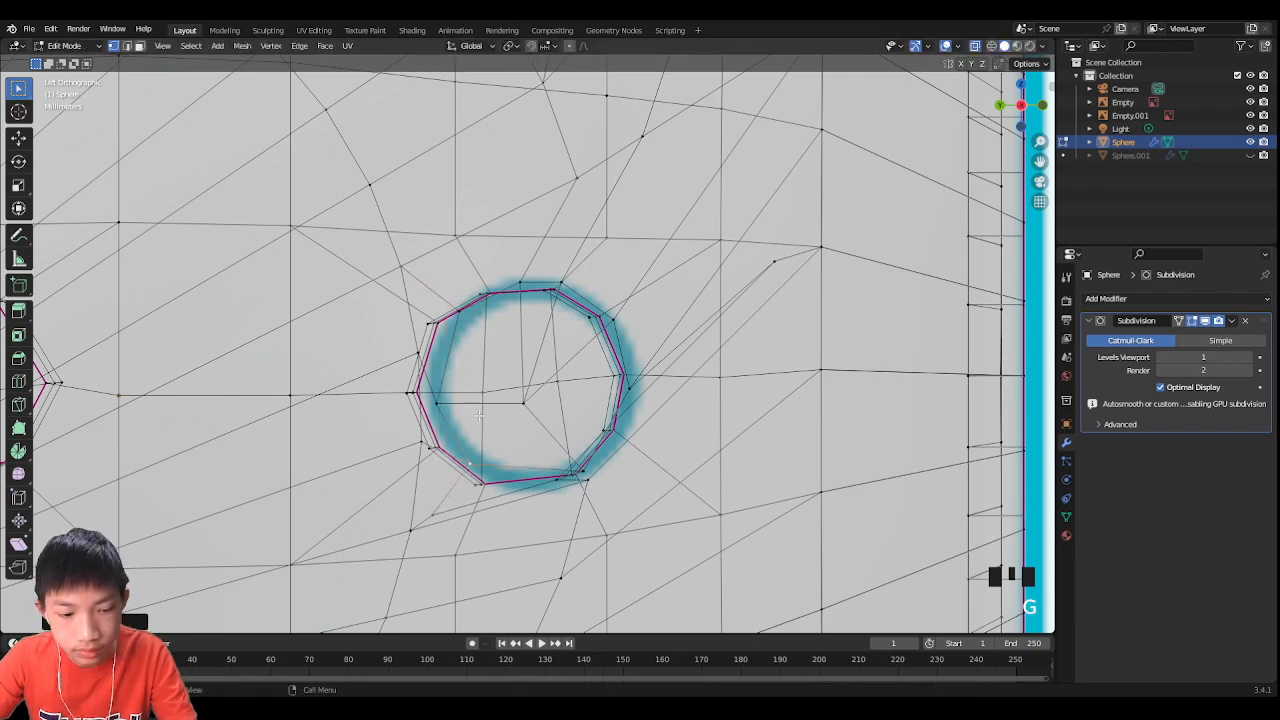
Step: Turn off the see-through display and move the inset's lower-right vertex outward from the crease in the head's surface
middle_click_drag(487, 366, 557, 380)
scroll(557, 380, "down", 2)
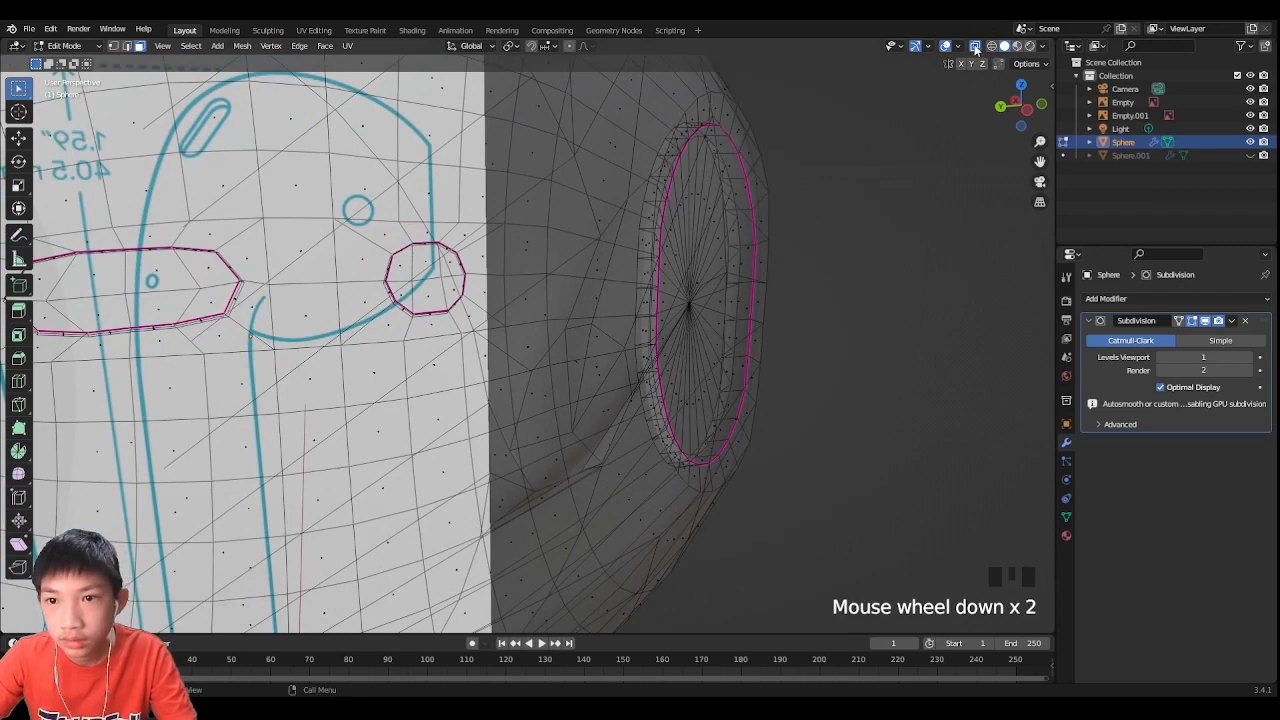
left_click(975, 47)
scroll(871, 134, "down", 1)
middle_click_drag(871, 134, 669, 167)
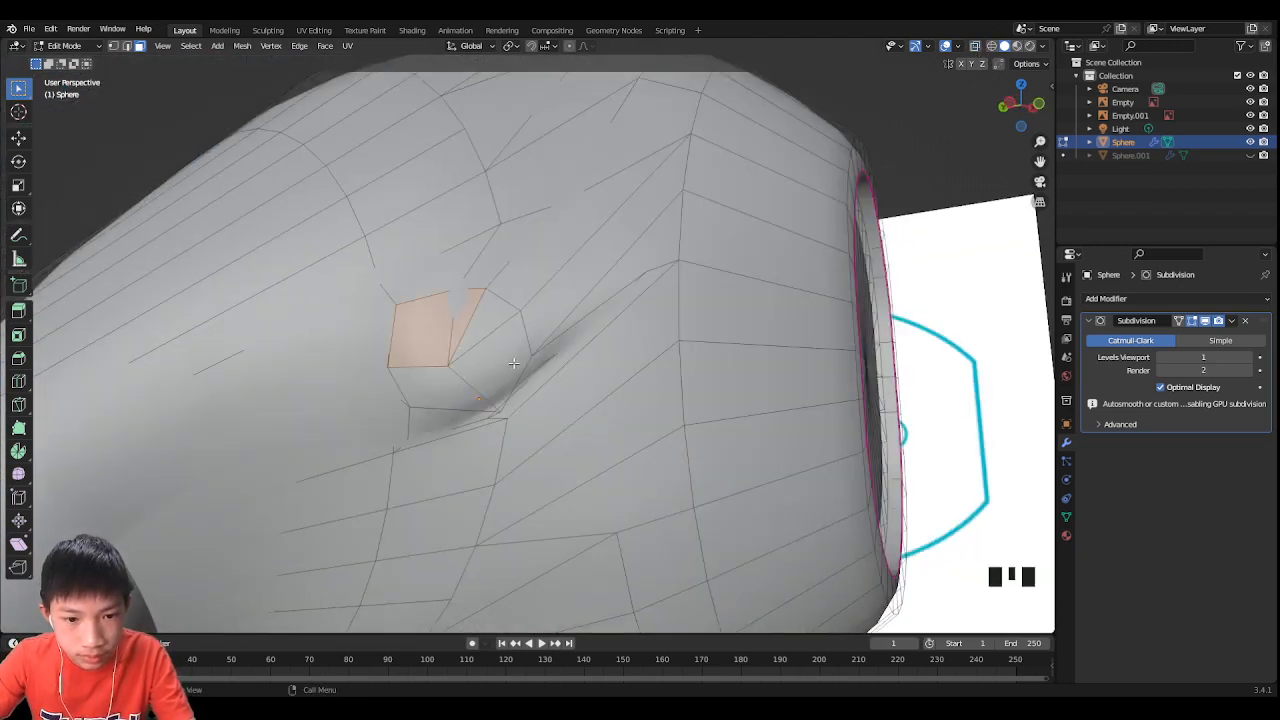
scroll(513, 363, "up", 2)
key("g")
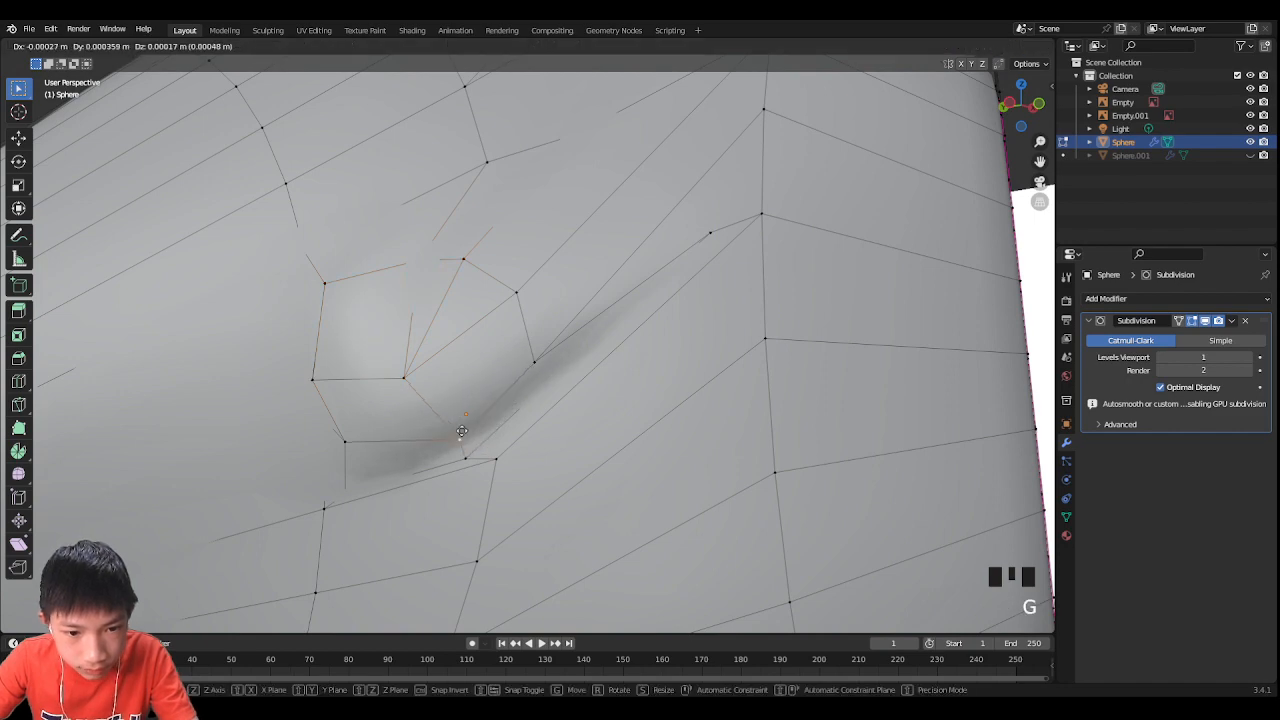
left_click(460, 434)
Step: Examine the crease and the closely spaced vertices at the inset's lower-right corner
middle_click_drag(494, 426, 534, 434)
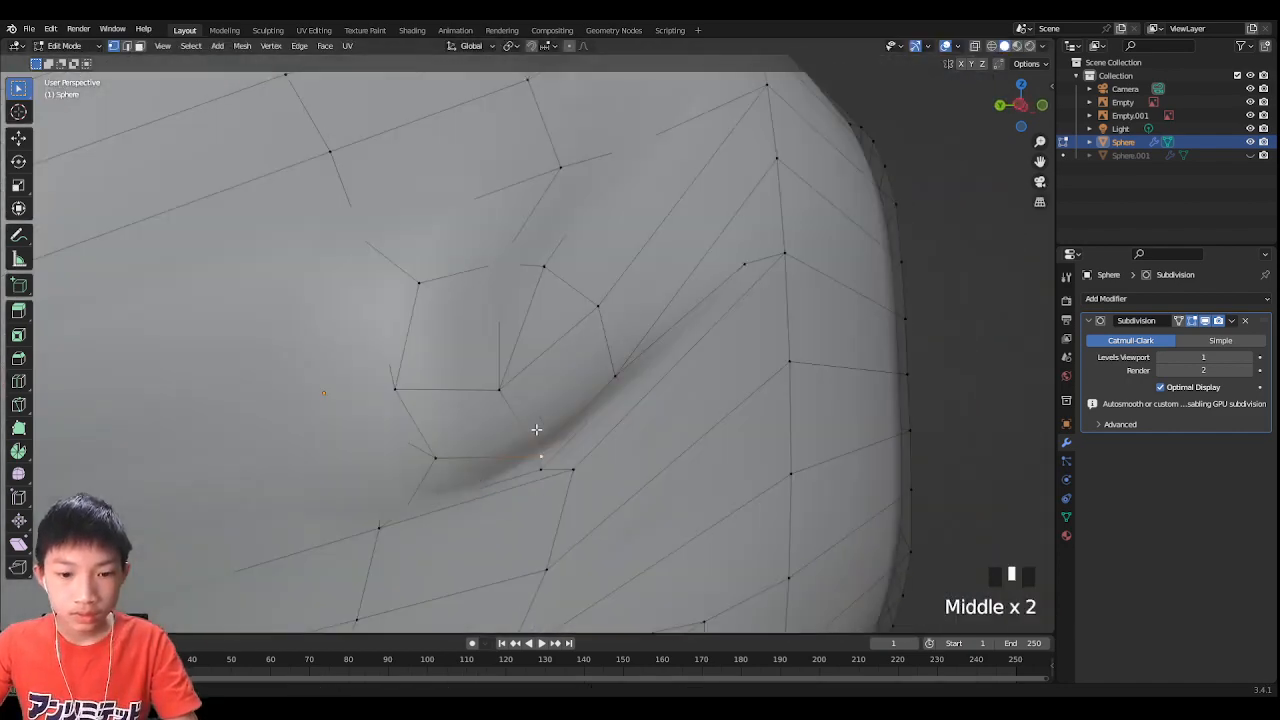
scroll(534, 440, "up", 2)
scroll(512, 455, "down", 2, "shift")
scroll(512, 455, "down", 2)
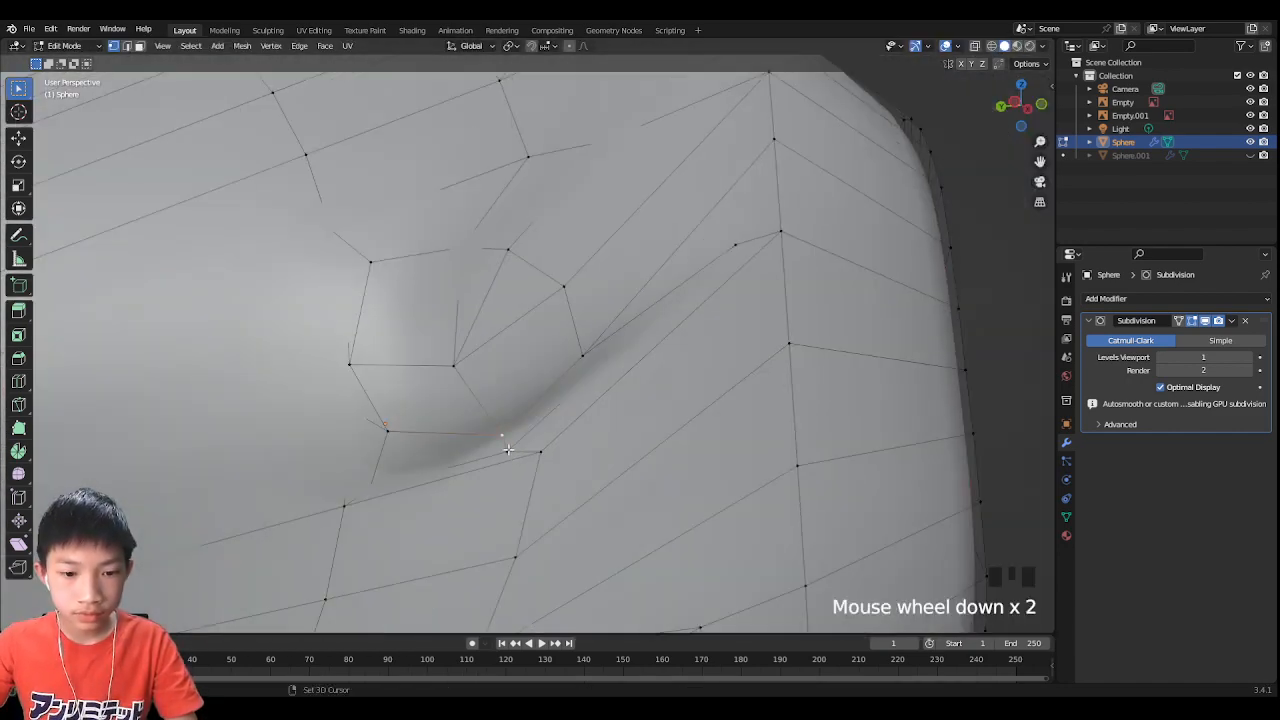
scroll(513, 388, "up", 1)
scroll(498, 422, "down", 1)
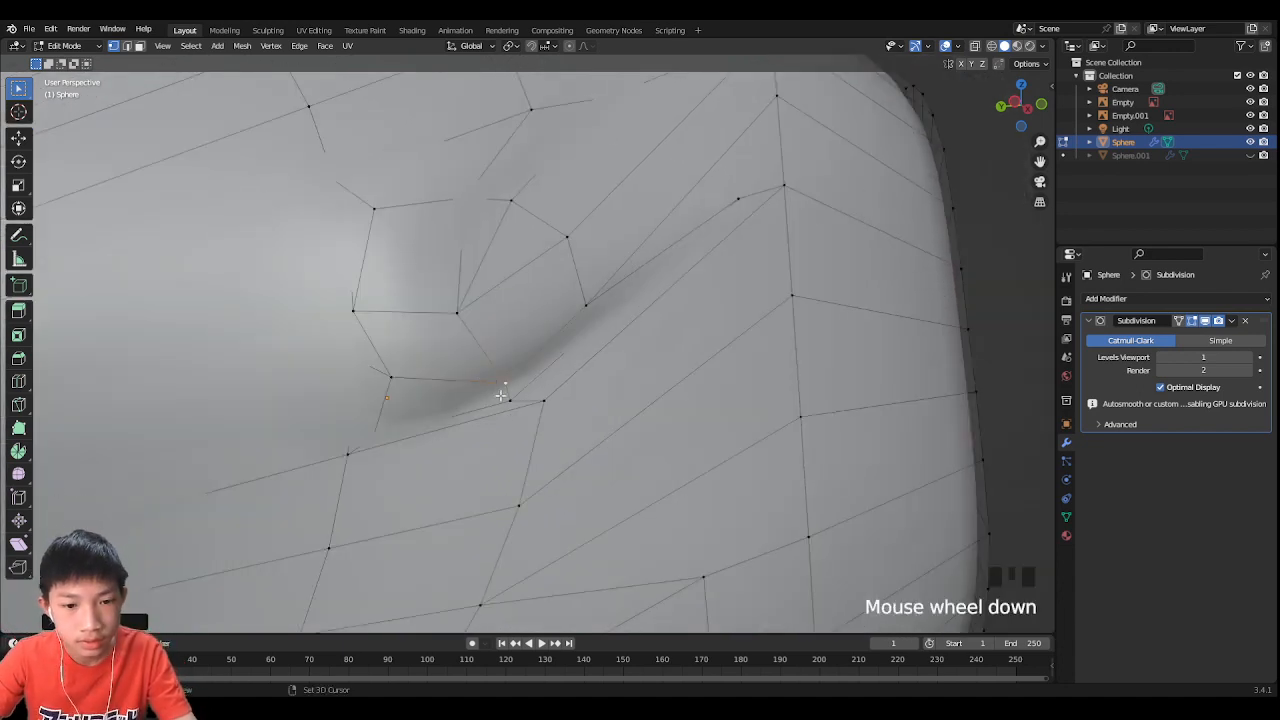
scroll(521, 343, "up", 3)
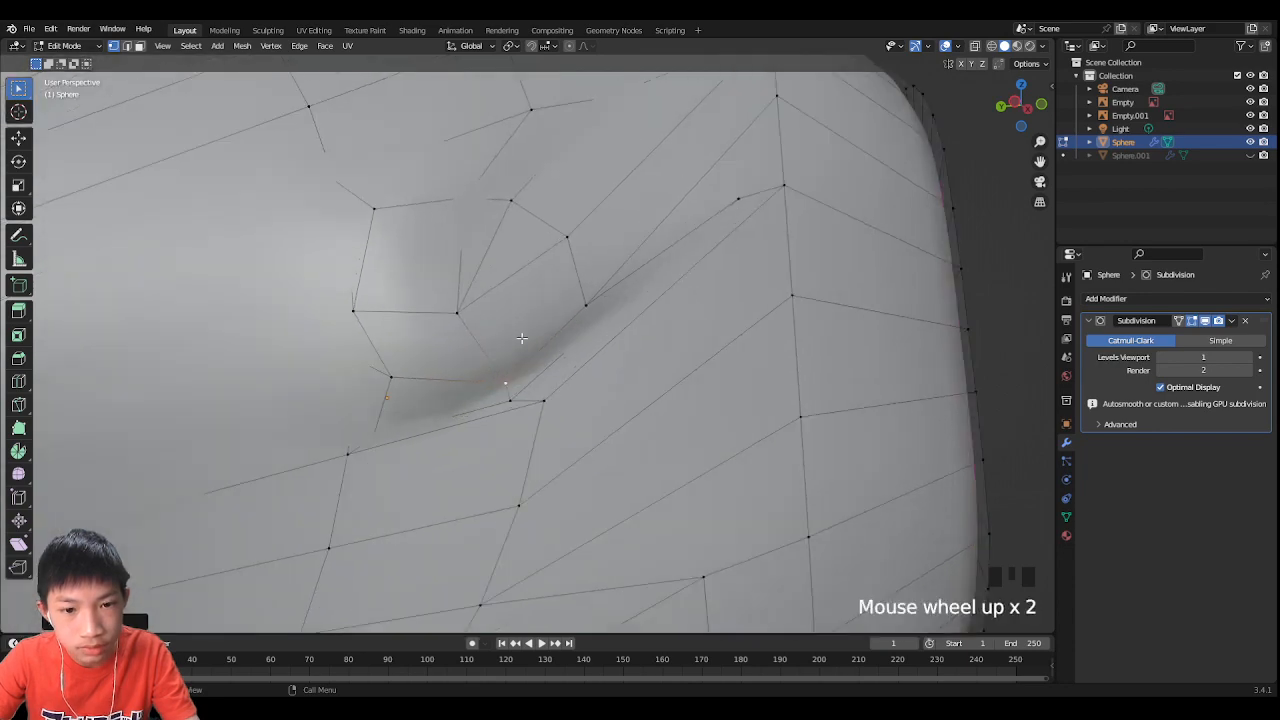
scroll(483, 395, "down", 2)
scroll(500, 377, "up", 1)
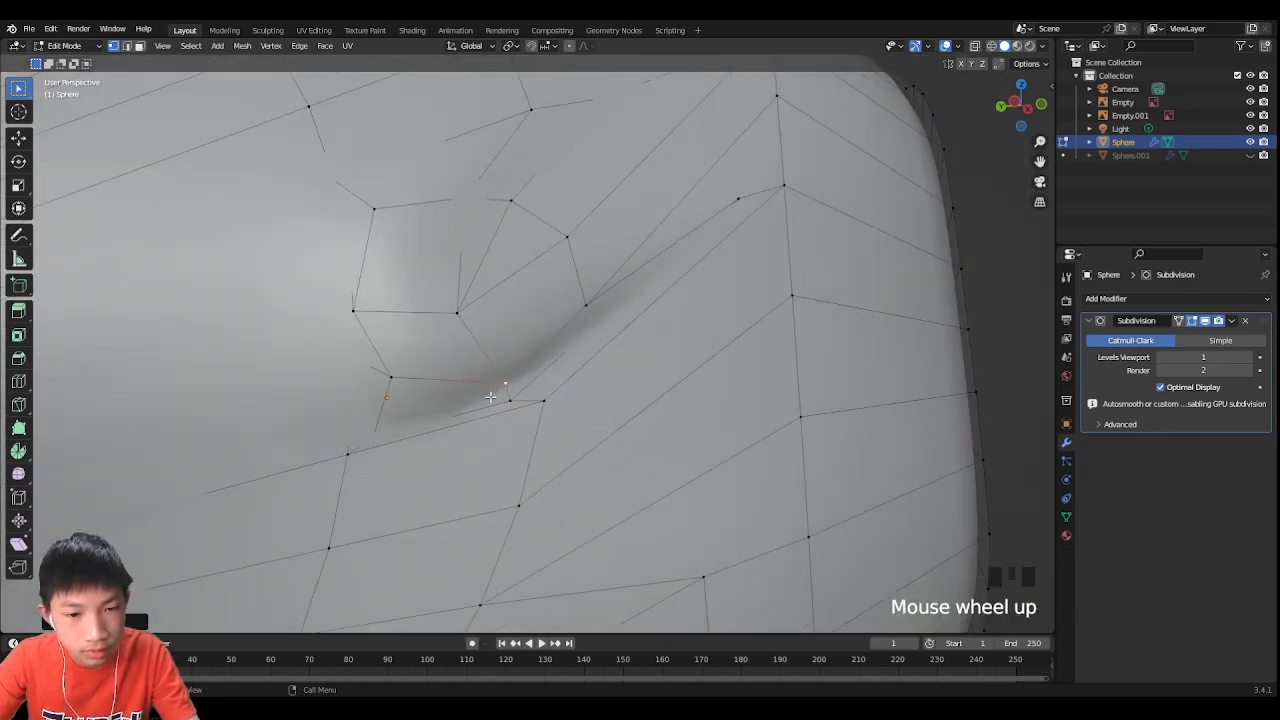
scroll(500, 380, "down", 1)
left_click(509, 377)
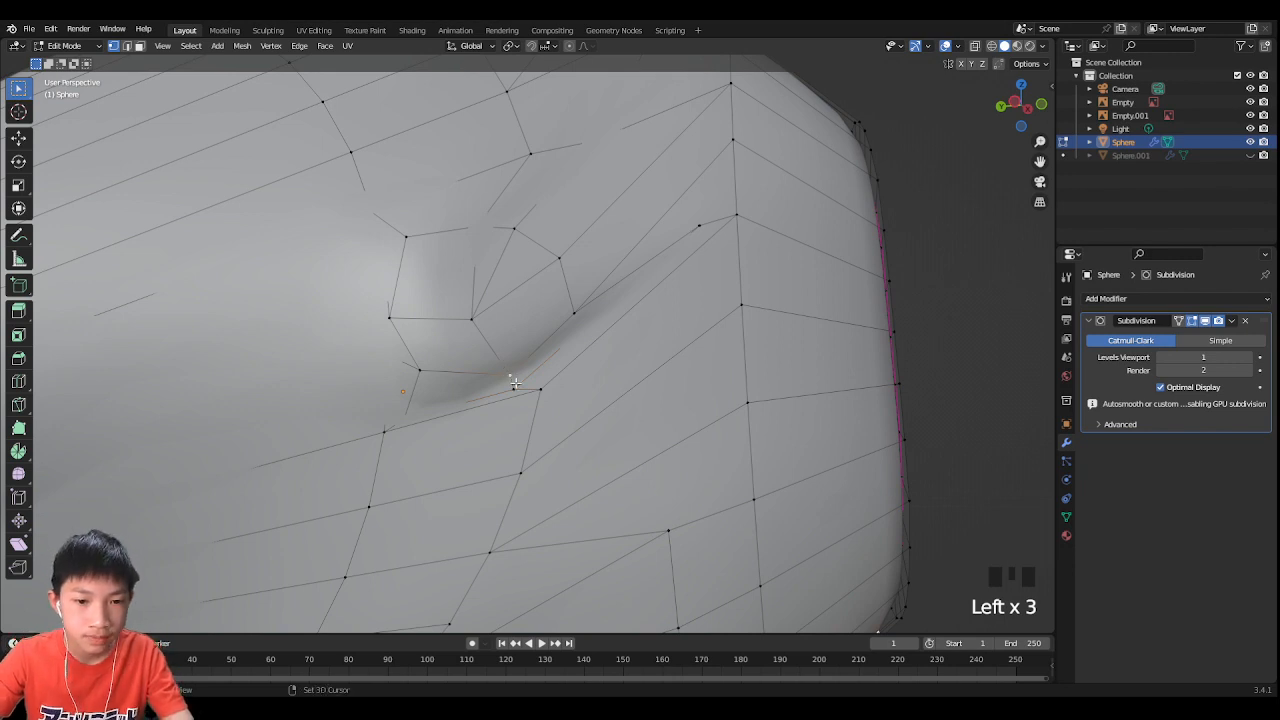
Step: Merge the two neighbouring vertices on the lower edge of the small round patch, using the last selected vertex as target
scroll(515, 383, "up", 1)
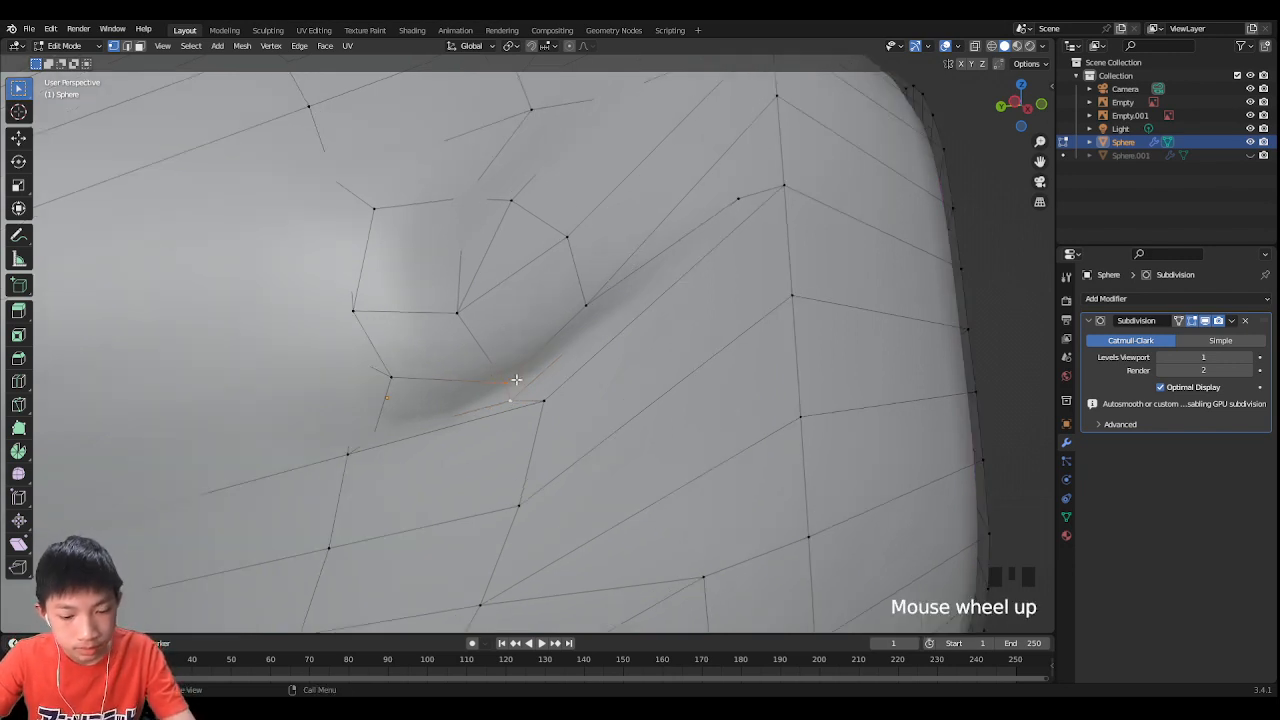
key("m")
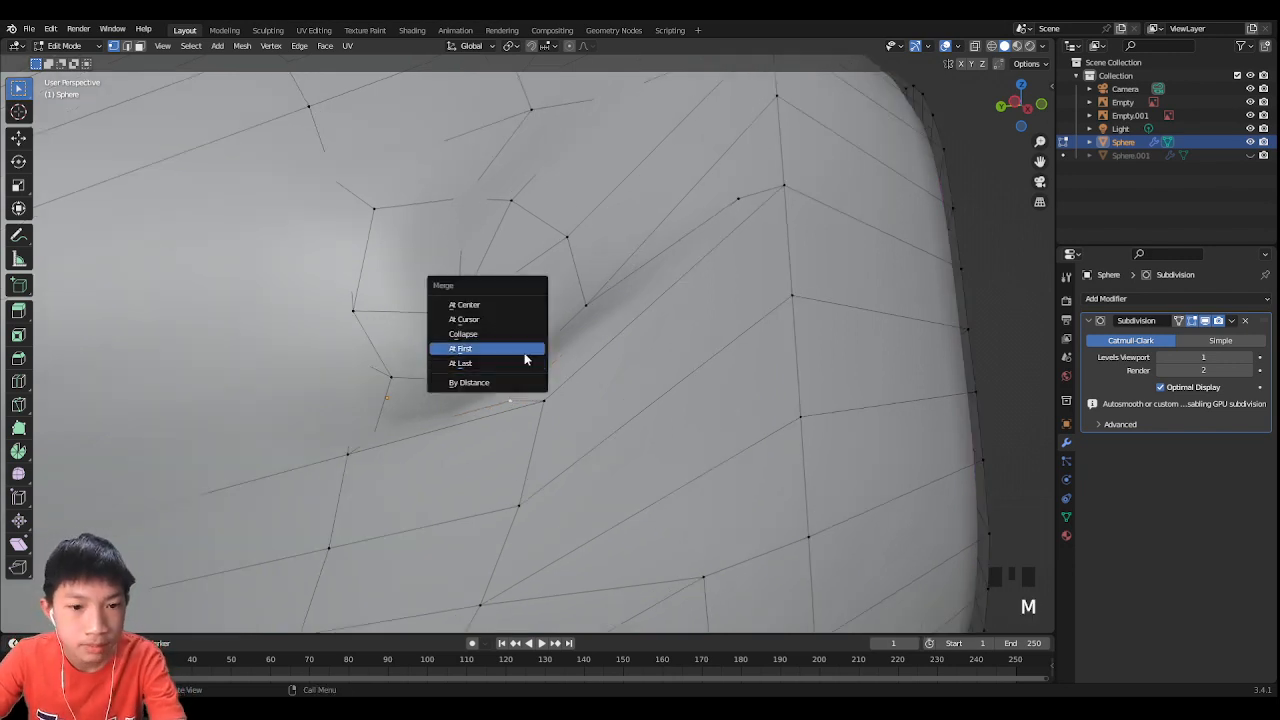
left_click(528, 363)
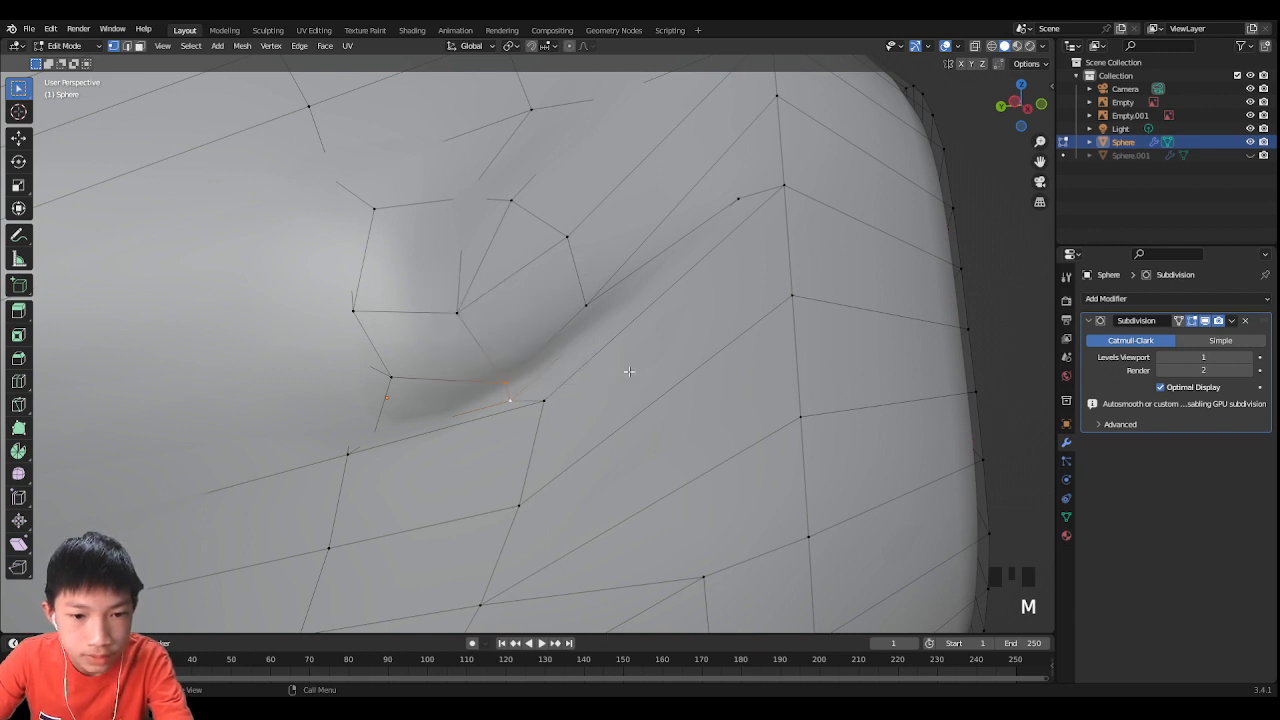
right_click(597, 328)
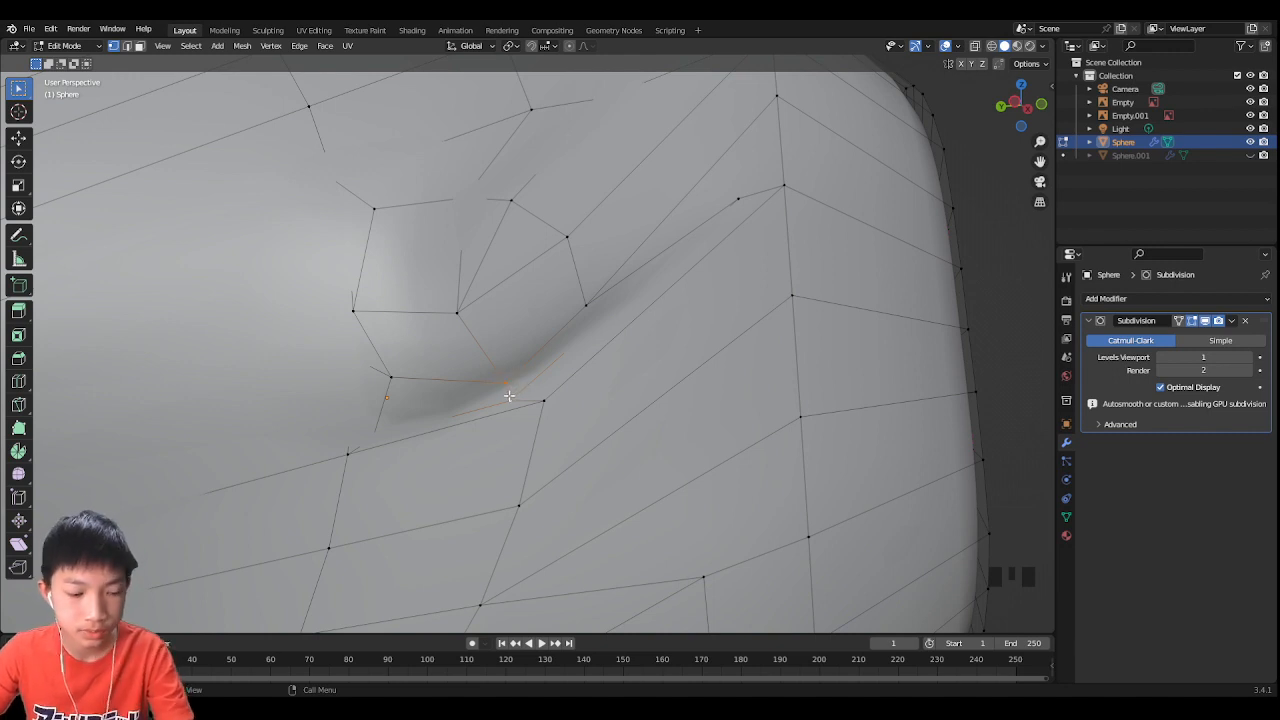
key("m")
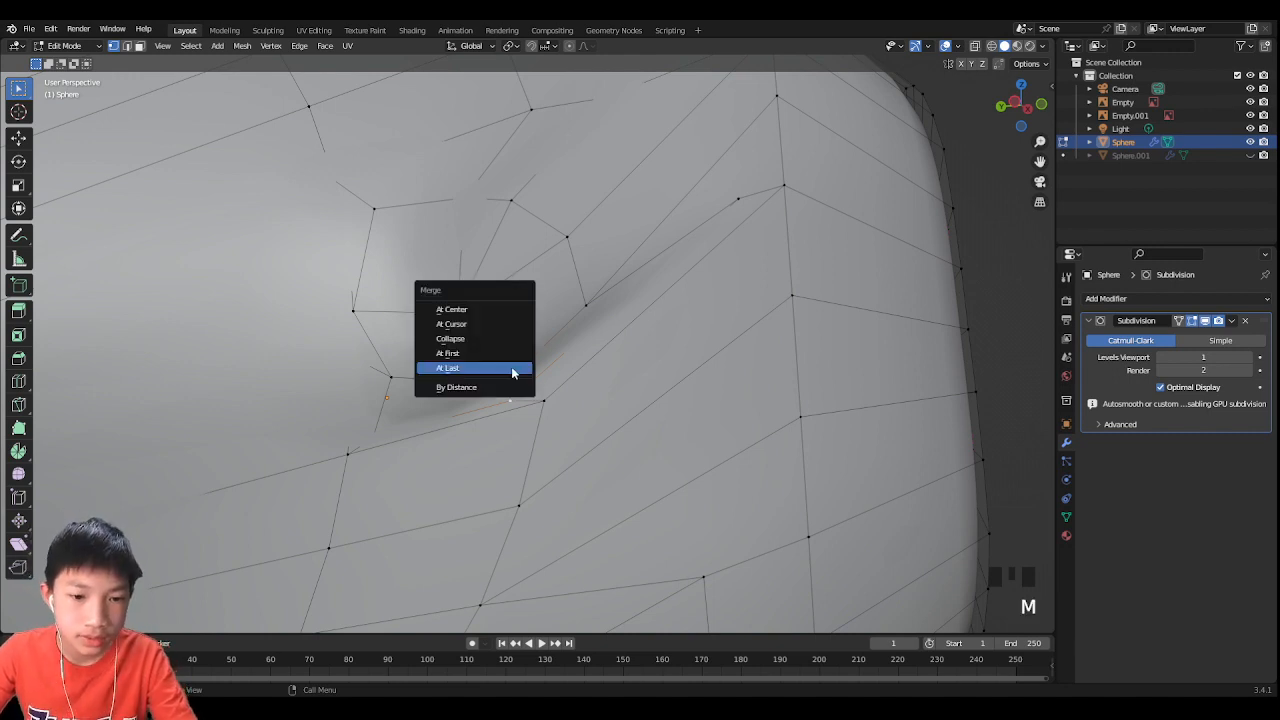
left_click(514, 368)
key("m")
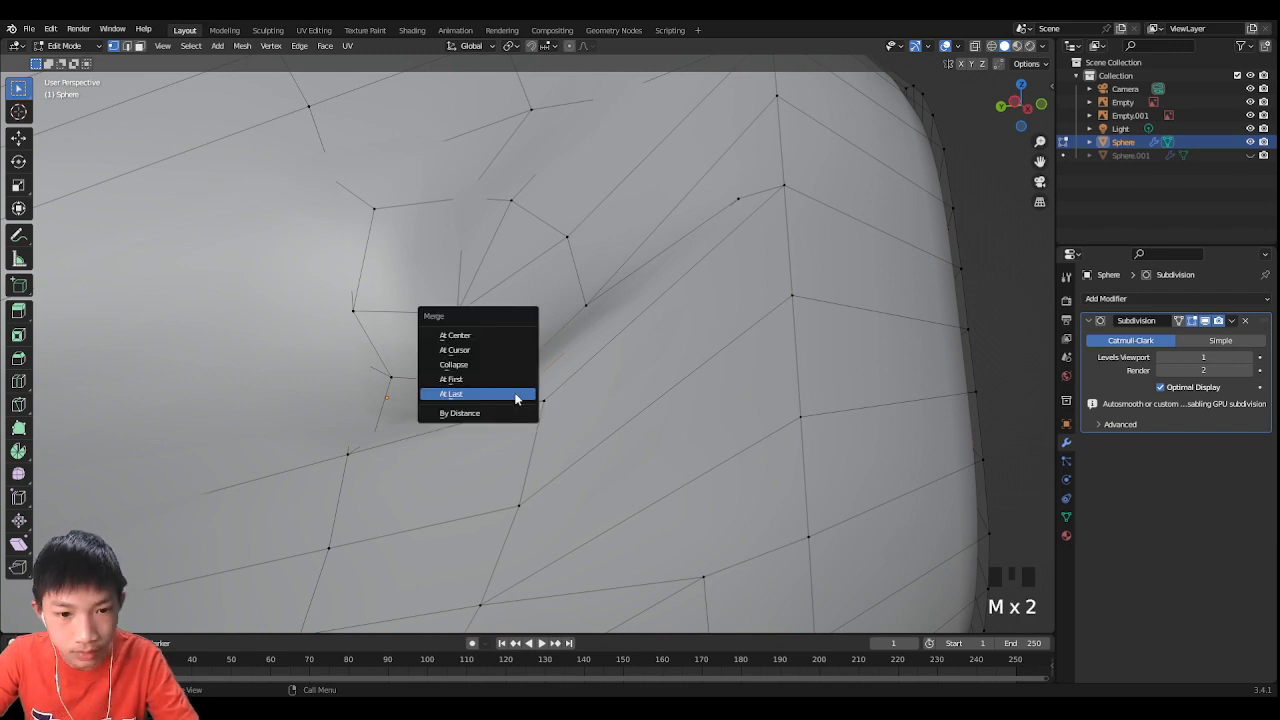
left_click(519, 394)
scroll(510, 345, "down", 3)
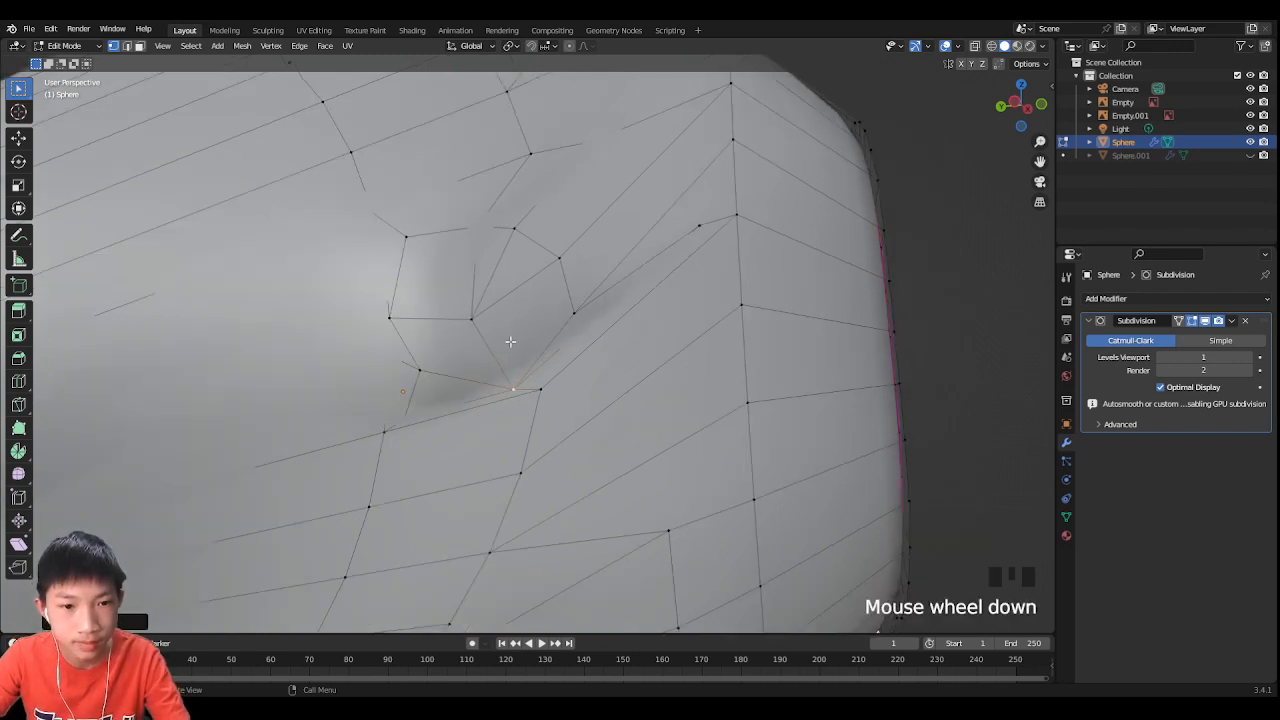
Step: Select the round patch's faces and move them onto the small circle of the reference image in see-through left view
left_click(466, 301)
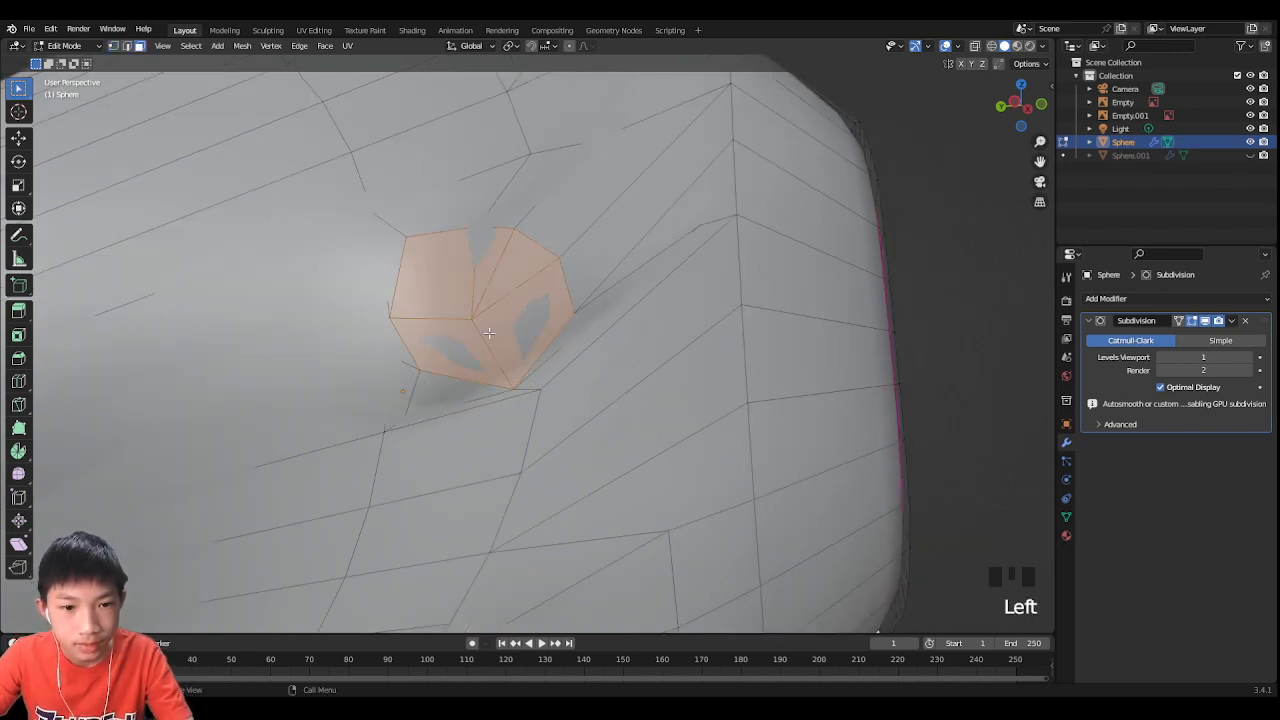
left_click(1014, 104)
scroll(985, 90, "up", 1)
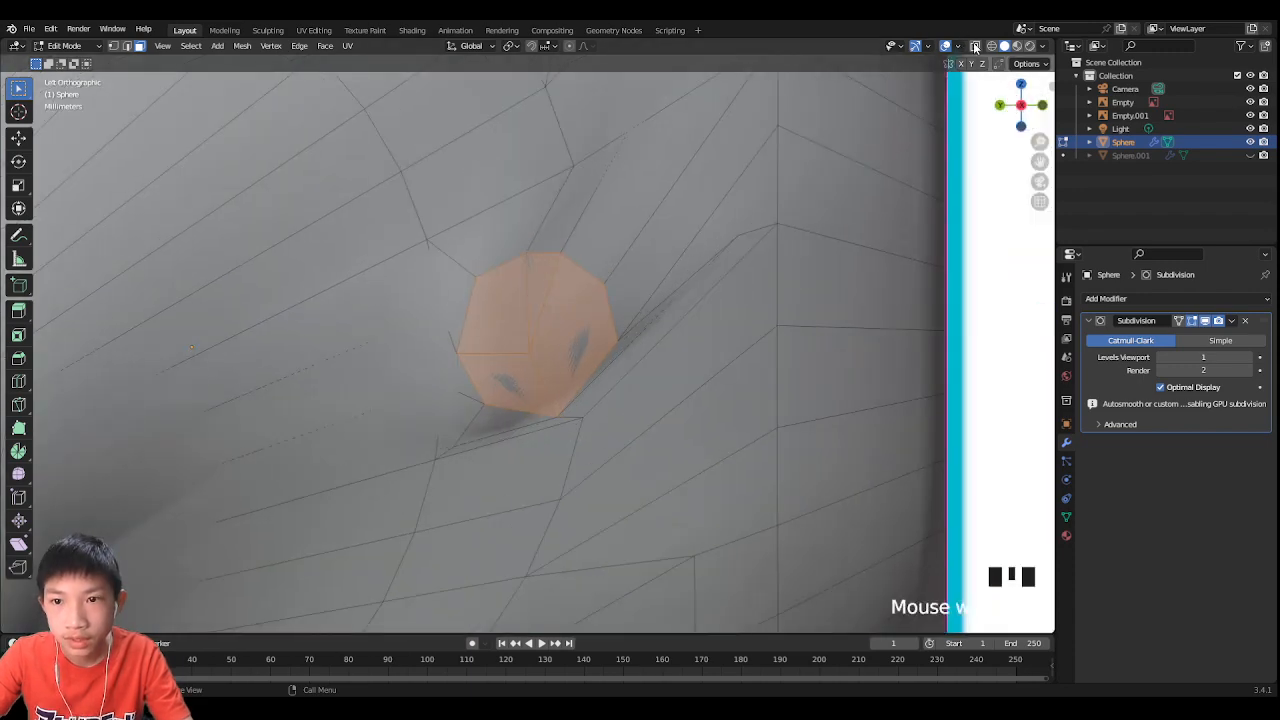
left_click(975, 46)
key("g")
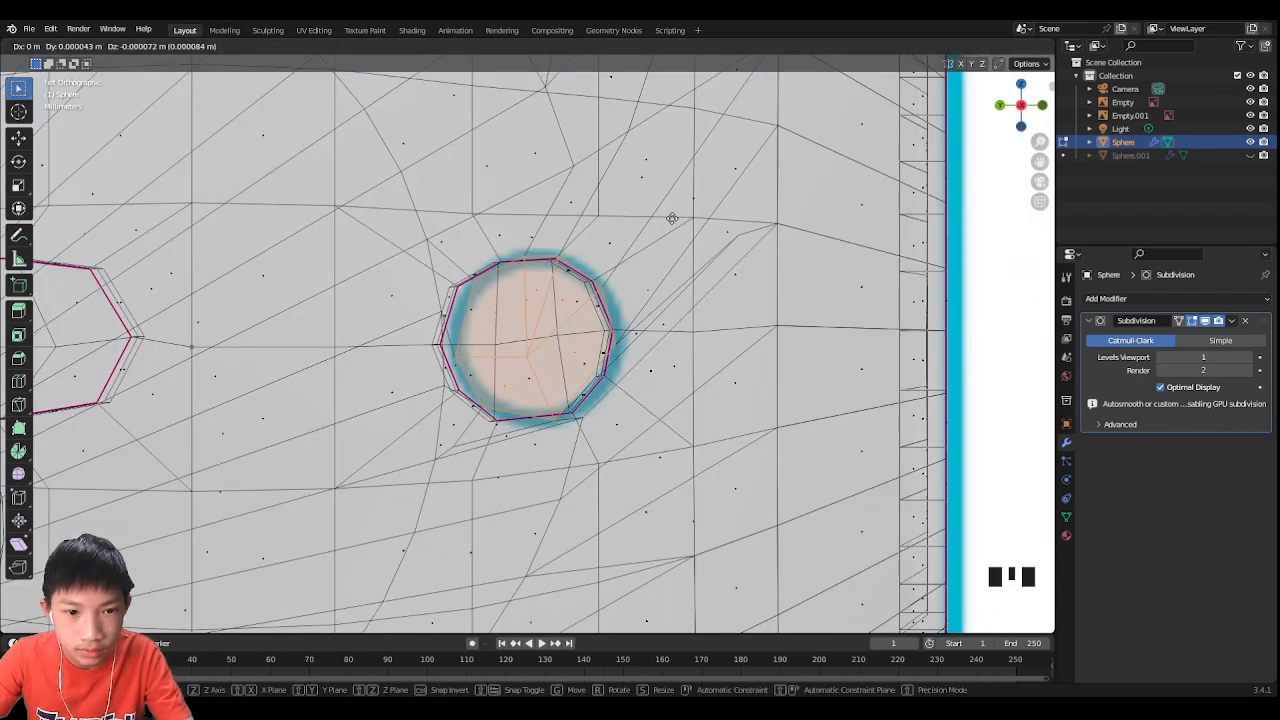
left_click(669, 220)
middle_click_drag(669, 220, 556, 248)
scroll(635, 197, "down", 2)
key("alt+z")
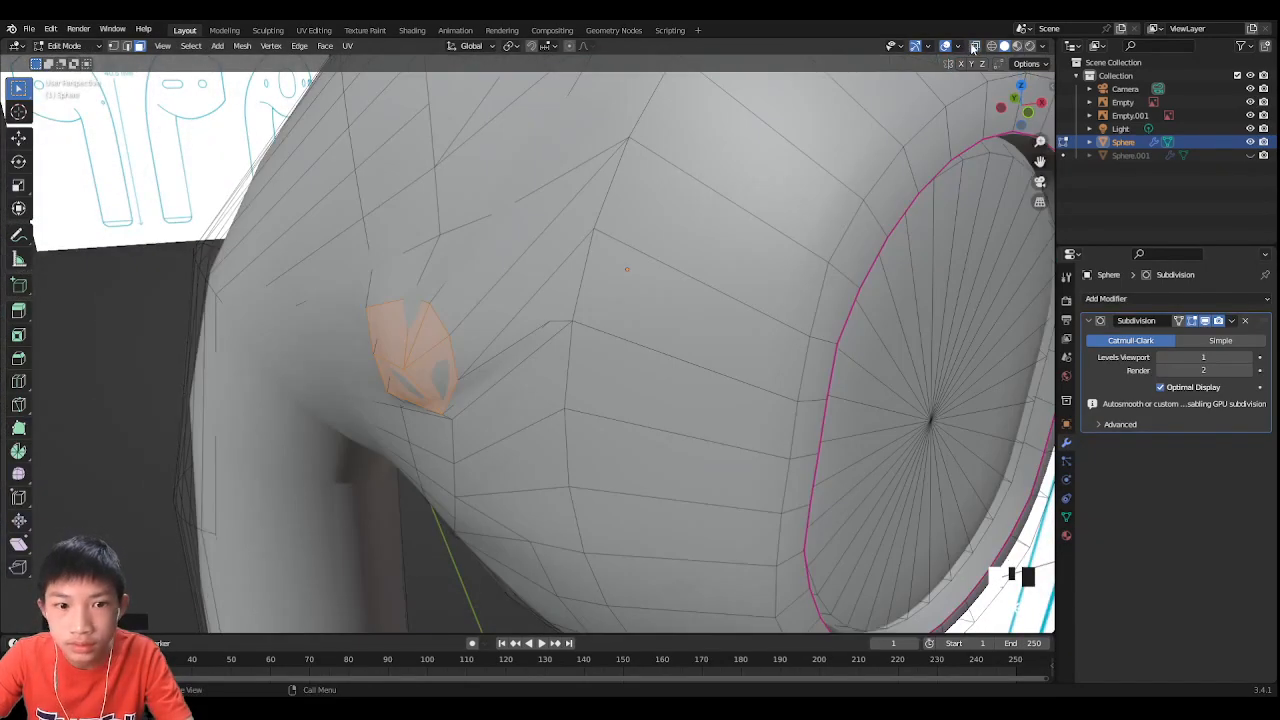
Step: Move the round patch's faces along the X axis and rotate them slightly about Z to follow the earbud surface
mouse_move(635, 197)
middle_mouse_down()
mouse_move(678, 158)
mouse_move(615, 222)
middle_mouse_up()
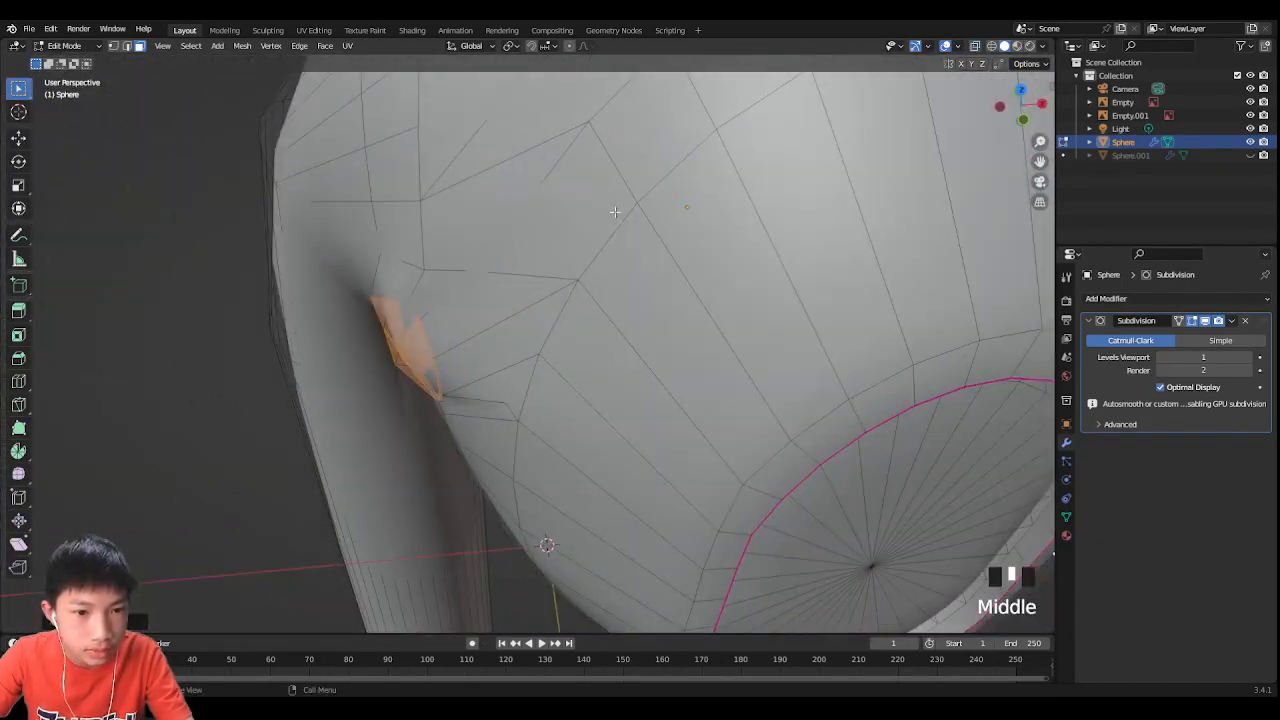
key("g")
key("x")
left_click(613, 224)
key("r")
key("z")
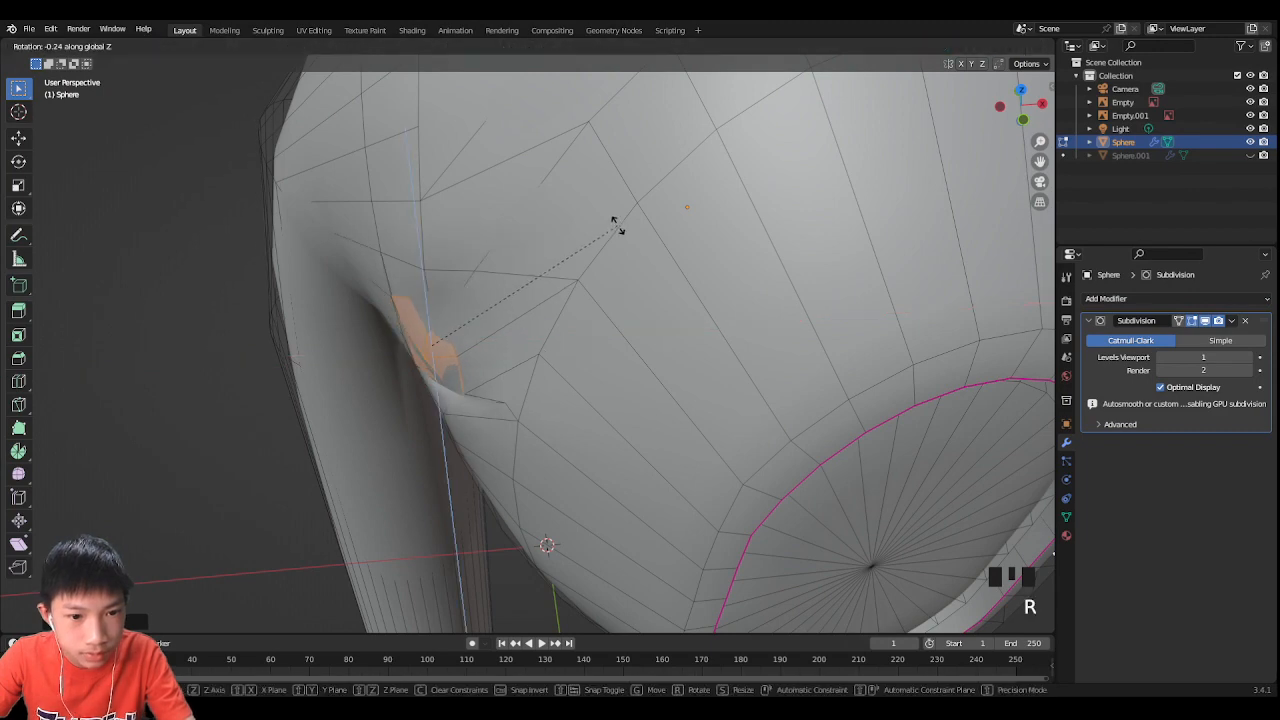
left_click(630, 237)
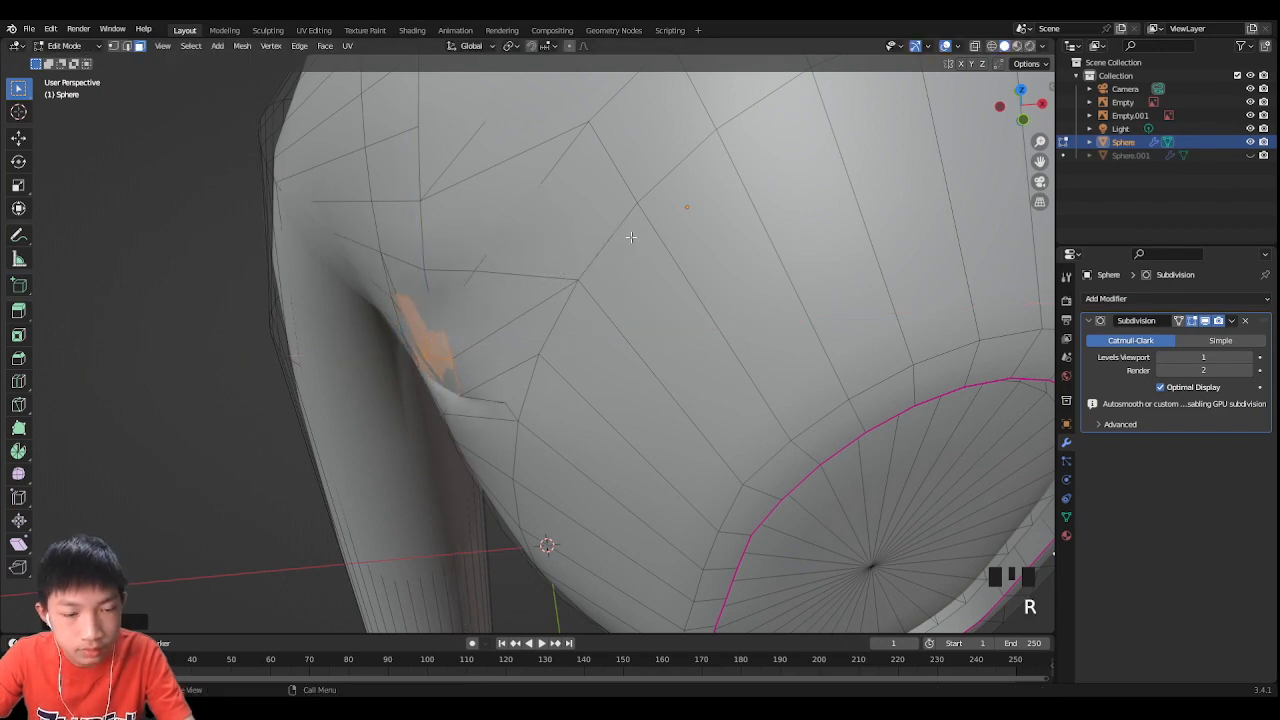
Step: Move the round patch's faces along the Z axis and rotate them about Y to match the surface slope
middle_click_drag(632, 238, 450, 245)
key("g")
key("z")
left_click(614, 198)
key("r")
key("y")
left_click(624, 176)
Step: Shift the round patch's faces along the X axis to fit the surrounding surface
key("Tab")
key("Tab")
key("g")
key("x")
left_click(607, 170)
Step: Extrude the round patch's faces into the earbud head to form a recess
key("e")
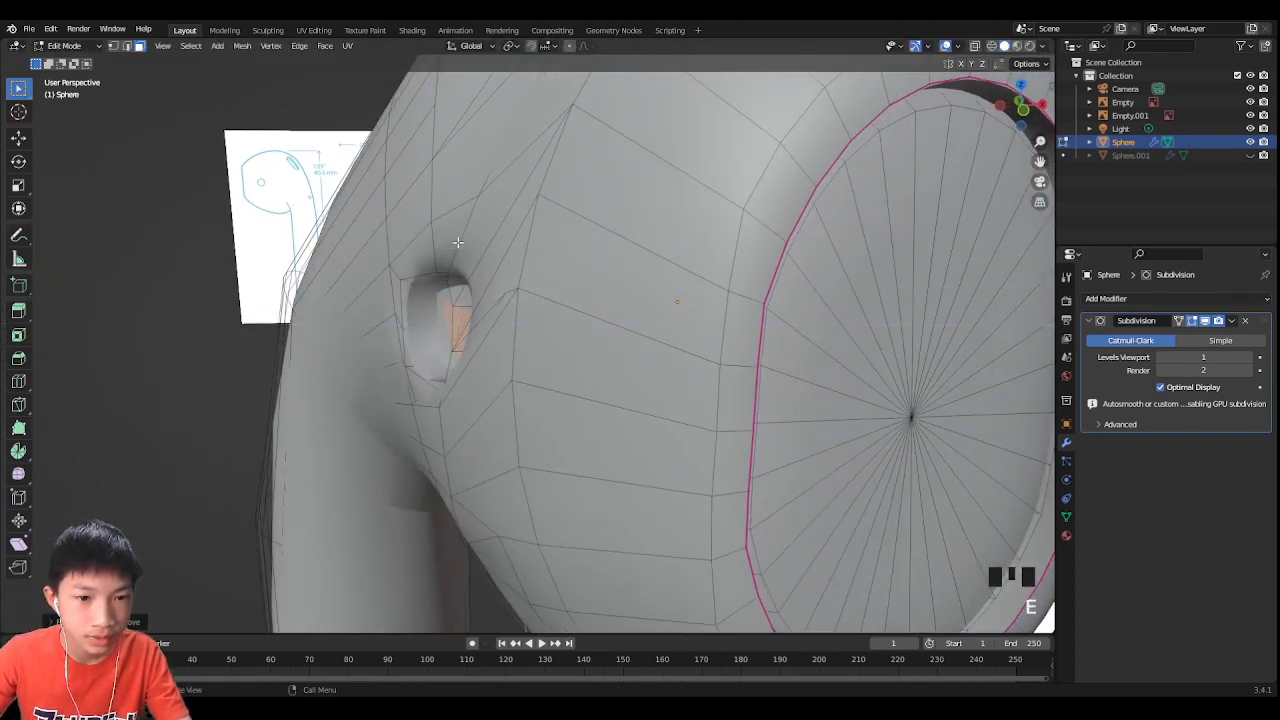
key("e")
left_click(475, 241)
Step: Select the edges around the recess's outer rim and add an edge crease to them
mouse_move(475, 241)
middle_mouse_down()
mouse_move(462, 256)
mouse_move(543, 336)
middle_mouse_up()
left_click(518, 426, "alt+shift")
left_click(520, 424, "alt+shift")
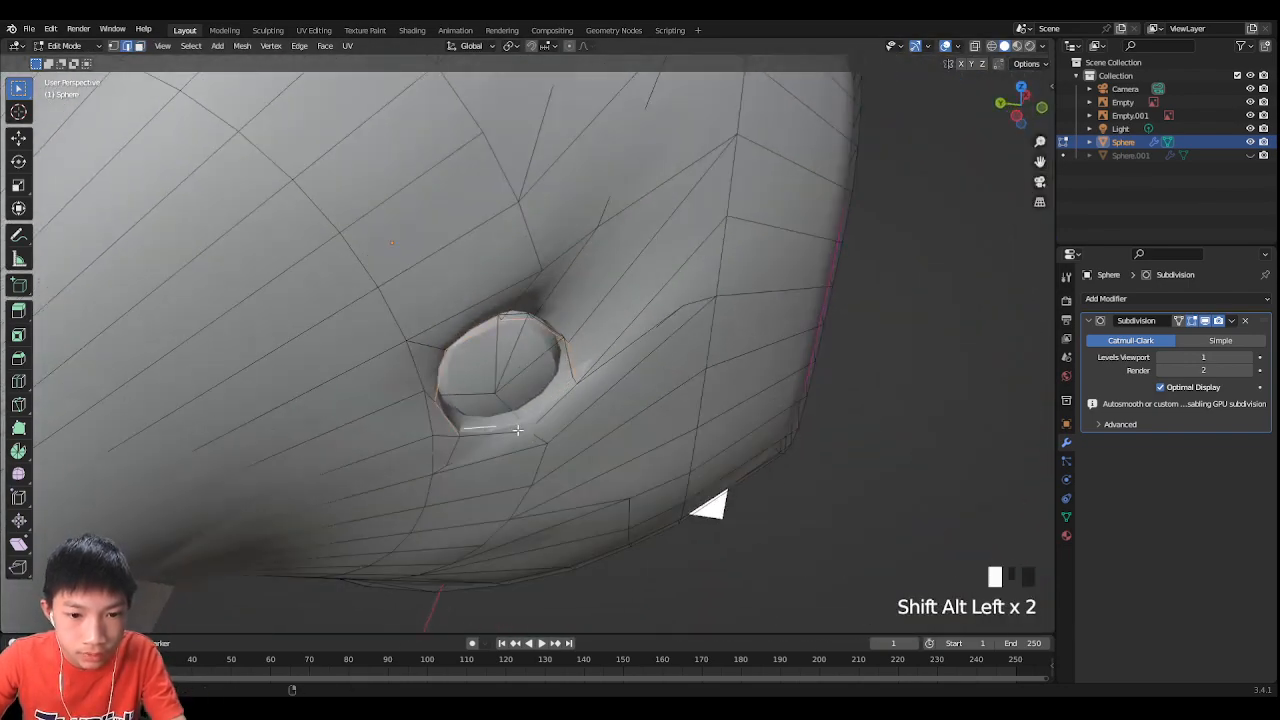
key("ctrl+z")
middle_click_drag(548, 396, 590, 345)
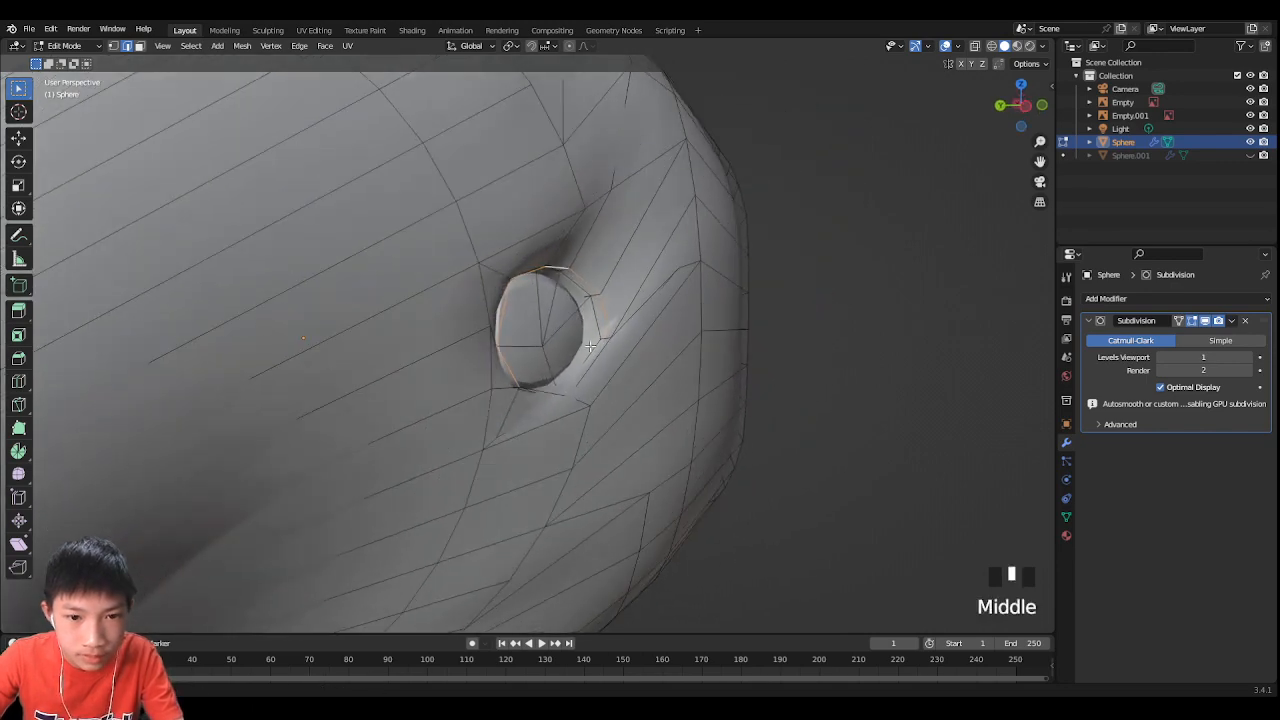
left_click(598, 365, "alt+shift")
key("ctrl+z")
left_click(594, 362, "alt+shift")
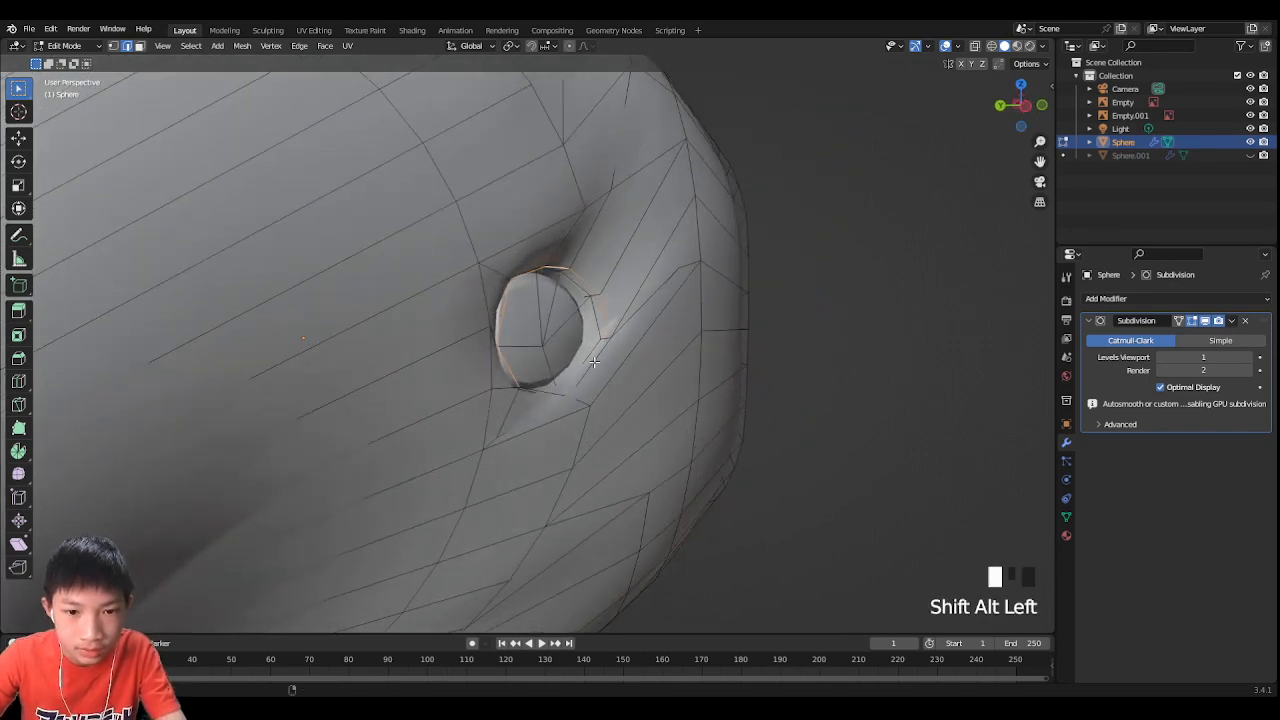
middle_click_drag(587, 368, 508, 409)
left_click(507, 410, "shift")
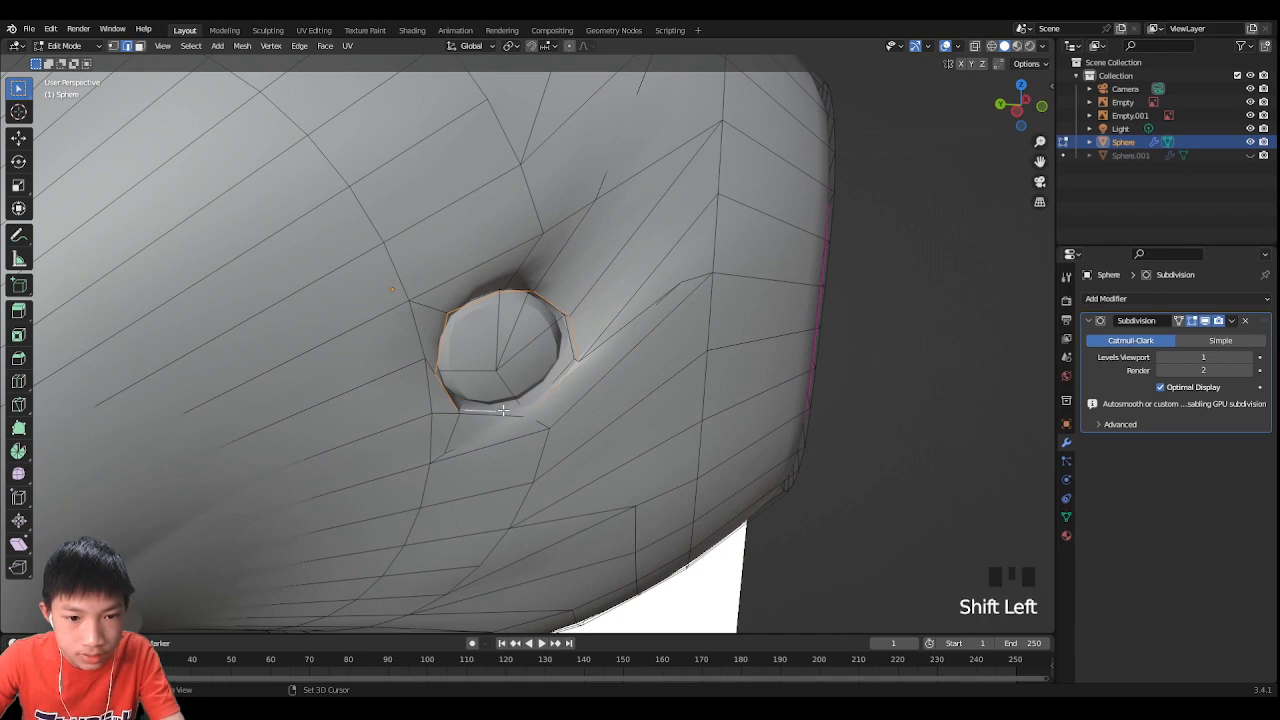
key("ctrl+z")
middle_click_drag(565, 371, 560, 346)
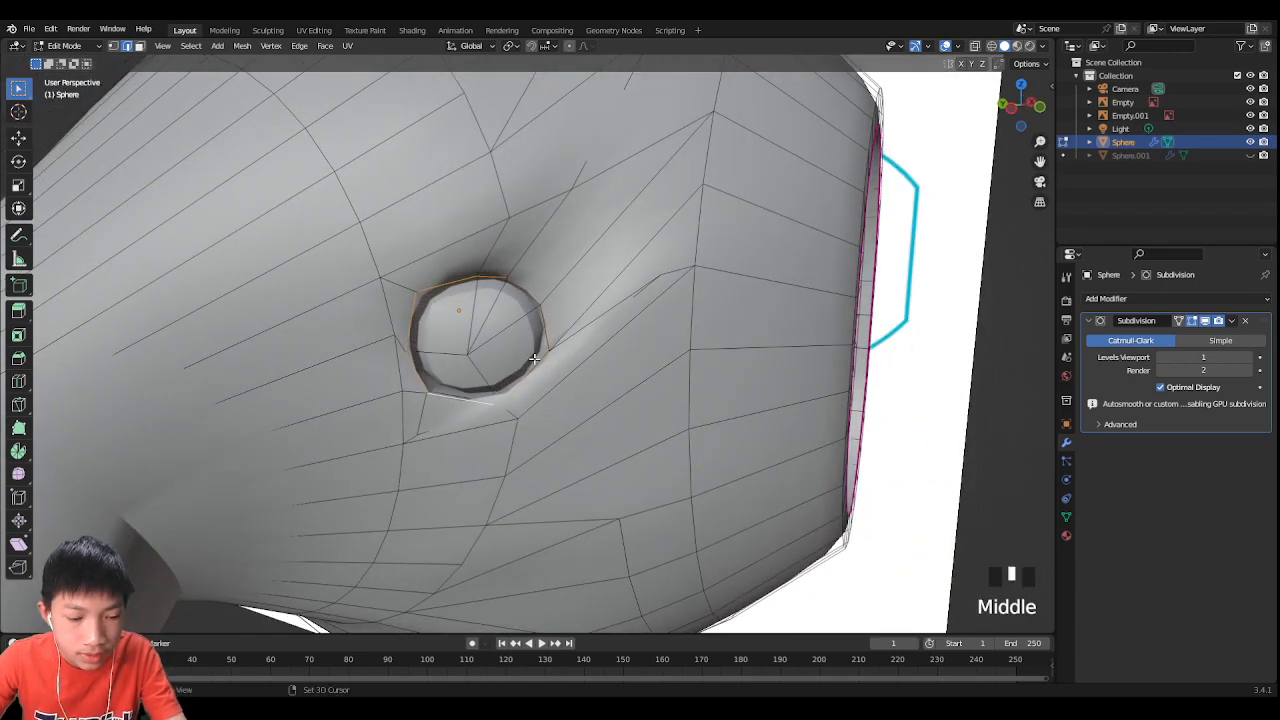
key("shift+e")
left_click(1020, 226)
key("Tab")
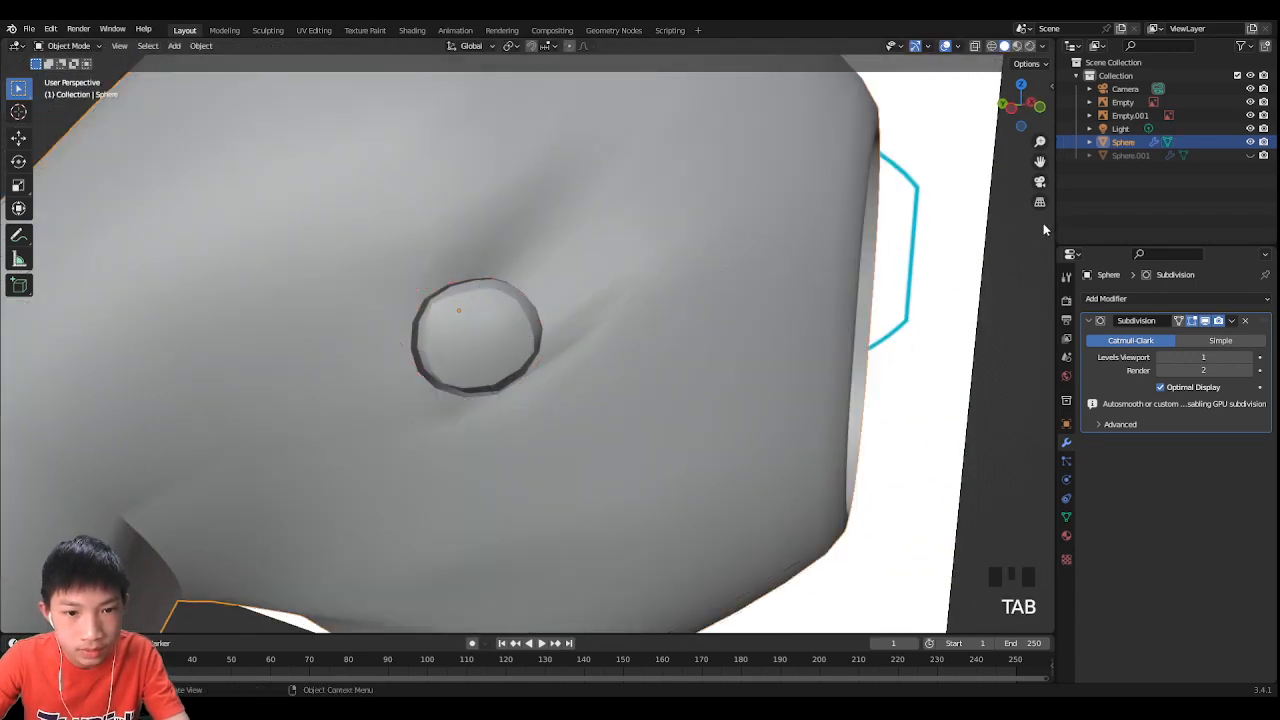
Step: Select the faces inside the recess and move them along the X axis
middle_click_drag(1043, 223, 681, 277)
key("Tab")
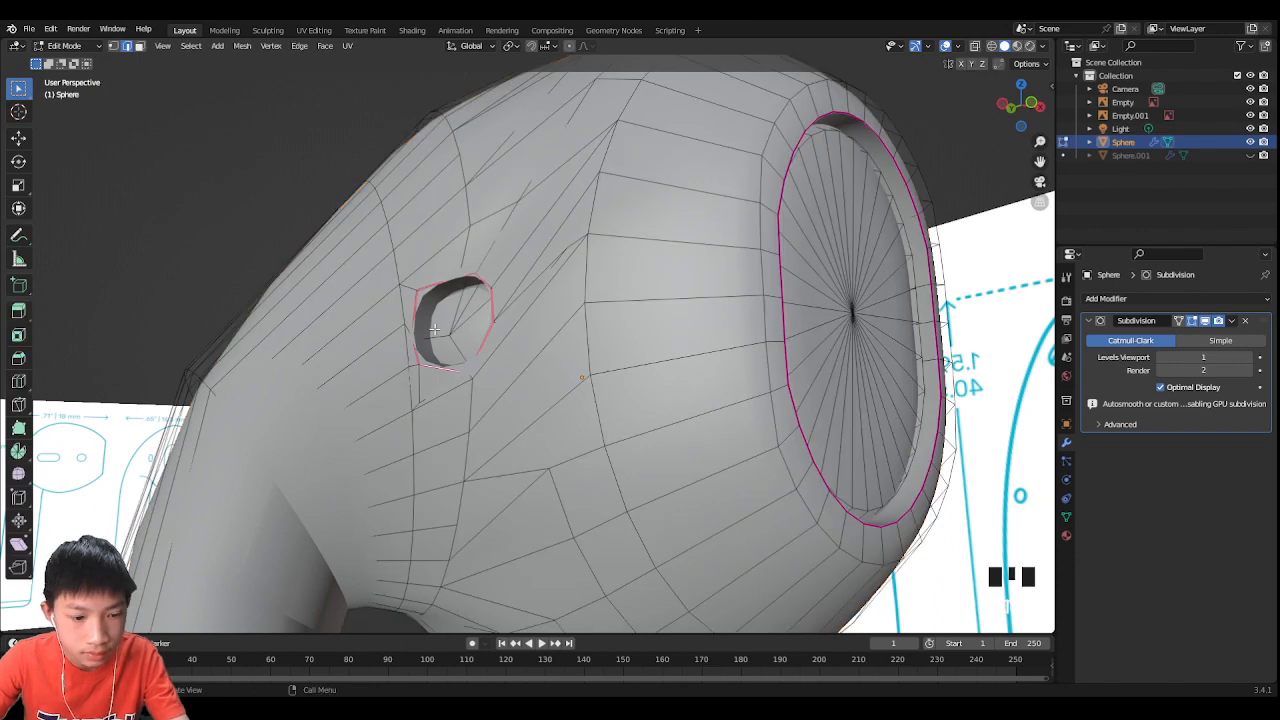
left_click(462, 334, "alt")
middle_click_drag(462, 334, 456, 291)
key("g")
key("x")
left_click(439, 325)
Step: Scale the recess's inner faces
key("Tab")
key("Tab")
key("s")
left_click(576, 300)
Step: Examine the recess and the earbud head from several sides in Object Mode and Edit Mode
key("Tab")
scroll(404, 321, "down", 2)
key("Tab")
middle_click_drag(577, 288, 902, 283)
key("Tab")
key("Tab")
key("Tab")
middle_click_drag(686, 315, 797, 315)
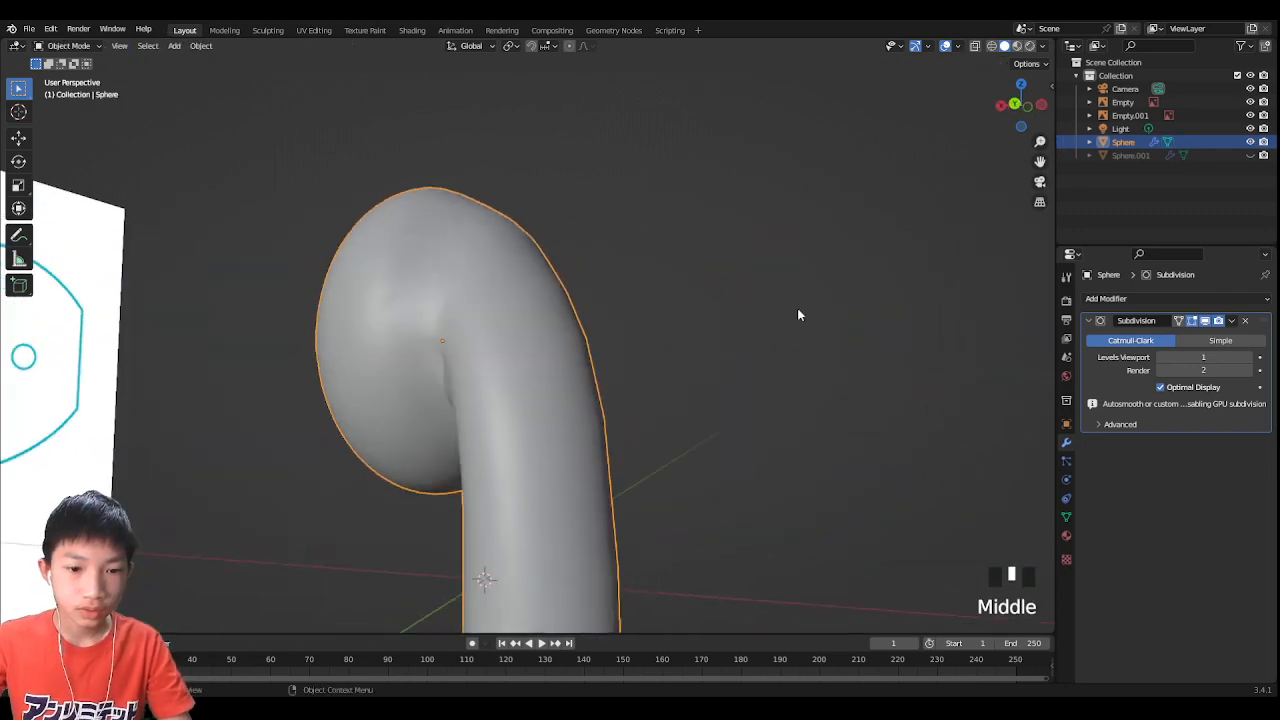
key("Tab")
middle_click_drag(818, 194, 546, 271)
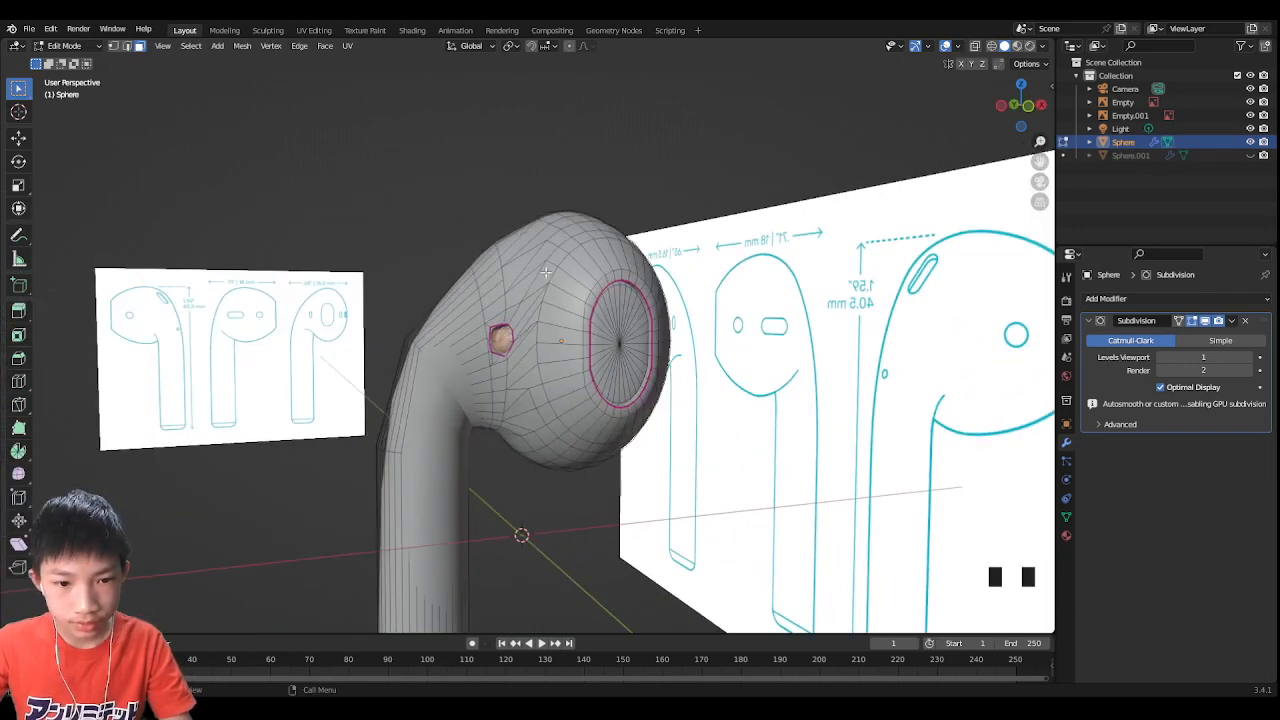
Step: Move the recess's inner faces along the X axis and scale them along Y
scroll(550, 273, "up", 5)
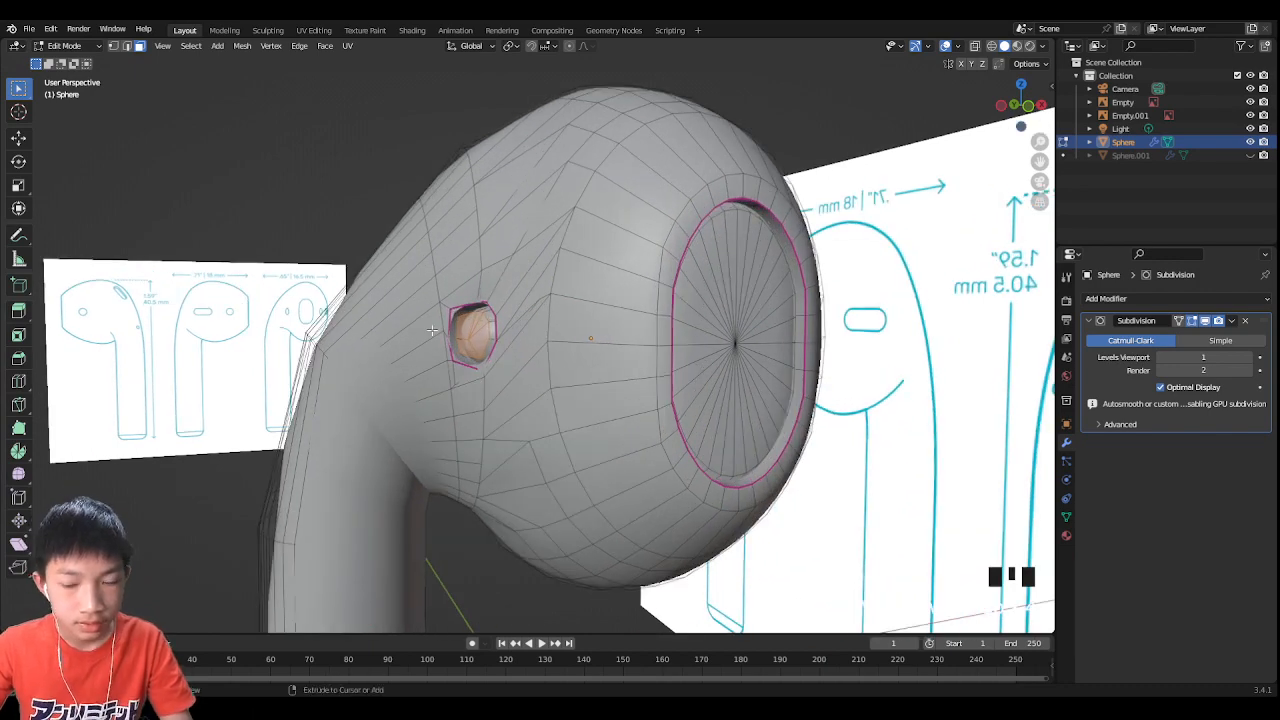
key("g")
key("x")
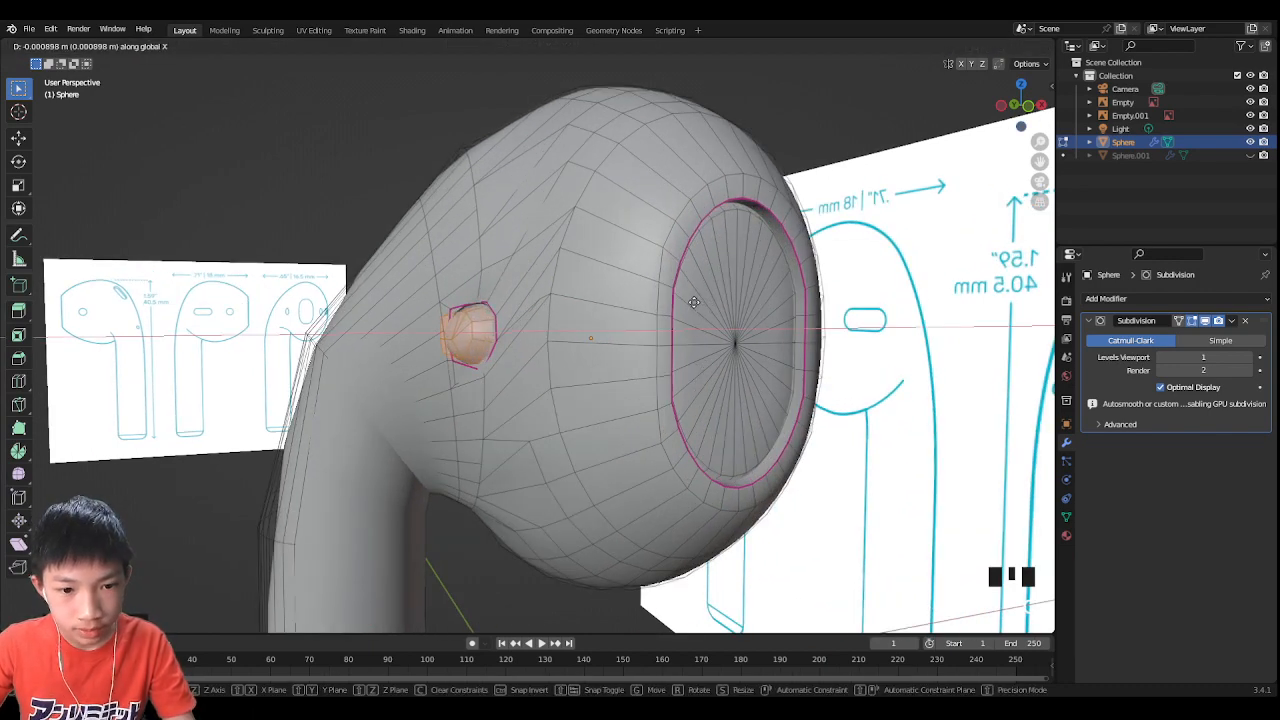
key("s")
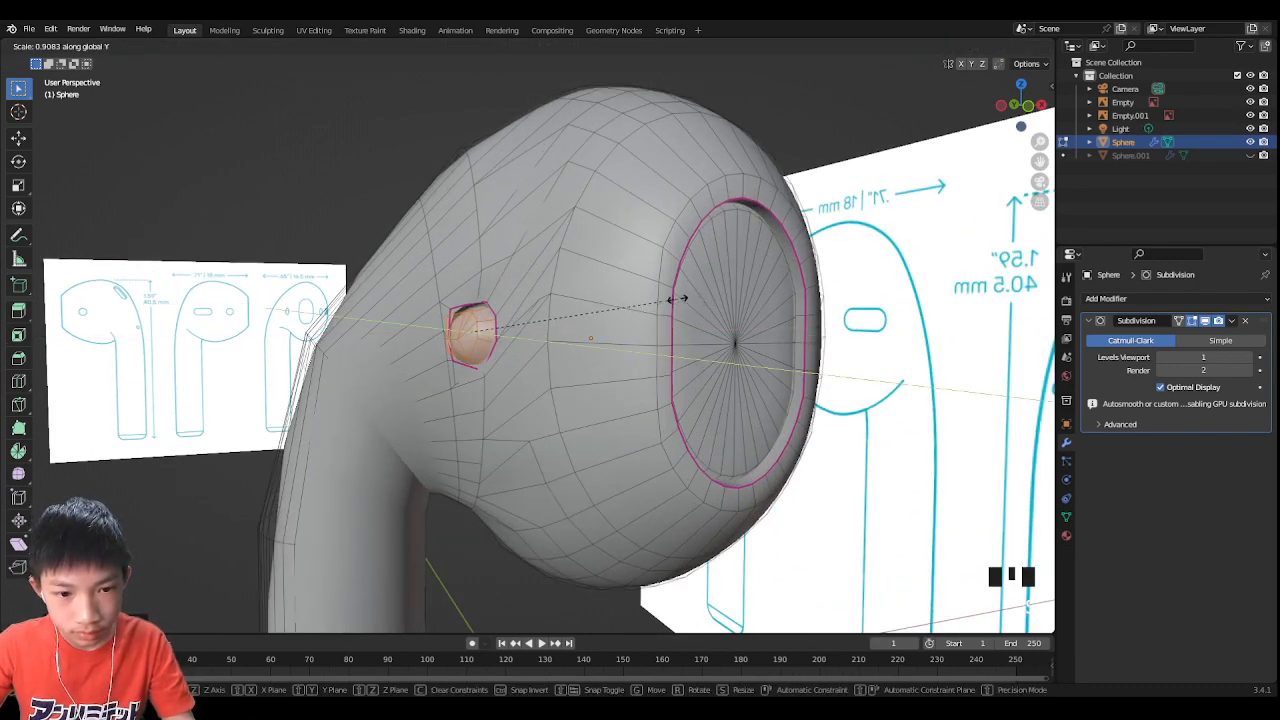
left_click(620, 283)
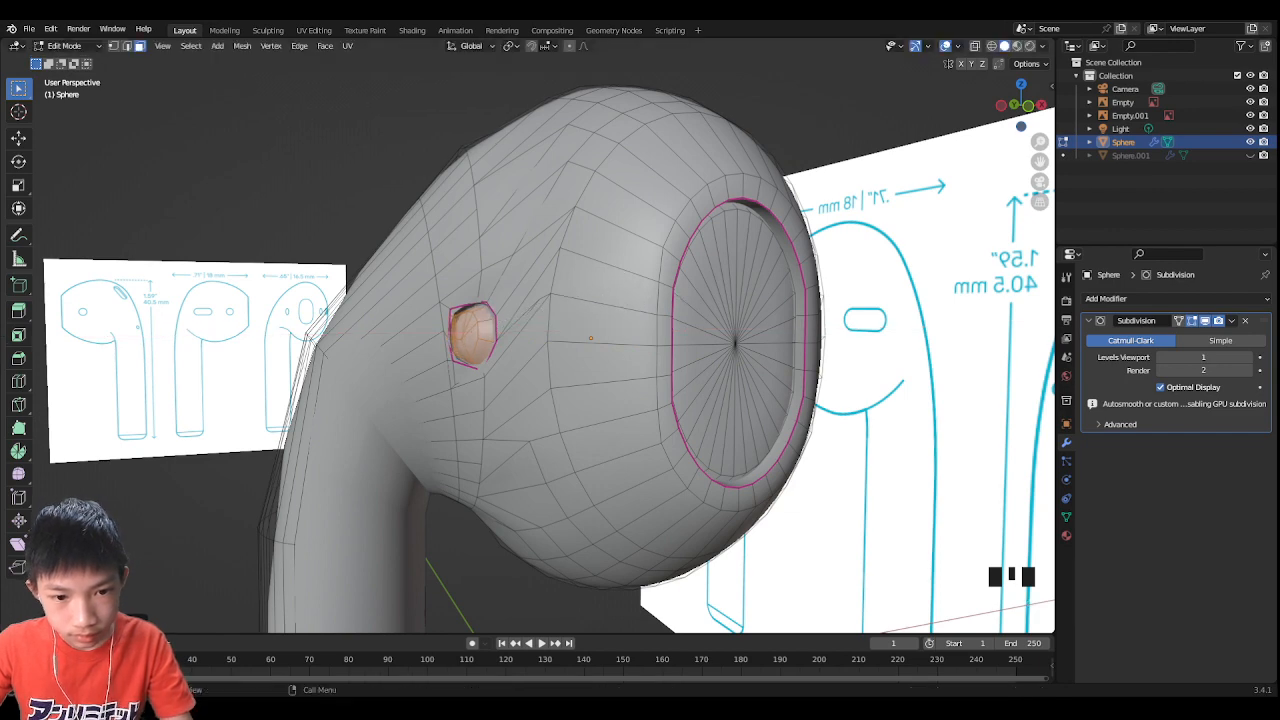
Step: Rotate the recess's inner faces about Z and move them about 0.0002 m along X
key("r")
key("z")
key("g")
key("x")
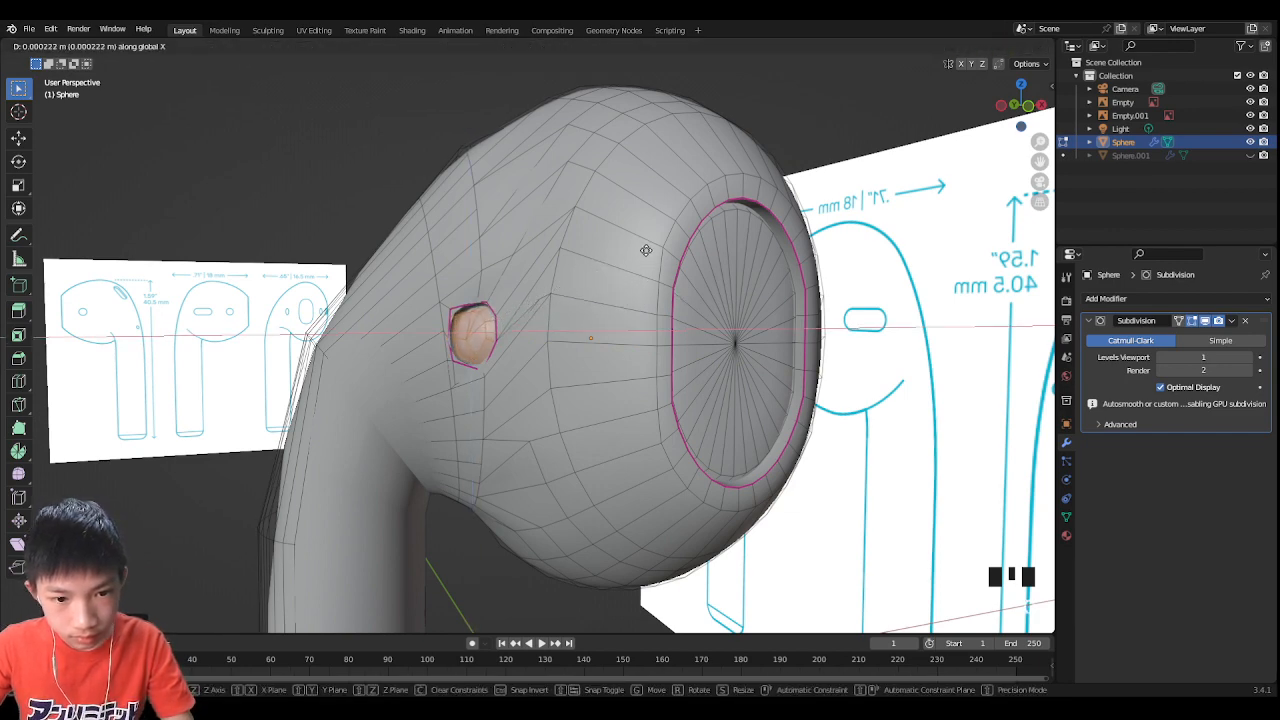
left_click(647, 252)
middle_click_drag(372, 168, 571, 180)
key("Tab")
key("Tab")
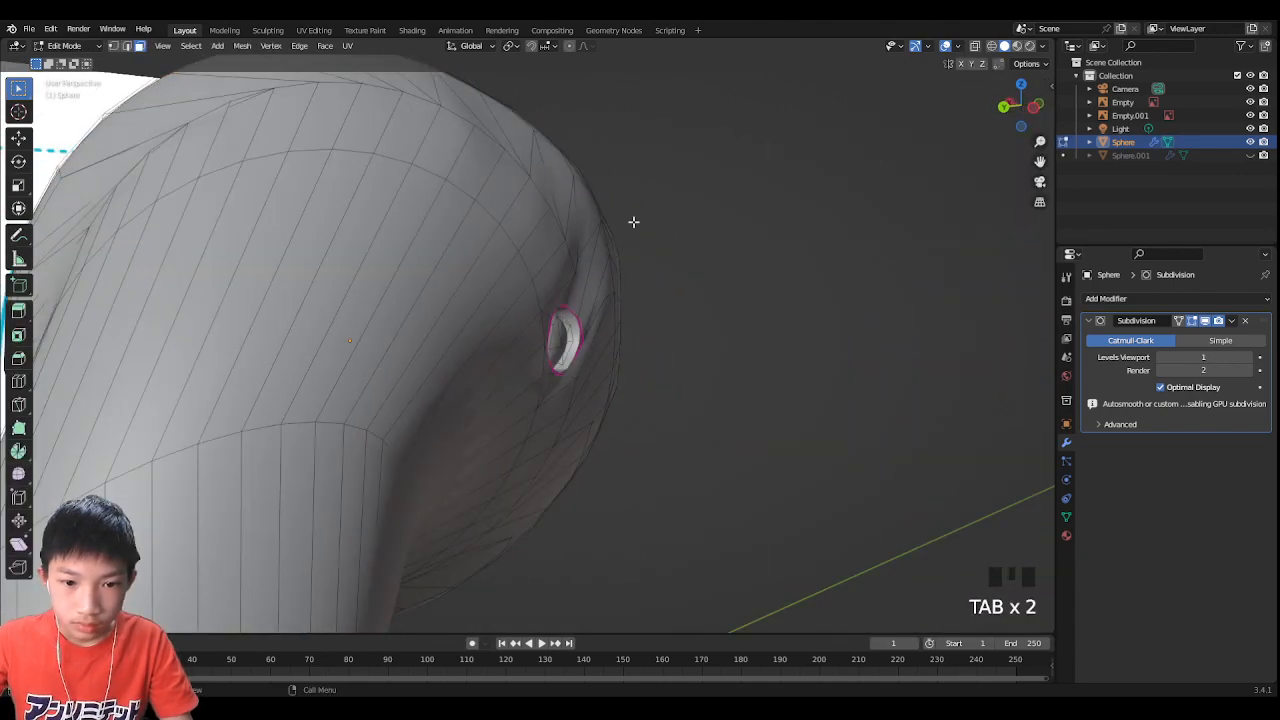
middle_click_drag(585, 321, 419, 344)
key("g")
right_click(614, 343)
key("ctrl+KP_Add")
key("g")
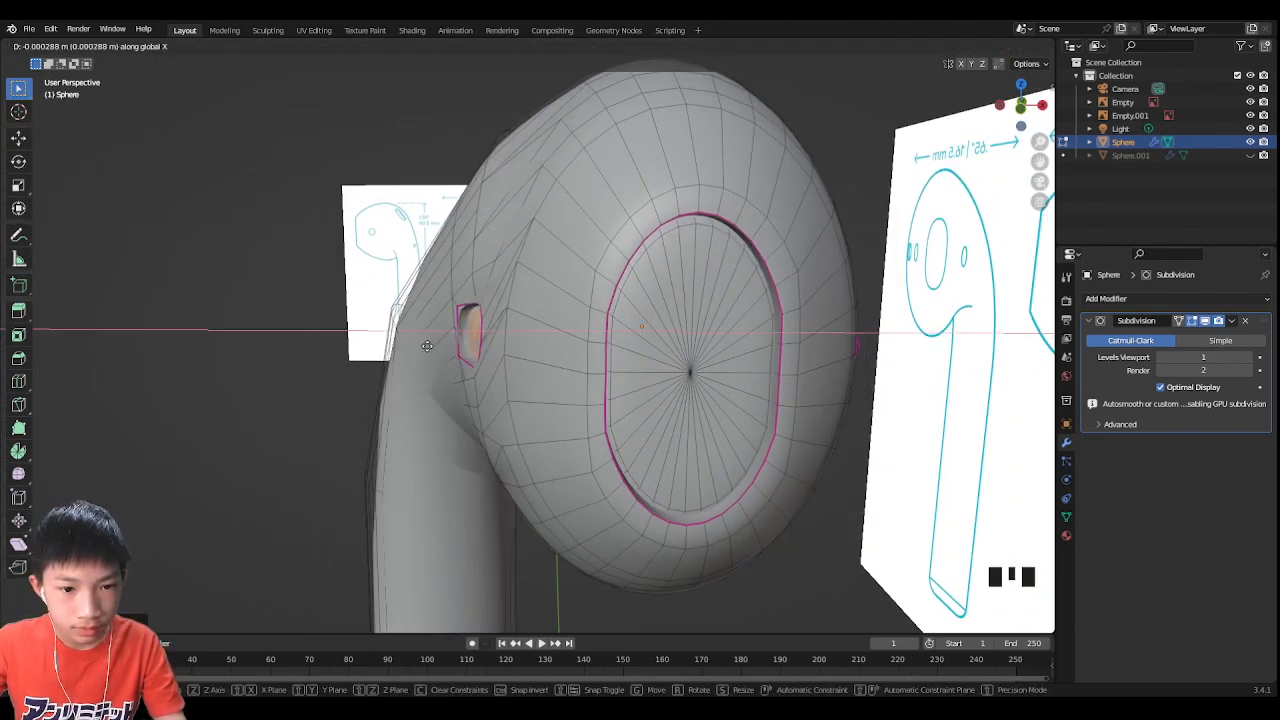
right_click(427, 345)
Step: Rotate the recess's inner faces about the Z axis and move them about -0.0001 m along X
key("Tab")
middle_click_drag(309, 333, 452, 363)
key("Tab")
key("r")
key("z")
left_click(533, 367)
key("g")
key("x")
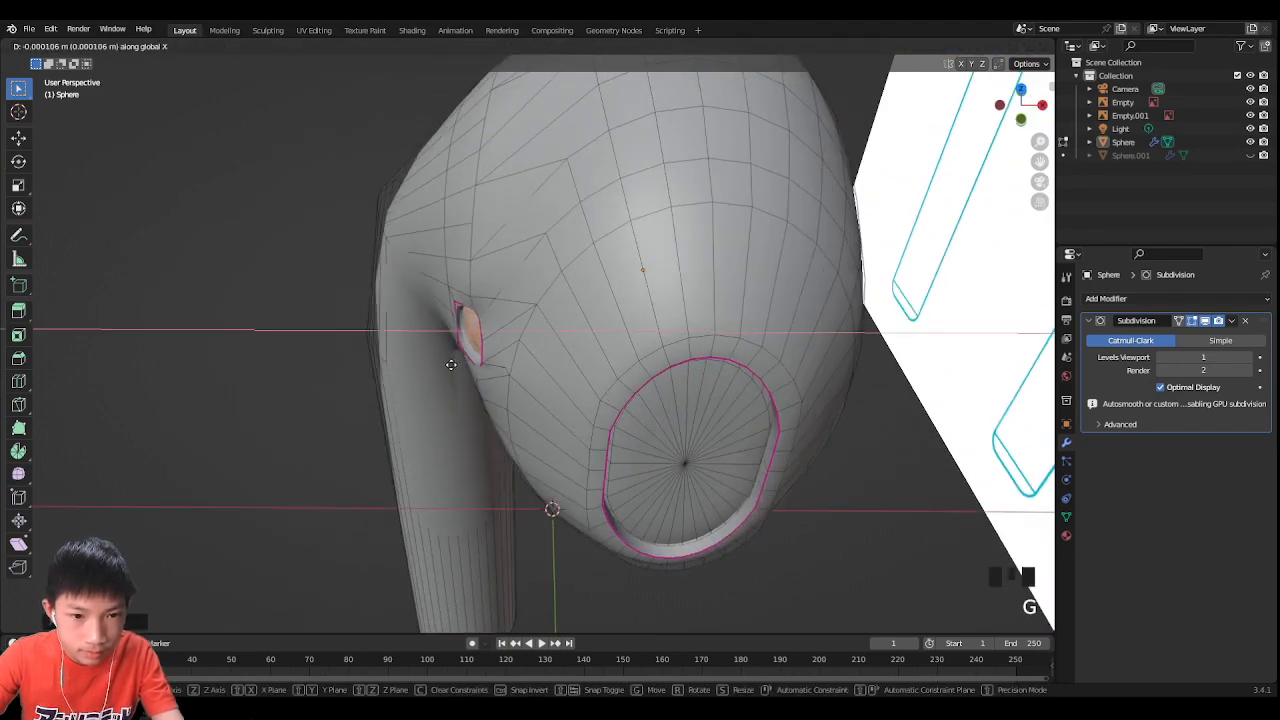
left_click(448, 362)
Step: Move the recess's inner faces about -0.0005 m along Y and compare the earbud with the reference image in left view
middle_click_drag(448, 362, 584, 288)
key("Tab")
key("Tab")
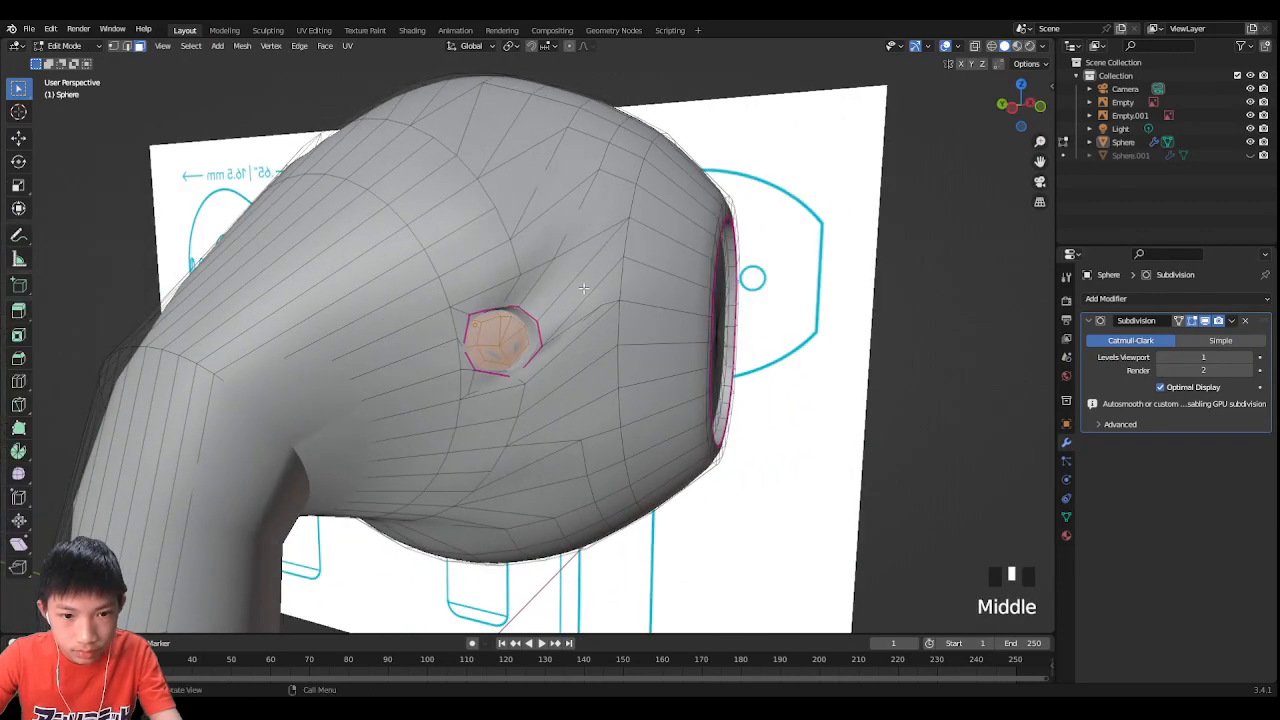
key("g")
key("x")
key("y")
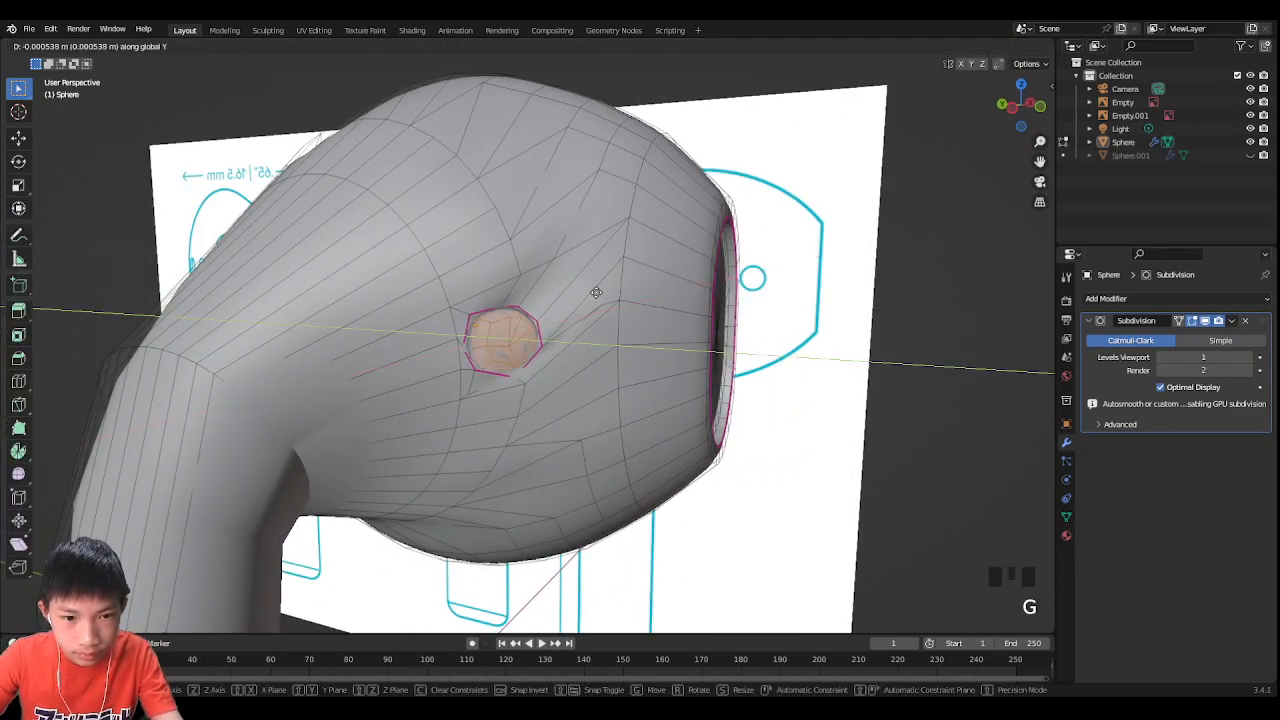
left_click(596, 292)
key("Tab")
middle_click_drag(596, 292, 610, 322)
scroll(610, 322, "down", 1)
left_click(1018, 107)
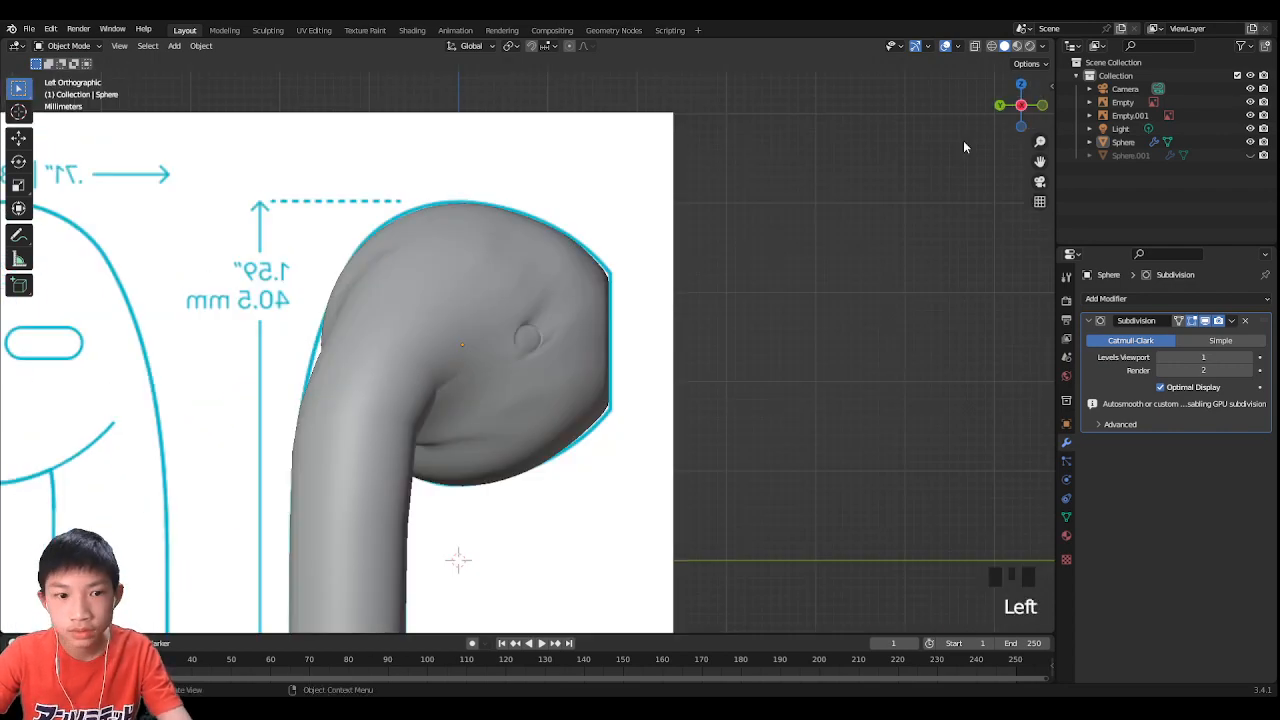
Step: Turn on X-ray in left view and, in Edit Mode, select the narrow stem face over the reference's small oval
scroll(343, 374, "up", 3)
scroll(719, 226, "down", 2)
right_click(984, 53)
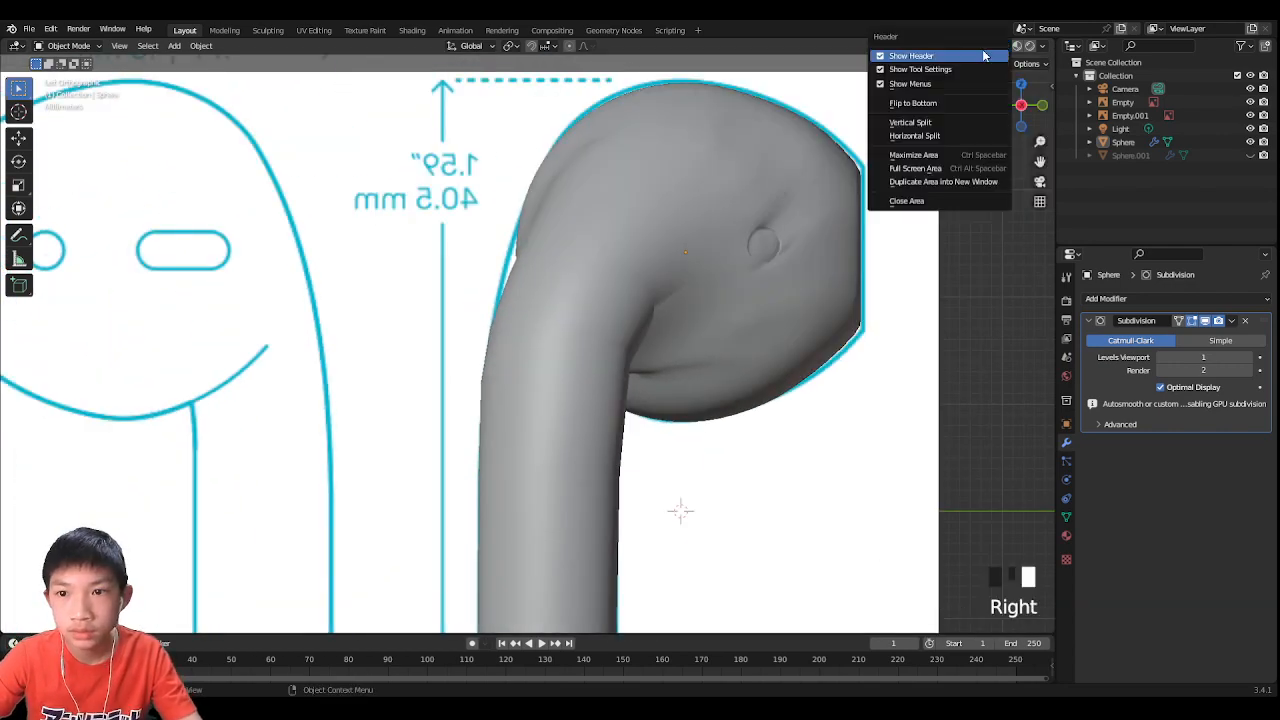
left_click(1020, 105)
scroll(638, 310, "up", 2)
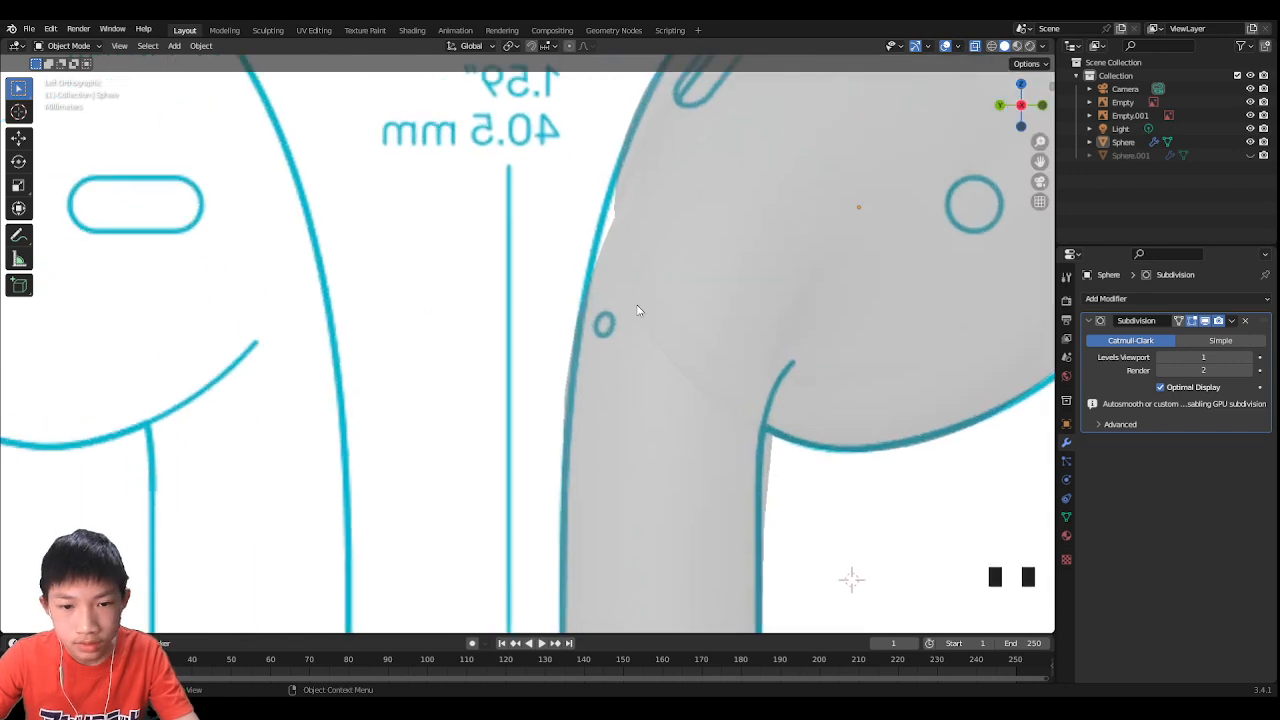
scroll(648, 334, "up", 2)
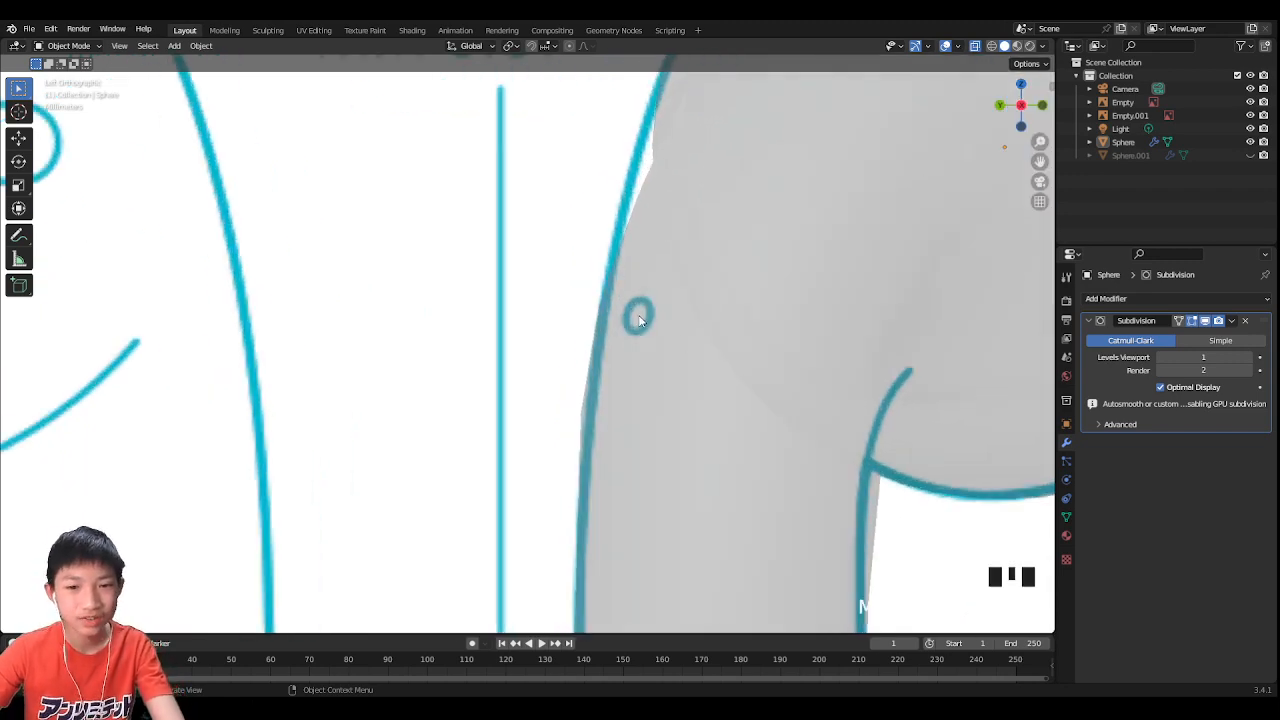
left_click(627, 316)
scroll(627, 316, "down", 2)
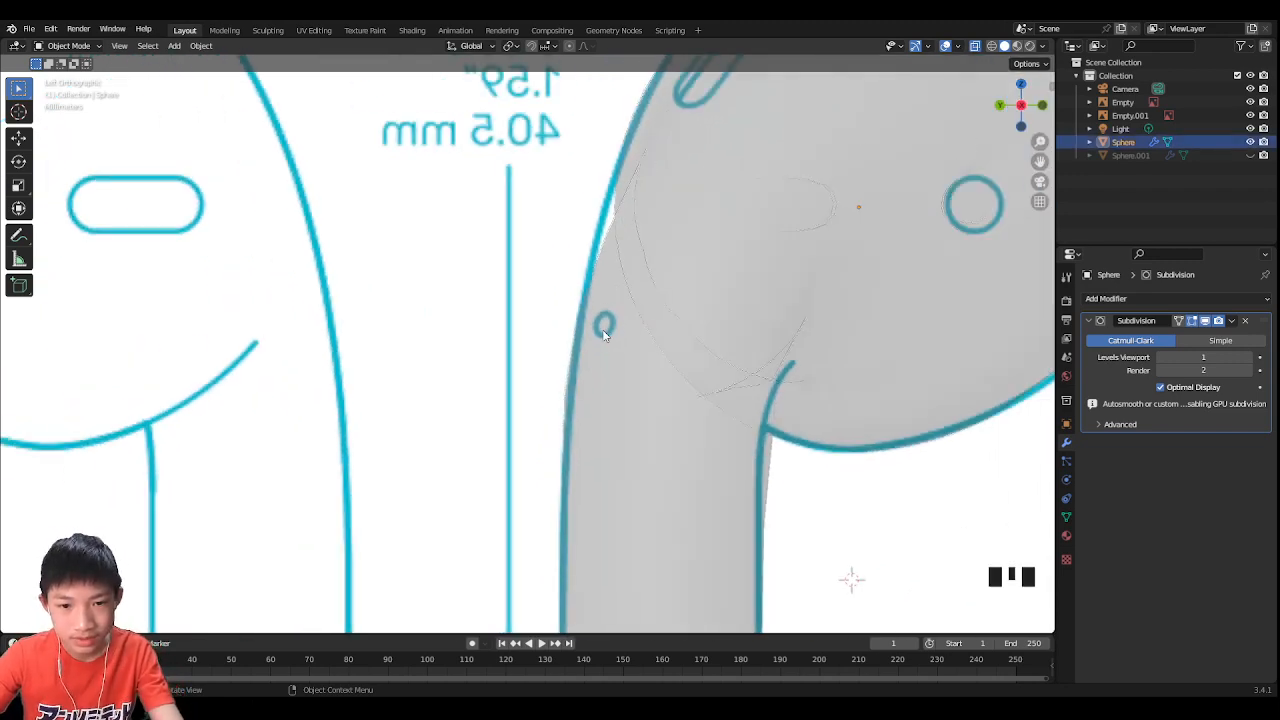
key("Tab")
scroll(636, 320, "up", 3)
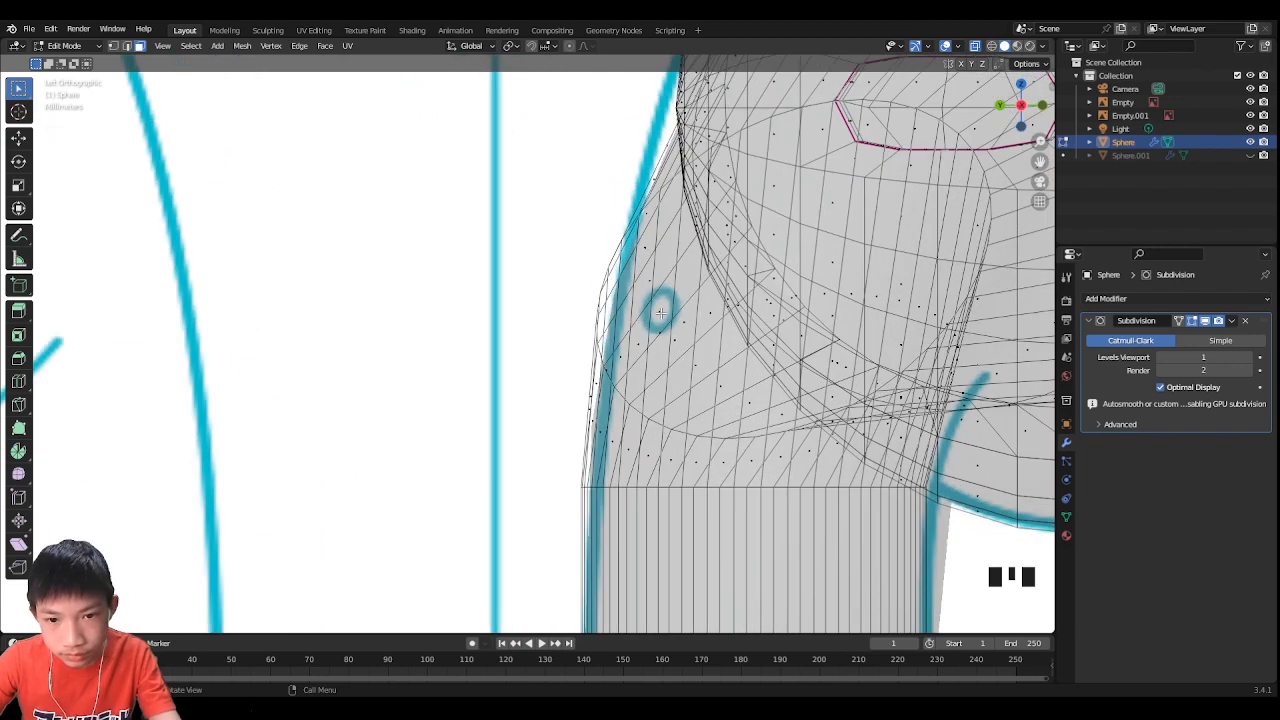
left_click(660, 313)
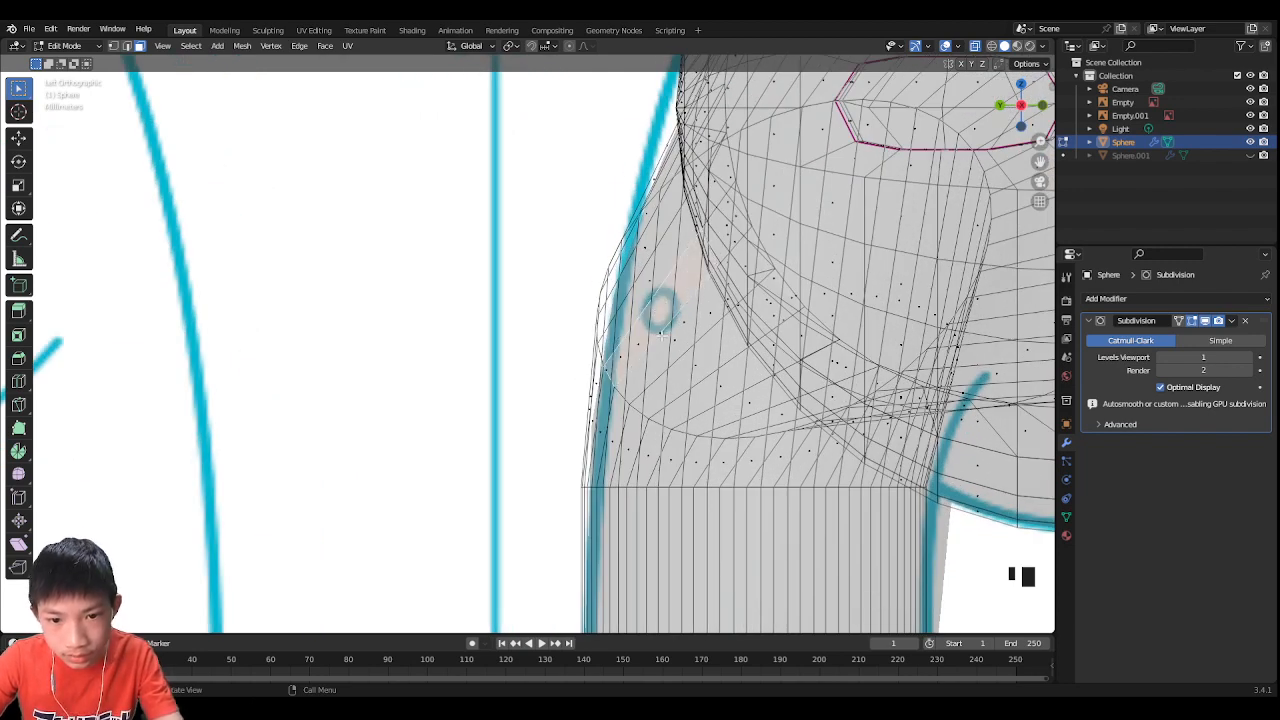
left_click(660, 335, "alt")
scroll(718, 262, "up", 2)
middle_click_drag(714, 286, 668, 365, "shift")
left_click(977, 45)
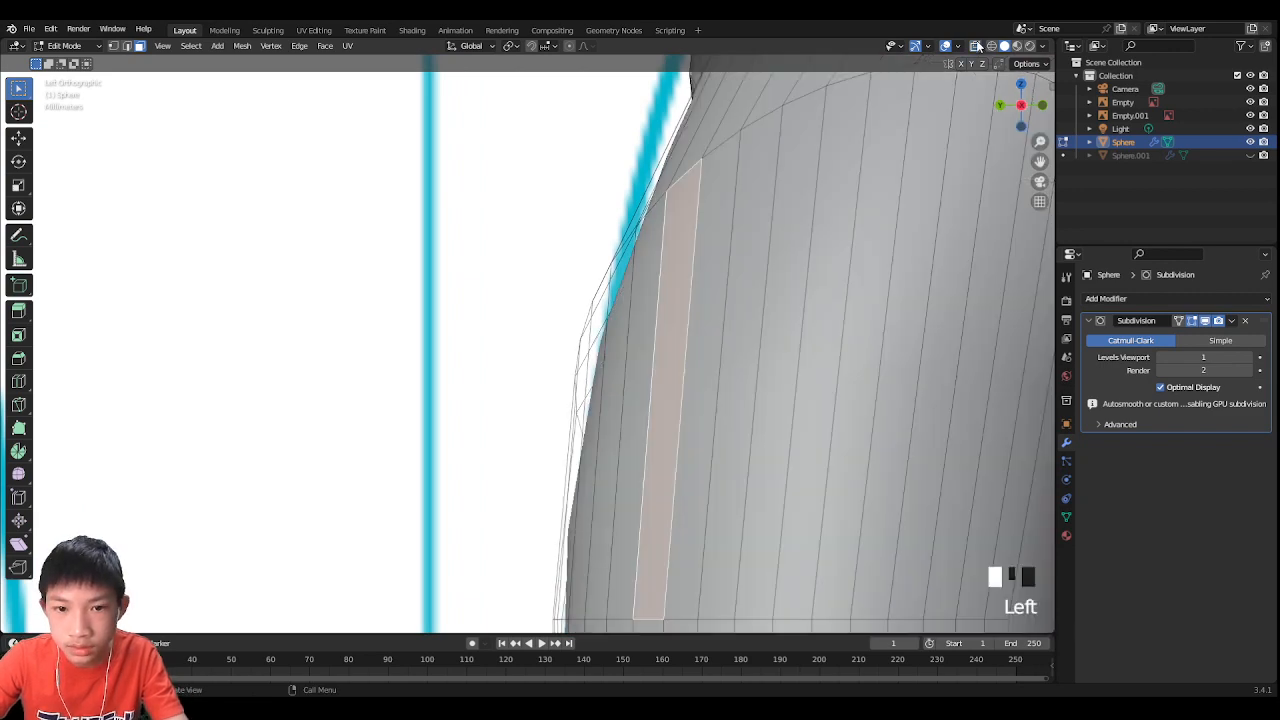
left_click(977, 45)
scroll(730, 375, "up", 2)
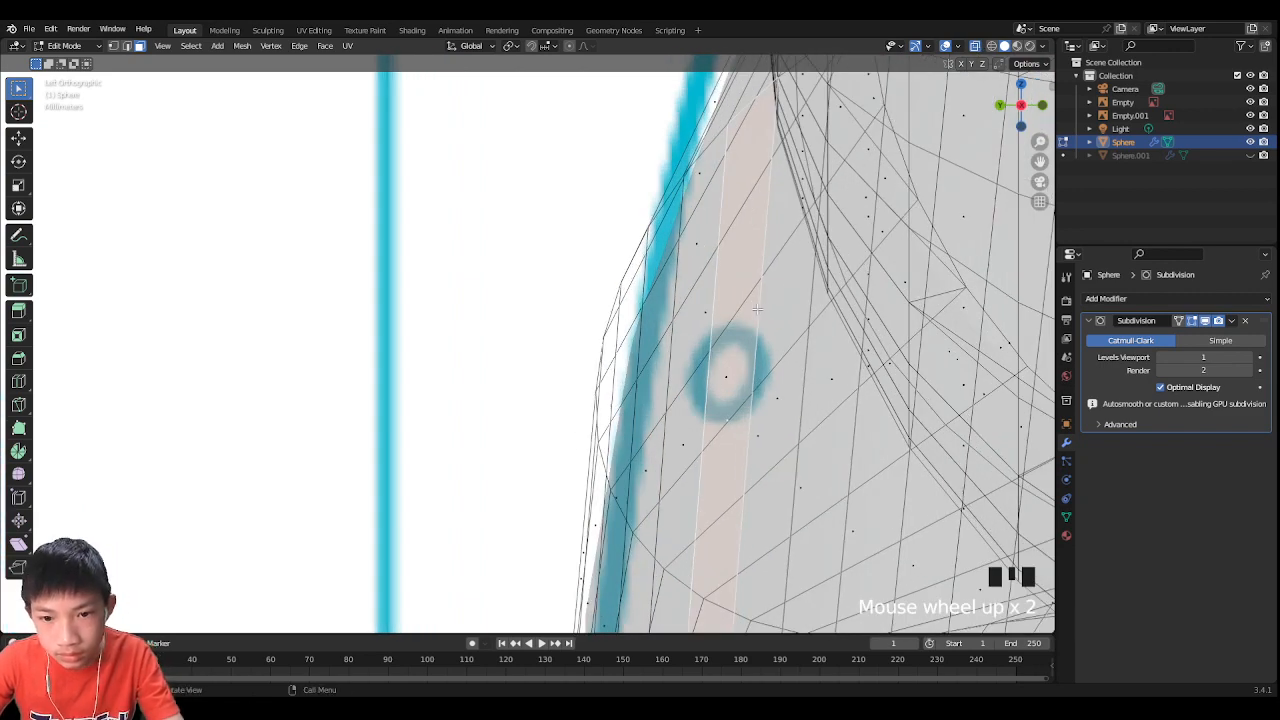
middle_click_drag(757, 310, 652, 335, "shift")
scroll(648, 420, "up", 2)
middle_click_drag(644, 429, 558, 432, "shift")
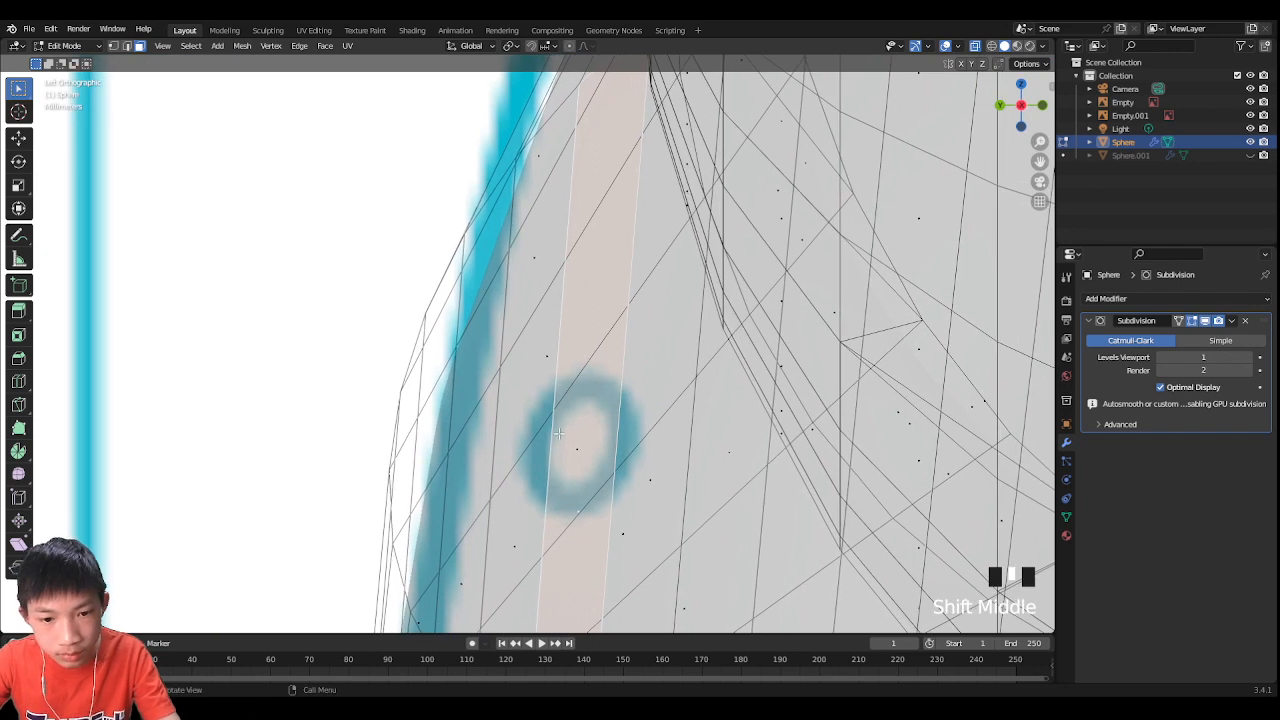
key("k")
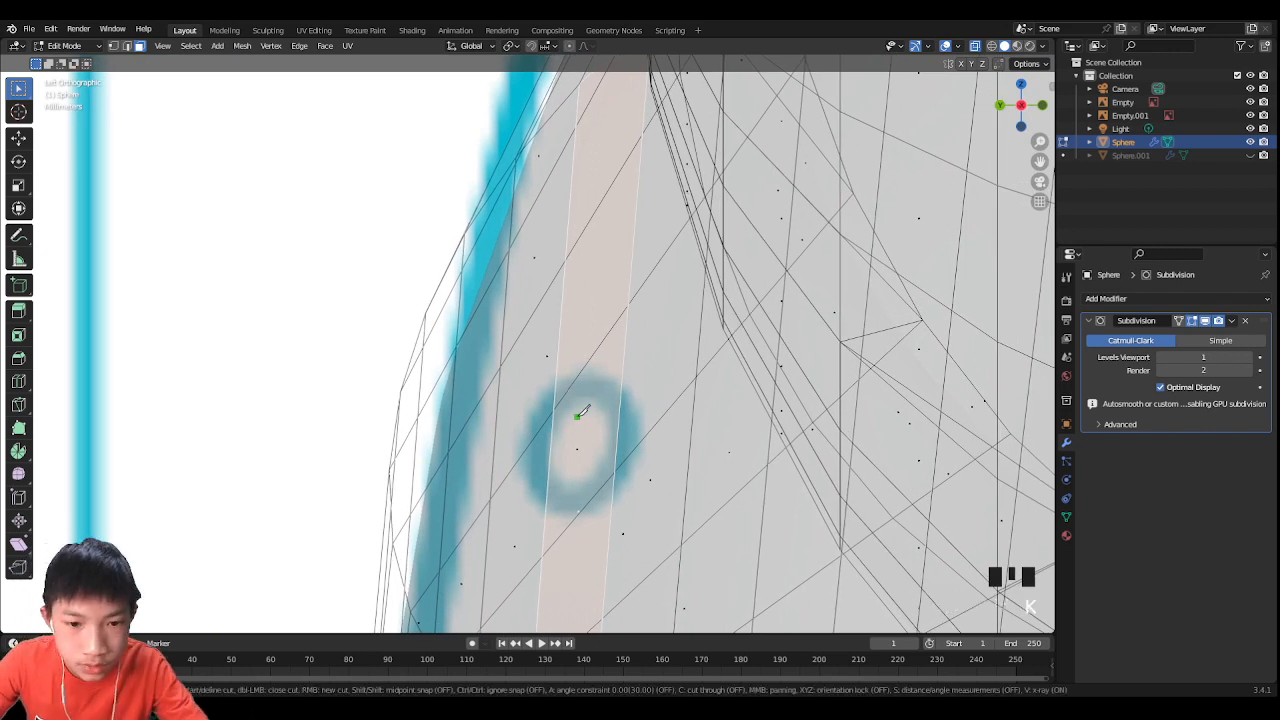
left_click(975, 46)
Step: Examine the stem and head against the reference's small oval, with X-ray on and off and from several angles
scroll(651, 303, "down", 13)
scroll(651, 303, "up", 2)
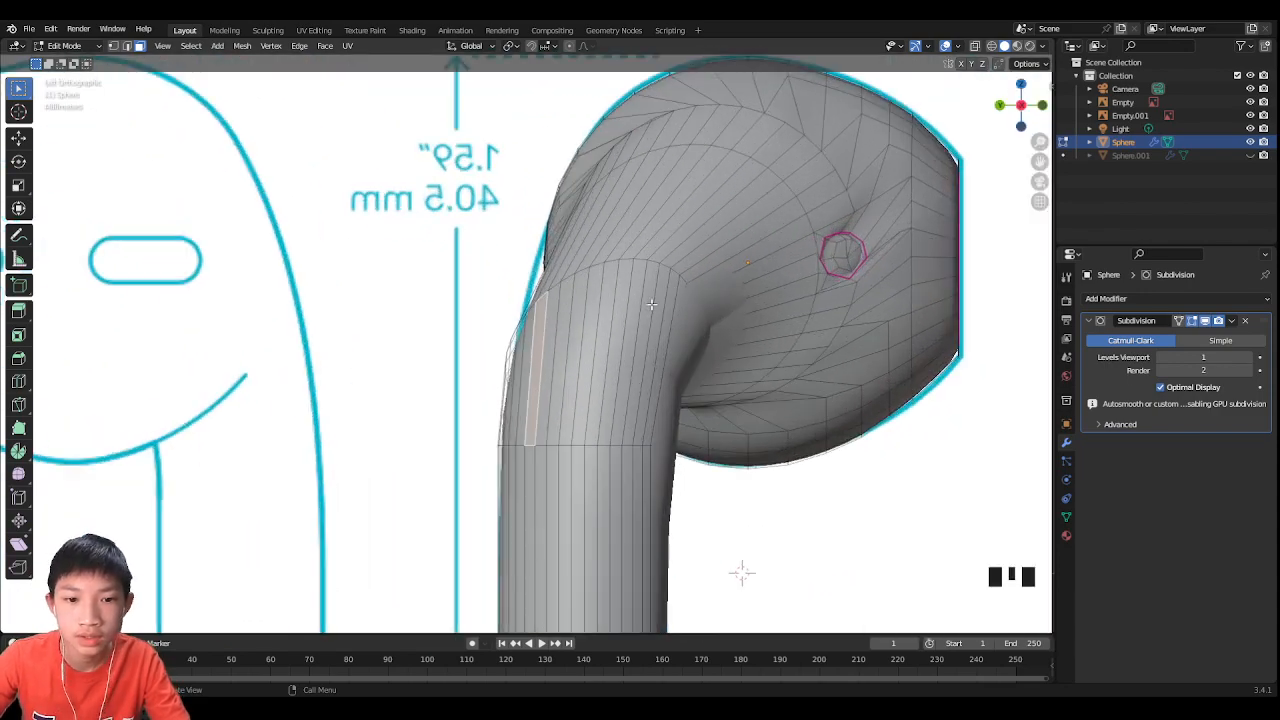
scroll(651, 303, "up", 2)
left_click(974, 46)
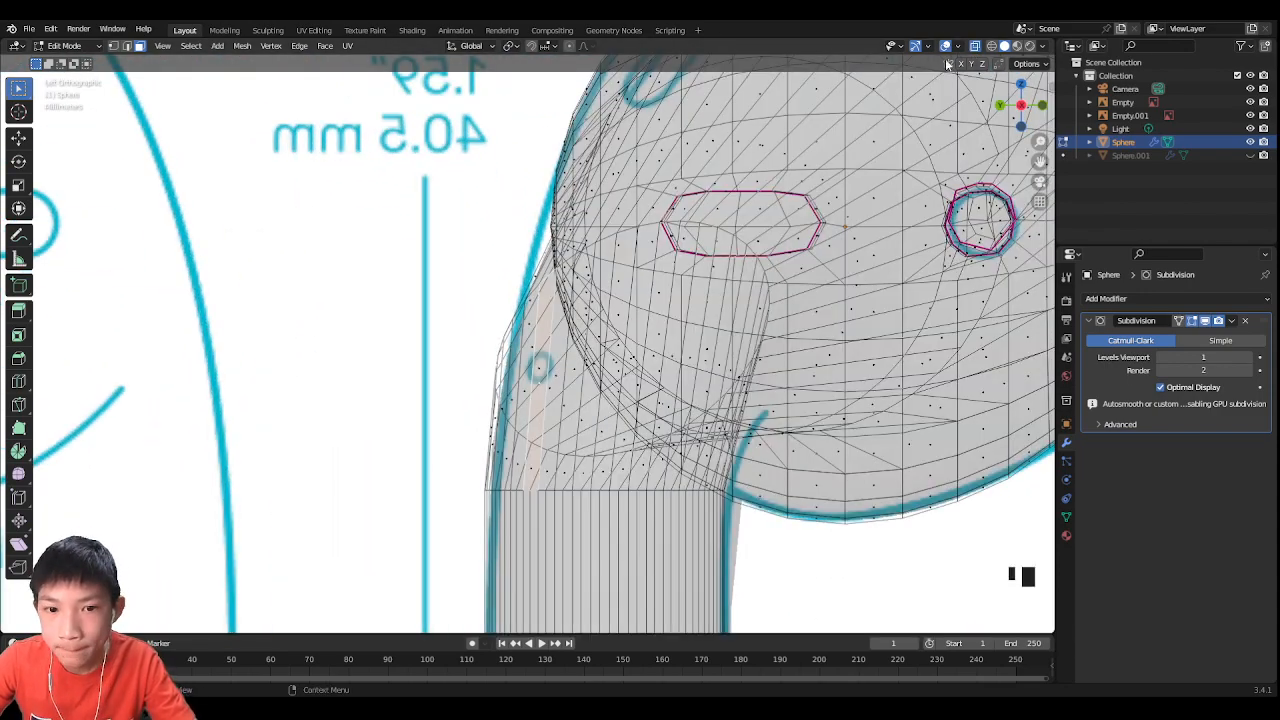
scroll(836, 118, "up", 2)
scroll(836, 118, "down", 2)
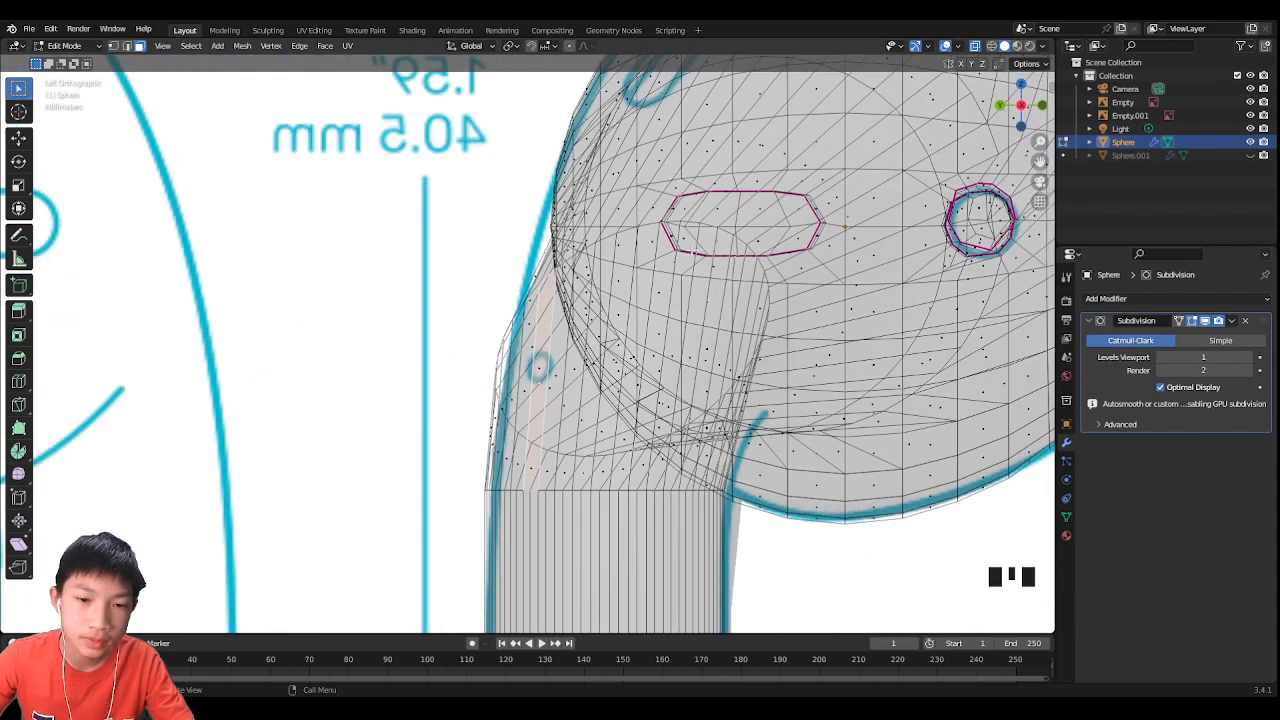
scroll(556, 330, "down", 3)
middle_click_drag(556, 330, 630, 286)
key("Tab")
key("alt+z")
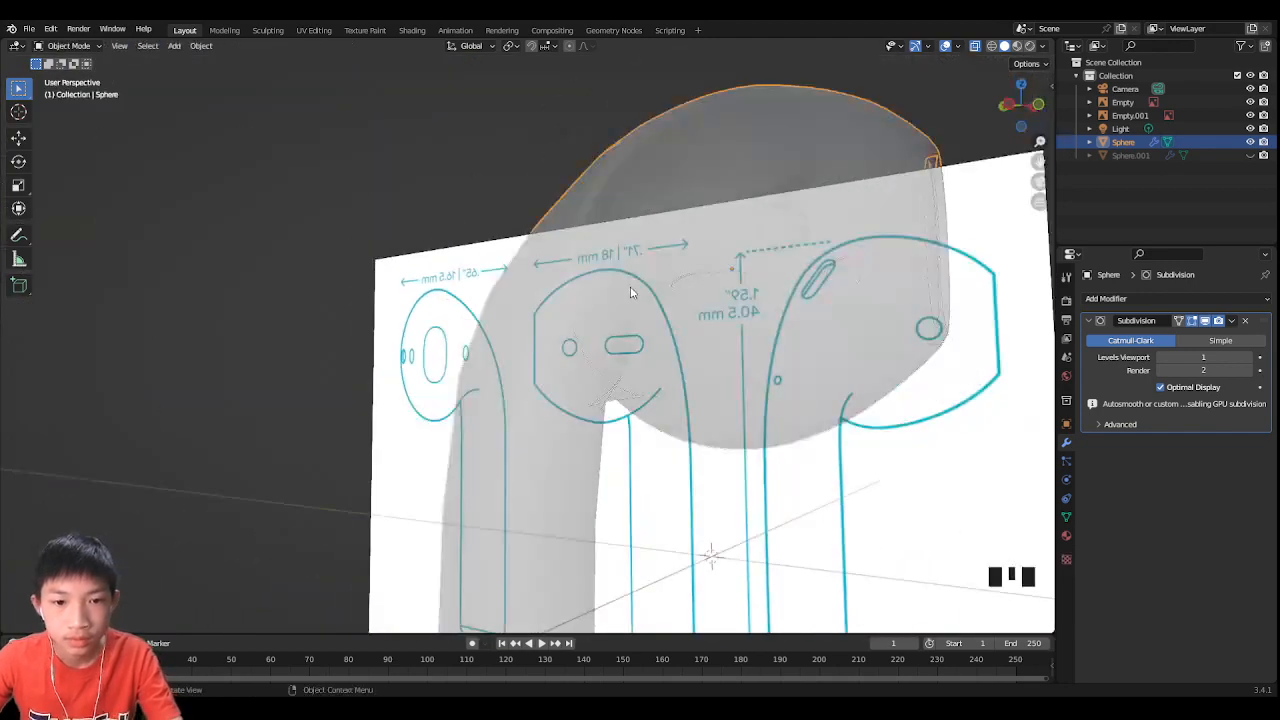
left_click(974, 46)
middle_click_drag(872, 104, 563, 316)
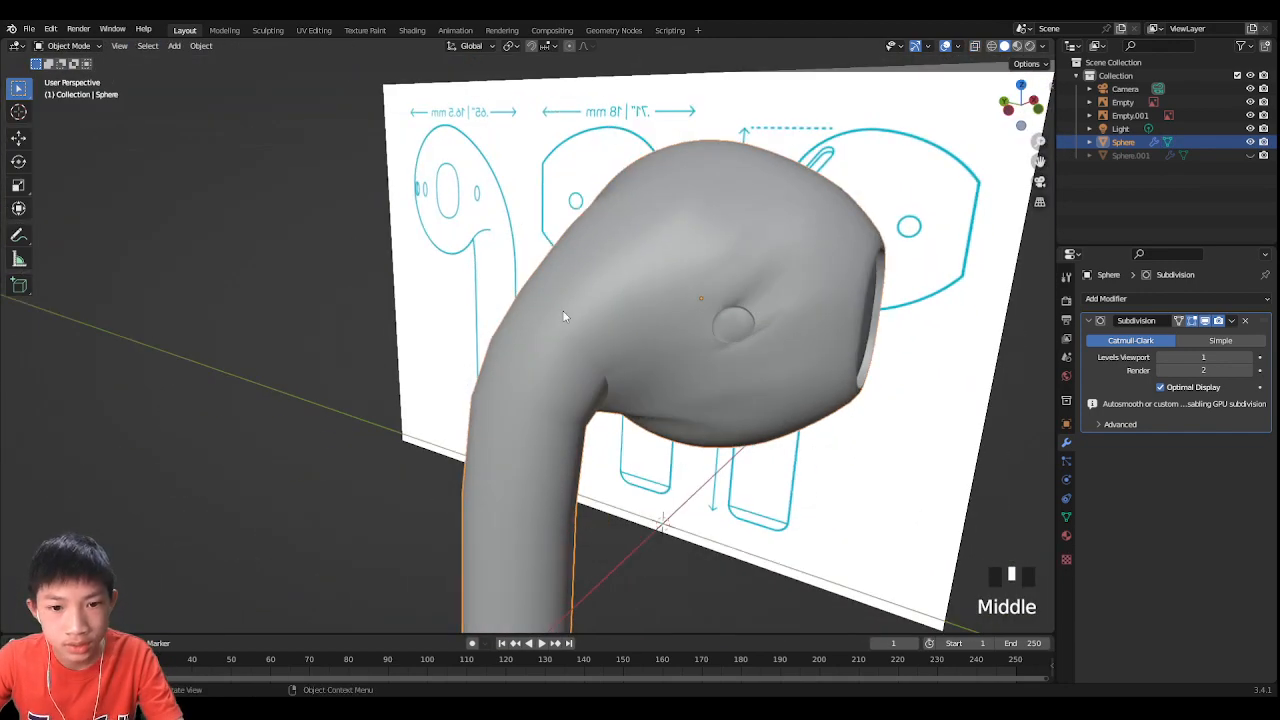
middle_click_drag(459, 376, 491, 262)
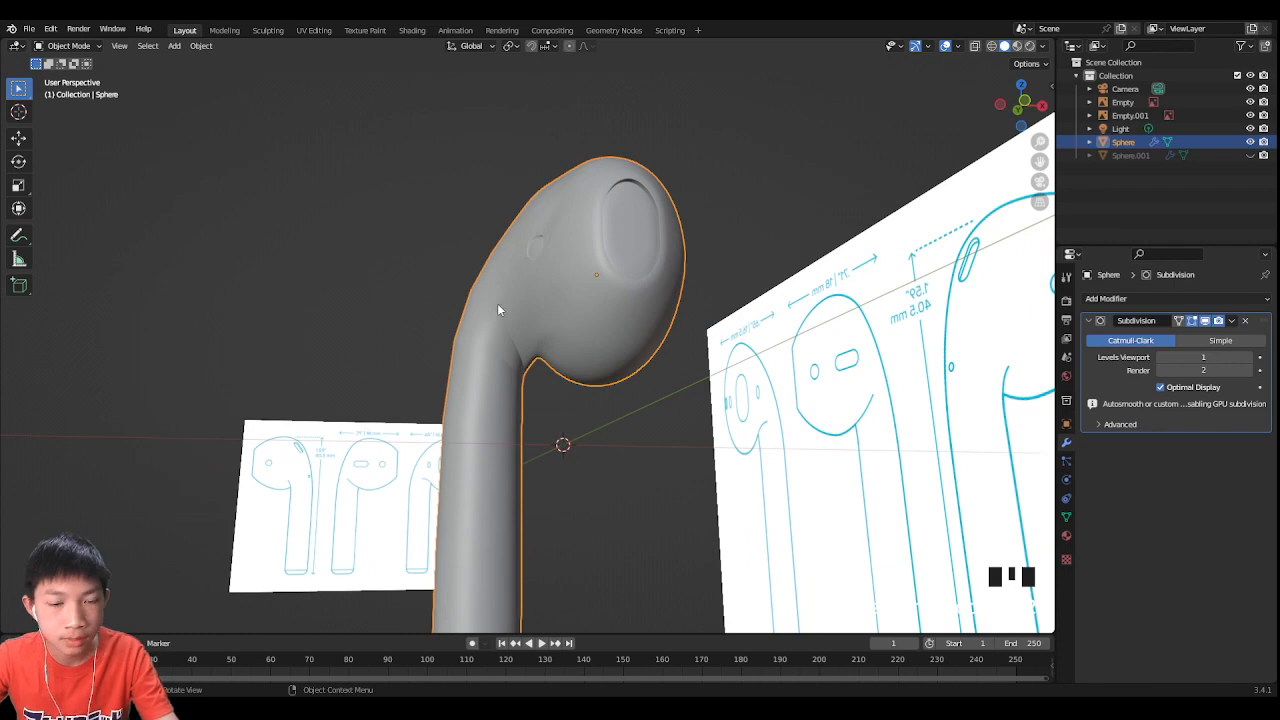
middle_click_drag(660, 312, 758, 330)
left_click(1005, 105)
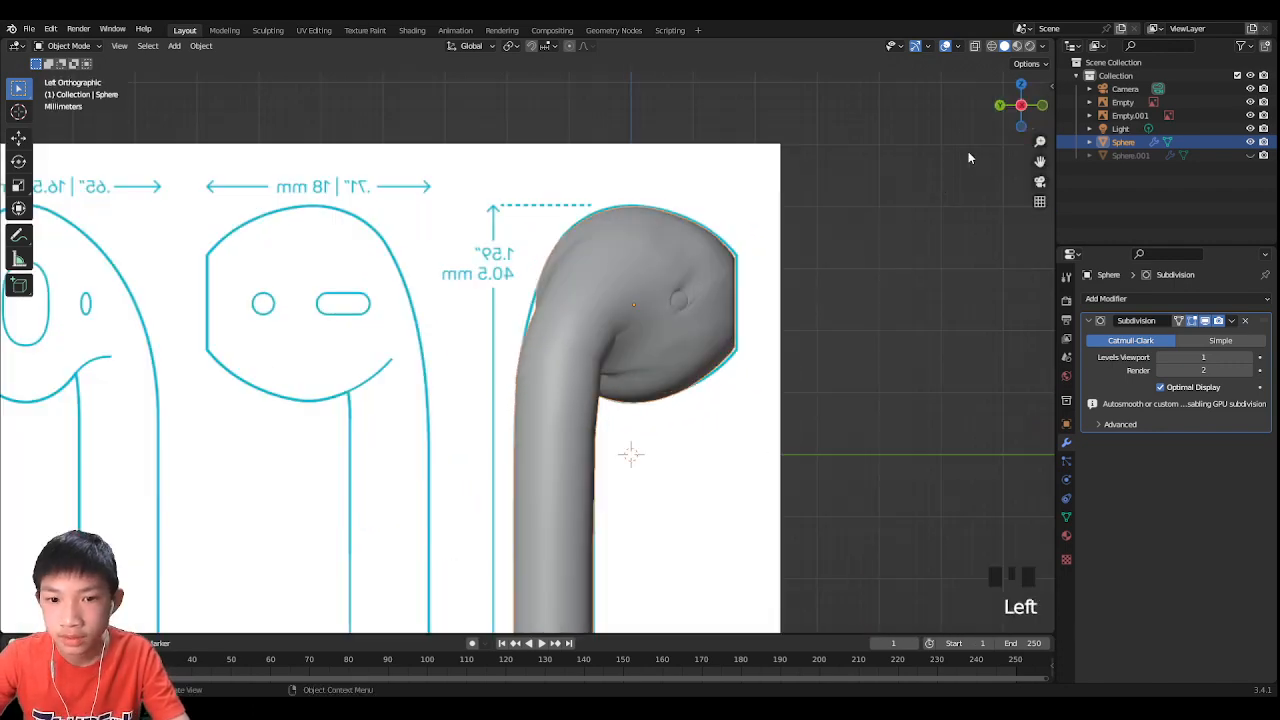
Step: With X-ray on in Edit Mode, knife-cut across the selected stem face at the small reference oval's upper and lower ends
scroll(703, 531, "up", 5)
key("Tab")
scroll(785, 618, "up", 2)
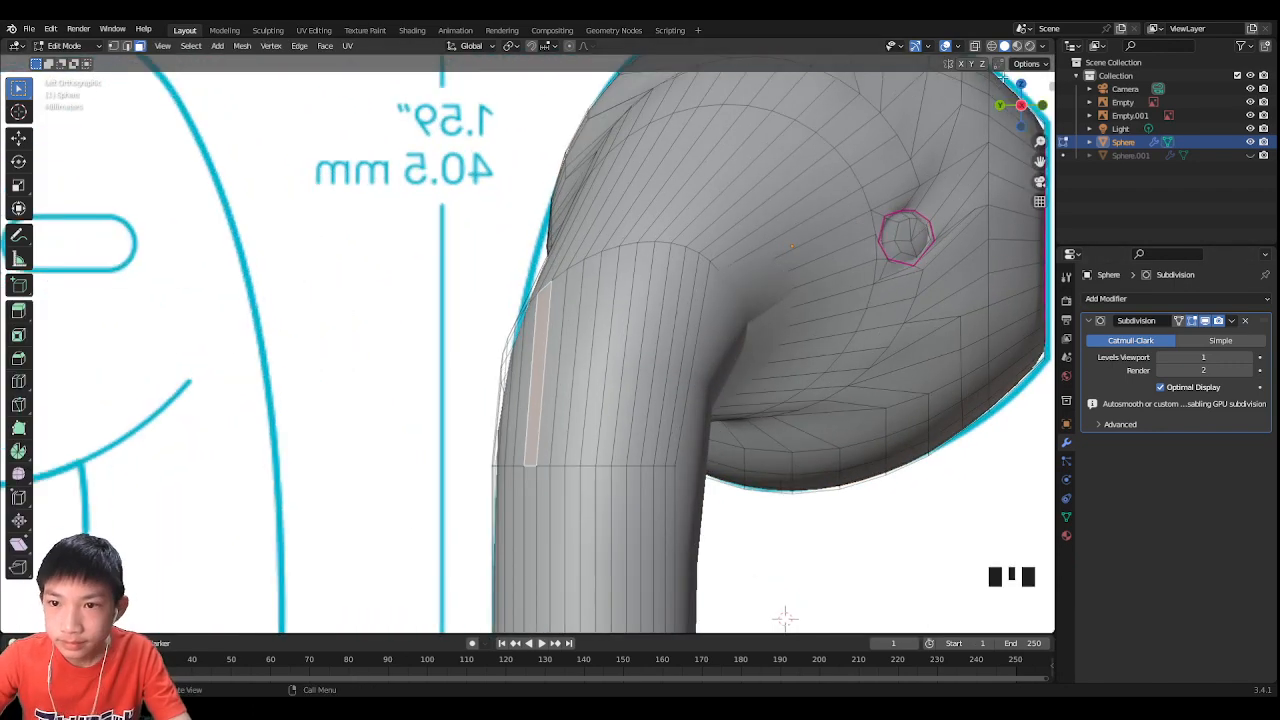
left_click(975, 47)
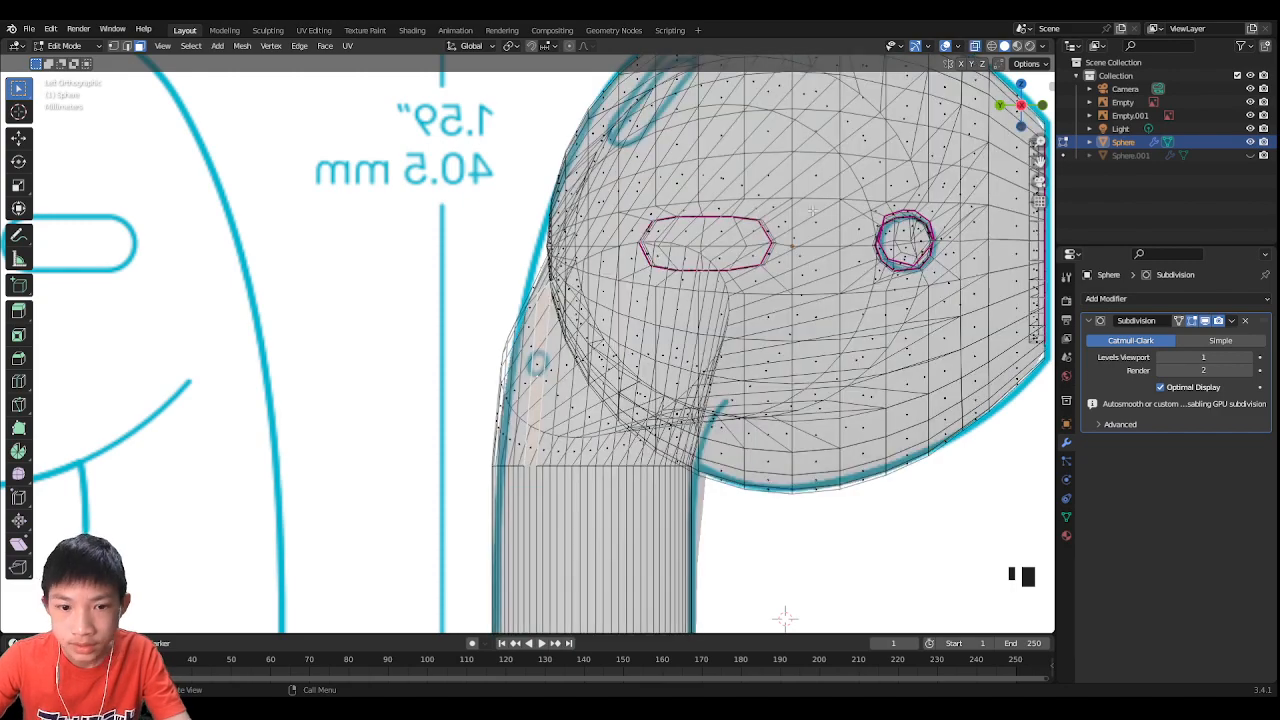
scroll(785, 618, "up", 6)
scroll(662, 353, "up", 2)
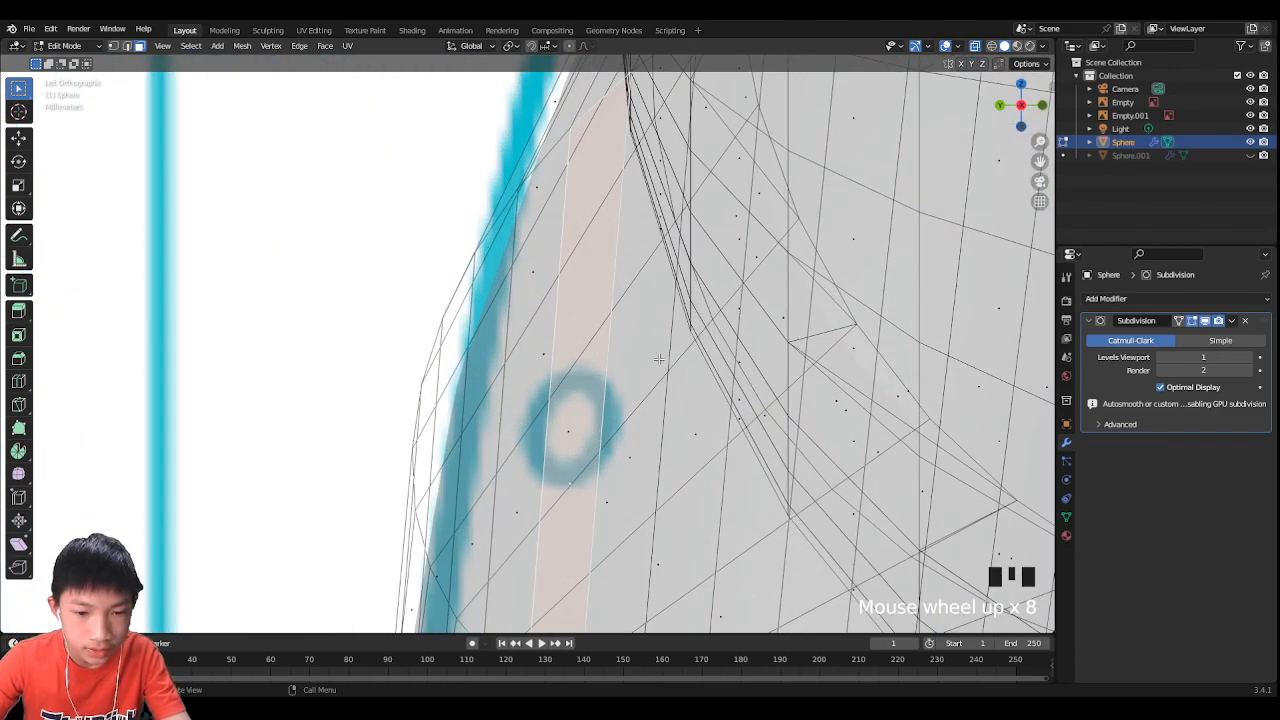
key("k")
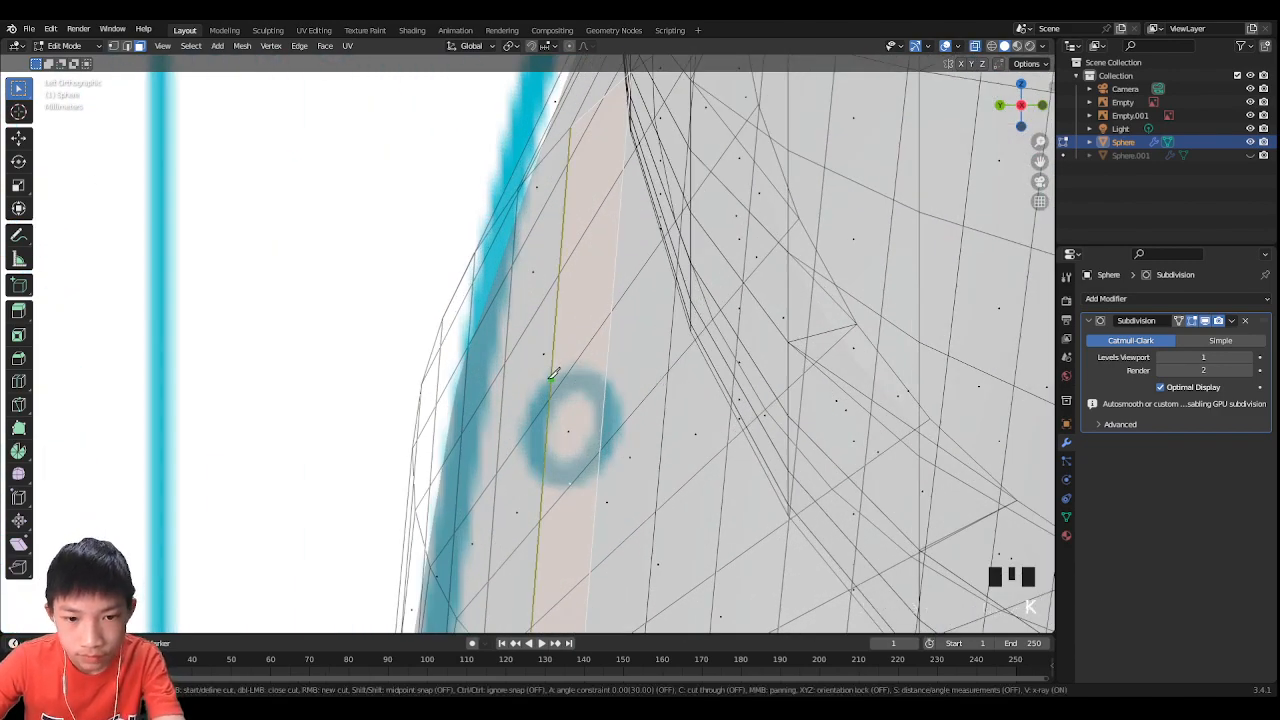
left_click(551, 378)
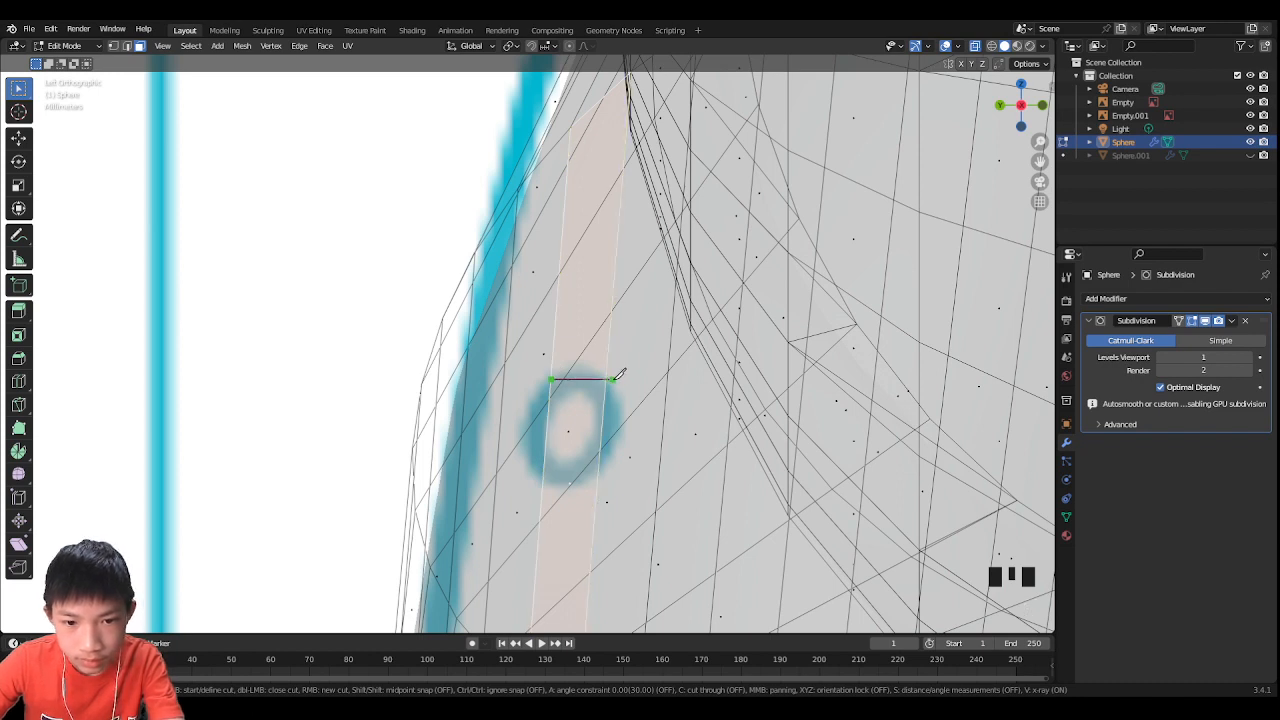
left_click(607, 378)
key("Return")
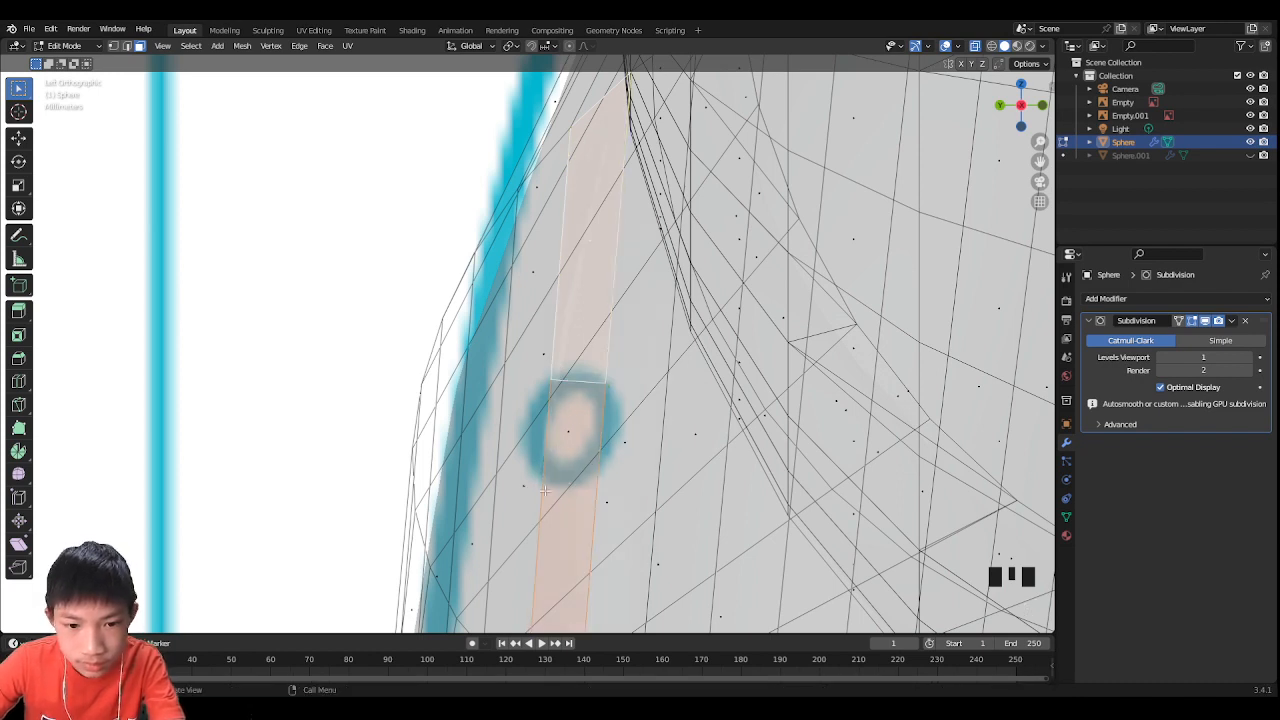
key("k")
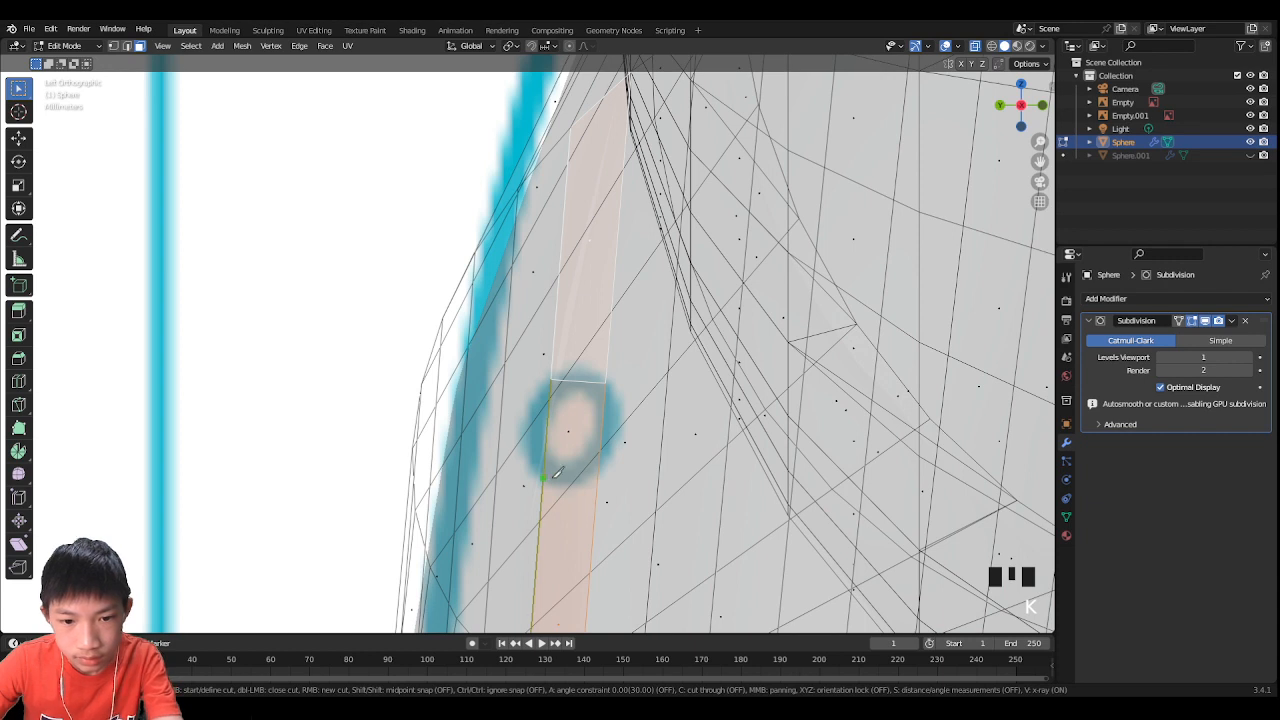
left_click(543, 478)
left_click(604, 476)
key("Return")
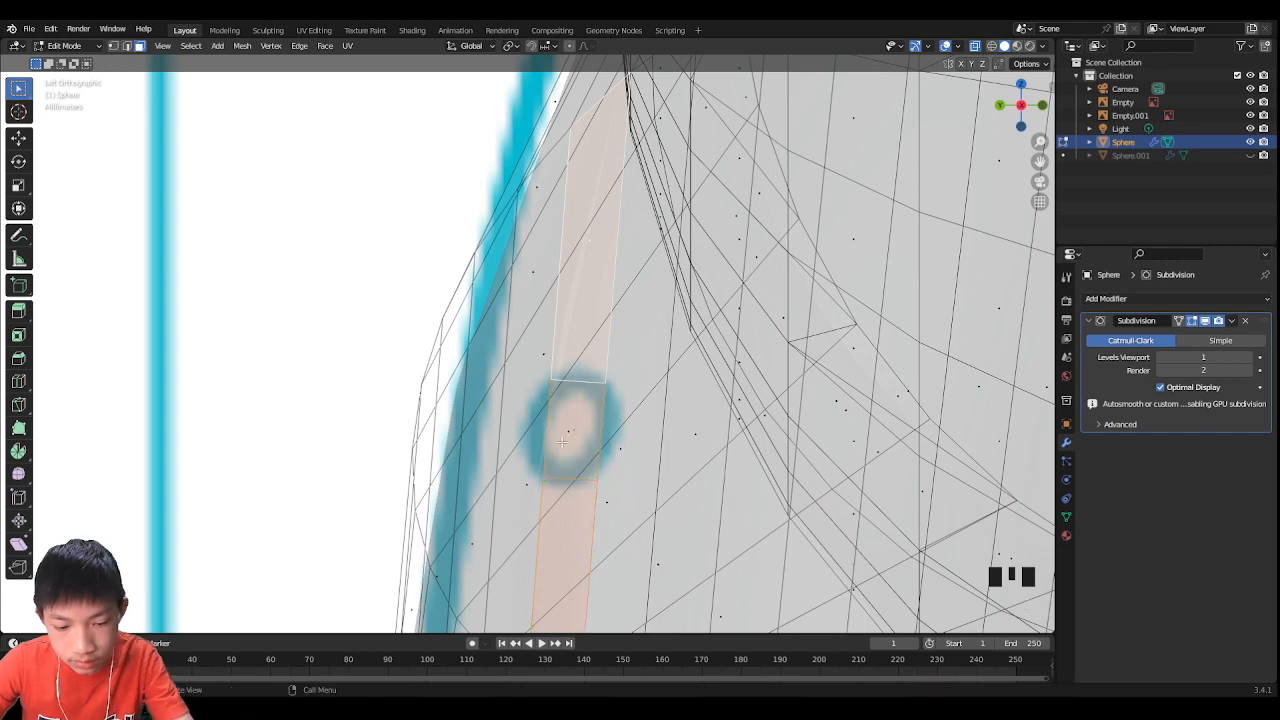
Step: Knife-cut across the middle of the small oval and move the cut's two end vertices outward onto the reference outline
key("k")
left_click(547, 425)
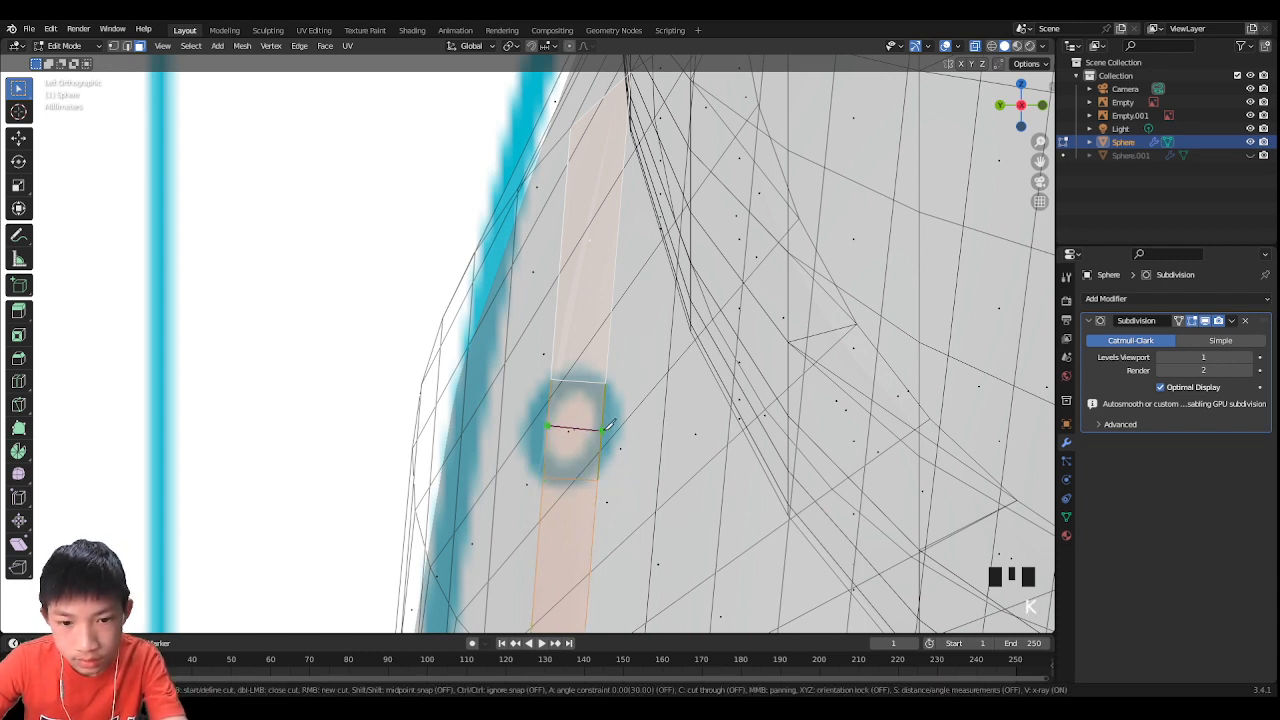
left_click(604, 428)
key("Return")
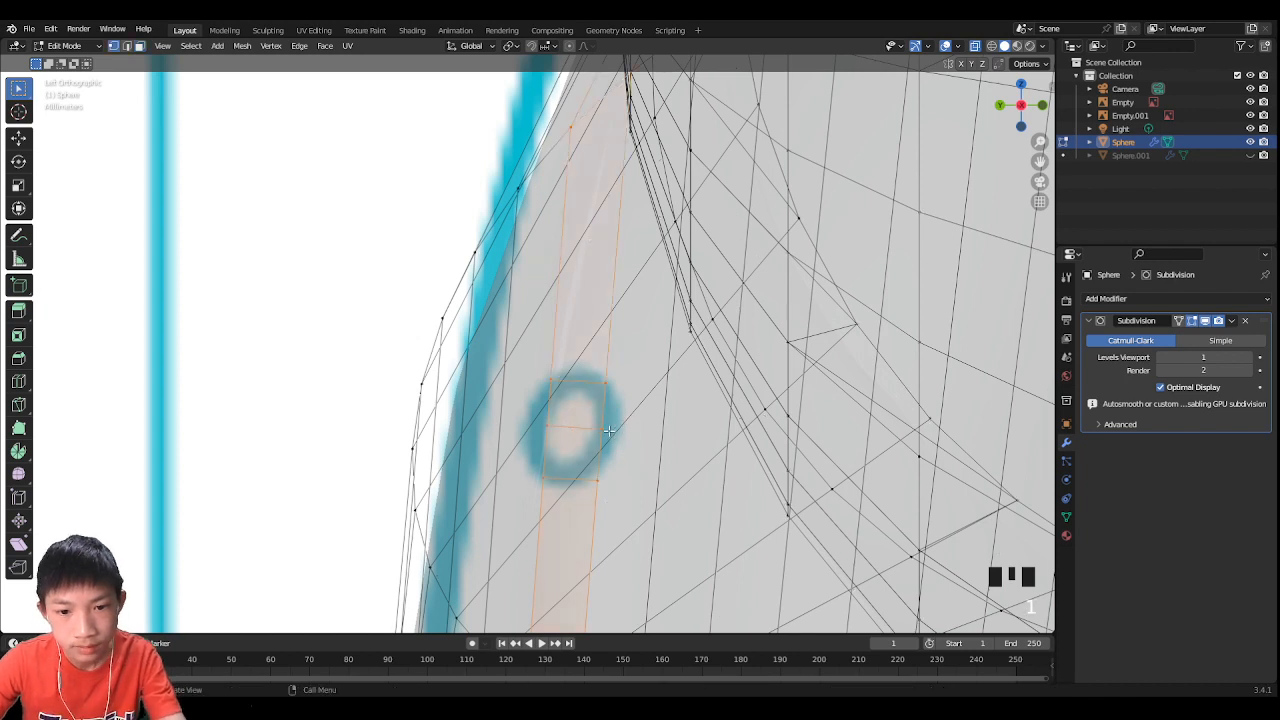
key("g")
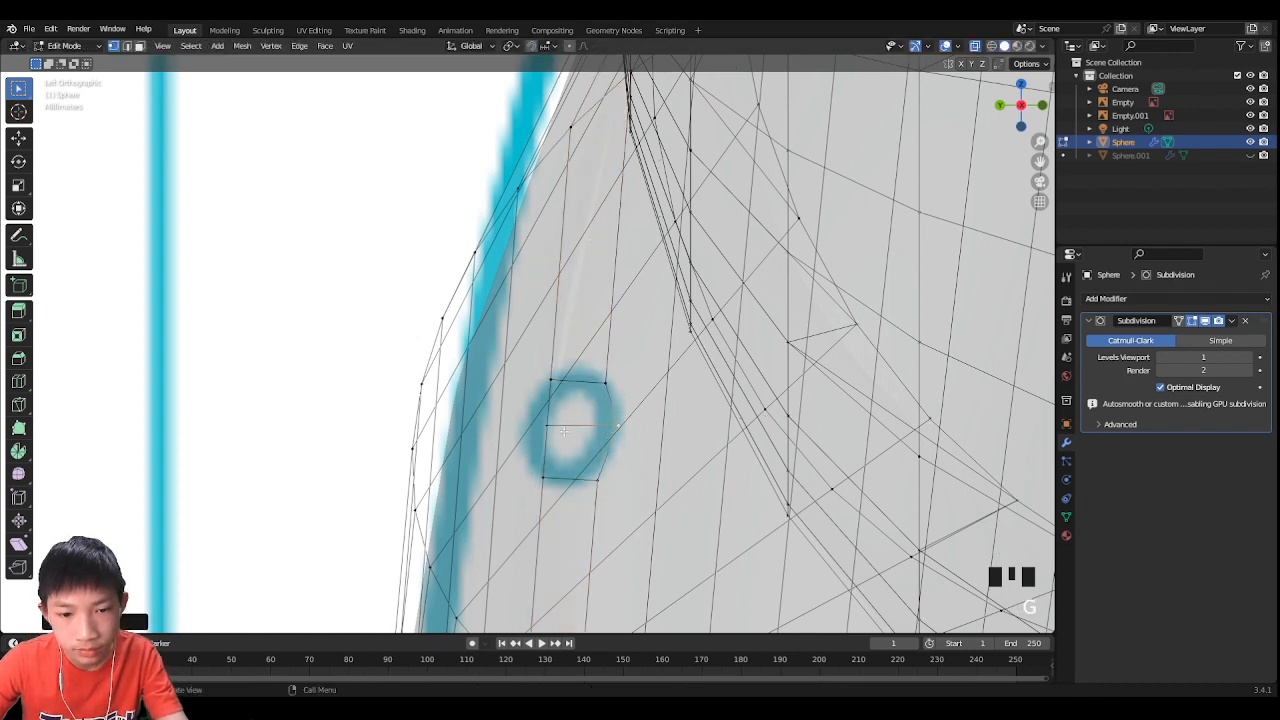
left_click(534, 421)
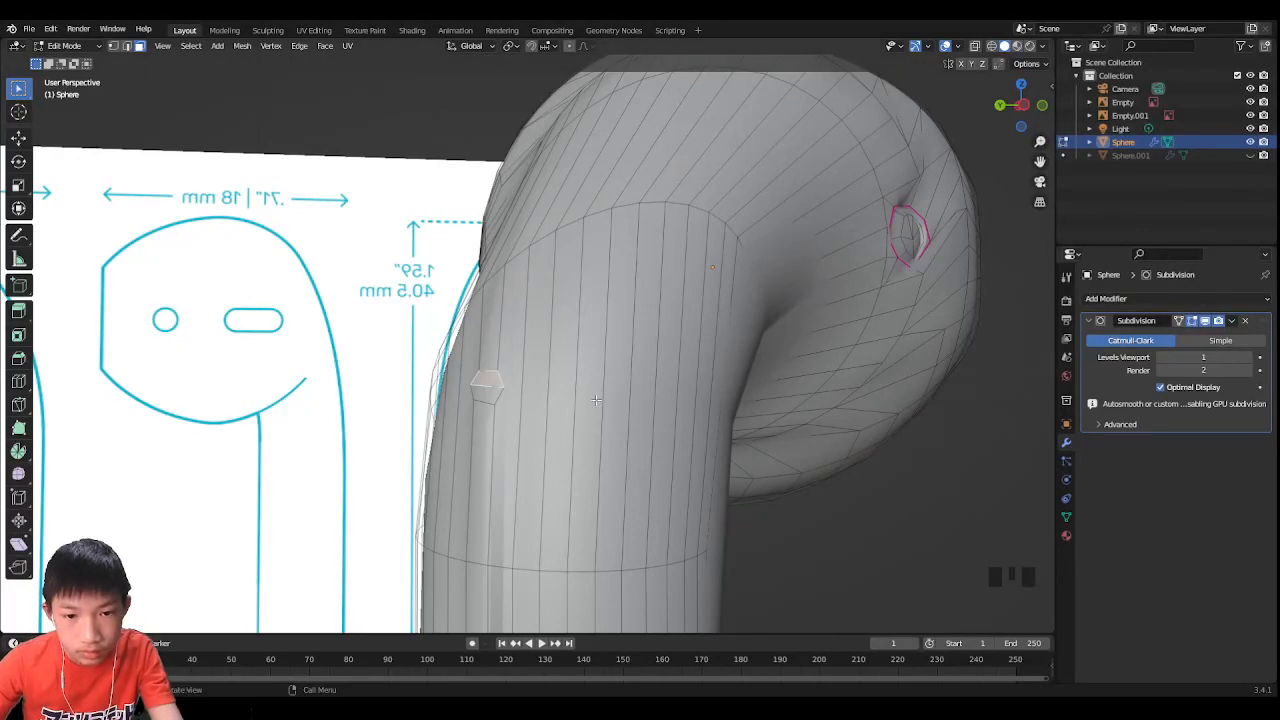
Step: Knife-cut from both side corners of the small hexagonal outline to the neighbouring vertical stem edges
scroll(480, 440, "up", 3)
middle_click_drag(479, 443, 569, 443, "shift")
key("k")
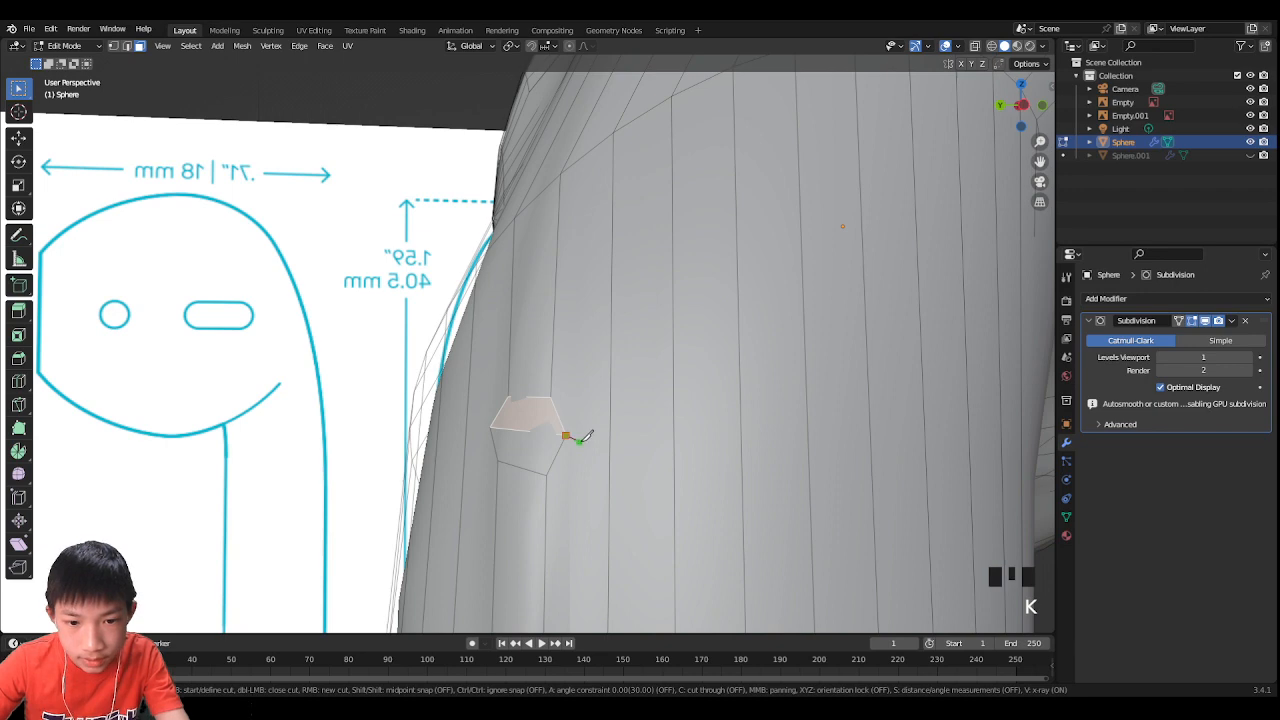
middle_click_drag(609, 434, 703, 425)
key("k")
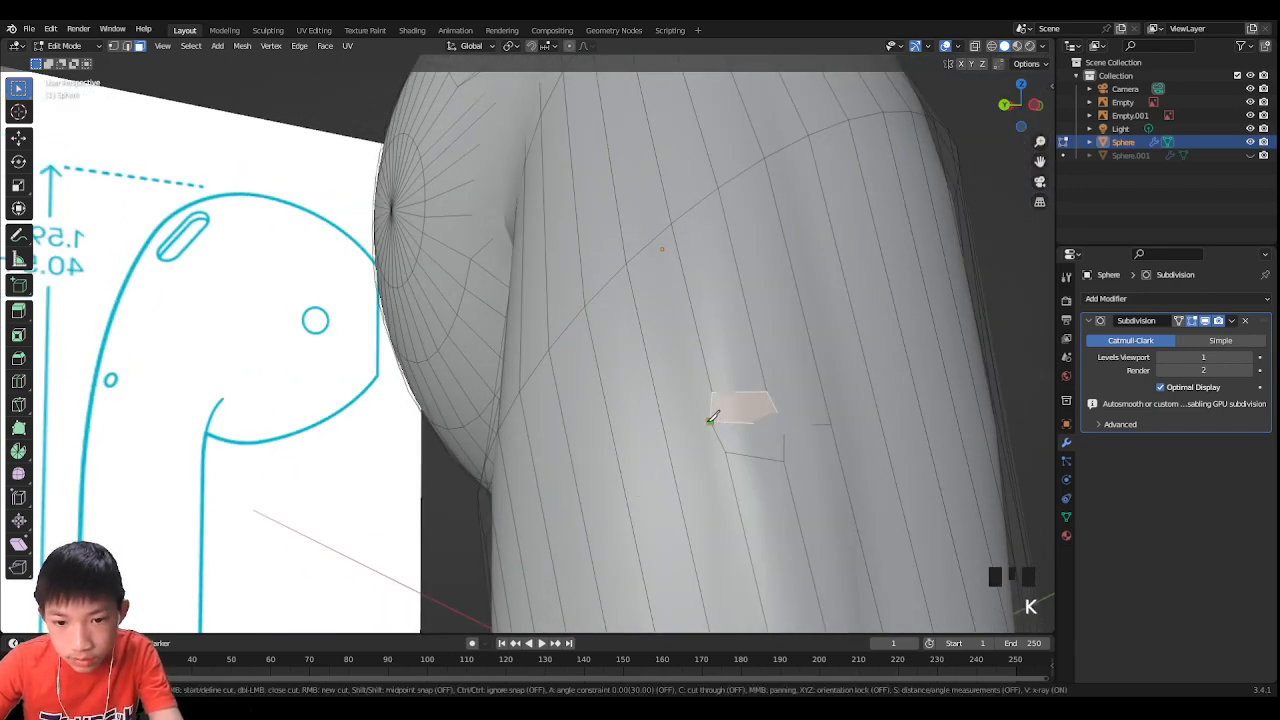
left_click(664, 424)
key("Return")
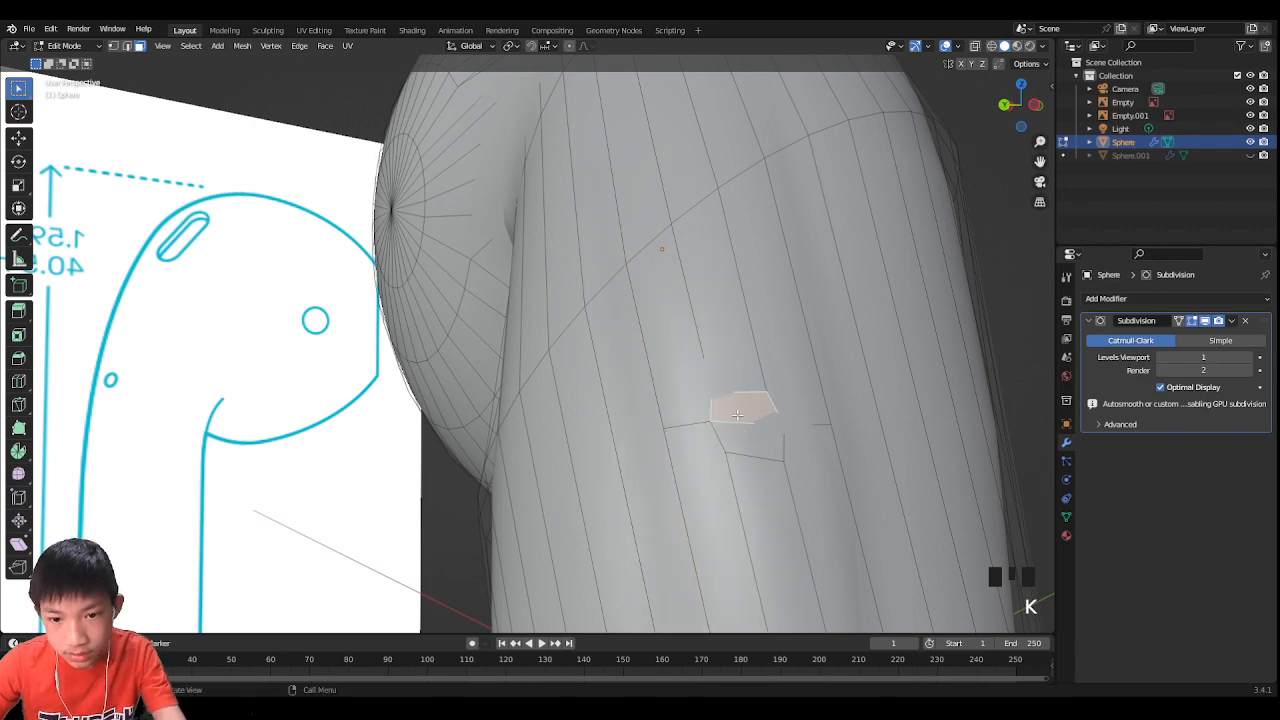
Step: Examine the smoothed stem around the new cuts in Object Mode from several angles
key("Tab")
middle_click_drag(782, 414, 817, 400)
scroll(854, 397, "down", 3)
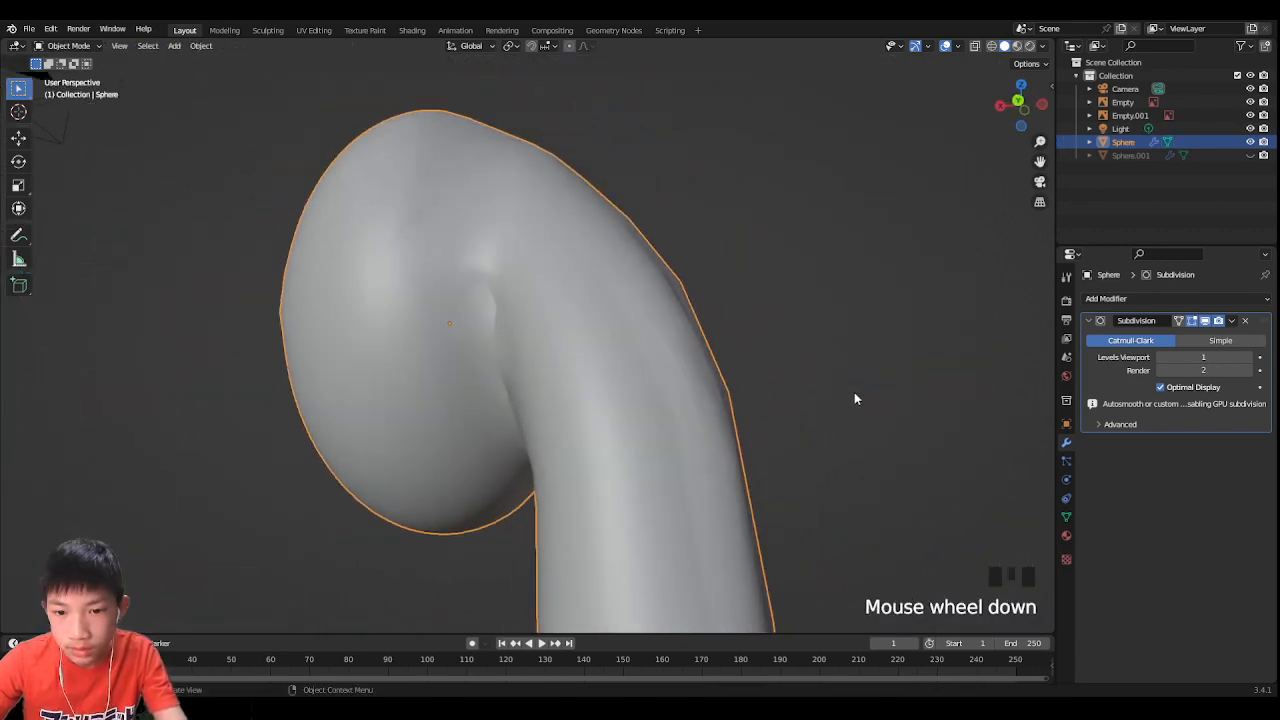
middle_click_drag(734, 403, 710, 460)
scroll(646, 454, "up", 5)
key("Tab")
middle_click_drag(648, 410, 518, 387)
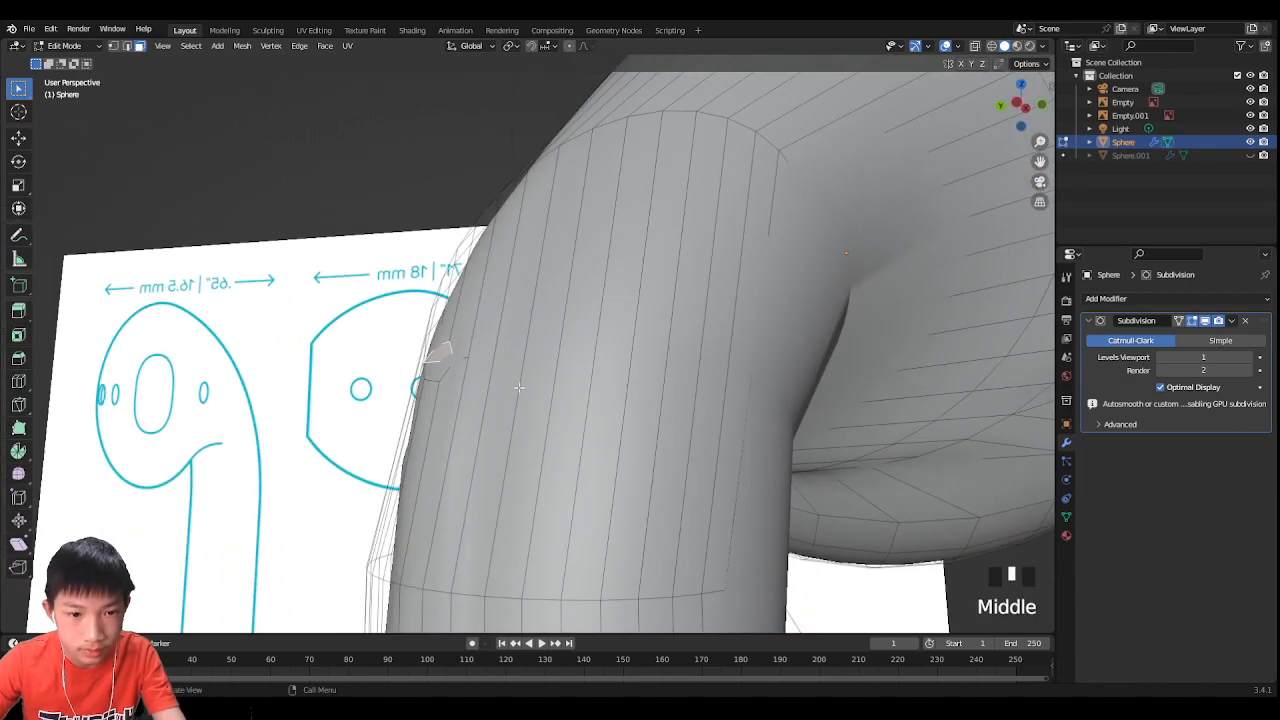
Step: Extrude the small hexagon's faces into the stem, then extrude them again and scale the new faces to about 0.64
key("3")
left_click(445, 372, "shift")
middle_click_drag(445, 372, 488, 401)
key("e")
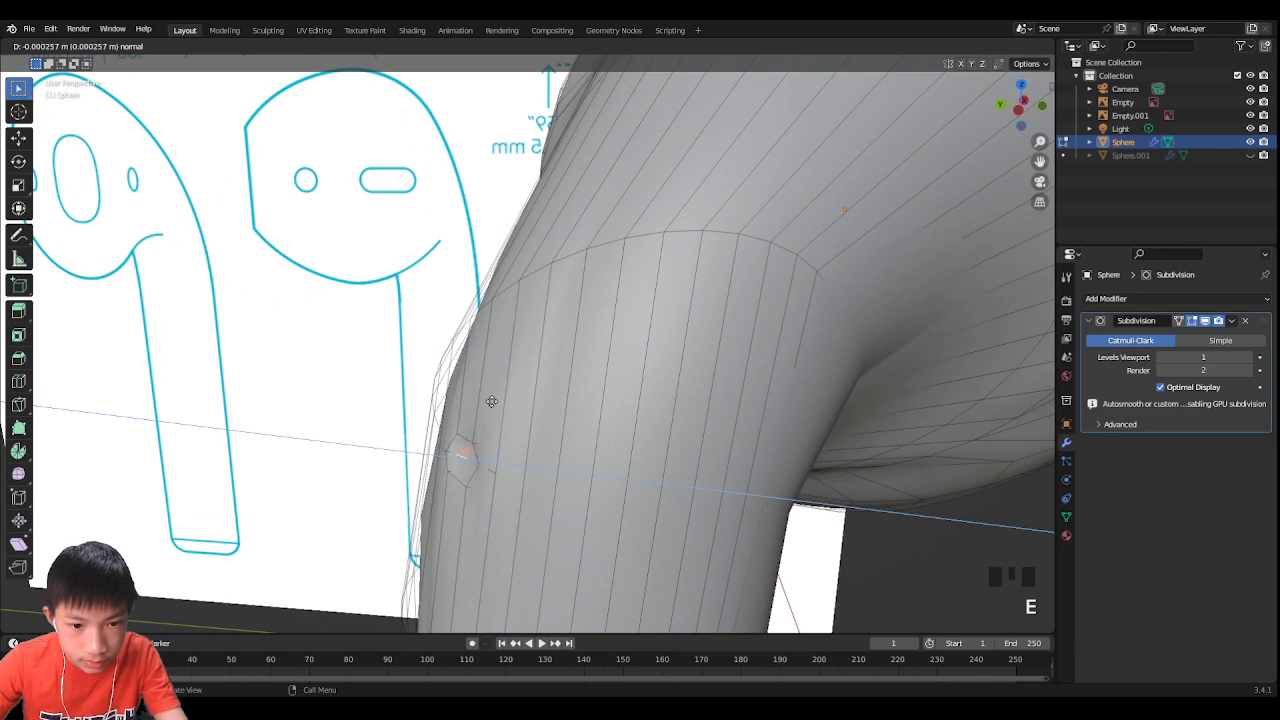
key("e")
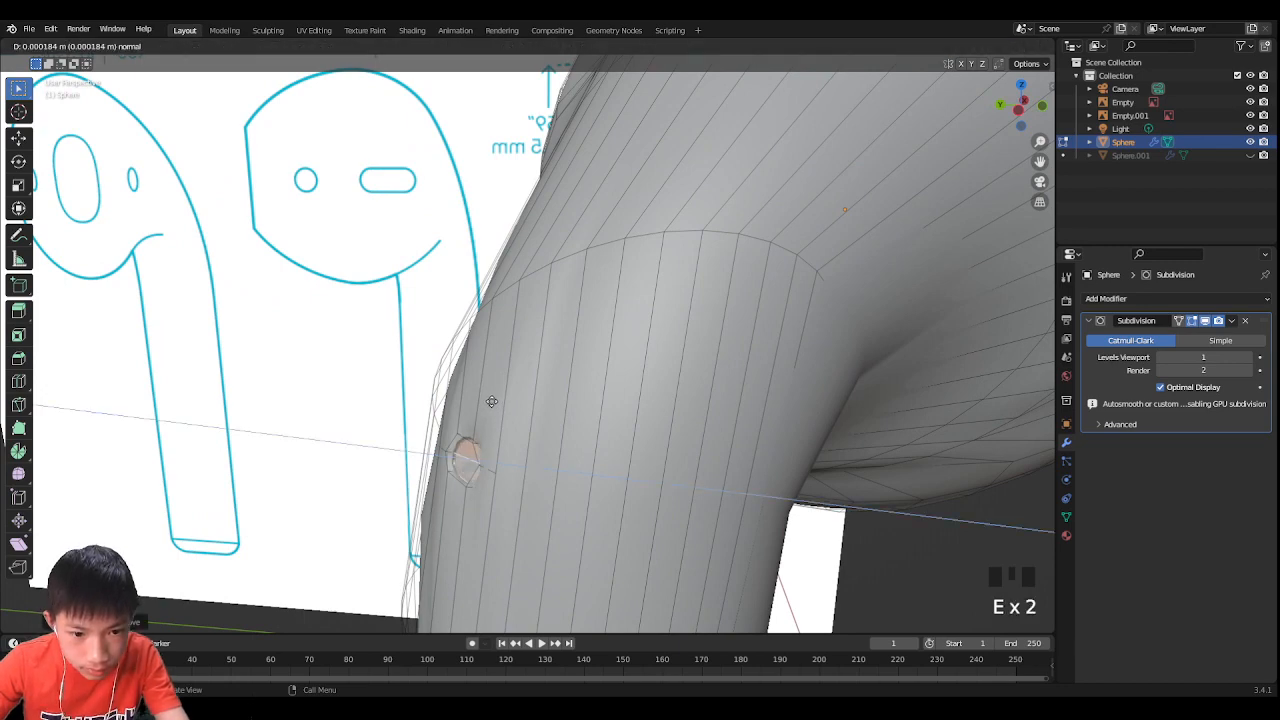
key("s")
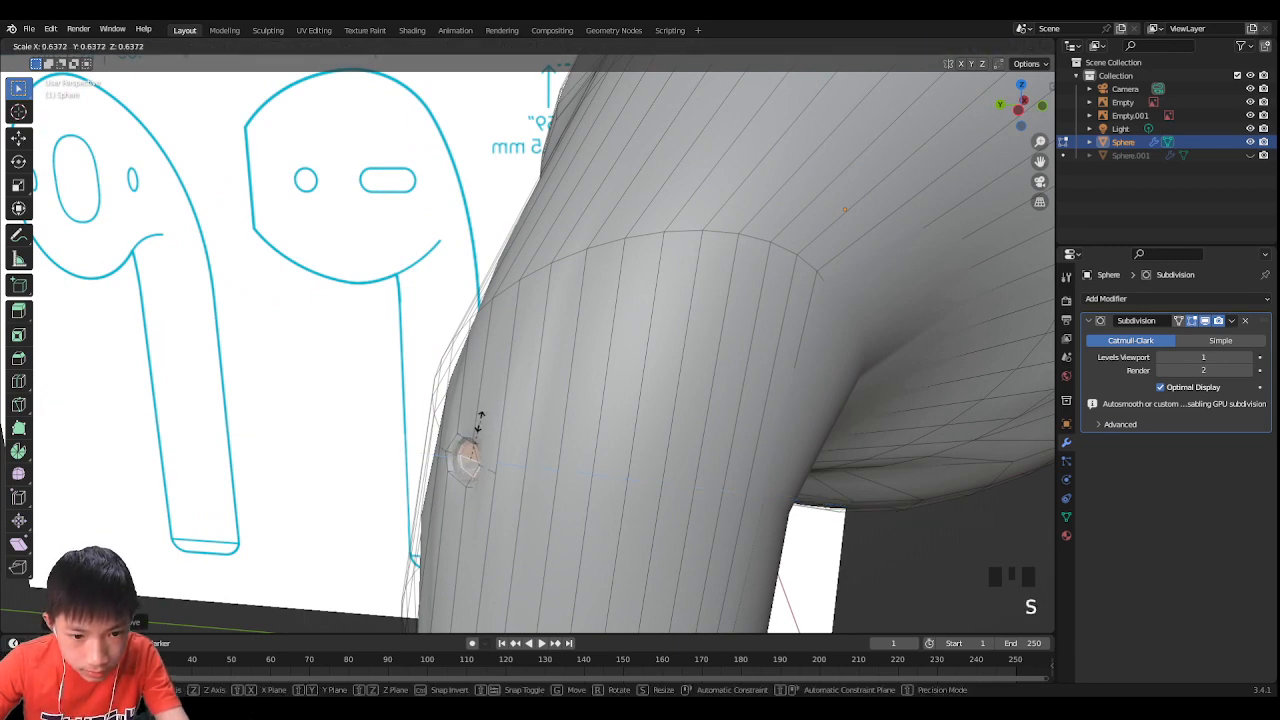
left_click(478, 420)
Step: Crease the outer edge loop around the stem recess's rim and check the smoothed result in Object Mode
middle_click_drag(478, 420, 550, 405)
key("2")
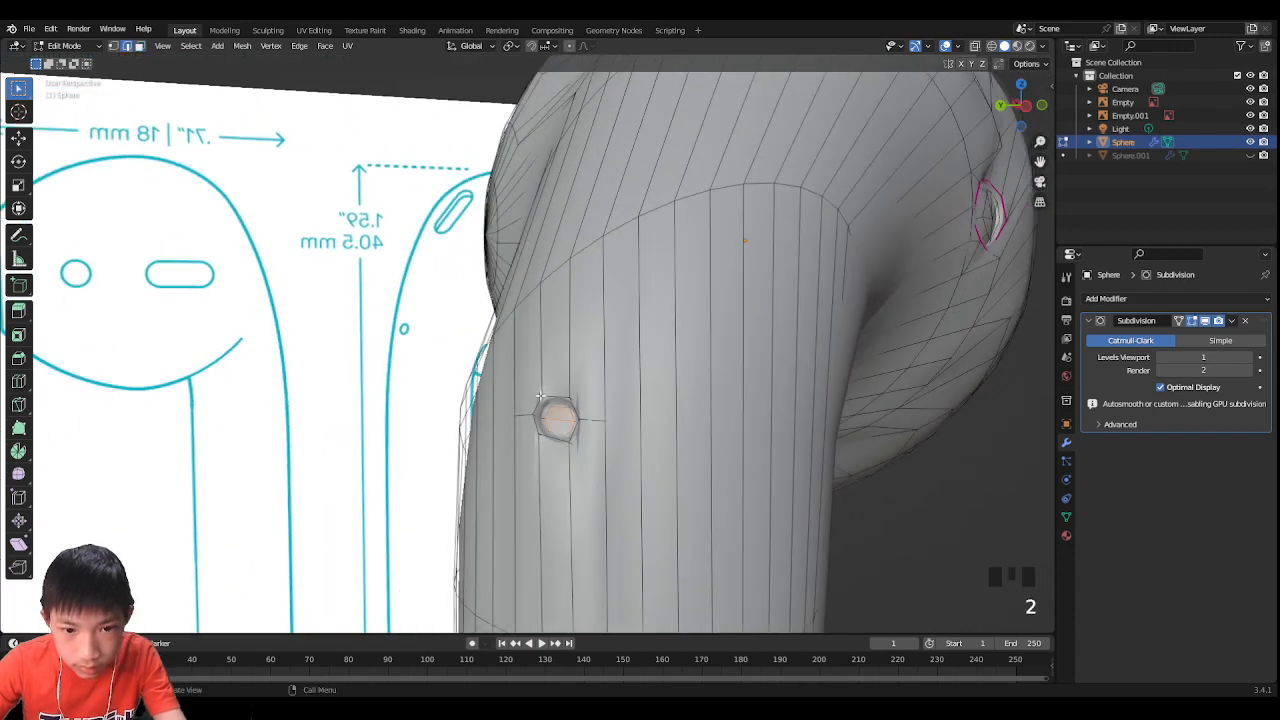
left_click(547, 397, "alt")
key("shift+e")
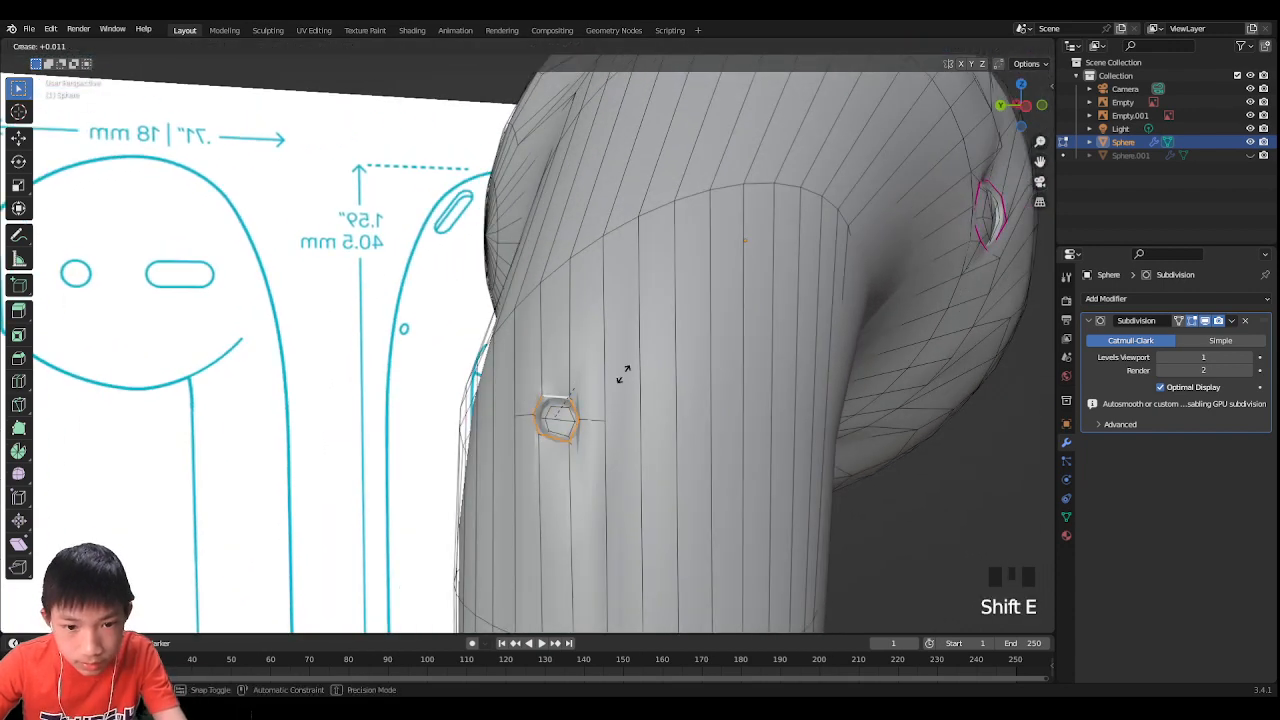
left_click(682, 349)
key("Tab")
middle_click_drag(684, 349, 748, 356)
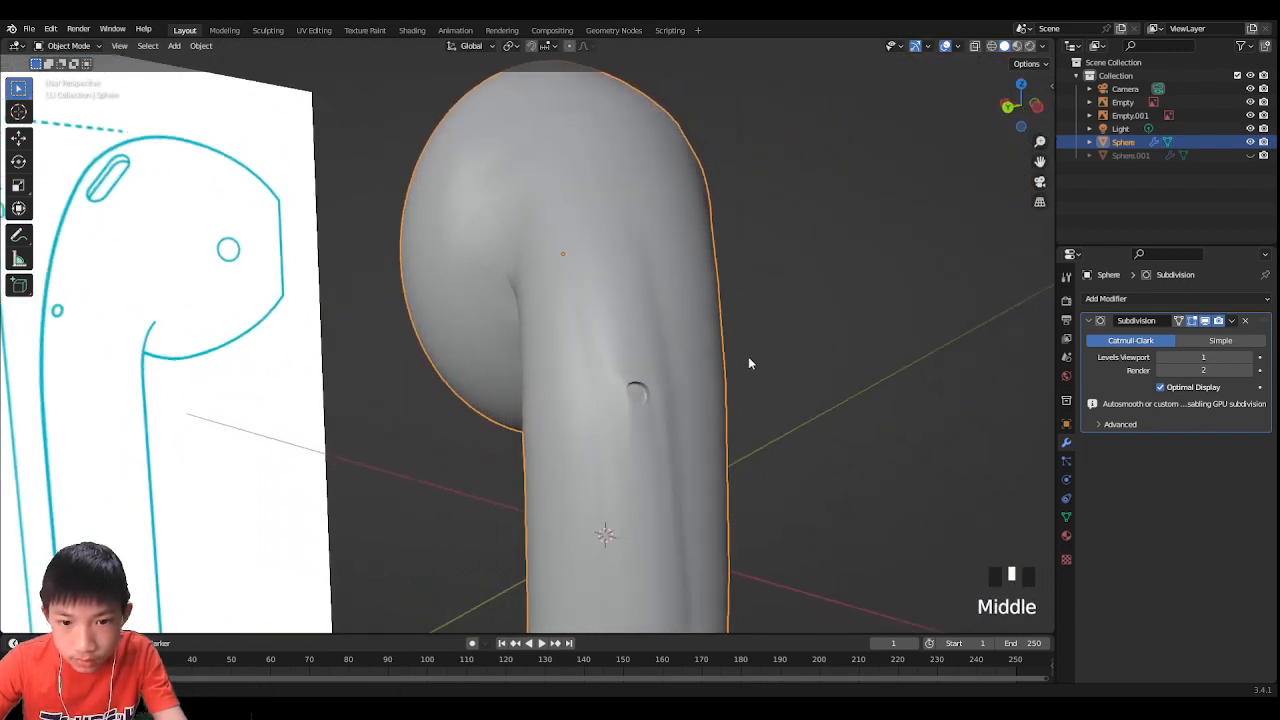
Step: In Edit Mode, reposition the stem recess's inner floor faces so they sit centred within the creased rim
key("Tab")
scroll(697, 420, "up", 2)
middle_click_drag(697, 420, 768, 408)
key("3")
left_click(695, 451)
key("g")
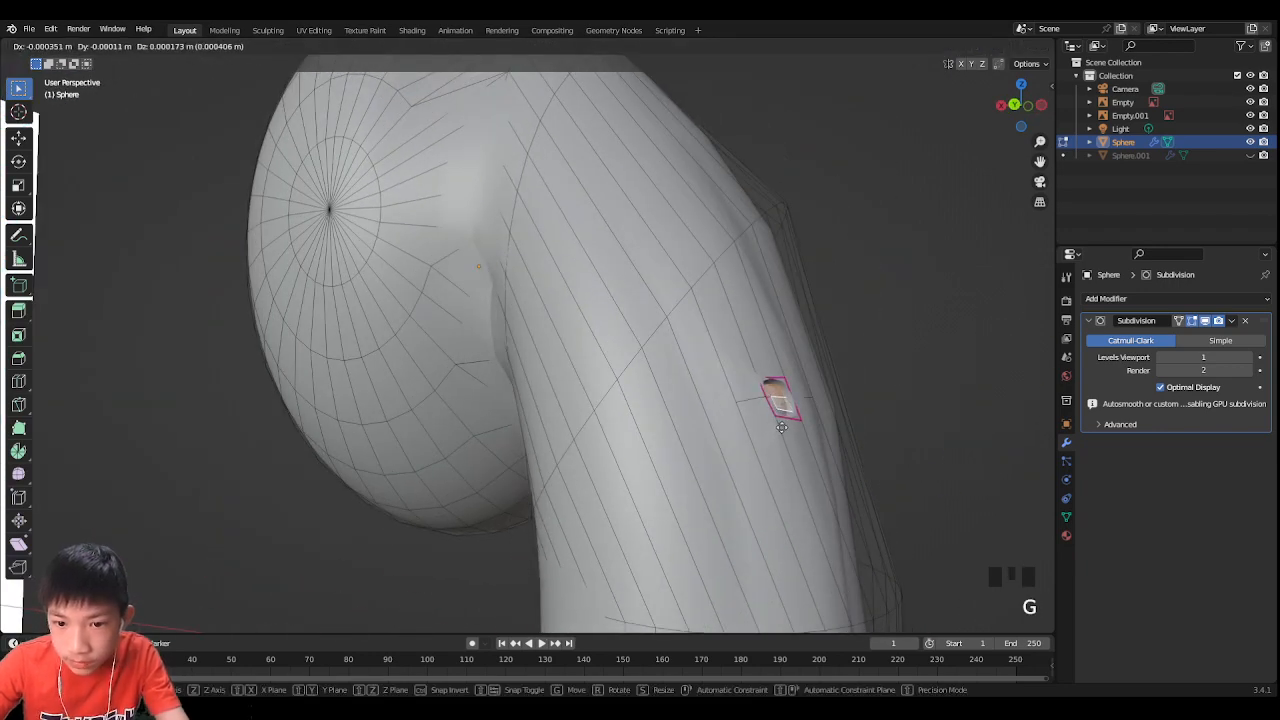
left_click(779, 429)
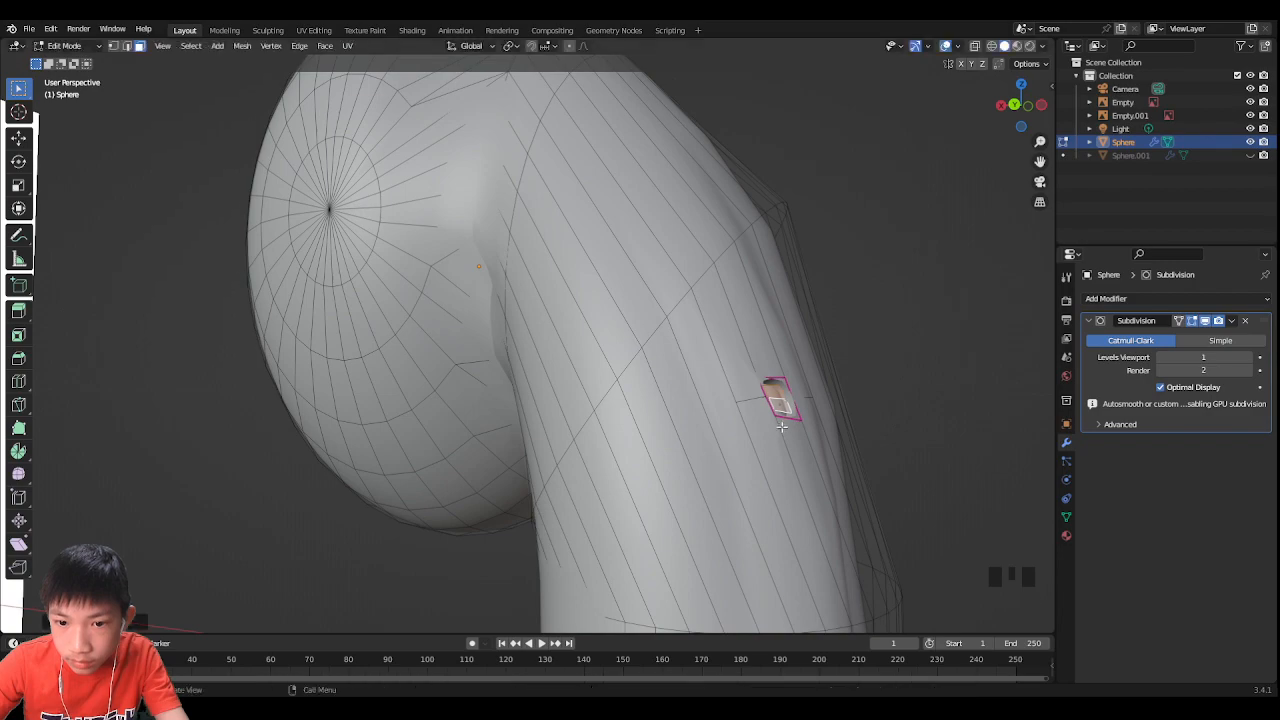
middle_click_drag(779, 429, 691, 428)
key("g")
left_click(829, 396)
key("g")
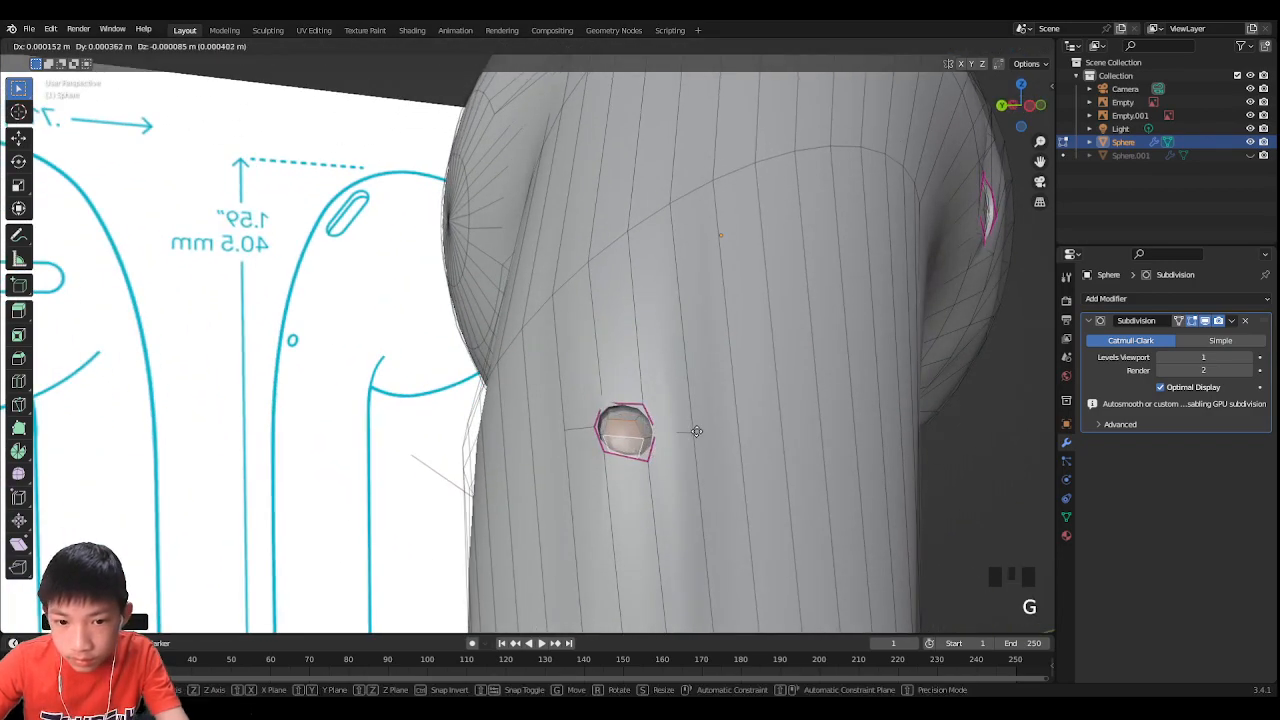
left_click(706, 418)
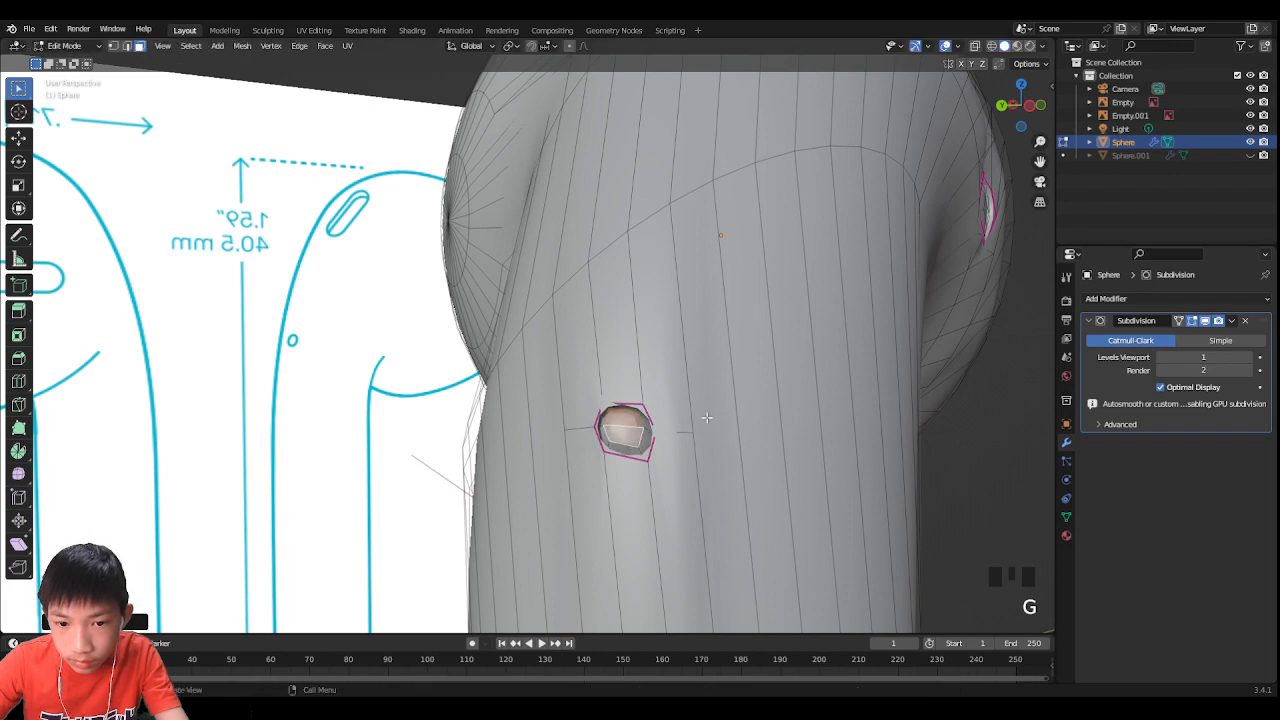
Step: Examine the stem recess's smoothed shape in Object Mode and the mesh on the upper head
middle_click_drag(706, 418, 740, 446)
key("Tab")
key("Tab")
key("Tab")
left_click(806, 395)
scroll(685, 438, "up", 2)
key("Tab")
scroll(677, 520, "up", 1)
middle_click_drag(677, 520, 650, 434, "shift")
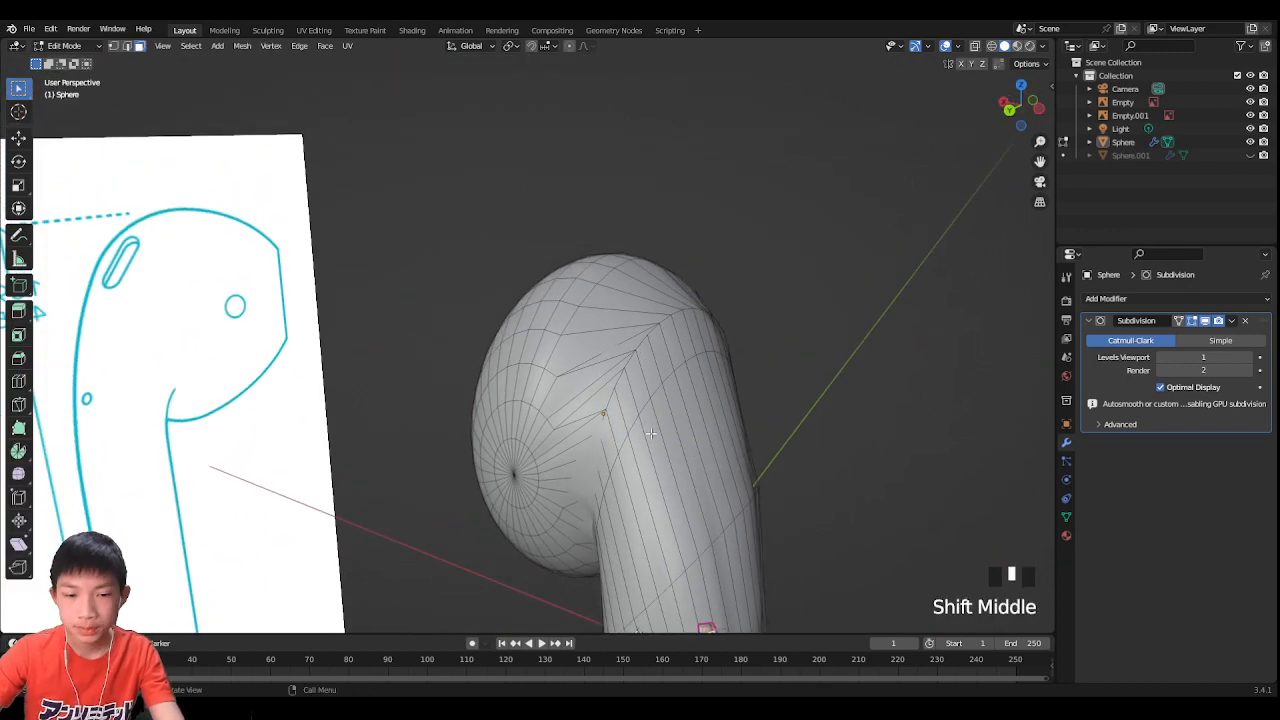
Step: Select a strip of three neighbouring faces on the back of the upper head as candidates for the reference slot
left_click(1040, 110)
scroll(908, 203, "up", 2)
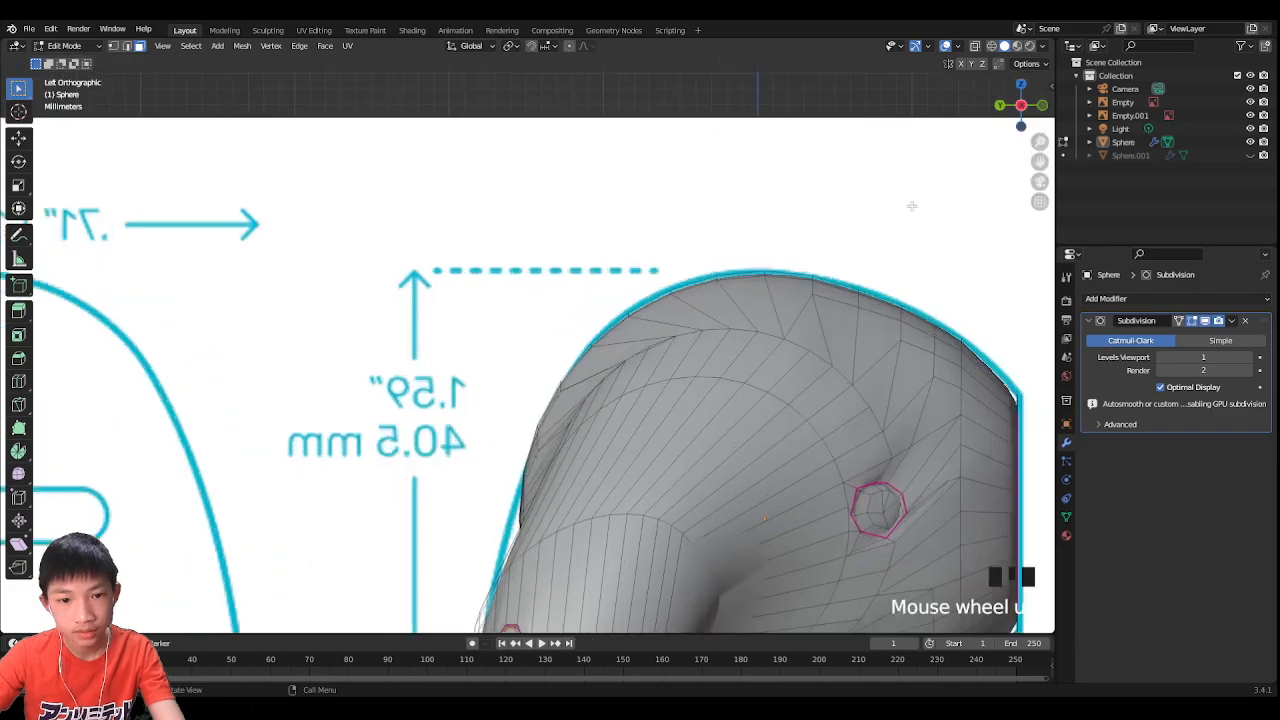
middle_click_drag(931, 151, 534, 469)
scroll(560, 380, "up", 2)
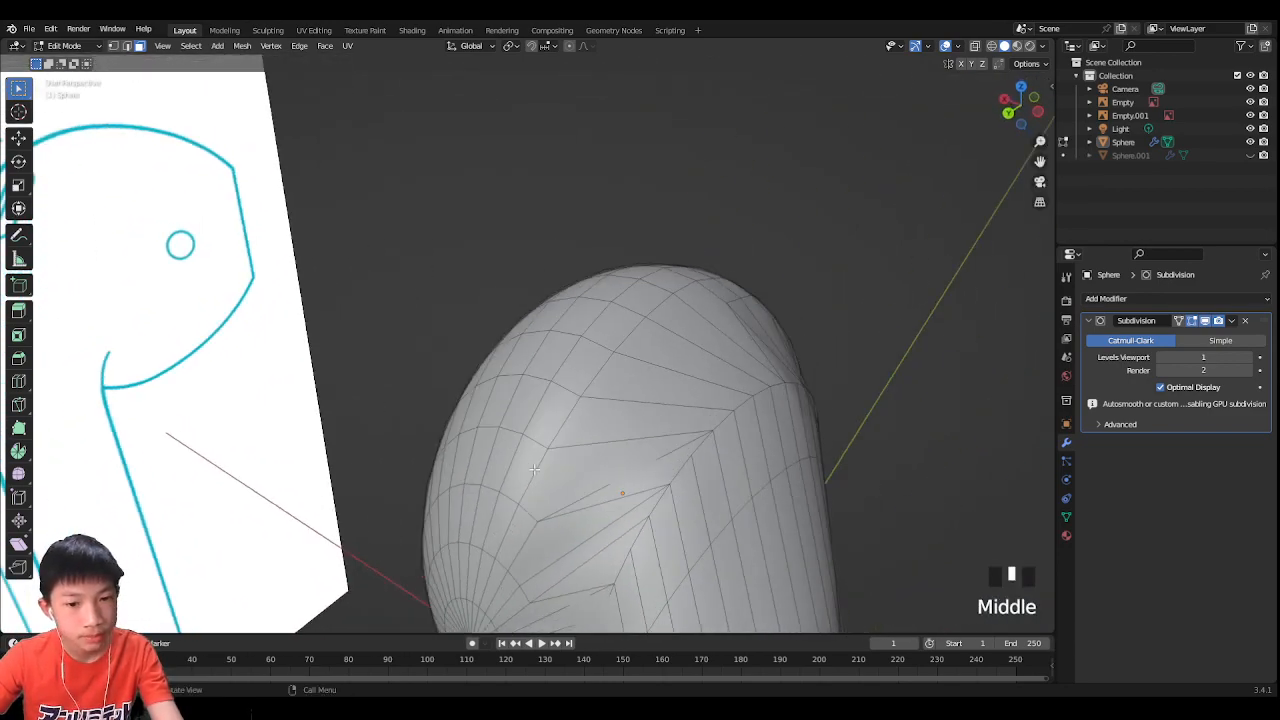
key("3")
middle_click_drag(191, 289, 155, 268)
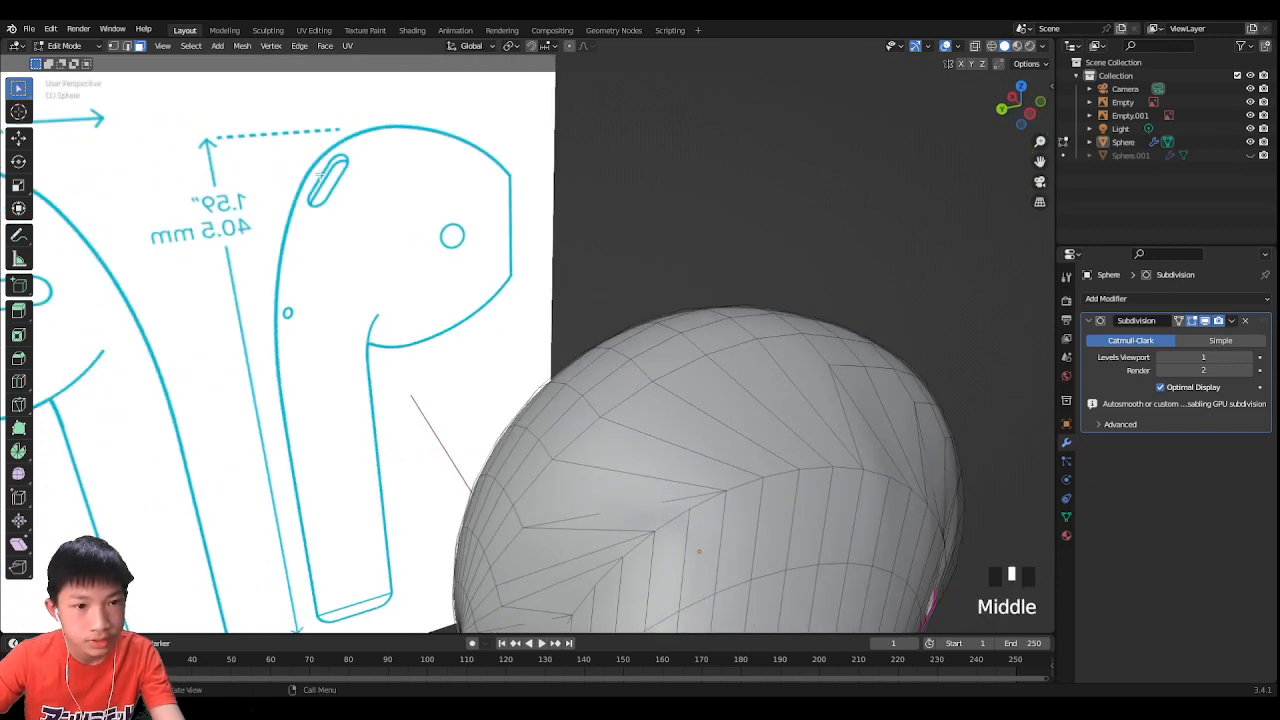
left_click(520, 448)
left_click(526, 456)
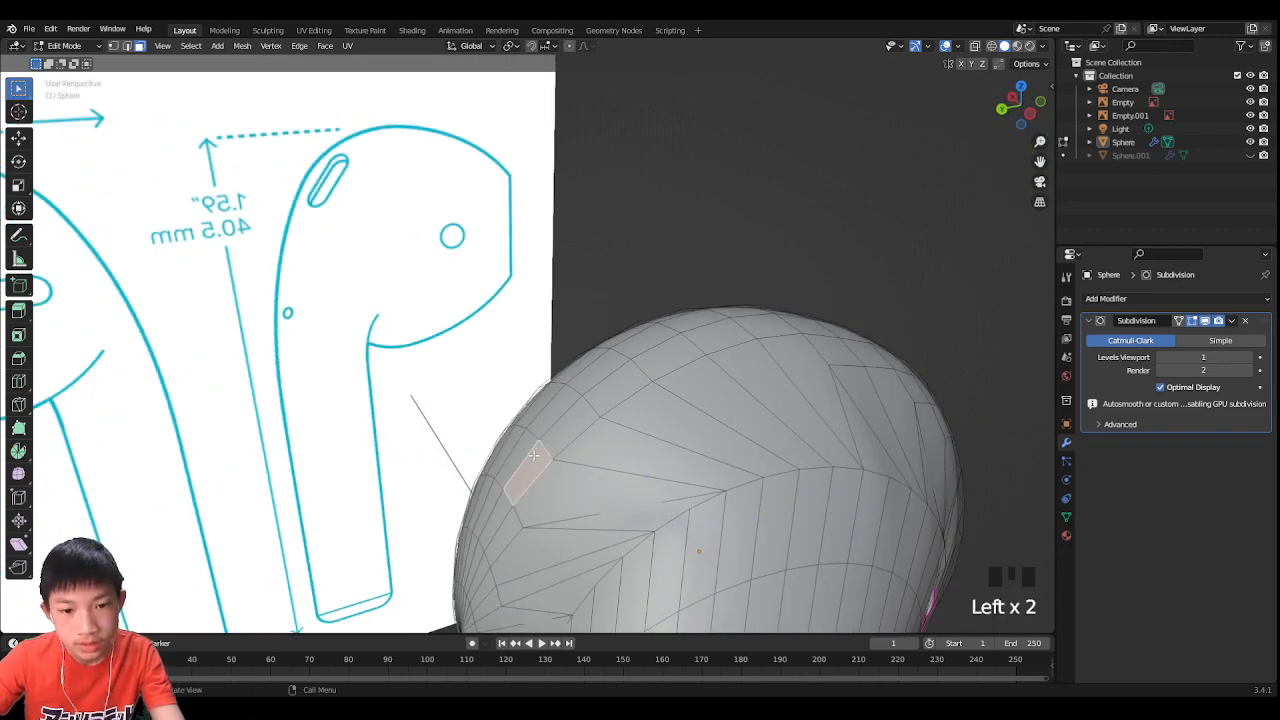
left_click(563, 448, "shift")
left_click(608, 397, "shift")
middle_click_drag(608, 397, 768, 298)
scroll(710, 390, "down", 2)
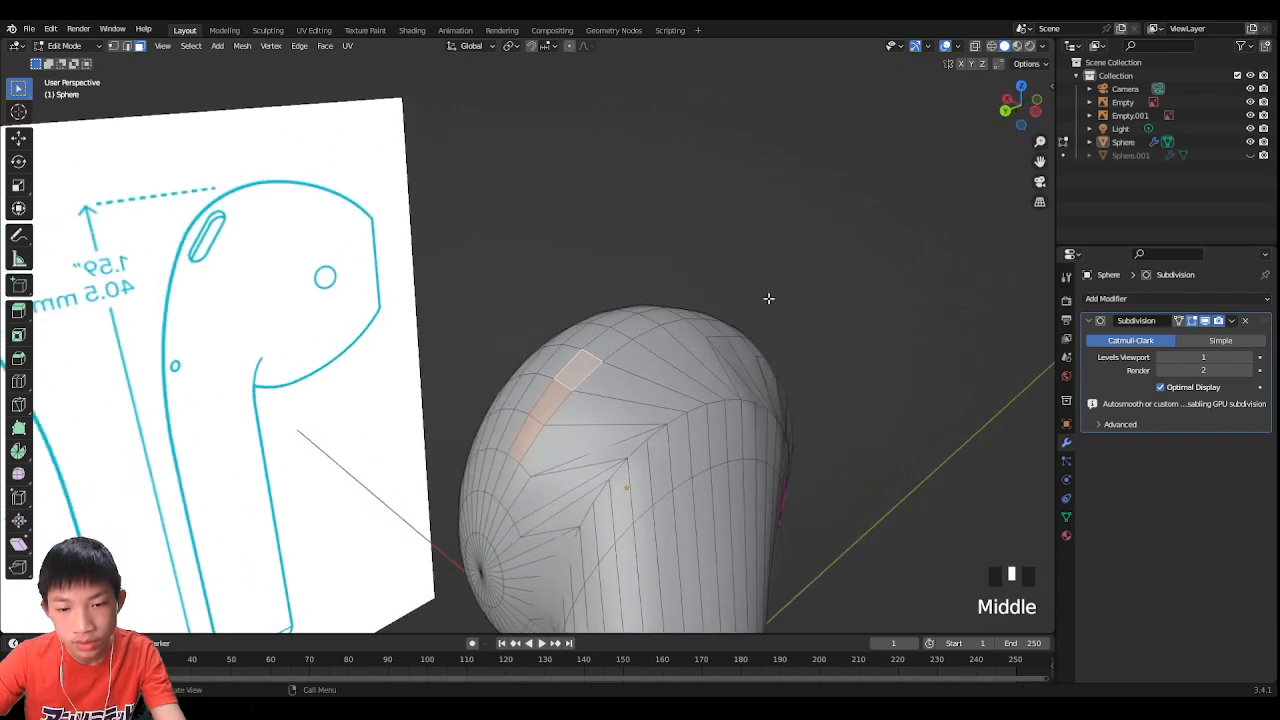
Step: Compare the selected face strip with the reference slot in the left view using X-ray
left_click(1007, 108)
scroll(974, 88, "up", 2)
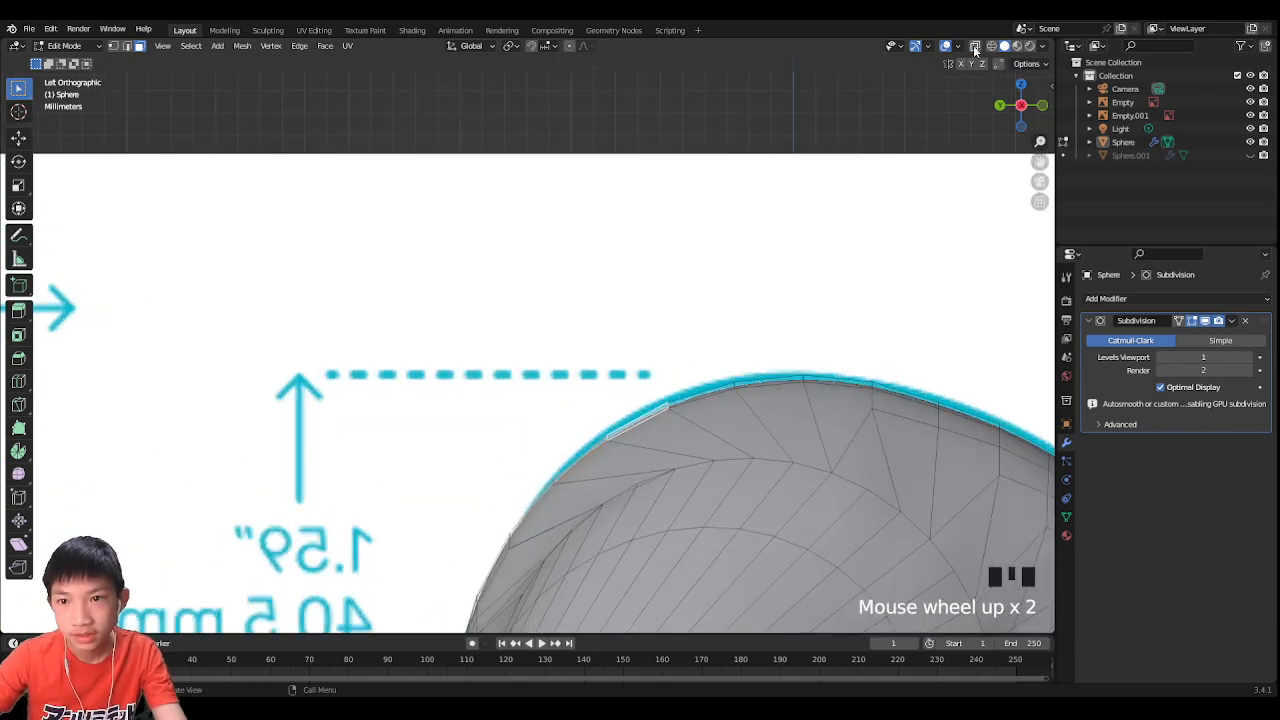
left_click(975, 47)
scroll(780, 300, "up", 3)
scroll(775, 335, "up", 2)
middle_click_drag(700, 430, 768, 279, "shift")
left_click(975, 47)
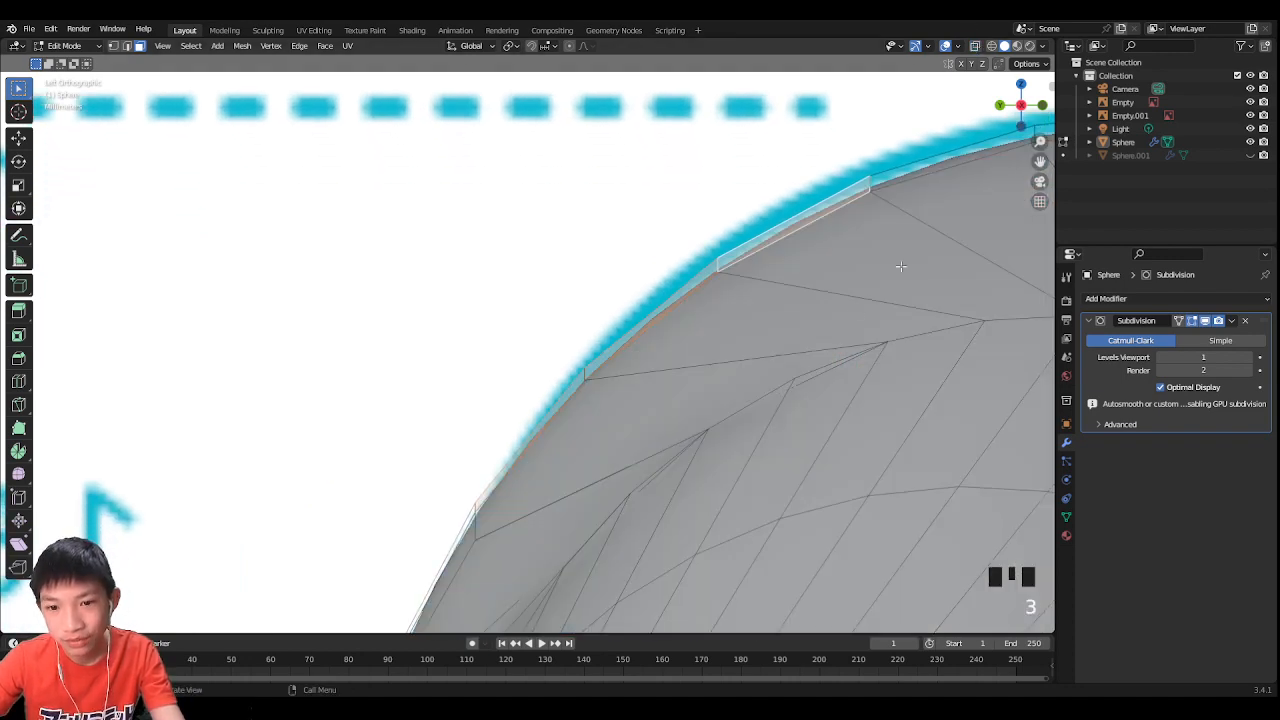
Step: Select the three large faces between the head's outer curve and the stem, and compare them with the reference slot using X-ray
left_click(814, 318)
left_click(842, 274, "shift")
left_click(636, 427, "shift")
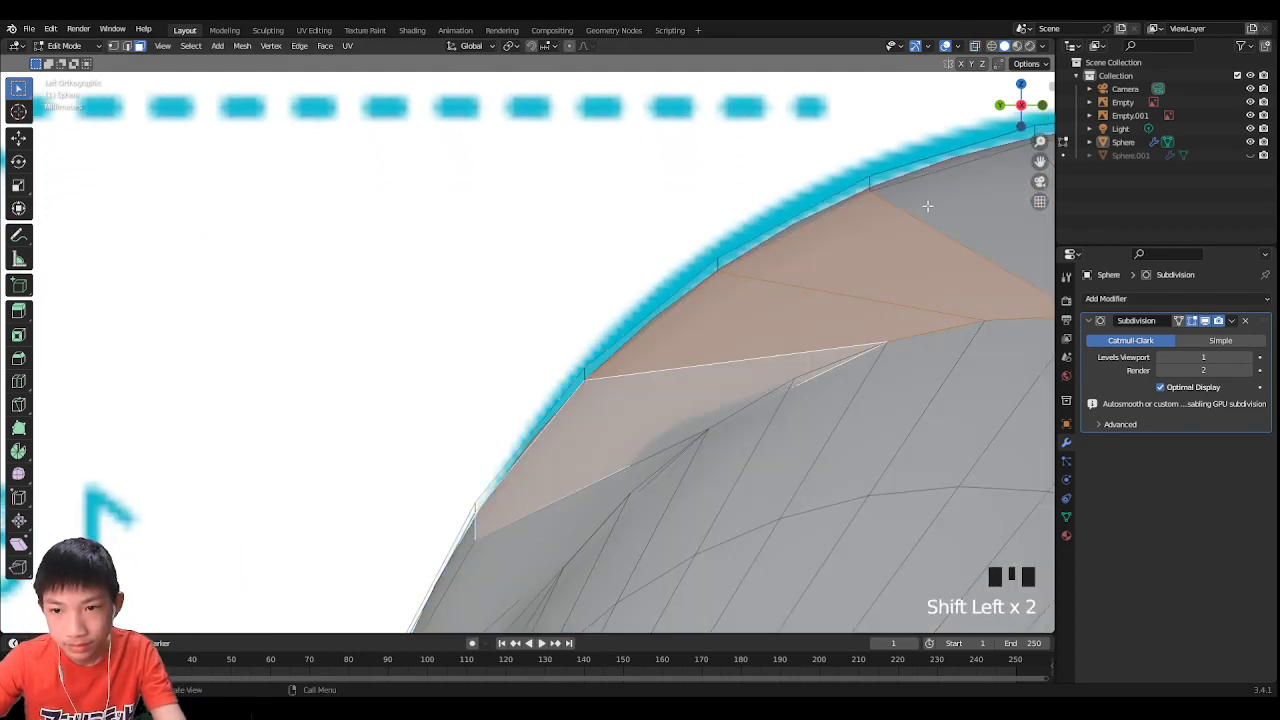
scroll(922, 193, "down", 1)
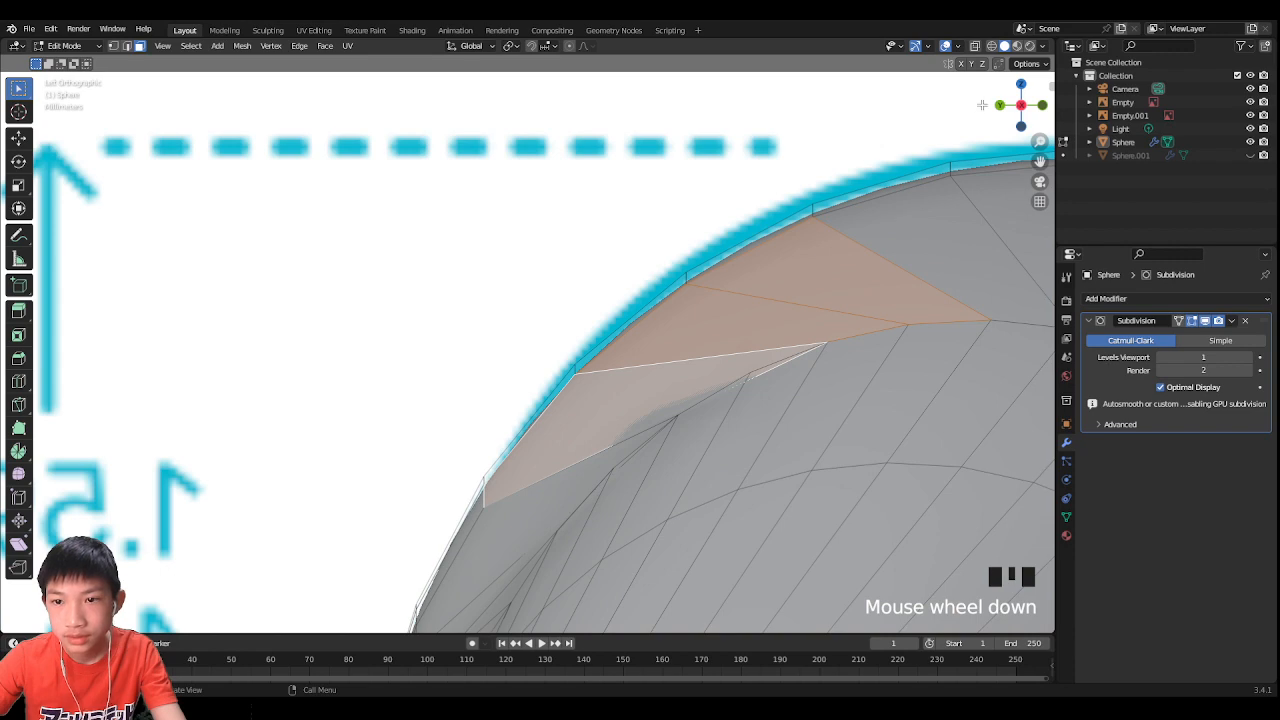
left_click(974, 50)
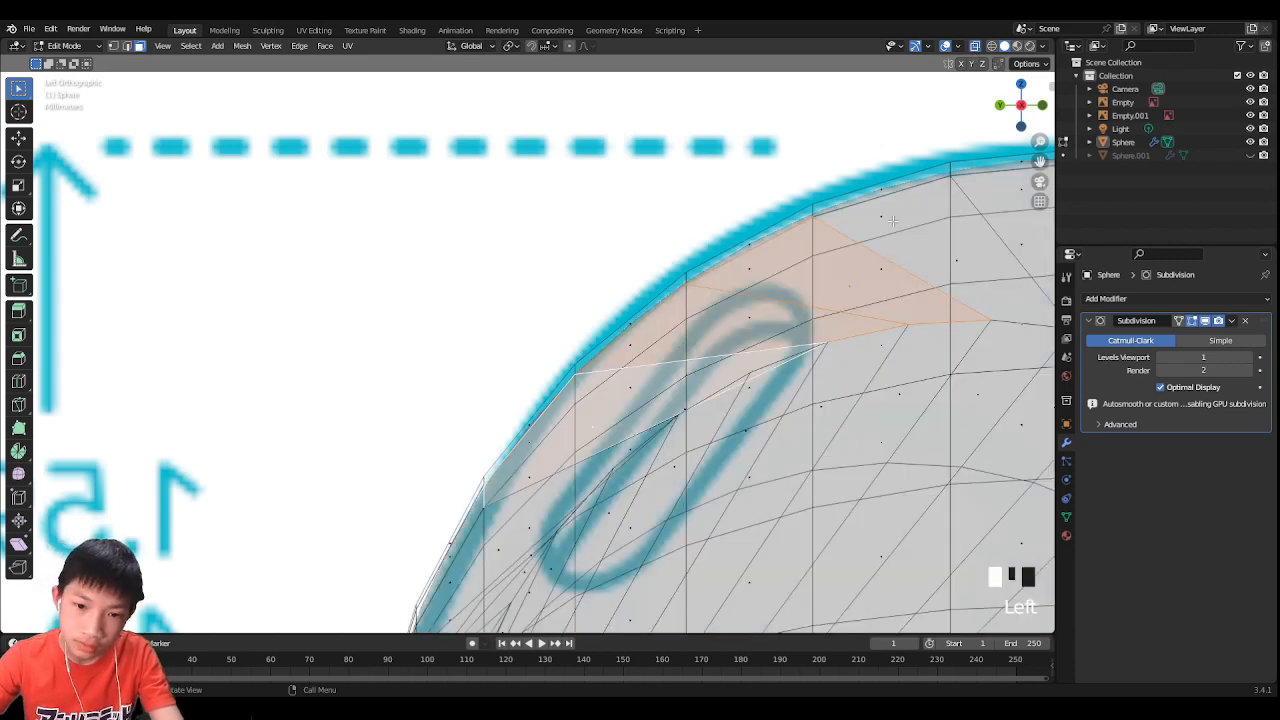
scroll(888, 205, "down", 1)
left_click(960, 64)
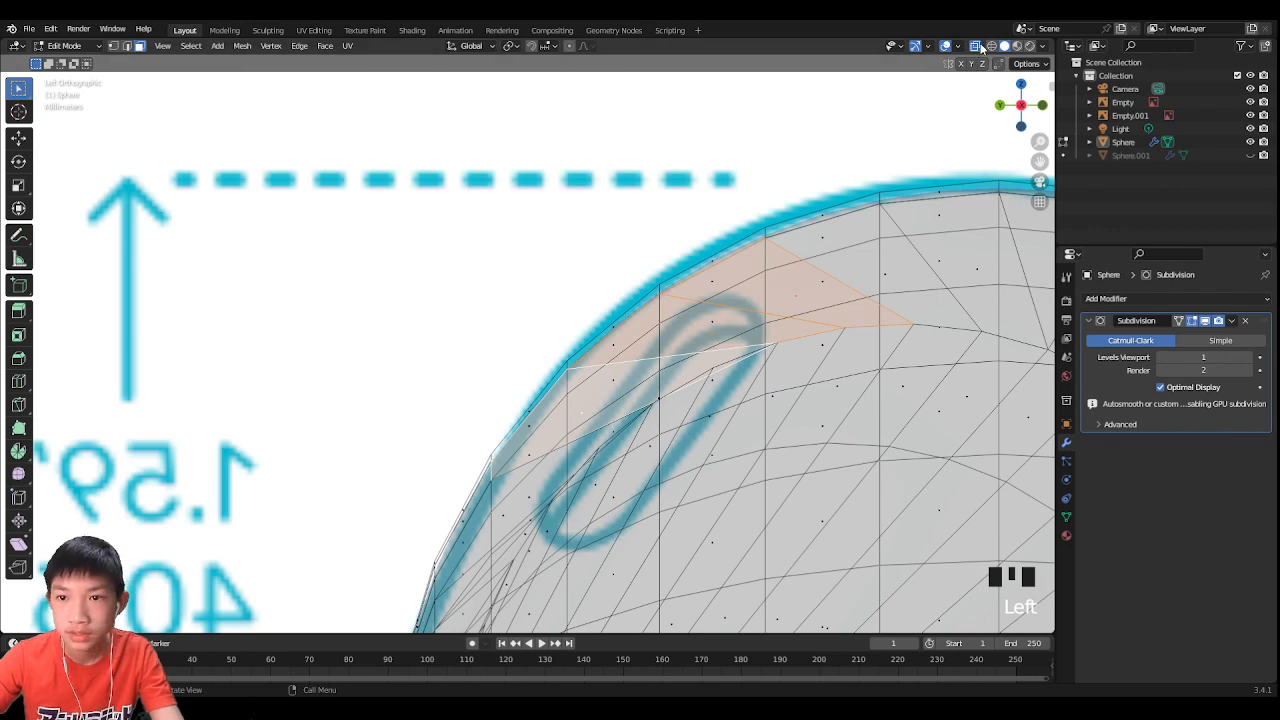
left_click(976, 47)
Step: Add two adjoining faces below the selected patch and compare the selection with the reference slot in the left view with X-ray
middle_click_drag(768, 304, 759, 368)
scroll(759, 368, "down", 2)
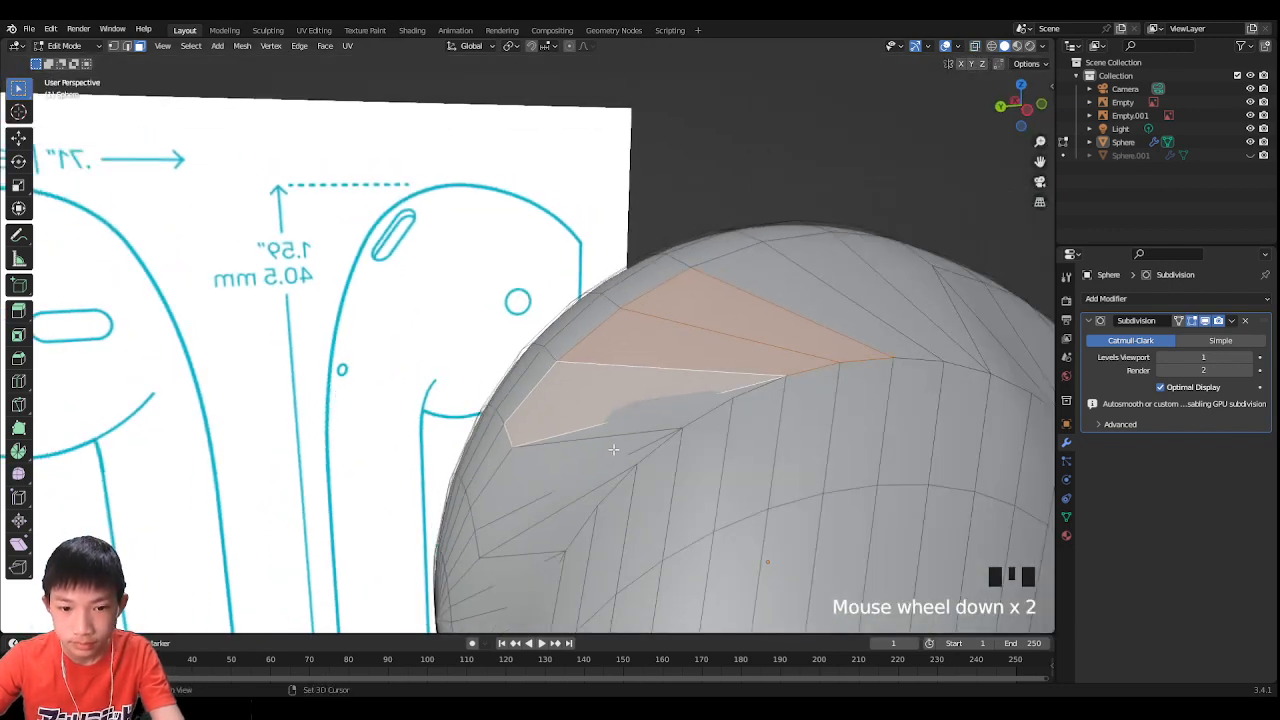
left_click(613, 449, "shift")
left_click(670, 421, "shift")
scroll(693, 412, "down", 2)
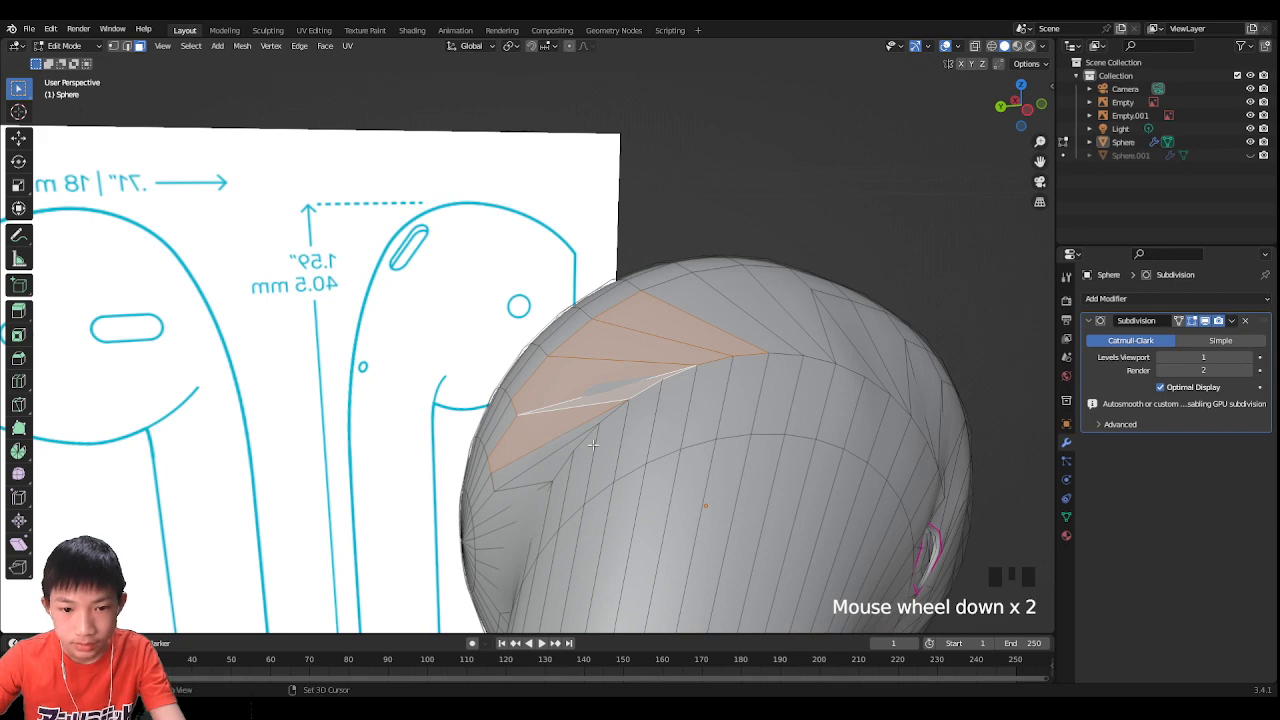
left_click(1027, 108)
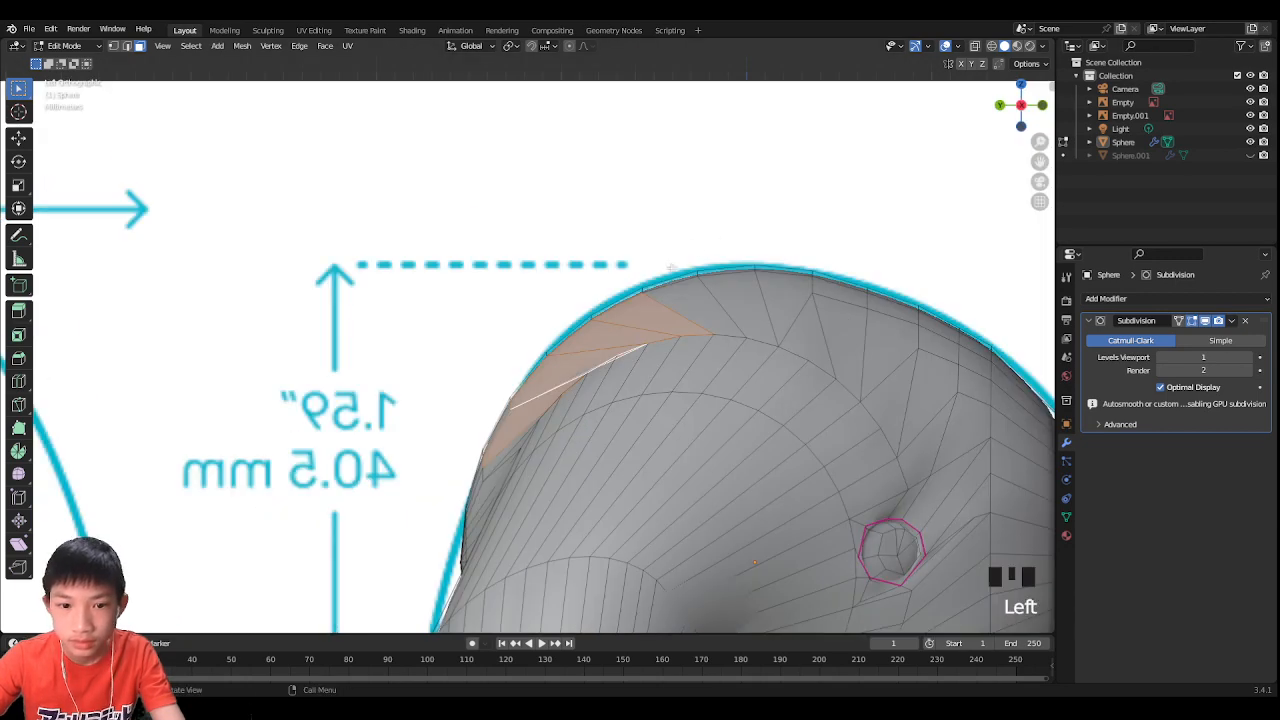
scroll(671, 268, "up", 2)
left_click(976, 47)
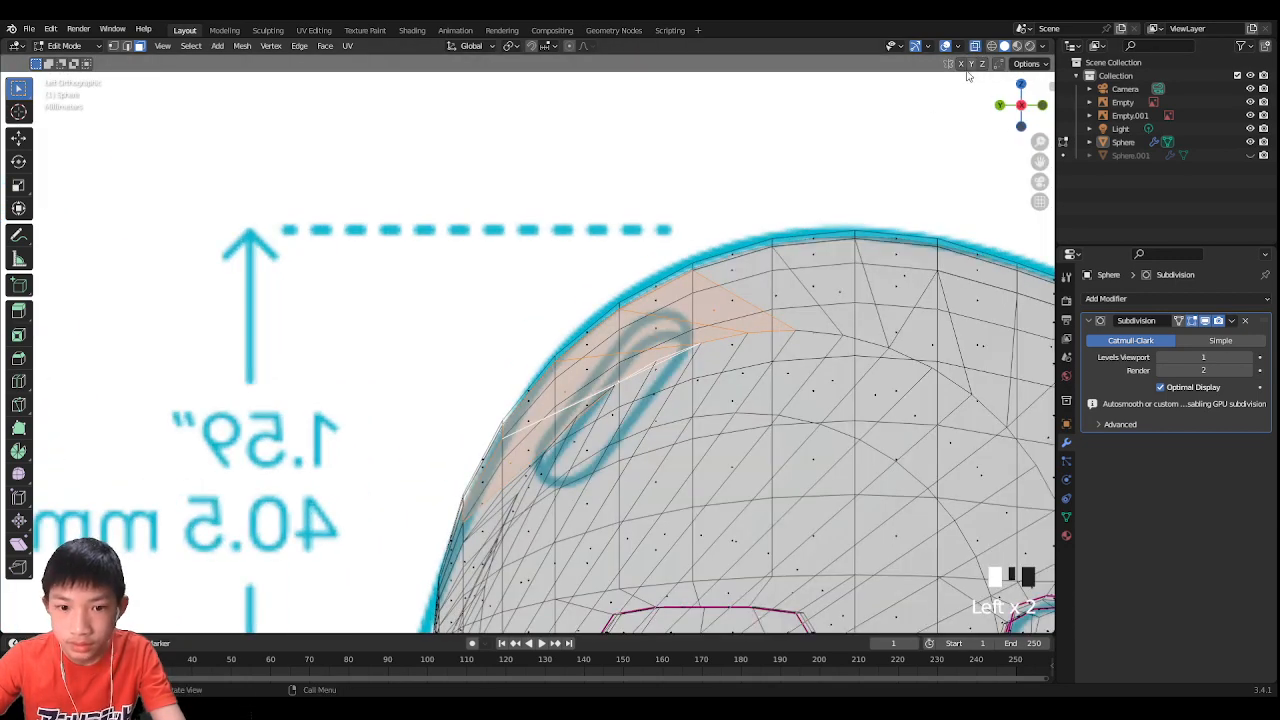
middle_click_drag(716, 311, 712, 380)
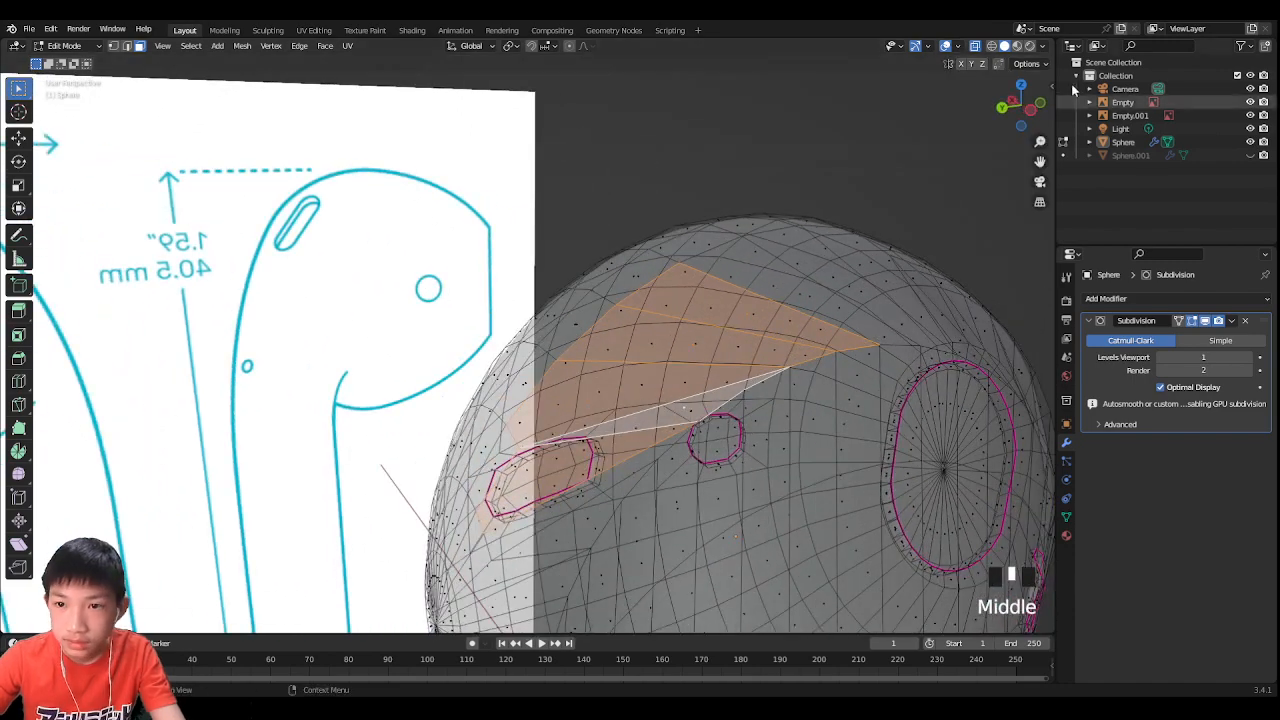
left_click(974, 47)
Step: Extend the patch selection with the neighbouring narrow faces on the head and upper stem
middle_click_drag(982, 185, 808, 351)
left_click(700, 410, "shift")
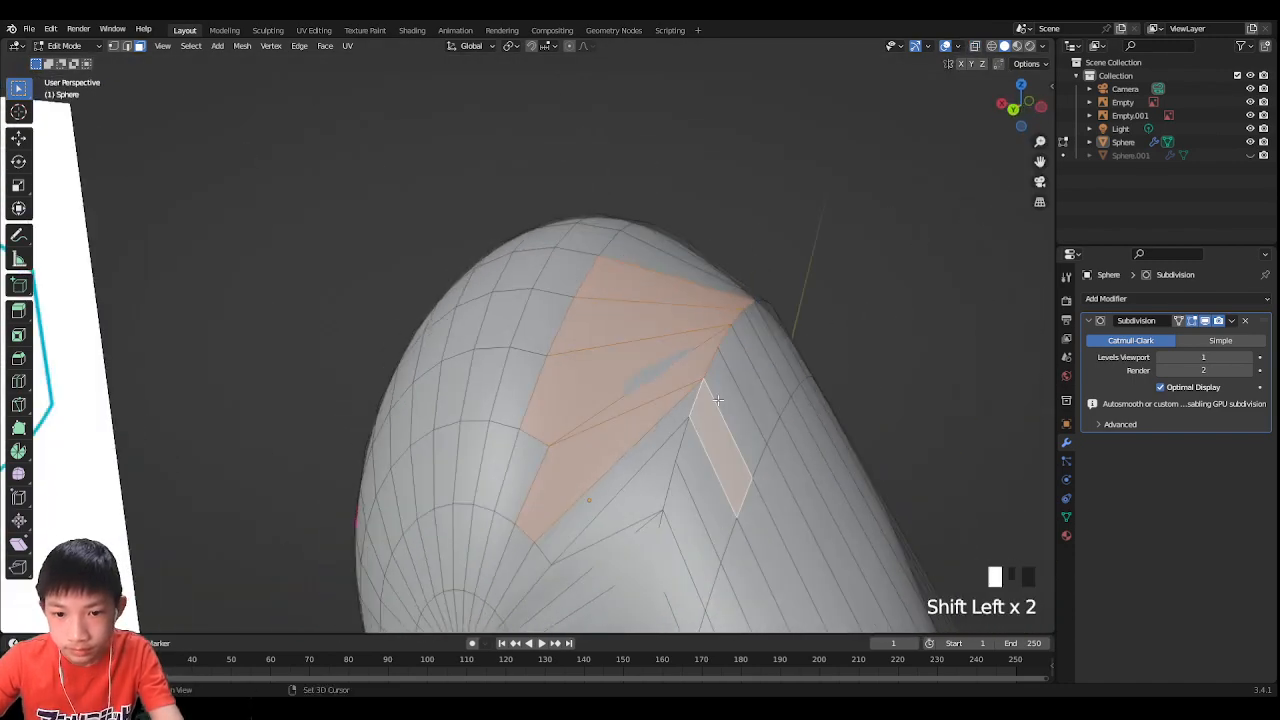
left_click(687, 404, "shift")
left_click(689, 403, "shift")
left_click(746, 366, "shift")
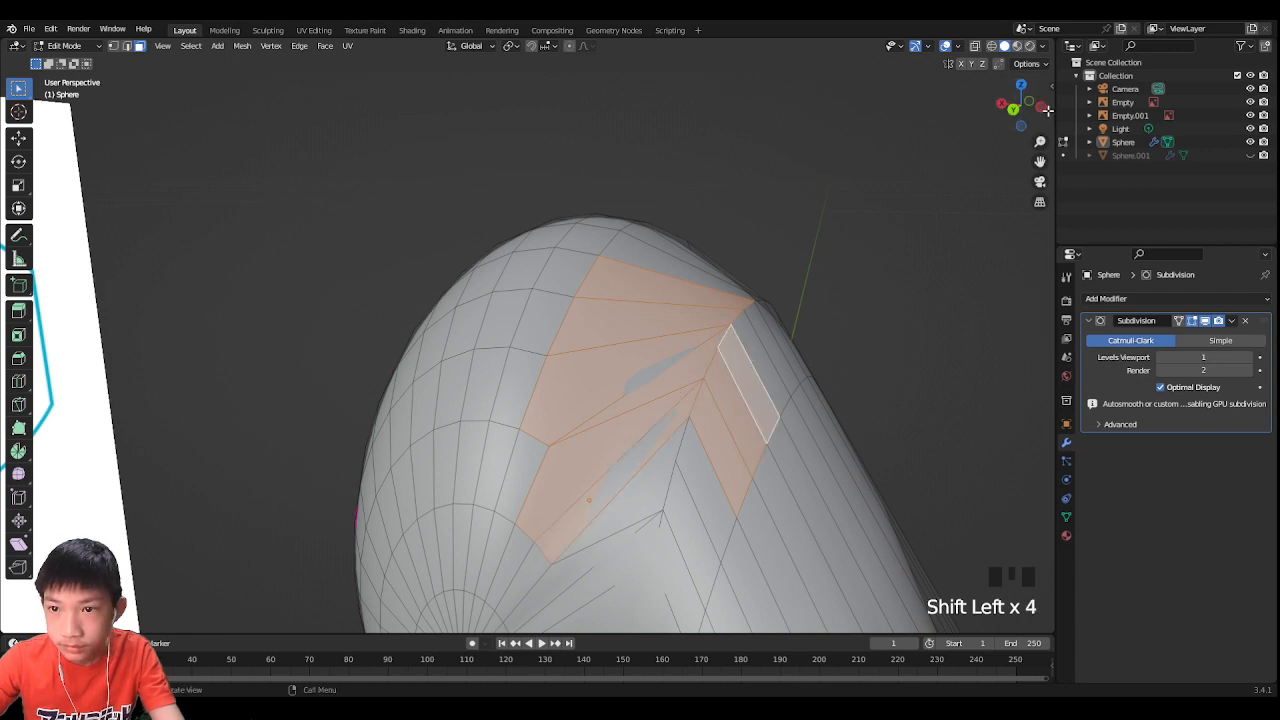
left_click(1047, 110)
Step: Reselect the faces on both sides of the ridge between head and stem and compare them with the reference slot using X-ray
left_click(735, 398)
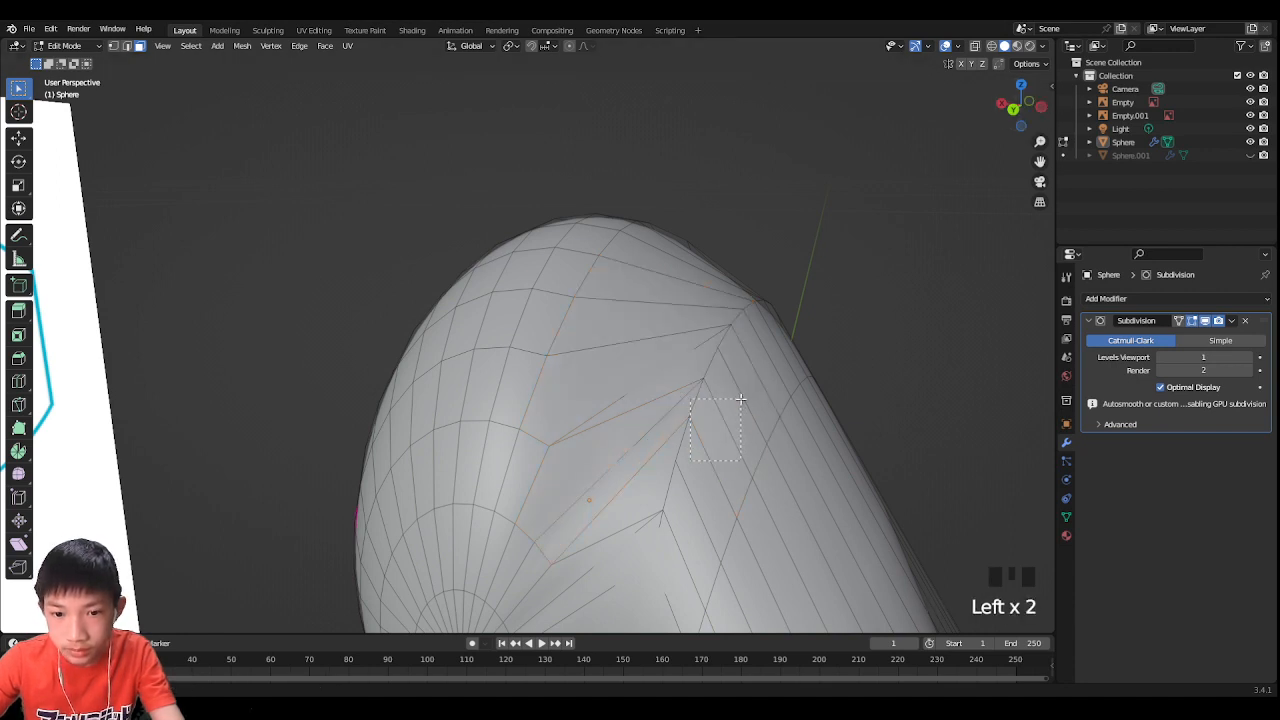
left_click(612, 455, "shift")
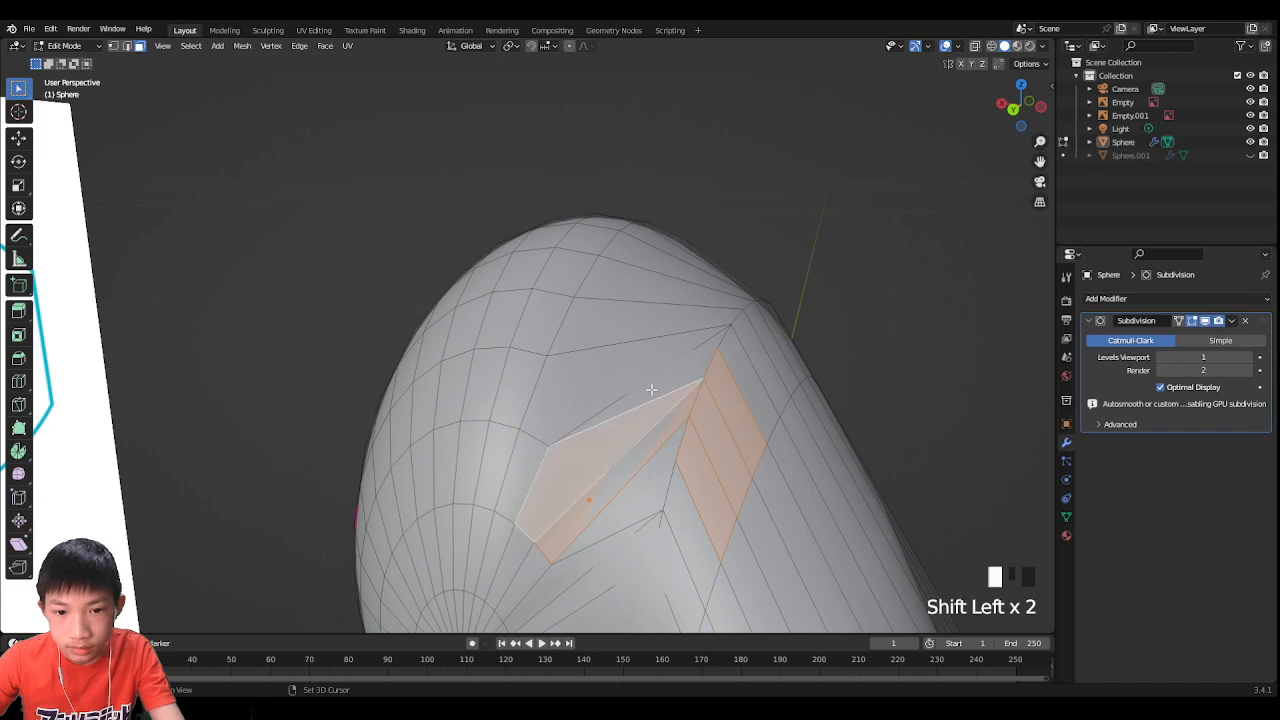
left_click(640, 385, "shift")
left_click(1047, 110)
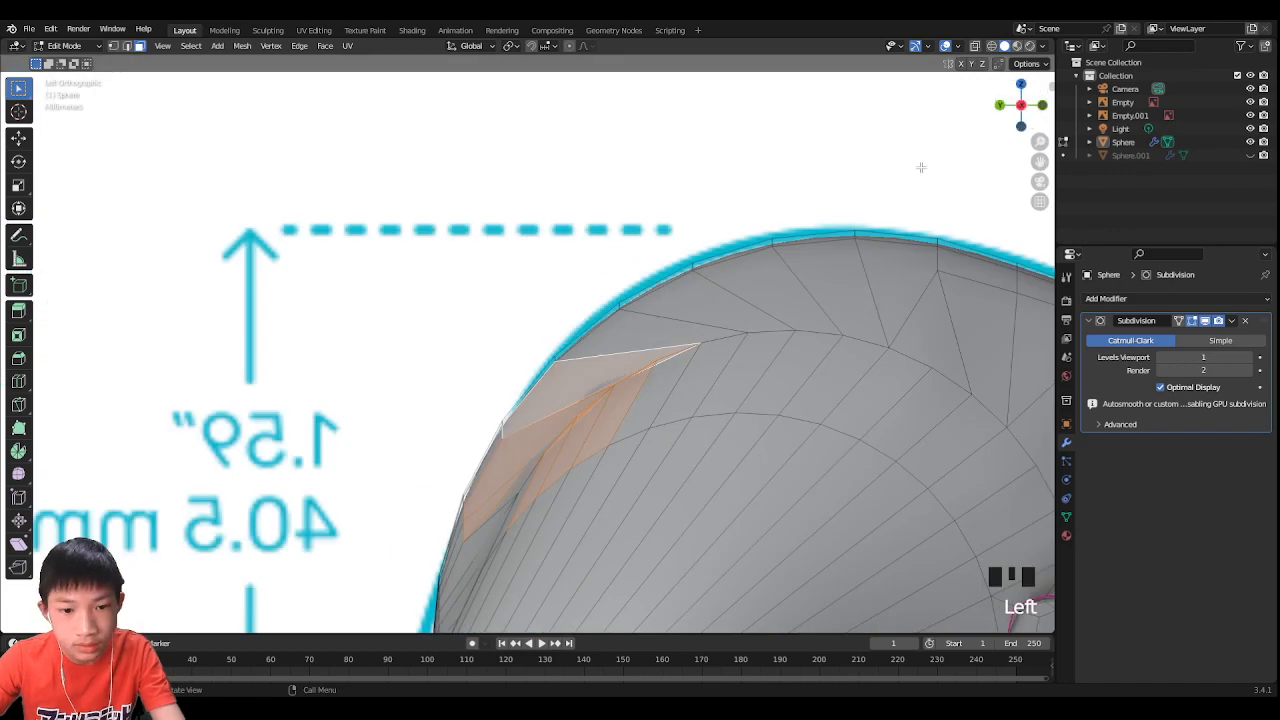
left_click(975, 47)
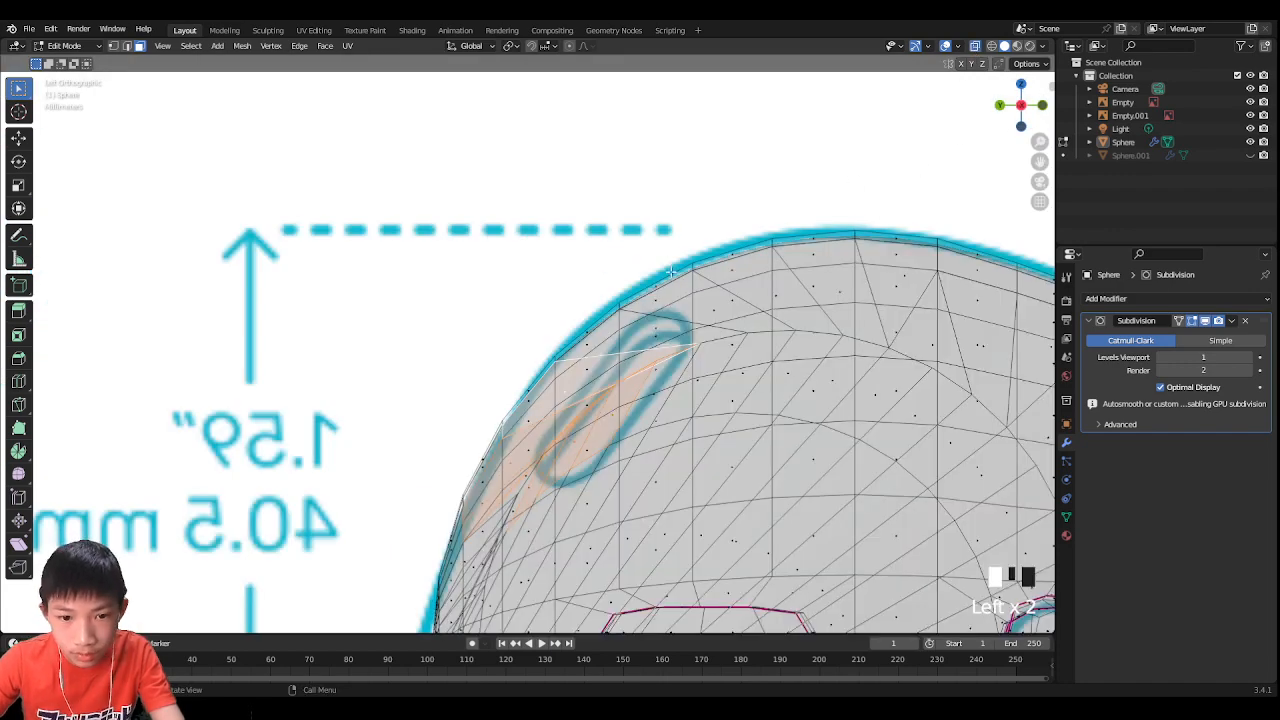
Step: Add the faces around the reference slot's upper end to the selection in the left view, undoing the last wrong pick
left_click(661, 327, "shift")
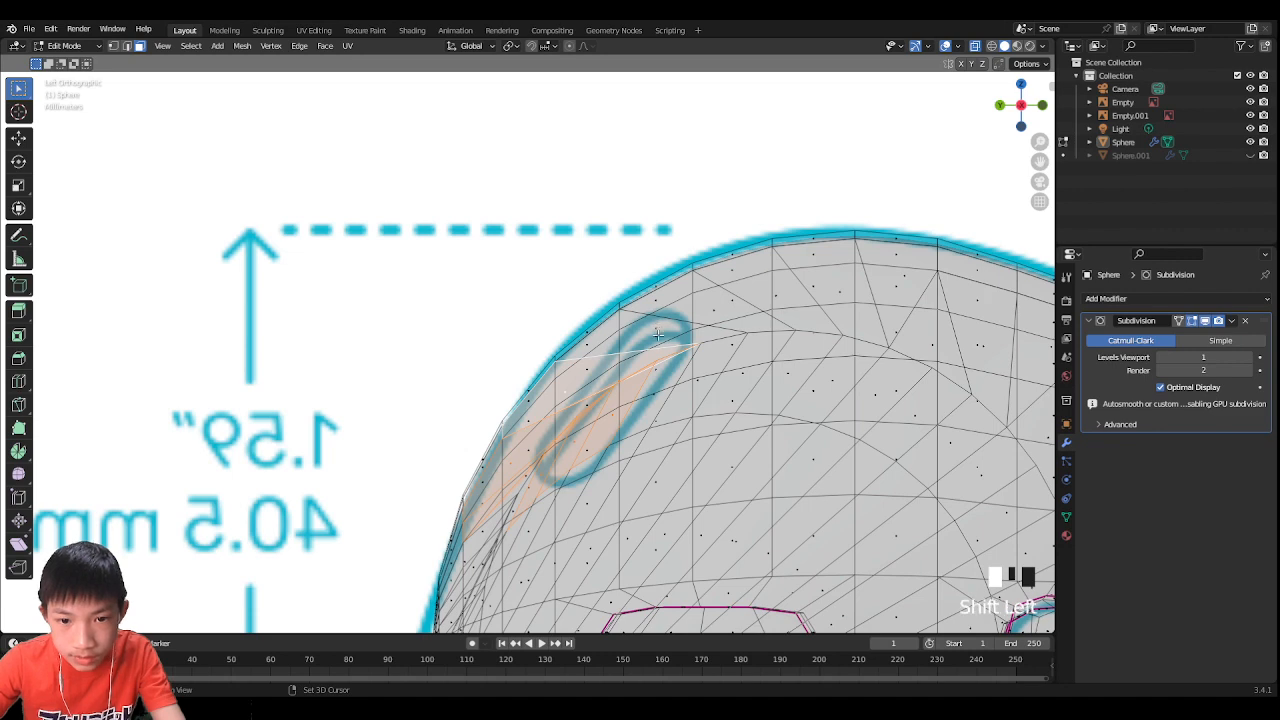
left_click(727, 313, "shift")
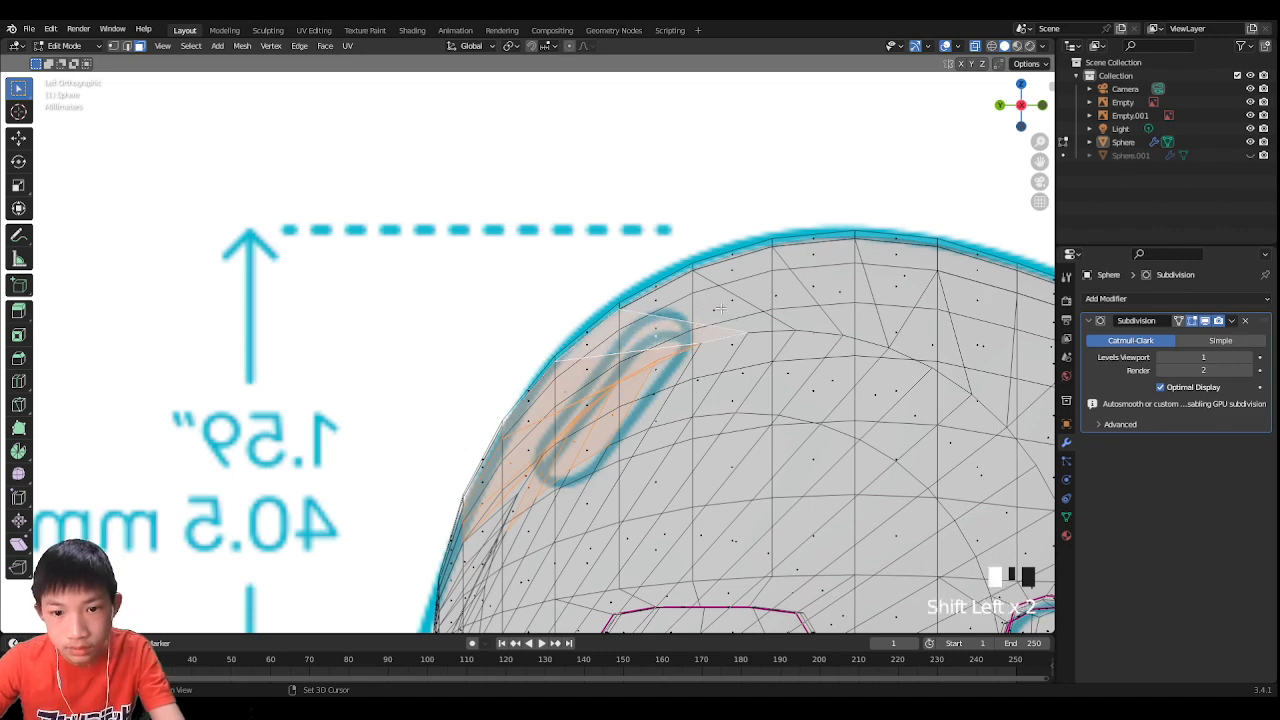
scroll(690, 325, "down", 1)
scroll(665, 350, "up", 1)
scroll(670, 372, "up", 1)
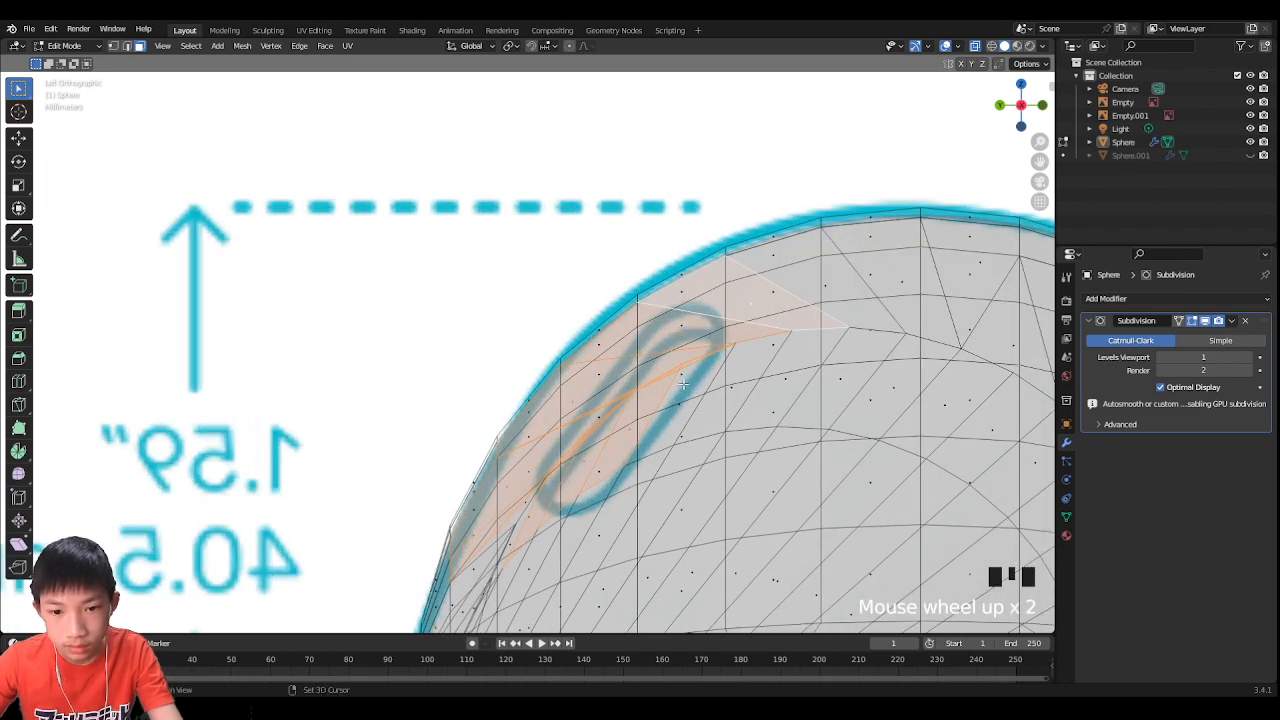
left_click(683, 375, "shift")
key("ctrl+z")
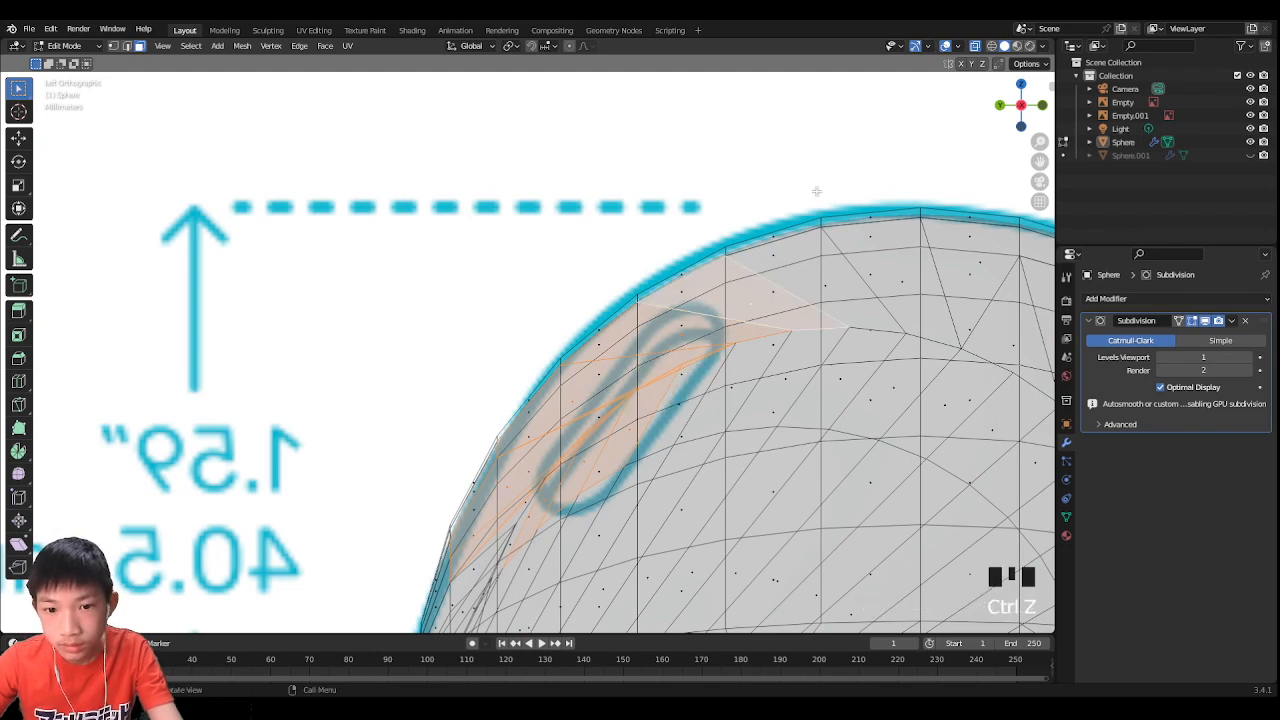
Step: Turn X-ray off and add the face at the lower end of the head patch to the selection
middle_click_drag(820, 191, 873, 252)
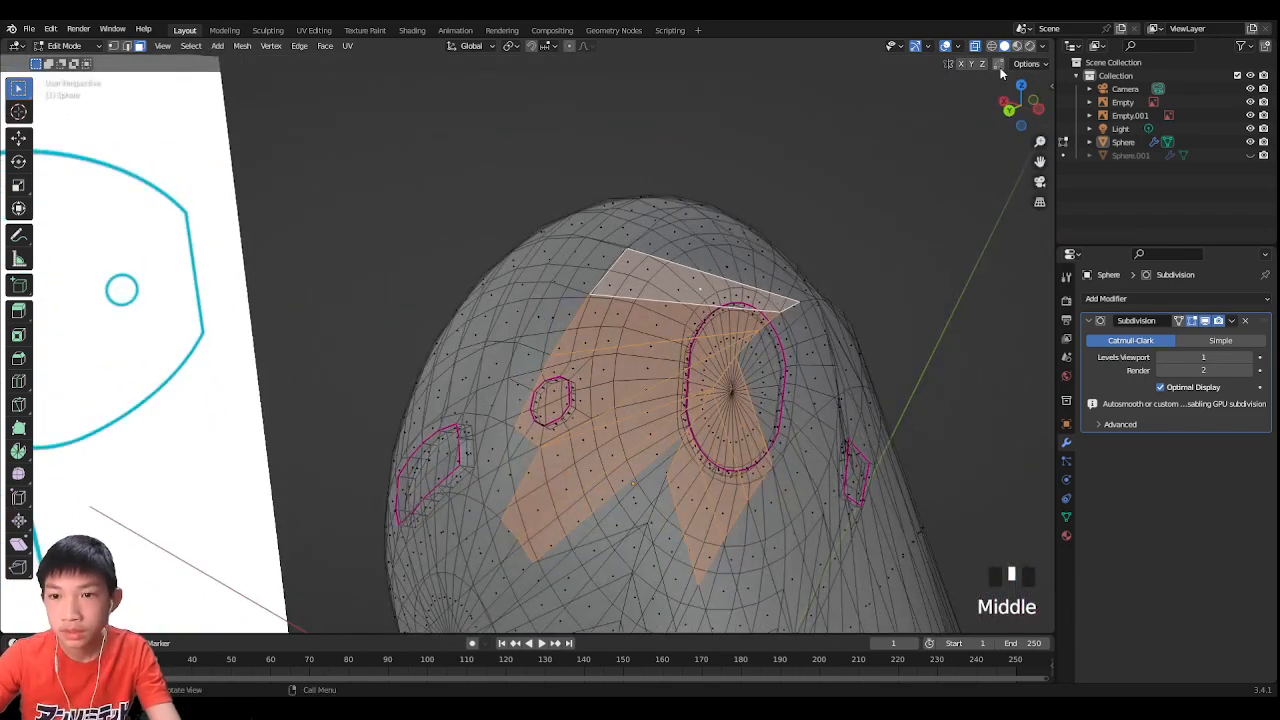
left_click(975, 47)
scroll(818, 268, "down", 1)
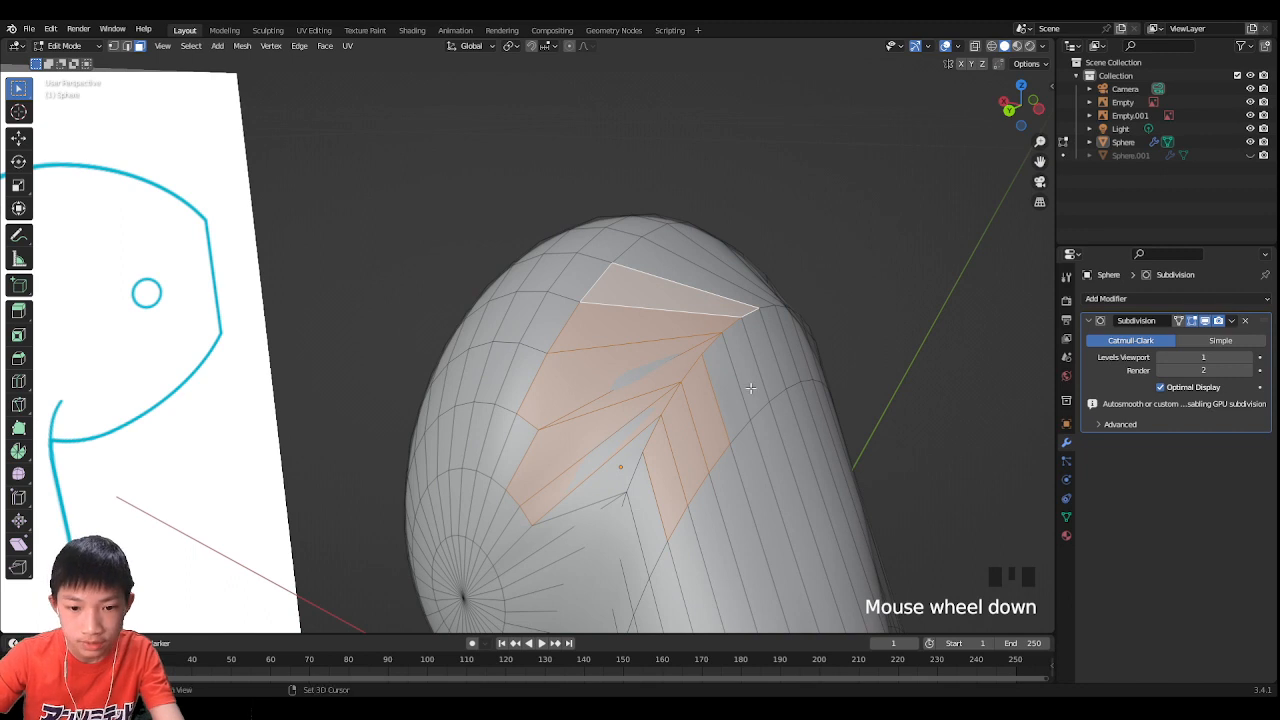
middle_click_drag(752, 388, 605, 432, "shift")
left_click(610, 442, "shift")
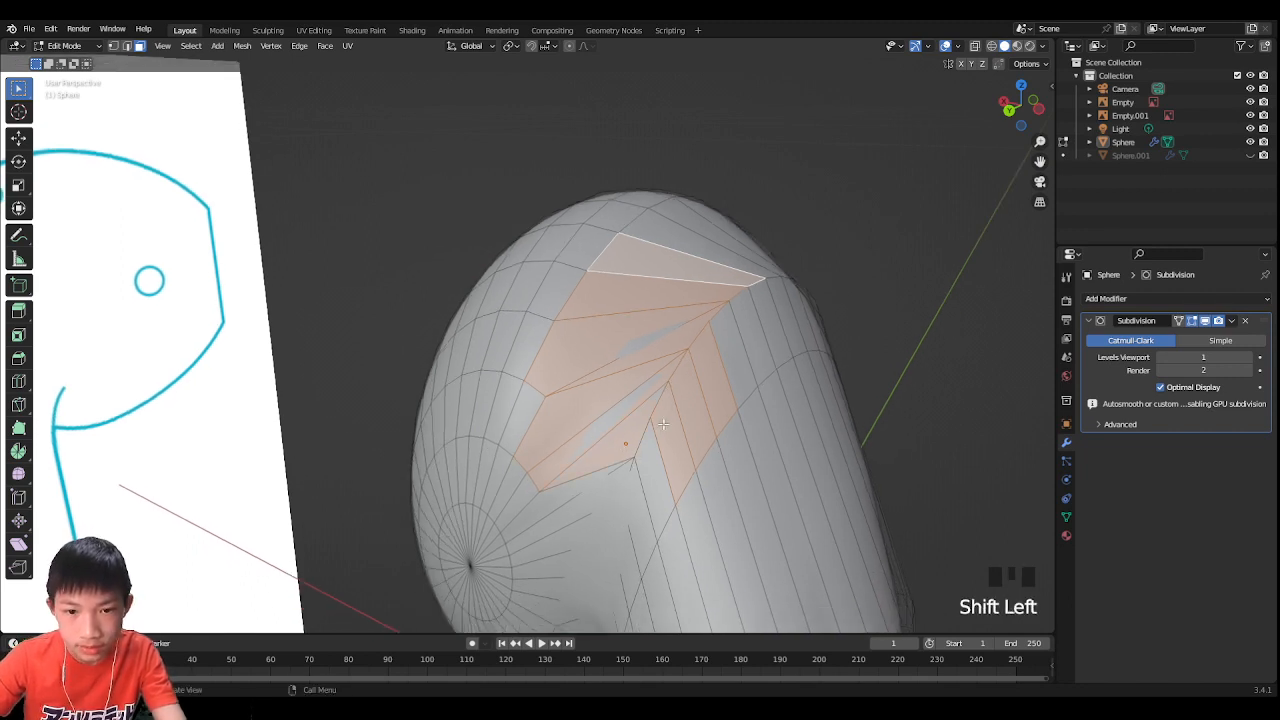
middle_click_drag(680, 372, 634, 370, "shift")
scroll(634, 370, "up", 2)
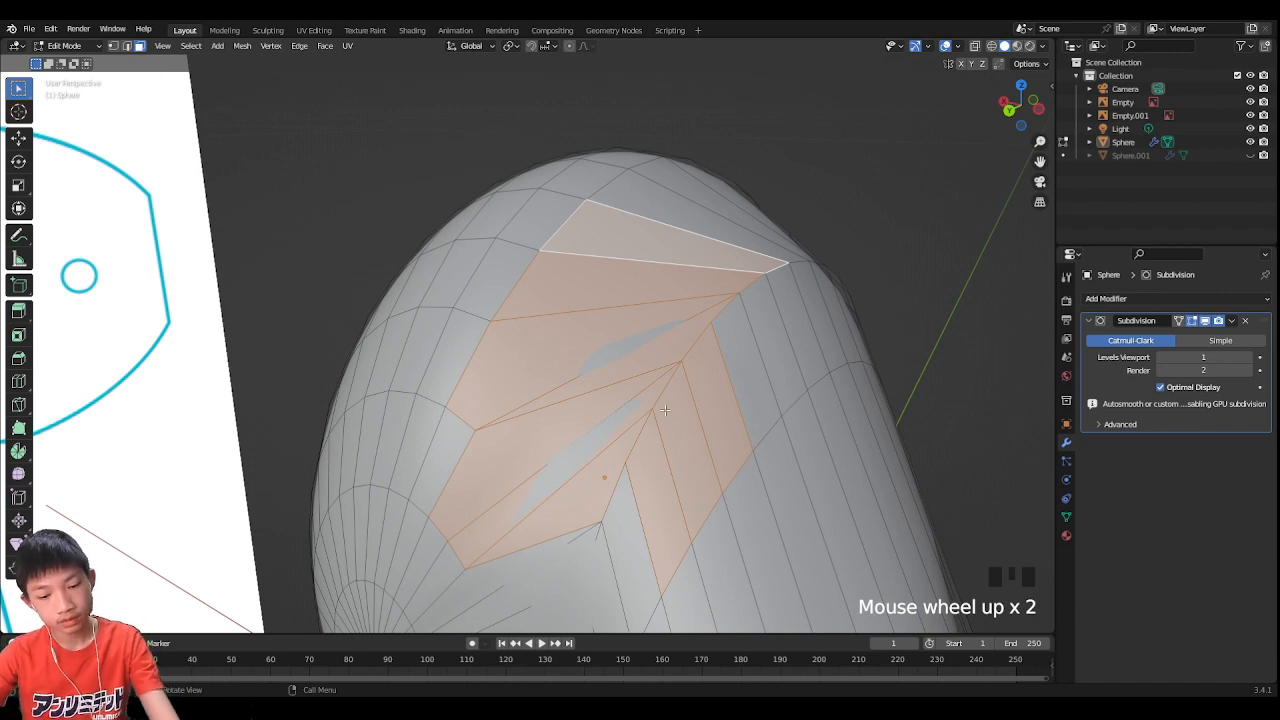
Step: Knife-cut two short edges, one joining the patch's outer vertices on the head and one linking its lower inner vertex to the stem
key("k")
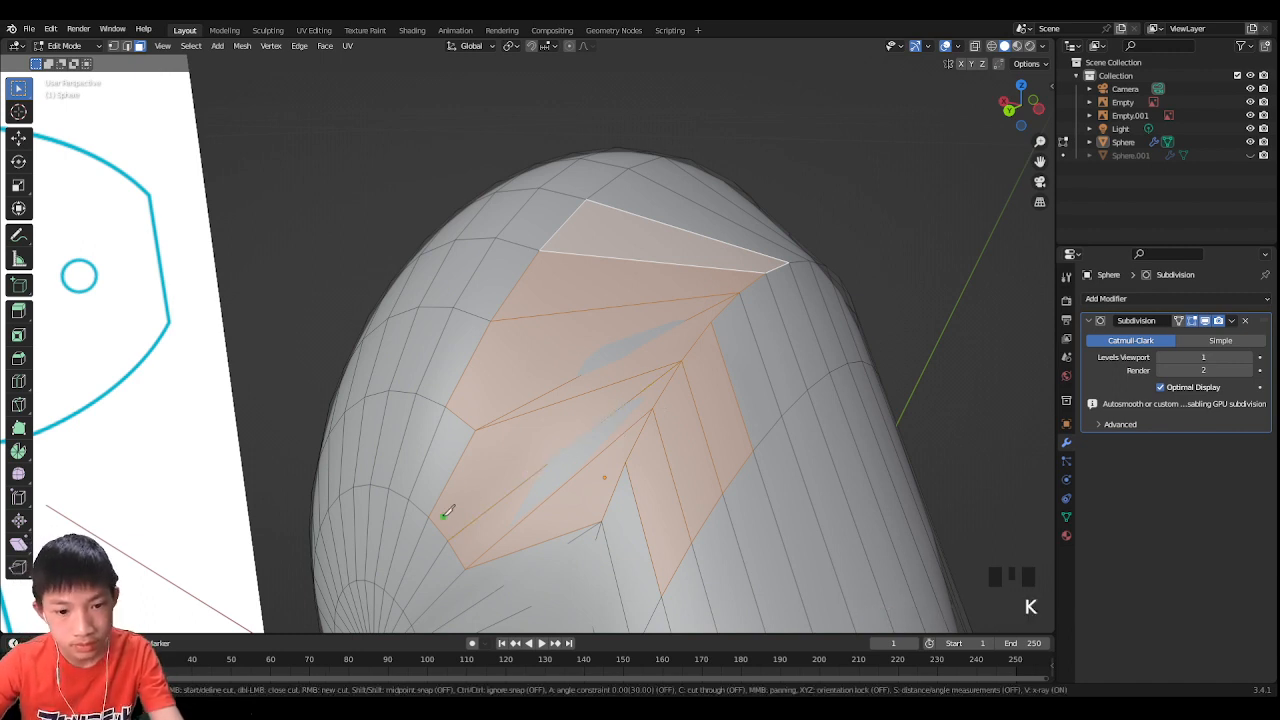
left_click(444, 407)
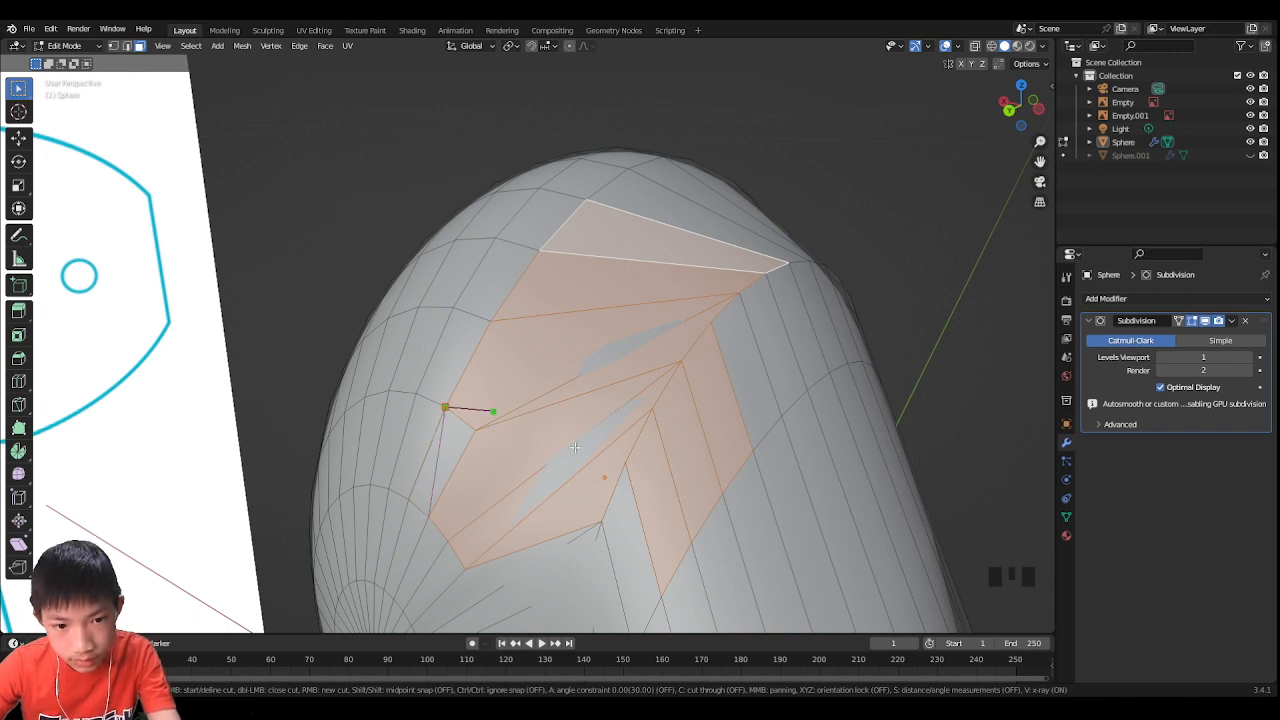
key("Return")
key("k")
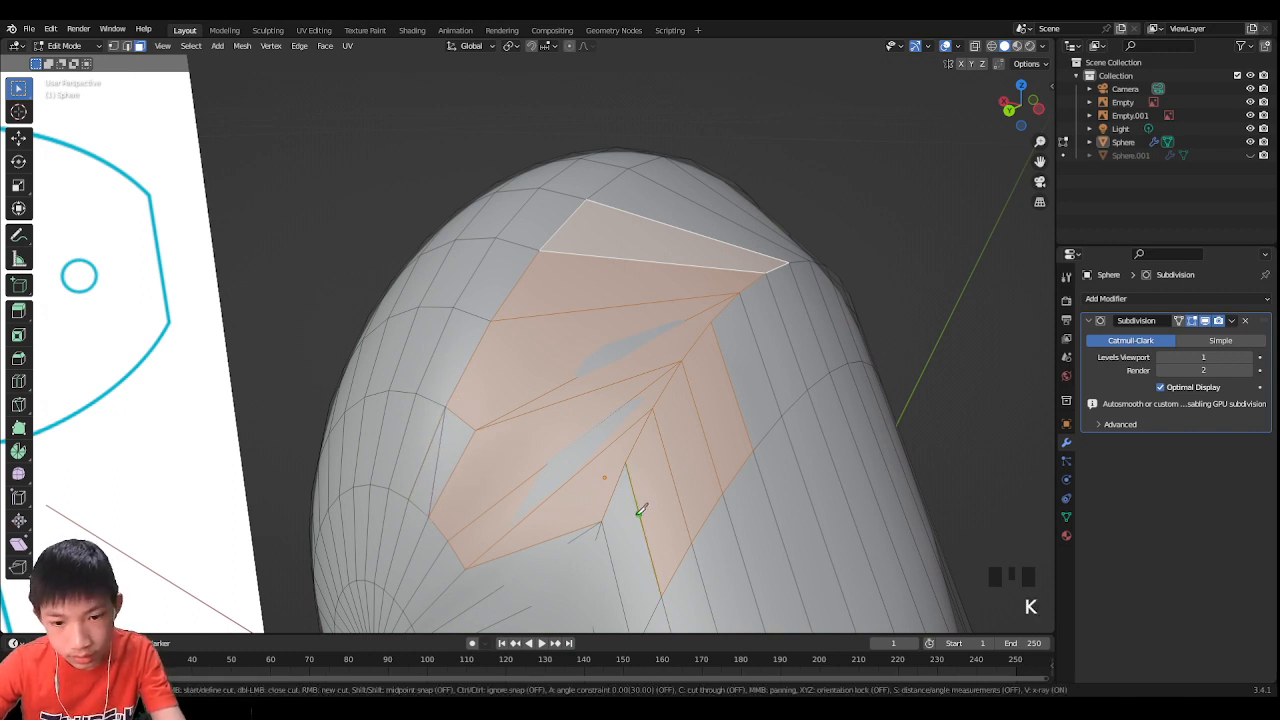
left_click(601, 521)
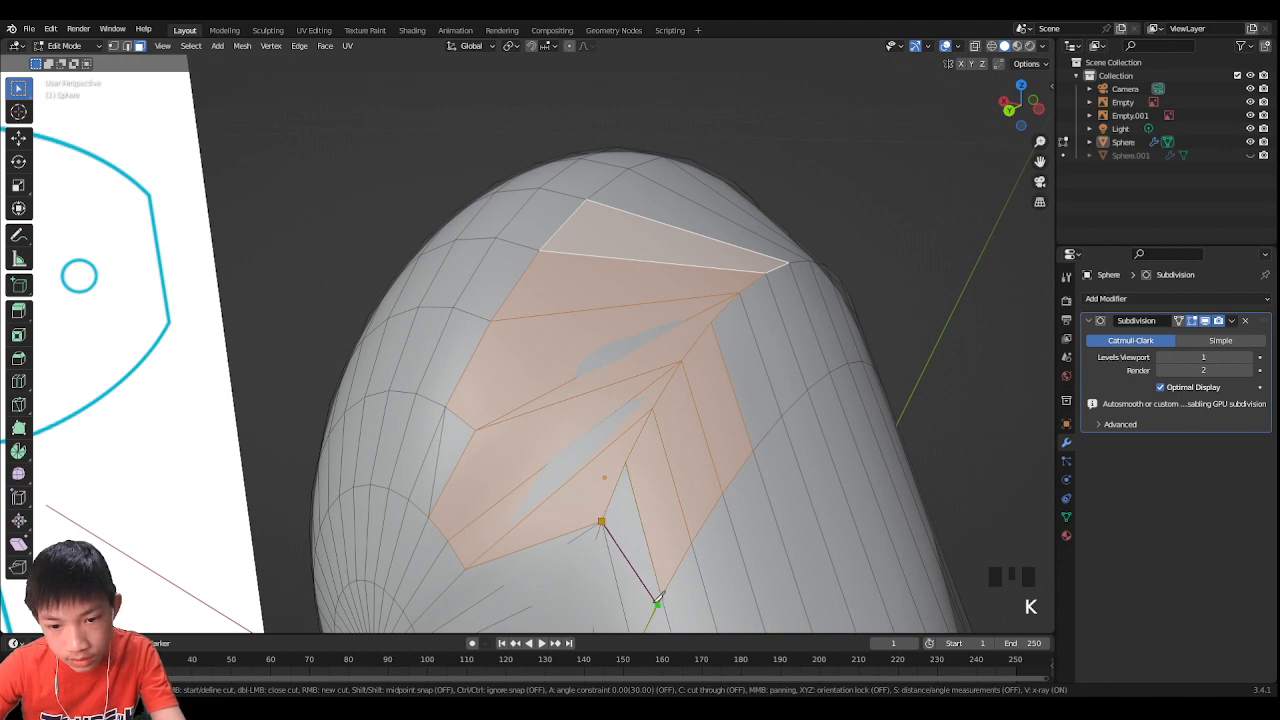
key("Return")
Step: Knife-cut a line across the selected head faces from the patch's lower inner vertex up to the lower edge of its topmost face
middle_click_drag(778, 458, 686, 348)
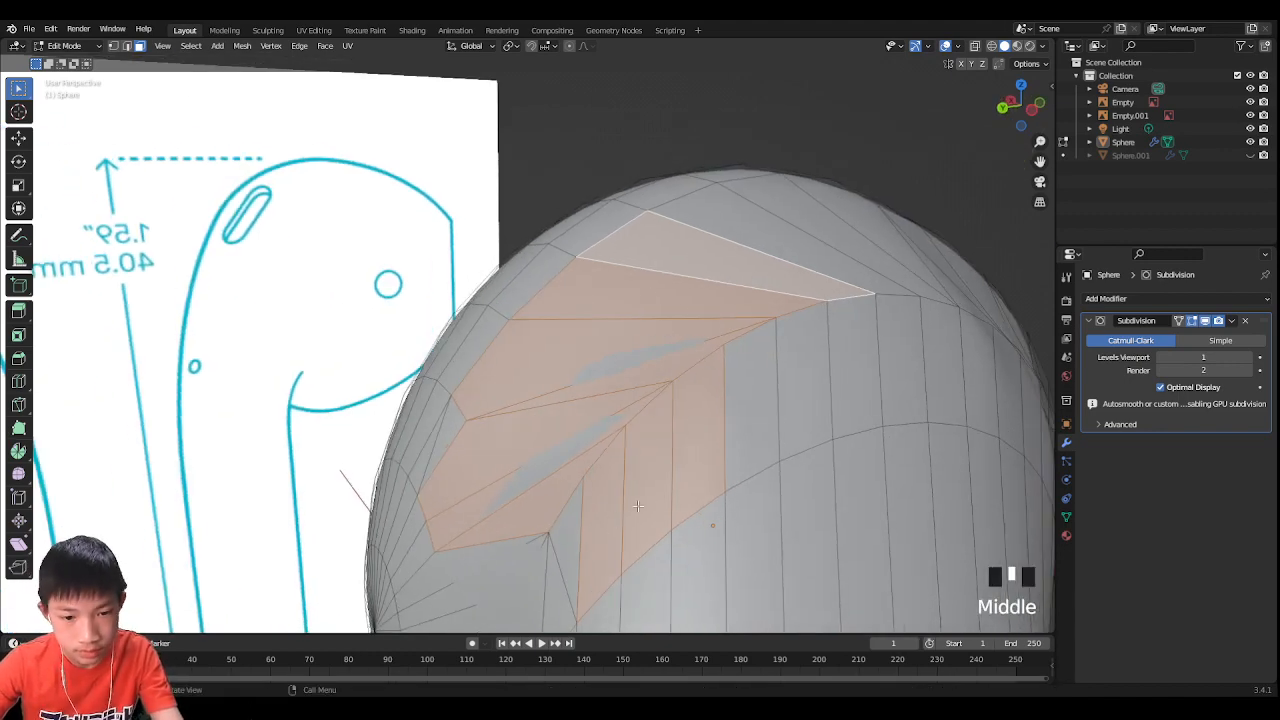
key("k")
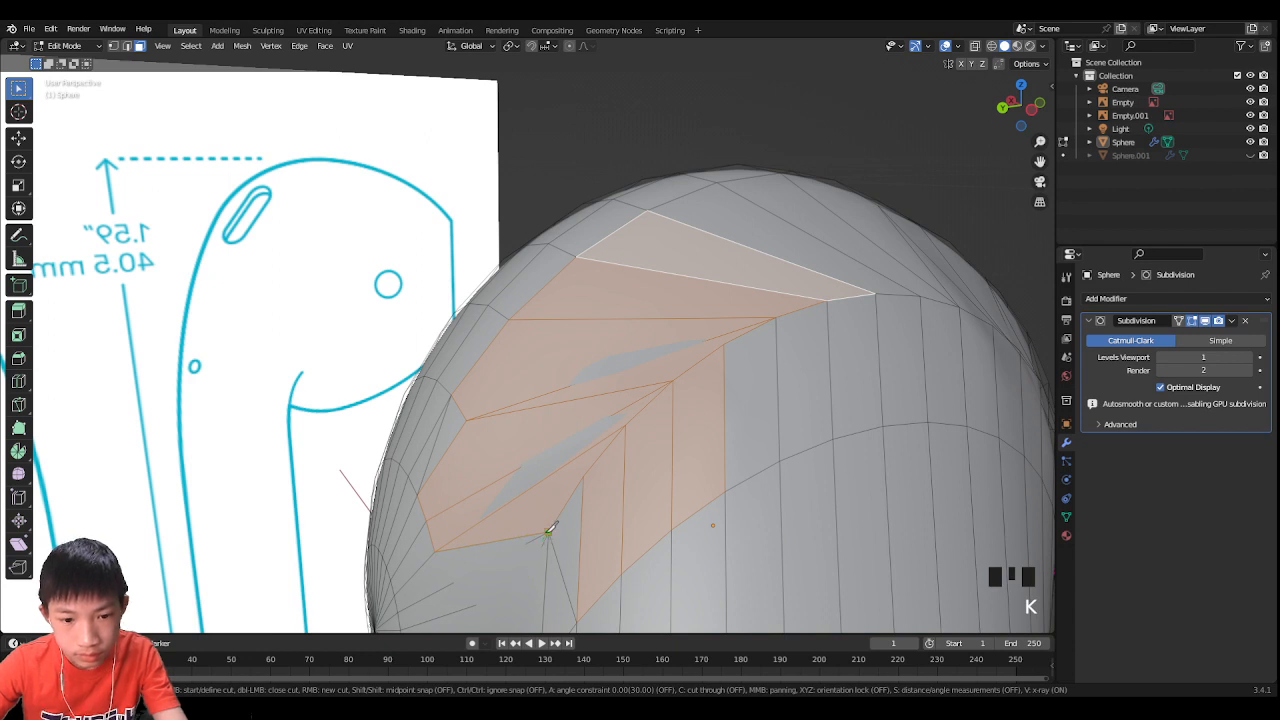
left_click(540, 481)
left_click(545, 449)
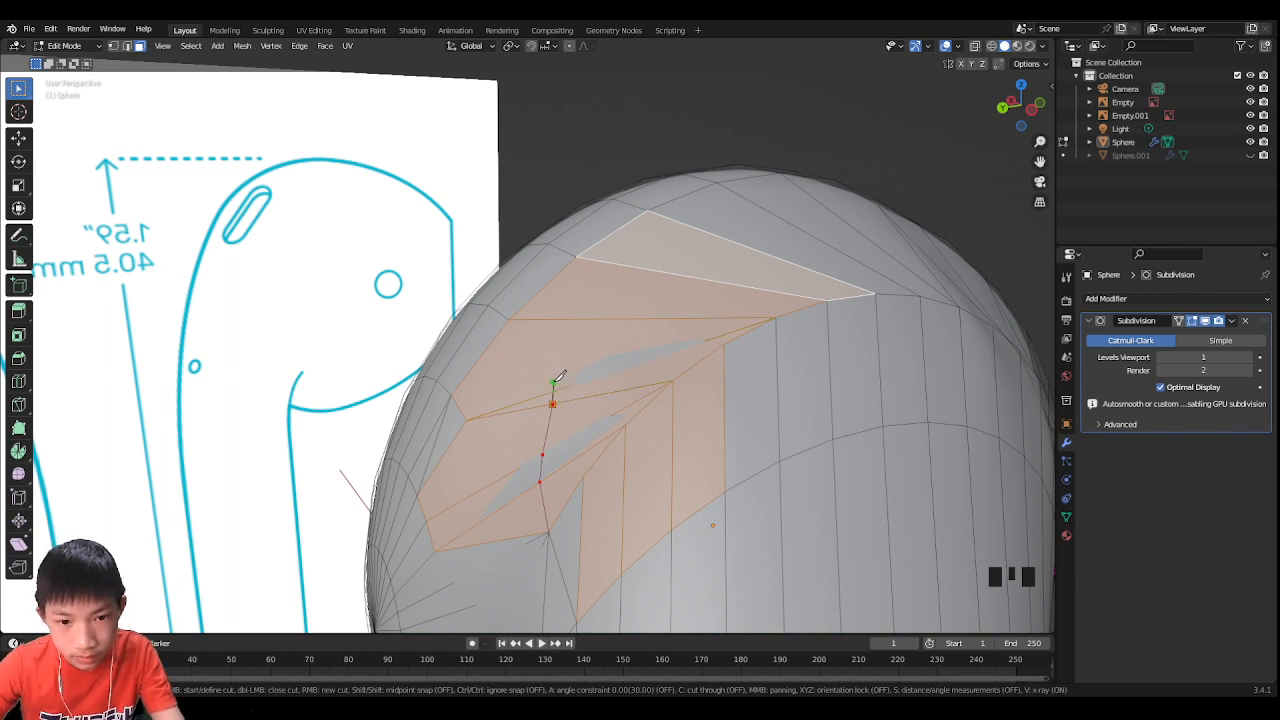
left_click(560, 387)
left_click(585, 317)
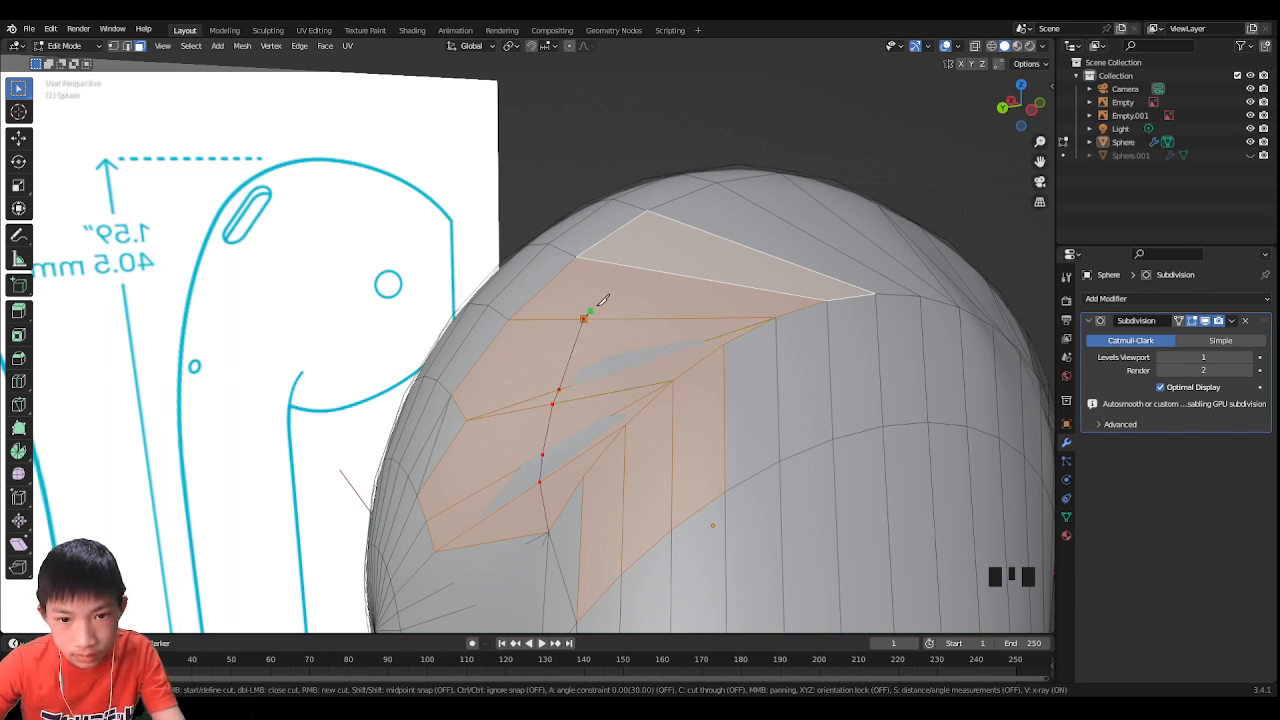
left_click(627, 261)
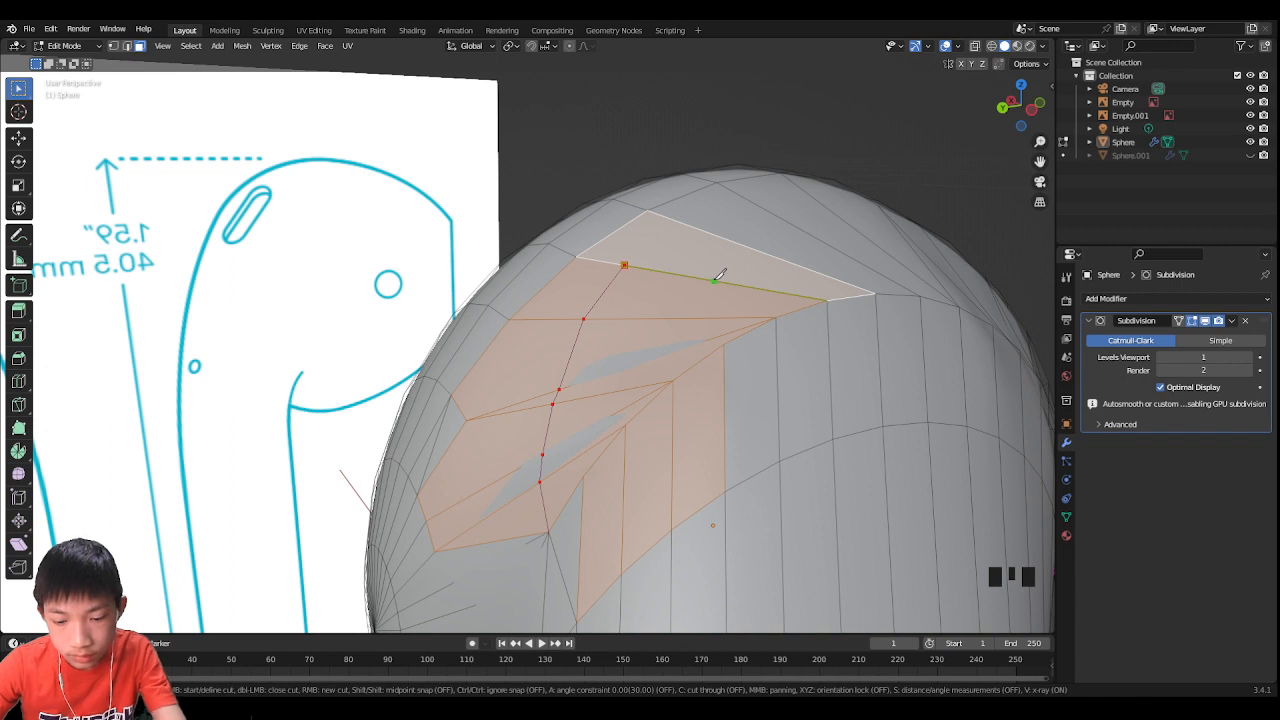
key("Return")
Step: Knife-cut a short edge across the upper patch faces beside the stem and check the smoothed shape in Object Mode
key("k")
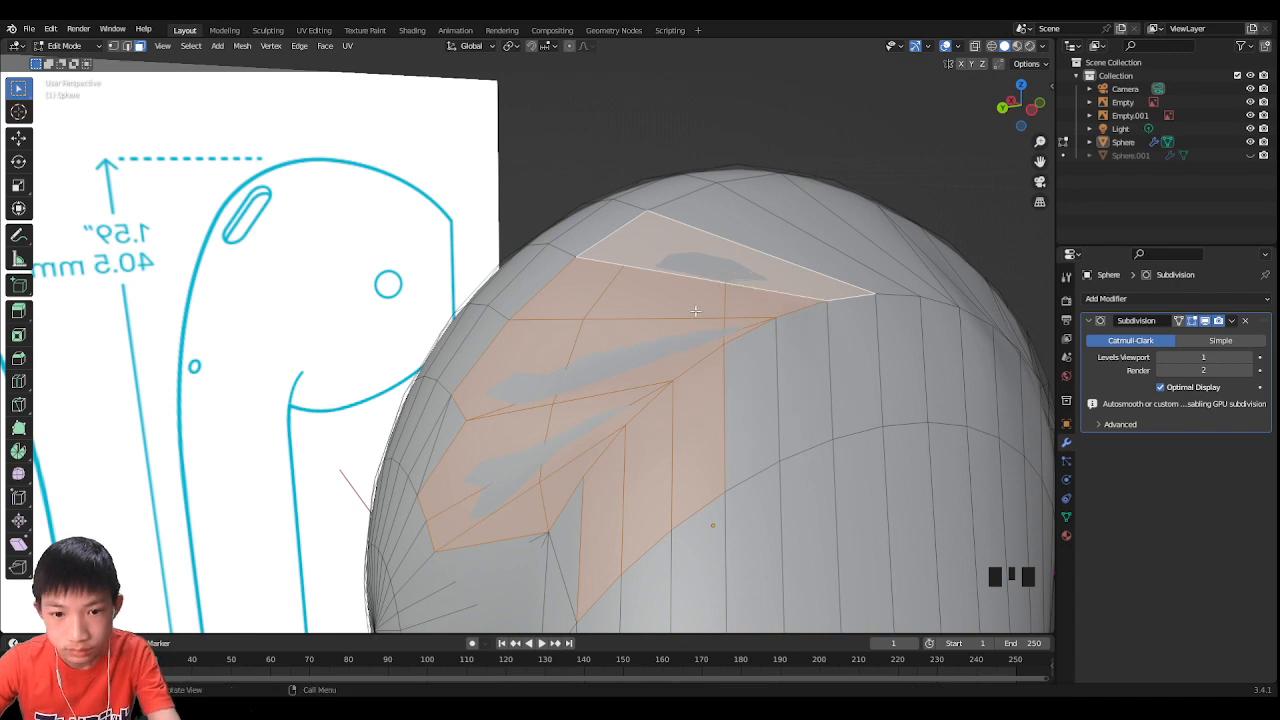
scroll(726, 285, "down", 2)
middle_click_drag(726, 285, 624, 501)
key("Tab")
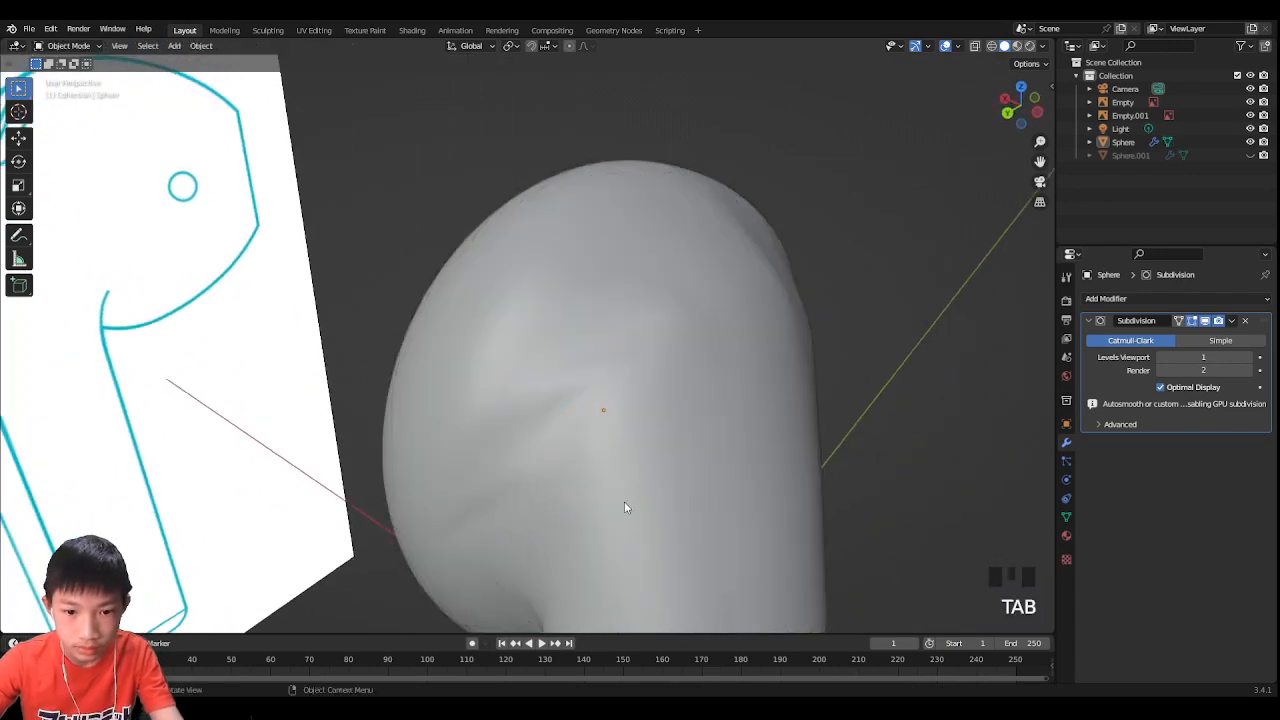
Step: Slide the stem vertex at the patch's lower end up along its edge by about 0.33 and check the surface in Object Mode
key("Tab")
key("1")
left_click(604, 519)
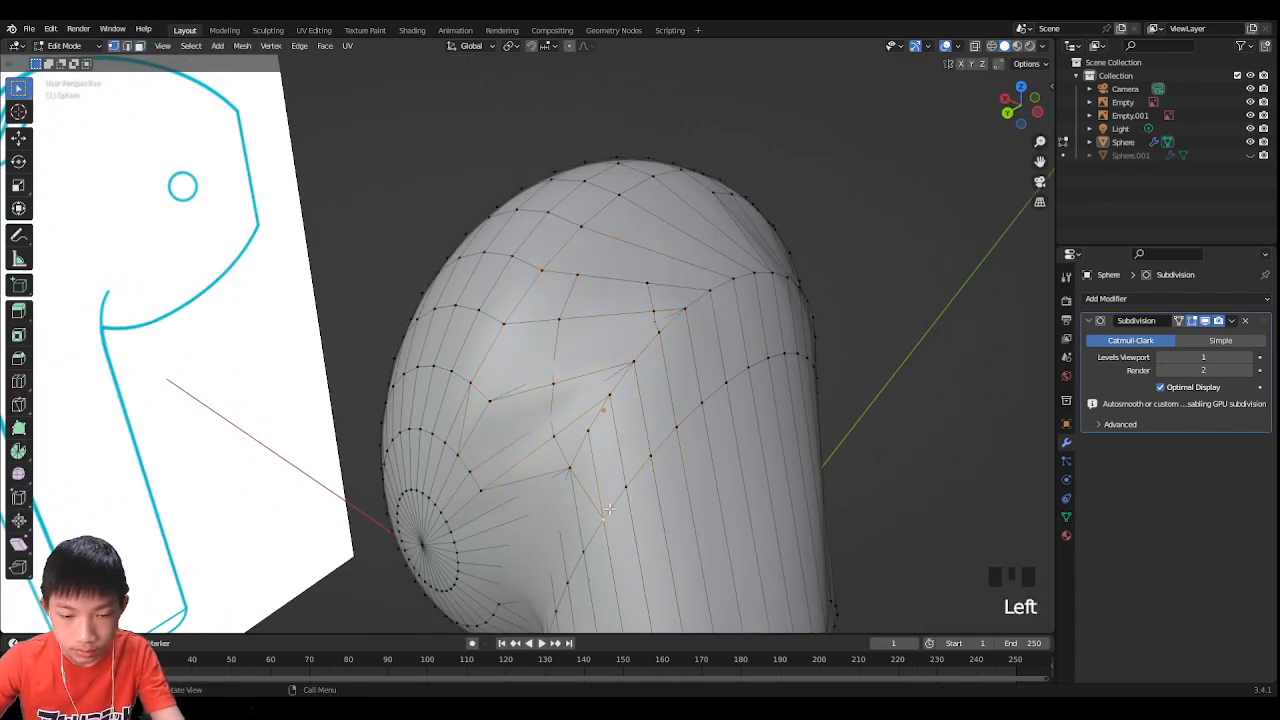
middle_click_drag(608, 510, 615, 470)
key("g")
key("g")
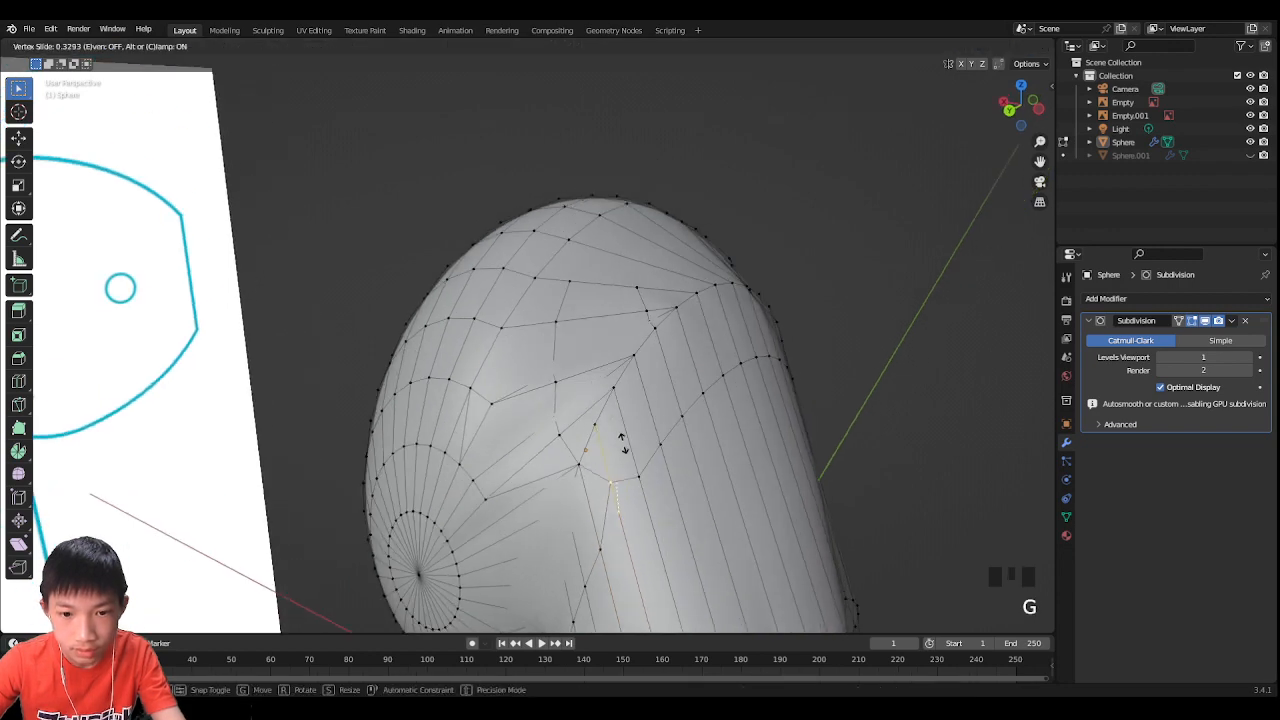
left_click(630, 438)
middle_click_drag(674, 422, 697, 340)
key("Tab")
key("Tab")
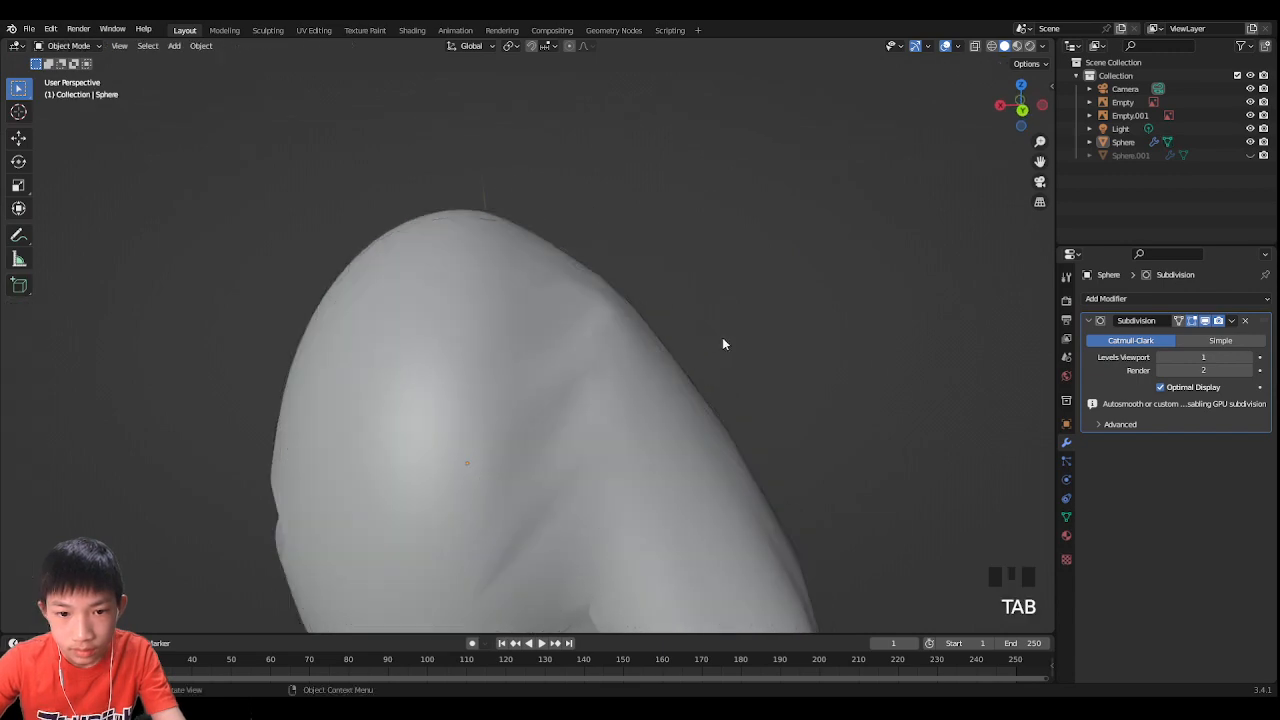
key("2")
left_click(612, 356, "alt")
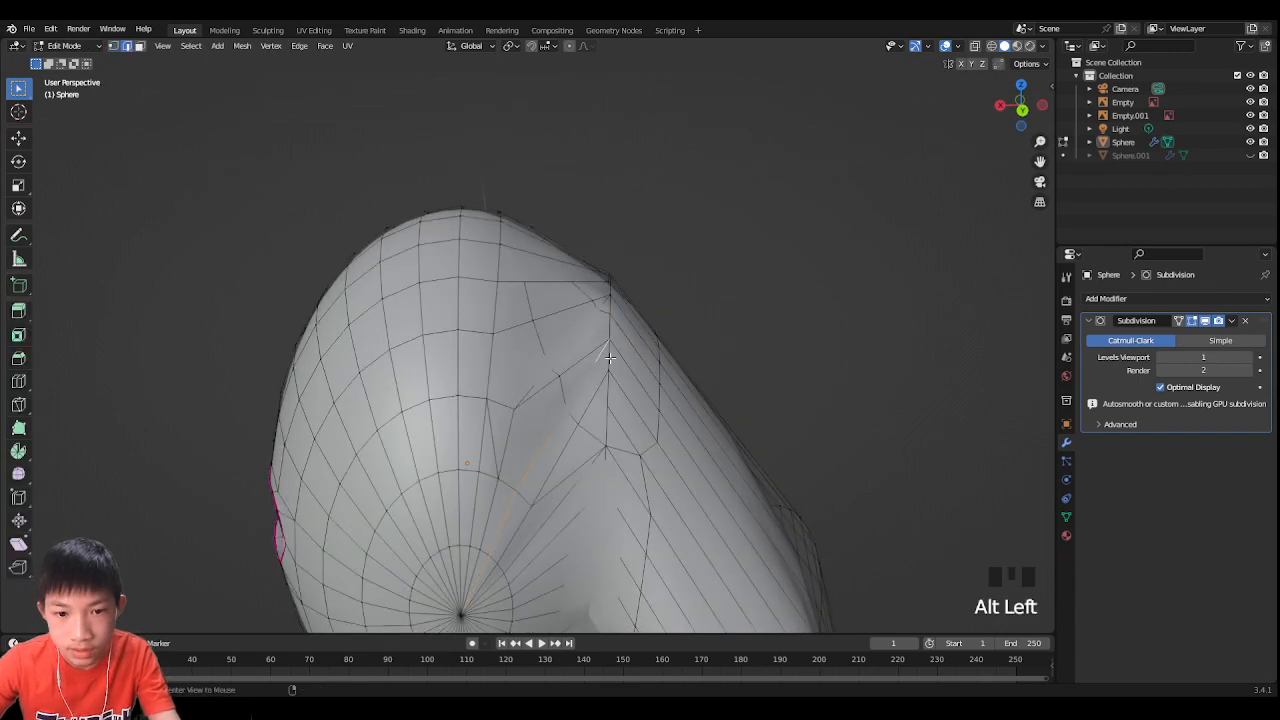
middle_click_drag(620, 334, 650, 354)
left_click(612, 340, "alt")
left_click(646, 338, "alt+shift")
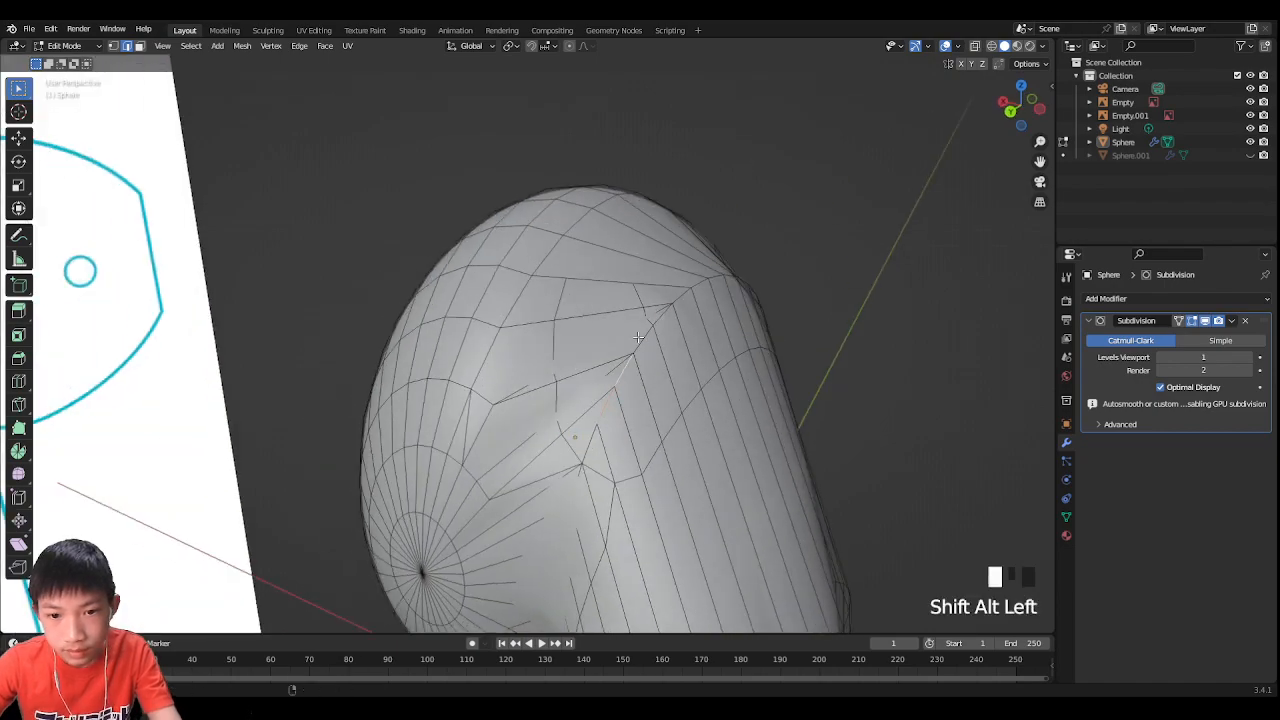
left_click(681, 298, "alt+shift")
middle_click_drag(716, 302, 851, 337)
scroll(612, 298, "down", 2)
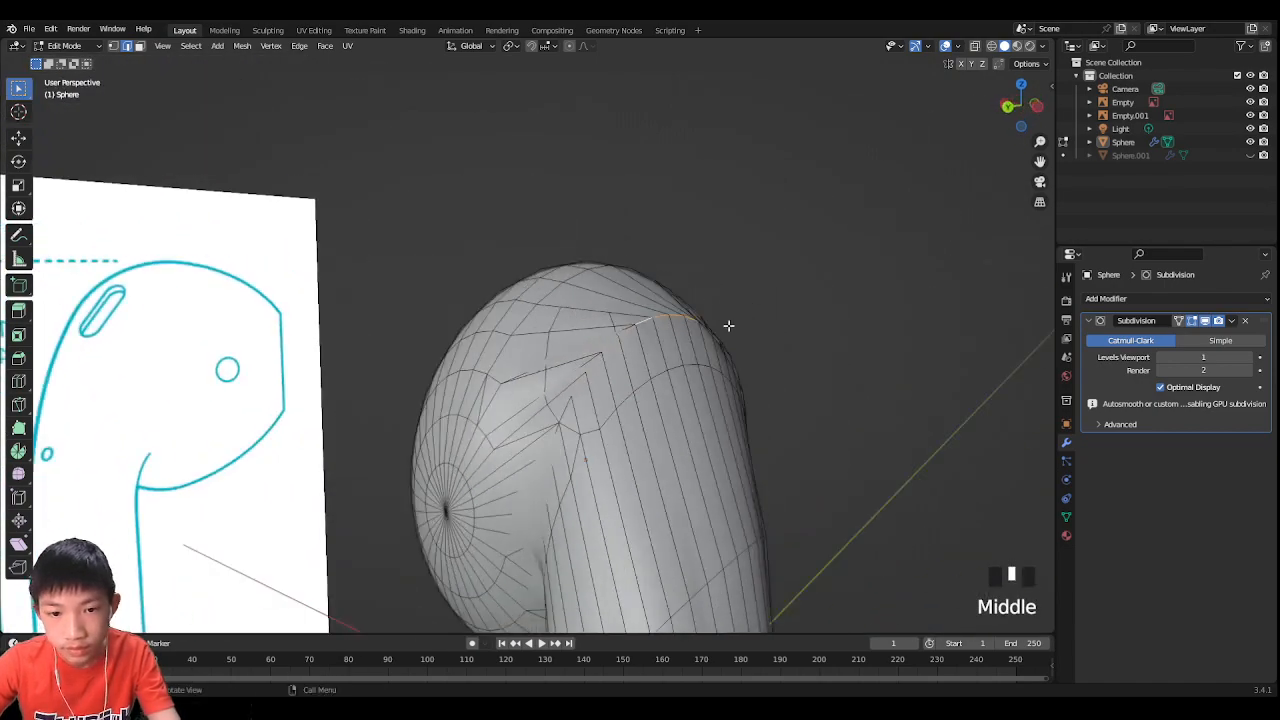
middle_click_drag(729, 329, 650, 306)
key("g")
key("z")
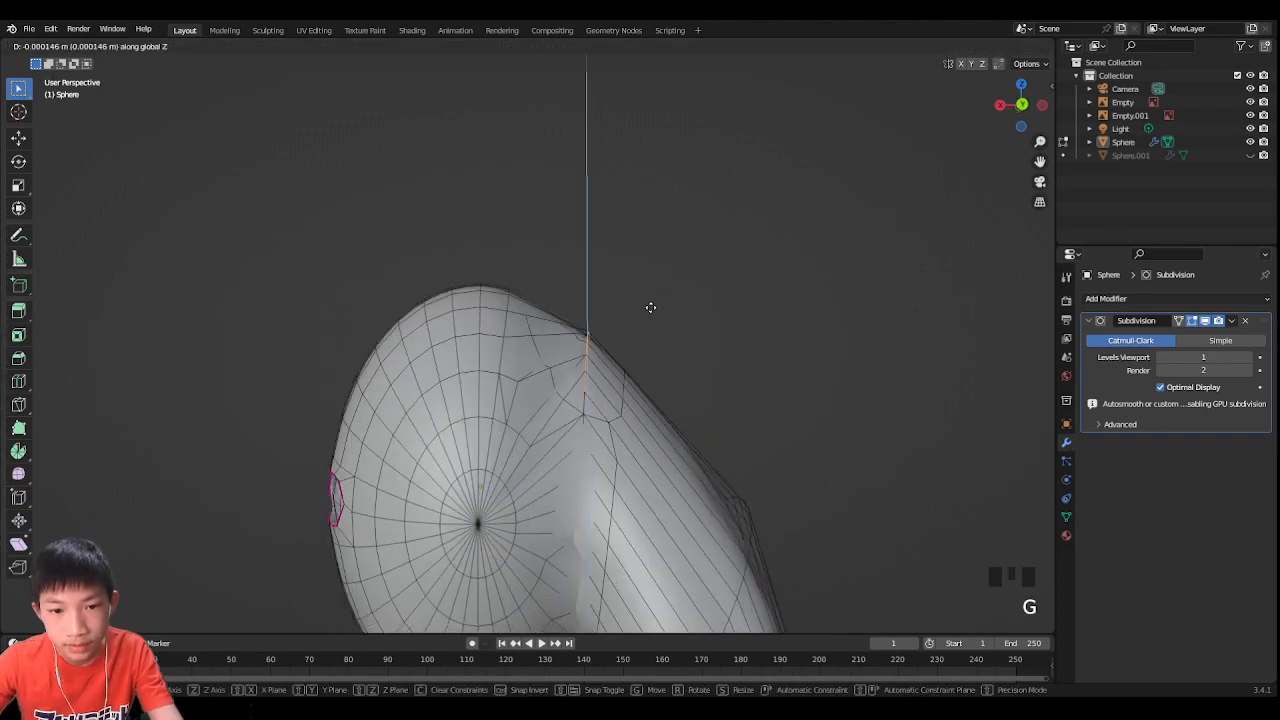
key("Escape")
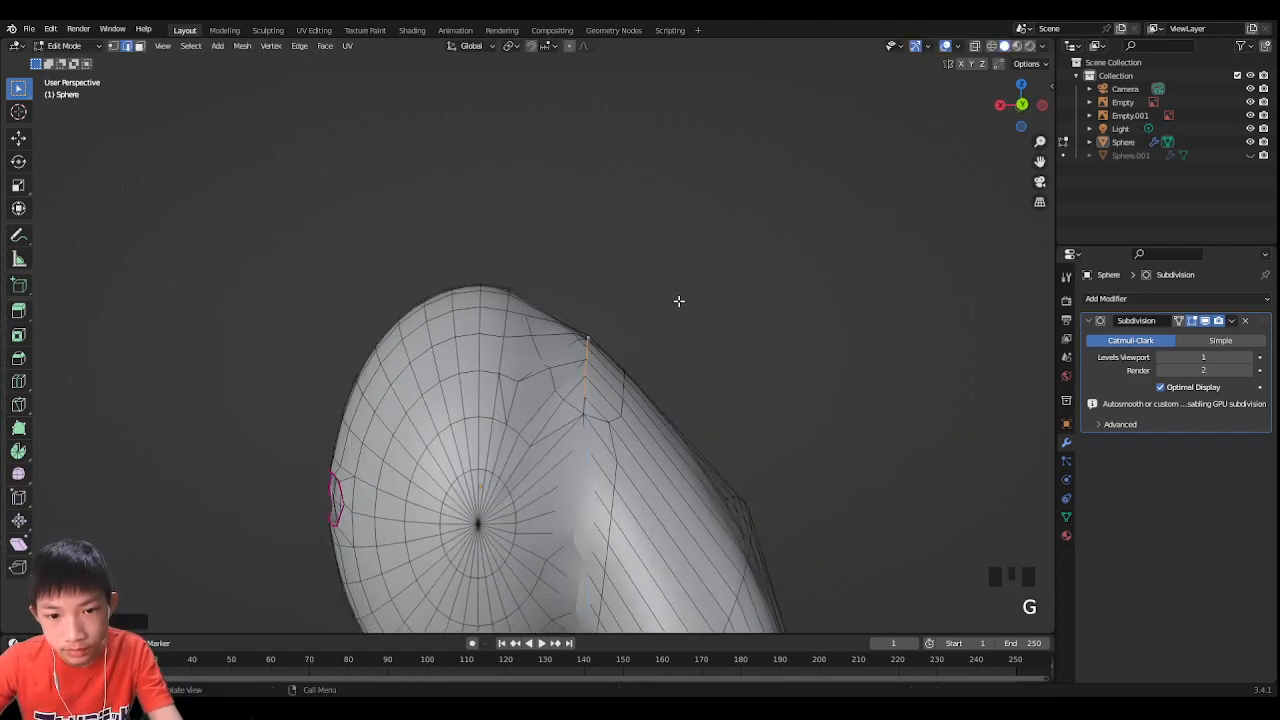
Step: Select the adjoining faces at the slot's lower end, where the earbud head meets the stem
key("Tab")
middle_click_drag(677, 297, 563, 340)
scroll(553, 333, "up", 2)
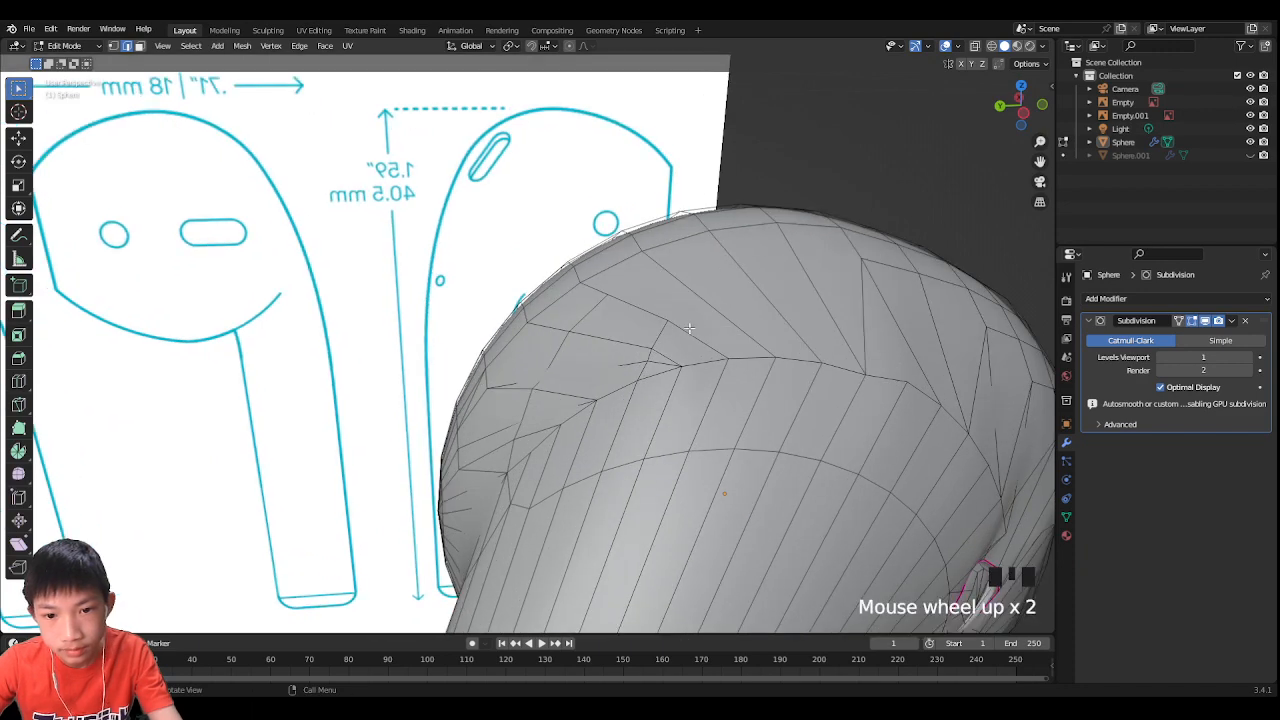
middle_click_drag(553, 333, 674, 377, "shift")
scroll(687, 369, "down", 1)
scroll(687, 369, "down", 3)
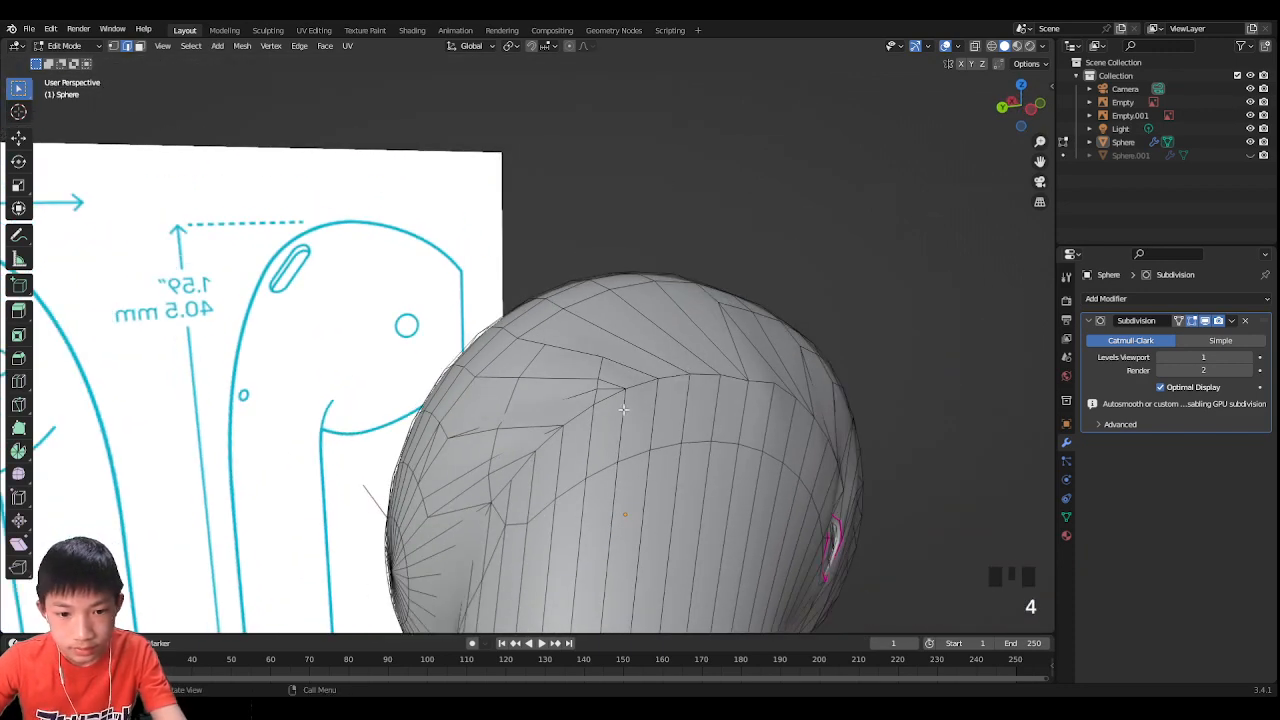
key("3")
left_click(506, 500, "shift")
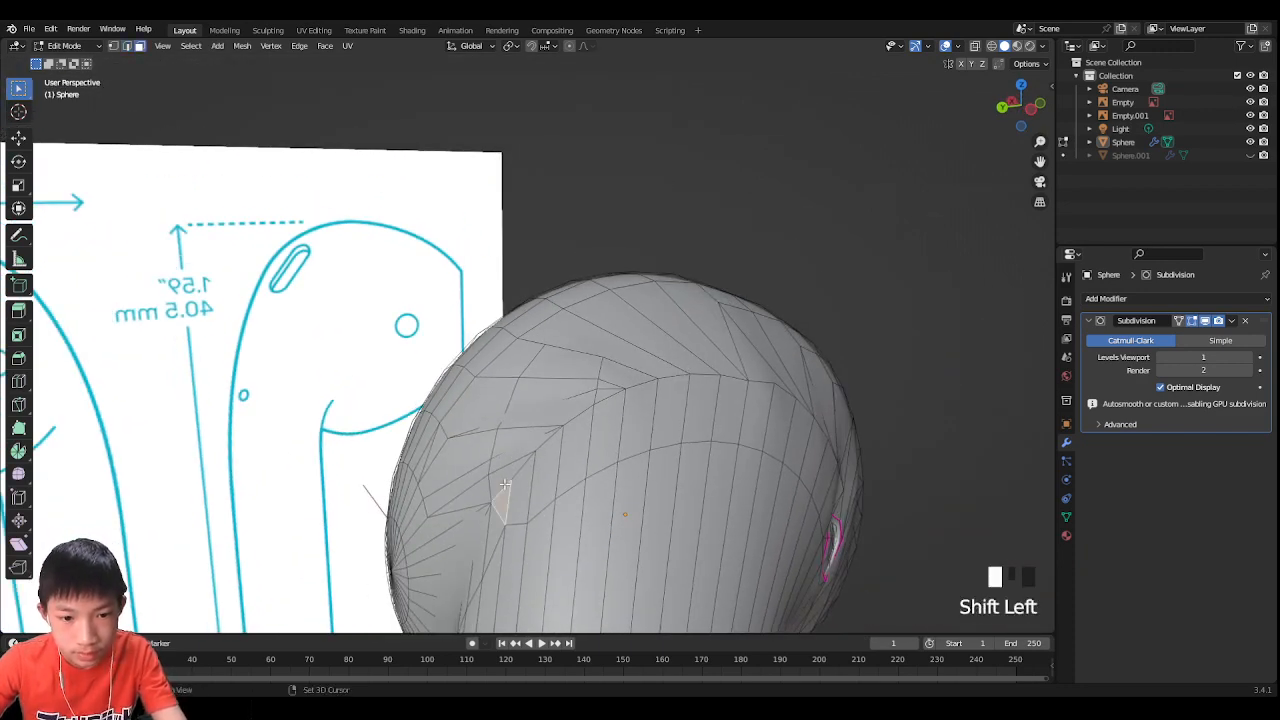
left_click(515, 478, "shift")
left_click(525, 460, "shift")
left_click(539, 431, "shift")
left_click(552, 424, "shift")
left_click(566, 415, "shift")
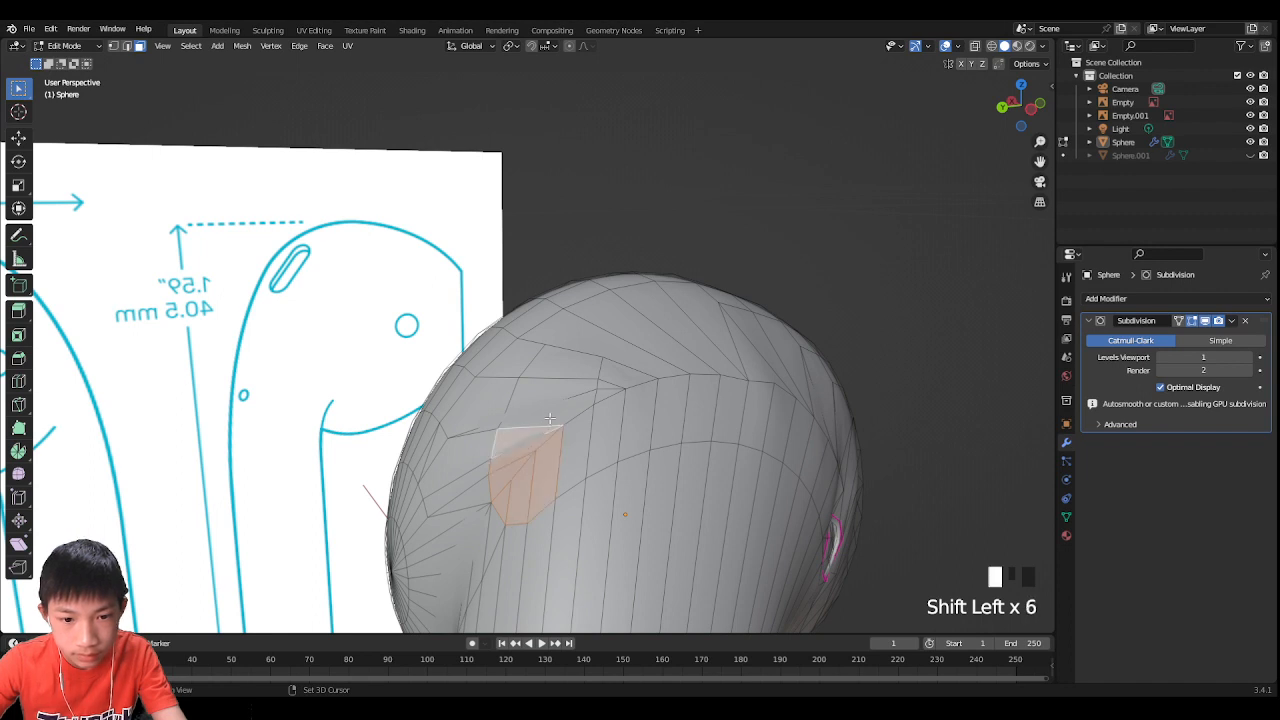
Step: Extend the face selection up the head to the slot's upper end, undoing the stray picks beside it
left_click(580, 406, "shift")
left_click(595, 412, "shift")
left_click(604, 391, "shift")
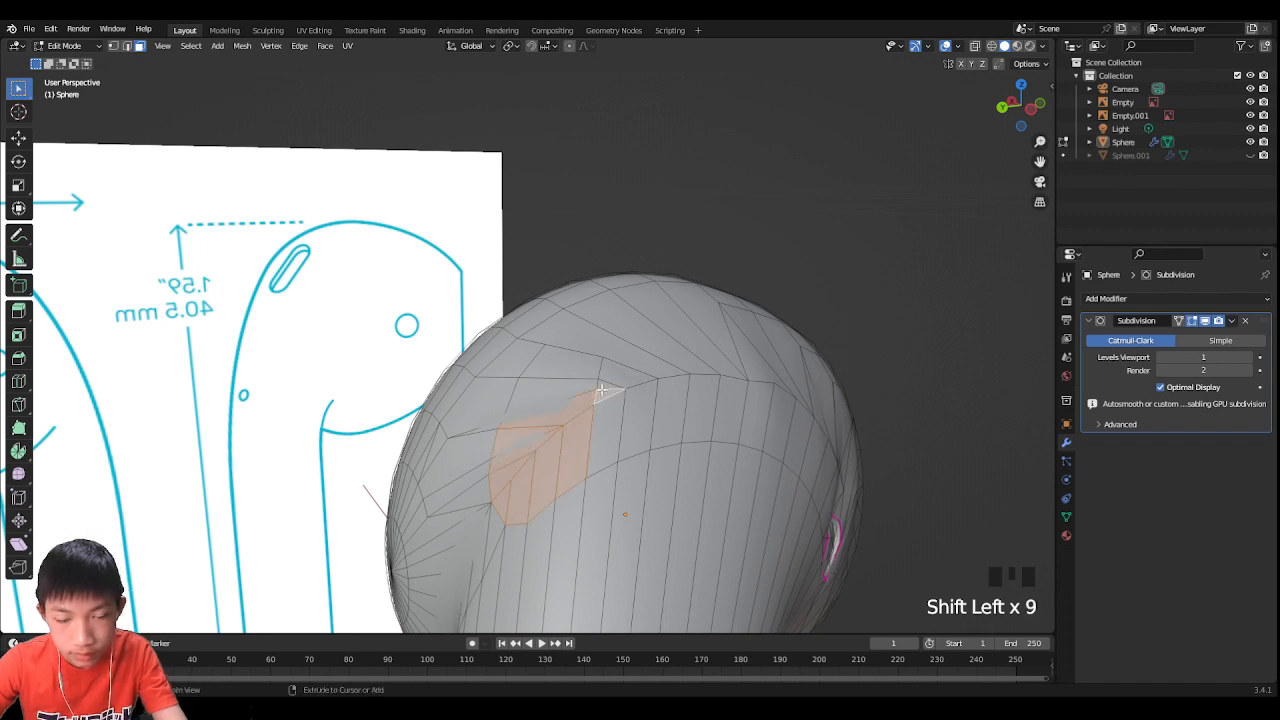
key("ctrl+z")
key("ctrl+z")
left_click(560, 390, "shift")
left_click(565, 373, "shift")
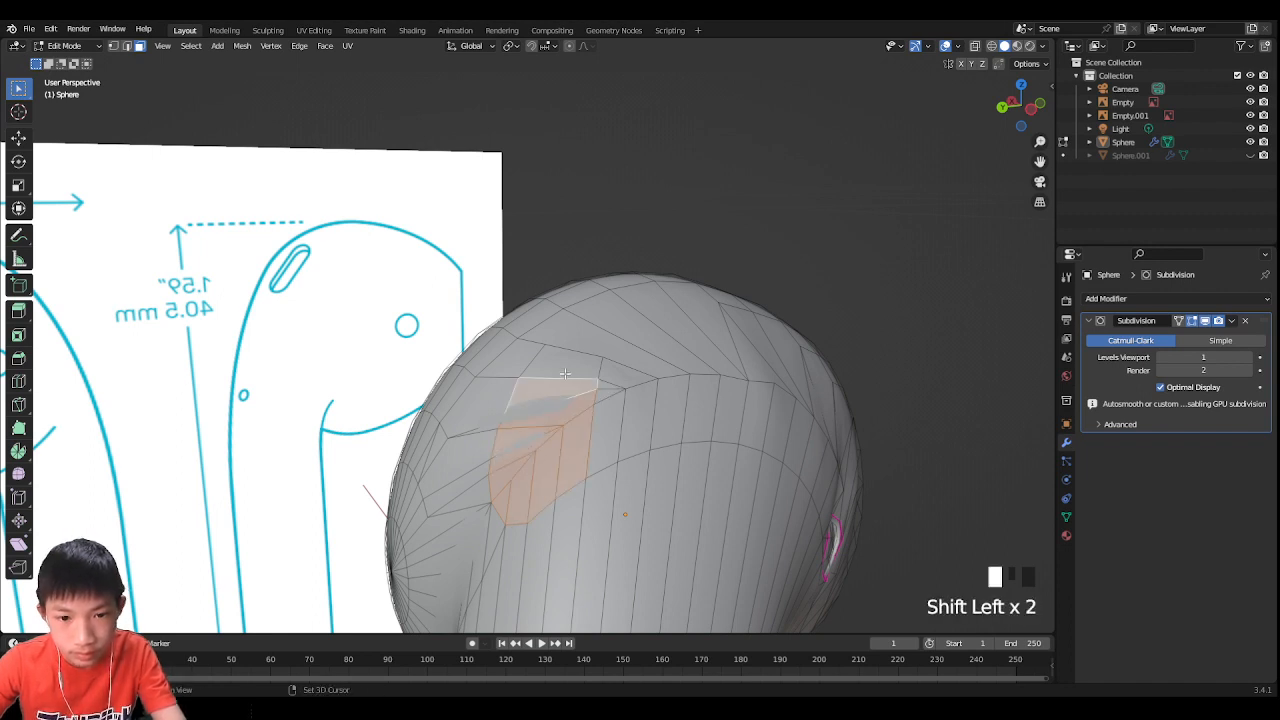
Step: Knife-cut a straight edge along the slot's stem side, trimming off the protruding corner of the patch
middle_click_drag(596, 348, 628, 352)
scroll(631, 353, "up", 2)
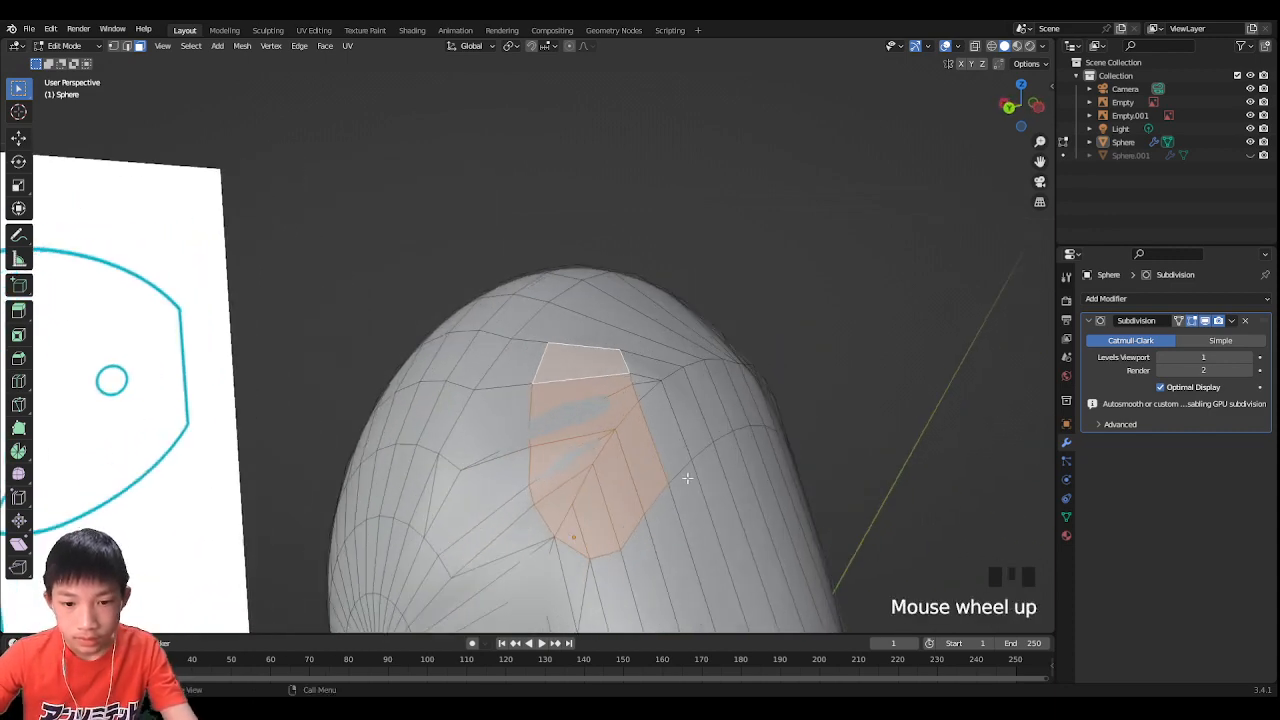
key("k")
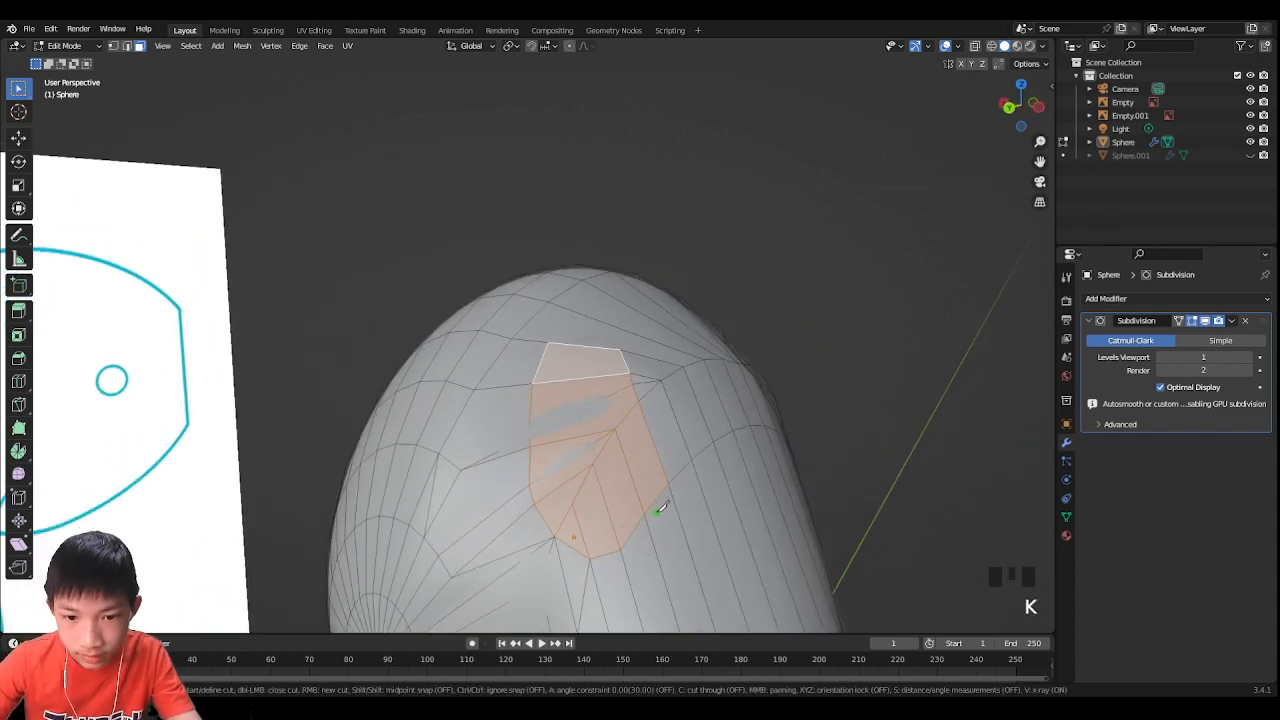
key("Return")
left_click(642, 464)
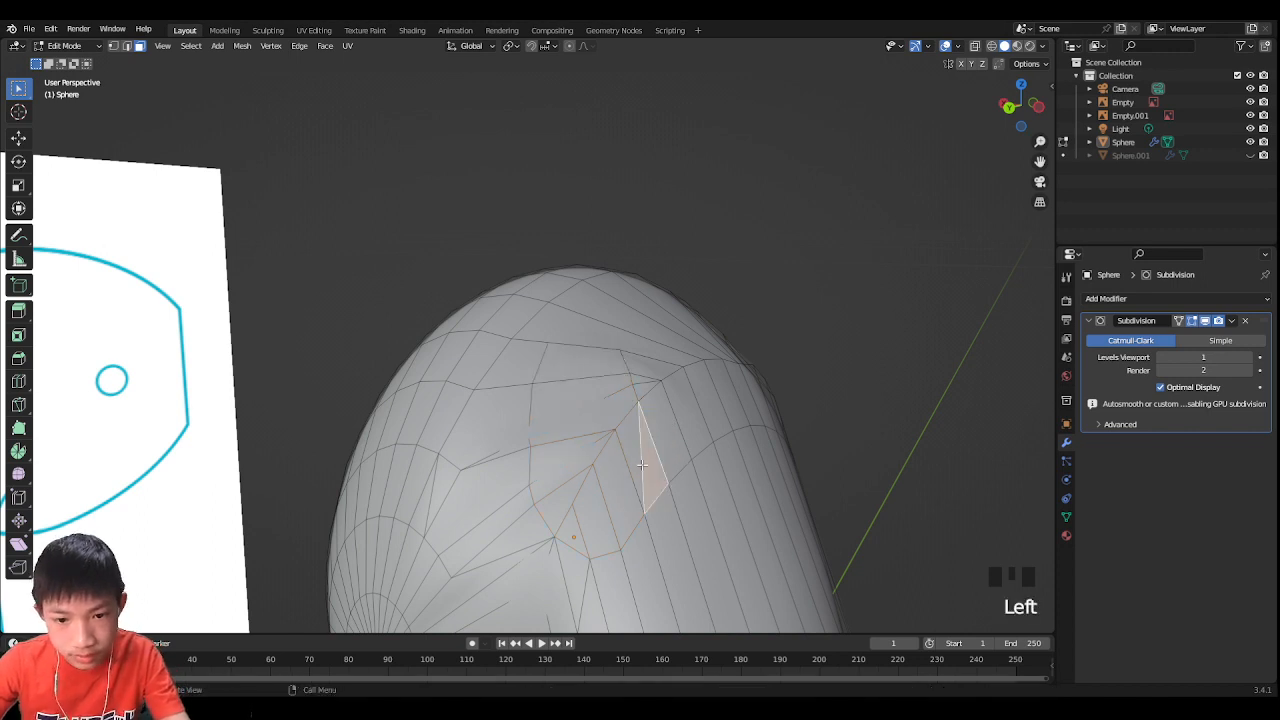
Step: Reselect all faces of the slot patch inside the new cut, using wireframe shading briefly for the hidden lower one
left_click(589, 533)
left_click(549, 482, "shift")
left_click(565, 453, "shift")
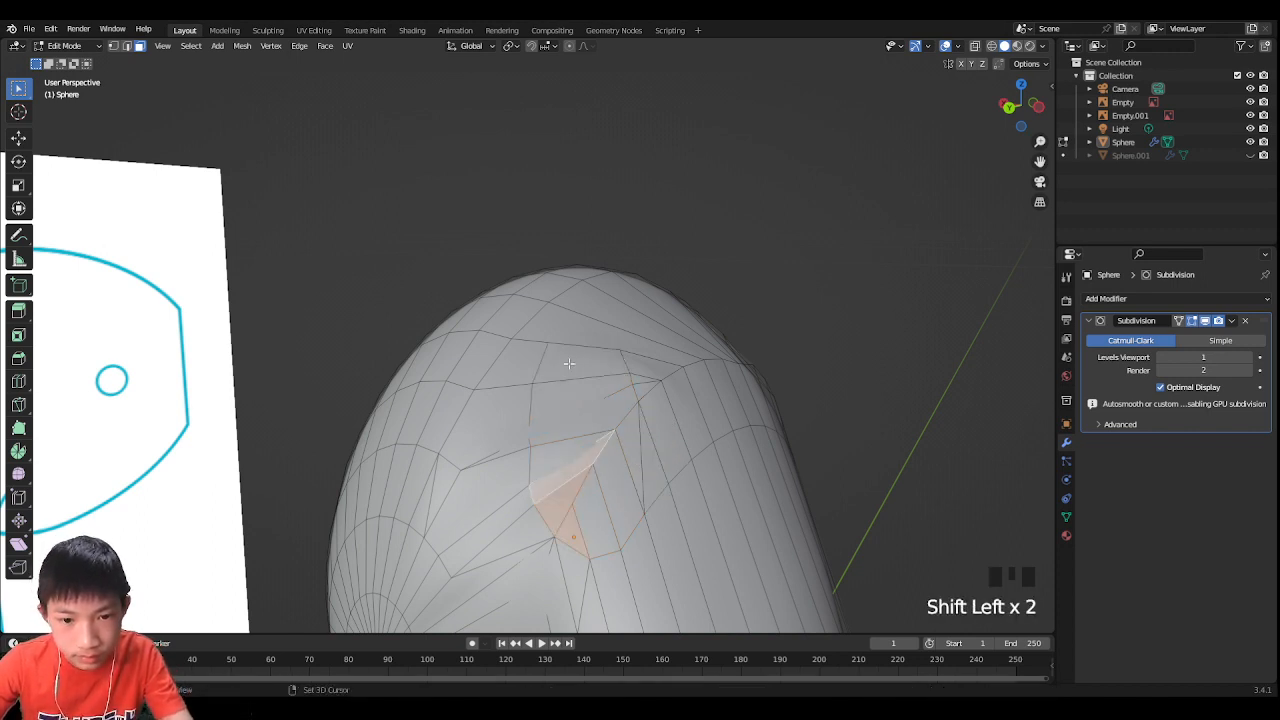
left_click_drag(569, 364, 576, 451, "shift")
left_click(629, 461, "shift")
left_click(616, 492, "shift")
left_click(586, 504, "shift")
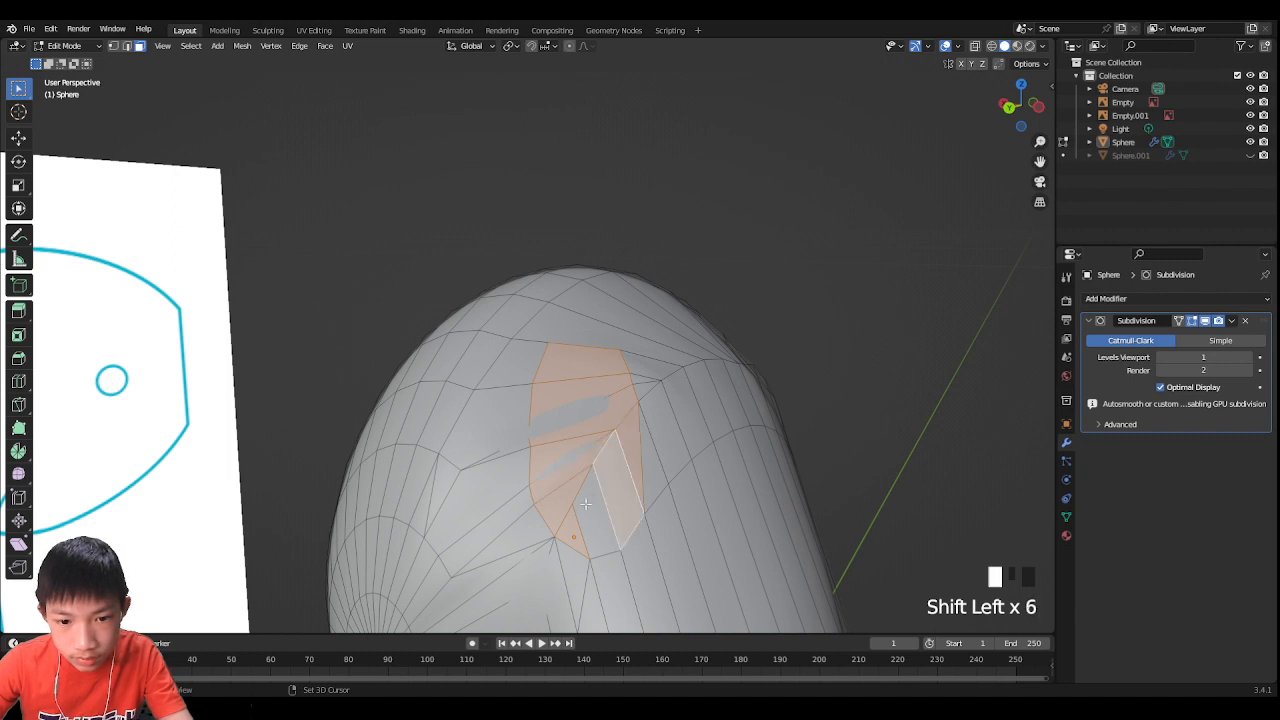
key("shift+z")
left_click(588, 500, "shift")
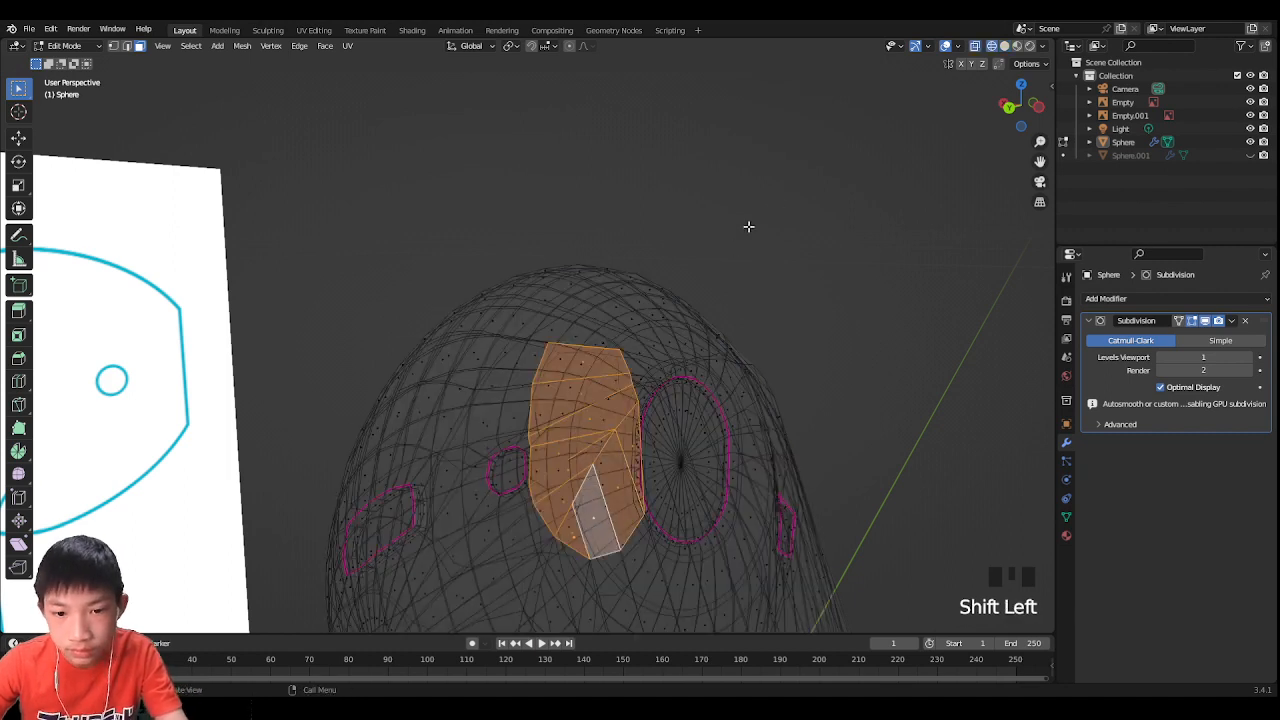
left_click(1003, 46)
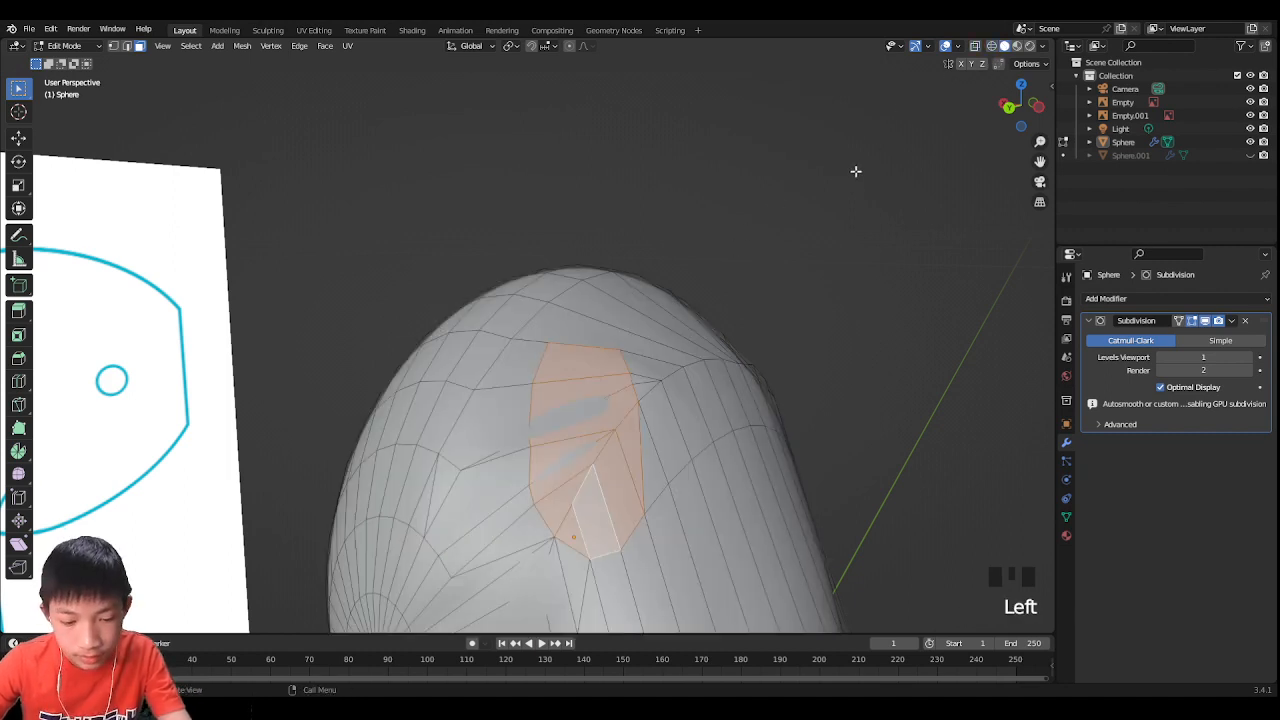
Step: Inset the selected slot faces by about 0.0004 m and check the smoothed shape in Object Mode
key("i")
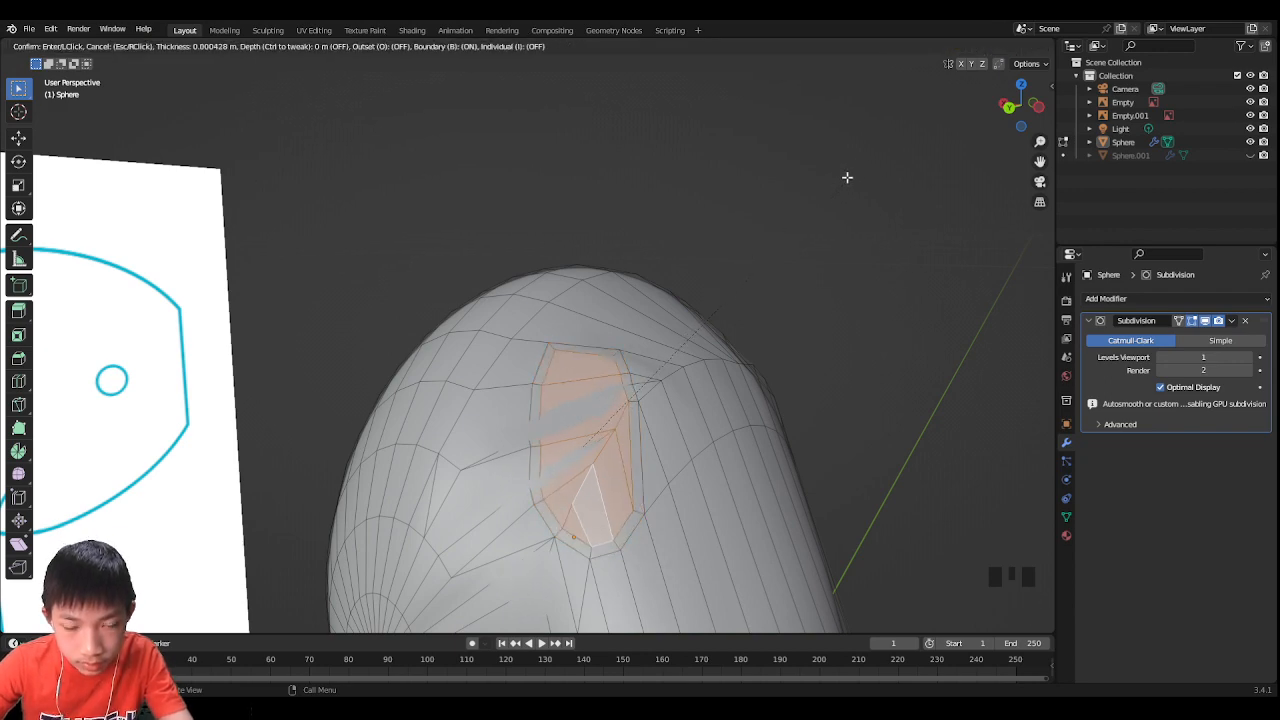
left_click(845, 177)
middle_click_drag(845, 177, 718, 200)
key("Tab")
key("Tab")
Step: Extrude the inset slot faces about 0.0008 m into the head
scroll(644, 251, "up", 2)
key("e")
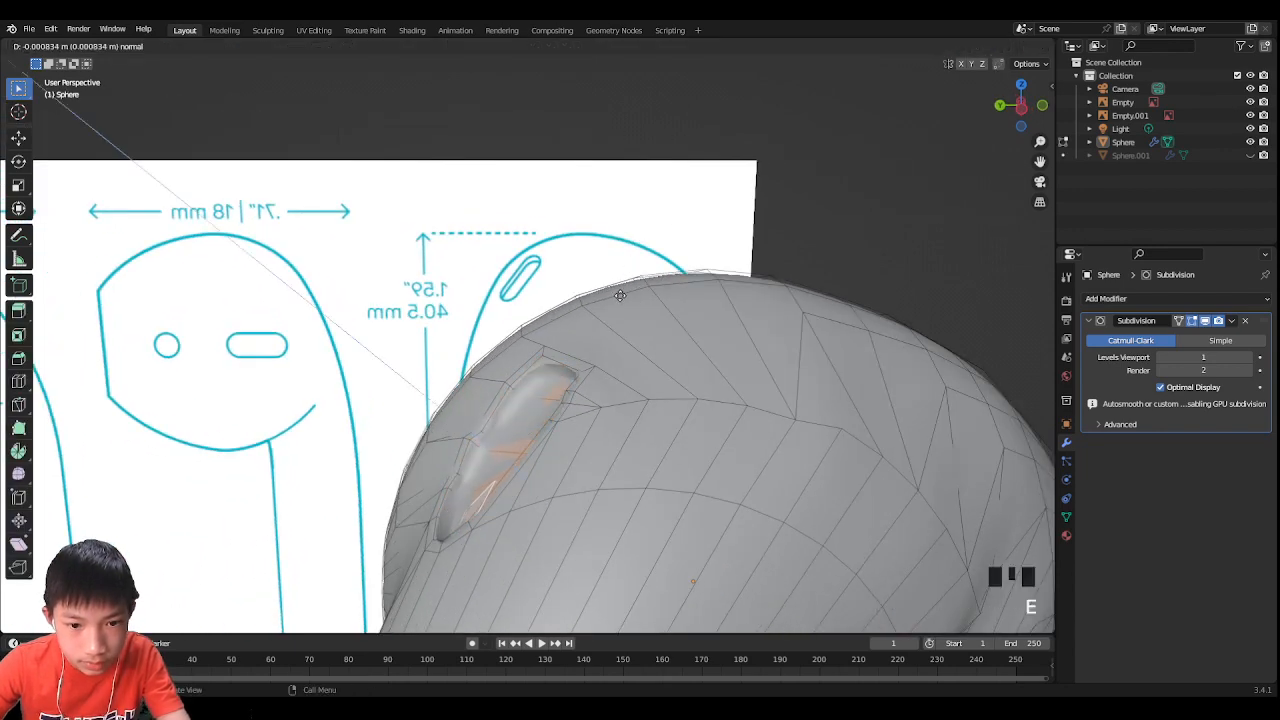
left_click(616, 297)
middle_click_drag(616, 297, 729, 300)
scroll(756, 289, "up", 2)
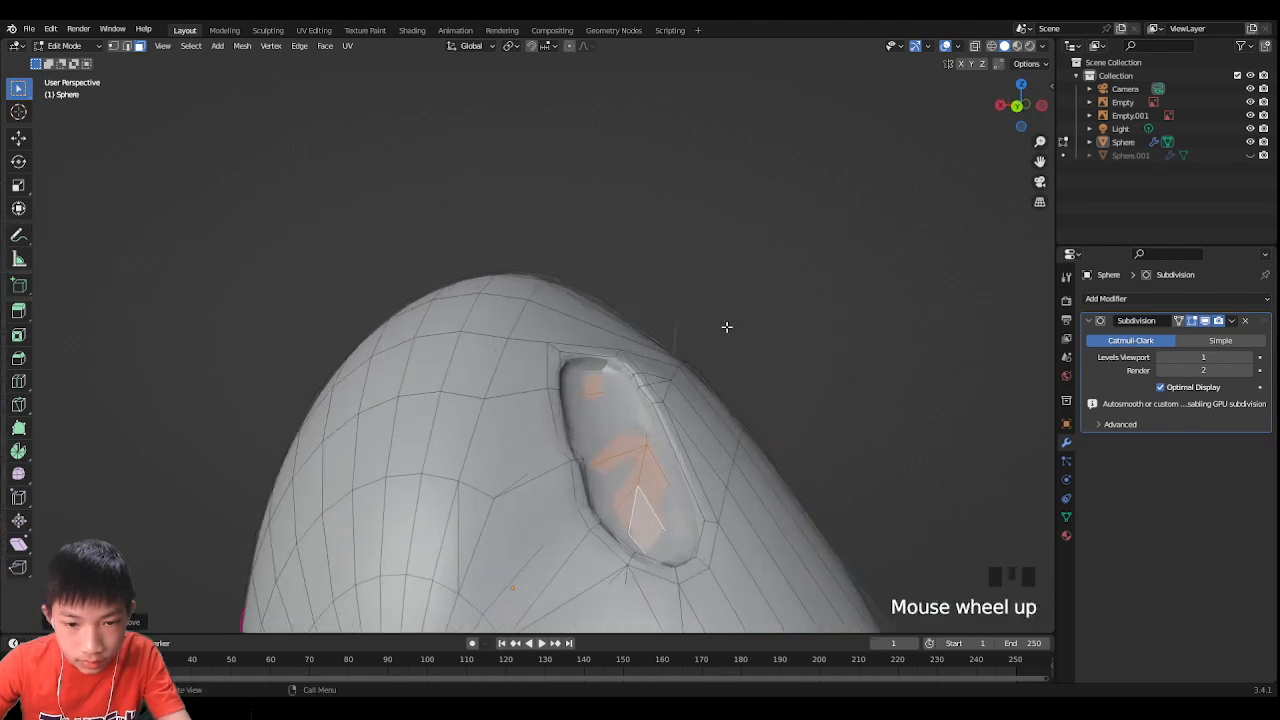
Step: Scale the recessed slot floor to about 0.9 and raise it about 0.0003 m along Z
key("s")
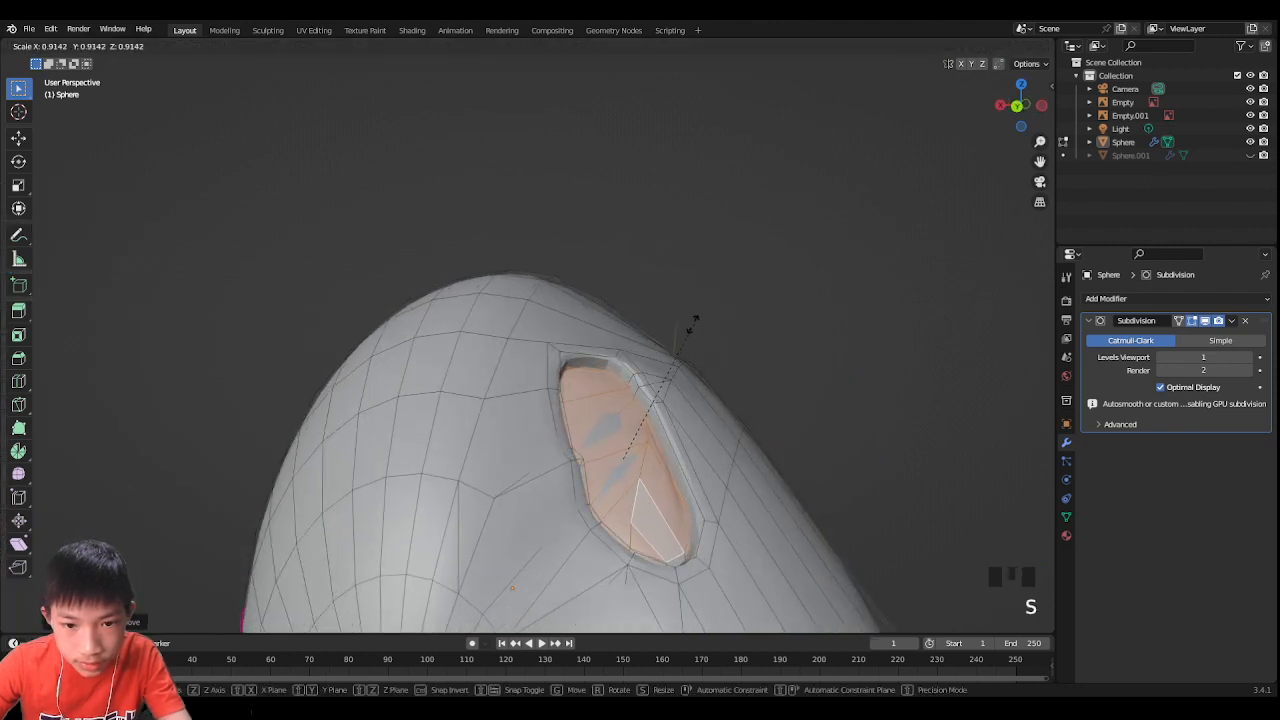
left_click(680, 325)
key("ctrl+KP_Add")
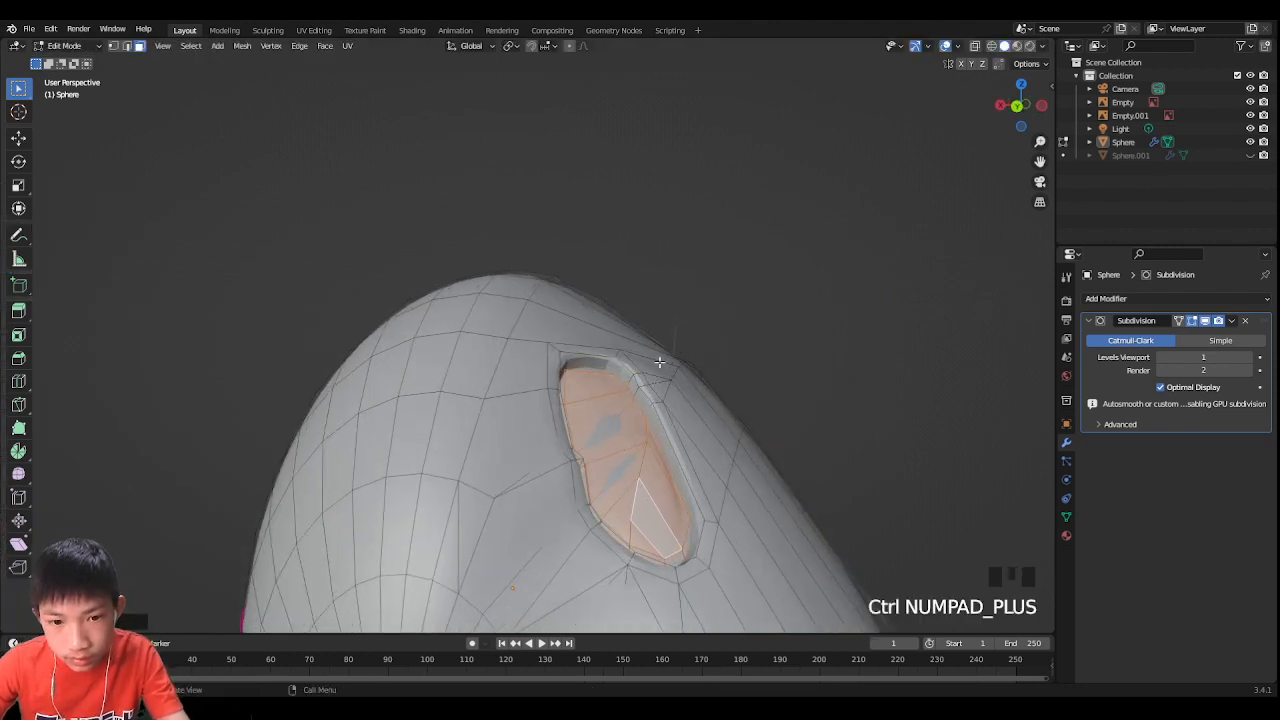
scroll(623, 283, "up", 2)
key("g")
key("z")
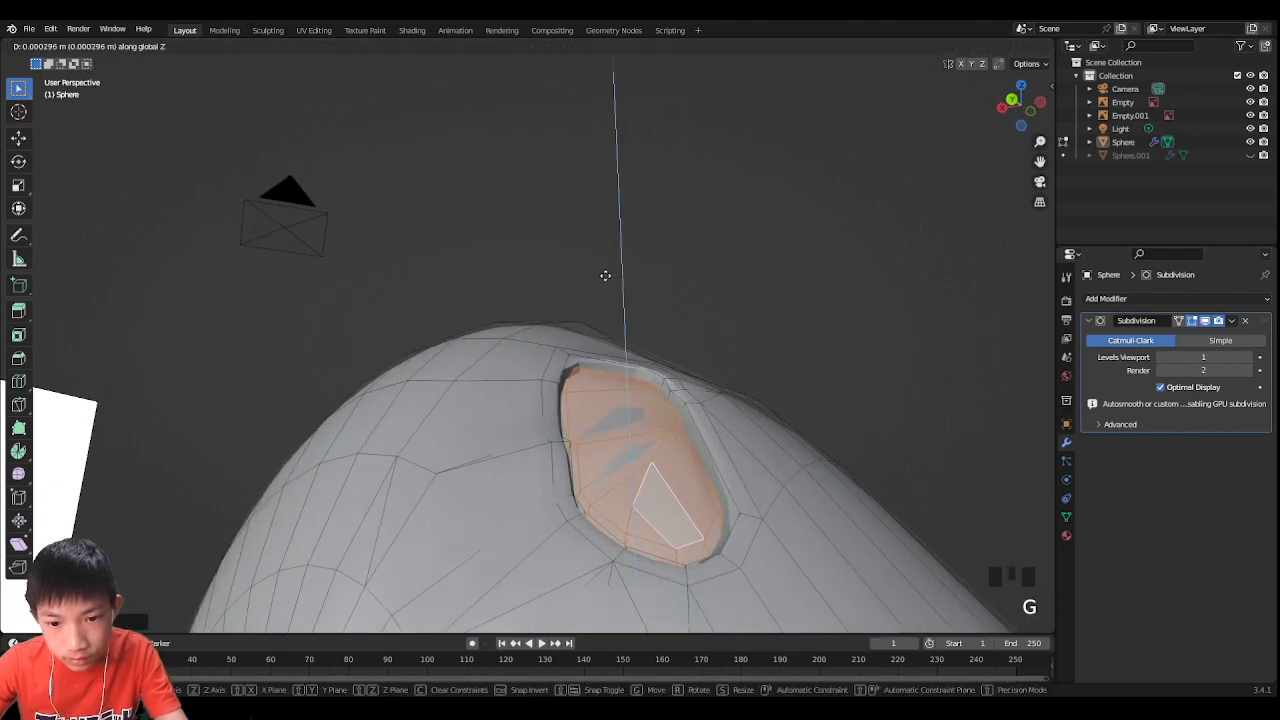
left_click(606, 280)
Step: Select the edge loop around the slot's rim and add a crease to sharpen it
key("2")
left_click(655, 375, "alt")
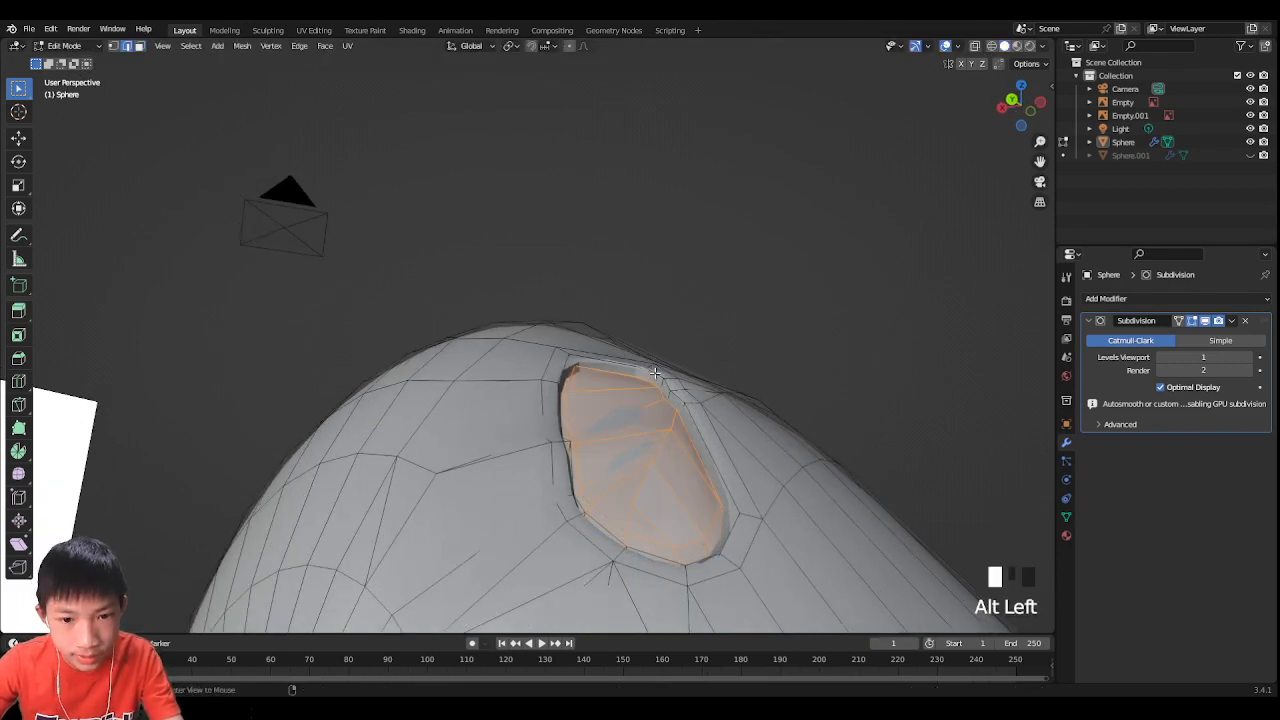
middle_click_drag(655, 375, 662, 415)
key("shift+e")
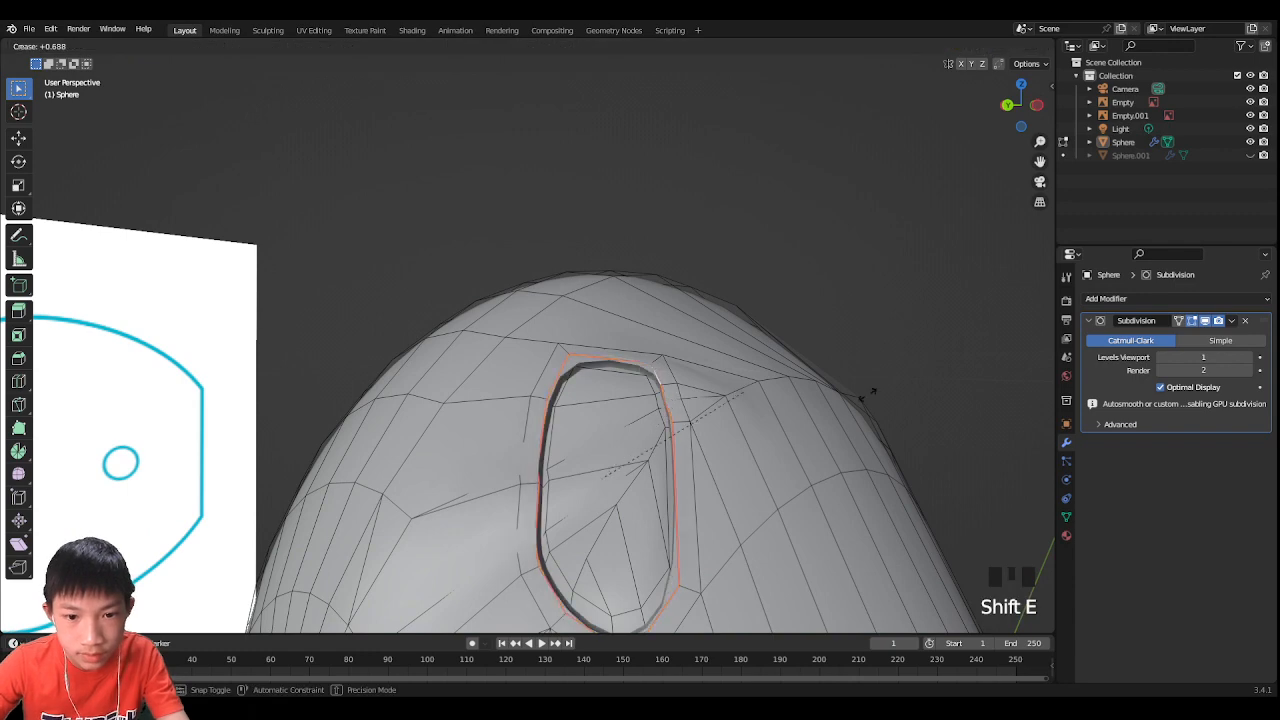
left_click(138, 376)
Step: Compare the slot's position and outline with the reference drawing in the left orthographic view
key("Tab")
scroll(433, 349, "down", 3)
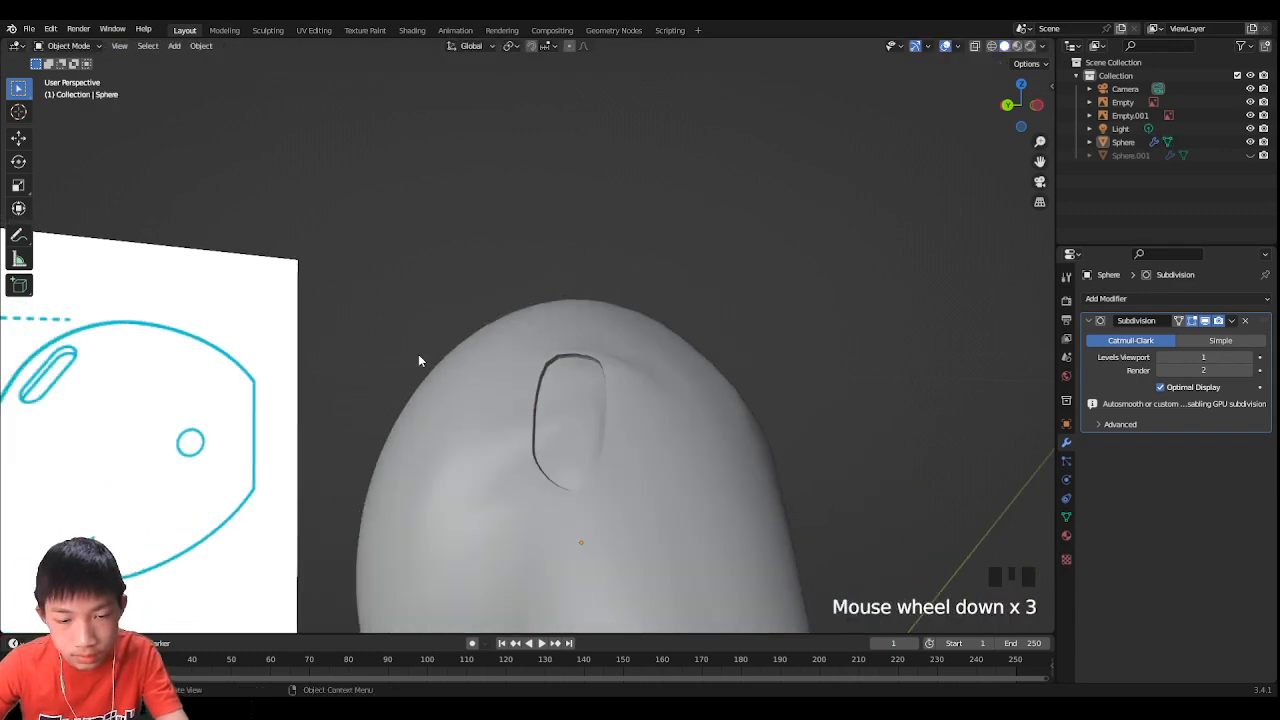
middle_click_drag(420, 360, 695, 354)
scroll(666, 391, "down", 1)
scroll(695, 354, "down", 3)
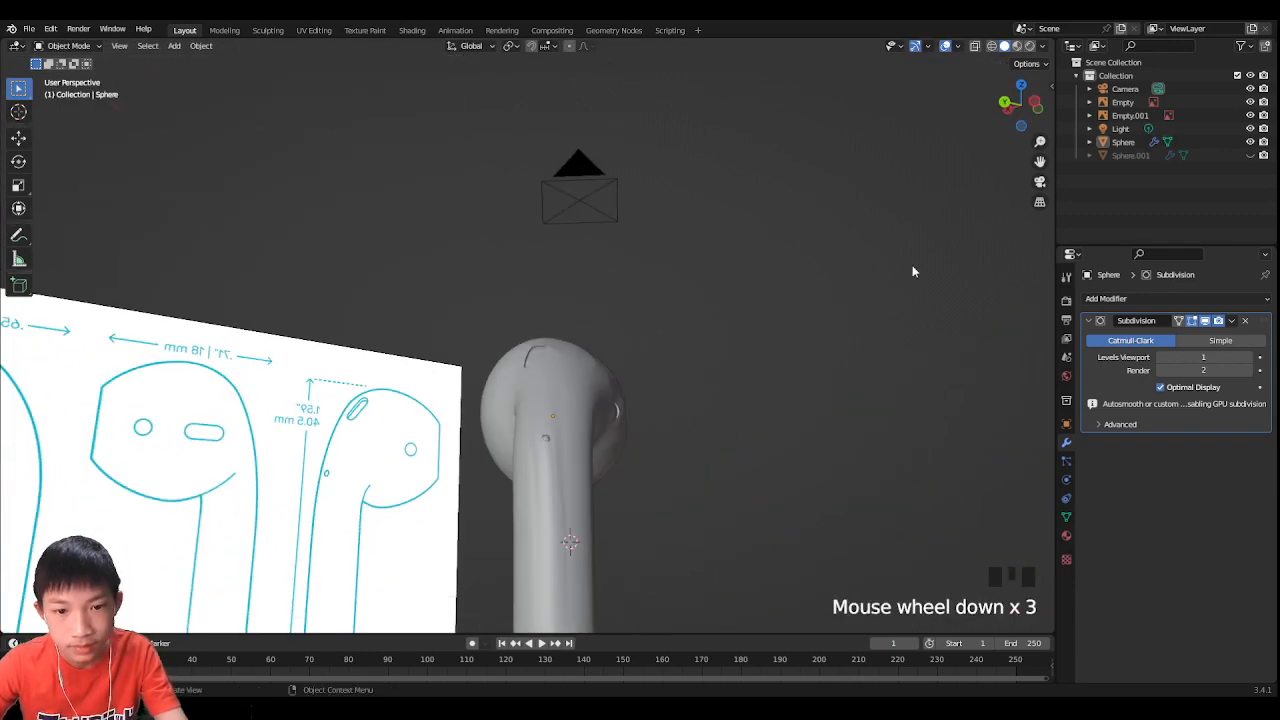
left_click(1034, 104)
scroll(944, 68, "up", 6)
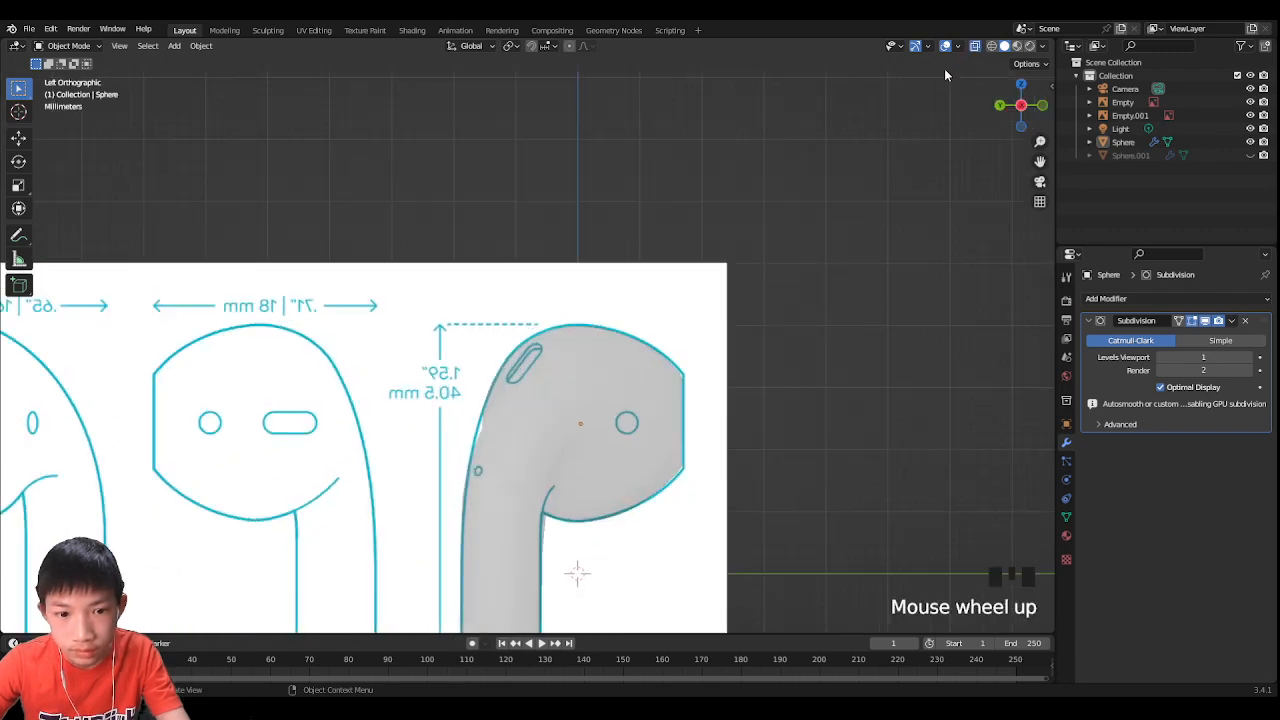
key("Tab")
key("b")
scroll(747, 182, "up", 2)
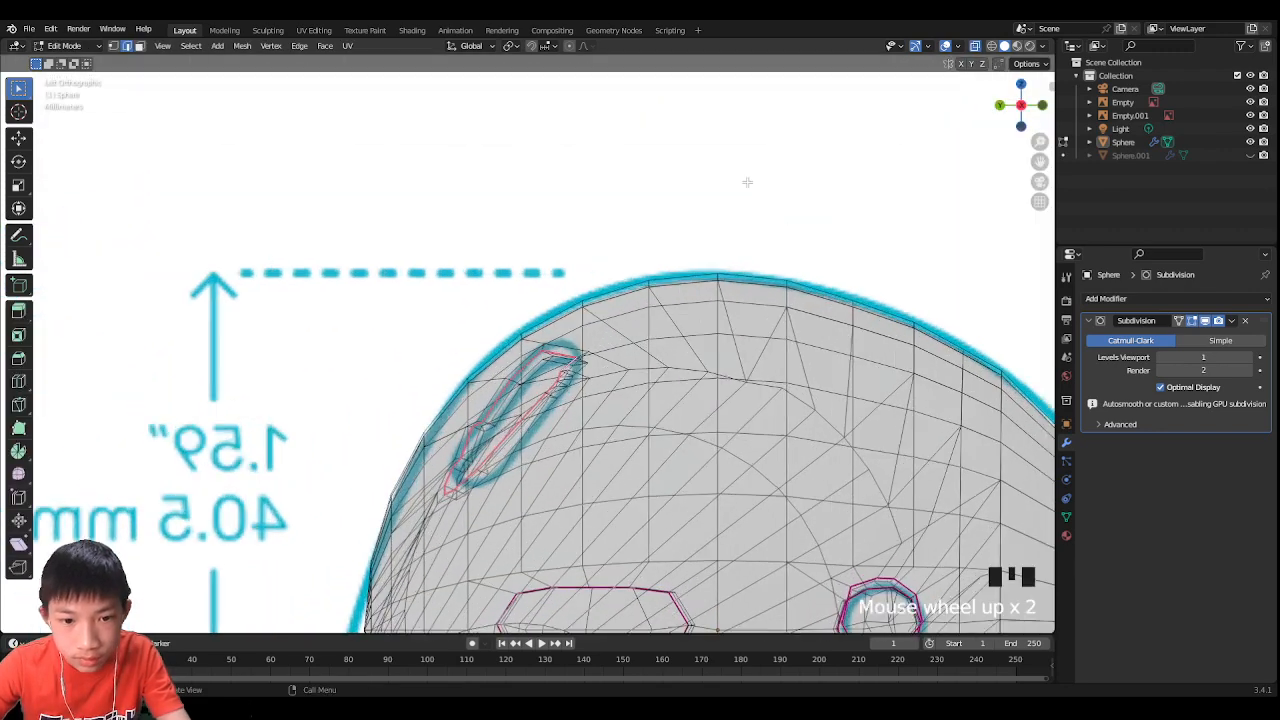
key("Tab")
middle_click_drag(640, 311, 962, 128)
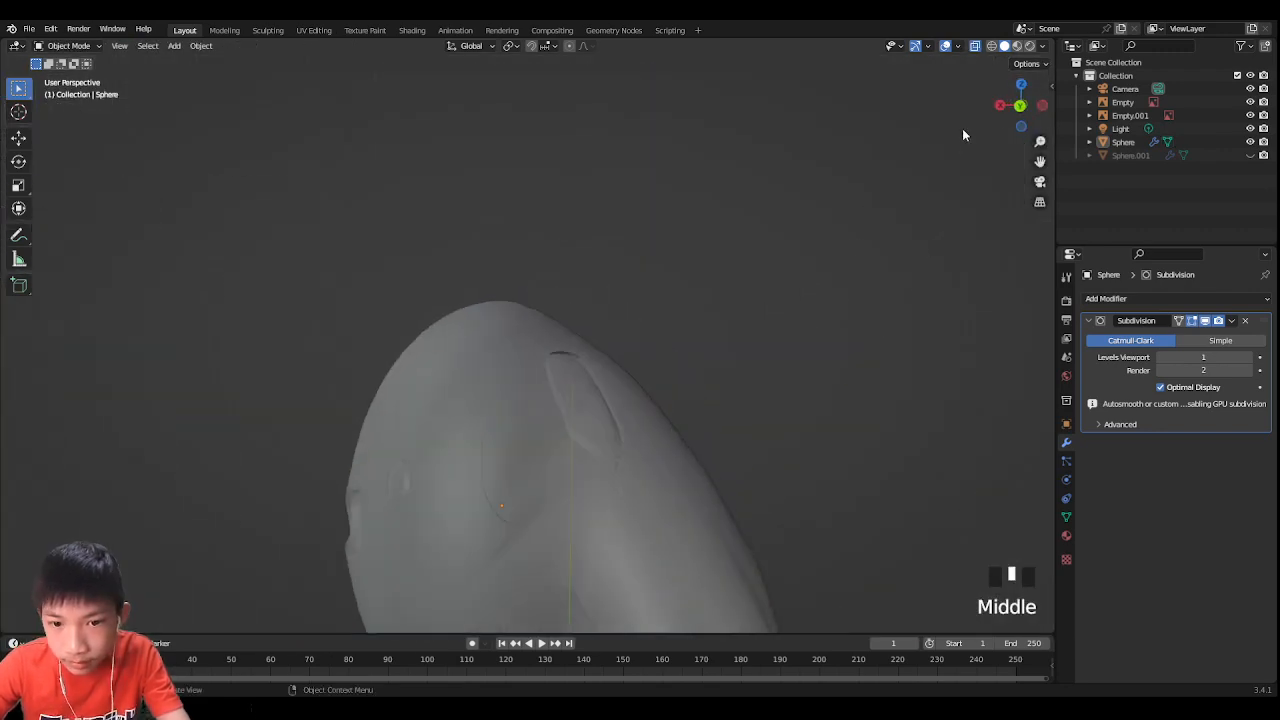
Step: Turn off X-ray, inspect the earbud from several sides and switch the viewport to Material Preview shading
left_click(976, 46)
left_click(941, 183)
scroll(941, 183, "down", 4)
middle_click_drag(941, 183, 666, 300)
scroll(805, 257, "down", 4)
scroll(643, 287, "down", 1)
scroll(757, 277, "up", 5)
scroll(757, 277, "up", 4)
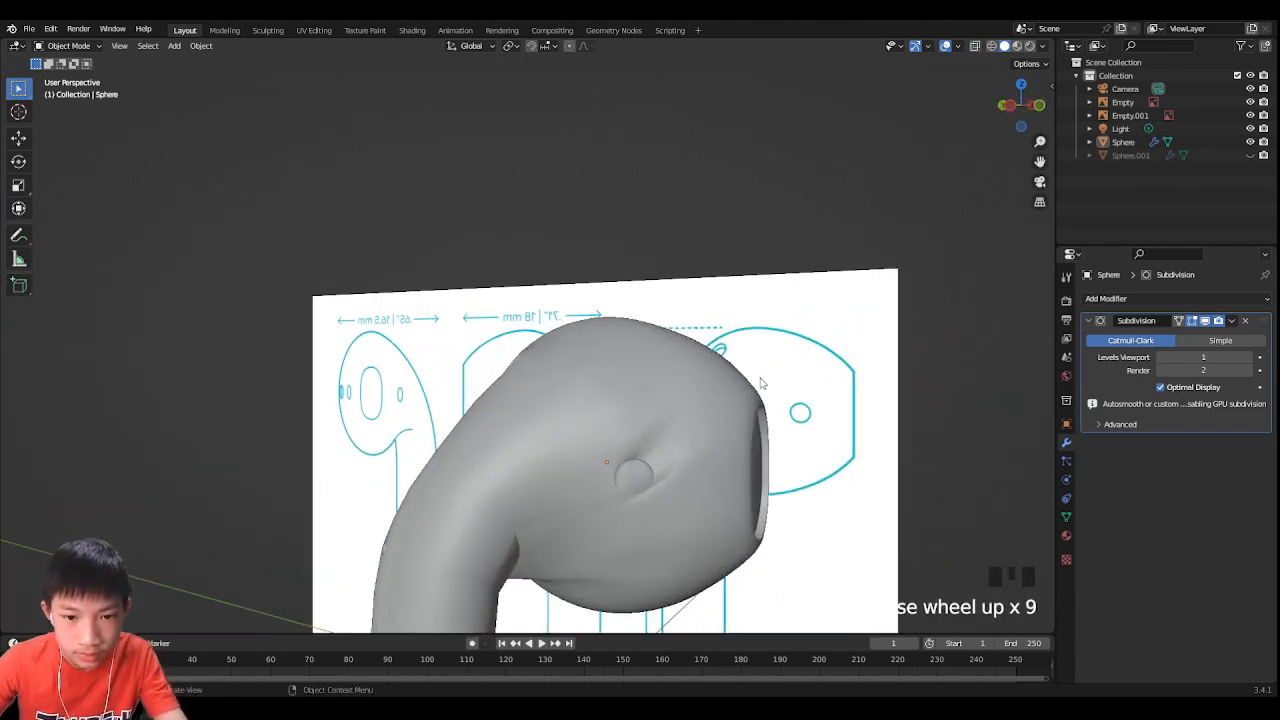
middle_click_drag(757, 277, 656, 412)
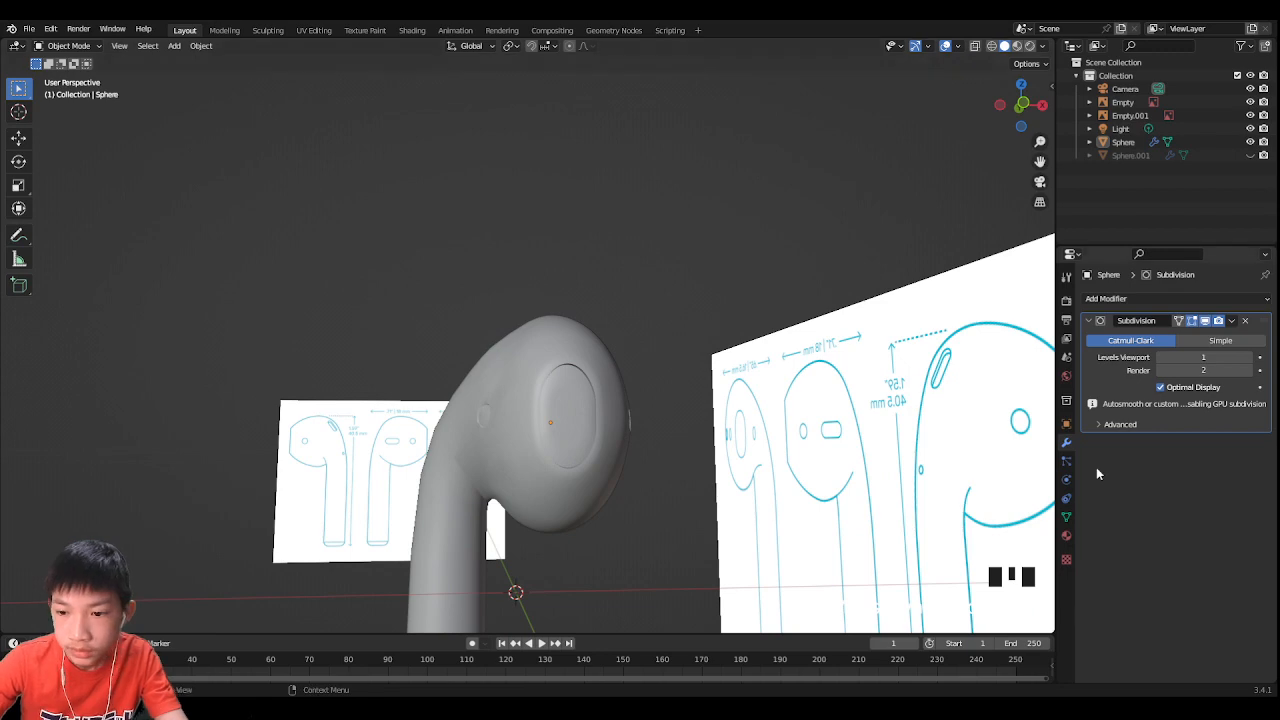
left_click(1017, 46)
middle_click_drag(755, 309, 871, 380)
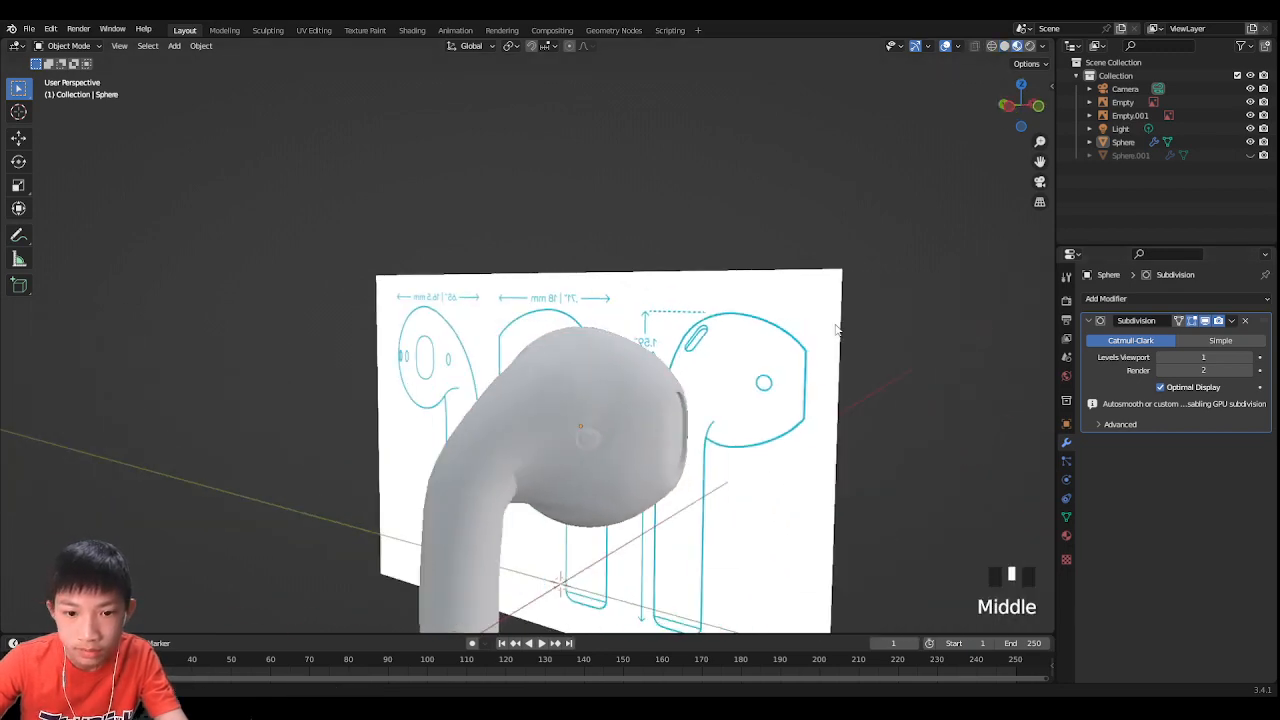
scroll(871, 380, "down", 3)
Step: Delete both reference image empties from the scene
left_click(636, 372)
middle_click_drag(636, 374, 443, 400)
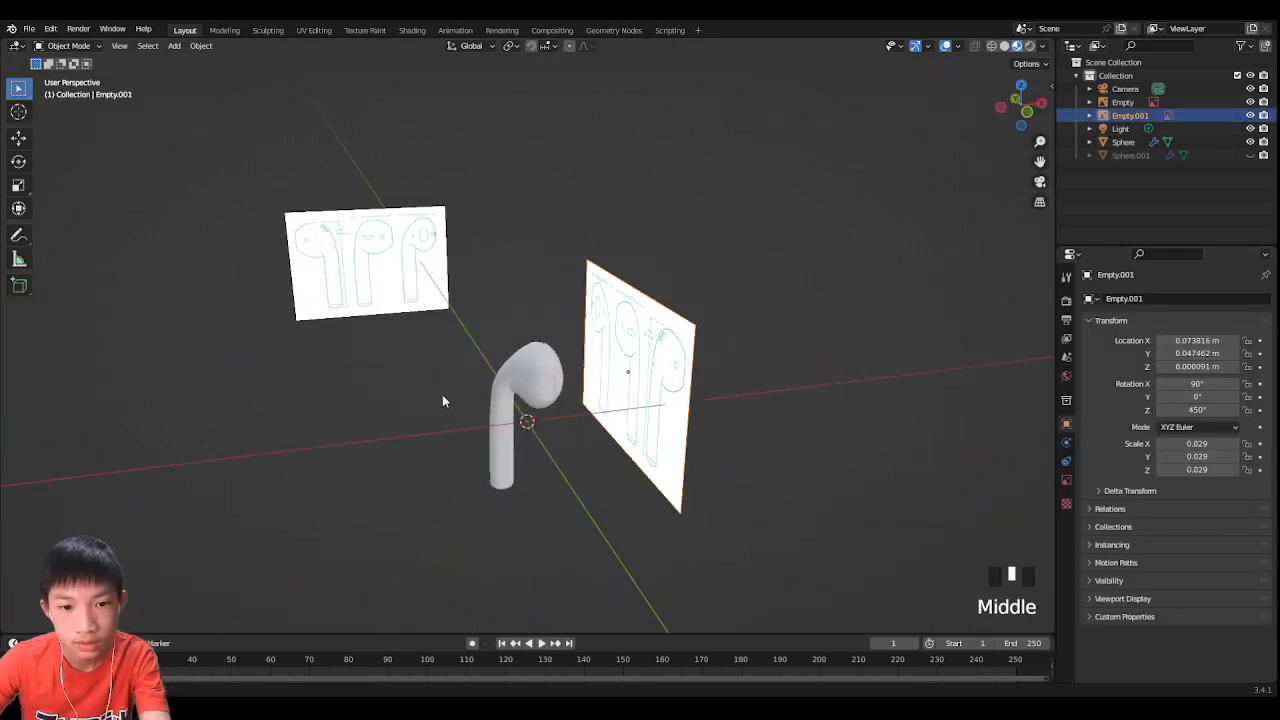
key("Delete")
left_click(365, 260)
key("Delete")
left_click(753, 284)
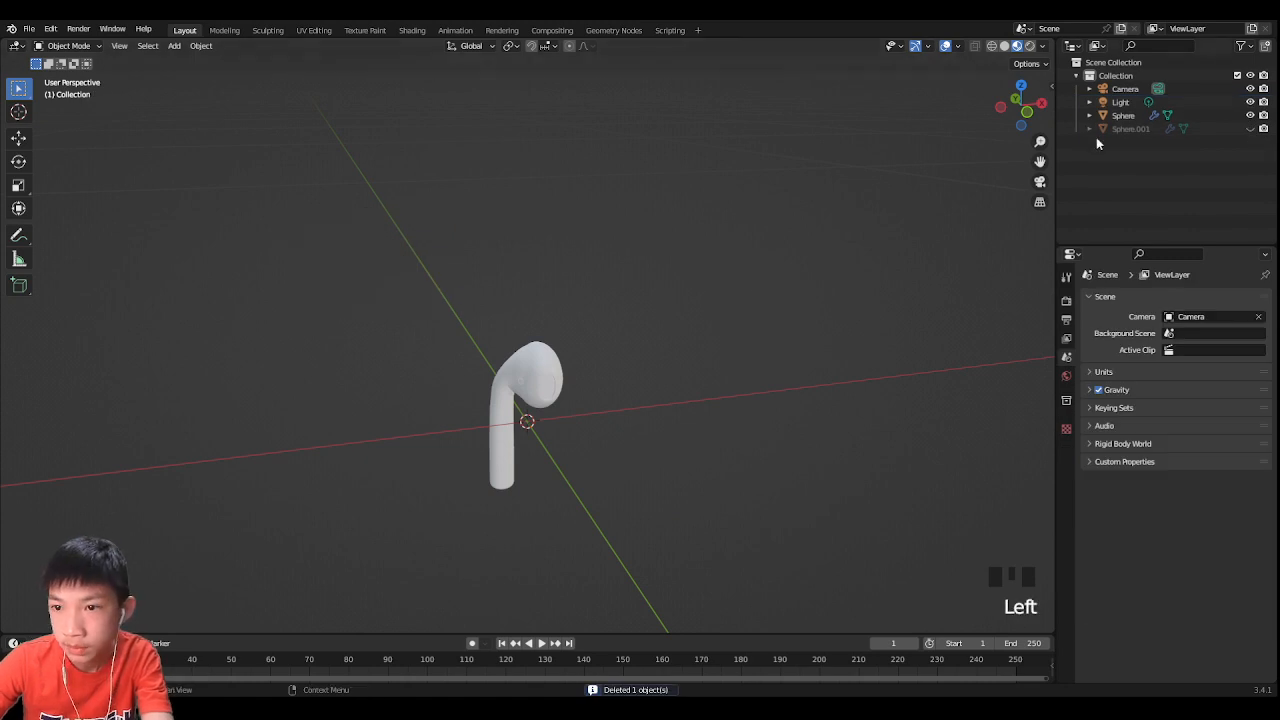
Step: Show the hidden Sphere.001 earbud briefly for comparison and hide it again
left_click(1250, 129)
left_click(1250, 129)
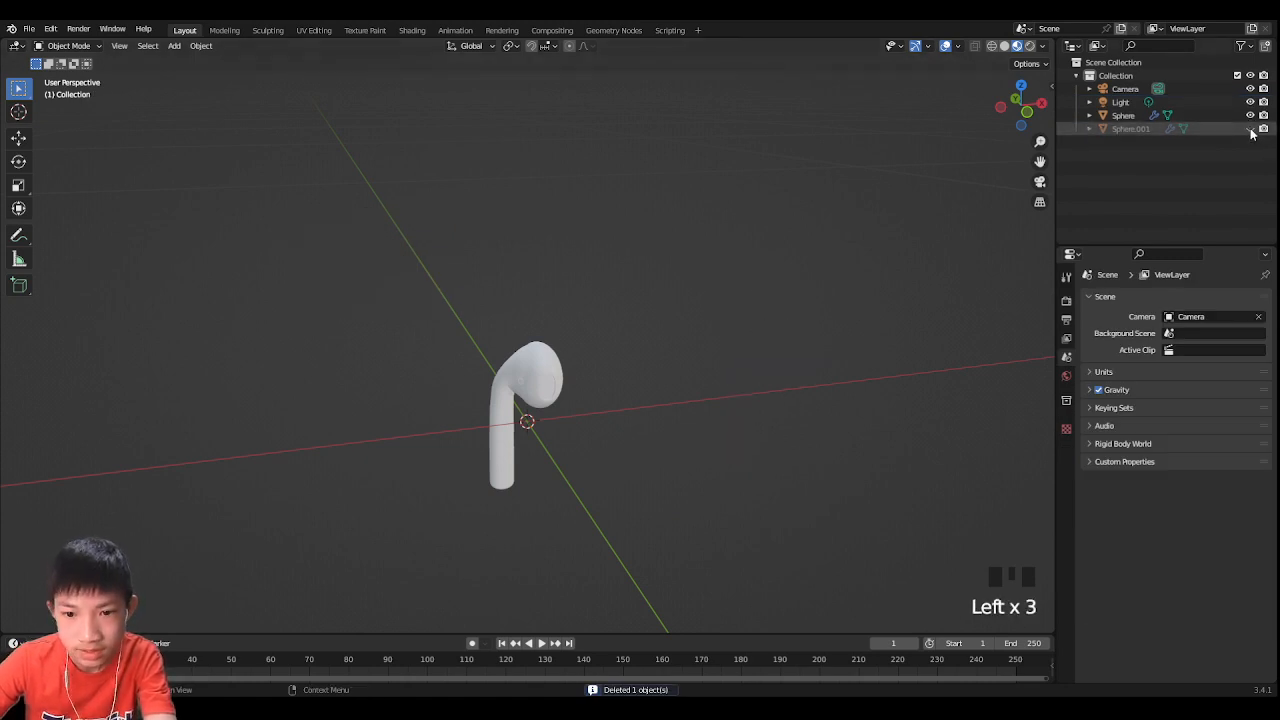
left_click(1250, 129)
middle_click_drag(939, 371, 880, 360)
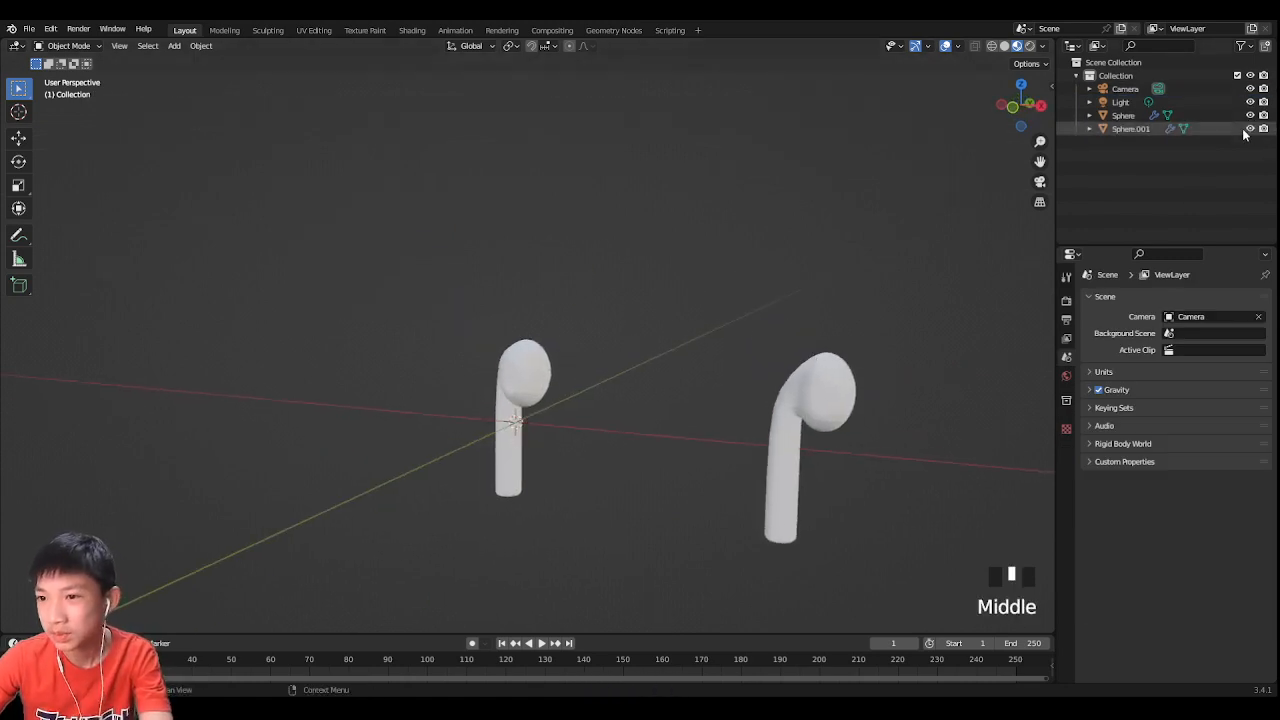
left_click(1243, 129)
left_click(1246, 130)
left_click(1250, 129)
left_click(869, 329)
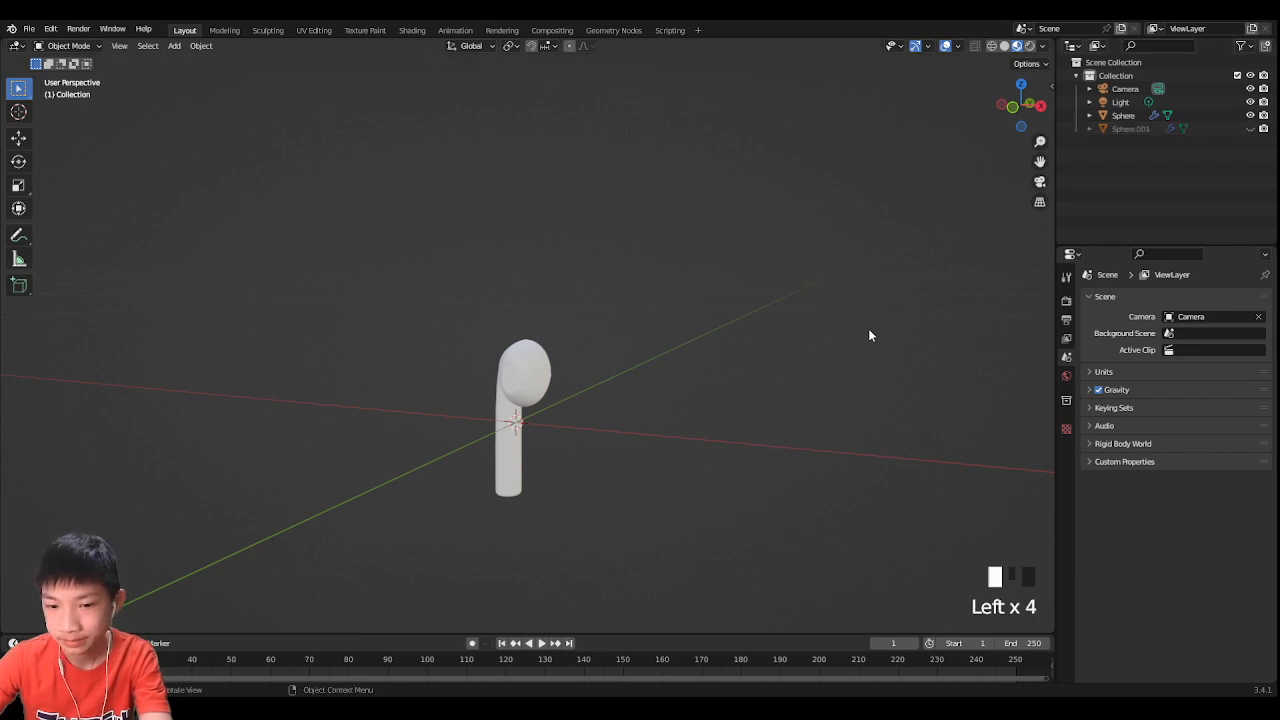
Step: Add a new material to the earbud
left_click(501, 388)
middle_click_drag(501, 388, 611, 358)
scroll(611, 358, "up", 4)
left_click(1065, 538)
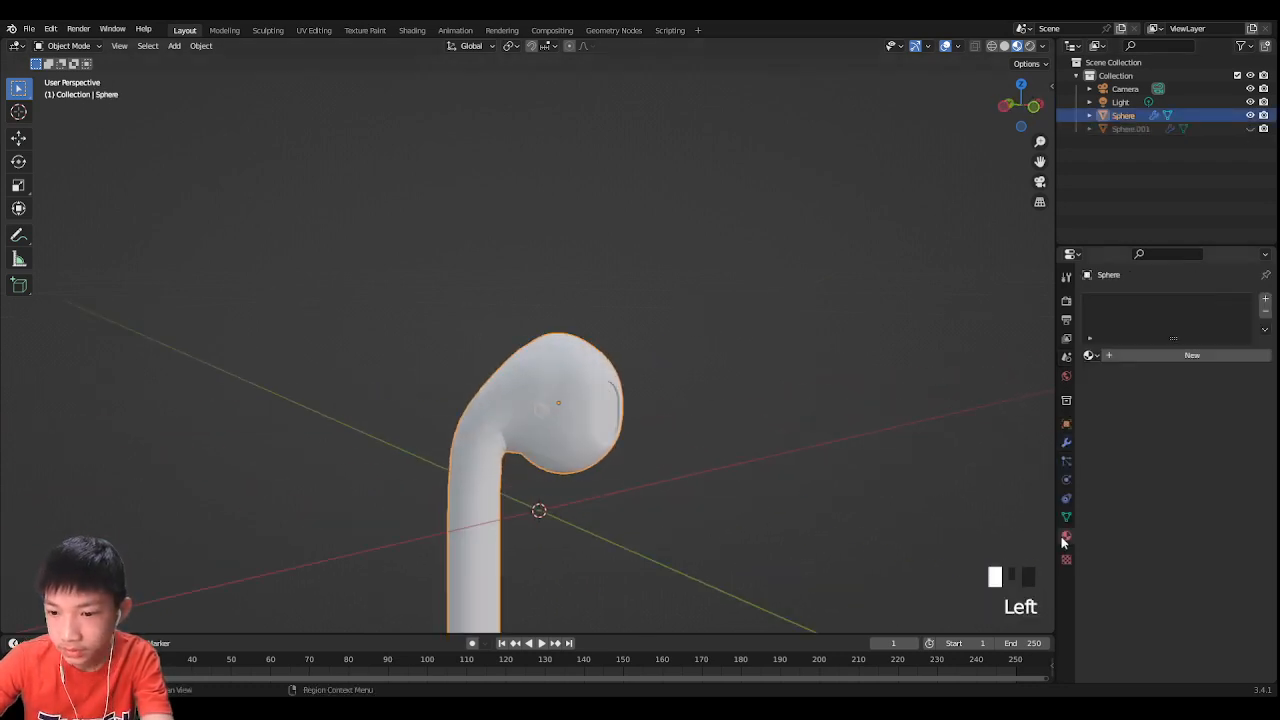
left_click(1170, 355)
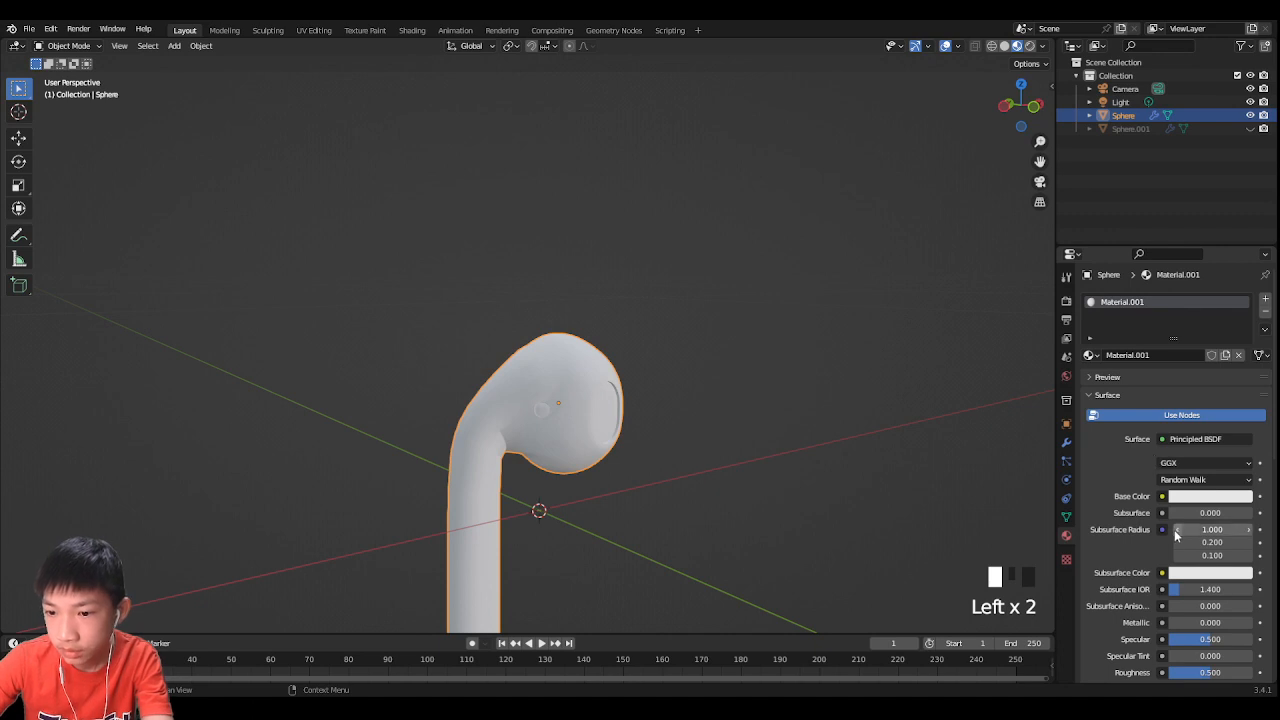
Step: Set the roughness of the earbud's material to 0 for a glossy surface
scroll(1184, 593, "down", 2)
scroll(1184, 593, "down", 2)
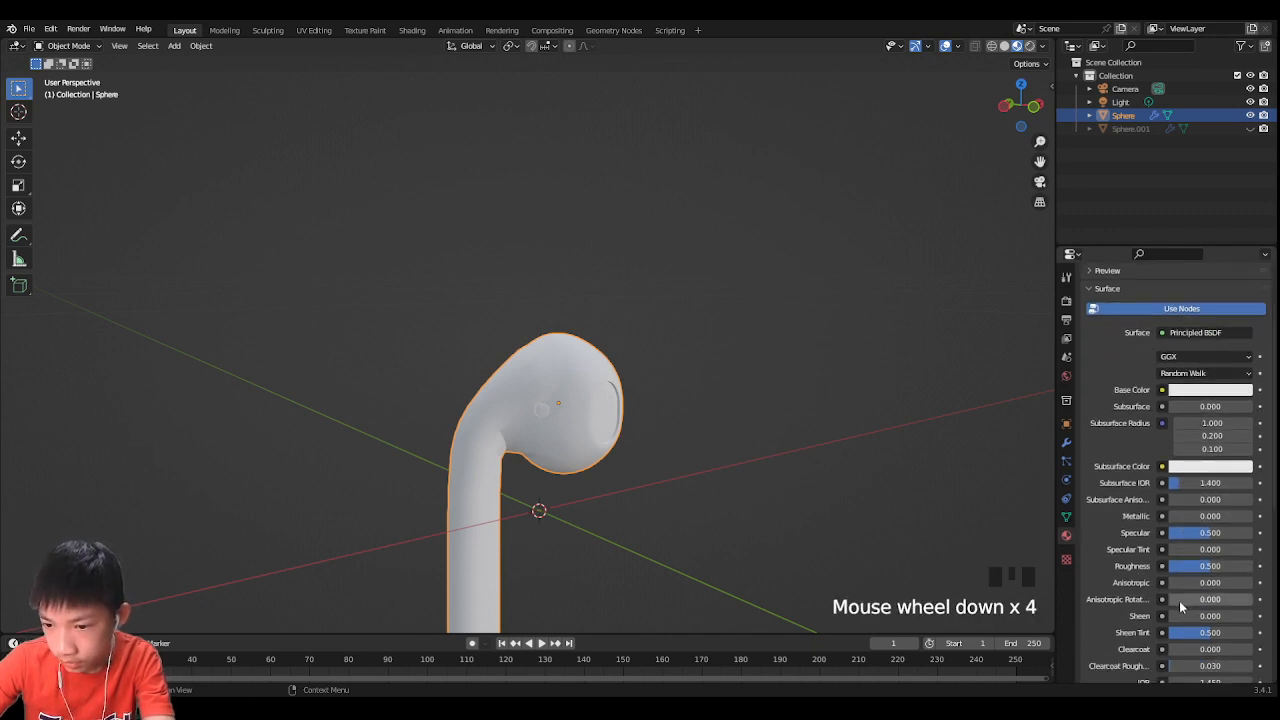
left_click(1210, 566)
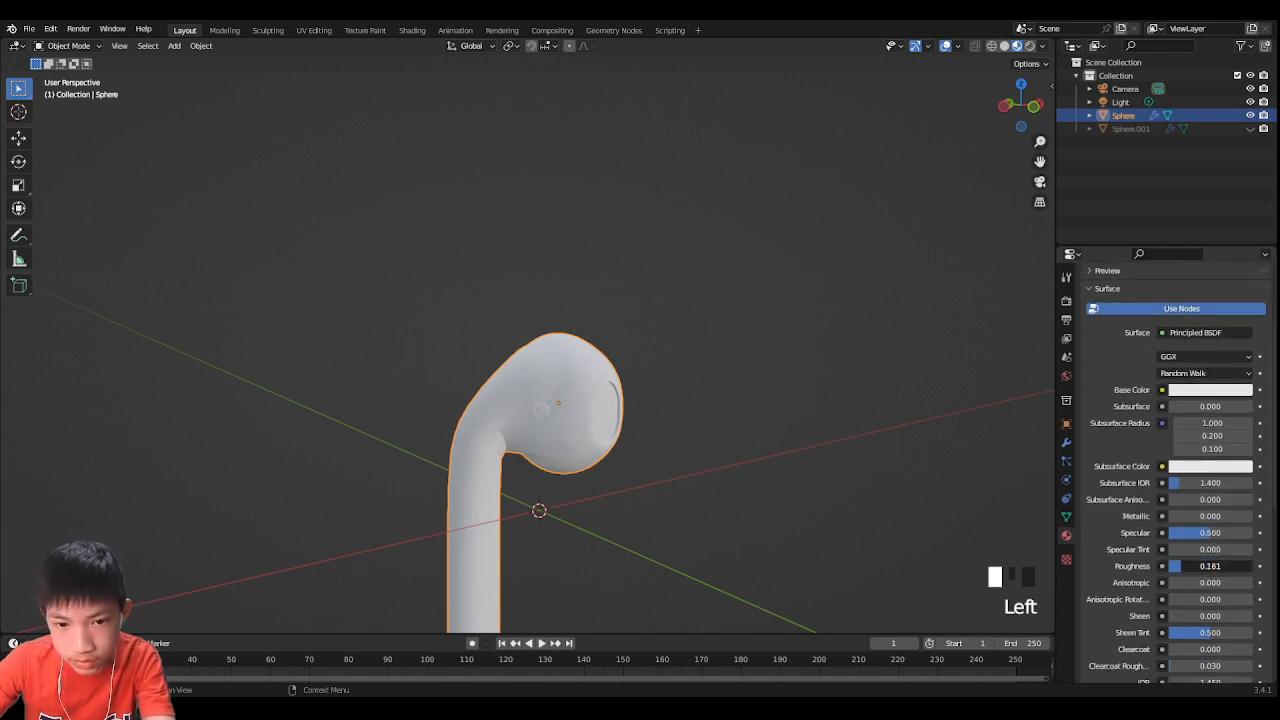
left_click(707, 402)
middle_click_drag(707, 402, 680, 366)
scroll(679, 364, "up", 3)
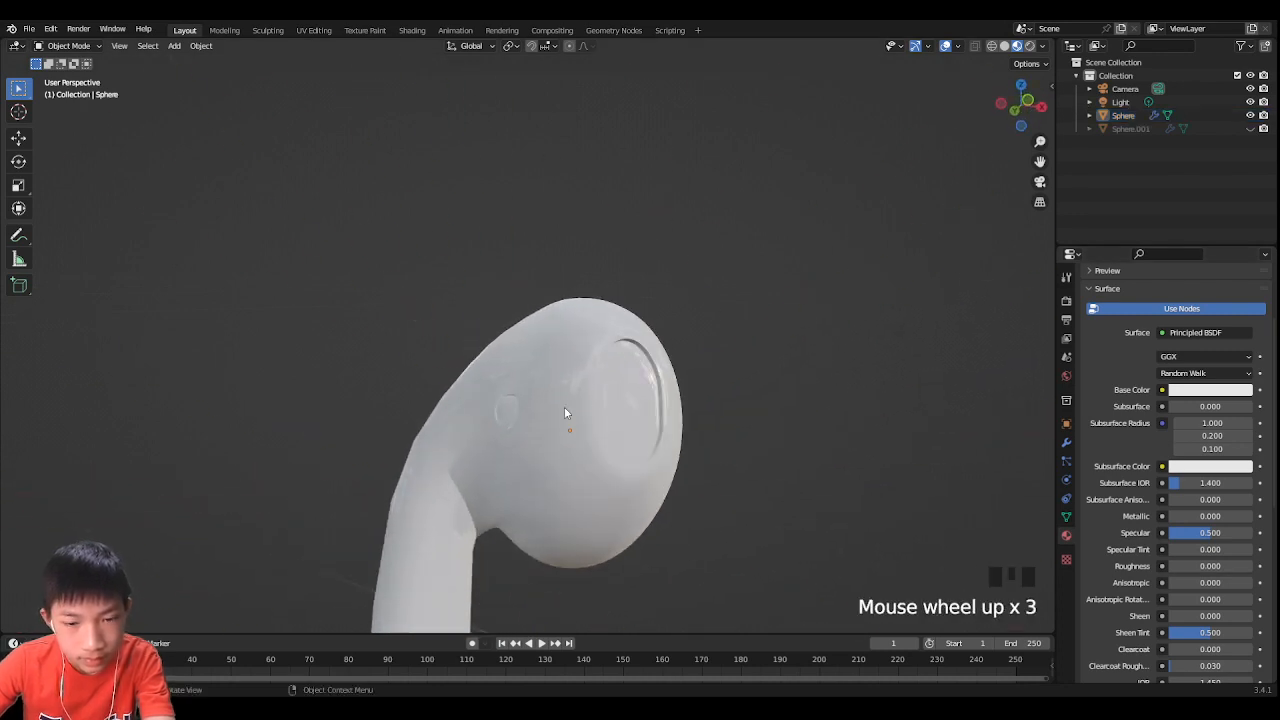
Step: Apply smooth shading to the earbud and check its glossy surface from other sides
left_click(564, 408)
right_click(565, 410)
left_click(548, 411)
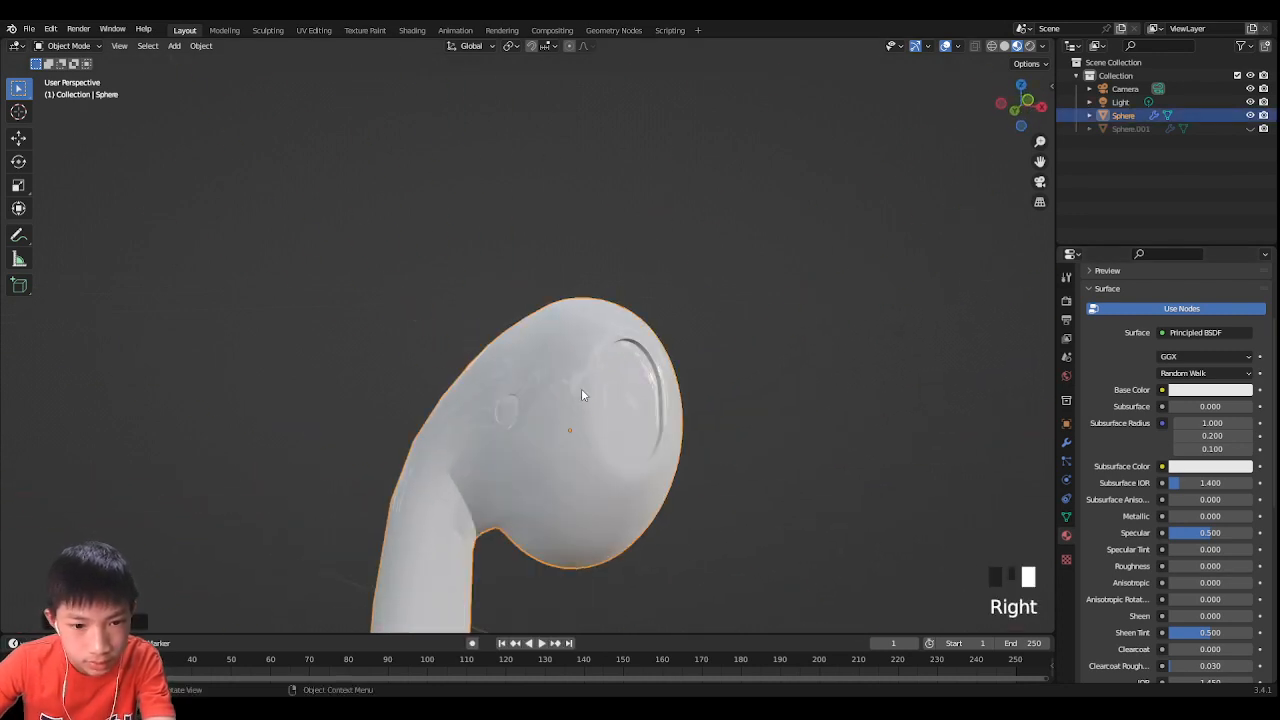
right_click(578, 370)
left_click(578, 370)
middle_click_drag(650, 315, 570, 408)
right_click(570, 408)
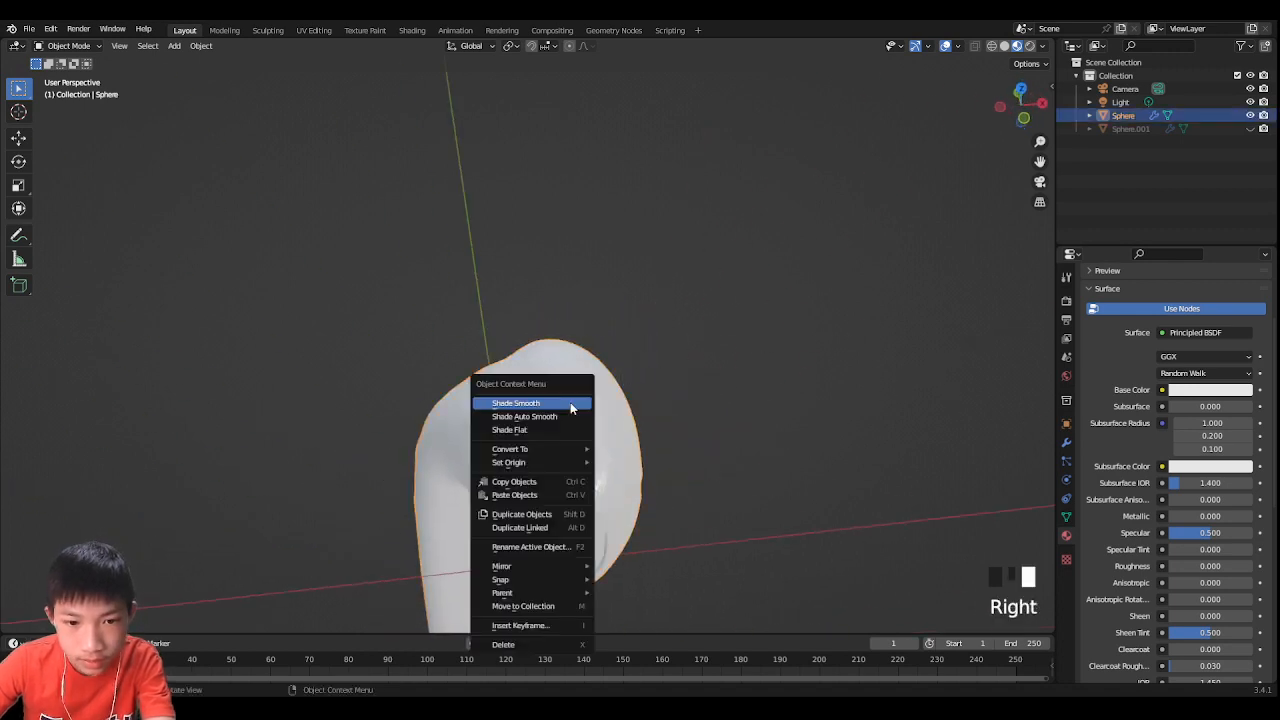
left_click(563, 403)
left_click(683, 327)
middle_click_drag(683, 327, 757, 400)
scroll(777, 338, "up", 2)
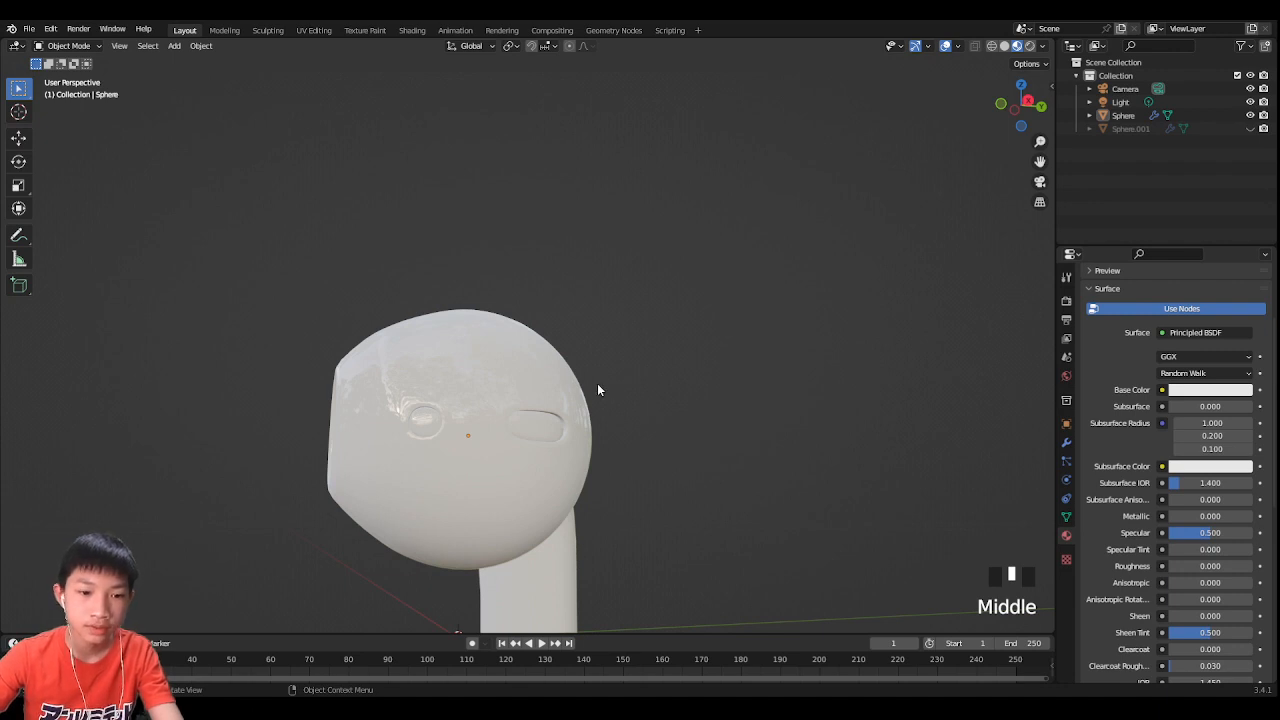
Step: Add a second material slot to the earbud and create a new material in it
middle_click_drag(597, 389, 575, 479)
scroll(703, 398, "down", 2)
scroll(606, 460, "up", 1)
left_click(613, 485)
left_click(1097, 380)
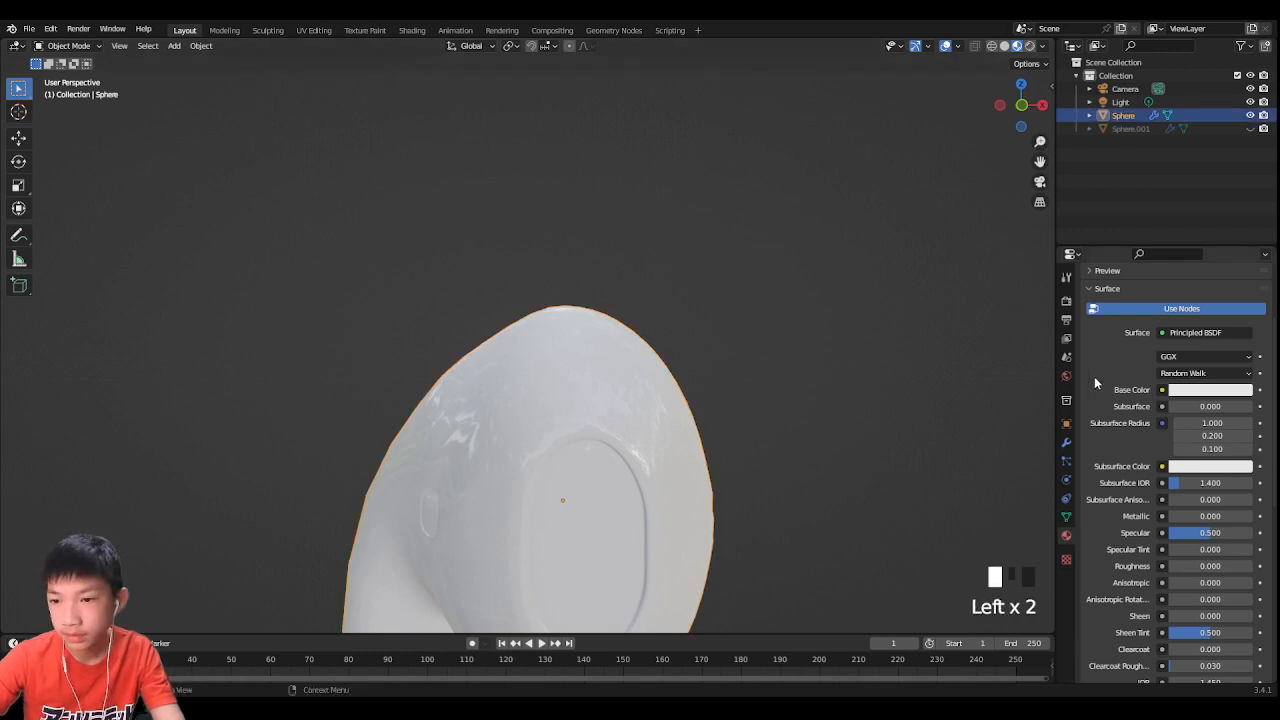
scroll(1120, 400, "up", 7)
left_click(1265, 299)
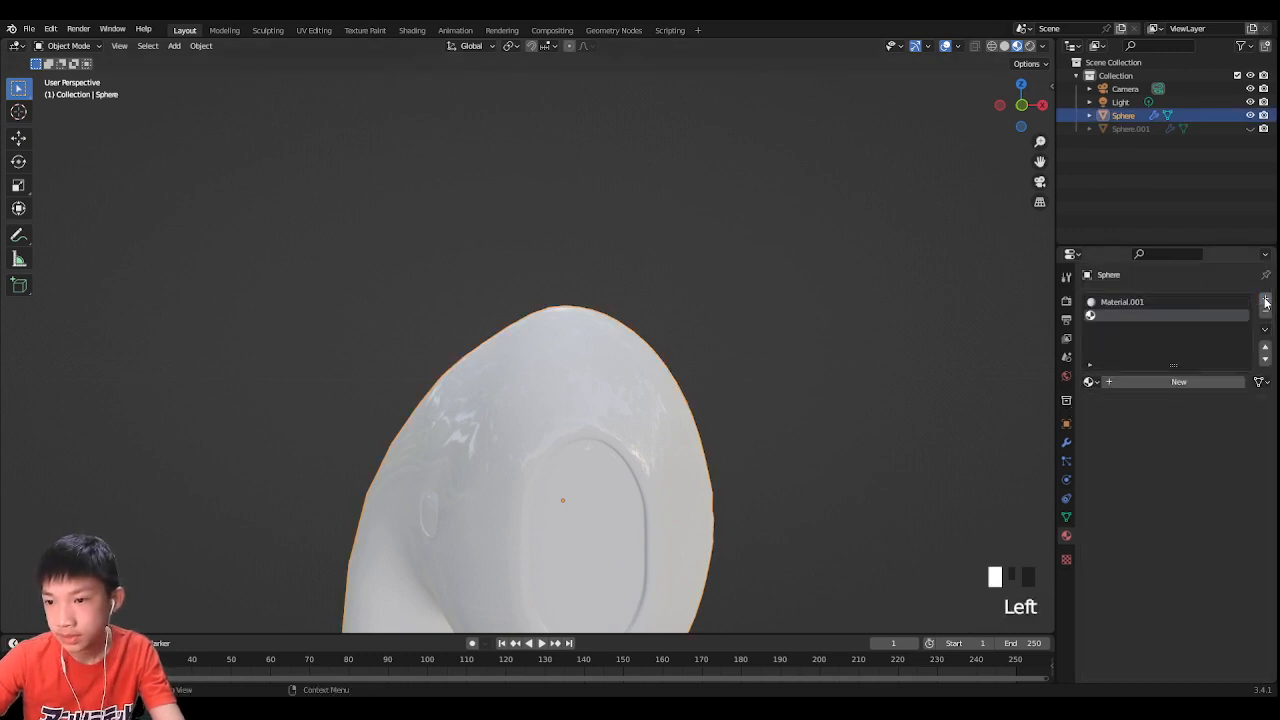
left_click(1179, 381)
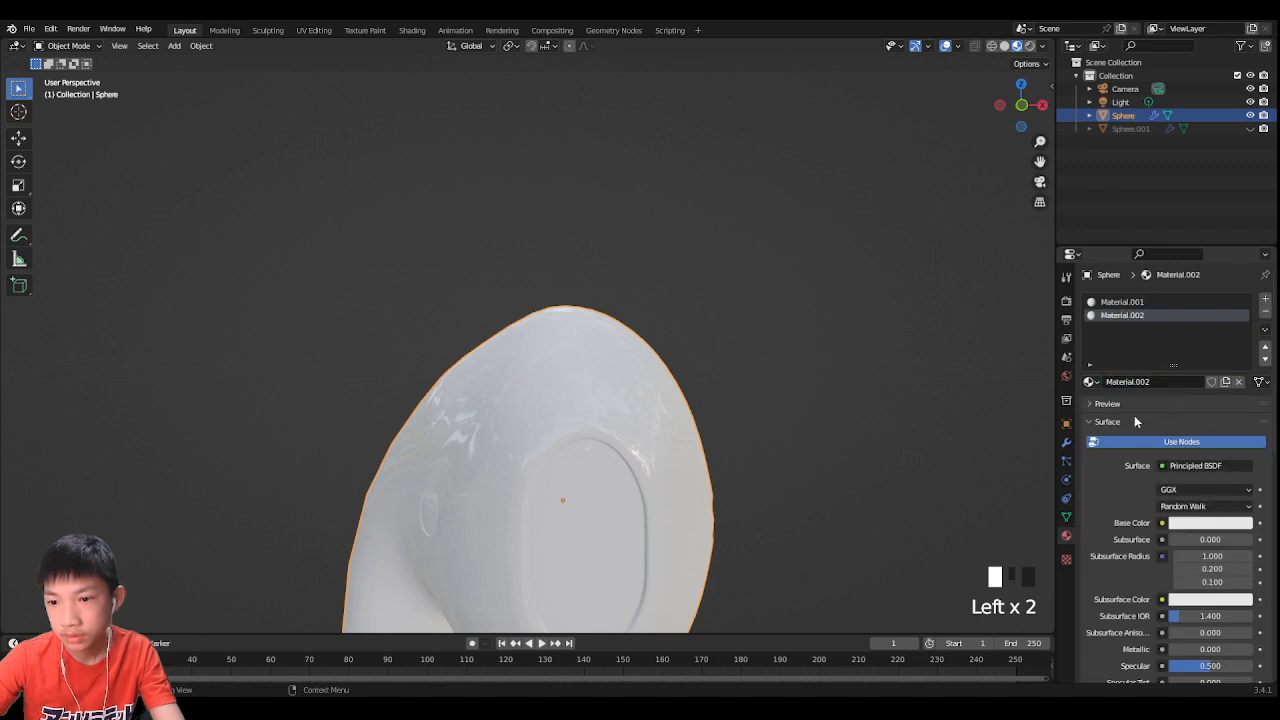
scroll(591, 183, "down", 3)
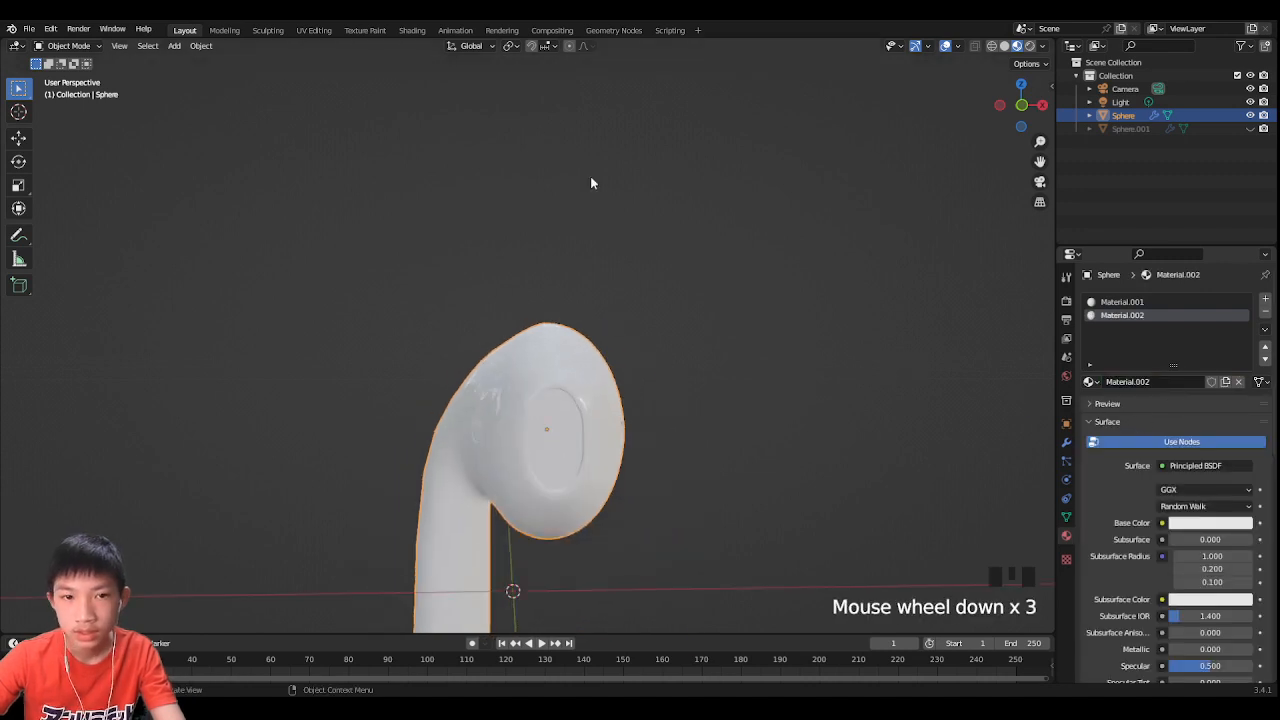
left_click(412, 30)
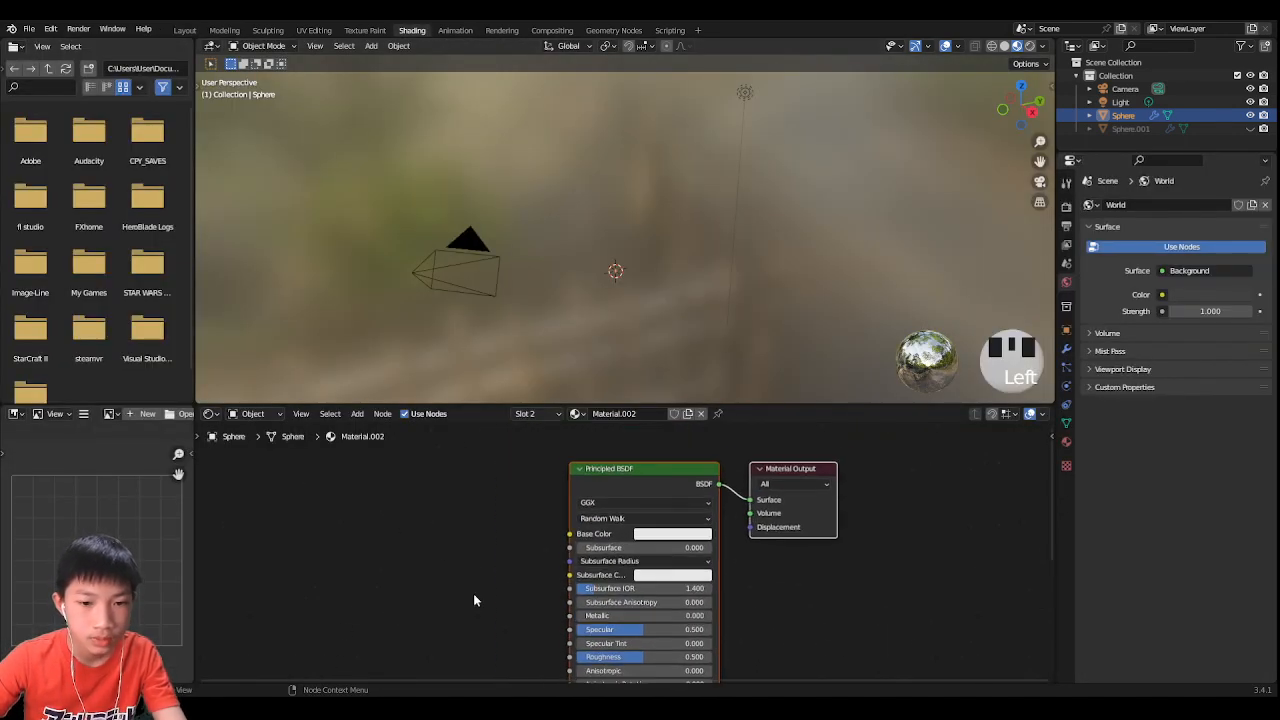
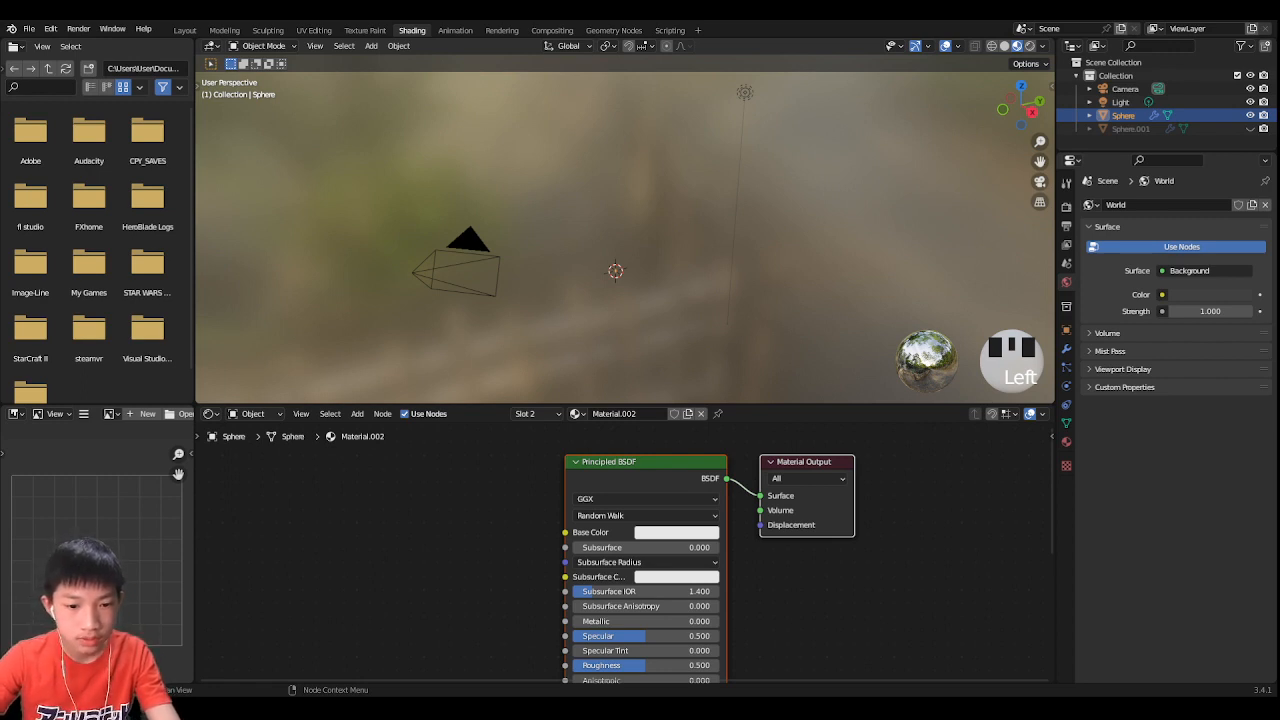
left_click(456, 580)
left_click_drag(510, 590, 565, 532)
Step: Frame the earbud in the viewport and enter Edit Mode with face selection
scroll(686, 338, "up", 2)
scroll(684, 333, "up", 3)
key("KP_Decimal")
scroll(640, 360, "up", 4)
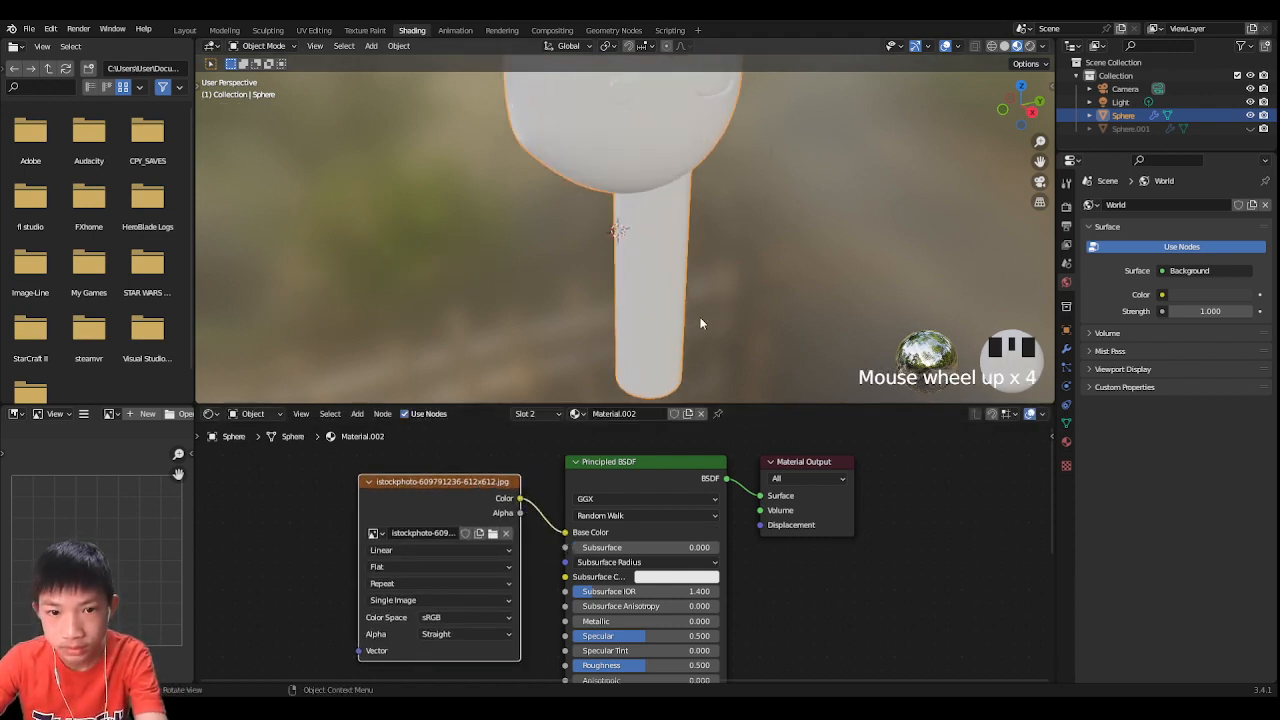
scroll(590, 388, "down", 1)
middle_click_drag(589, 388, 715, 263)
scroll(697, 186, "up", 3)
scroll(697, 179, "down", 2)
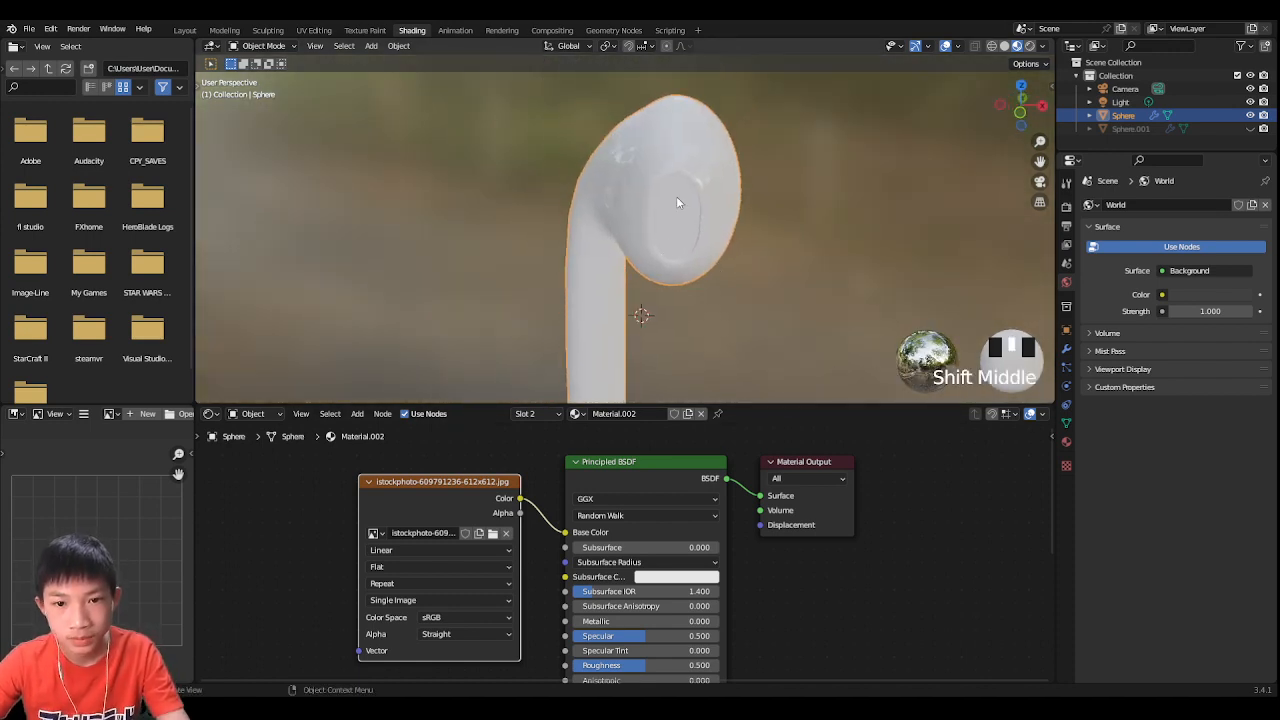
key("Tab")
scroll(679, 188, "up", 2)
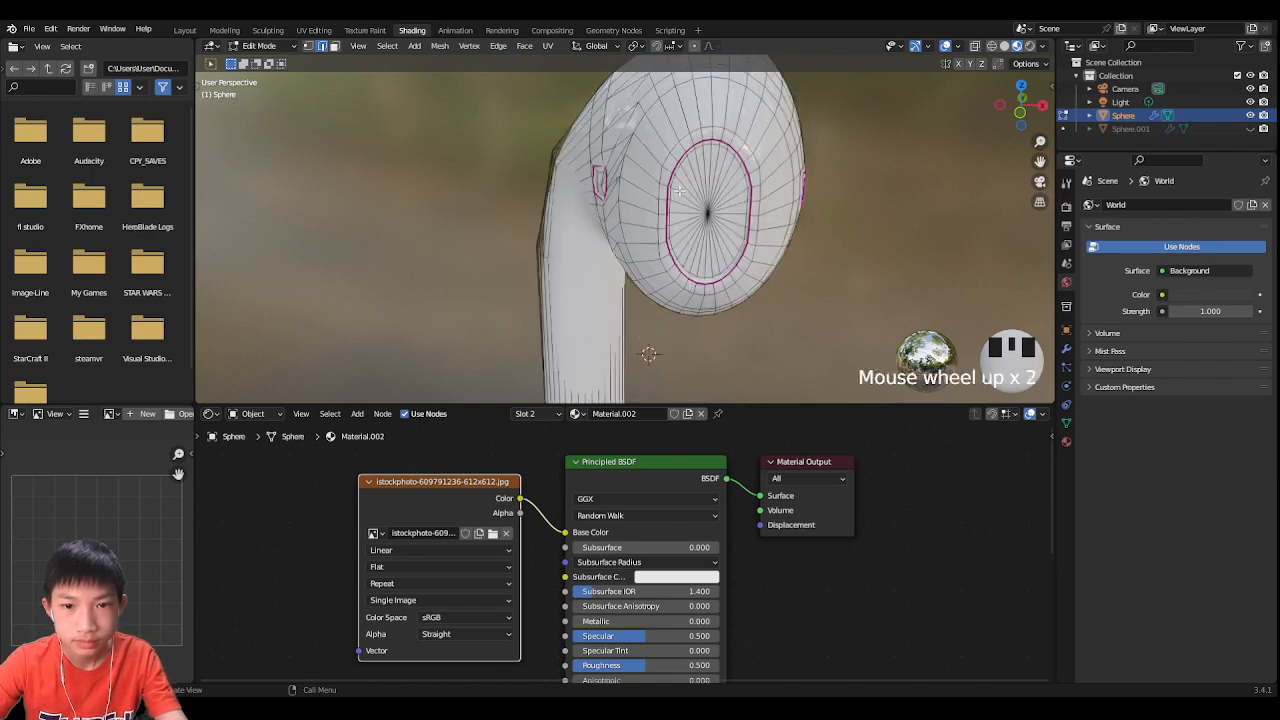
middle_click_drag(846, 184, 661, 216)
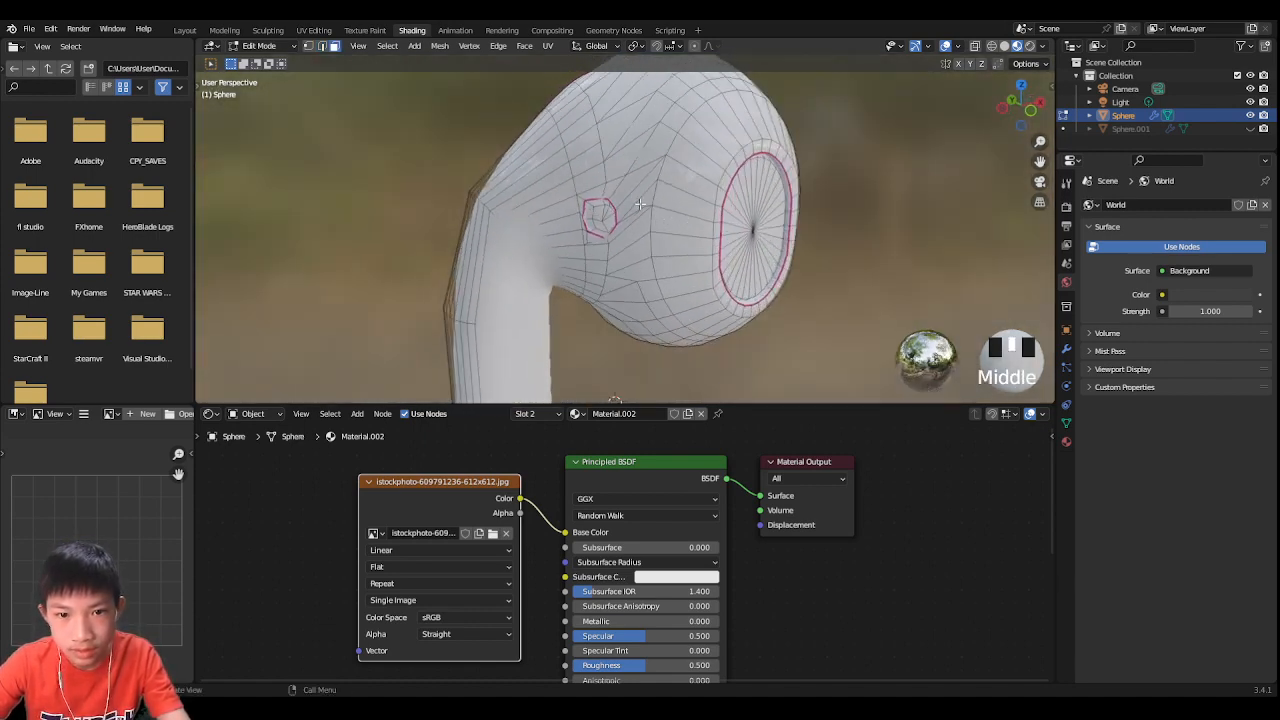
Step: Select the faces inside the small side hole and the large oval speaker opening
middle_click_drag(606, 210, 655, 215)
scroll(645, 214, "up", 2)
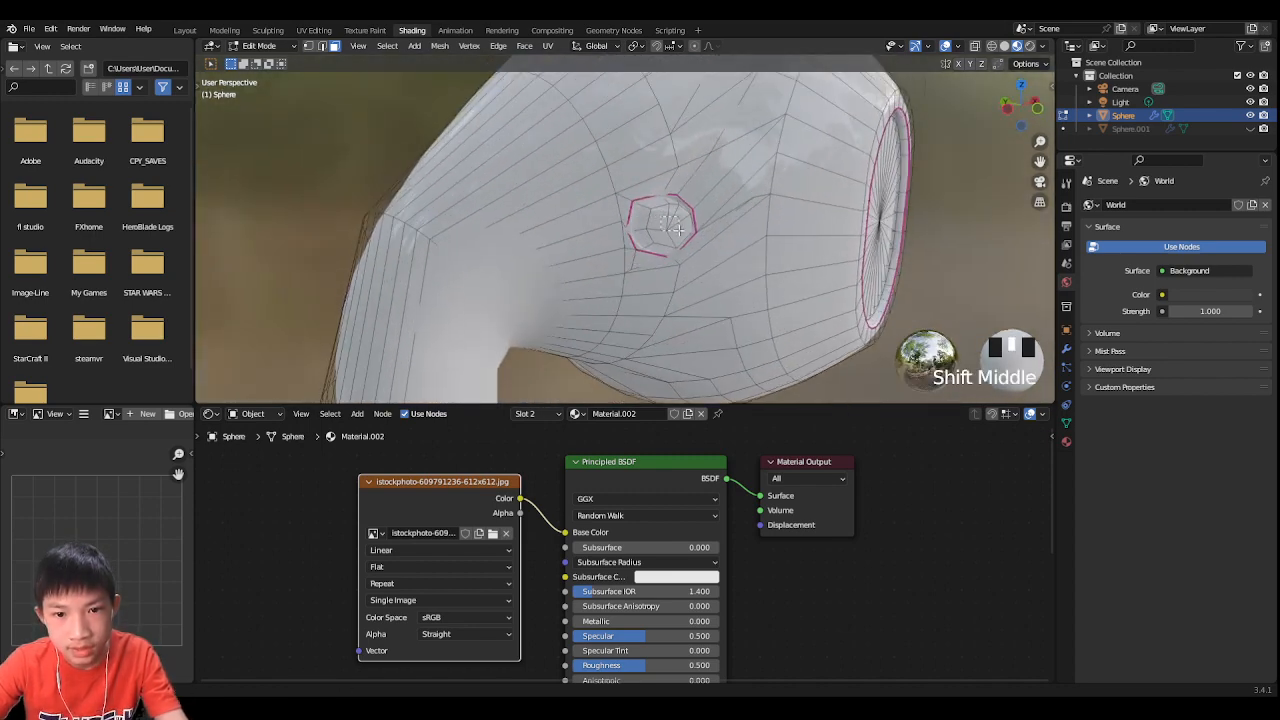
left_click(678, 229)
key("ctrl+KP_Add")
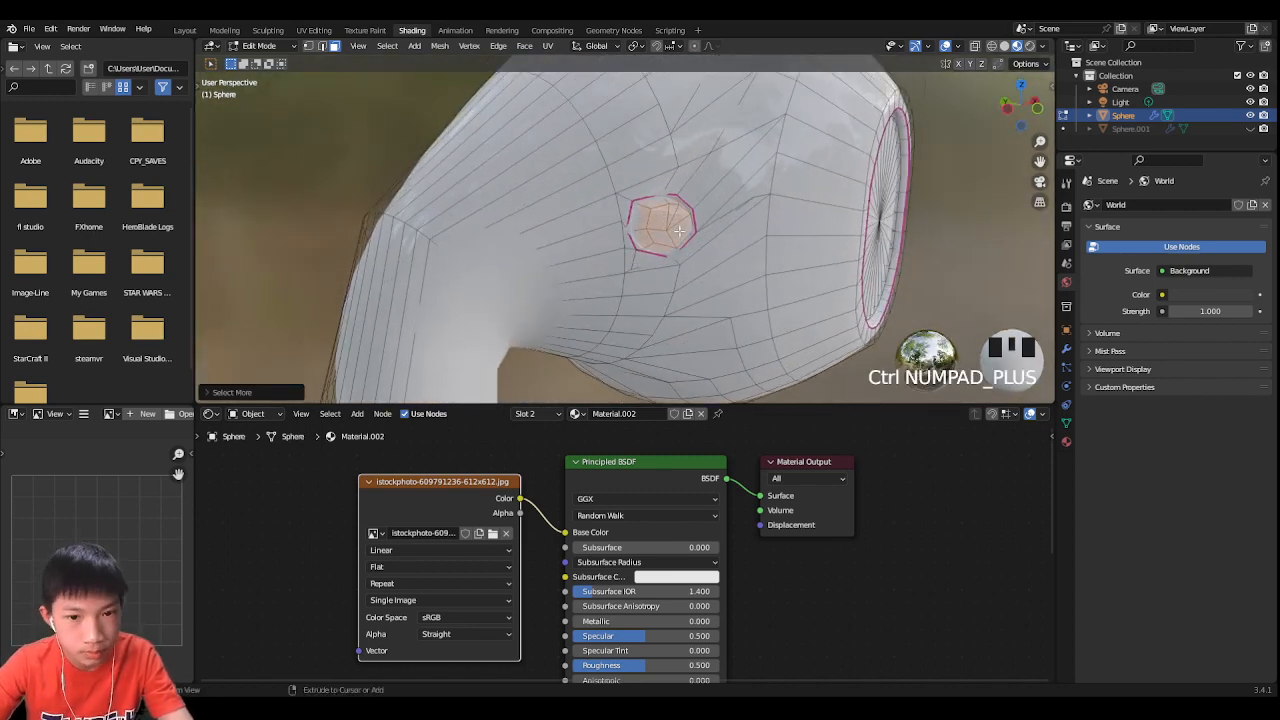
left_click(662, 227)
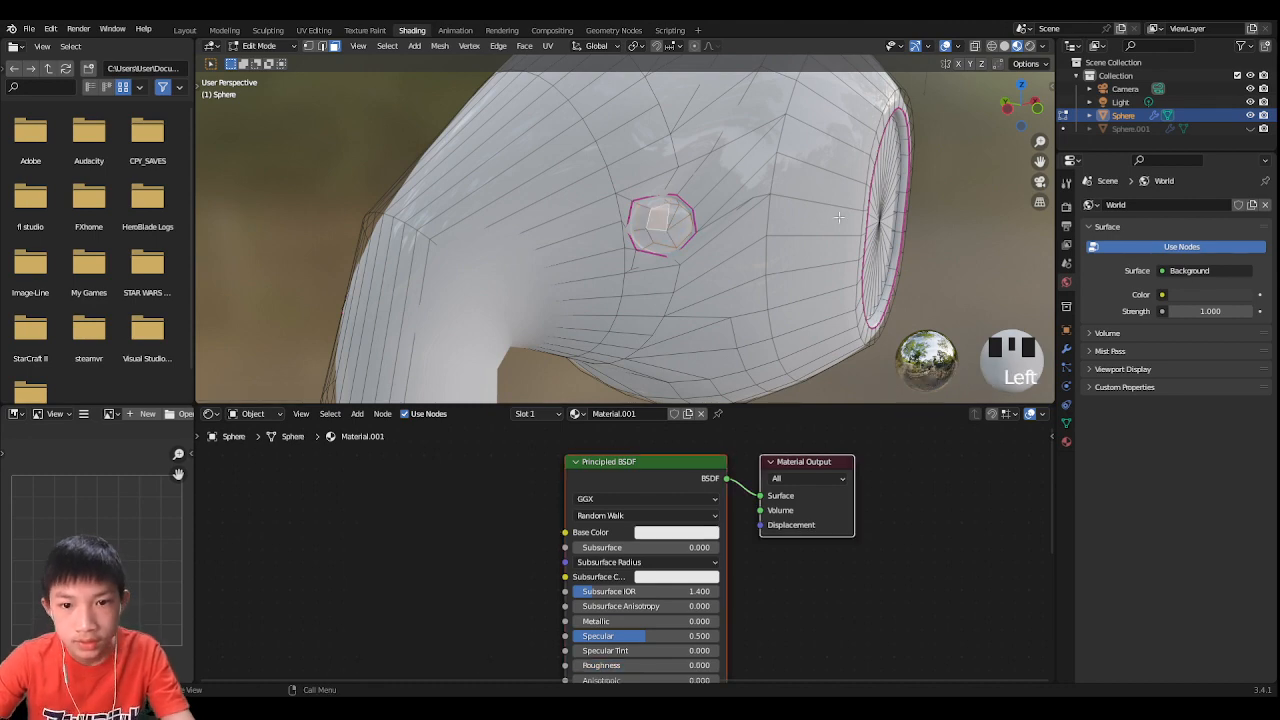
middle_click_drag(662, 227, 719, 226)
left_click(649, 272)
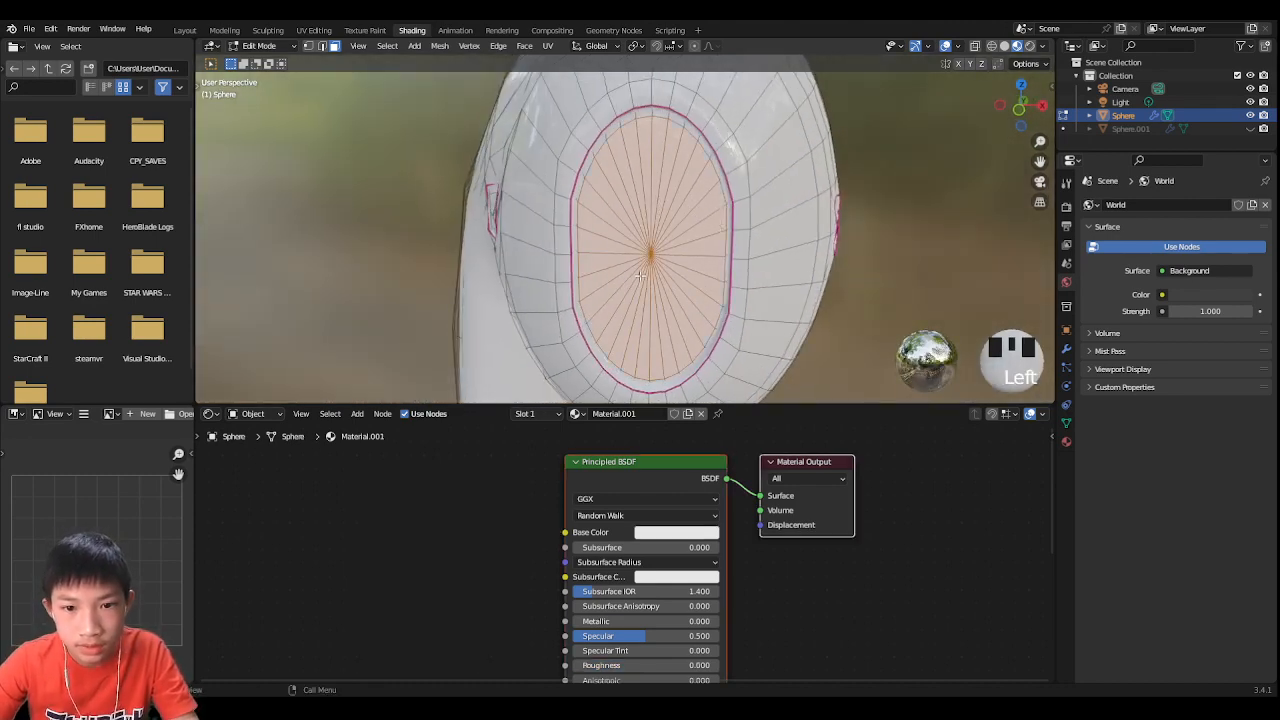
Step: Extend the face selection to the recessed faces of the elongated upper slot
middle_click_drag(649, 272, 689, 224)
left_click(655, 215, "shift")
scroll(636, 258, "up", 2)
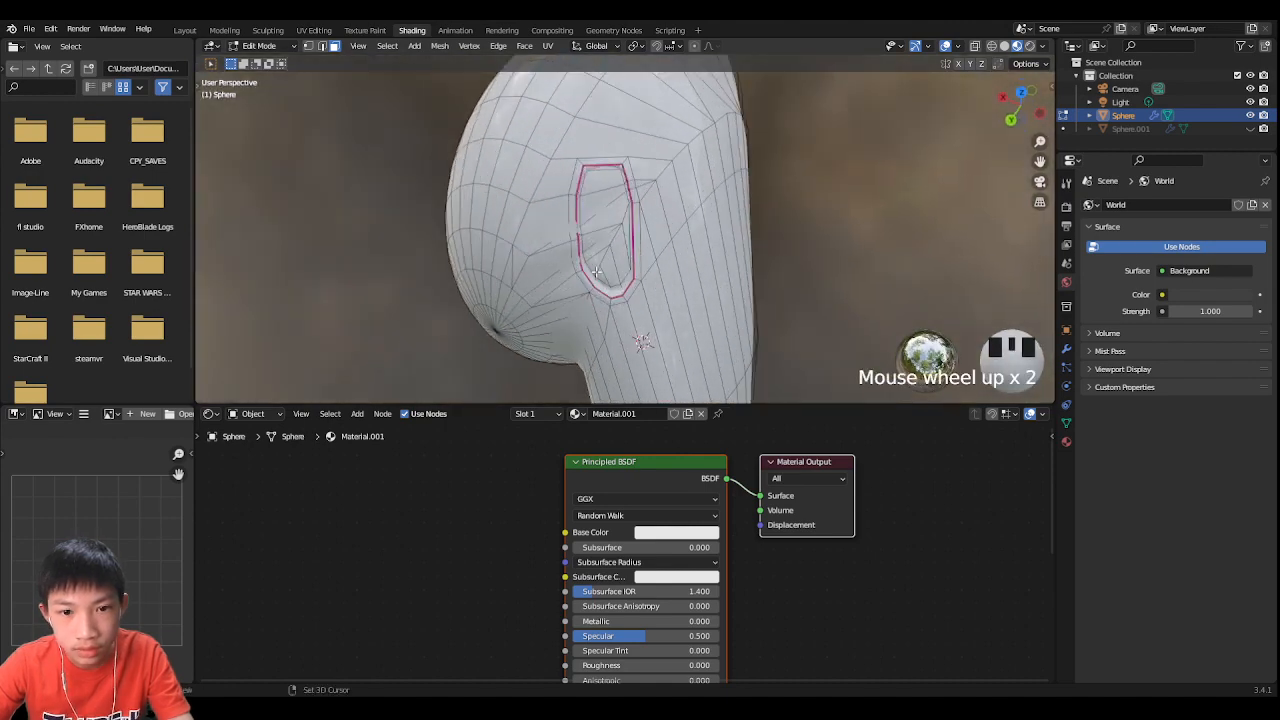
left_click(630, 196, "shift")
middle_click_drag(615, 200, 547, 278)
scroll(612, 203, "up", 2)
scroll(610, 262, "up", 1)
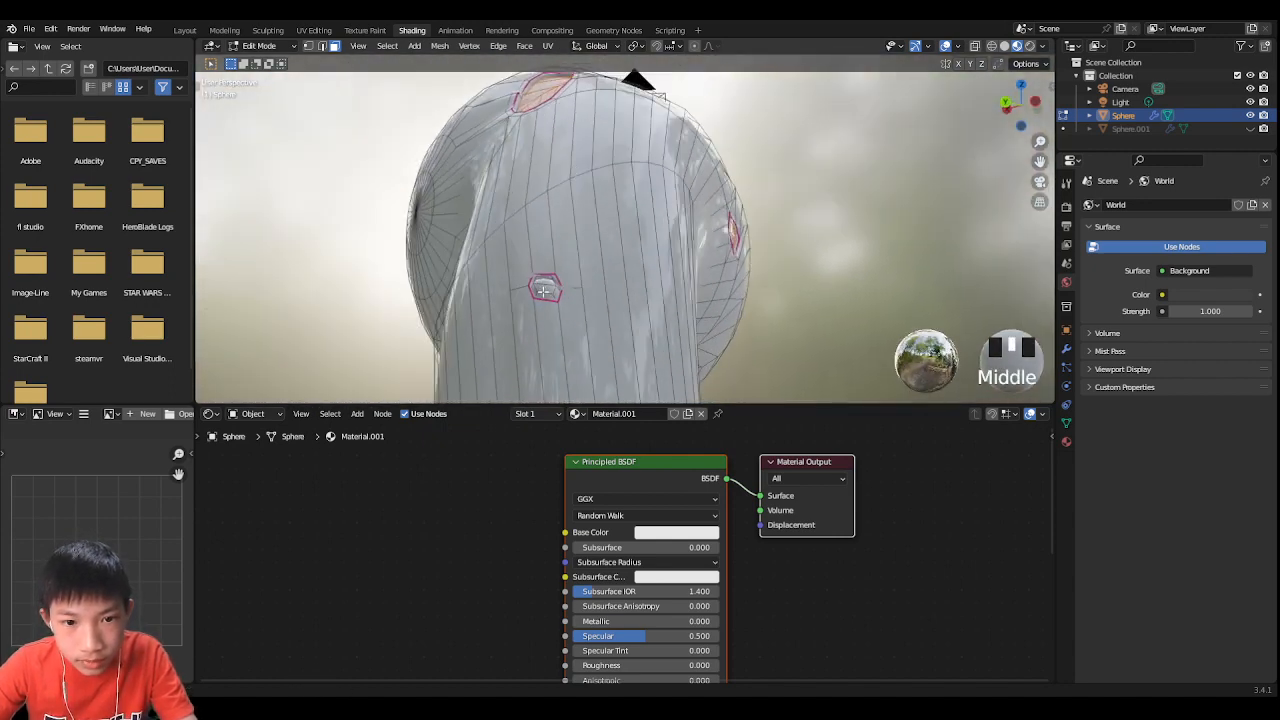
Step: Extend the face selection to the inside of the small hole on the back of the stem
left_click(532, 254, "shift")
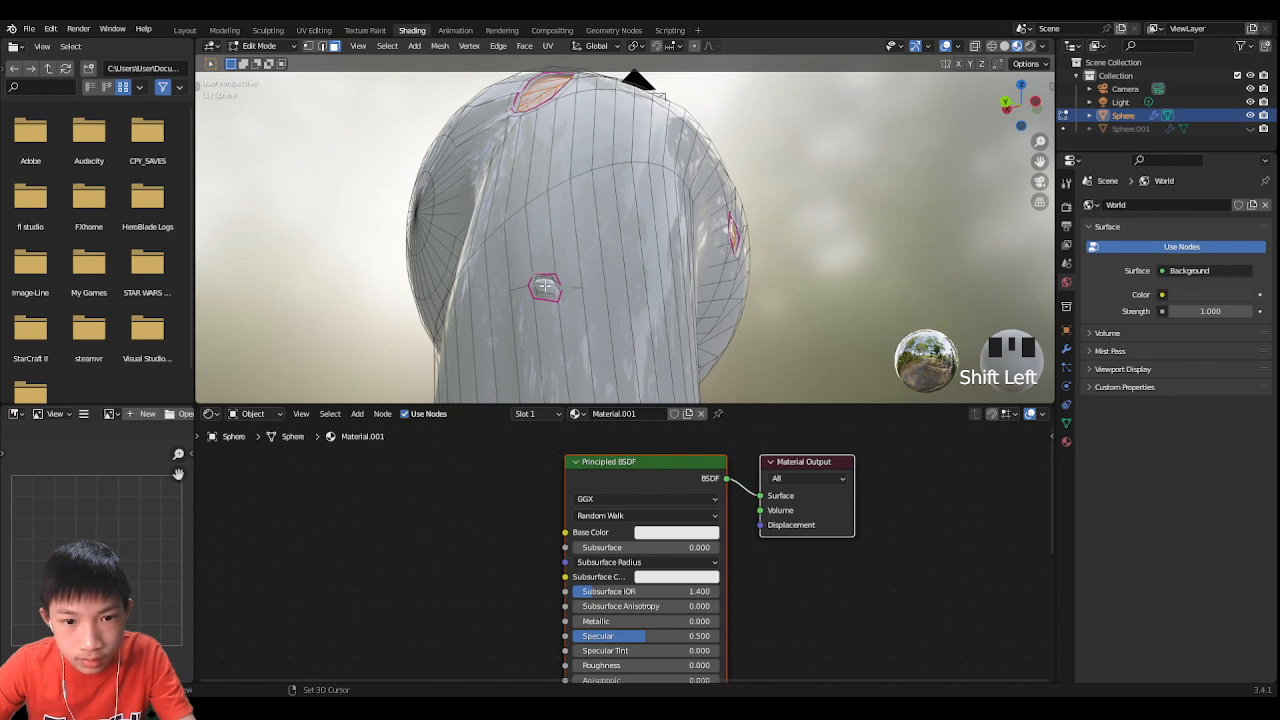
left_click(545, 289, "shift")
key("ctrl+z")
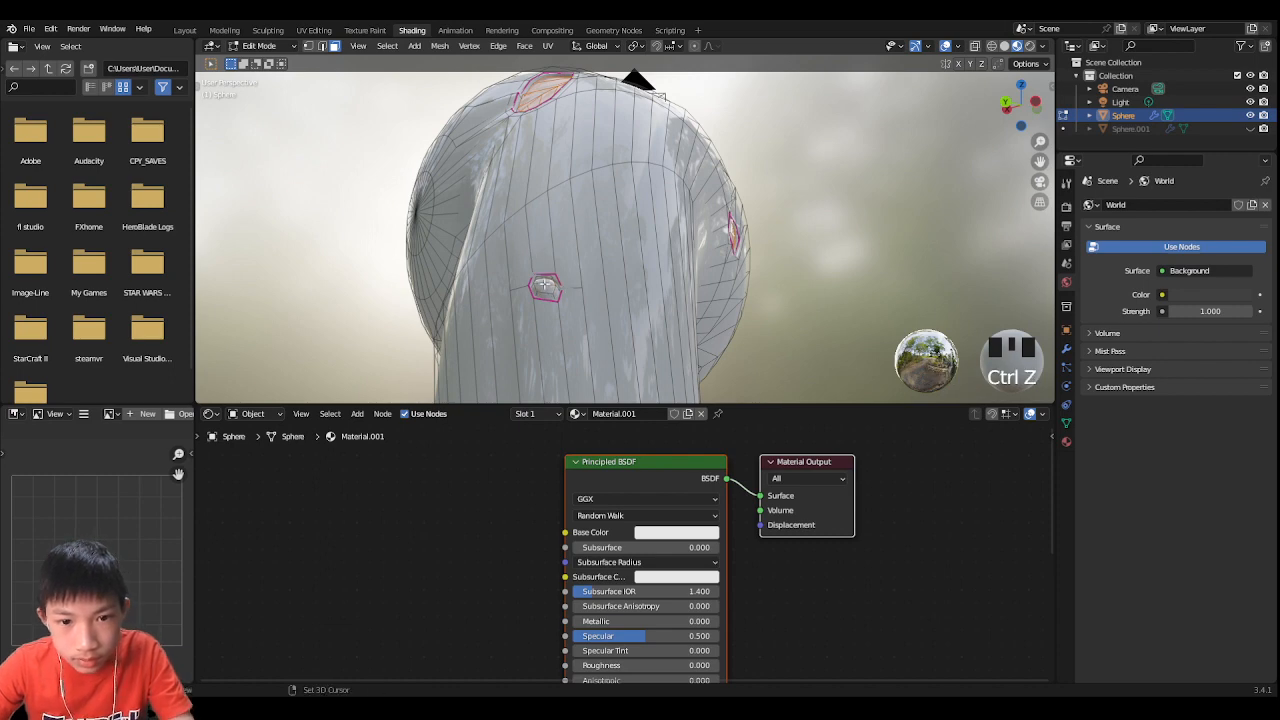
left_click(545, 287, "shift")
left_click(545, 287, "shift")
middle_click_drag(545, 287, 624, 243)
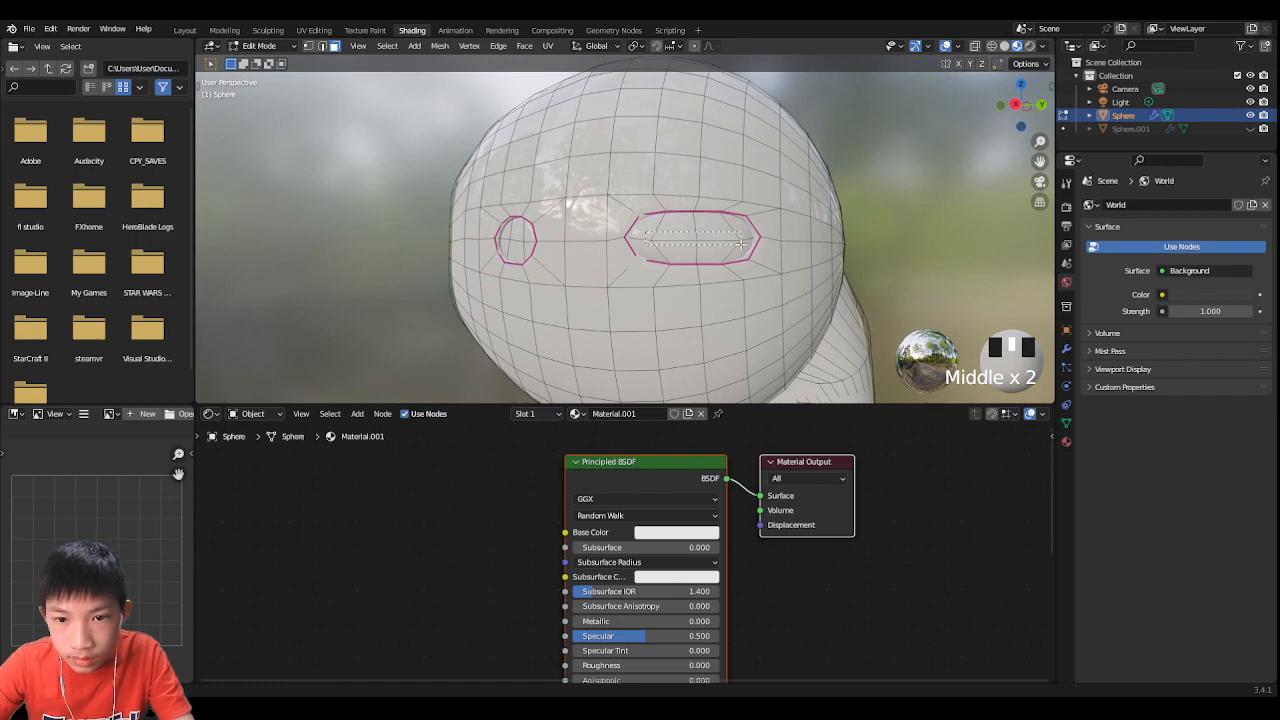
Step: Add the recessed faces of the remaining openings on the earbud's head to the selection
left_click(740, 243, "shift")
middle_click_drag(740, 243, 900, 275)
left_click(650, 262, "shift")
Step: Assign Material.002 to the selected faces inside the openings
left_click(1067, 442)
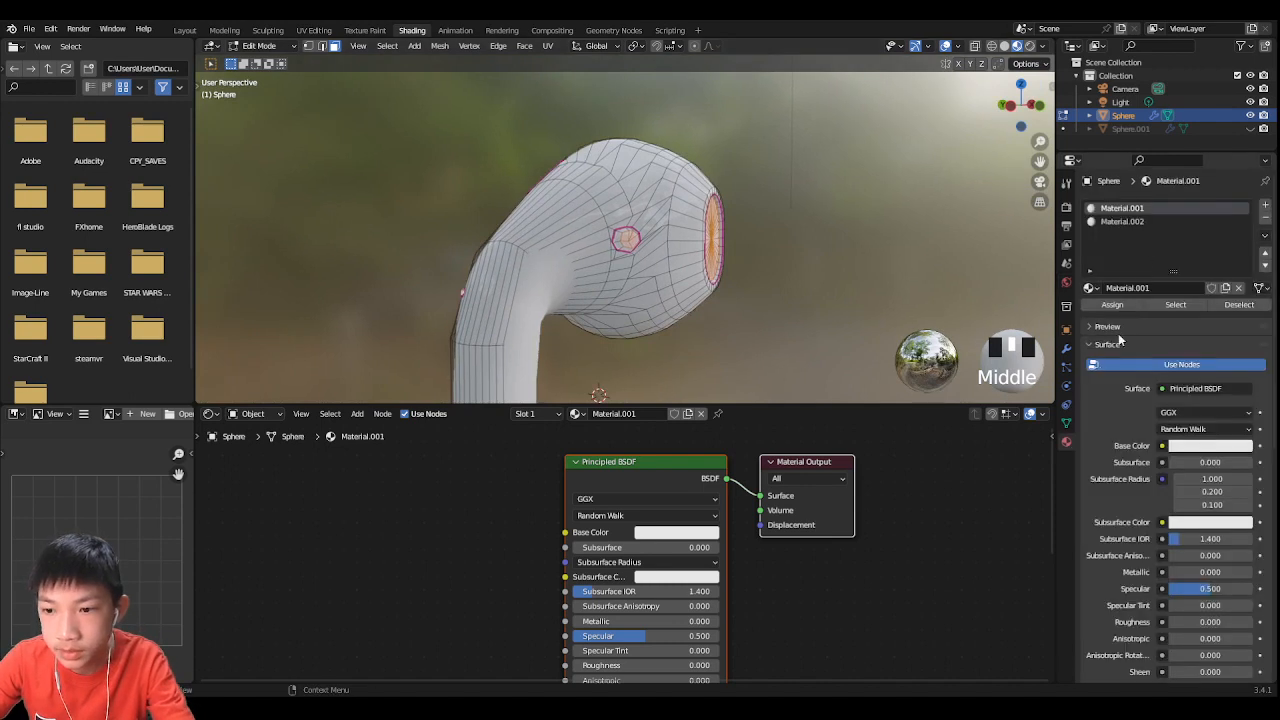
left_click(1121, 222)
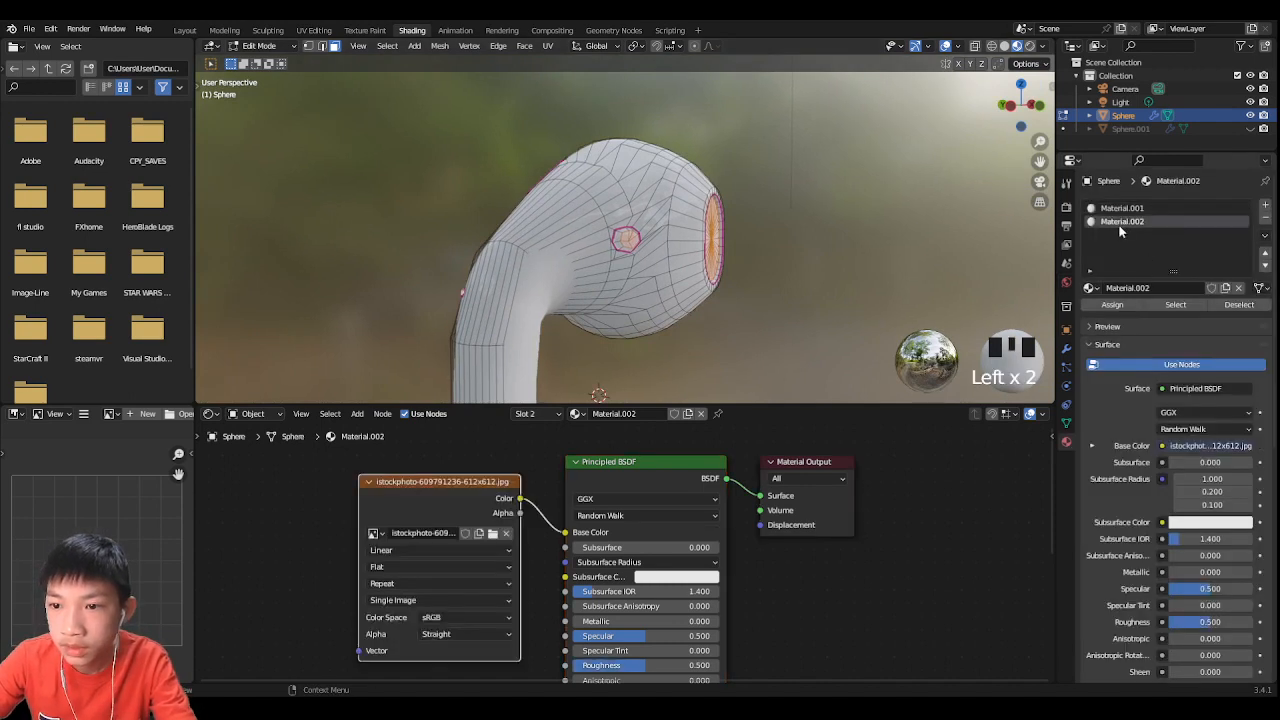
left_click(1112, 304)
middle_click_drag(757, 203, 739, 207)
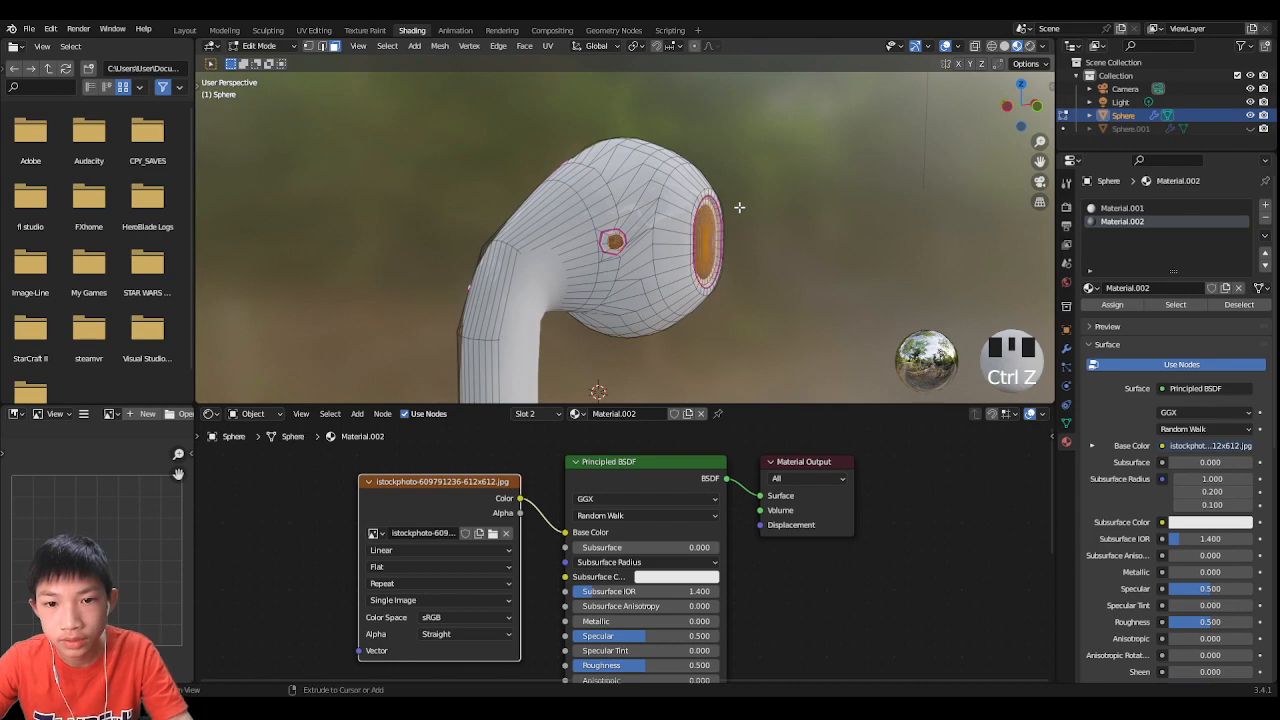
scroll(739, 208, "up", 3)
scroll(737, 220, "down", 1)
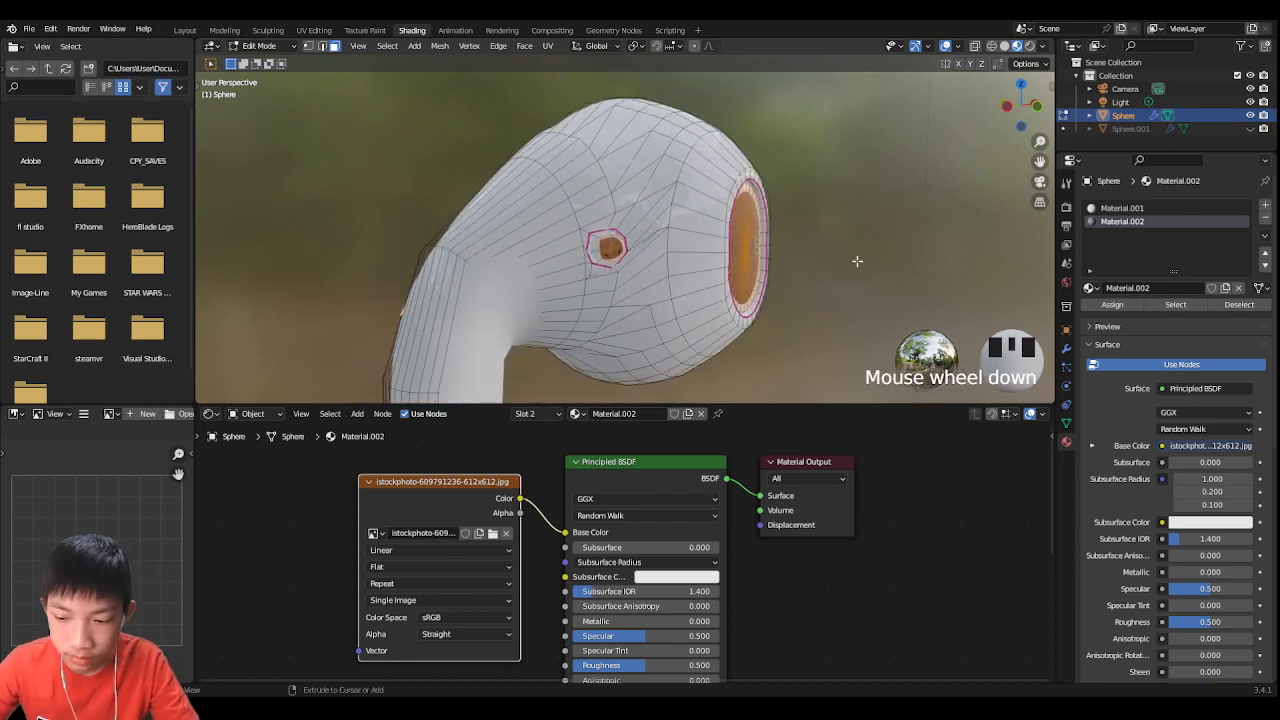
Step: Grow the face selection by one ring, assign Material.002 to it and return to Object Mode
key("ctrl+KP_Add")
middle_click_drag(857, 261, 679, 222)
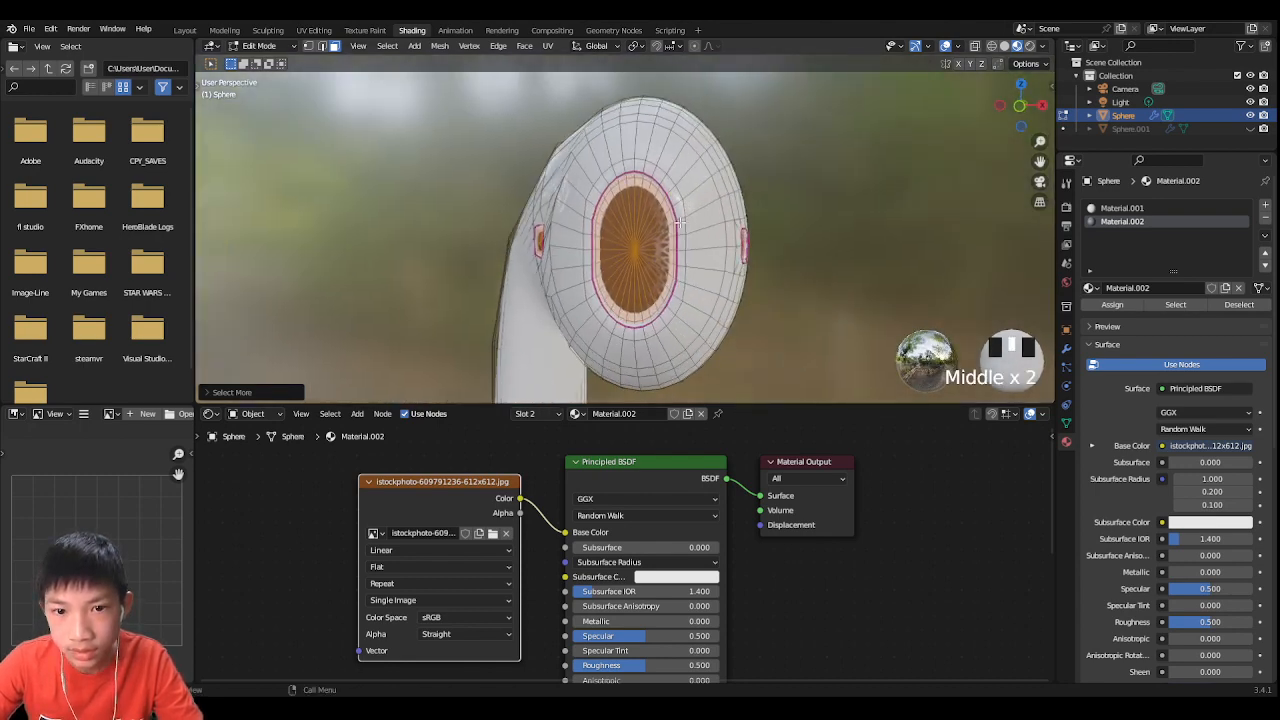
left_click(1112, 304)
key("Tab")
Step: Inspect the mesh texture in the slot, side holes and speaker opening from several sides
middle_click_drag(923, 220, 575, 212)
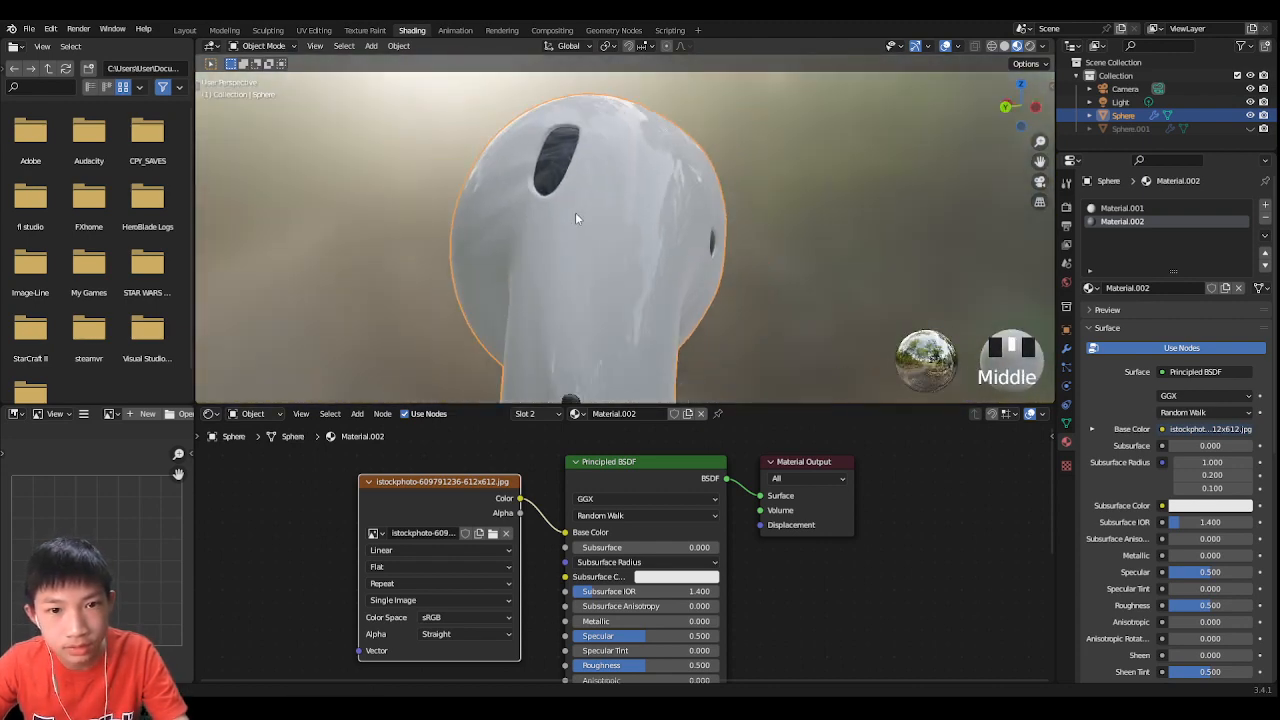
scroll(580, 240, "down", 2)
middle_click_drag(586, 263, 556, 229)
scroll(590, 255, "up", 3)
scroll(556, 229, "up", 3)
middle_click_drag(765, 215, 598, 208)
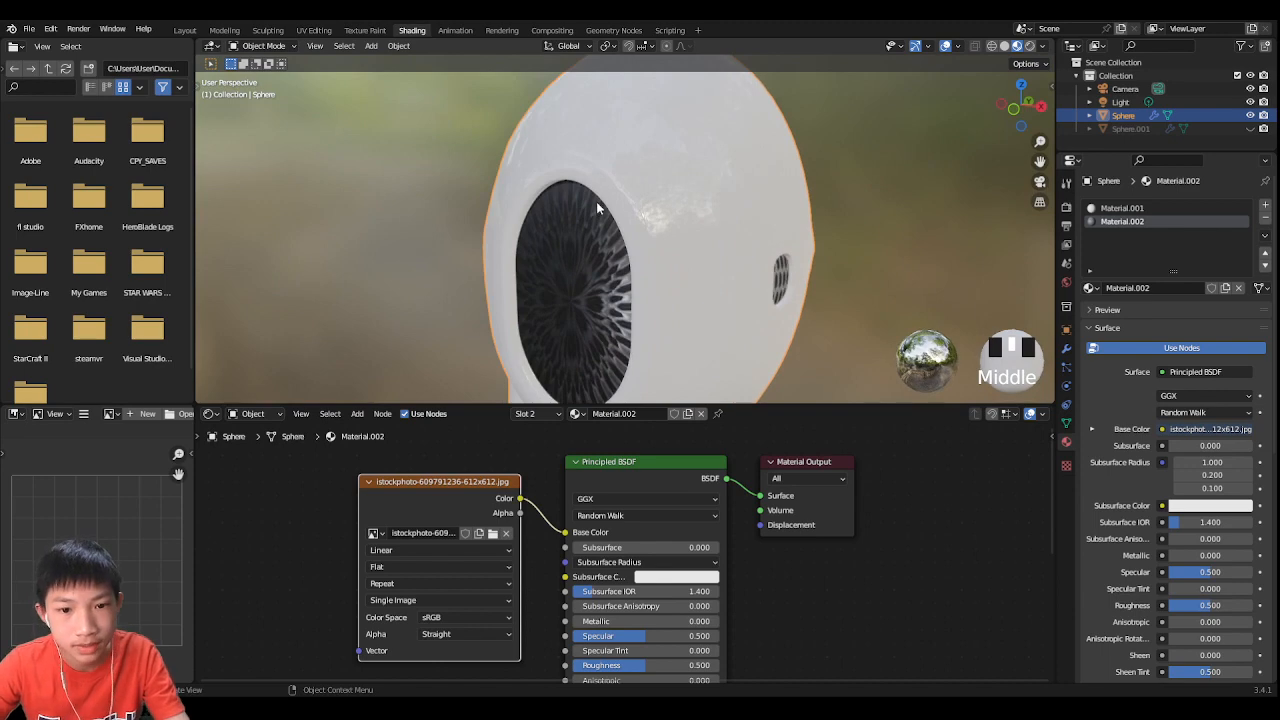
middle_click_drag(679, 147, 757, 111)
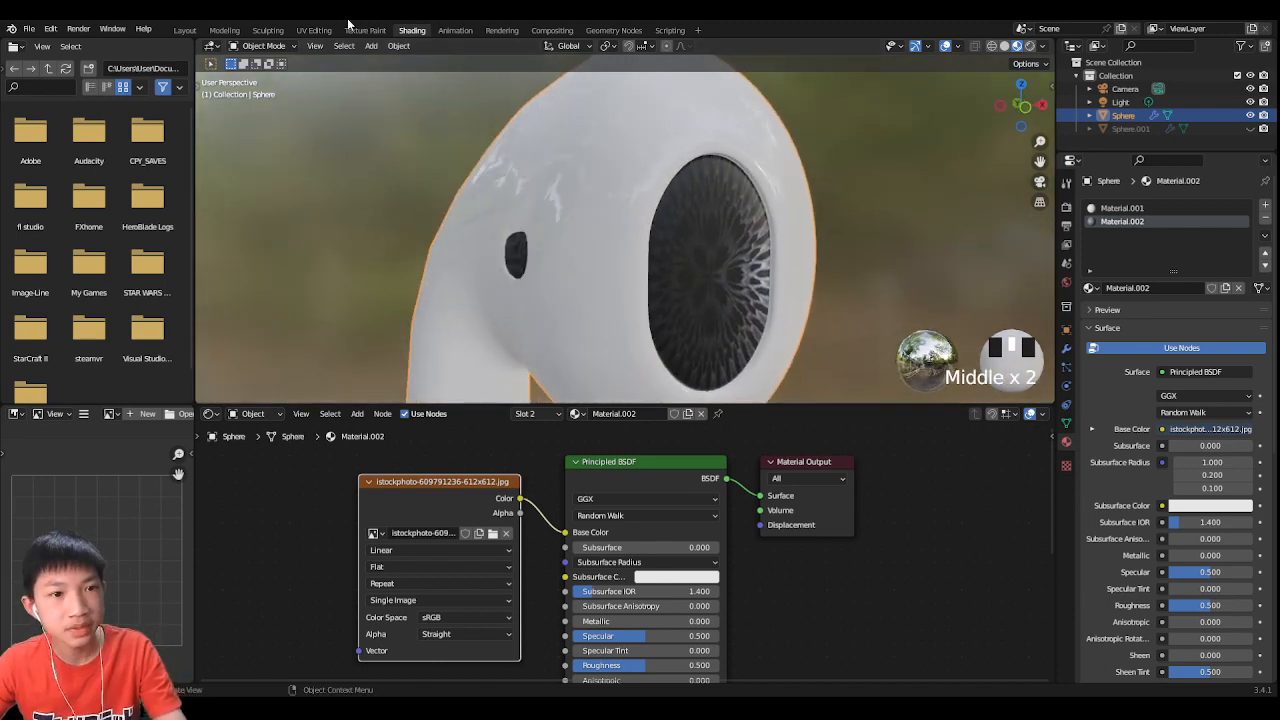
Step: Switch to the UV Editing workspace and show the earbud in Material Preview shading
left_click(312, 30)
scroll(841, 335, "up", 3)
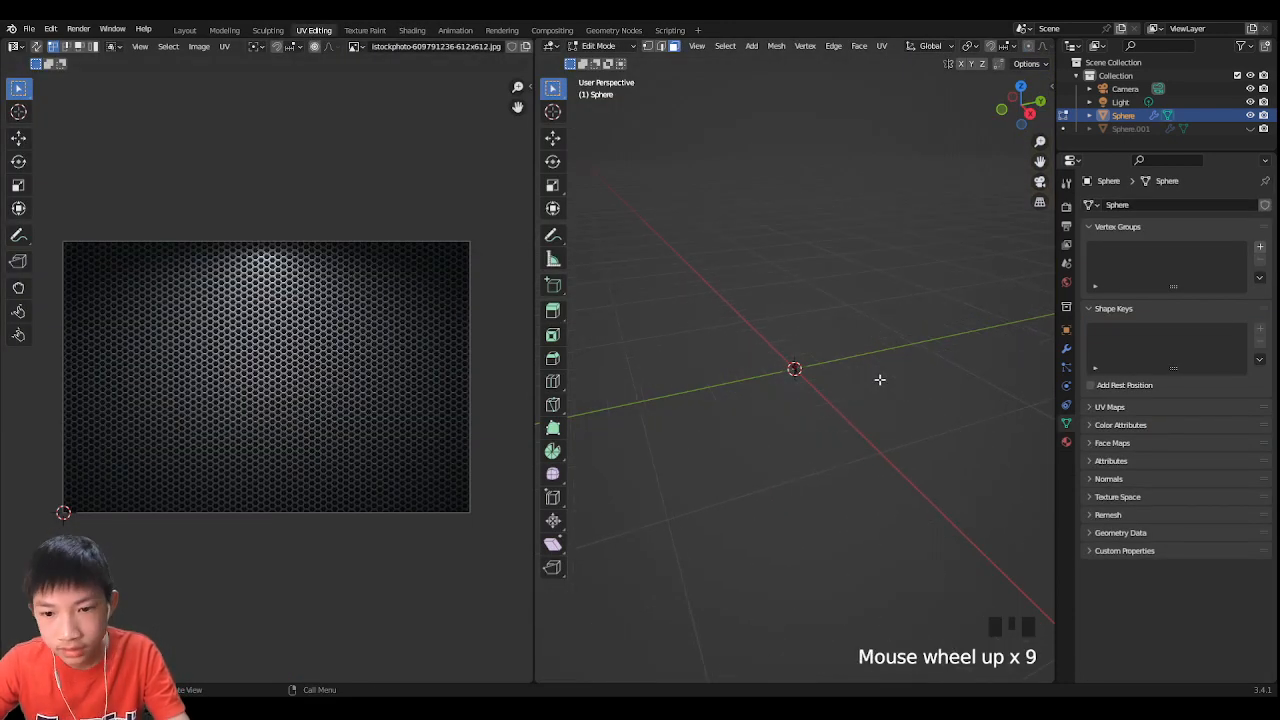
scroll(879, 379, "up", 20)
scroll(936, 139, "down", 4)
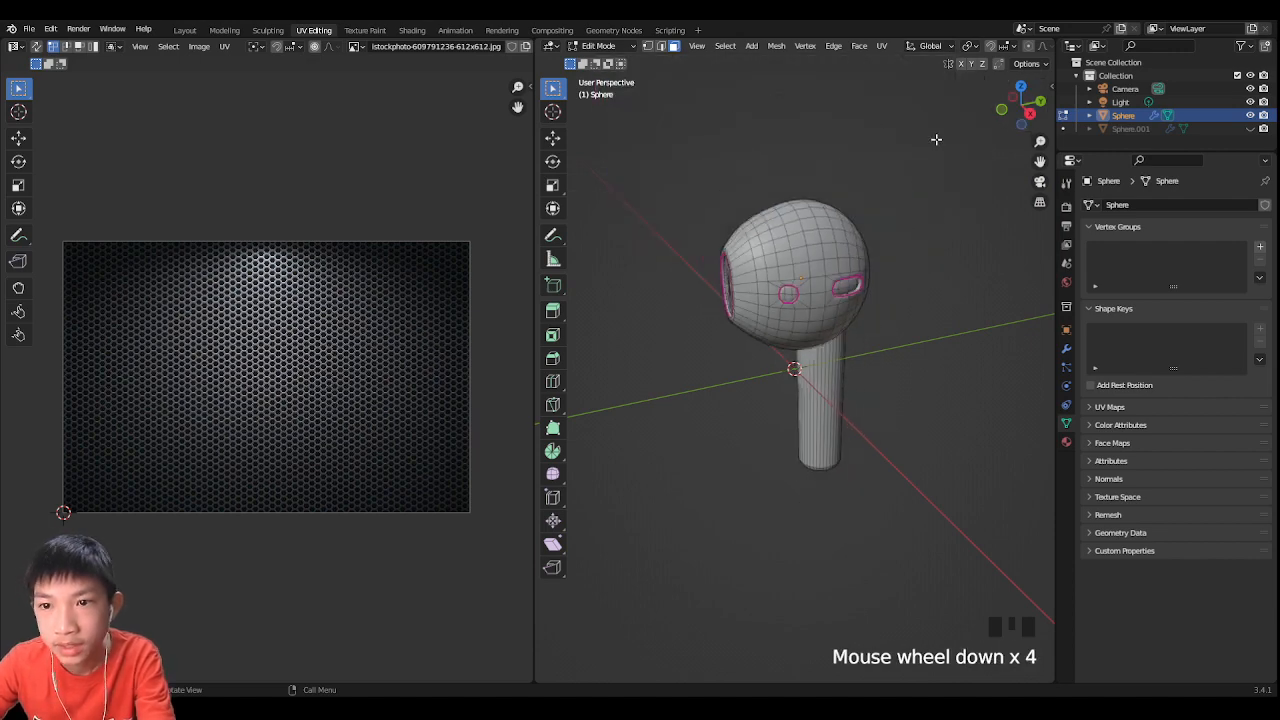
scroll(995, 48, "down", 3)
left_click(1041, 47)
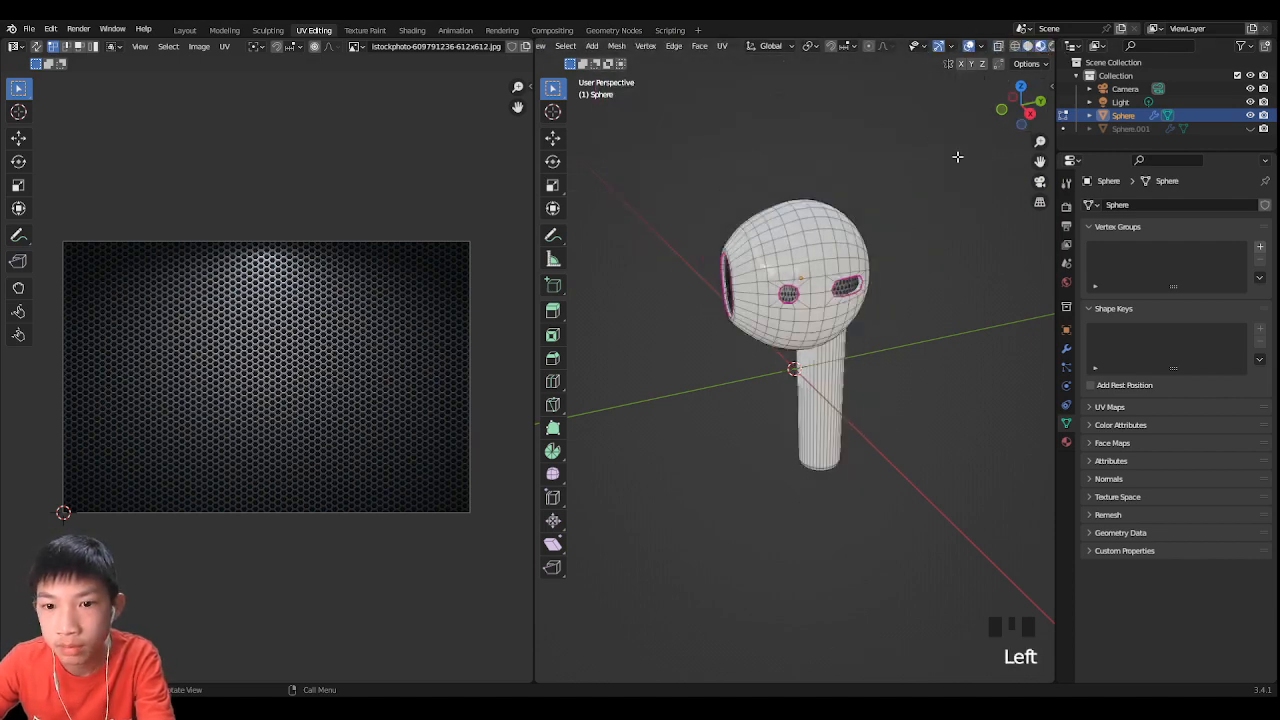
Step: Select the recessed faces of the oval speaker opening, grow the selection by one ring and unwrap it
mouse_move(926, 190)
middle_mouse_down()
mouse_move(971, 180)
mouse_move(965, 225)
middle_mouse_up()
scroll(957, 211, "up", 4)
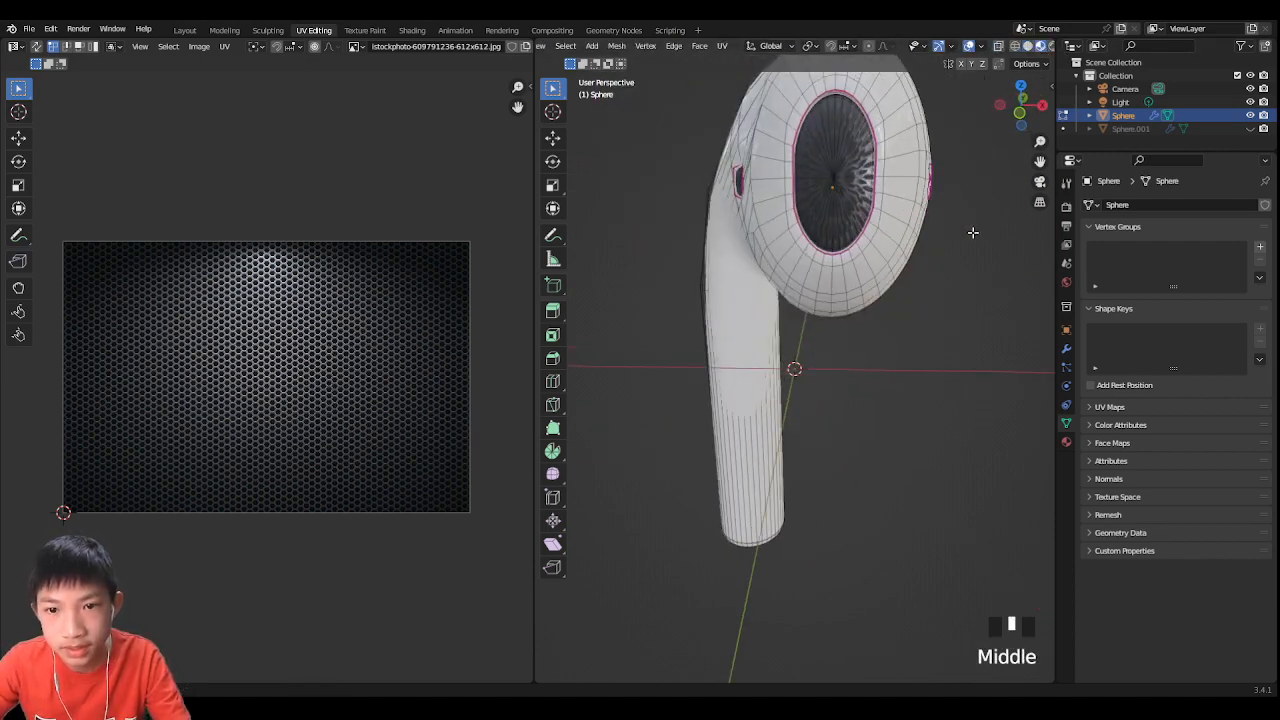
key("3")
left_click_drag(815, 155, 848, 200)
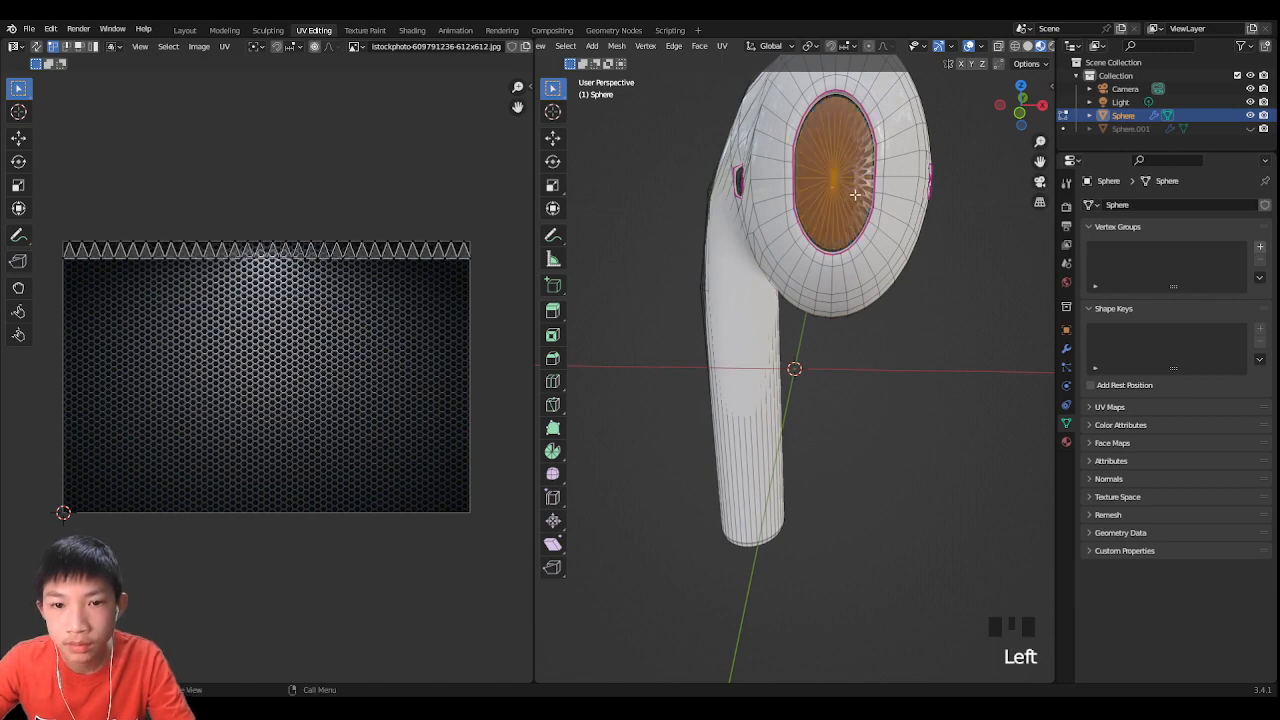
middle_click_drag(848, 200, 851, 220)
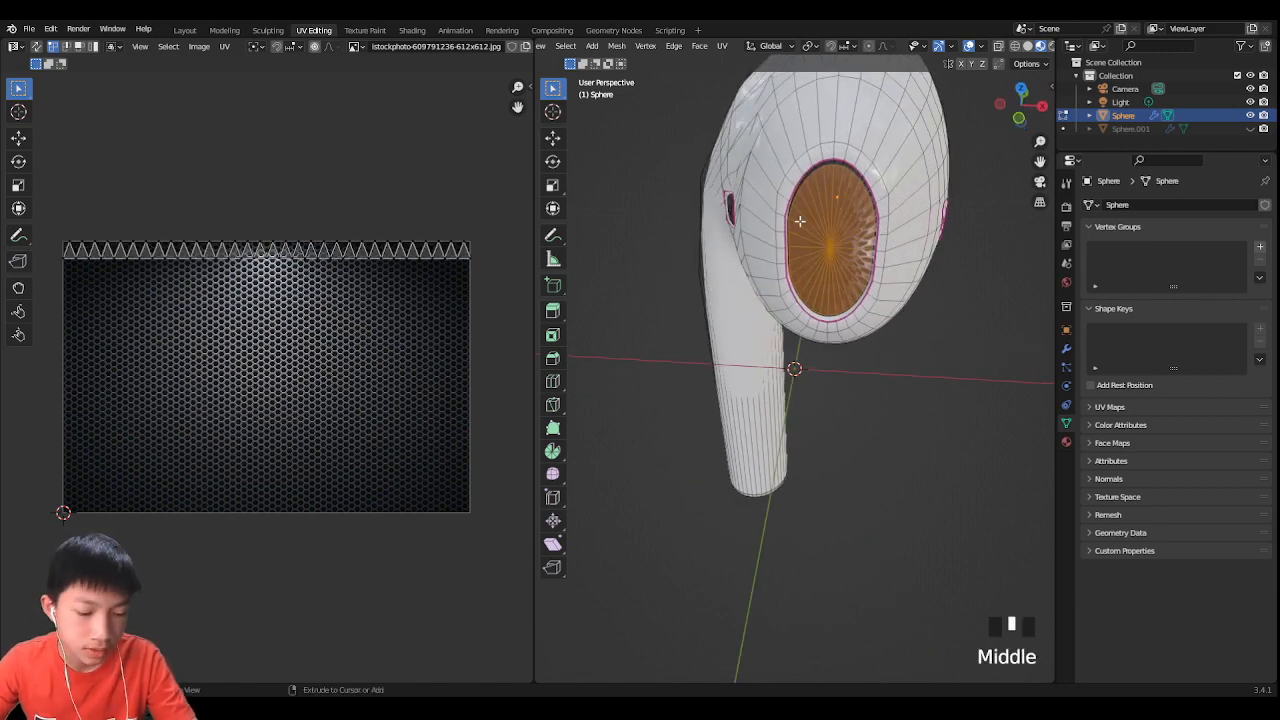
key("ctrl+KP_Add")
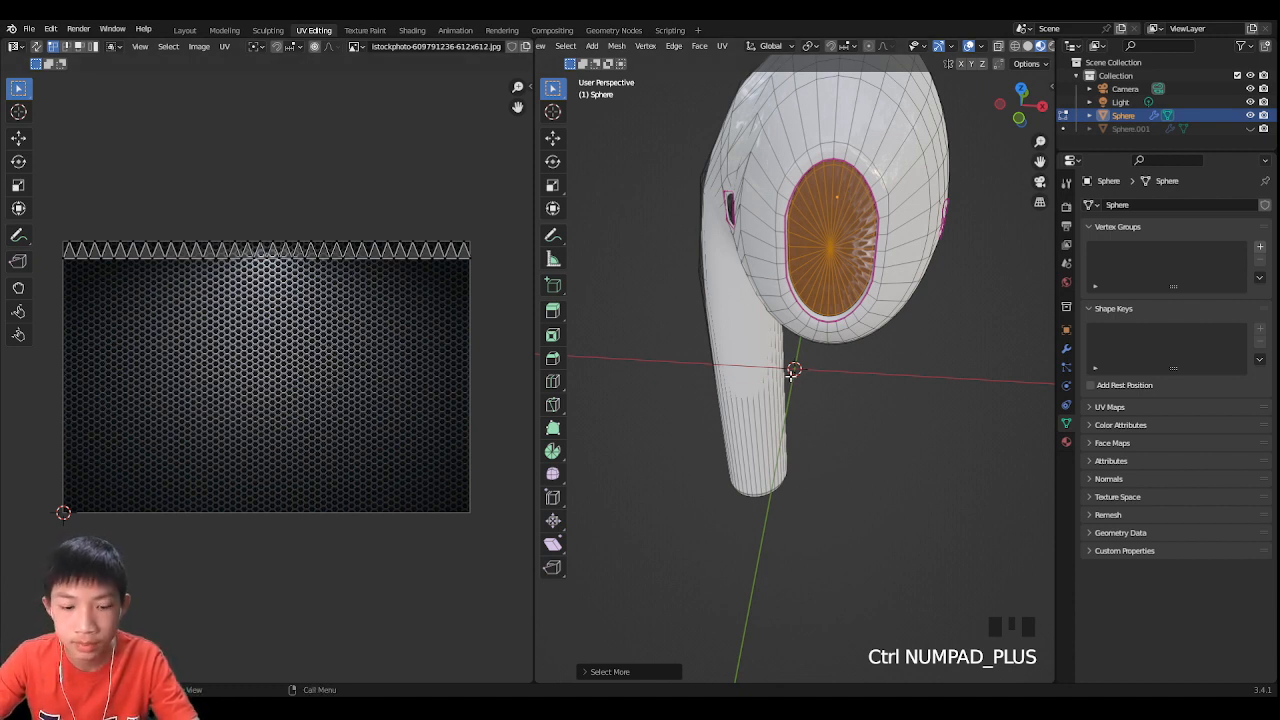
key("u")
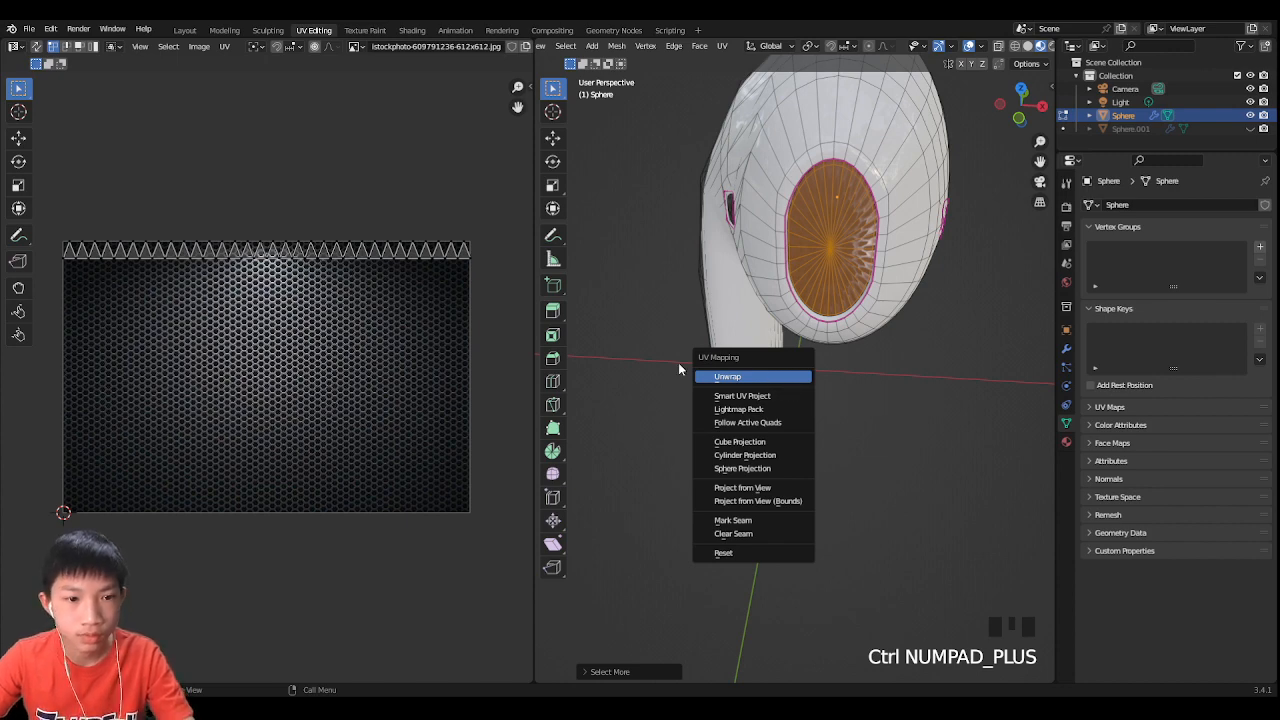
left_click(784, 377)
Step: Rotate the speaker opening's whole UV island by 90° and move it to the middle of the mesh image
key("a")
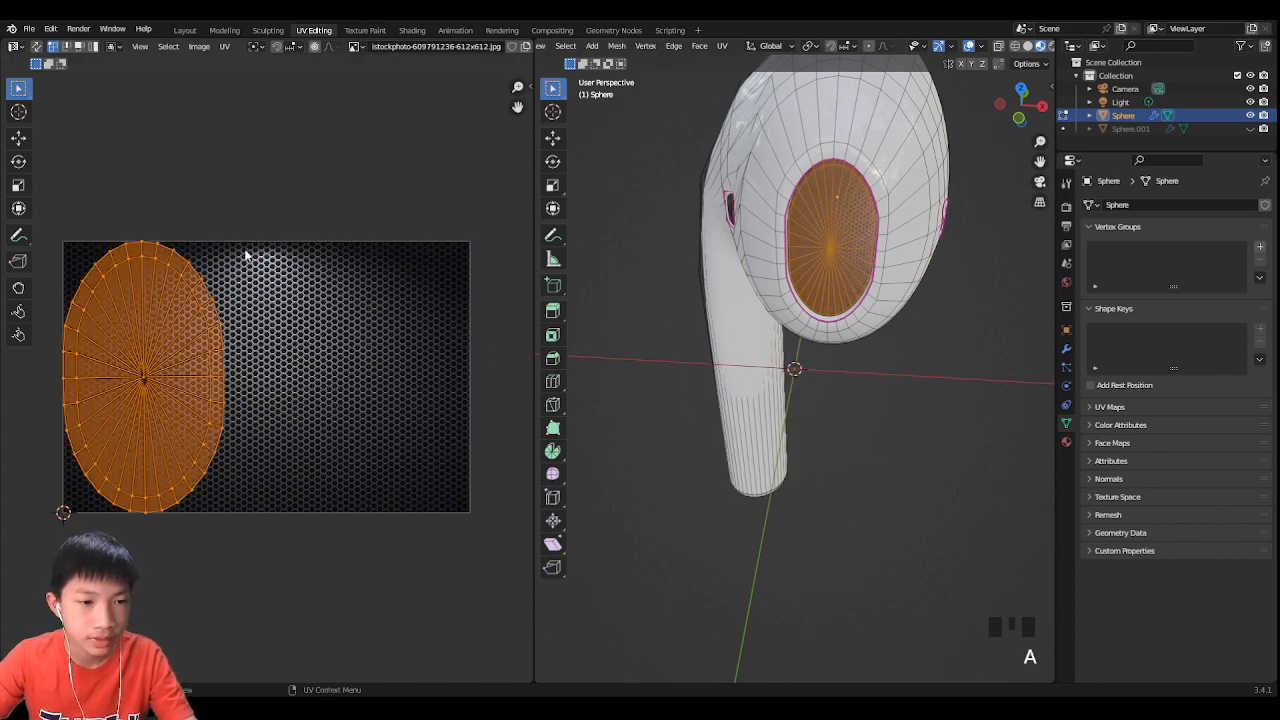
type("r90")
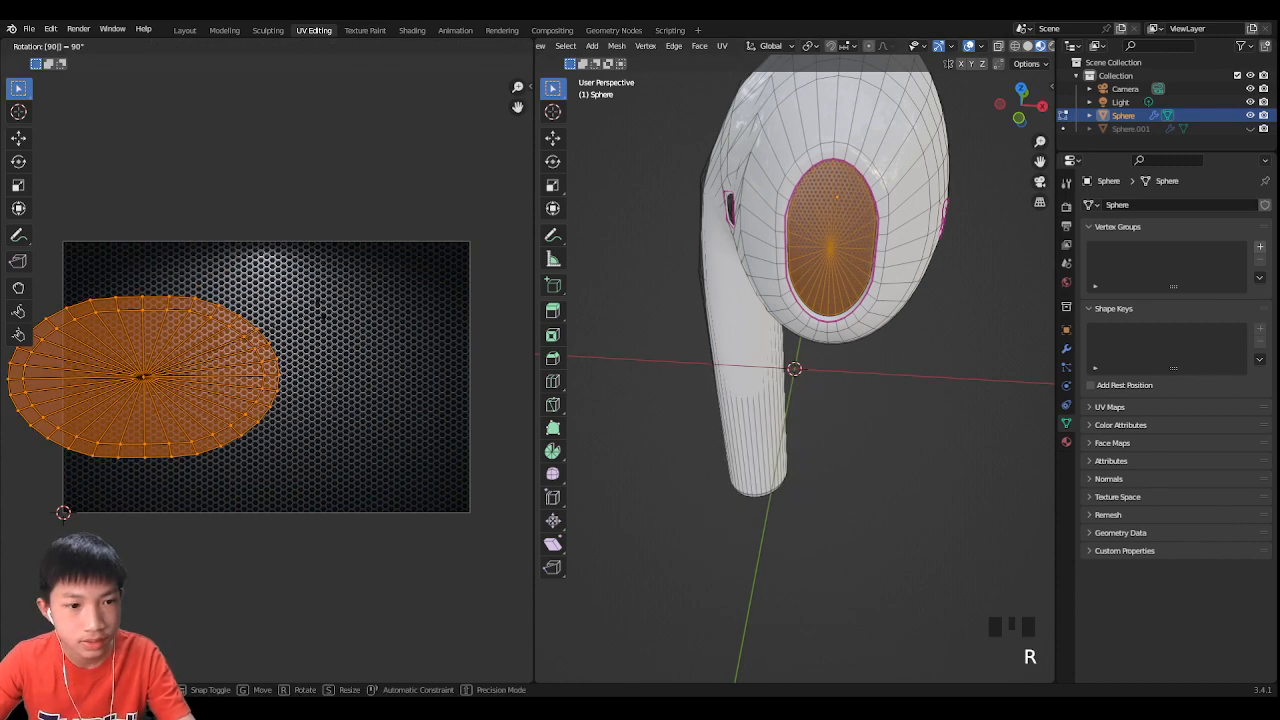
key("Return")
key("g")
Step: Scale the speaker opening's UV island down until the mesh holes have a suitable size, then clear the face selection
key("s")
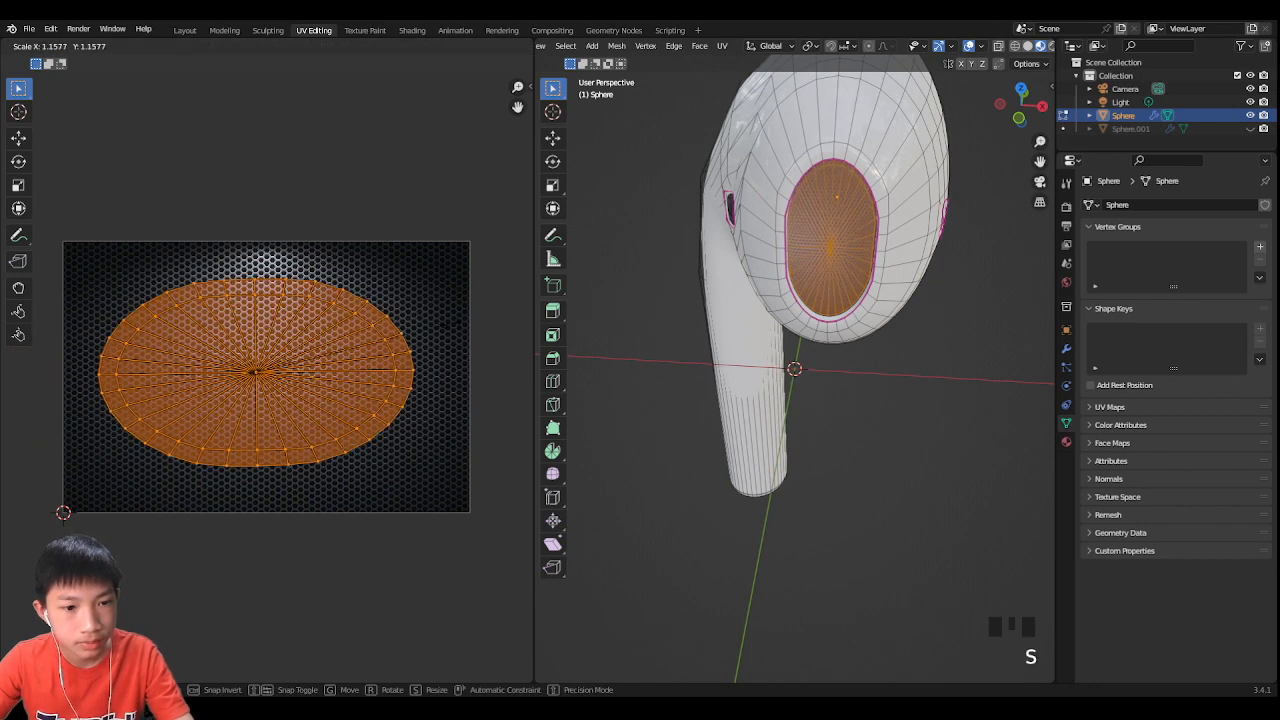
left_click(467, 327)
key("s")
left_click(425, 338)
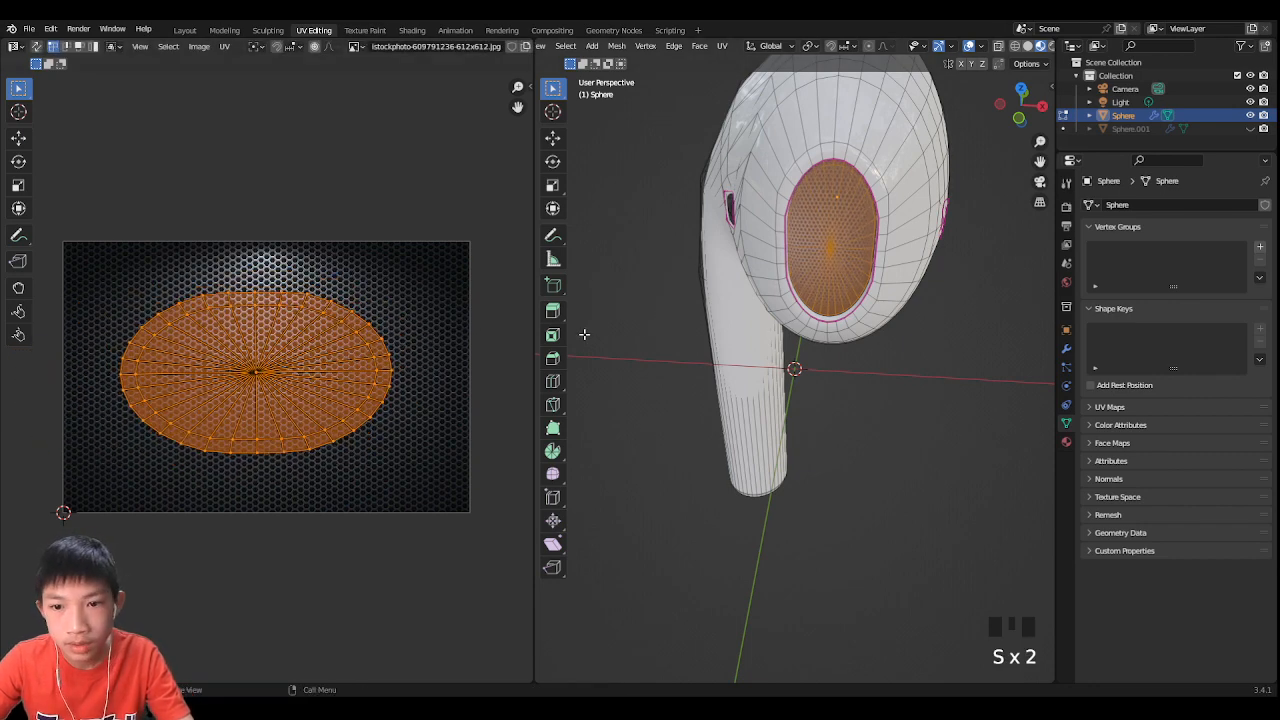
key("s")
left_click(449, 379)
key("s")
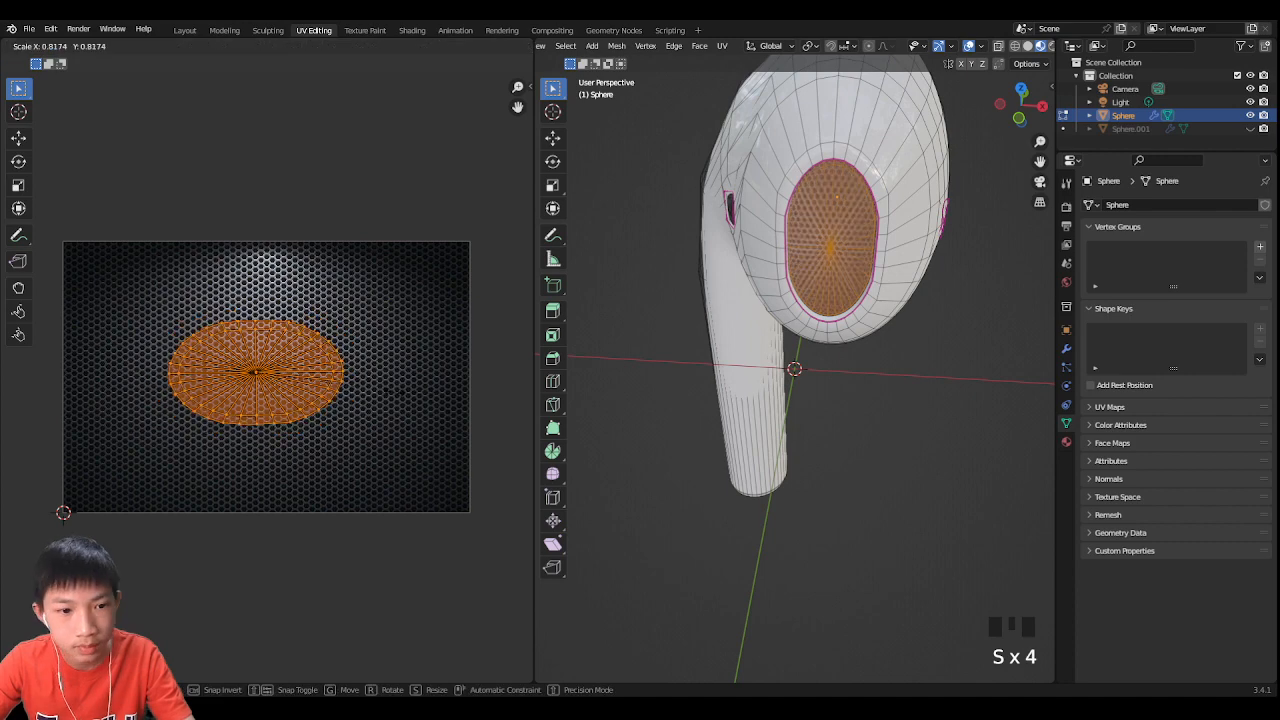
left_click(414, 400)
scroll(757, 328, "up", 1)
scroll(617, 317, "down", 1)
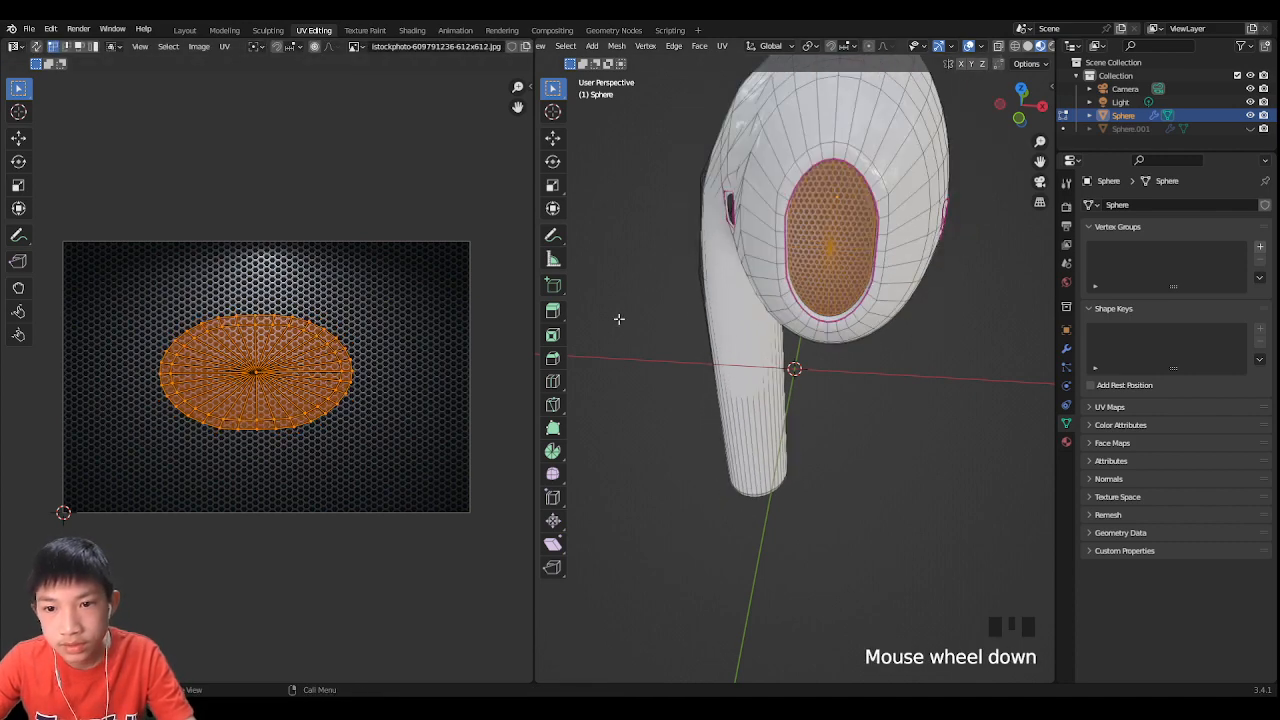
key("s")
left_click(305, 412)
left_click(790, 366)
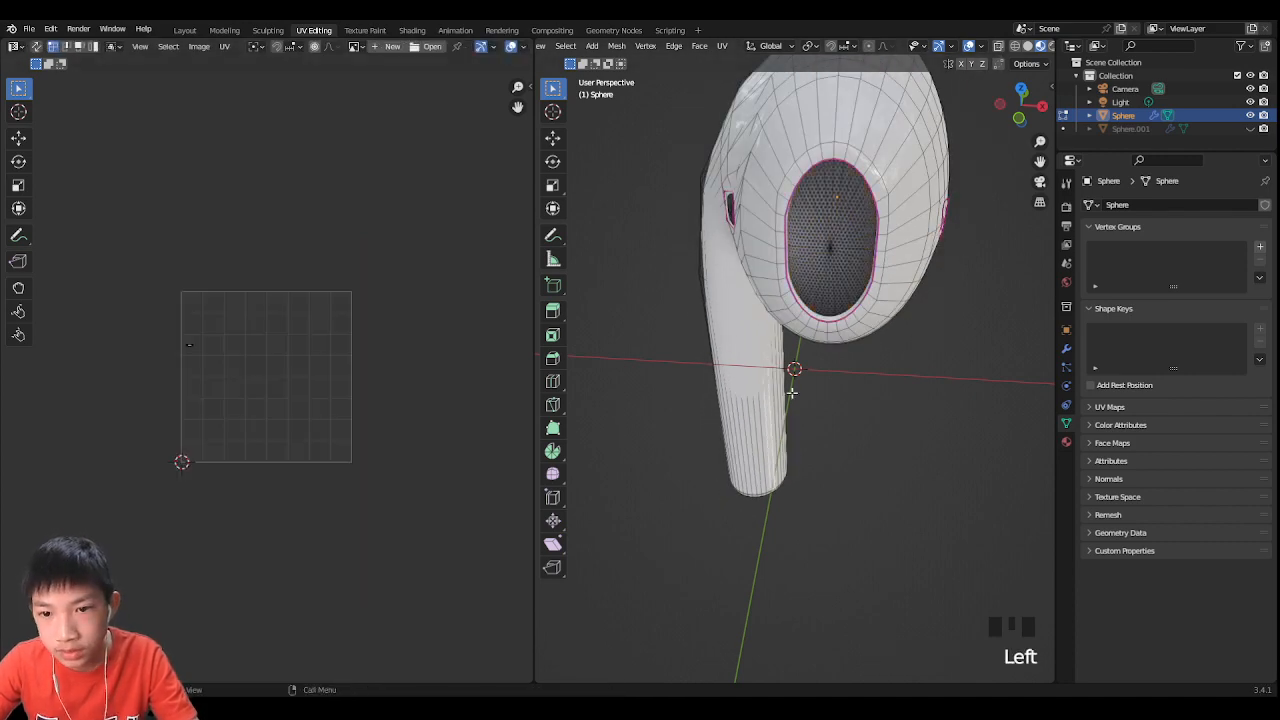
Step: Select the recessed faces of the round hole on the head's side, grow the selection by one ring and unwrap it
scroll(851, 349, "up", 2)
middle_click_drag(851, 349, 872, 283)
middle_click_drag(880, 82, 765, 272, "shift")
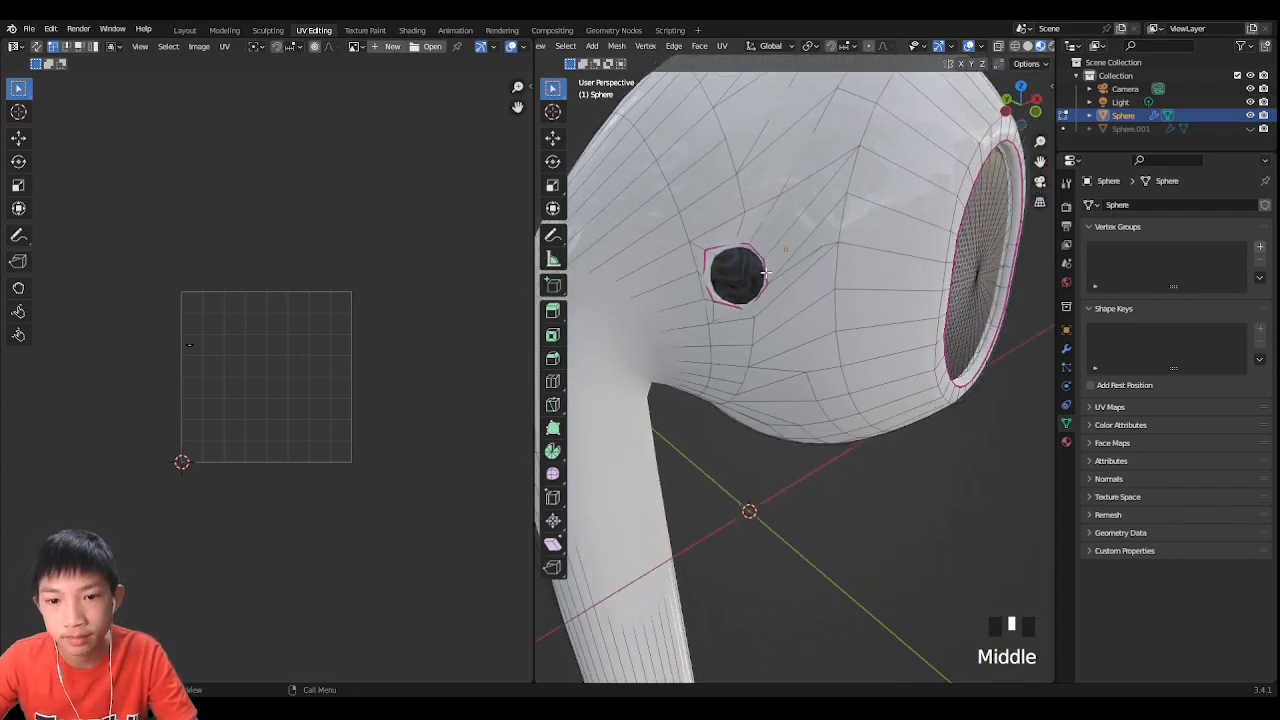
left_click(739, 283)
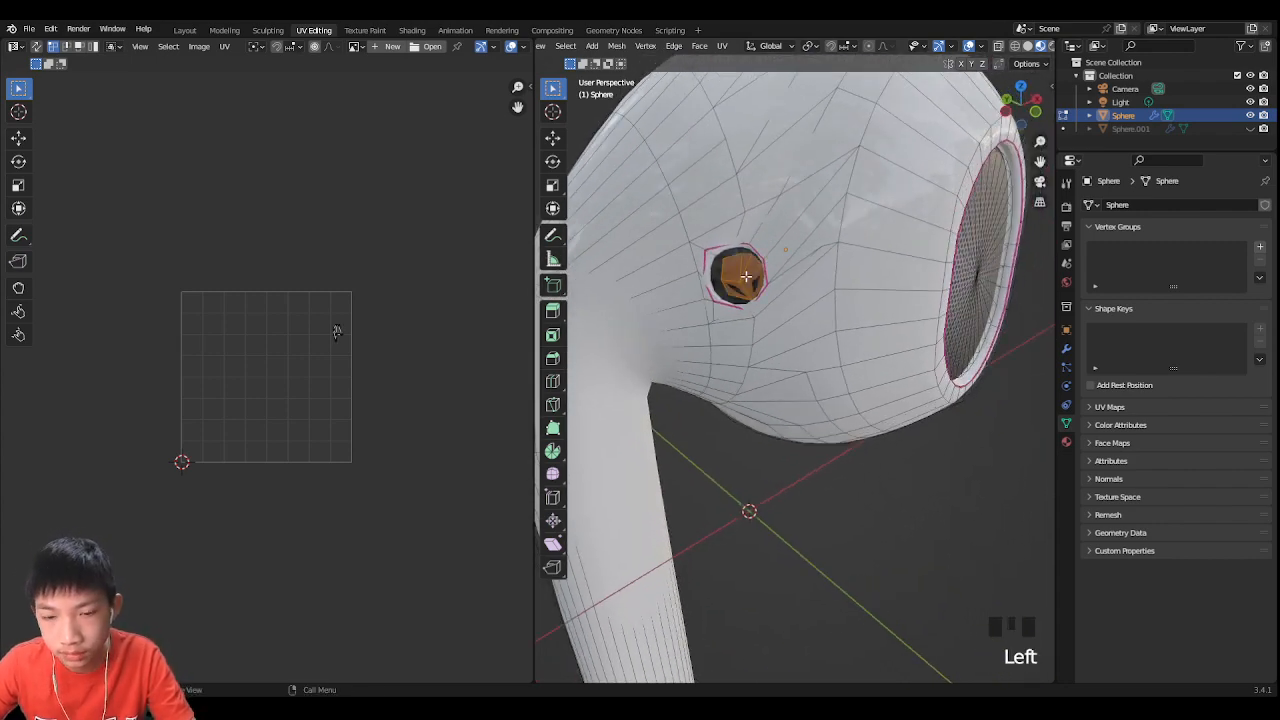
key("ctrl+KP_Add")
scroll(342, 358, "up", 3)
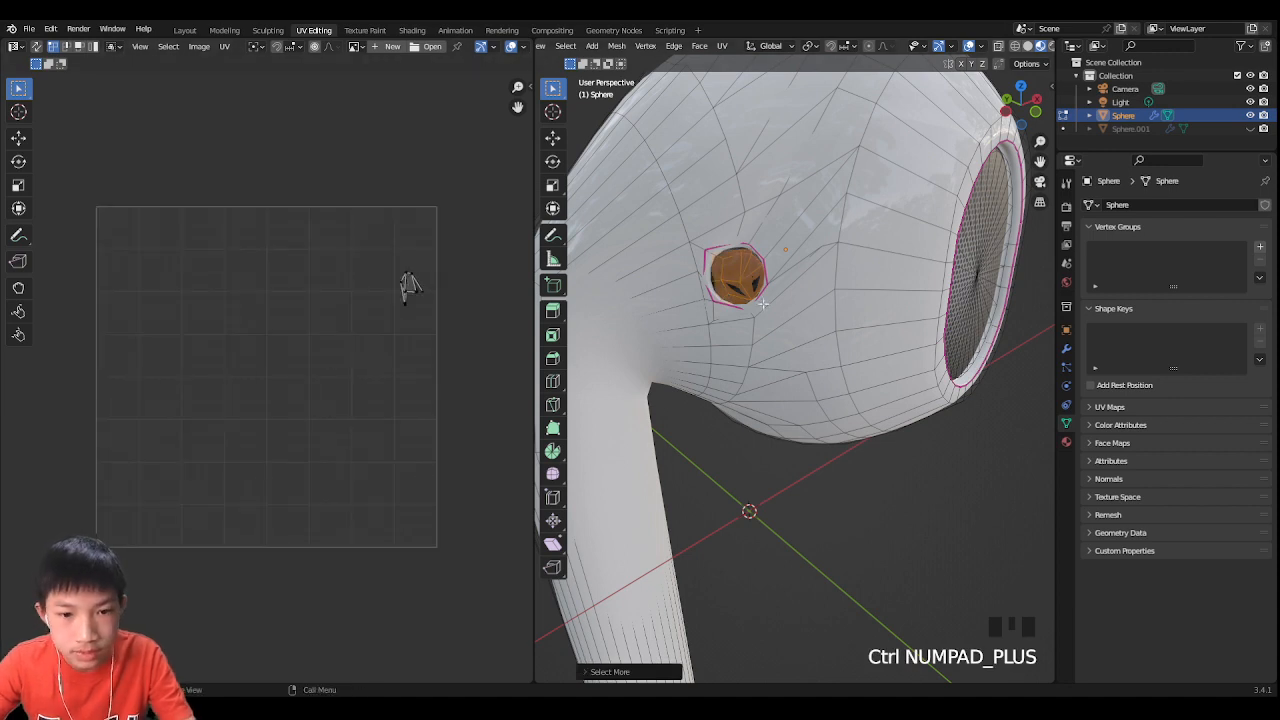
key("u")
left_click(830, 326)
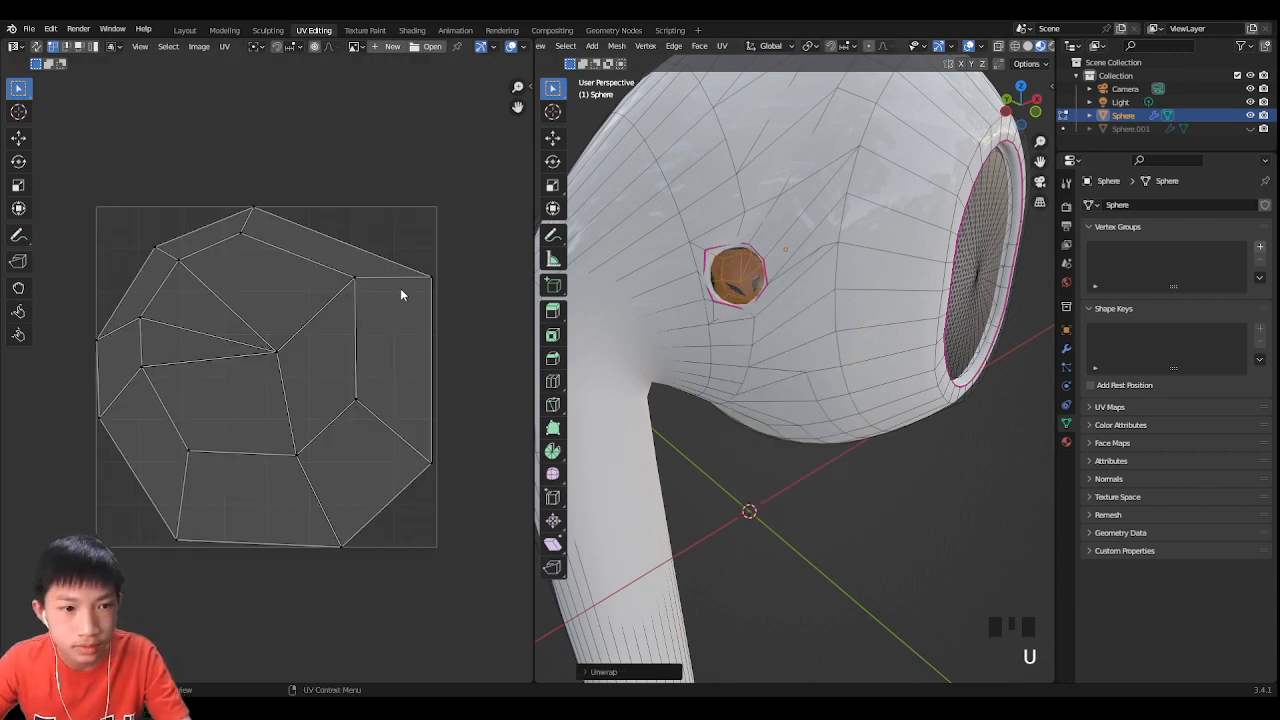
key("a")
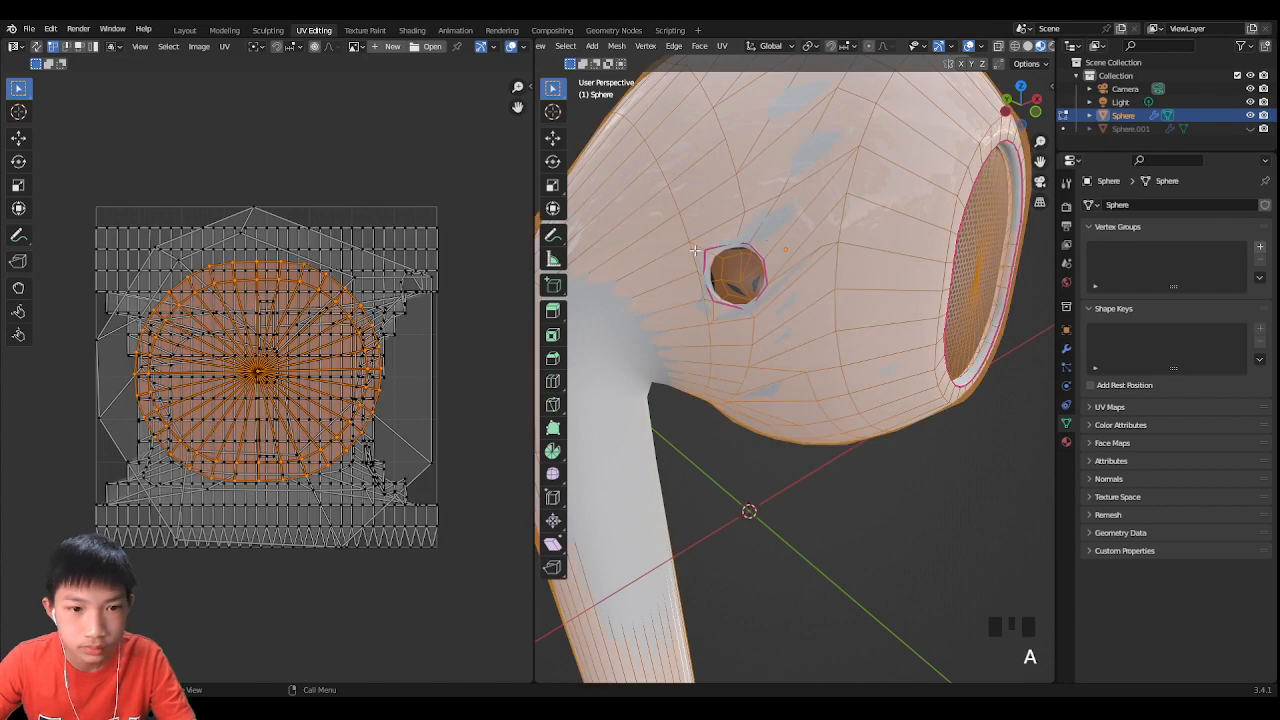
key("a")
left_click(730, 286)
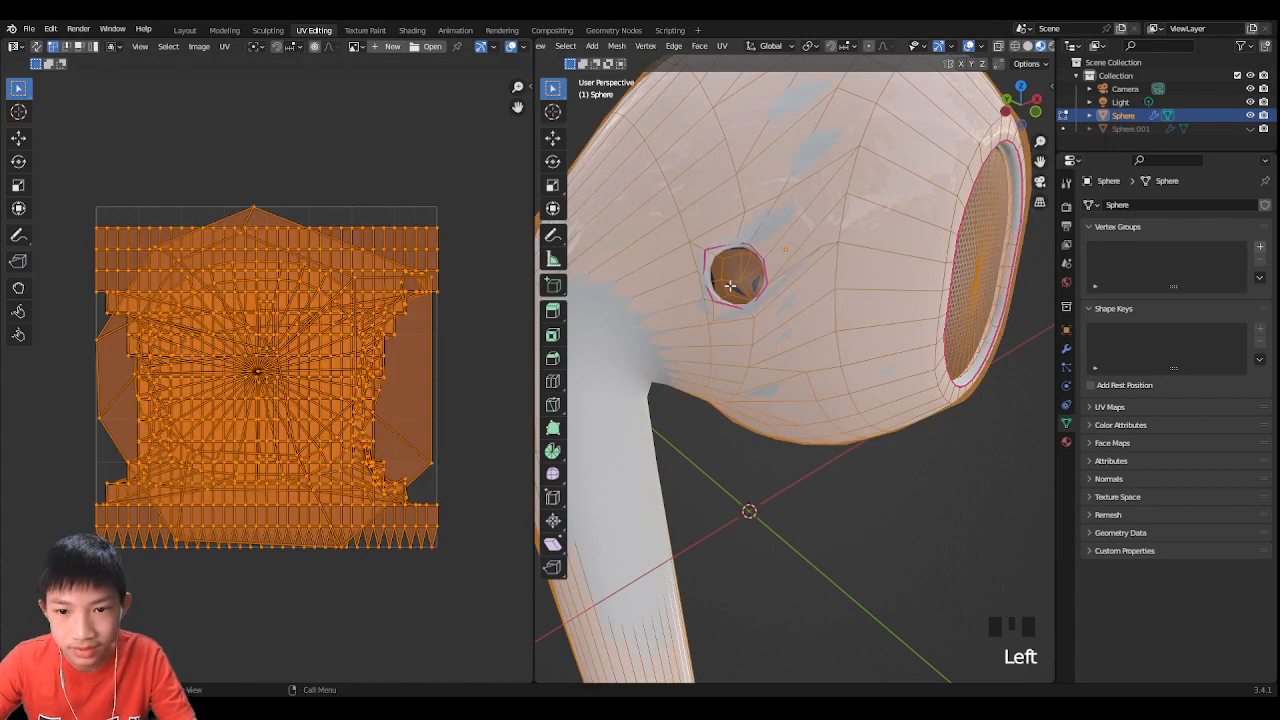
left_click(745, 285)
key("ctrl+KP_Add")
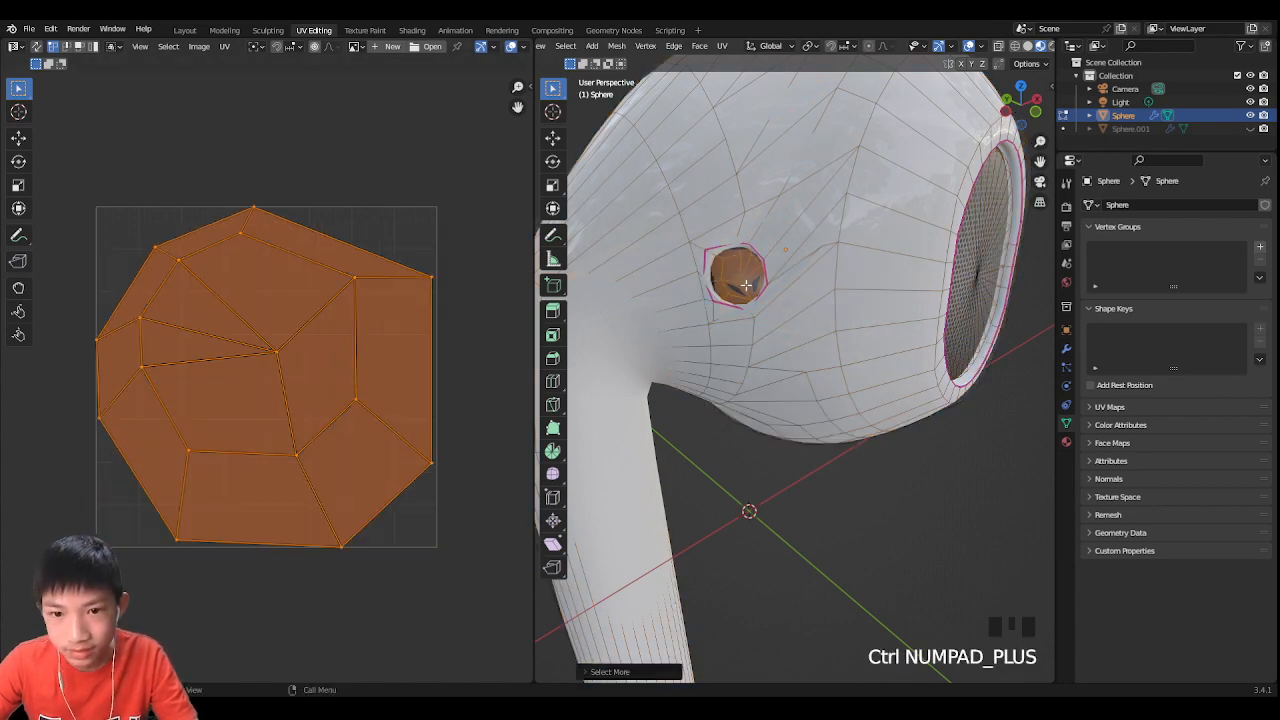
left_click(431, 47)
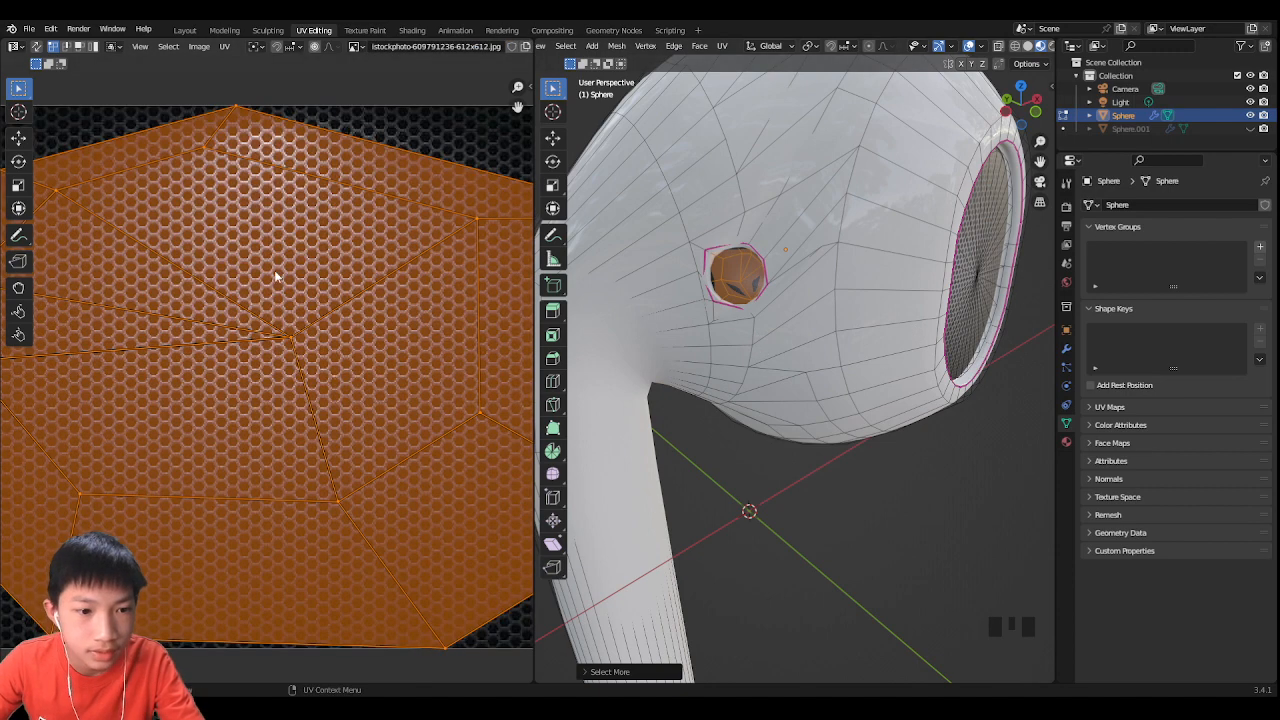
scroll(325, 279, "down", 4)
scroll(398, 302, "up", 1)
Step: Narrow the round side hole's whole UV island along X to correct its stretched shape
key("a")
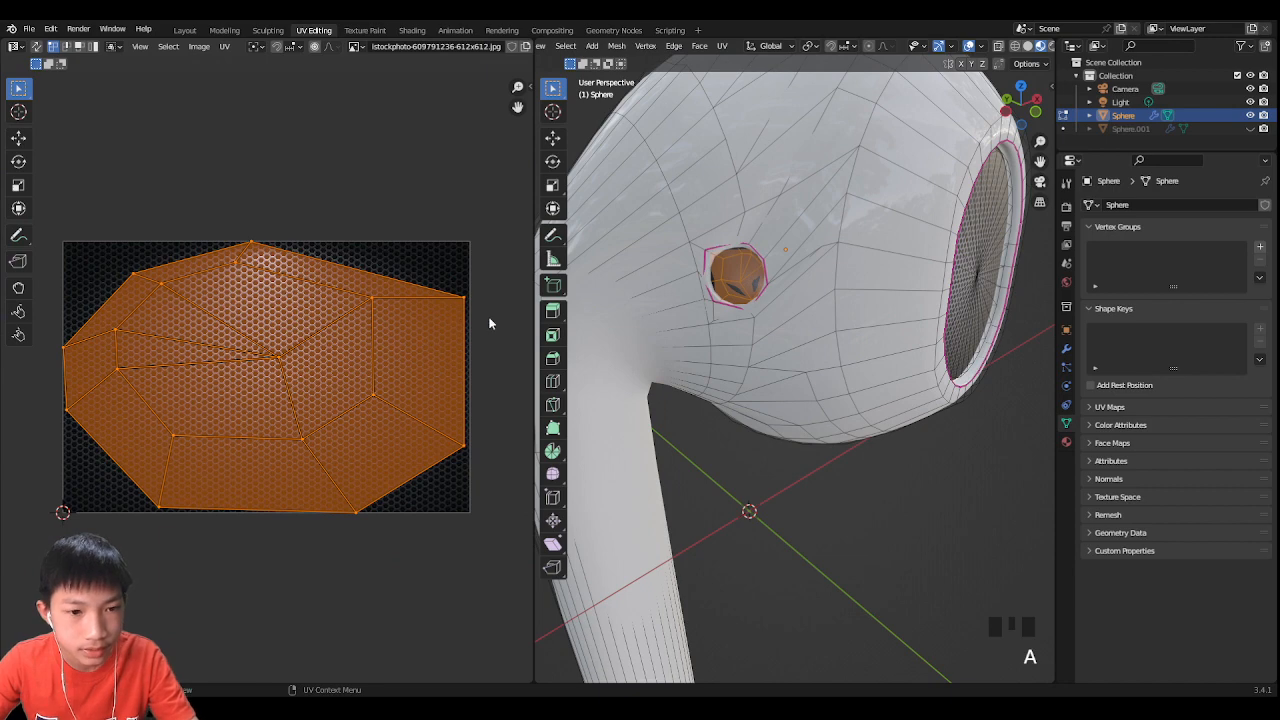
key("s")
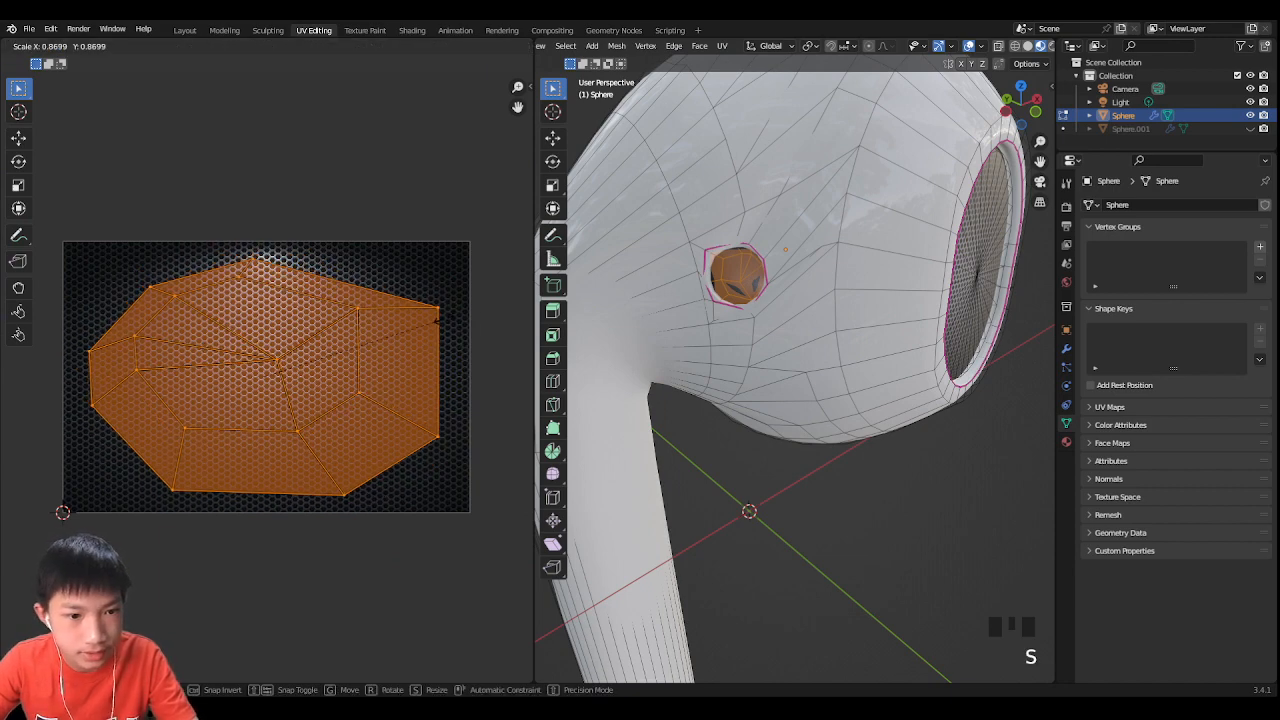
key("x")
left_click(405, 316)
Step: Scale the round side hole's UV island down evenly to enlarge its mesh pattern, then deselect the faces
scroll(780, 337, "up", 4)
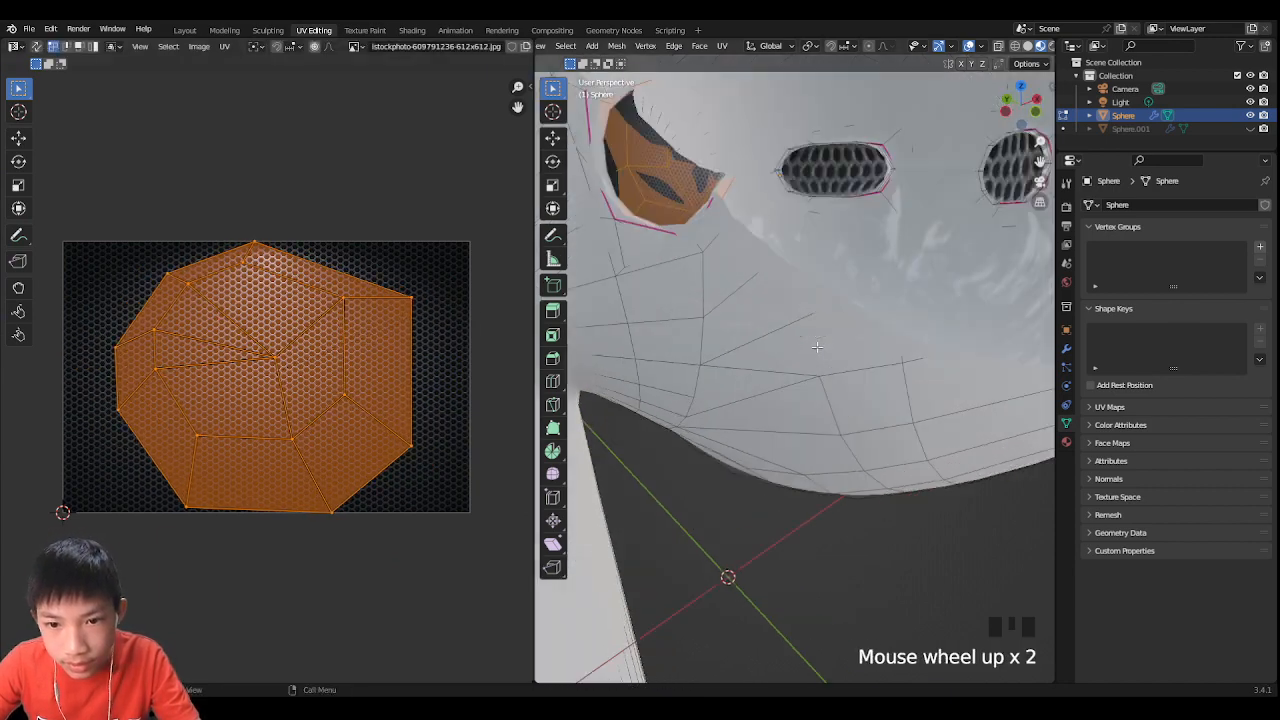
scroll(780, 337, "down", 2)
middle_click_drag(780, 337, 793, 391, "shift")
scroll(772, 355, "down", 2)
scroll(793, 391, "up", 2)
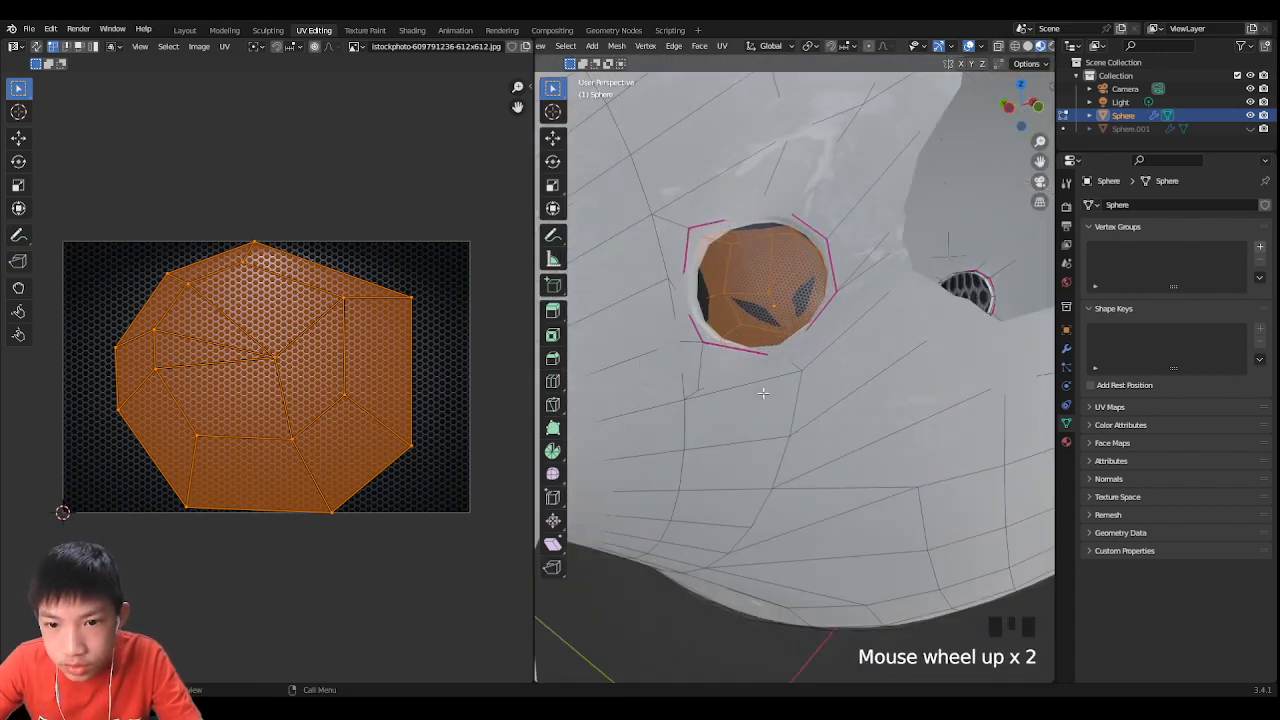
key("s")
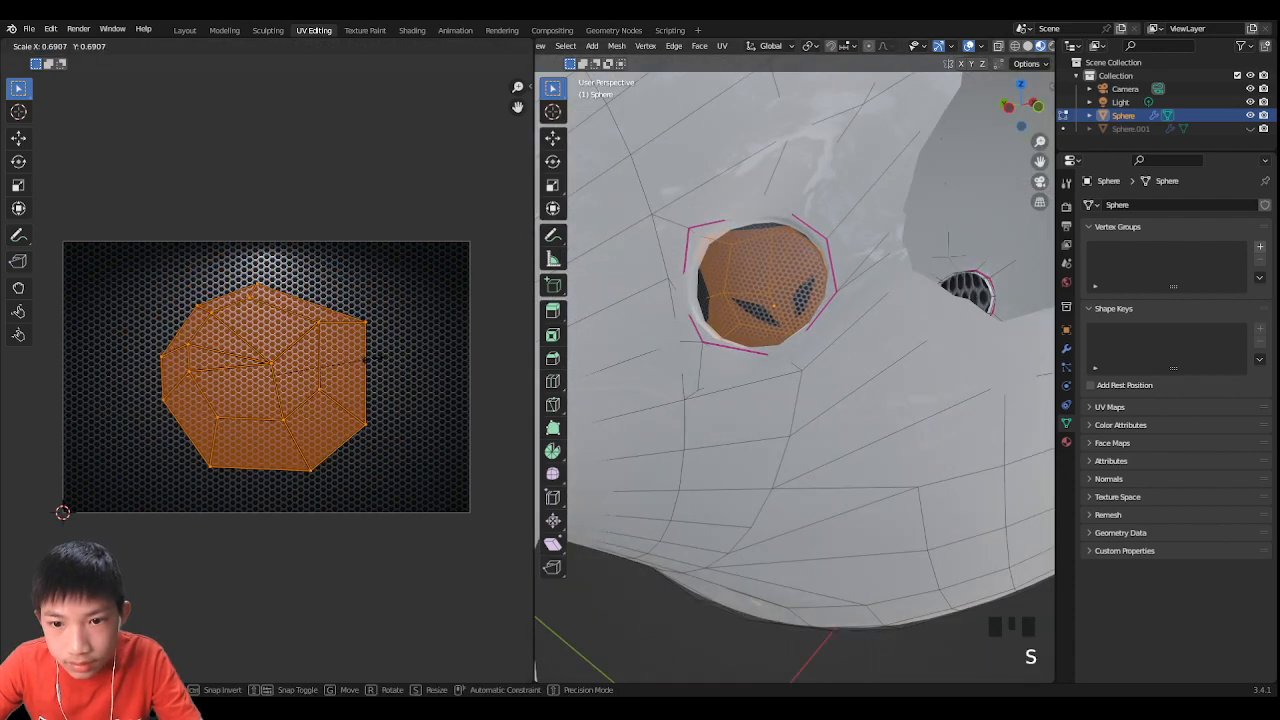
key("Return")
scroll(796, 344, "down", 3)
left_click(843, 495)
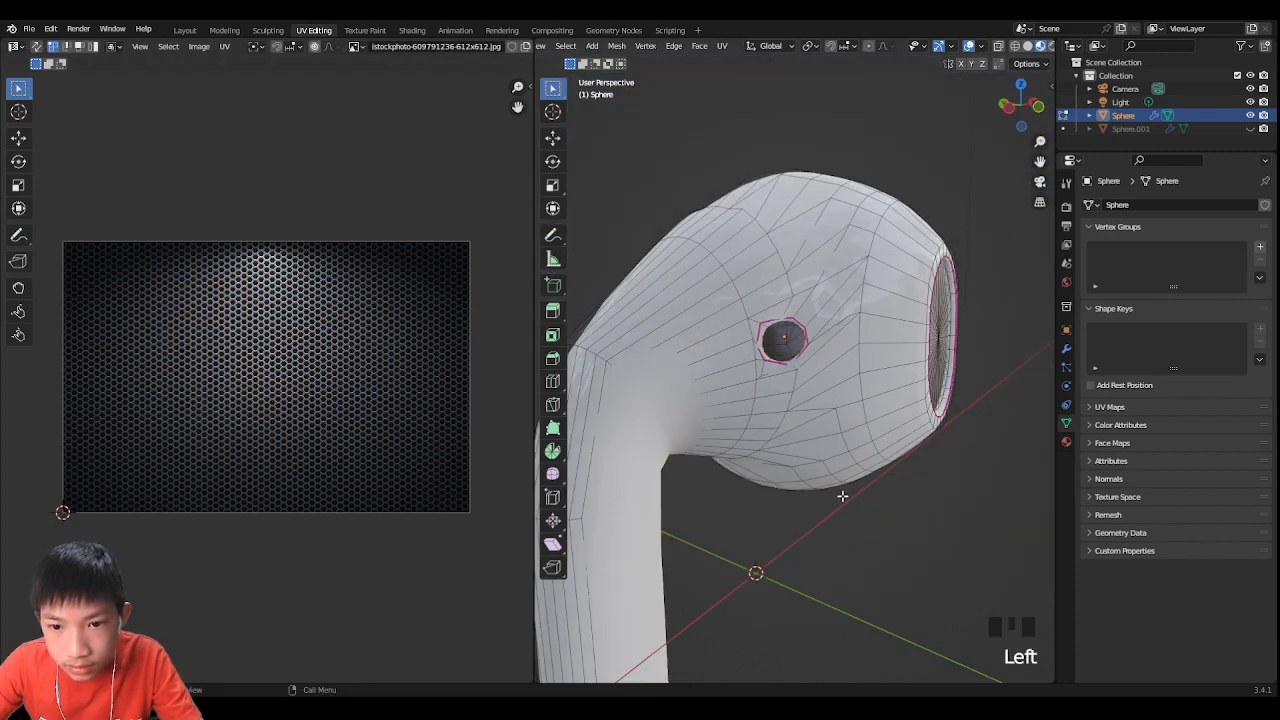
Step: Select the recessed faces of the small round hole on the stem, grow the selection by one ring and unwrap it
middle_click_drag(843, 495, 914, 463)
key("Tab")
key("Tab")
key("Tab")
key("Tab")
scroll(911, 459, "up", 3)
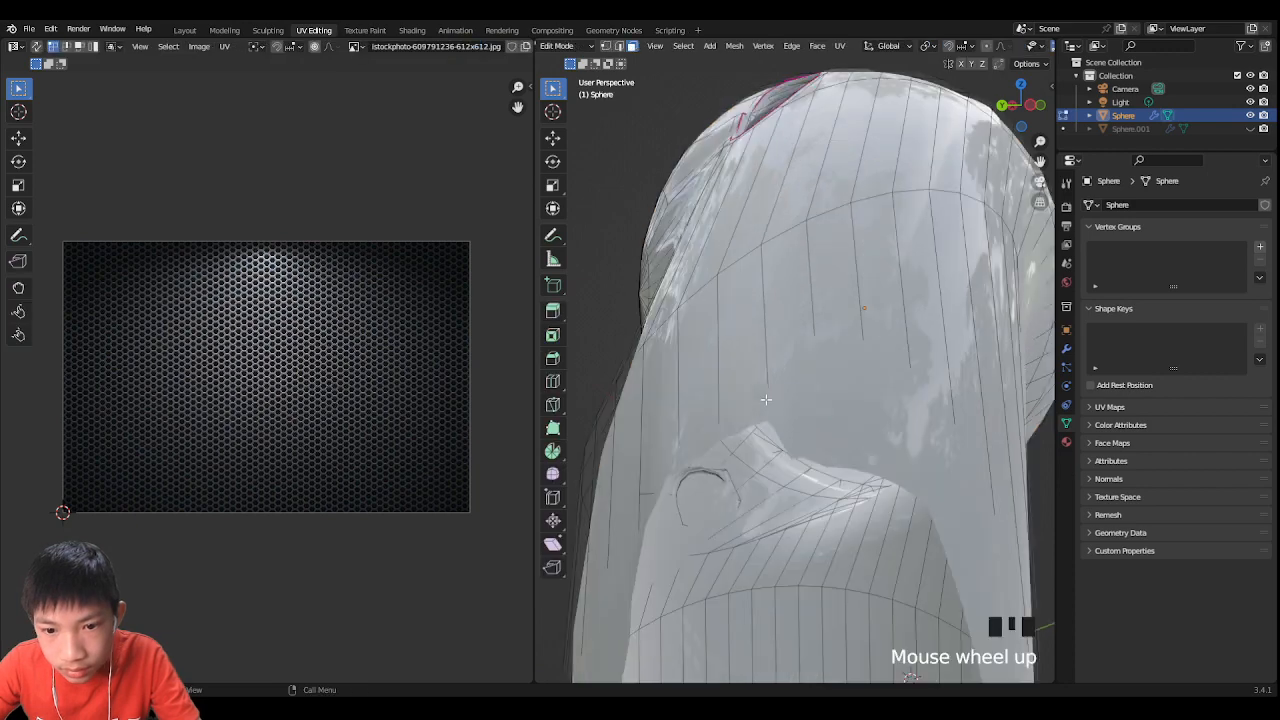
scroll(742, 494, "down", 2)
left_click(740, 442)
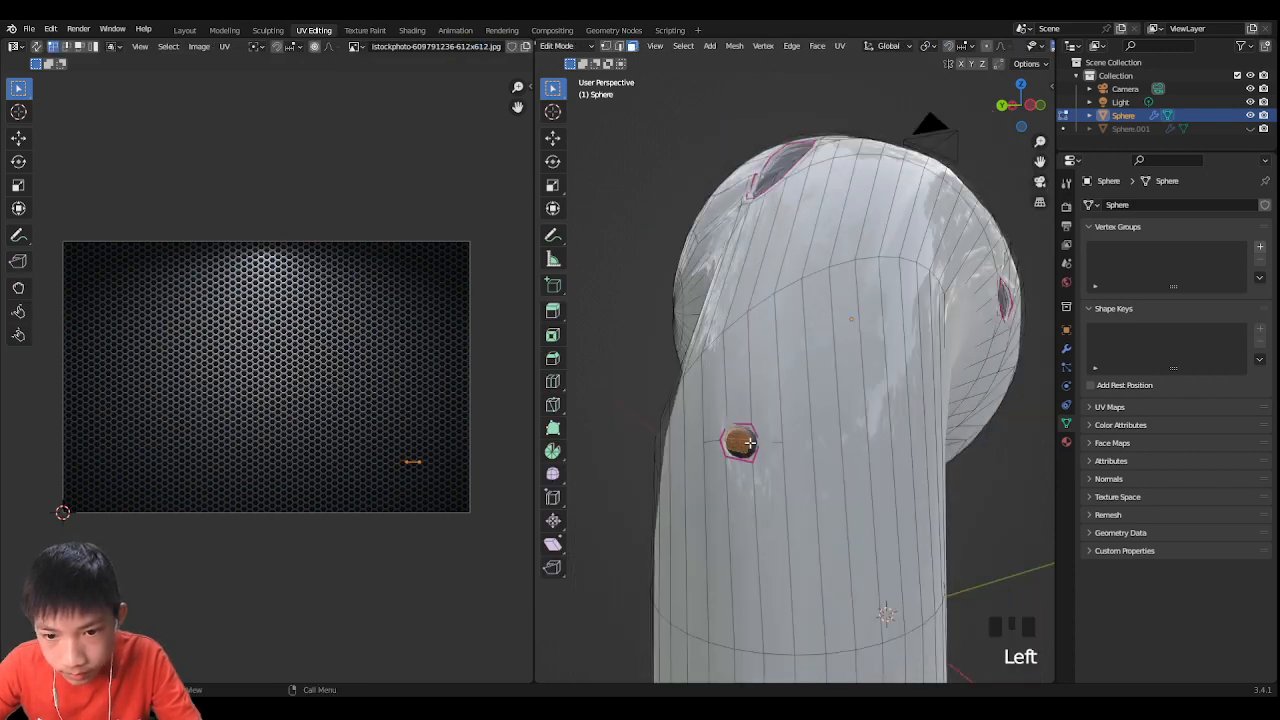
key("ctrl+KP_Add")
key("u")
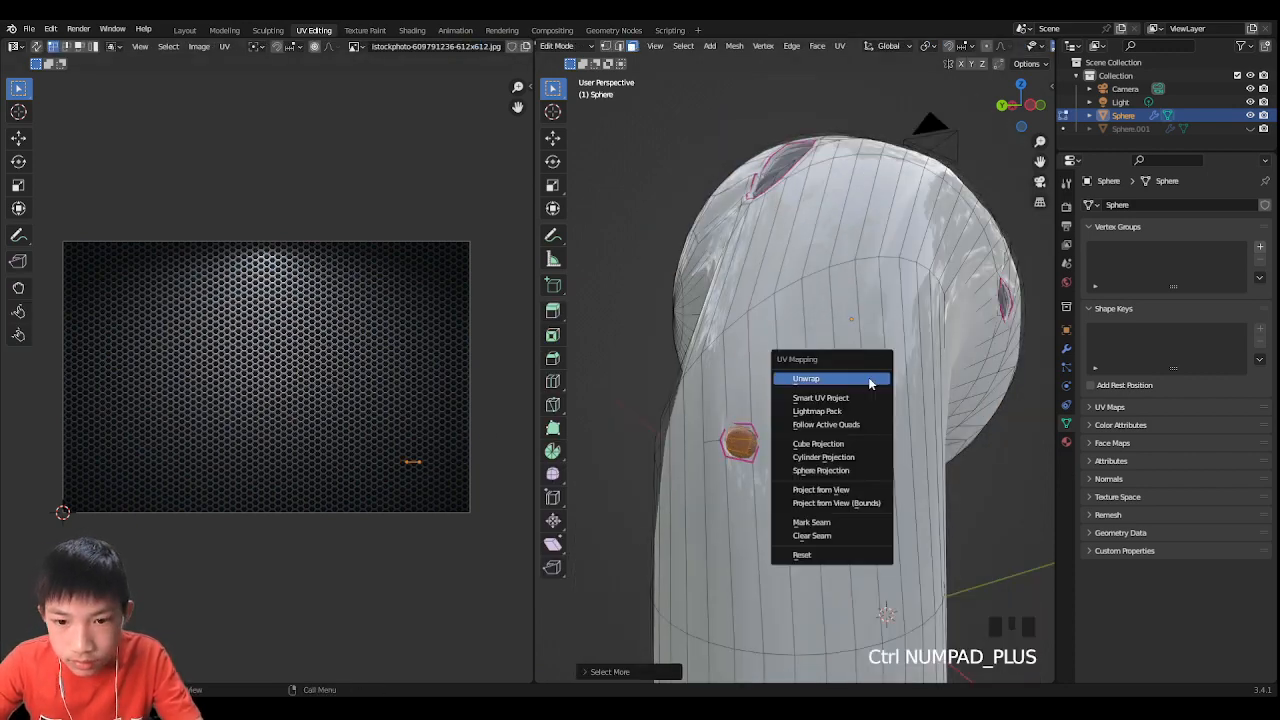
left_click(869, 381)
Step: Narrow the small stem hole's UV island along X so that it is no longer stretched
key("s")
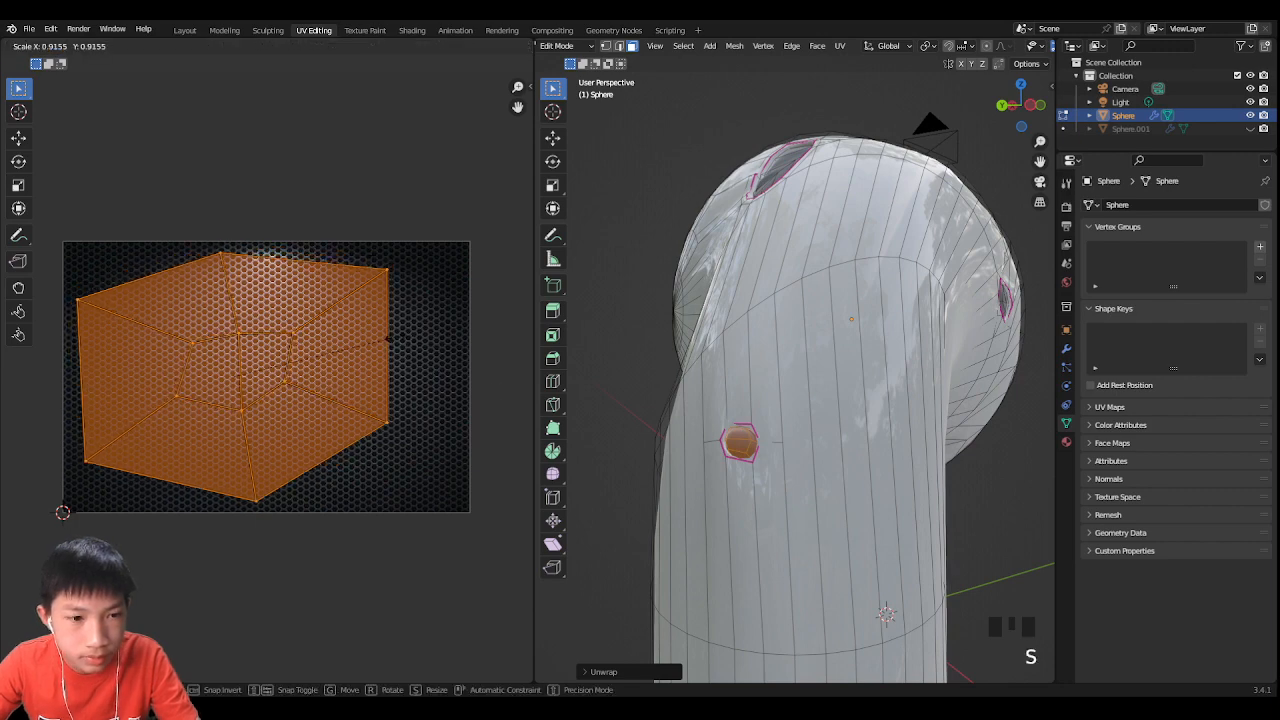
left_click(371, 337)
key("s")
left_click(457, 334)
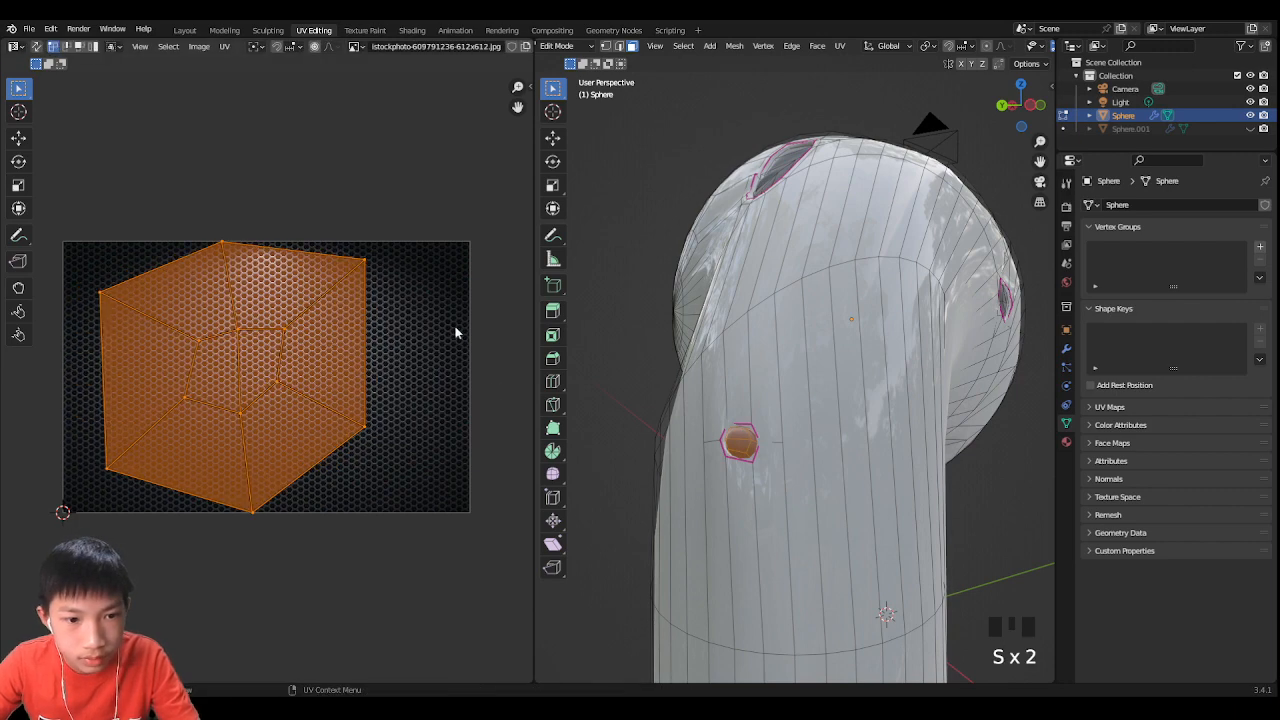
scroll(787, 396, "up", 2)
scroll(787, 396, "down", 2)
middle_click_drag(740, 400, 778, 427)
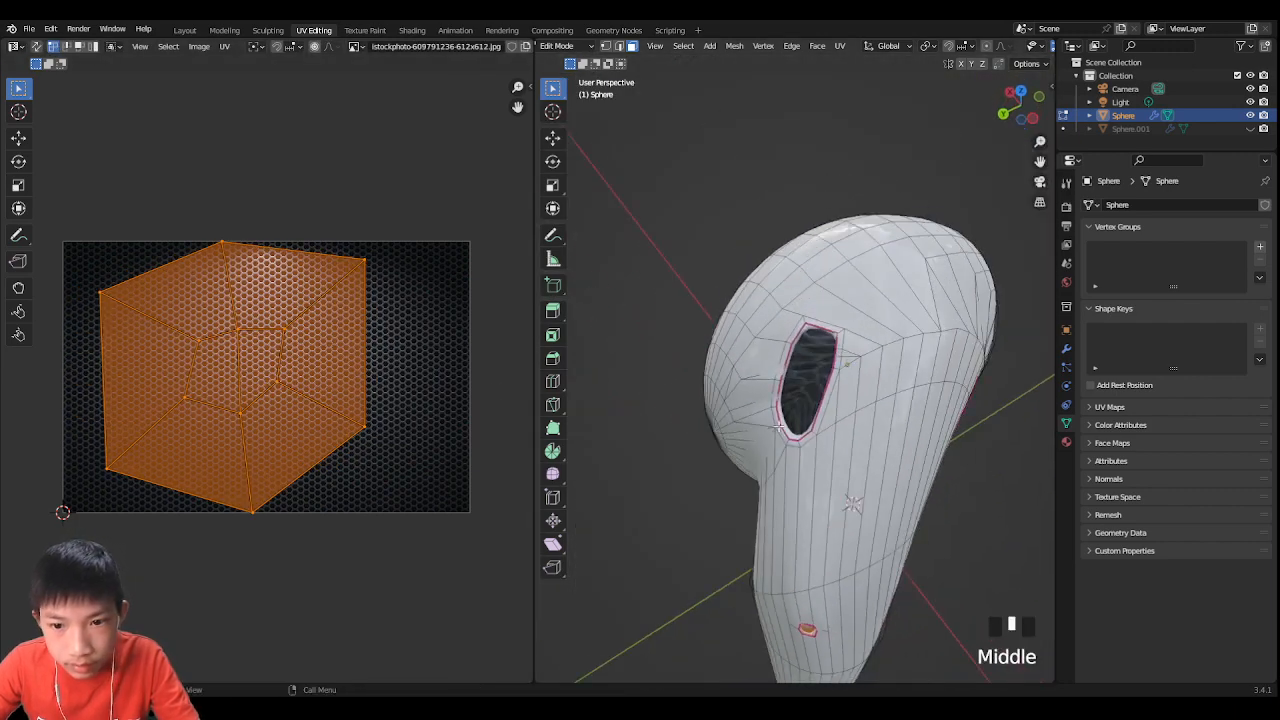
Step: Try unwrapping the elongated hole's recessed faces on the back of the earbud with the selection grown one ring, and undo it
left_click_drag(795, 417, 807, 357)
scroll(807, 357, "up", 2)
middle_click_drag(807, 357, 795, 408, "shift")
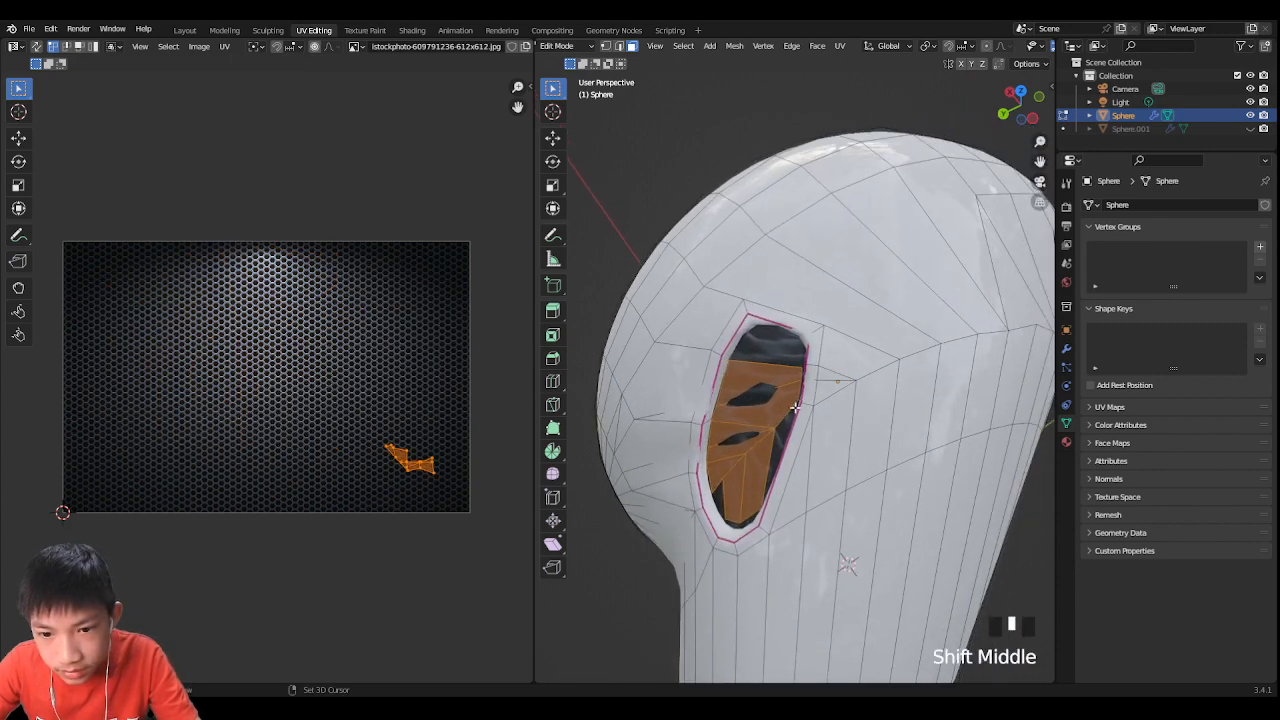
left_click(770, 446, "shift")
left_click(772, 443, "shift")
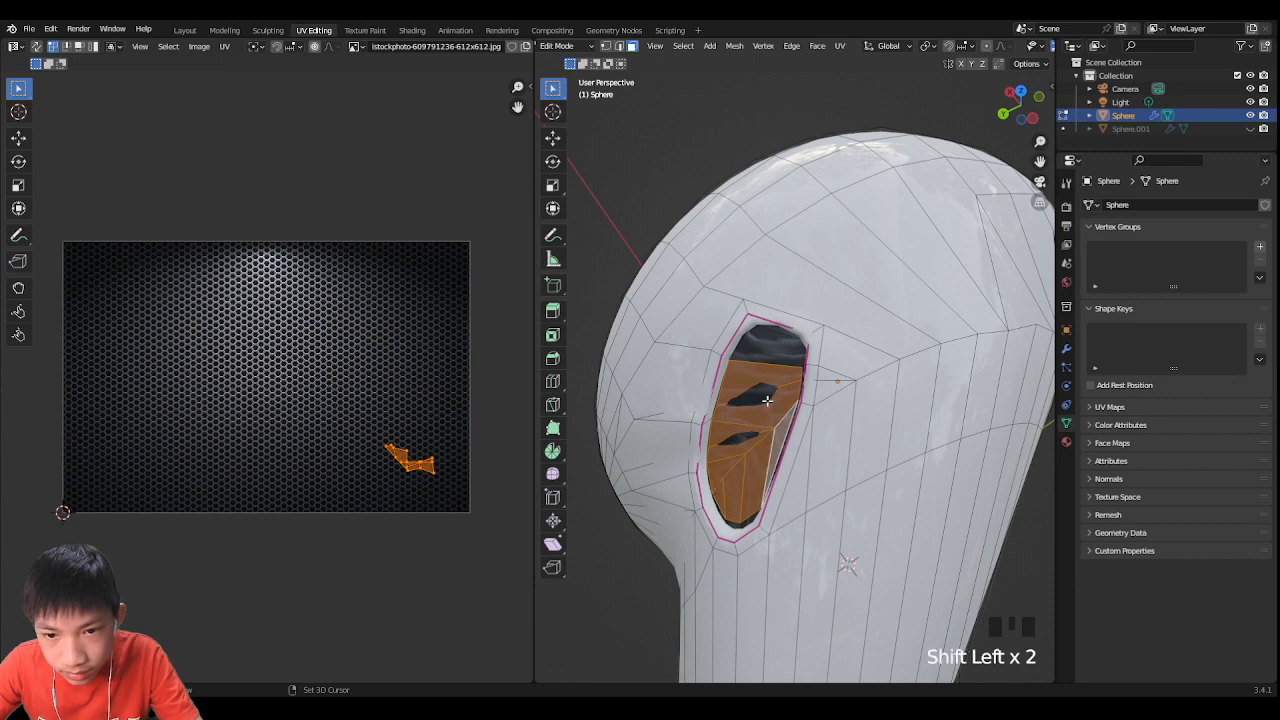
left_click(768, 347, "shift")
left_click(775, 329, "shift")
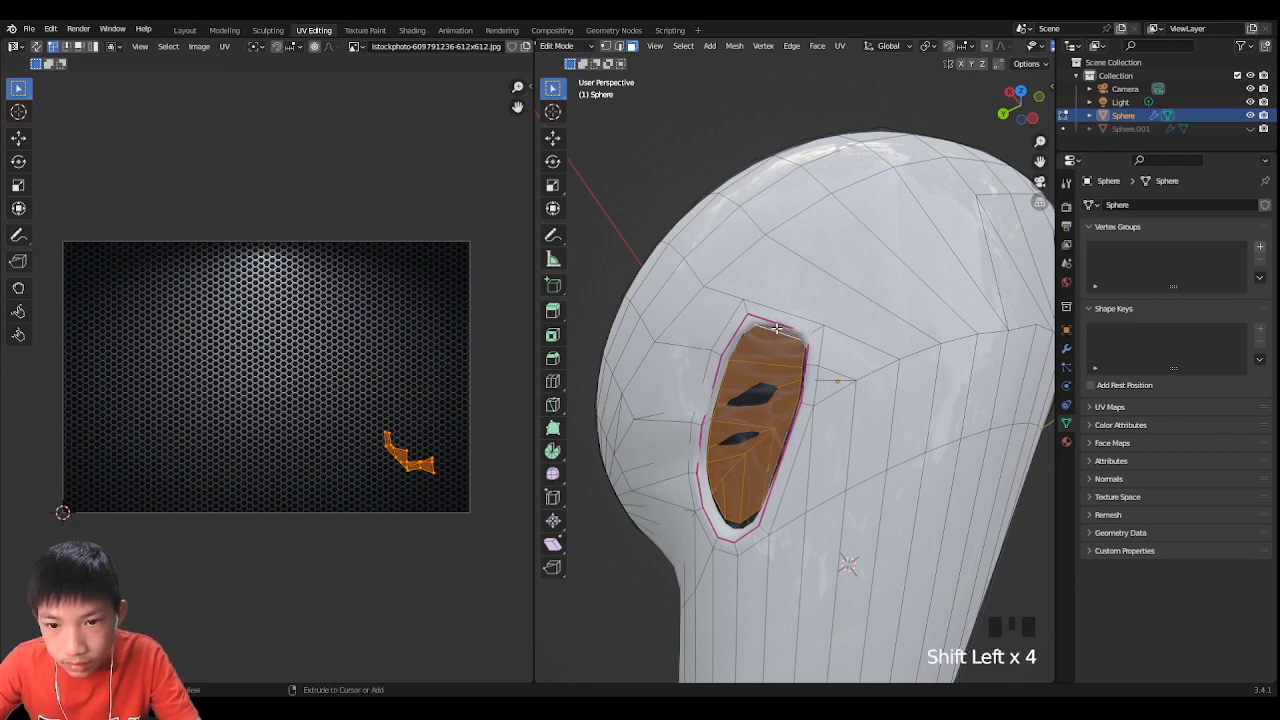
key("ctrl+KP_Add")
key("u")
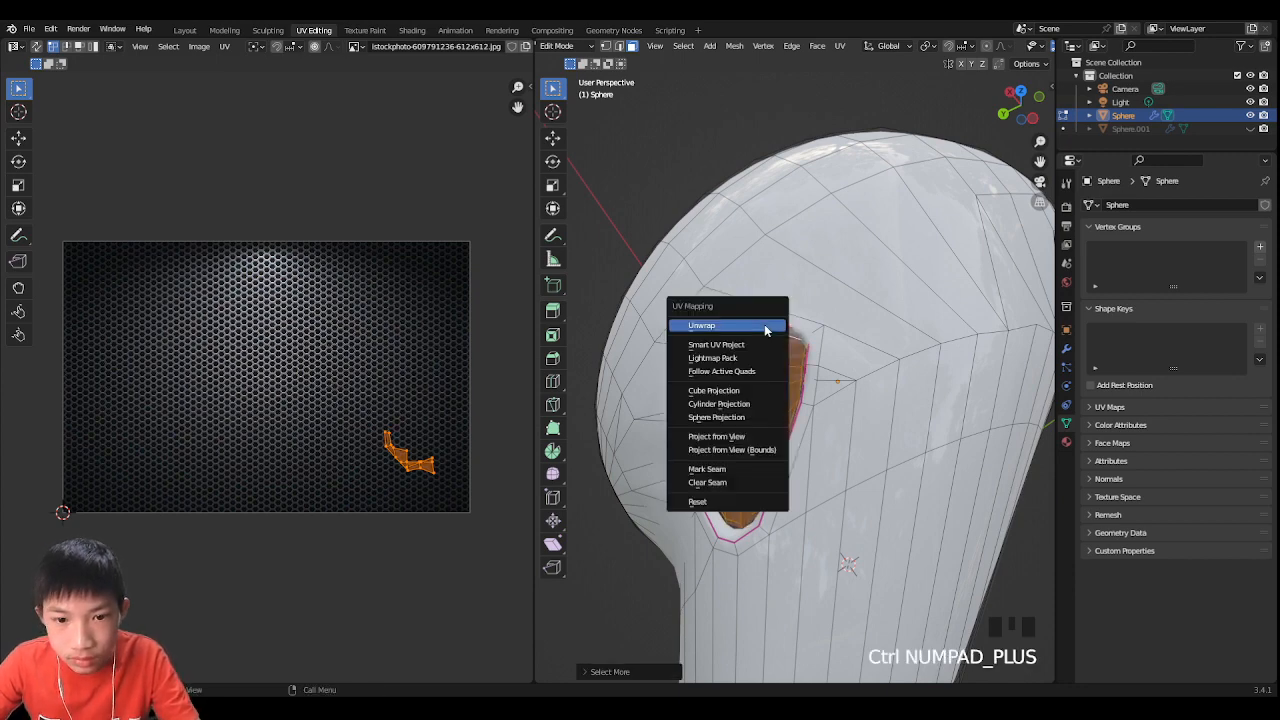
left_click(766, 330)
key("r")
right_click(286, 320)
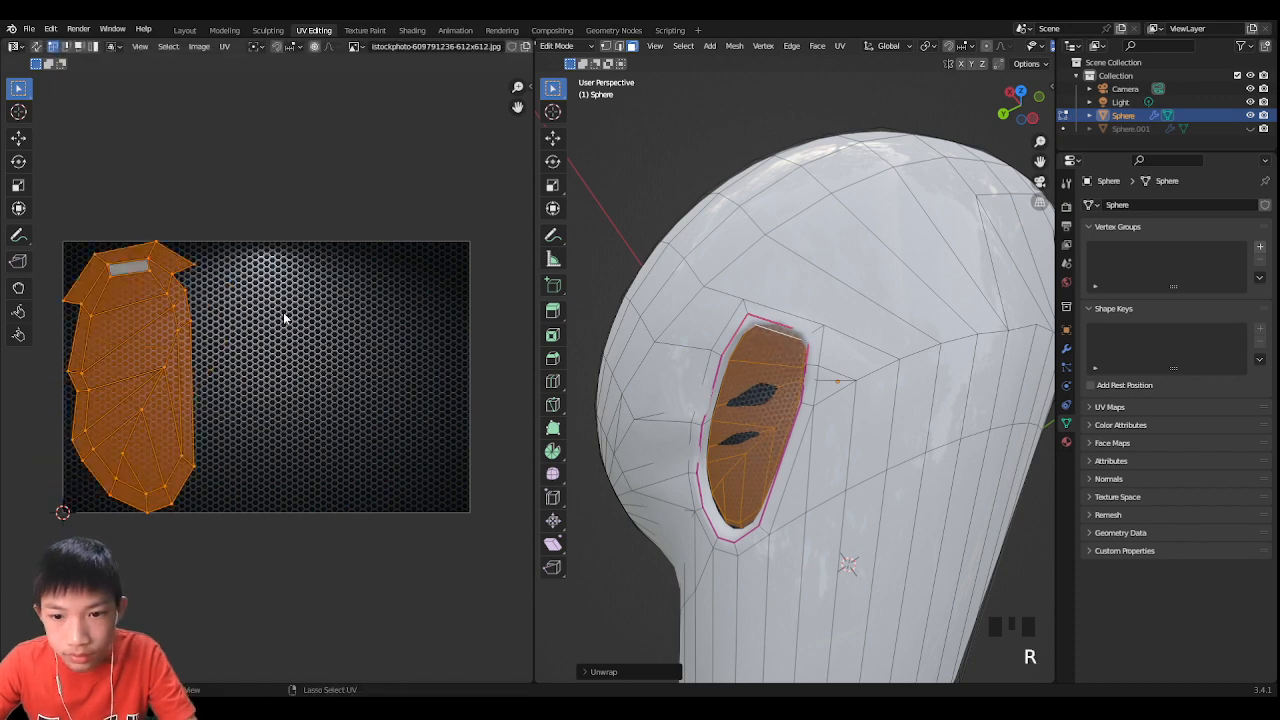
key("ctrl+z")
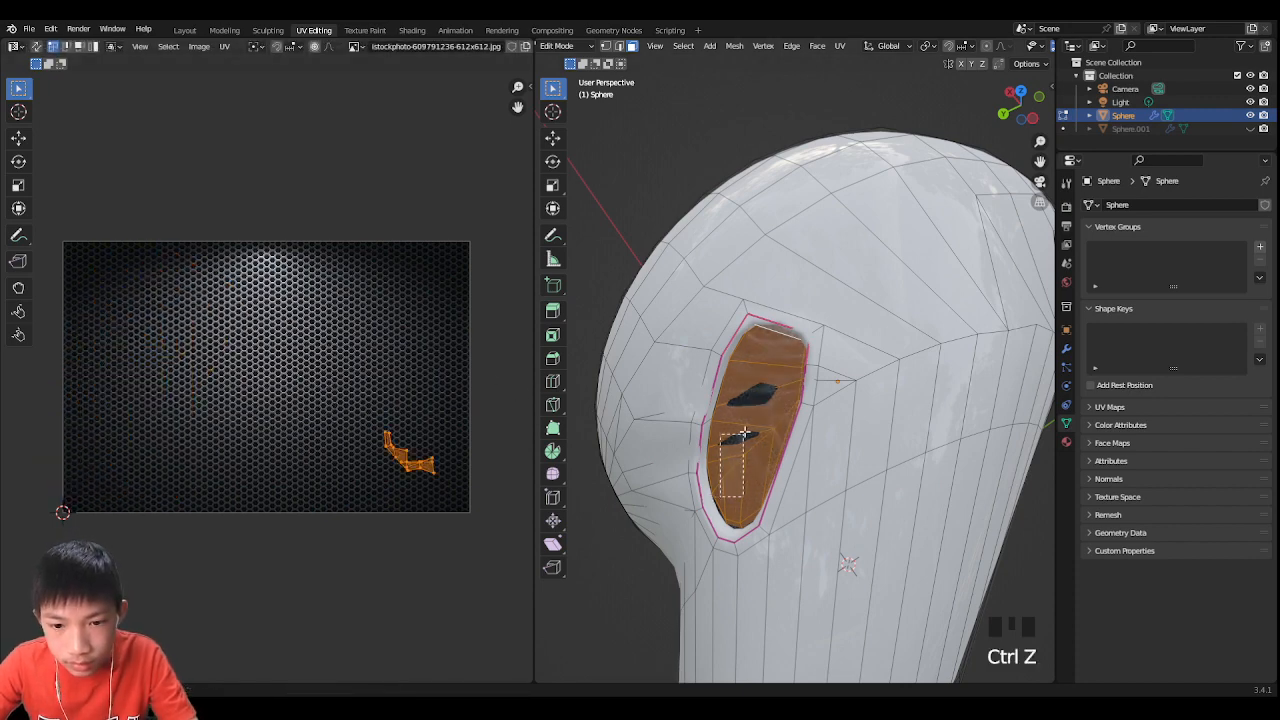
Step: Reselect all recessed faces of the elongated hole above the stem, grow the selection by one ring and unwrap it
left_click(757, 401)
left_click(771, 349, "shift")
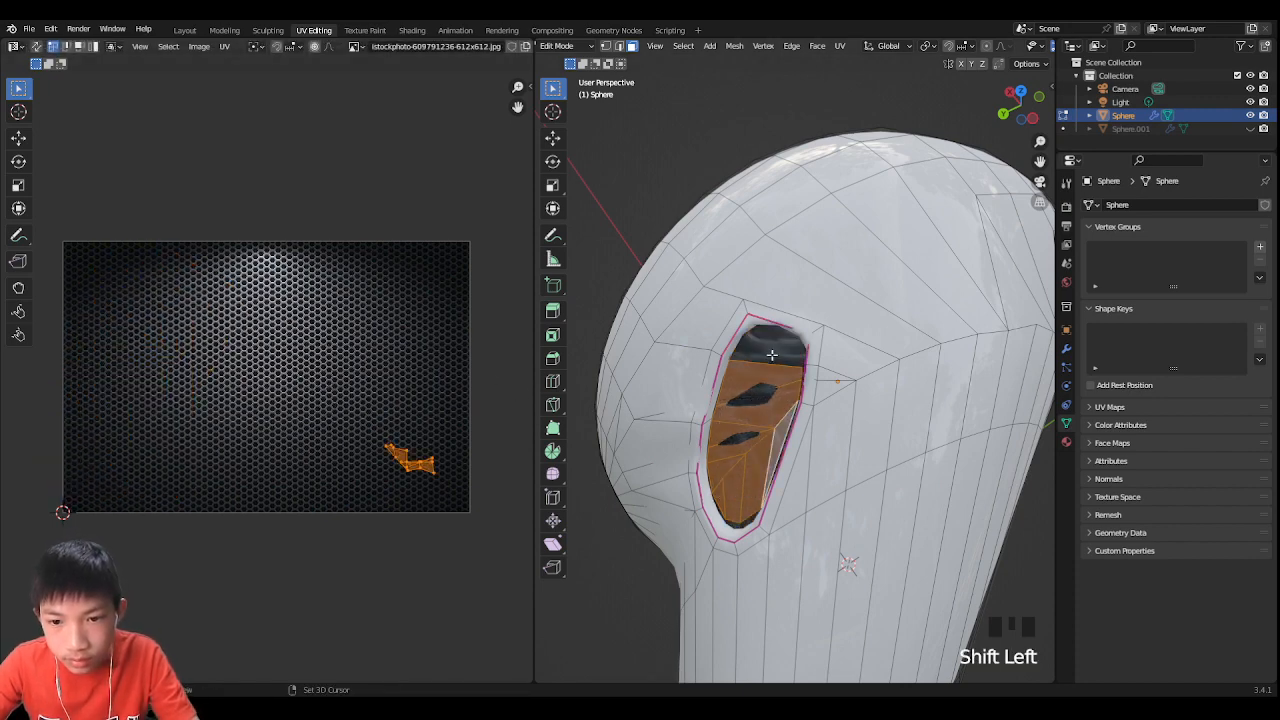
left_click(776, 335, "shift")
left_click(778, 327, "shift")
key("ctrl+KP_Add")
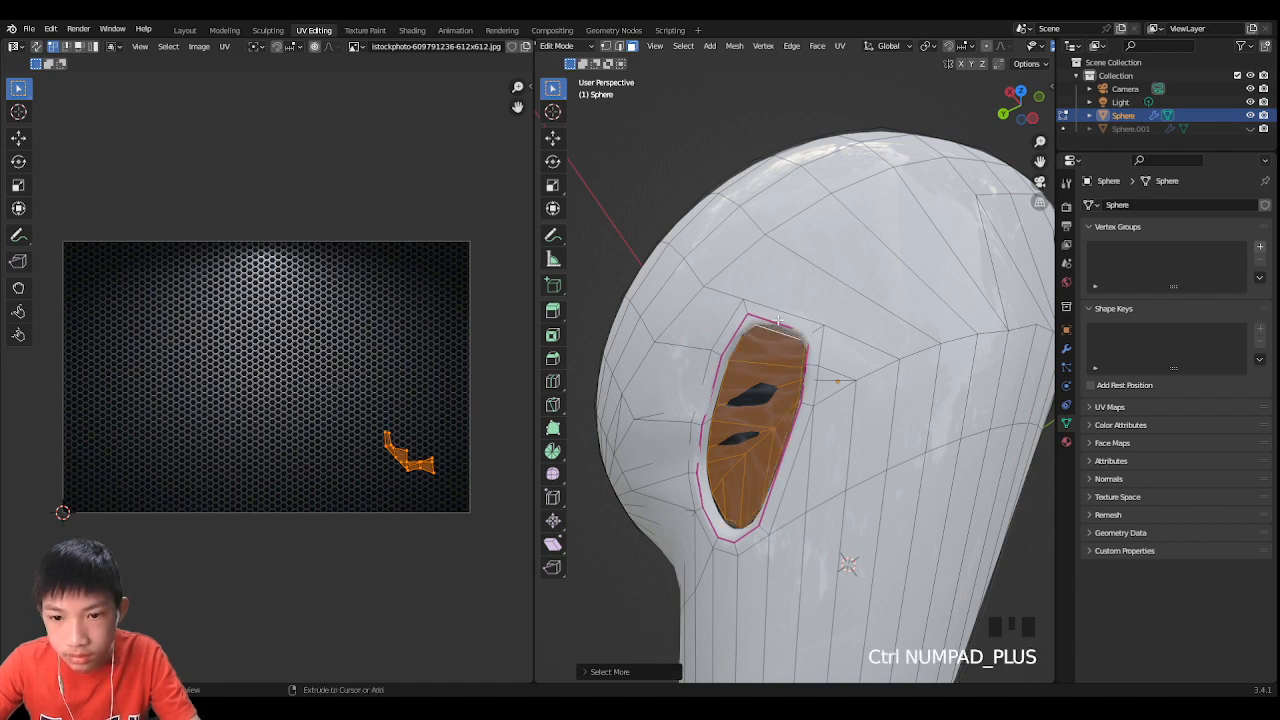
key("u")
left_click(784, 320)
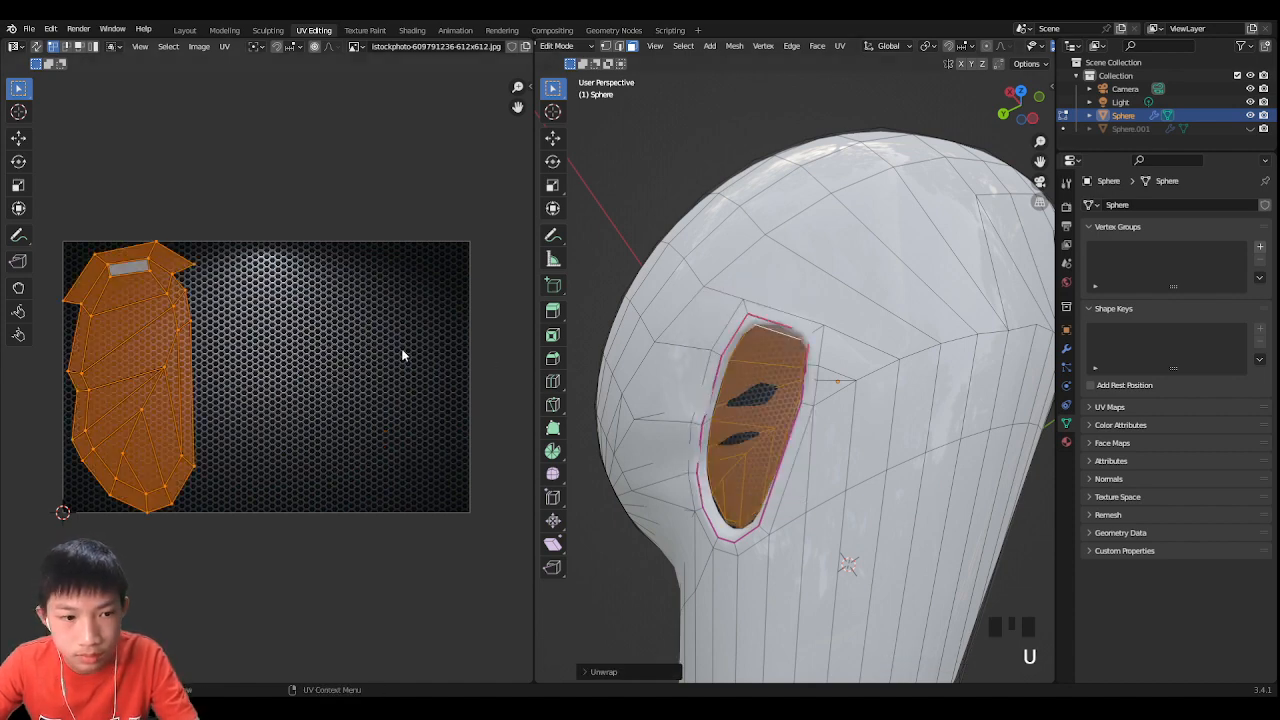
Step: Rotate the elongated hole's UV island about a quarter turn, centre it on the mesh image and deselect the faces
key("r")
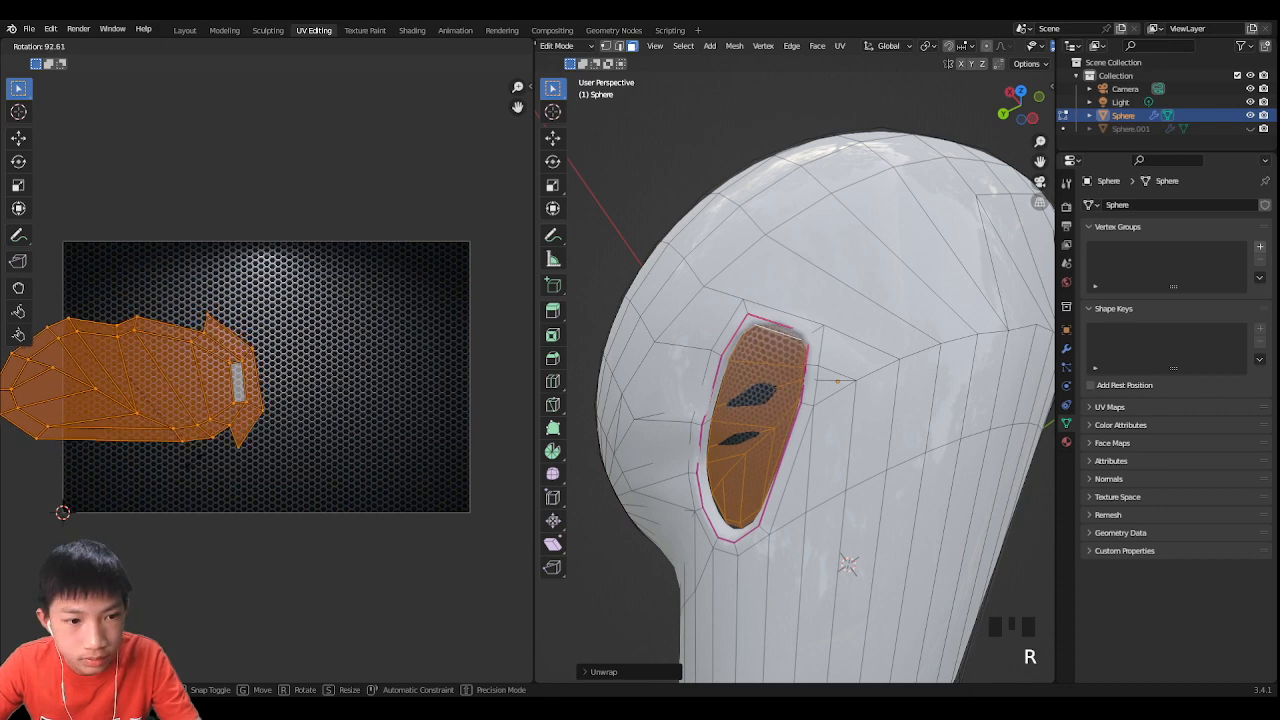
left_click(190, 470)
key("g")
key("r")
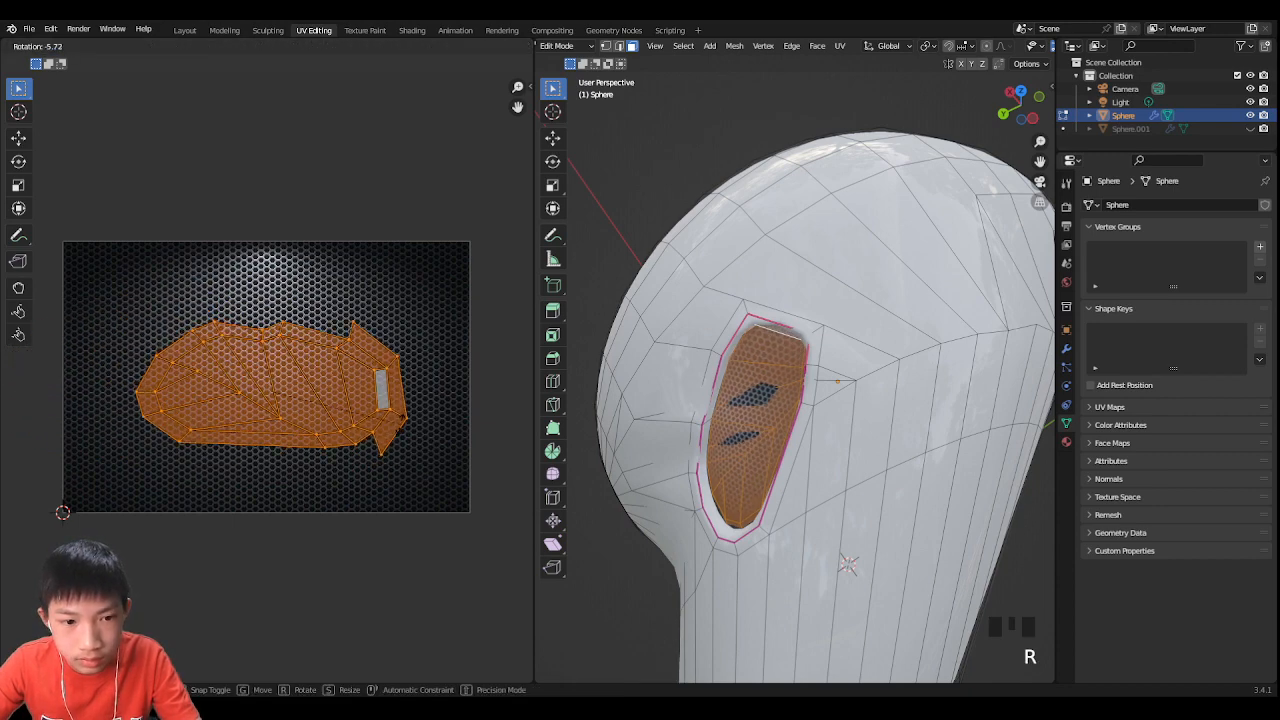
key("g")
left_click(393, 425)
left_click(643, 189)
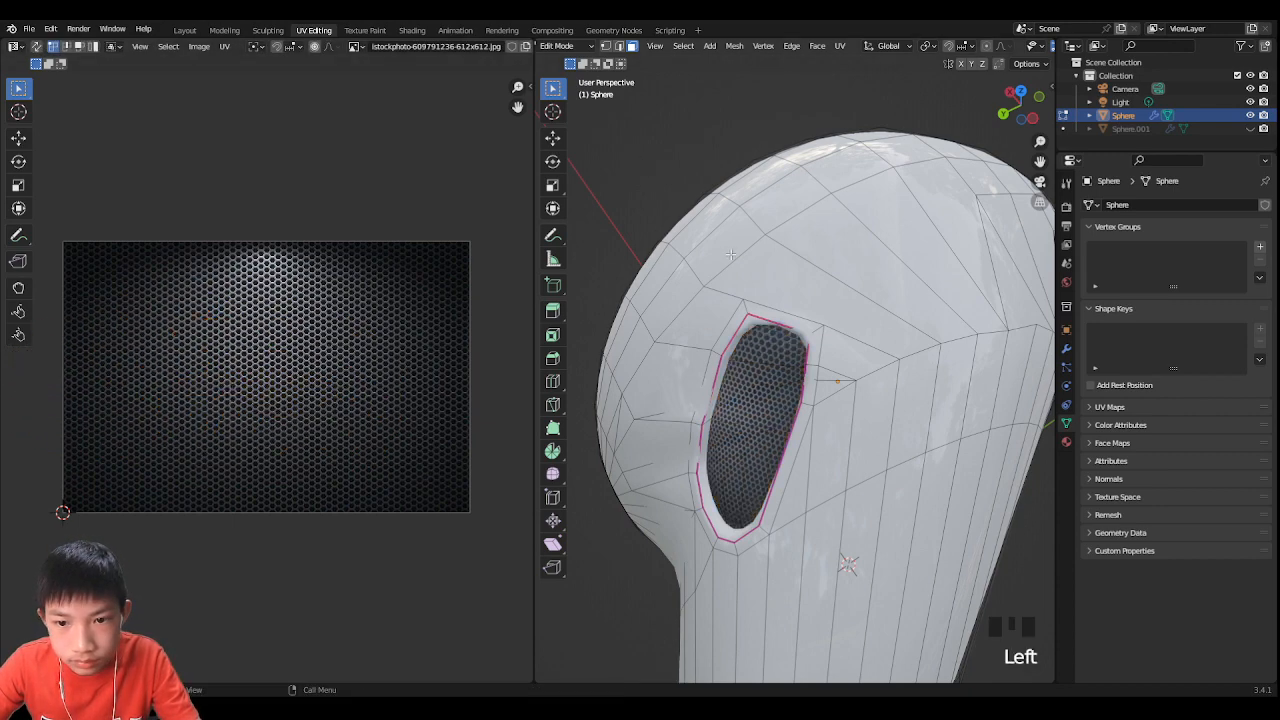
Step: Select the recessed faces of the oblong hole on the earbud's round head, grow the selection by one ring and unwrap it
middle_click_drag(643, 189, 890, 264)
key("Tab")
scroll(783, 212, "down", 1)
key("Tab")
scroll(871, 308, "up", 2)
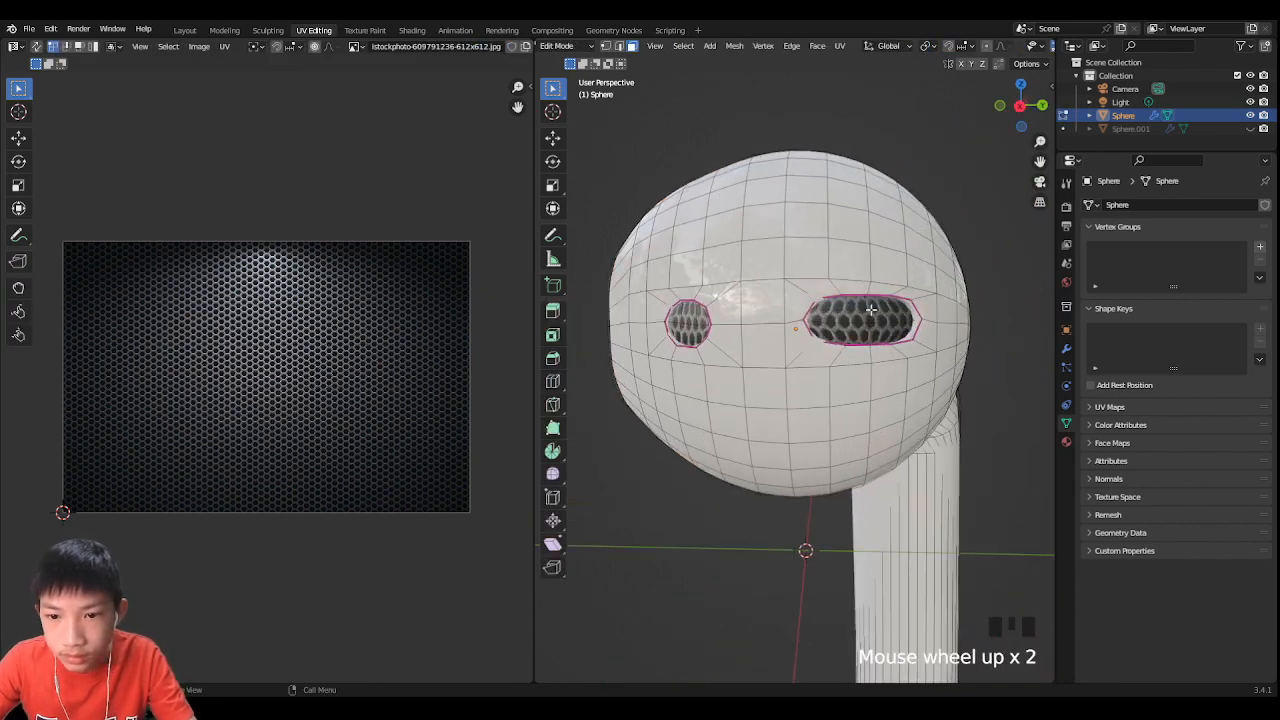
left_click_drag(822, 309, 905, 323)
key("ctrl+KP_Add")
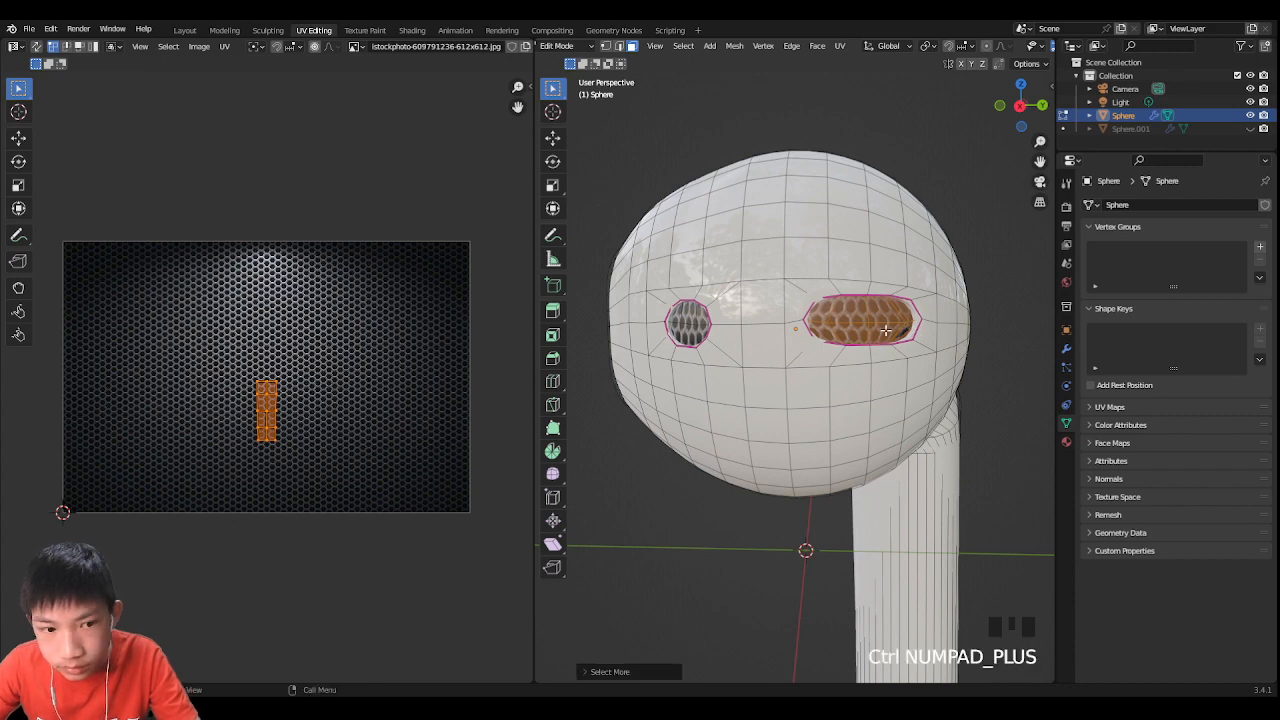
key("u")
left_click(873, 300)
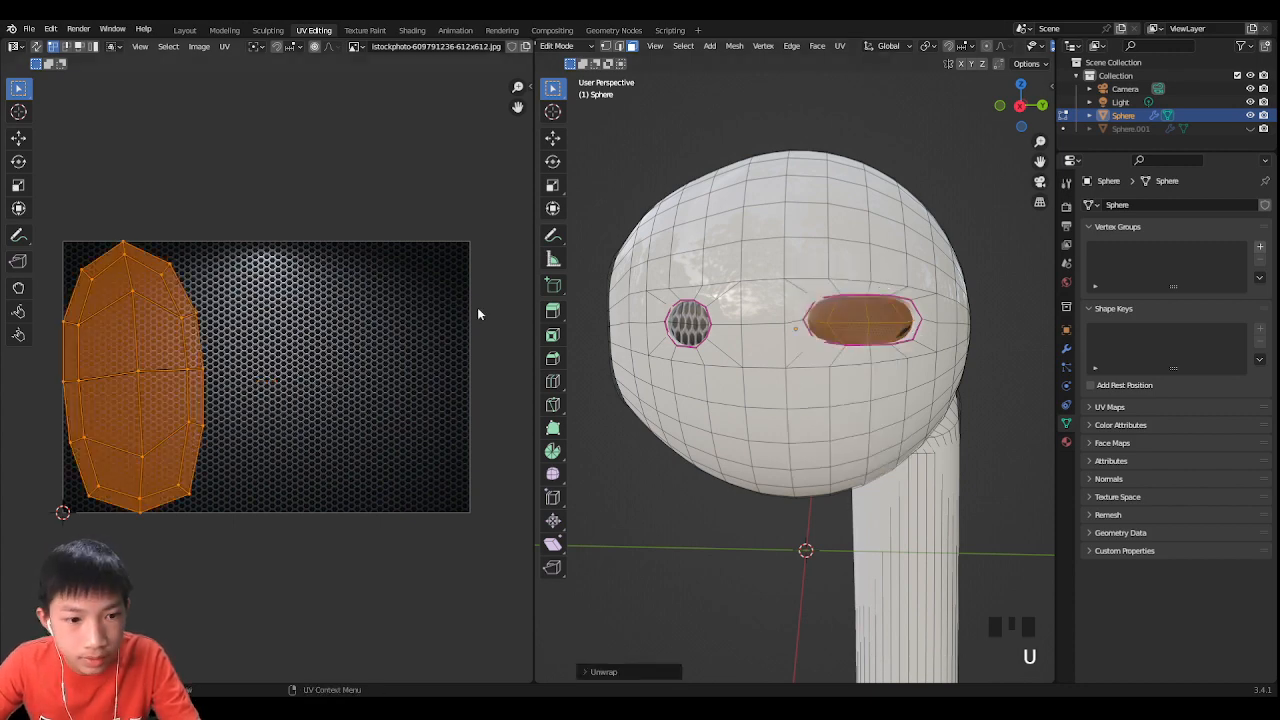
Step: Turn the oblong hole's UV island about 90 degrees, move it toward the middle of the mesh image and deselect the faces
key("r")
left_click(262, 498)
key("g")
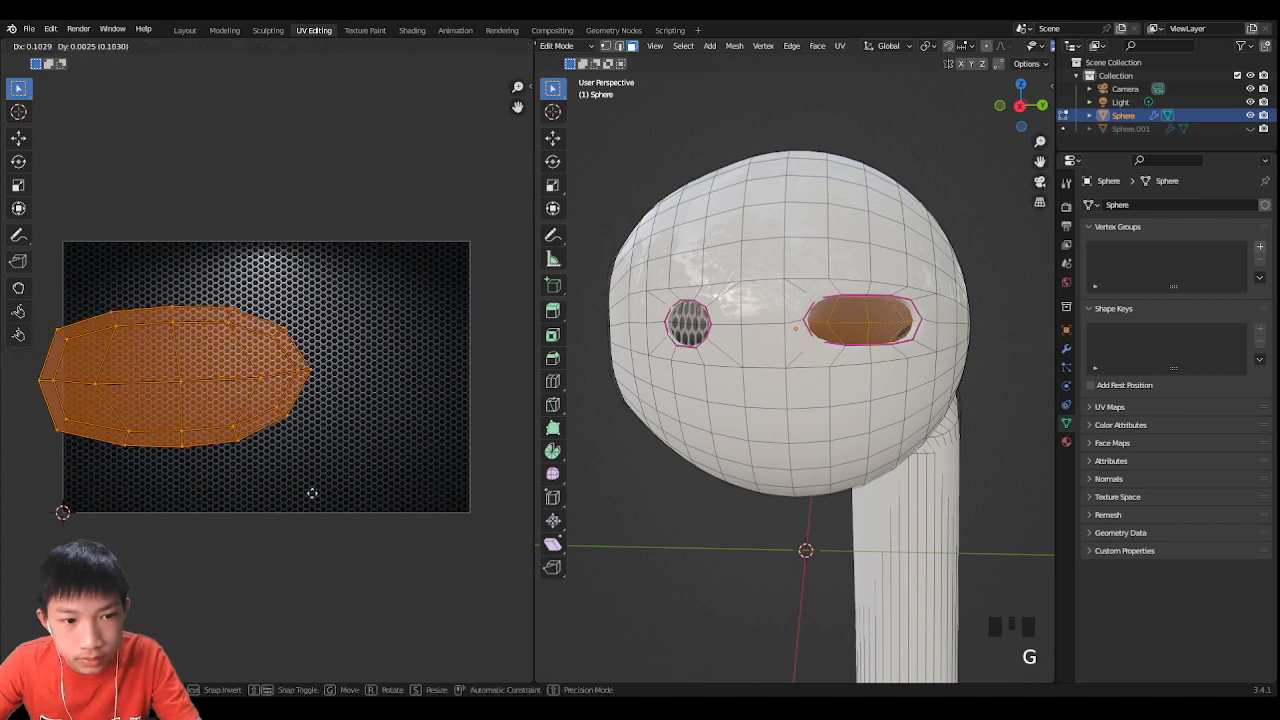
left_click(397, 506)
left_click(738, 548)
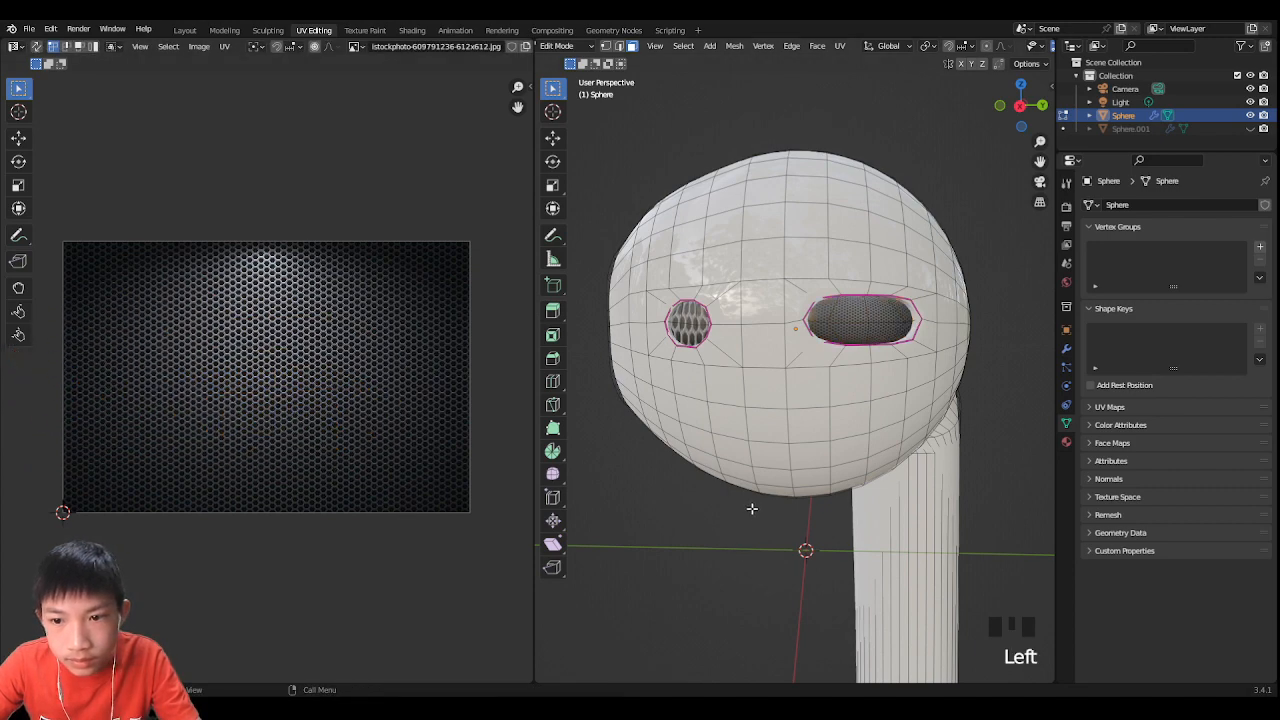
Step: Unwrap the round head hole's recessed faces with the selection grown one ring, and centre the UV island on the mesh image
middle_click_drag(753, 509, 771, 367)
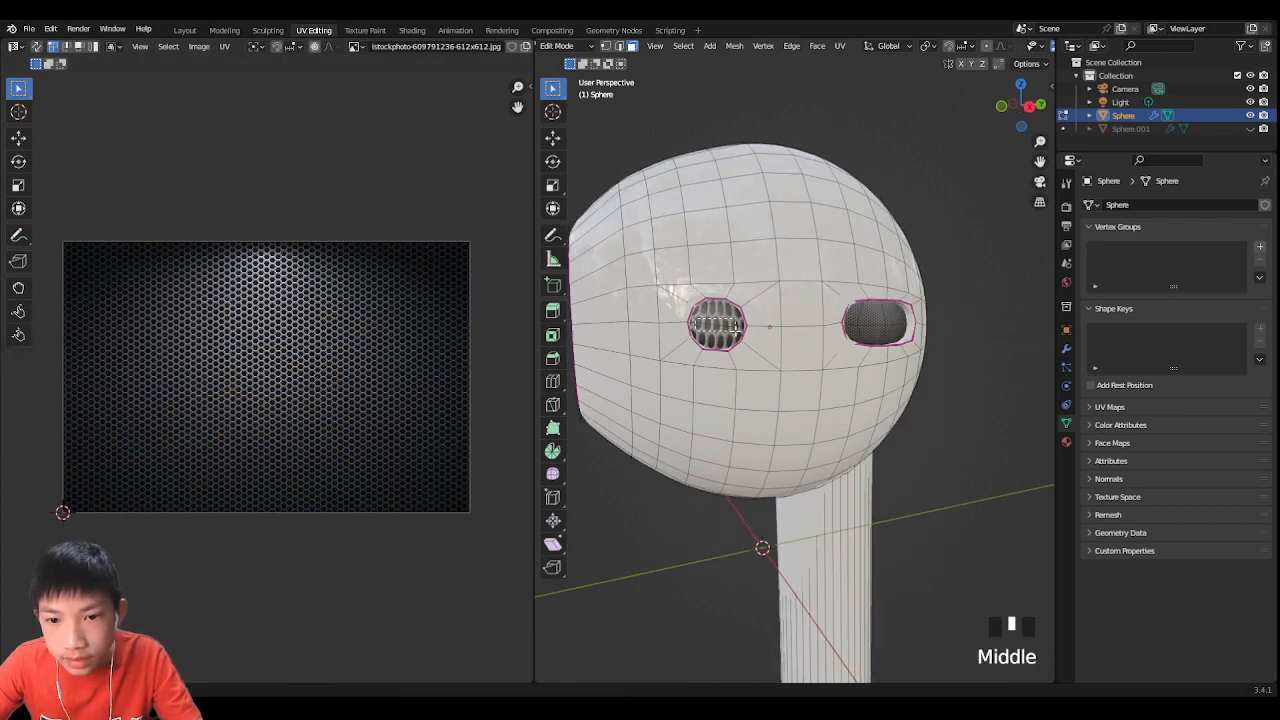
left_click(719, 313)
key("ctrl+KP_Add")
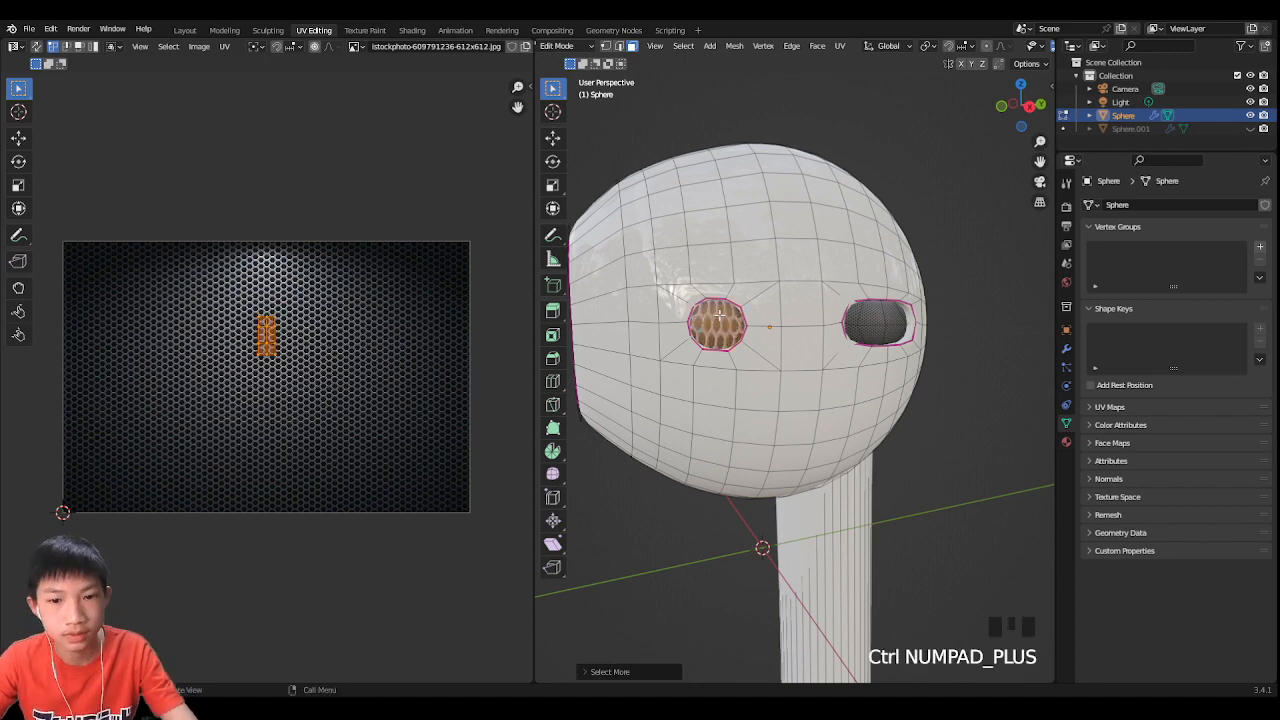
key("u")
key("u")
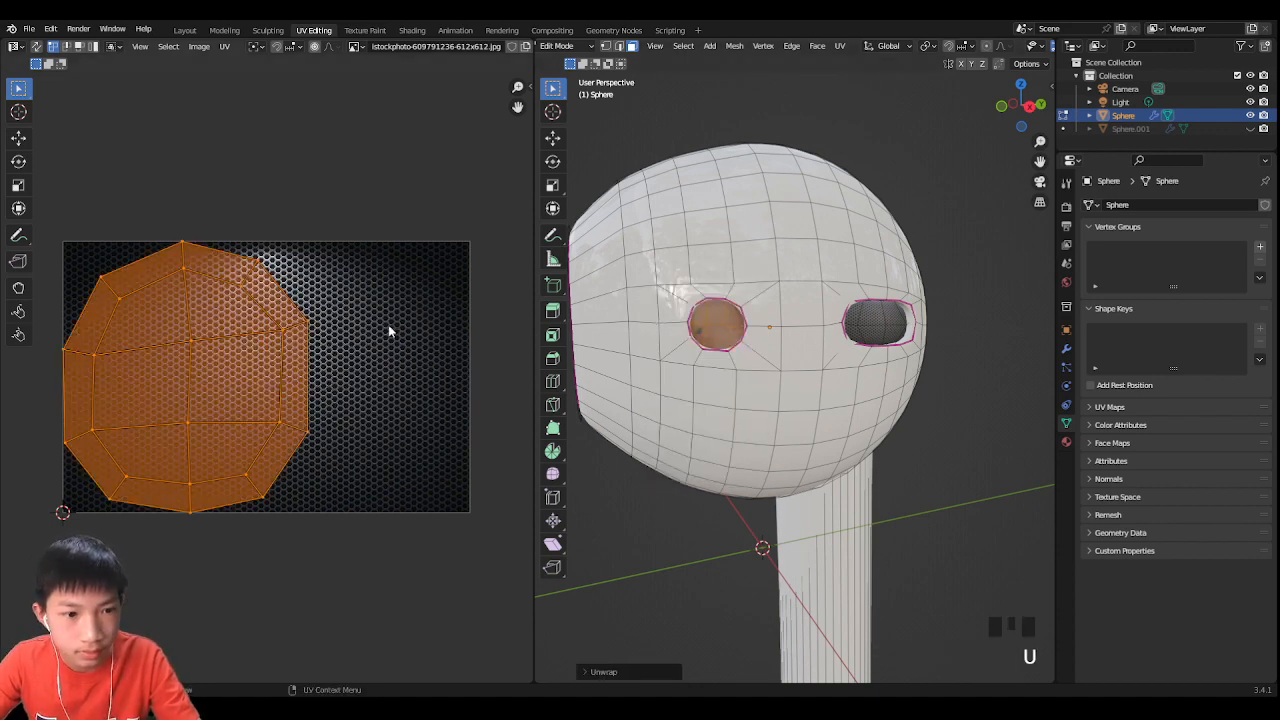
key("g")
left_click(490, 335)
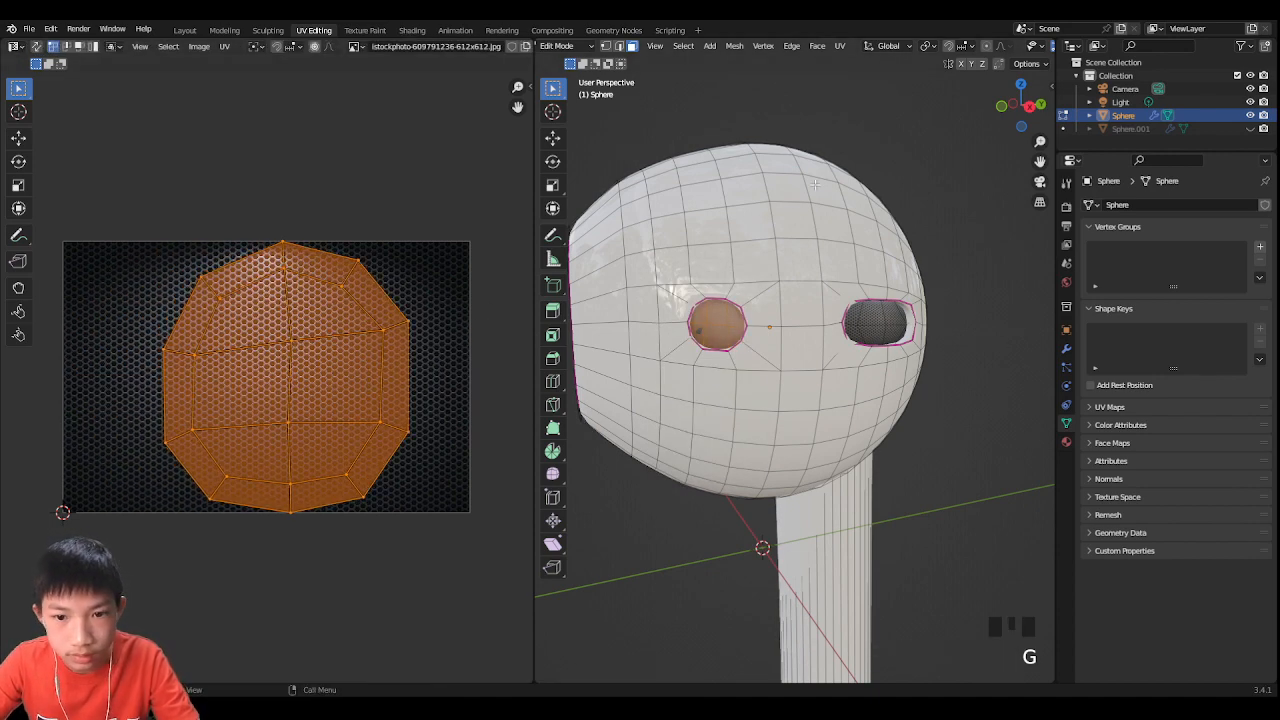
left_click(860, 149)
Step: Select the flat end face at the bottom of the stem and grow the selection over the whole rounded tip
scroll(858, 165, "up", 3)
key("Tab")
scroll(857, 187, "down", 2)
middle_click_drag(857, 187, 760, 429)
scroll(950, 222, "down", 4)
scroll(816, 398, "up", 2)
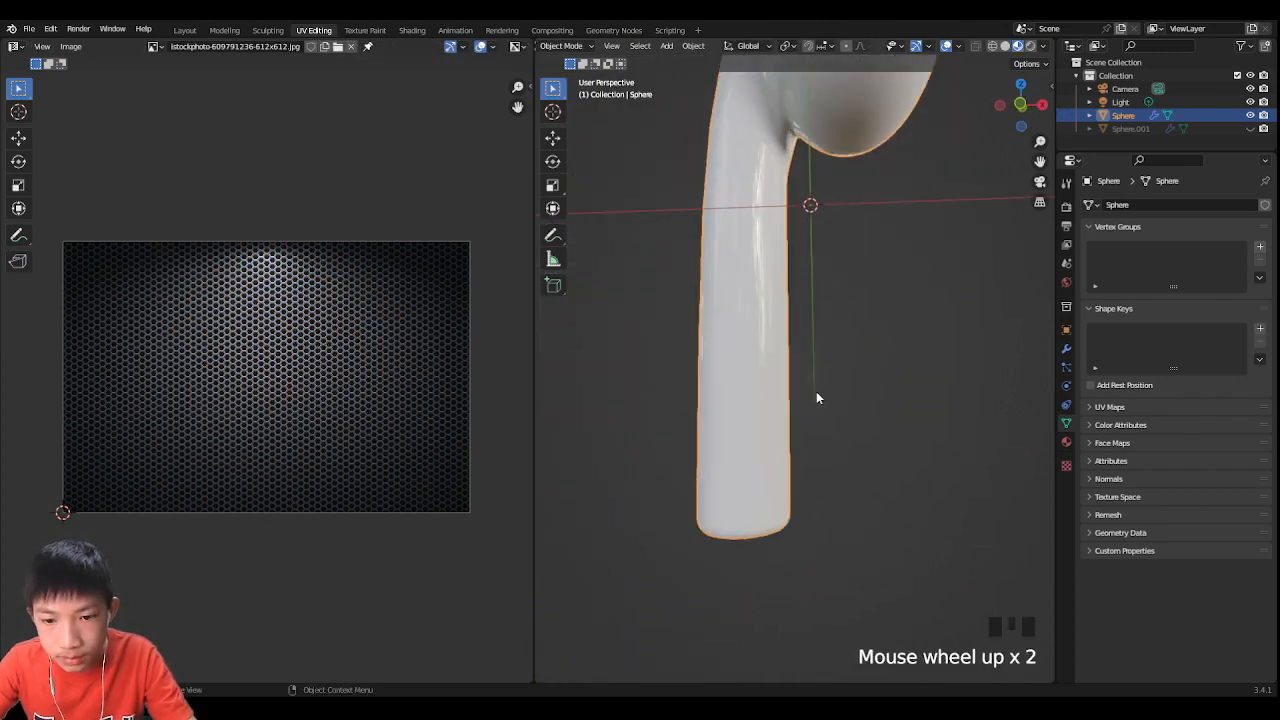
middle_click_drag(816, 398, 803, 297, "shift")
key("Tab")
scroll(842, 221, "up", 2)
left_click(771, 372)
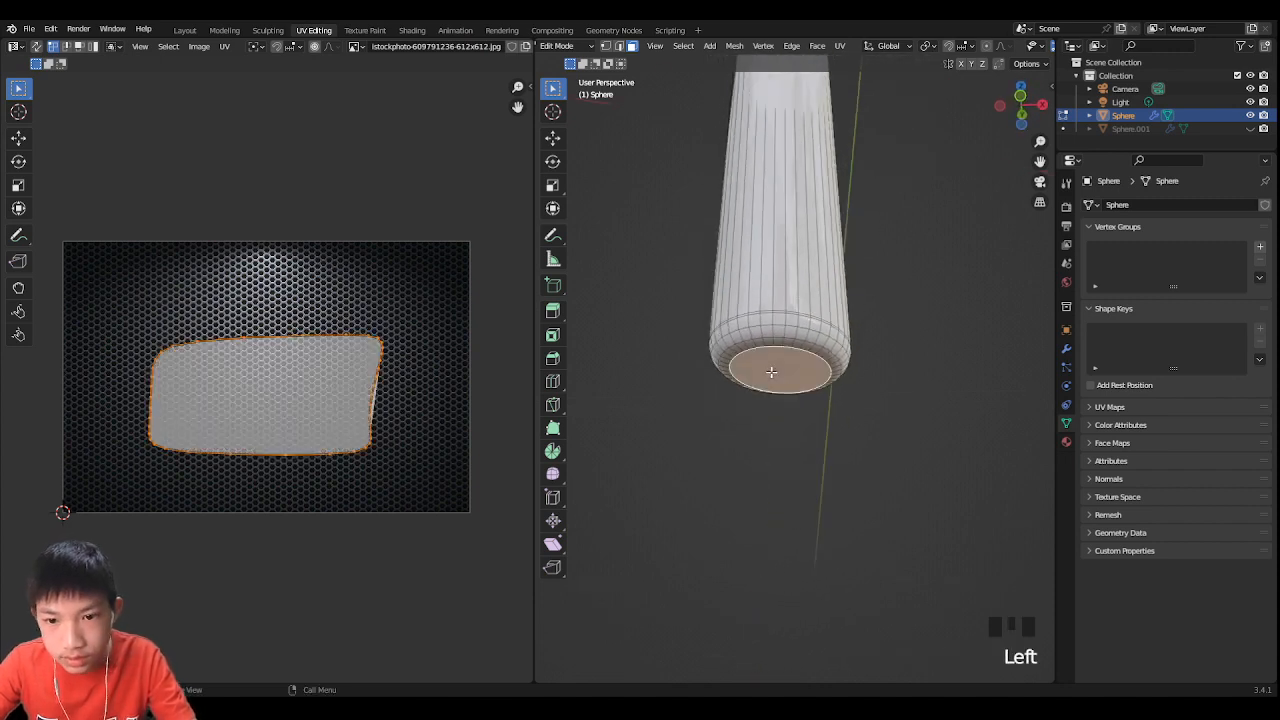
key("ctrl+KP_Add")
key("ctrl+KP_Add")
key("ctrl+KP_Add")
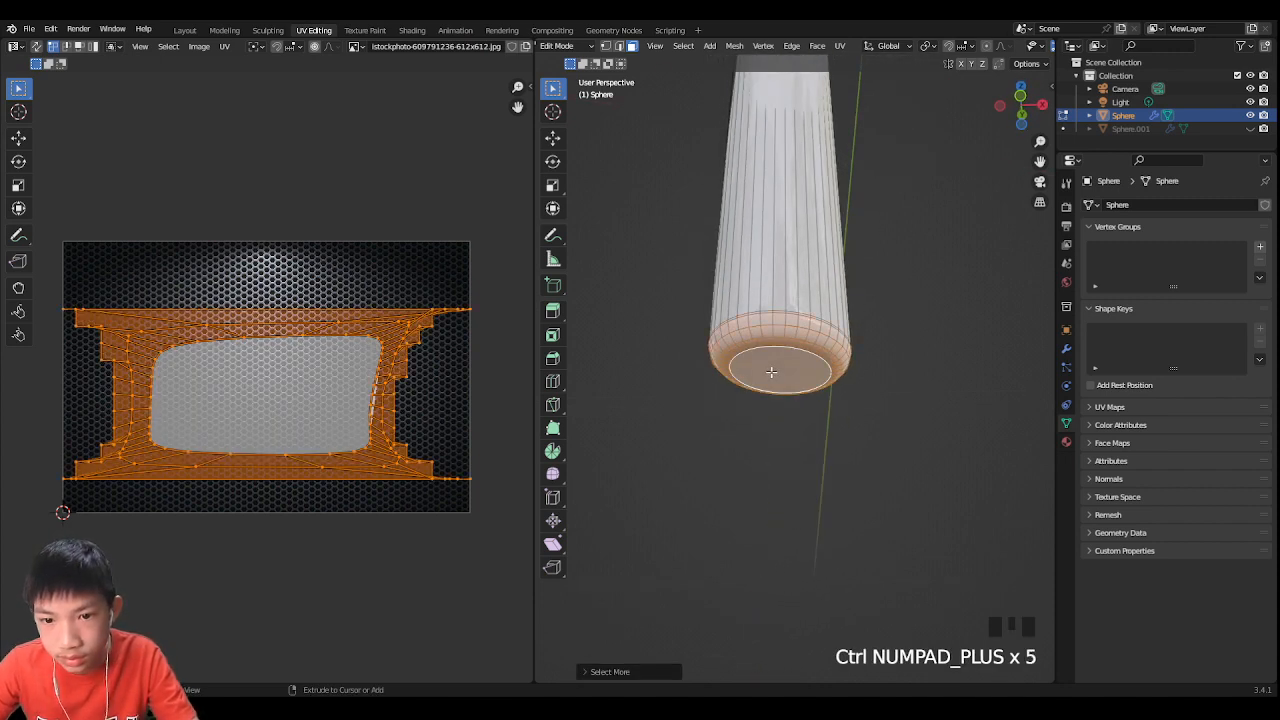
Step: Add a third material slot with a new material and assign it to the selected stem tip faces
left_click(1067, 442)
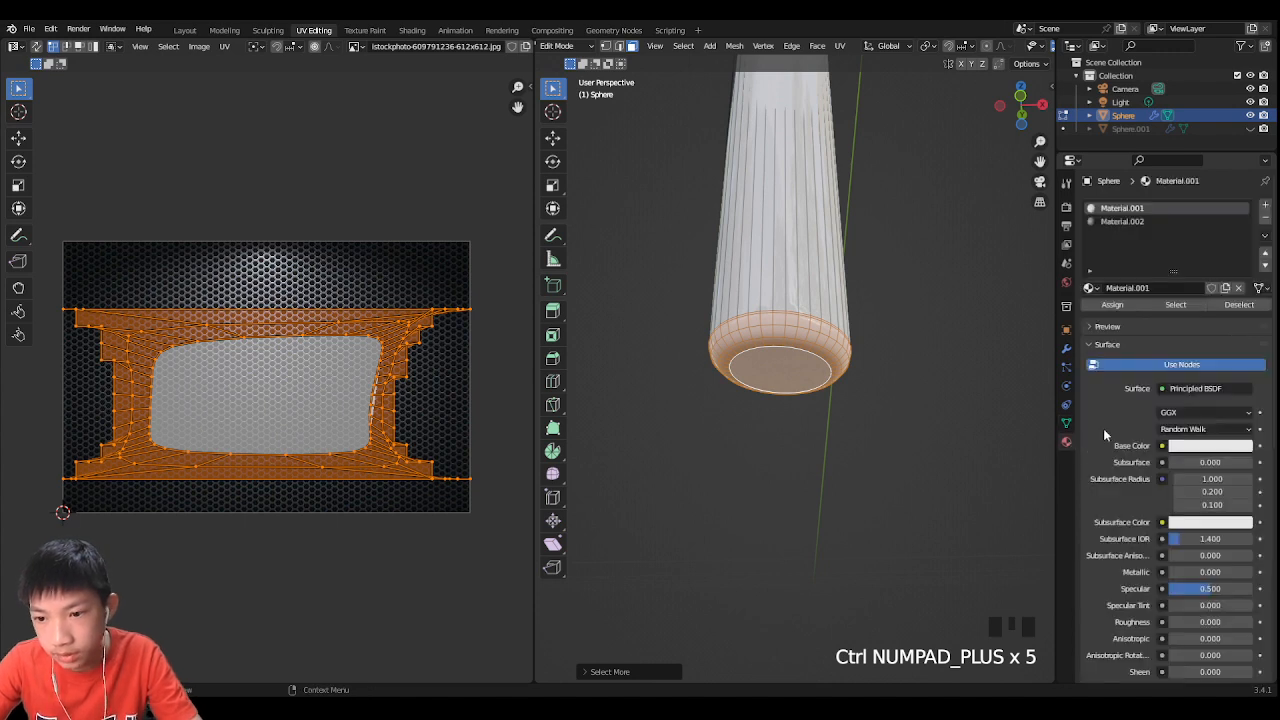
left_click(1267, 205)
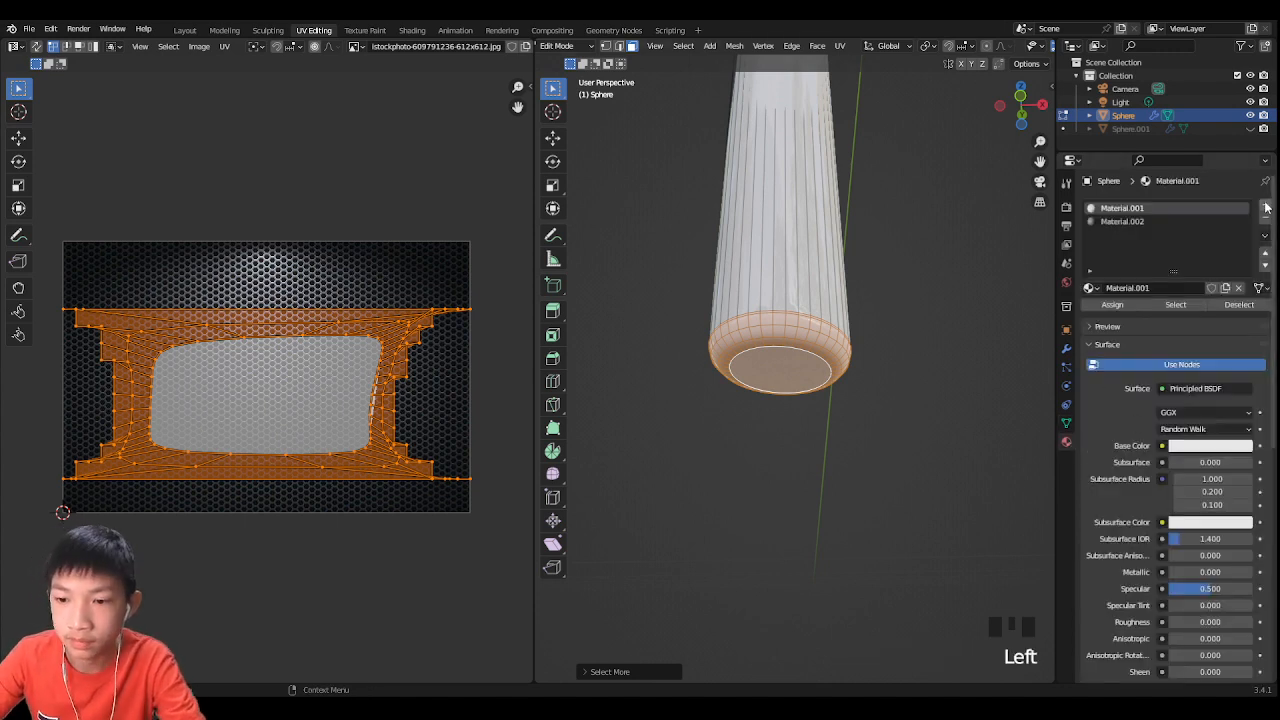
left_click(1267, 206)
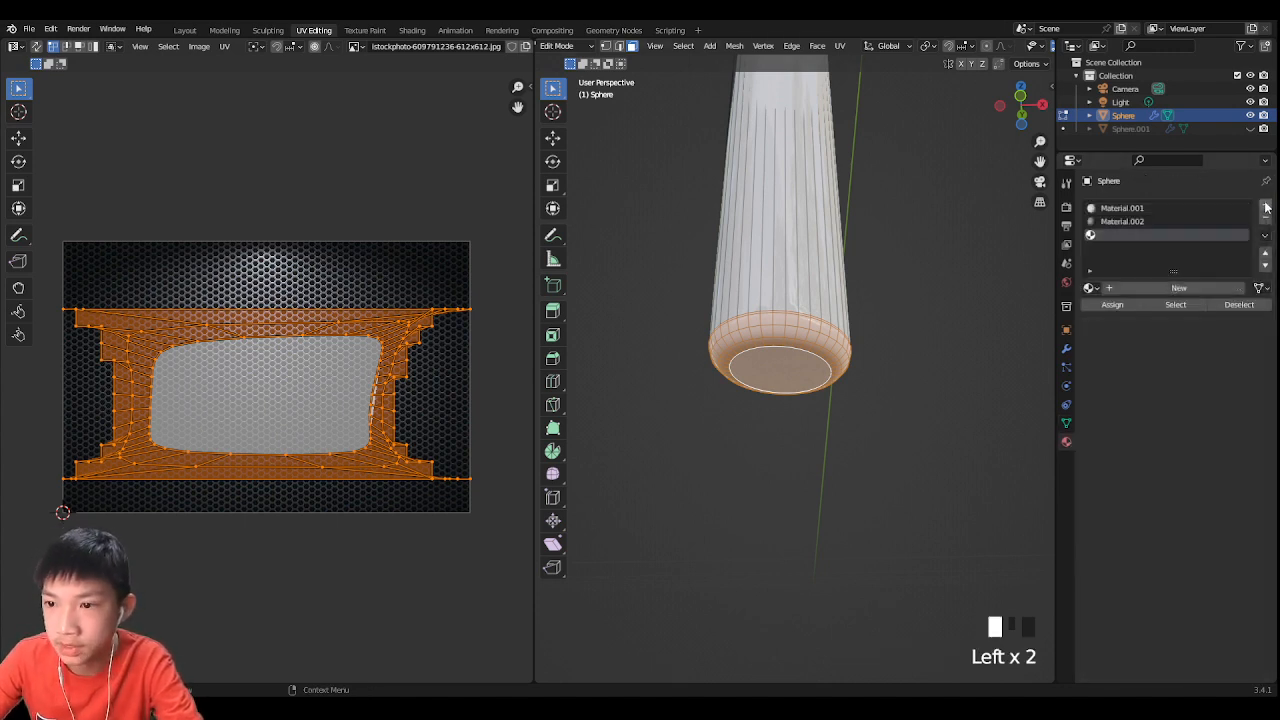
left_click(1160, 288)
left_click(1112, 304)
Step: Set the stem tip material's Metallic to 1.000 and Roughness to 0.106, then deselect the faces
left_click(1183, 450)
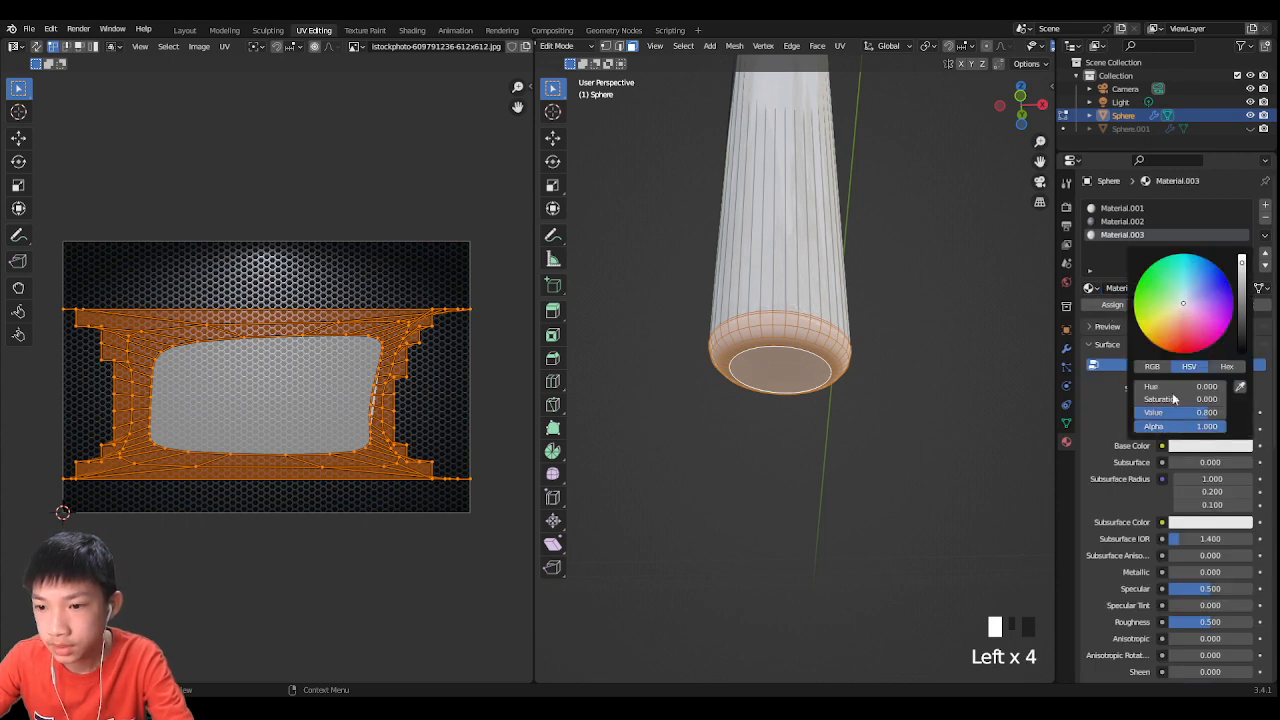
left_click(1133, 481)
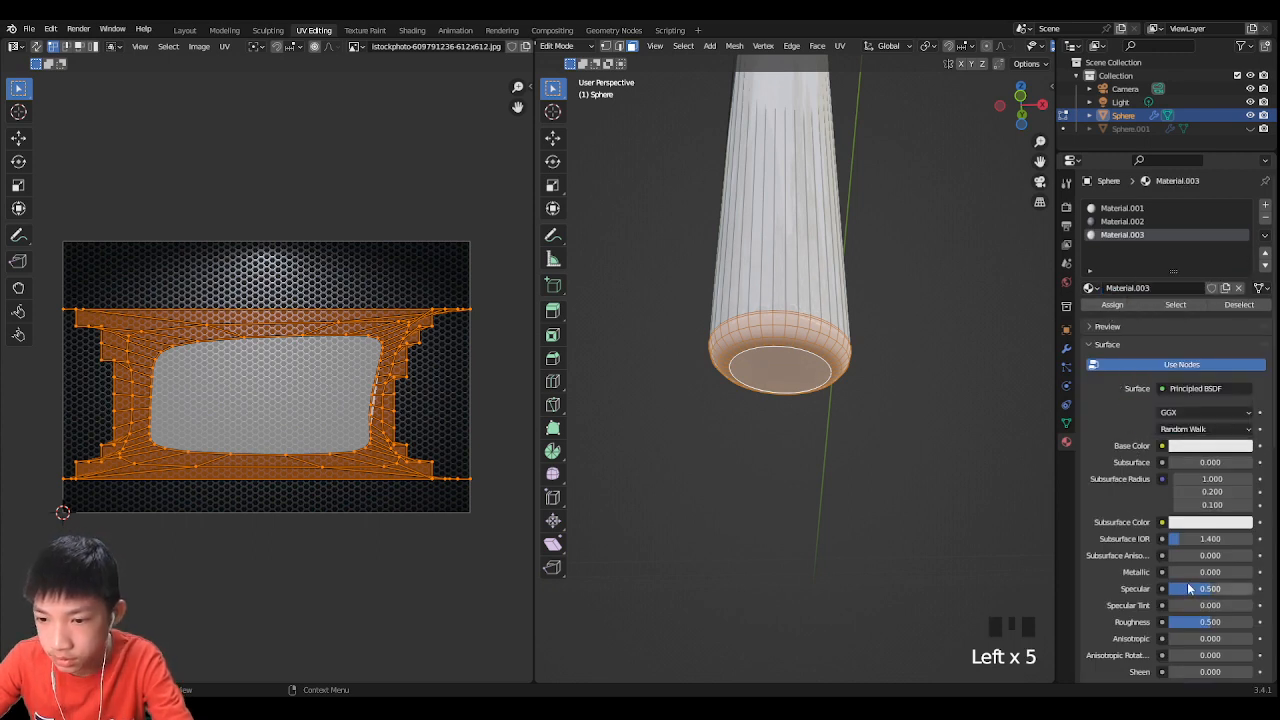
left_click_drag(1175, 572, 1252, 572)
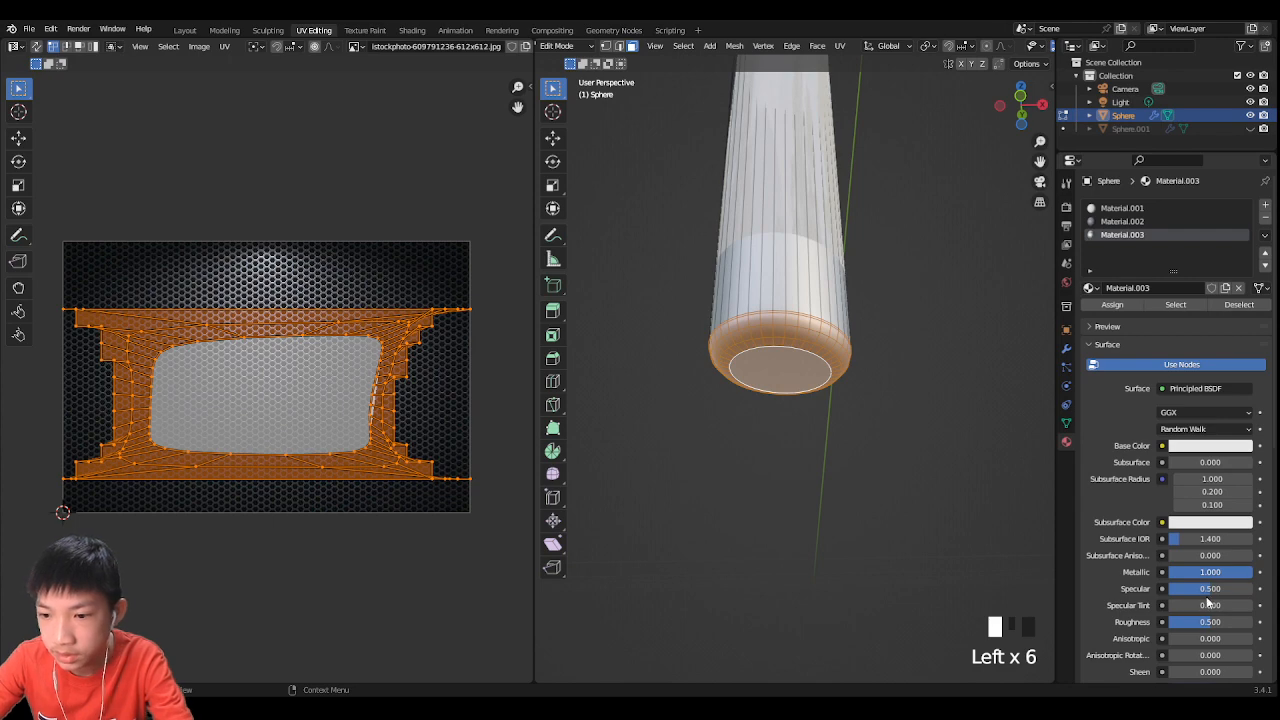
left_click_drag(1210, 622, 1179, 622)
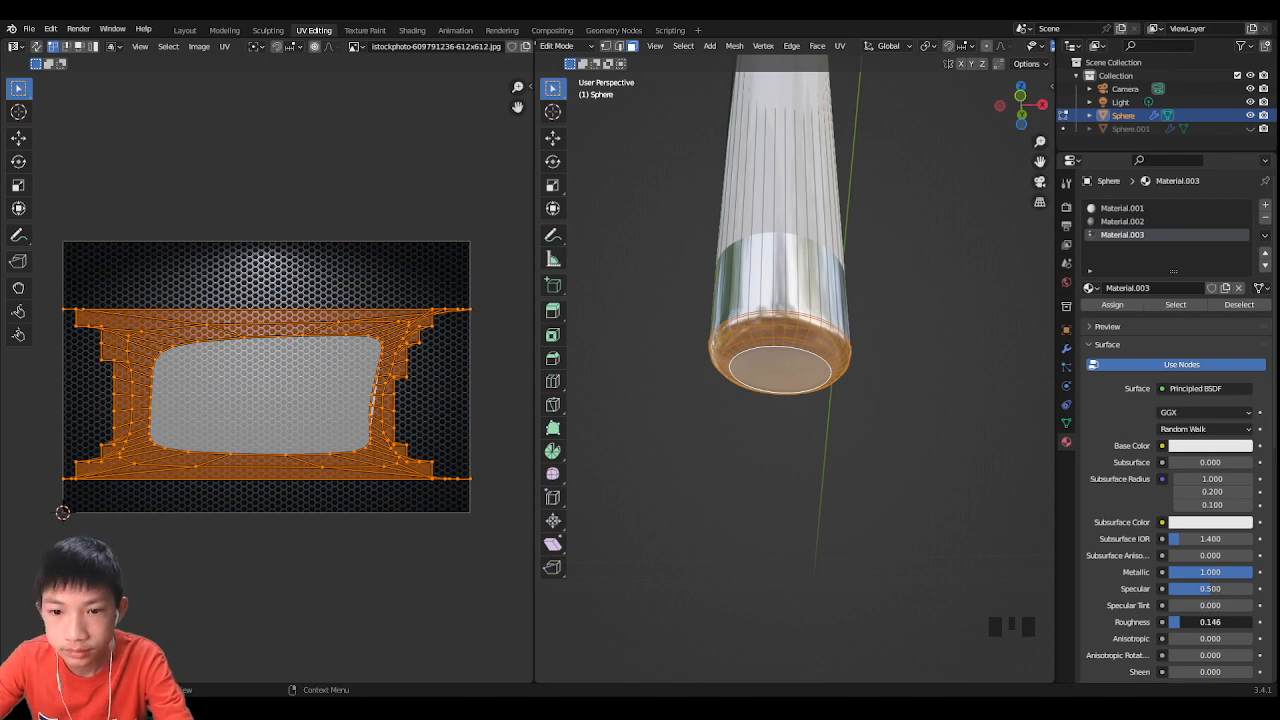
left_click_drag(1175, 620, 1171, 620)
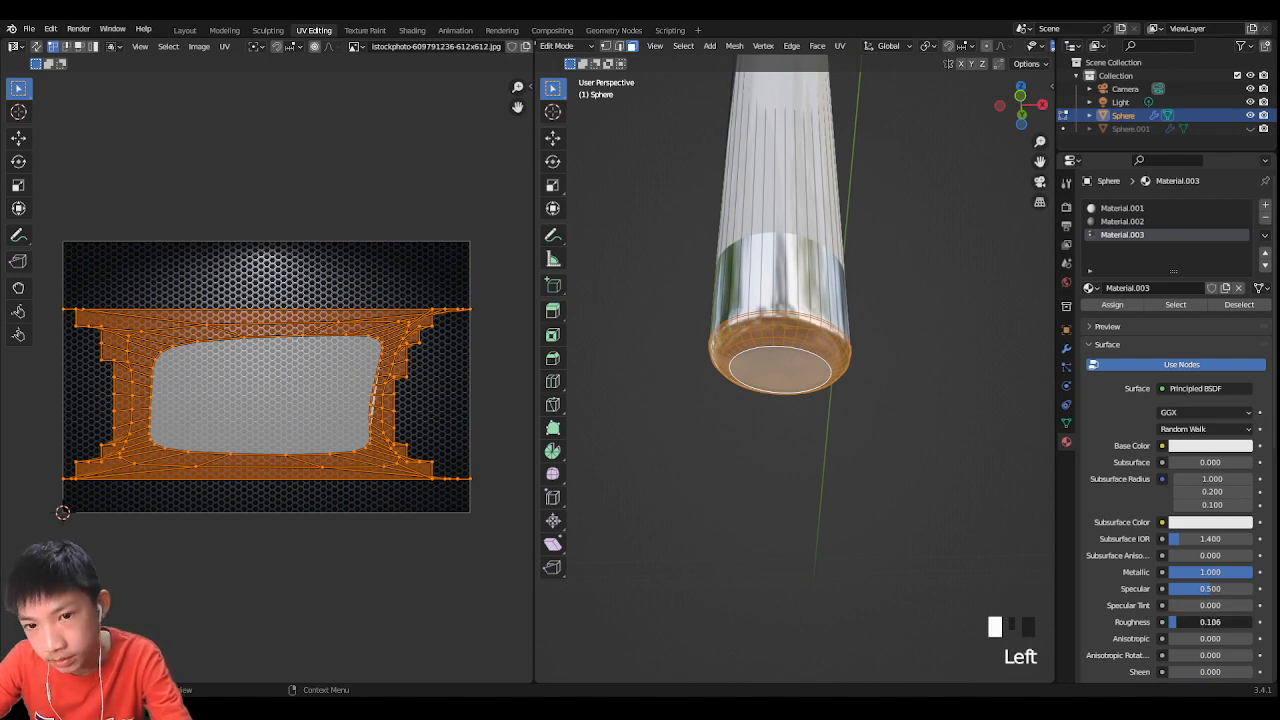
left_click(923, 366)
Step: Add an edge loop around the lower stem and slide it down towards the metallic tip
scroll(929, 423, "down", 1)
scroll(925, 408, "up", 3)
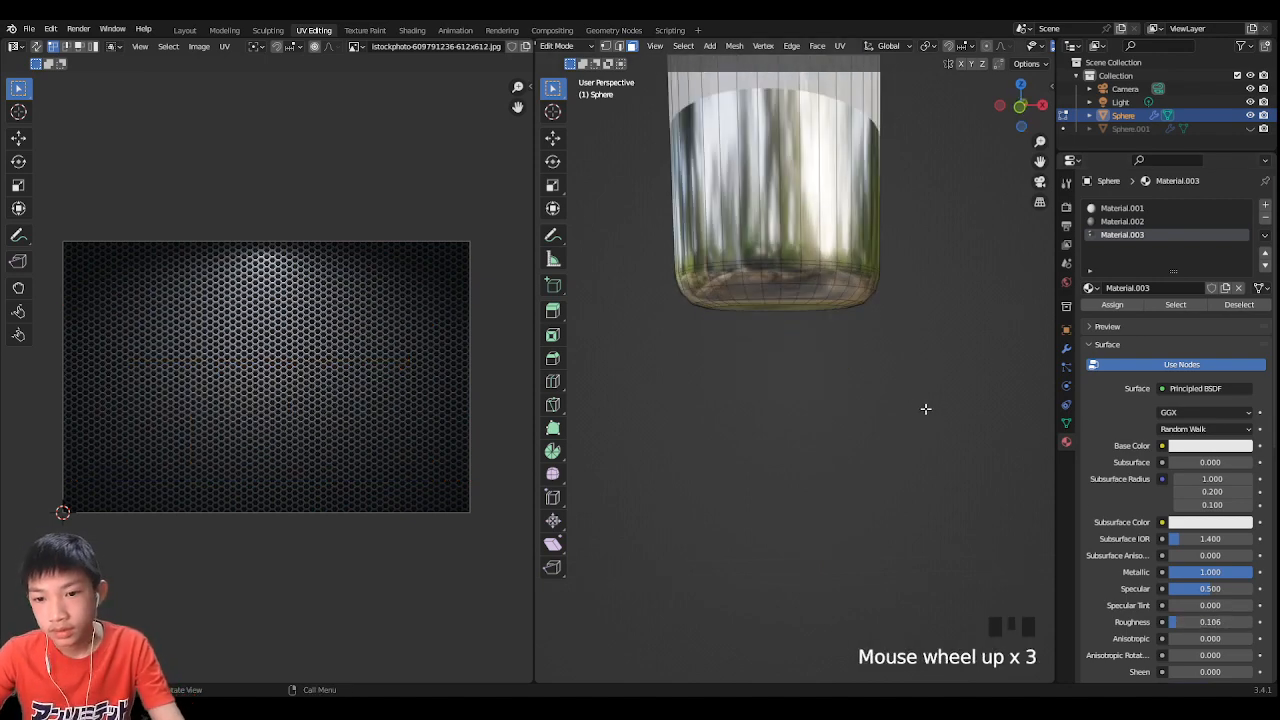
middle_click_drag(925, 408, 908, 360)
key("ctrl+r")
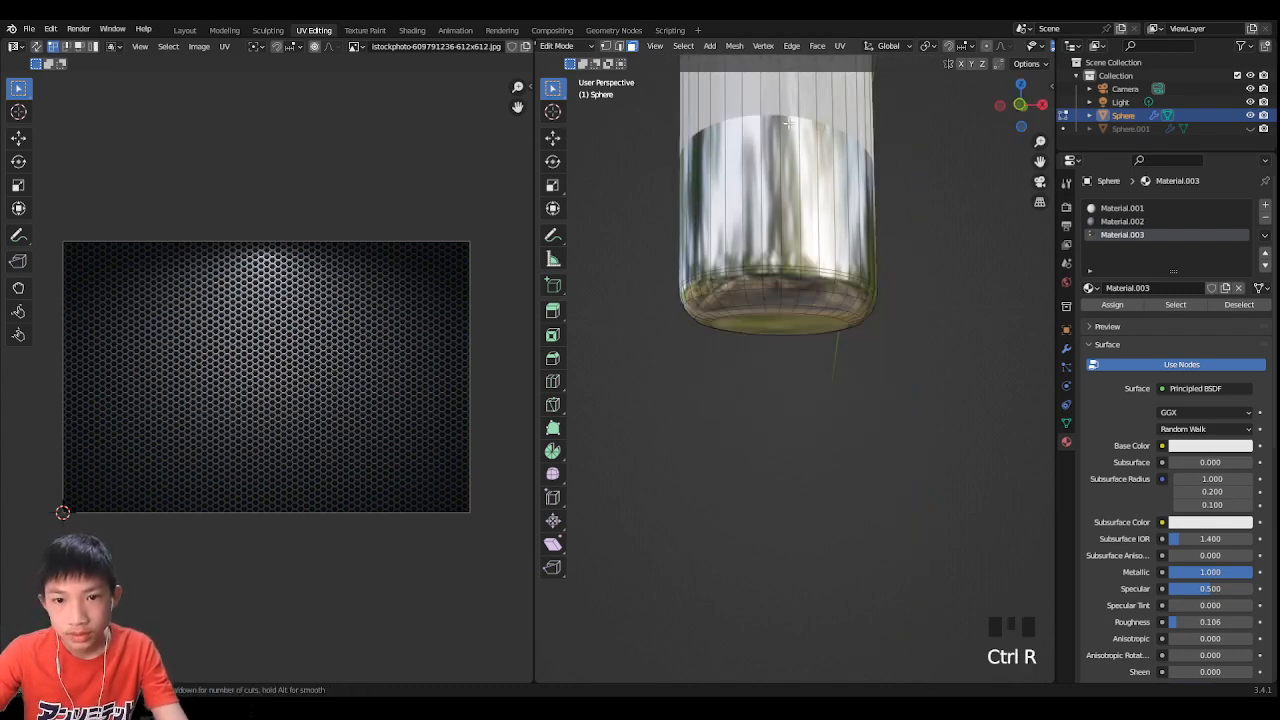
left_click(834, 133)
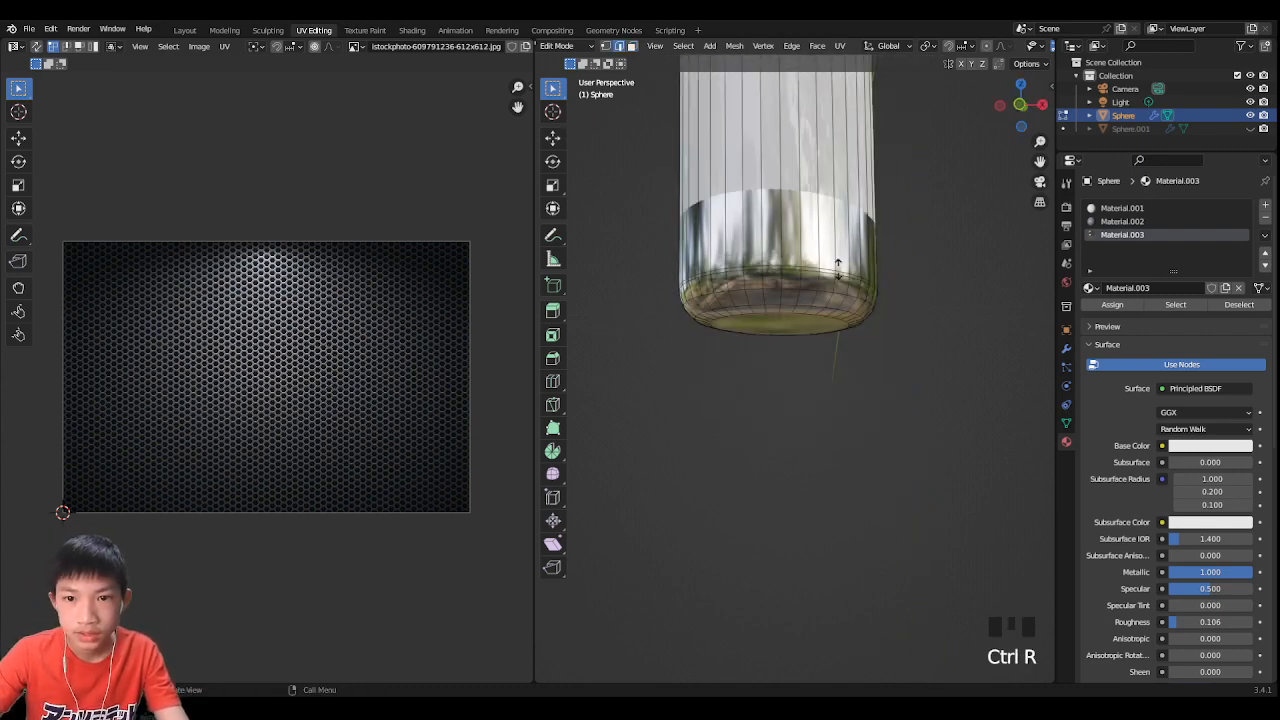
left_click(884, 345)
middle_click_drag(884, 345, 938, 232)
key("Tab")
scroll(938, 239, "up", 3)
key("Tab")
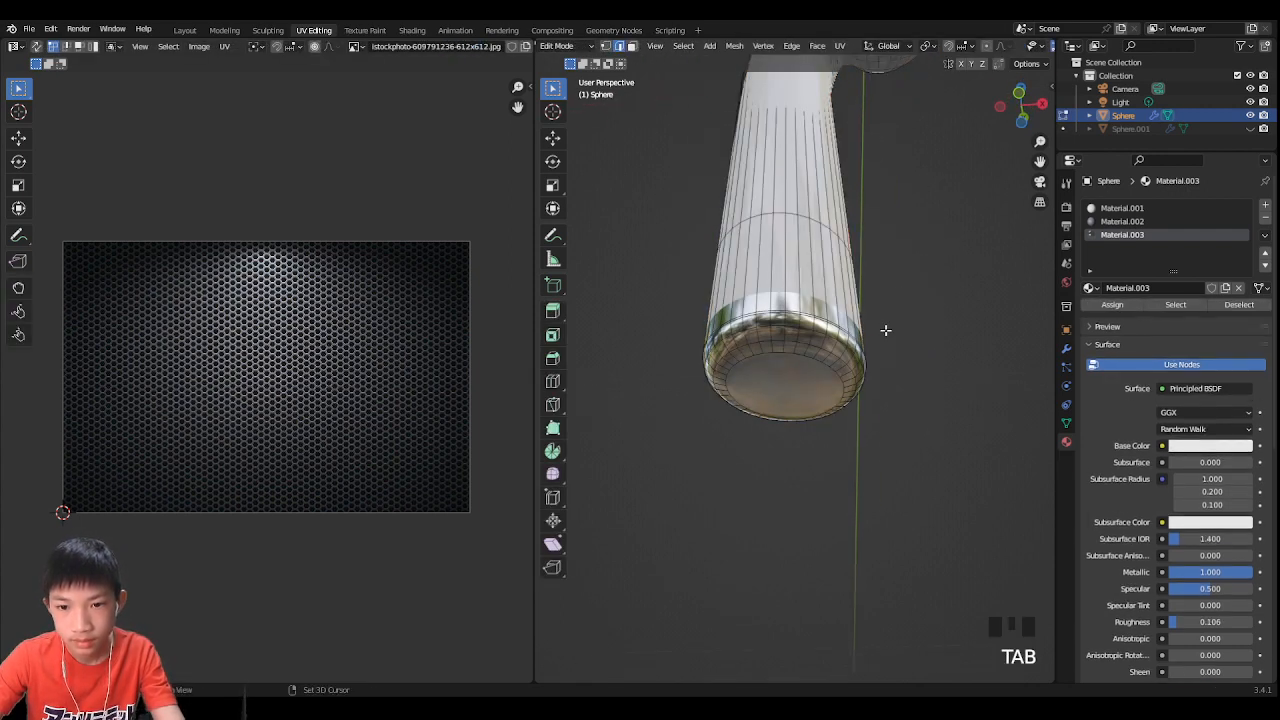
Step: Inset the stem's flat end face slightly and extrude the inner face about 0.0077 m into the stem
middle_click_drag(886, 329, 845, 333, "shift")
key("3")
left_click(792, 337)
scroll(840, 336, "up", 4)
key("i")
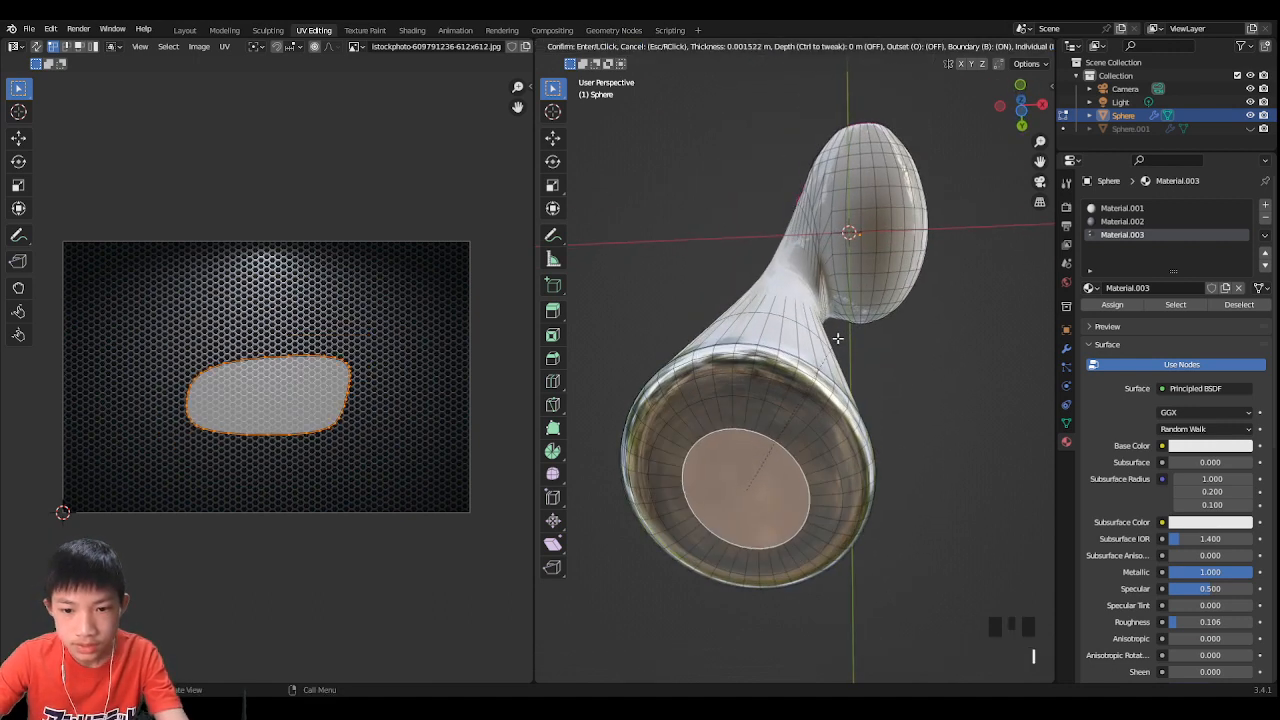
left_click(847, 337)
key("e")
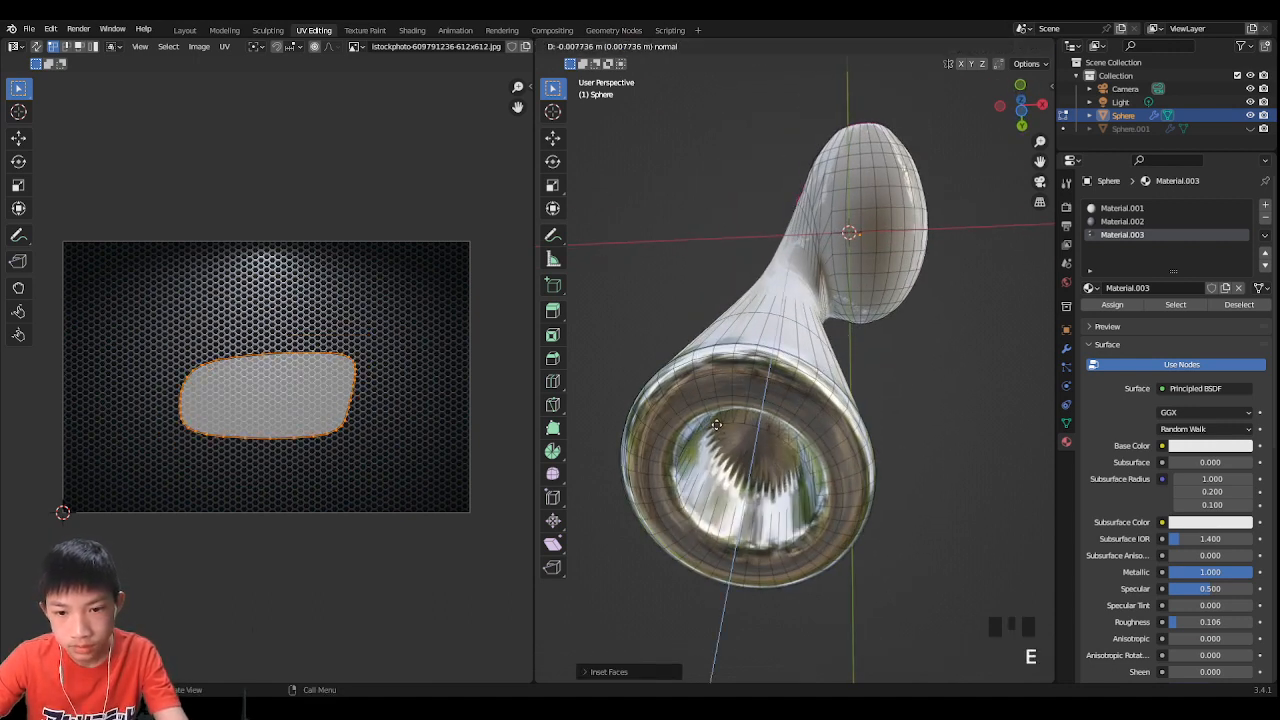
left_click(716, 425)
Step: Select the rim edge loop of the hole in the stem end and apply an edge crease to it
key("KP_2")
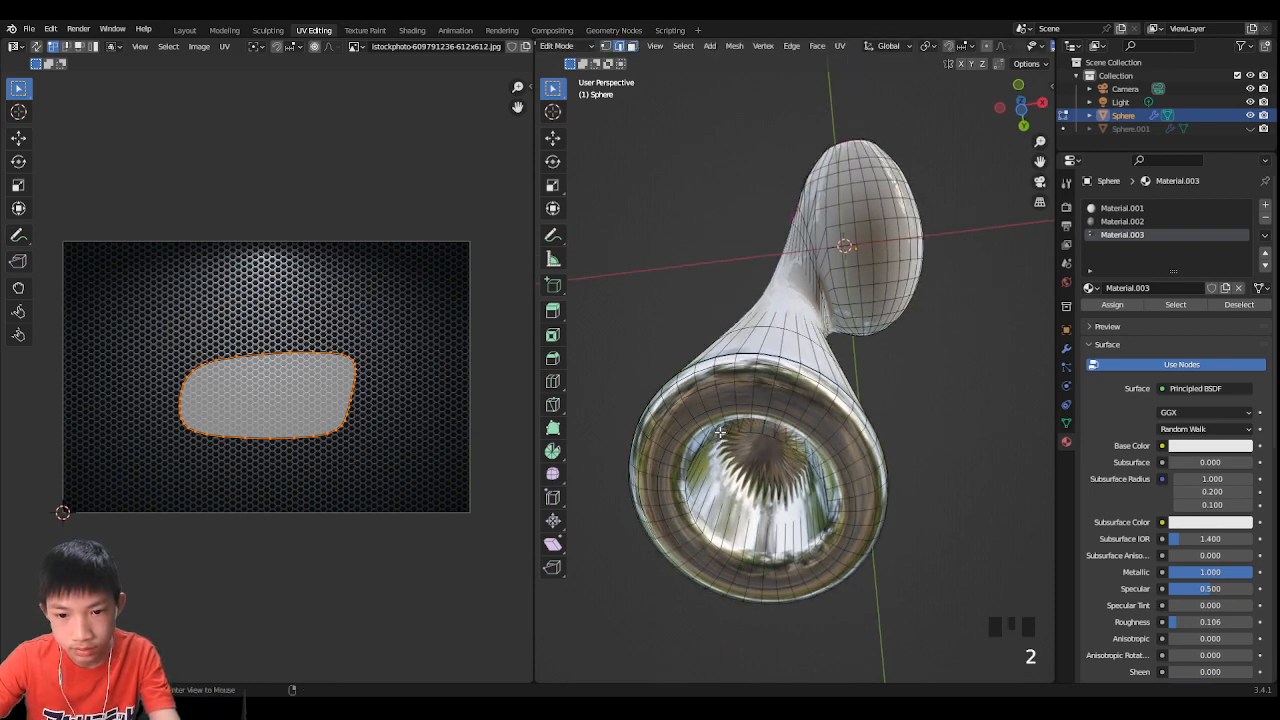
left_click(719, 431, "alt")
left_click(723, 431, "alt")
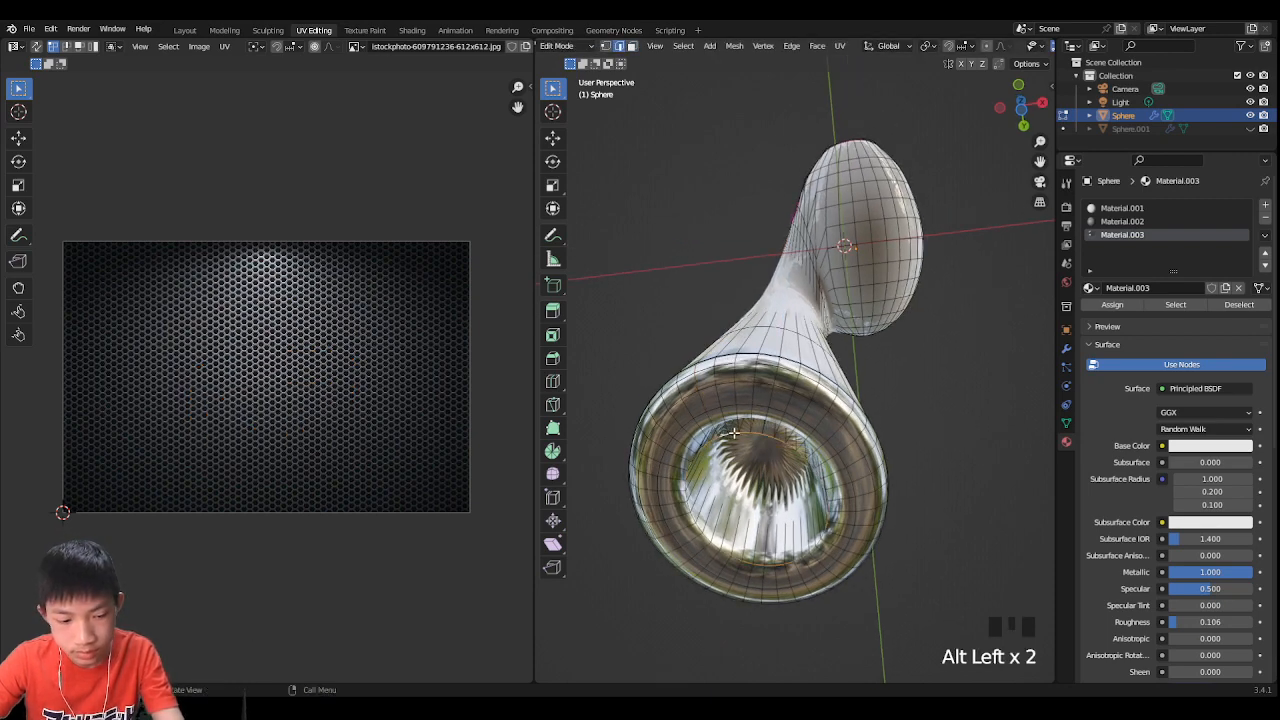
key("shift+e")
left_click(812, 176)
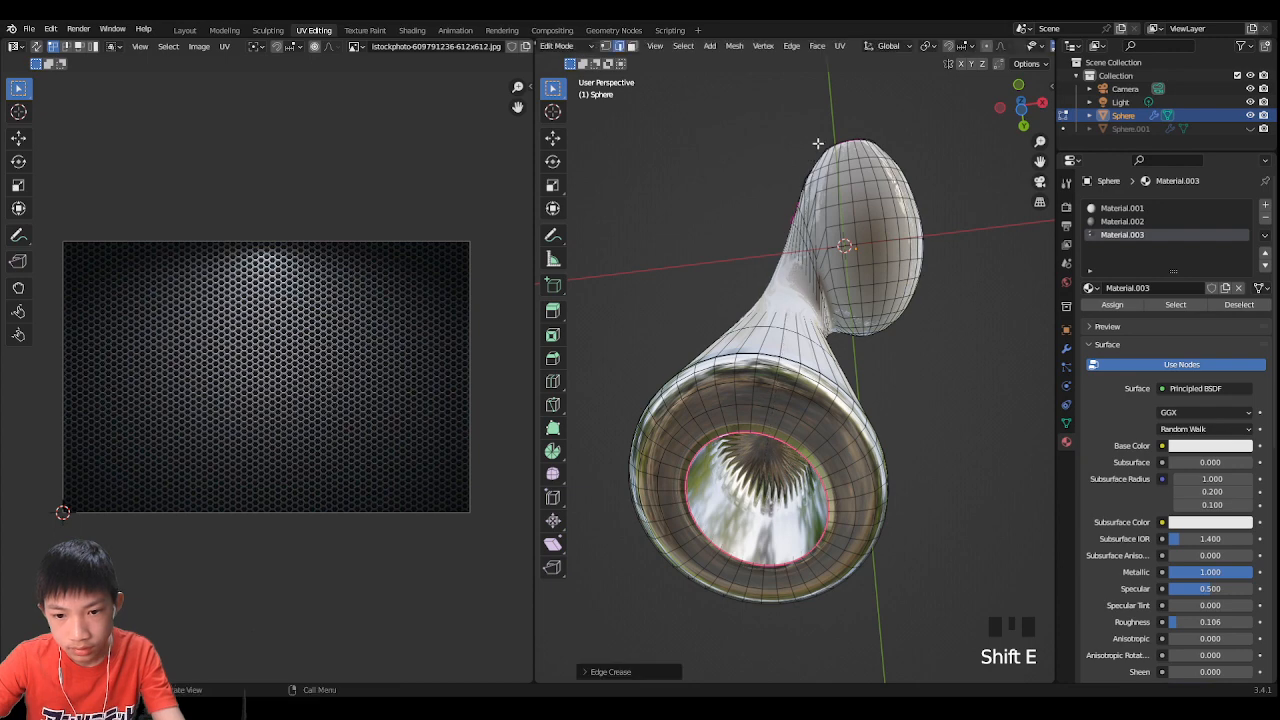
Step: Select the bottom face of the hole in the stem end and grow the selection to include its inner walls
middle_click_drag(834, 218, 785, 409)
left_click(757, 517)
scroll(757, 517, "down", 2)
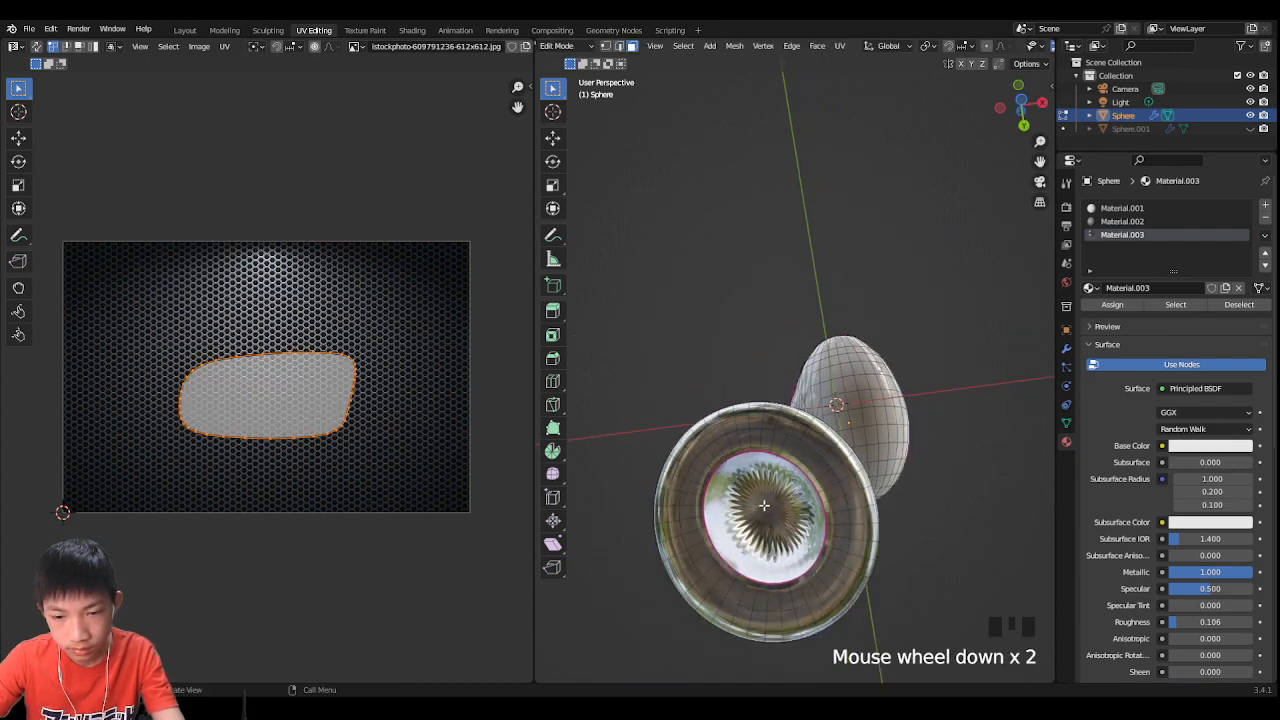
key("ctrl+KP_Add")
middle_click_drag(767, 503, 766, 600)
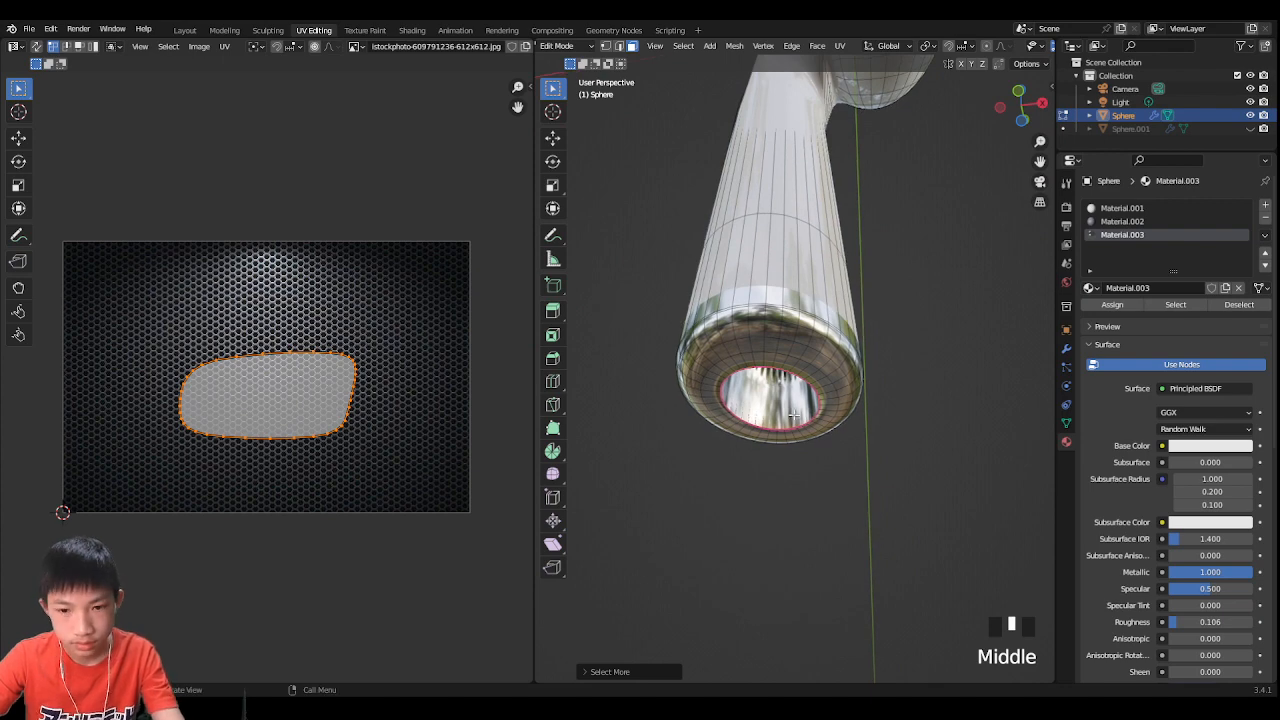
middle_click_drag(794, 415, 782, 370)
left_click(775, 441)
key("ctrl+KP_Add")
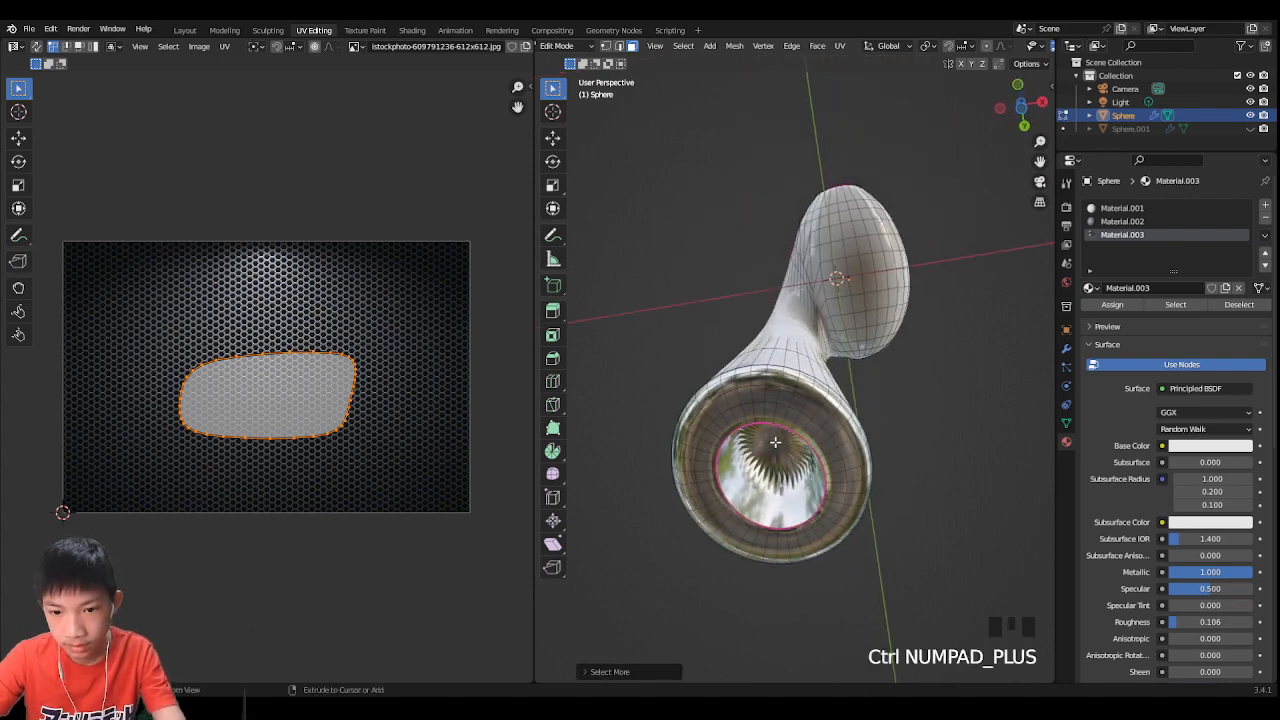
middle_click_drag(783, 424, 951, 357)
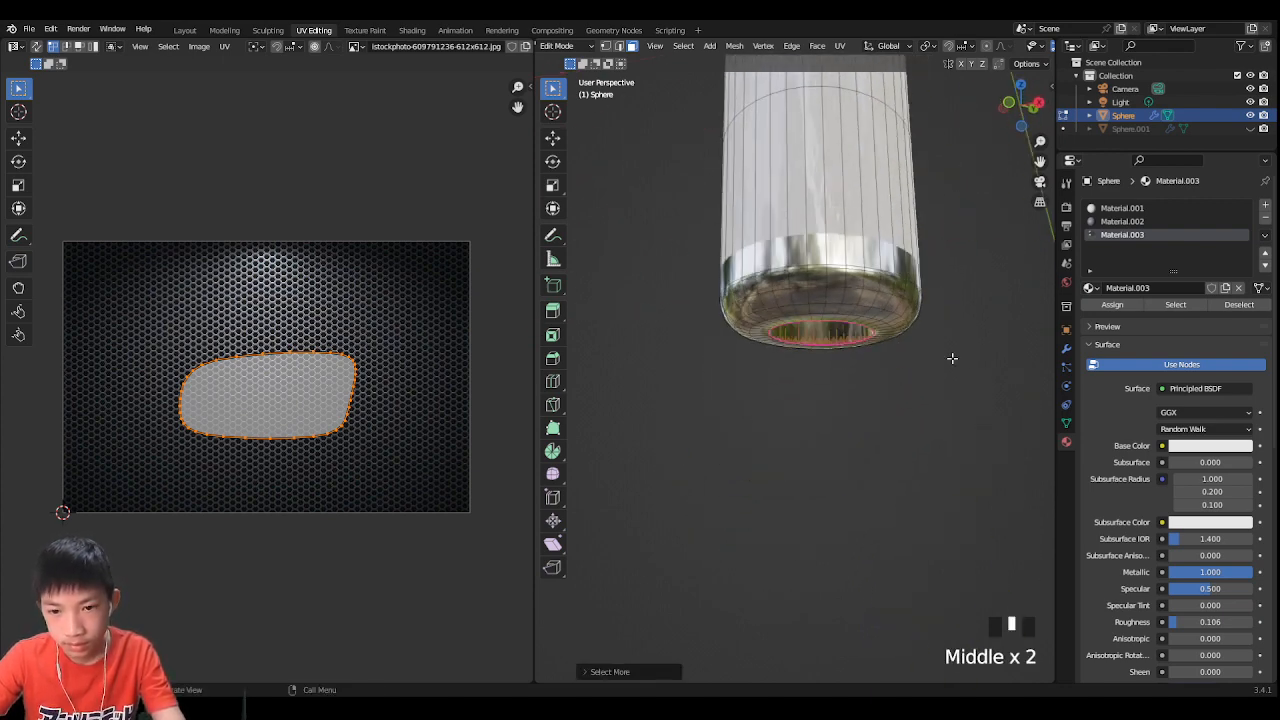
scroll(842, 295, "down", 1)
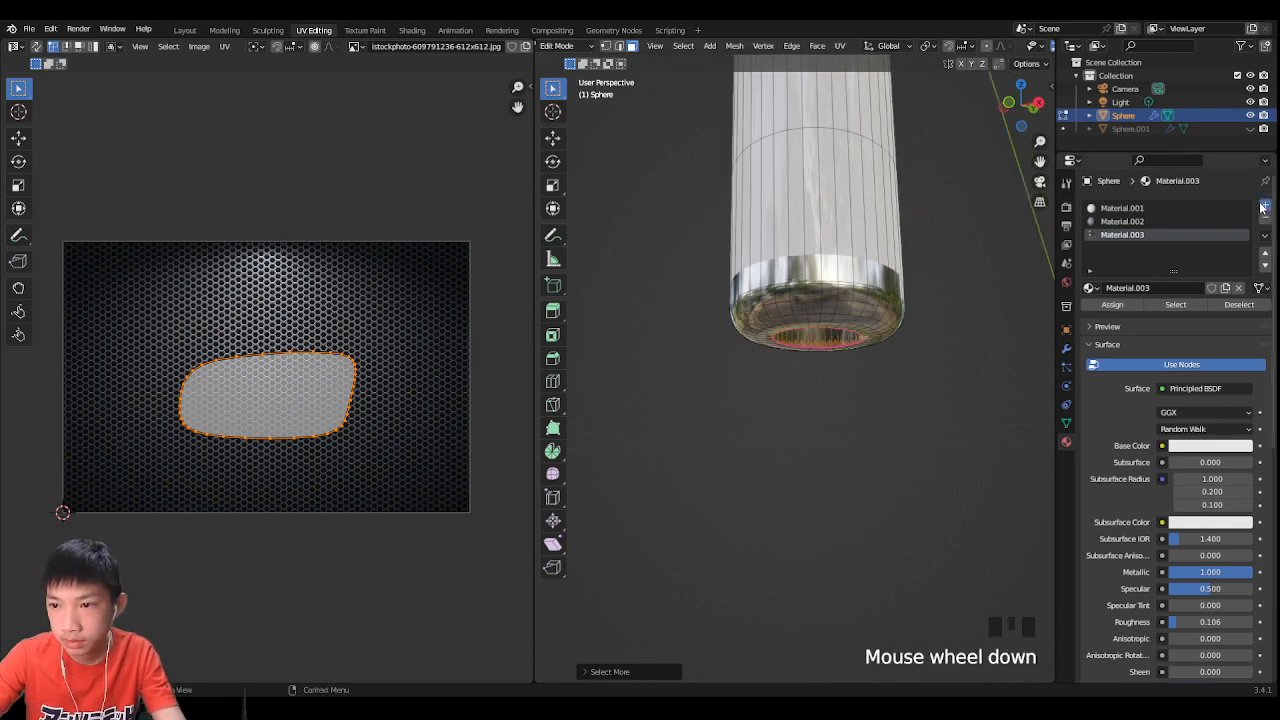
Step: Add a fourth material slot with a new black material (Value 0.000) and assign it to the selected hole faces
left_click(1265, 204)
left_click(1170, 288)
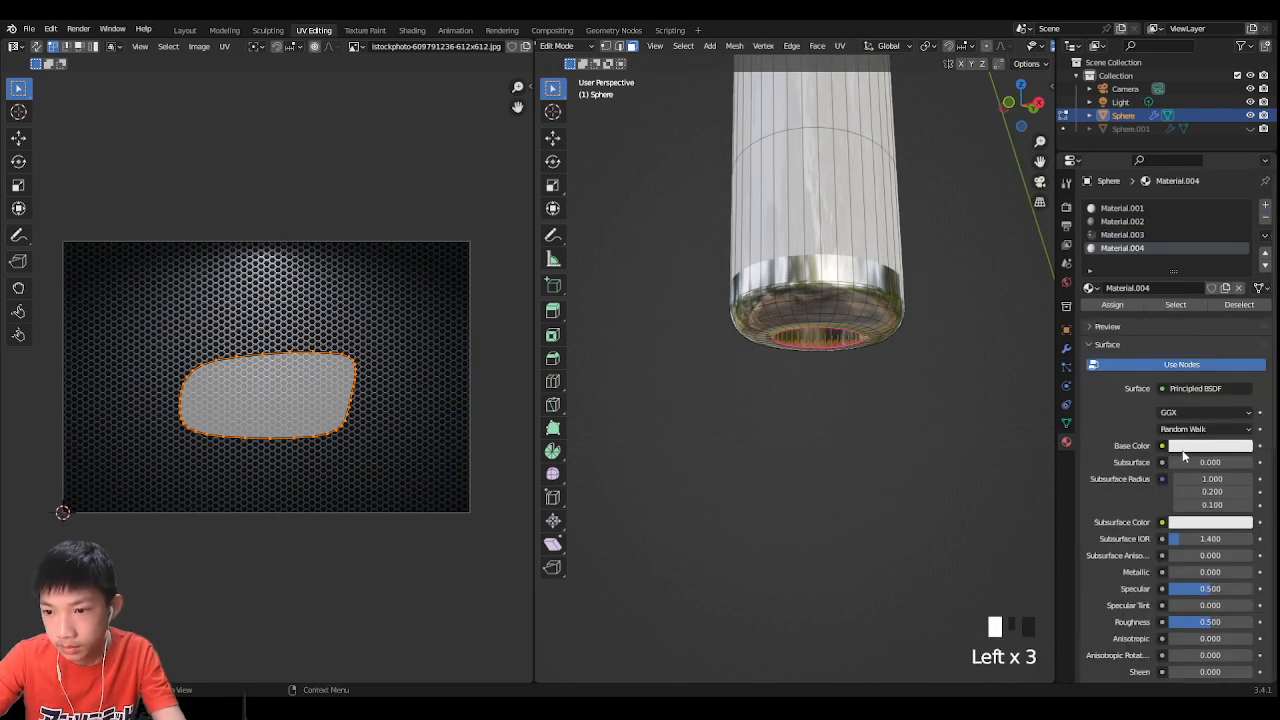
left_click(1183, 445)
left_click_drag(1242, 292, 1242, 350)
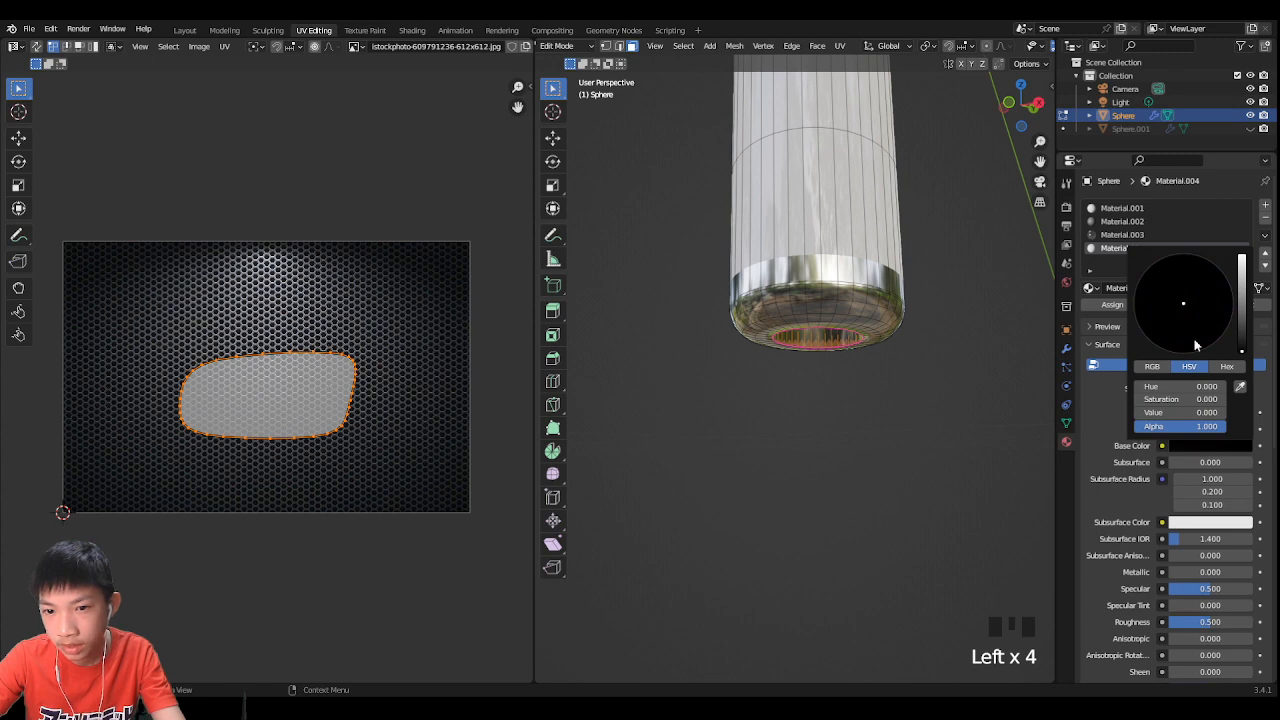
middle_click_drag(1010, 420, 1007, 595)
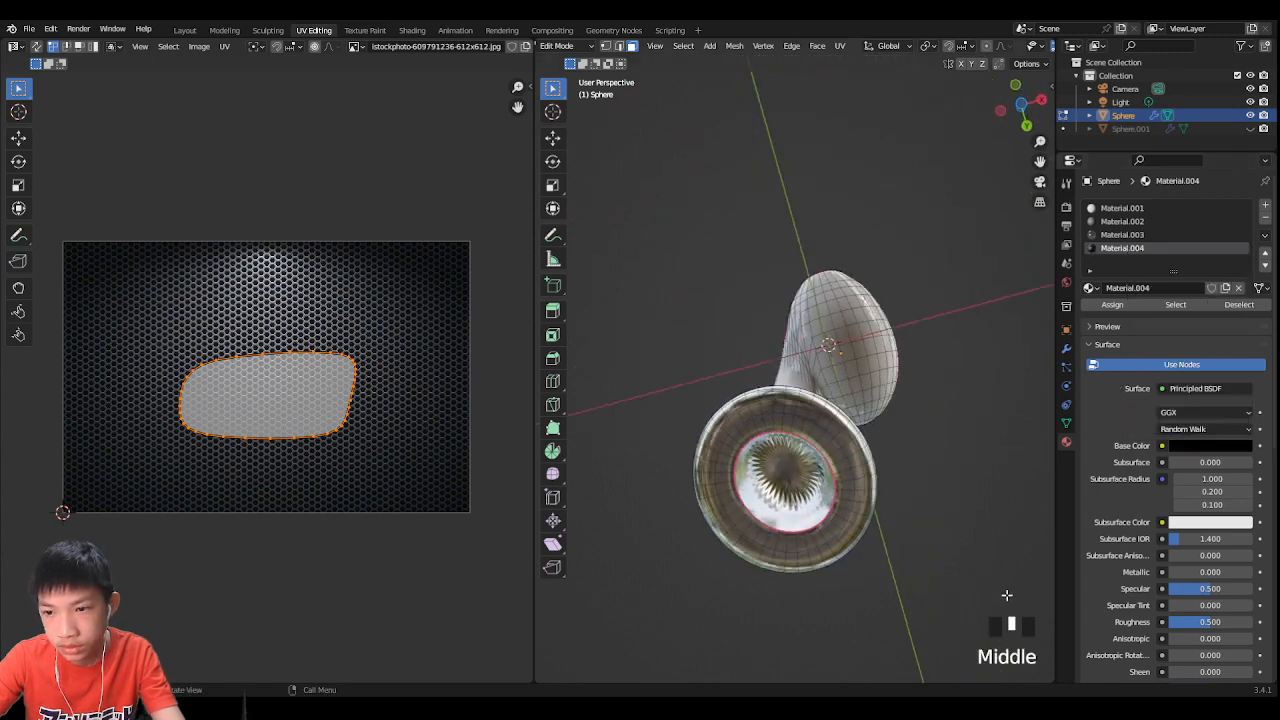
left_click(1116, 306)
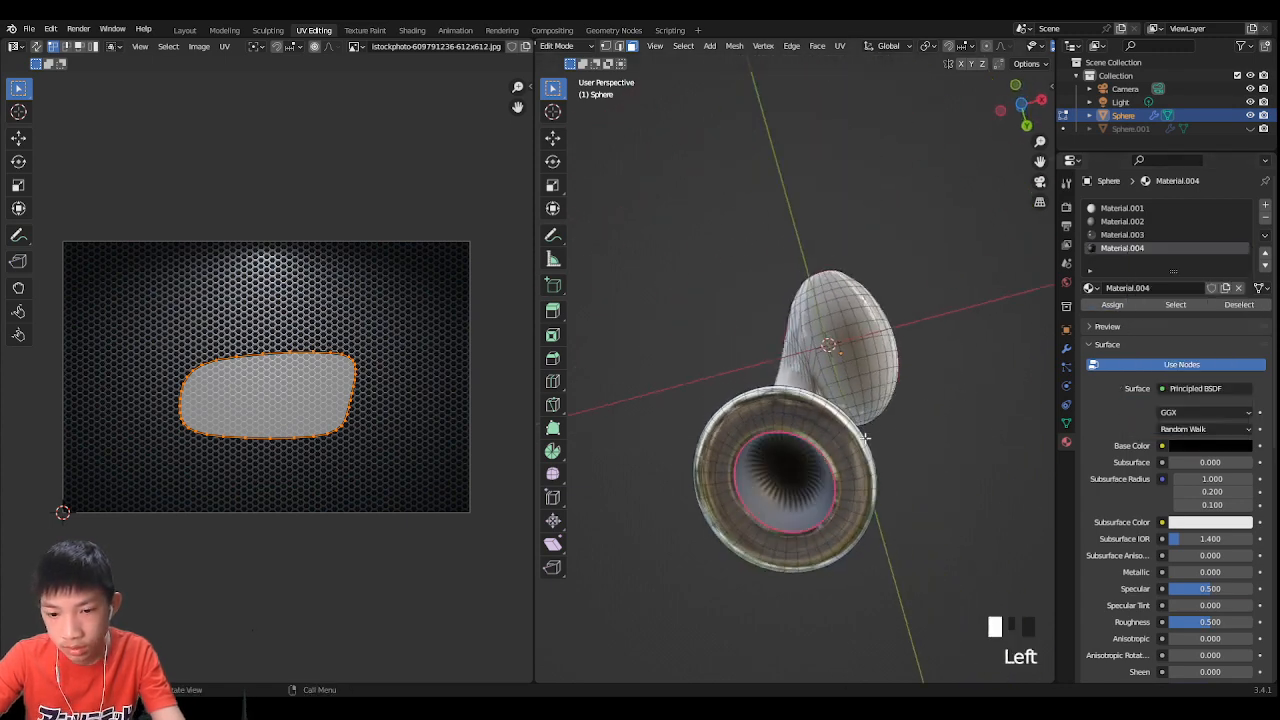
Step: Set the black hole material's Specular to 0.000 and return to Object Mode
scroll(865, 437, "up", 2)
scroll(943, 489, "down", 2)
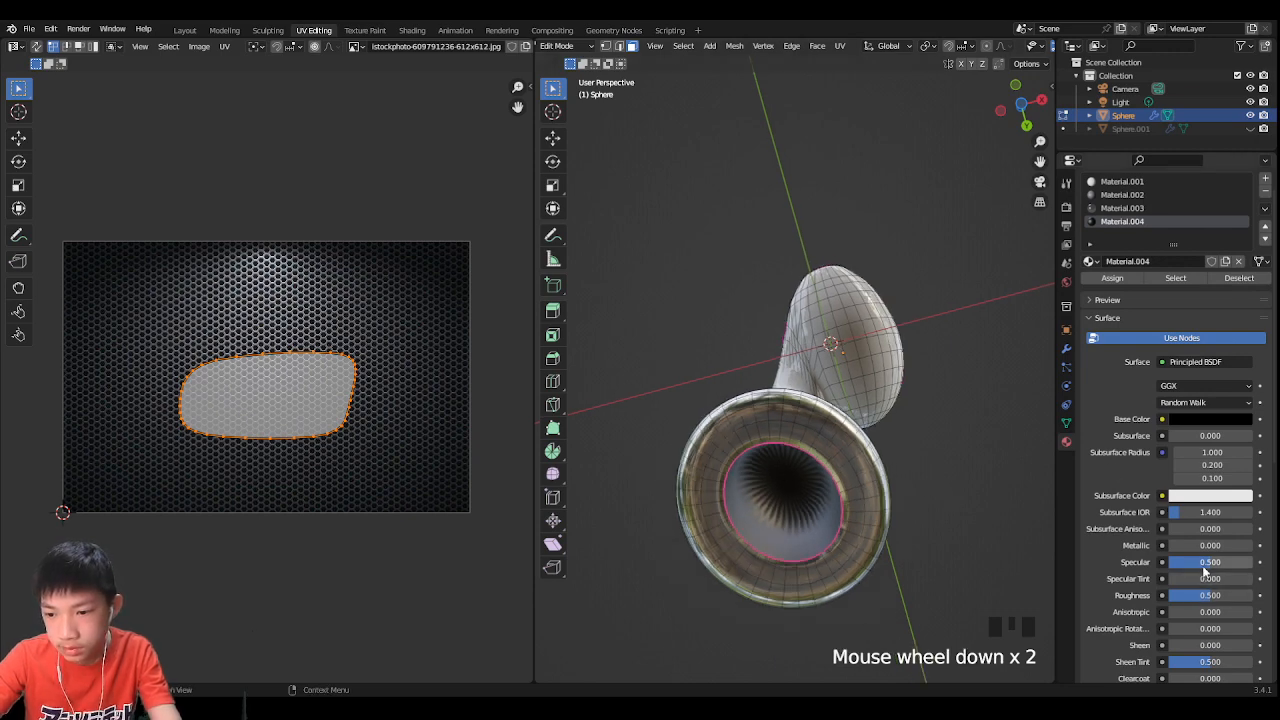
left_click_drag(1205, 568, 1150, 568)
key("Tab")
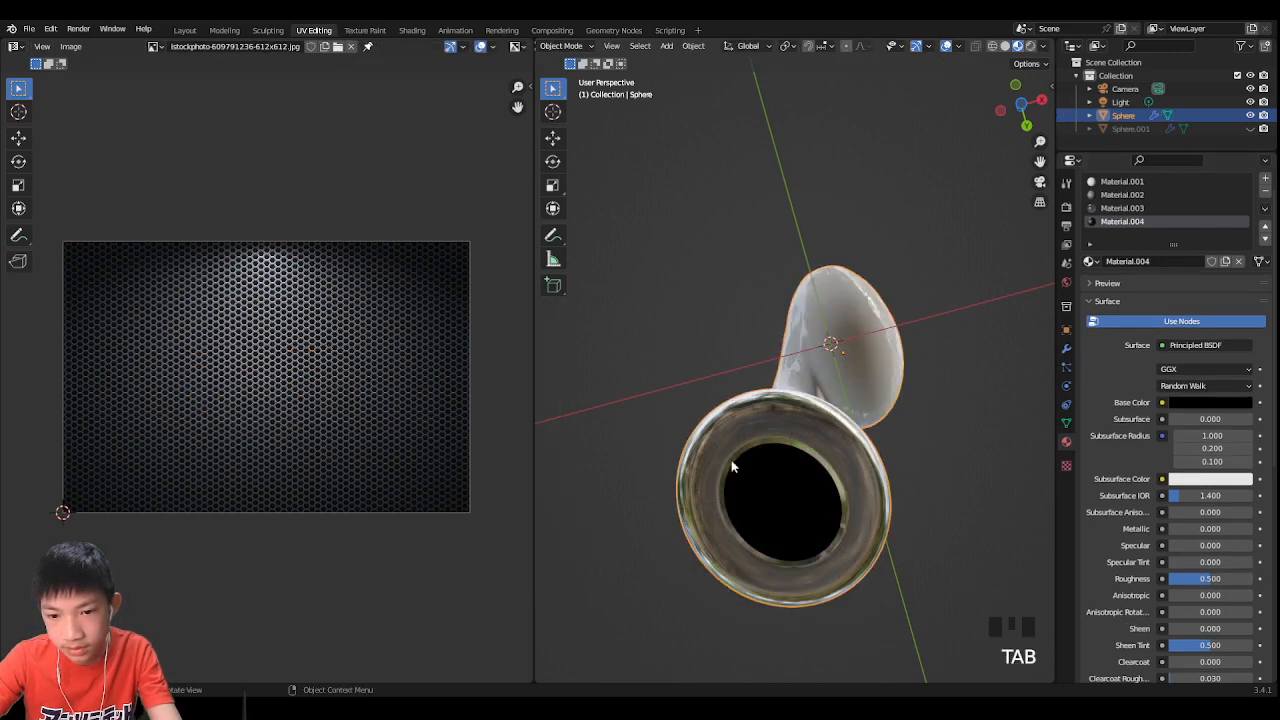
Step: Inspect the finished earbud from several sides, deselect it and switch to the Layout workspace
middle_click_drag(826, 468, 826, 603)
scroll(849, 640, "down", 6)
middle_click_drag(797, 486, 817, 420)
scroll(830, 270, "up", 3)
left_click(886, 343)
scroll(843, 306, "up", 2)
scroll(817, 420, "up", 3)
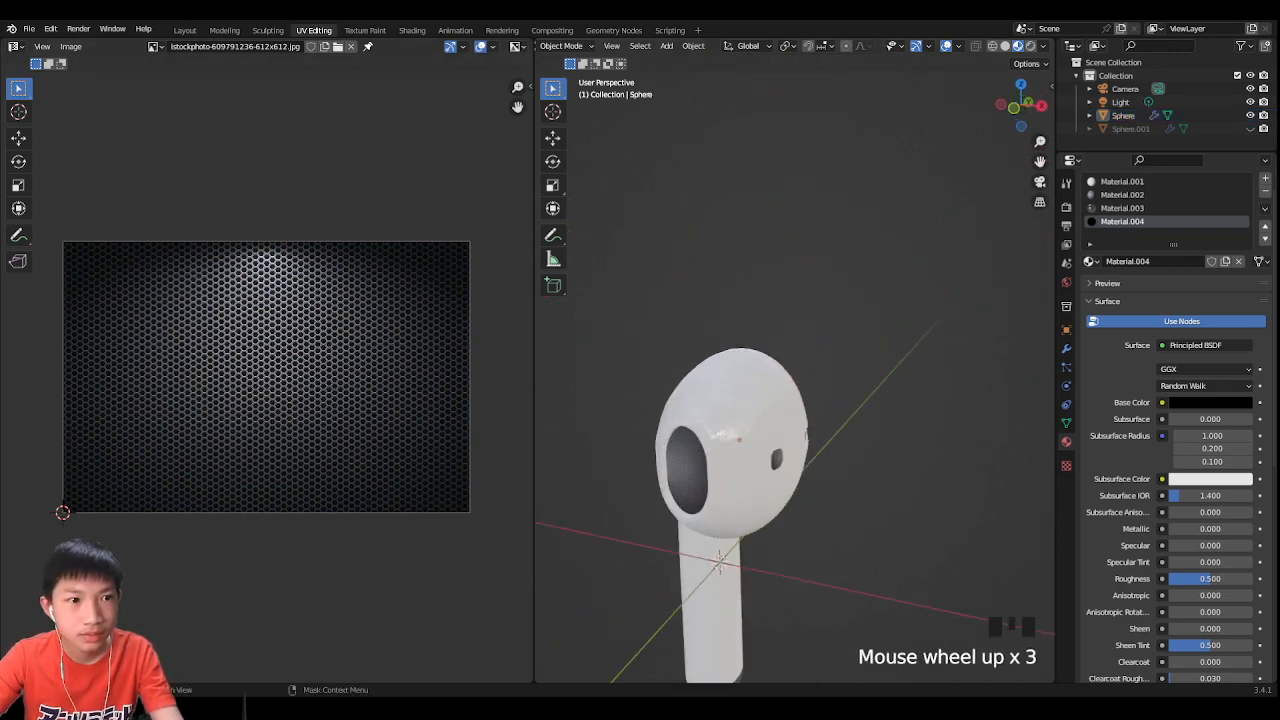
left_click(196, 31)
scroll(661, 465, "down", 4)
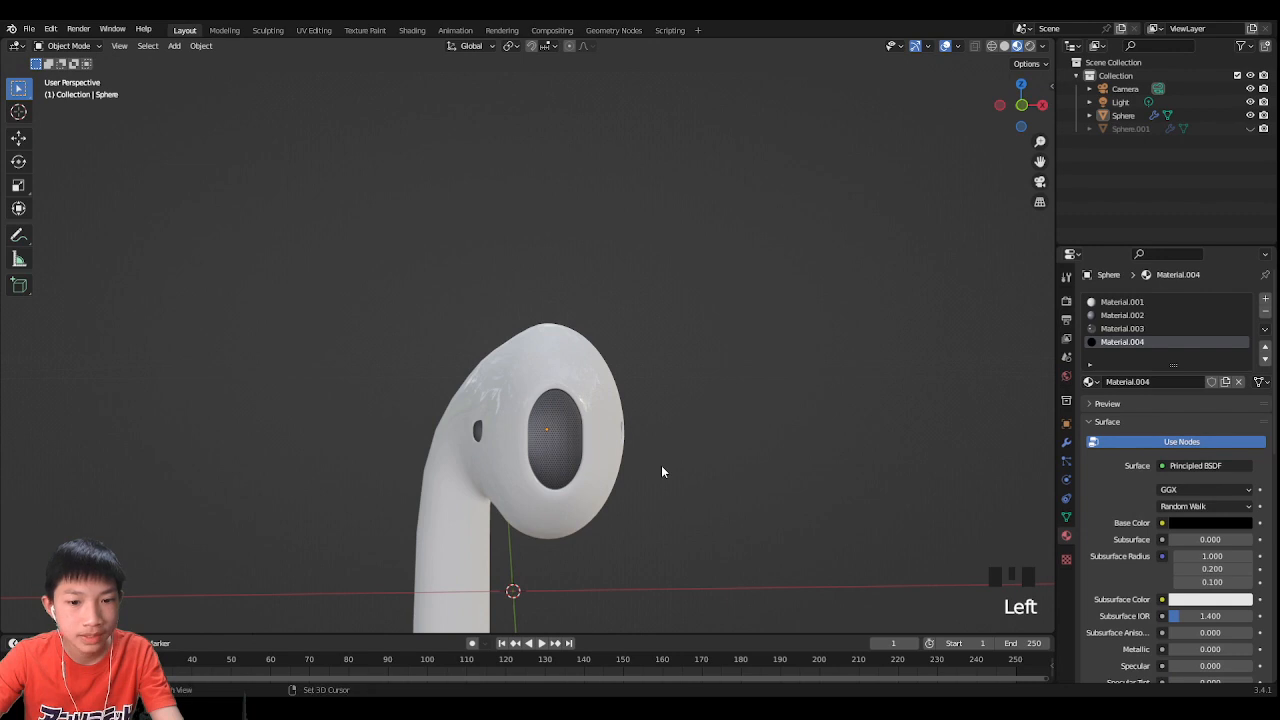
Step: Move the earbud straight up along the Z axis so its whole stem sits above the ground plane
left_click(558, 340)
key("g")
key("z")
left_click(560, 230)
middle_click_drag(560, 230, 583, 402)
left_click(605, 308)
left_click(563, 380)
left_click(551, 377)
left_click(564, 332)
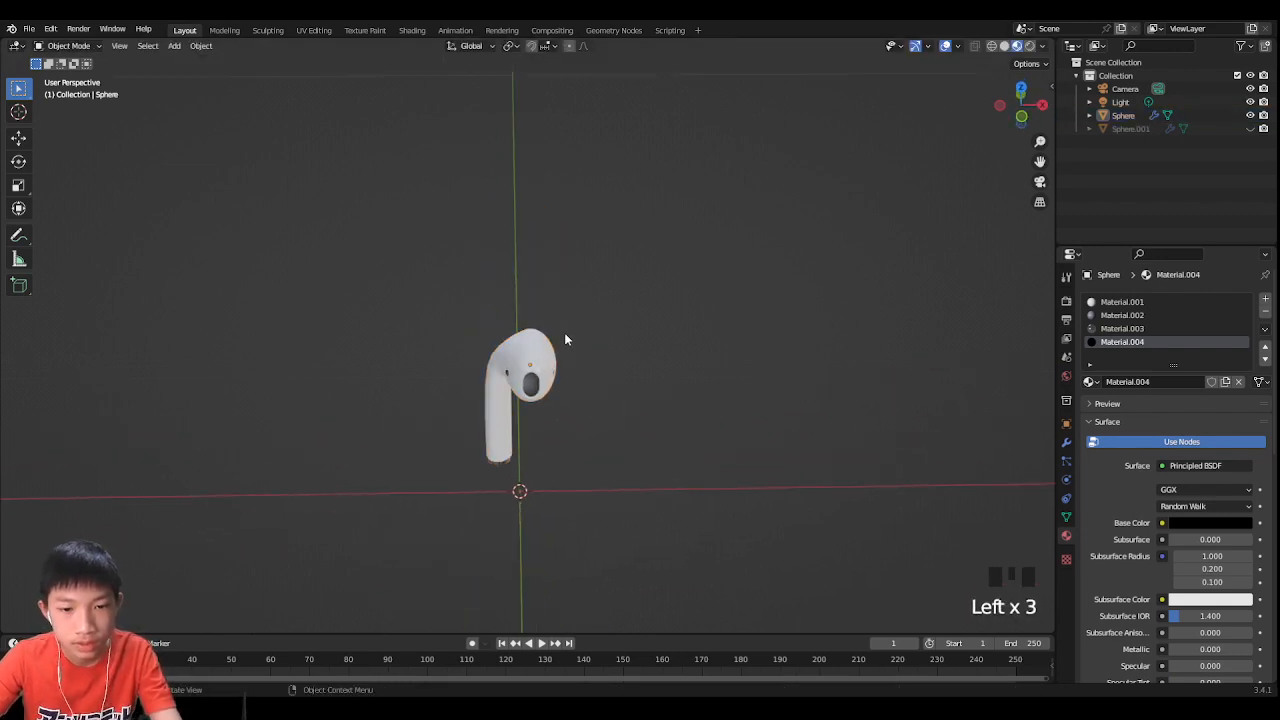
Step: Duplicate the earbud and place the copy about 0.072 m away along the X axis
left_click(537, 346)
key("shift+d")
right_click(596, 330)
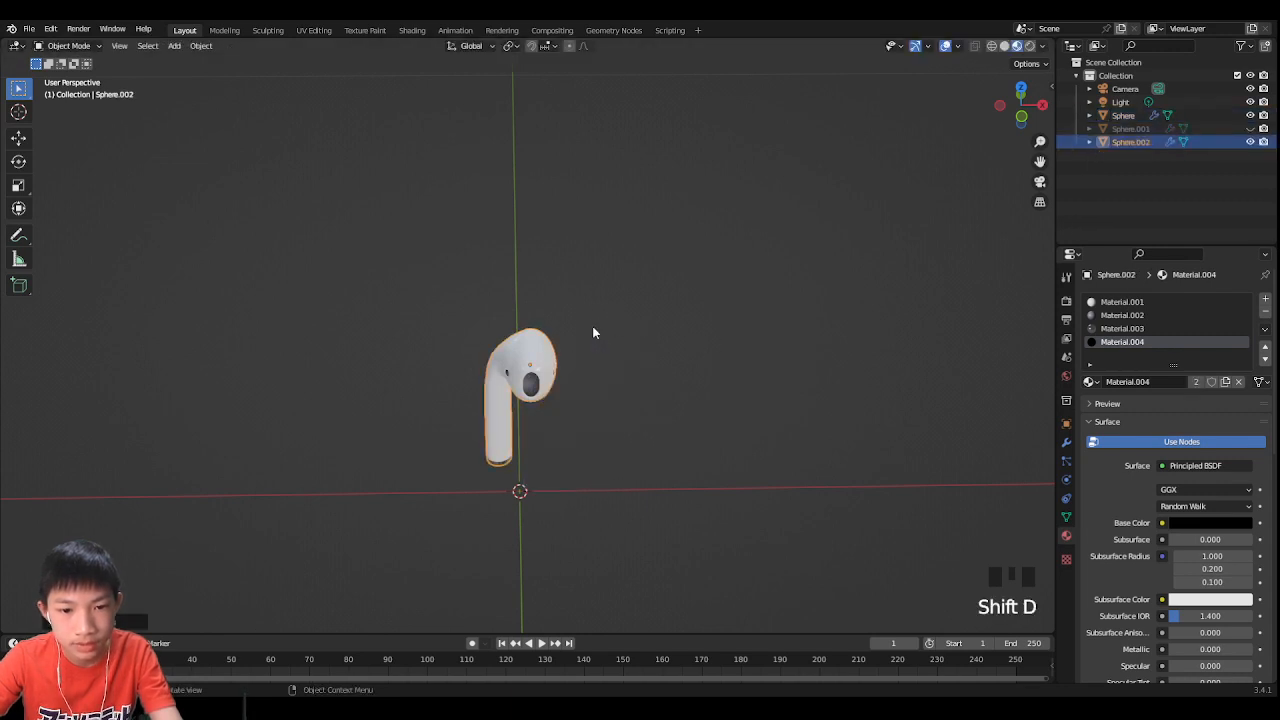
key("g")
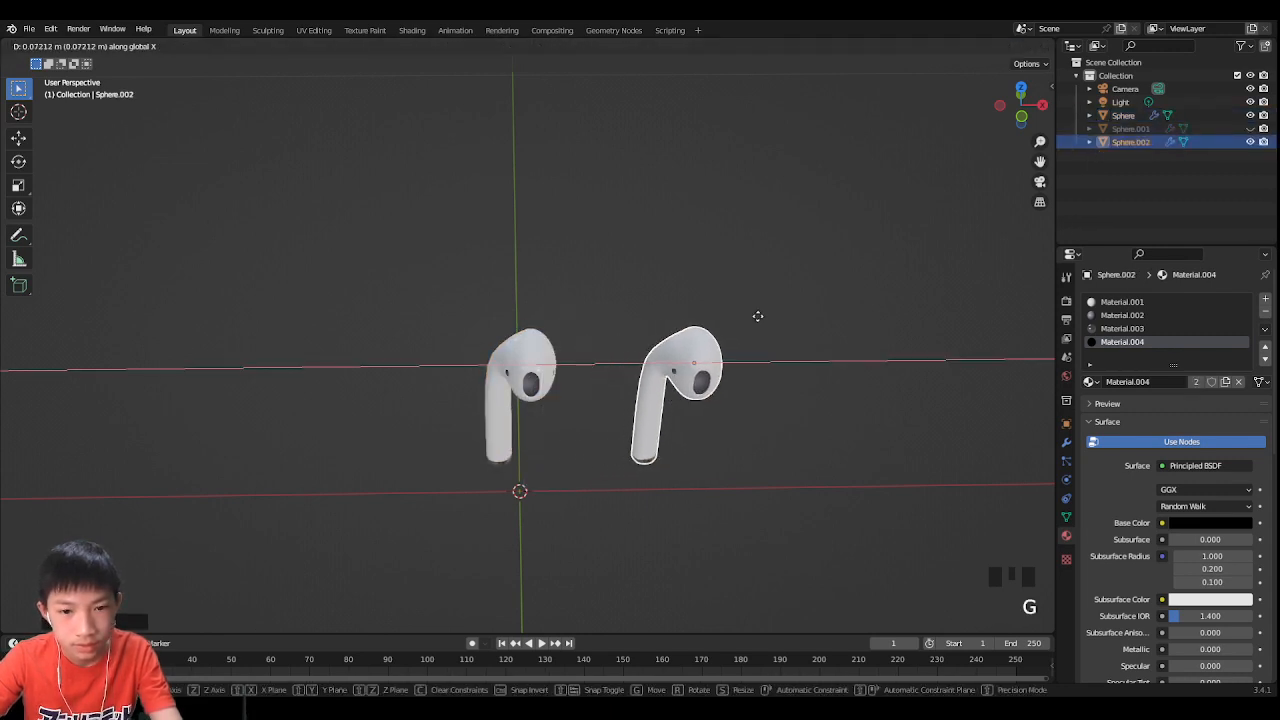
key("r")
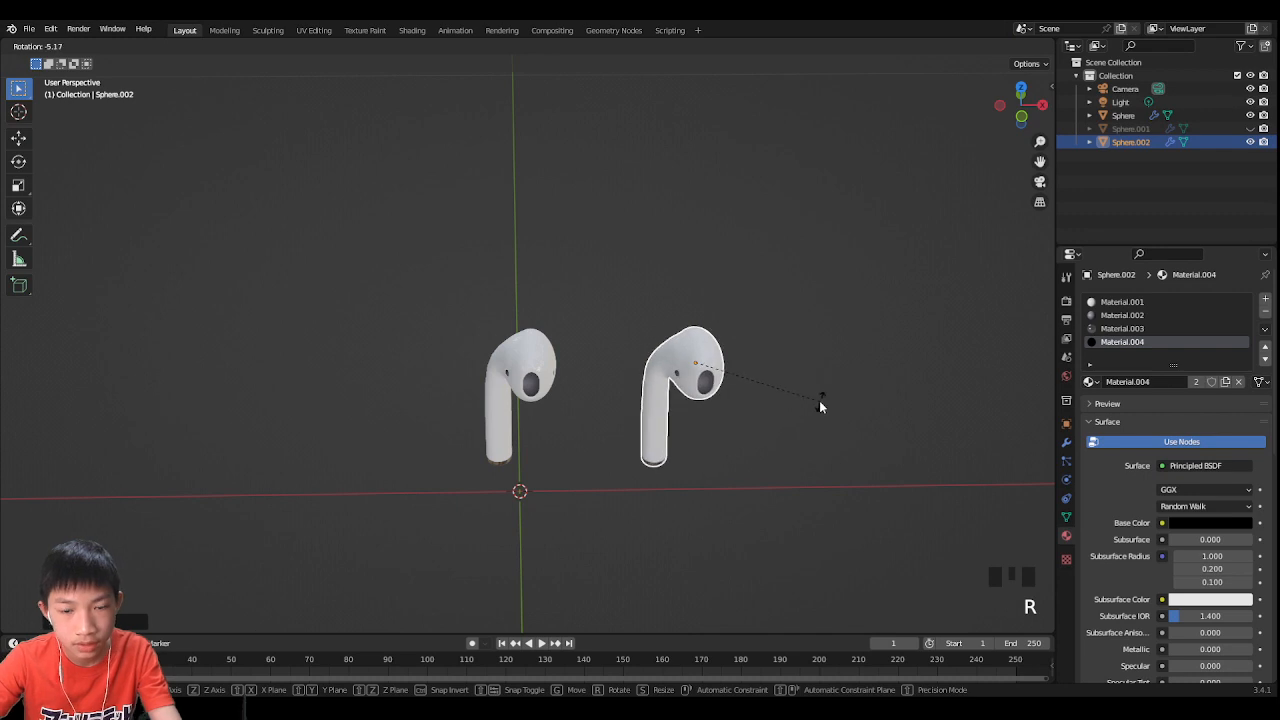
left_click(733, 408)
Step: Mirror the duplicated earbud by scaling it by -1 along the X axis
scroll(726, 400, "up", 2)
middle_click_drag(726, 400, 803, 412, "shift")
scroll(694, 432, "up", 2)
scroll(694, 432, "down", 2)
key("s")
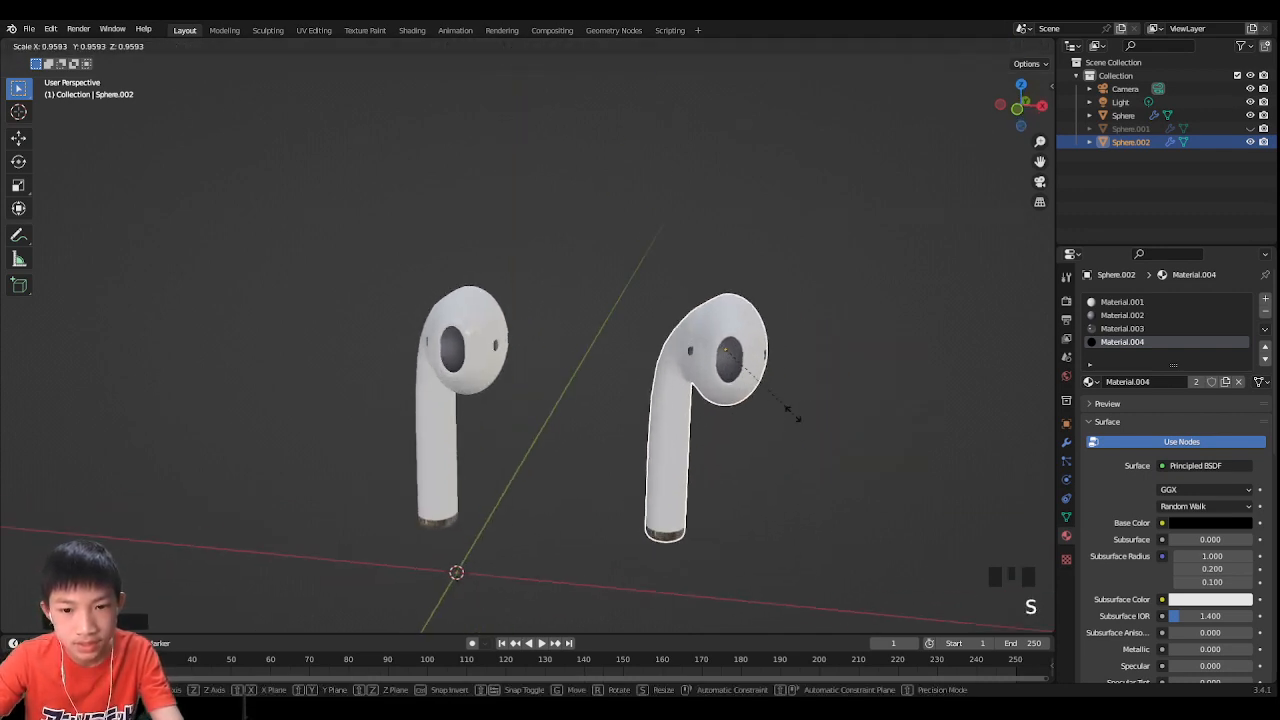
key("x")
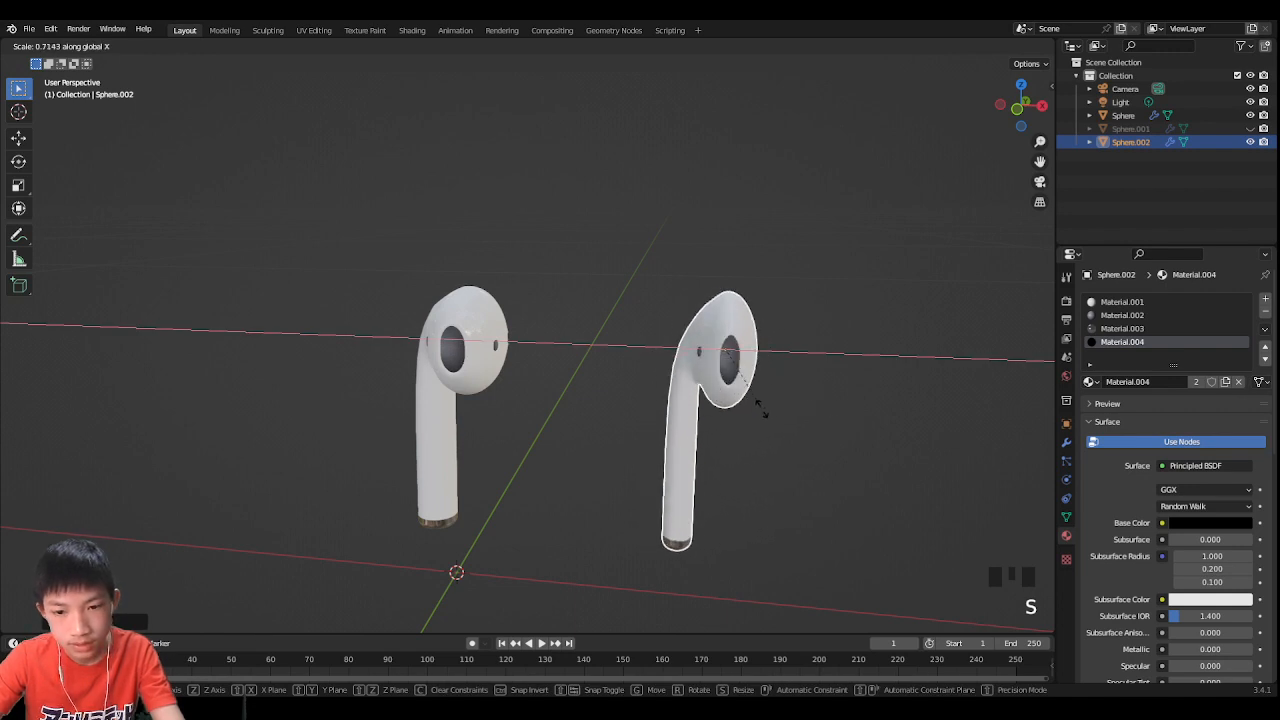
type("-1")
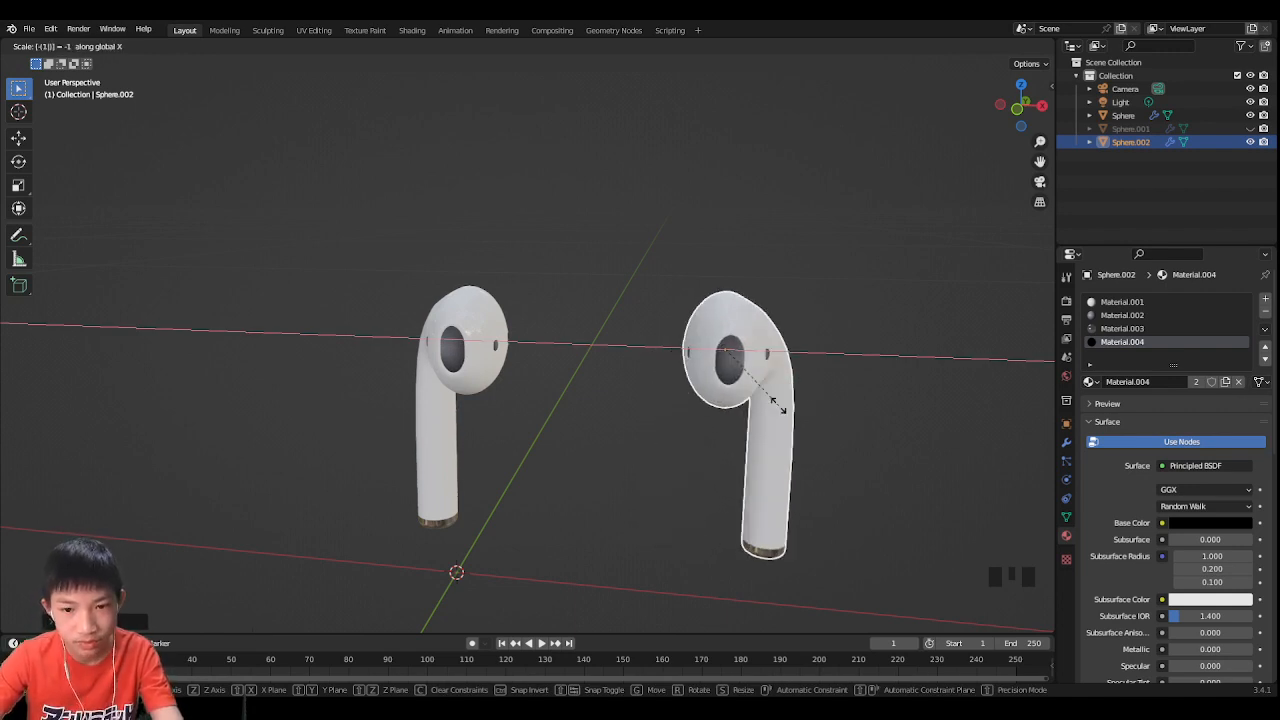
key("Return")
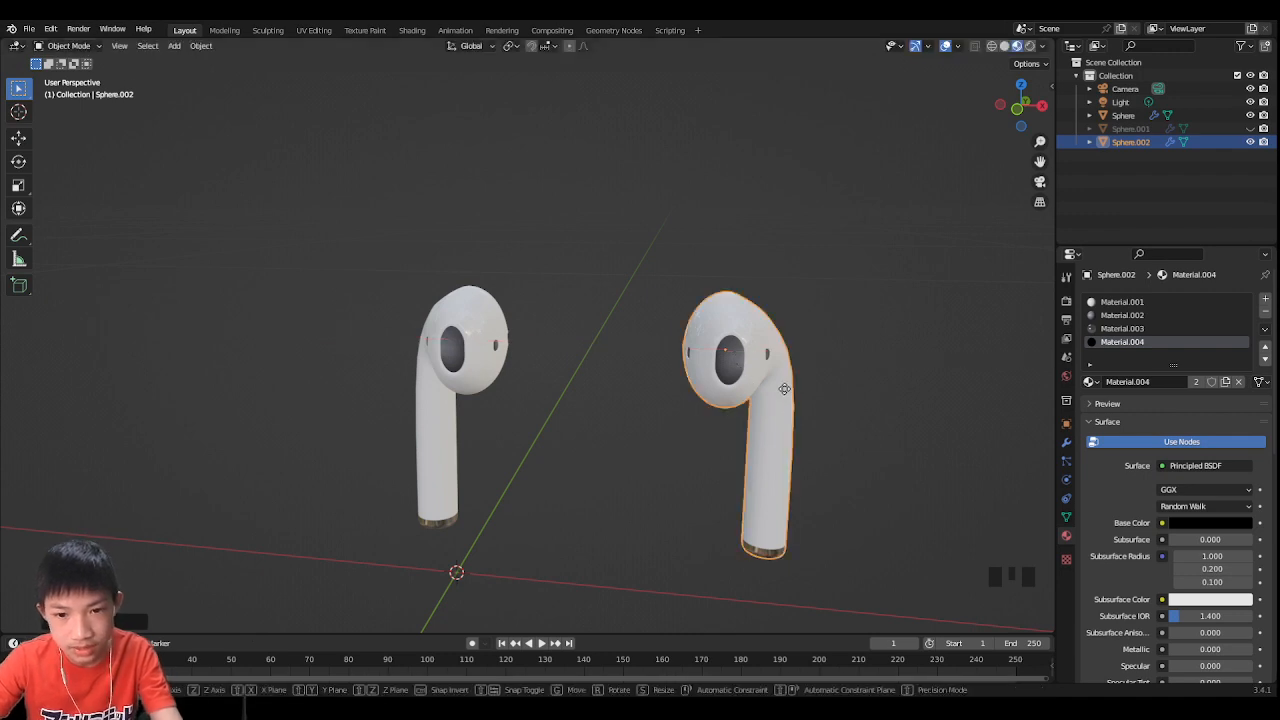
Step: Move the mirrored earbud closer to the original one and deselect it
key("g")
left_click(806, 292)
middle_click_drag(807, 293, 781, 317)
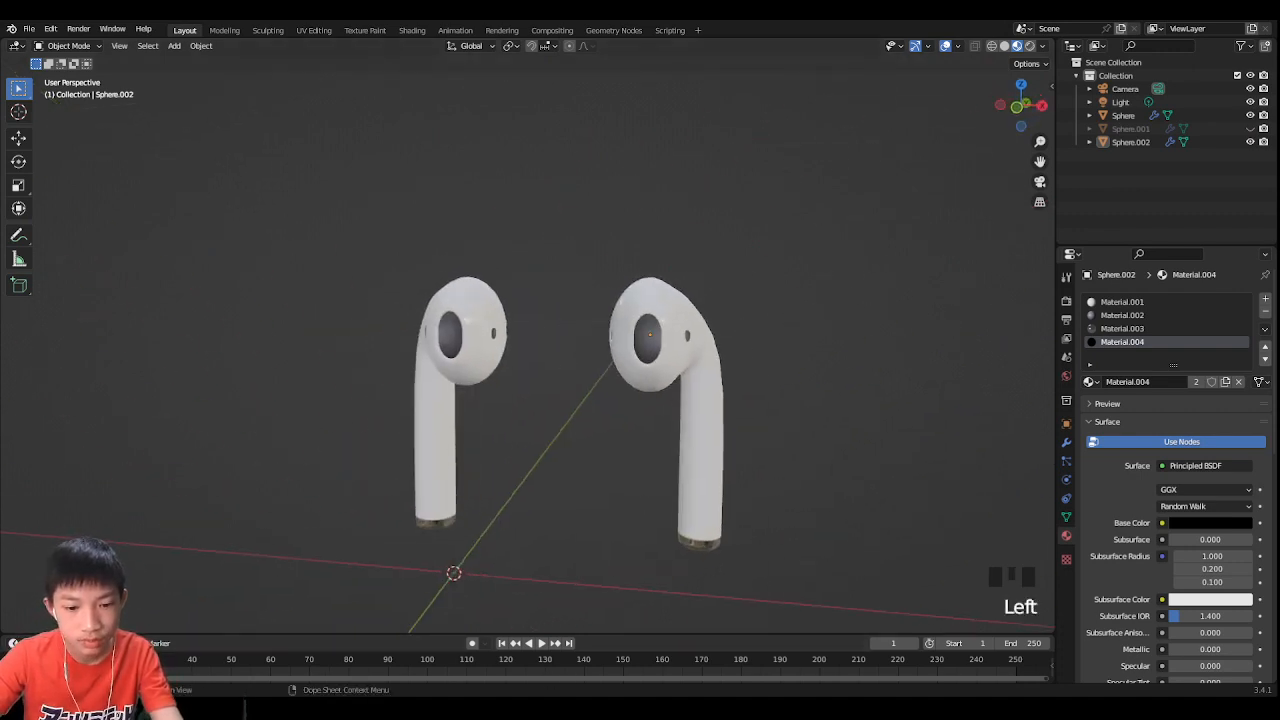